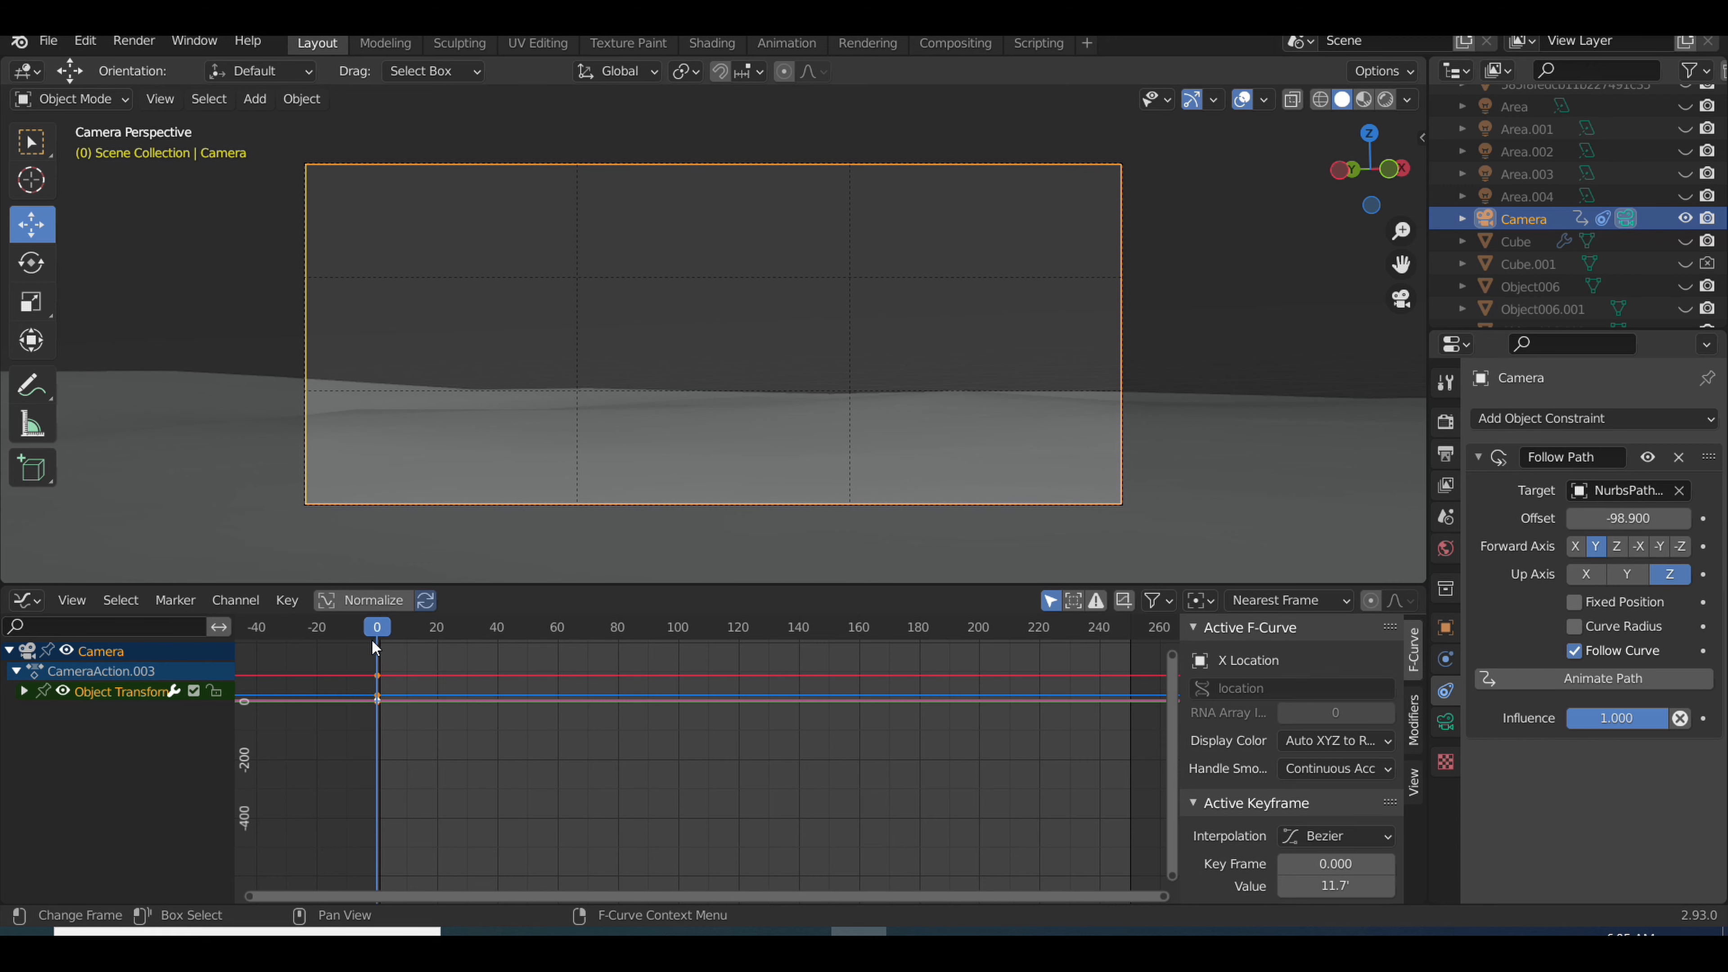
Step: Delete the camera's existing animation keyframes at frame 0, working from the top view
key(KP_7)
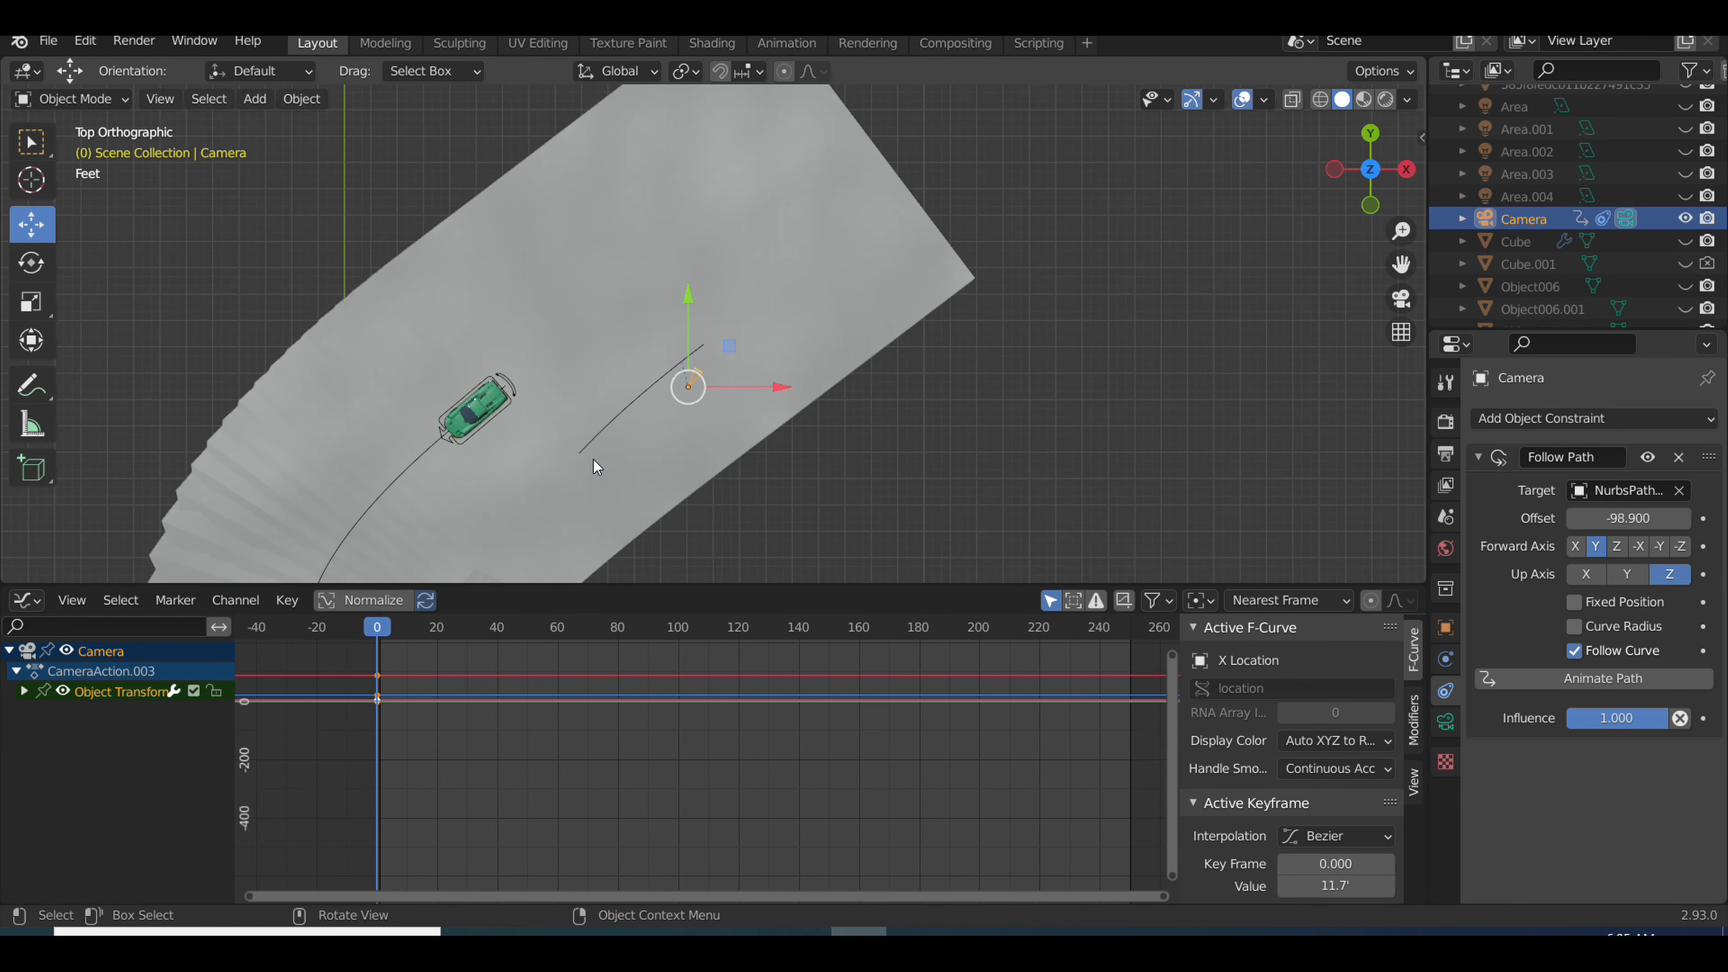
scroll(640, 449, up, 1)
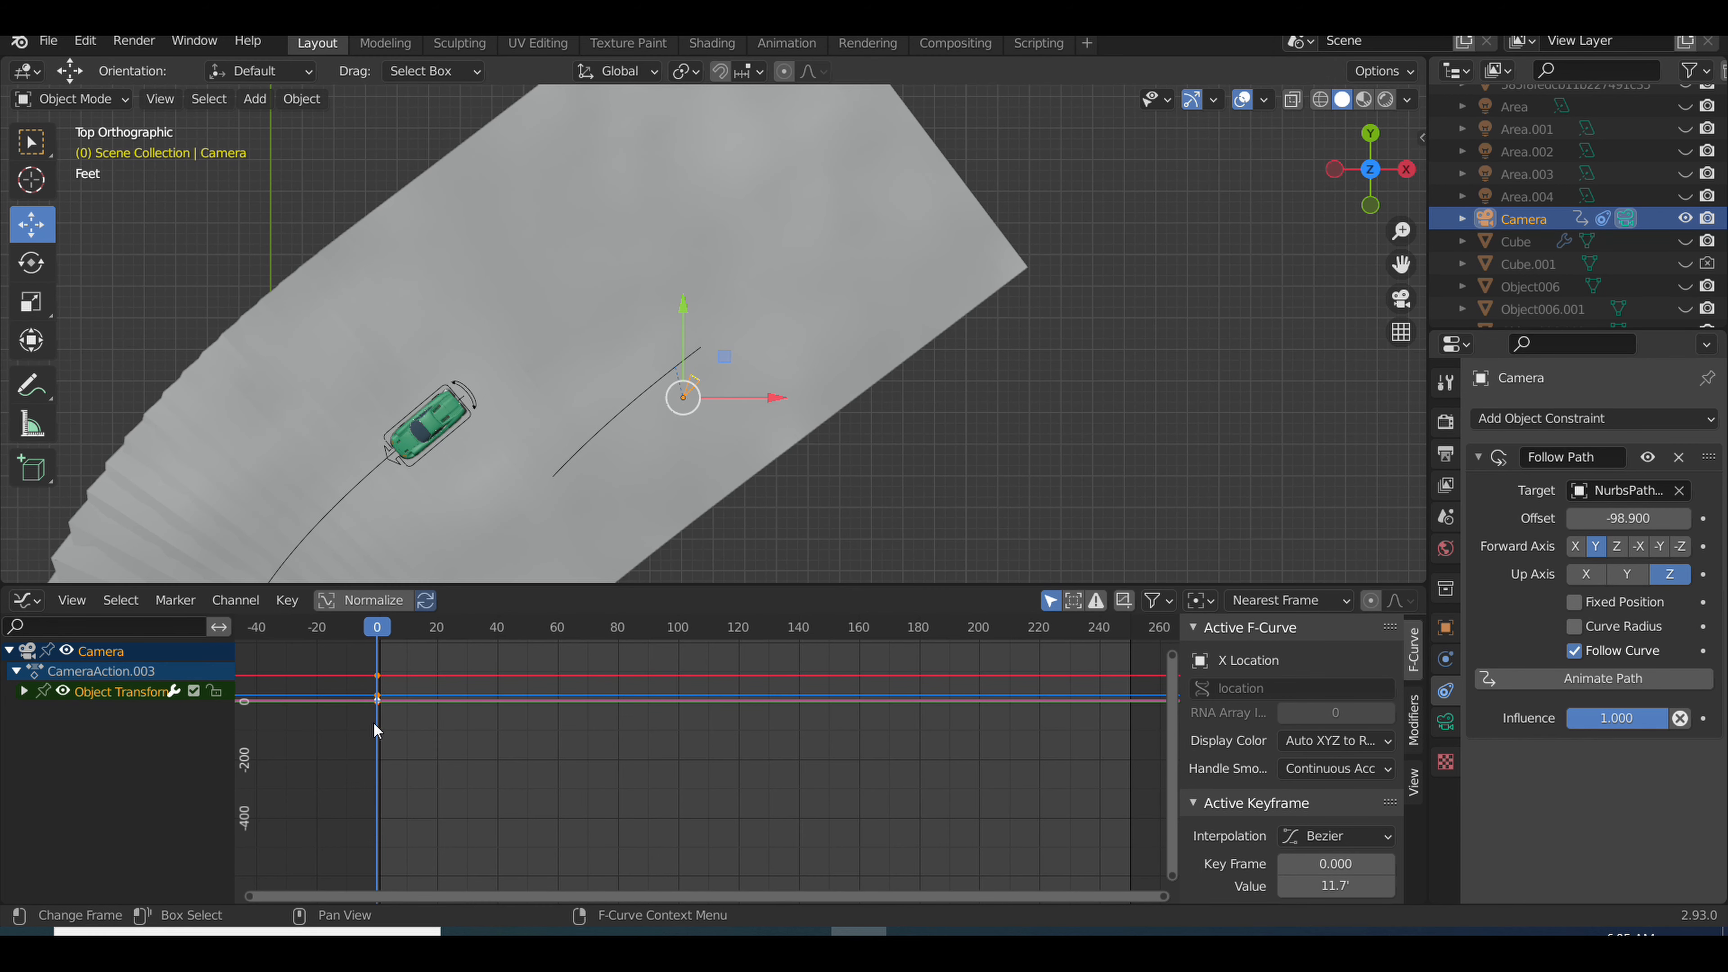
key(Delete)
Step: Move the camera about 12 ft onto the start of its path, rotate it about -126° towards the car, and look through it
key(g)
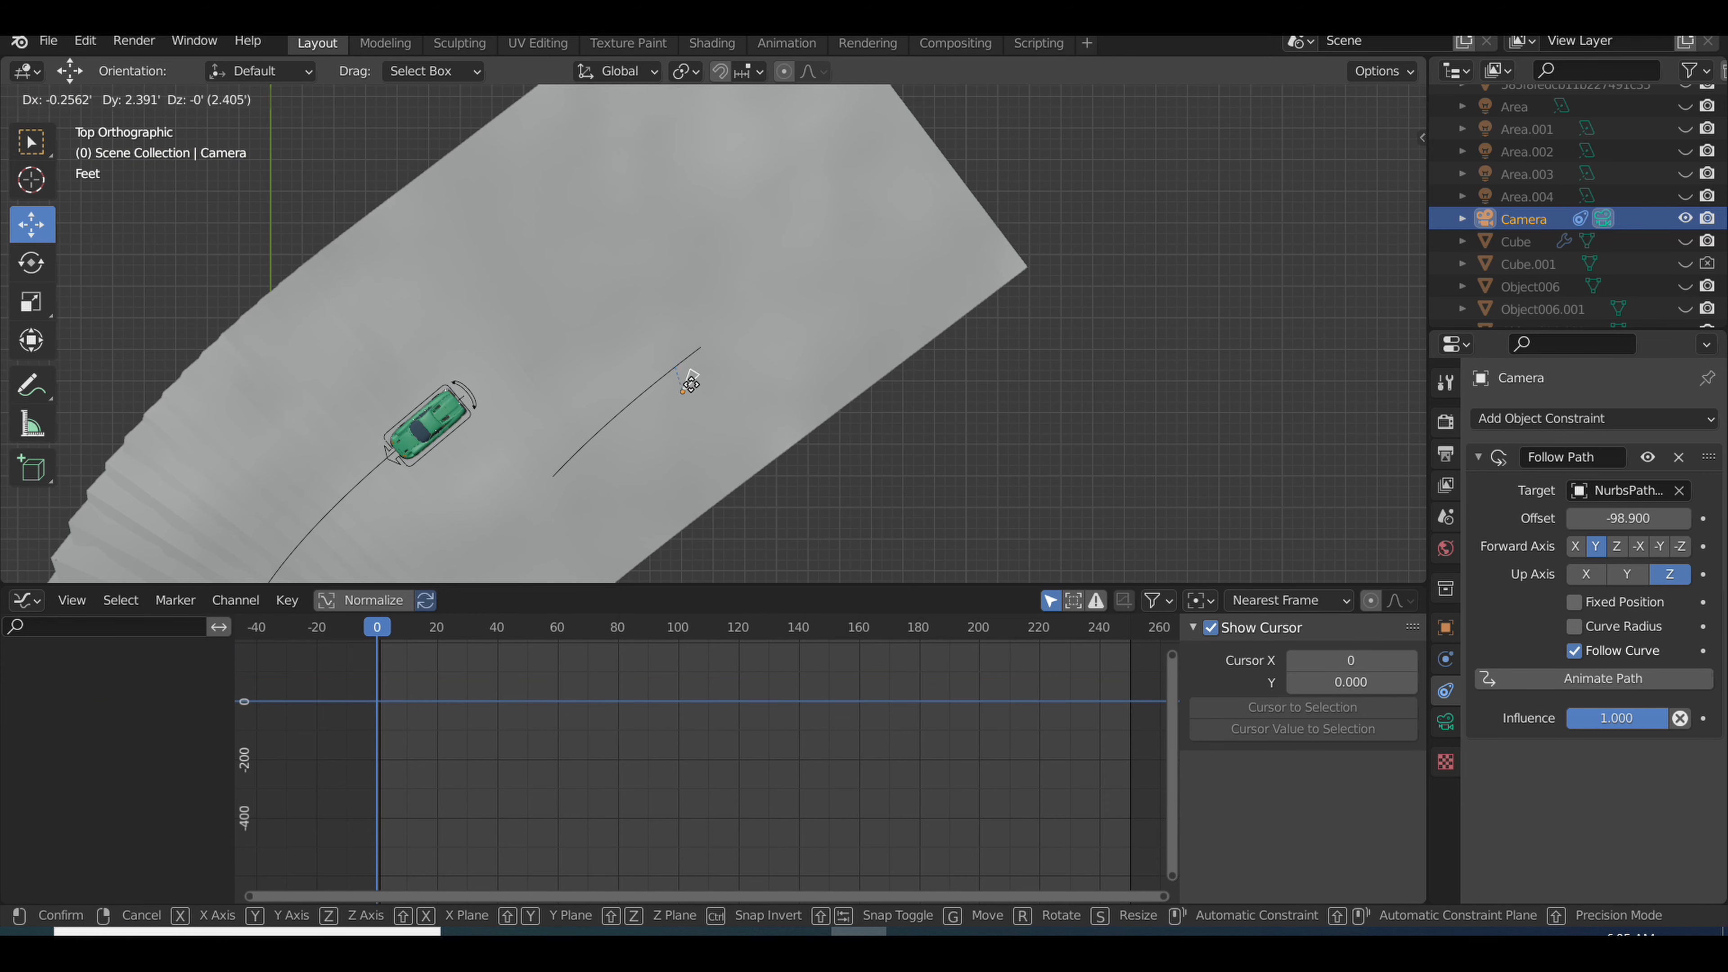
click(664, 279)
key(r)
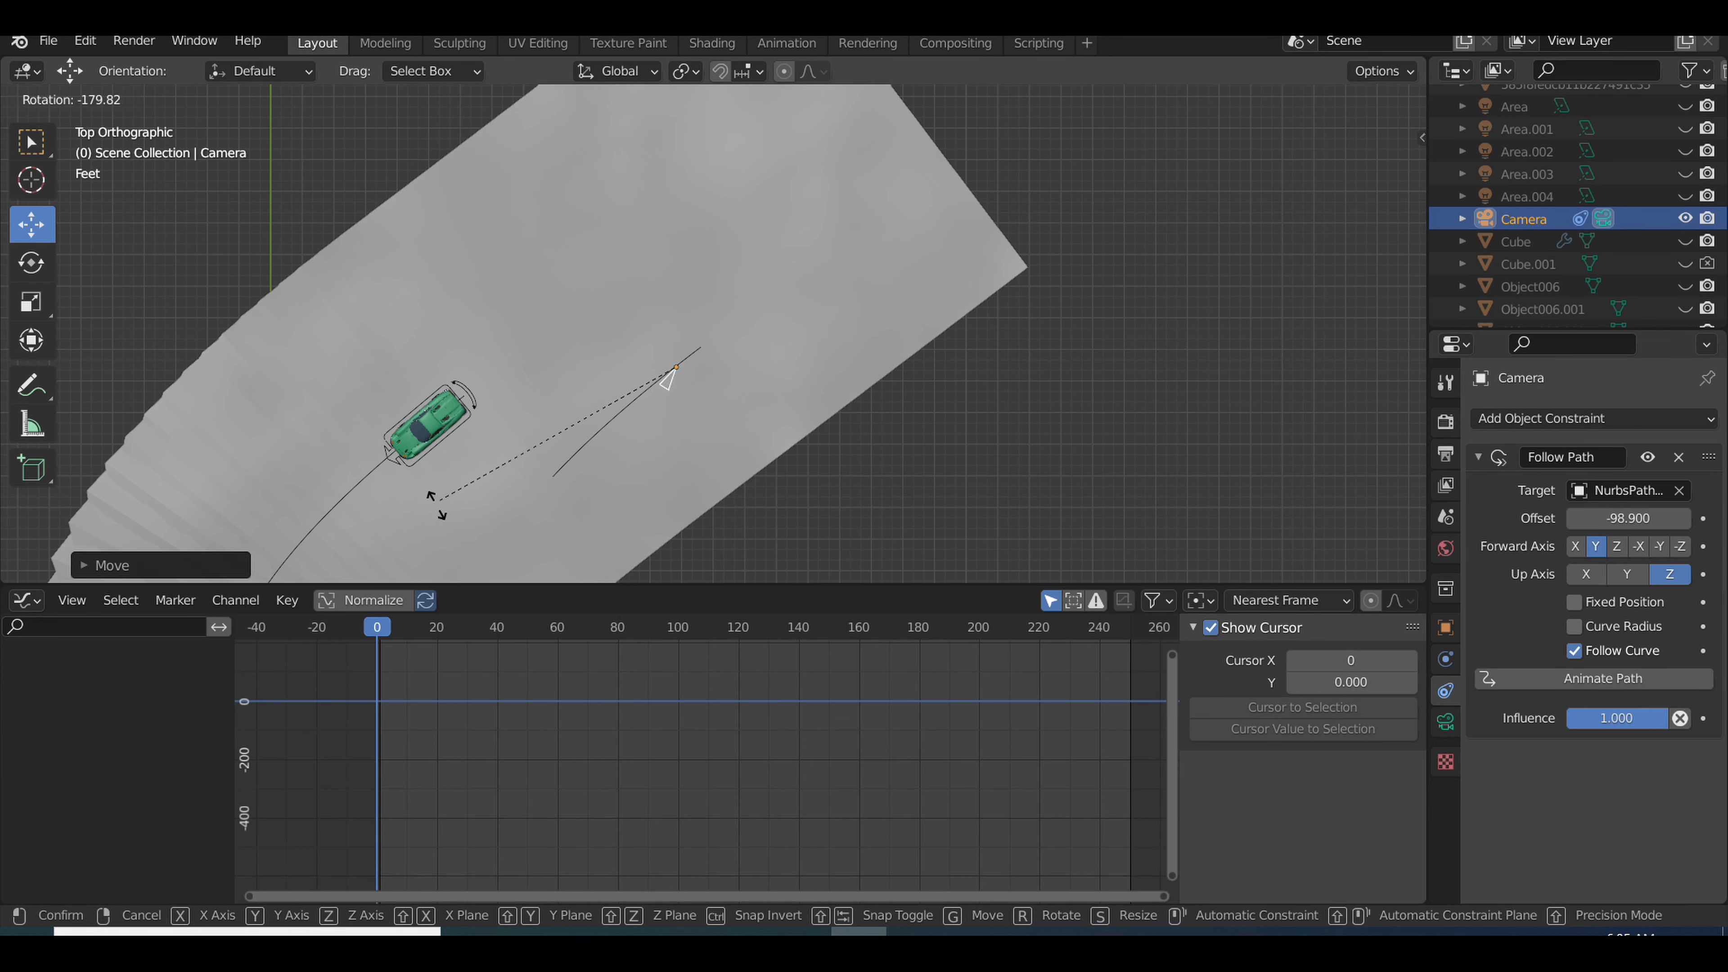
click(465, 271)
key(KP_0)
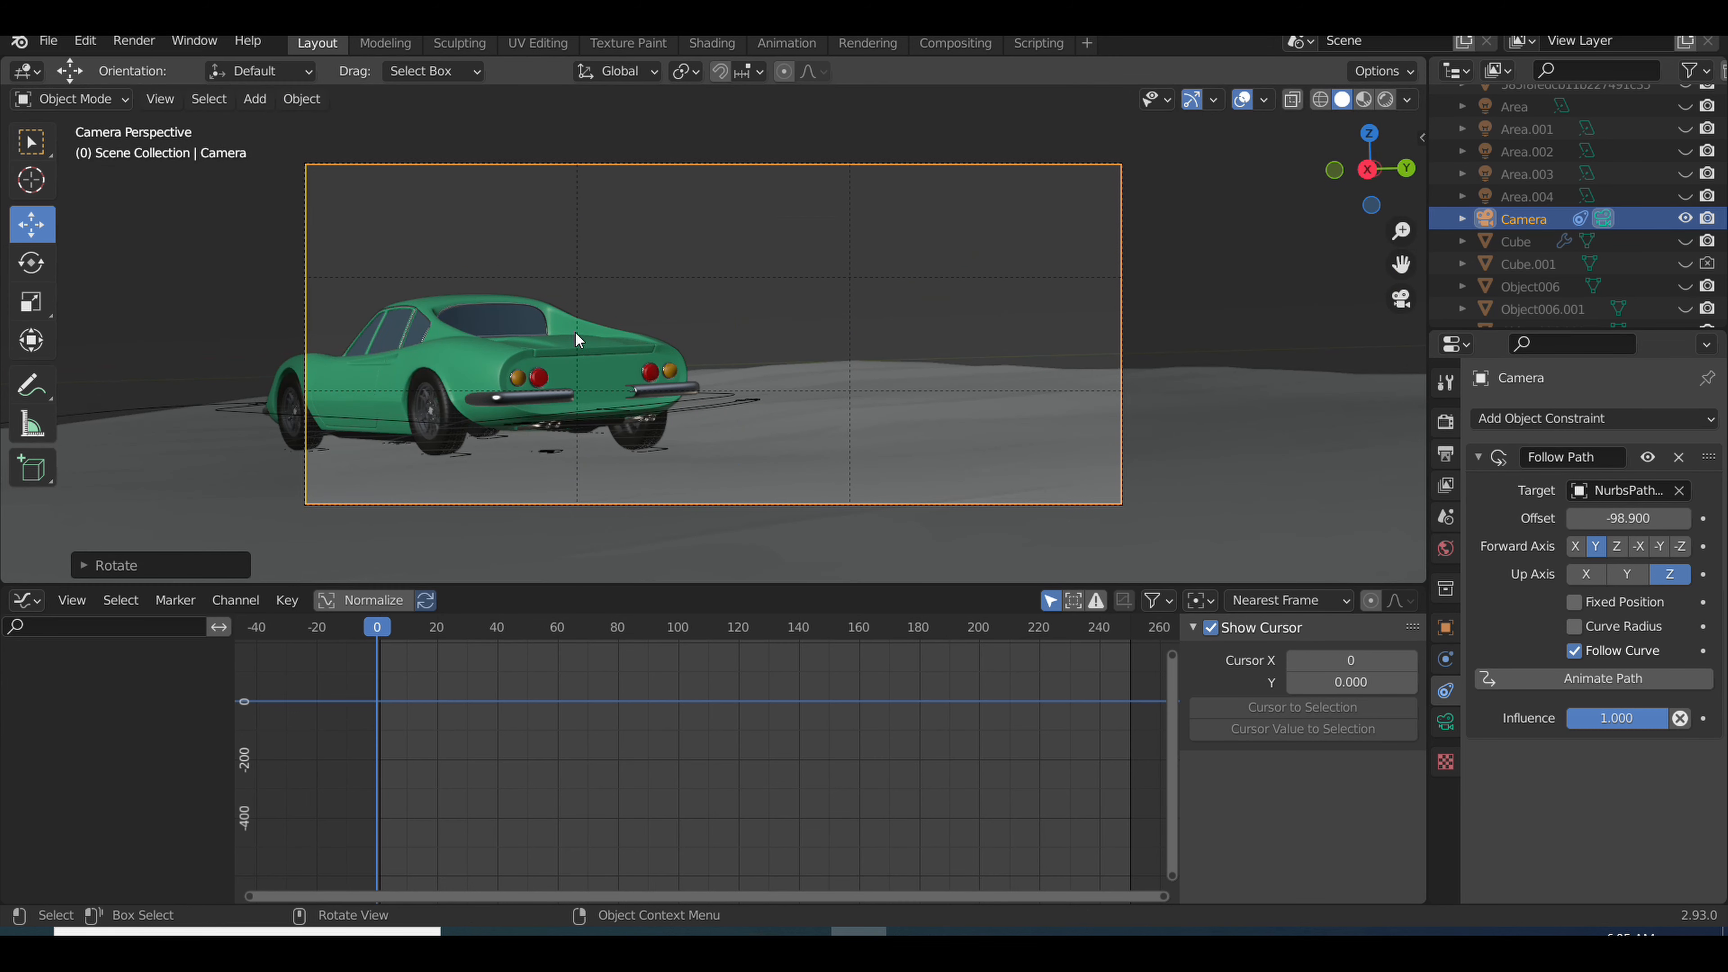
Step: Slide the camera sideways along its local X axis, and turn it about the global Z axis
key(g)
key(x)
key(x)
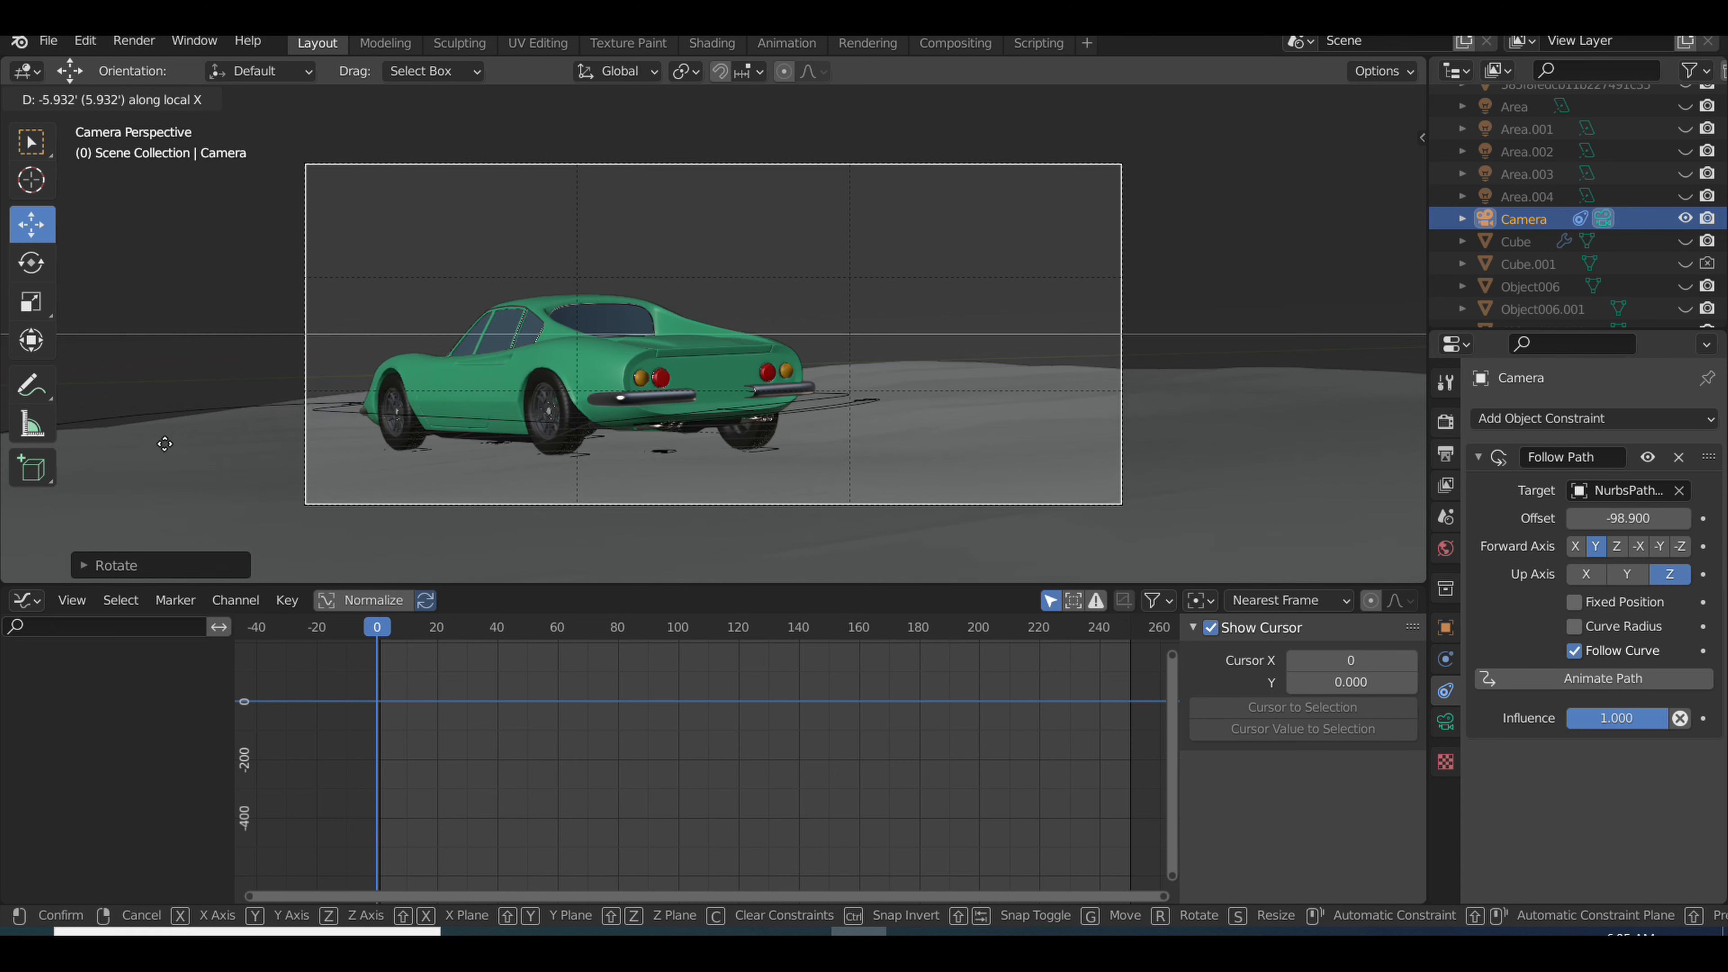
click(891, 579)
key(r)
key(z)
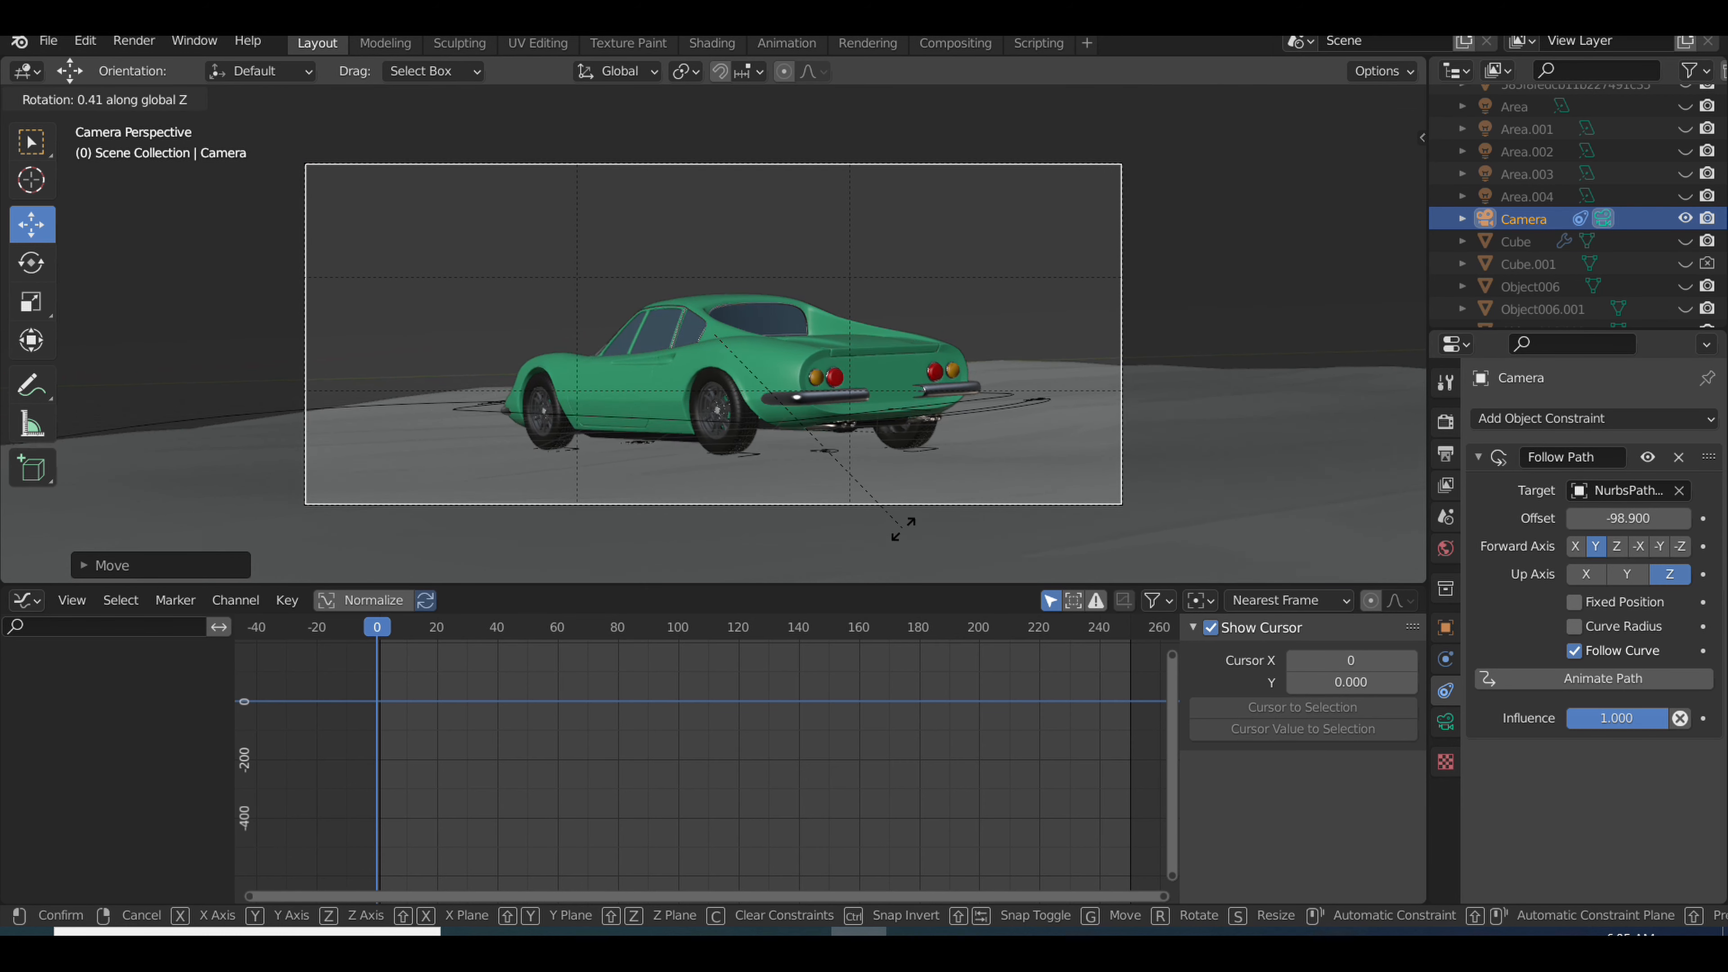
click(830, 529)
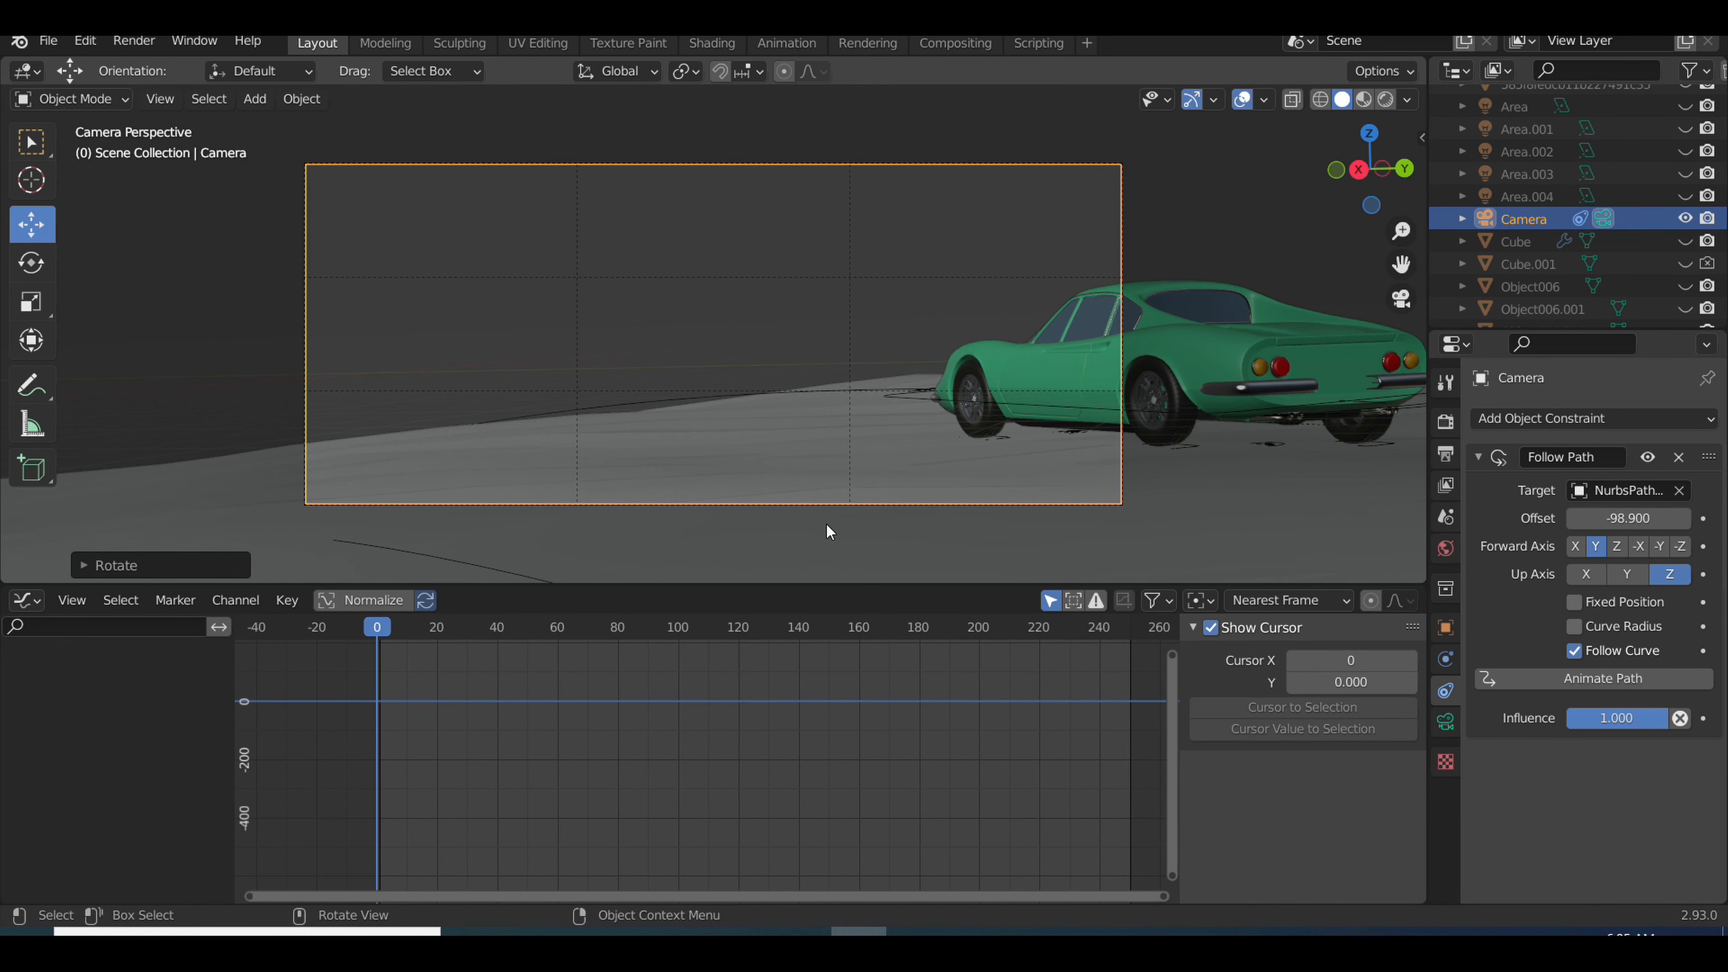
Step: Shift the camera along its local X axis to bring the car back into frame, and insert a Location & Rotation keyframe at frame 0
key(g)
key(x)
key(x)
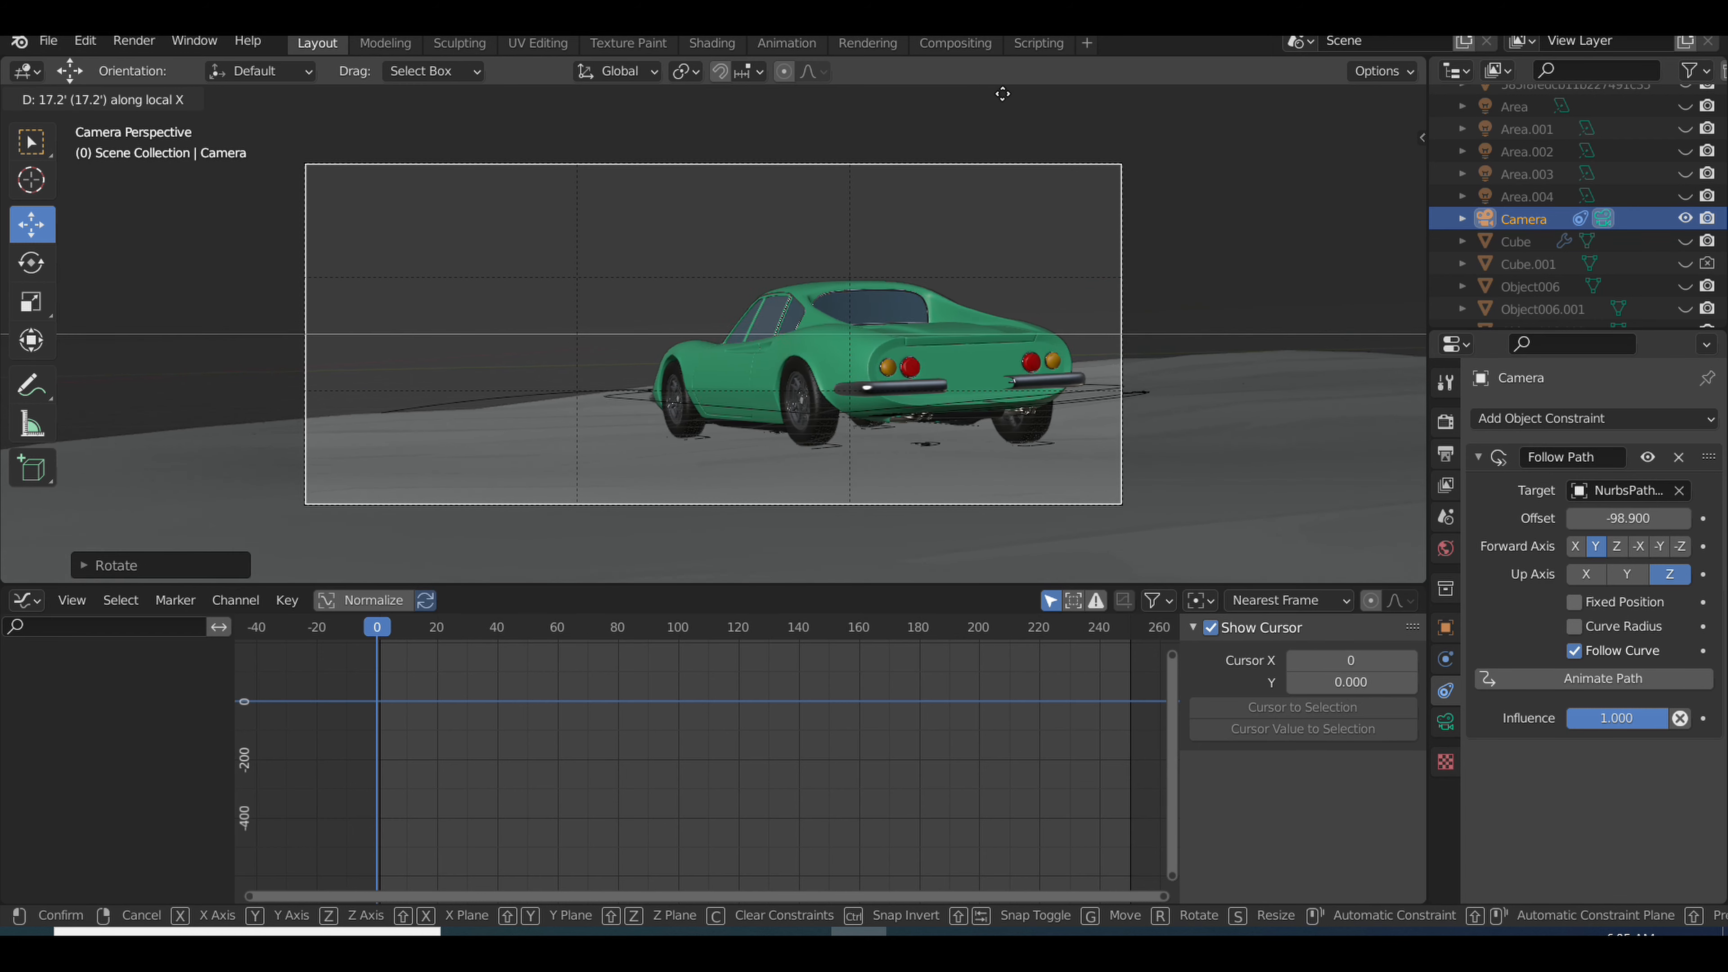
click(1216, 101)
key(i)
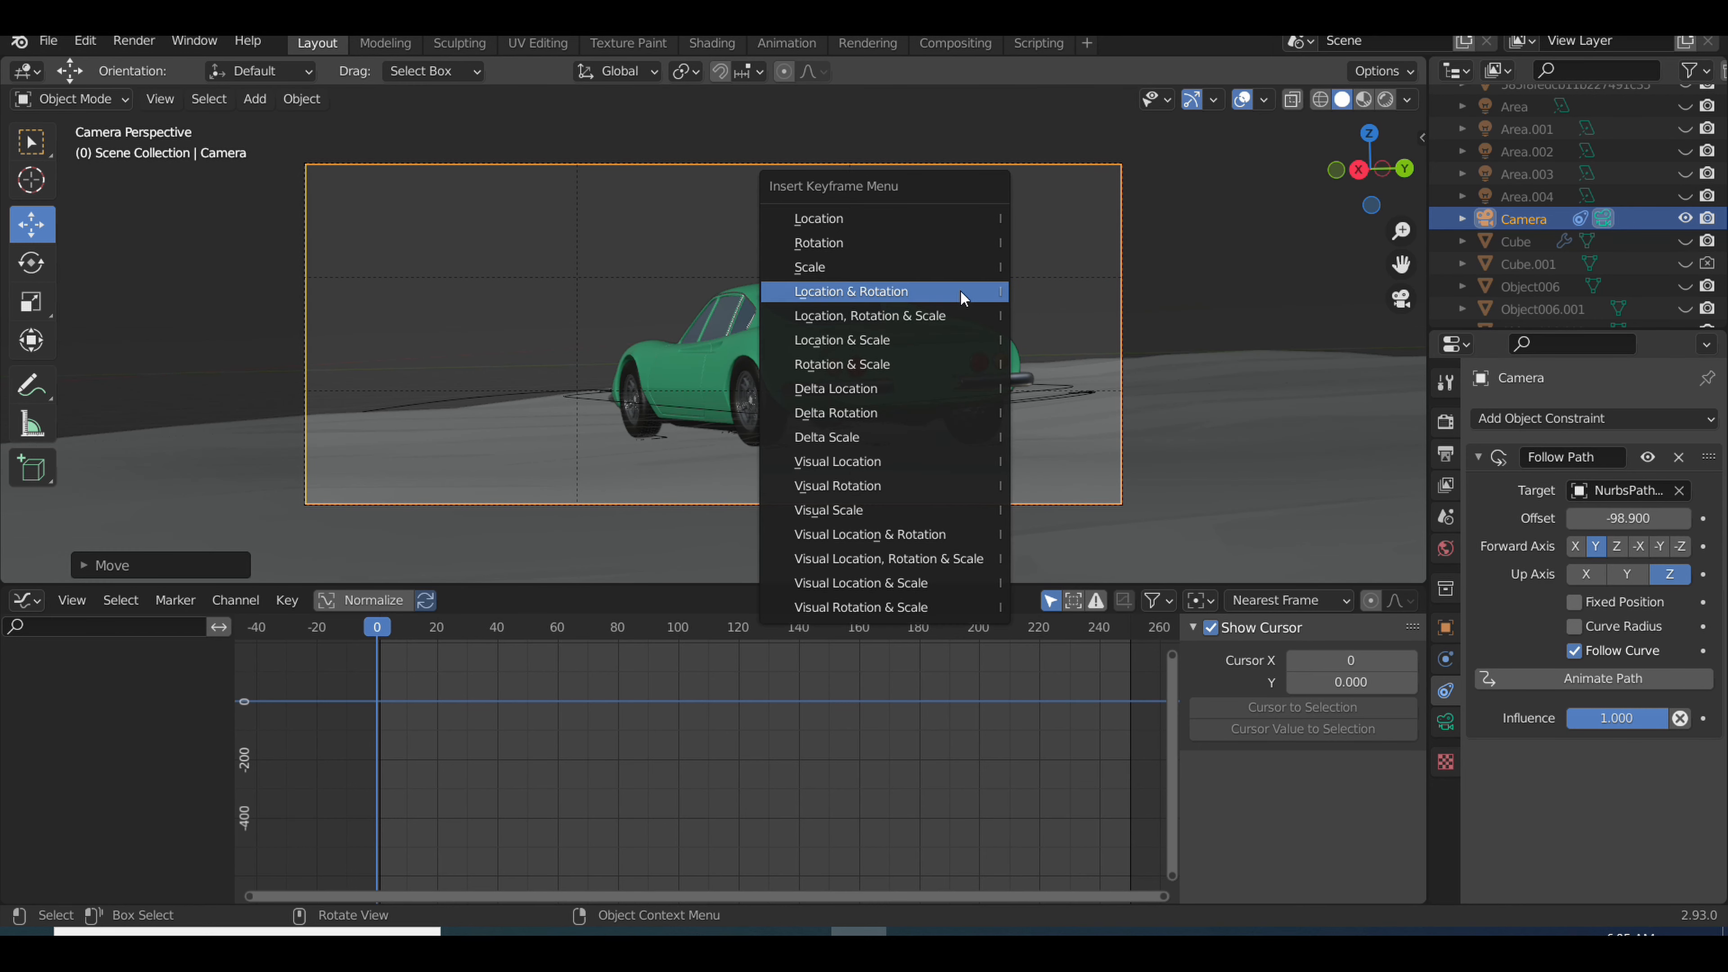
click(962, 292)
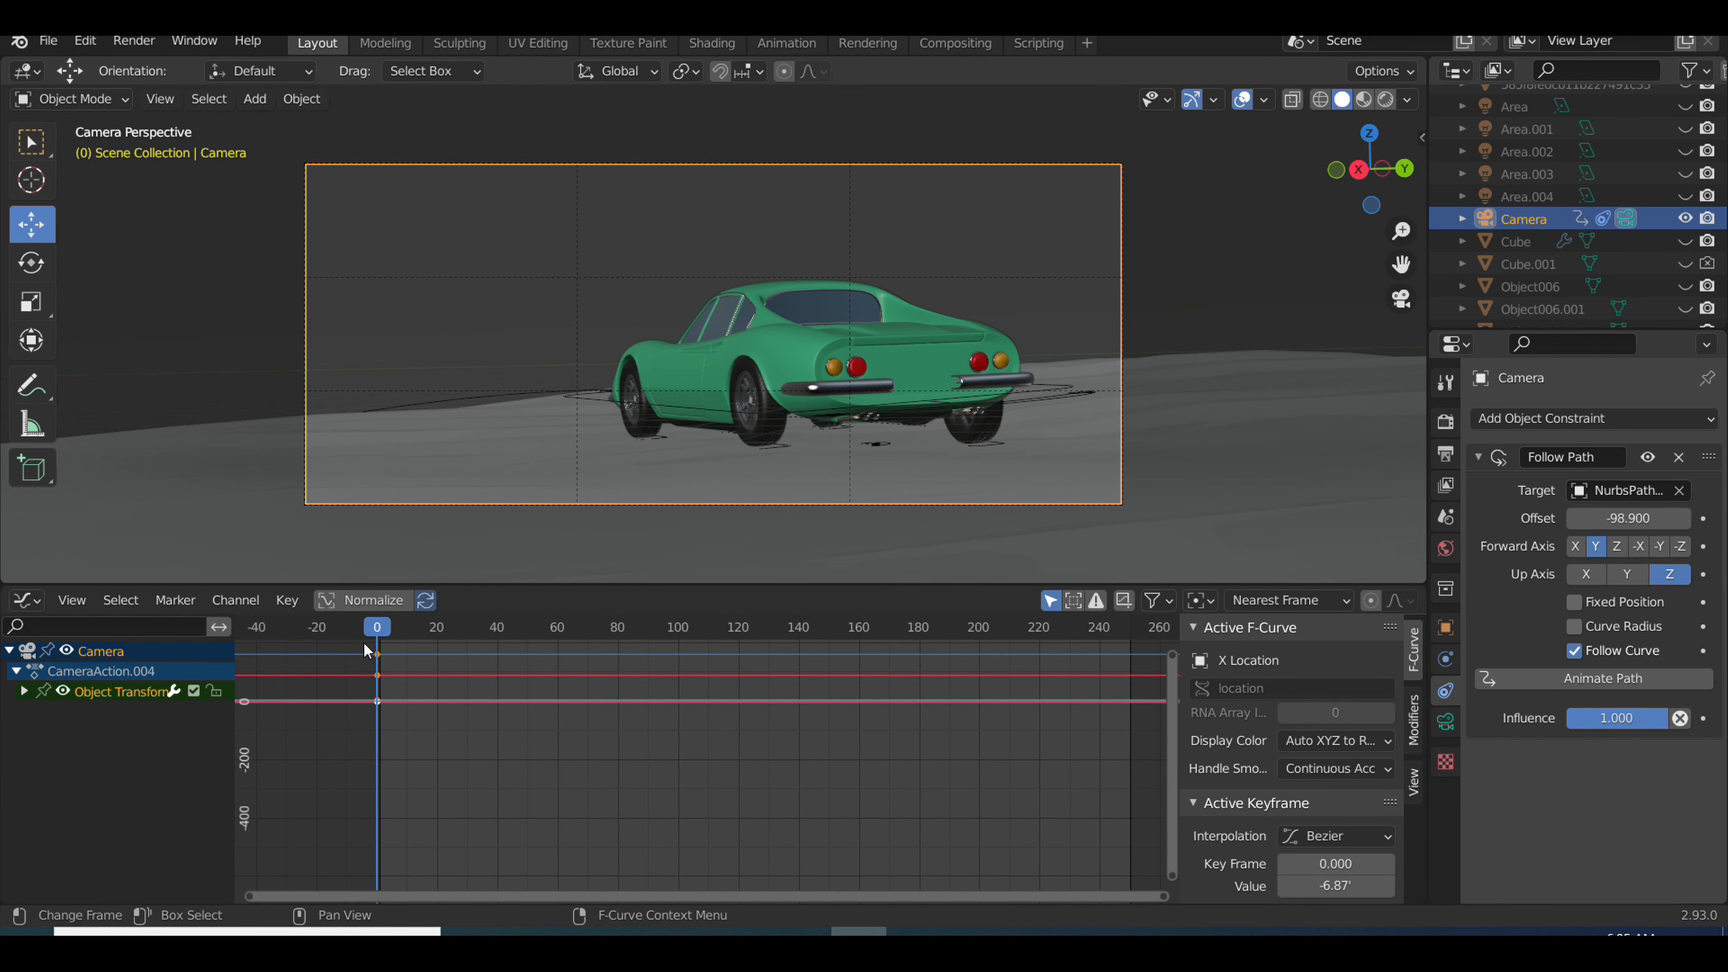
Step: Play back the car's motion through the camera, return to frame 0 and keyframe the Follow Path offset there
drag(401, 638, 340, 635)
key(space)
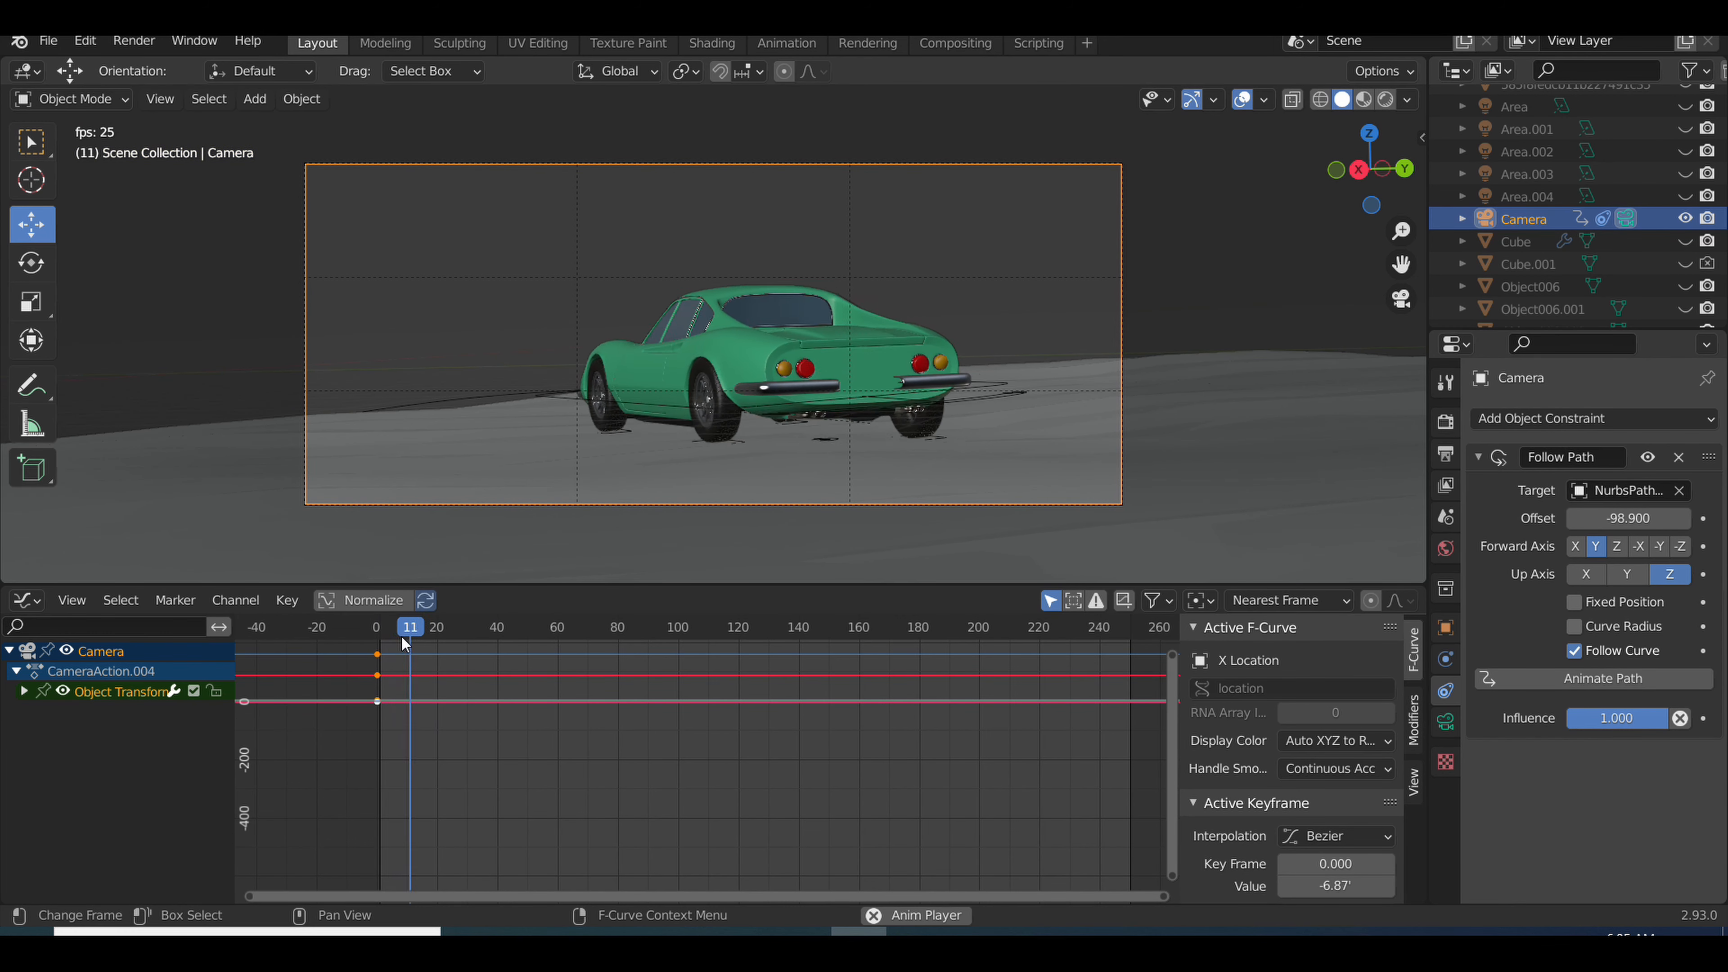
key(space)
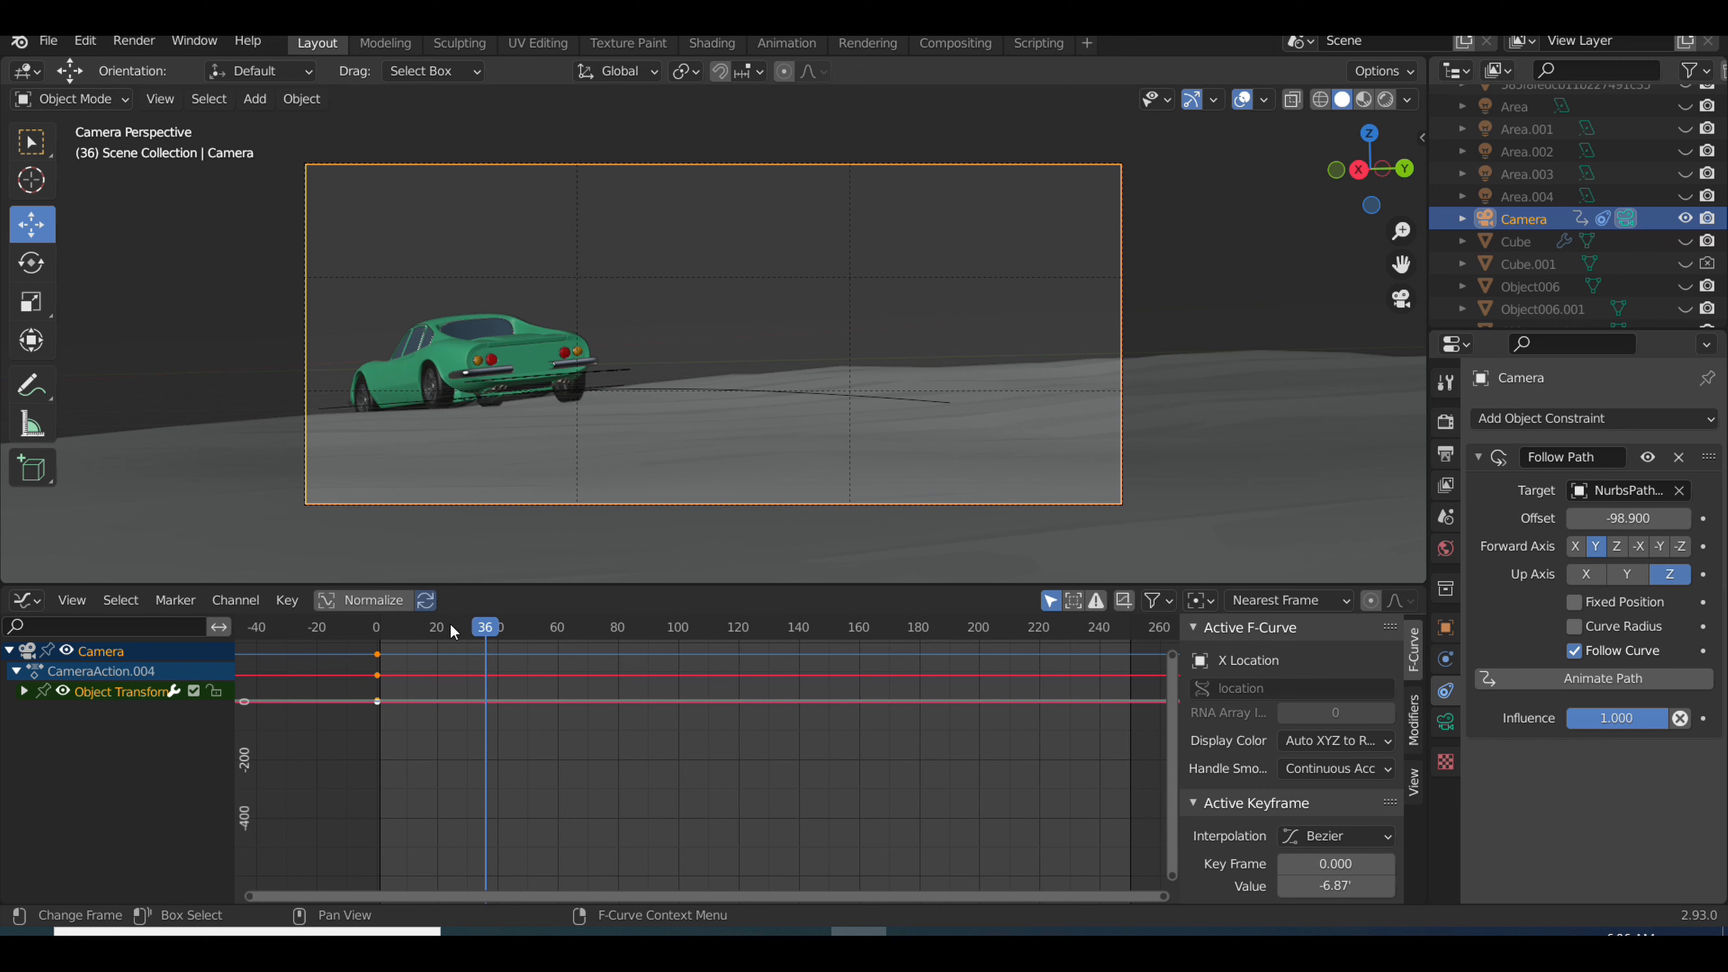
drag(450, 629, 377, 629)
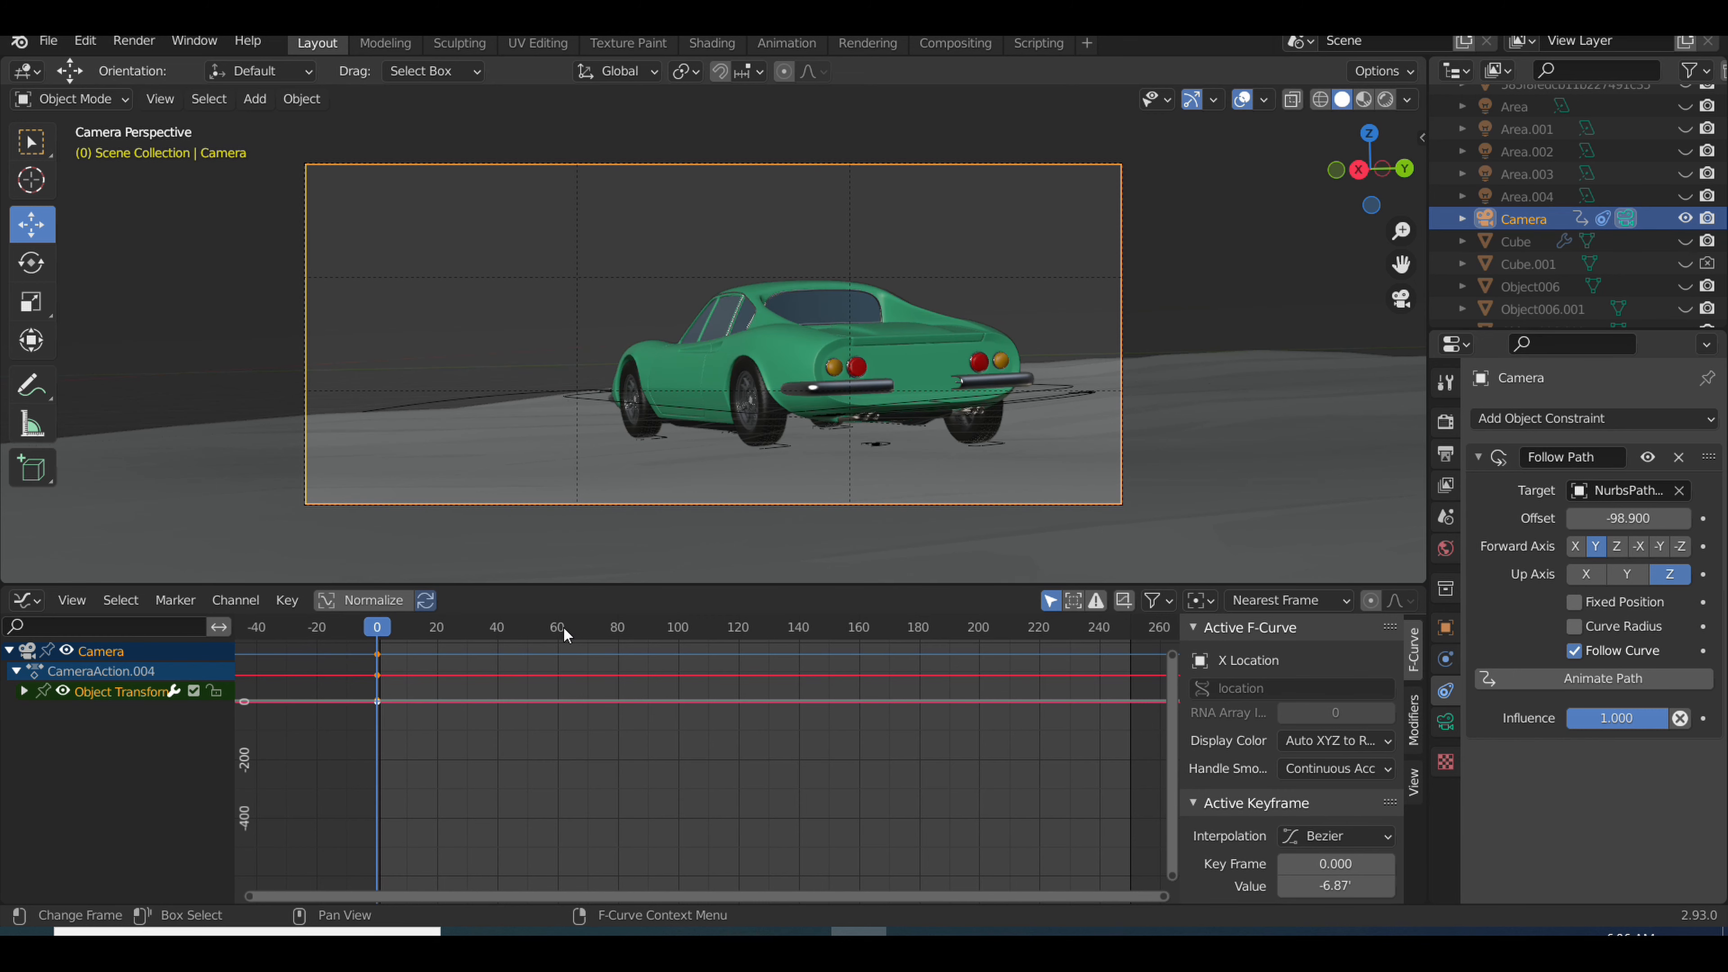
click(1703, 518)
Step: At frame 248, set the camera's Follow Path offset to -3.800 so it sits at the far end of the road, and keyframe it
drag(392, 632, 1000, 674)
drag(1102, 688, 1124, 678)
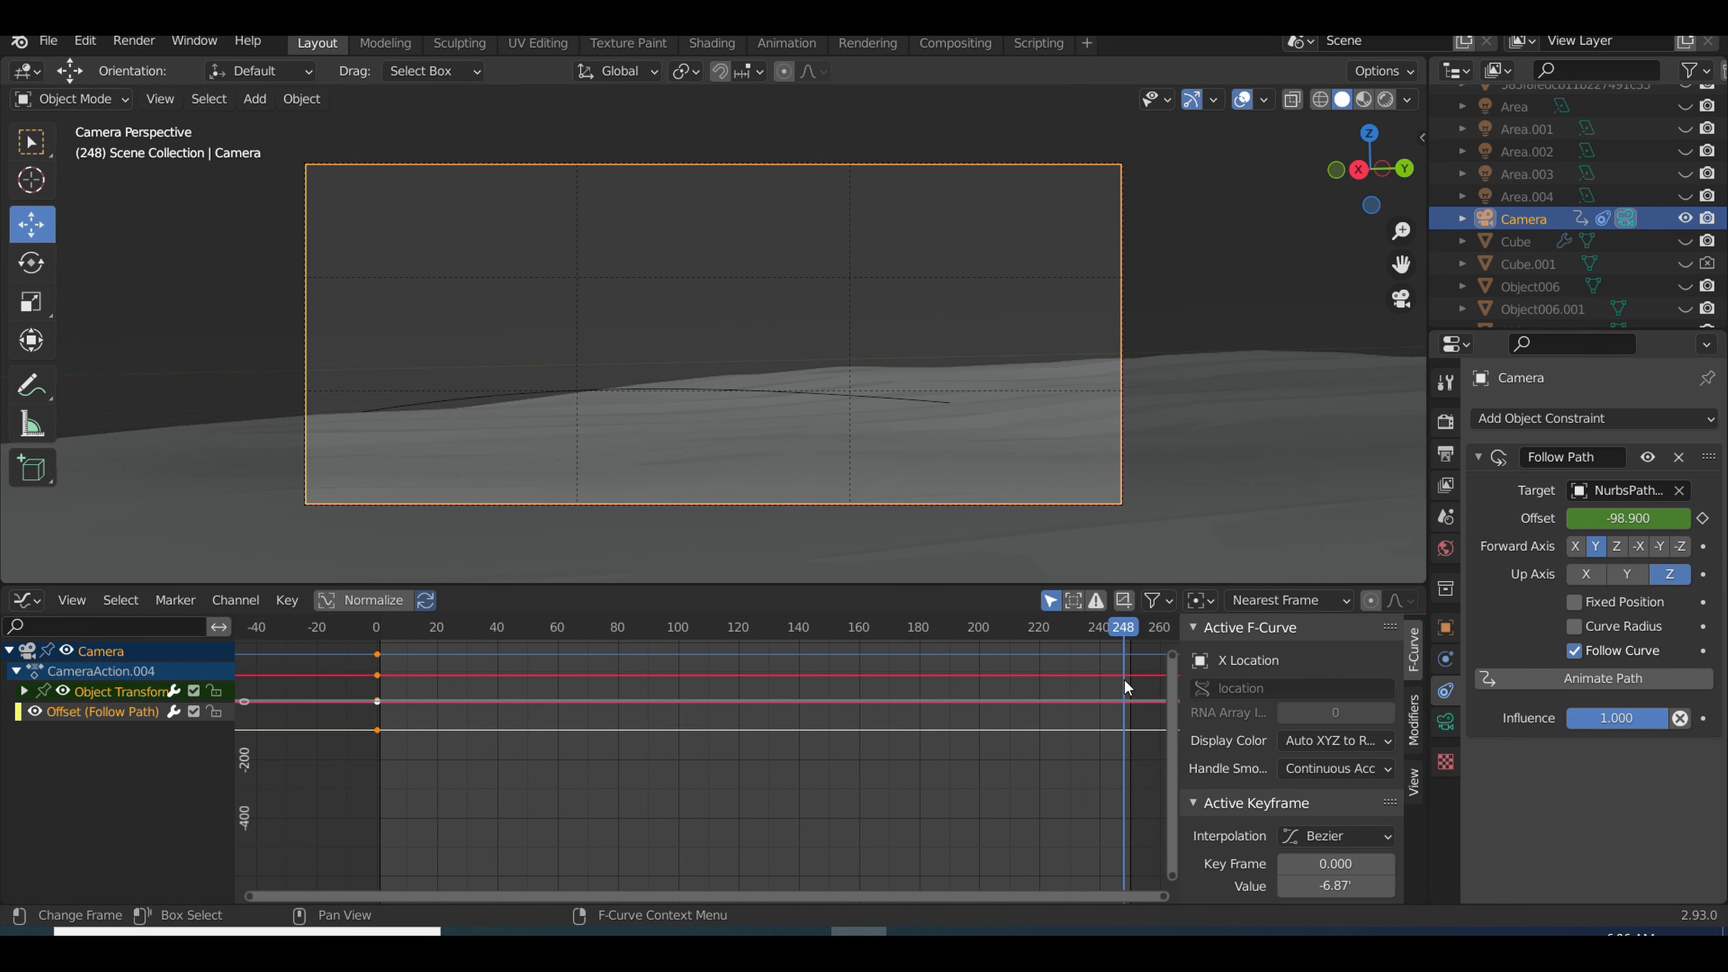
key(KP_7)
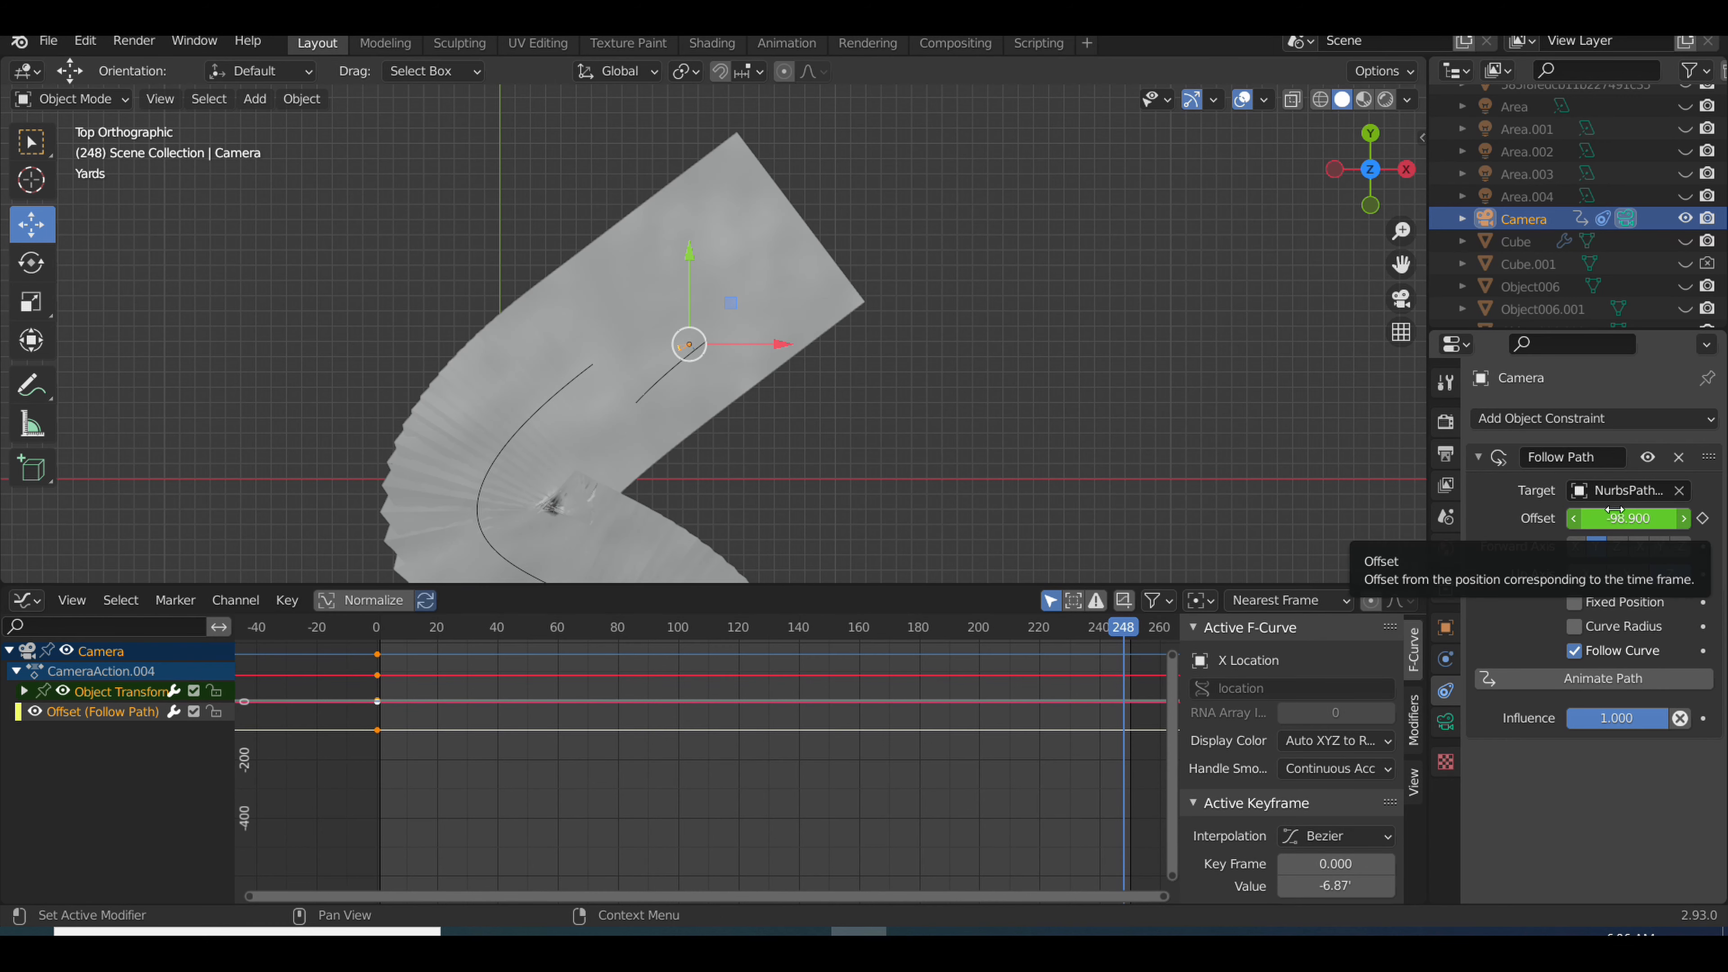
scroll(998, 417, down, 4)
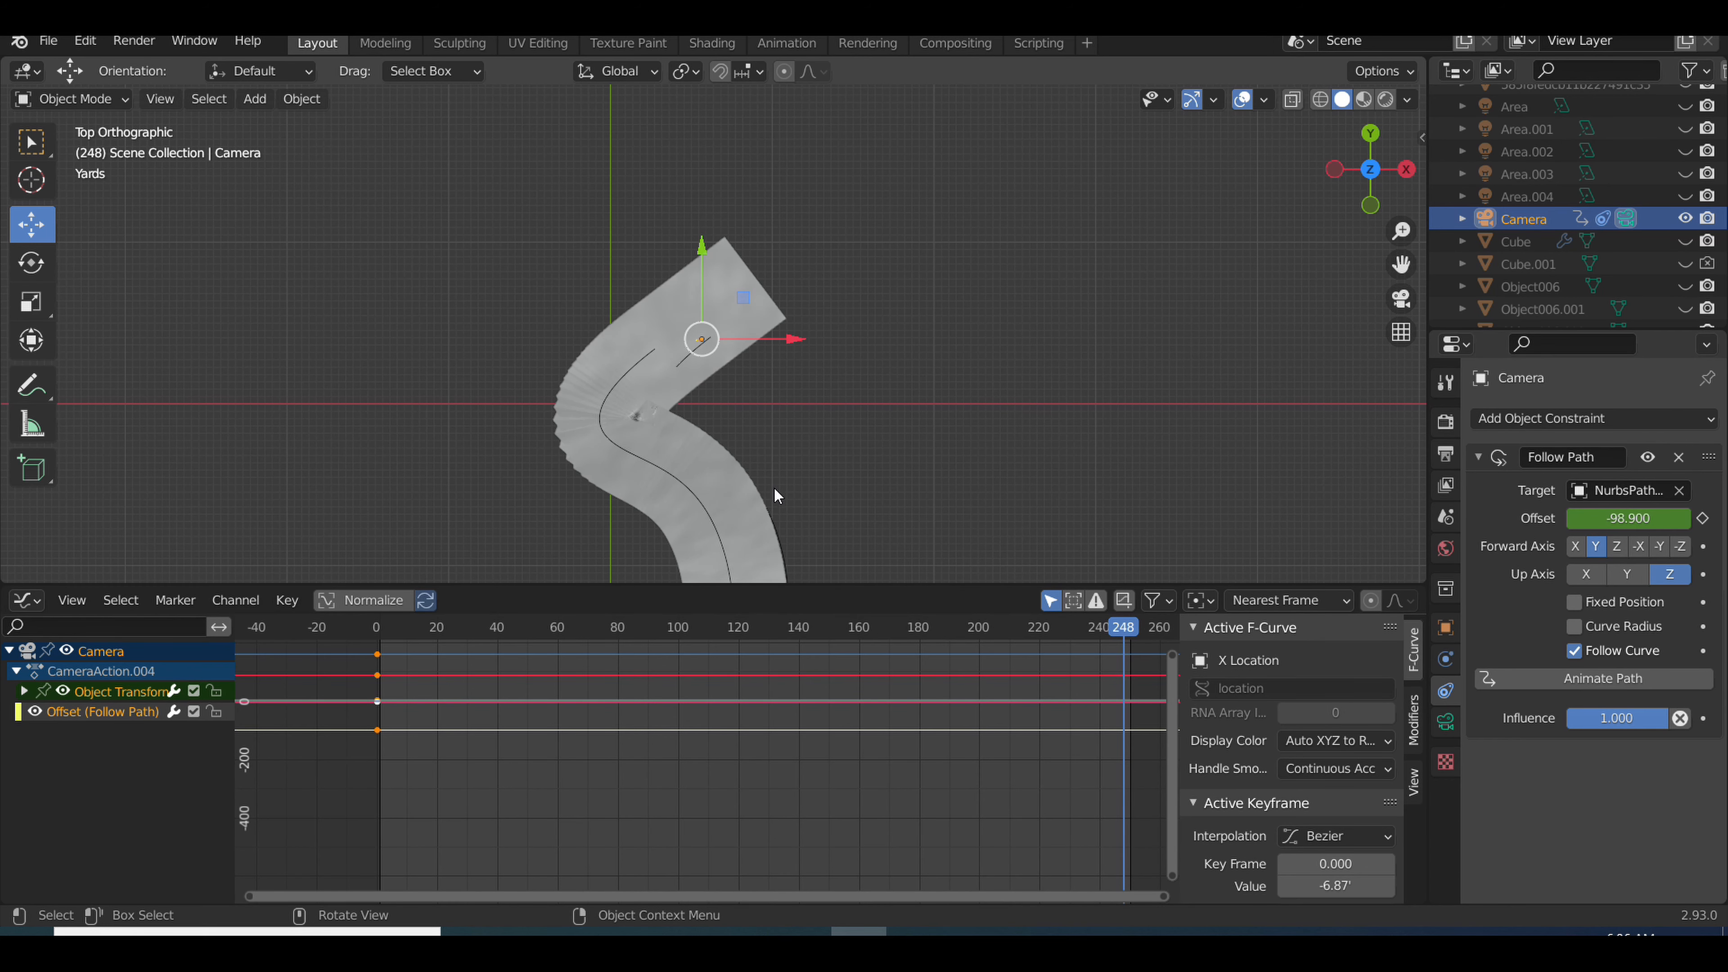
scroll(793, 395, down, 4)
scroll(791, 449, up, 5)
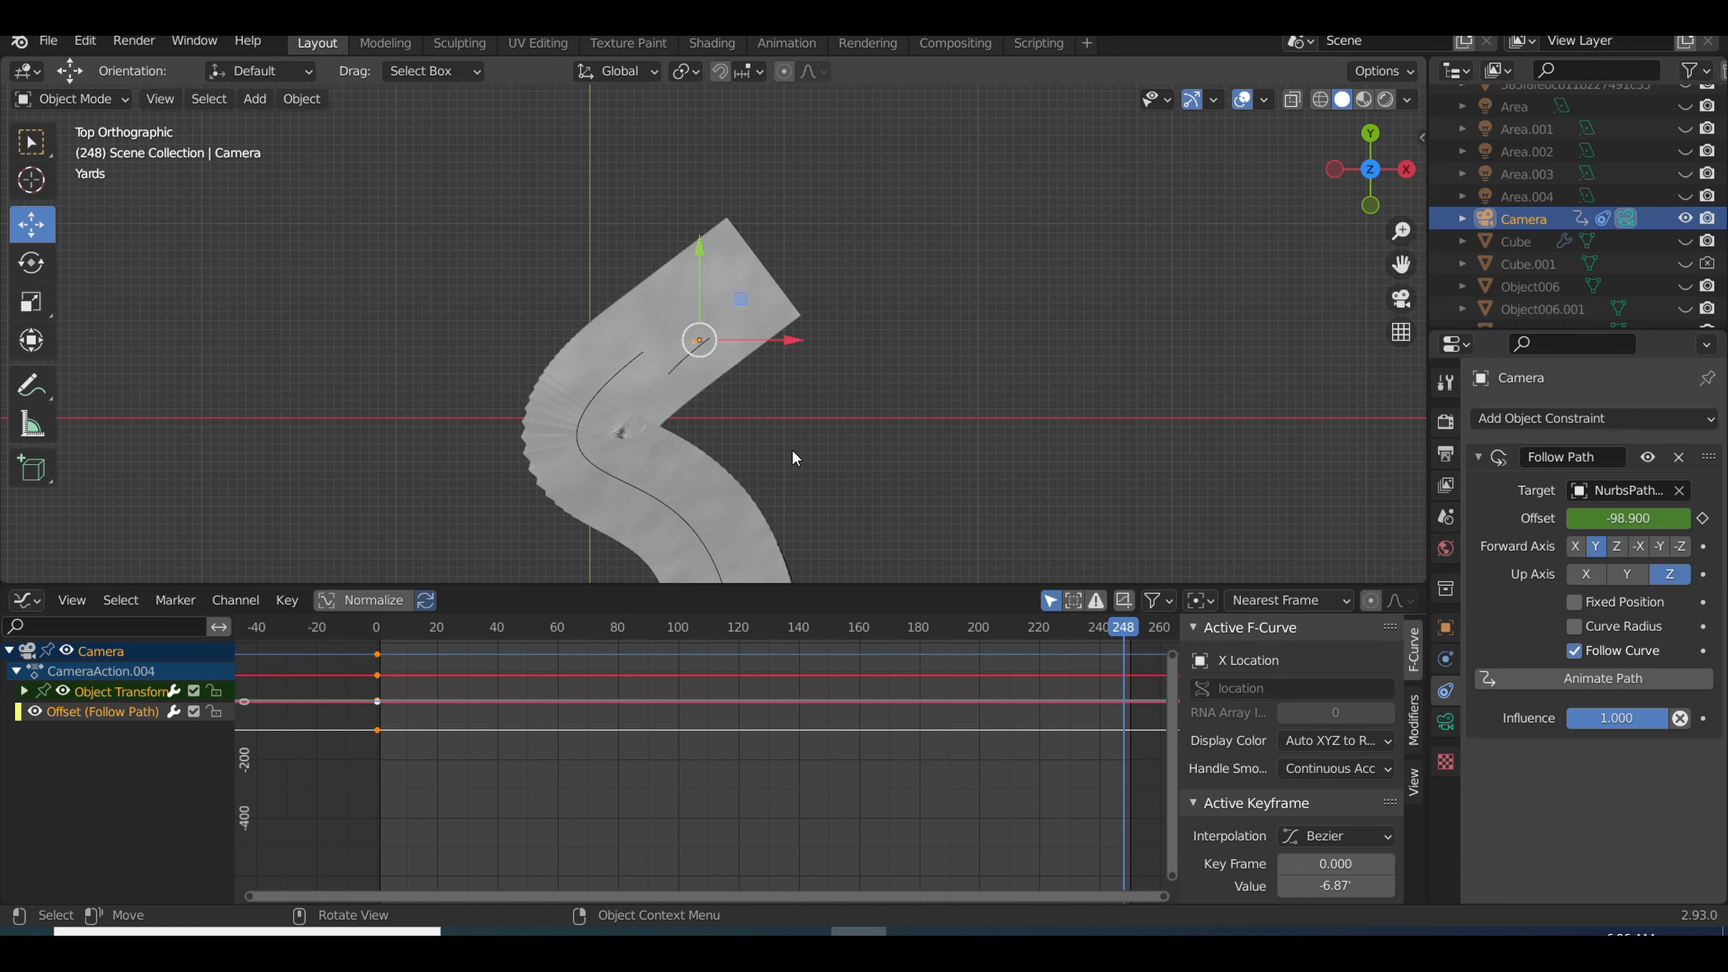
scroll(1218, 479, down, 5)
shift+middle_drag(641, 429, 533, 184)
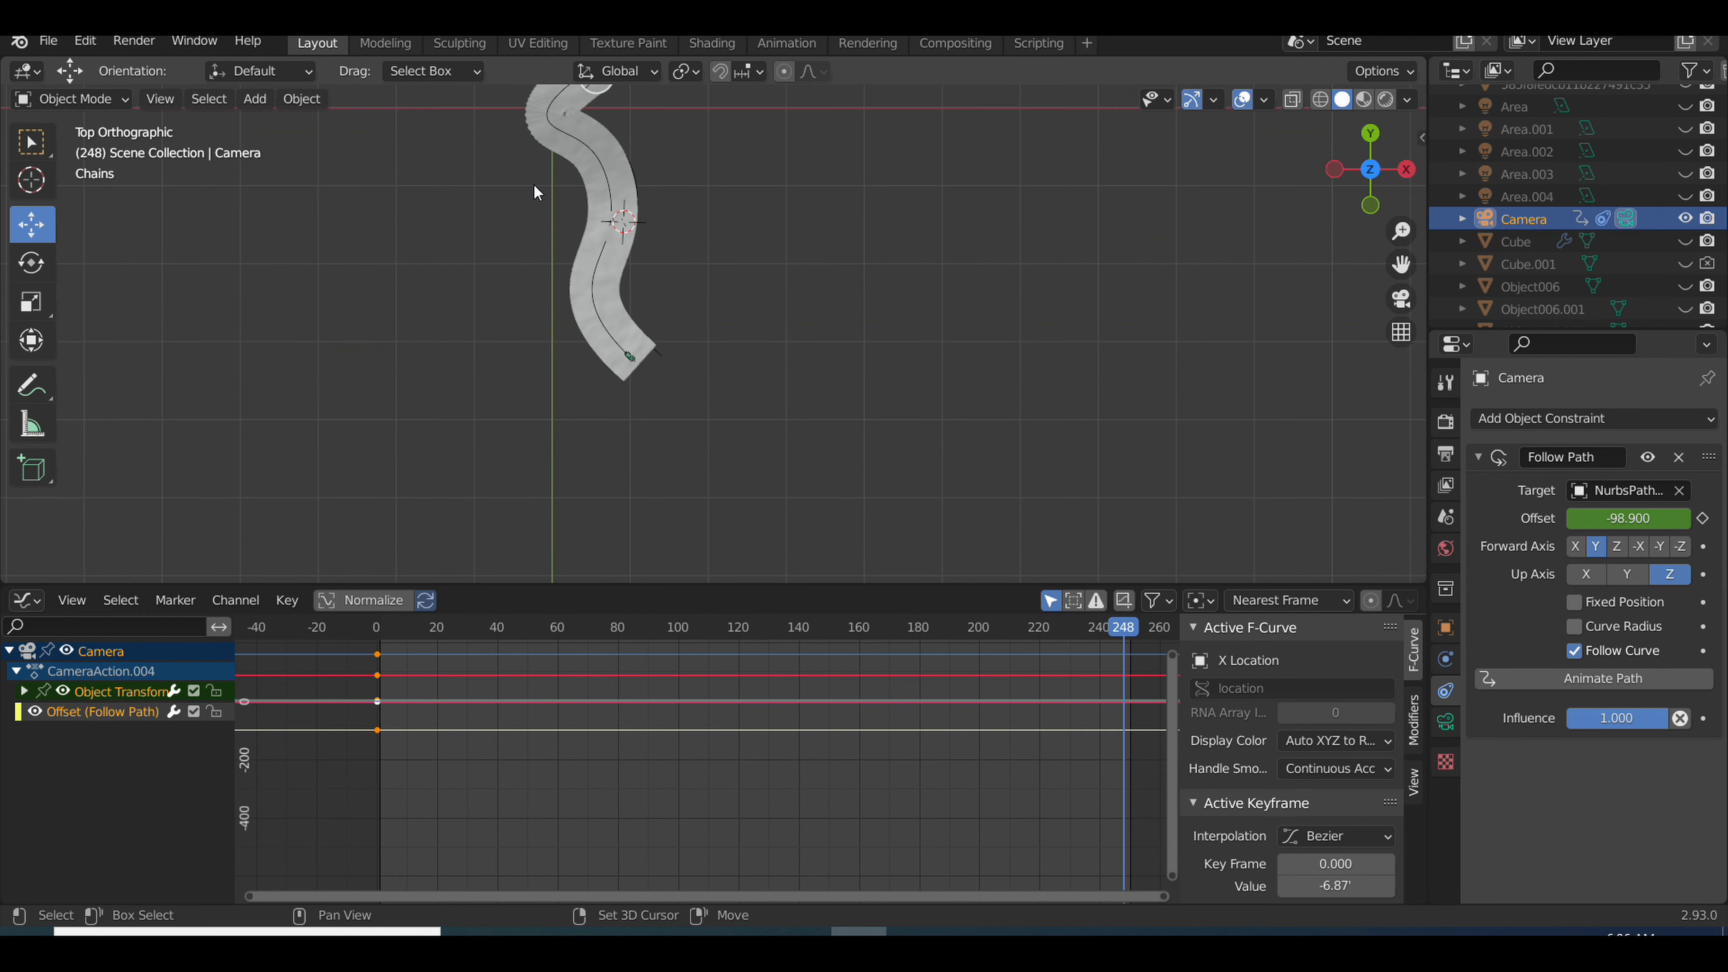
shift+middle_drag(614, 301, 682, 490)
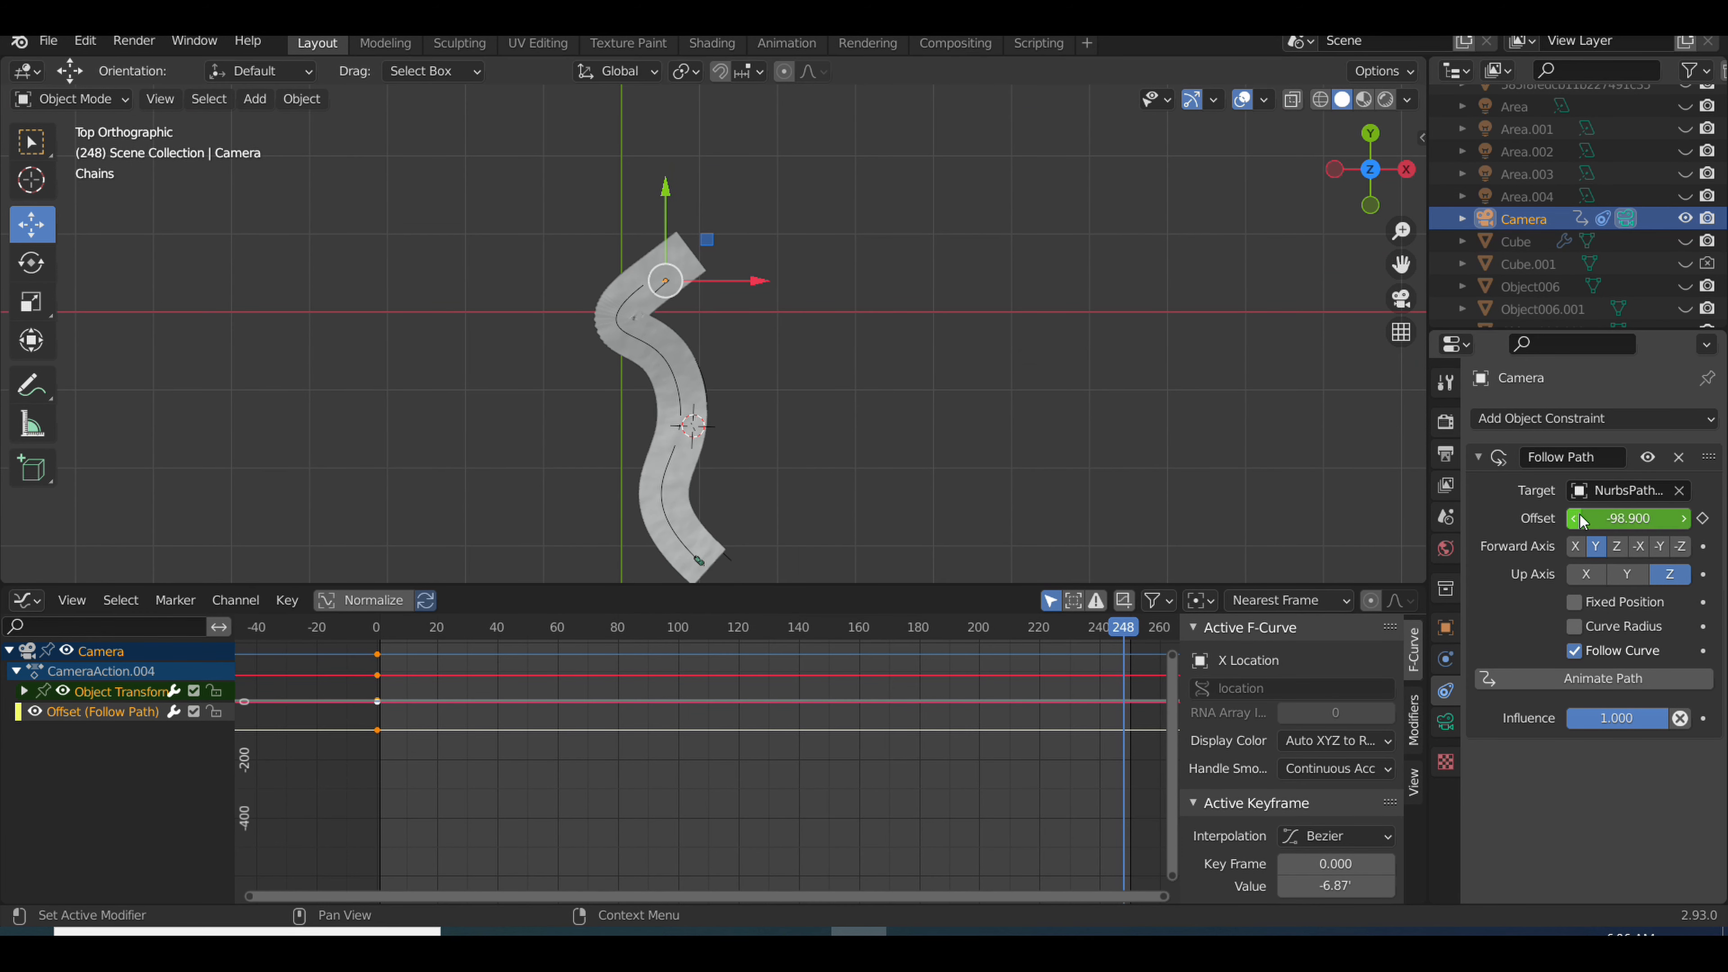
drag(1603, 512, 1723, 512)
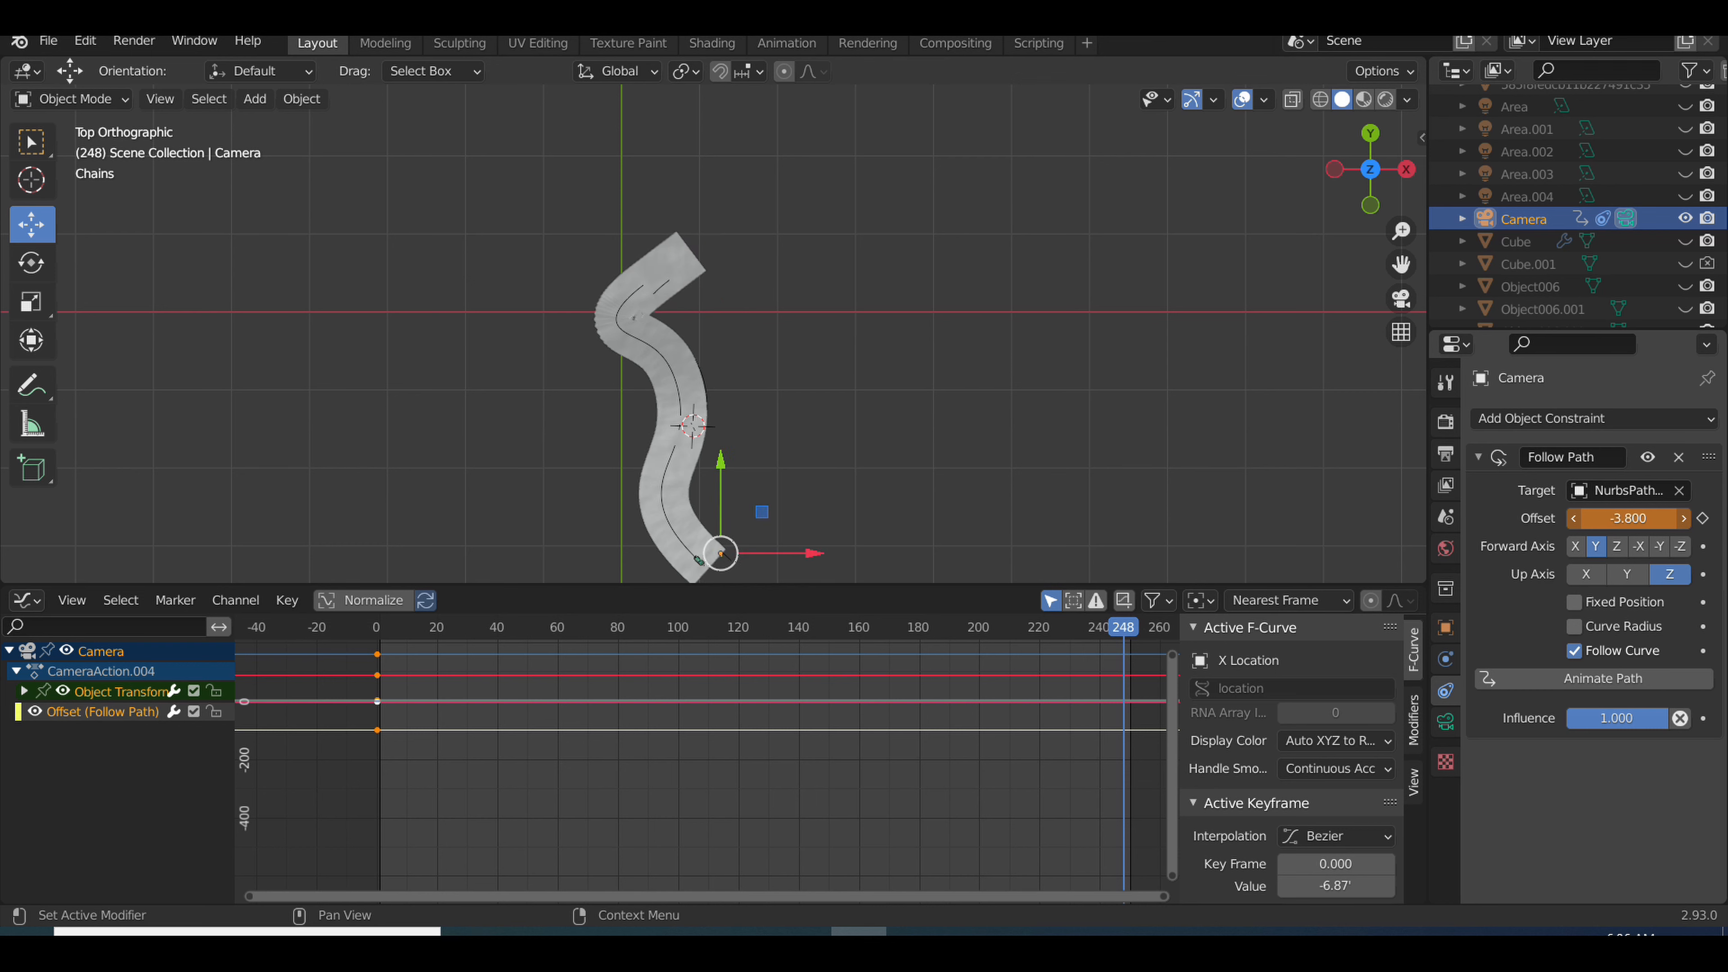
click(1701, 519)
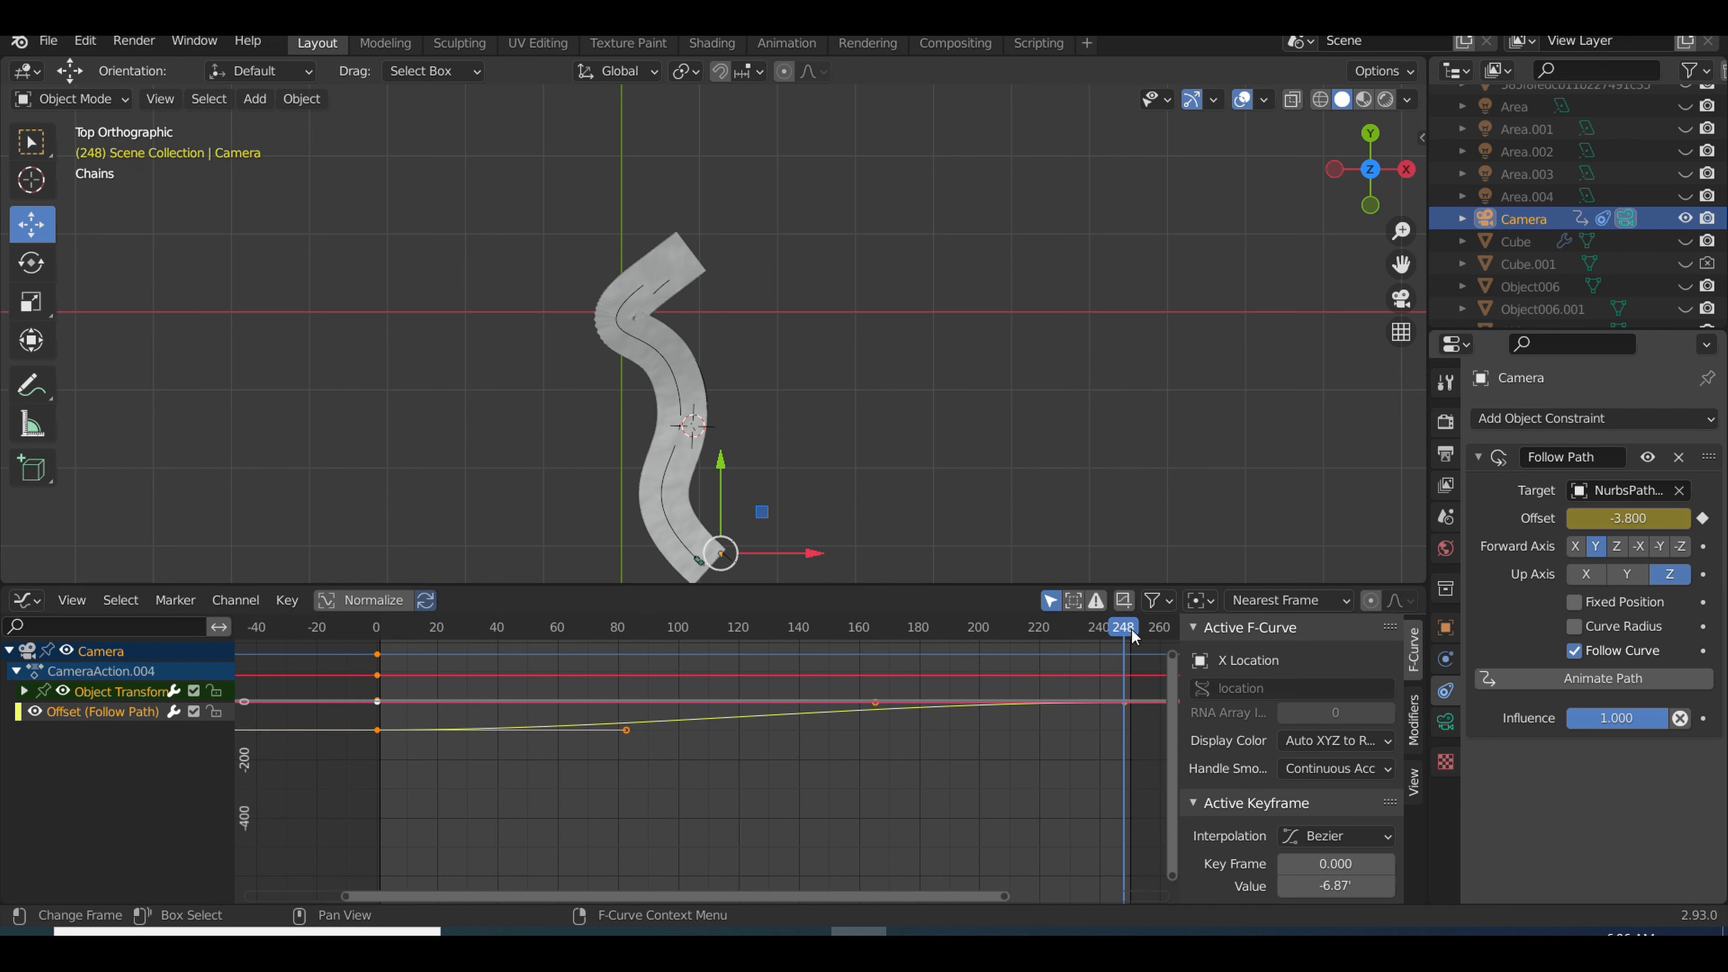
Step: Play the animation from frame 0 in top view to compare the car's and camera's travel along the road
drag(1131, 636, 1055, 645)
drag(939, 659, 361, 689)
key(space)
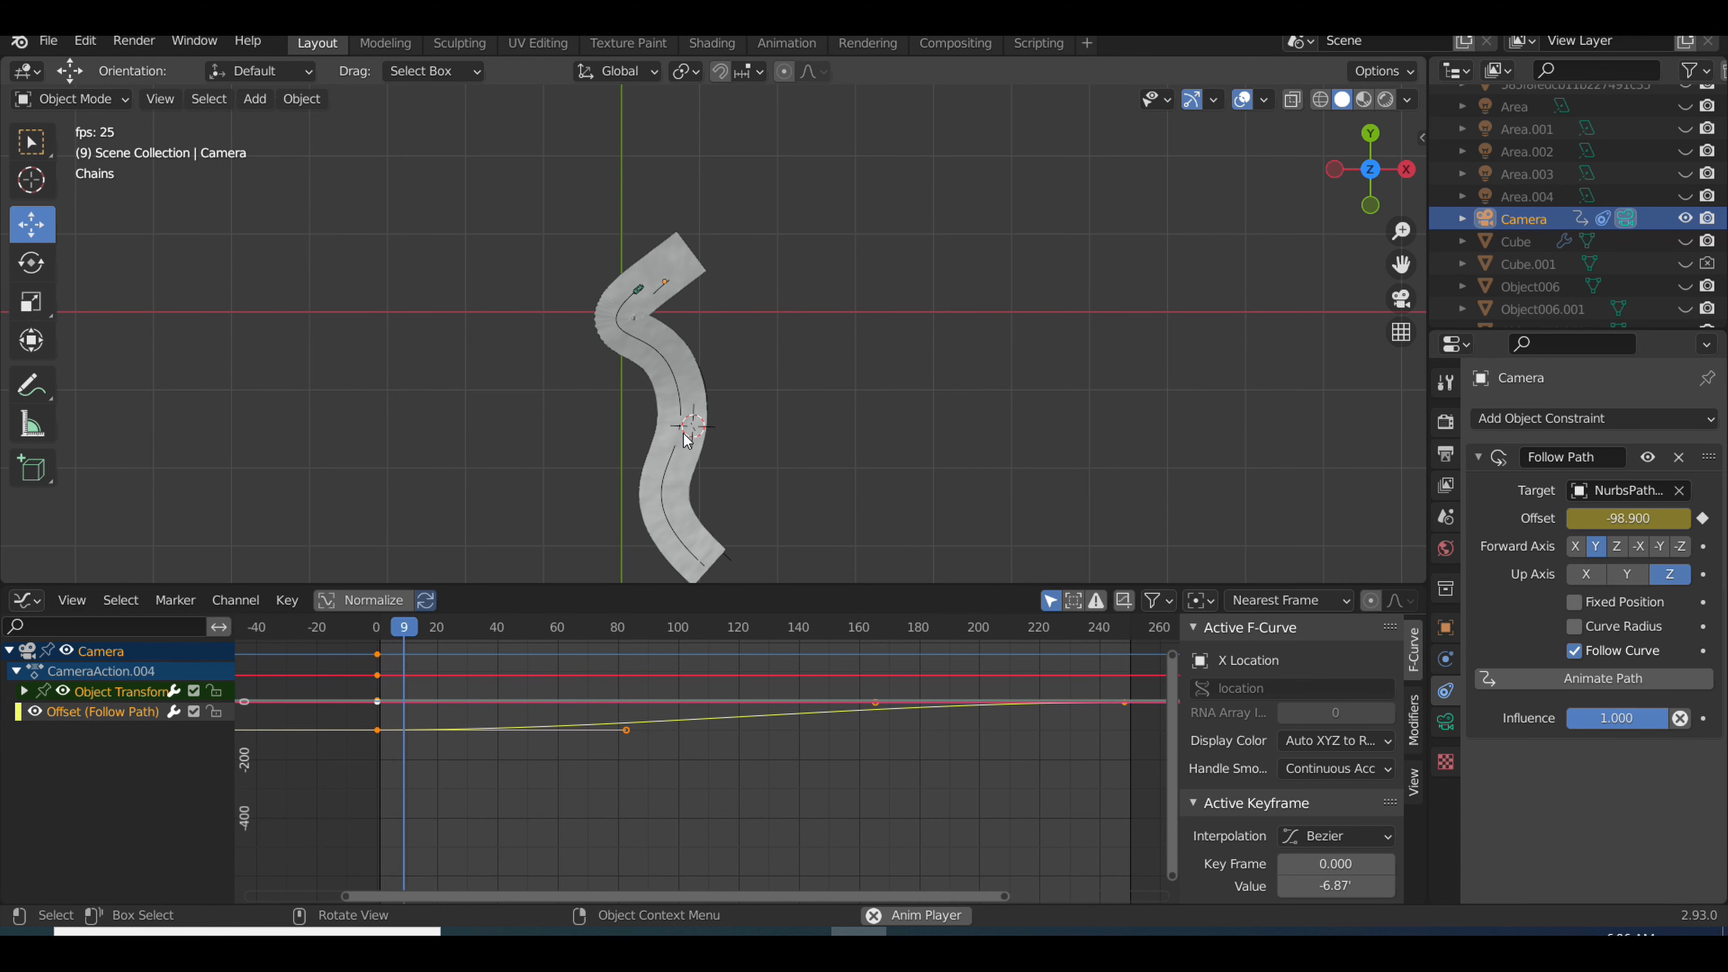
key(KP_Decimal)
scroll(1160, 339, down, 8)
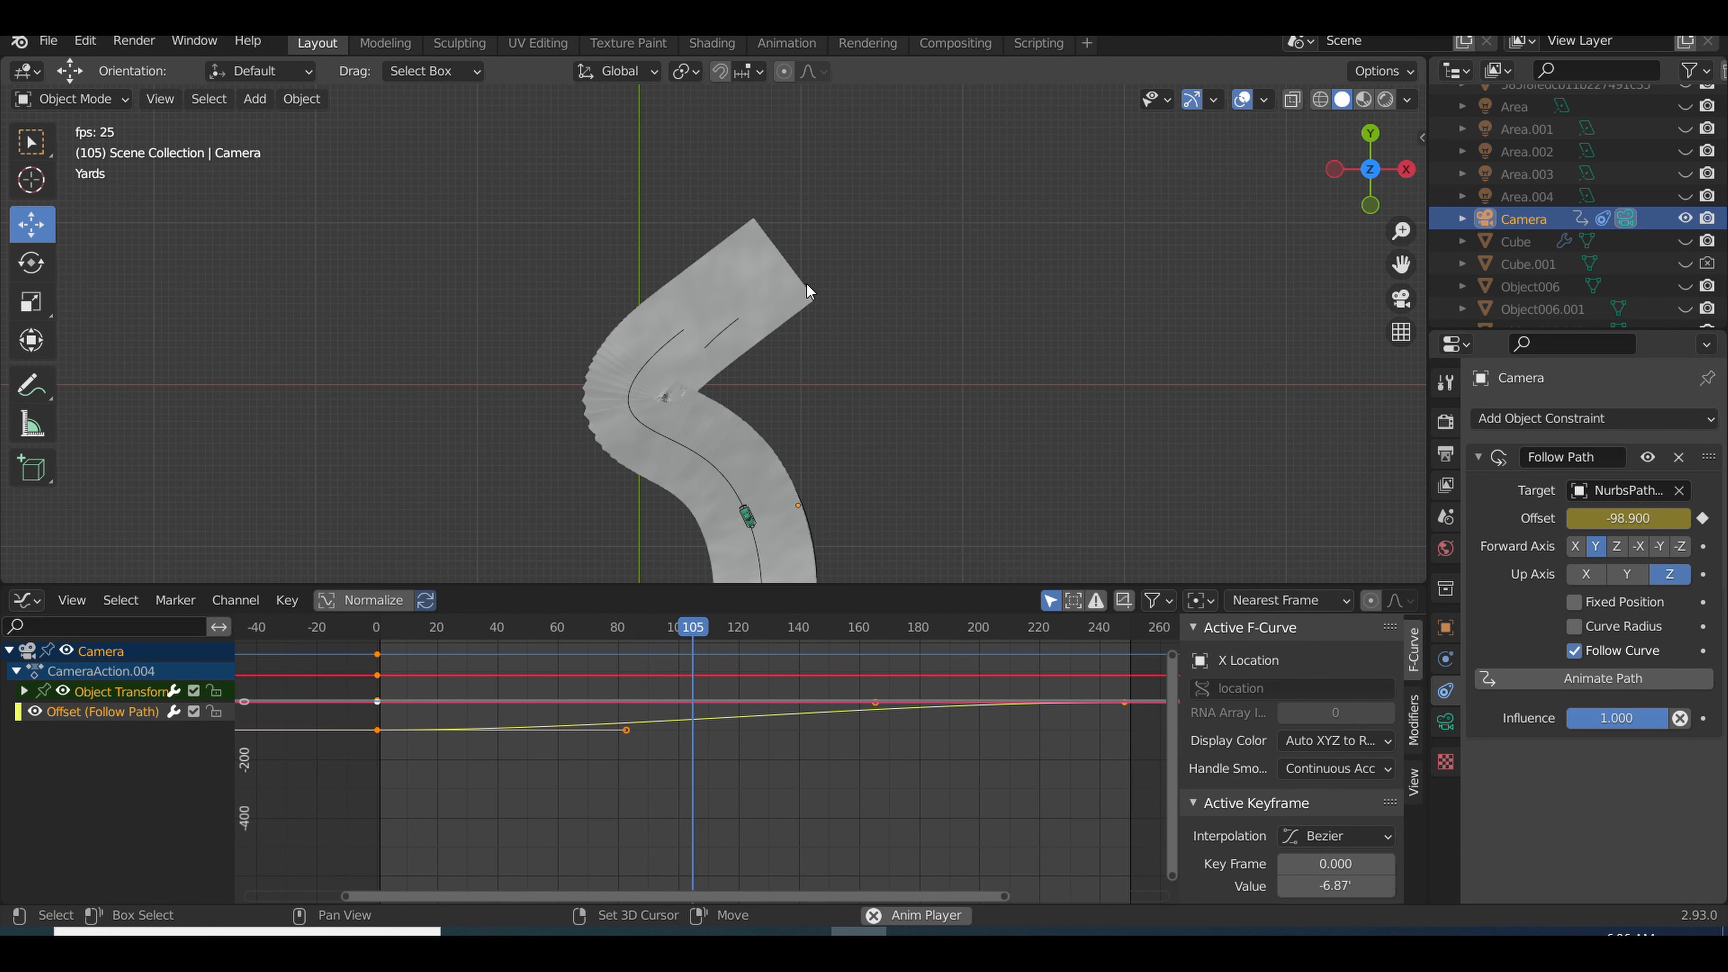
scroll(818, 531, down, 4)
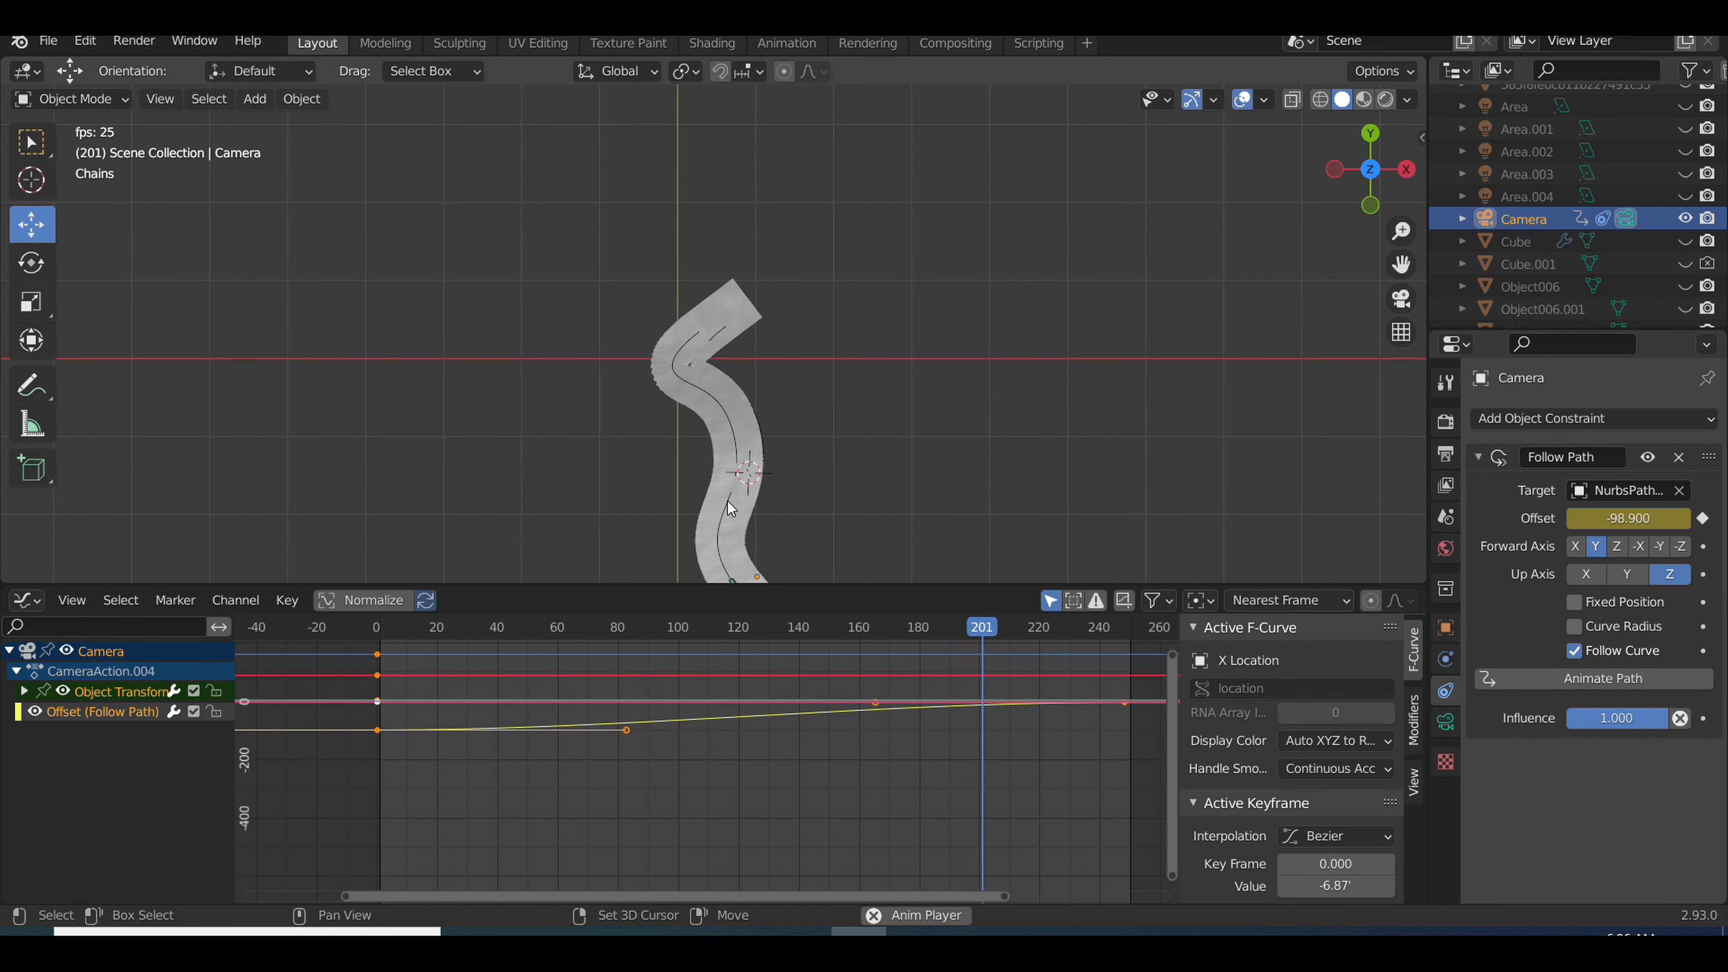
key(Escape)
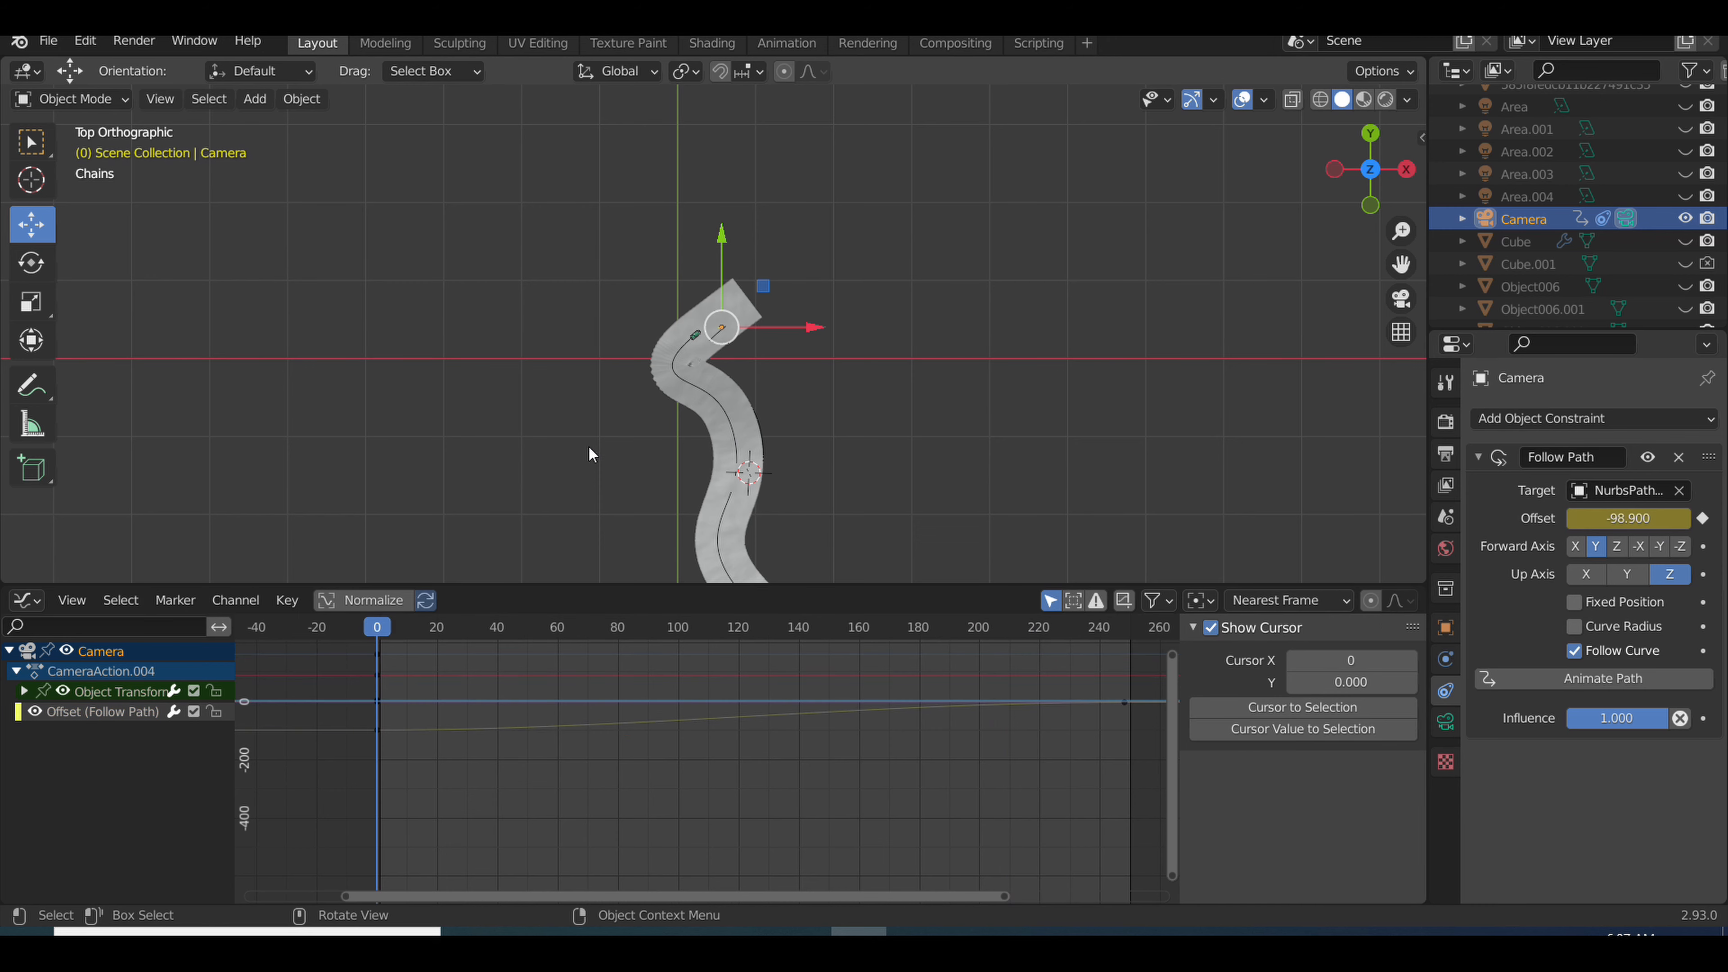
Step: Play the animation through the camera to check how it frames the car along the curve
key(KP_0)
key(space)
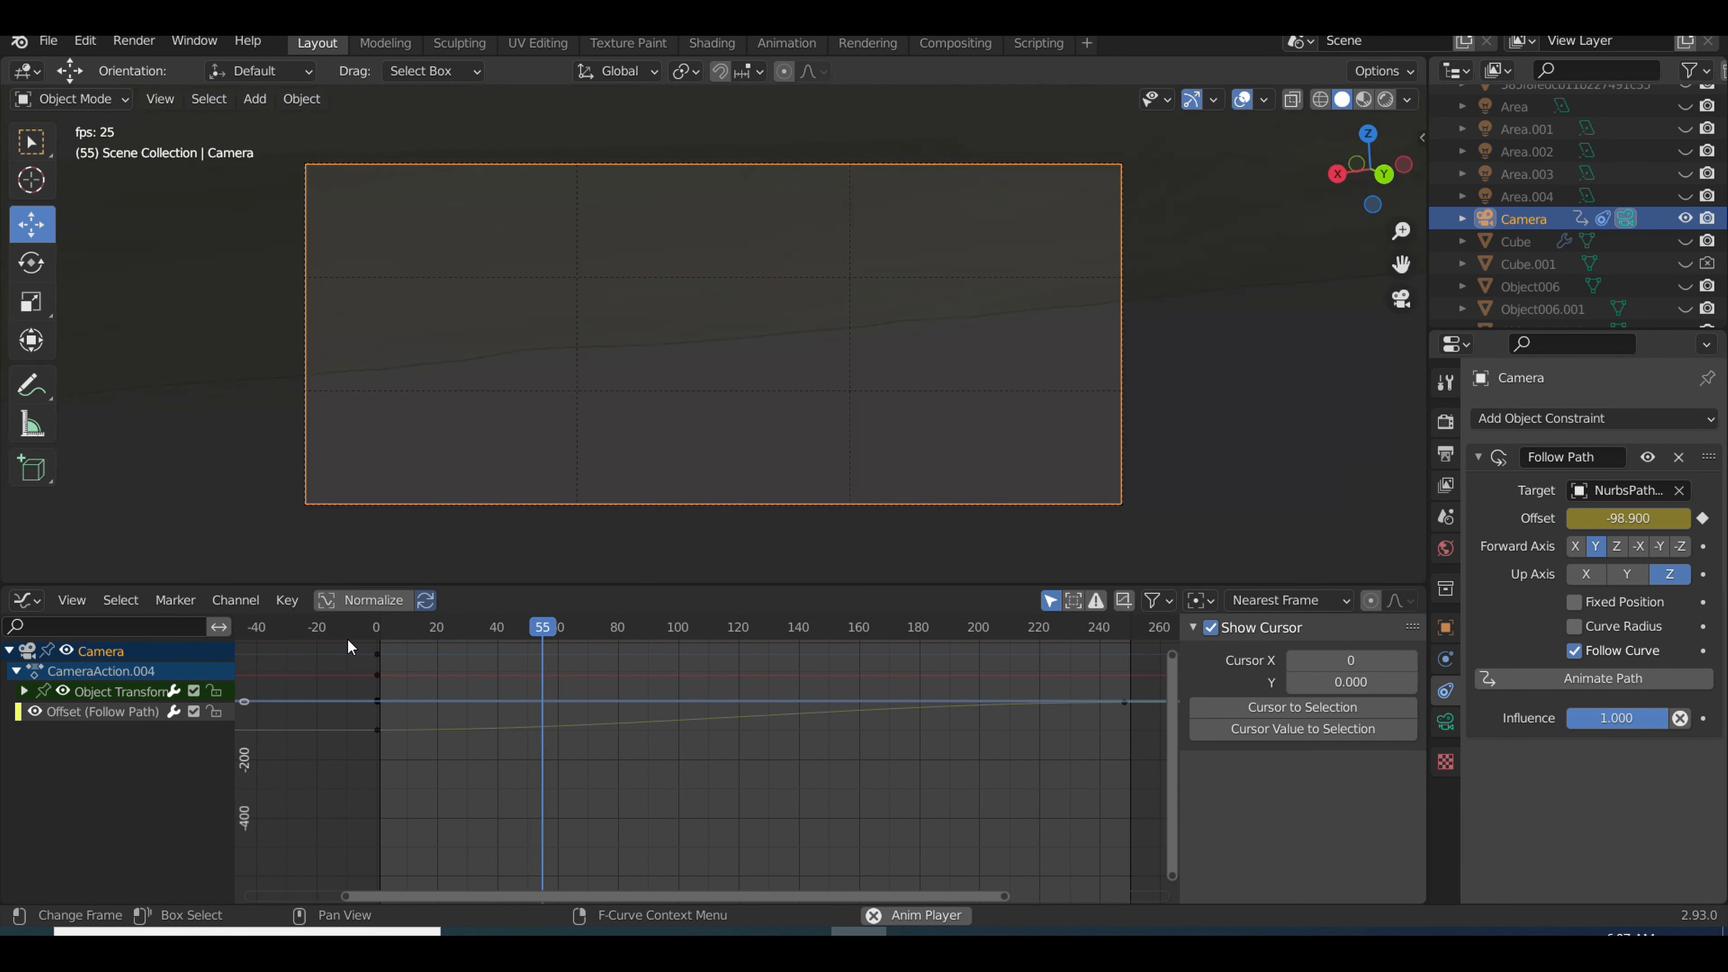
key(space)
Step: Select the camera's path, NurbsPath.001, in the top view at frame 55
key(KP_7)
scroll(718, 370, up, 6)
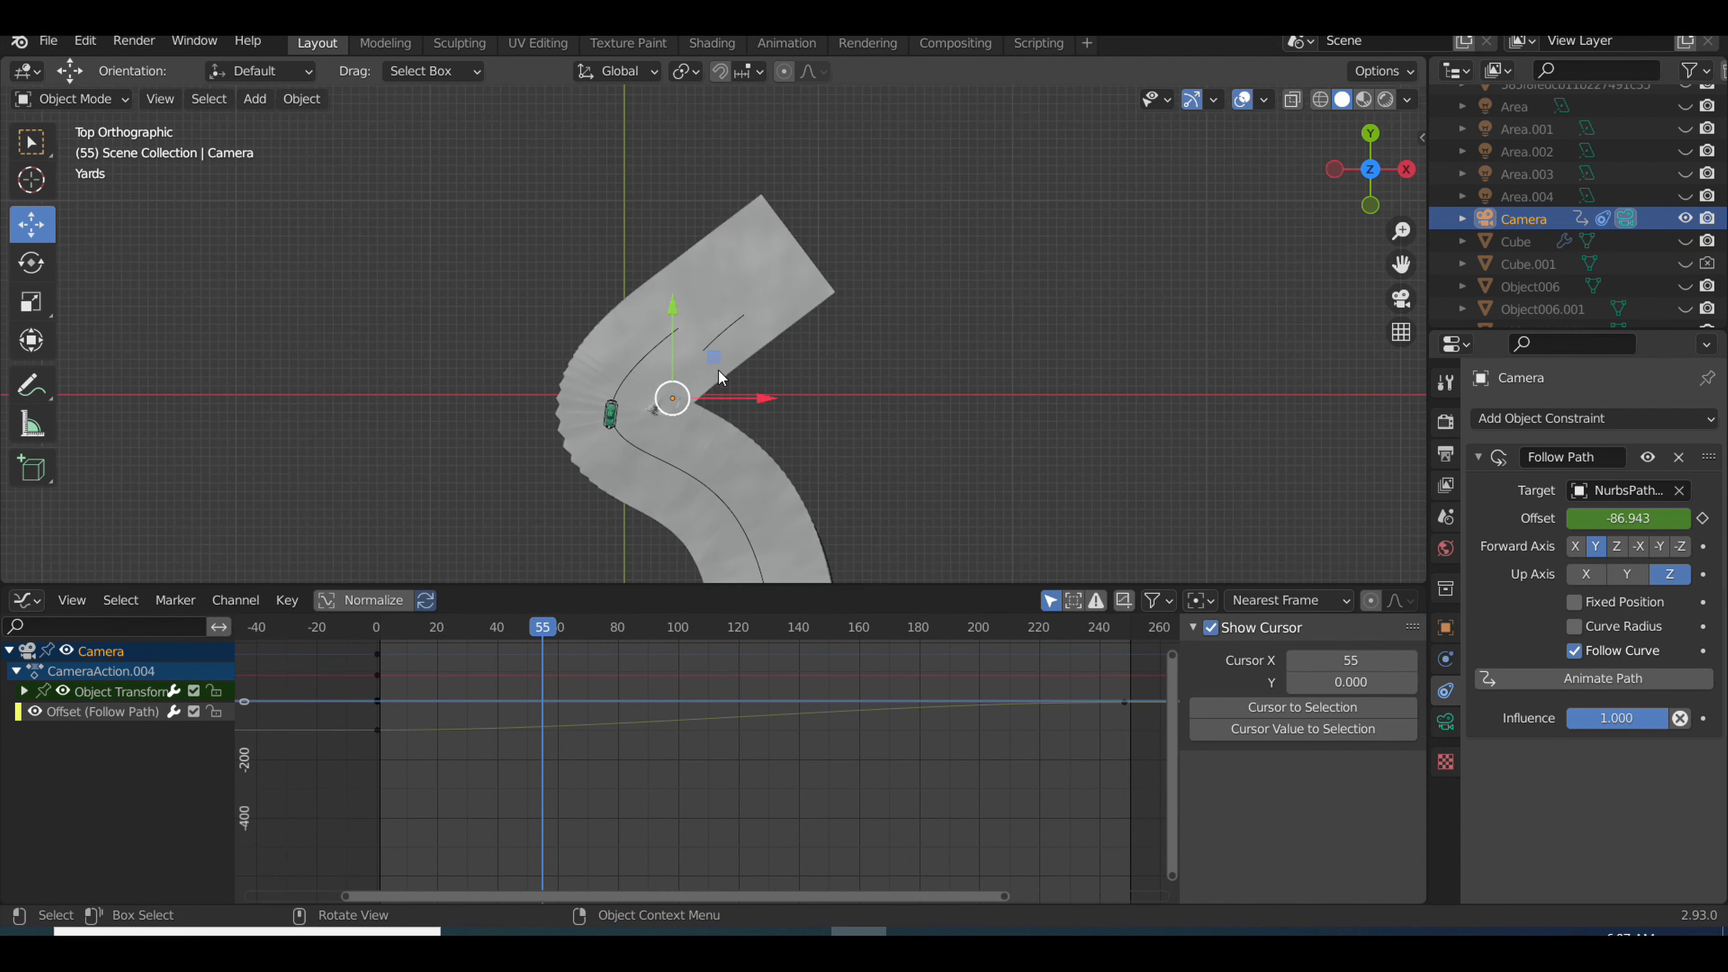
scroll(664, 426, up, 2)
scroll(659, 476, down, 3)
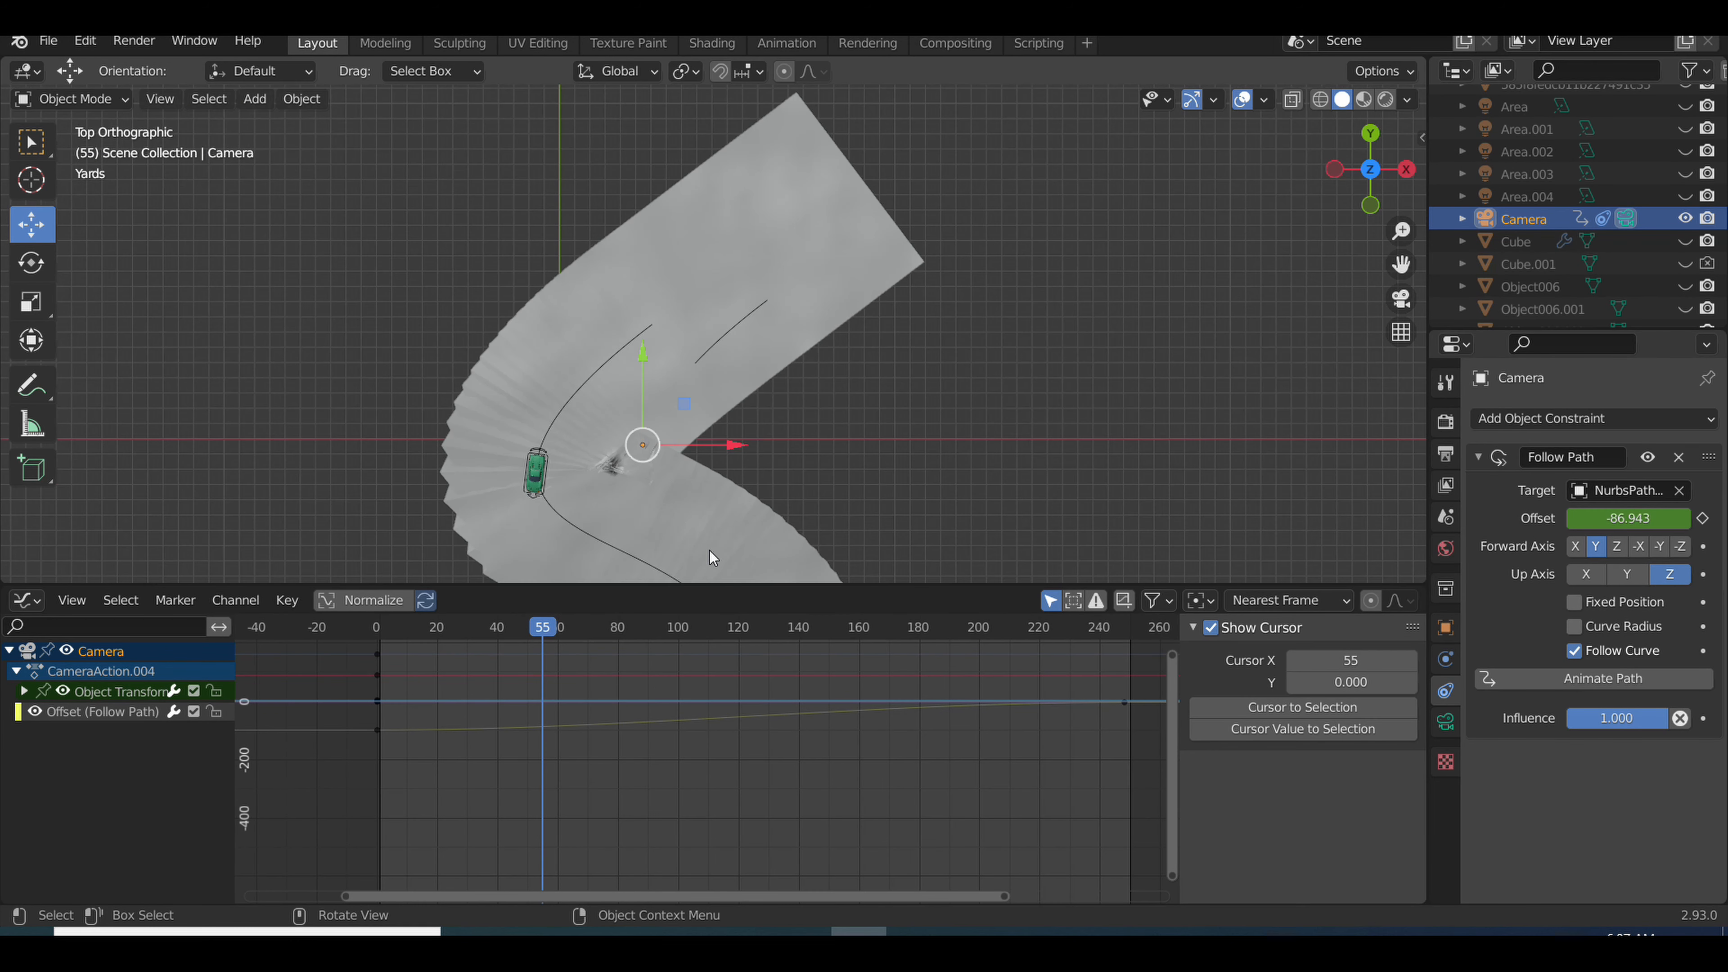
click(767, 312)
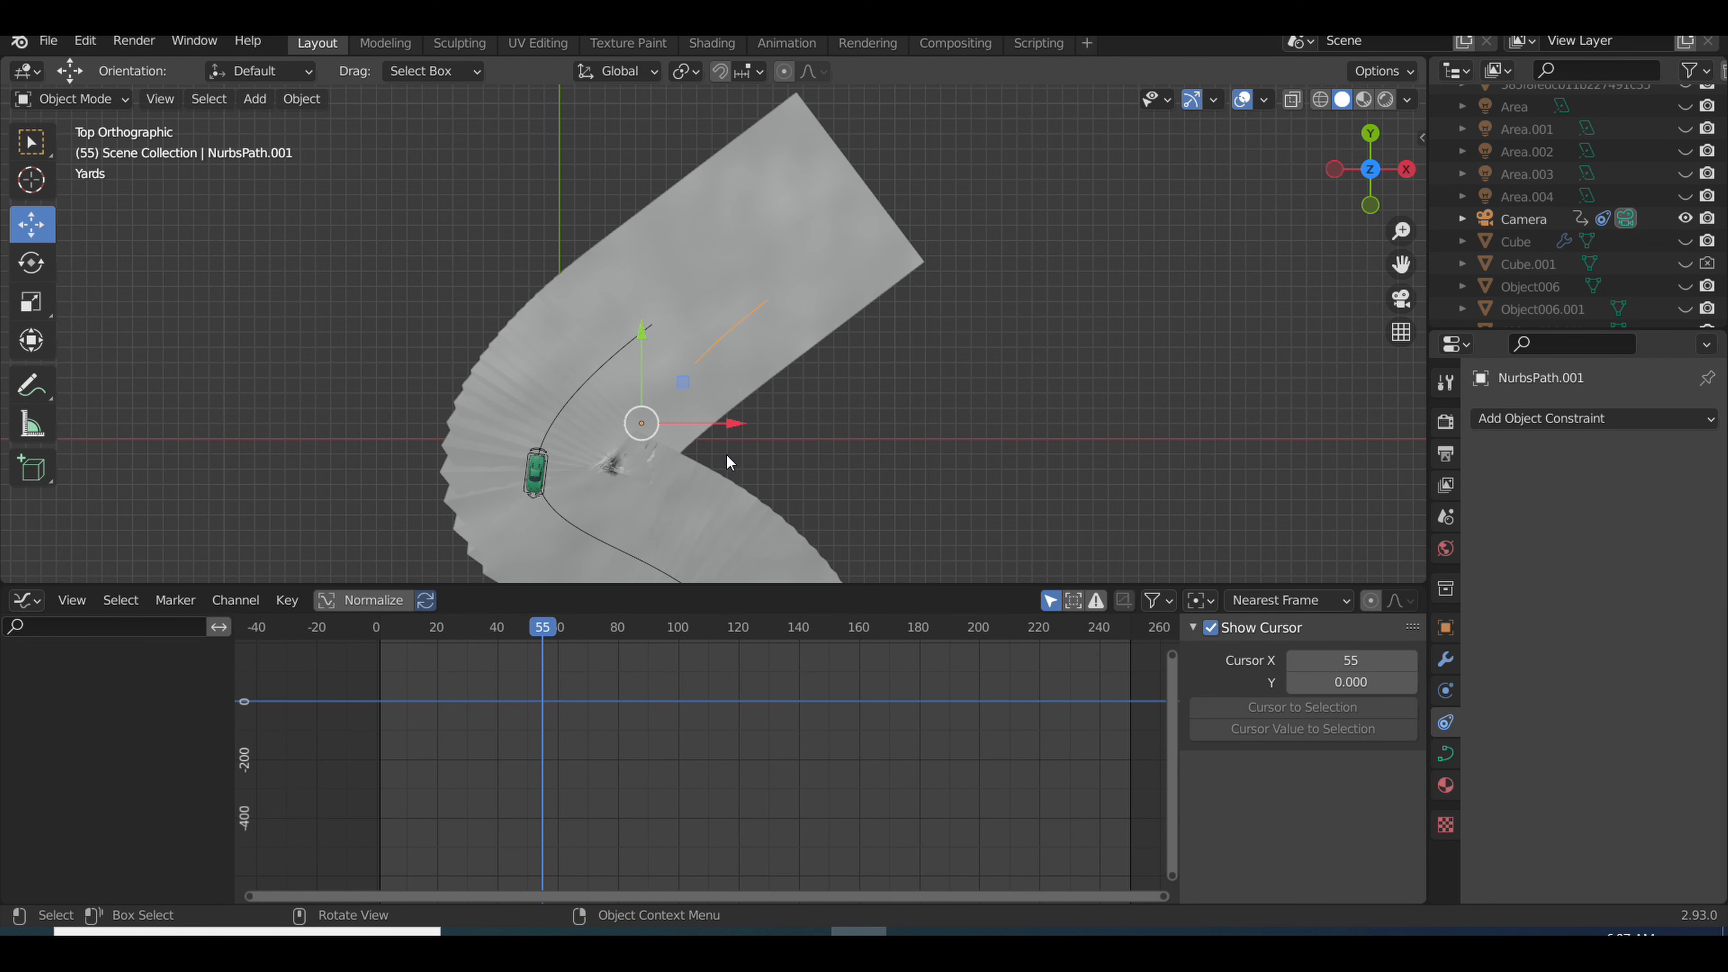
Step: Try raising the camera's path about 100 ft along the global Z axis, and check the result through the camera
key(g)
key(z)
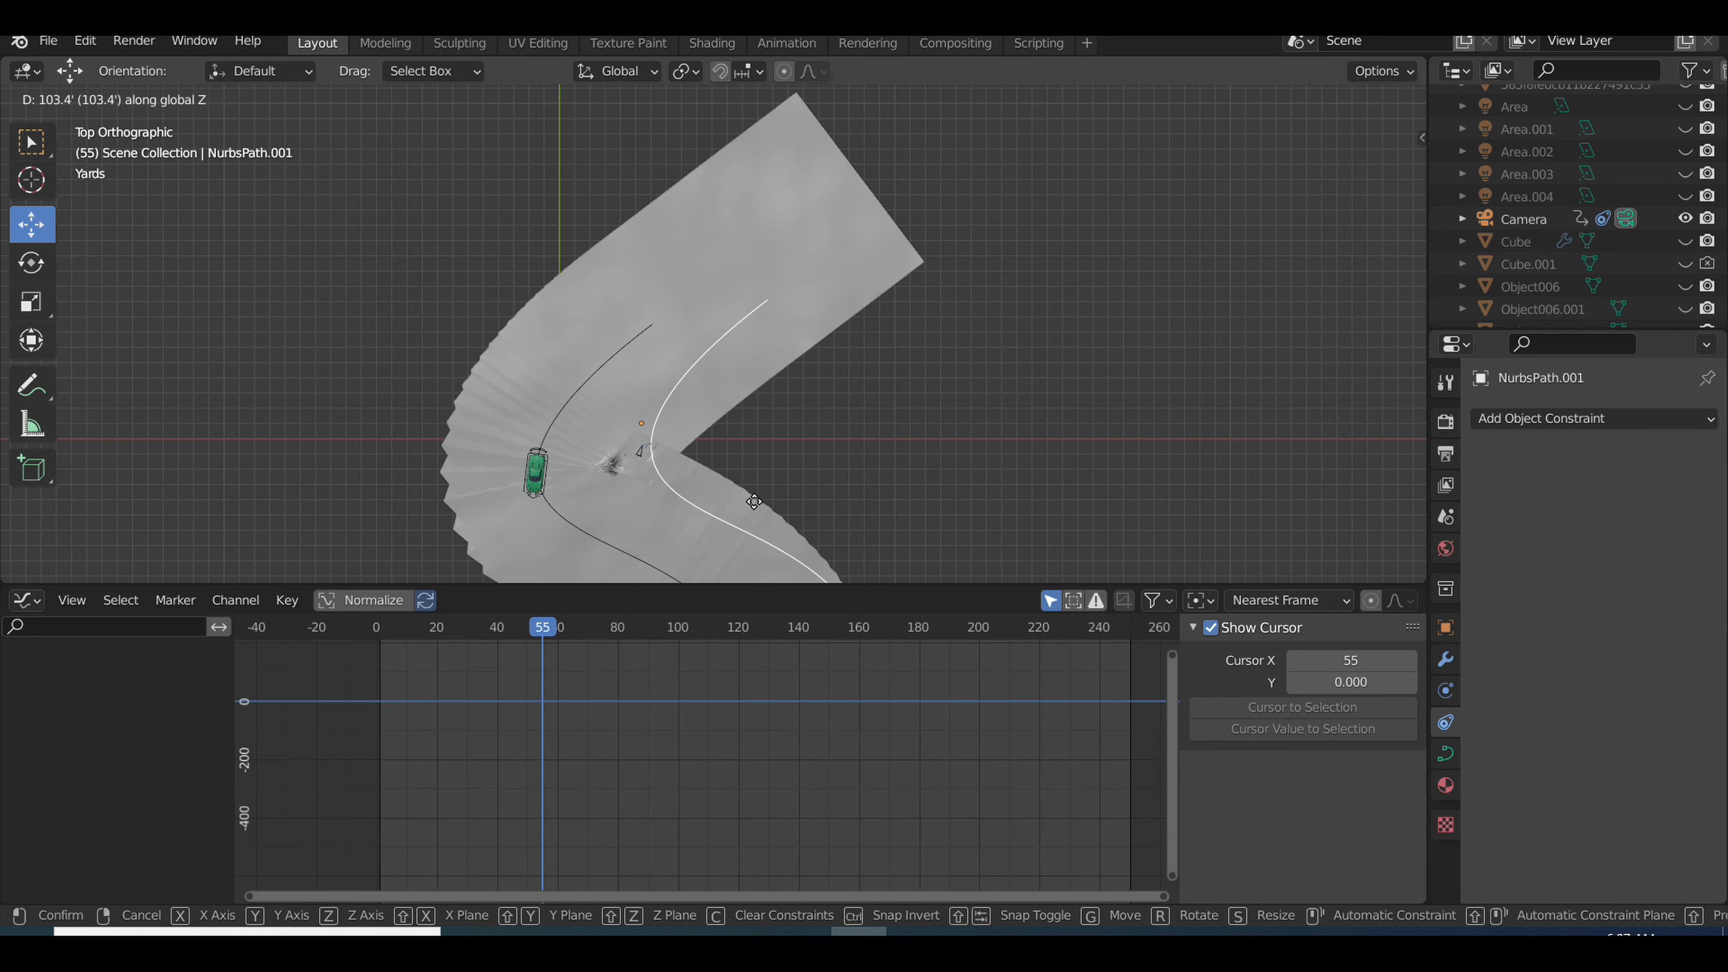
click(781, 512)
key(KP_0)
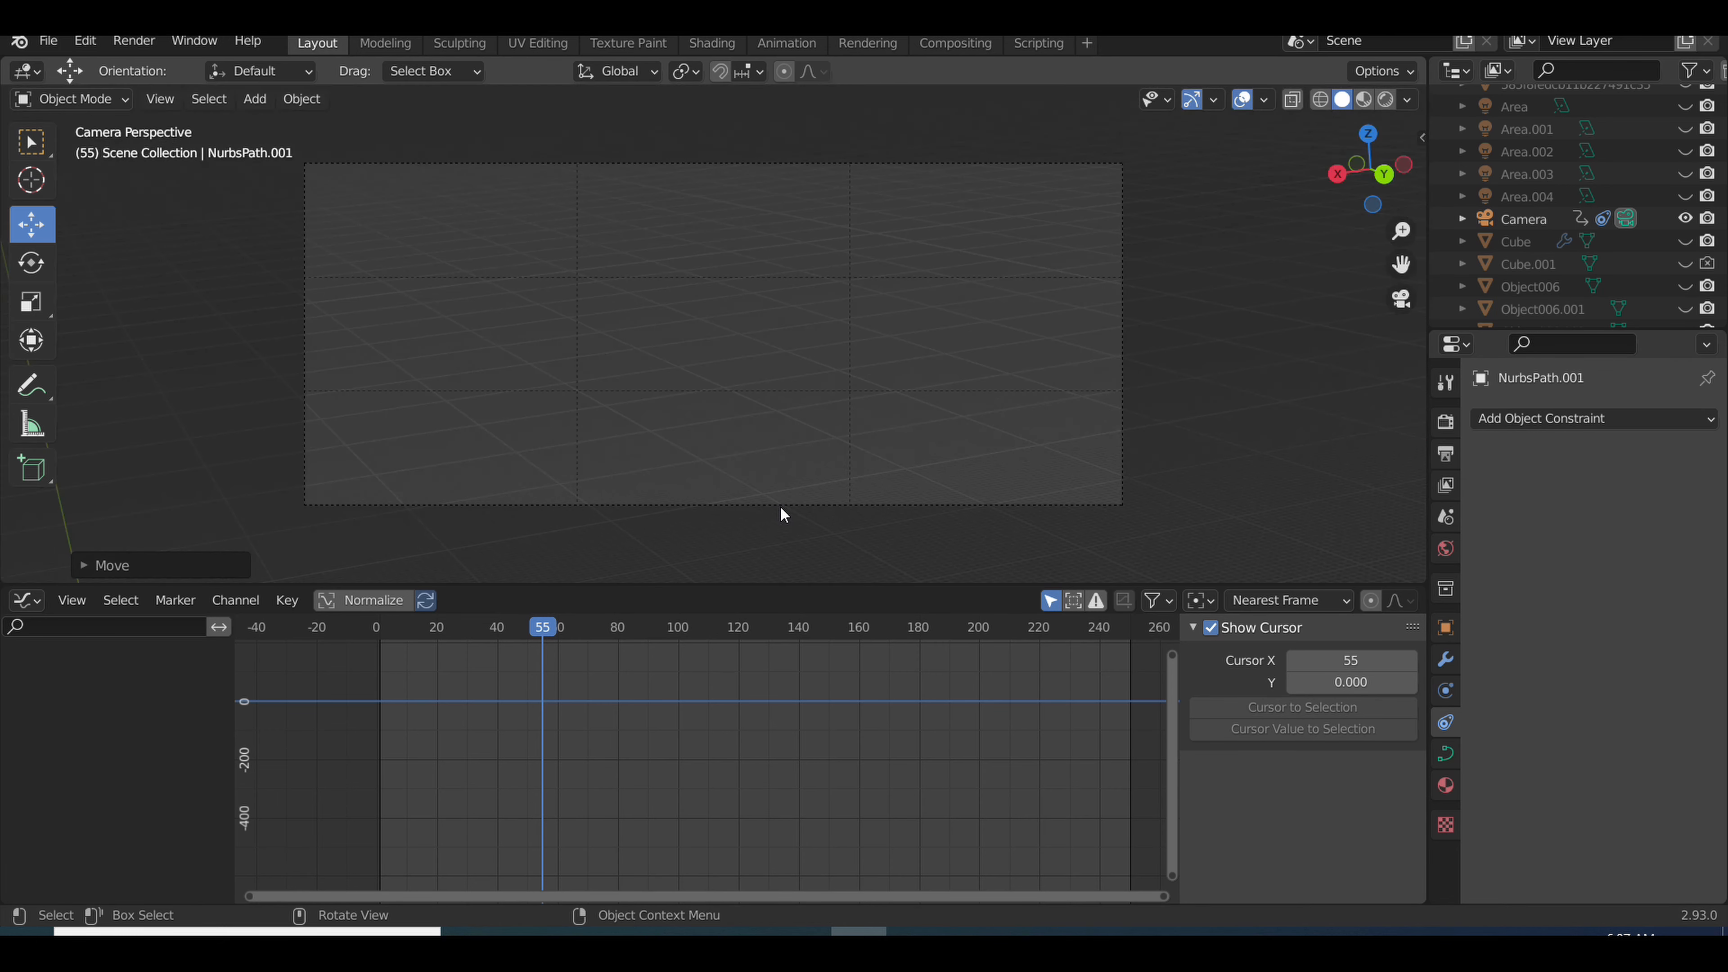
key(KP_0)
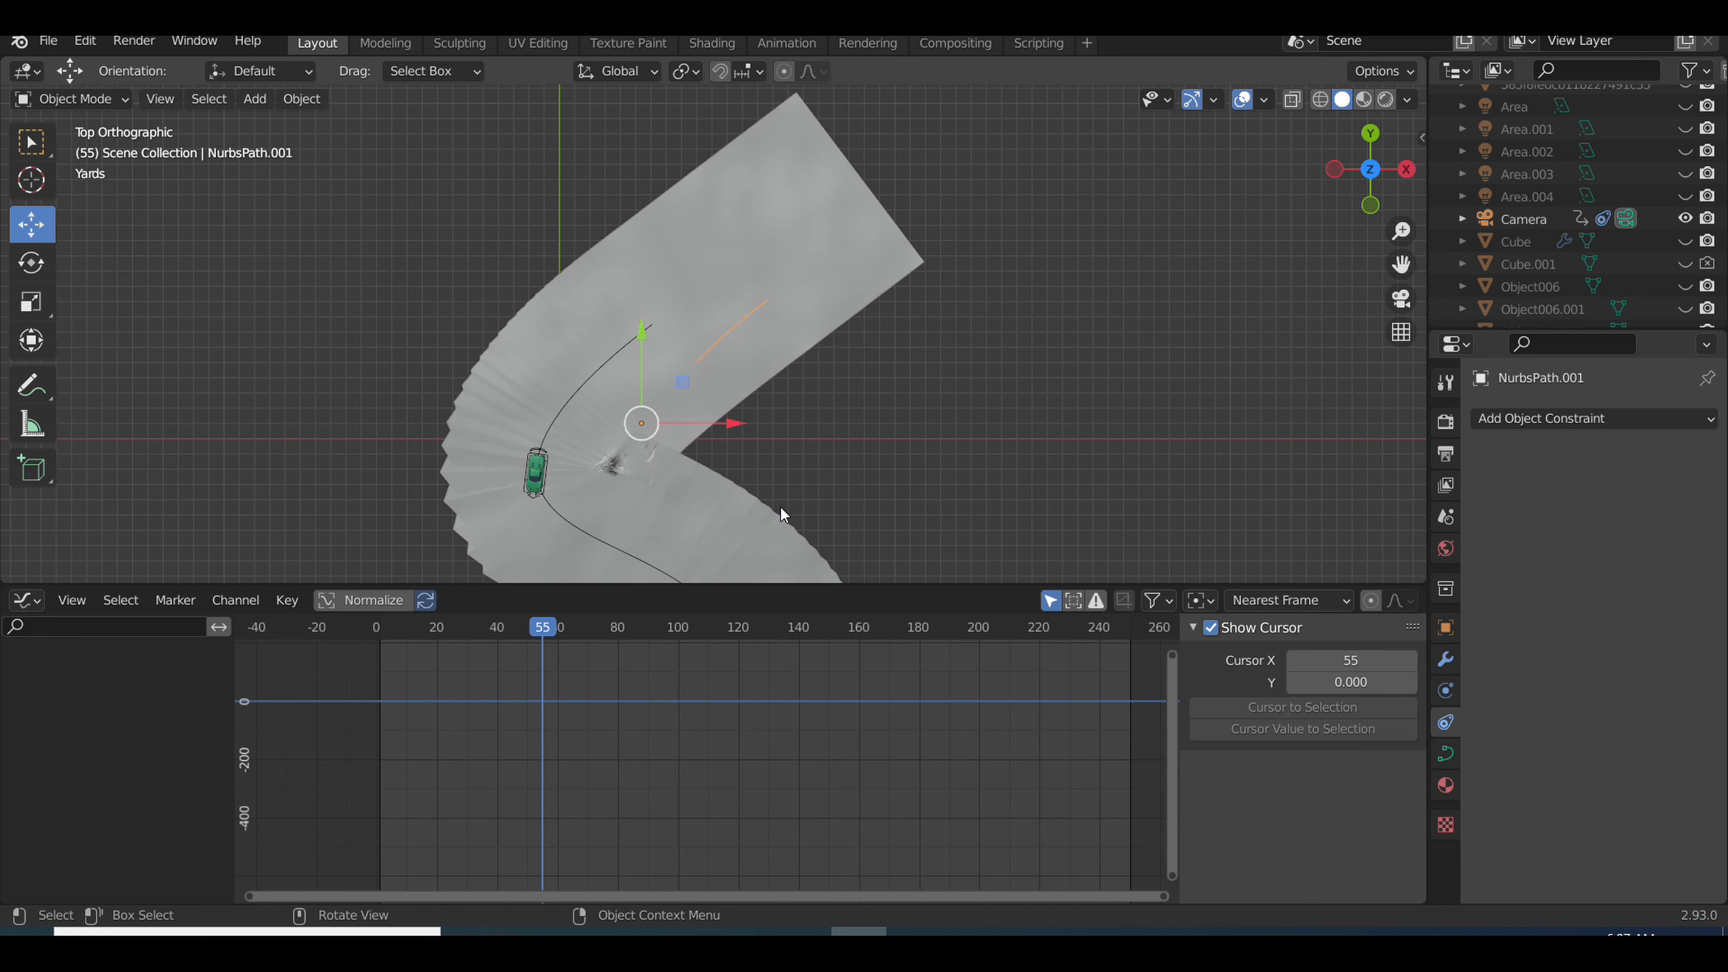
key(KP_0)
key(KP_0)
Step: Raise the camera's path, NurbsPath.001, slightly along the global Z axis so it runs just above the road surface
key(KP_Decimal)
scroll(577, 132, up, 5)
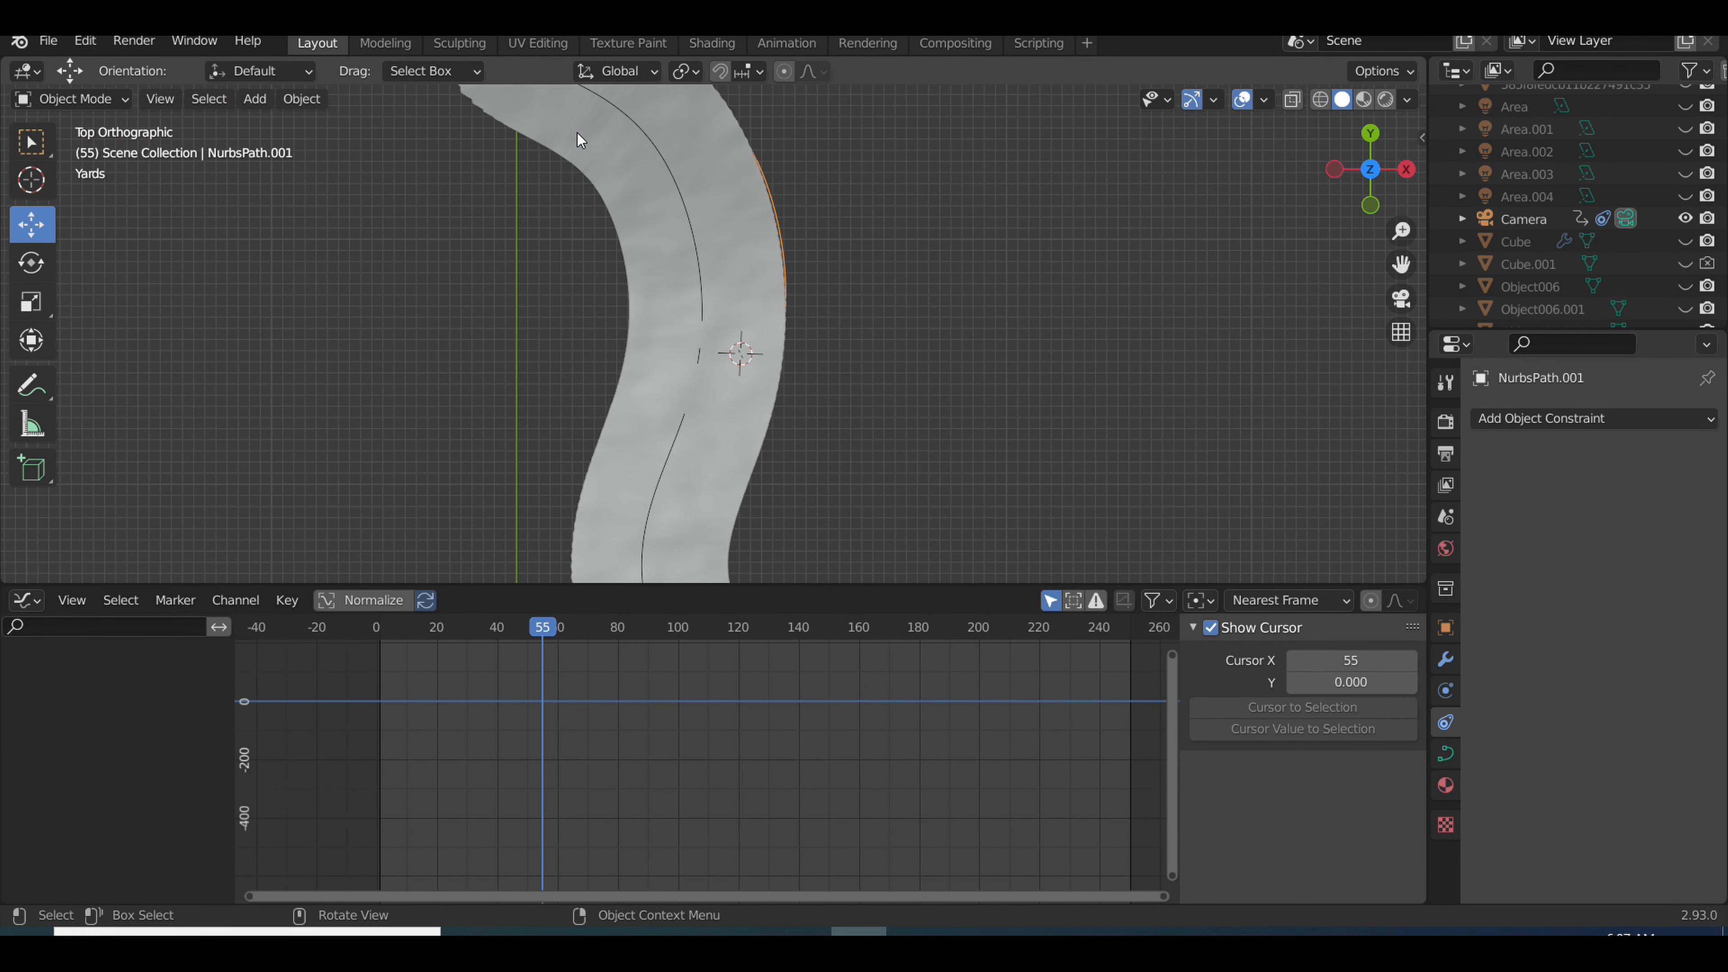
middle_drag(565, 143, 723, 236)
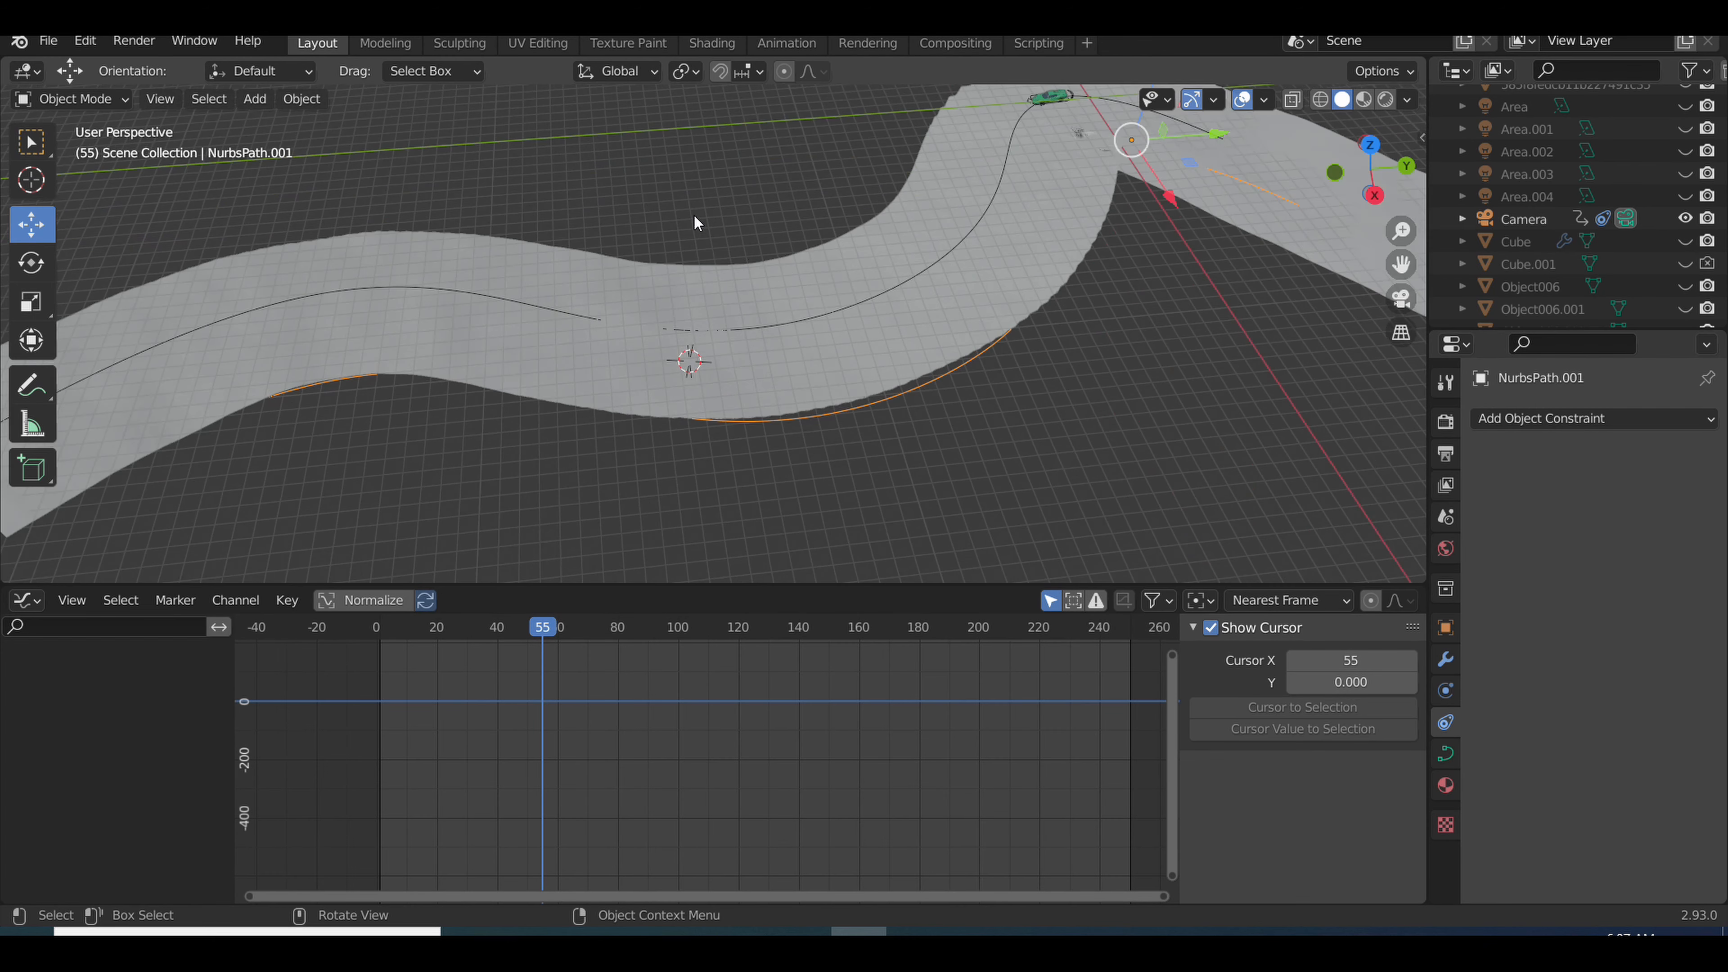
middle_drag(1066, 590, 915, 455)
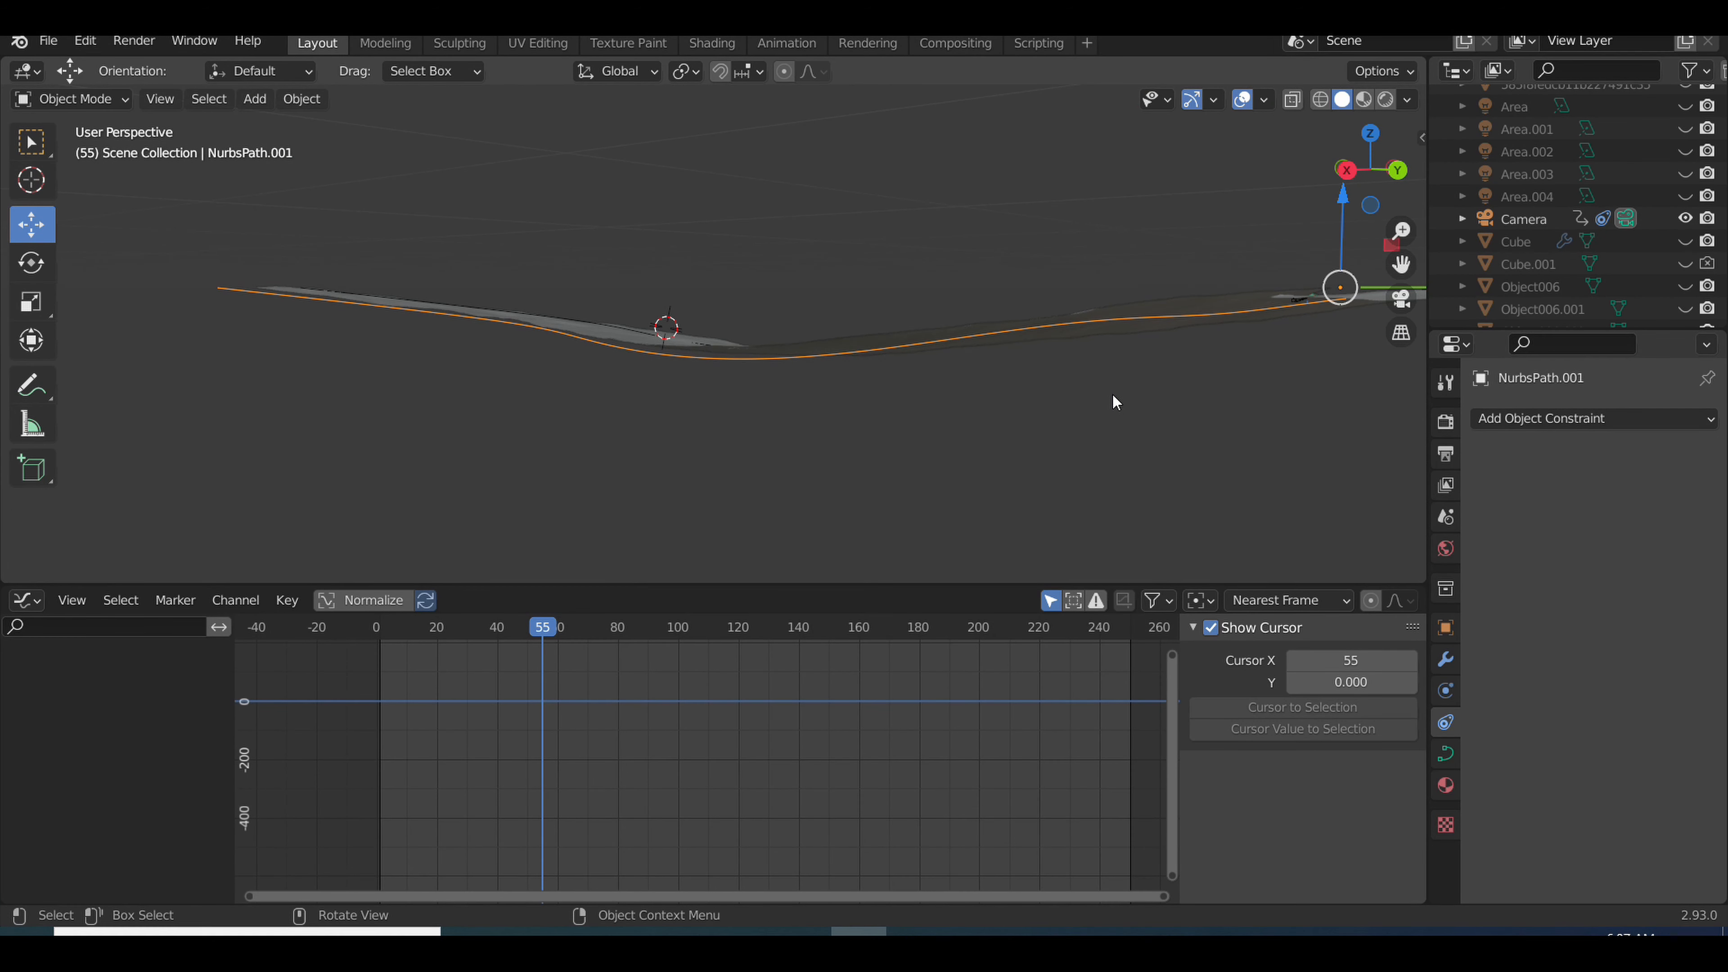
middle_drag(1111, 401, 675, 433)
middle_drag(845, 518, 935, 439)
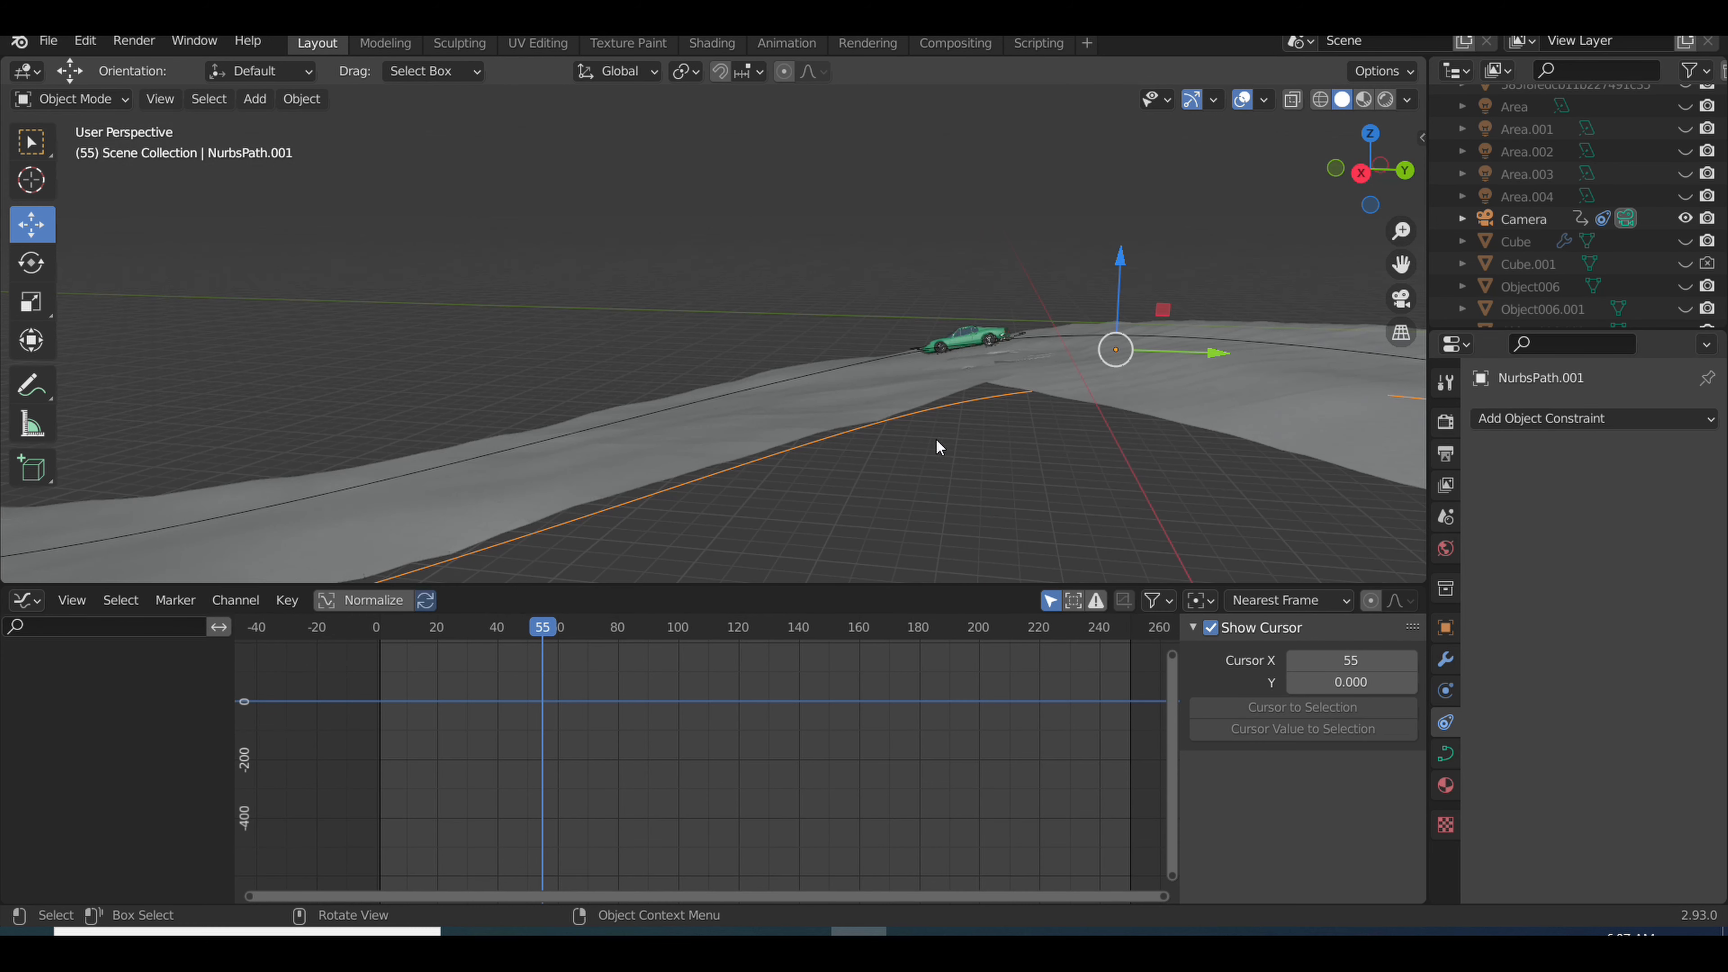
key(g)
key(z)
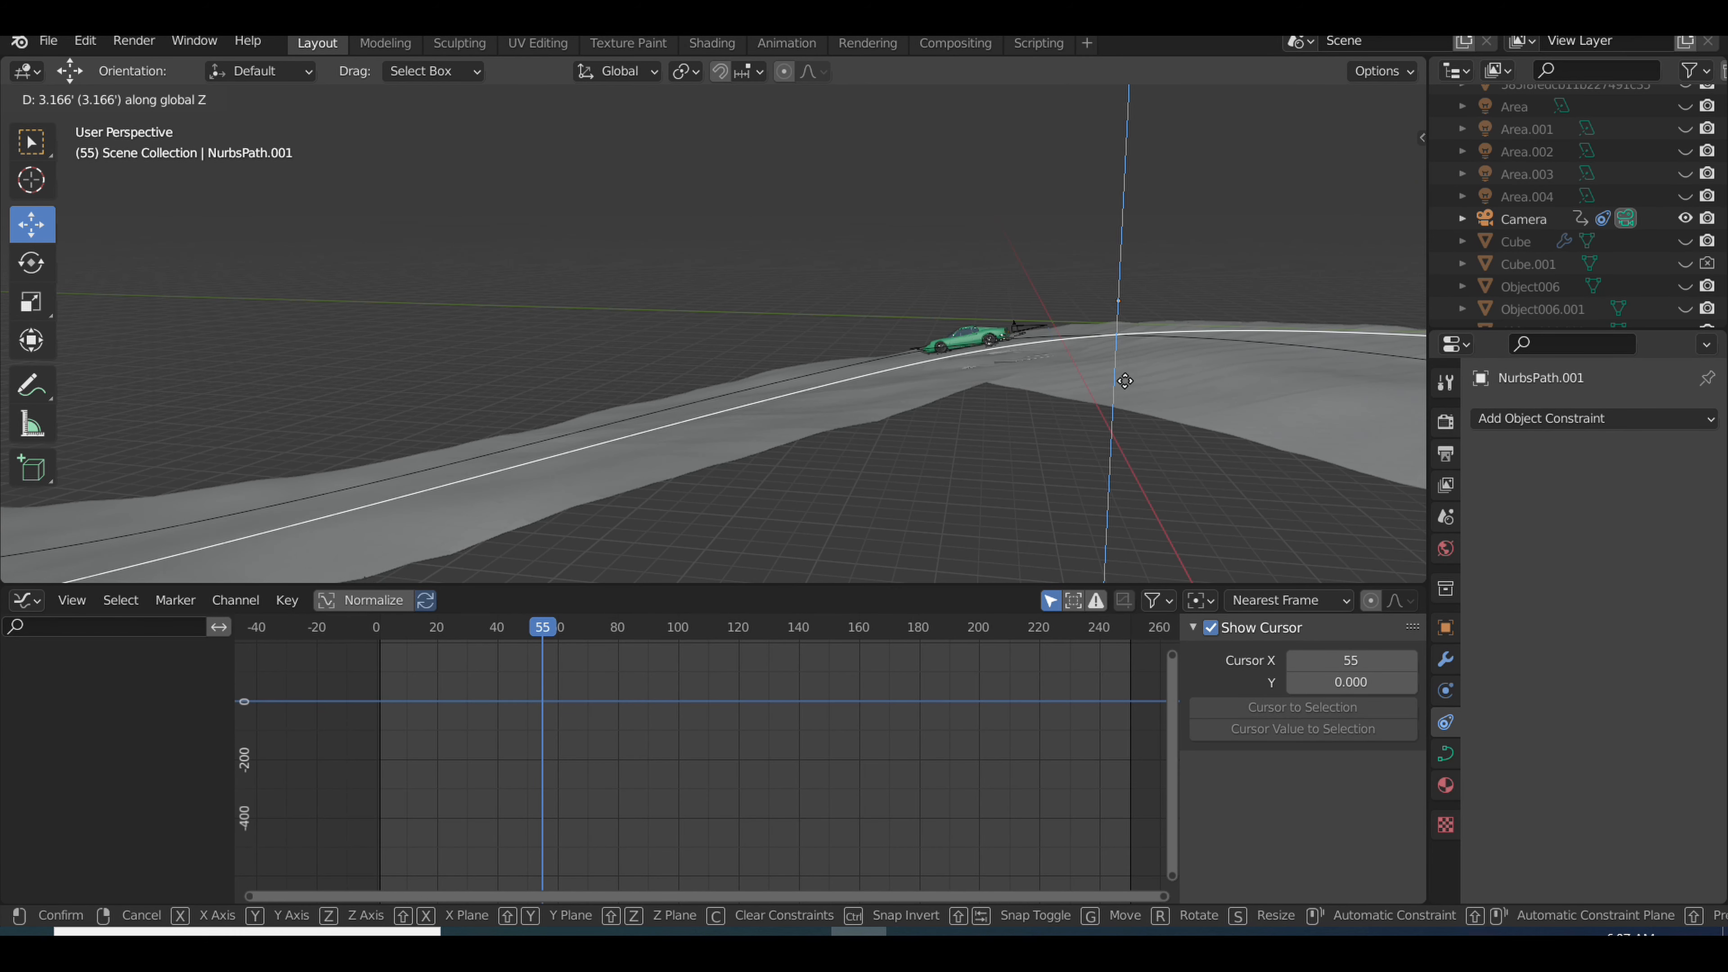
click(1128, 397)
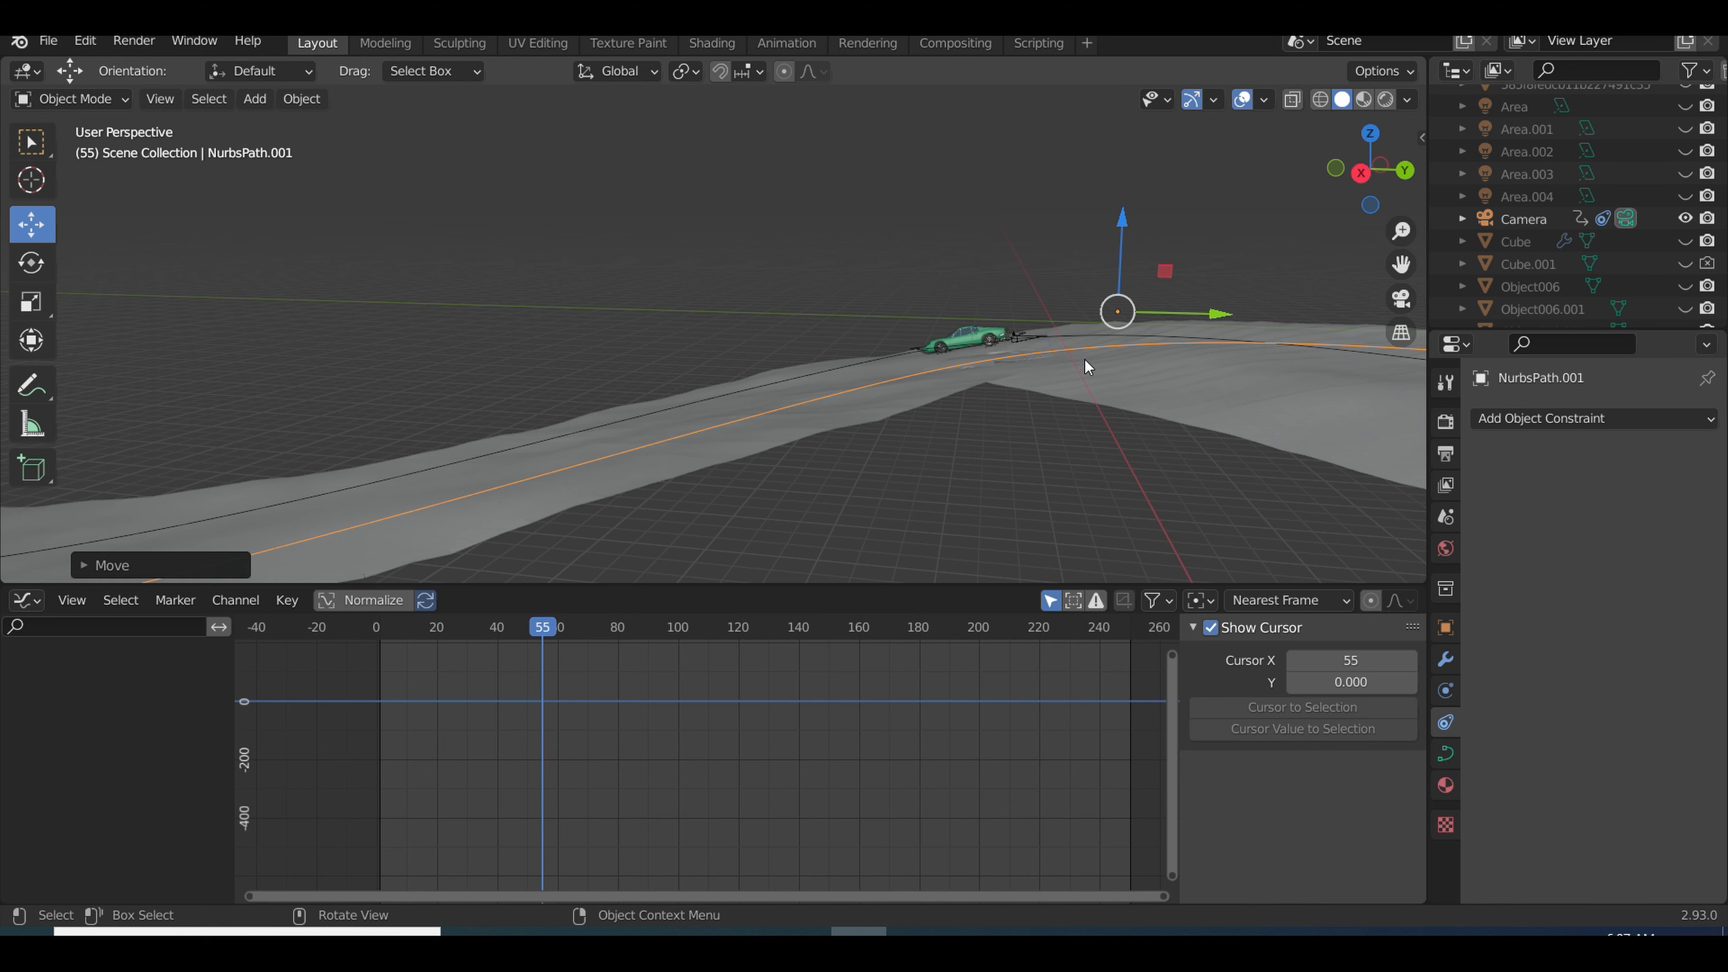
Step: Check the raised path through the camera and in the perspective view at frame 55
key(KP_0)
key(KP_0)
middle_drag(949, 428, 886, 453)
scroll(964, 441, up, 3)
scroll(964, 441, down, 3)
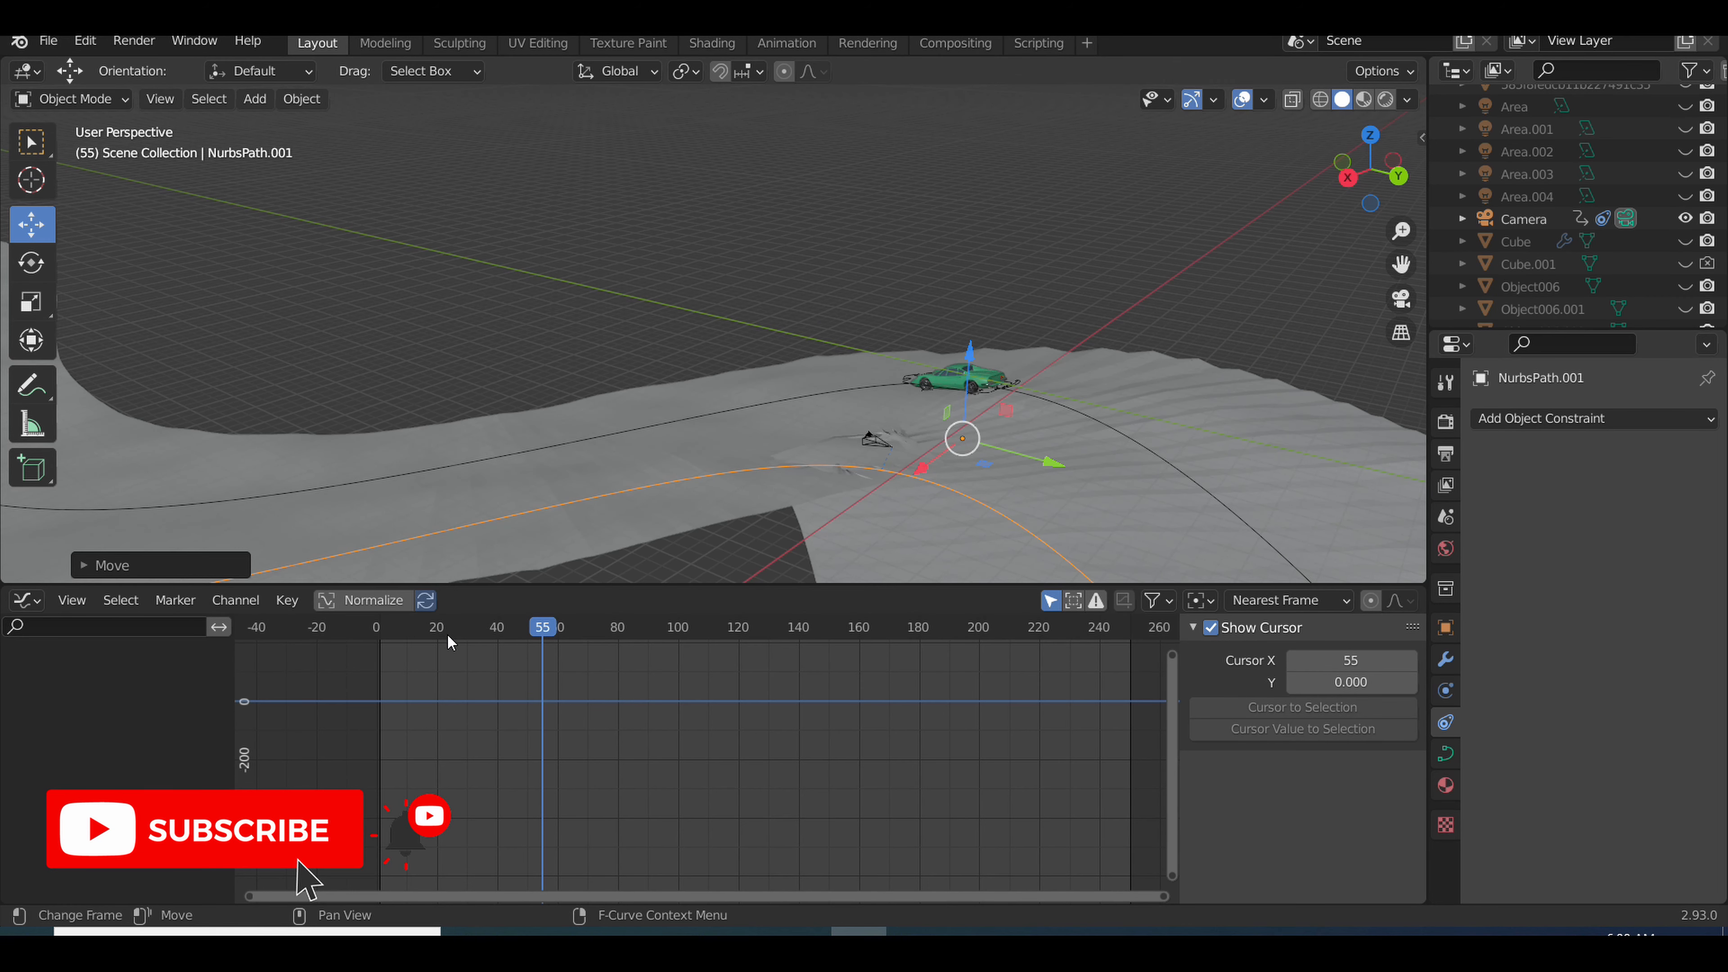
Step: Delete the camera's Object Transforms keyframes at frame 0, keeping the Offset (Follow Path) animation
drag(456, 633, 324, 656)
middle_drag(791, 490, 887, 449)
key(KP_0)
click(893, 502)
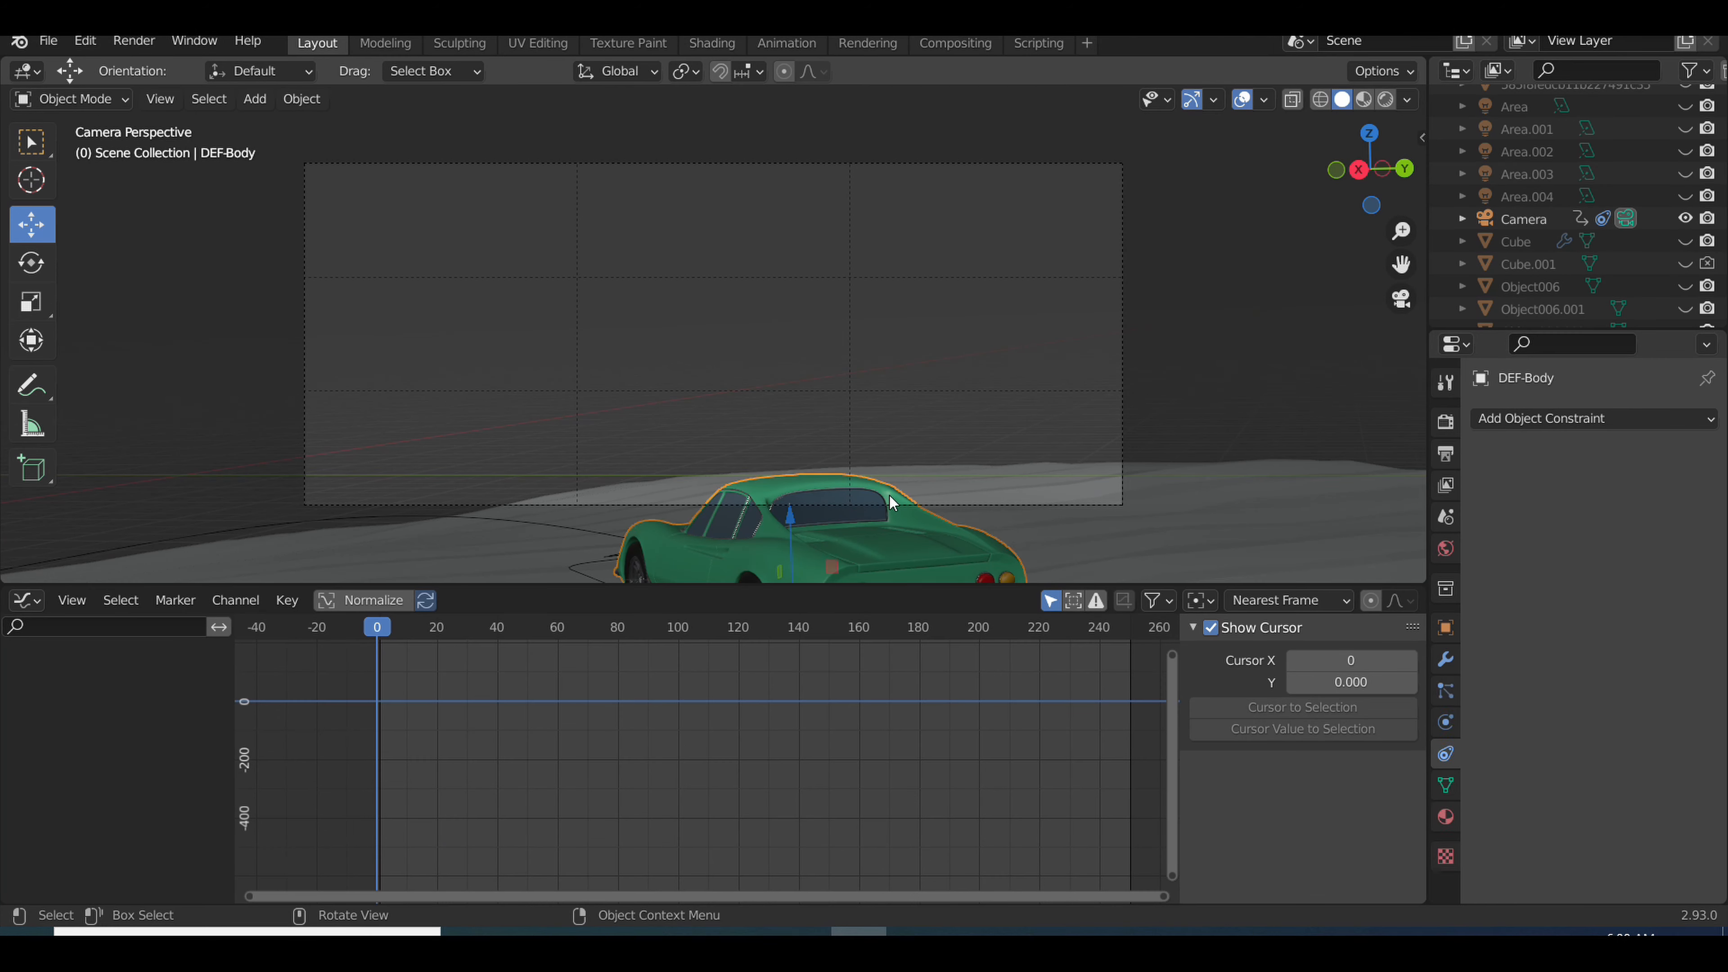
click(895, 505)
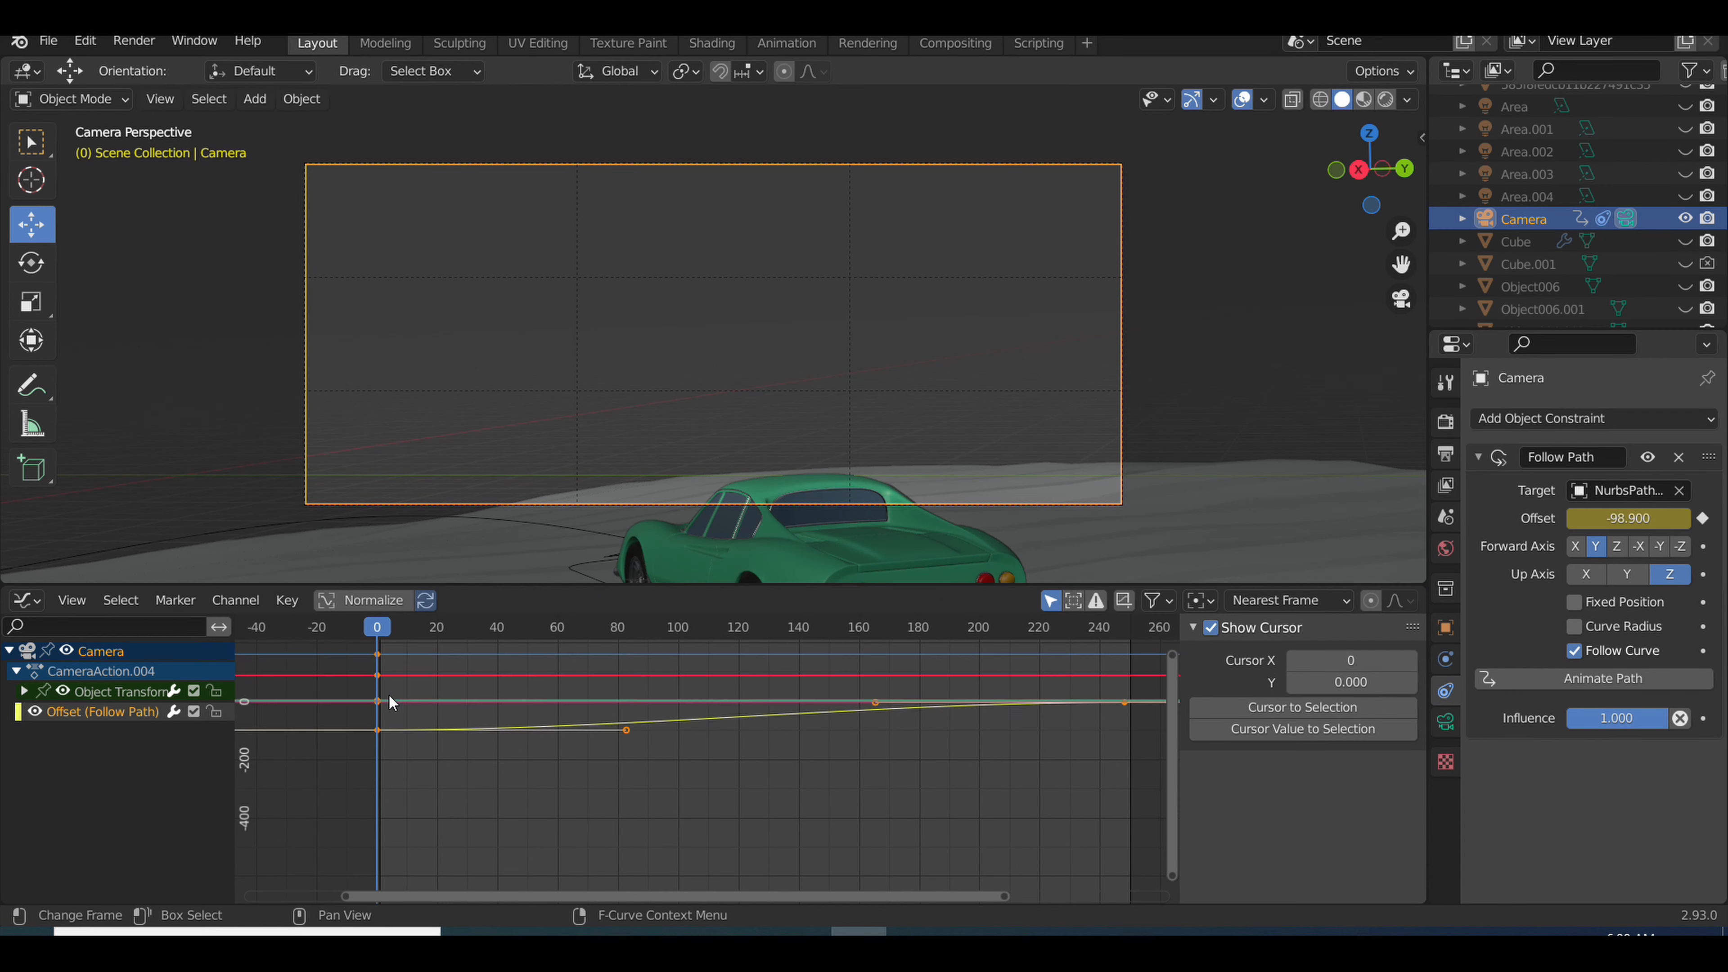
key(Delete)
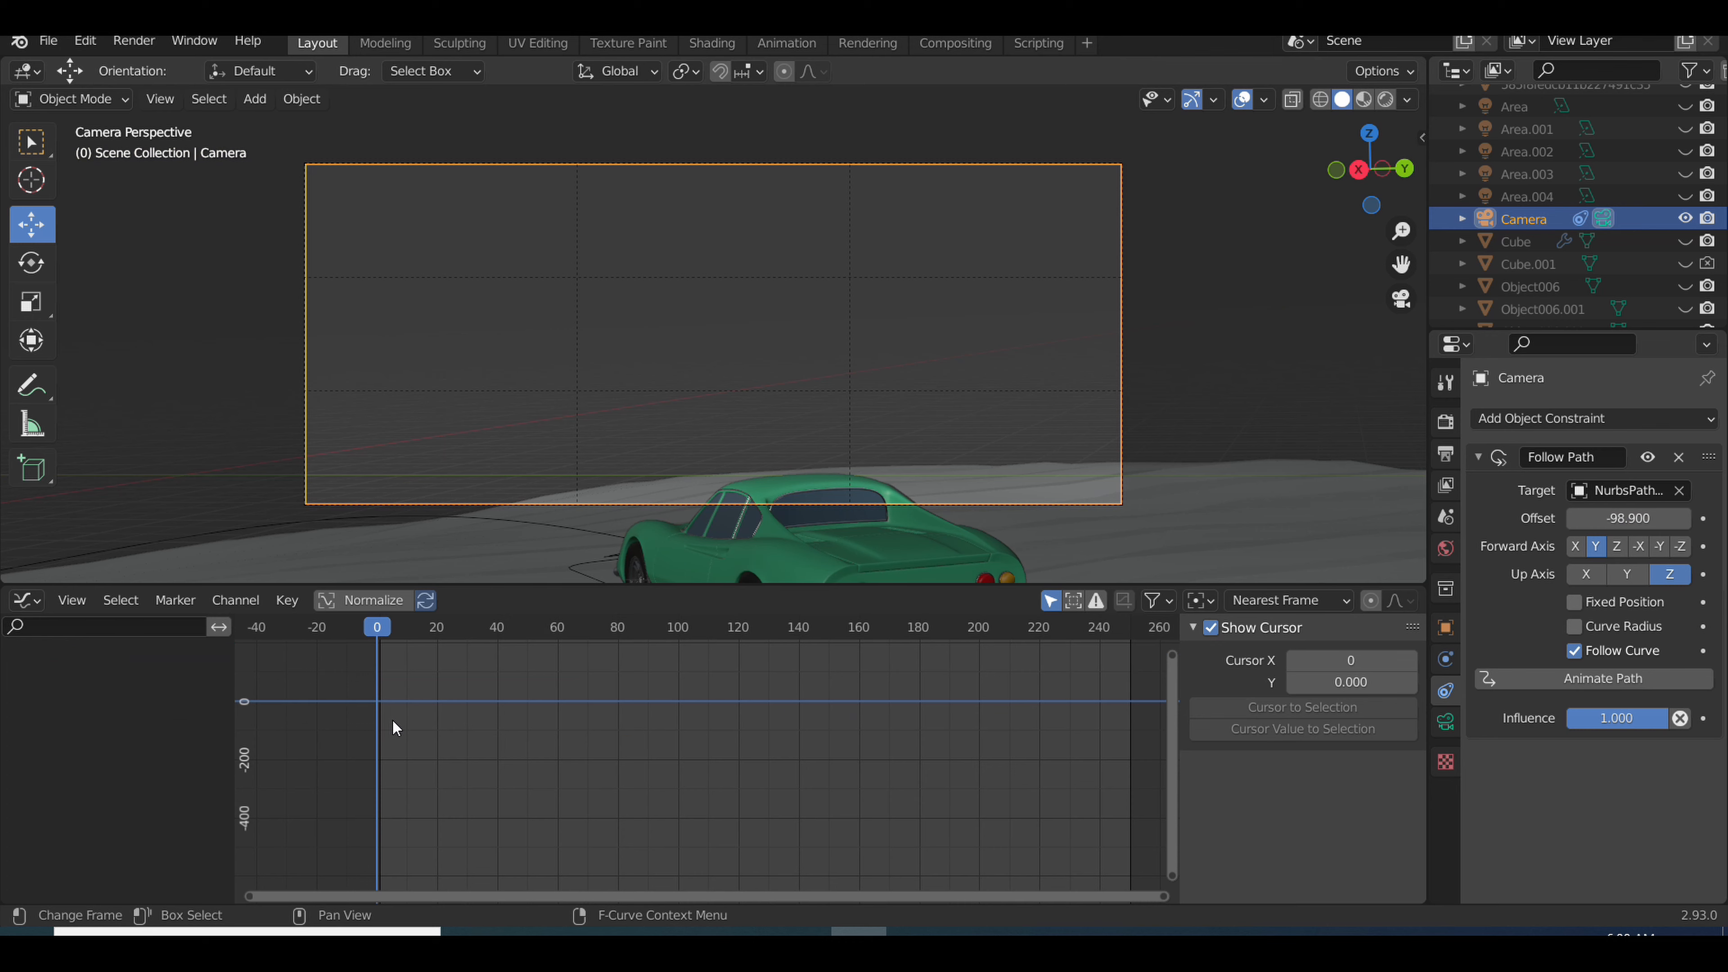
key(ctrl+z)
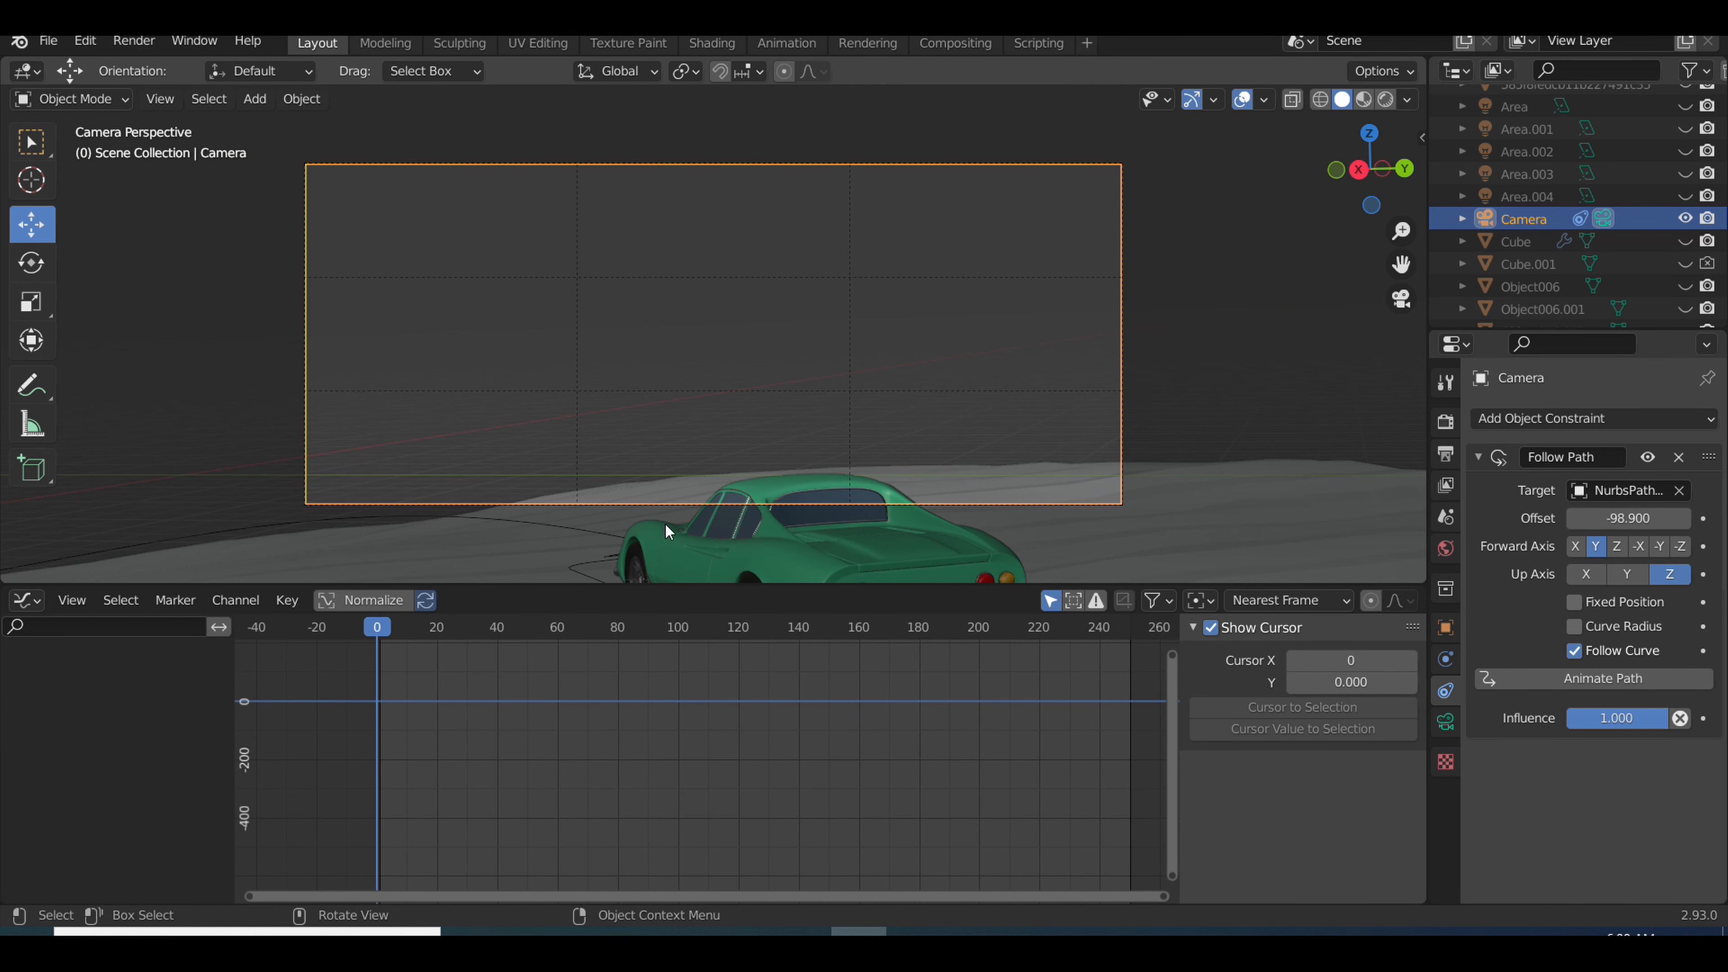
drag(425, 716, 338, 639)
key(Delete)
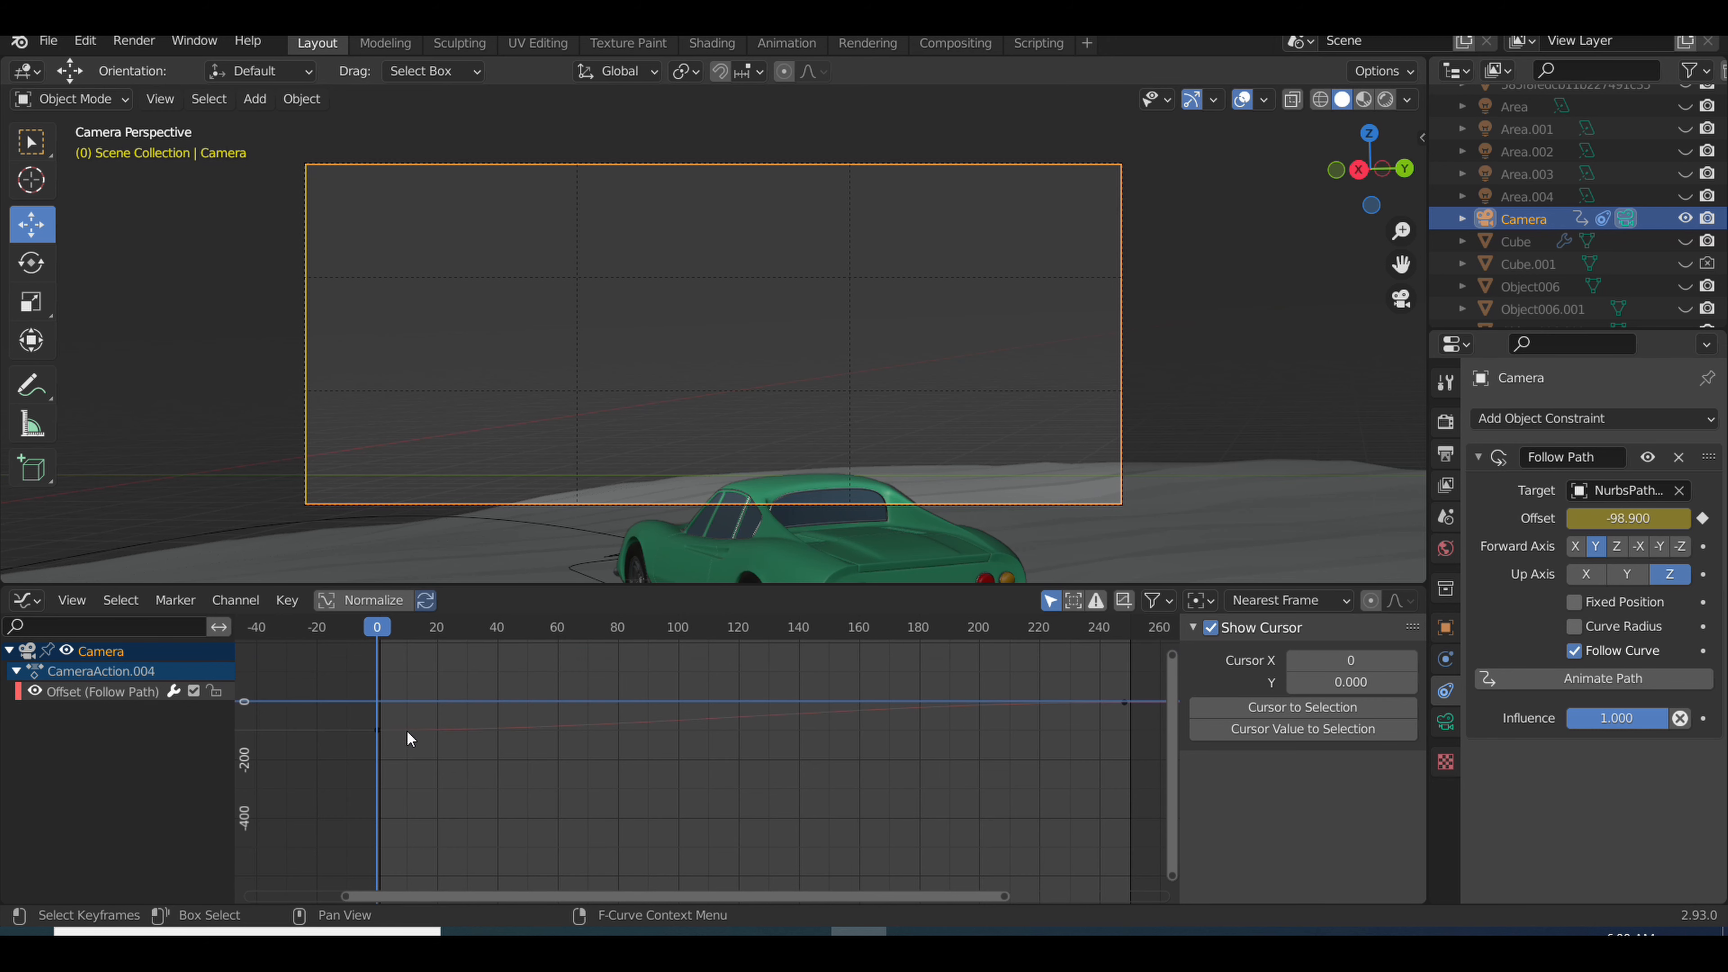
Step: Play the Offset-only animation through the camera to check the car's framing, and return to frame 0
key(space)
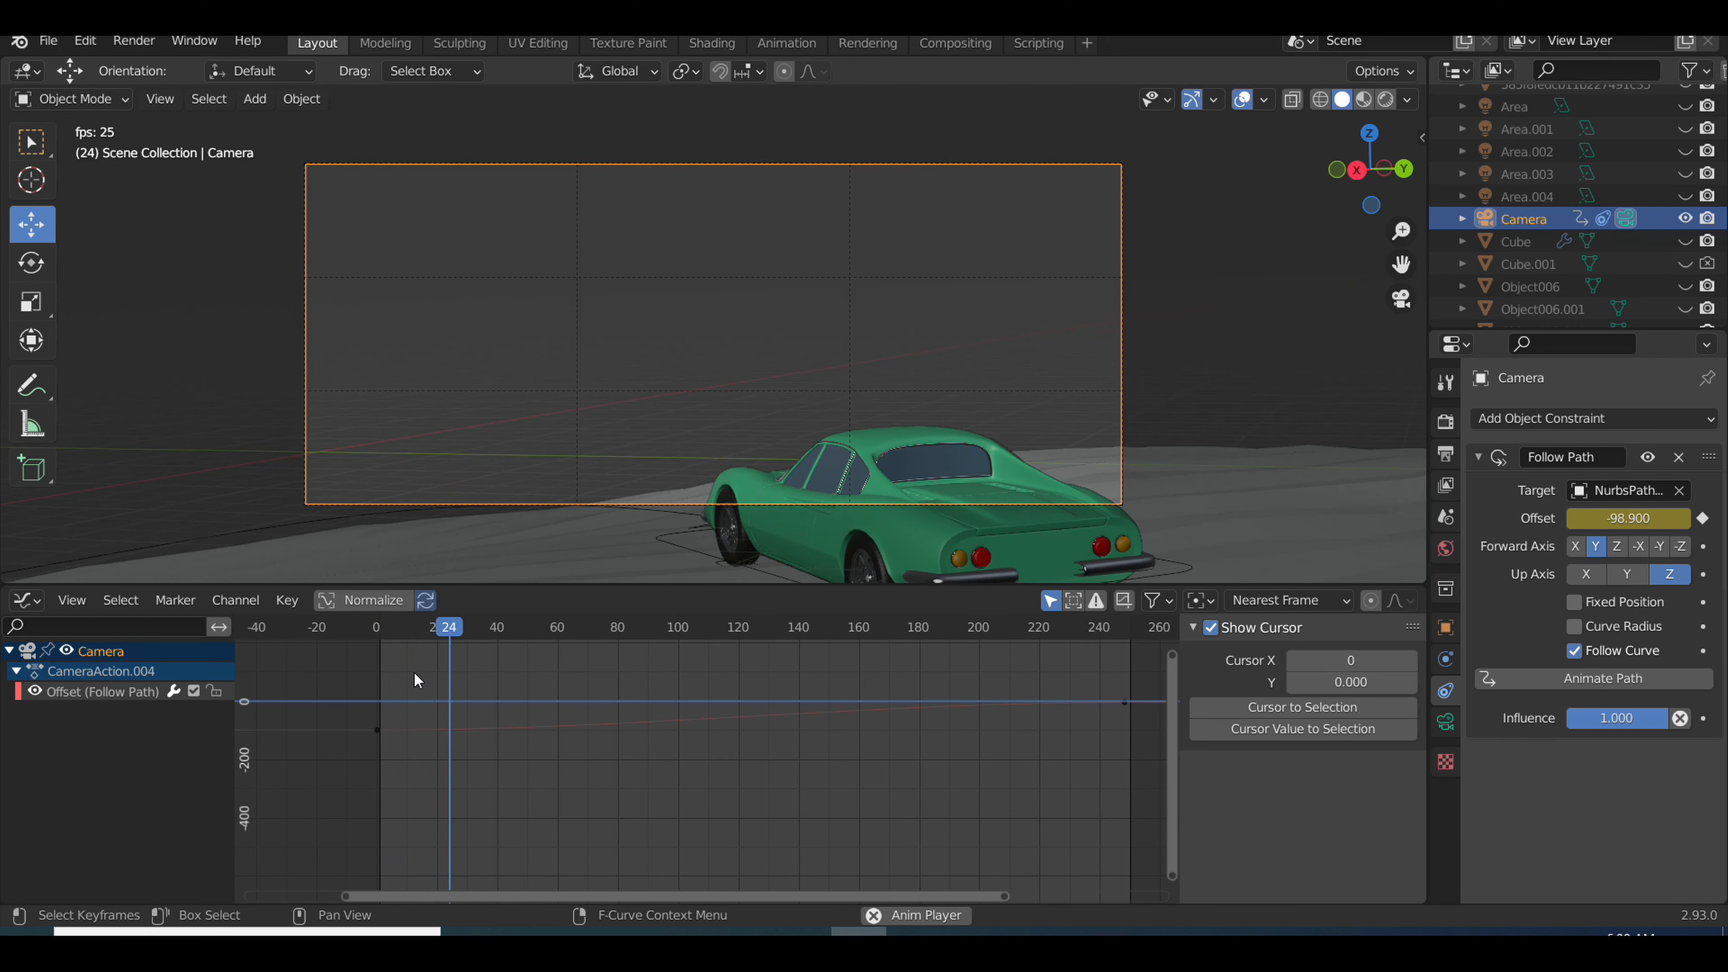
key(space)
click(376, 639)
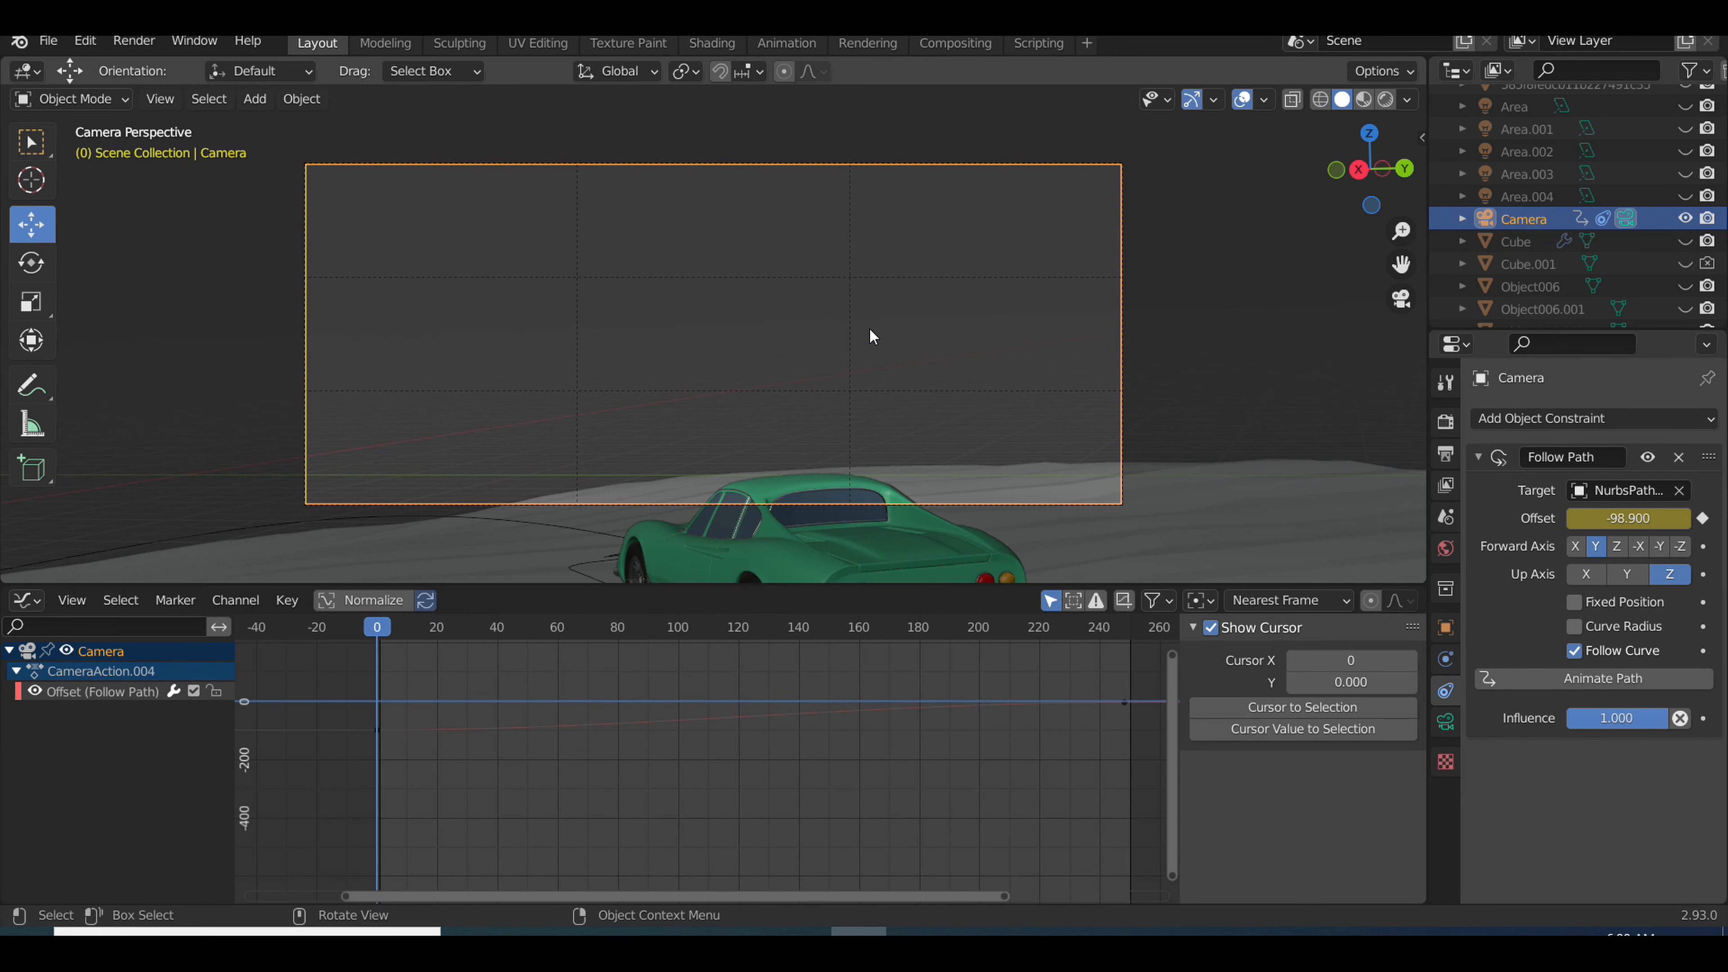
Step: Lower the camera along the global Z axis to frame the whole car, and insert a Location & Rotation keyframe at frame 0
key(g)
key(z)
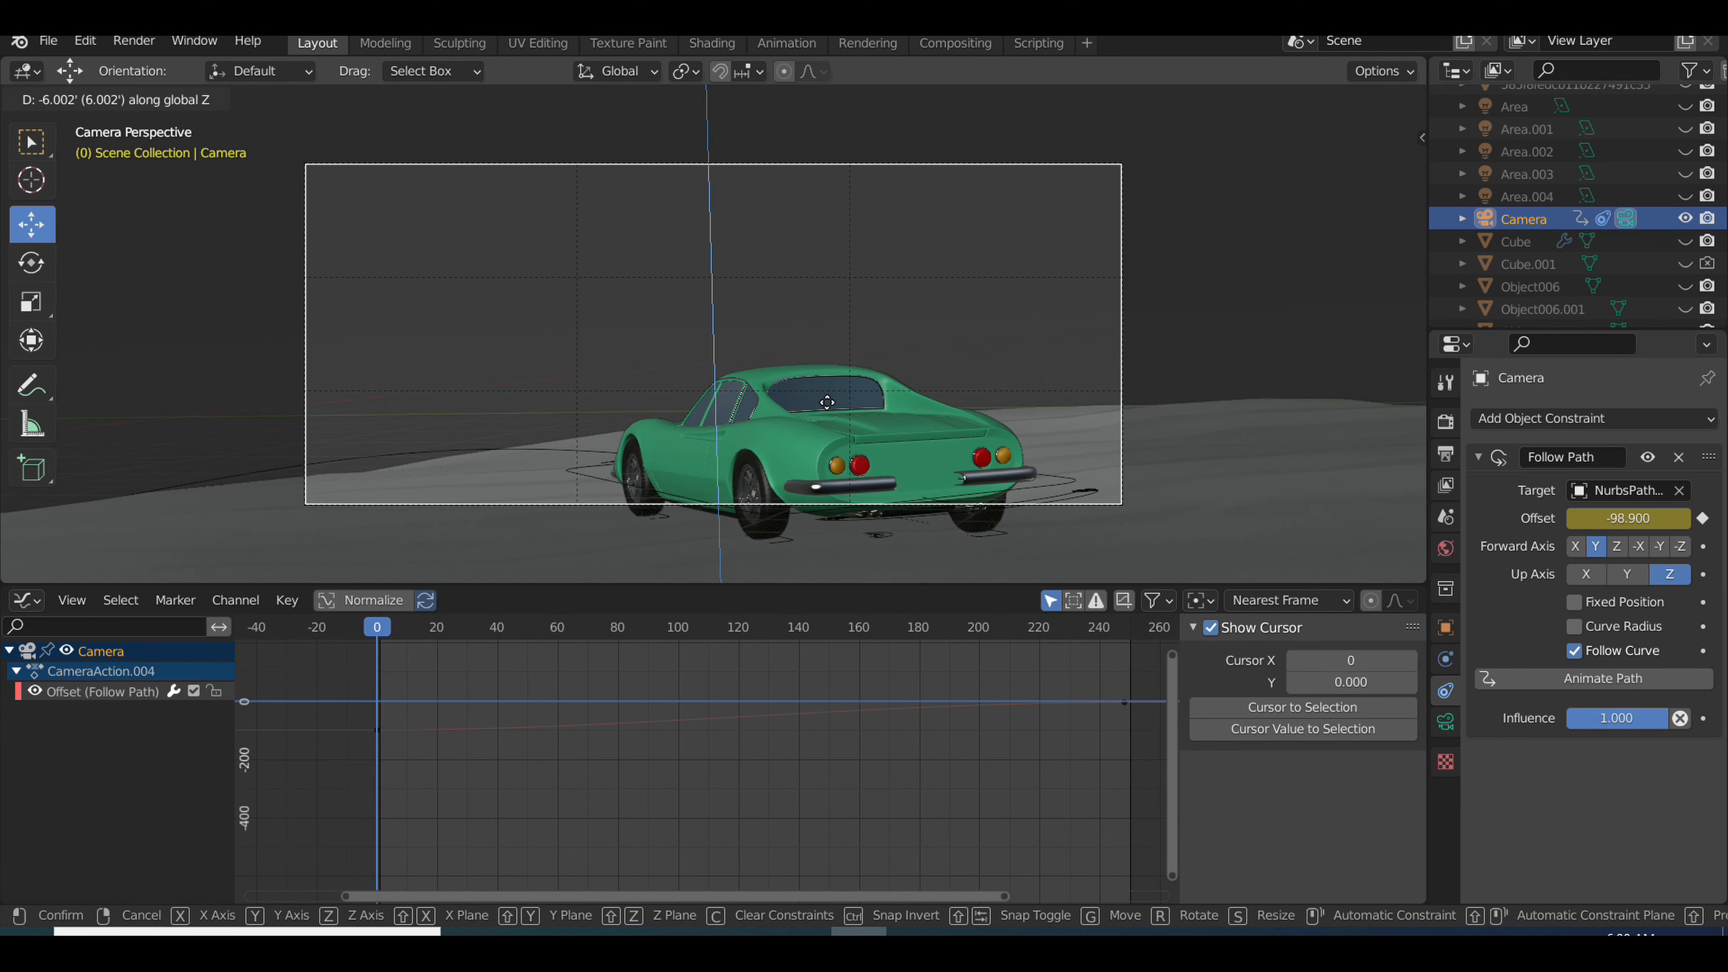
click(815, 255)
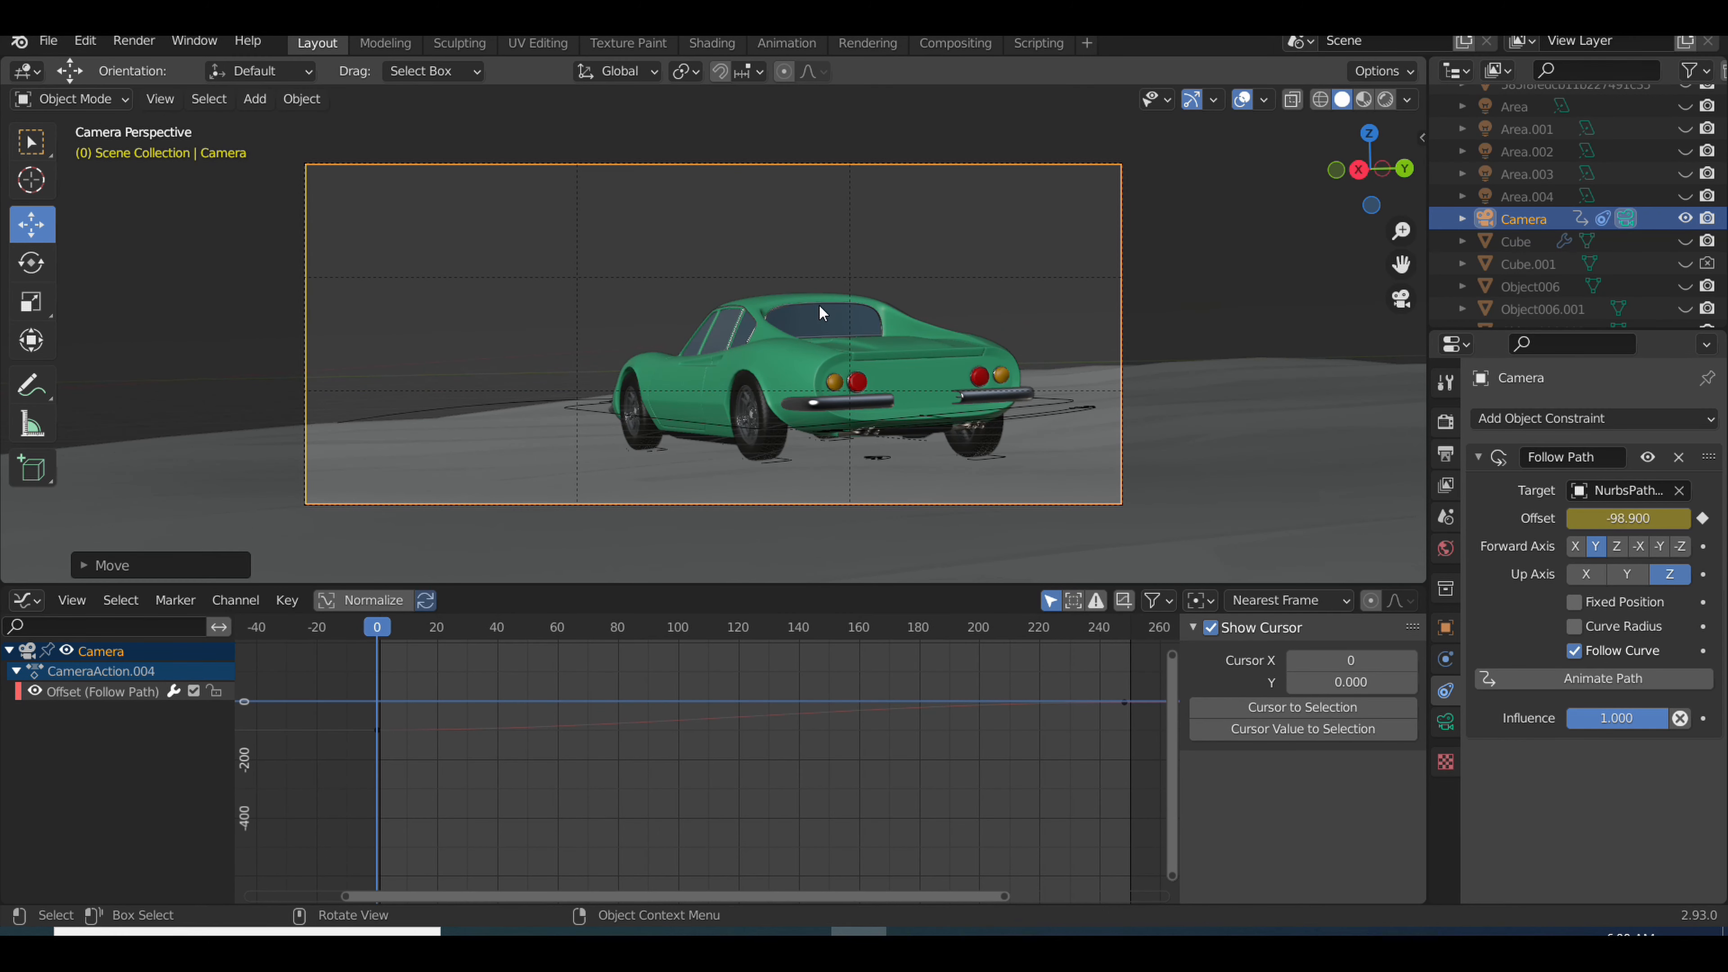
key(i)
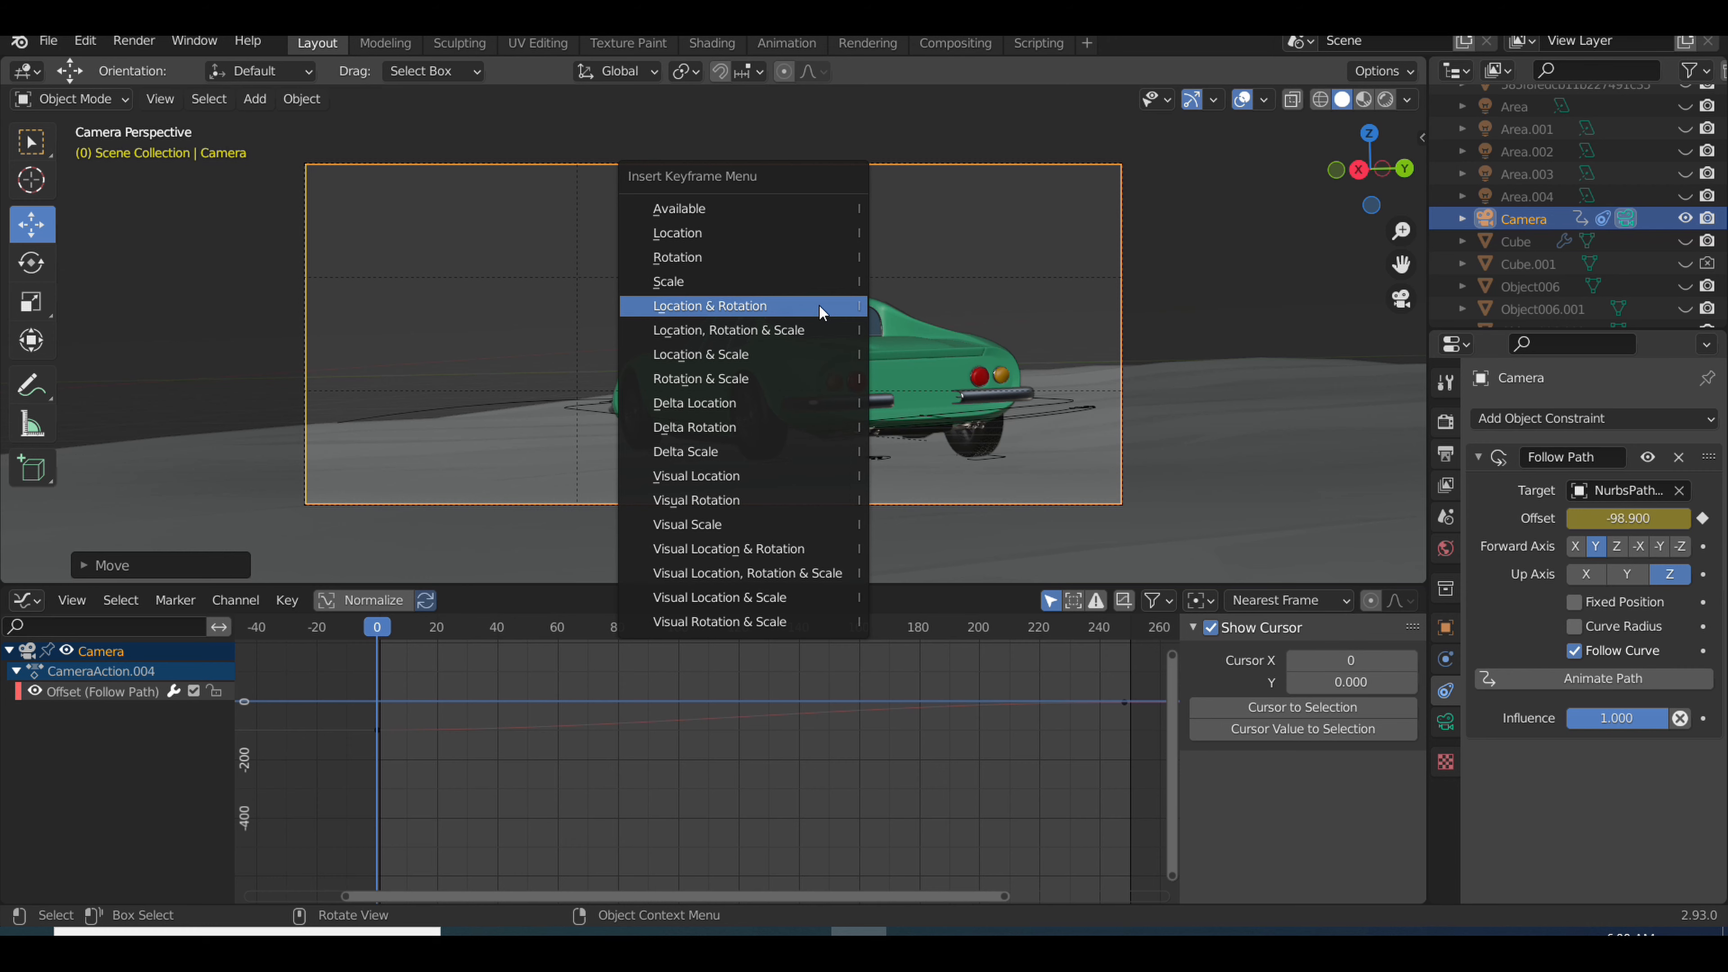
click(823, 312)
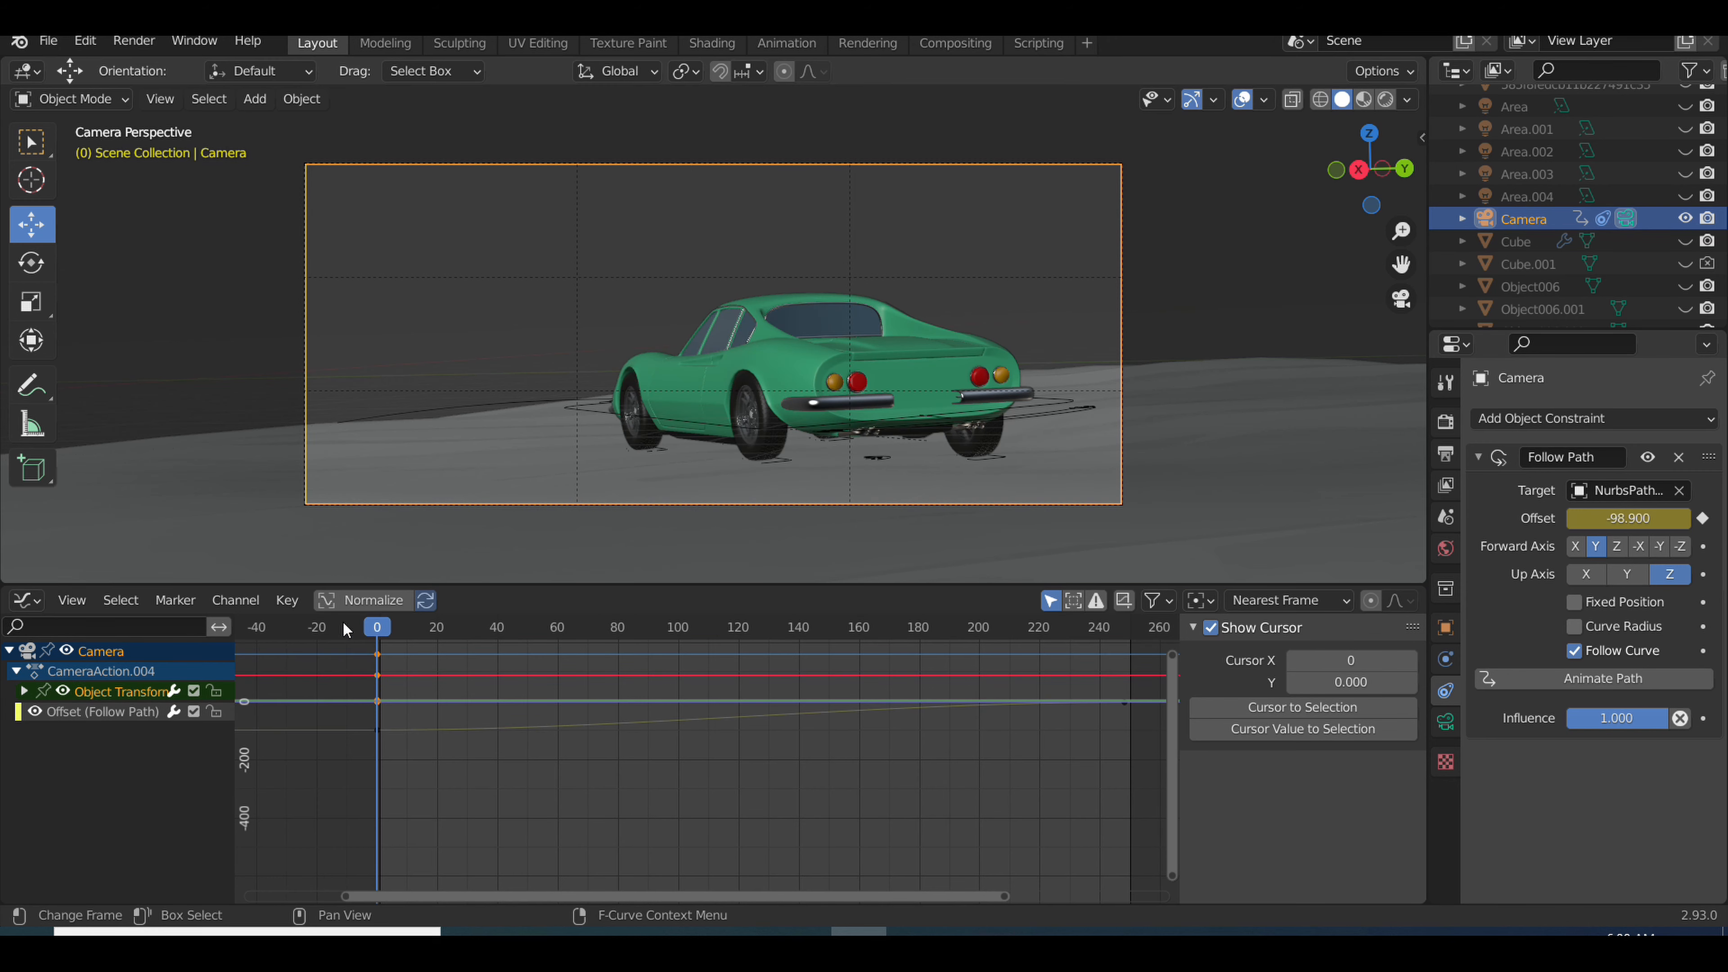
Step: Play the animation through the camera and in the perspective view to compare the camera's motion with the car's
key(space)
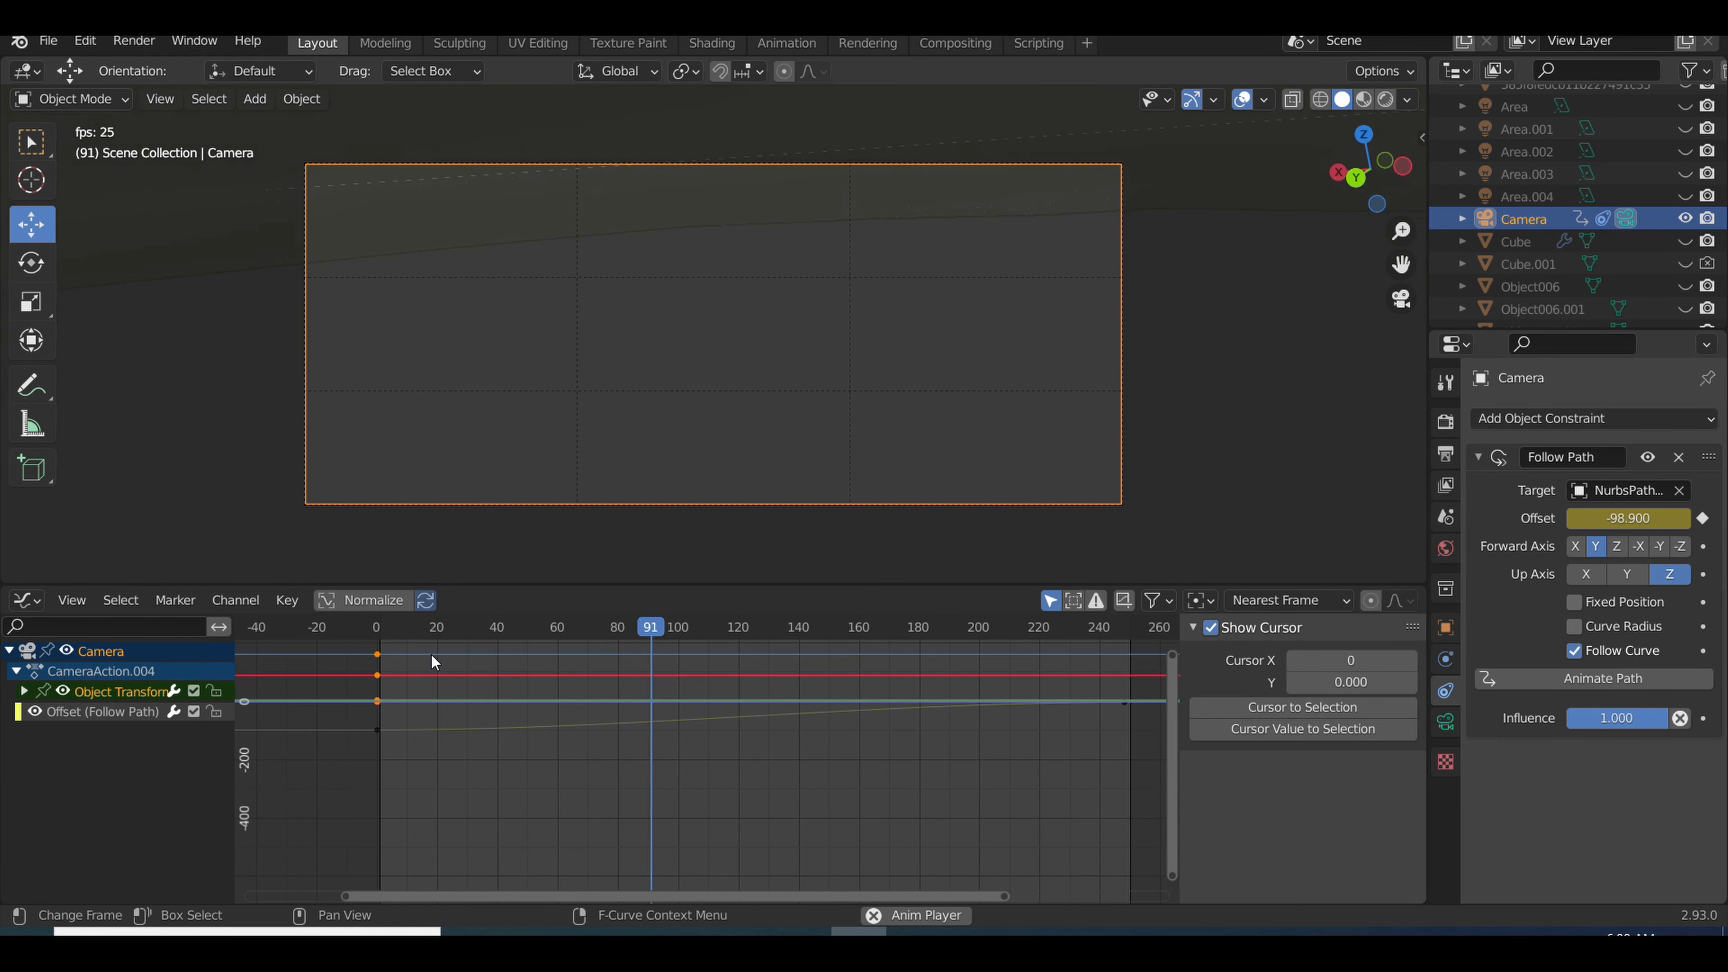
key(space)
click(383, 642)
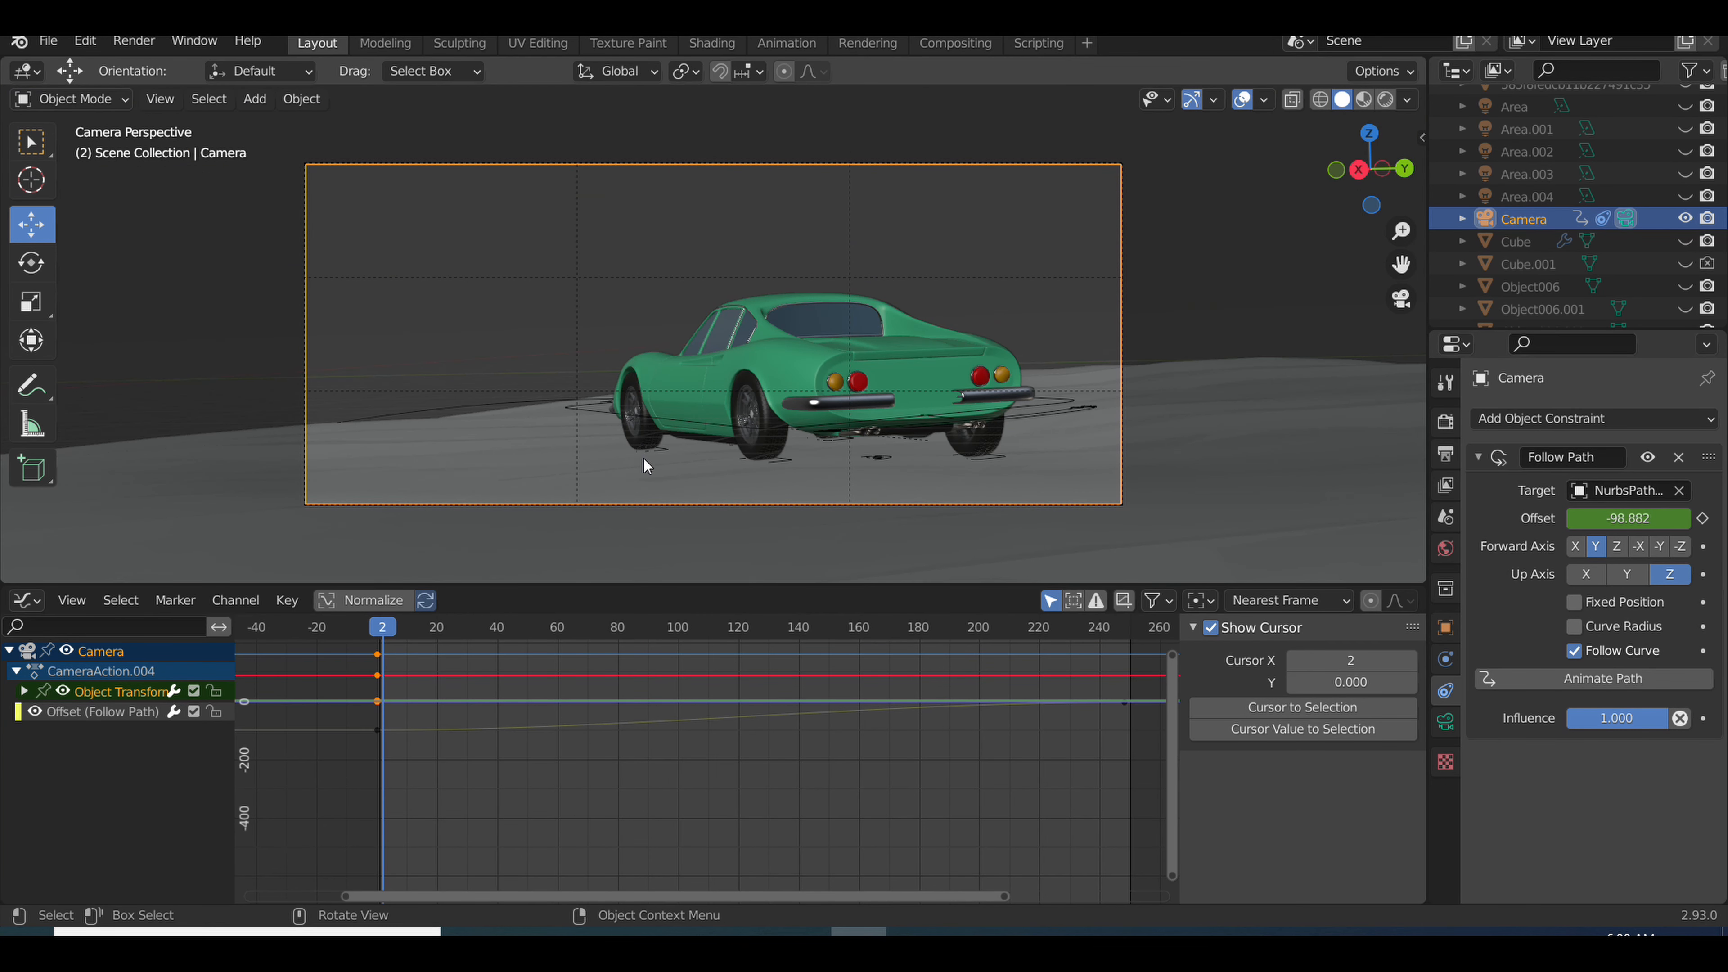
key(KP_0)
middle_drag(643, 457, 1103, 500)
key(space)
key(space)
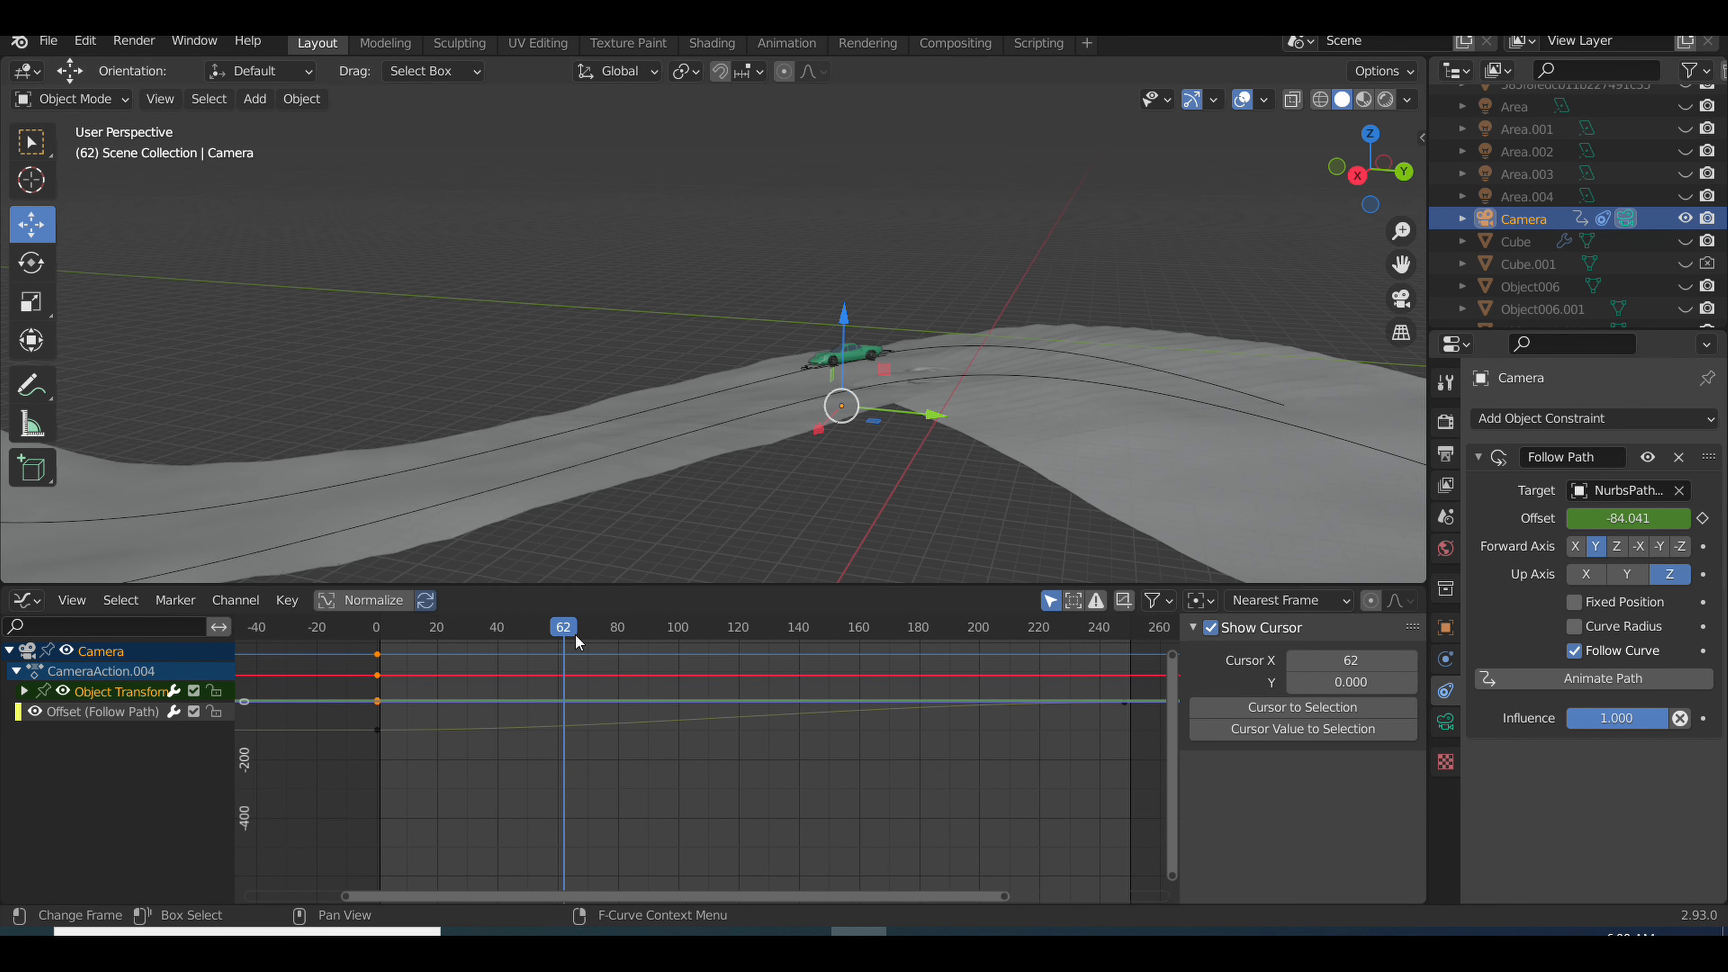
Step: Scrub the timeline to frame 50 and compare the camera's position along its path with the car's
mouse_move(518, 632)
mouse_down()
mouse_move(466, 632)
mouse_move(532, 632)
mouse_up()
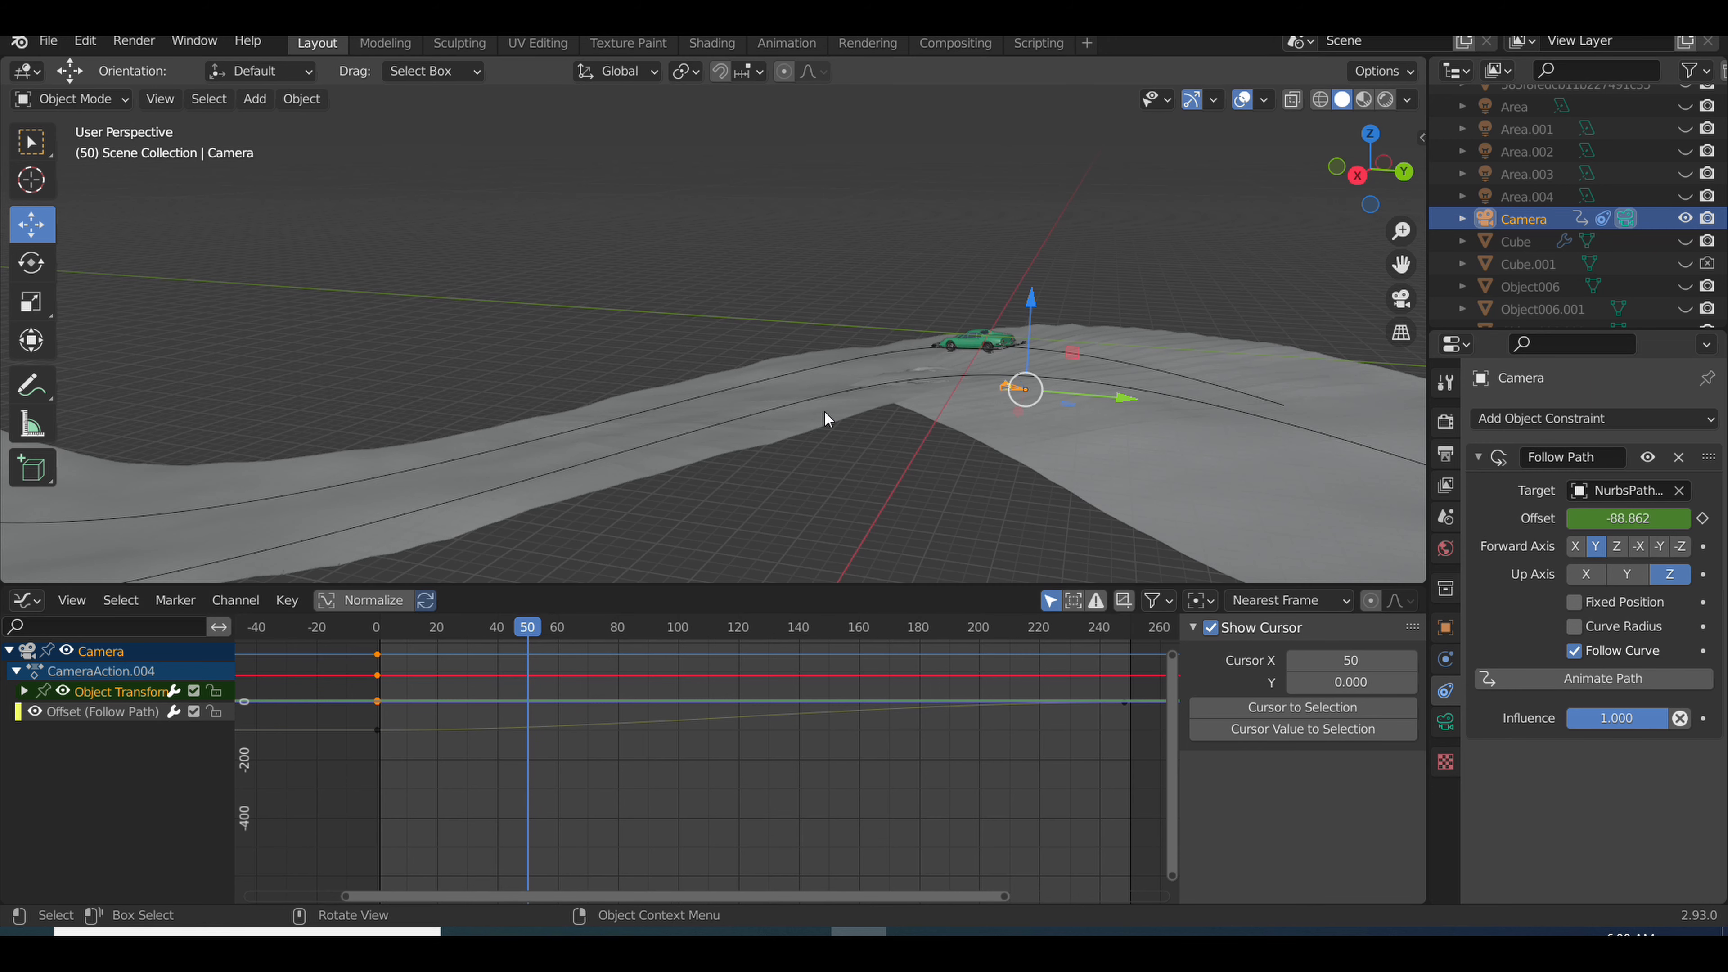
key(KP_0)
key(KP_0)
click(389, 643)
drag(385, 636, 529, 627)
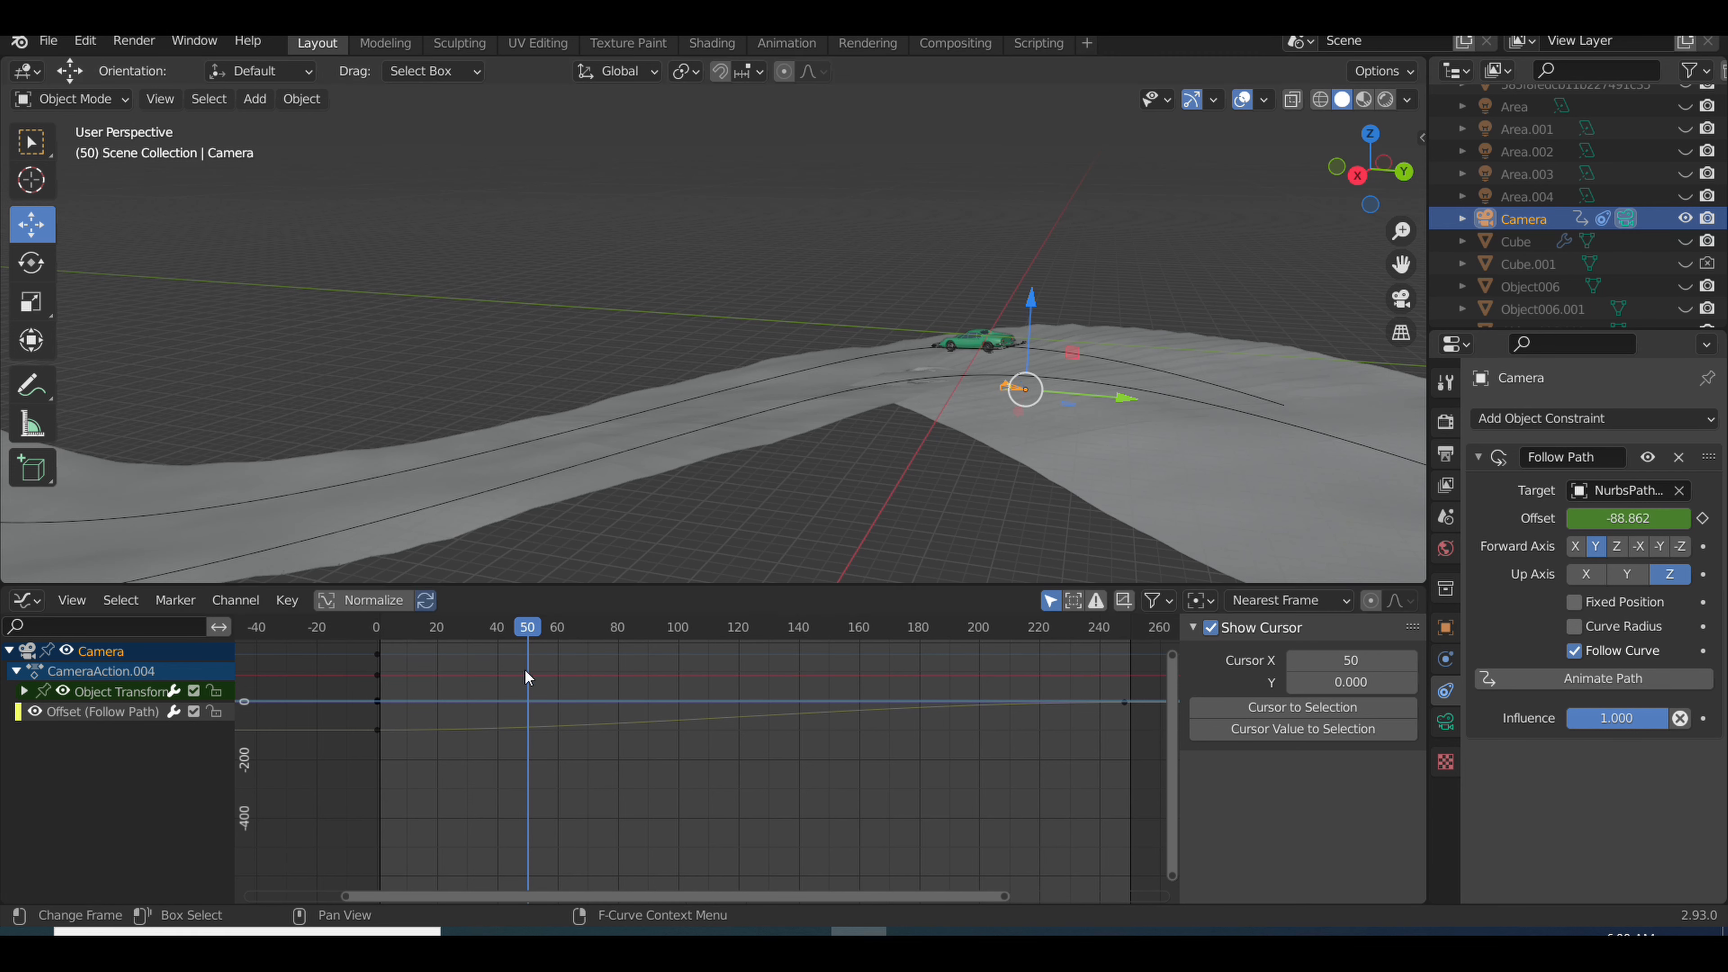
Step: Scrub from frame 21 to frame 36 through the camera, to where the car drifts partly out of the frame
drag(409, 635, 445, 635)
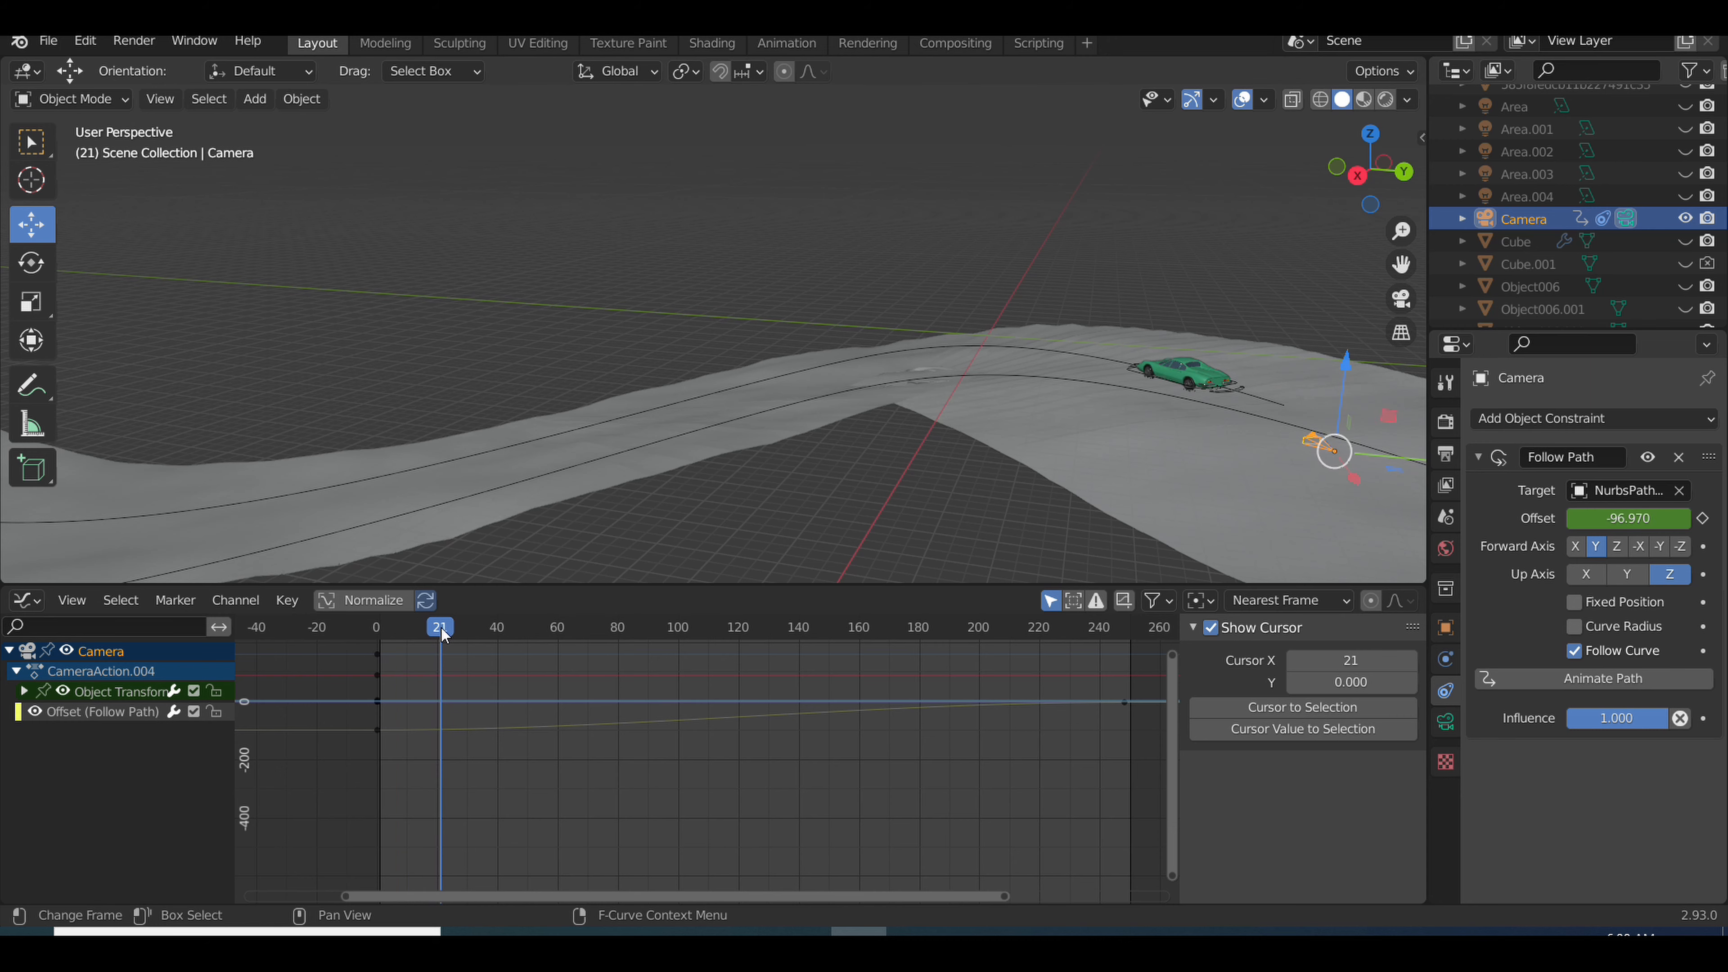
ctrl+scroll(444, 635, up, 5)
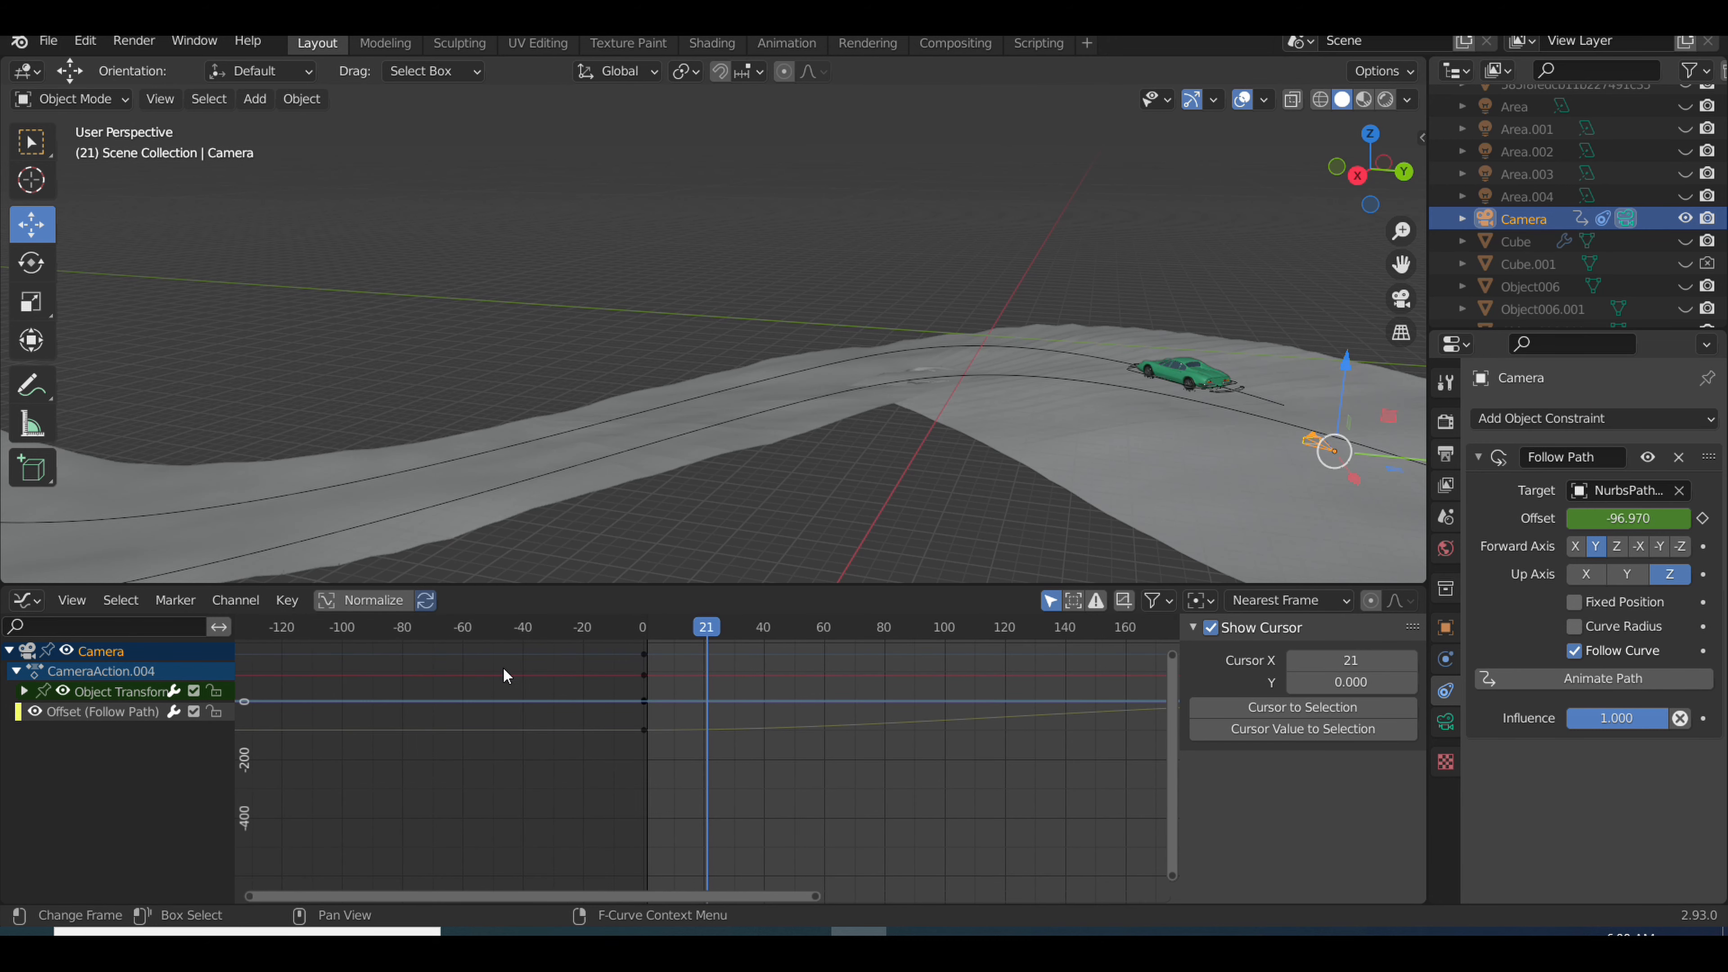
key(KP_0)
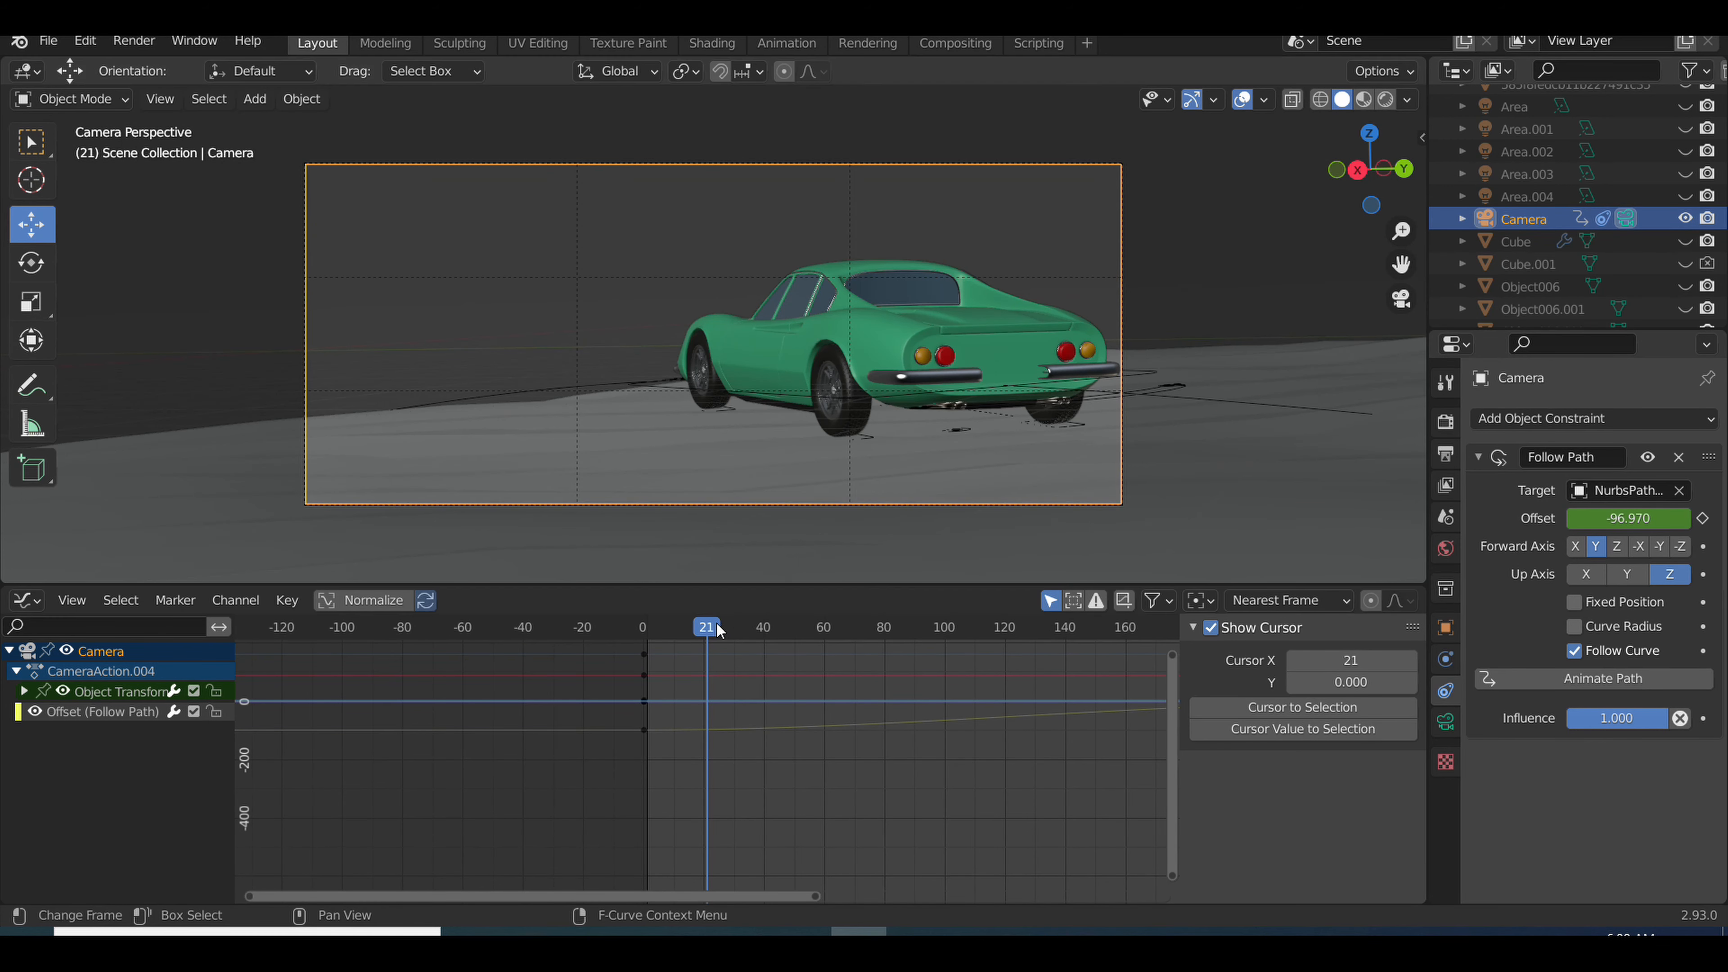
mouse_move(720, 631)
mouse_down()
mouse_move(647, 632)
mouse_move(752, 632)
mouse_up()
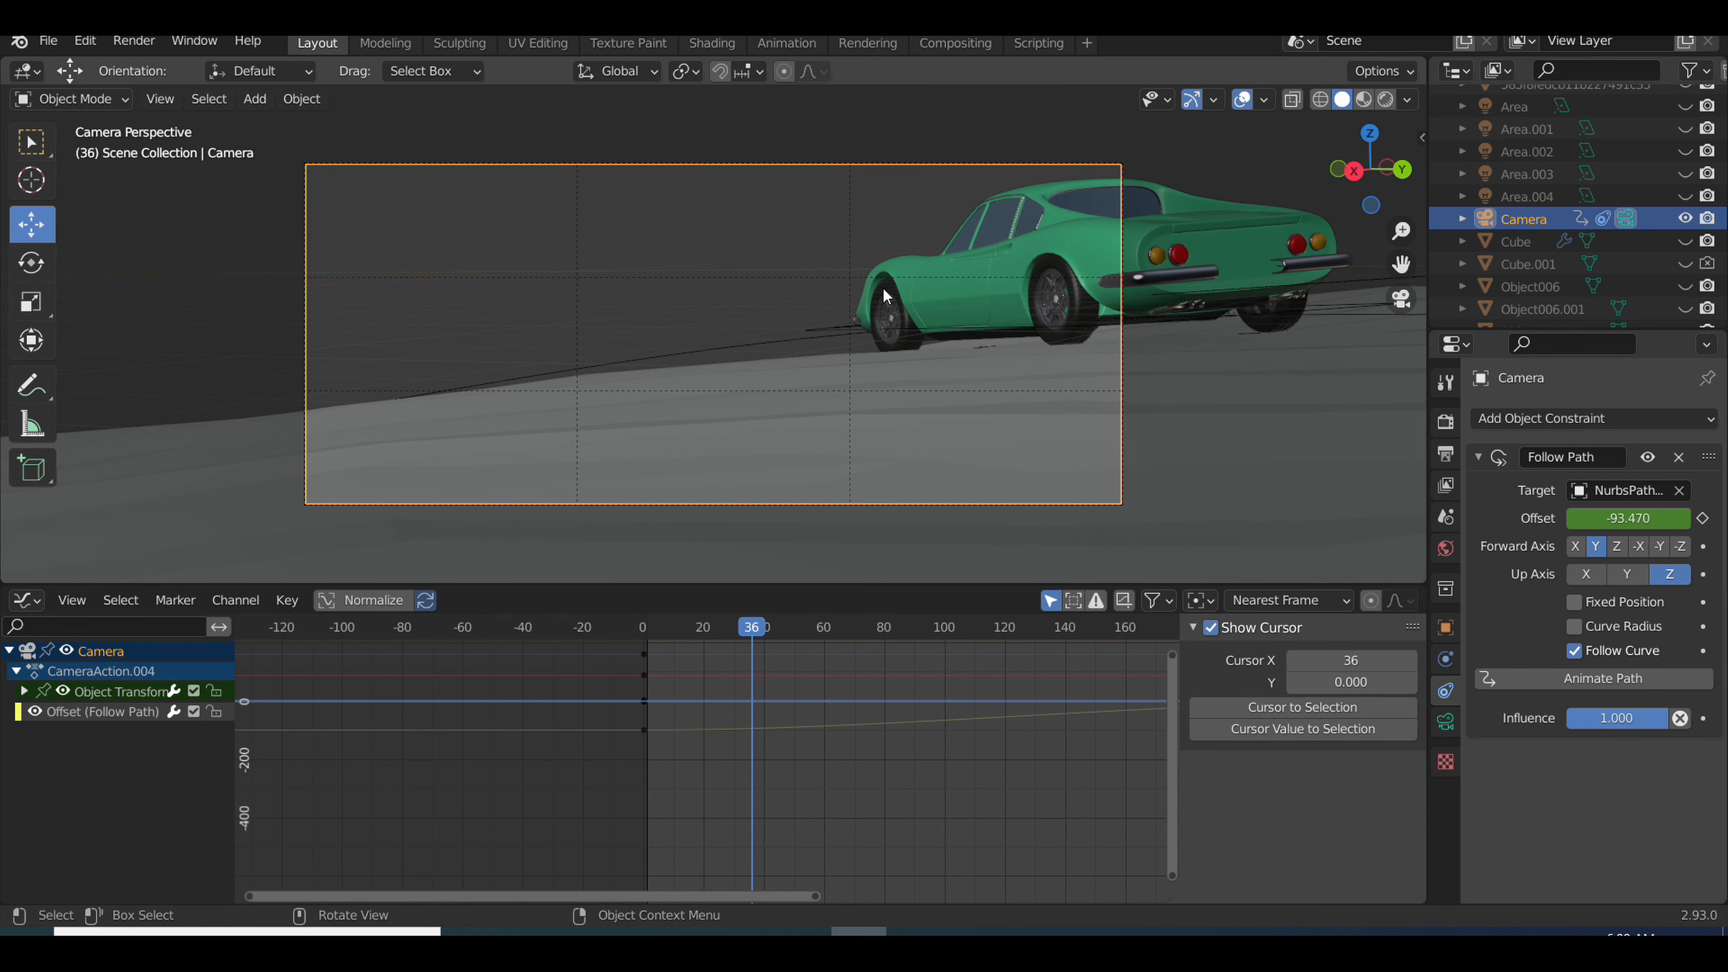
key(r)
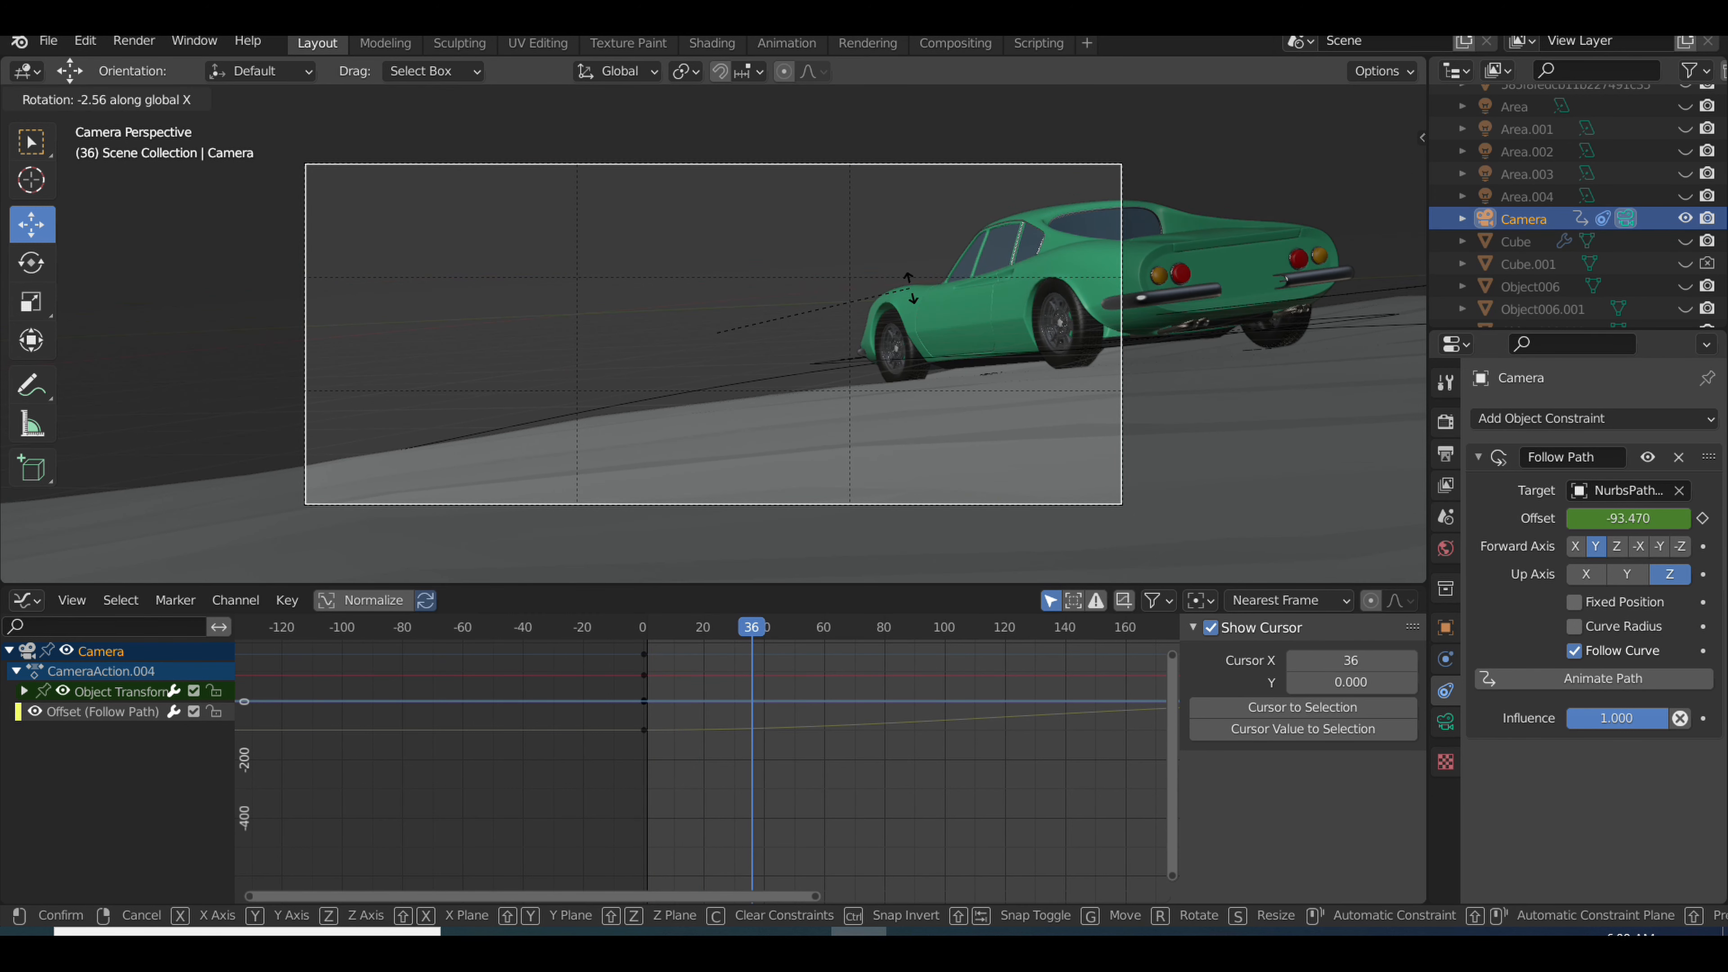
right_click(911, 288)
key(r)
right_click(918, 328)
Step: Rotate the camera about the global Z axis to bring the car back into frame, and insert a Location & Rotation keyframe at frame 36
key(r)
key(z)
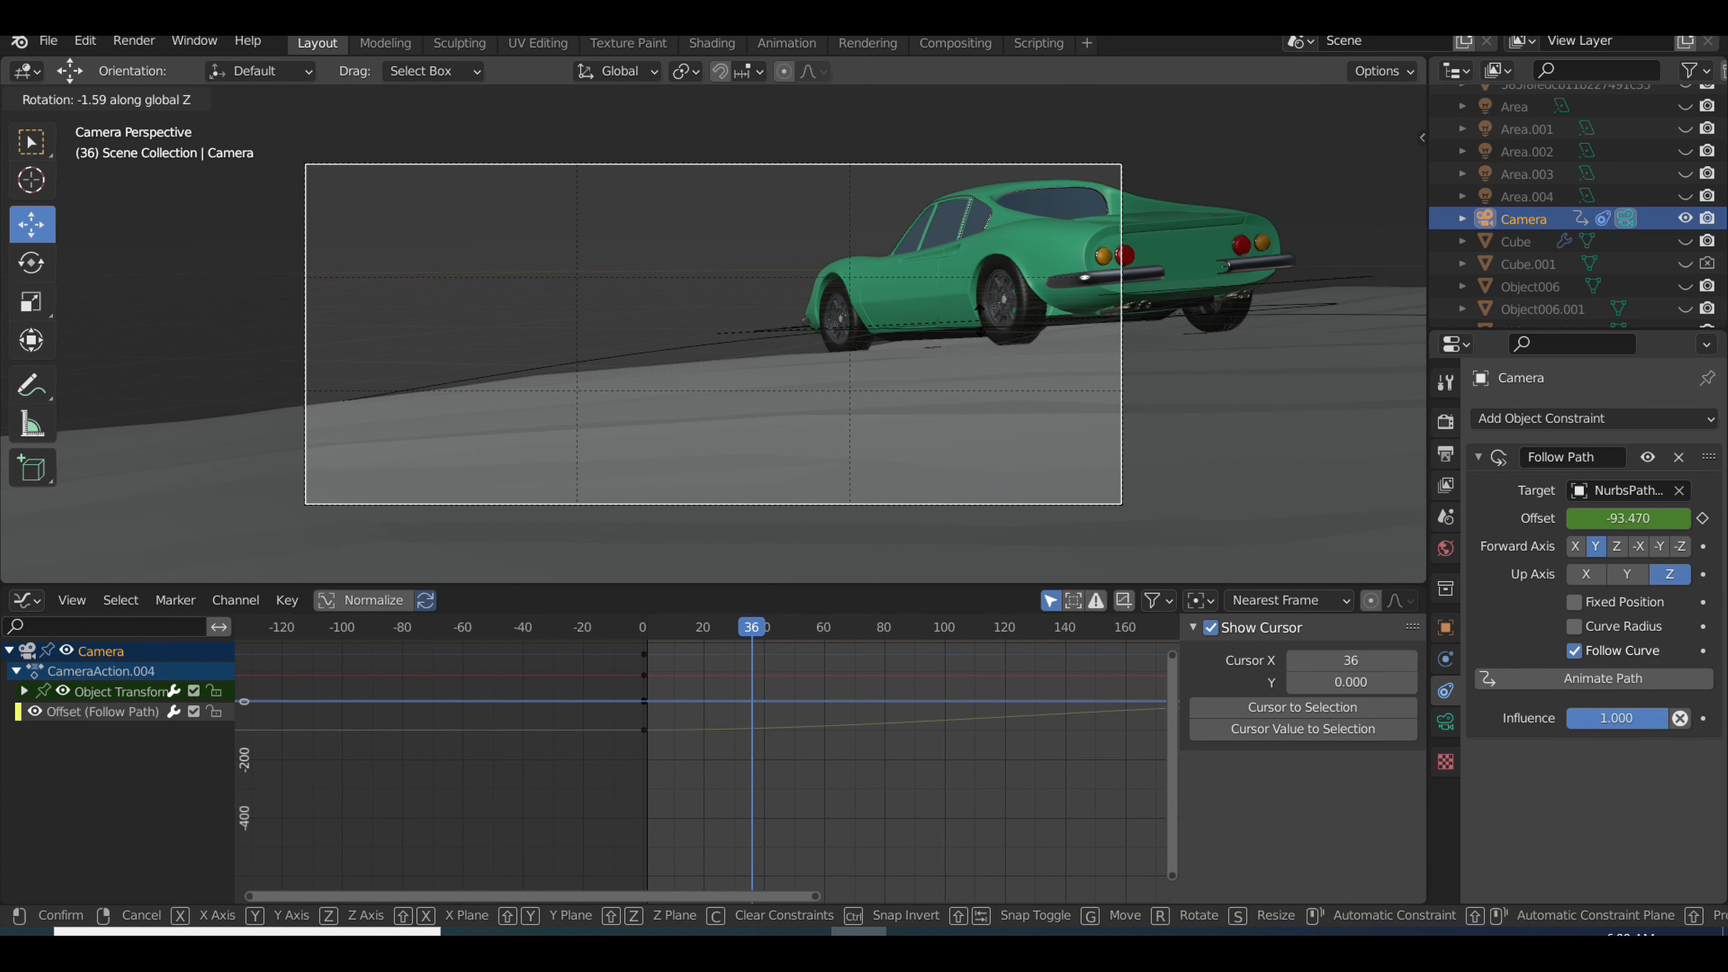
click(782, 341)
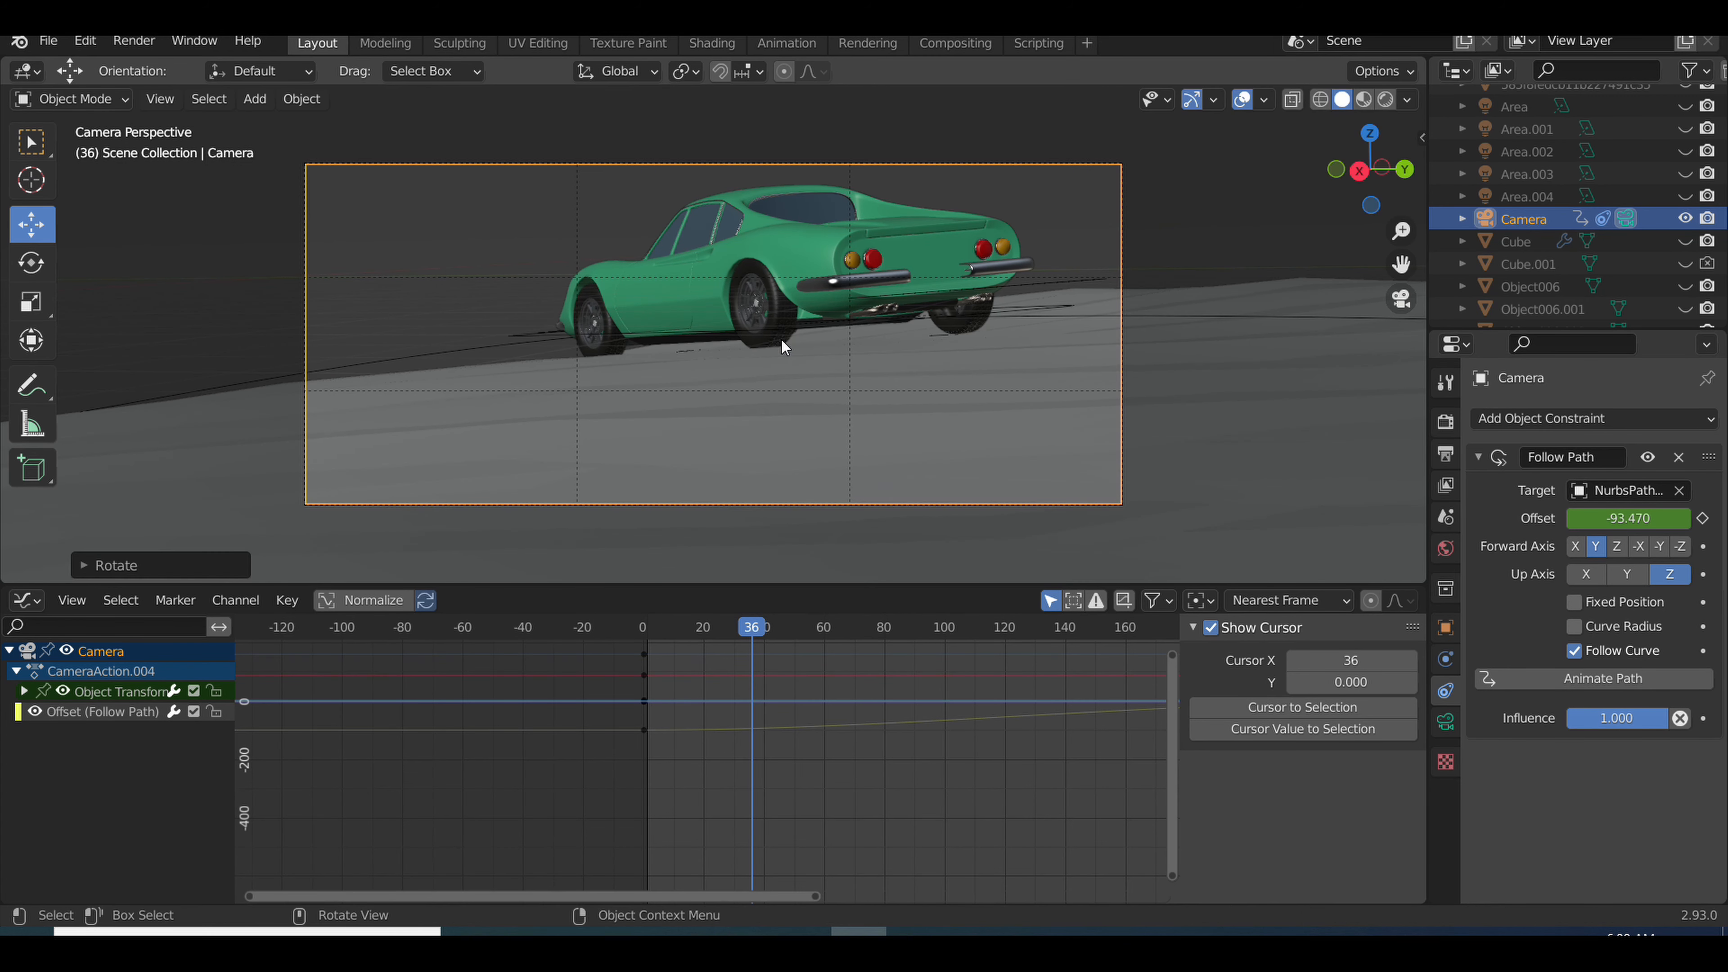
key(i)
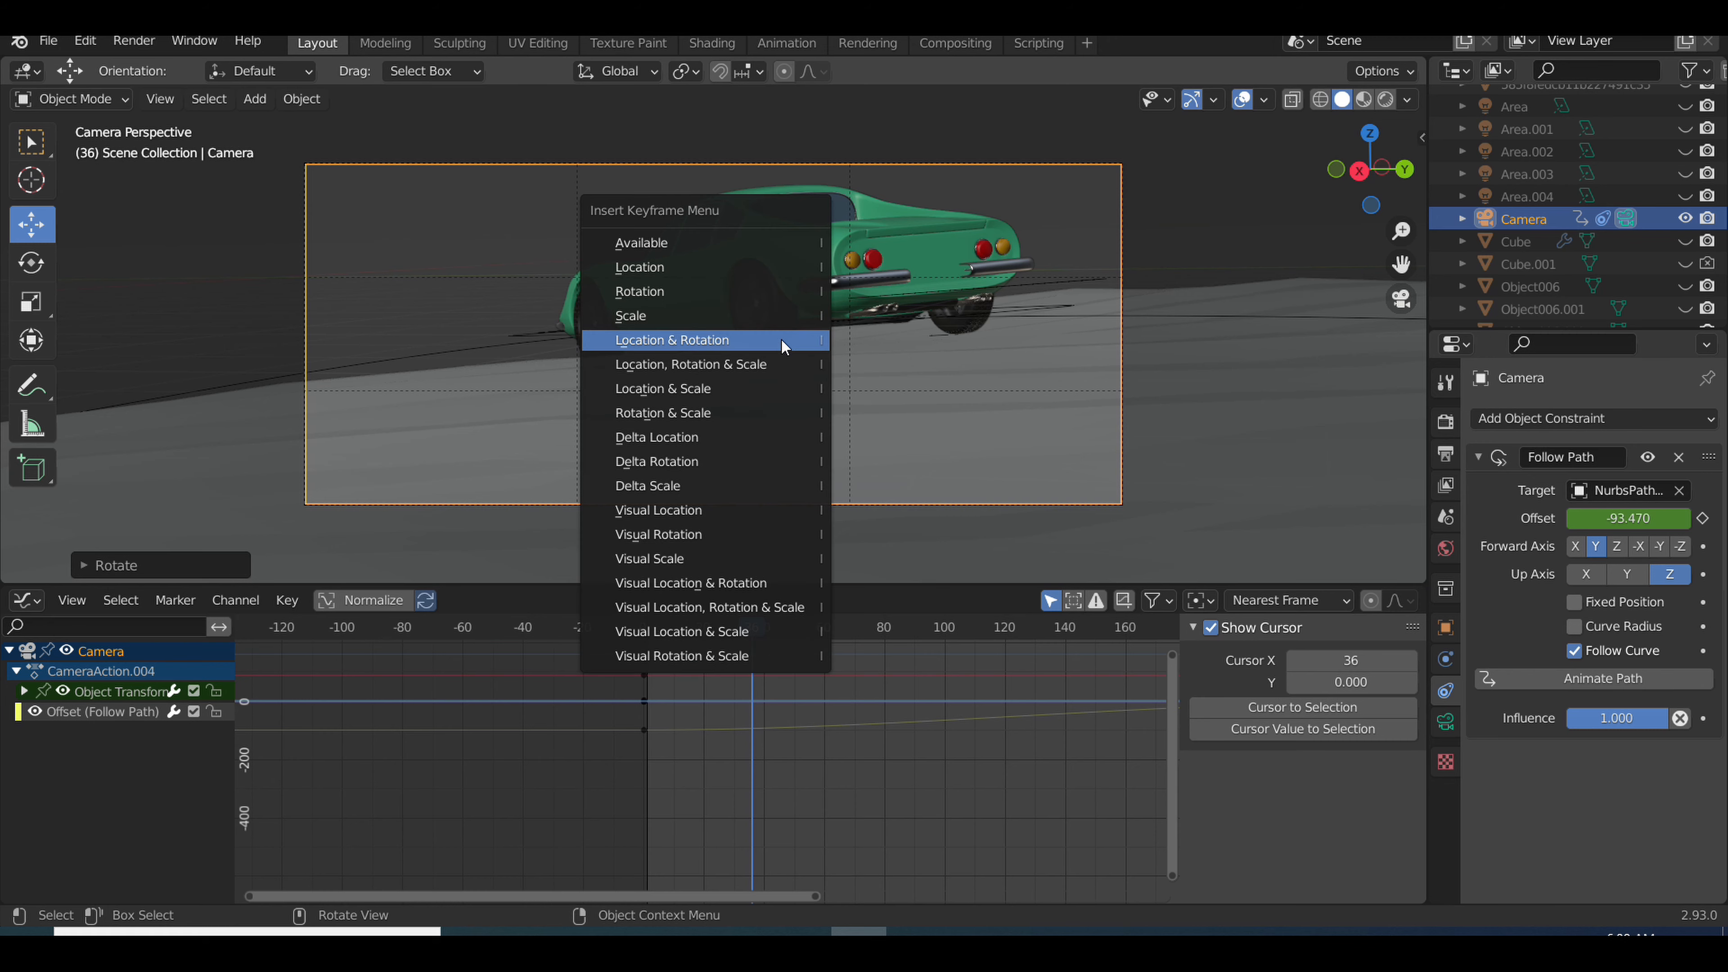
click(786, 346)
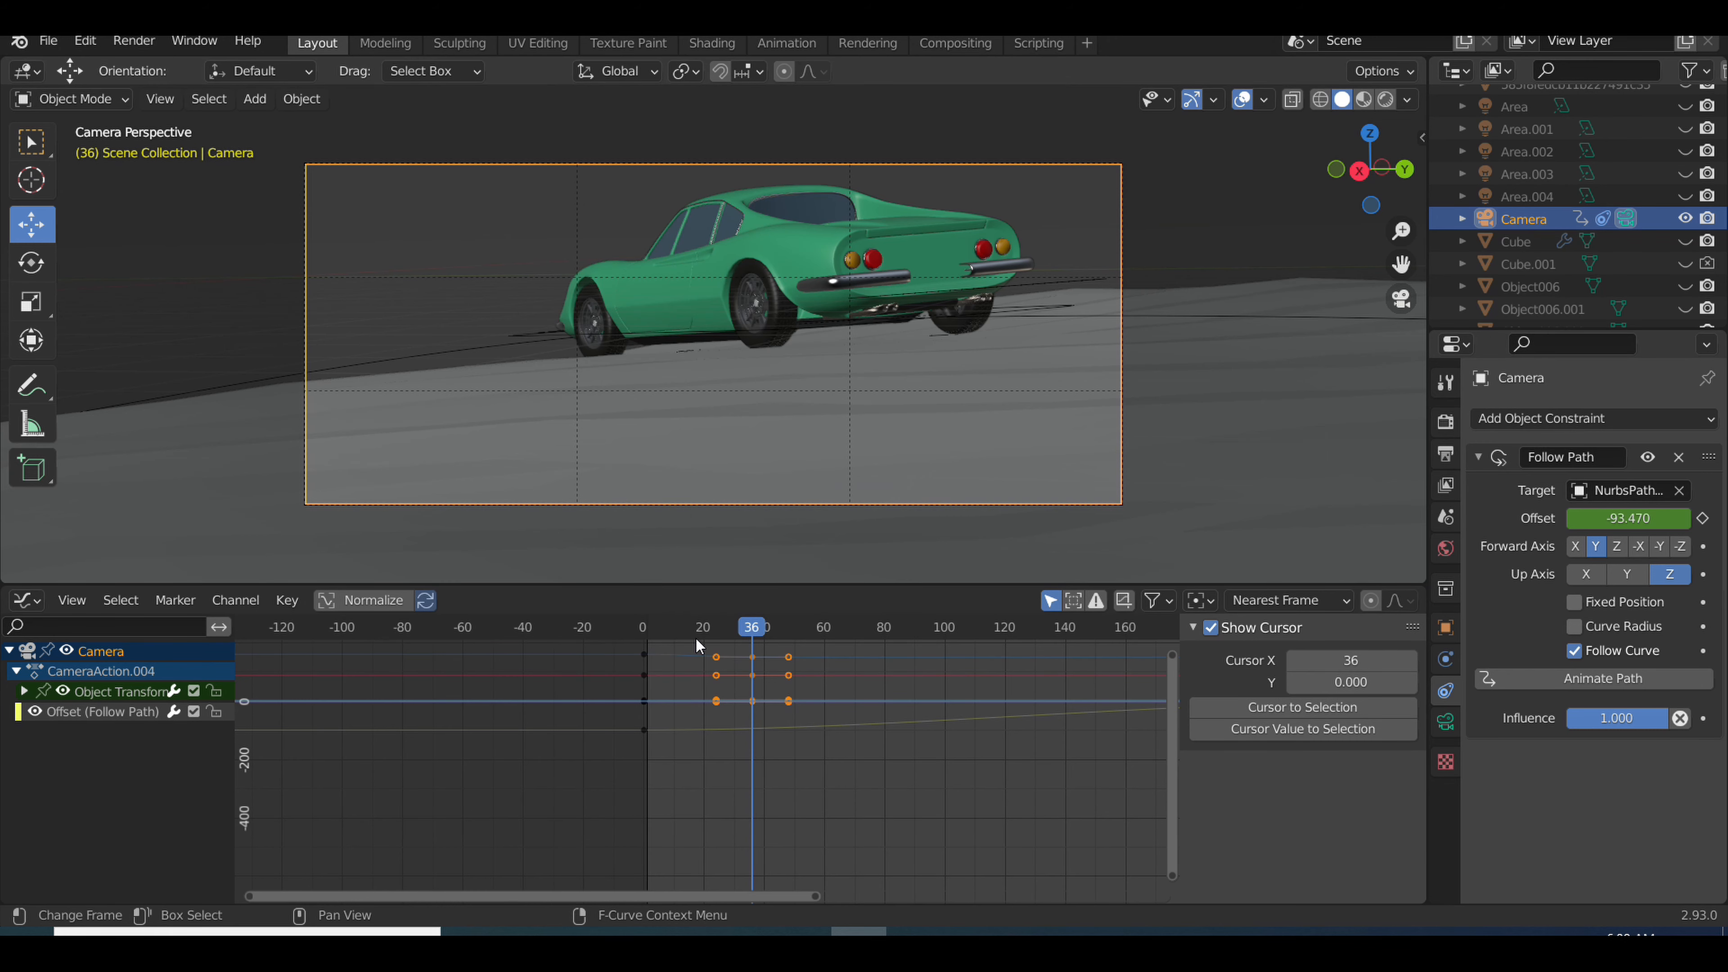
Step: Play the animation to frame 41 and rotate the camera about the global Z axis to bring the car back into frame
key(space)
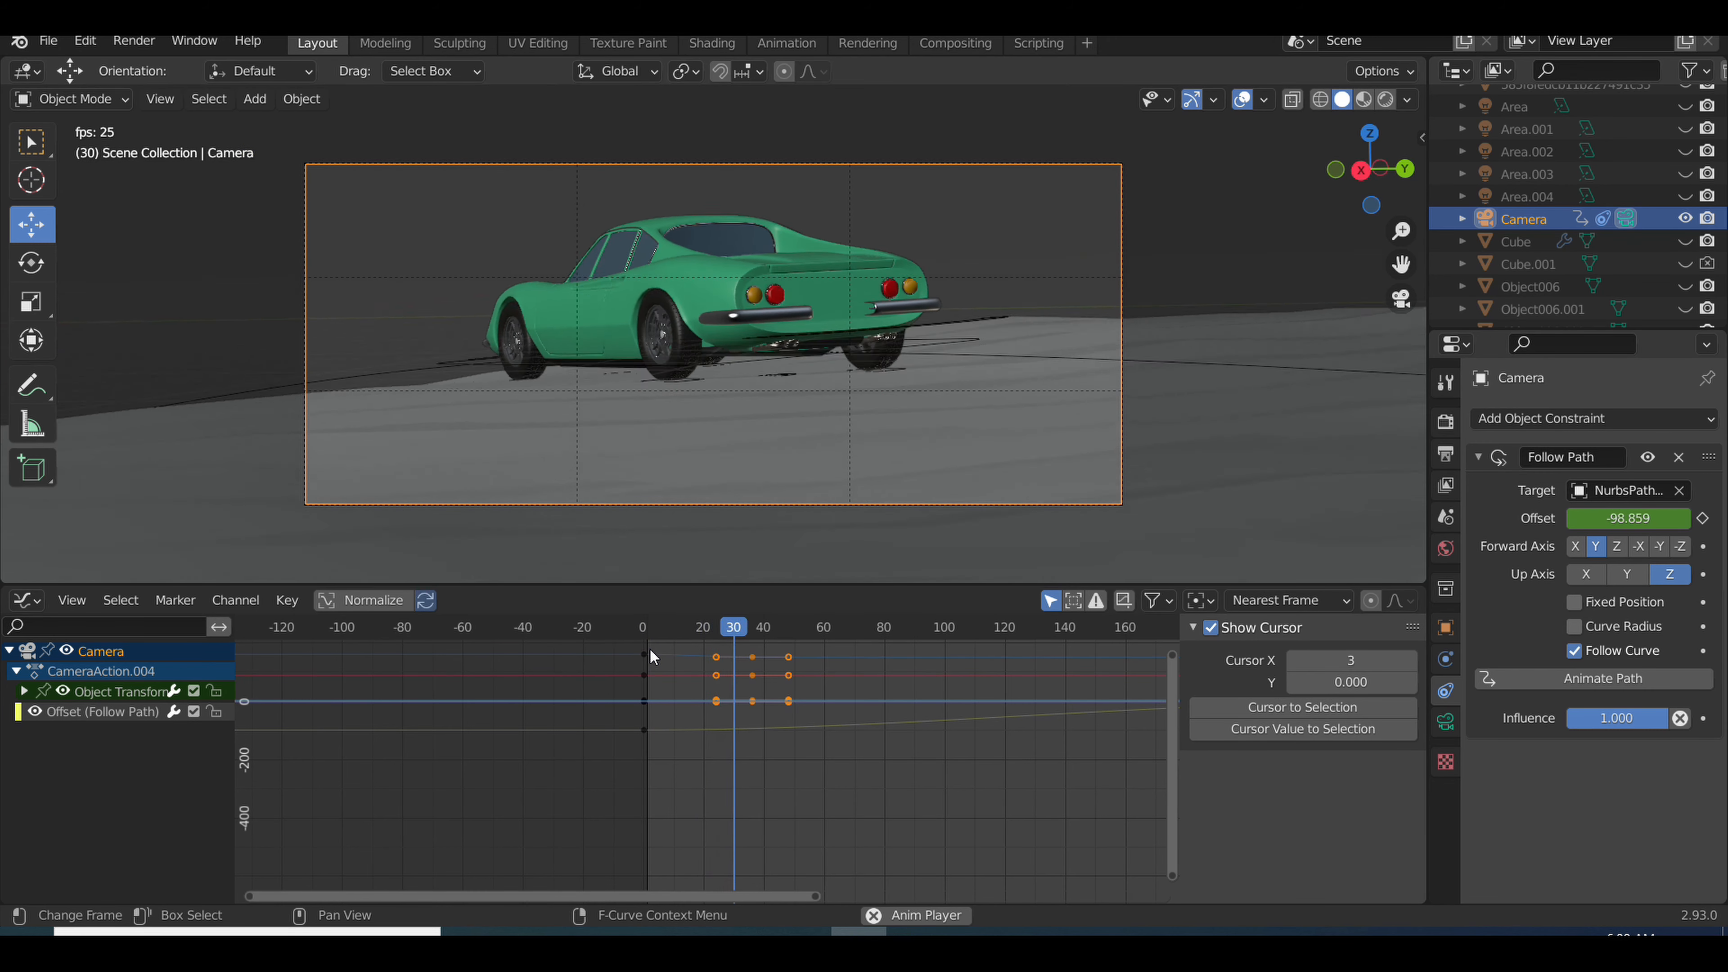
key(space)
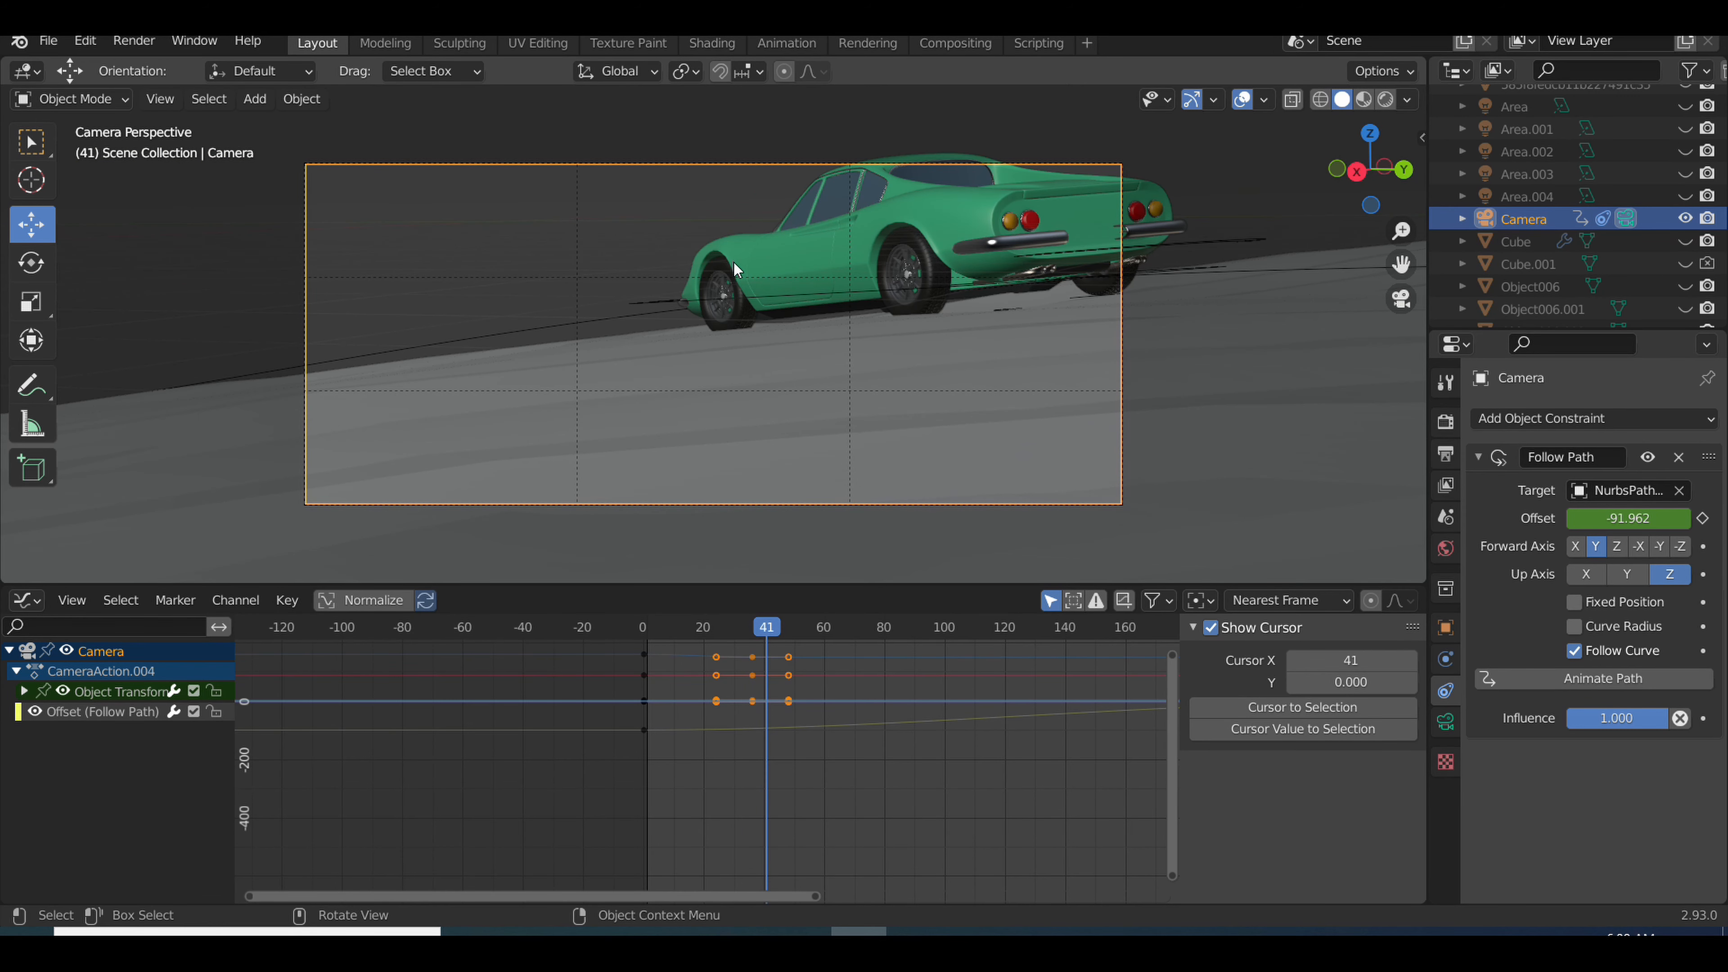
key(r)
key(z)
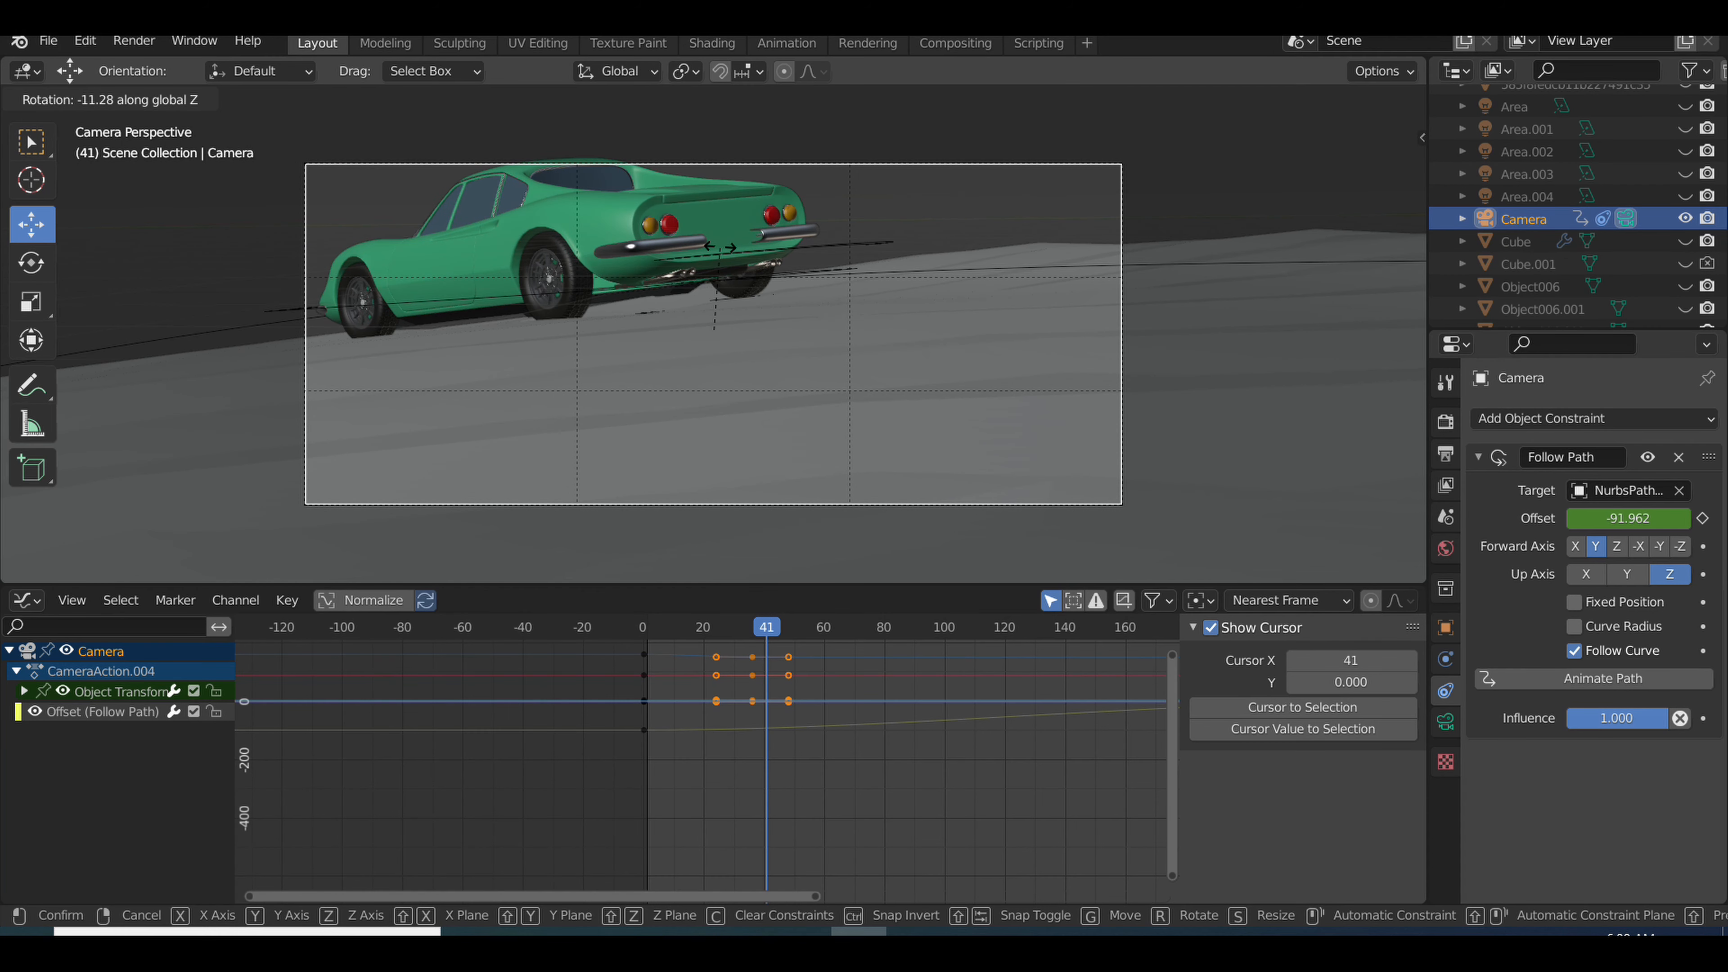
click(727, 245)
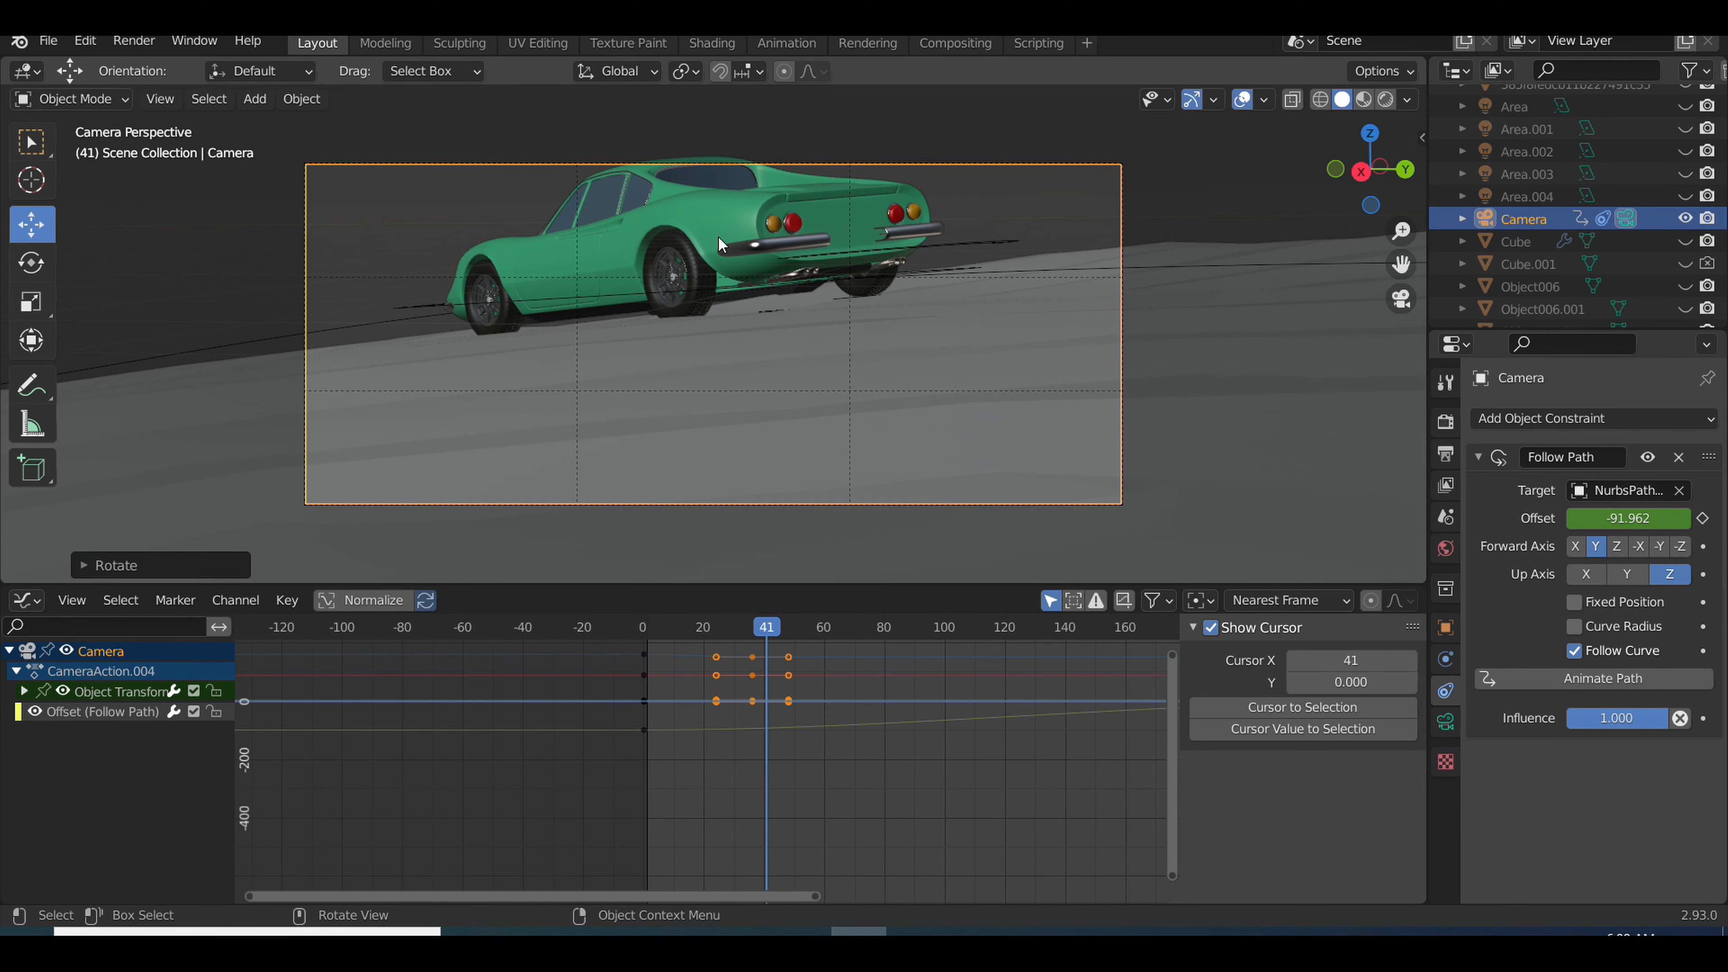
Step: Raise the camera along the global Z axis to centre the car vertically, and insert a Location & Rotation keyframe at frame 41
key(g)
key(z)
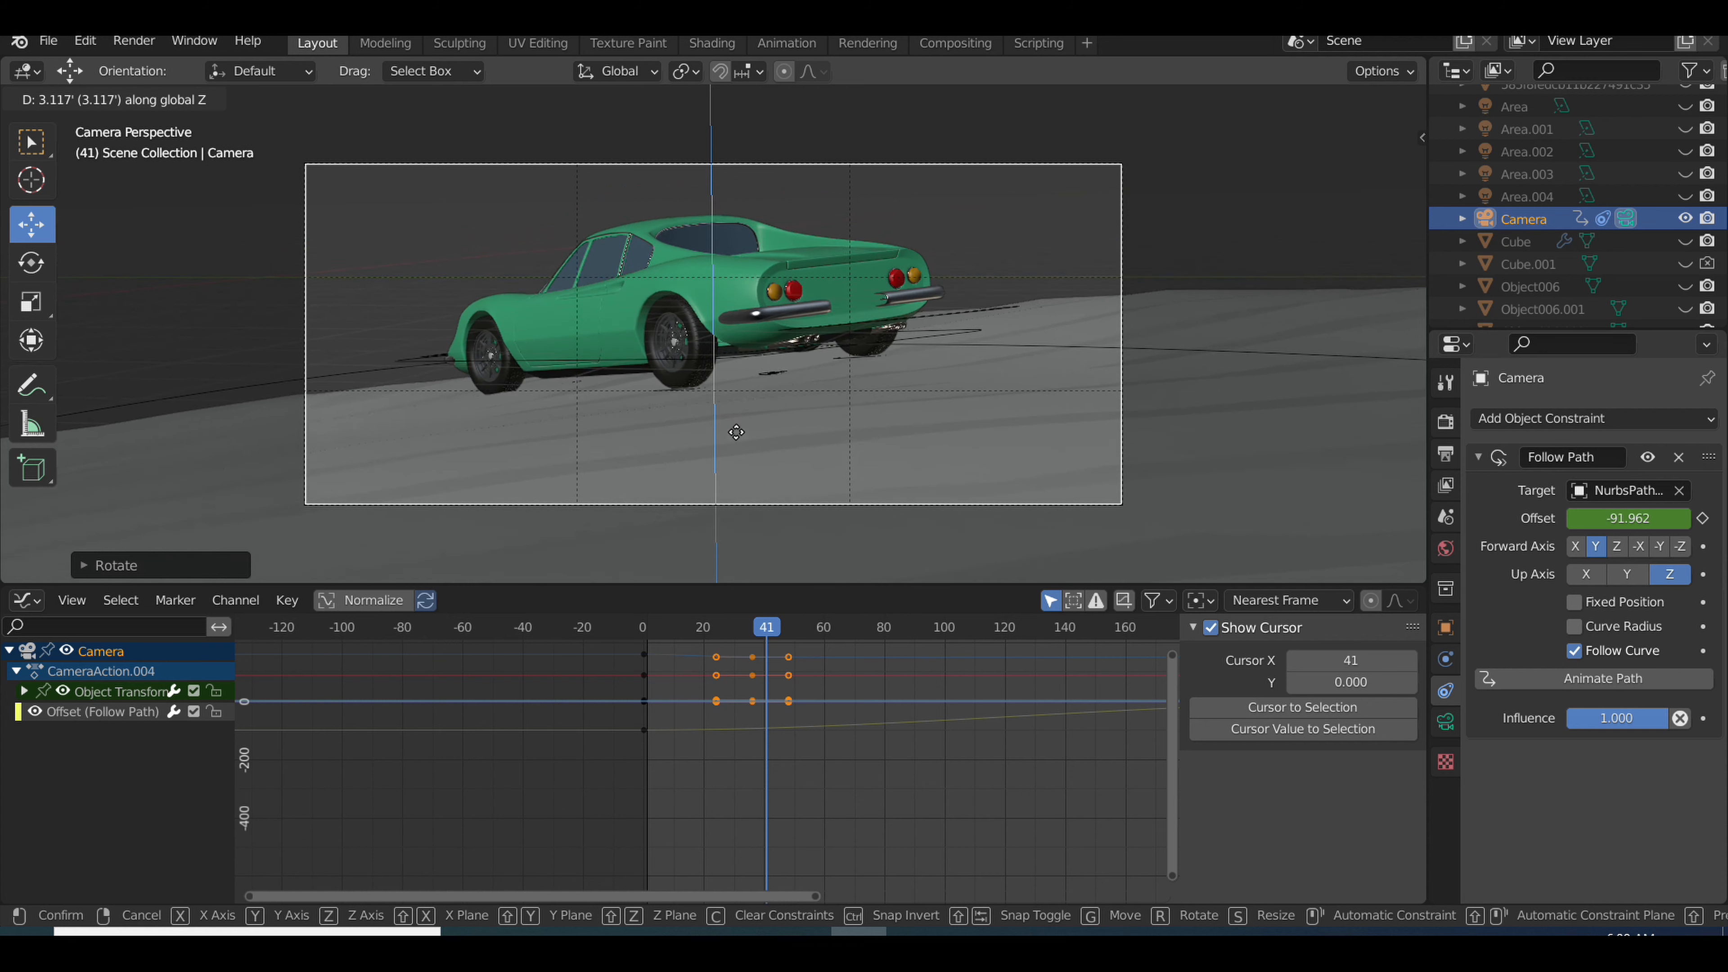
click(749, 346)
key(i)
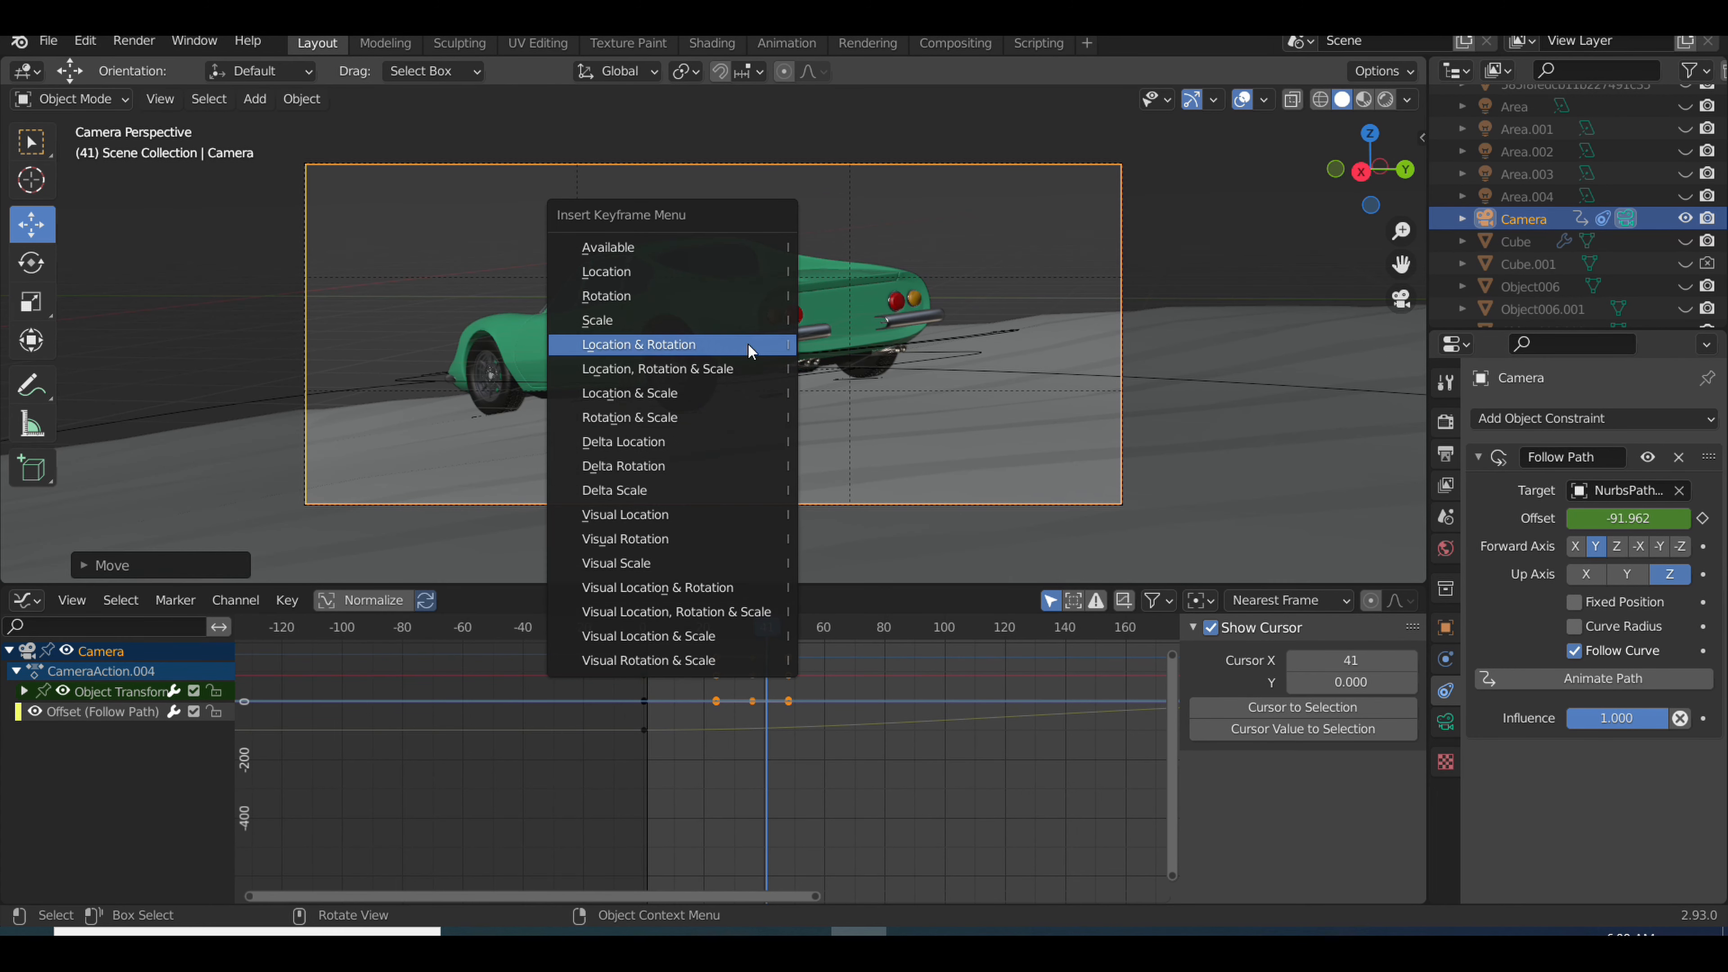
click(751, 345)
Step: Replay the animation through the camera from the start and from just before frame 36 to check how the car is framed
click(645, 652)
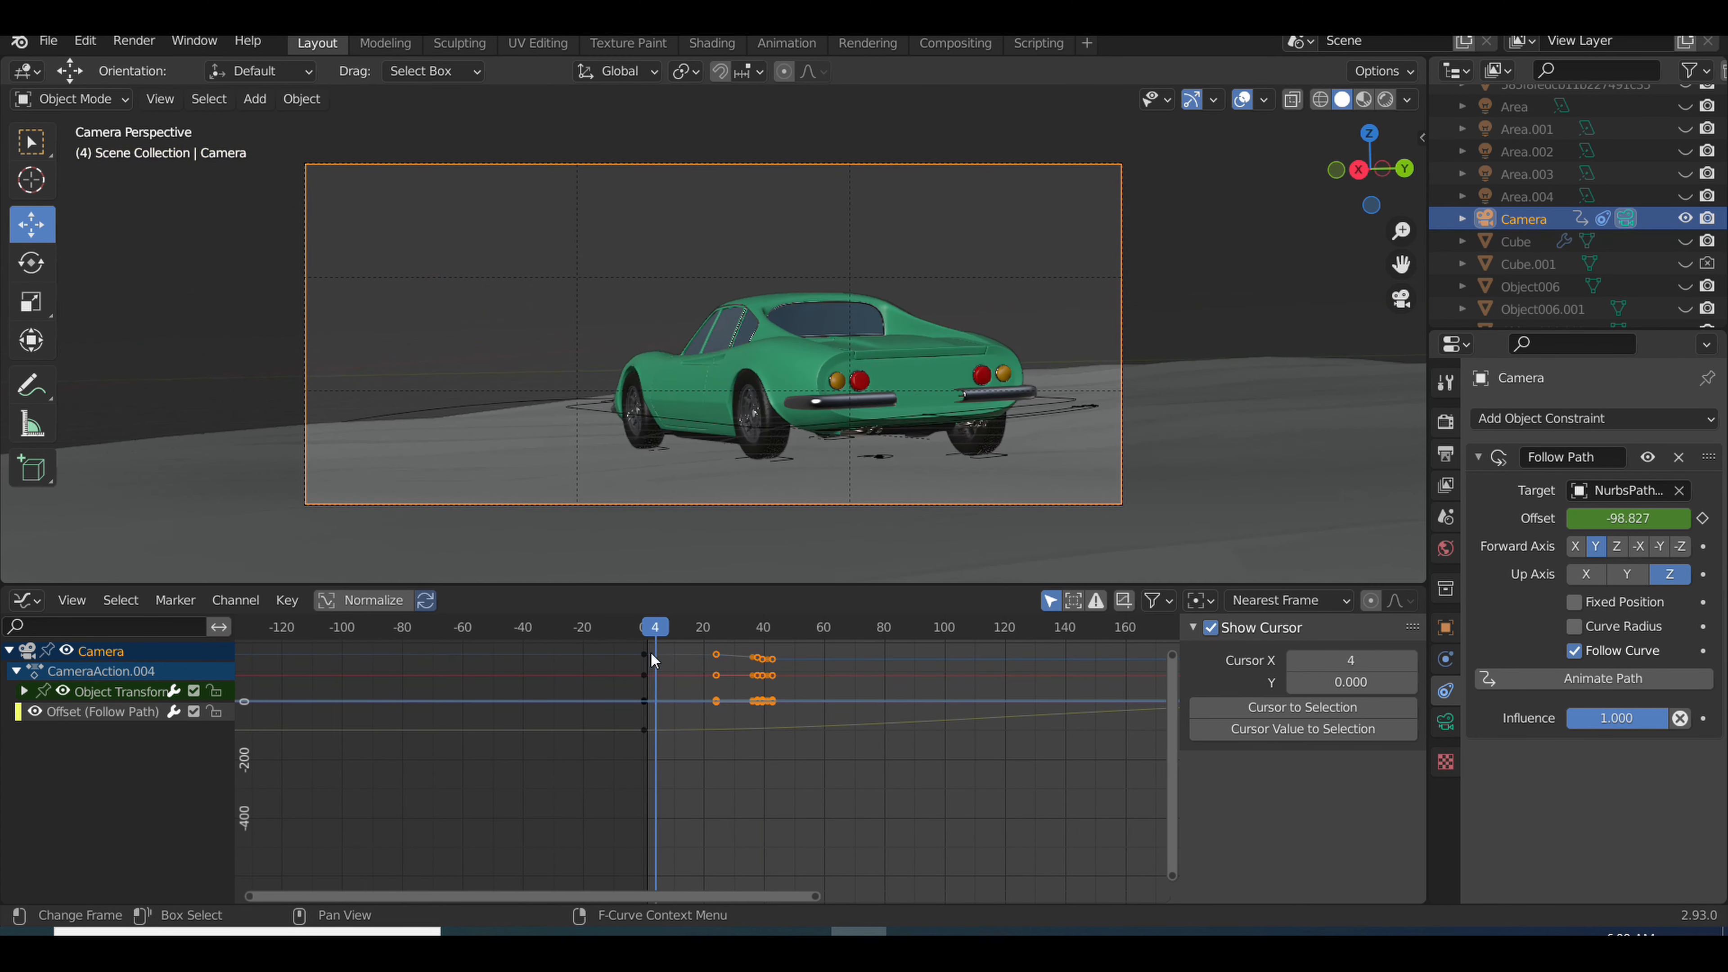
key(space)
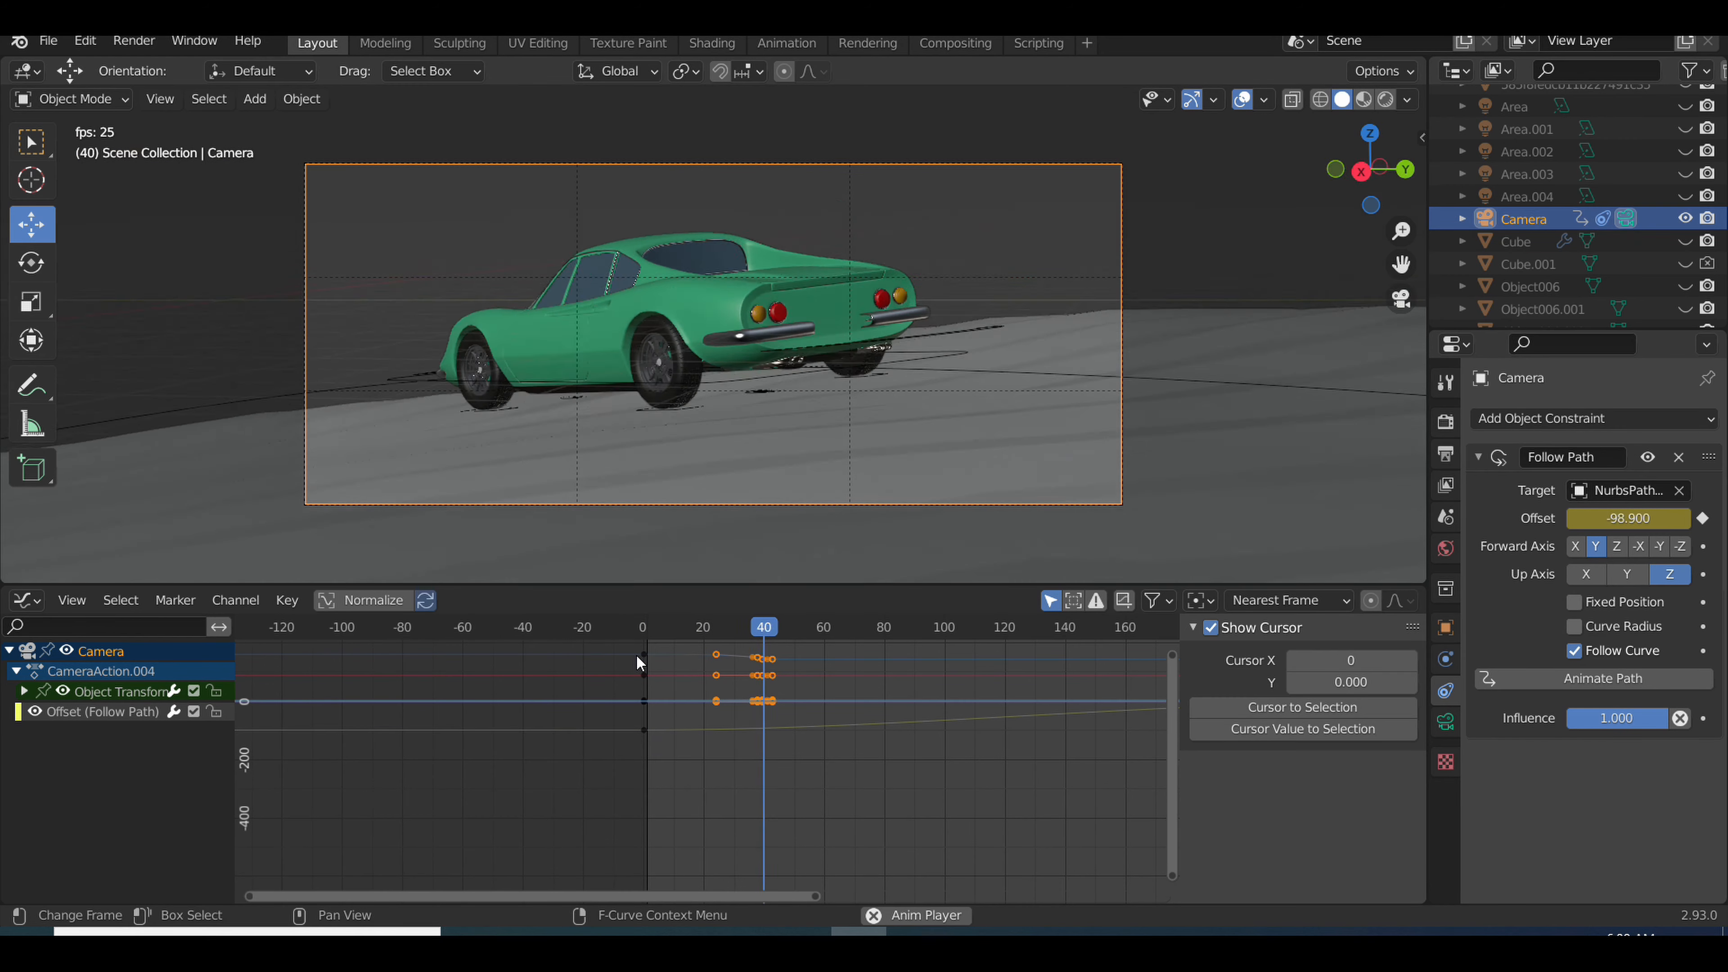
key(space)
click(744, 629)
key(space)
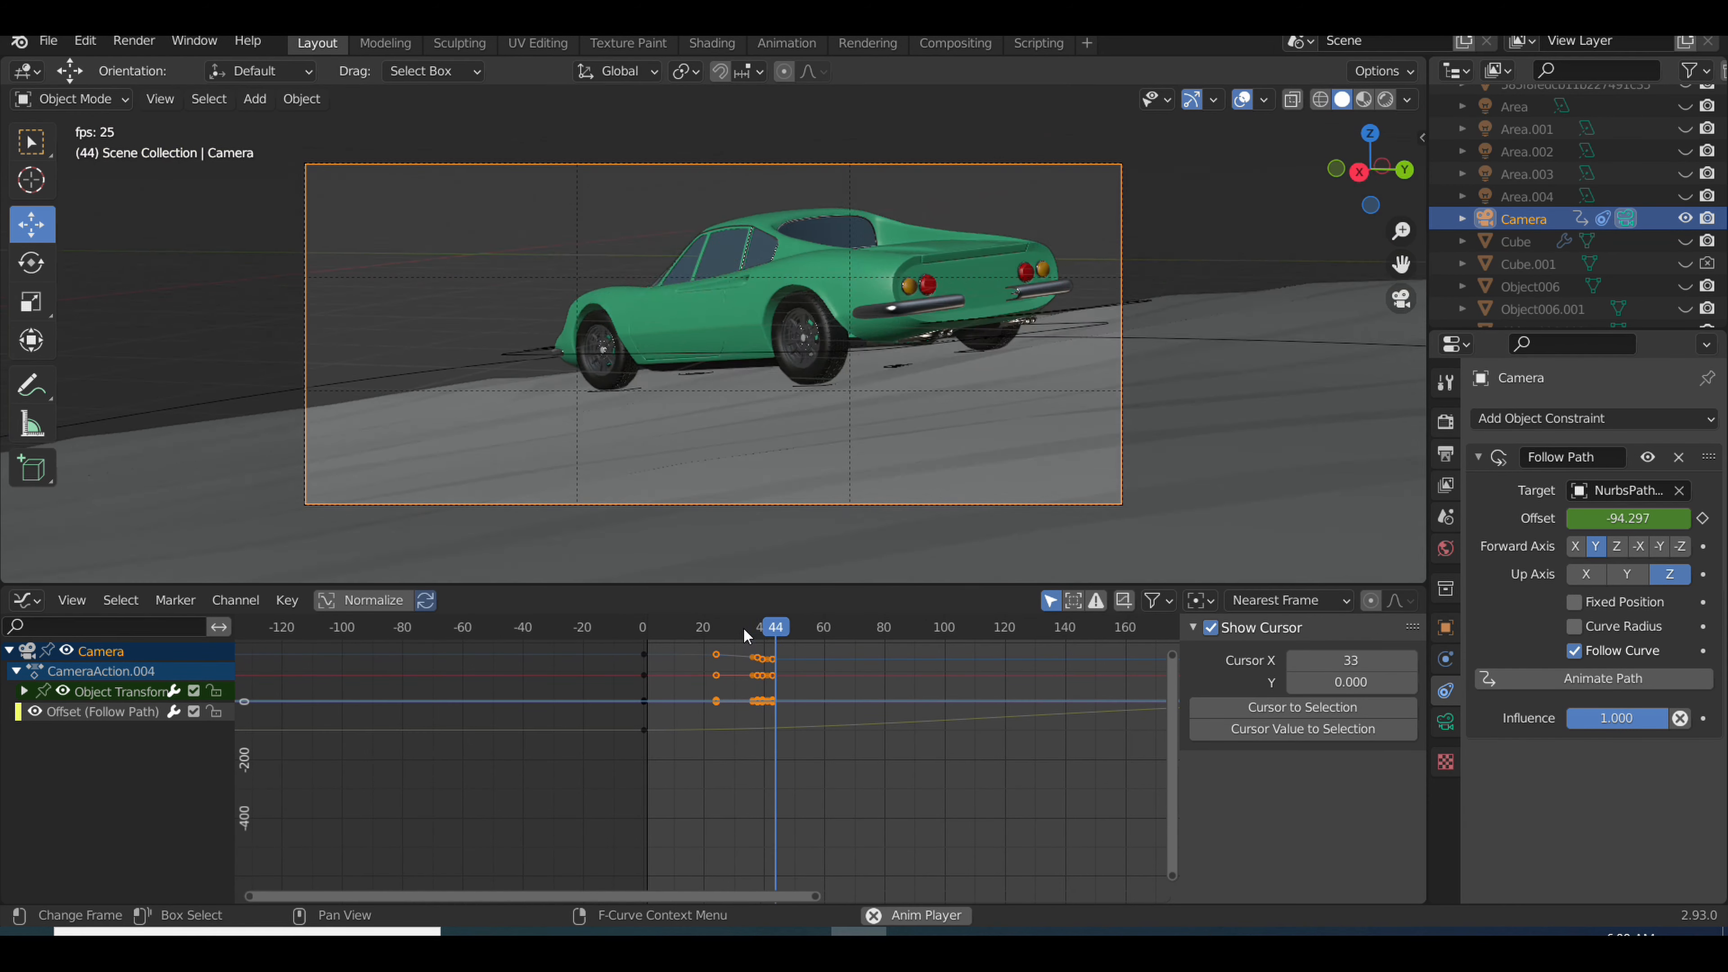
click(743, 629)
click(744, 628)
key(space)
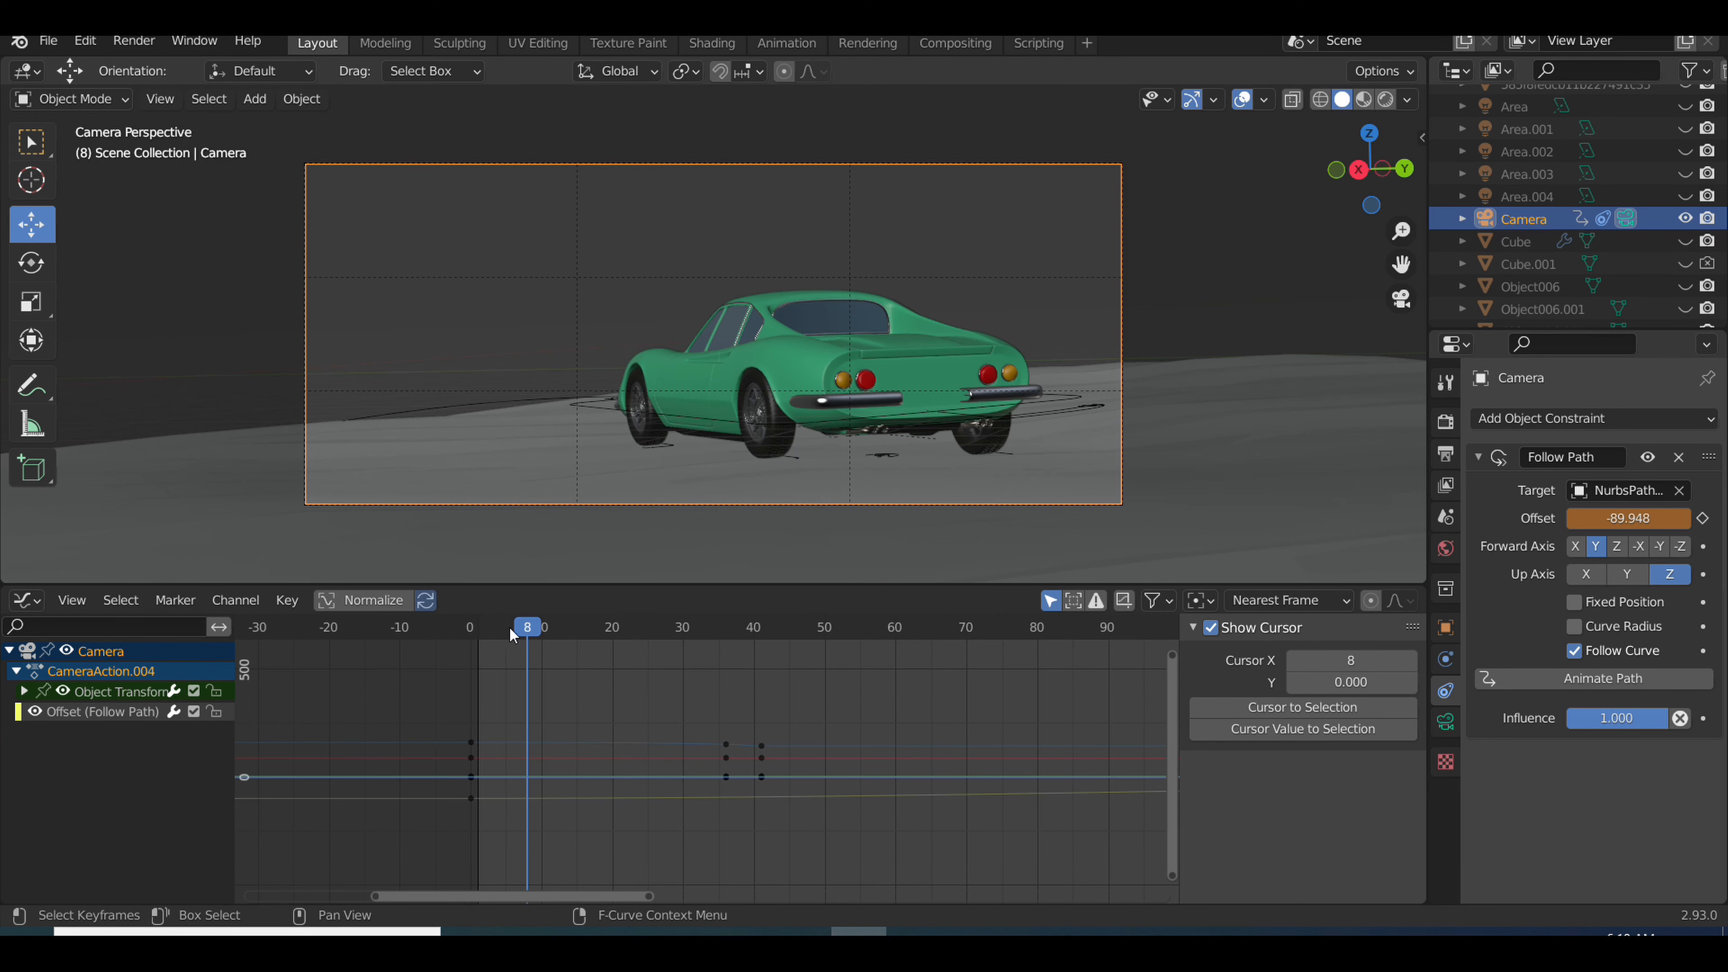
drag(509, 628, 492, 629)
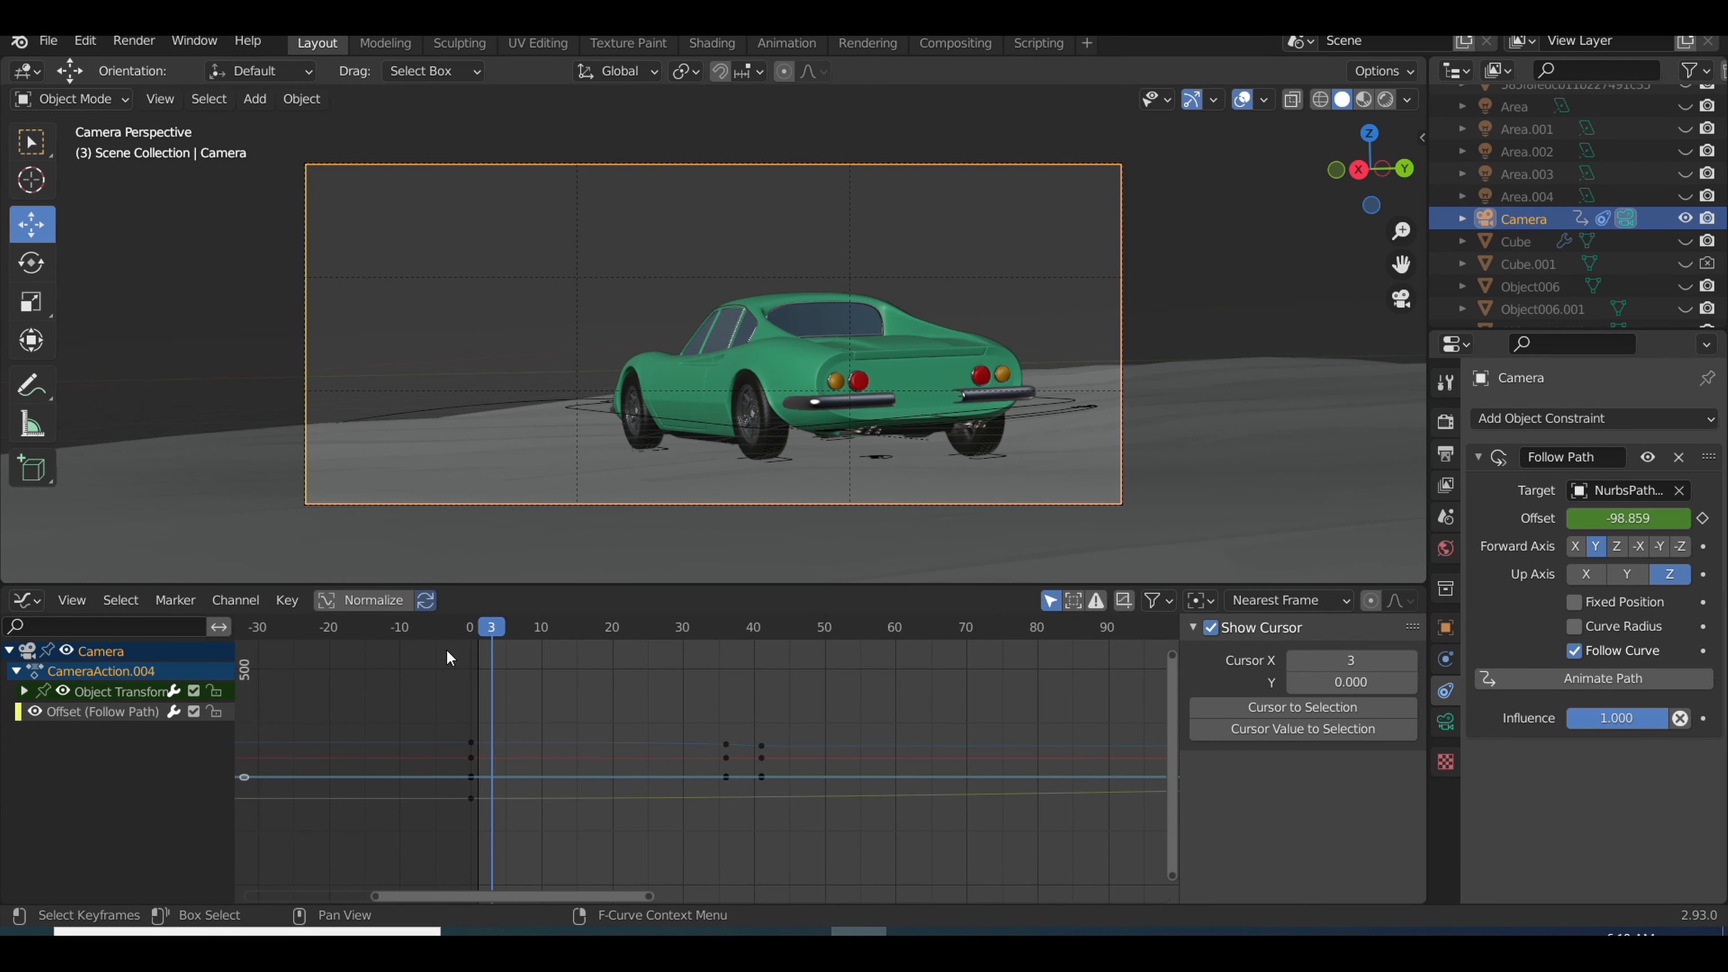
key(space)
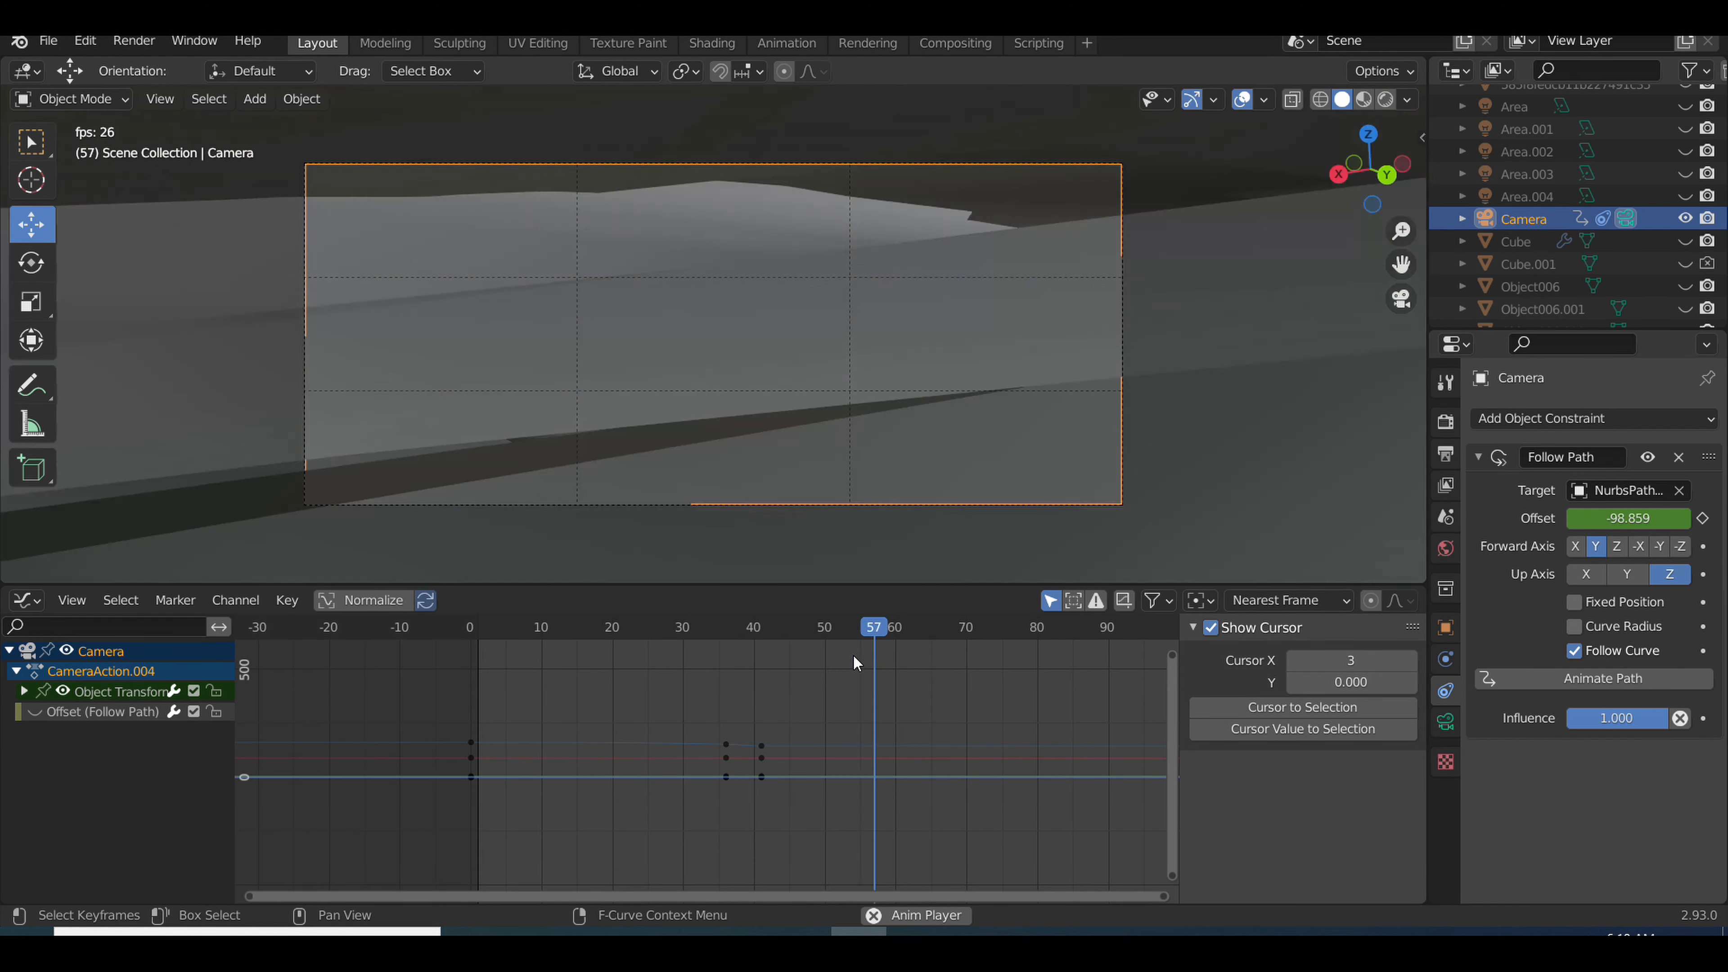
key(space)
Step: Try moving the camera's frame 41 keyframes to frame 48 in the graph, and play the animation to check the framing
drag(765, 646, 844, 722)
scroll(819, 804, up, 5)
scroll(848, 760, down, 2)
key(s)
key(x)
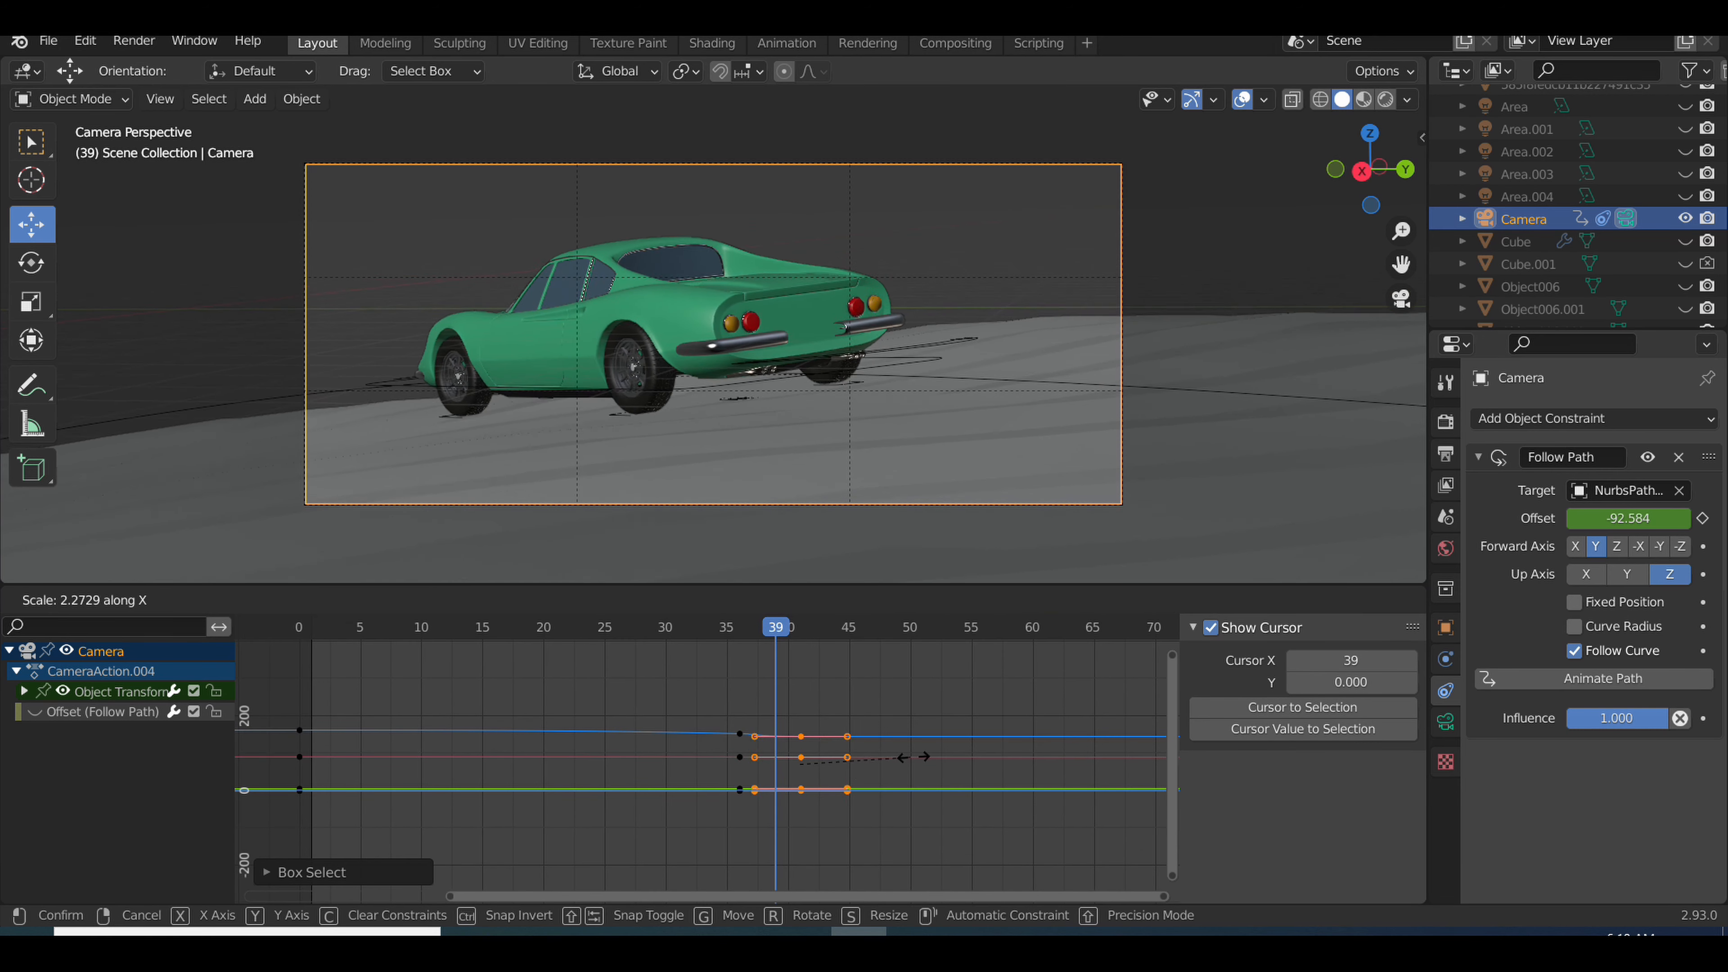
click(871, 795)
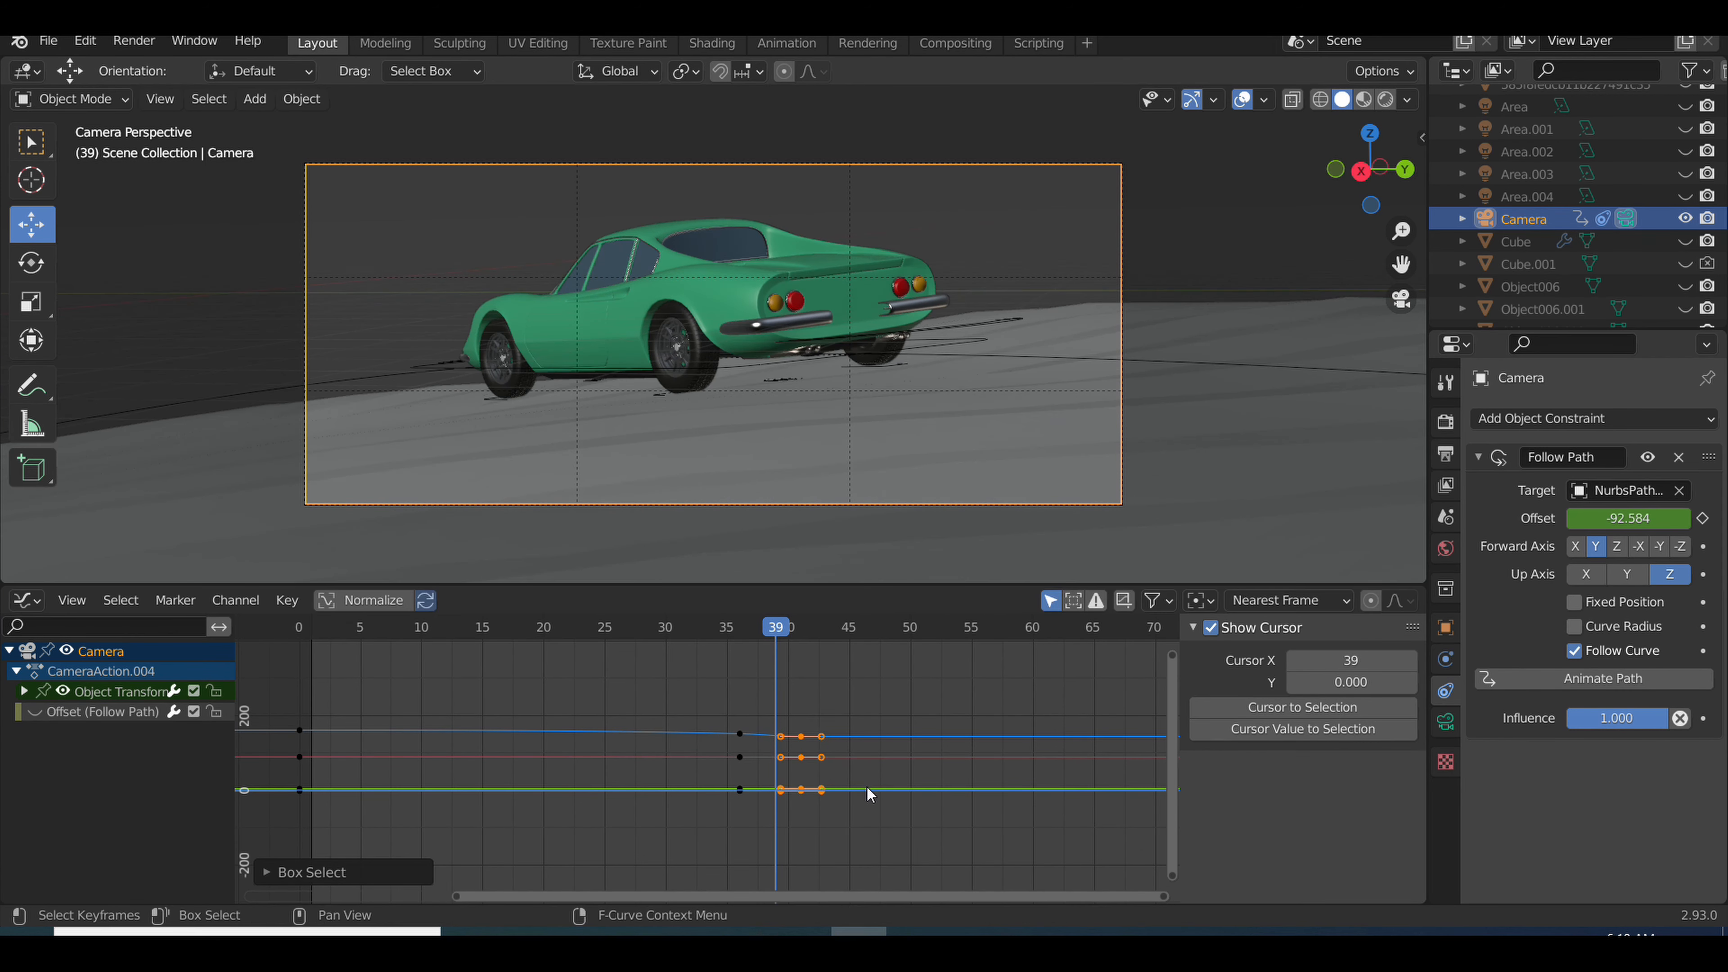
key(g)
click(869, 761)
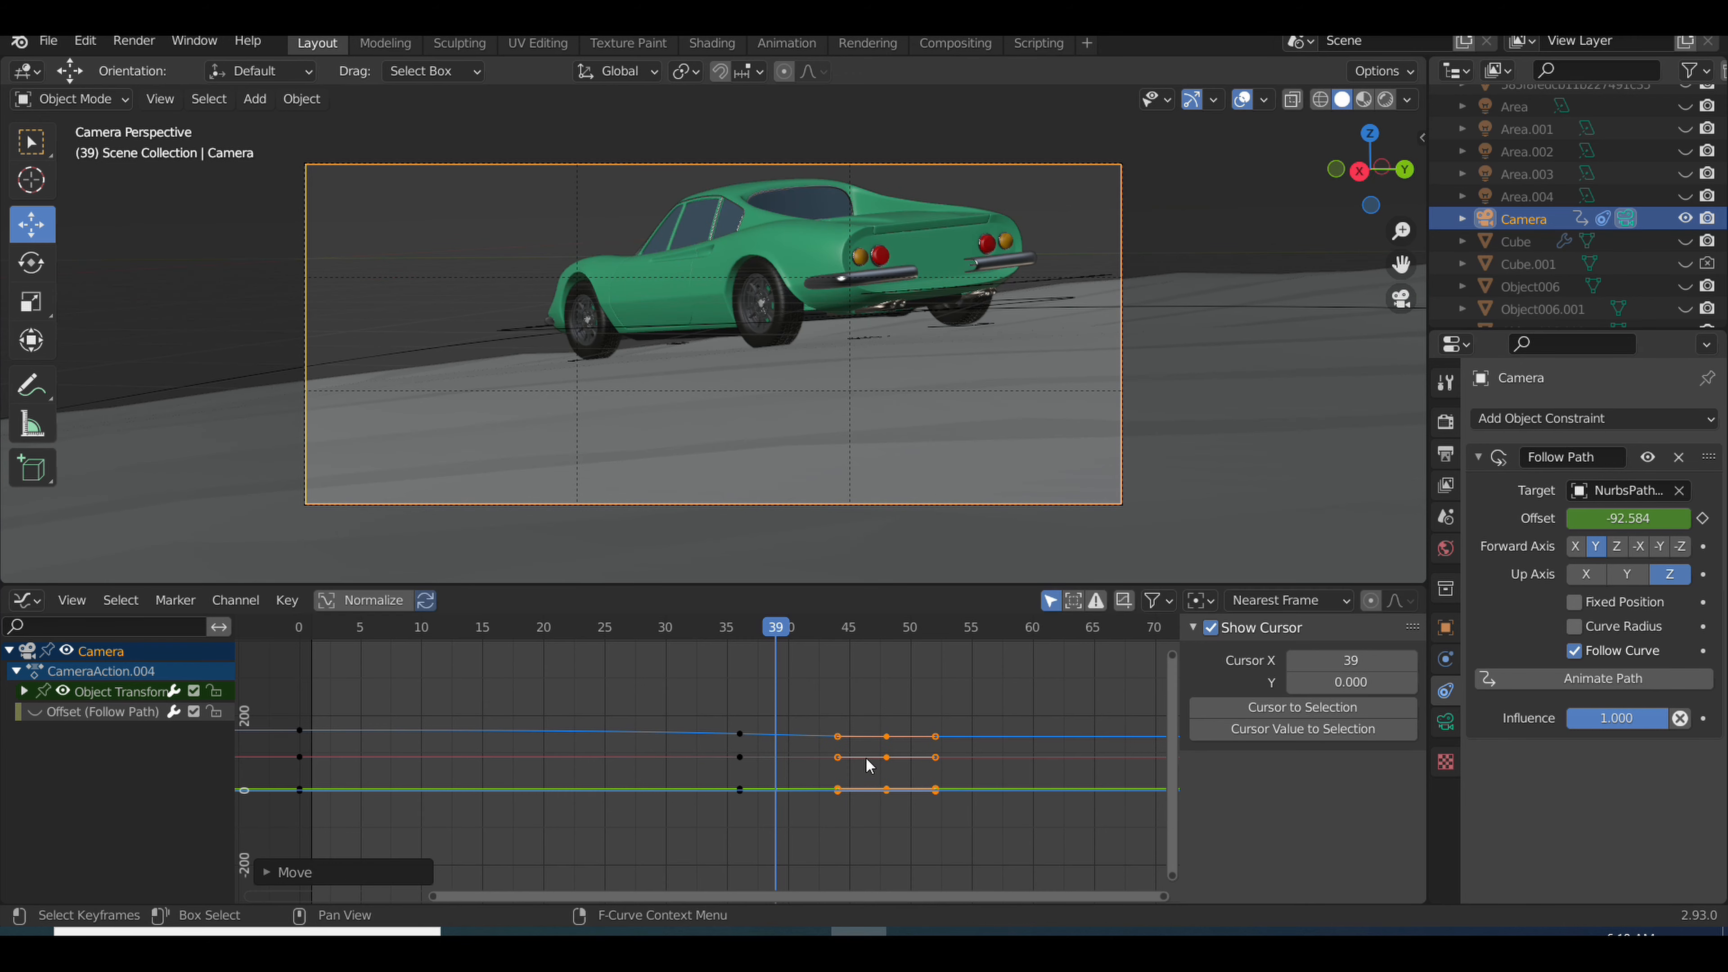
key(space)
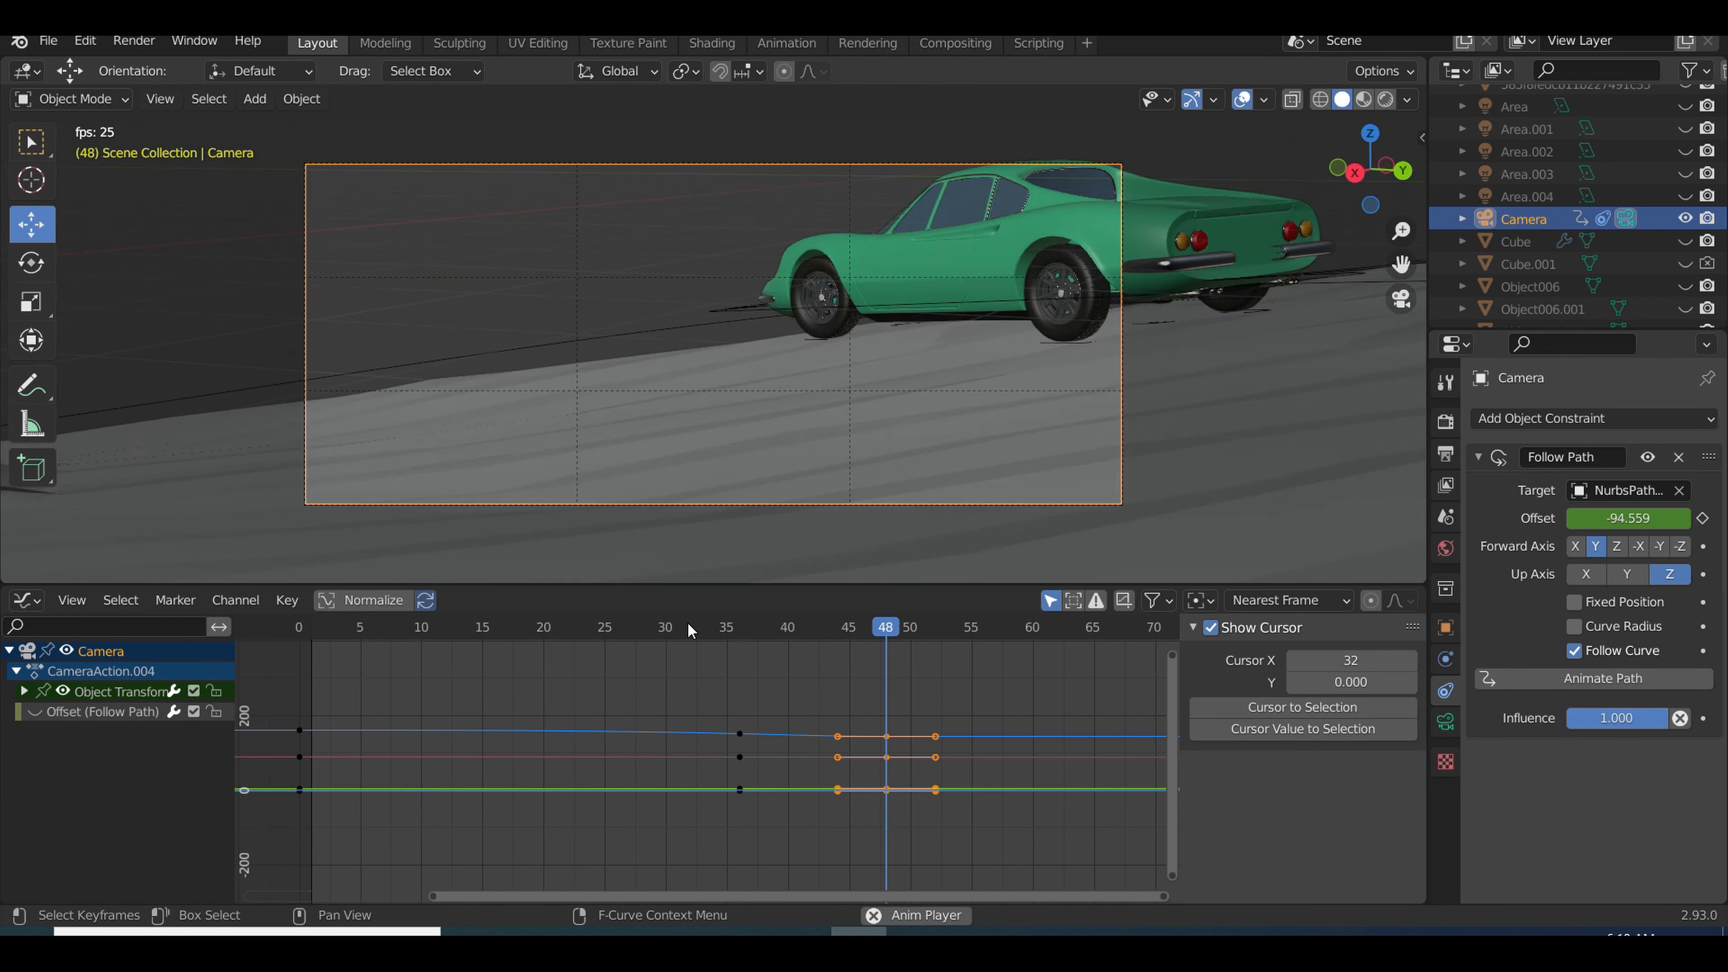
key(space)
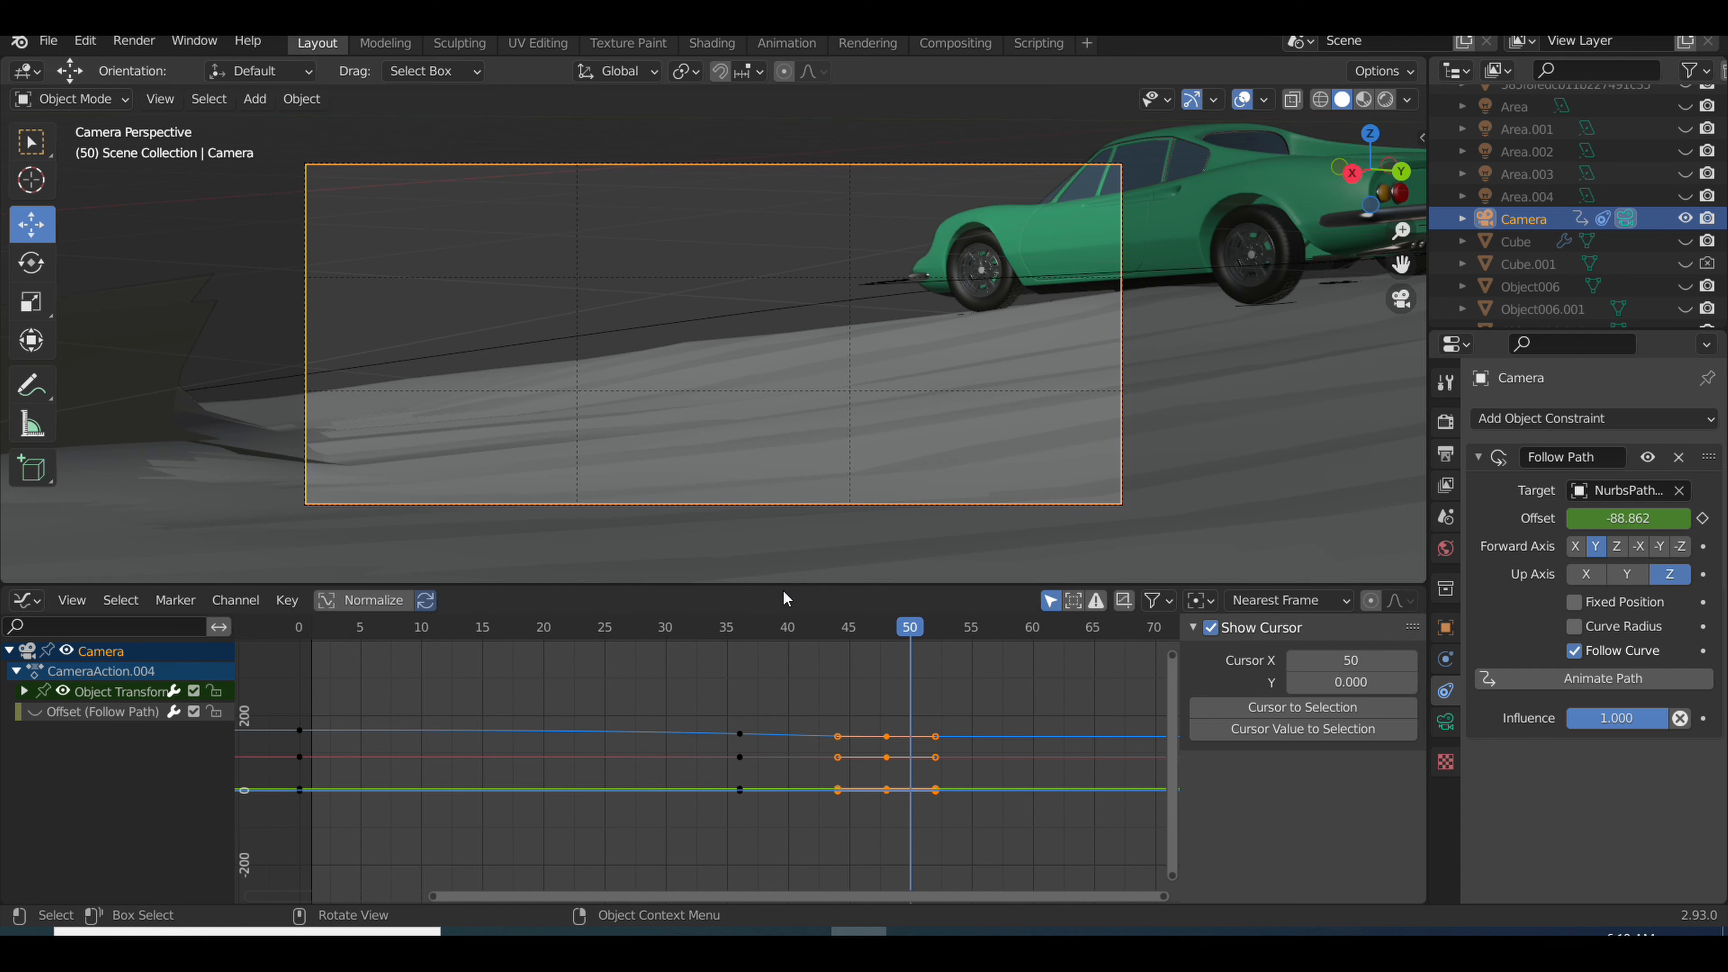
Step: Try shifting the selected keyframes again along the time axis, and undo their move to frame 48
key(g)
key(x)
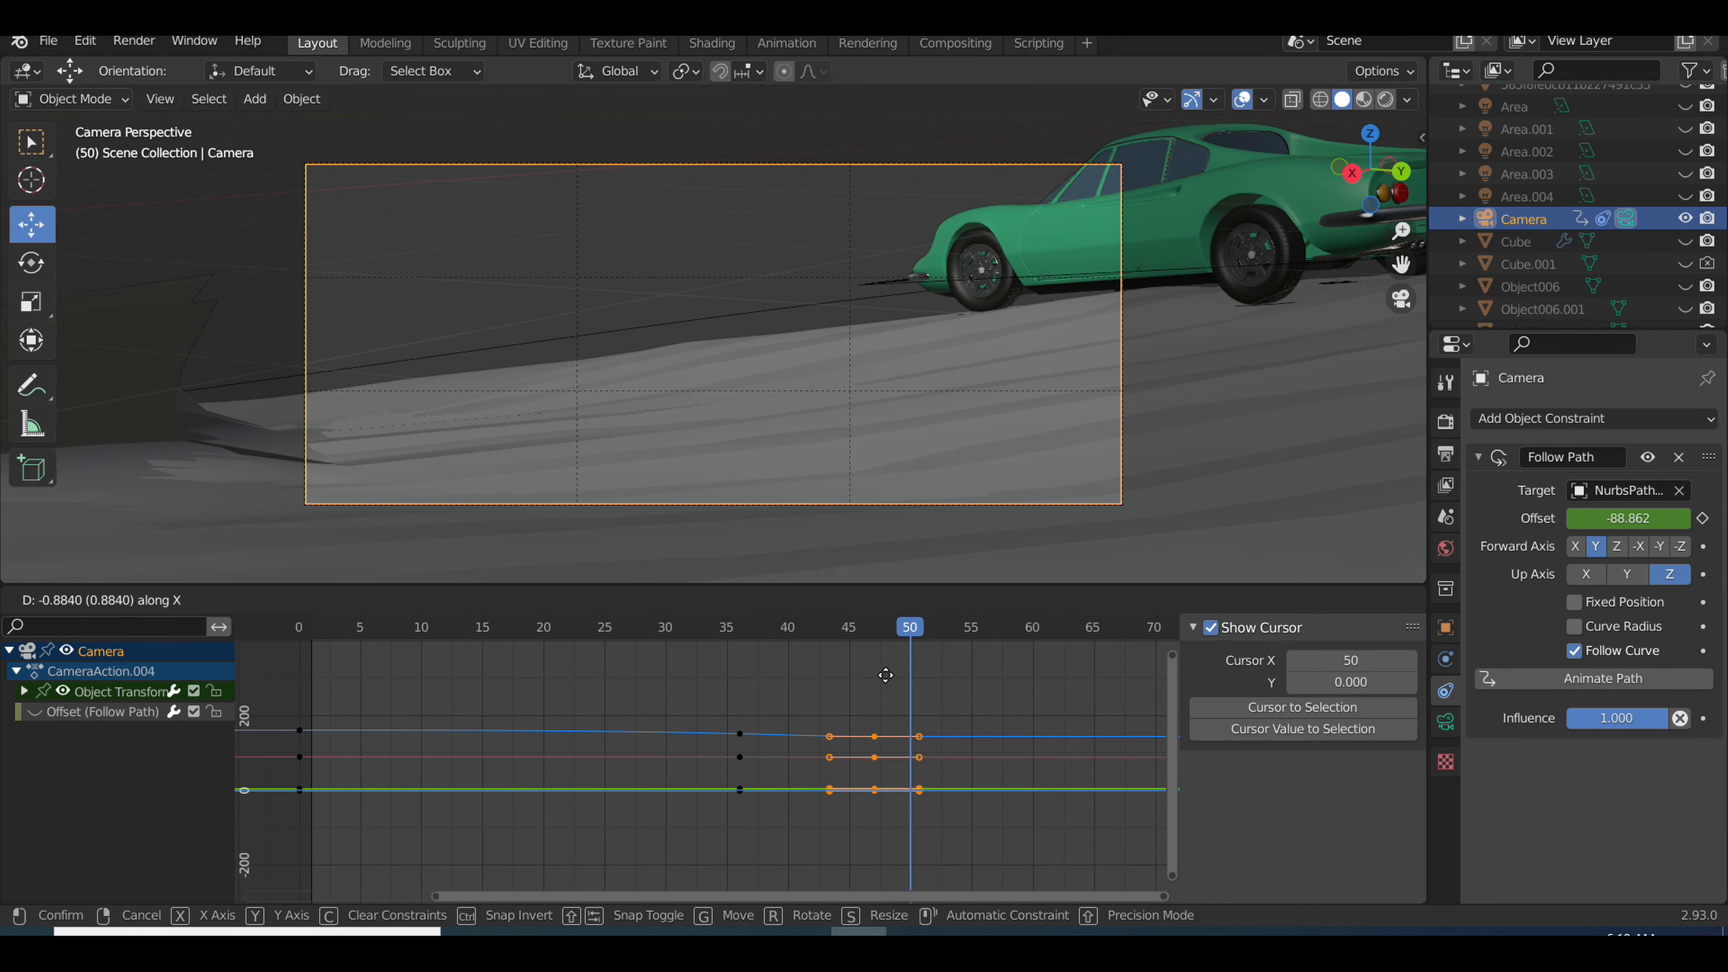
click(900, 679)
key(space)
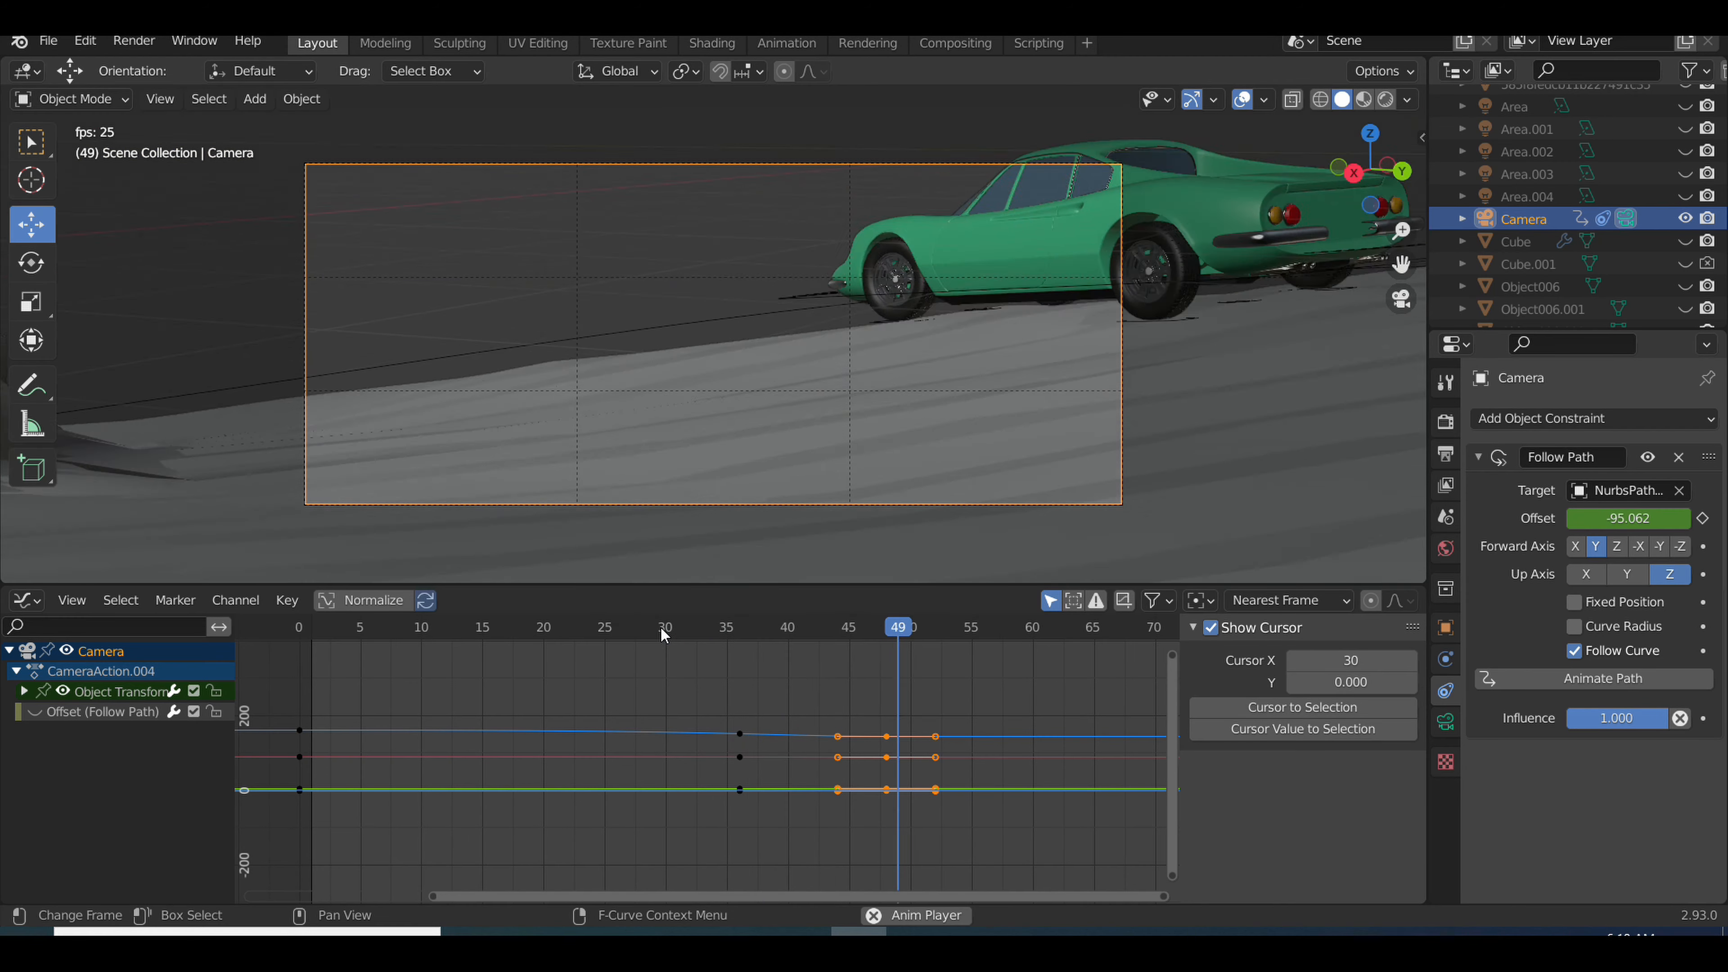
key(space)
key(ctrl+z)
key(ctrl+z)
key(ctrl+z)
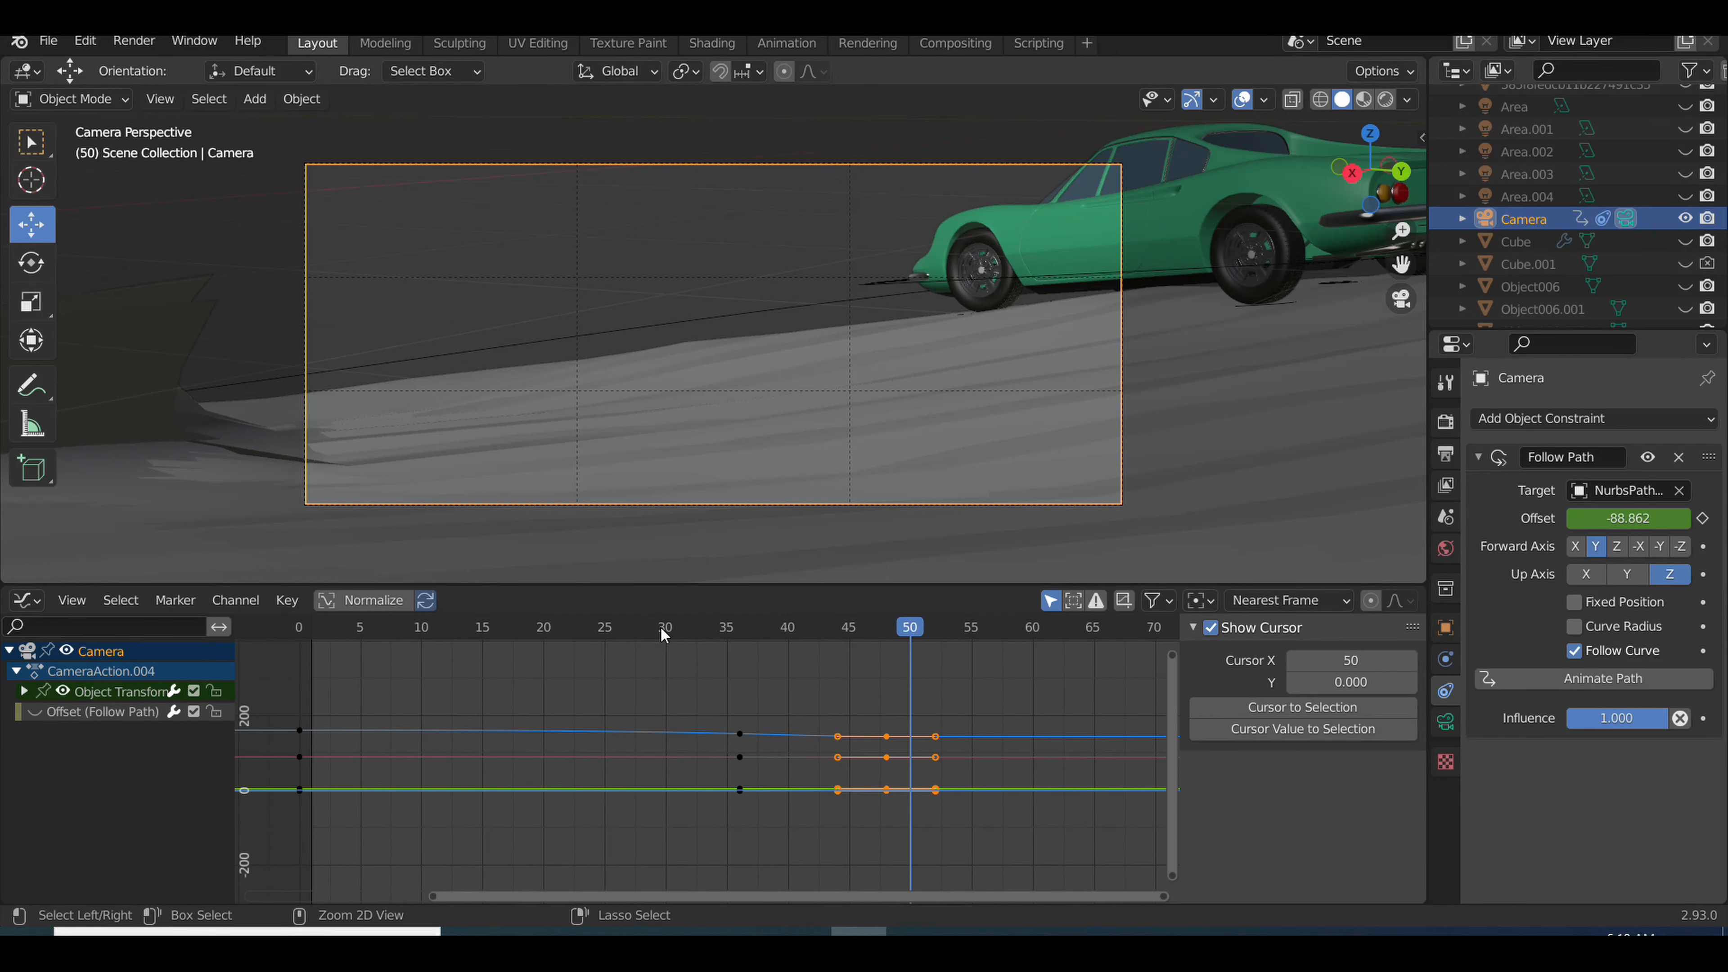
key(ctrl+z)
Step: Play the animation to frame 50 and rotate the camera about the global Z axis until the car is back in frame
key(space)
key(space)
key(r)
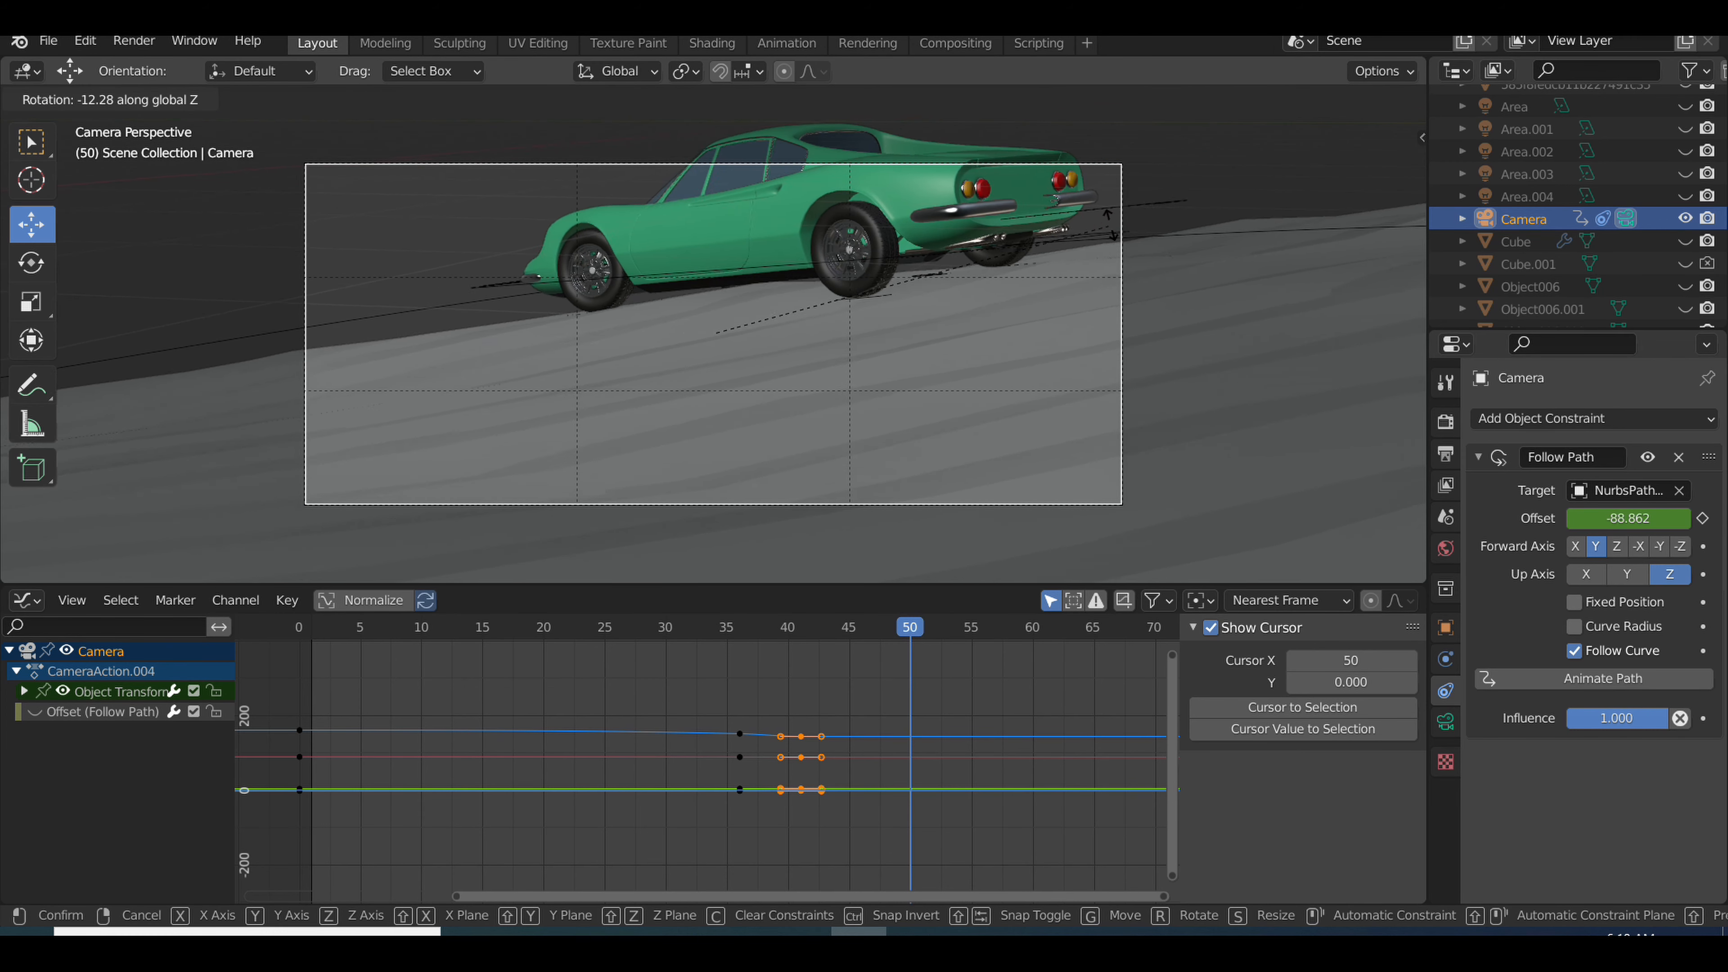
click(1194, 215)
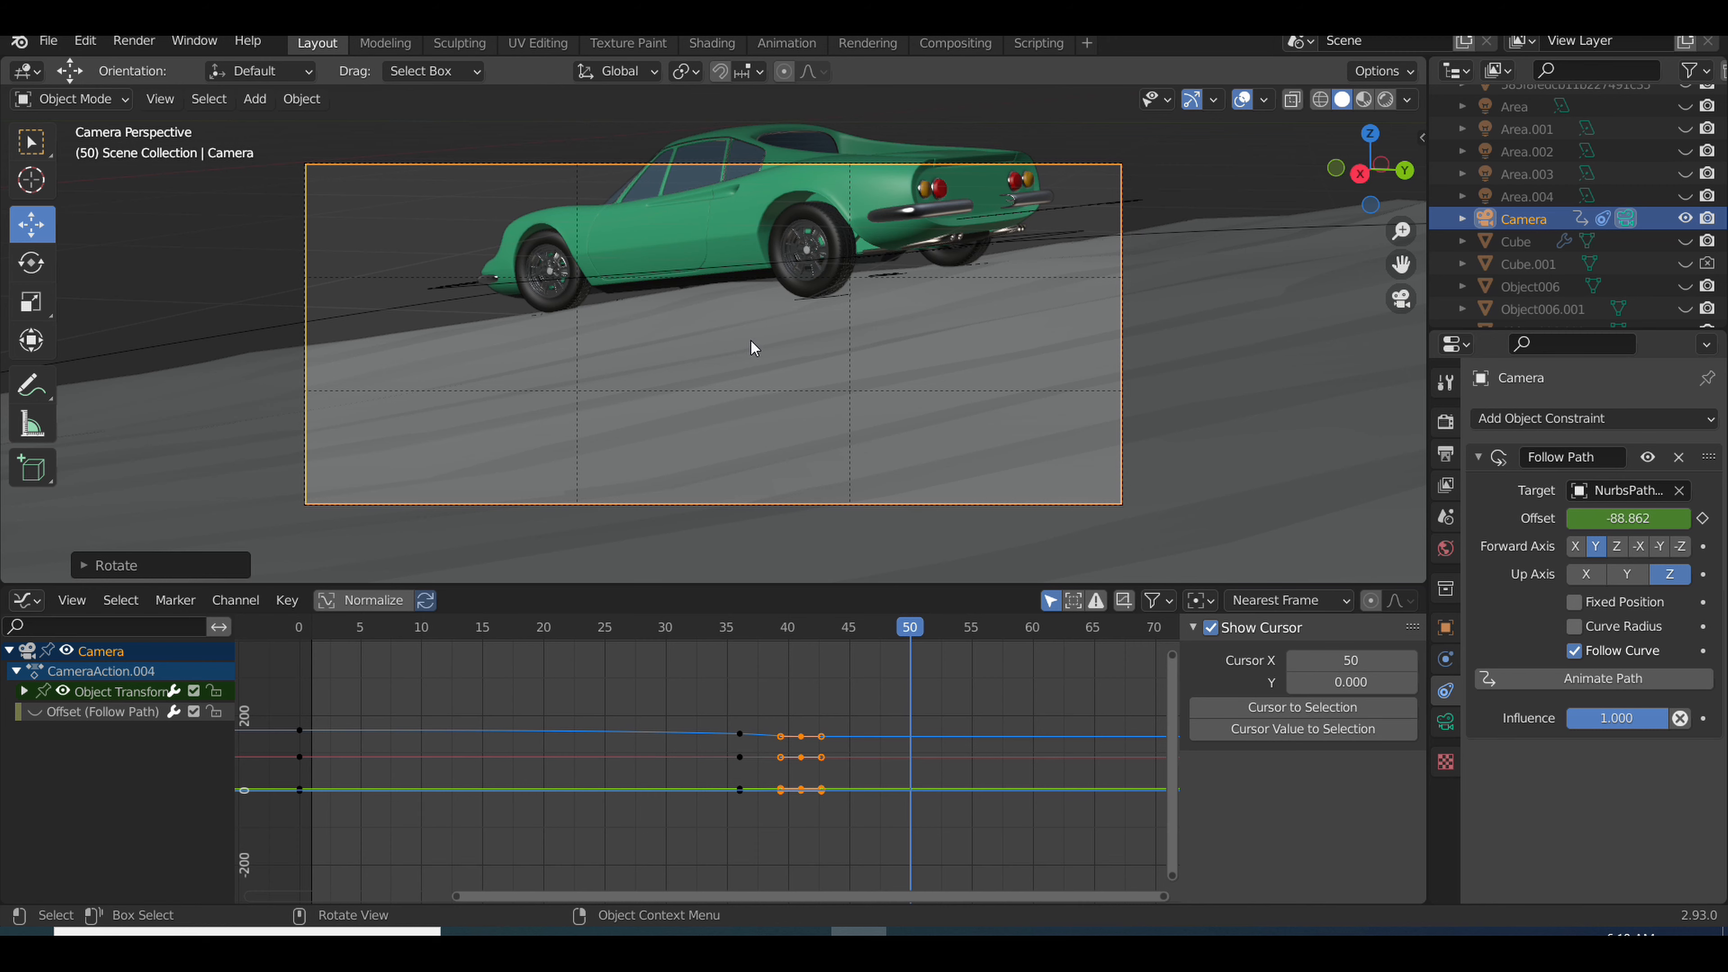
Step: Raise the camera about 4.1' along the global Z axis and insert a Location & Rotation keyframe at frame 50
key(g)
key(z)
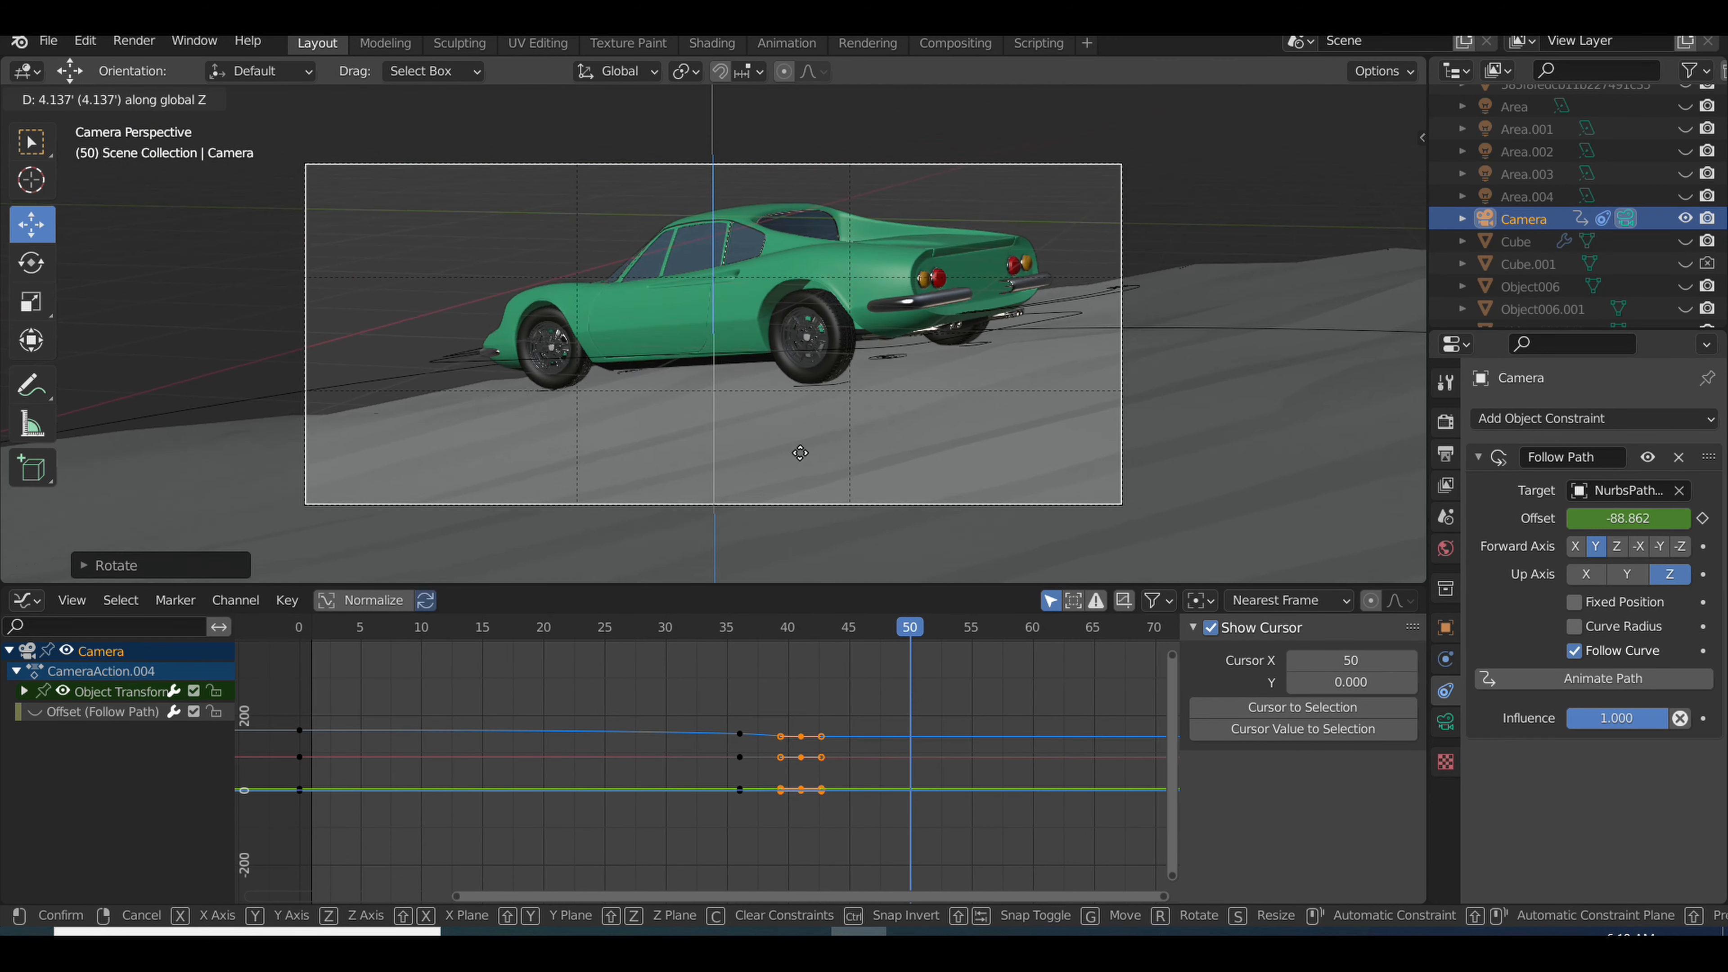
click(801, 454)
key(i)
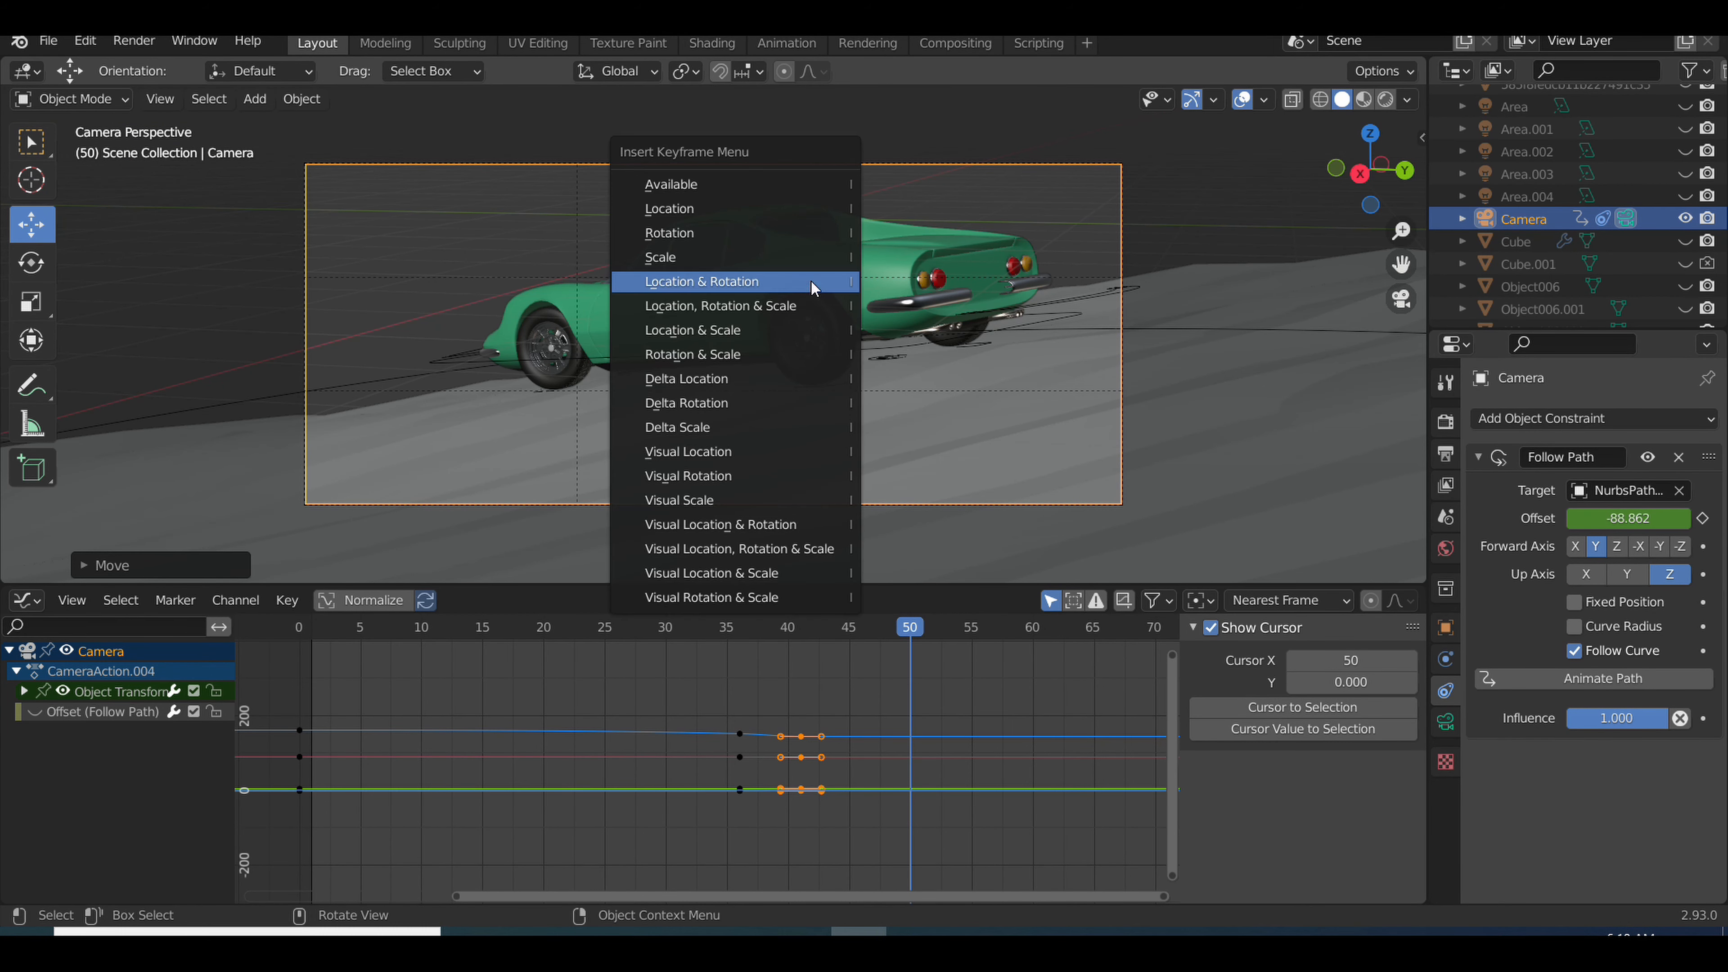
click(815, 282)
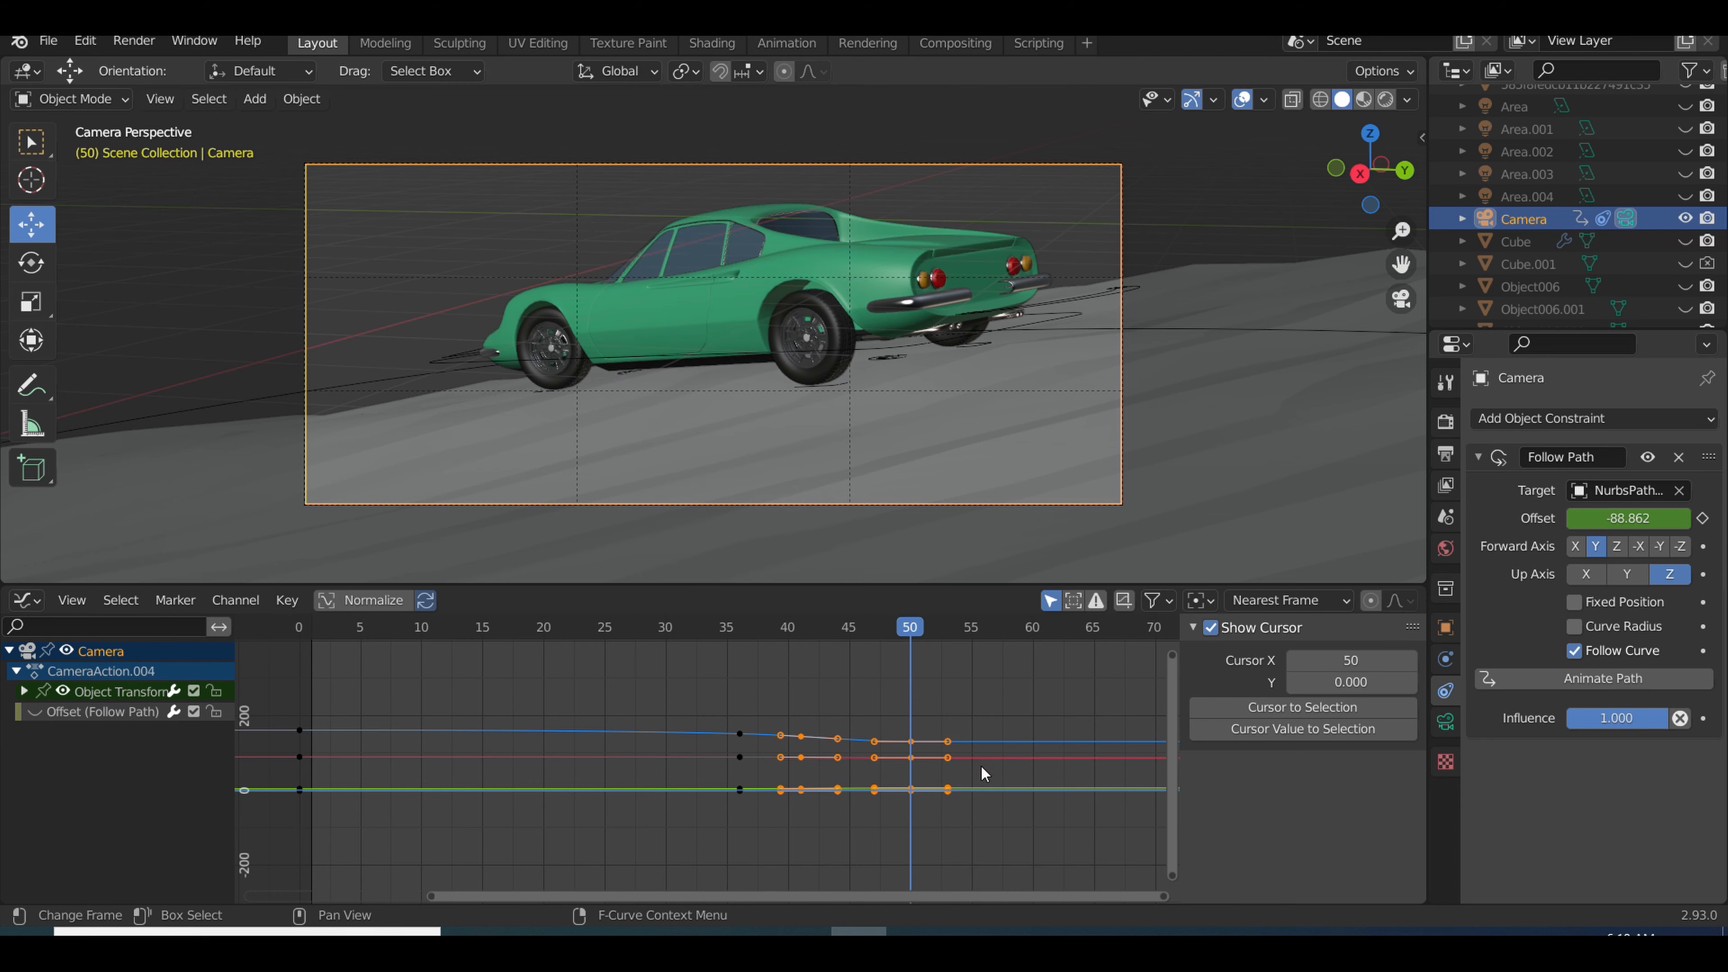
Step: Play the animation past the frame 50 keyframe and set the current frame to 59
key(space)
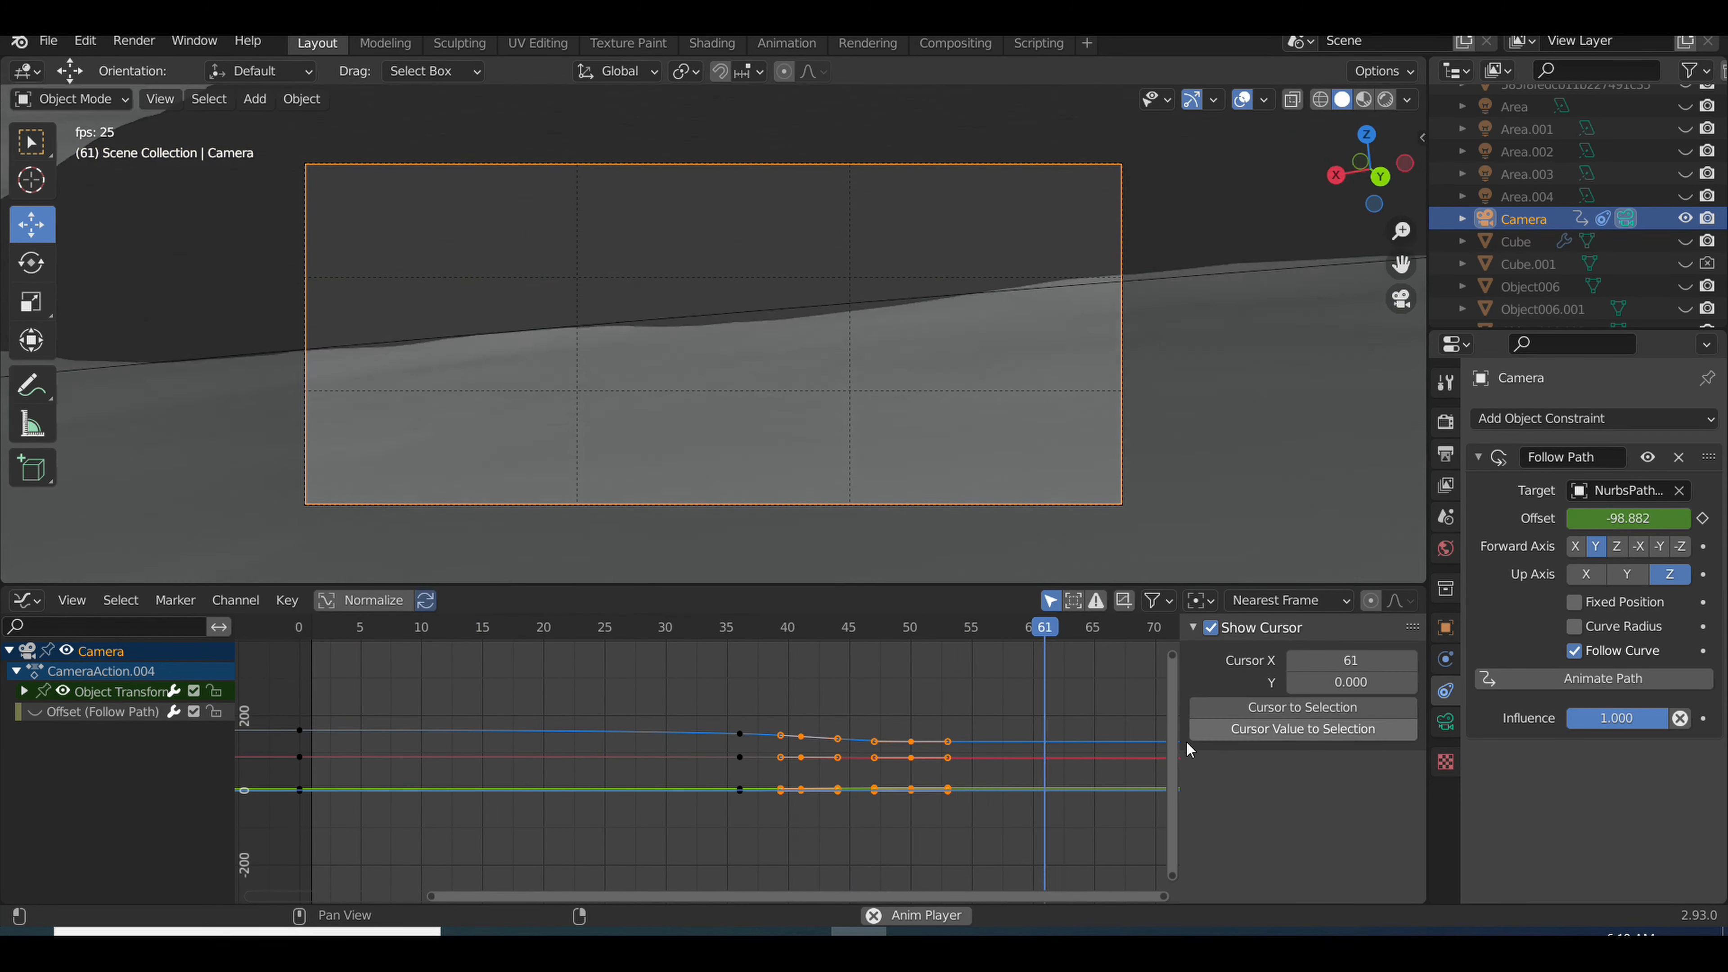
key(space)
click(1015, 638)
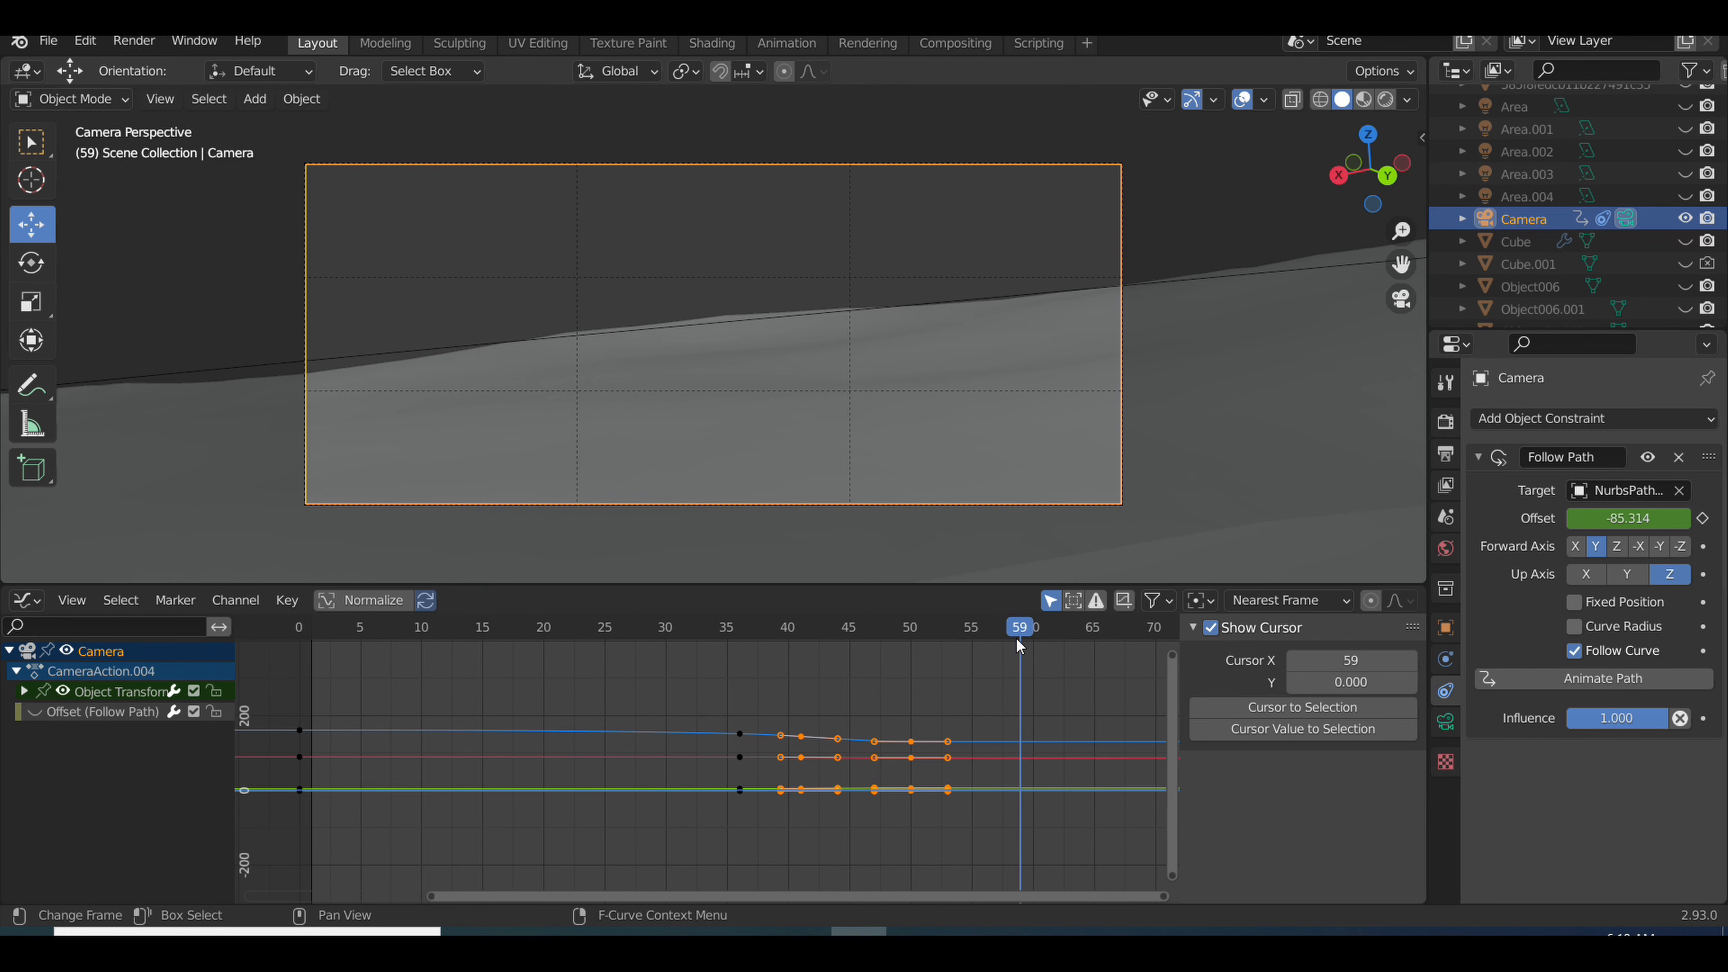
key(r)
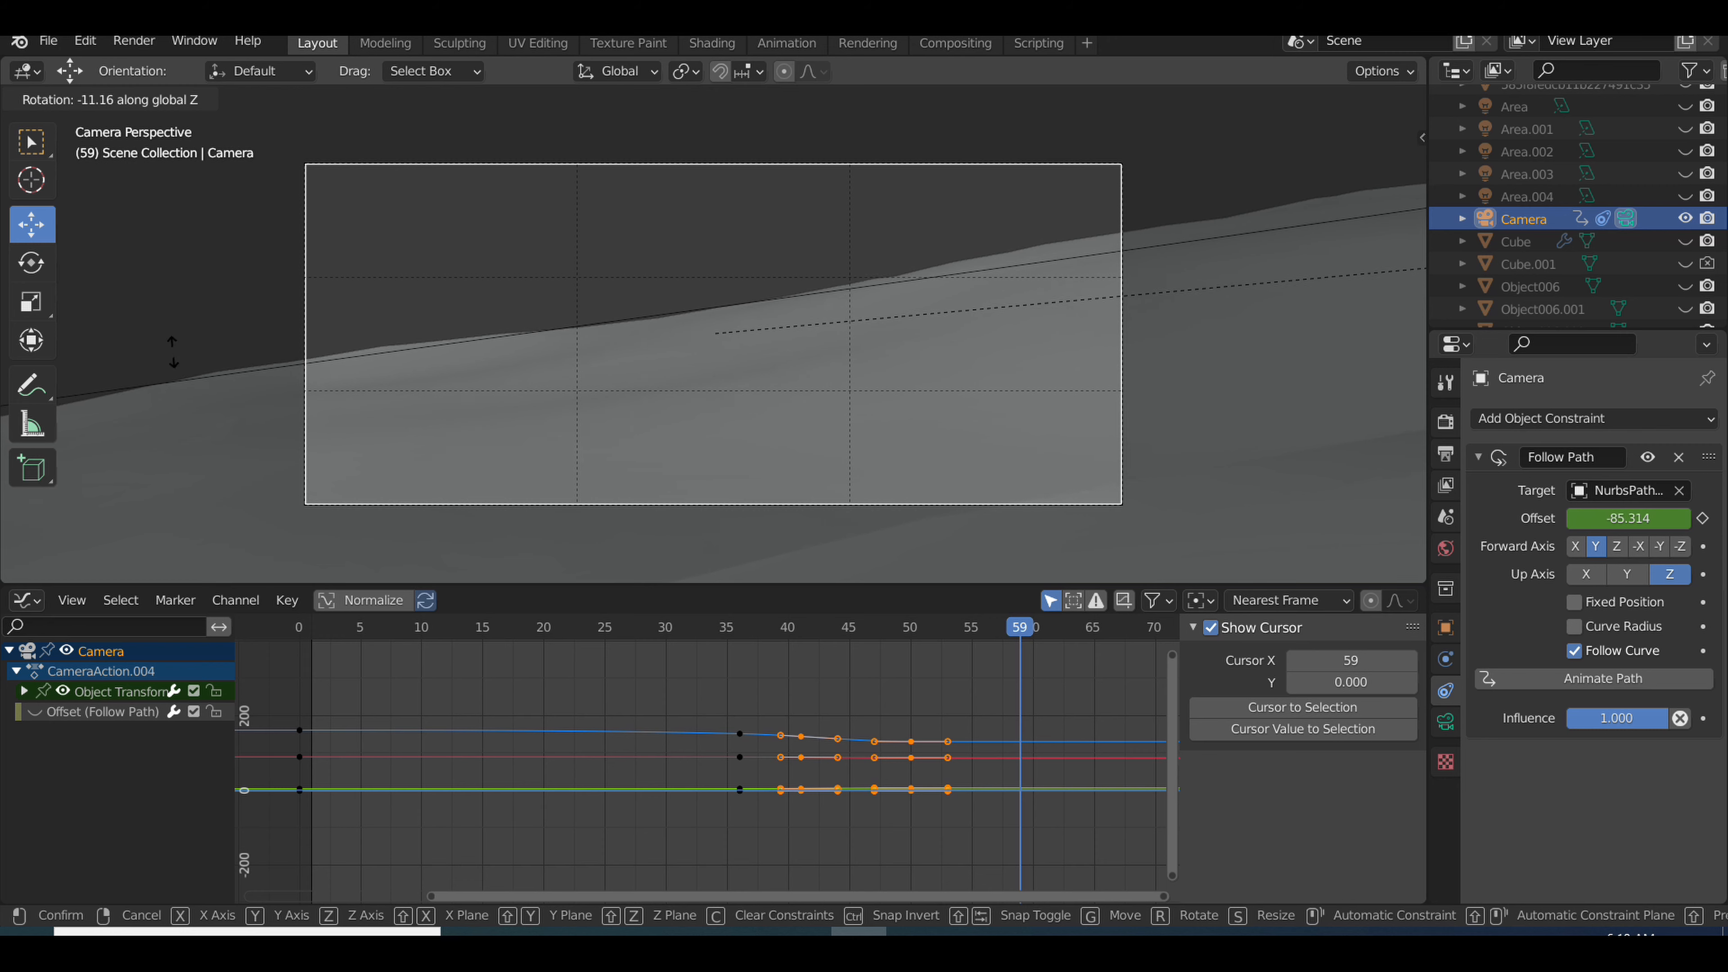
right_click(1401, 358)
key(r)
key(z)
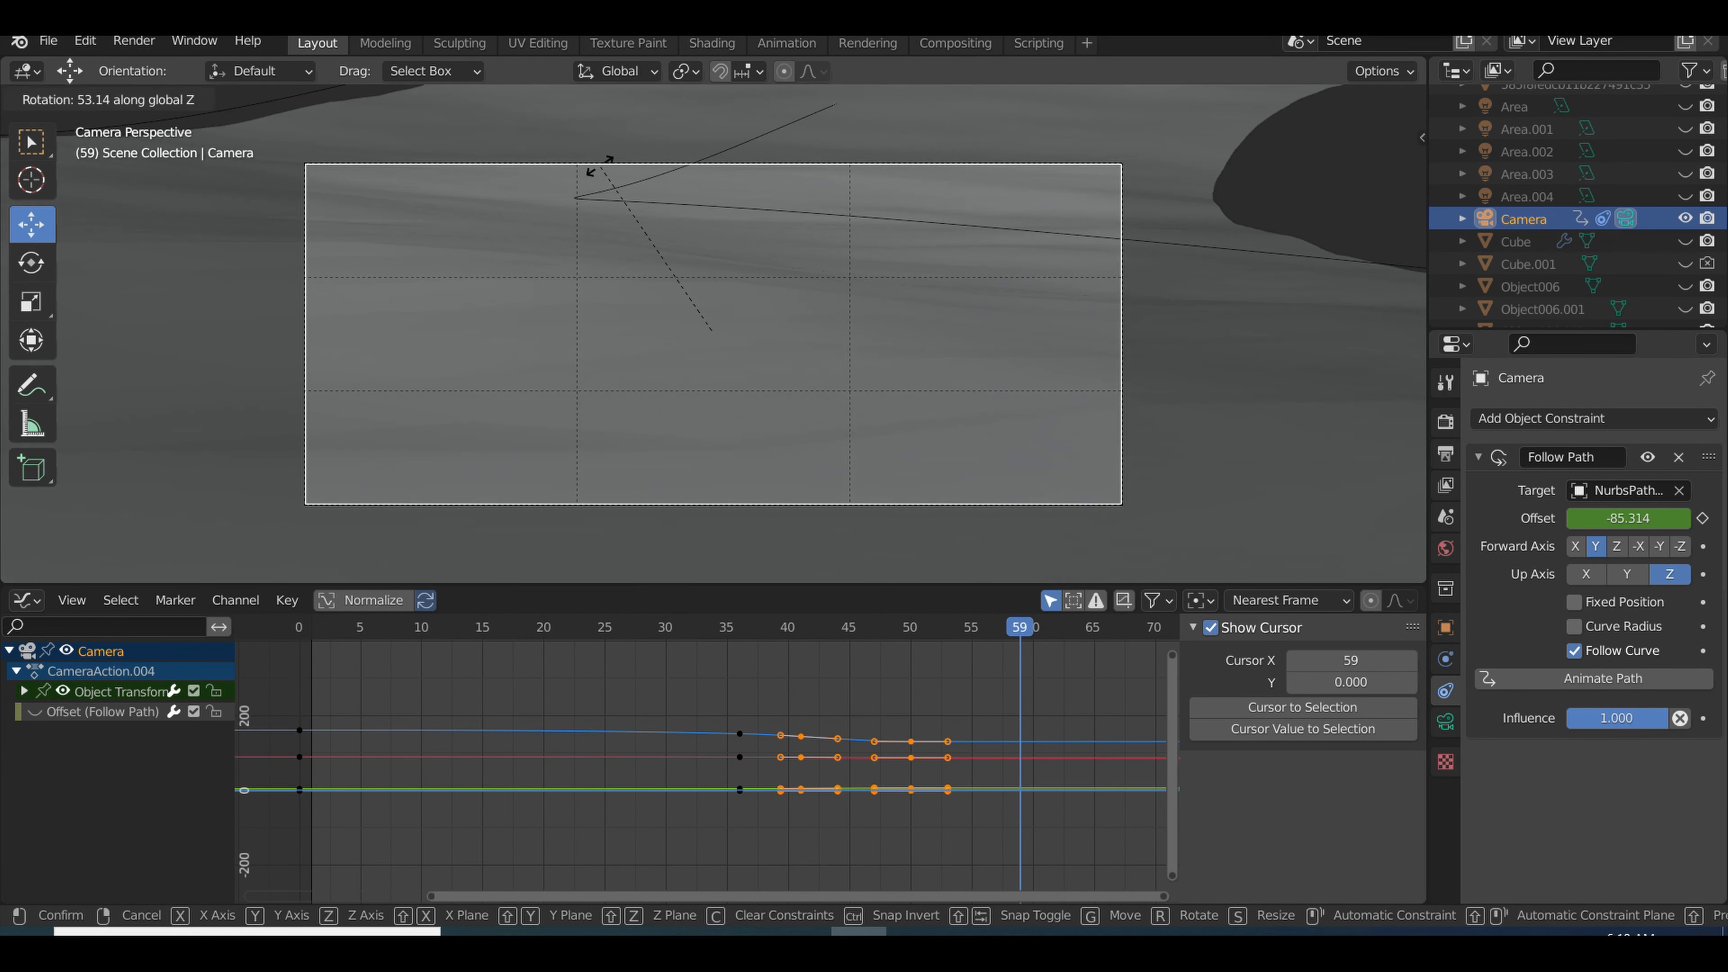
click(470, 243)
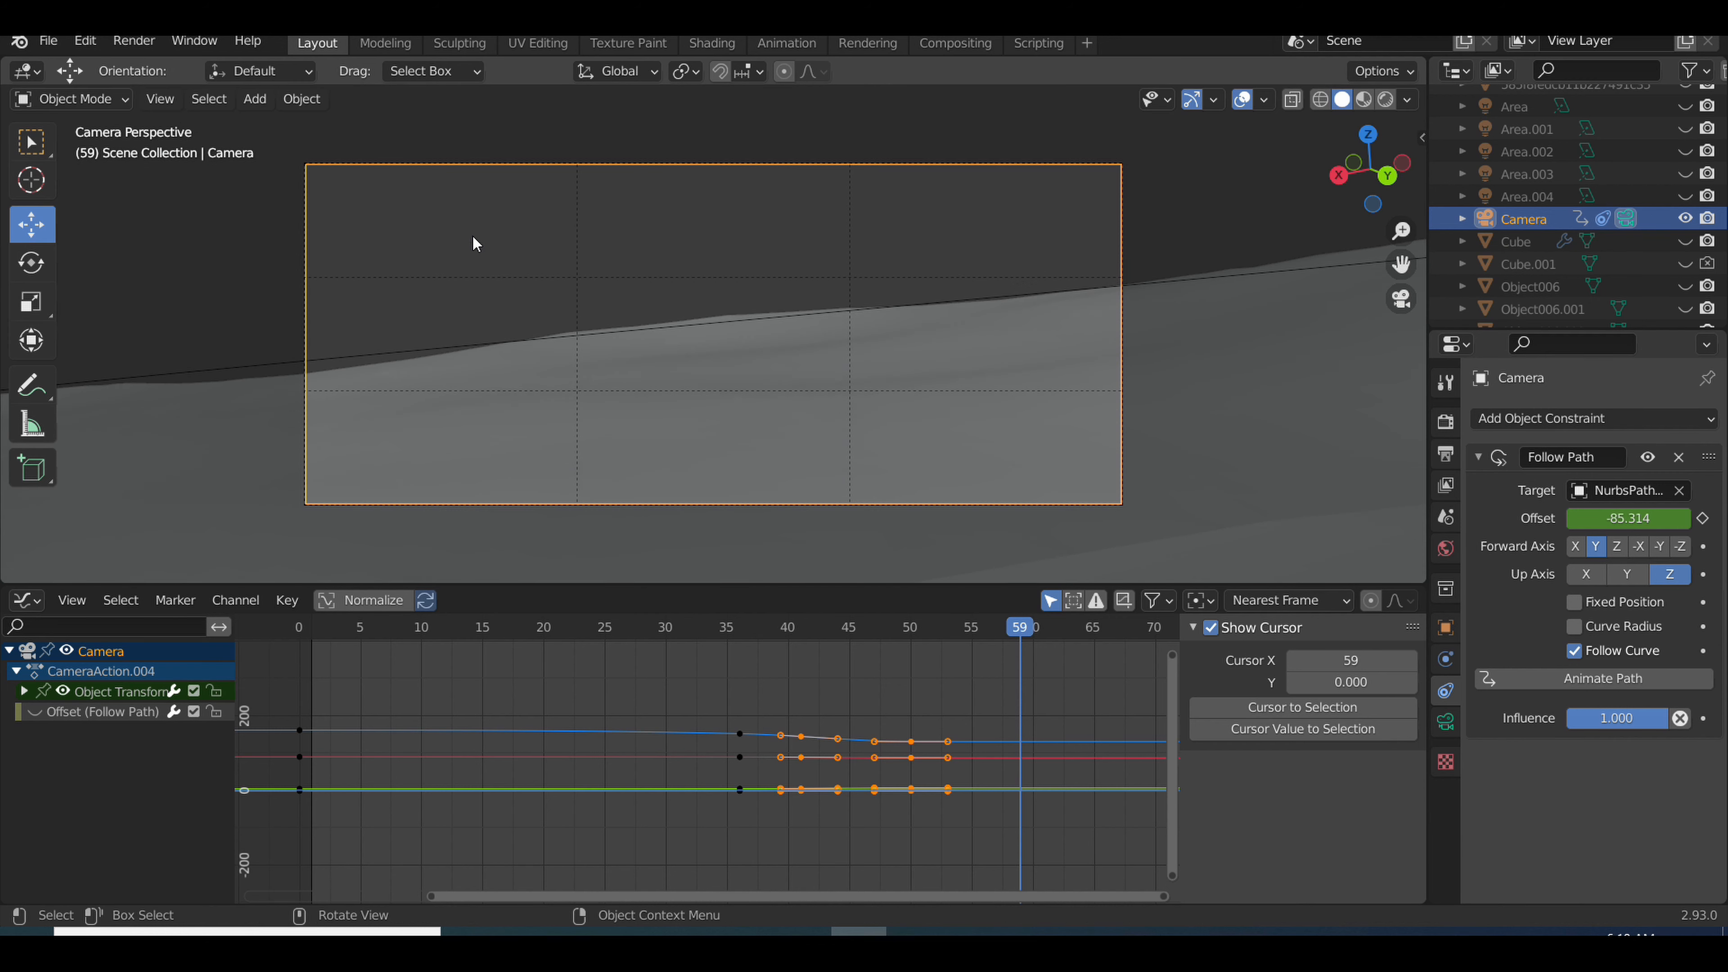
Step: In the perspective view, rotate the camera about -36° around the global Z axis toward the car, and return to the camera view
key(KP_0)
middle_drag(558, 287, 994, 492)
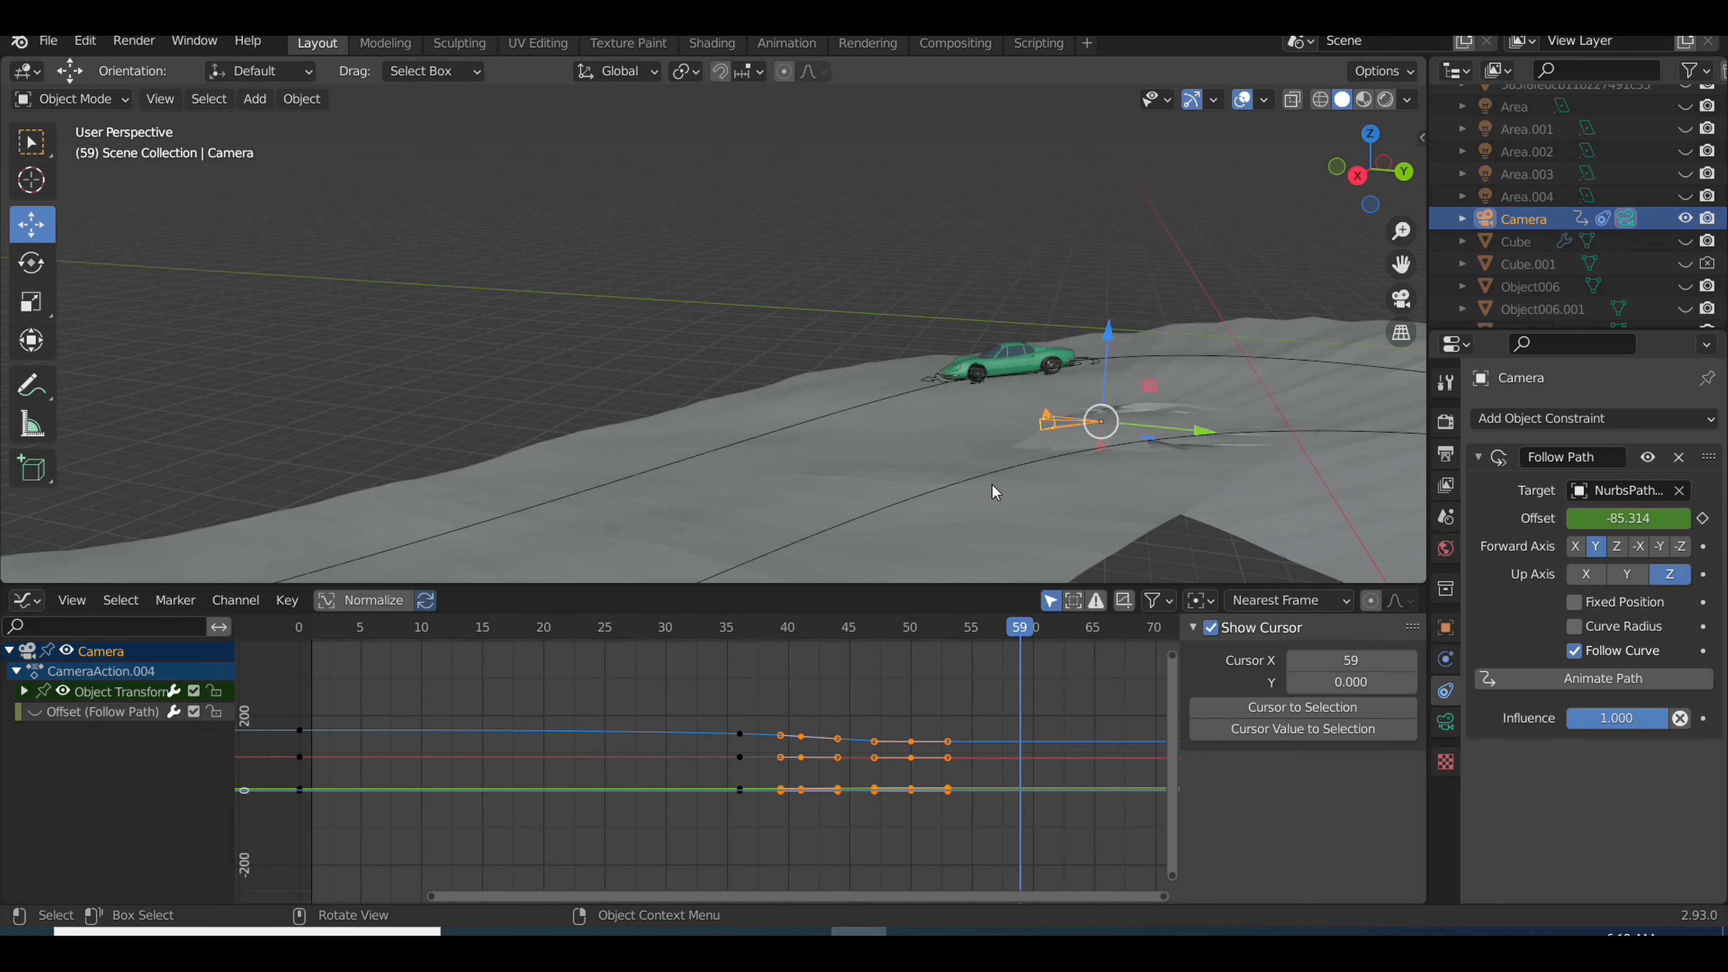
key(r)
key(z)
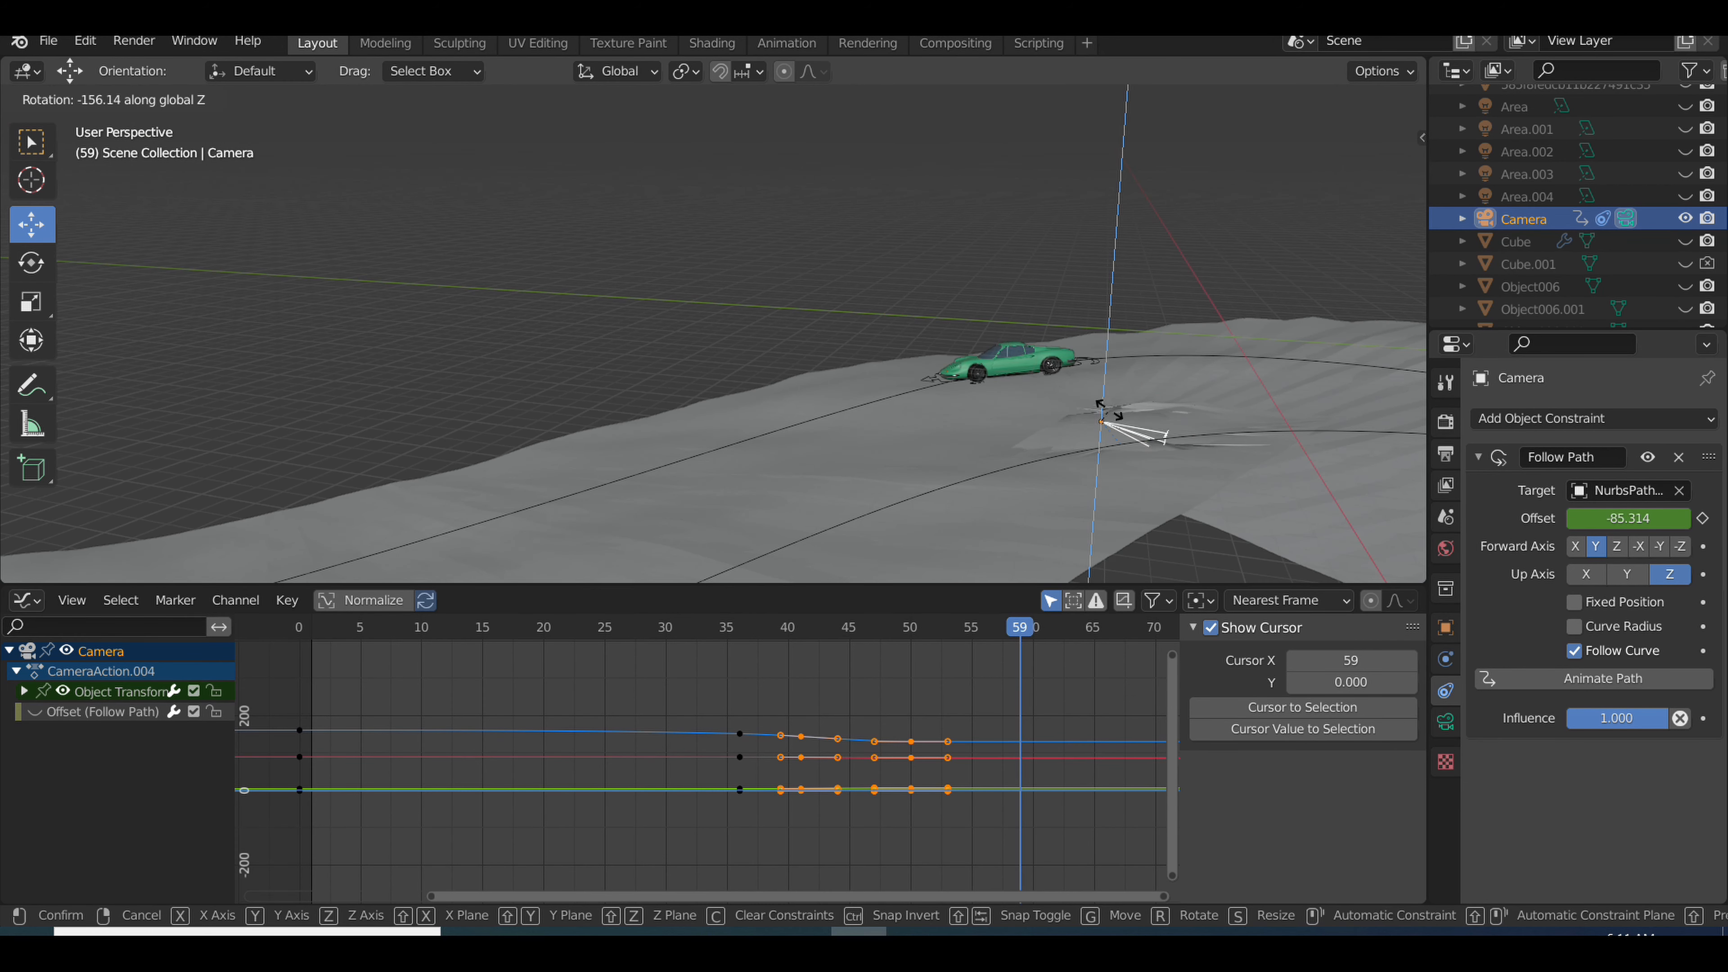
click(1044, 415)
key(KP_0)
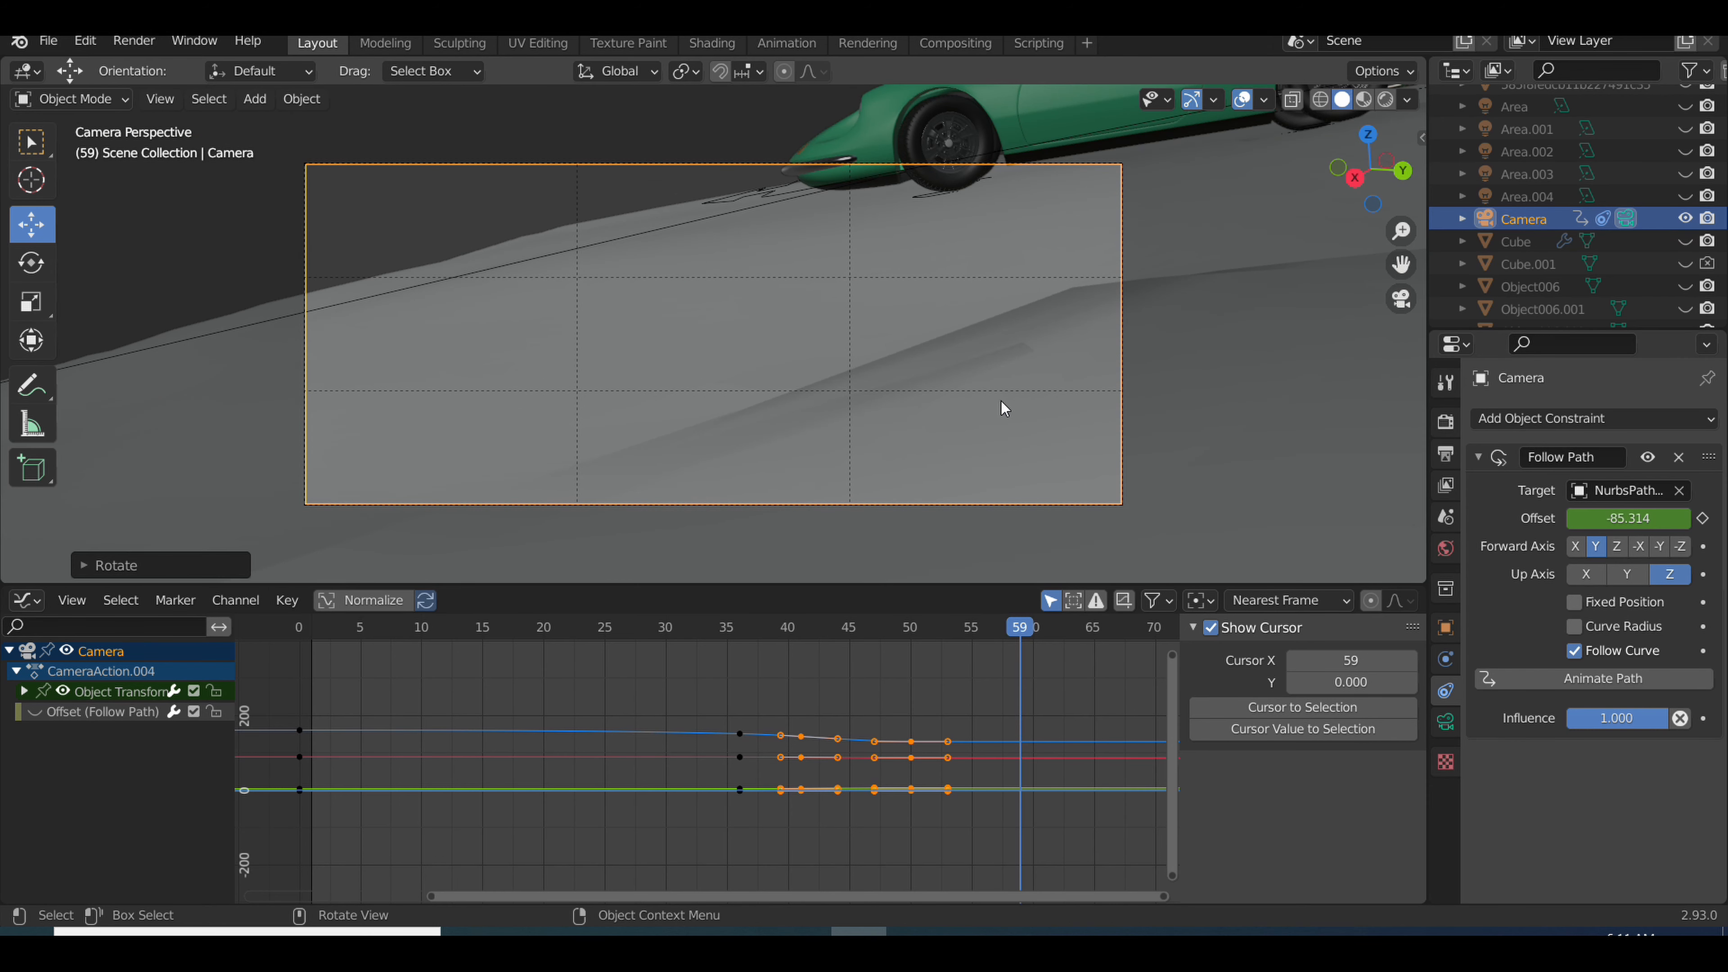
Step: Tilt the camera upward about its local X axis at frame 59 to bring the car's height within the frame
key(g)
key(Escape)
key(r)
key(x)
key(x)
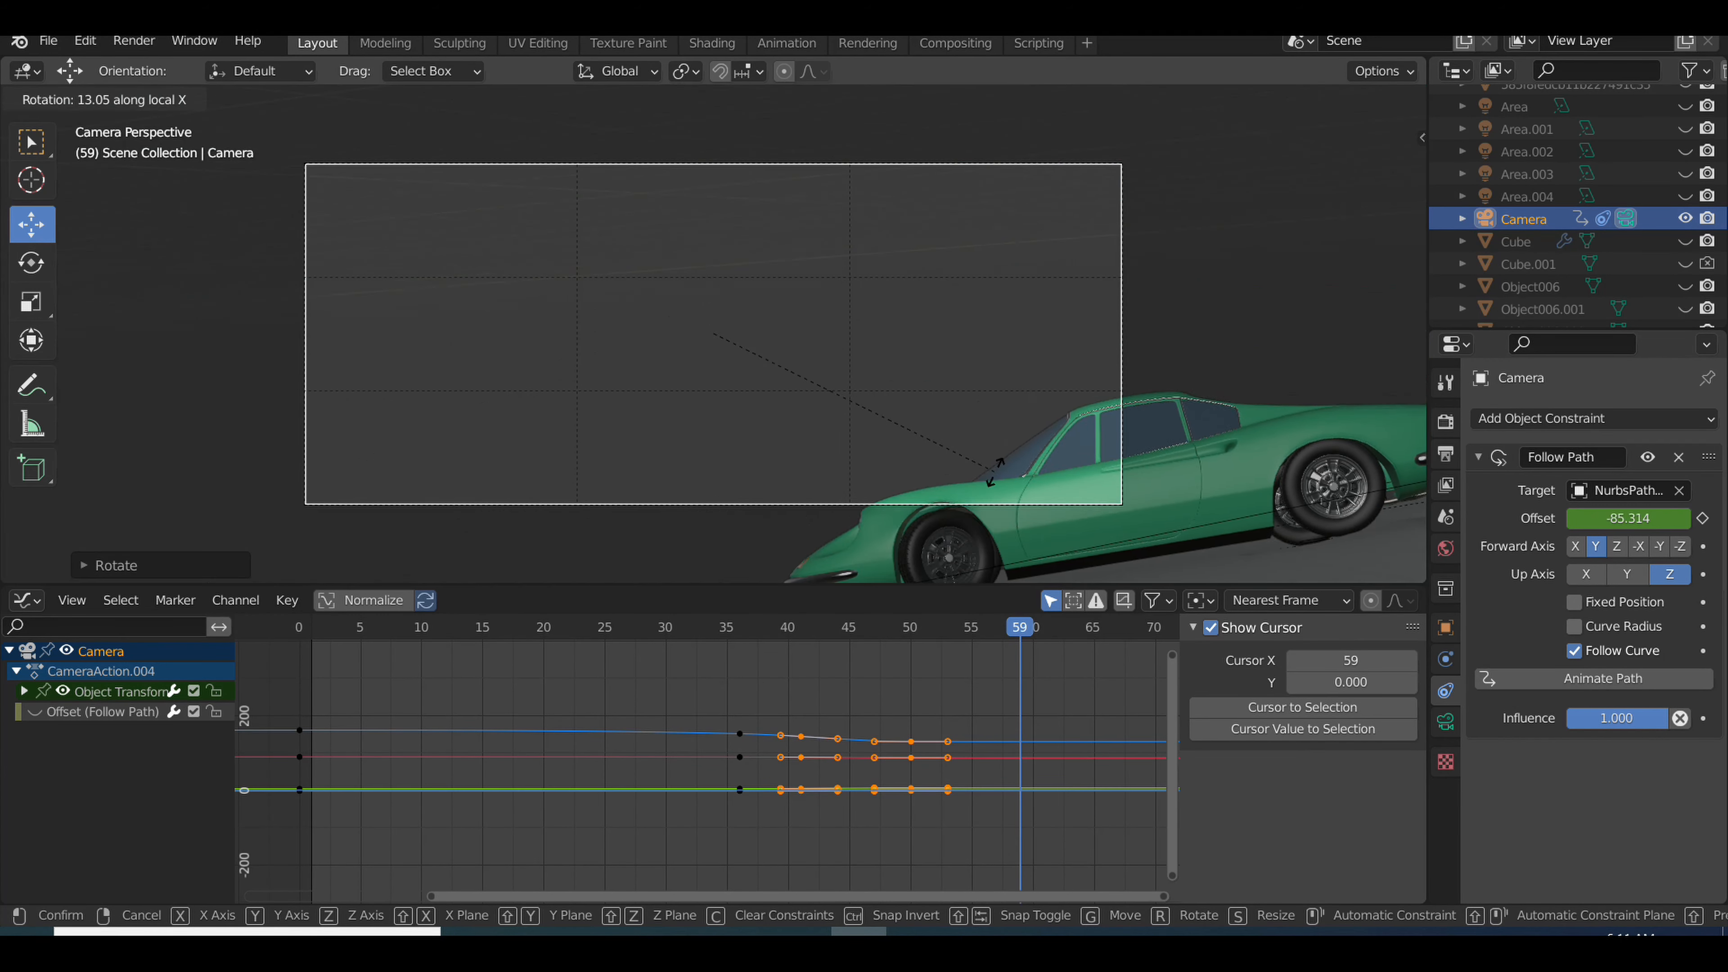
click(989, 439)
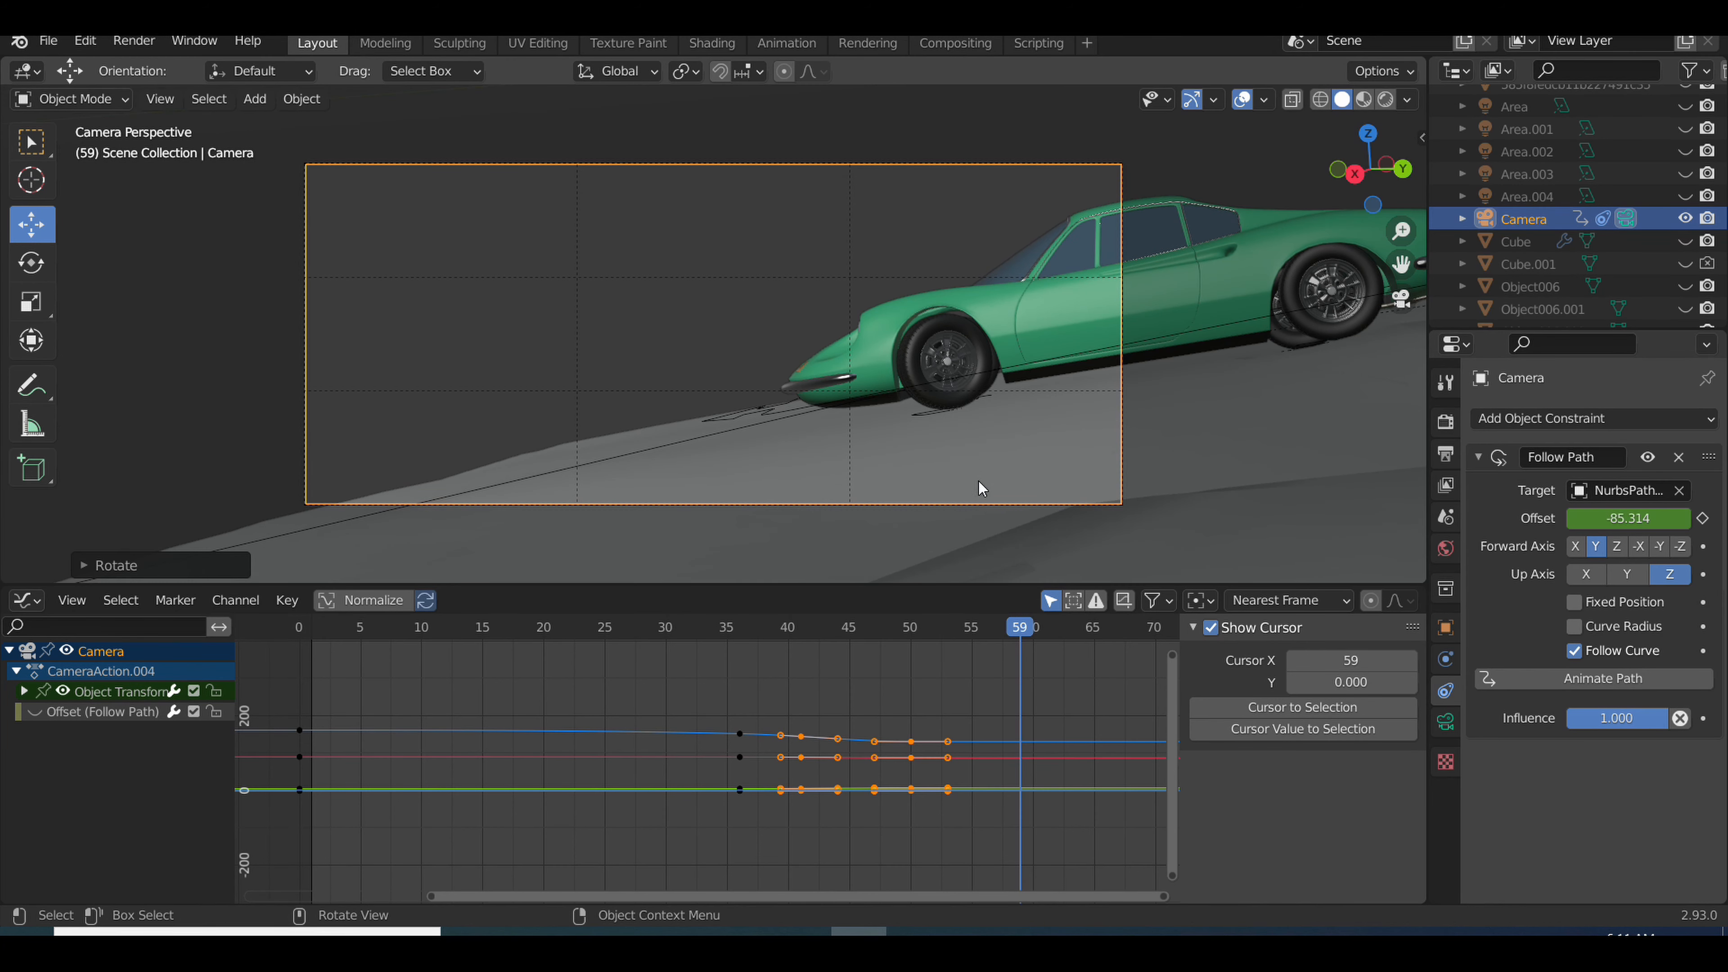
Step: Try a Location & Rotation keyframe for the camera at frame 59, play the animation from frame 45, and undo the keyframe
key(i)
click(1006, 585)
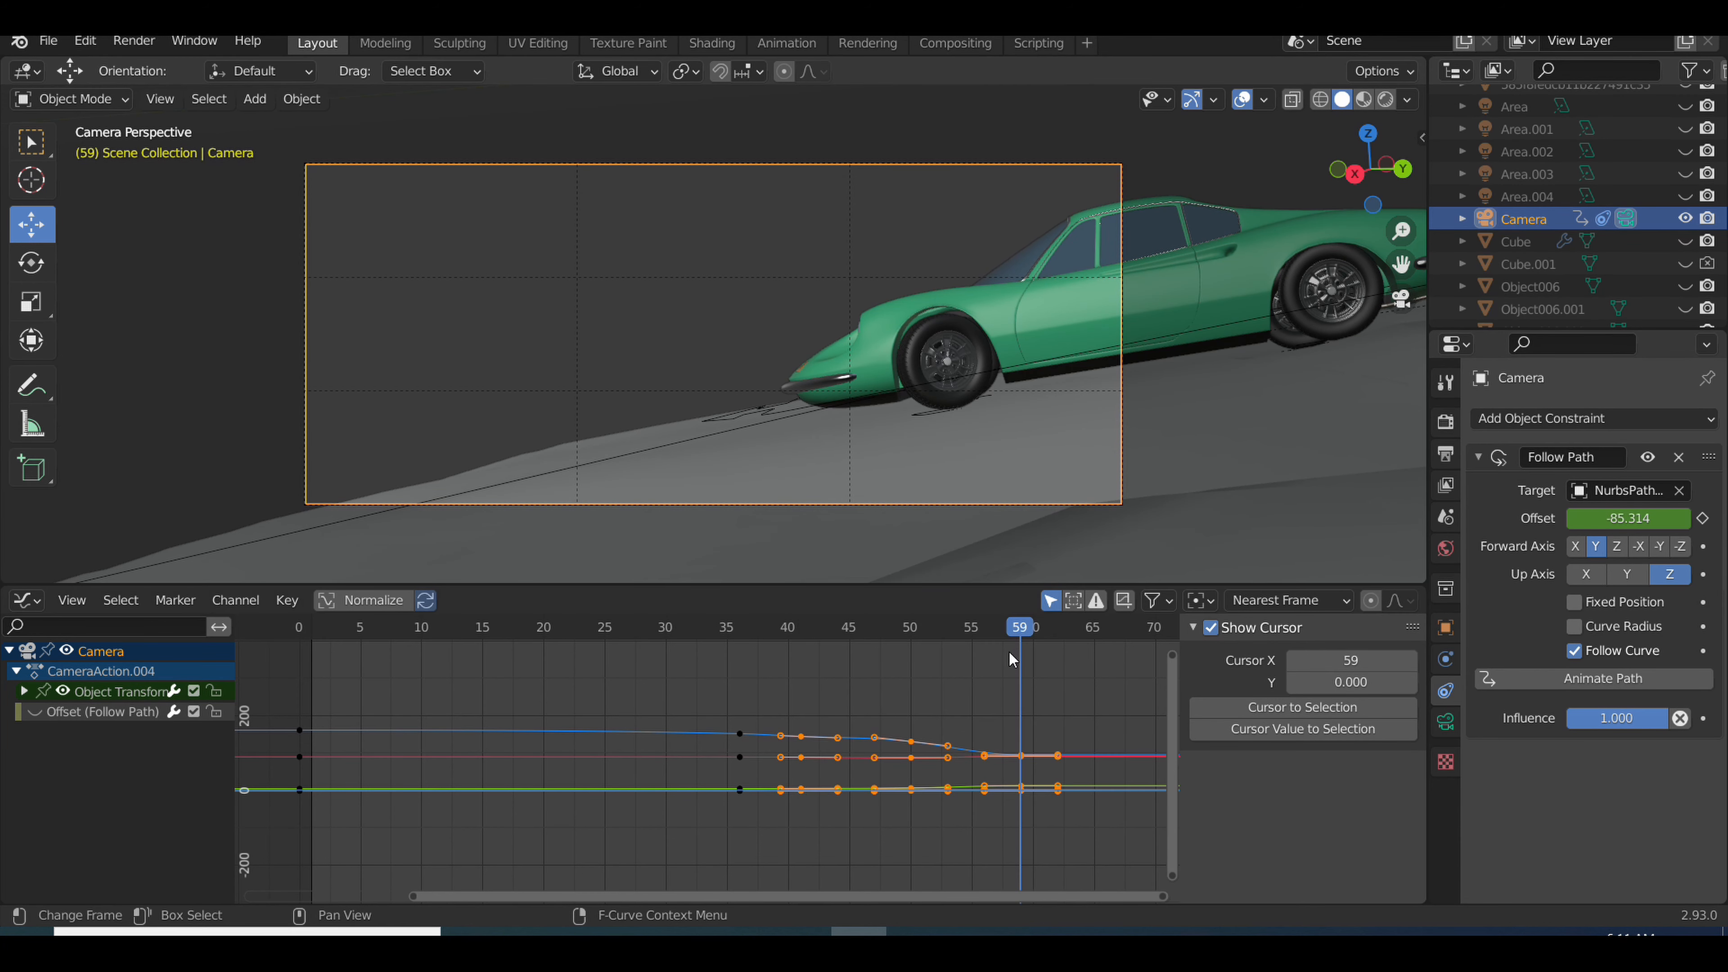
click(877, 627)
key(space)
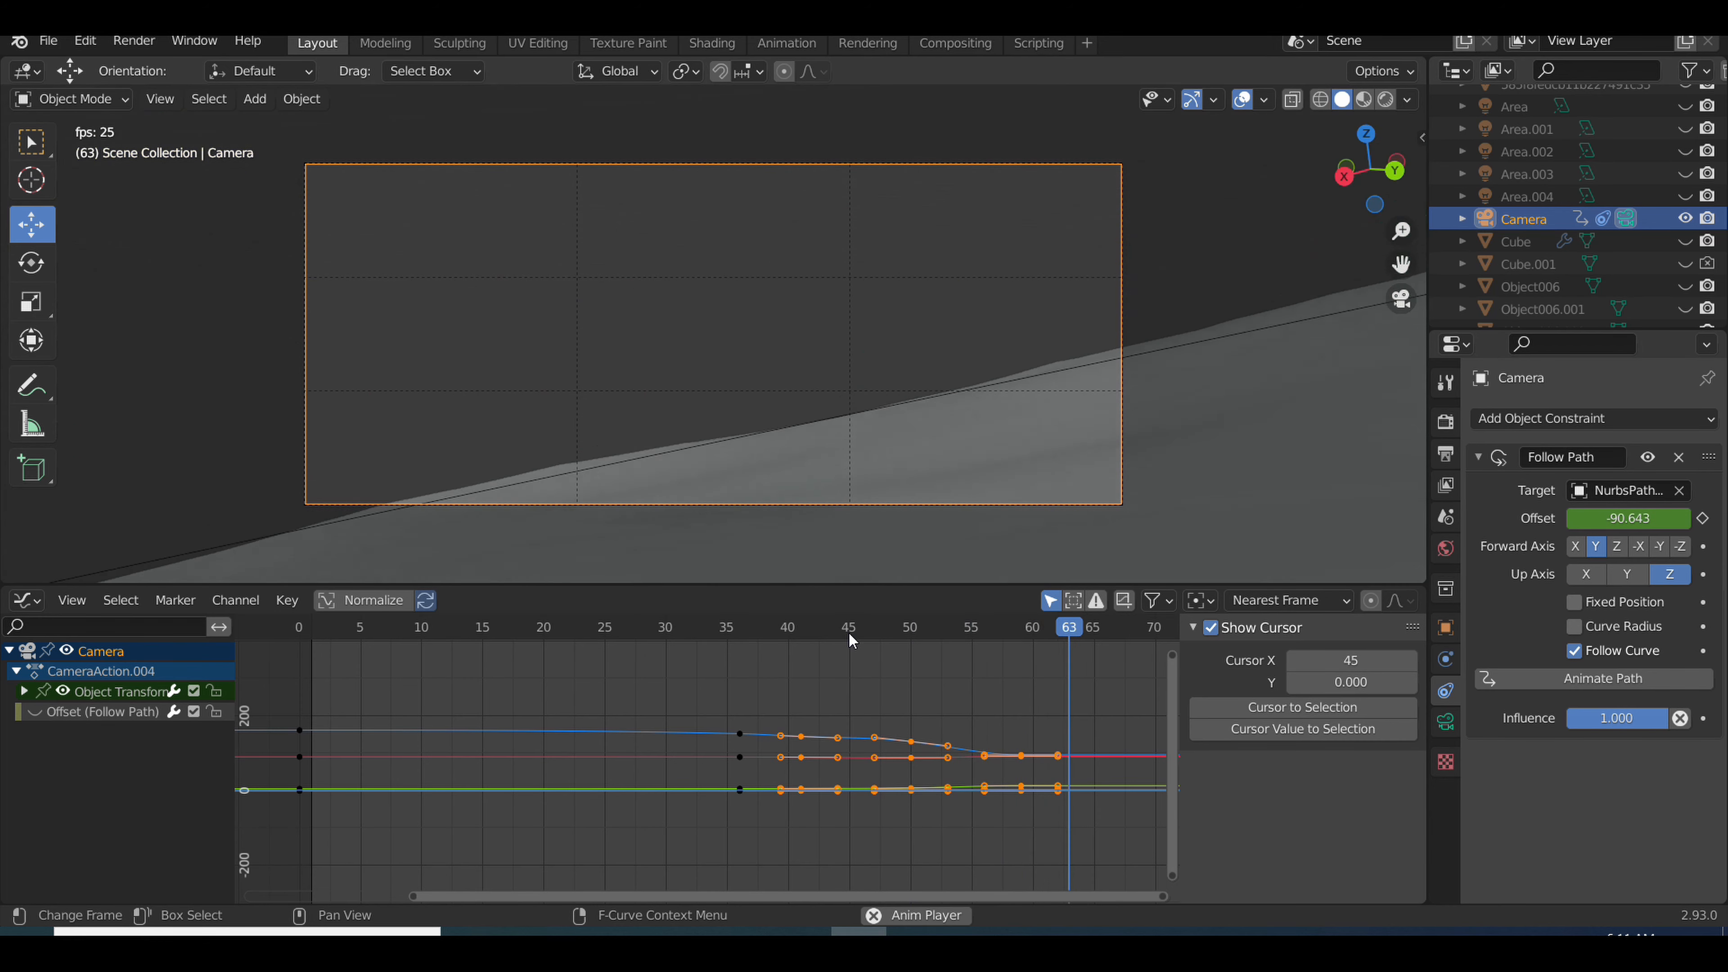
key(space)
key(ctrl+z)
key(ctrl+z)
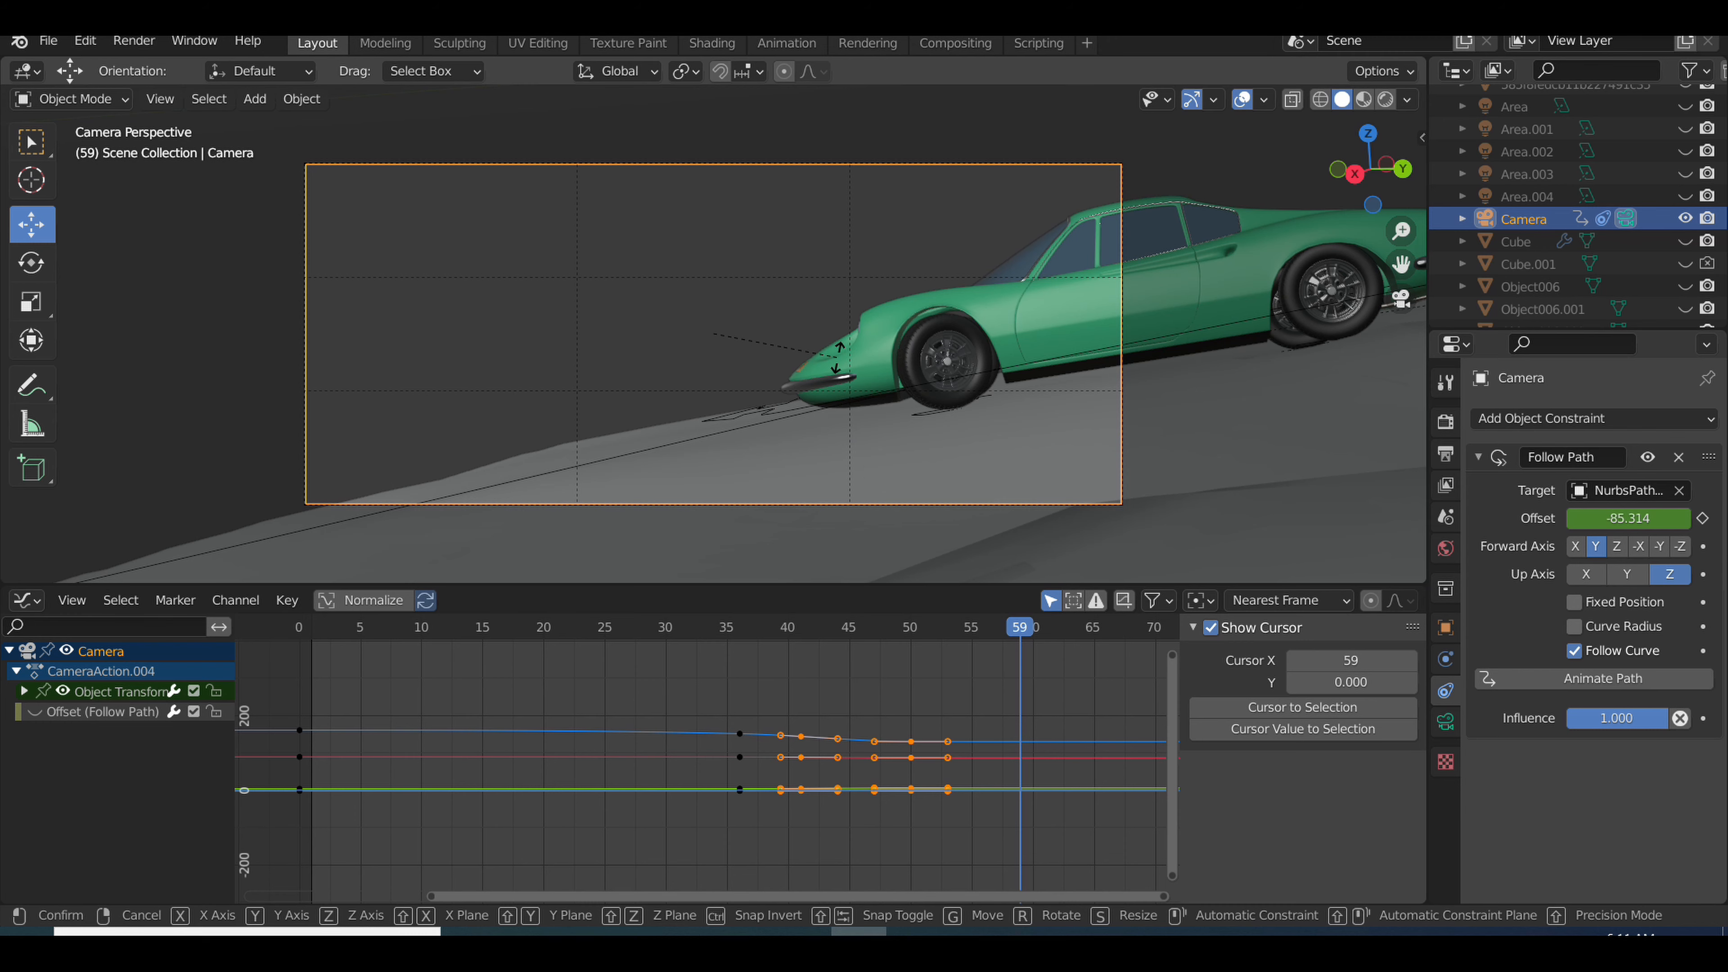
Step: Rotate the camera about -11.8° around the global Z axis and insert a Location & Rotation keyframe at frame 59
key(z)
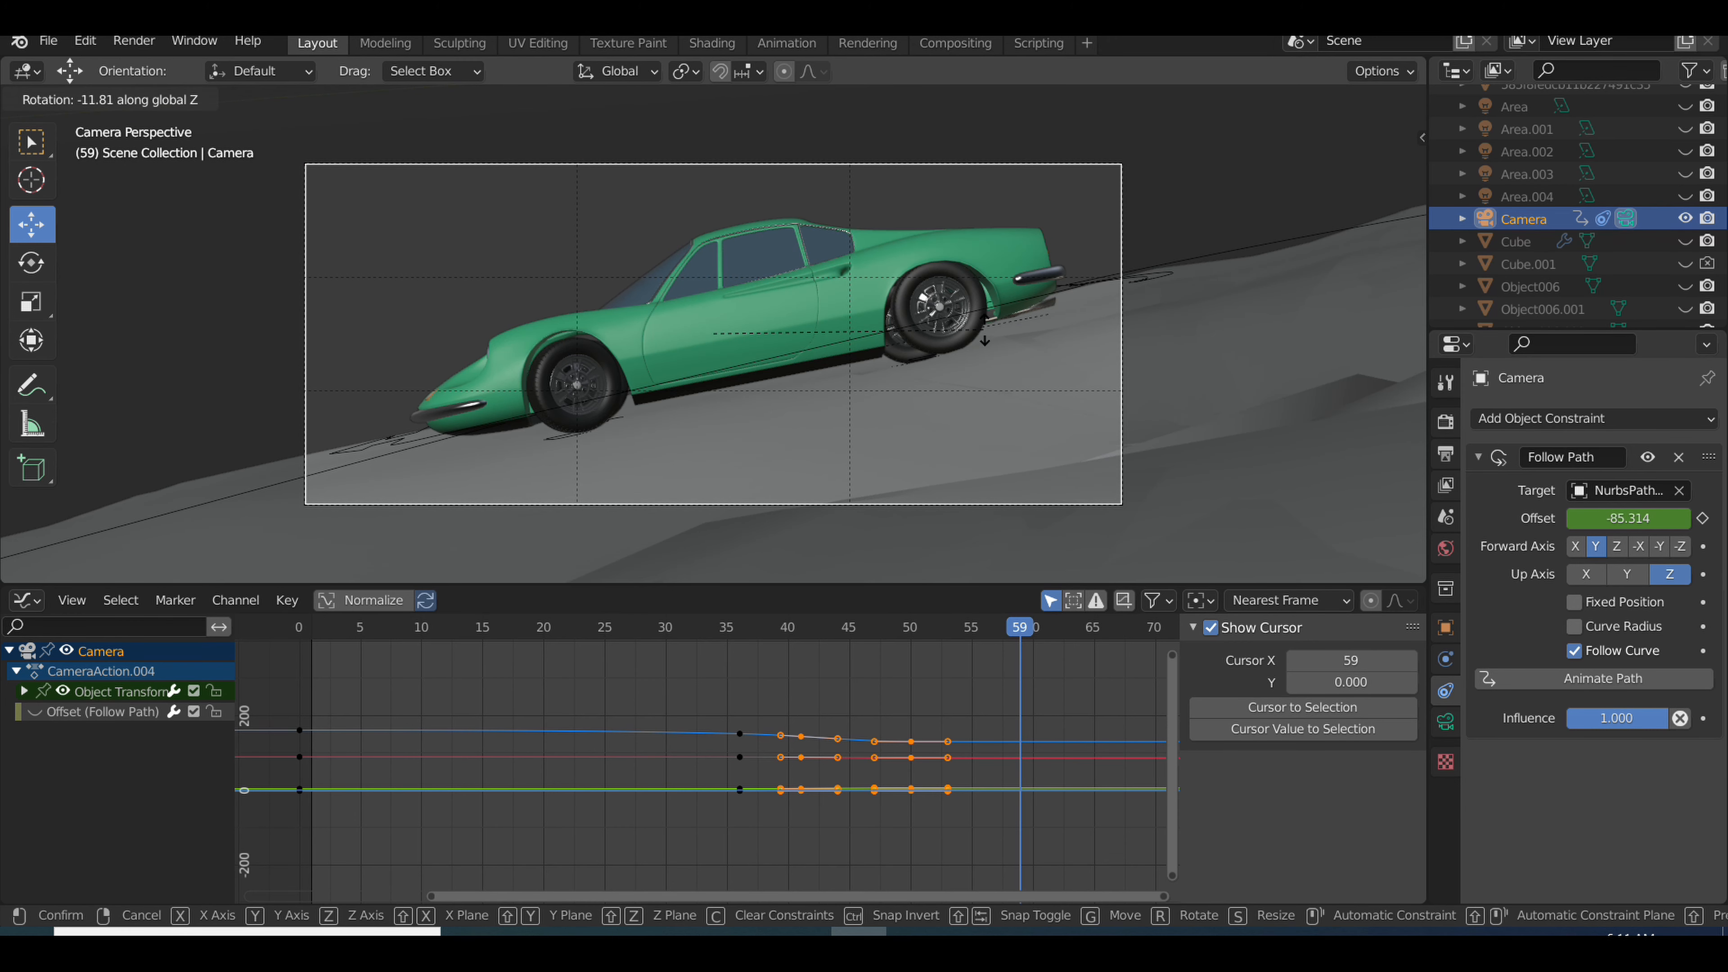
click(985, 338)
key(i)
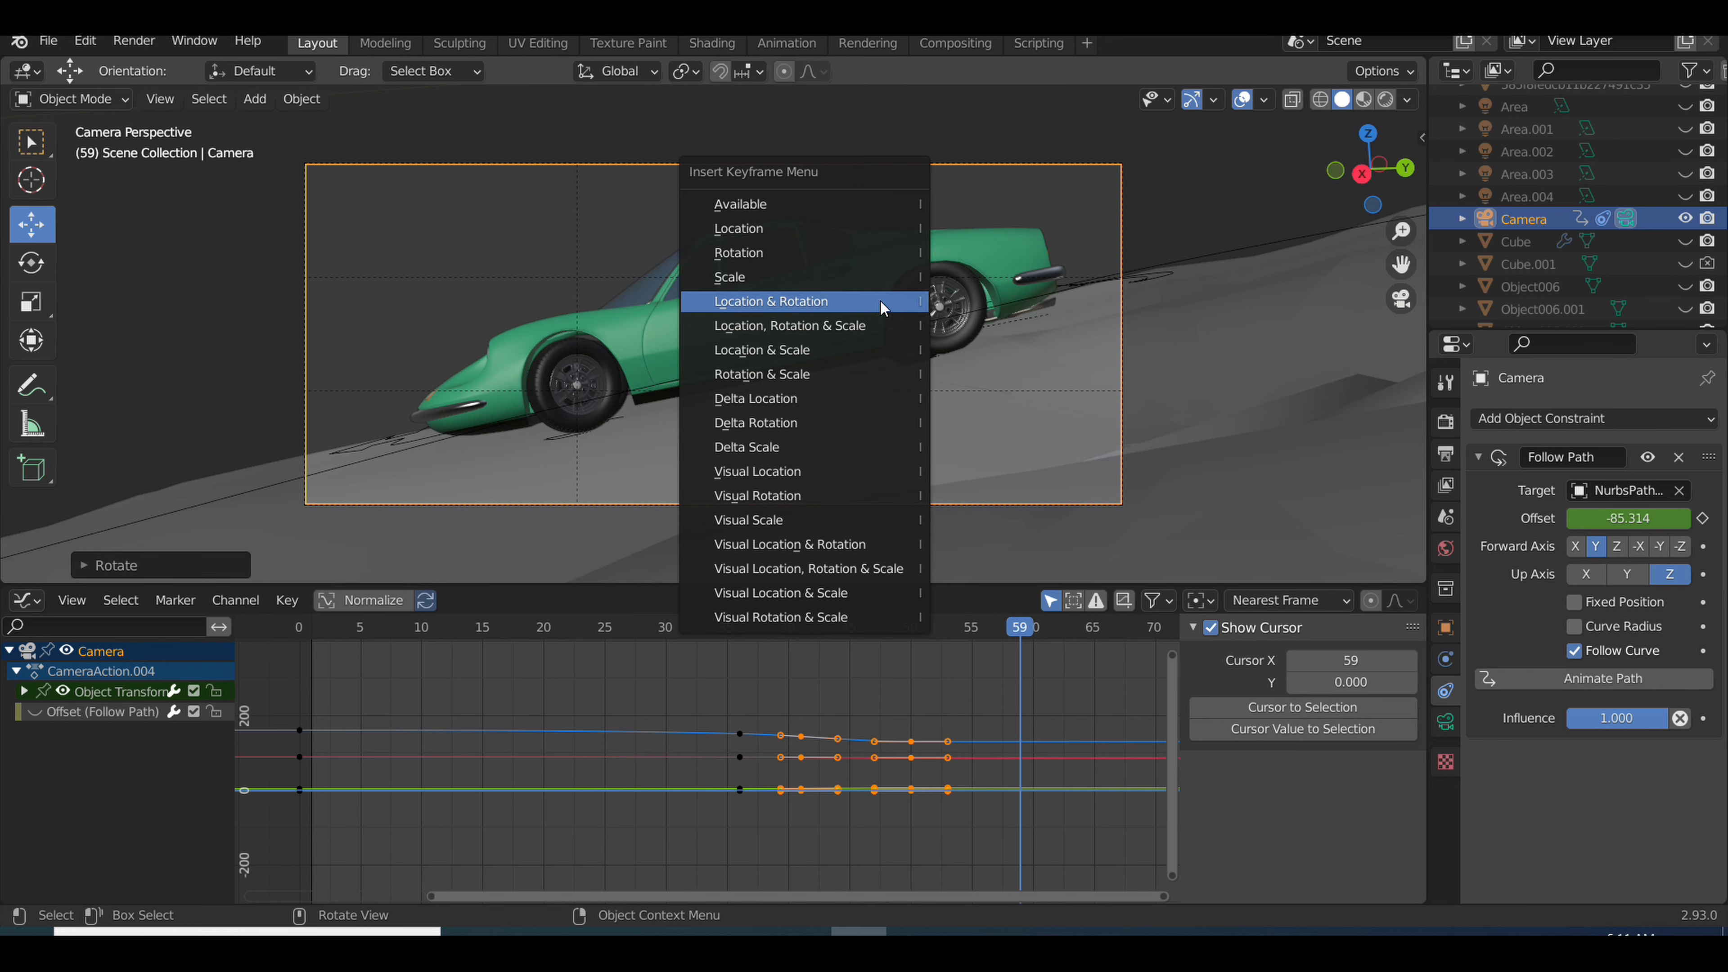
click(883, 308)
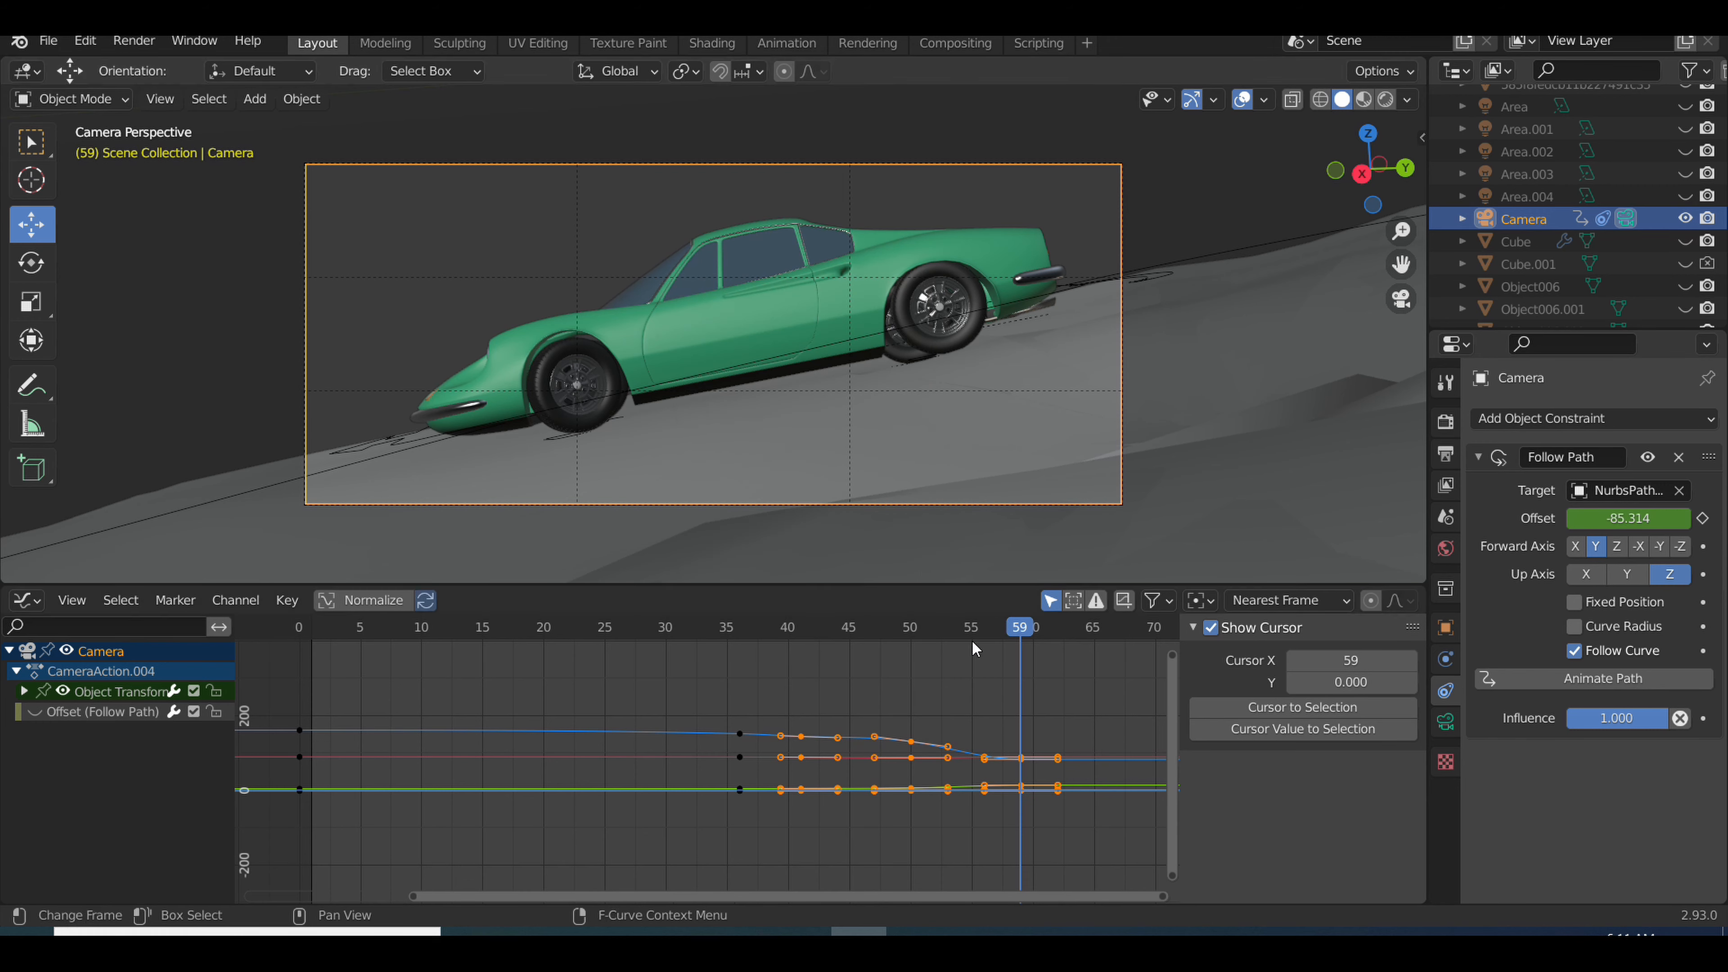
Step: Play the animation from frame 34 through the frame 59 keyframe and stop at frame 65
click(716, 638)
key(space)
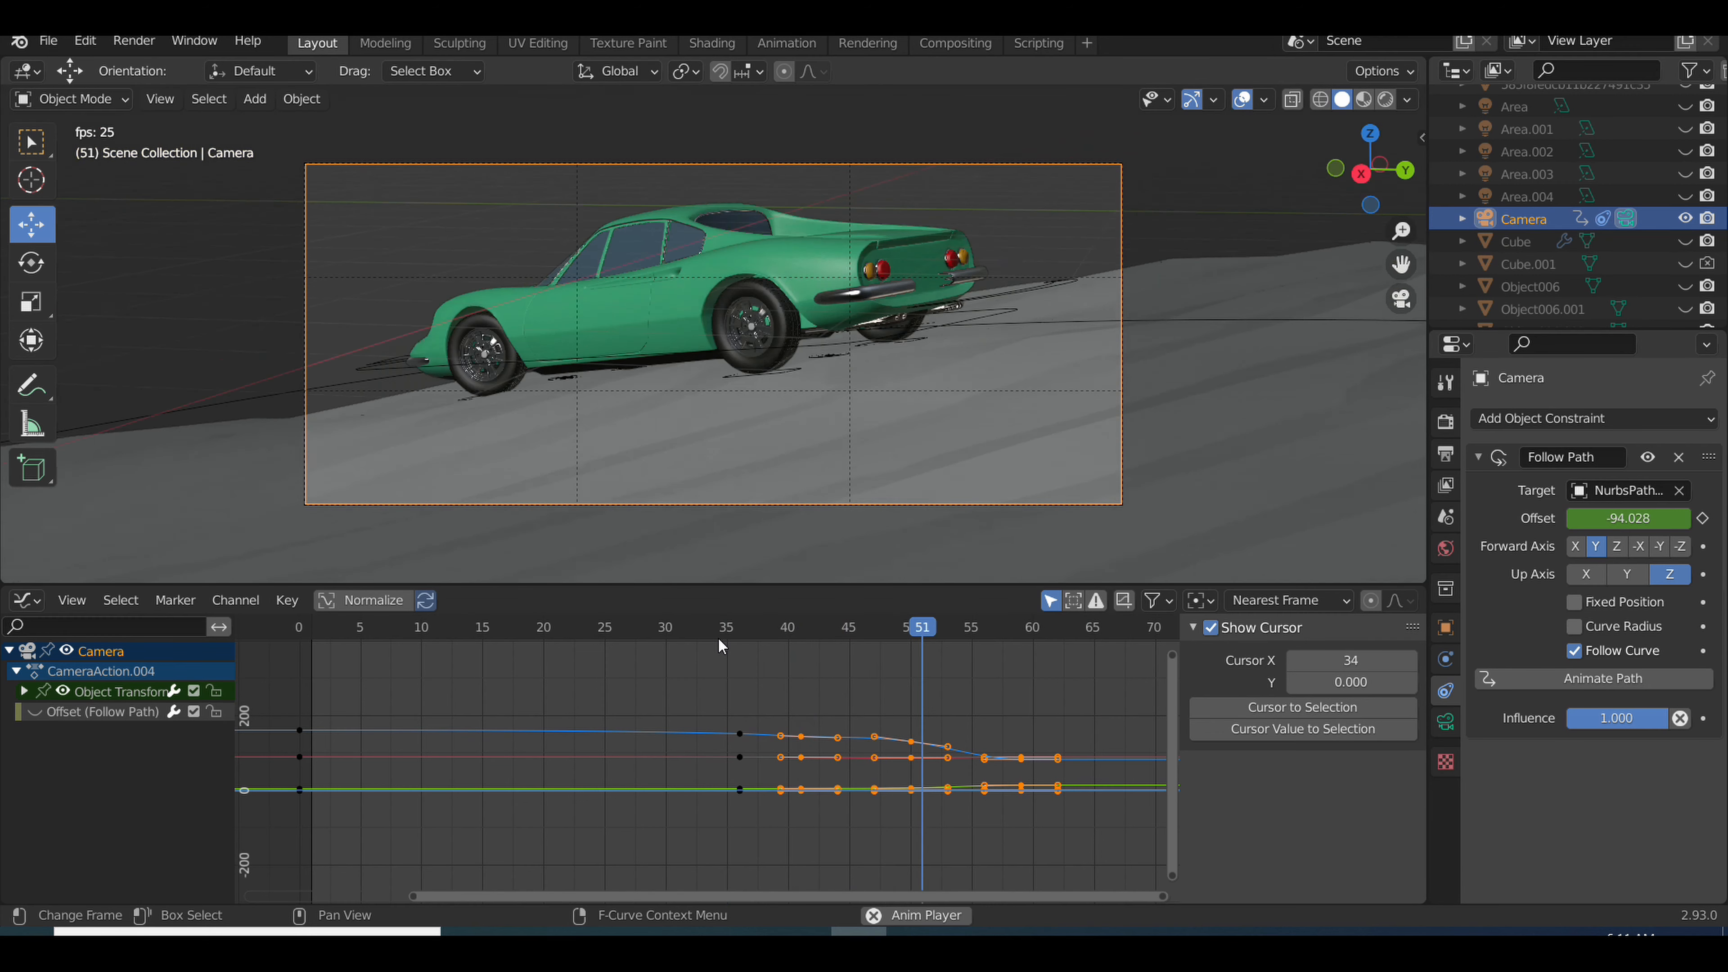
key(space)
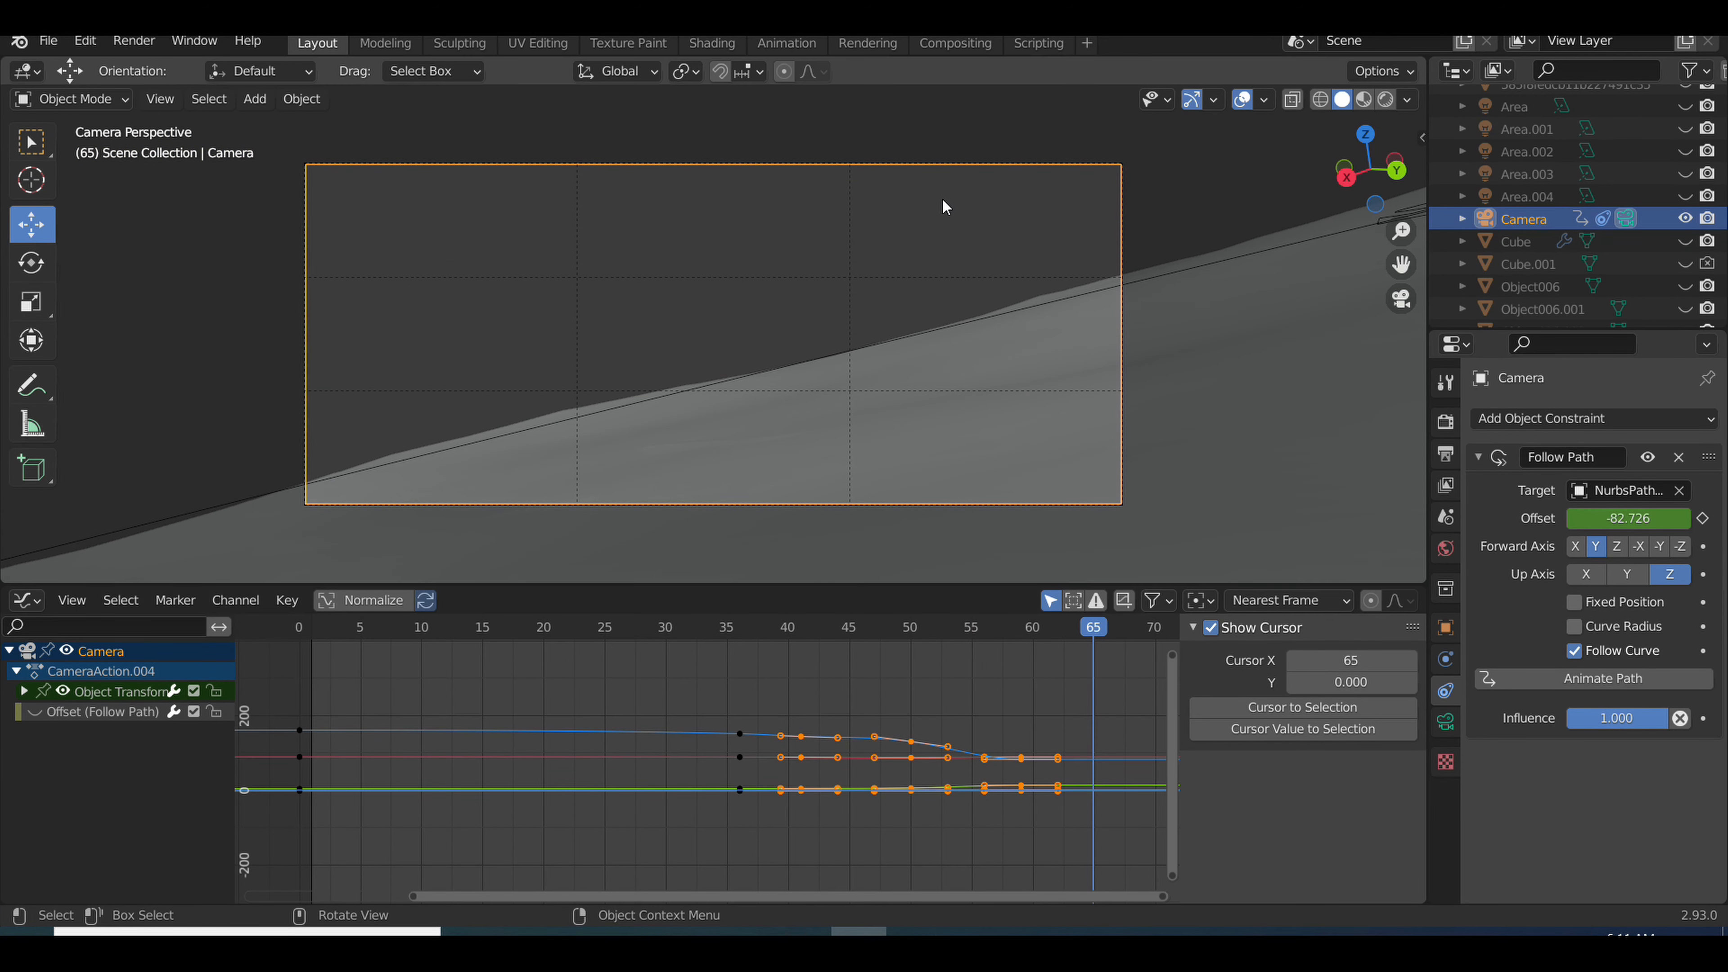
Step: At frame 65, rotate the camera around the global Z axis toward the car and tilt it downward
key(Escape)
key(r)
key(Escape)
key(r)
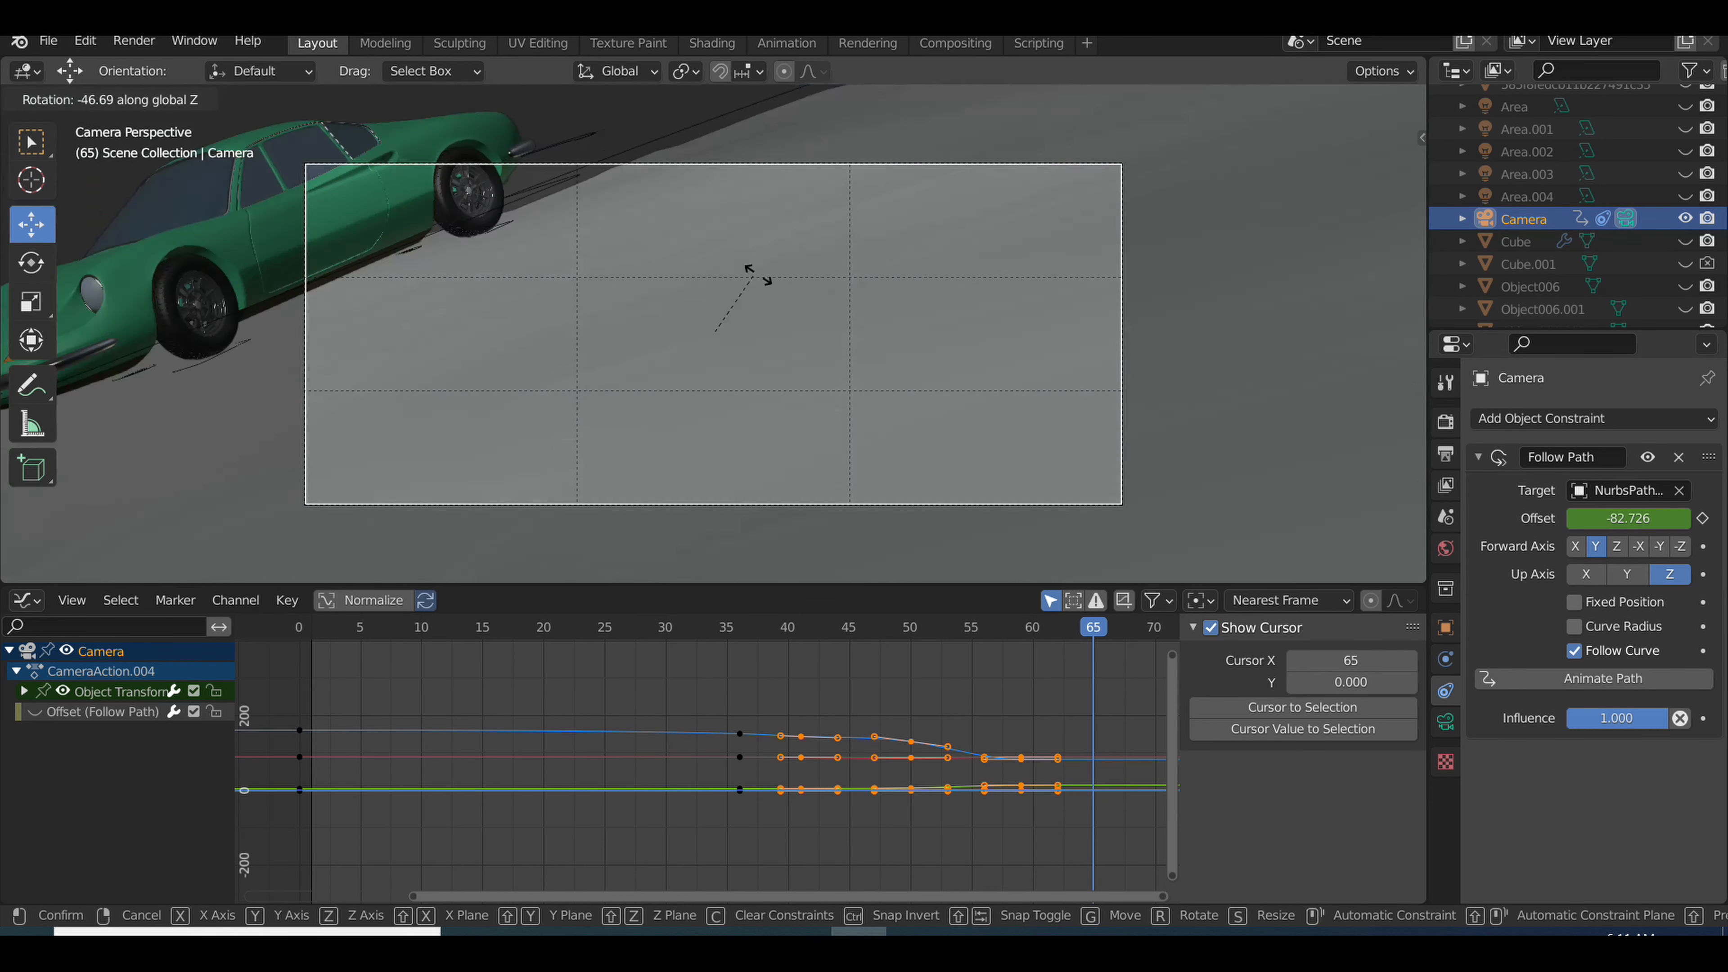
click(815, 276)
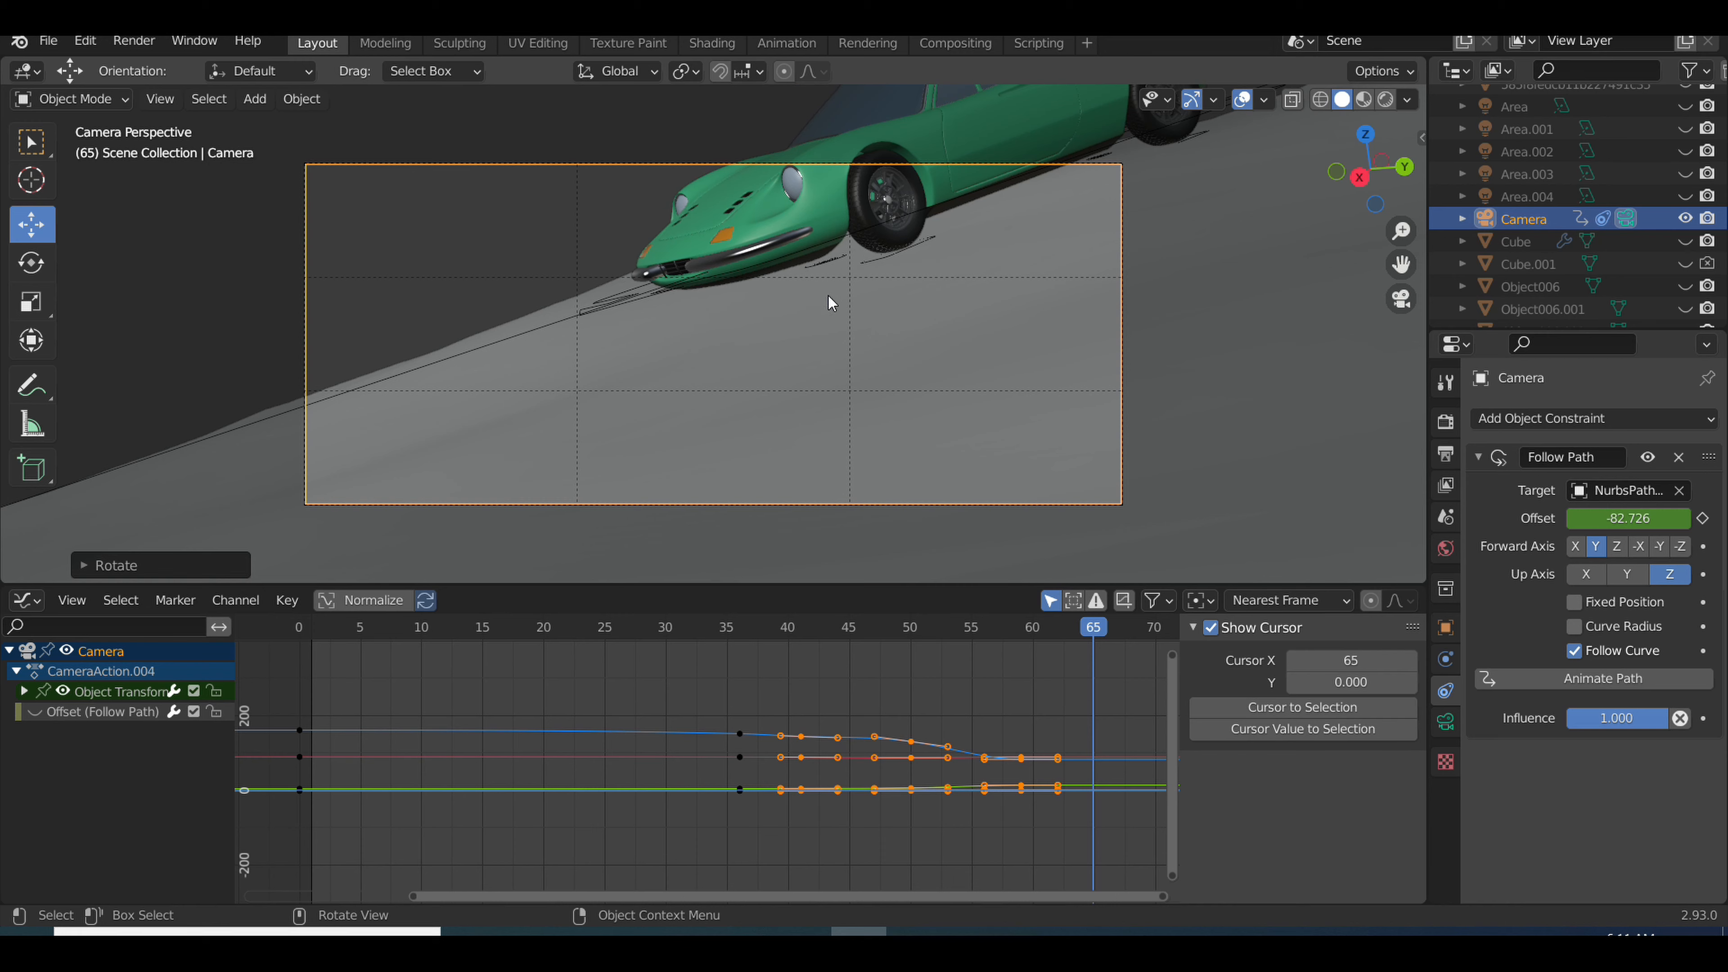
key(x)
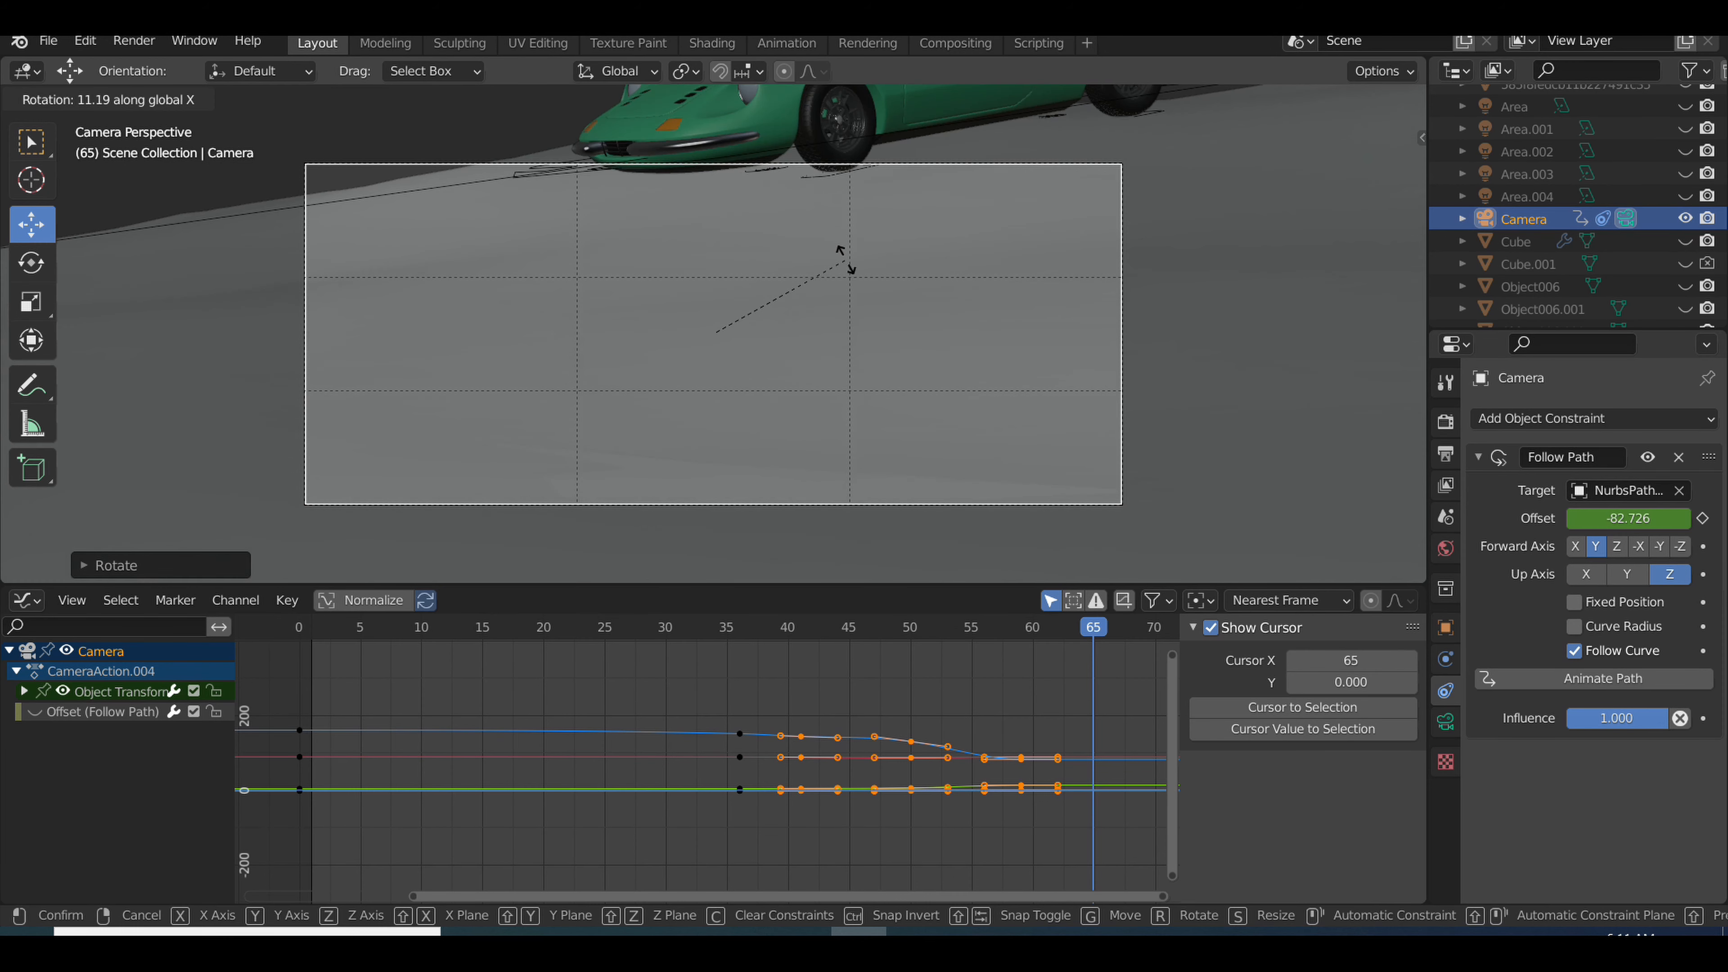
click(833, 243)
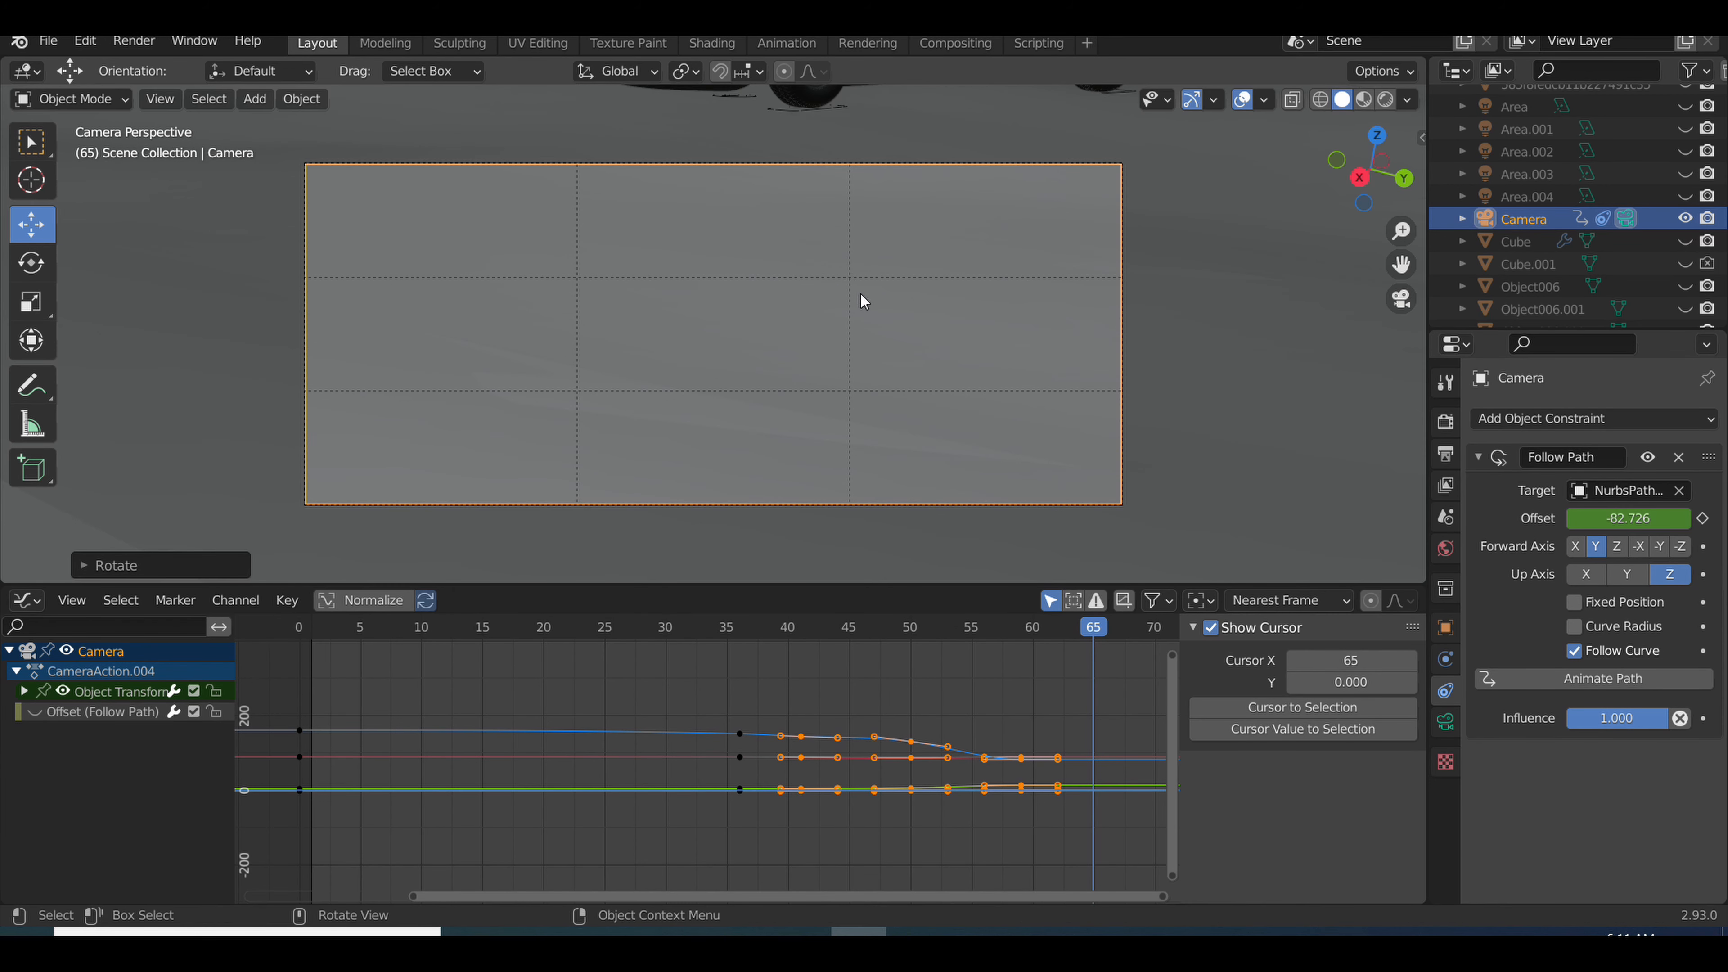
Step: Raise the camera about 14' along the global Z axis and insert a Location & Rotation keyframe at frame 65
key(g)
key(z)
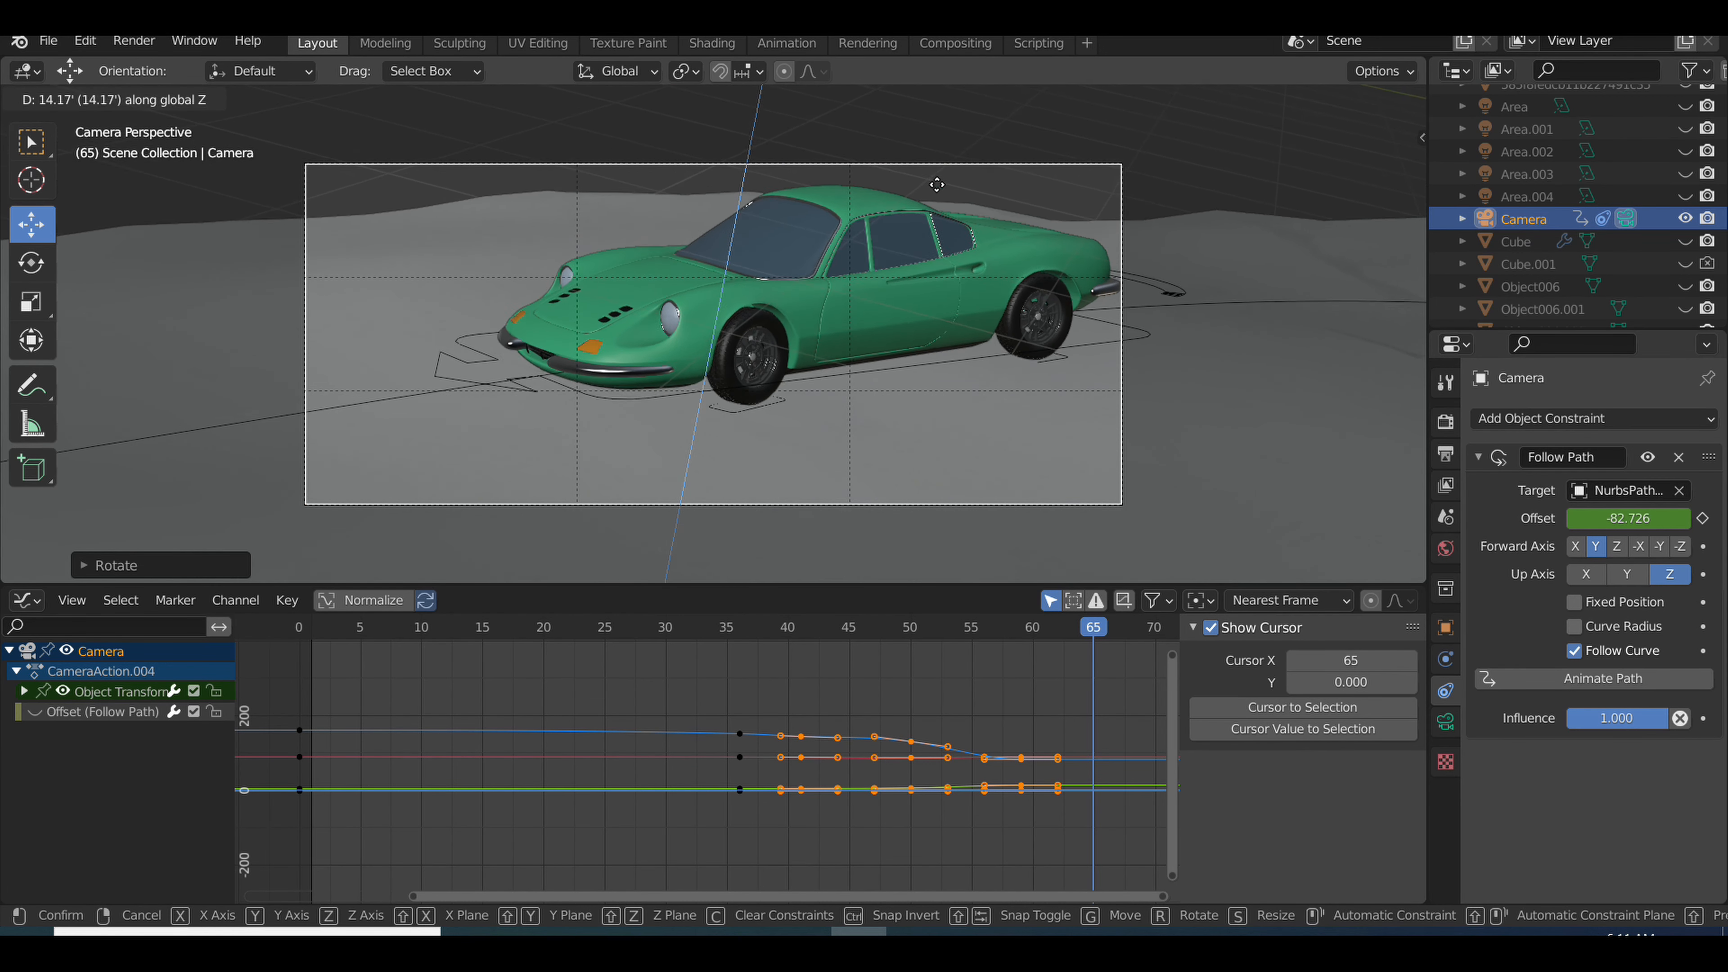
click(937, 153)
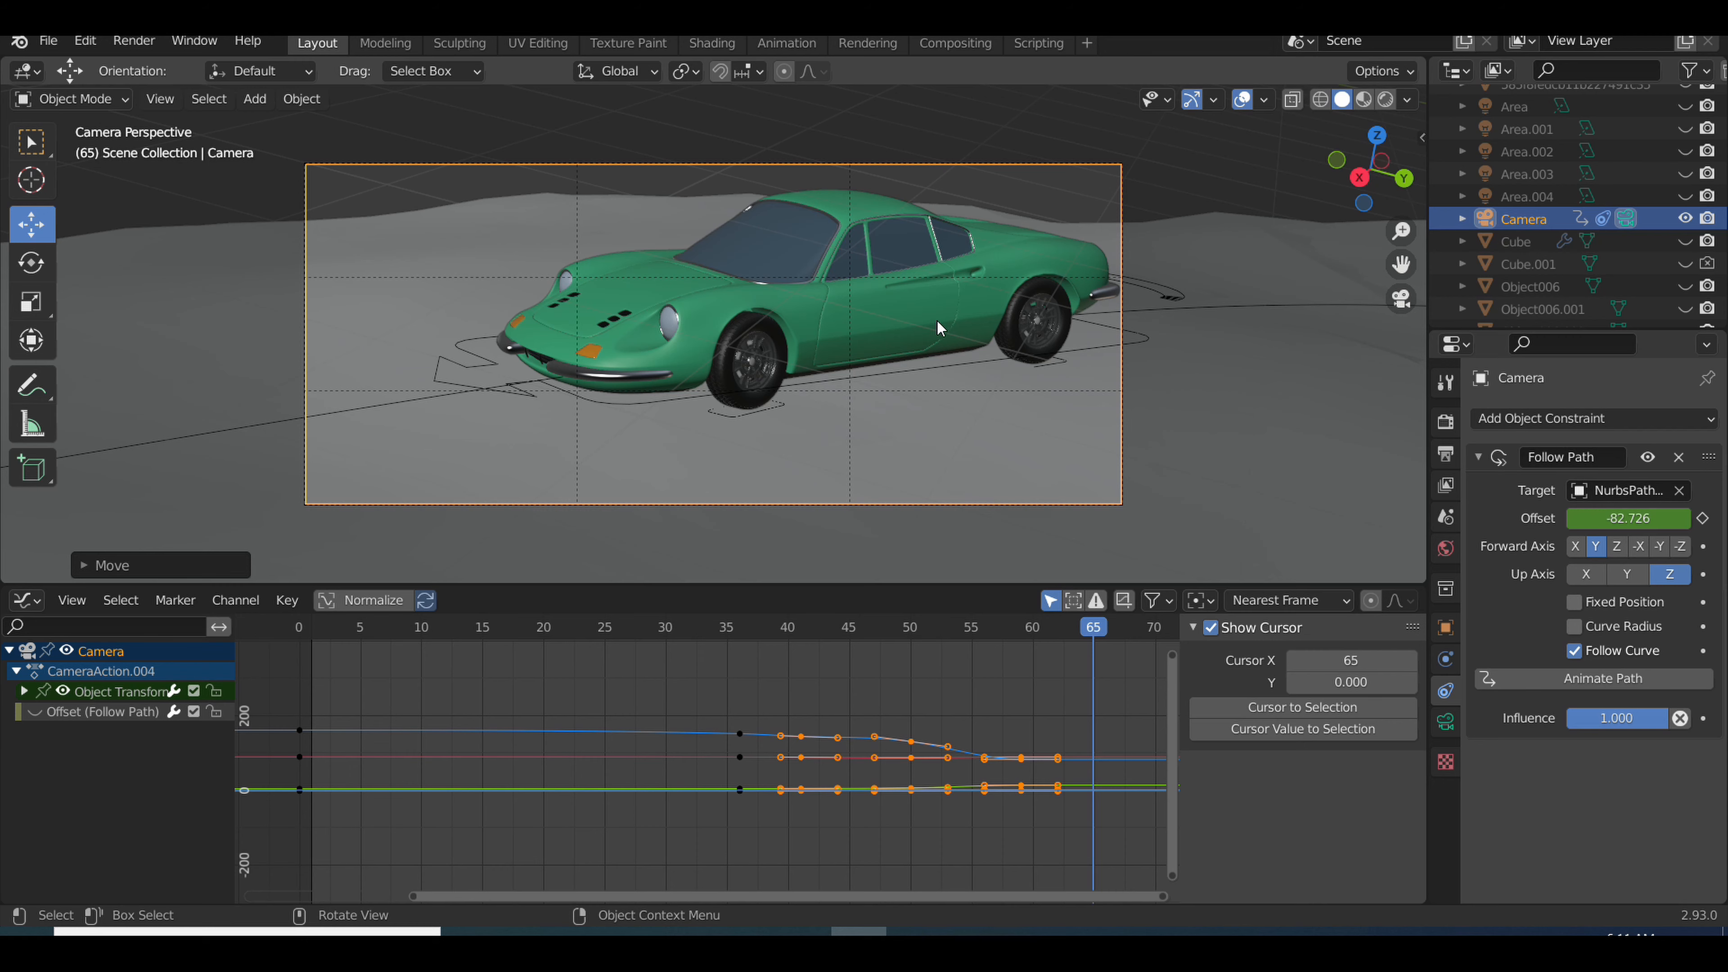
key(i)
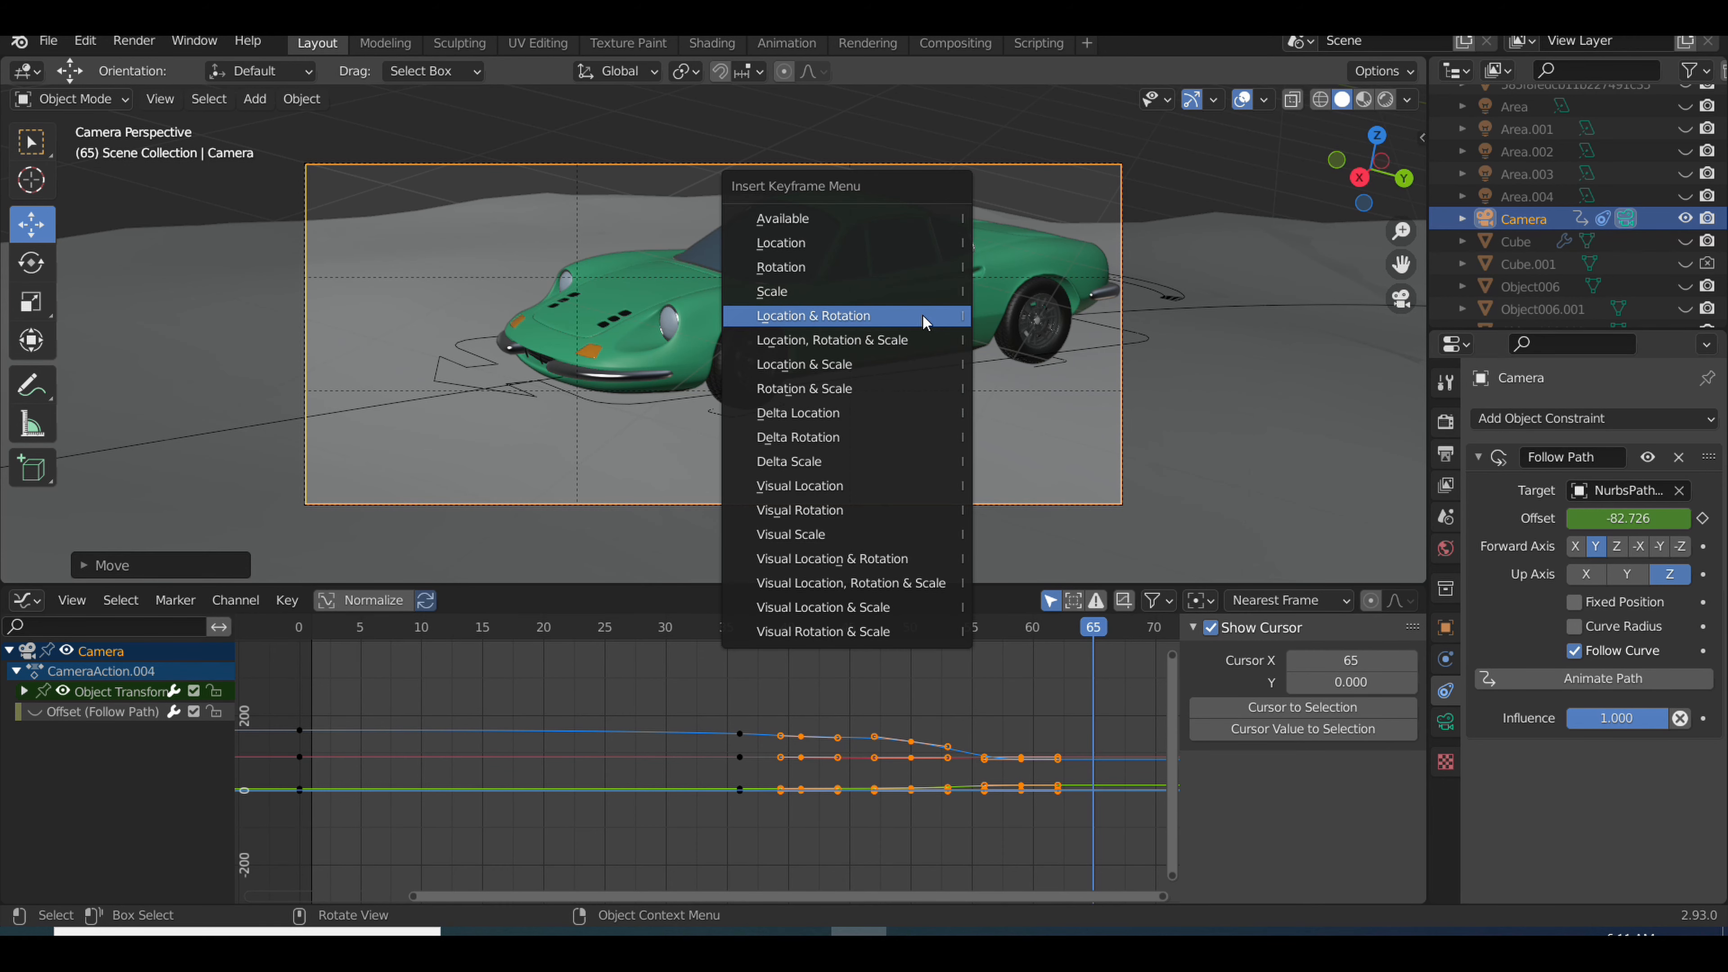
click(923, 315)
Step: Play the animation from the start through the frame 65 keyframe and stop at frame 74
drag(1046, 633, 652, 665)
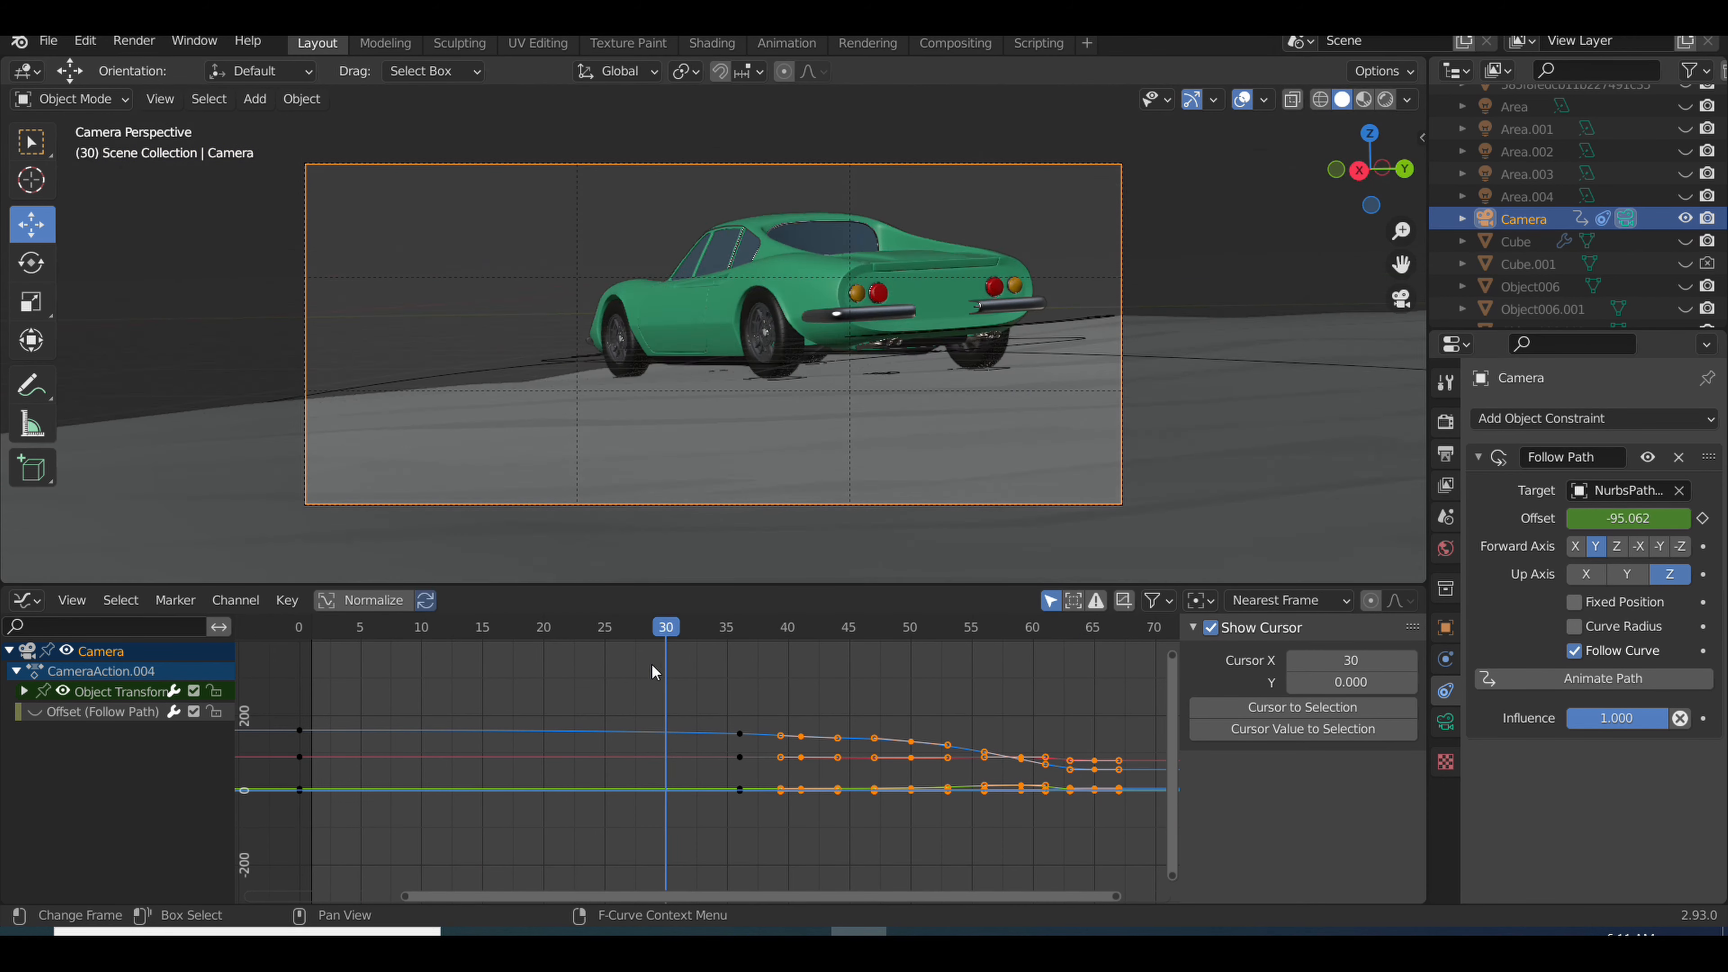
key(space)
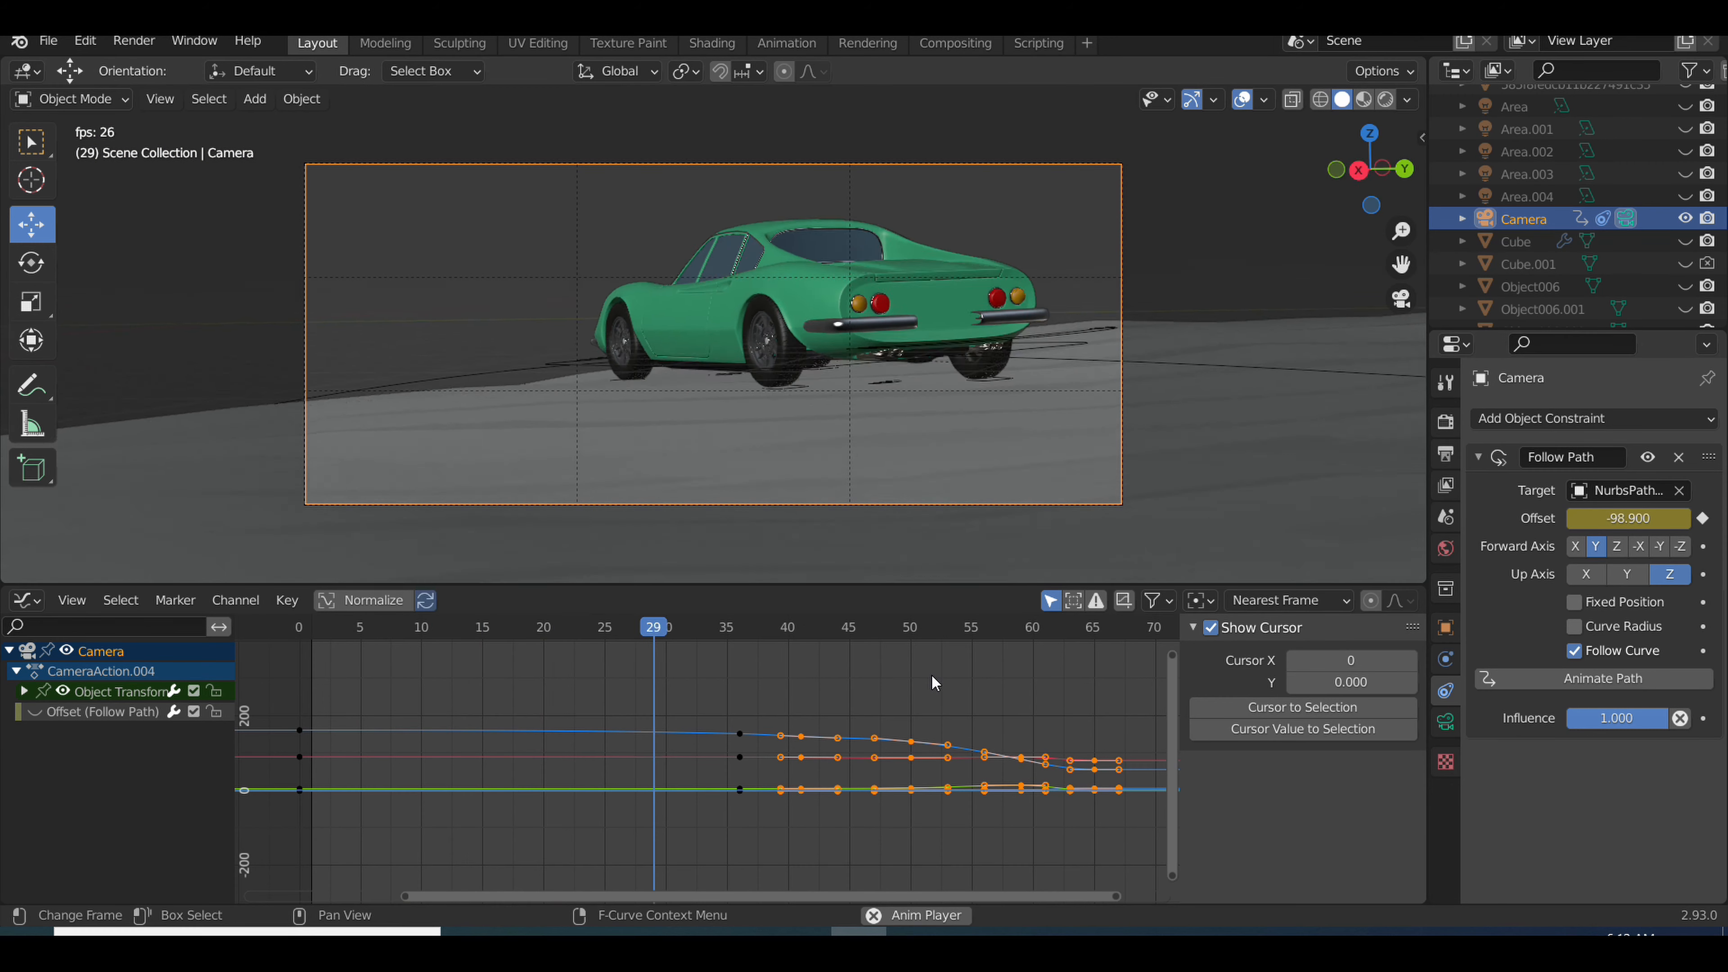
key(space)
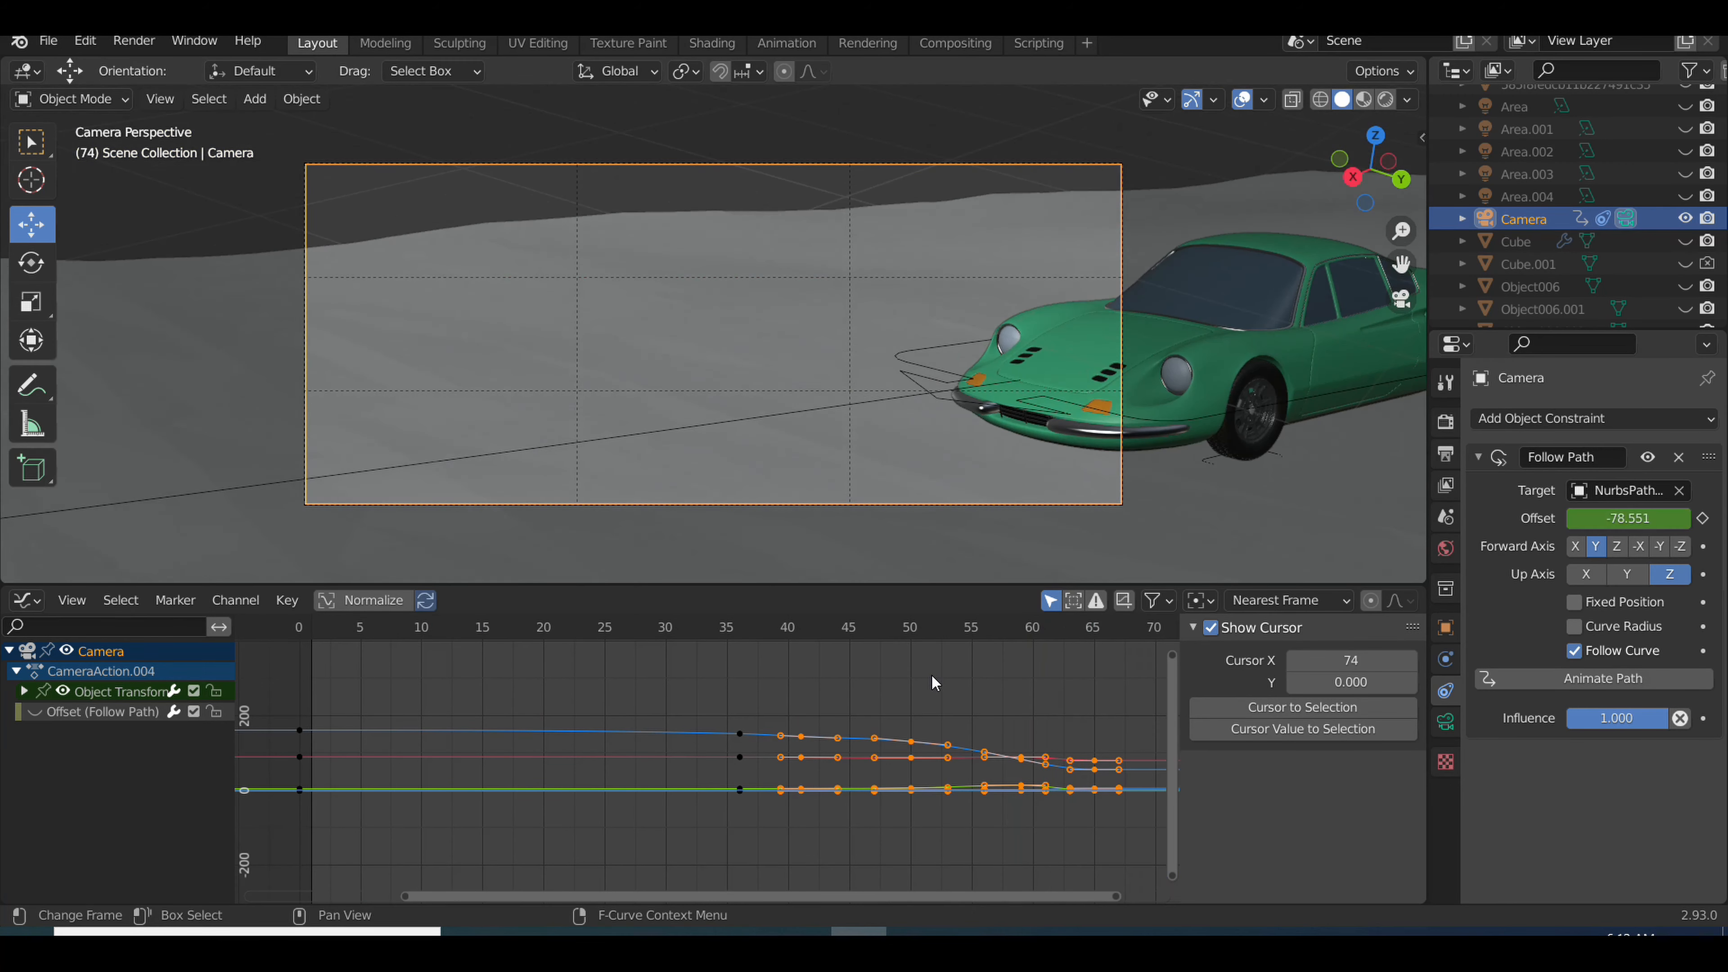
Step: At frame 74, rotate the camera around the global Z axis to bring the whole length of the car into frame
scroll(985, 709, down, 1)
ctrl+scroll(984, 709, down, 4)
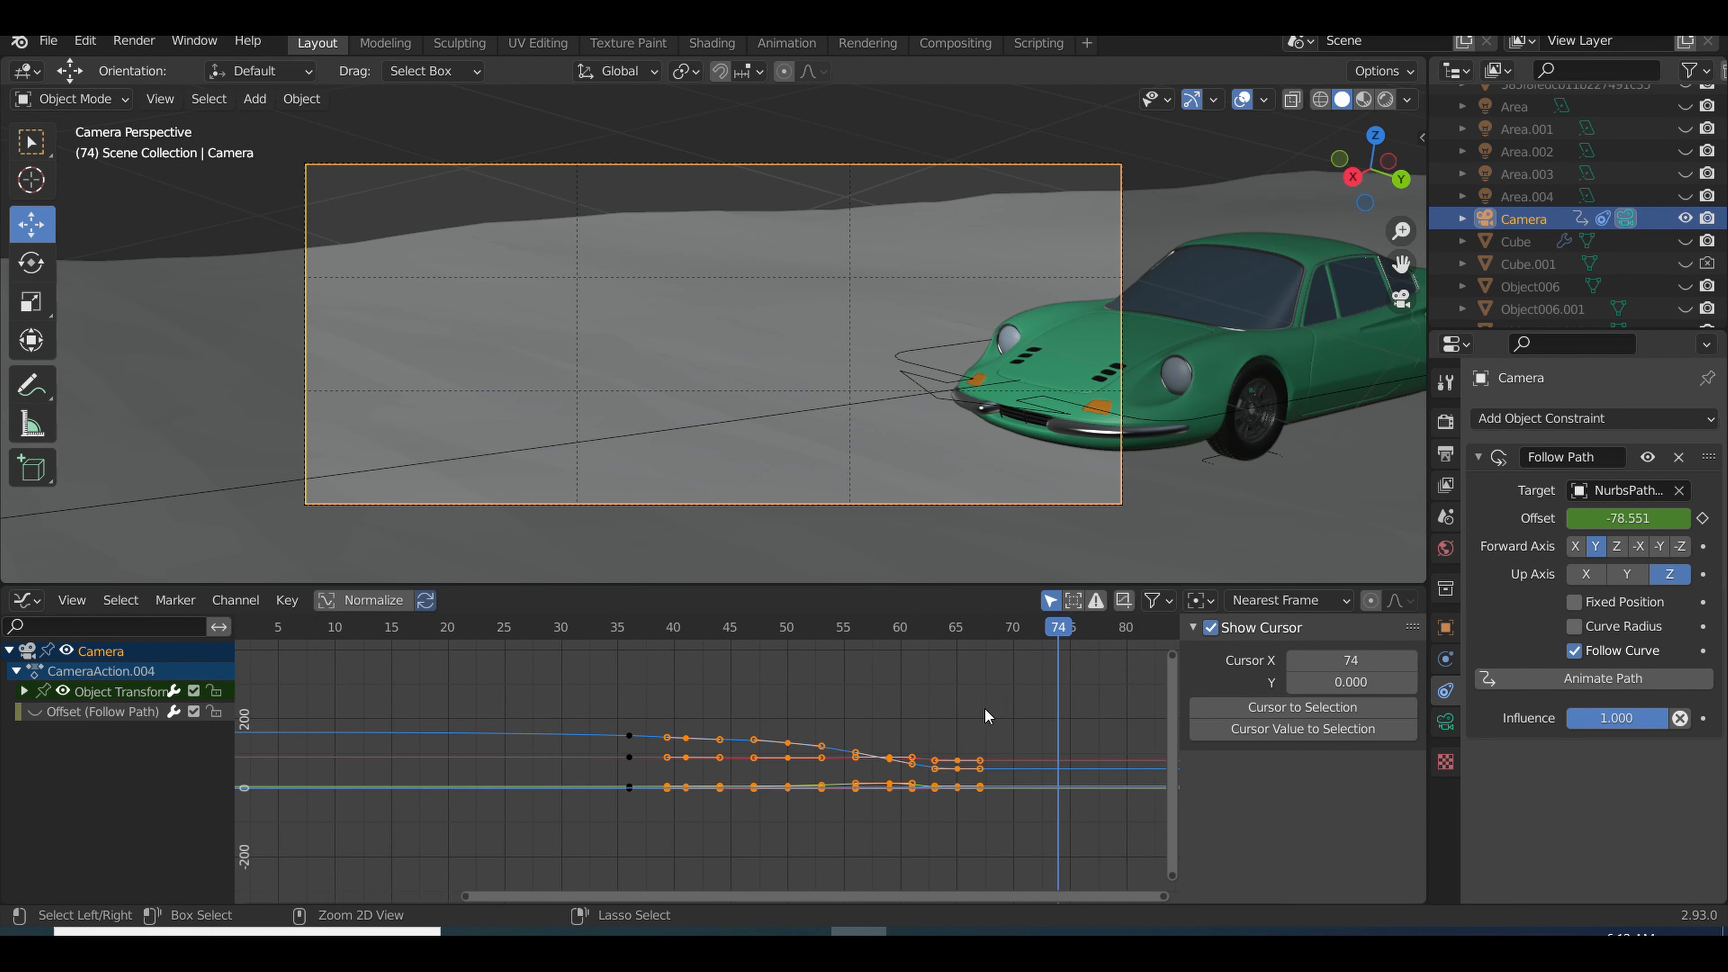
key(r)
key(z)
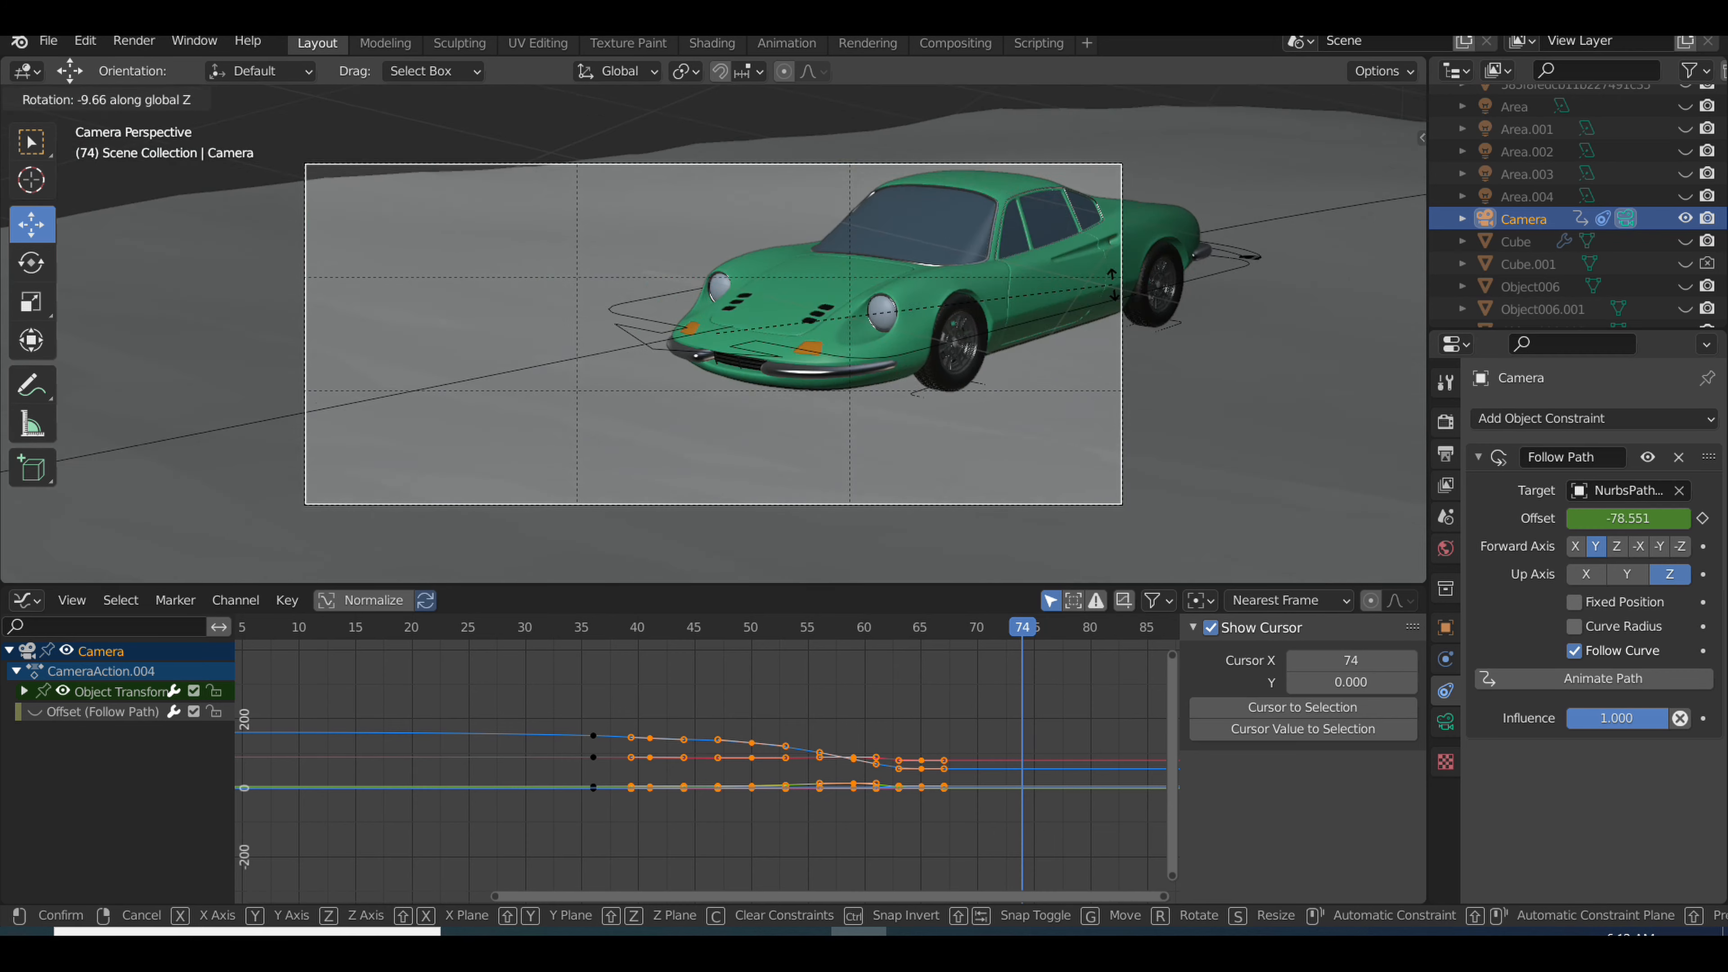
click(1092, 260)
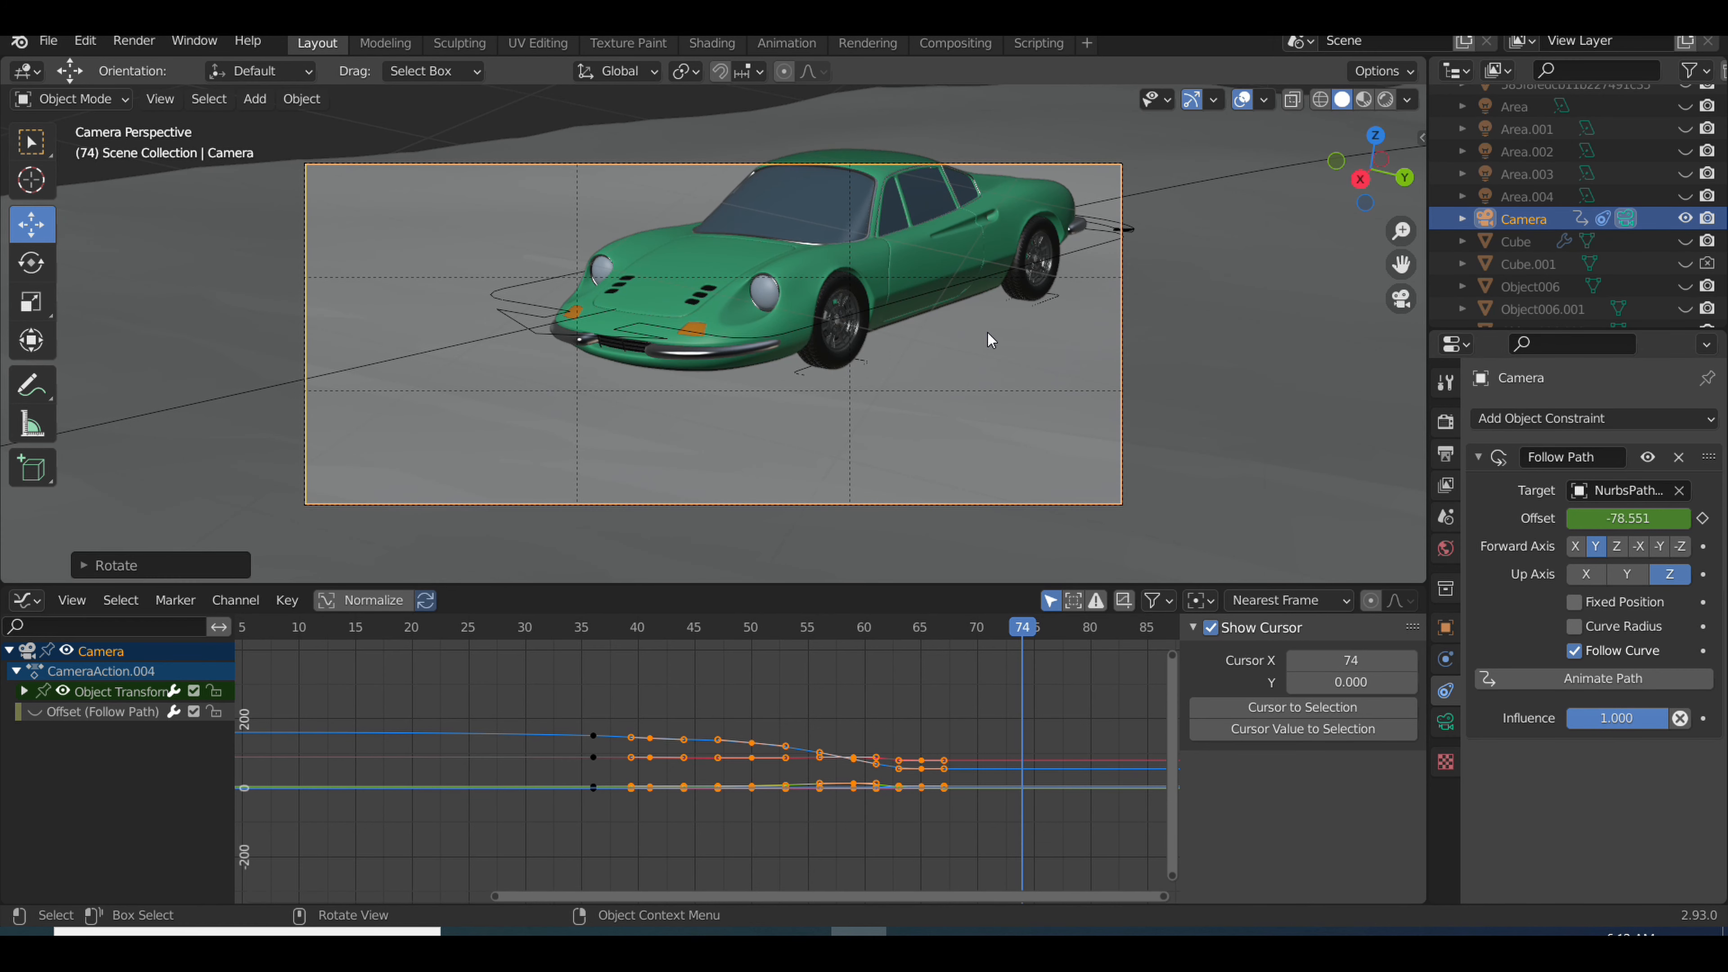
Step: Raise the camera slightly along the global Z axis and insert a Location & Rotation keyframe at frame 74
key(g)
key(z)
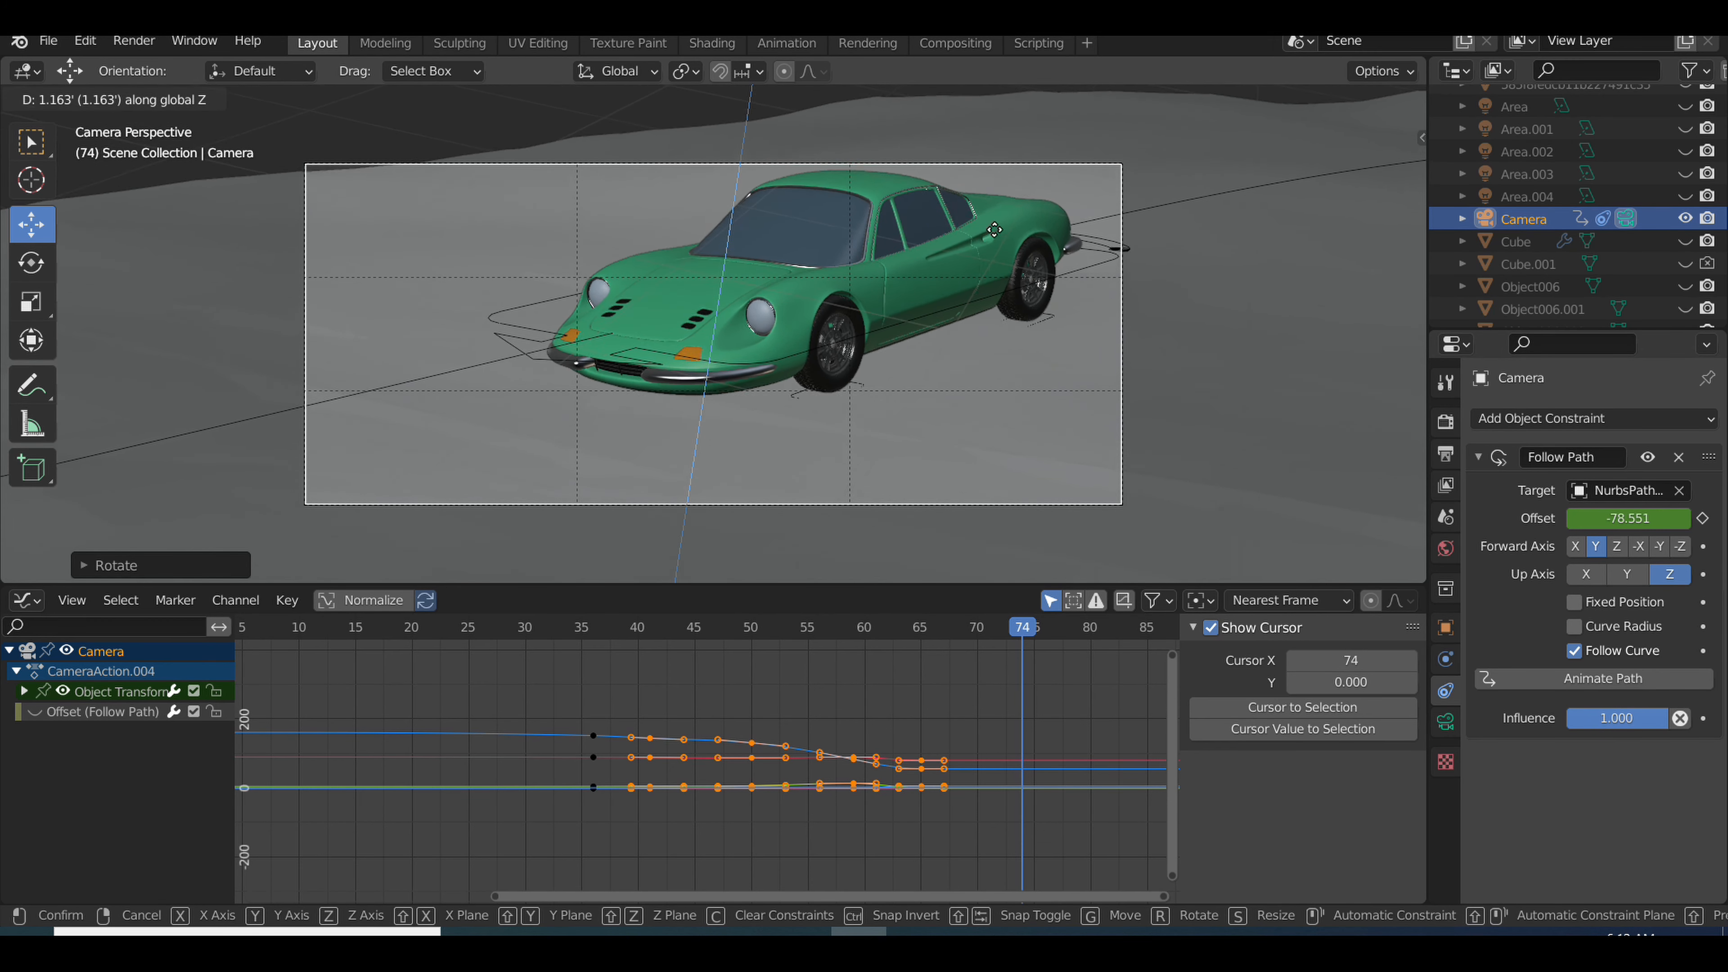
click(985, 201)
key(i)
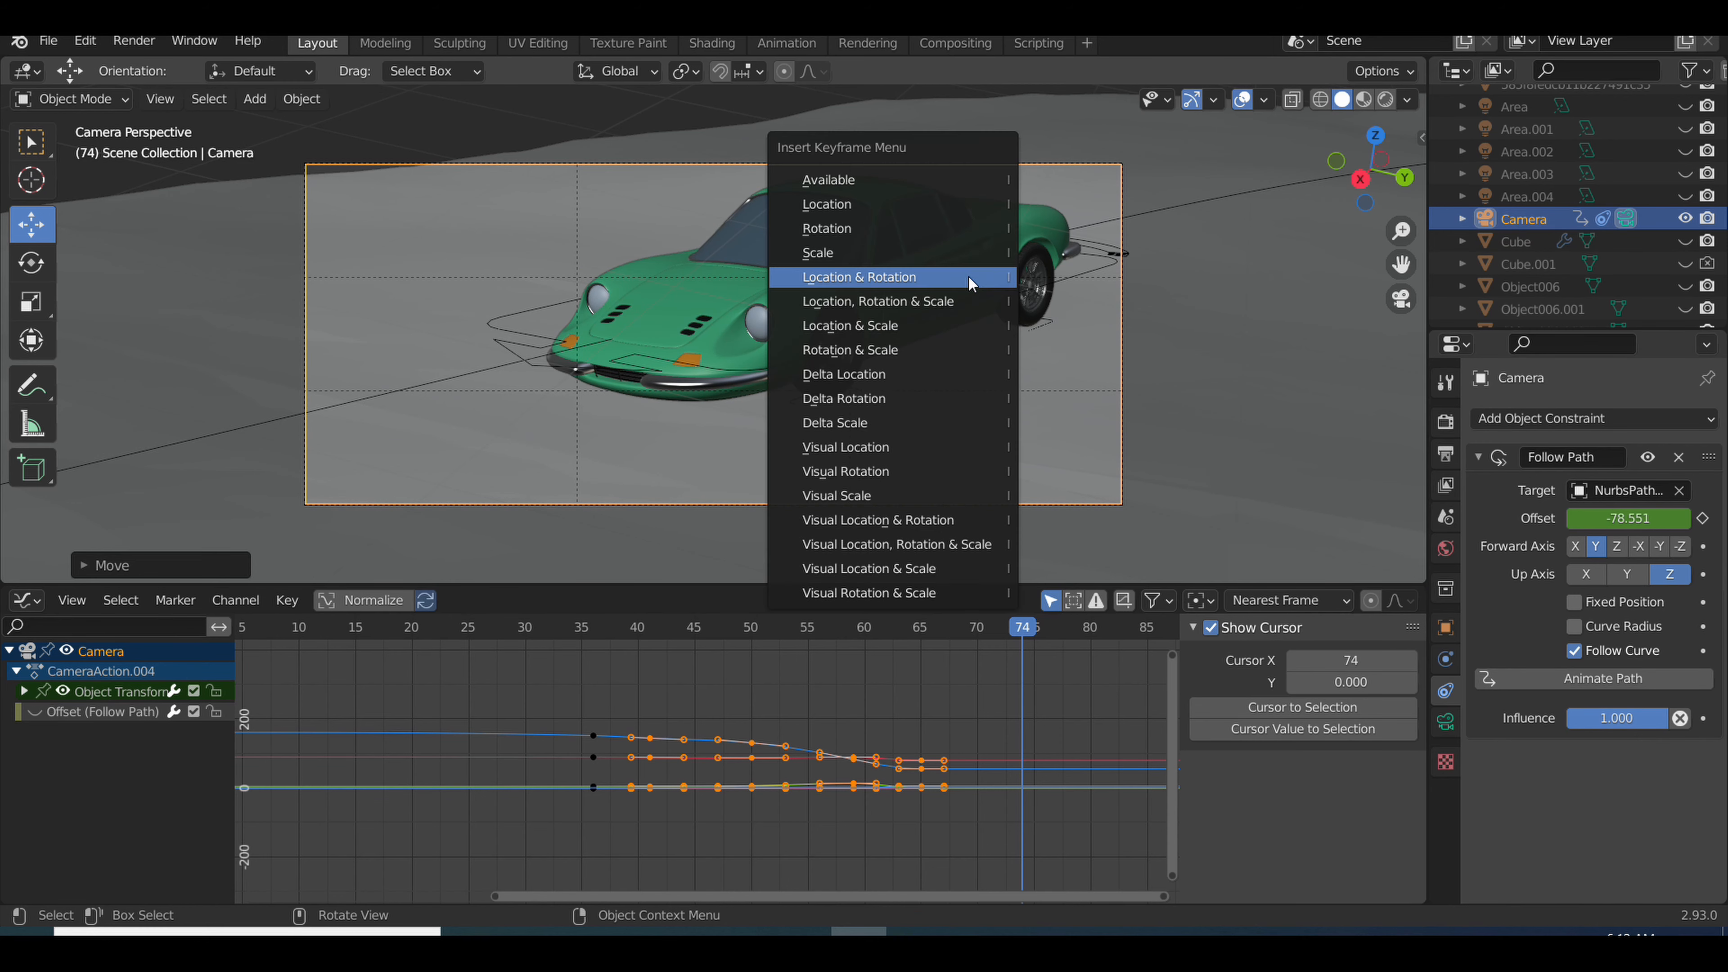
click(968, 276)
Step: Play the animation from frame 0 through the frame 74 keyframe and stop at frame 85
drag(1013, 634, 204, 659)
key(space)
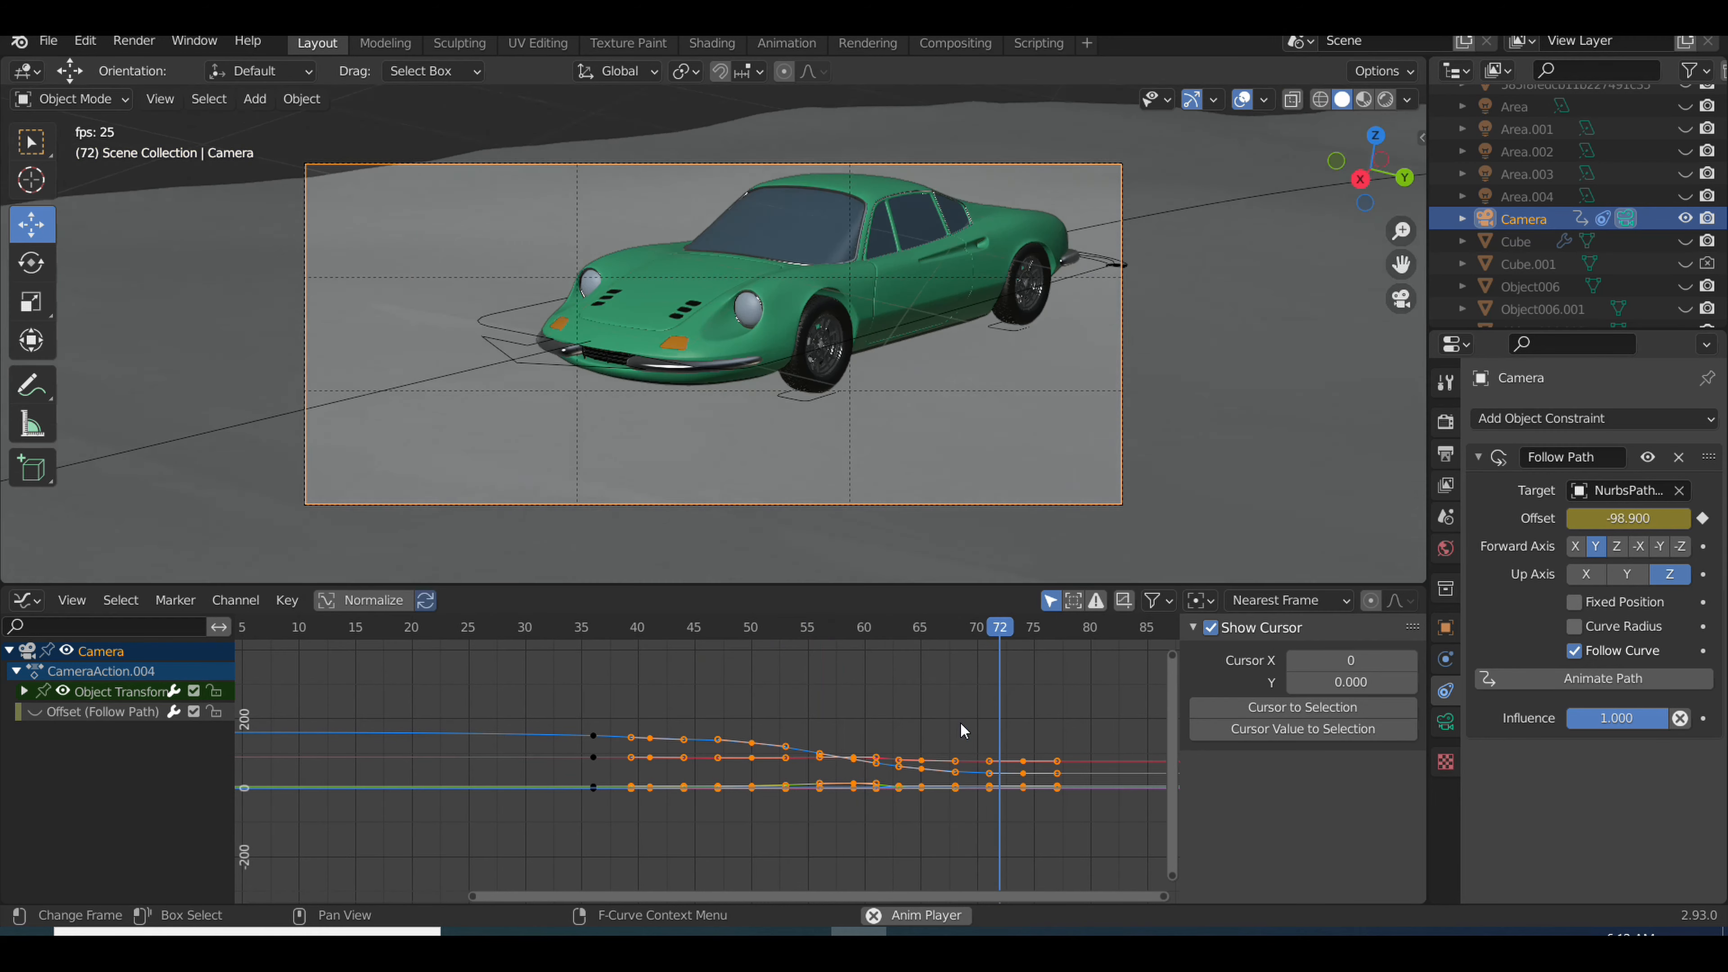
key(space)
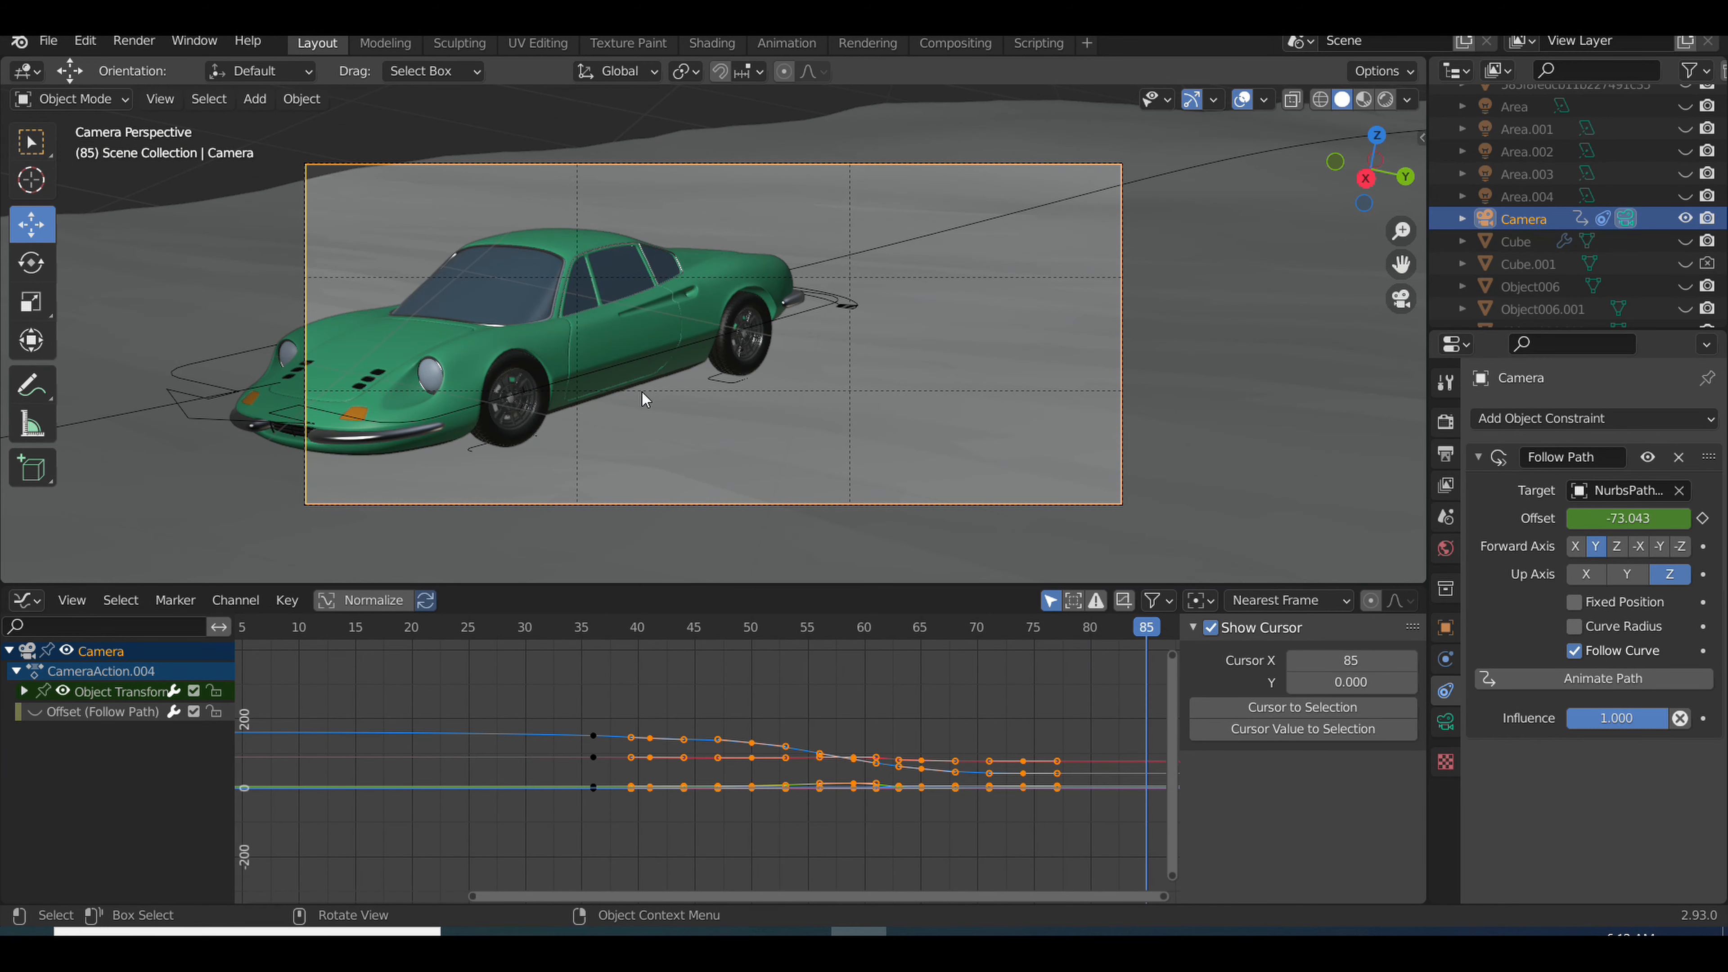
Step: Rotate the camera around the global Z axis to reframe the car and insert a Location & Rotation keyframe at frame 85
key(r)
key(z)
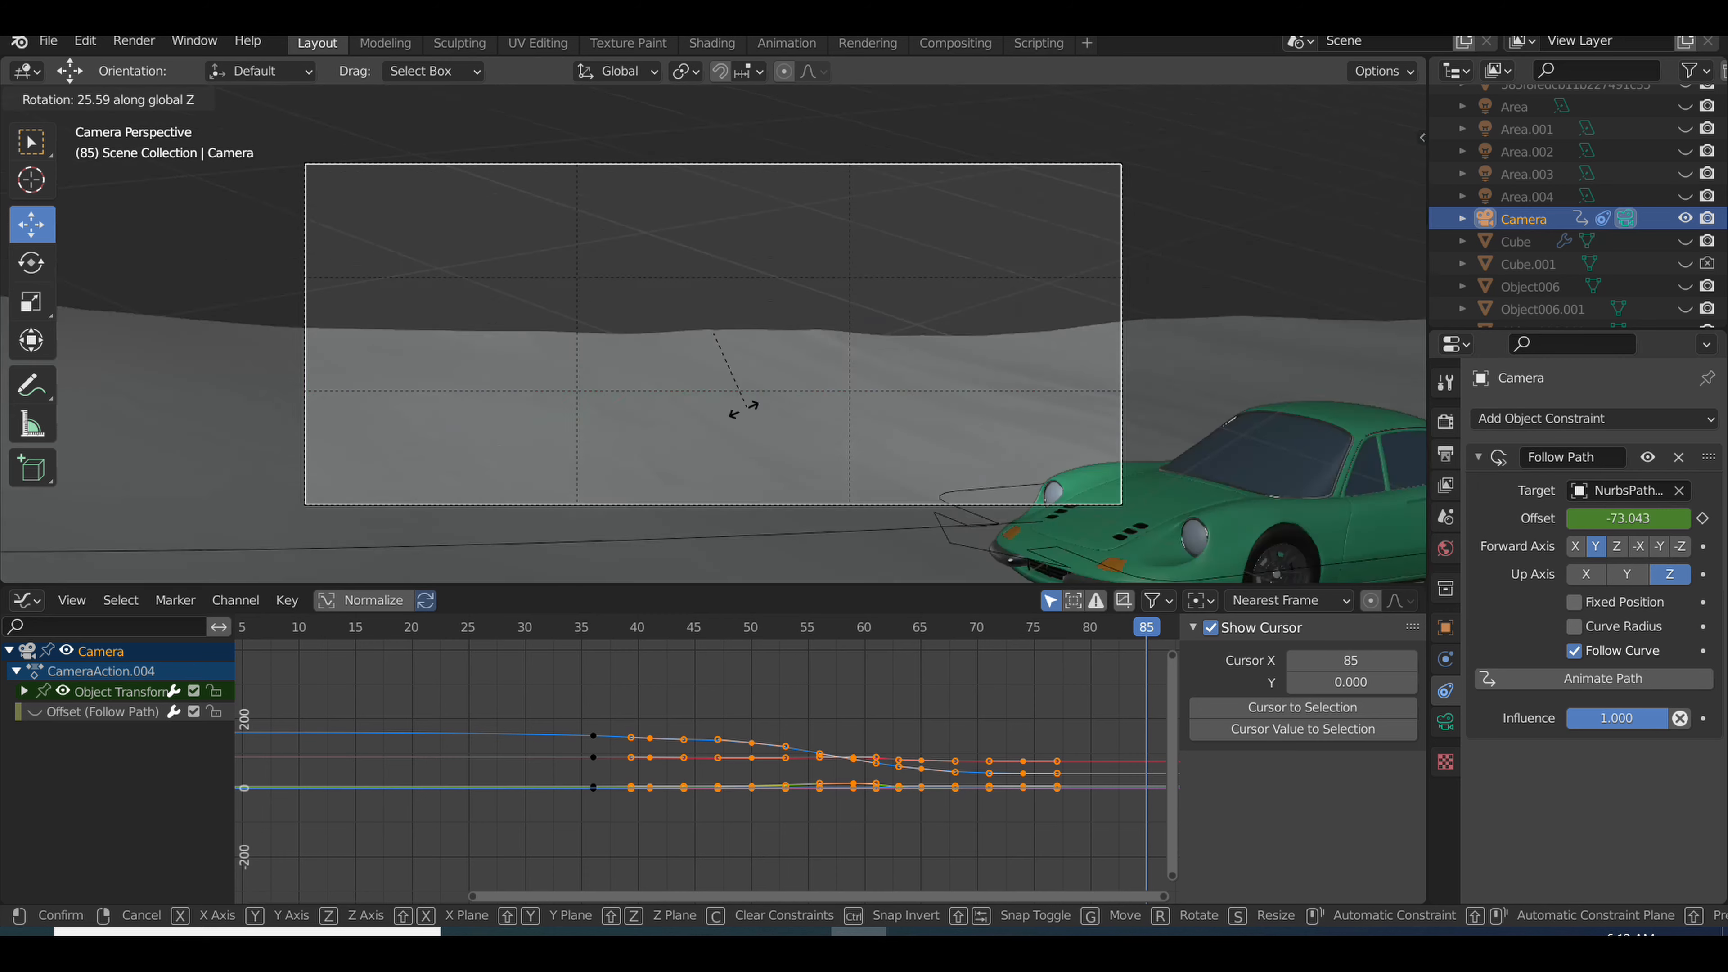
click(803, 422)
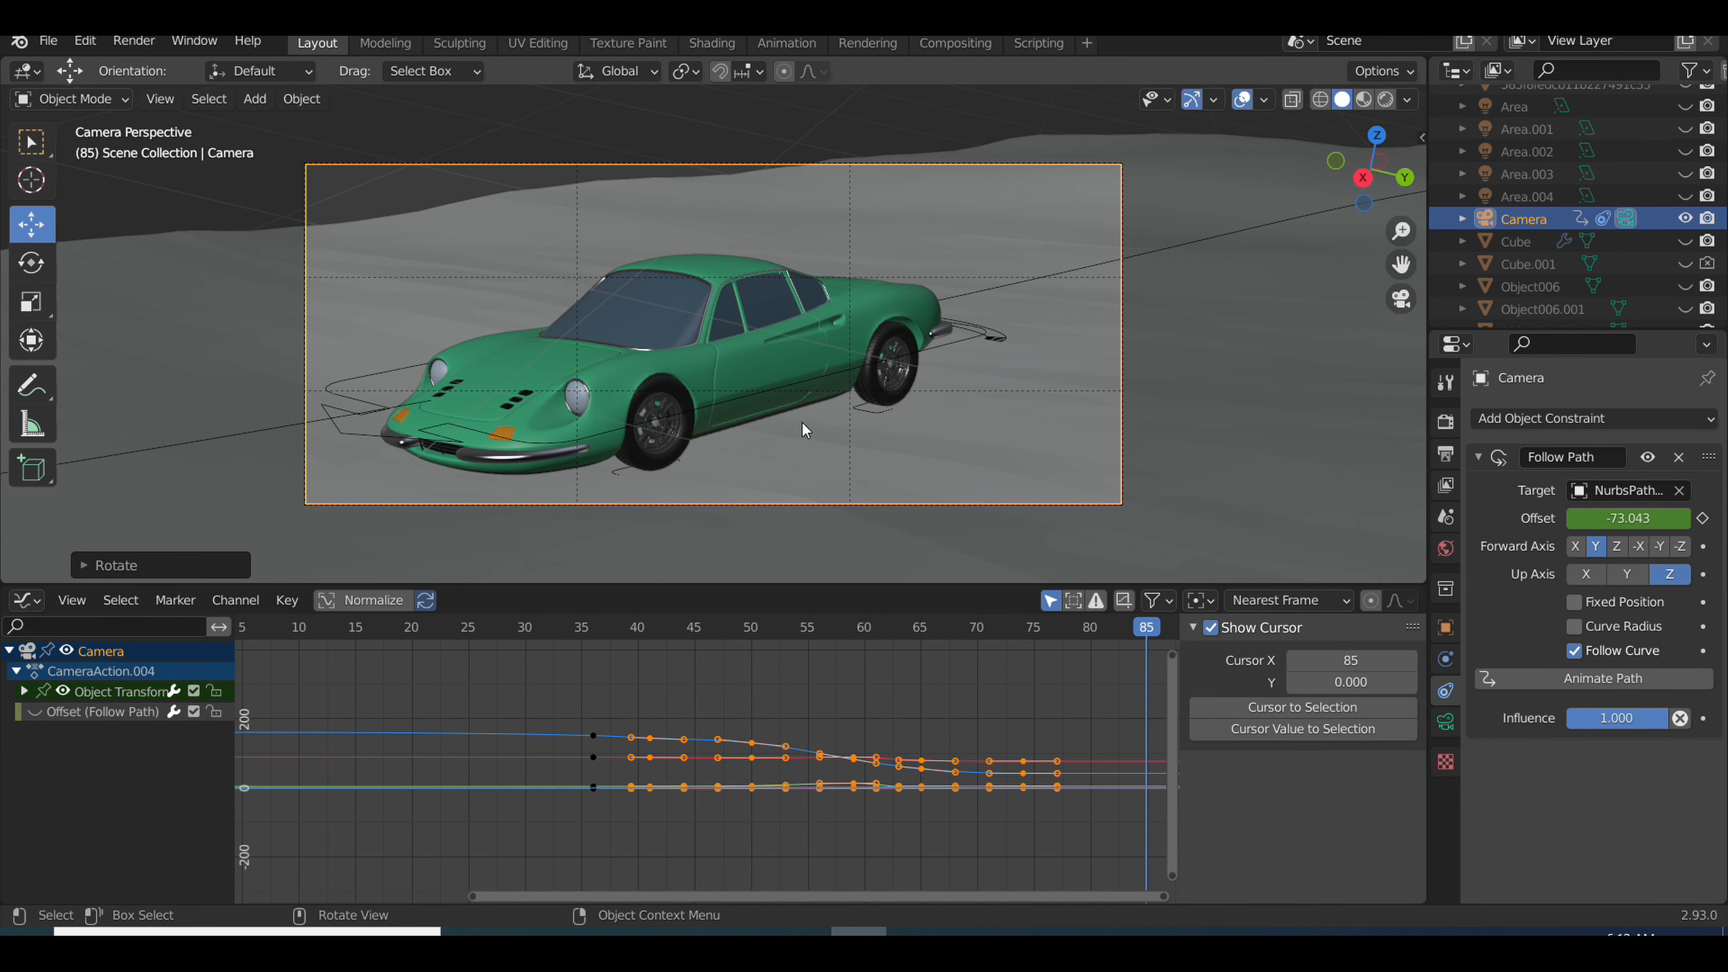
key(i)
click(843, 343)
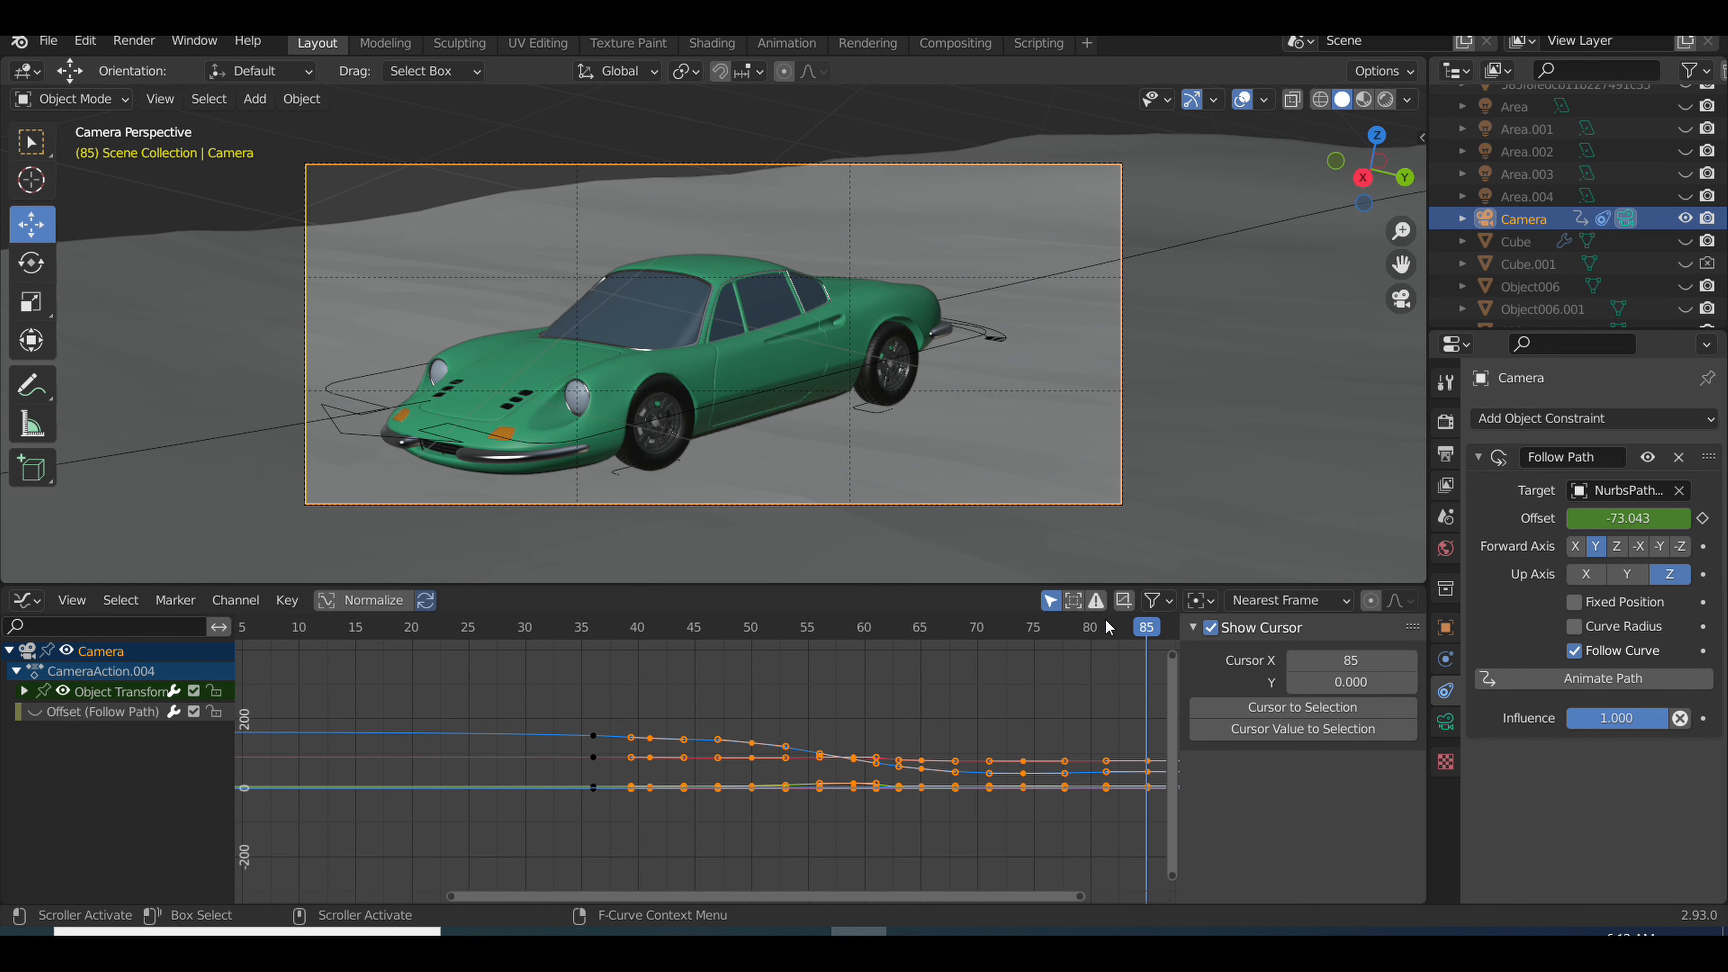
Step: Play the animation from frame 0 past the frame 85 keyframe and advance the current frame to 92
key(shift+Left)
key(space)
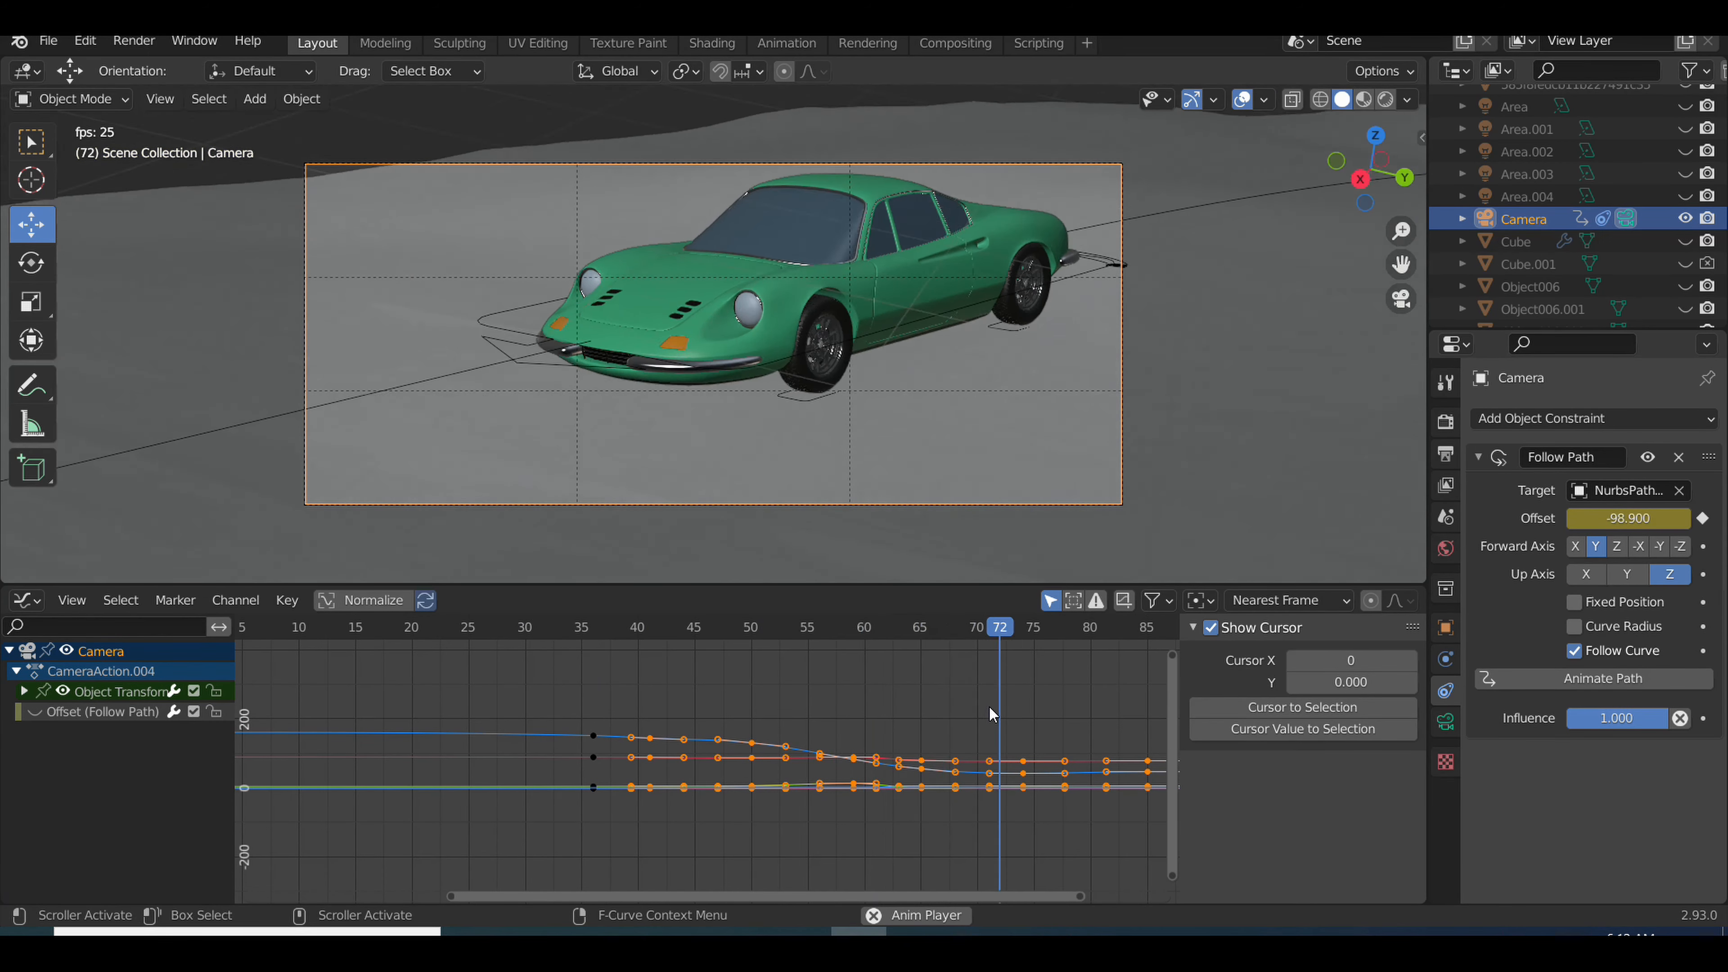
key(space)
scroll(929, 706, down, 2)
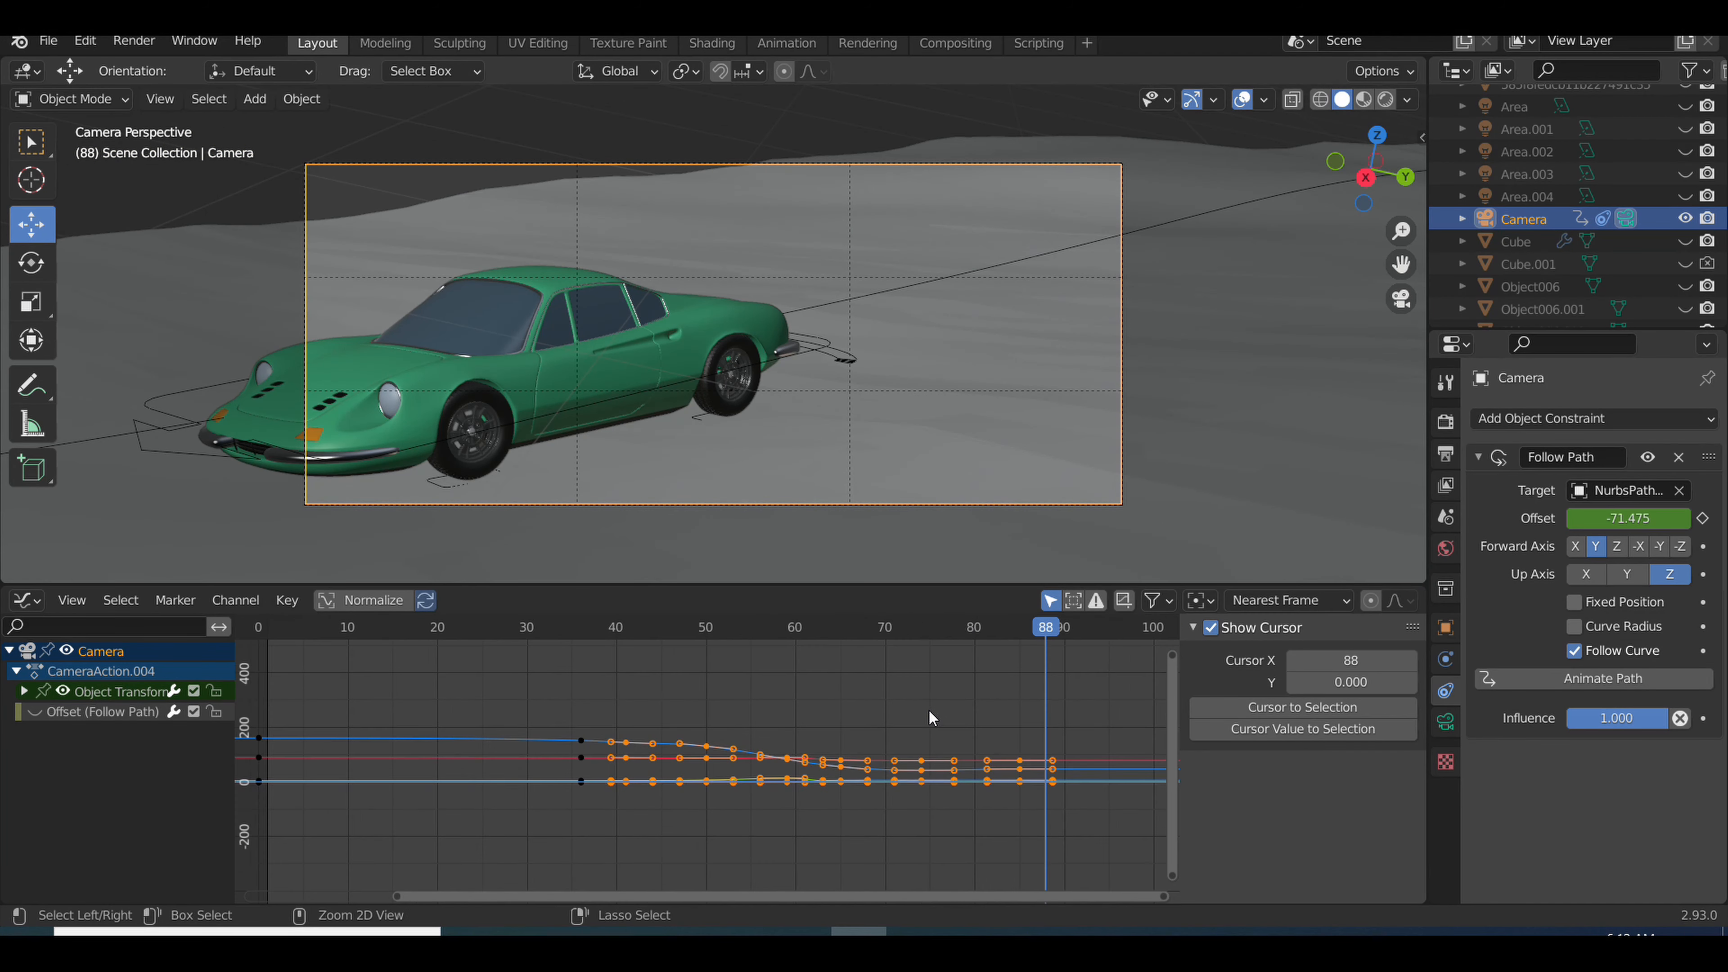
key(Right)
key(Right)
key(Right)
key(Right)
Step: At frame 92, rotate the camera around the global Z axis to bring the car back into frame
key(r)
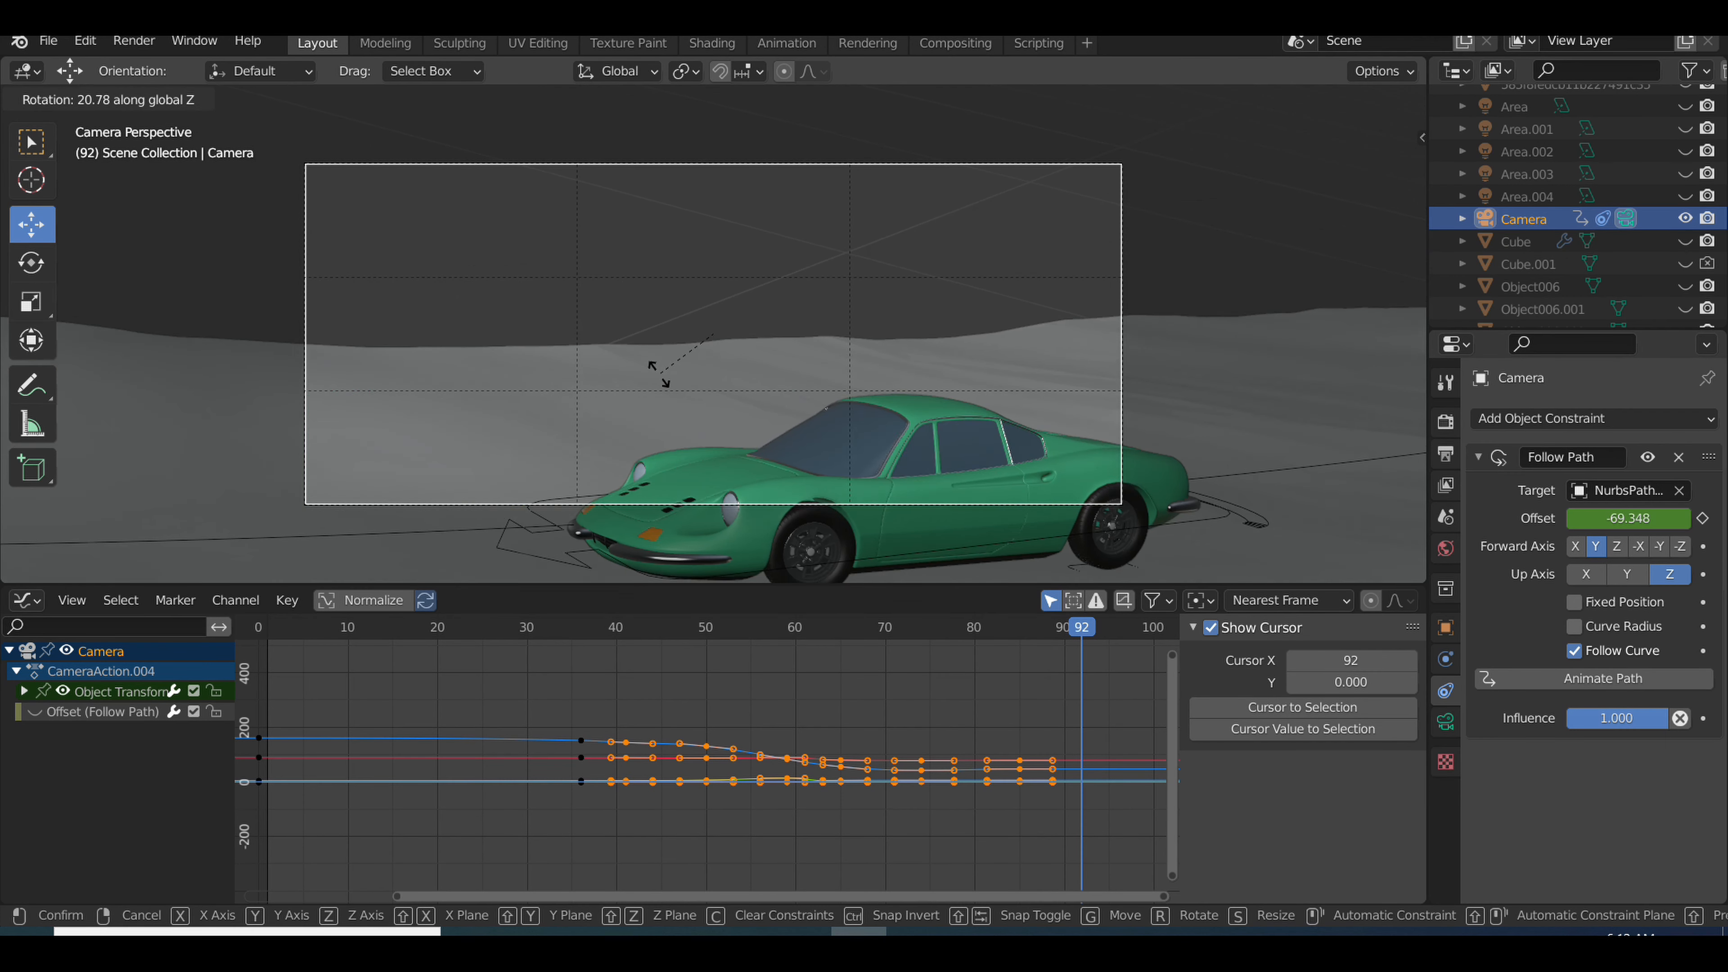
key(z)
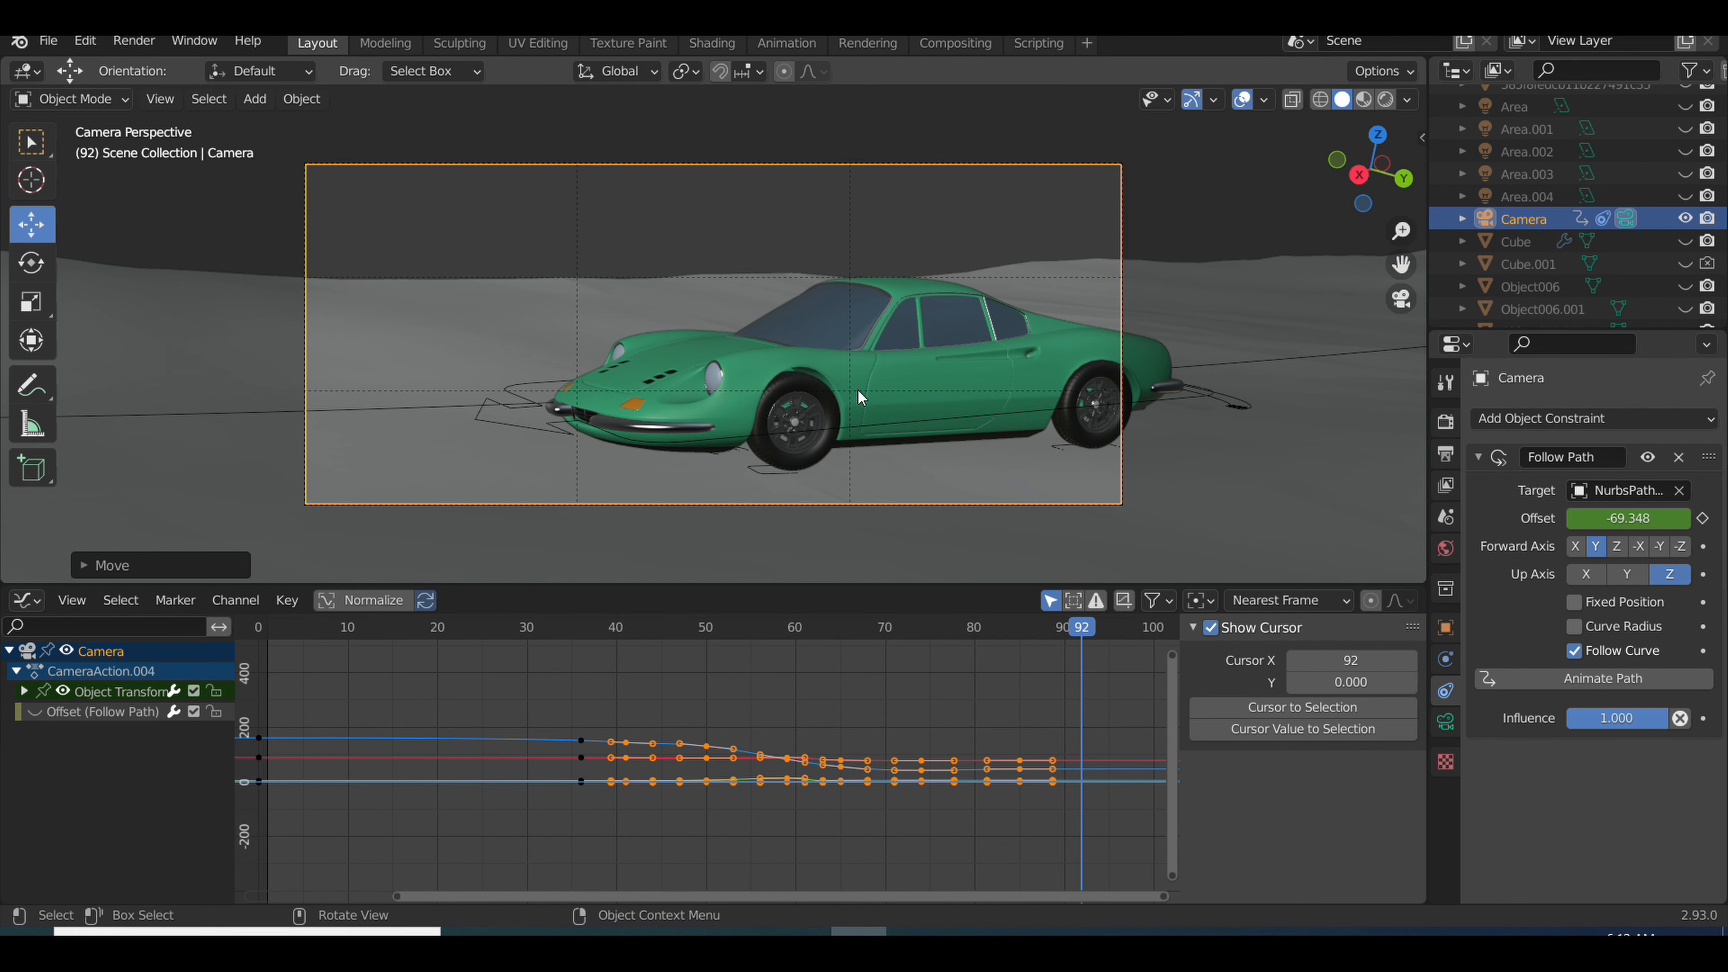
right_click(888, 393)
Step: Move the camera about 3.1' along its local X axis and insert a Location & Rotation keyframe at frame 92
key(g)
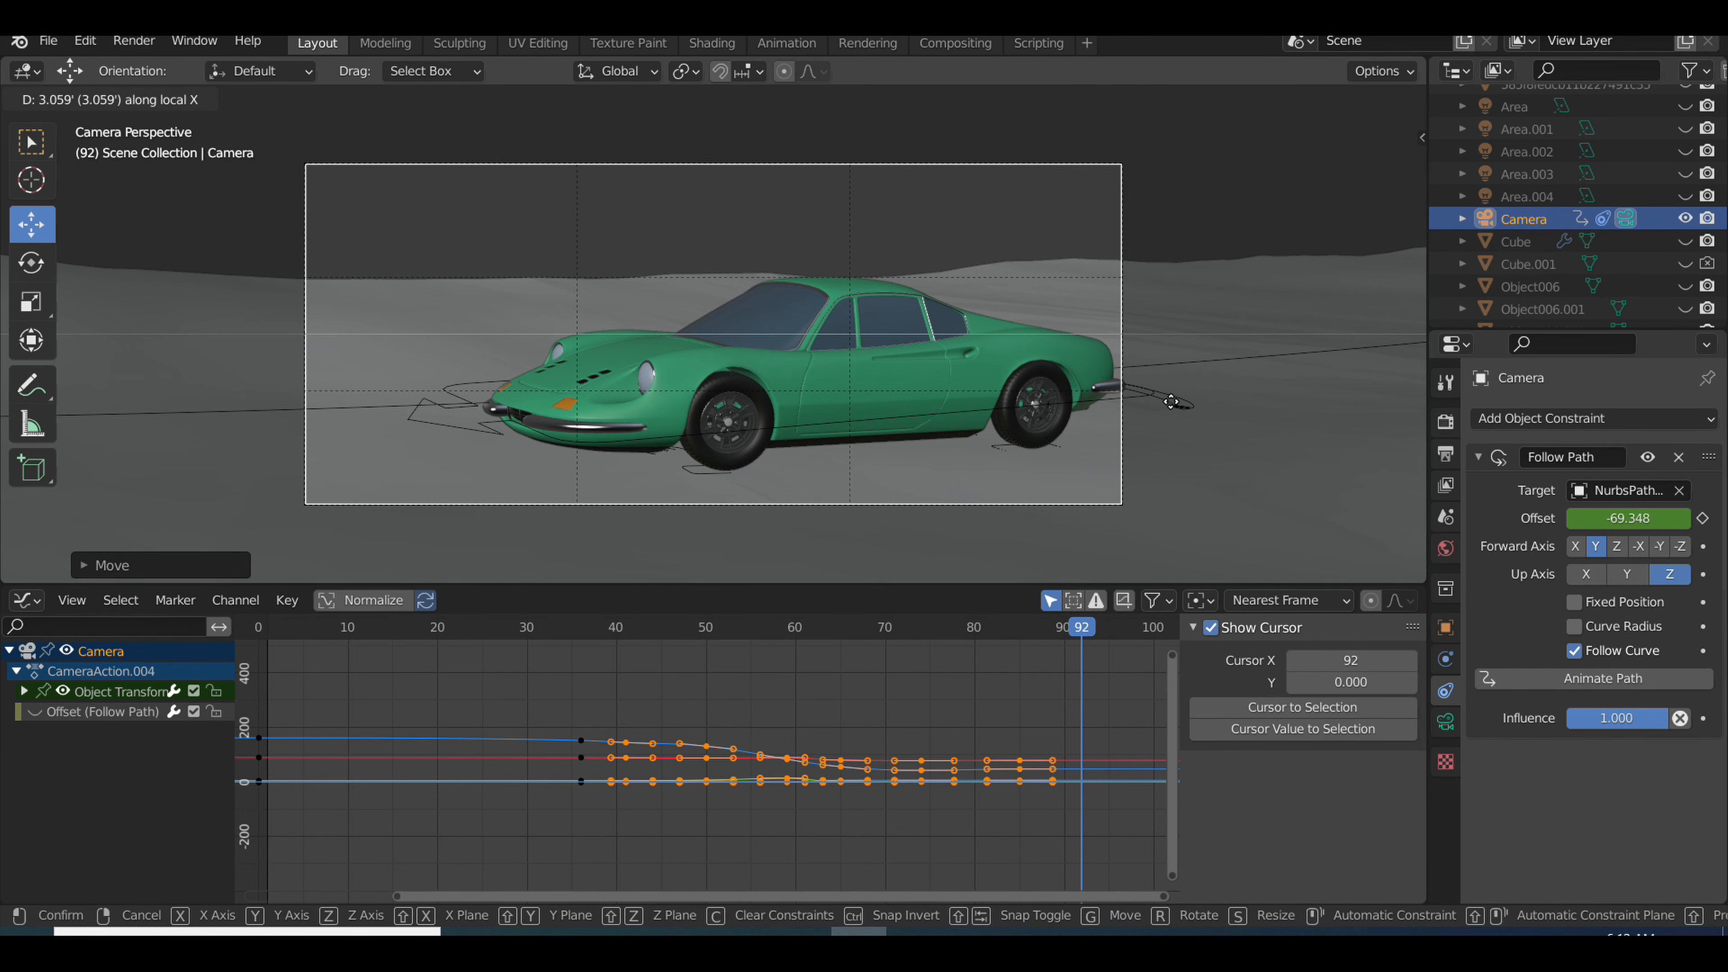
key(i)
click(920, 307)
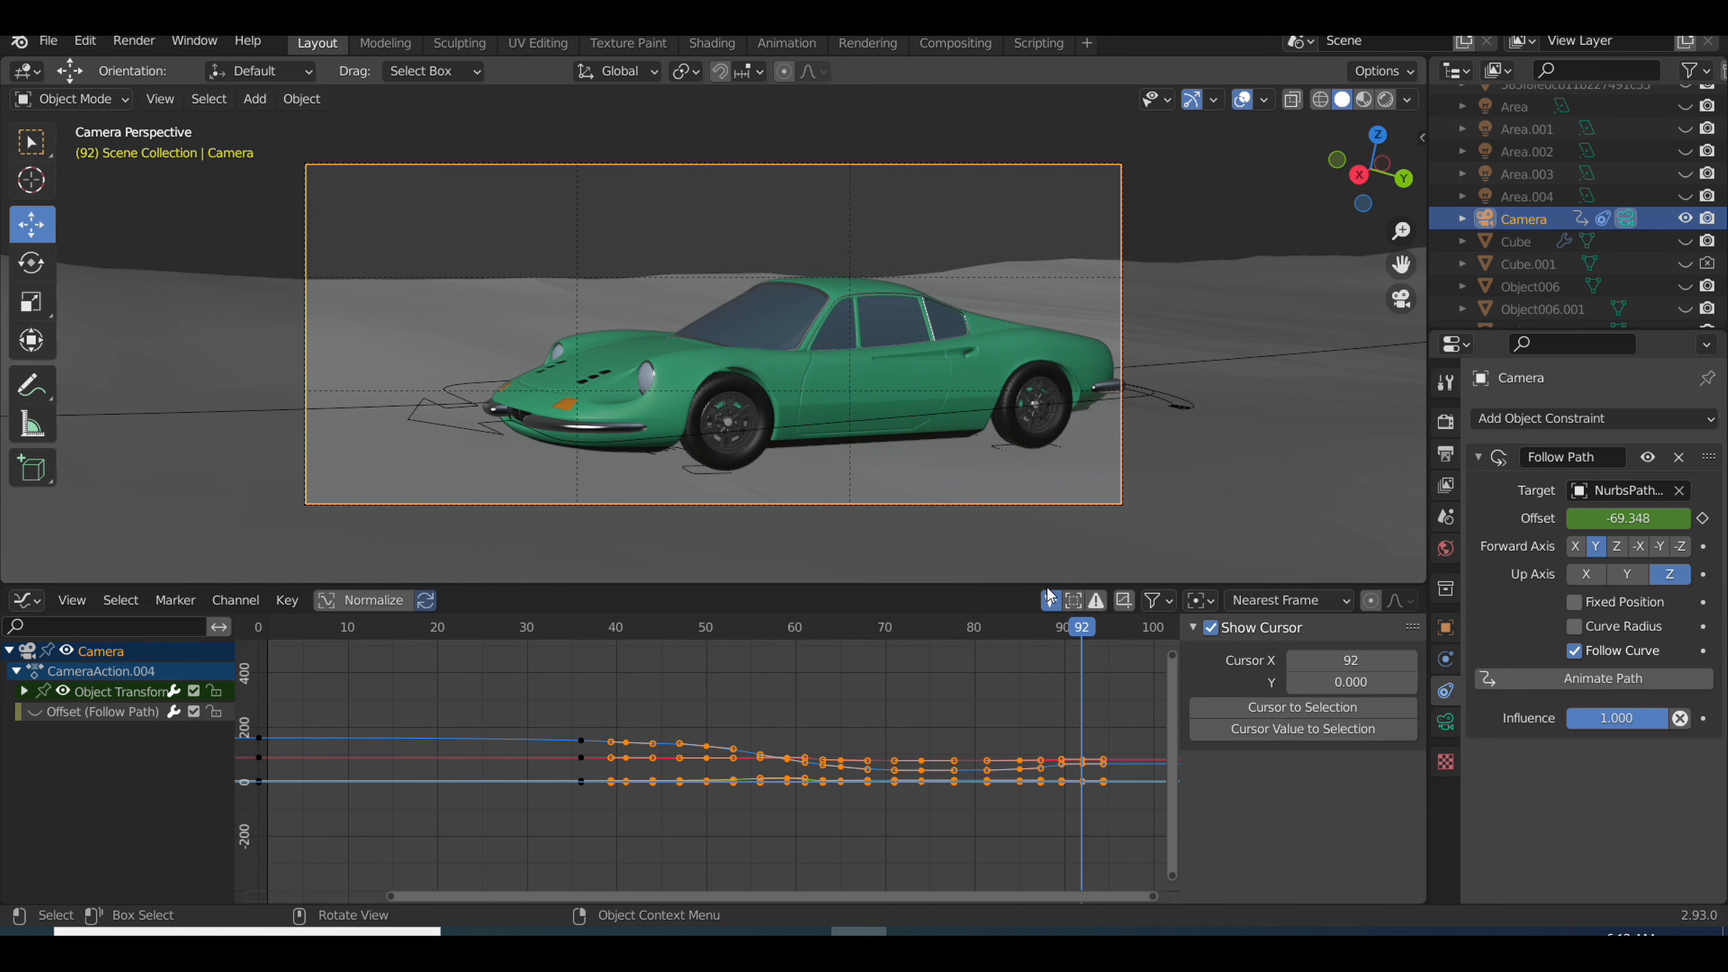
Step: Play the animation through the frame 92 keyframe and advance the current frame to 97
click(687, 655)
click(506, 655)
key(space)
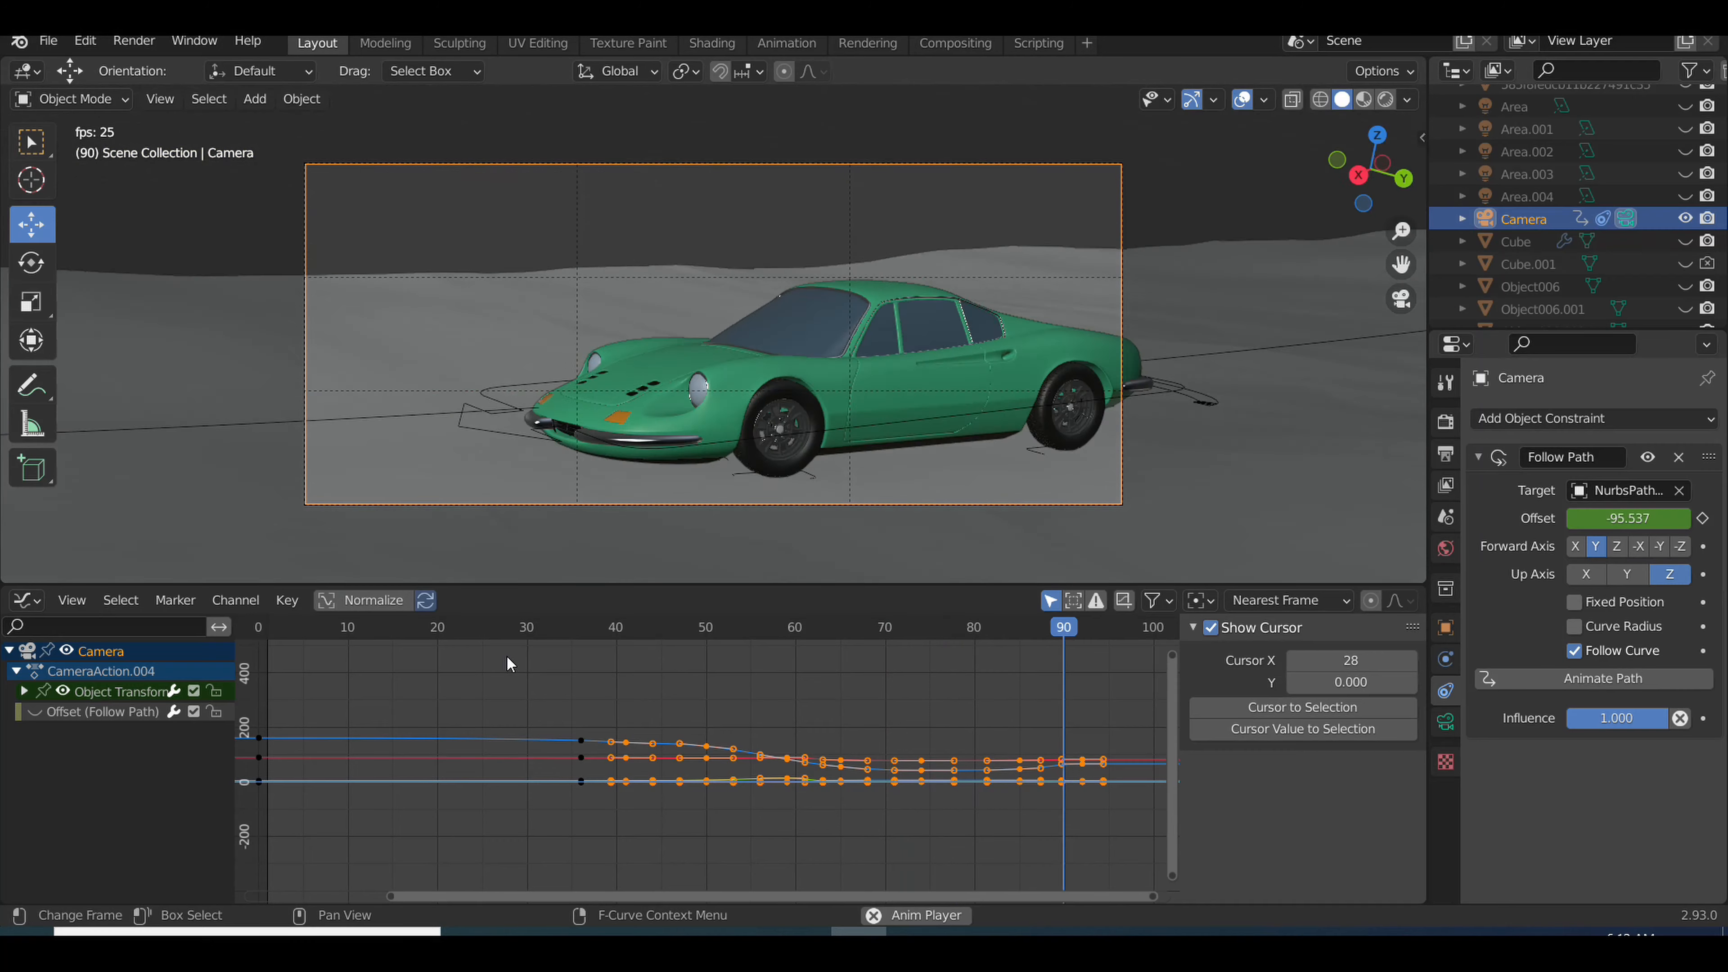
key(space)
click(1129, 637)
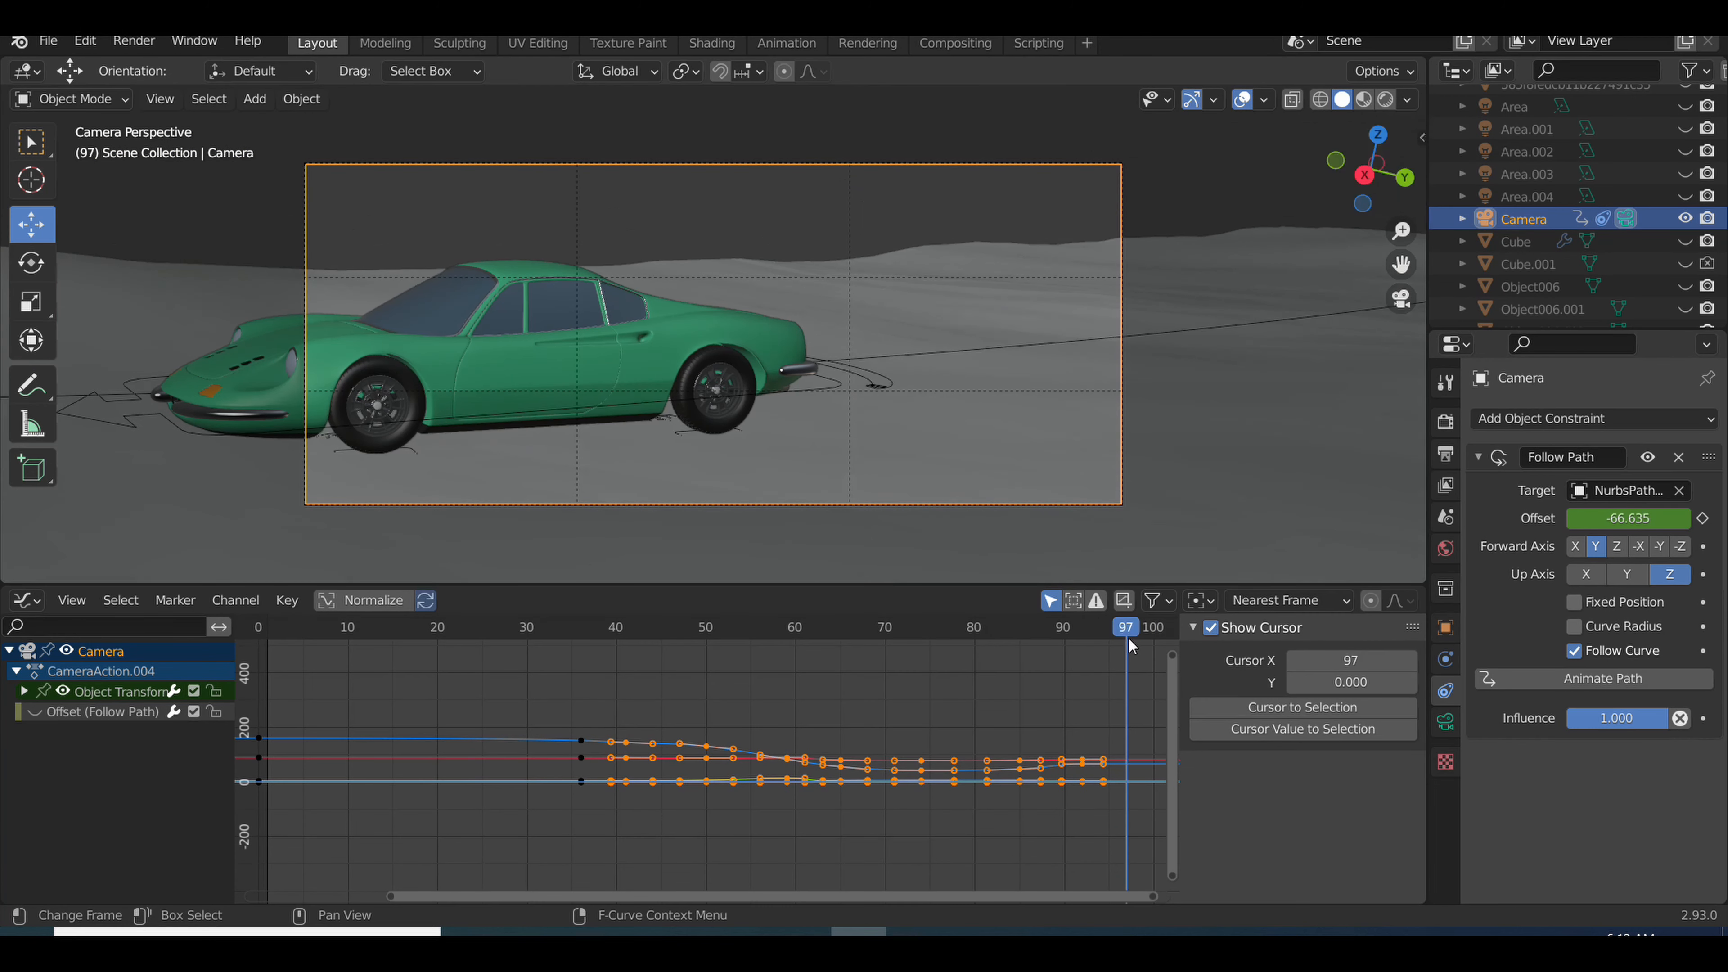
ctrl+scroll(1123, 659, down, 7)
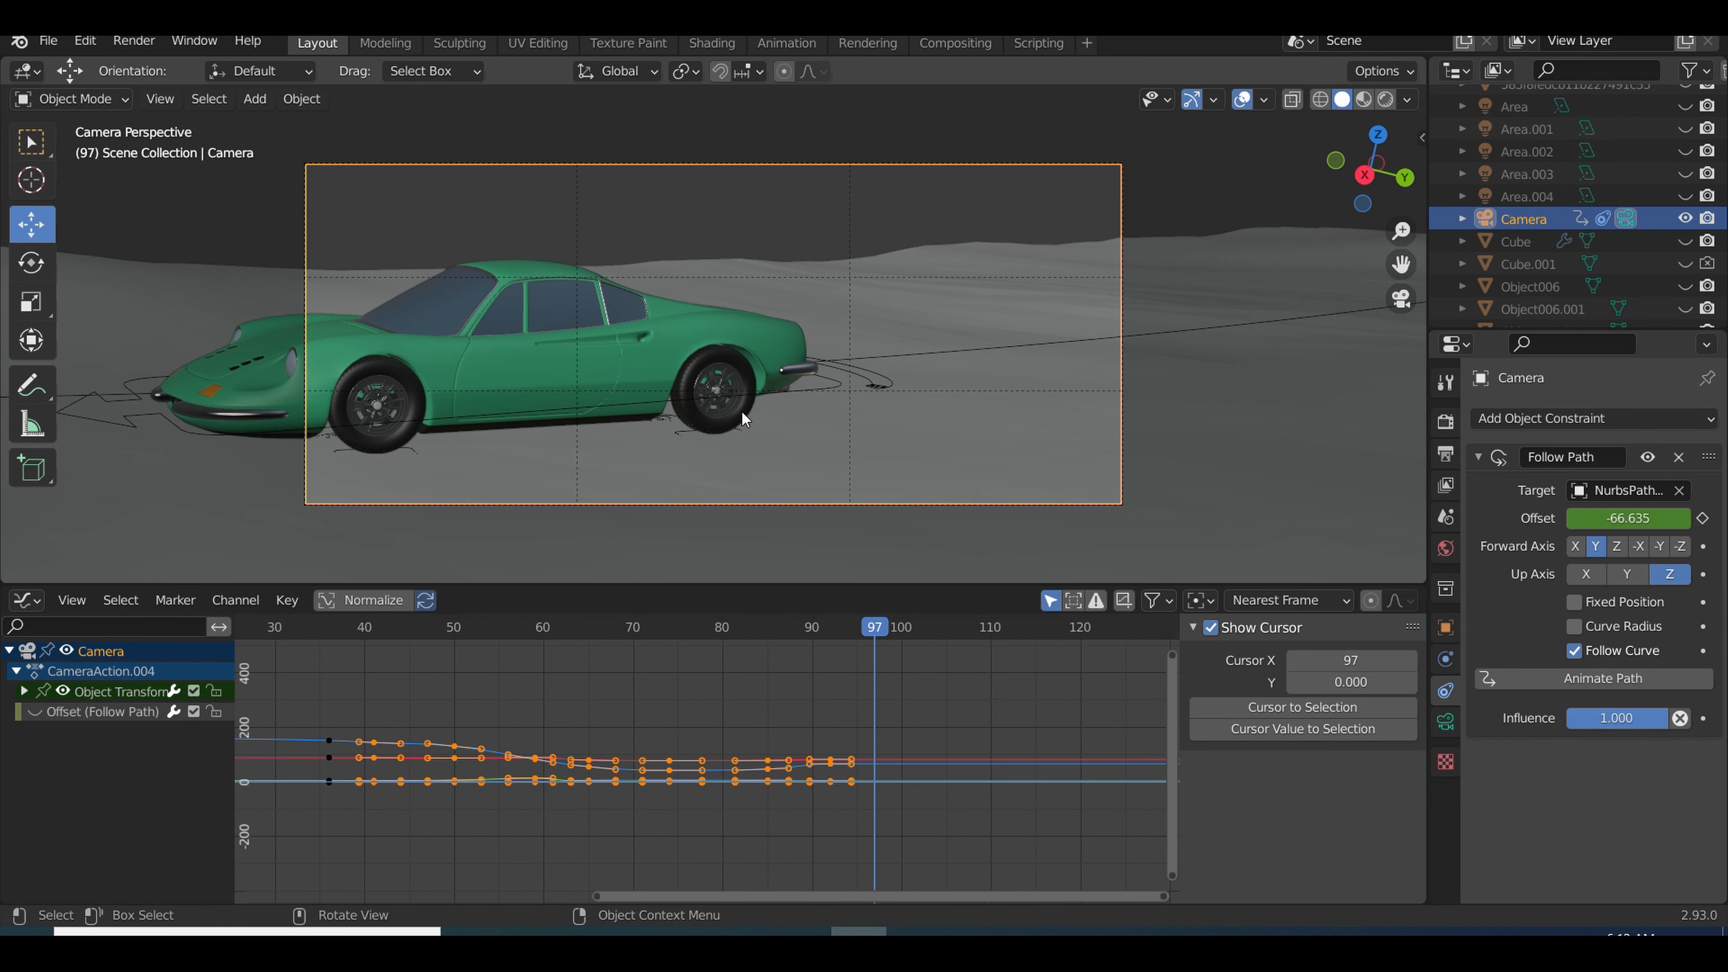
key(r)
right_click(689, 409)
key(r)
right_click(642, 396)
key(r)
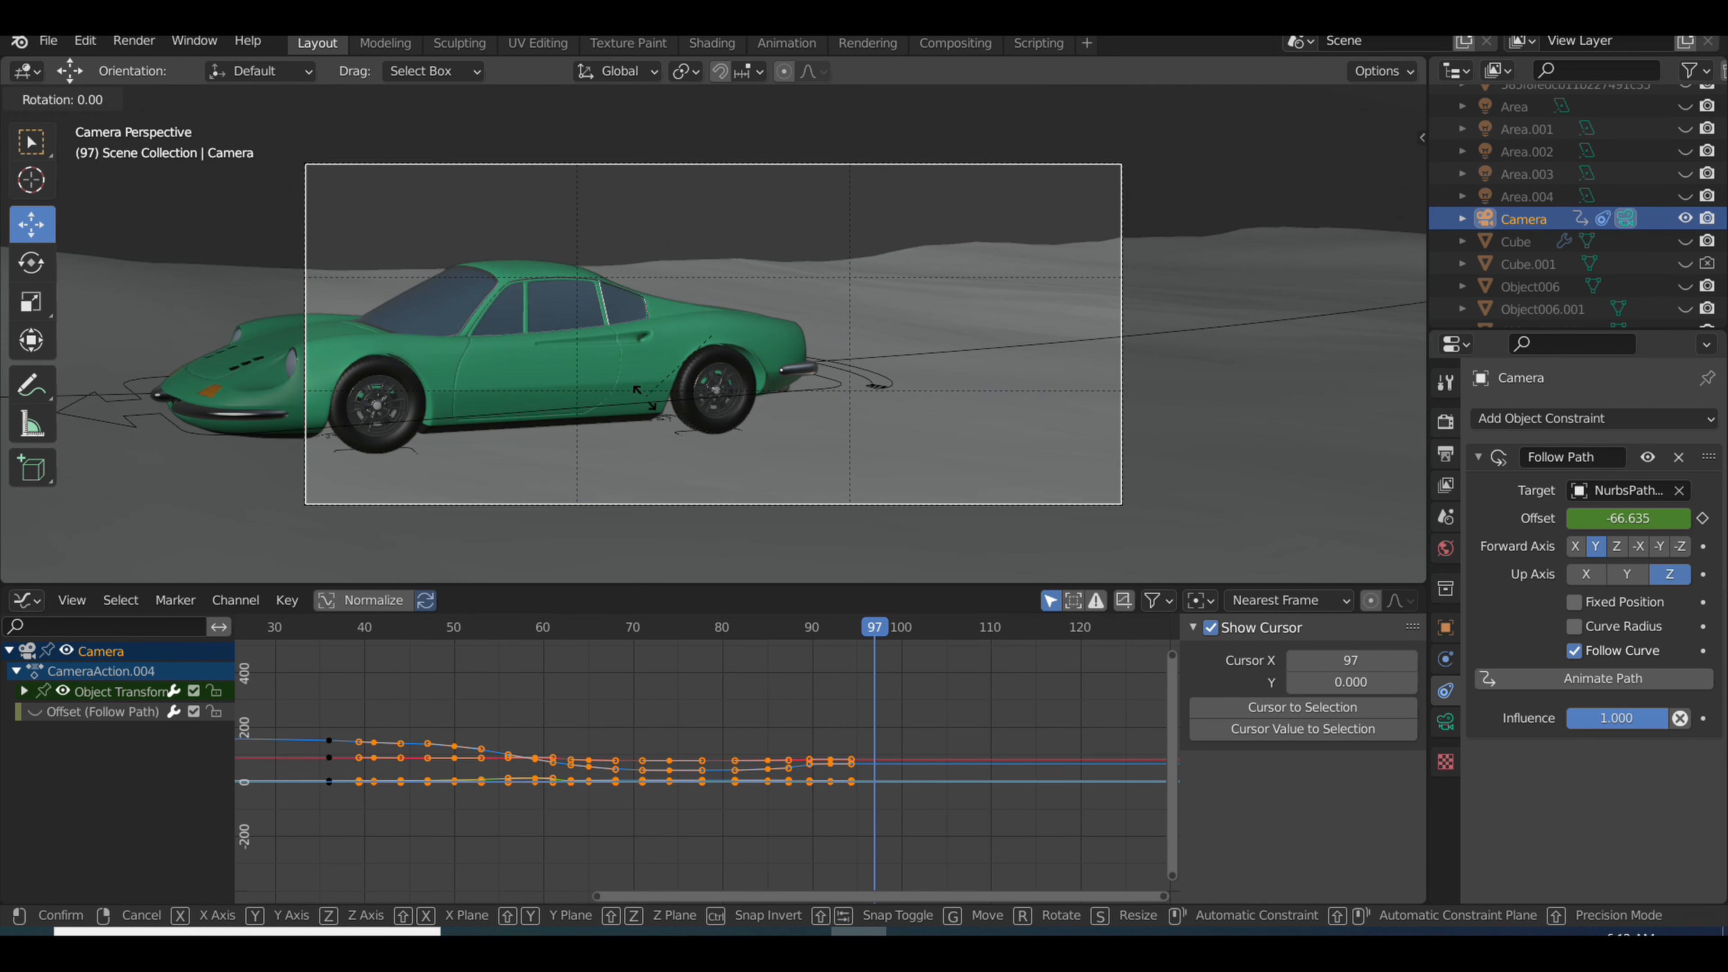
key(z)
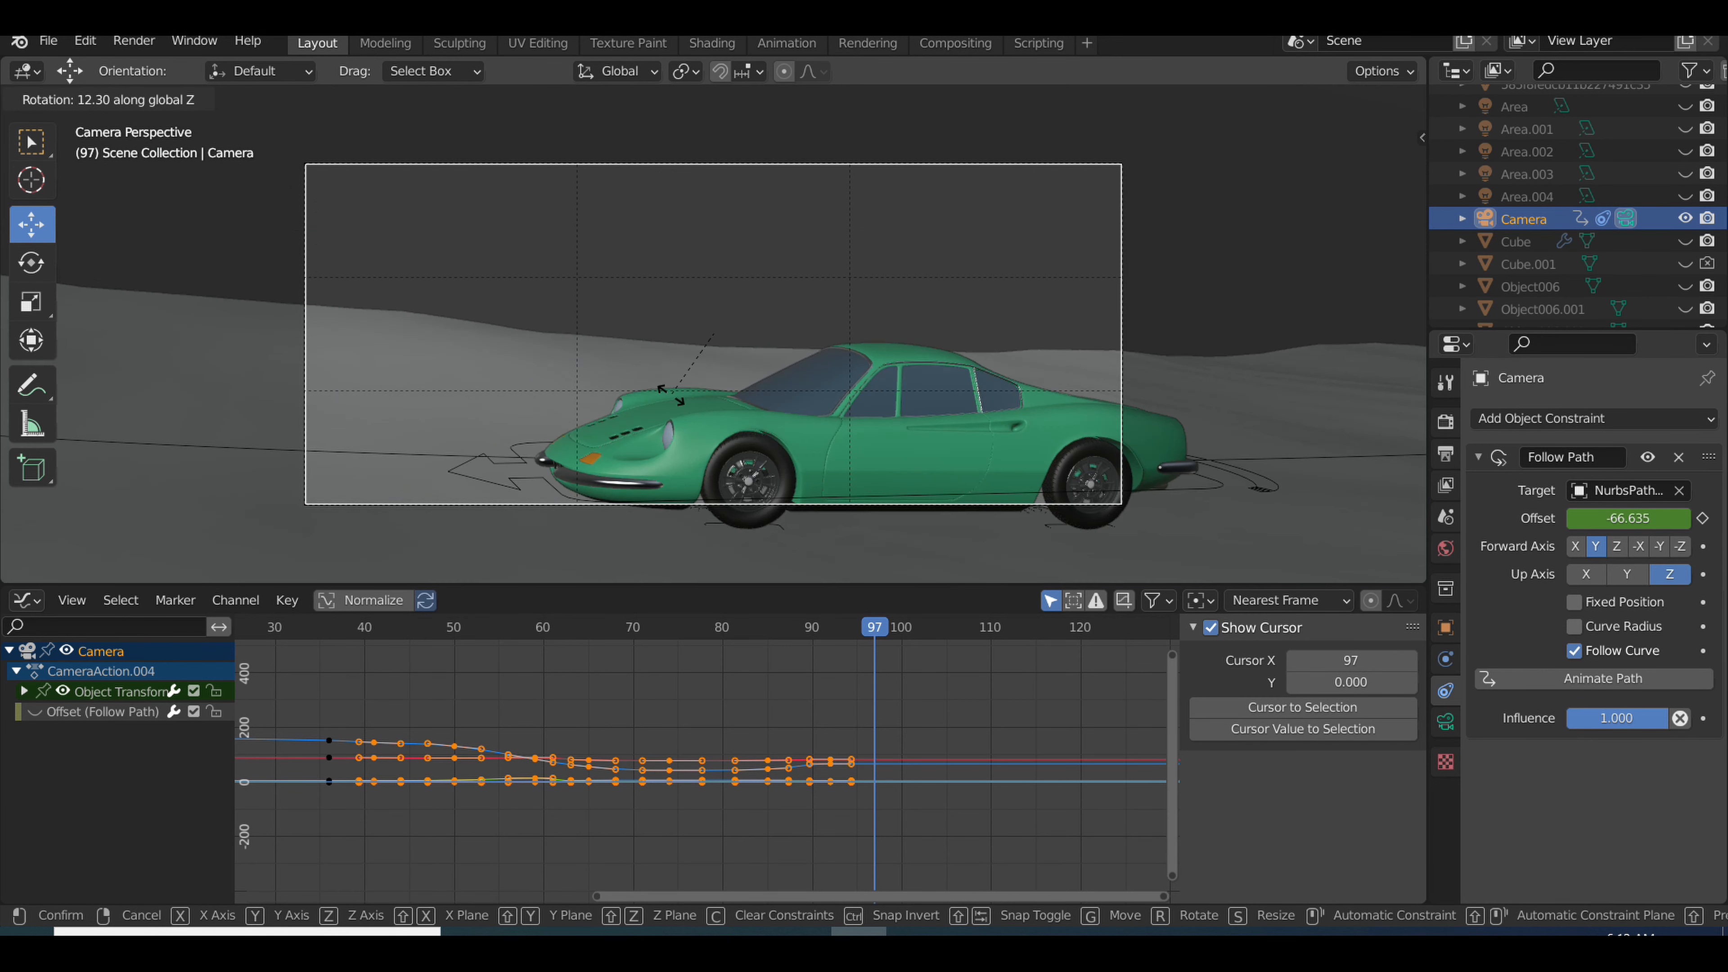
click(657, 402)
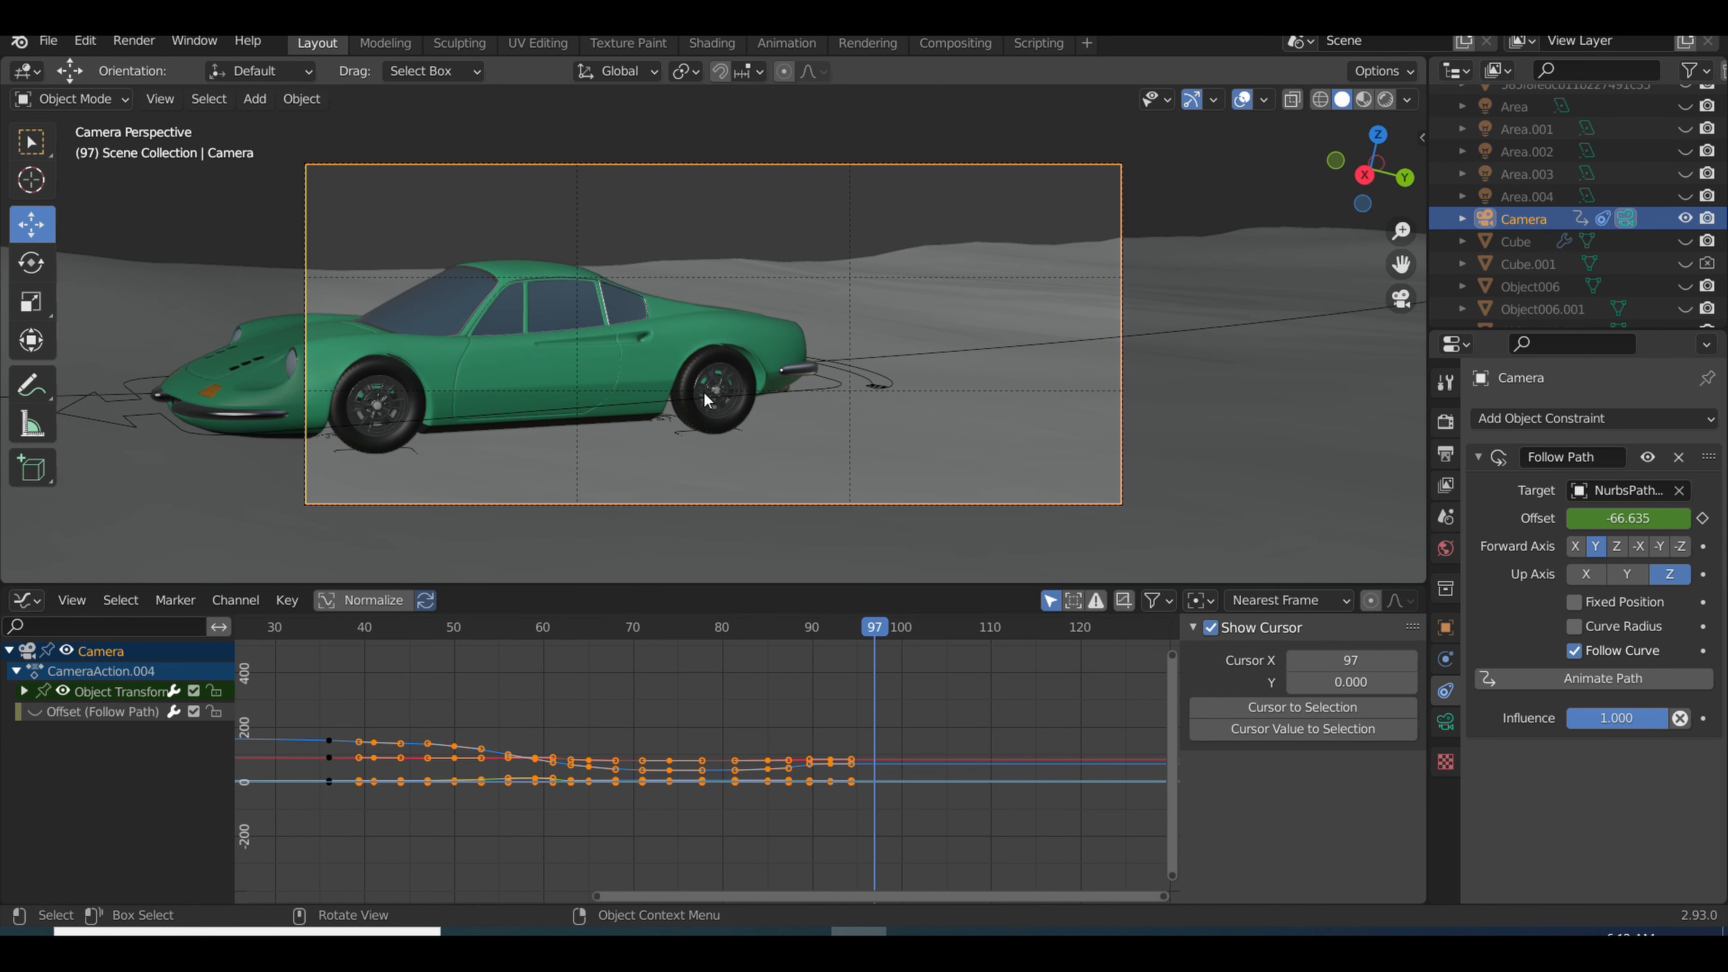
Step: At frame 97, rotate the camera about 9.5° around the global Z axis to bring the car back into frame
key(r)
key(z)
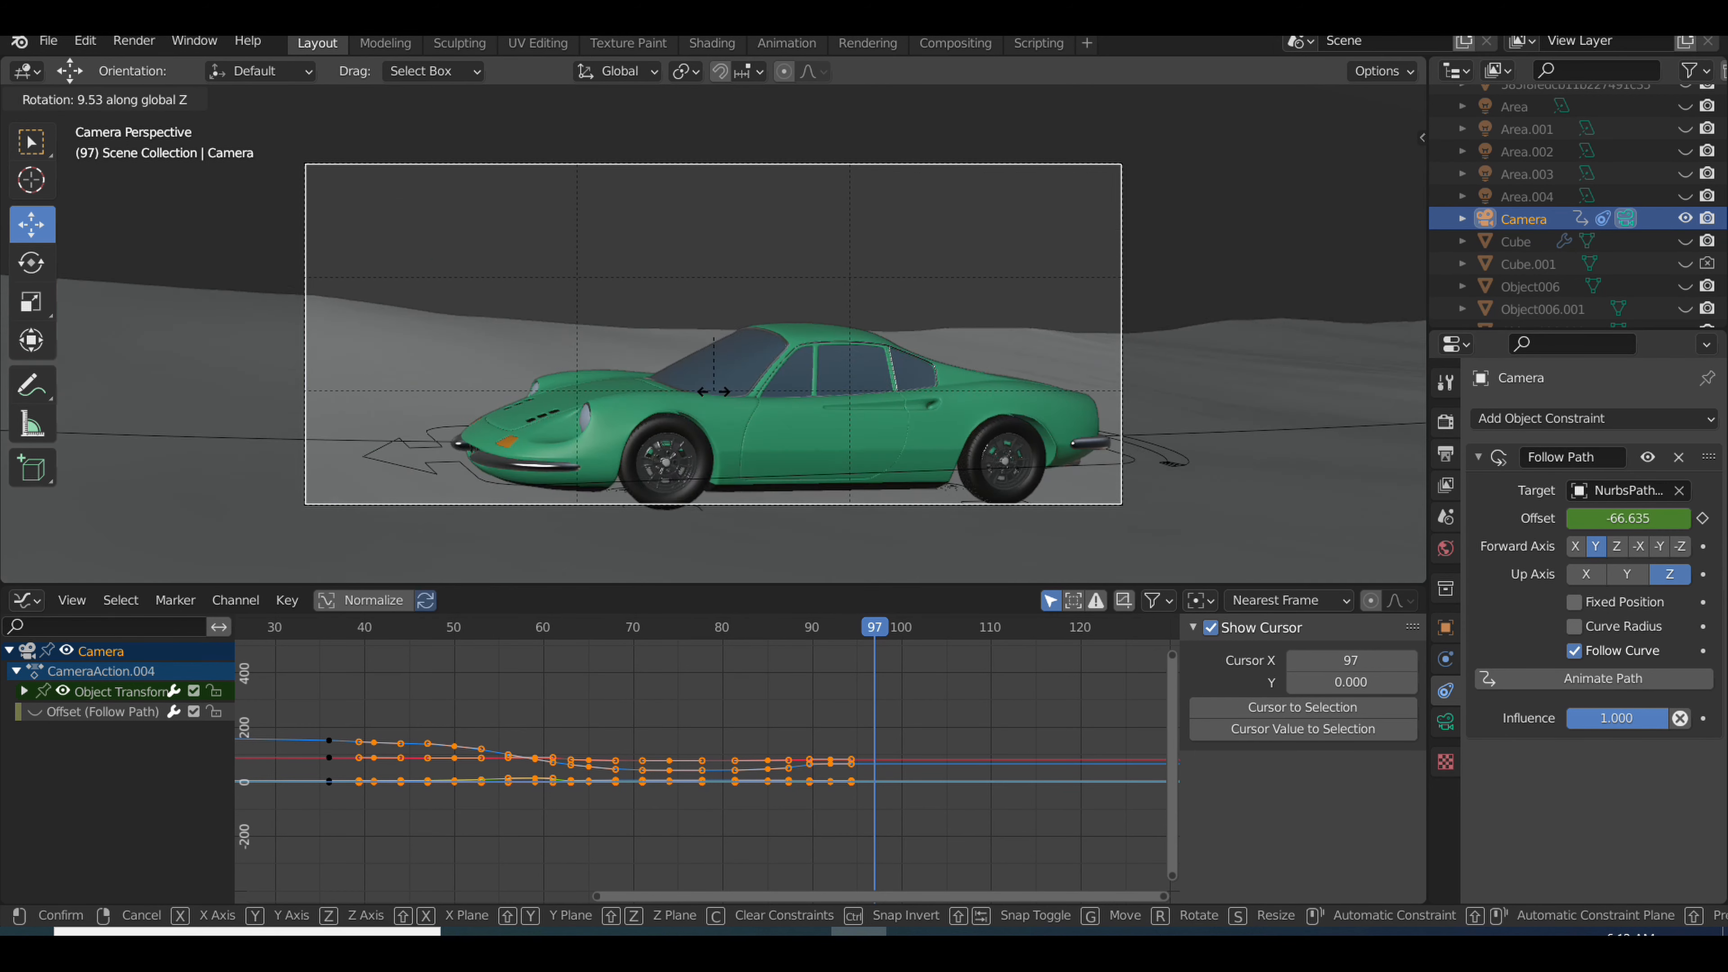
click(713, 392)
Step: Lower the camera about 2.1' along the global Z axis and insert a Location & Rotation keyframe at frame 97
key(g)
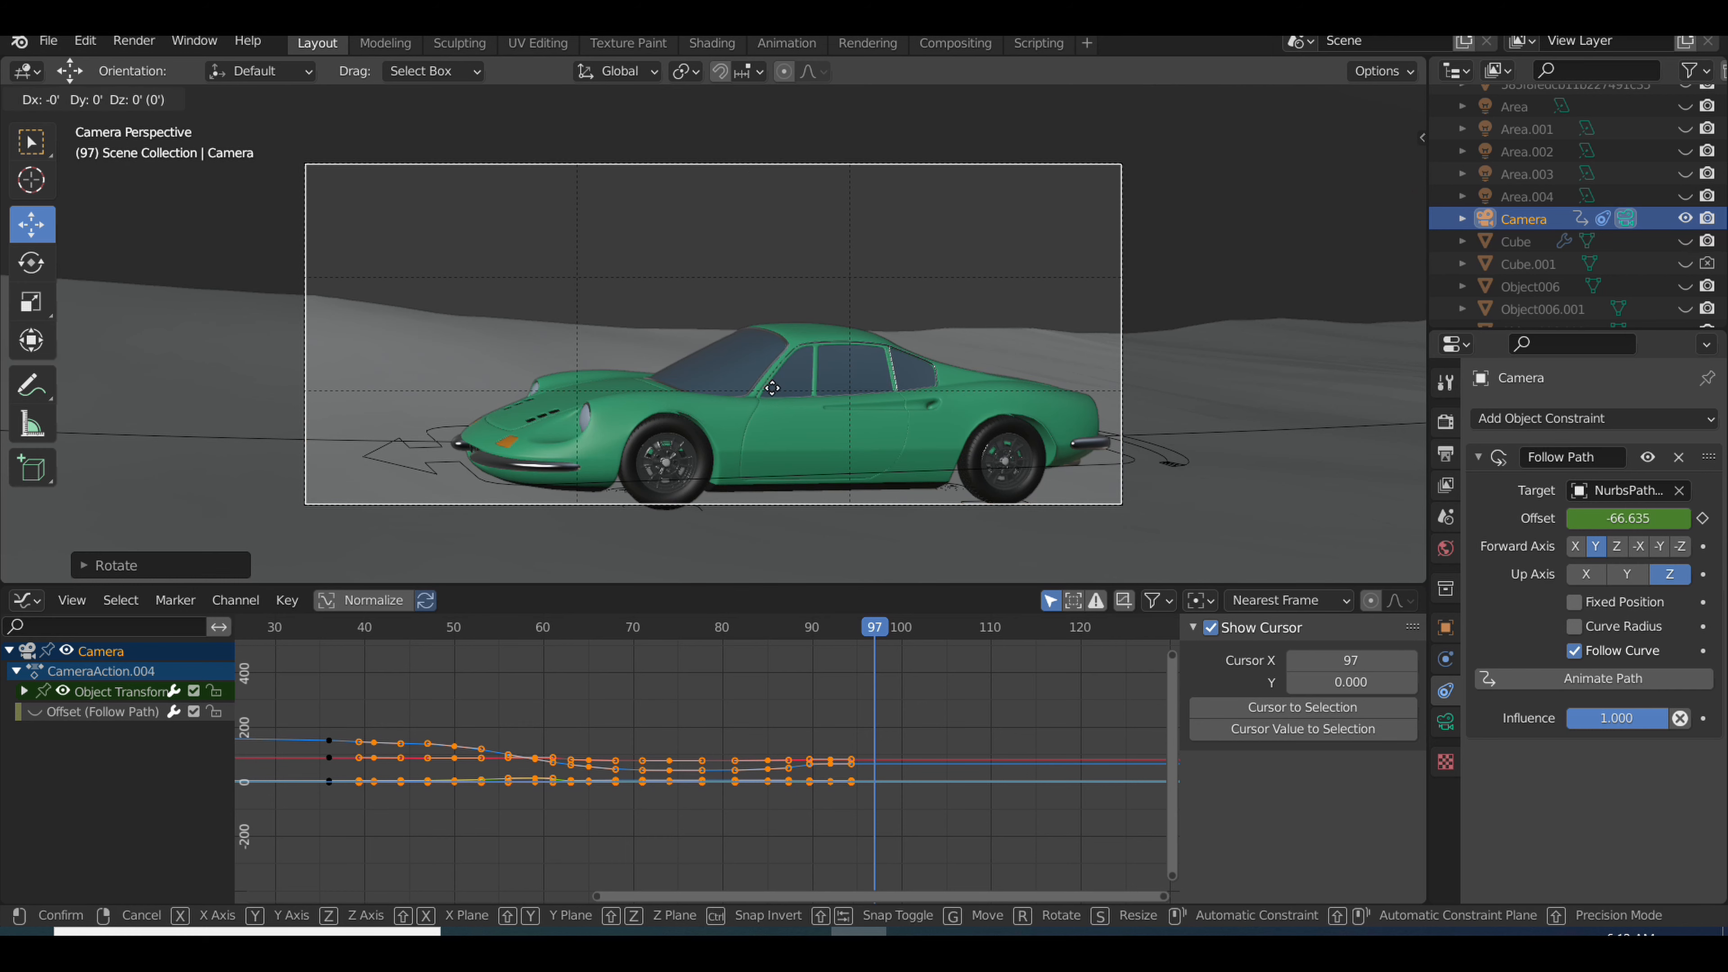
key(z)
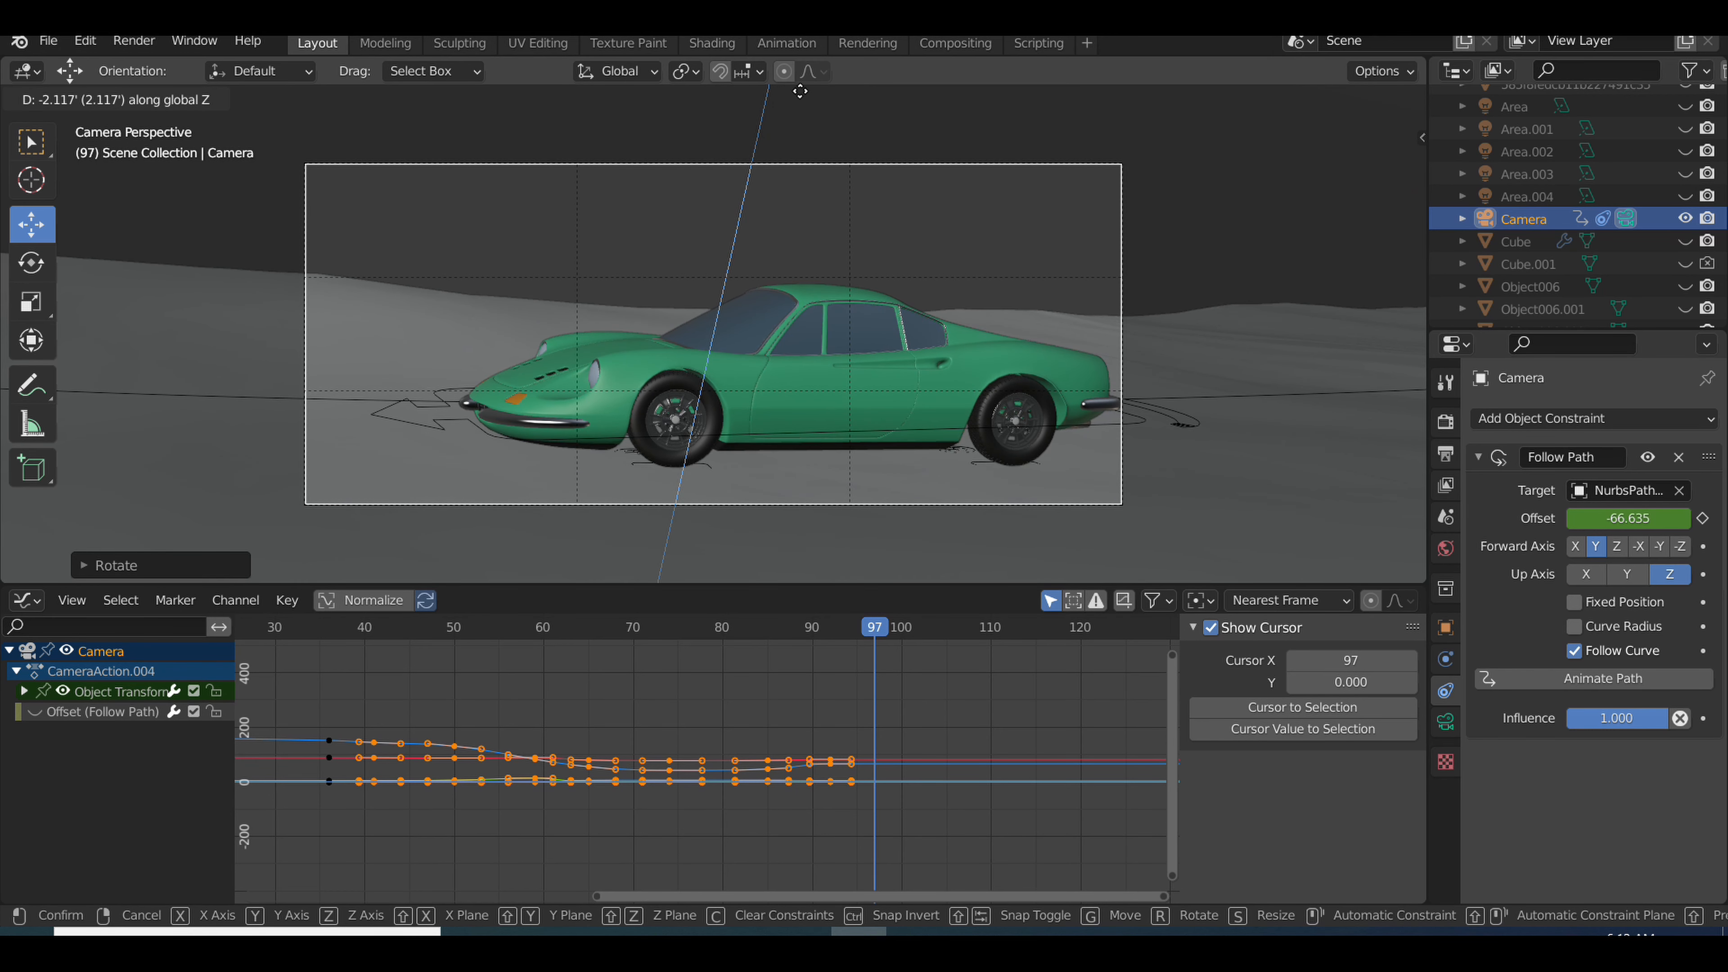
key(i)
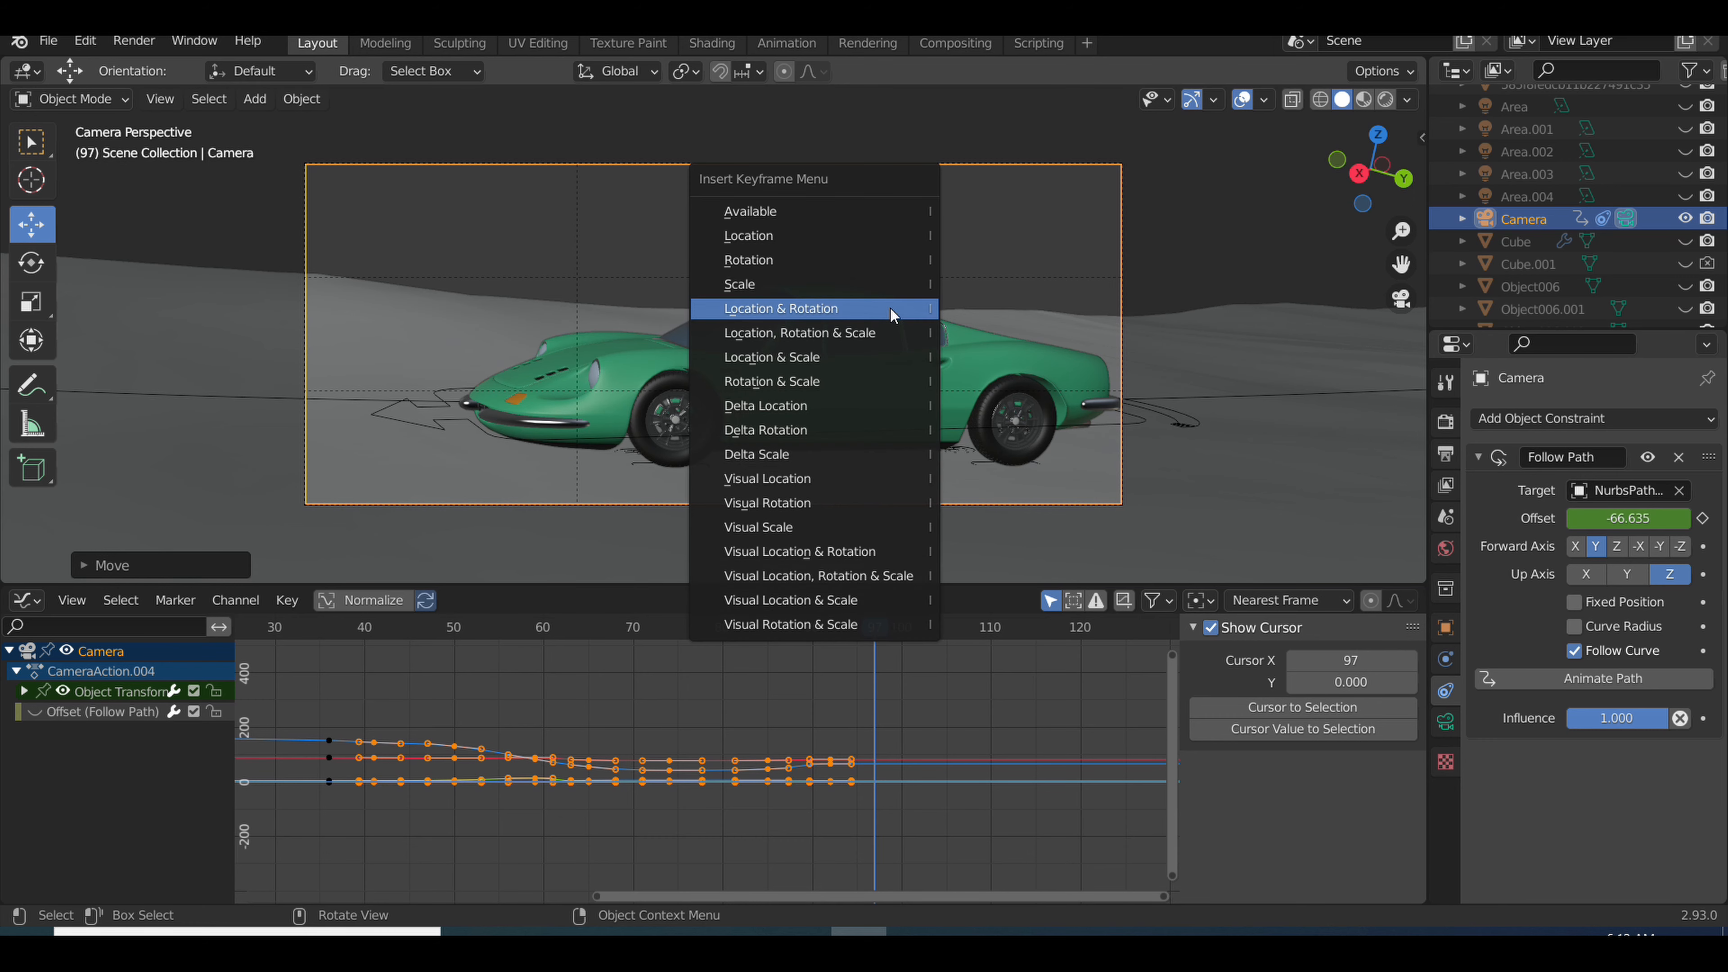
click(892, 308)
Step: At frame 105, rotate and move the camera to reframe the car and insert a Location & Rotation keyframe
drag(878, 637, 989, 689)
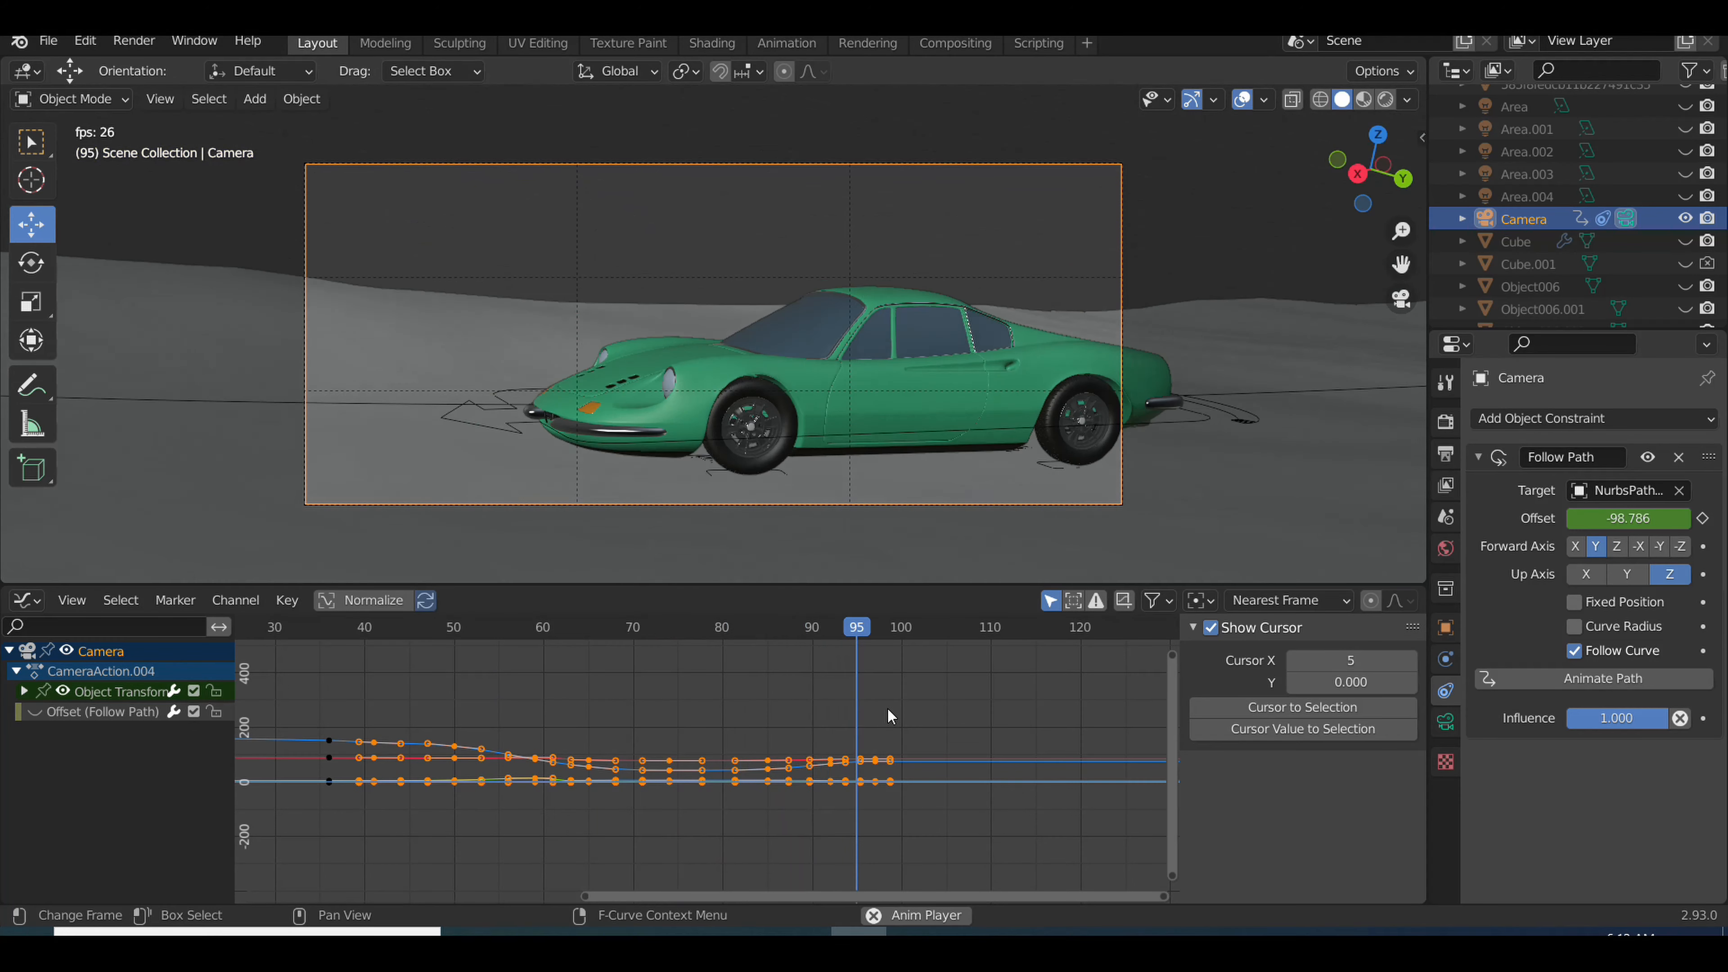
key(space)
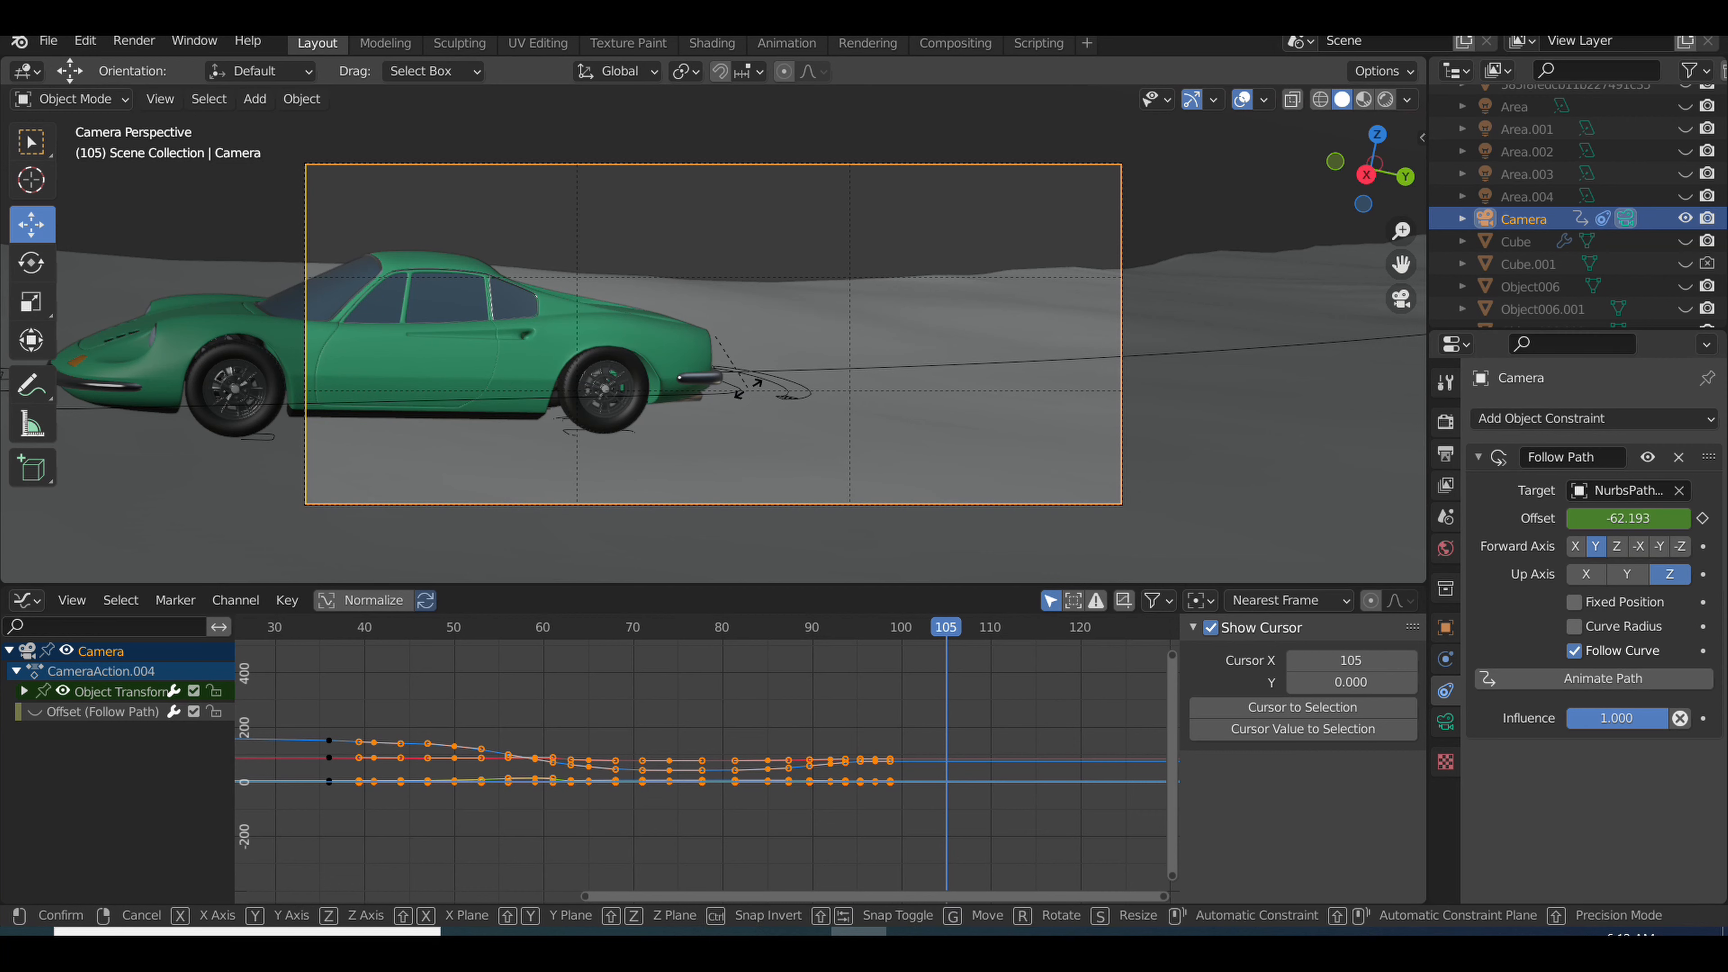
click(766, 388)
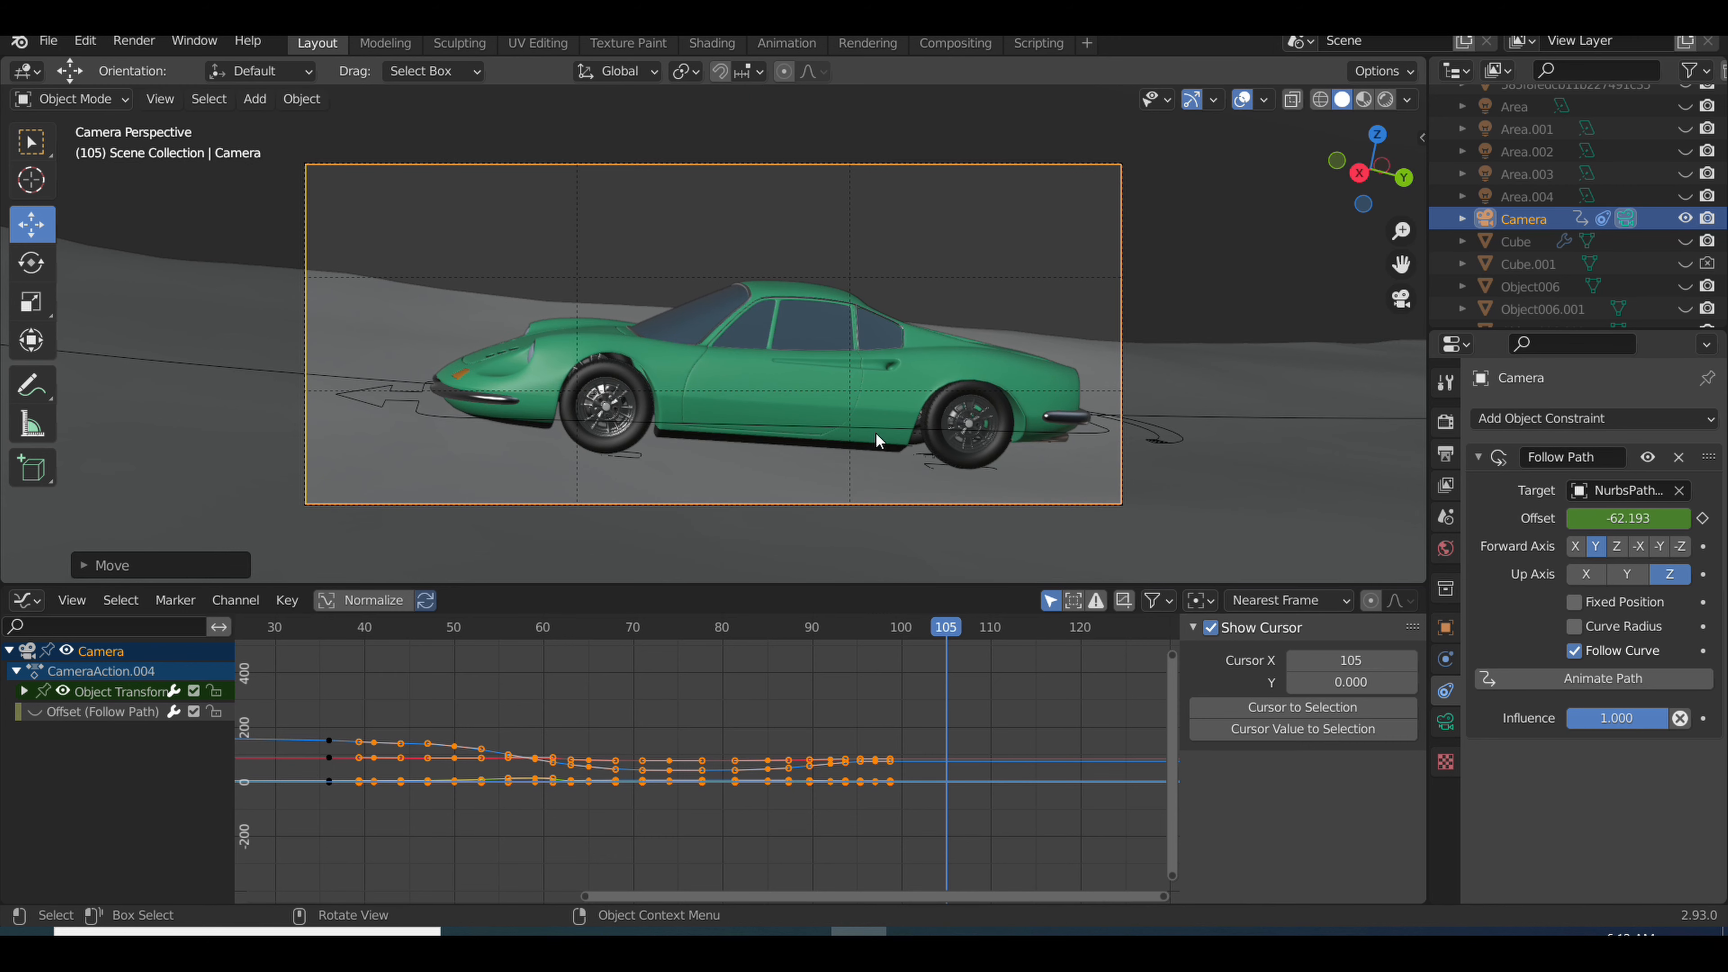
key(i)
click(874, 386)
Step: At frame 116, rotate the camera around the global Z axis to recenter the car and insert a Location & Rotation keyframe
click(535, 654)
key(space)
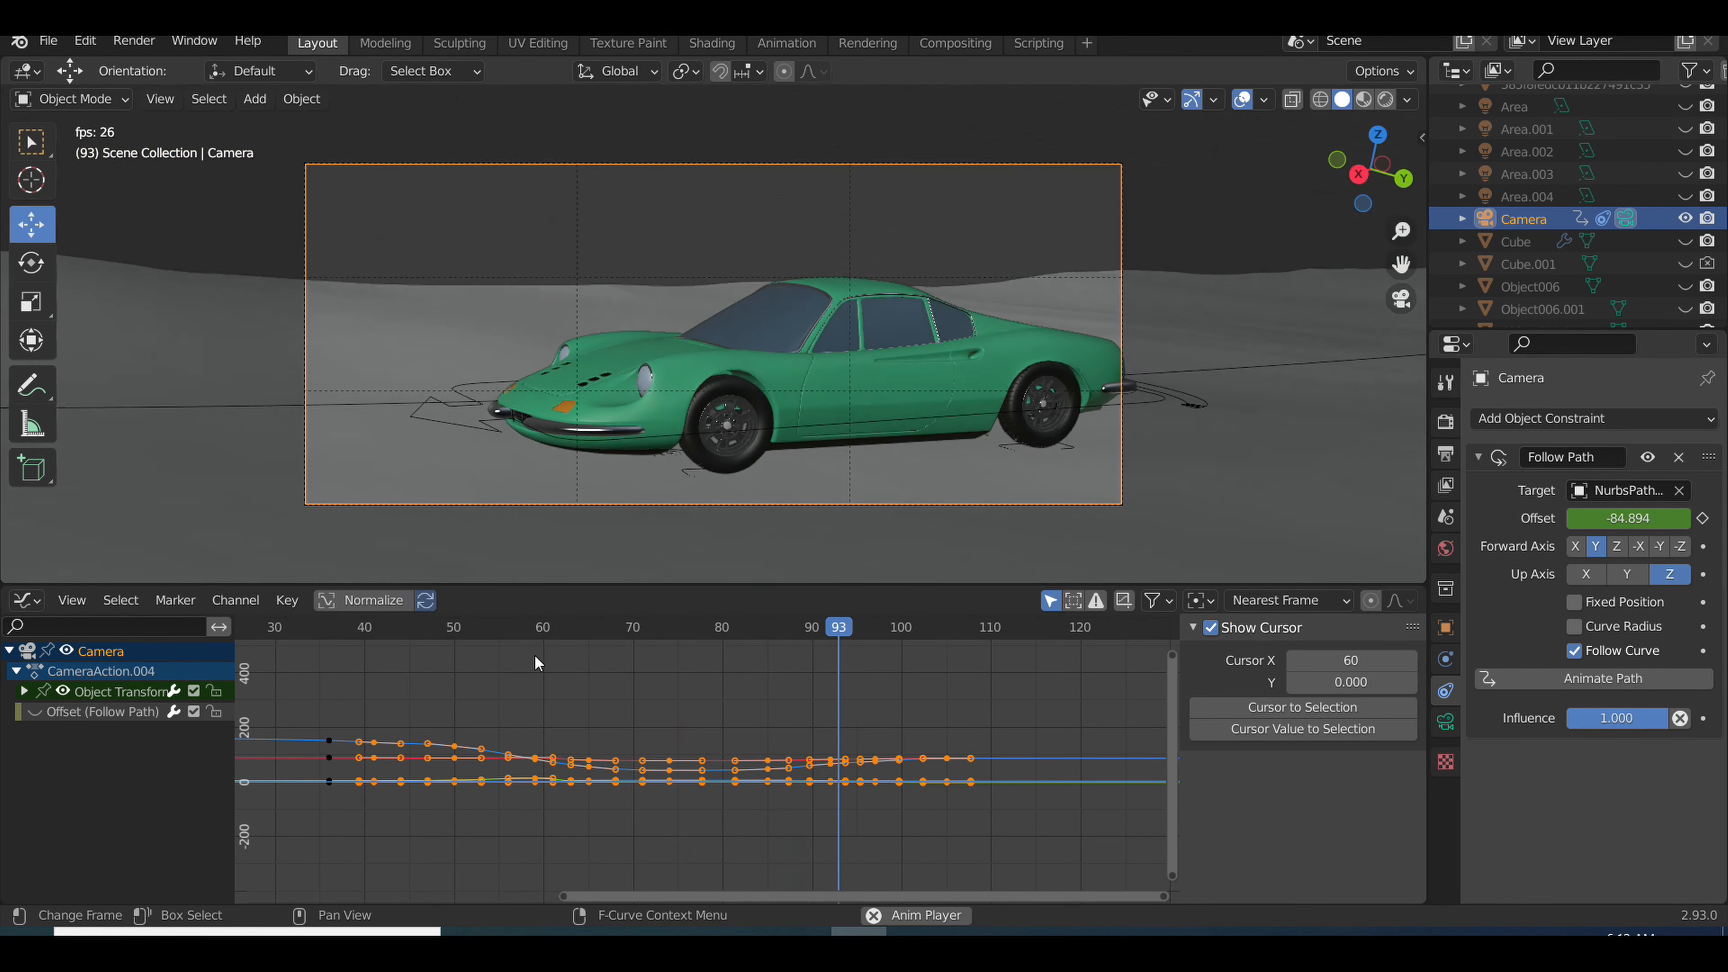
key(space)
key(r)
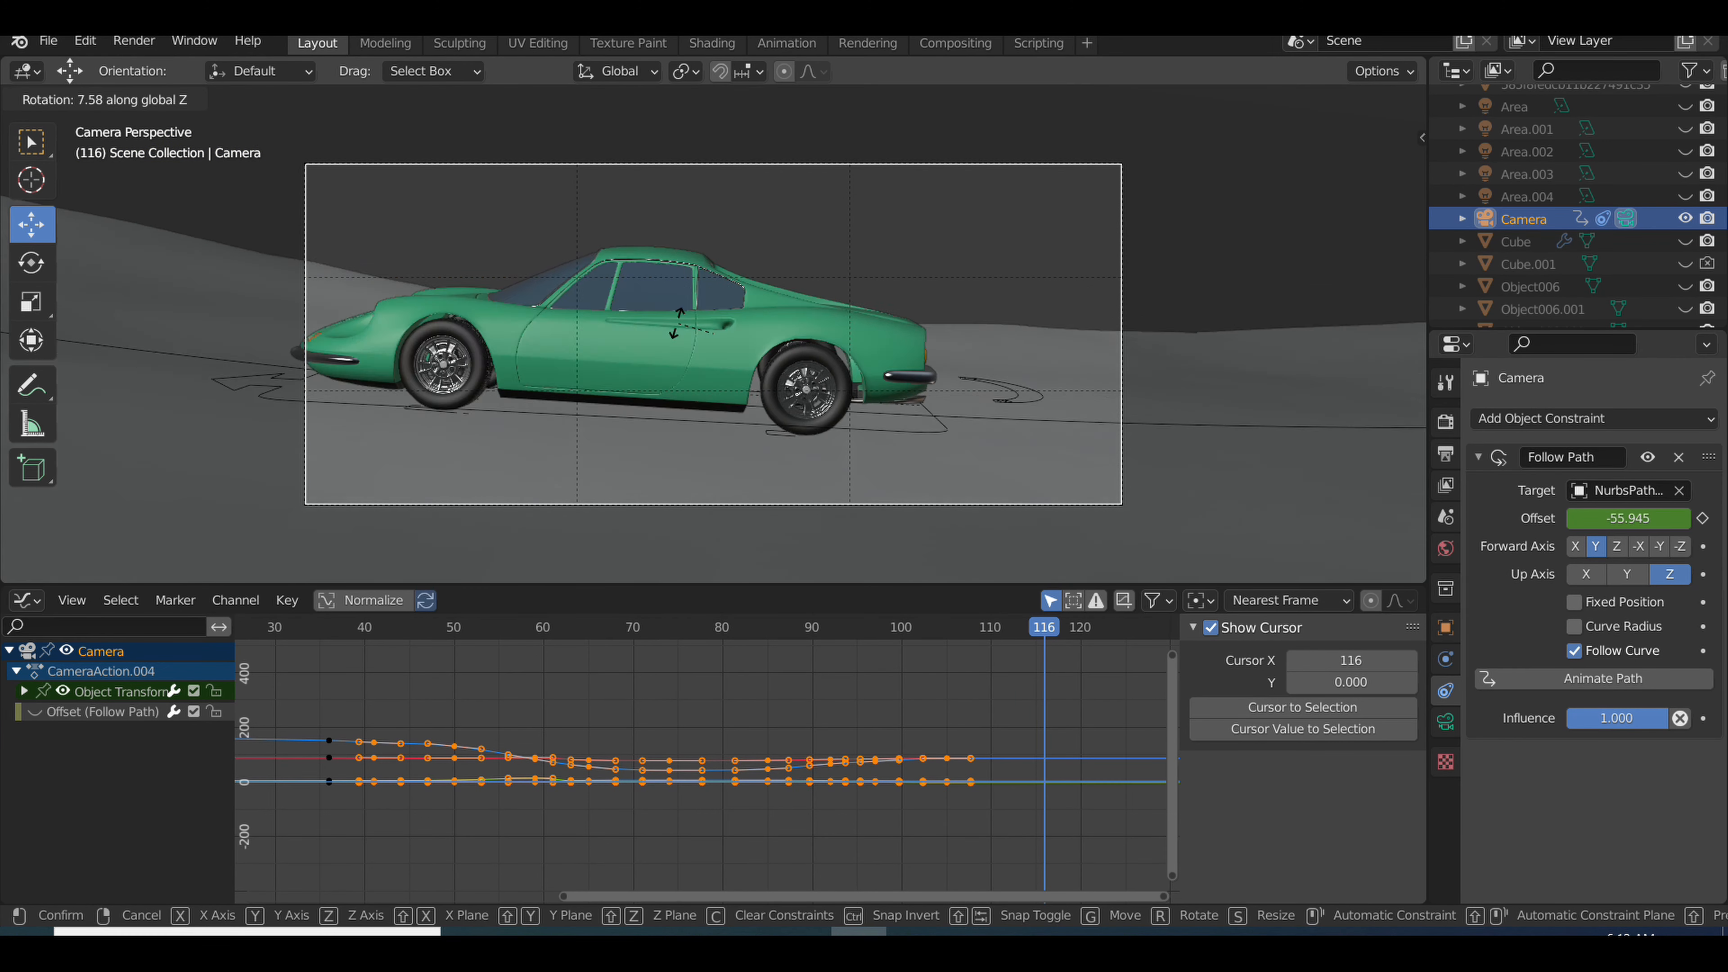
click(681, 322)
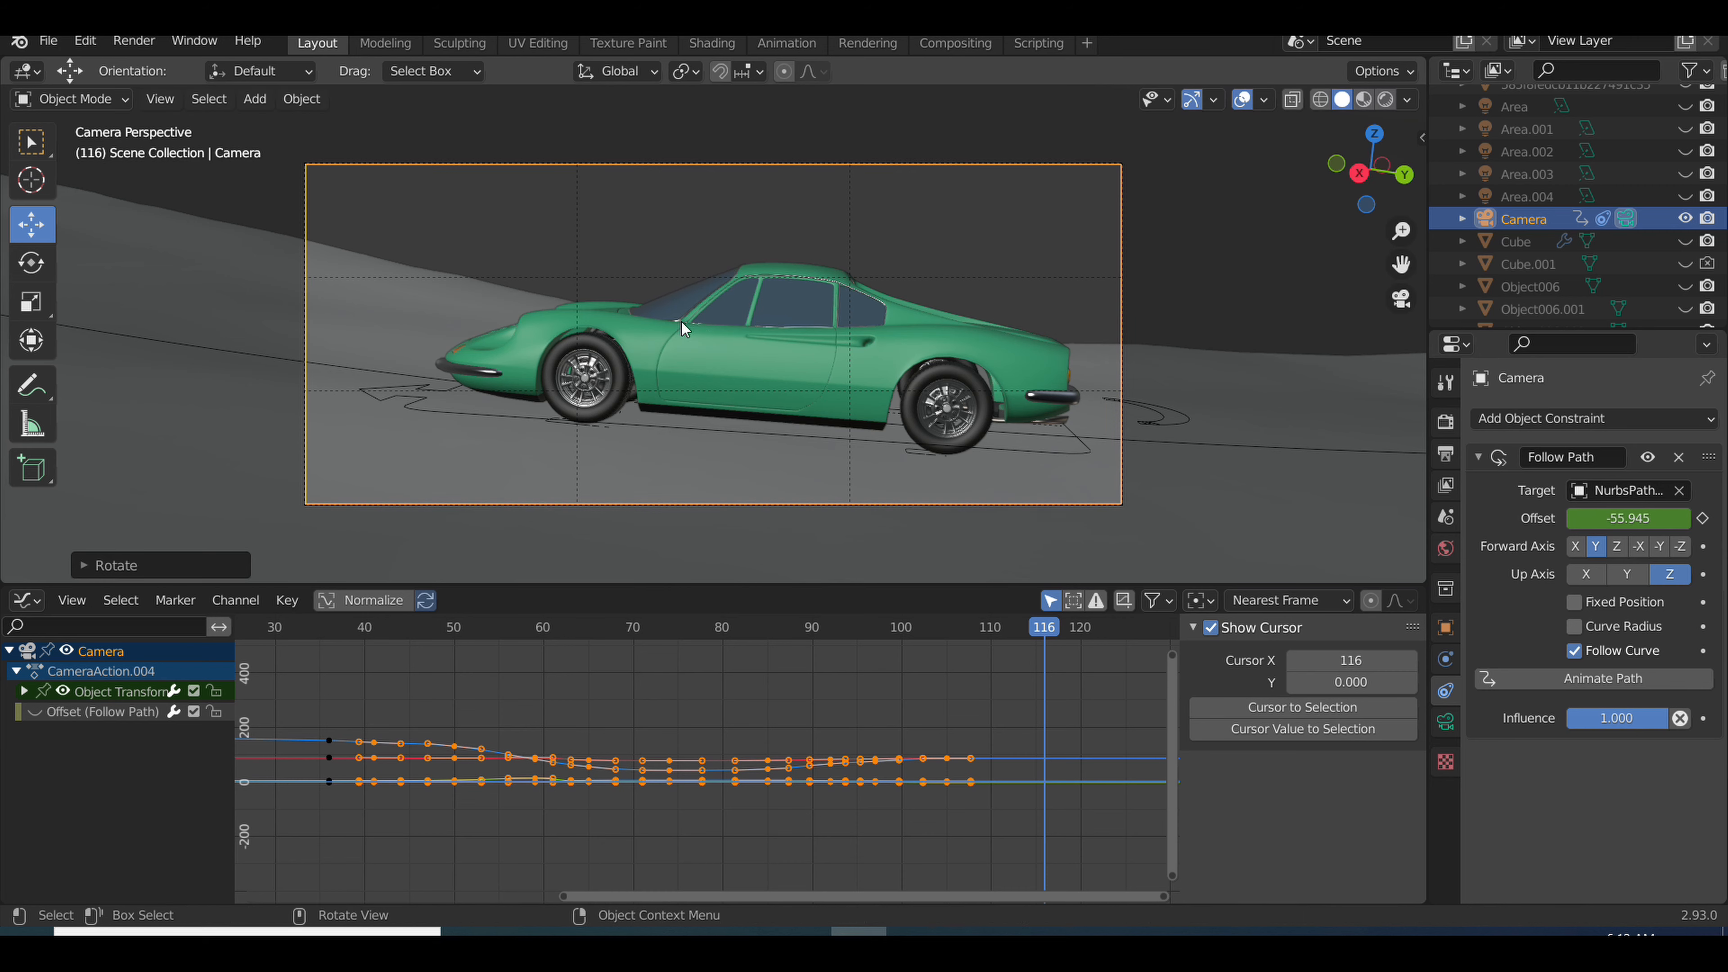
key(i)
click(690, 321)
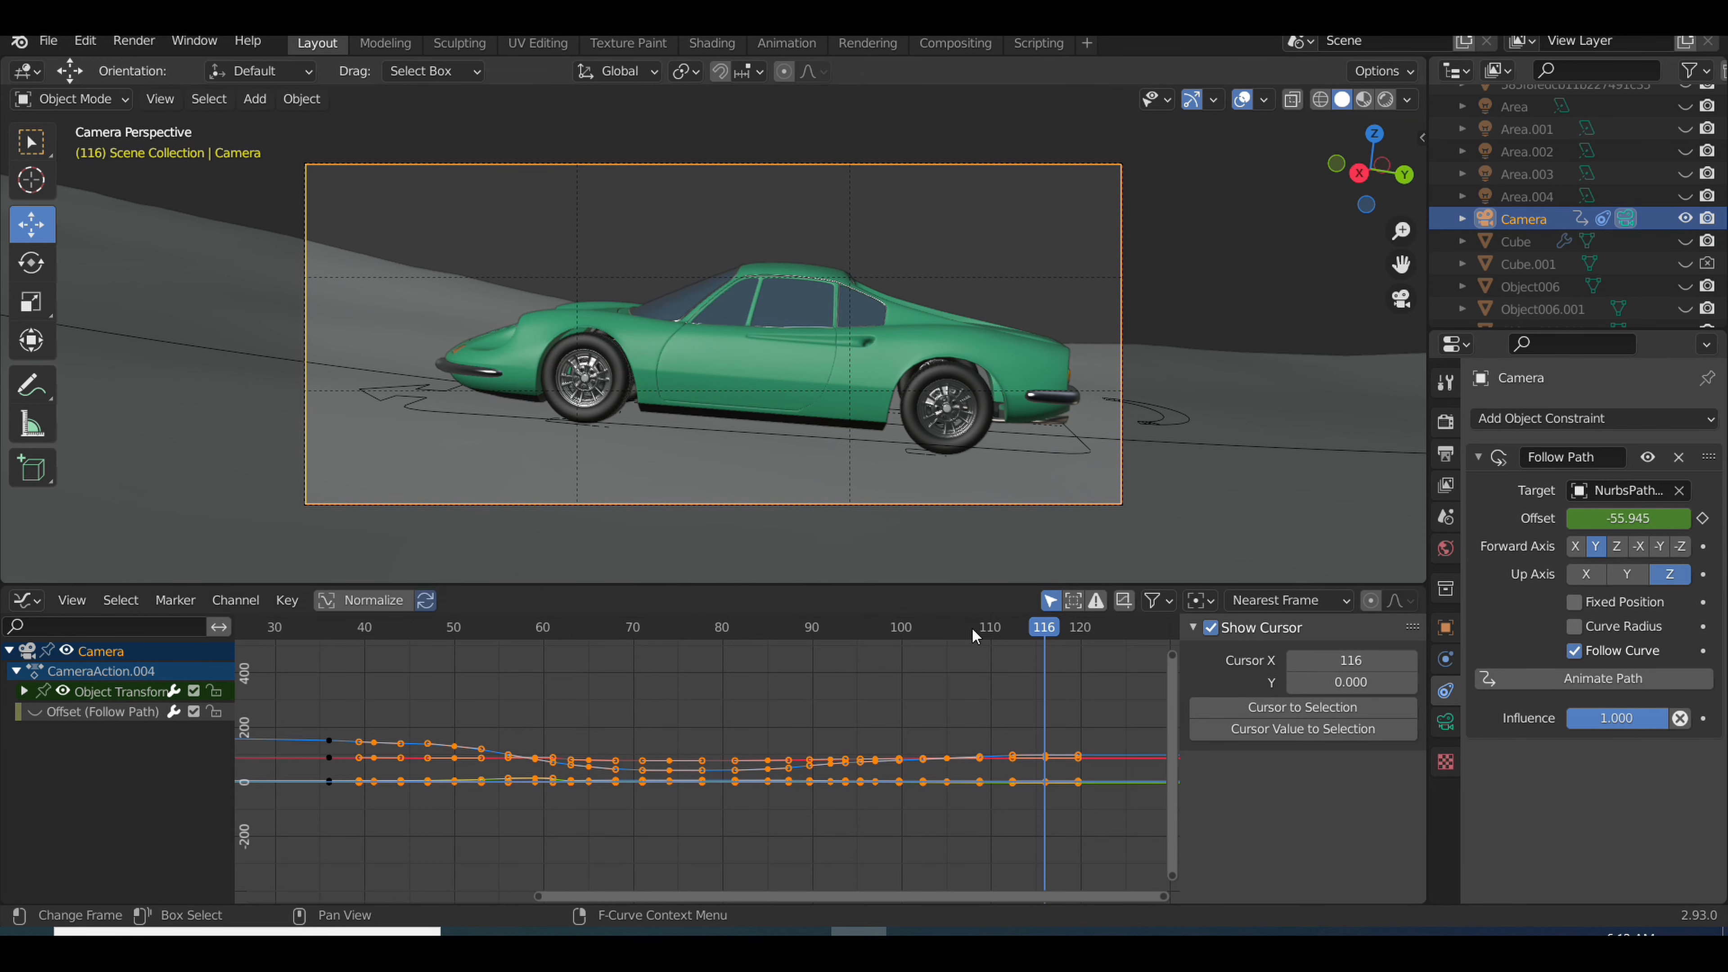
Step: At frame 125, rotate the camera about 9.9° around the global Z axis and insert a Location & Rotation keyframe
key(shift+Left)
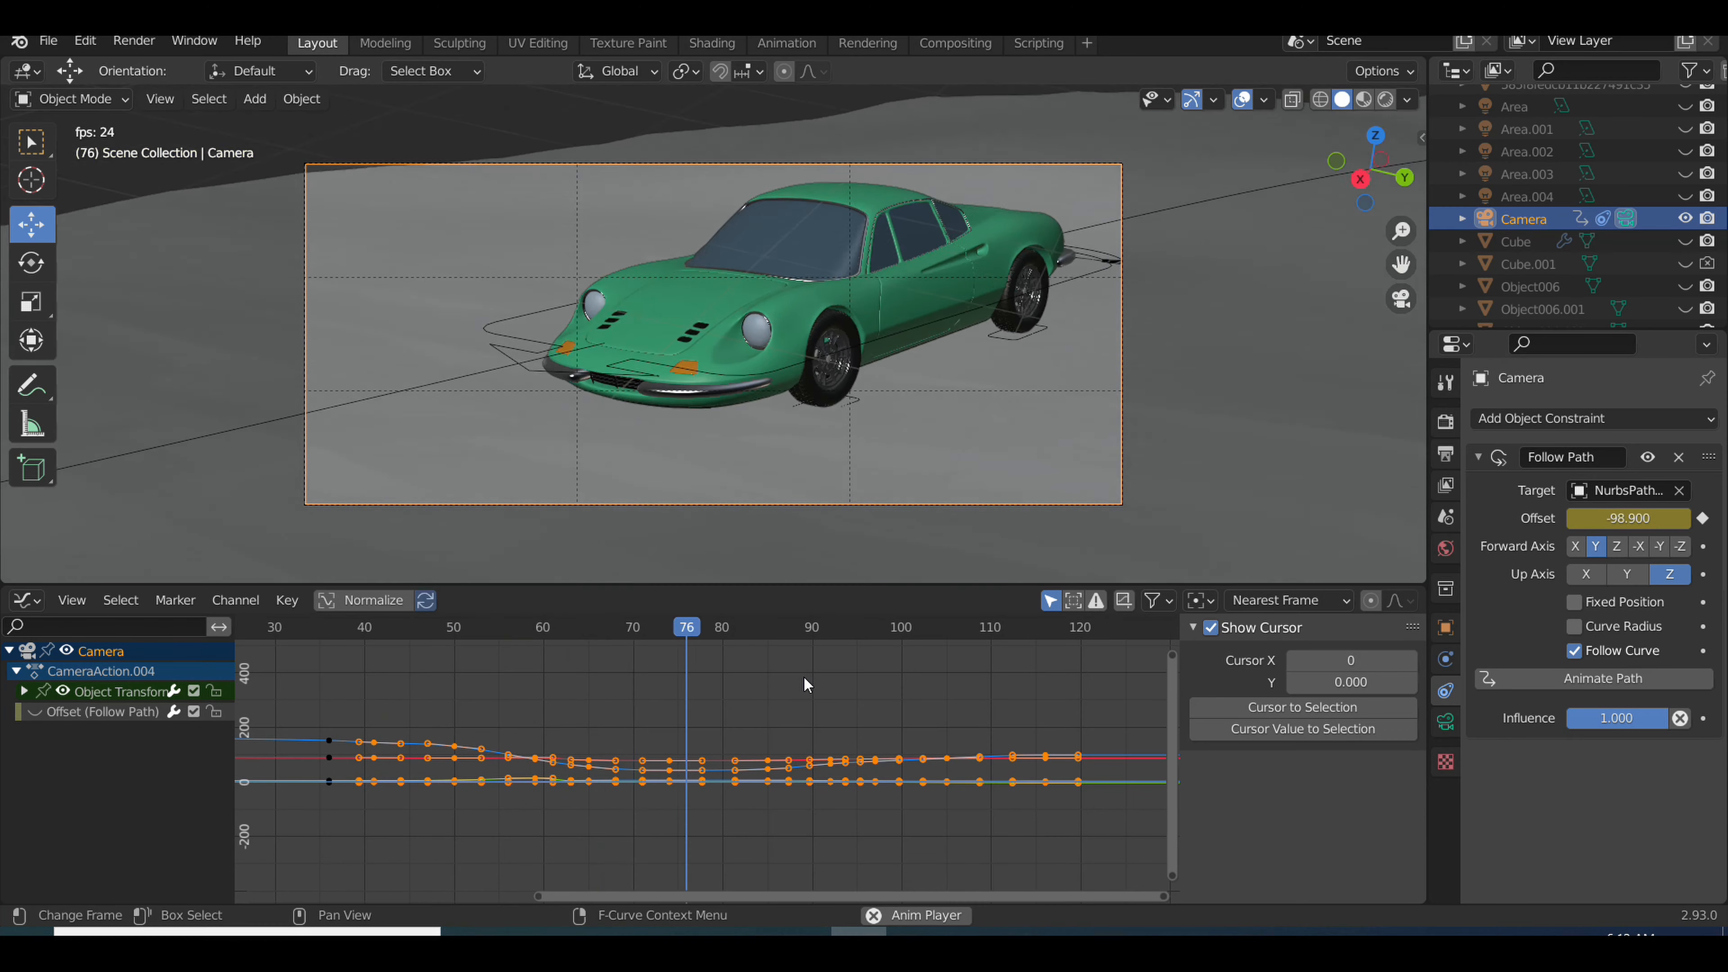
key(space)
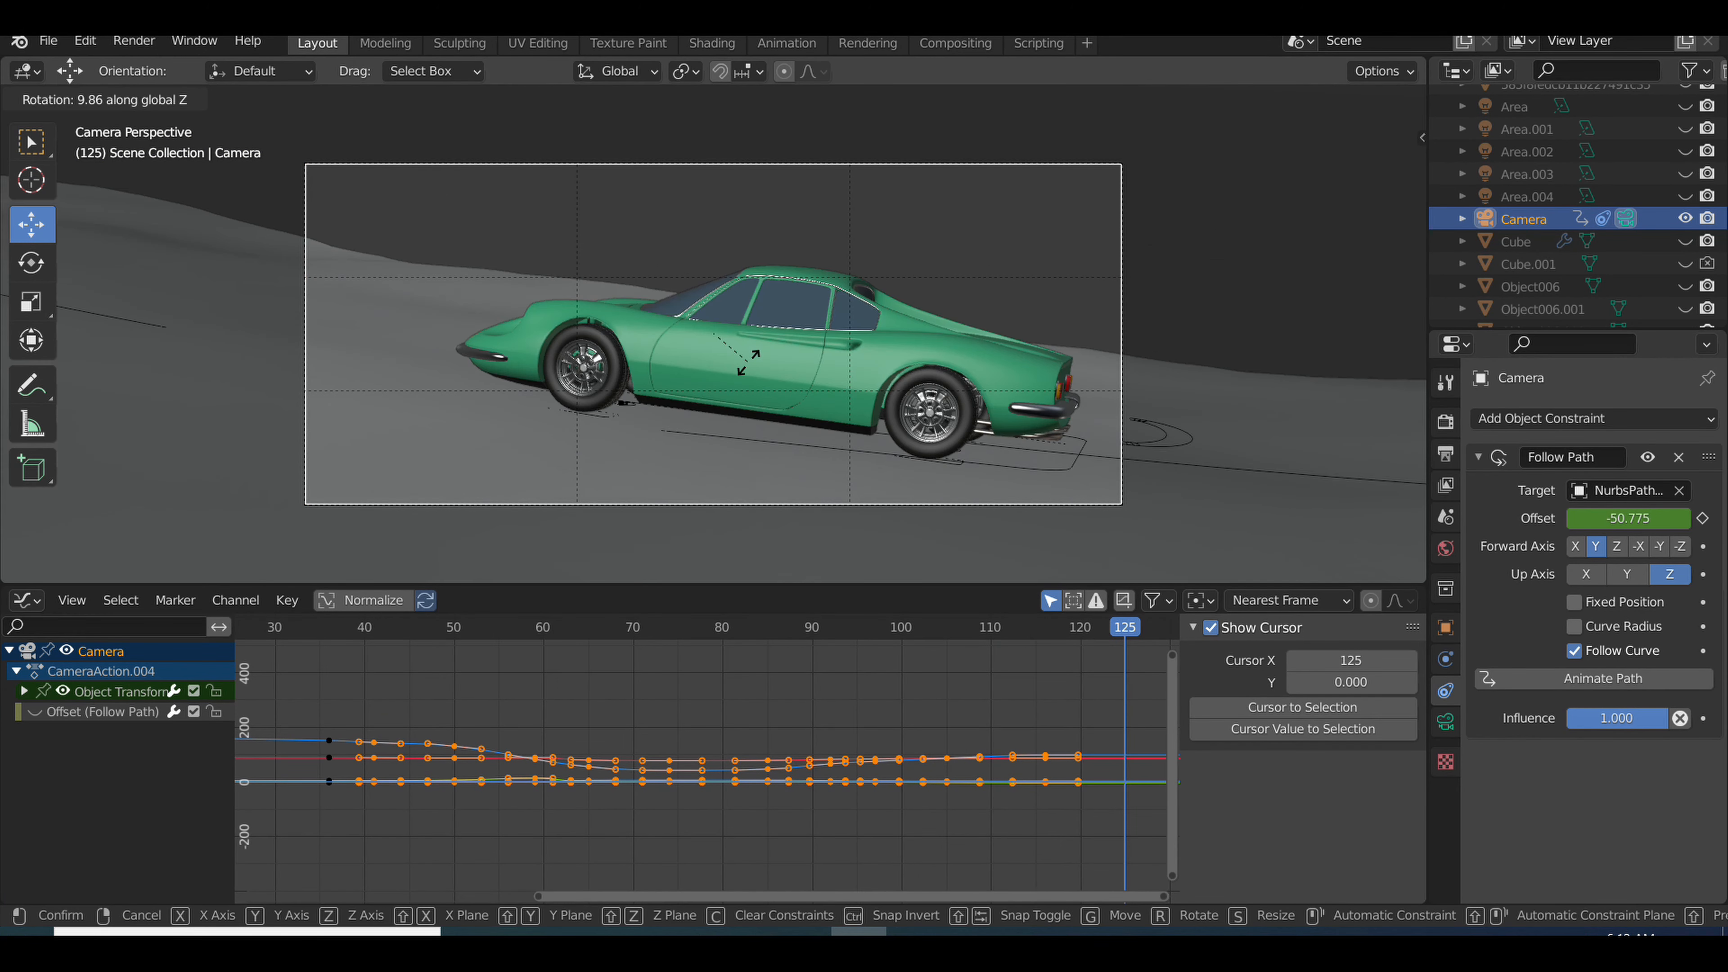
click(747, 362)
key(i)
click(799, 357)
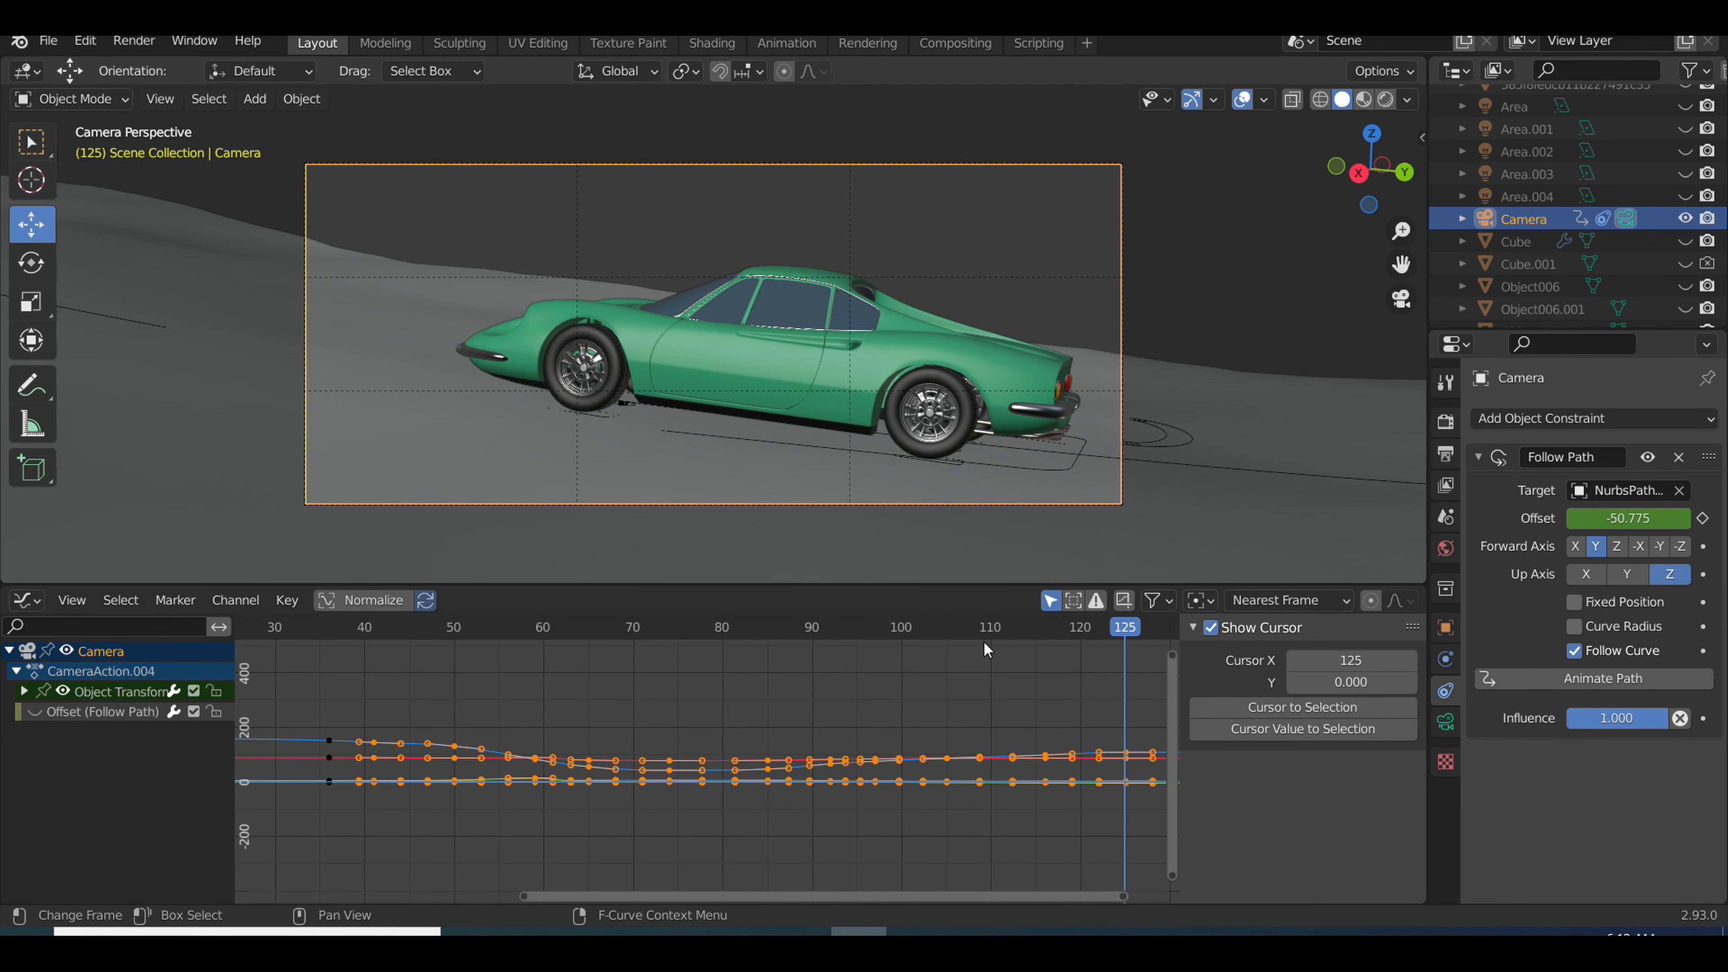
Step: At frame 137, rotate the camera around the global Z axis and move it about 22' along its local X axis
drag(983, 641, 307, 681)
key(space)
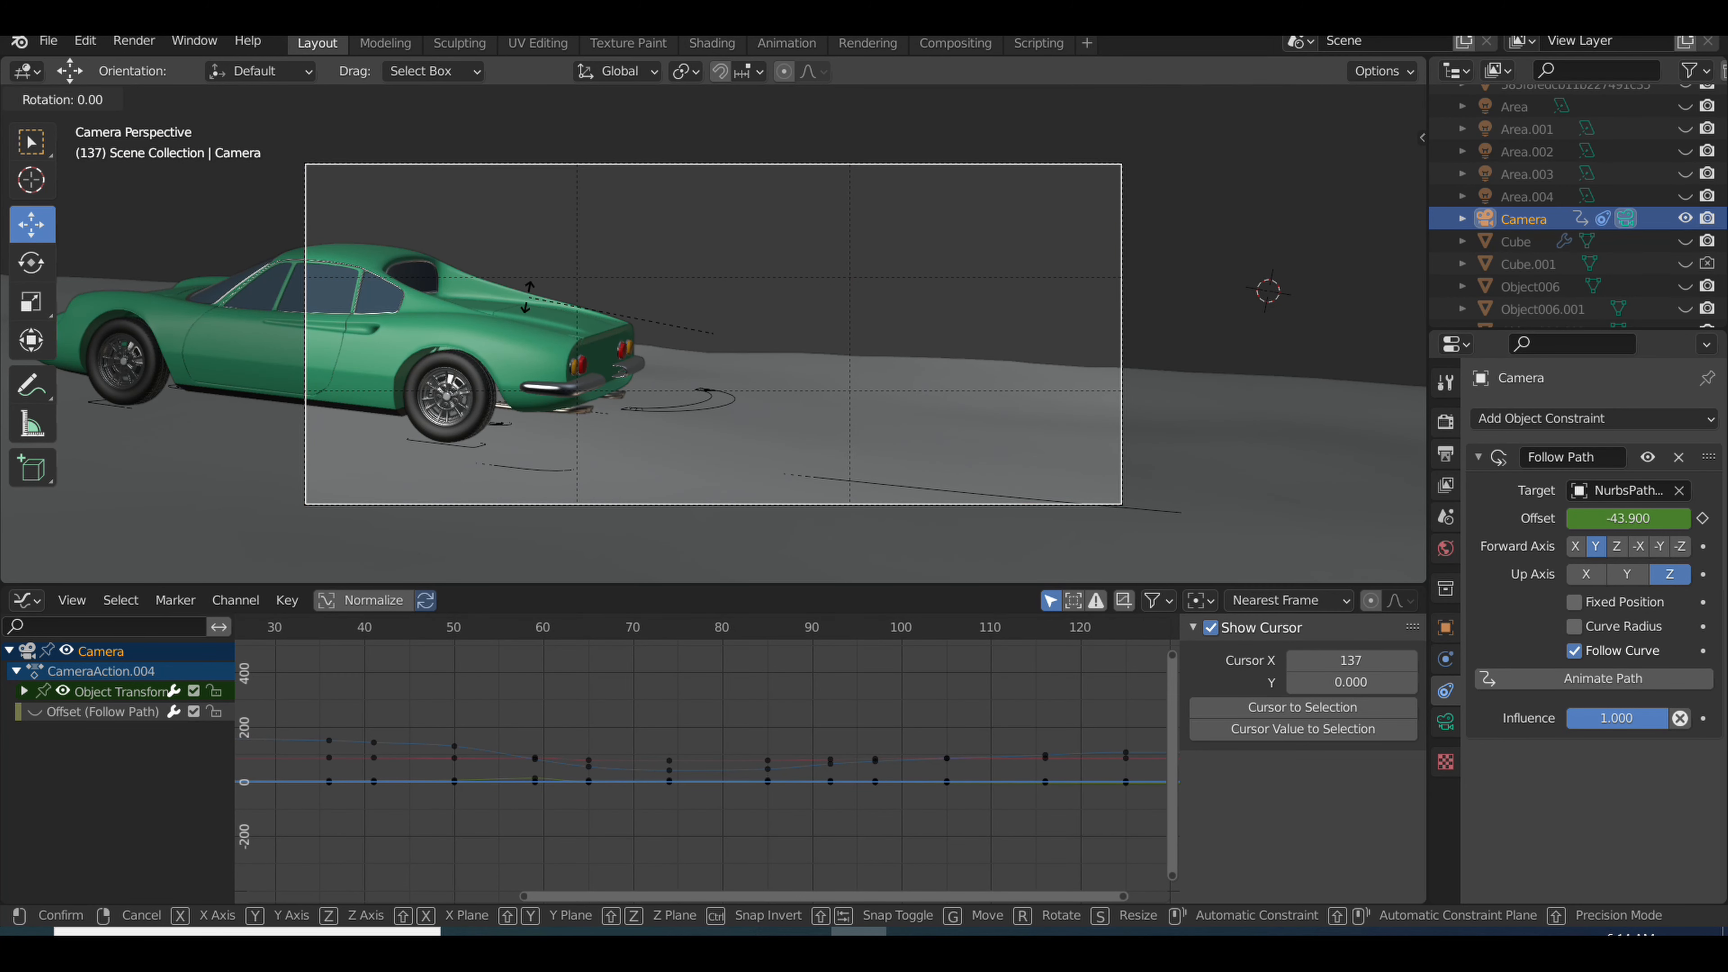
key(z)
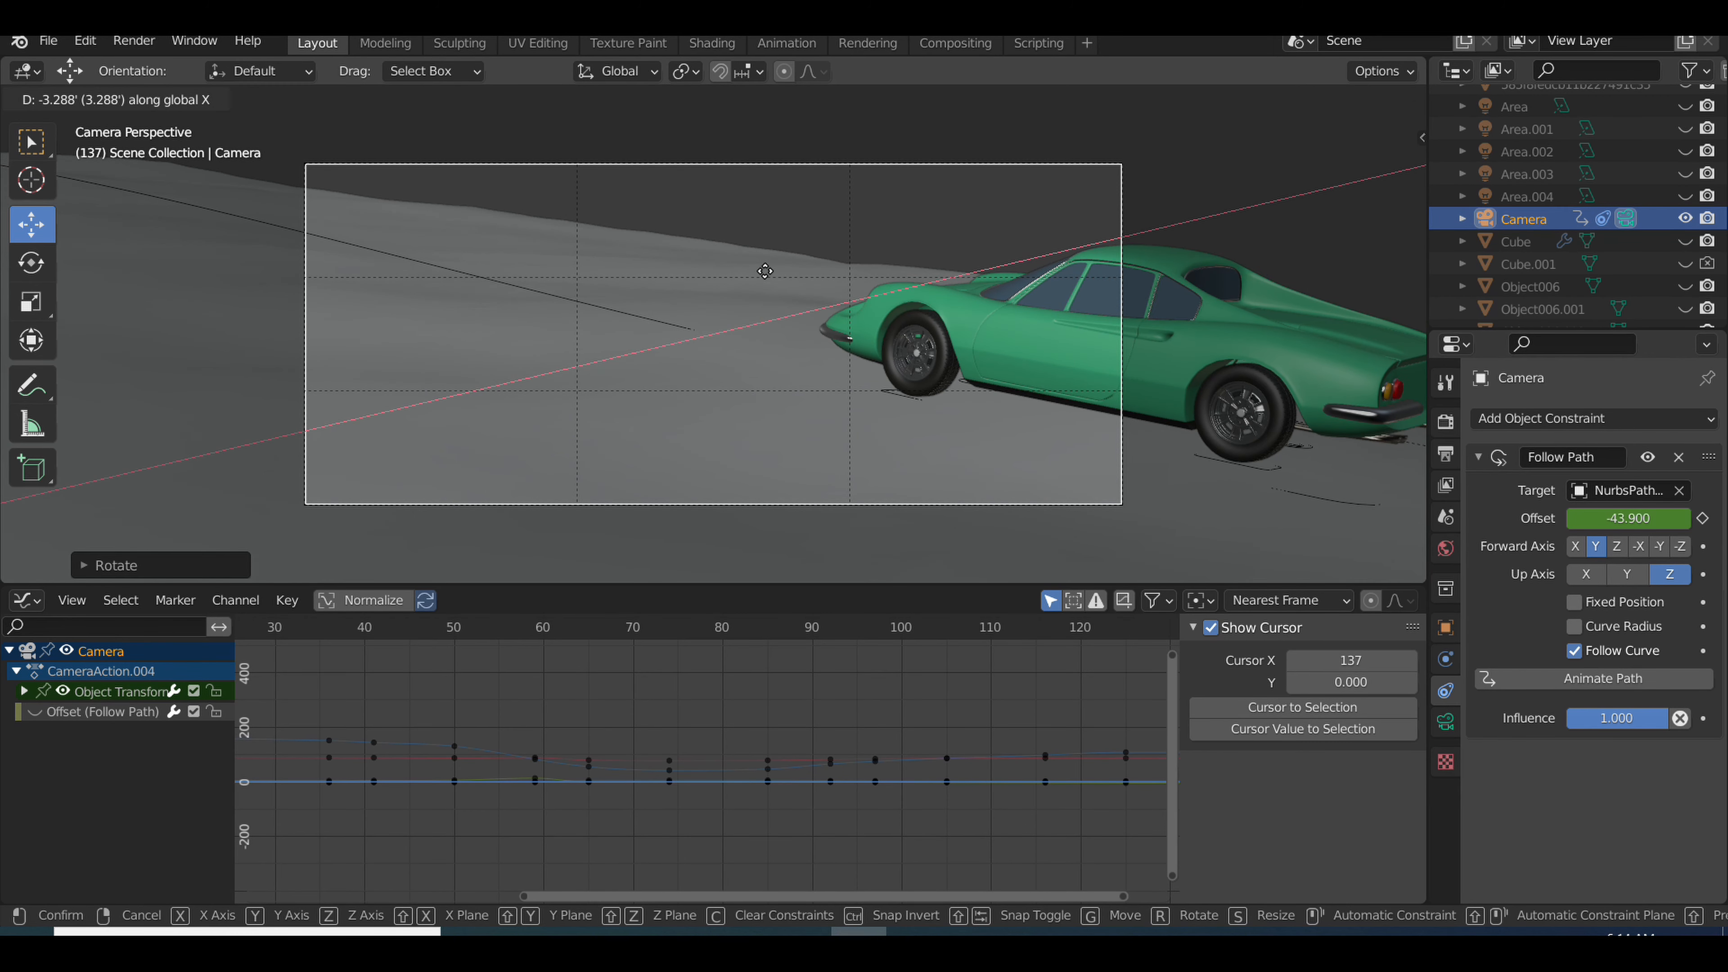
key(x)
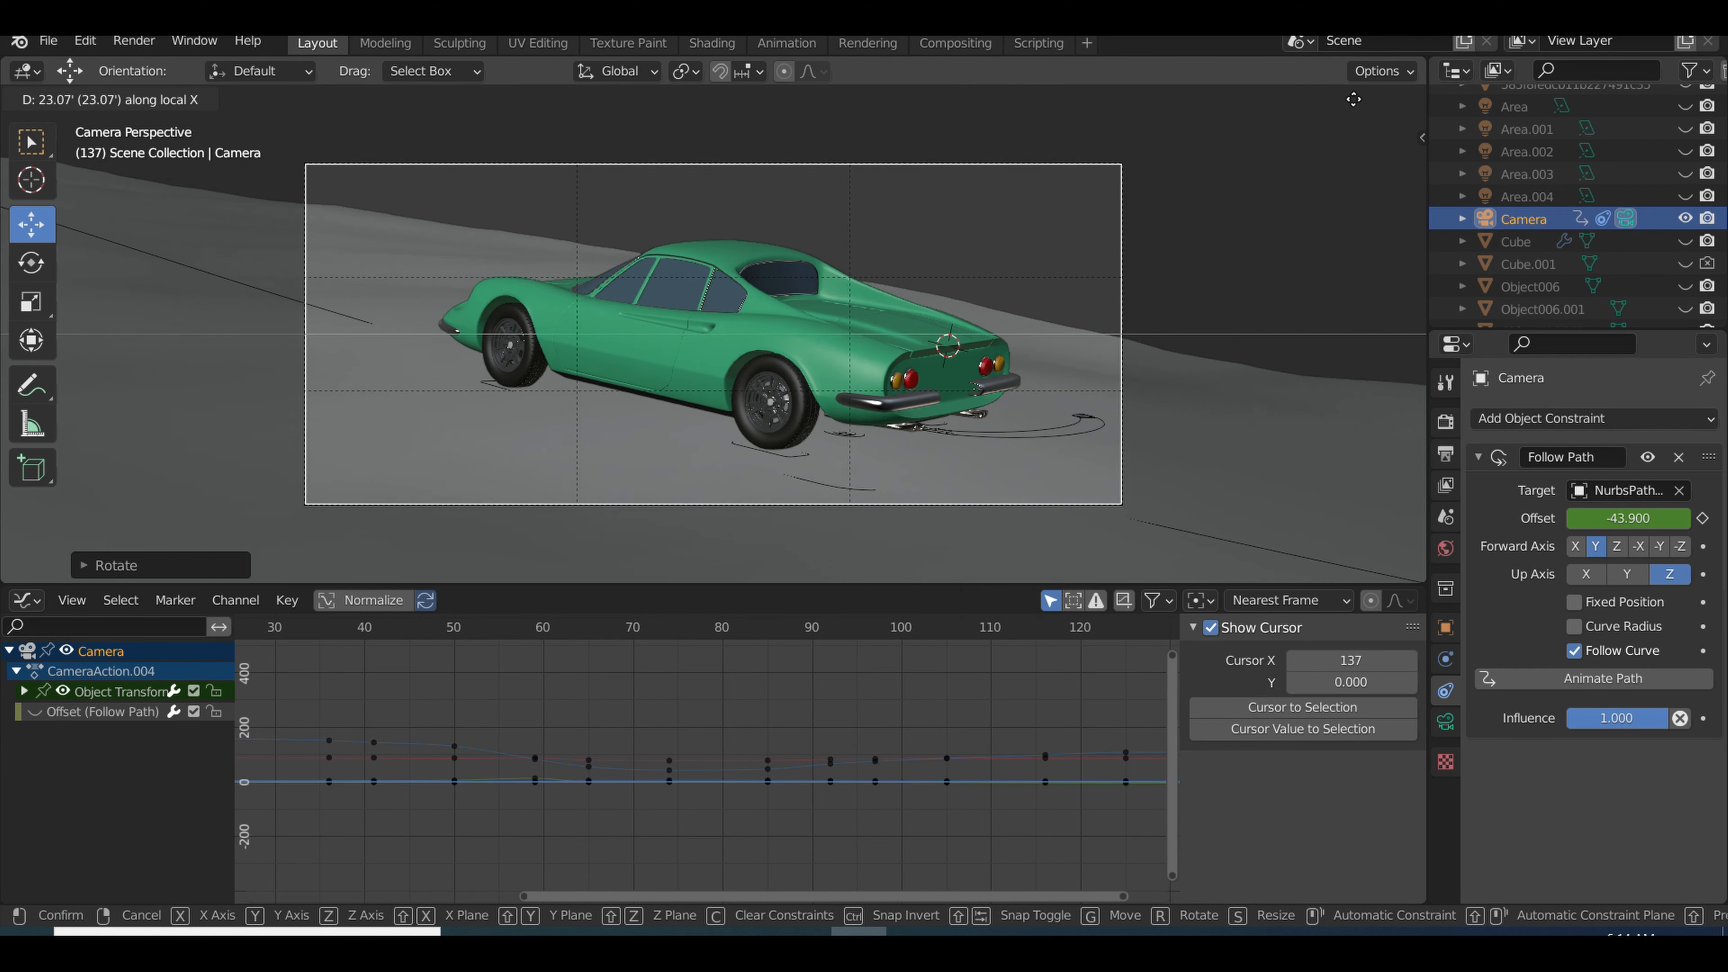
key(z)
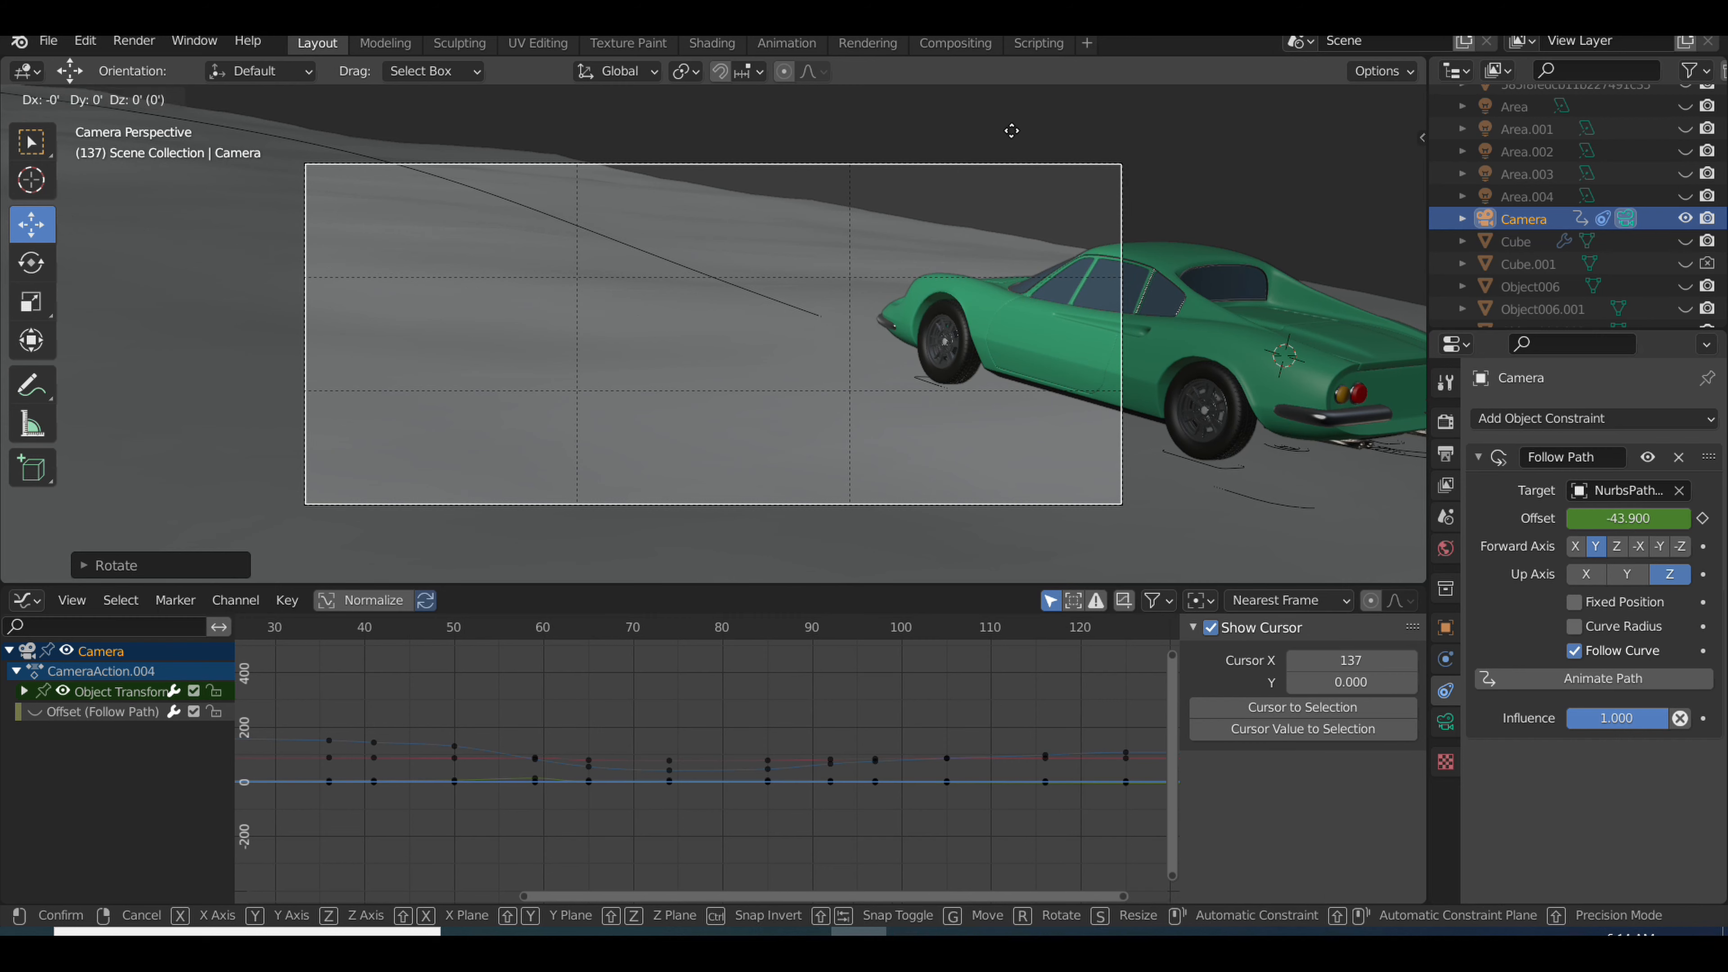
key(x)
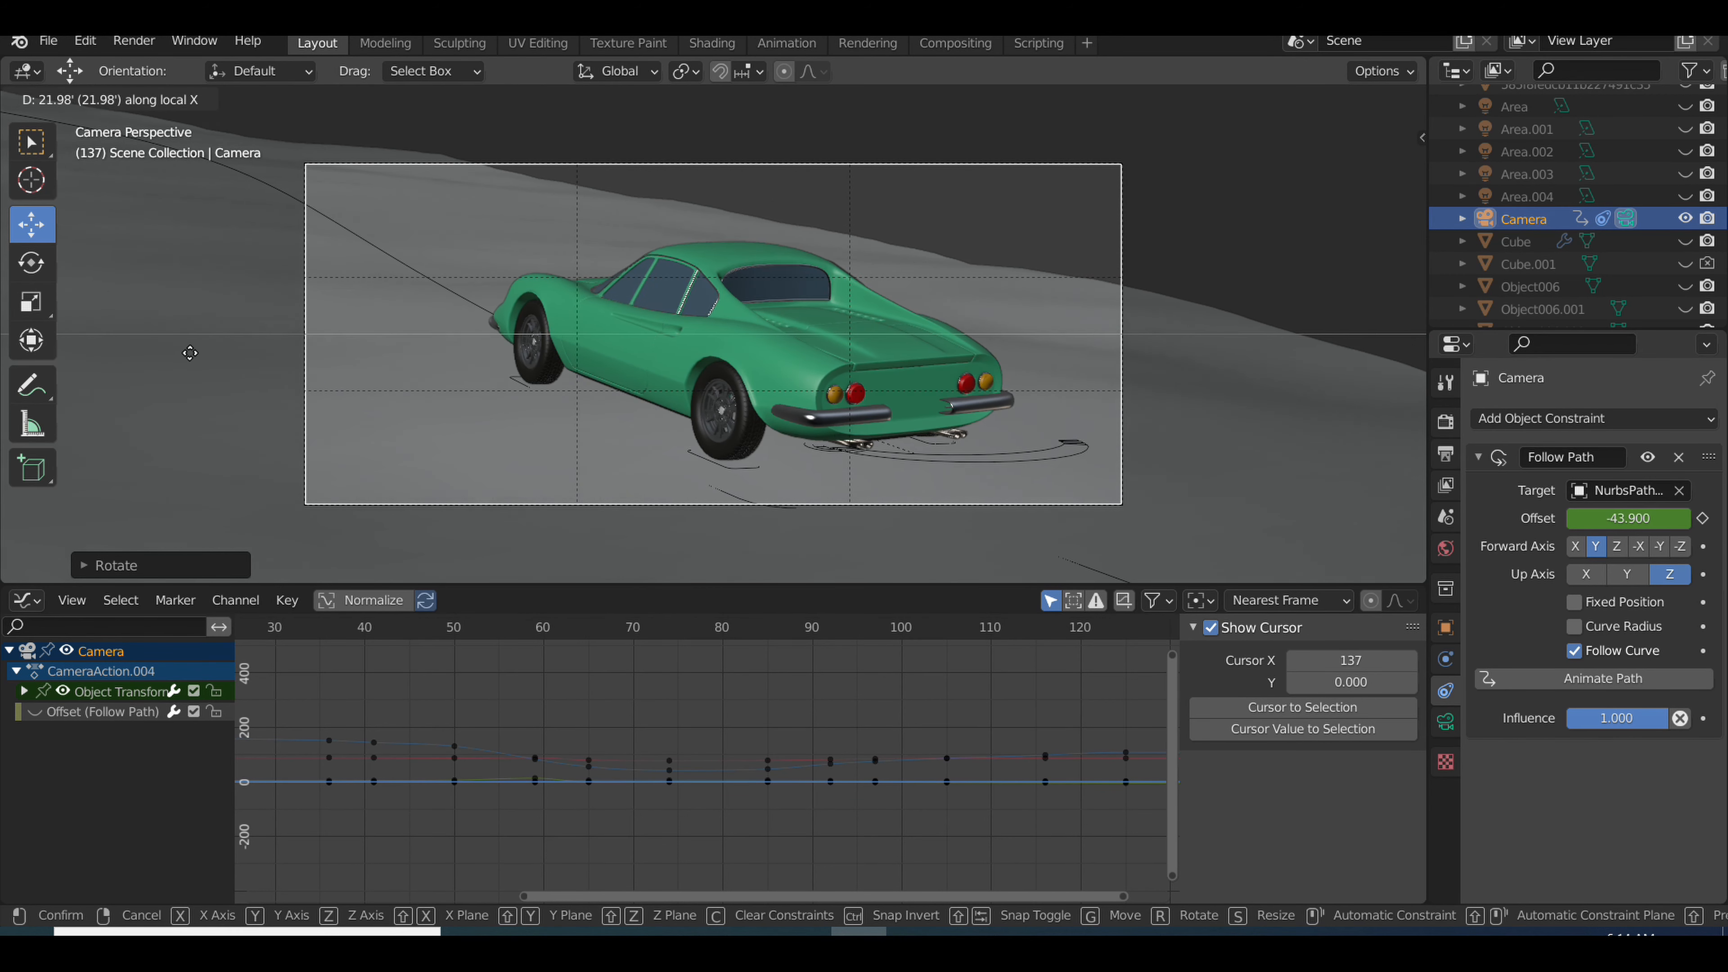
Step: Lower the camera slightly along the global Z axis and tilt it upward around the X axis
key(g)
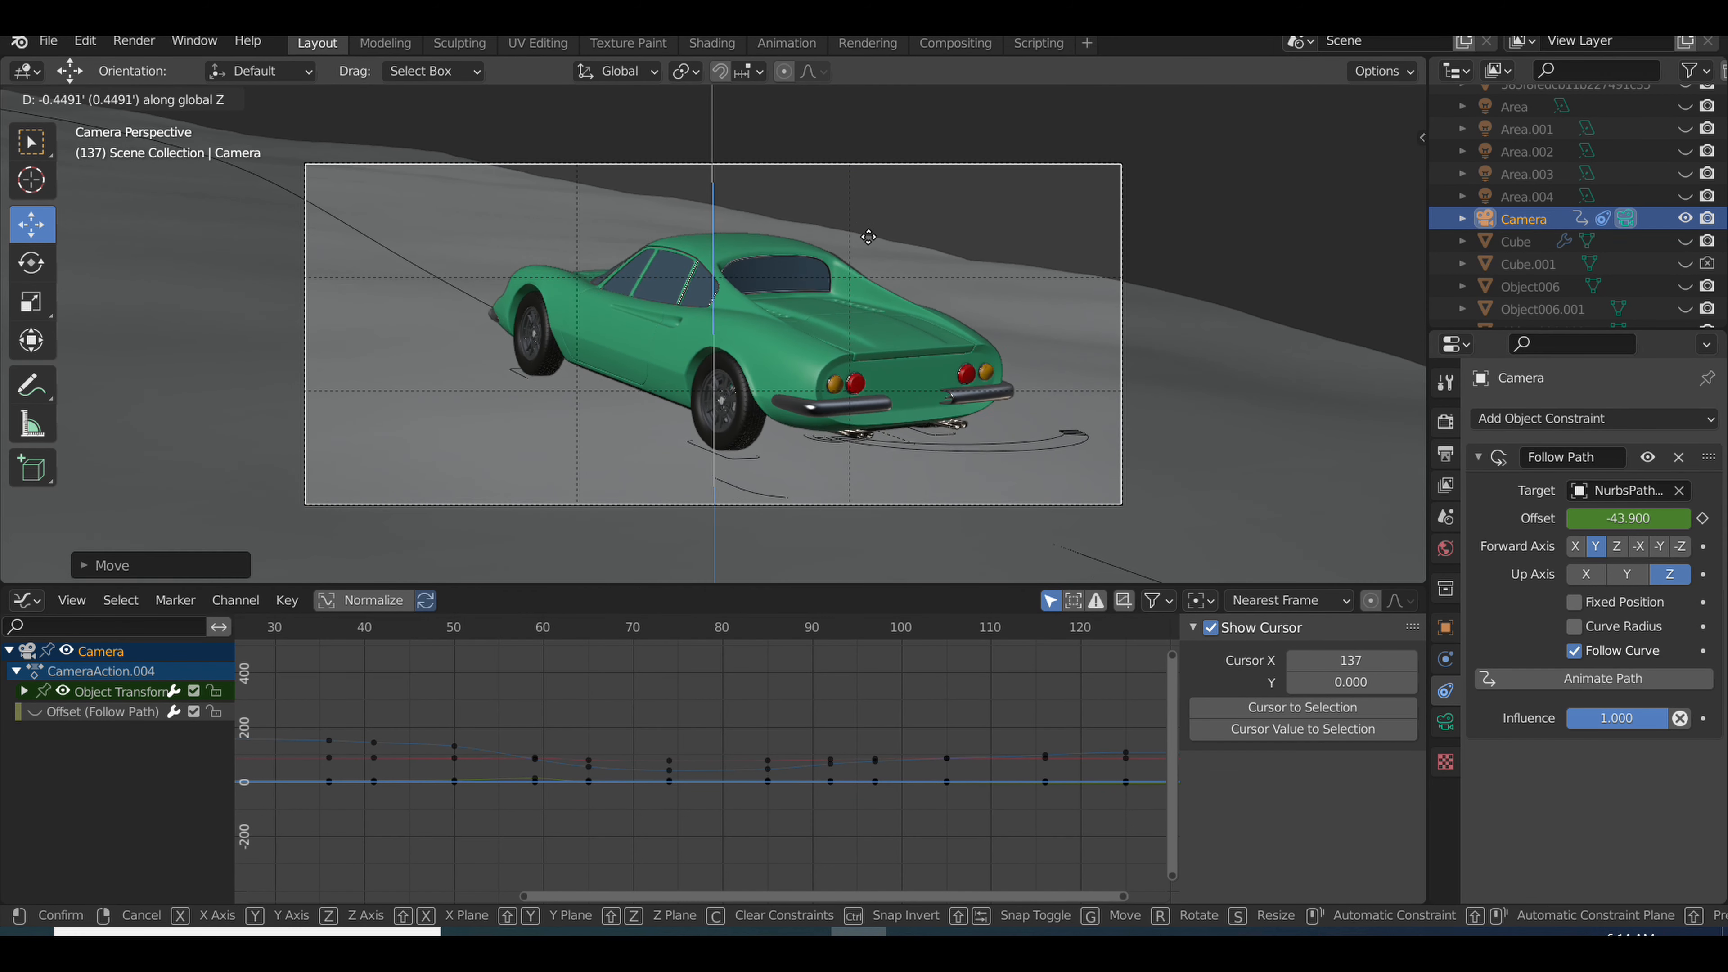
key(r)
key(x)
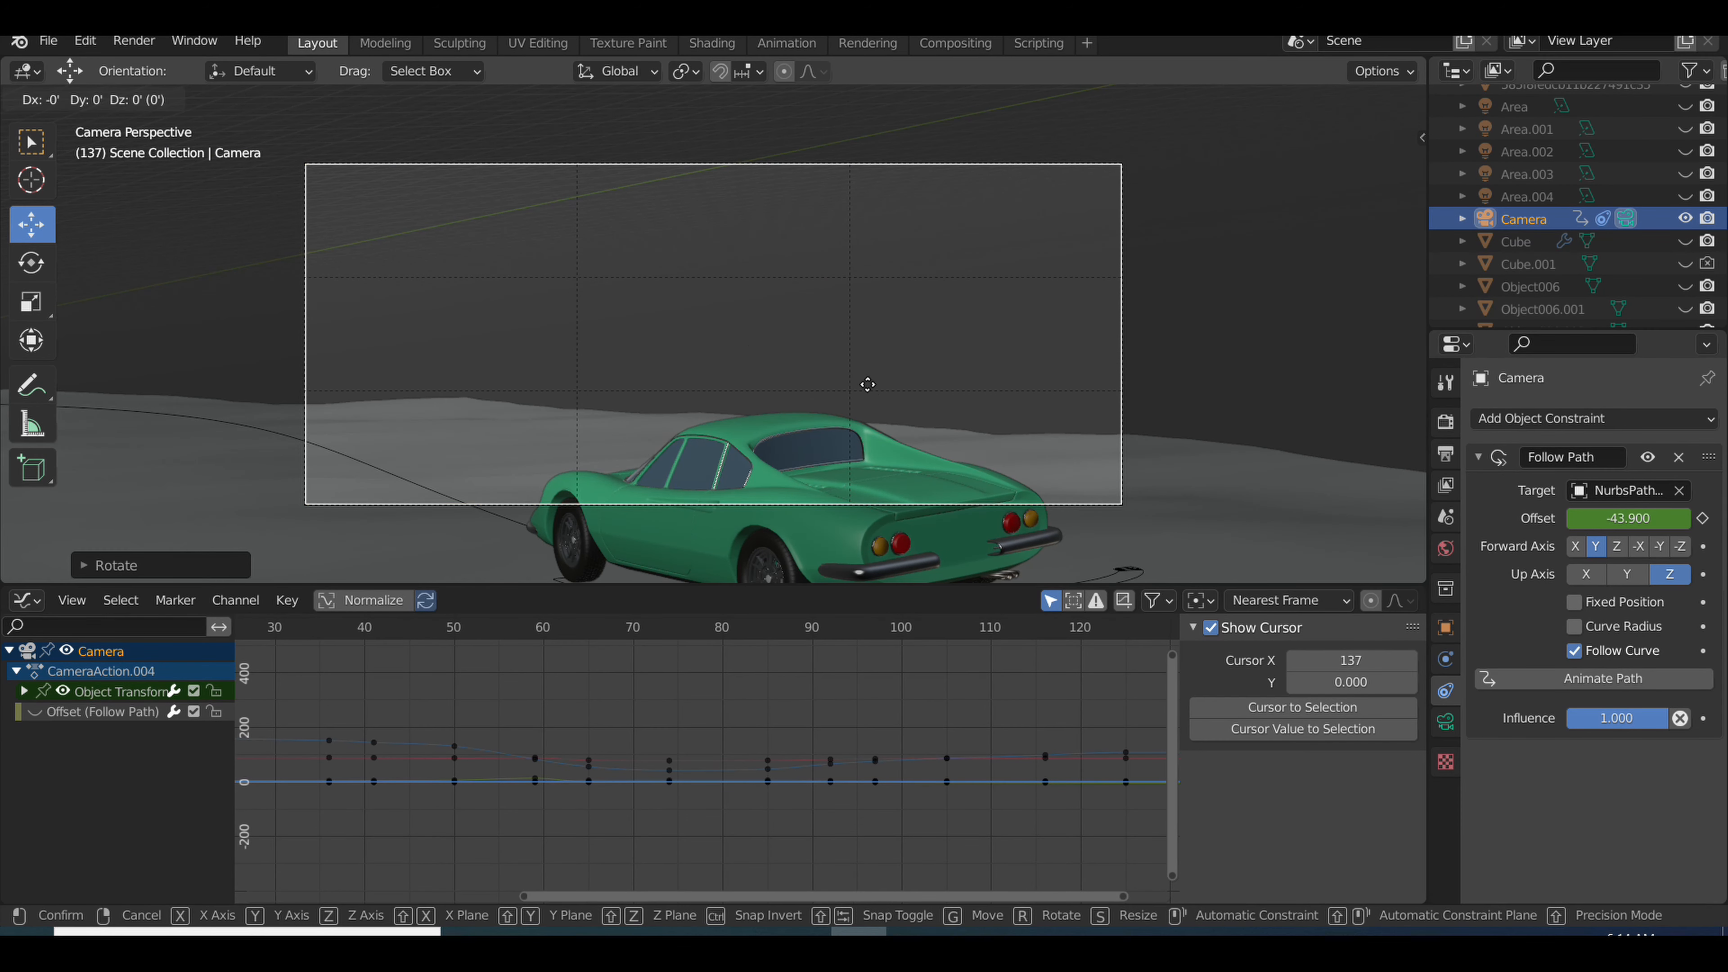
Step: Lower the camera about 8.9' along the global Z axis and insert a Location & Rotation keyframe at frame 137
key(z)
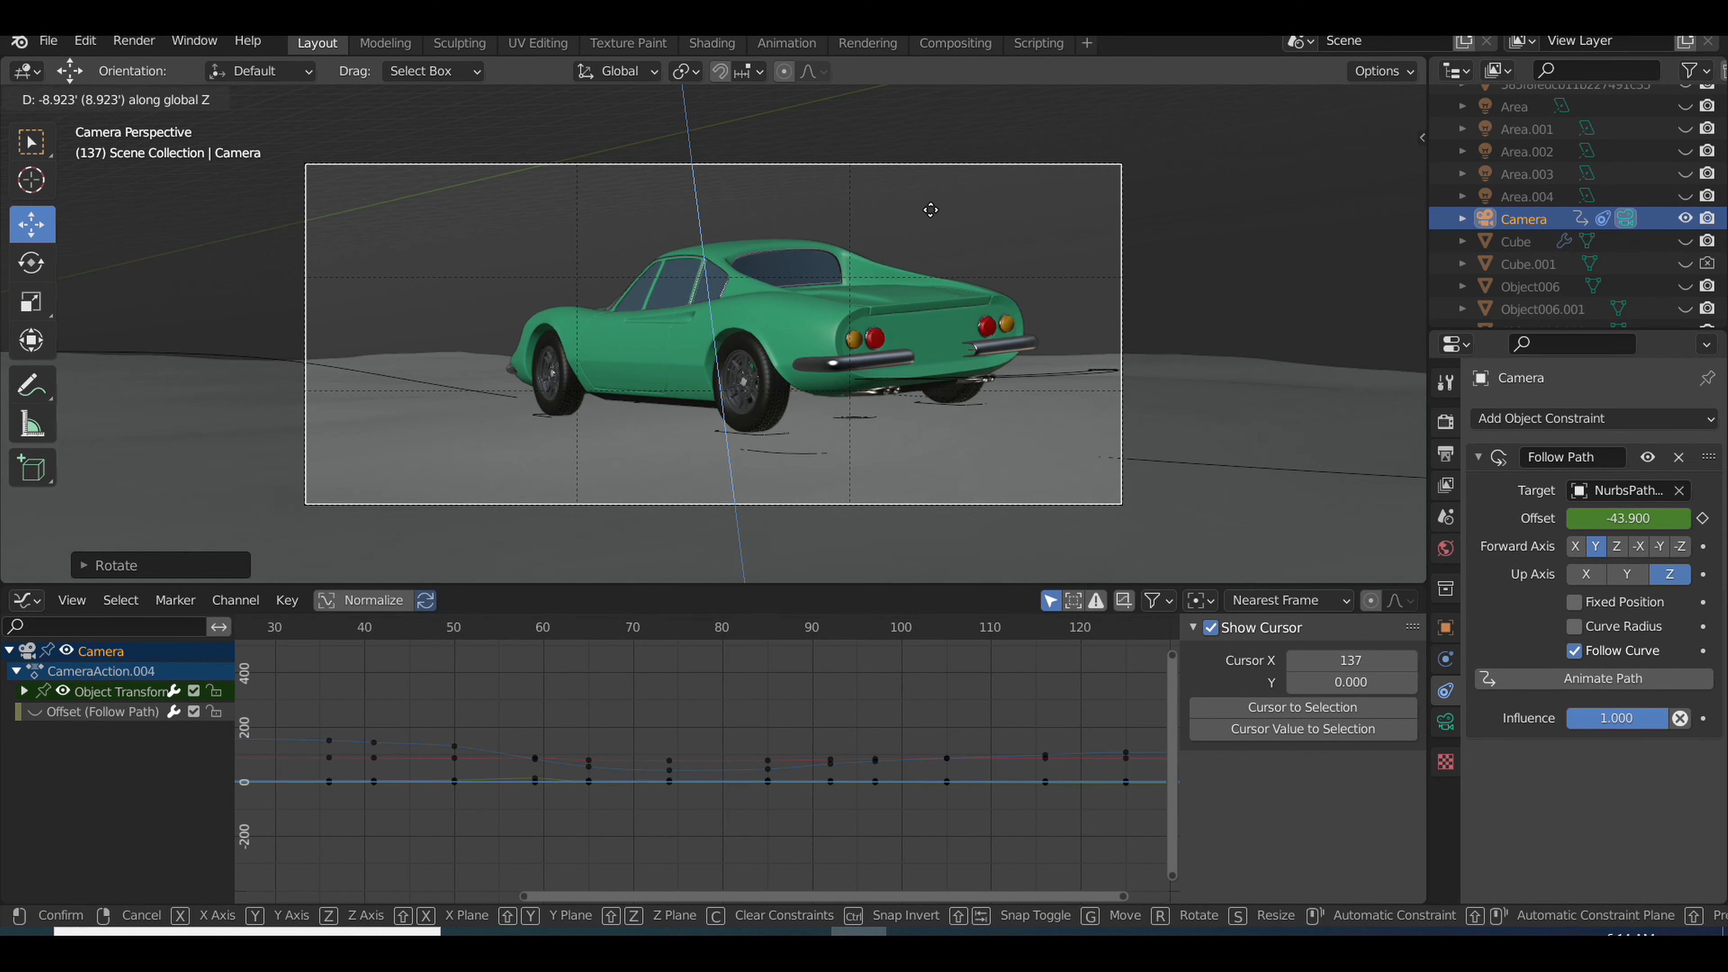
key(i)
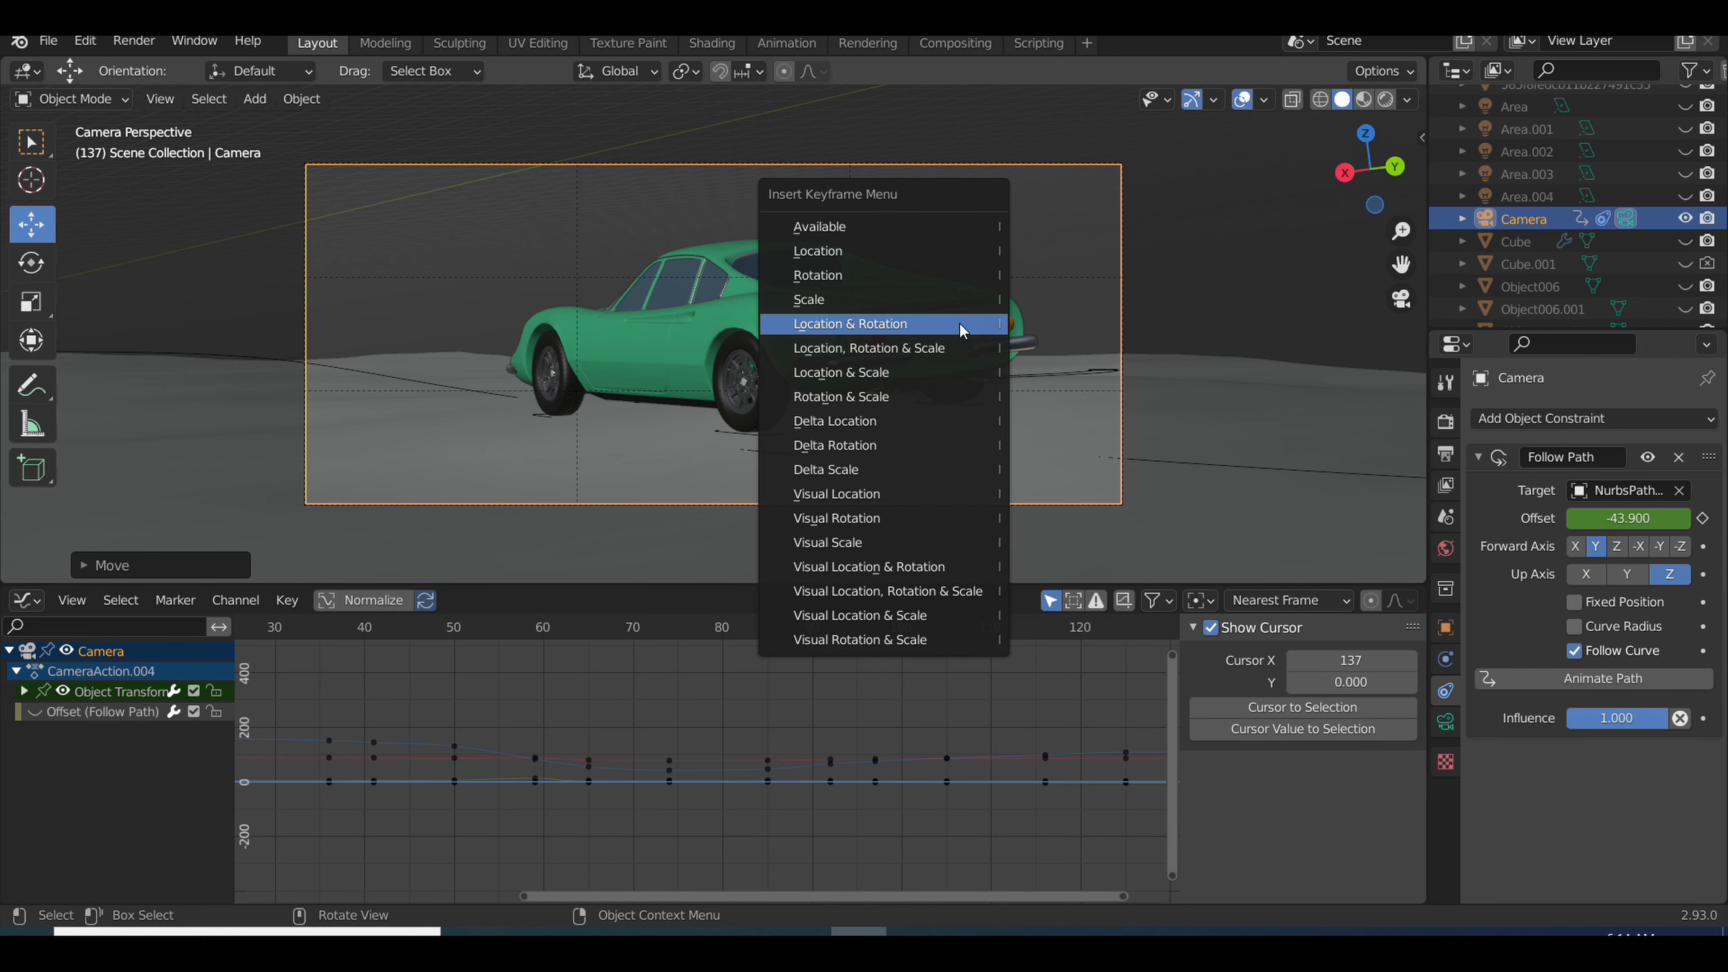
click(958, 322)
Step: Play the animation past the frame 137 keyframe and stop with the current frame at 172
key(space)
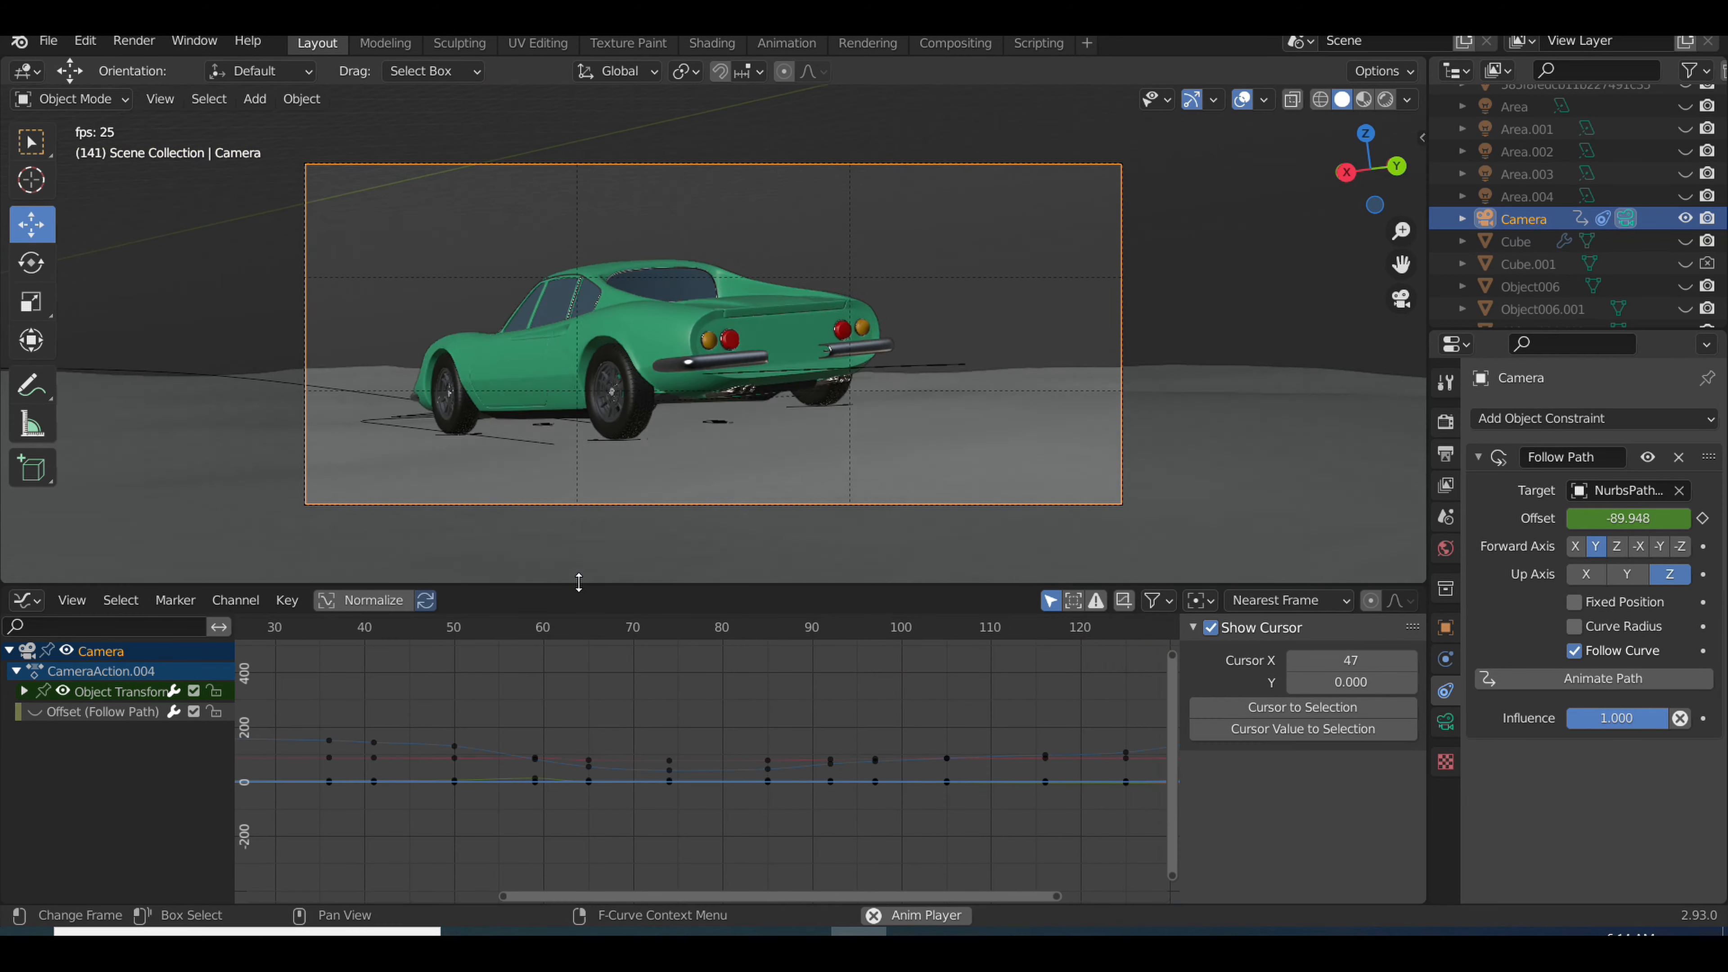
key(space)
key(space)
key(space)
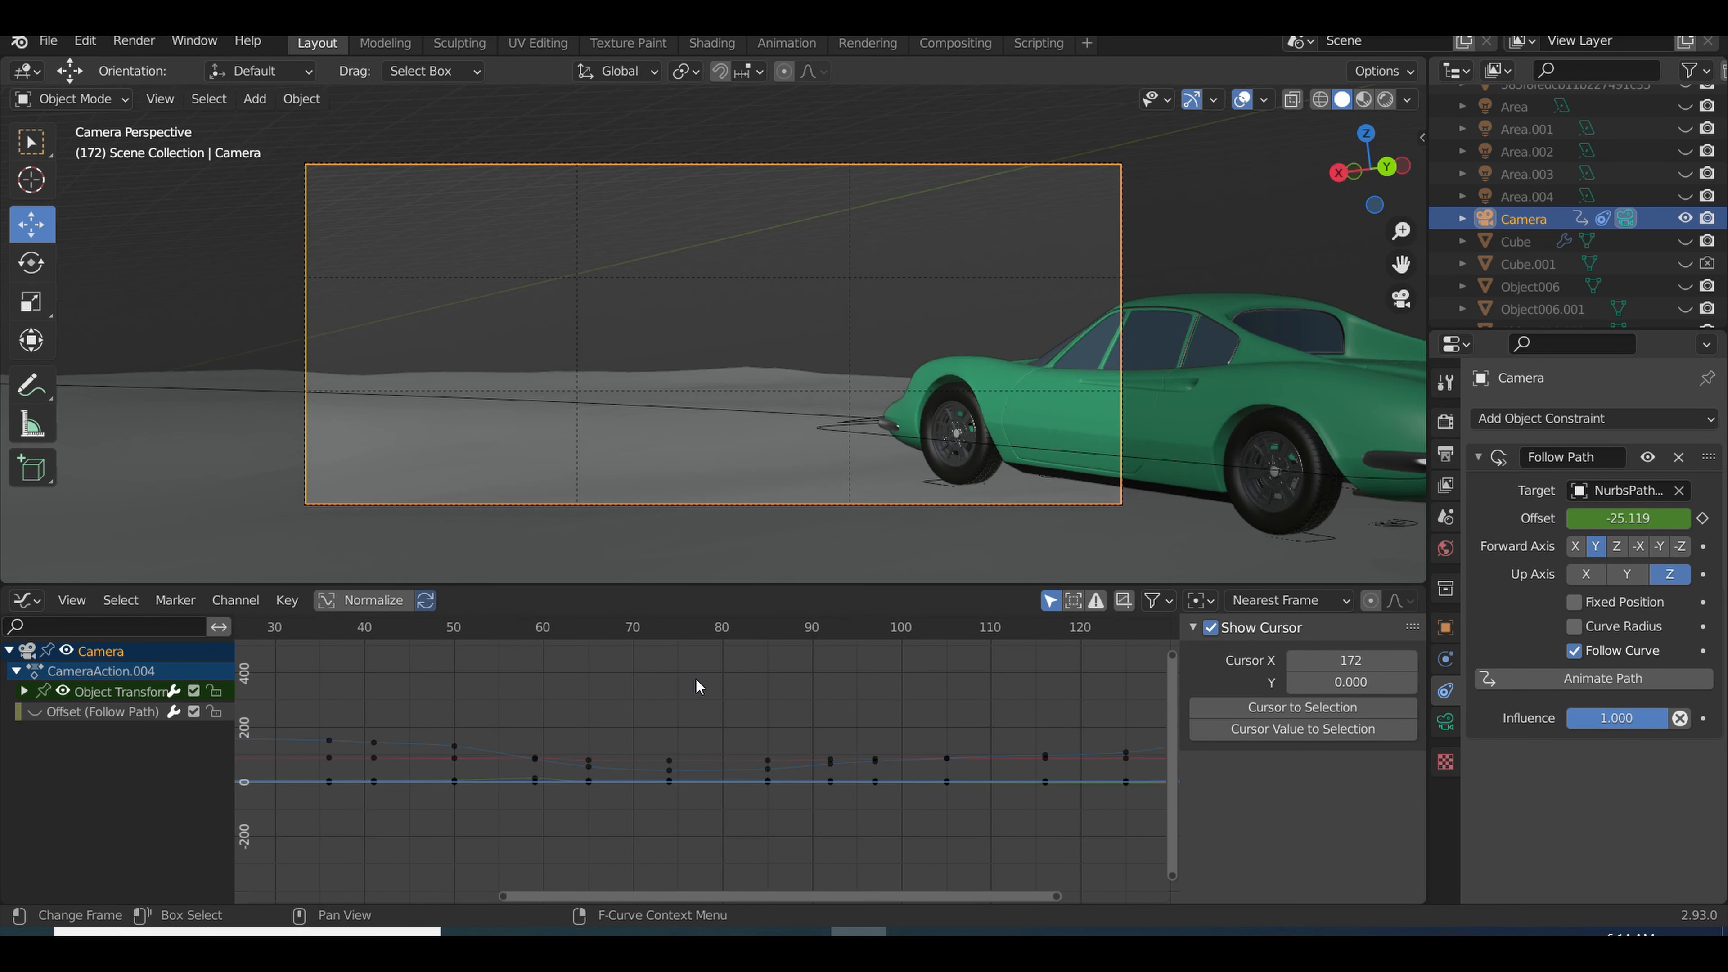
Step: At frame 172, rotate the camera around the global Z axis to bring the car back into frame
ctrl+scroll(922, 725, down, 3)
ctrl+scroll(921, 725, down, 8)
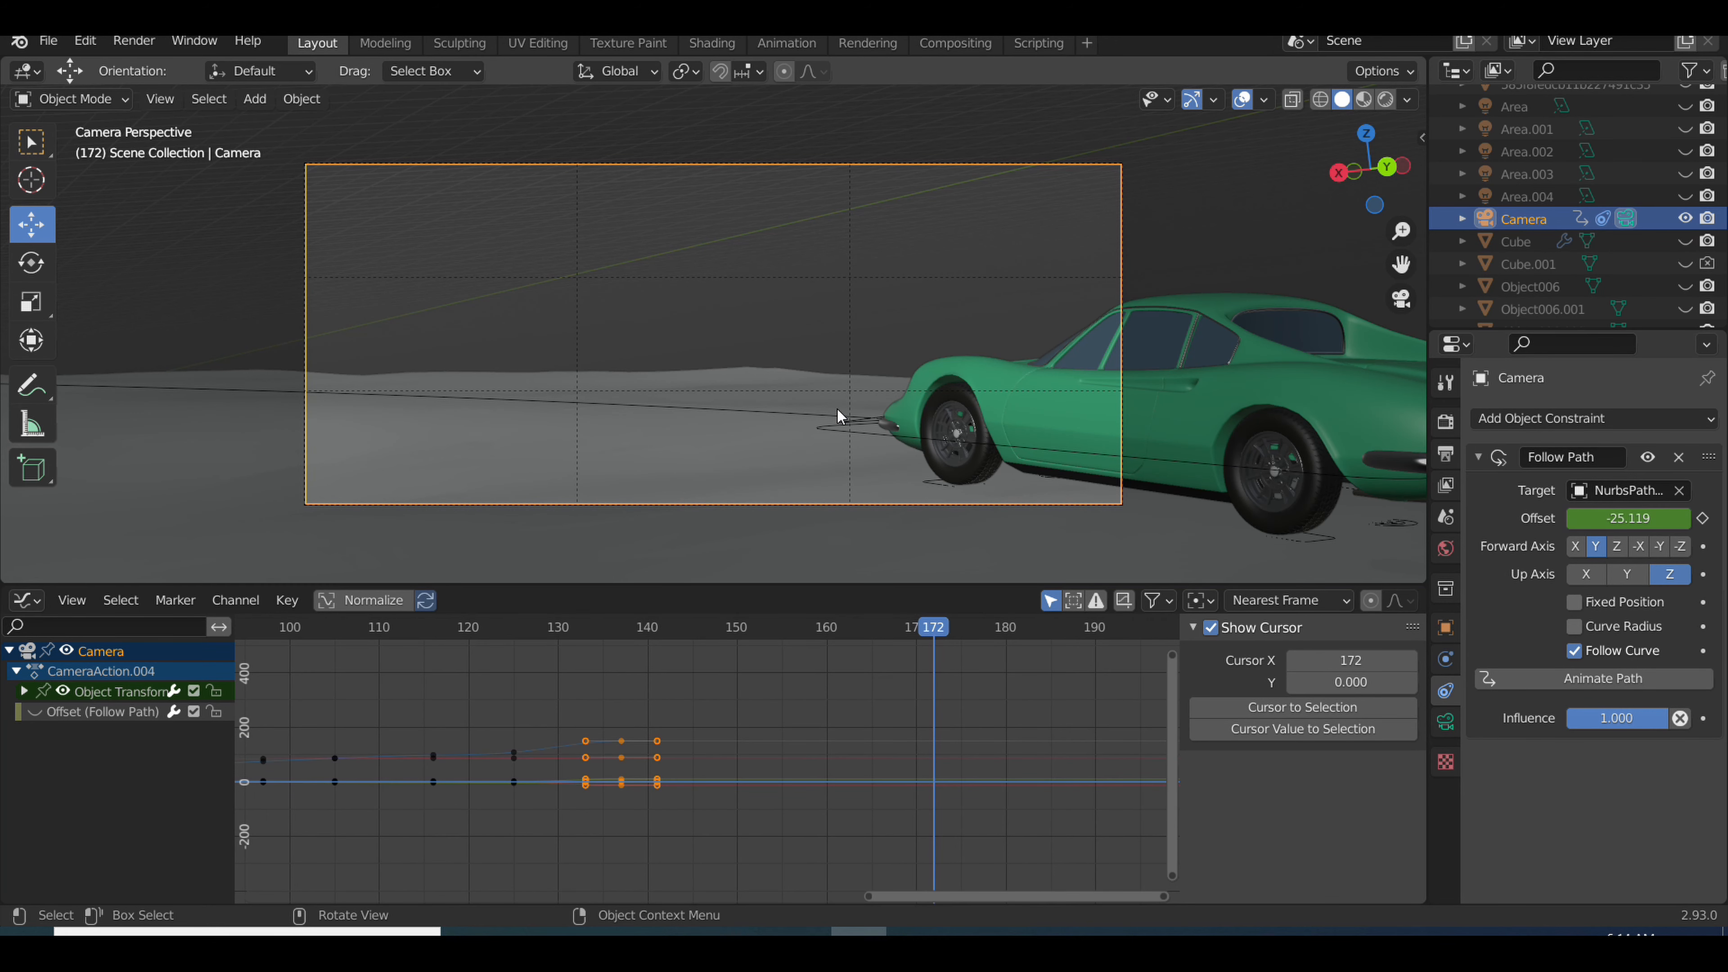
key(z)
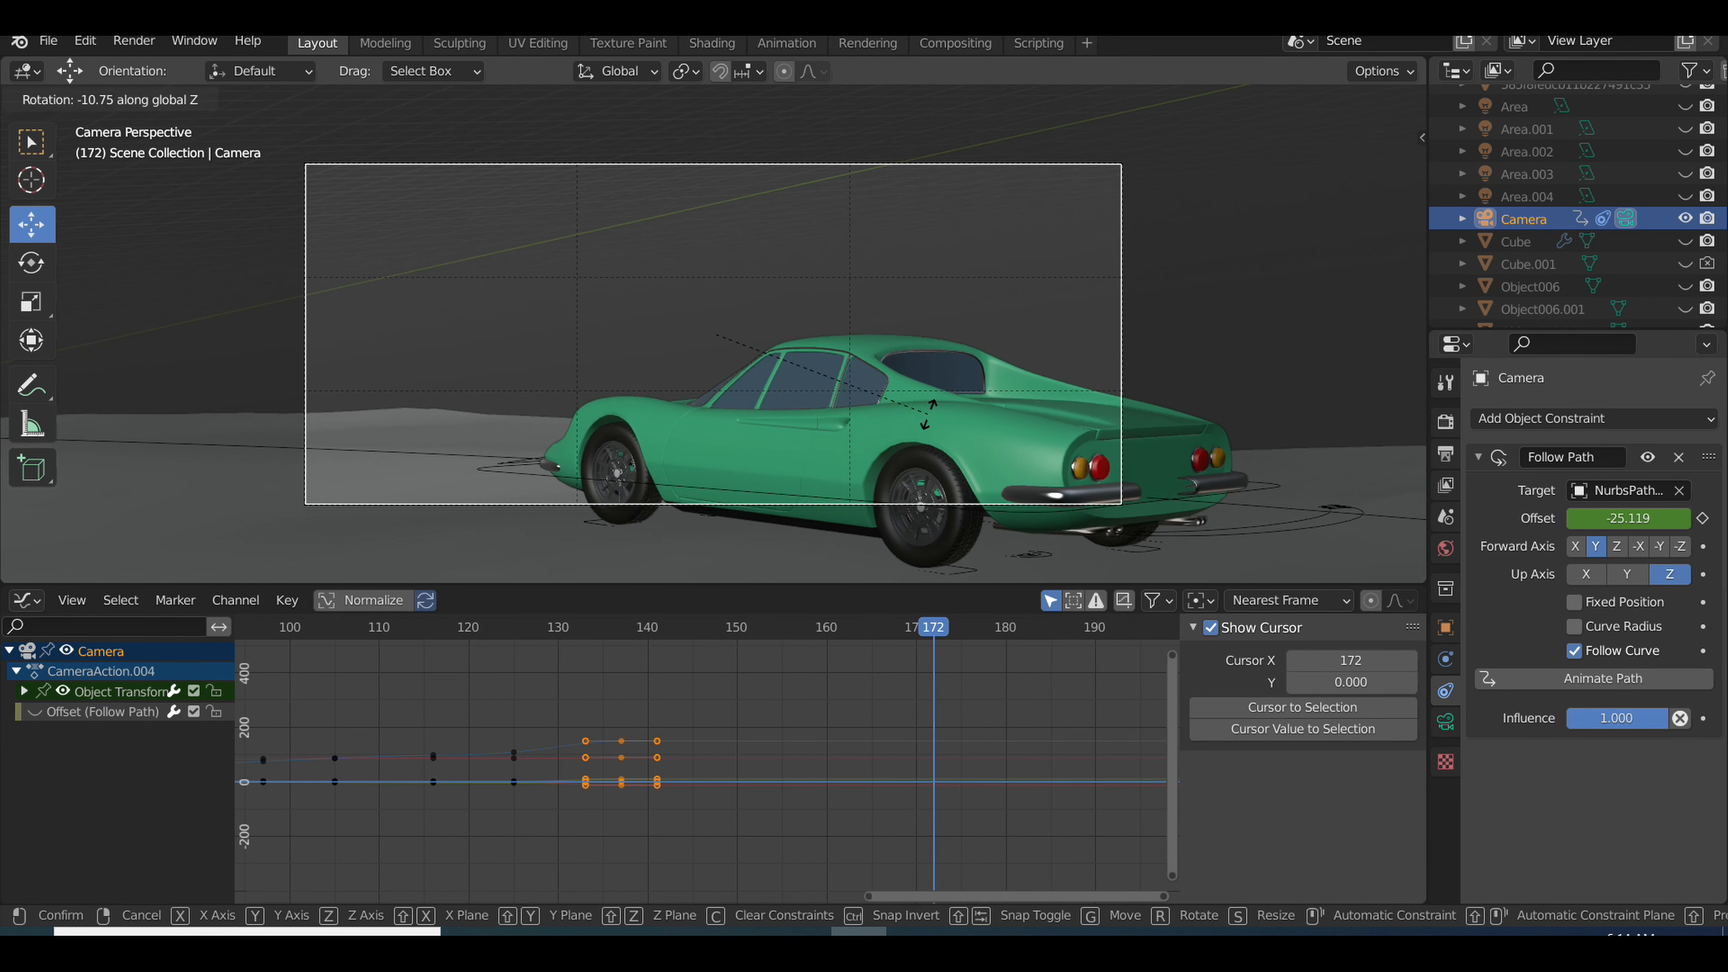
click(1047, 424)
Step: Lower the camera along the global Z axis to center the car vertically and insert a Location & Rotation keyframe at frame 172
key(g)
key(z)
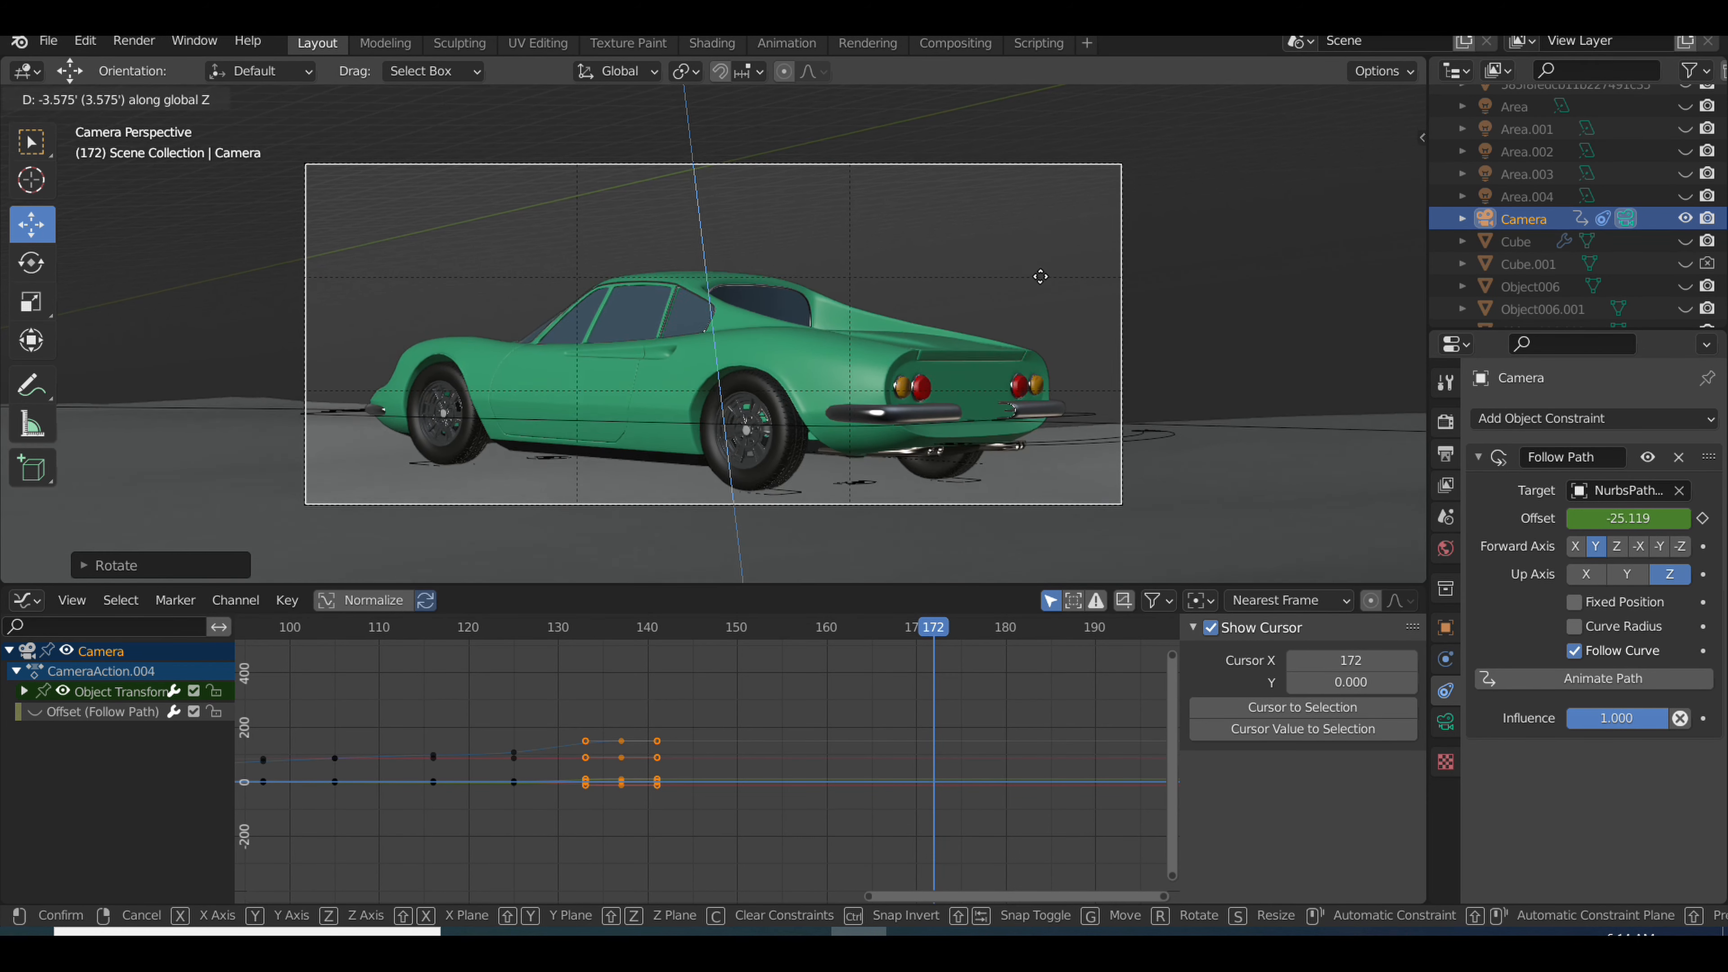
key(i)
click(965, 338)
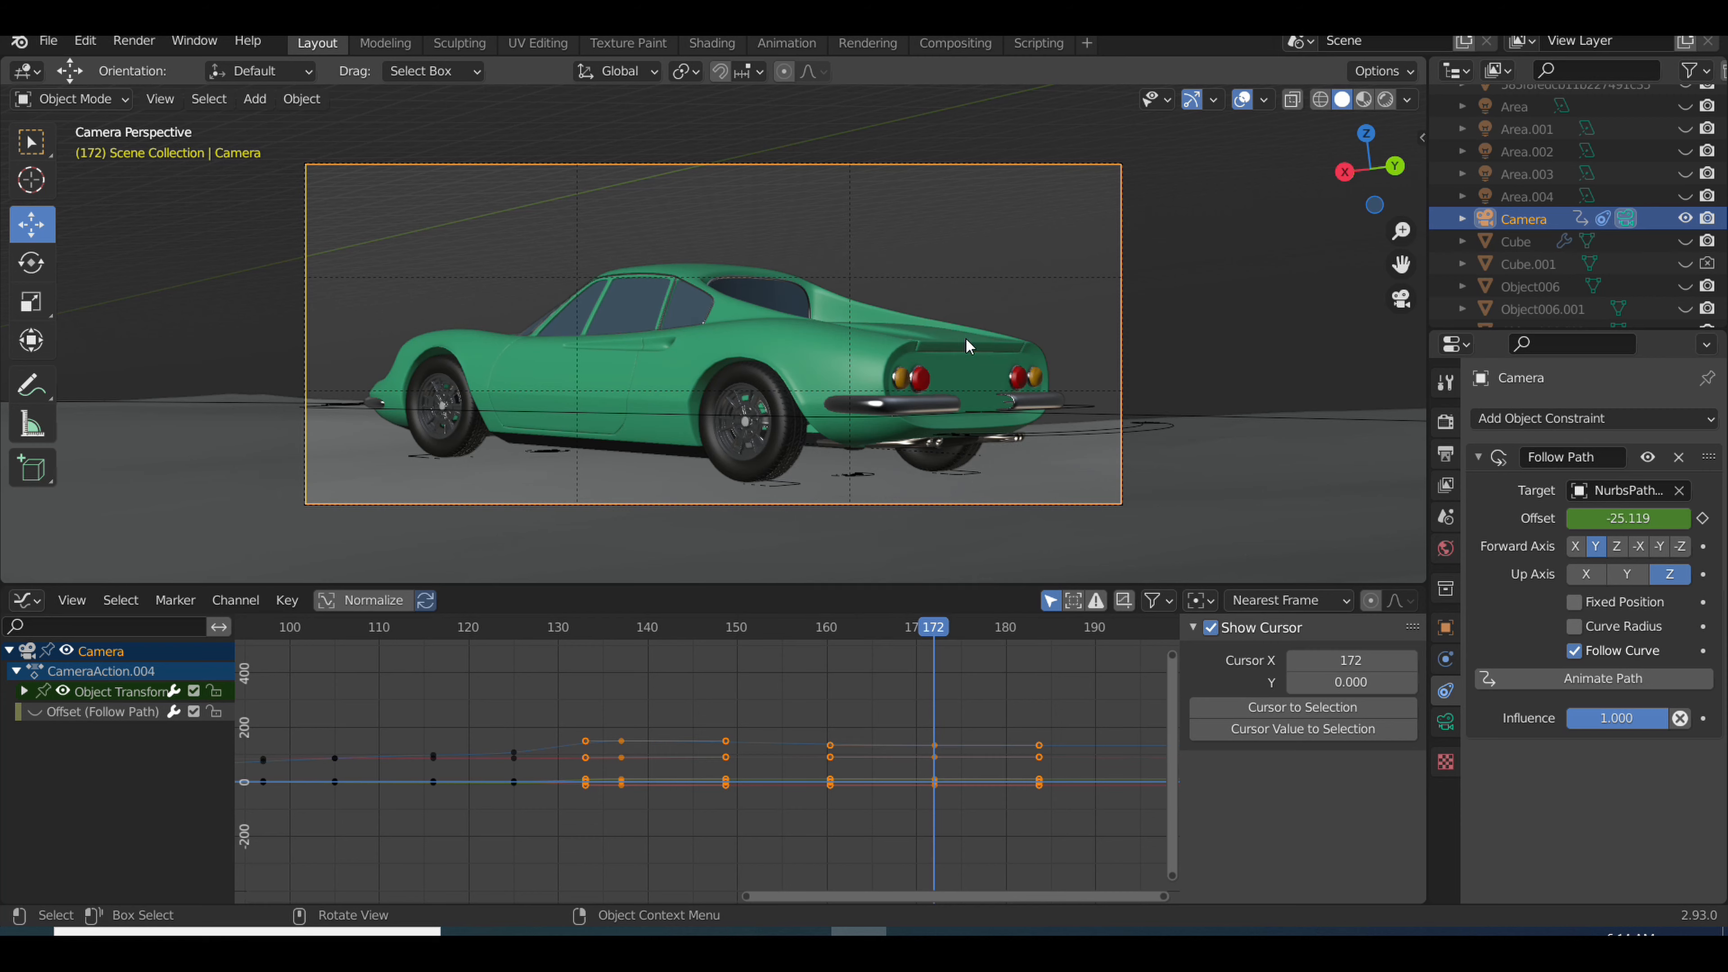
Step: Replay the animation through the frame 137 keyframe, then review it again and stop at frame 146
drag(872, 624, 594, 626)
key(space)
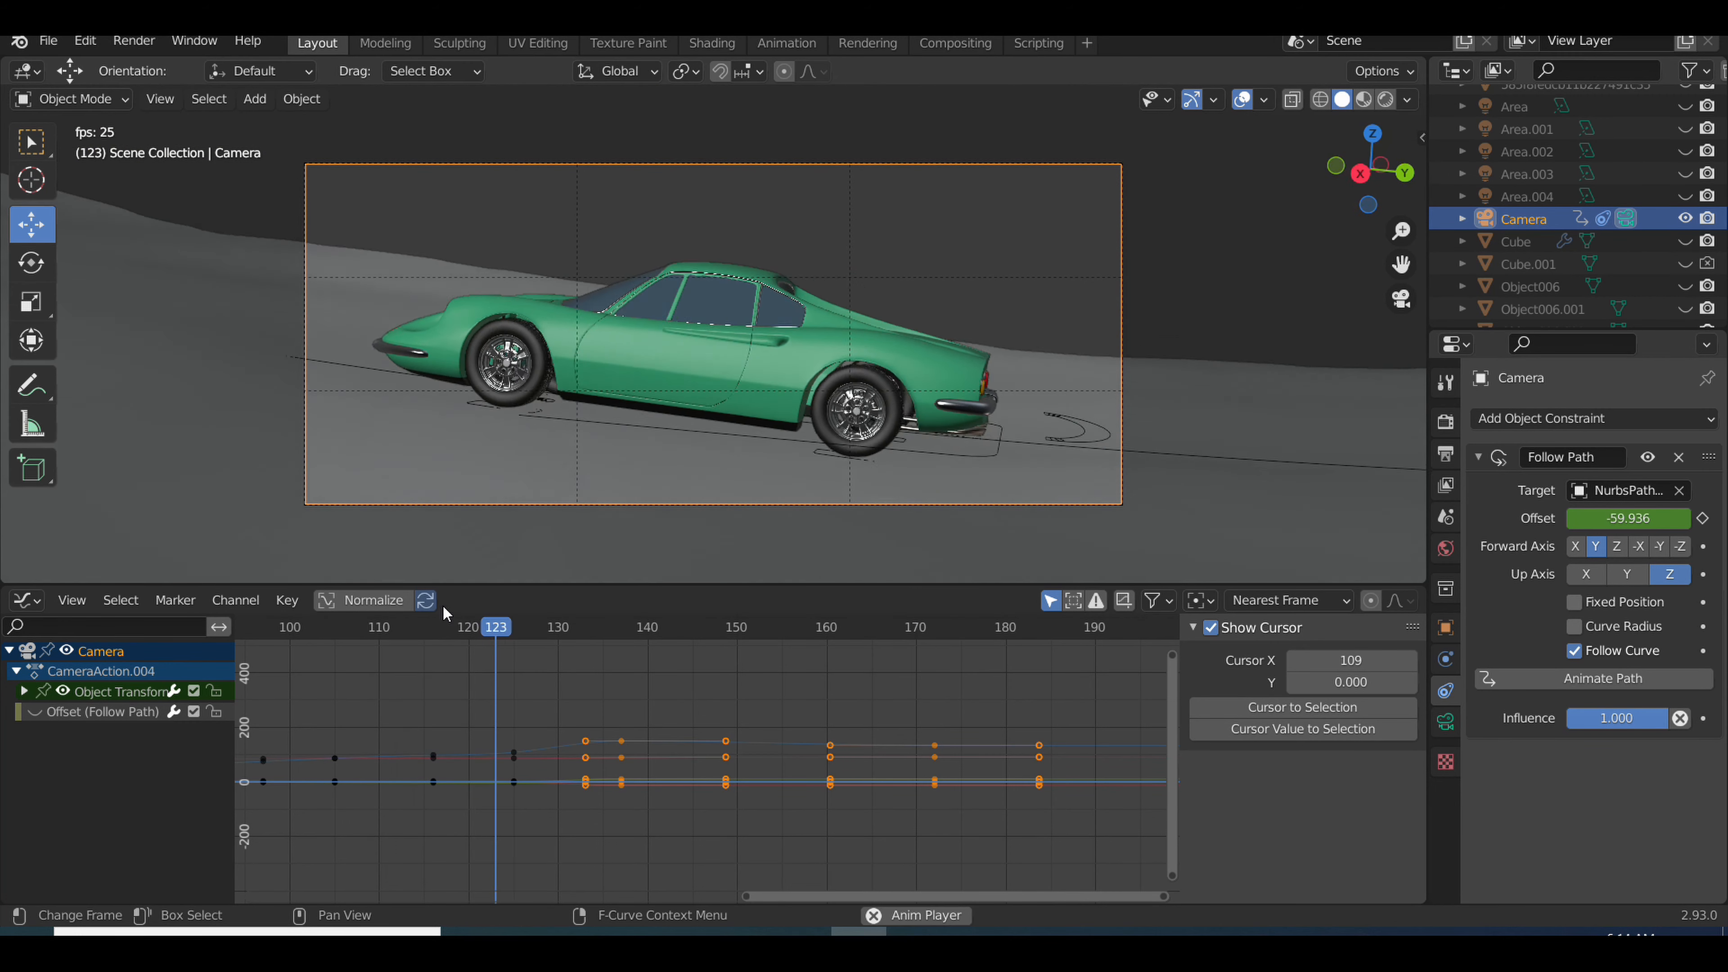
key(space)
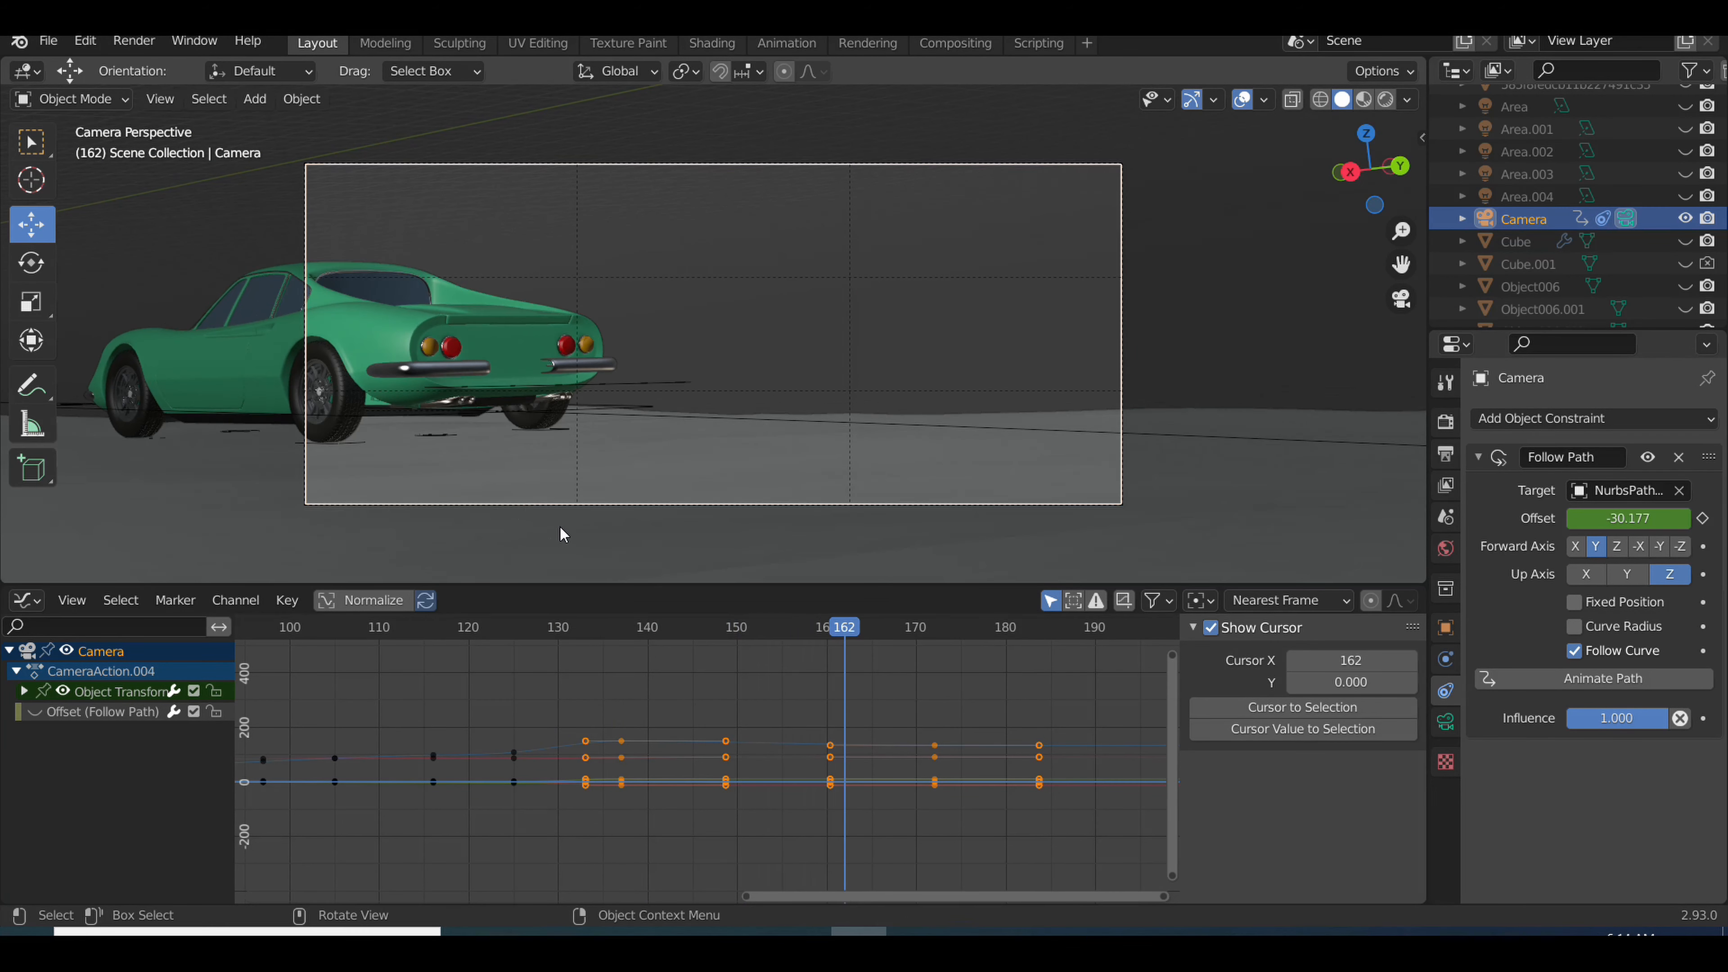
drag(800, 657, 564, 638)
key(space)
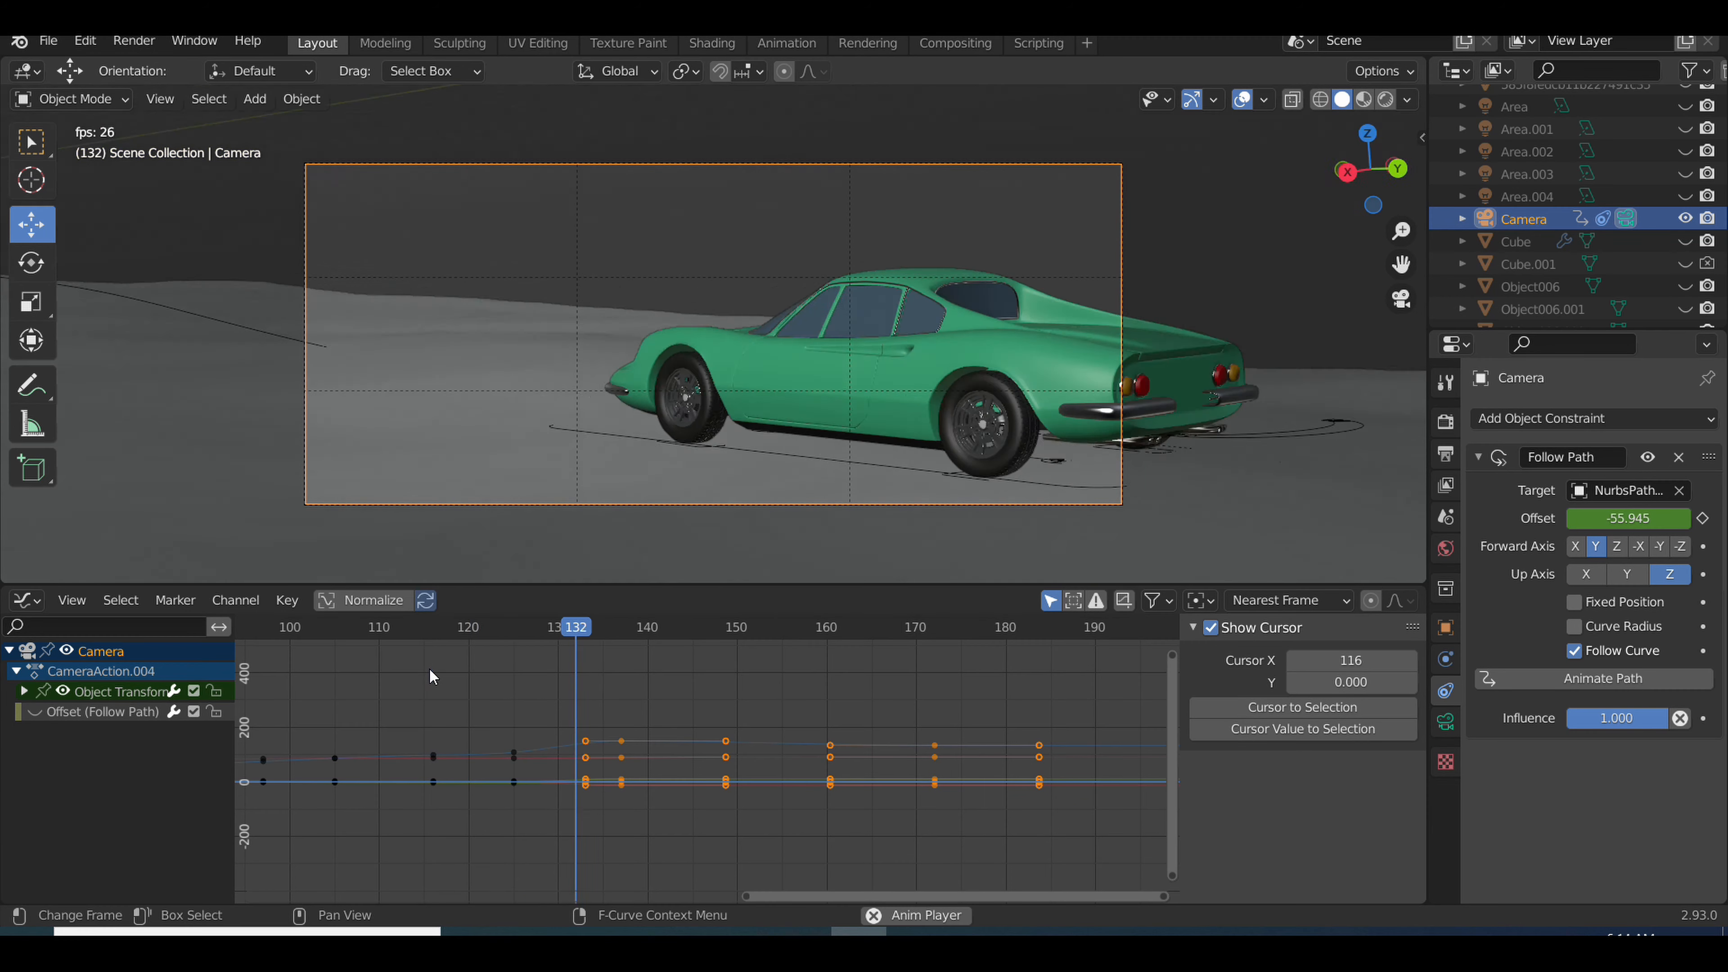
key(space)
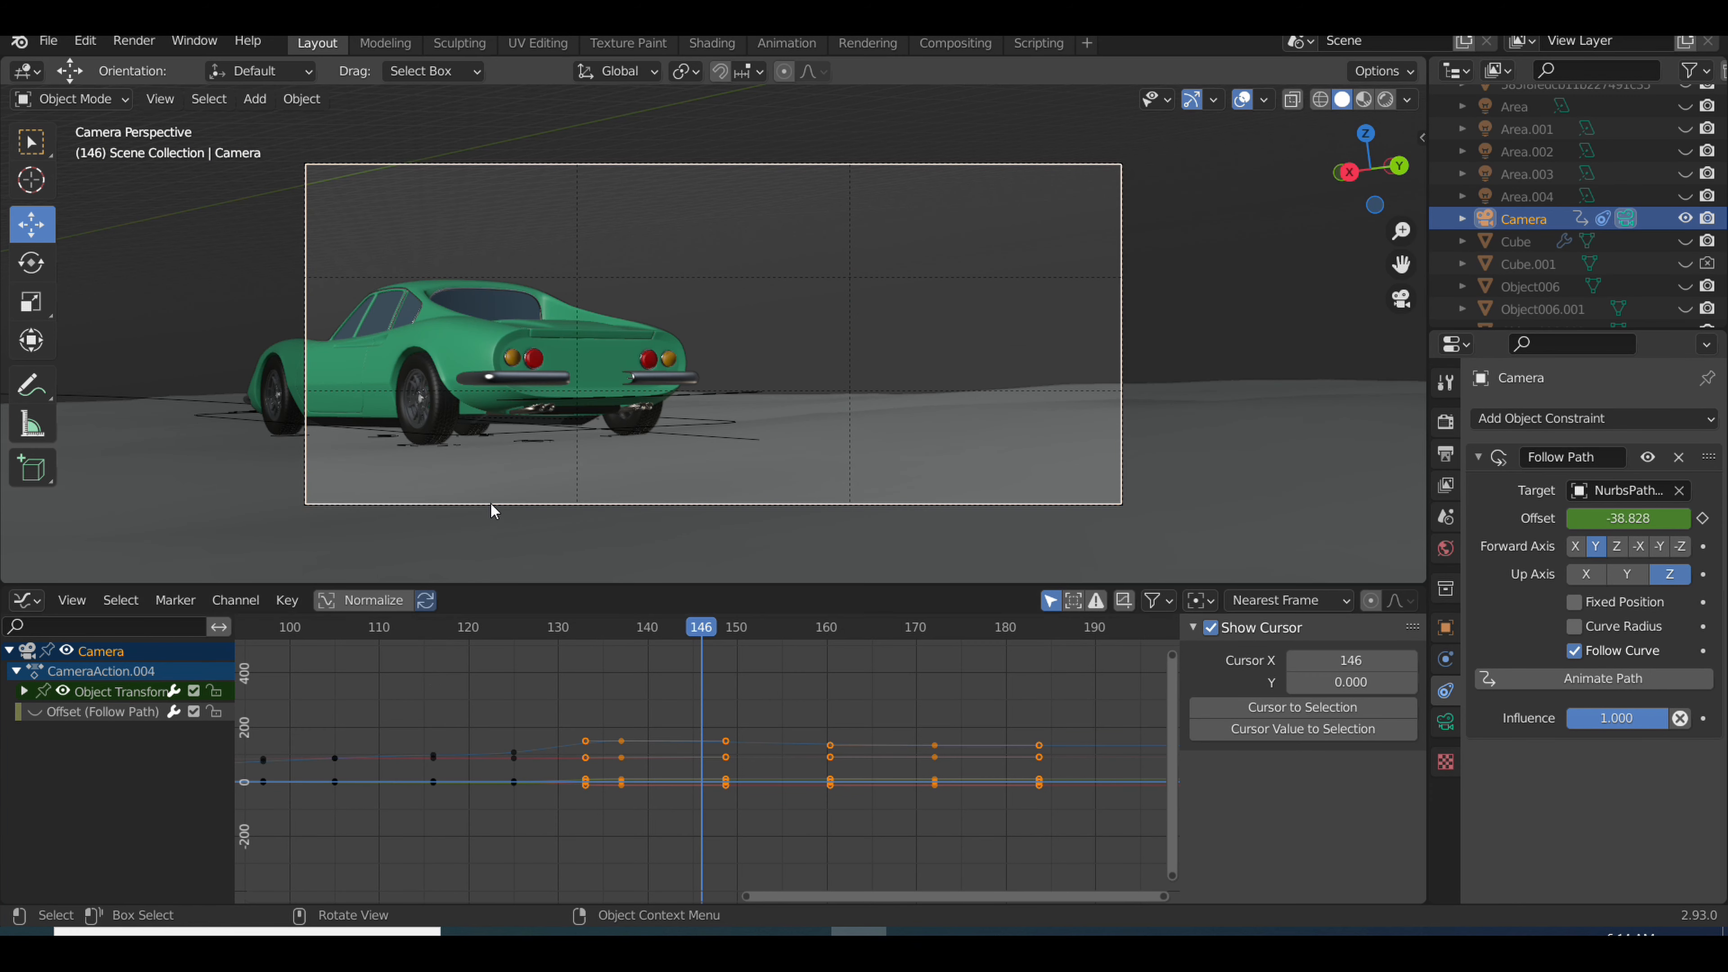
Step: At frame 146, rotate the camera around the global Z axis to center the car and insert a Location & Rotation keyframe
key(g)
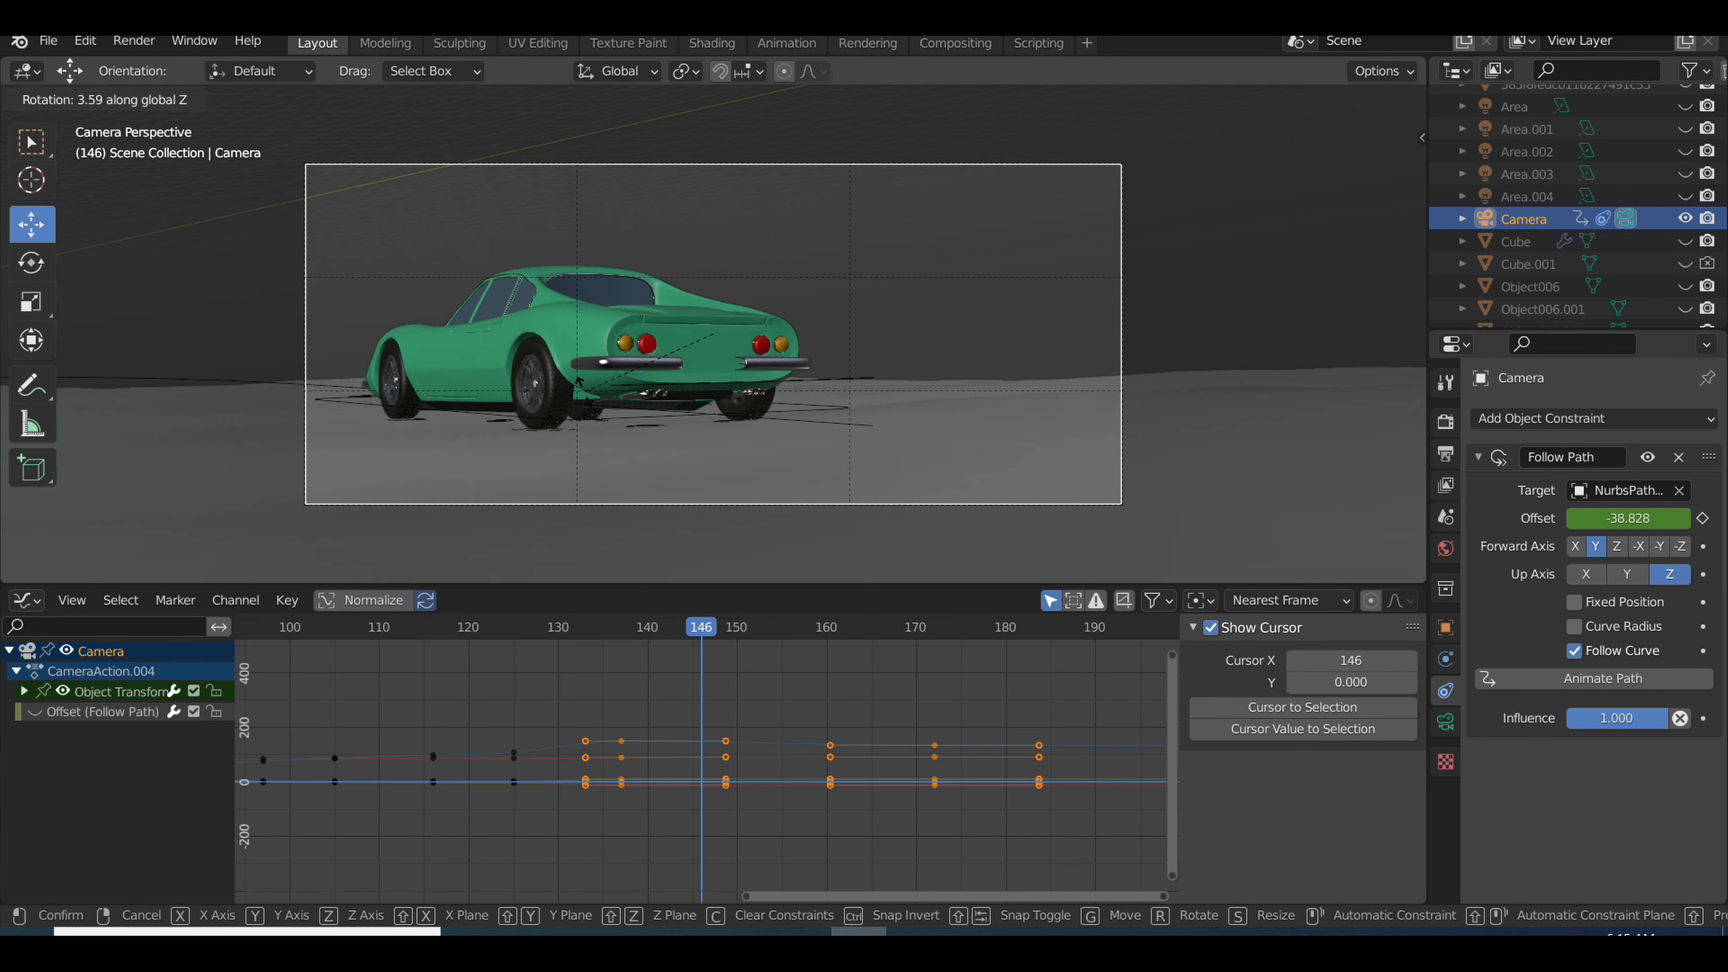
click(725, 355)
key(i)
click(724, 348)
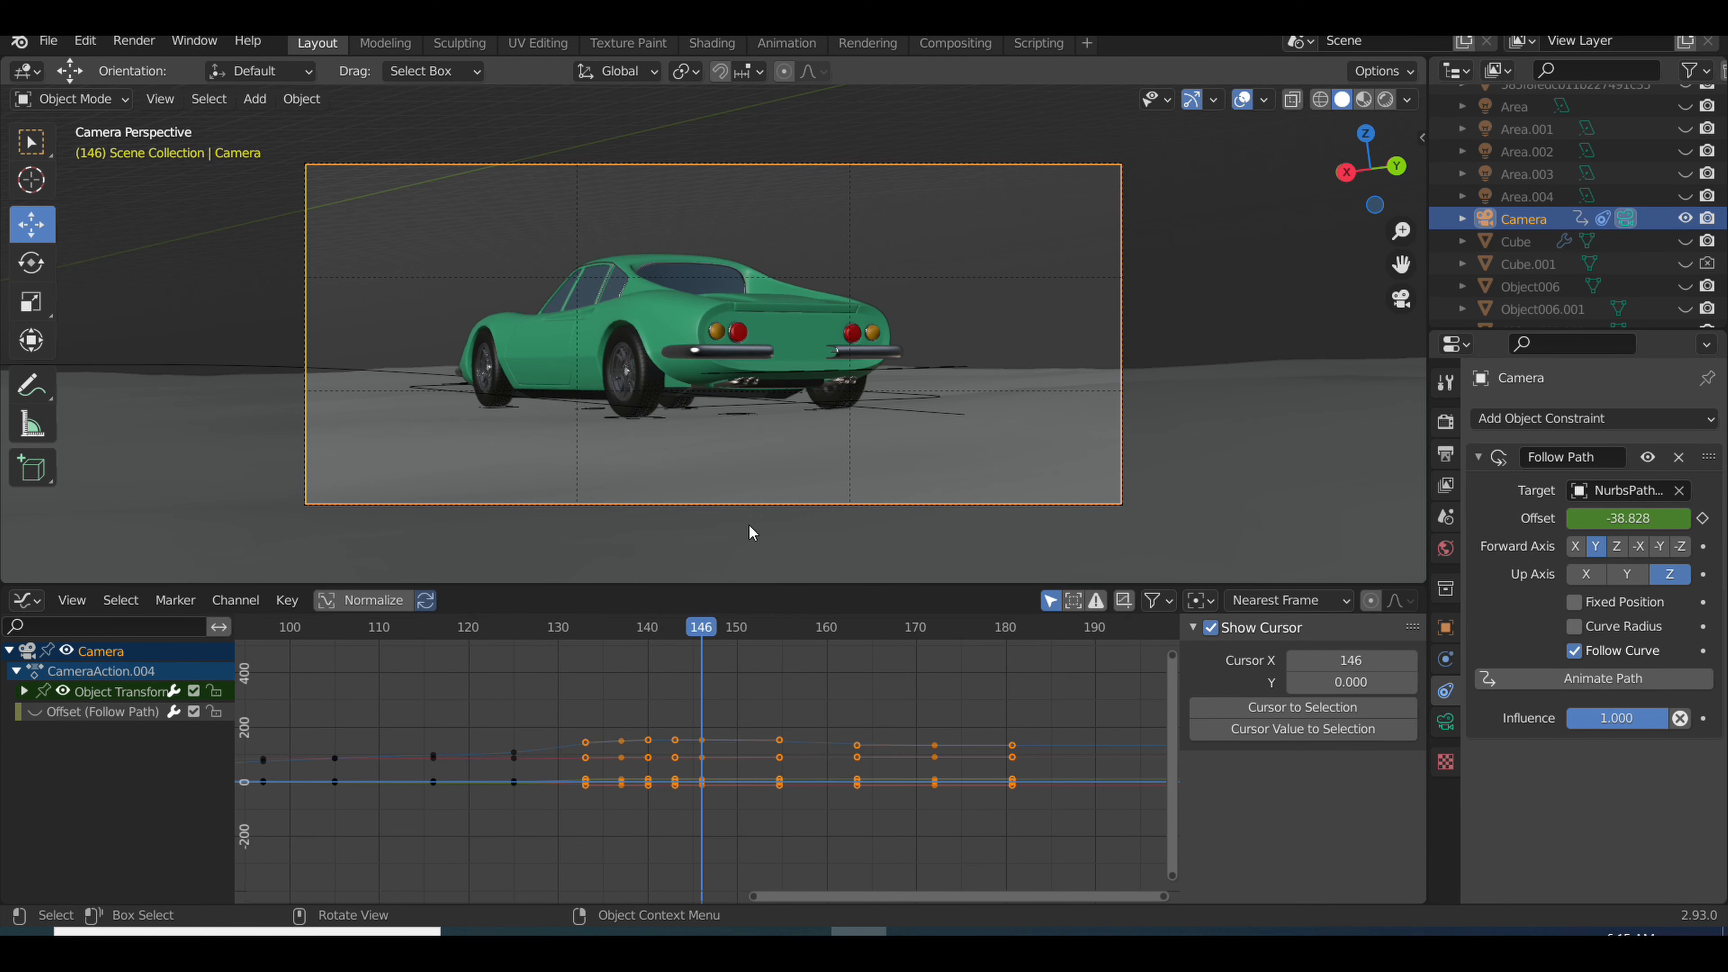
Step: Play from frame 113 to frame 165, rotate the camera around global Z to recenter the car, and insert a Location & Rotation keyframe
click(400, 688)
key(space)
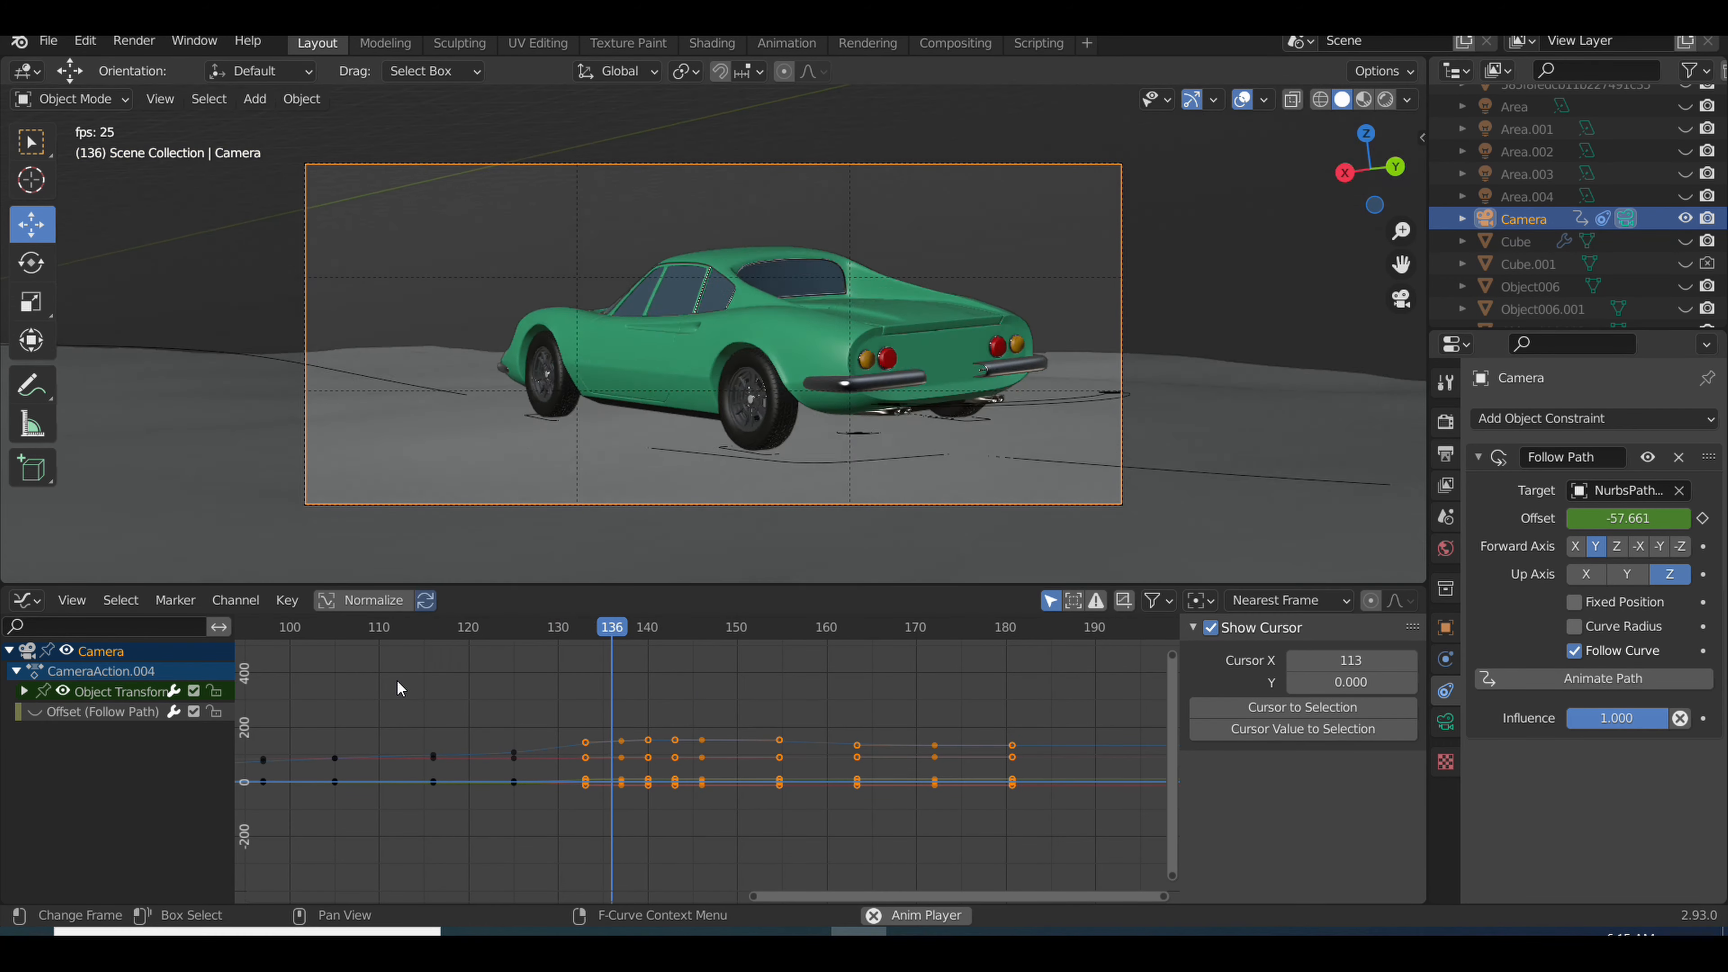
key(space)
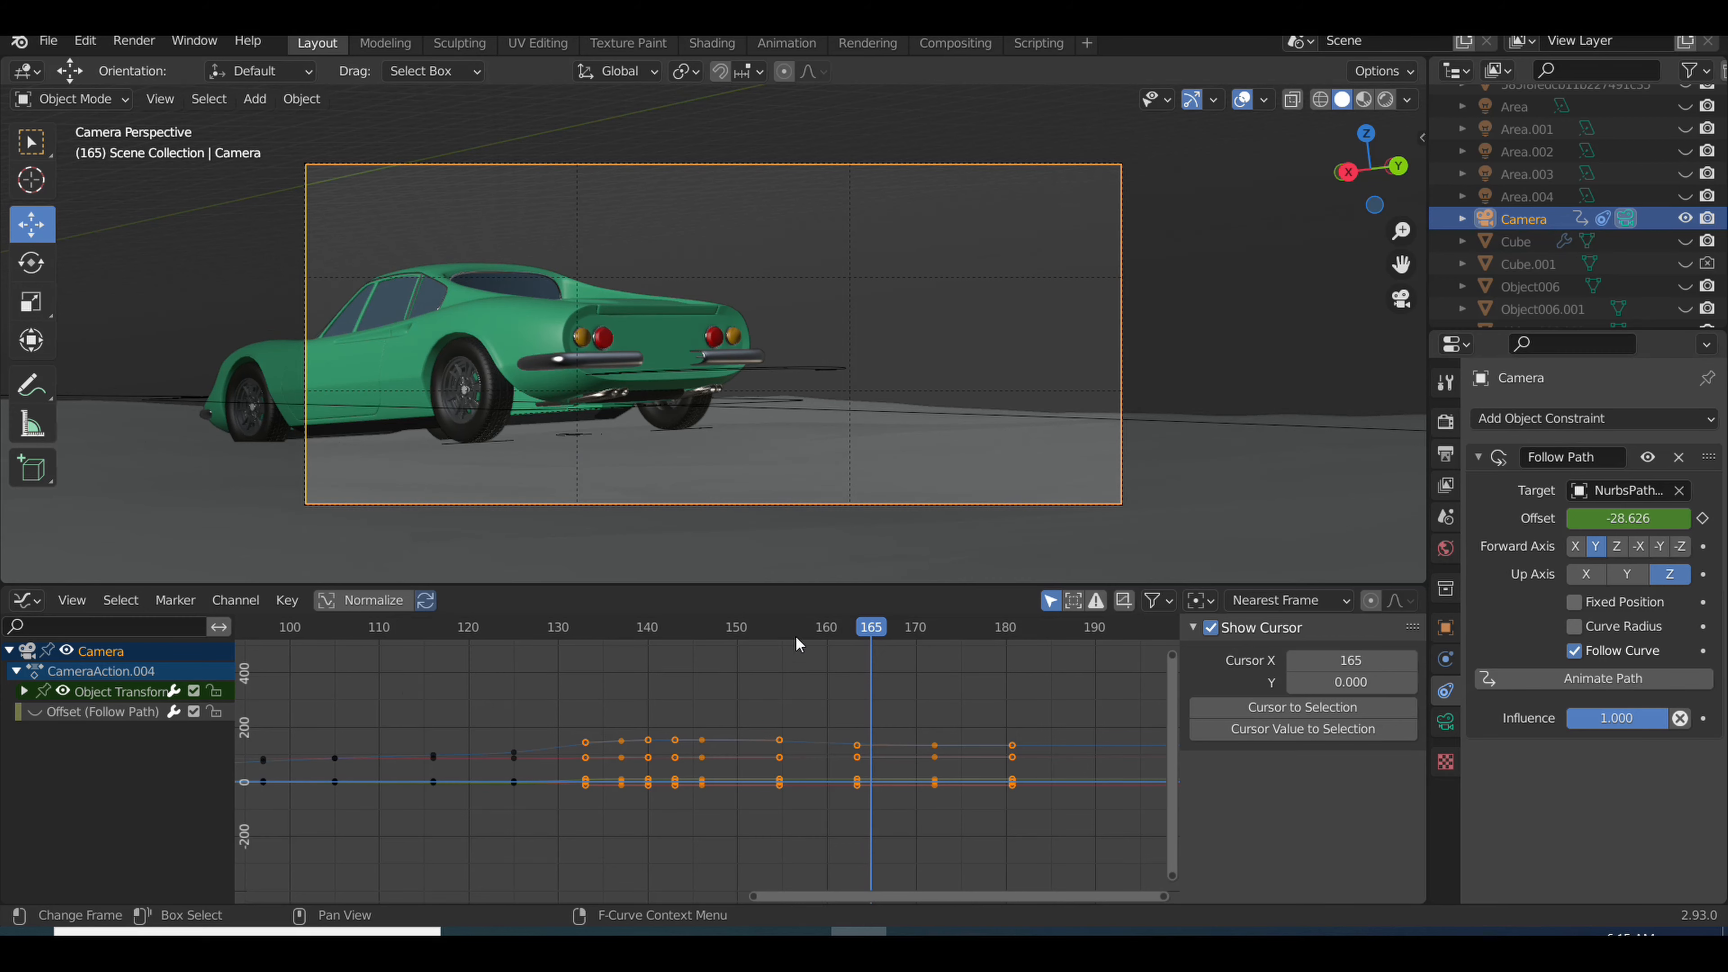
key(z)
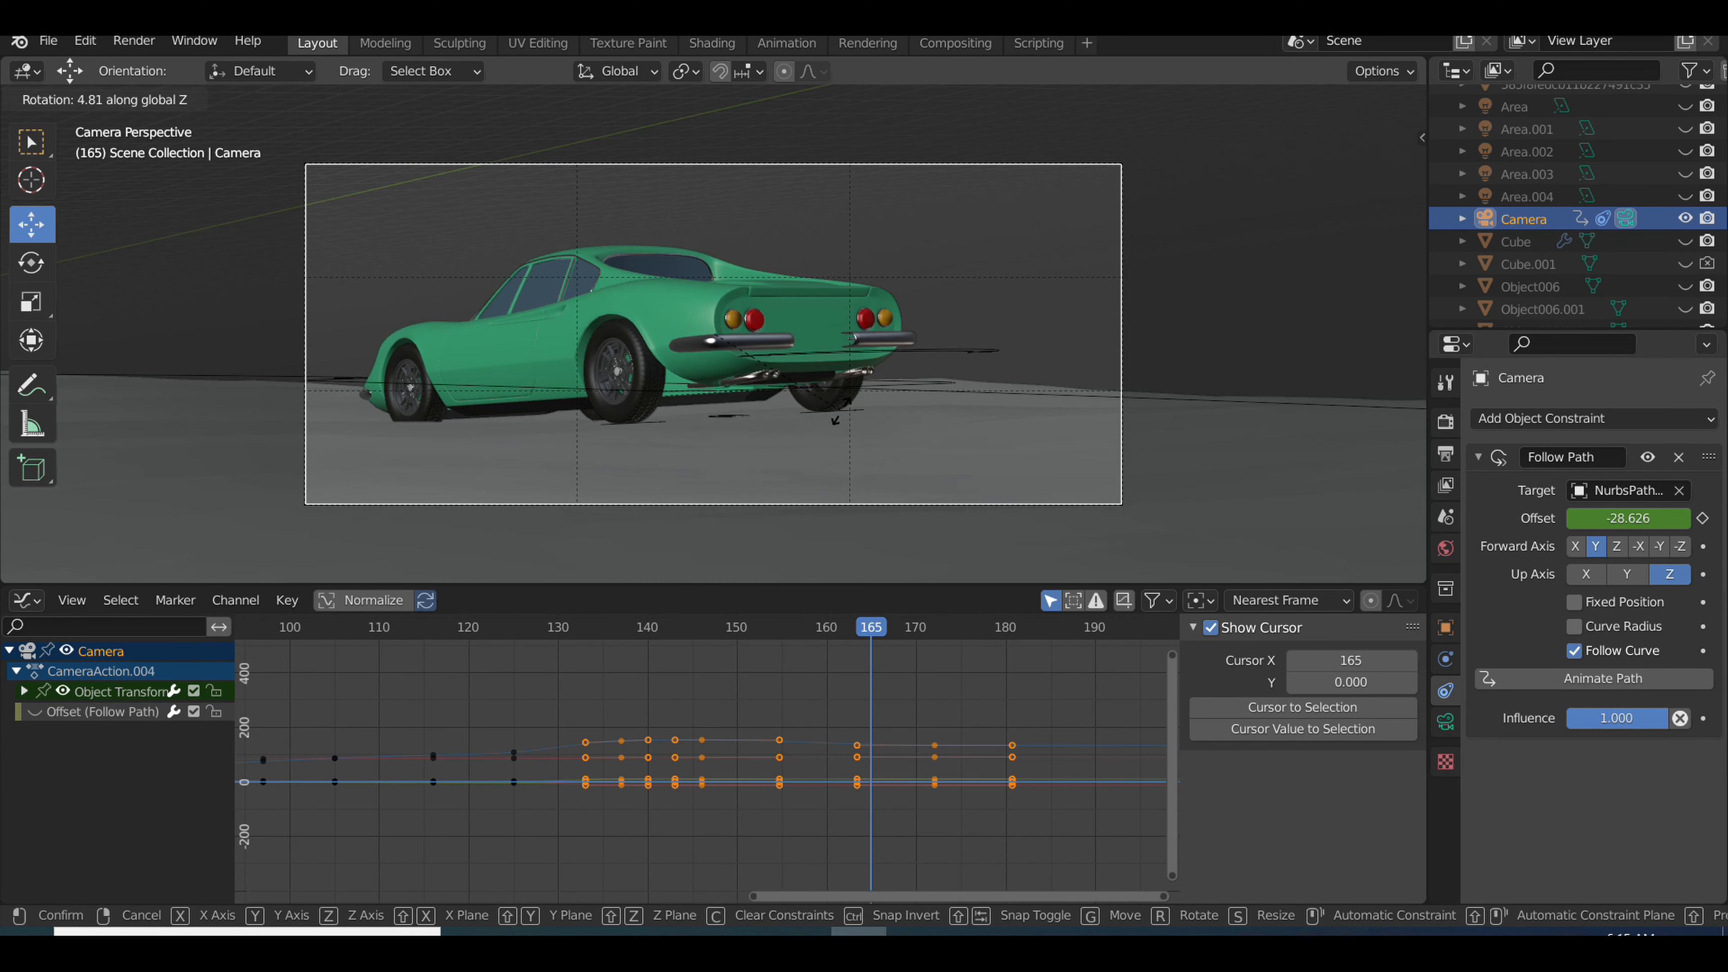
click(760, 339)
key(i)
click(760, 339)
Step: Play on to frame 179, rotate the camera around global Z to bring the car back into frame, and insert a Location & Rotation keyframe
drag(805, 629, 540, 676)
key(space)
key(space)
key(r)
key(z)
click(803, 407)
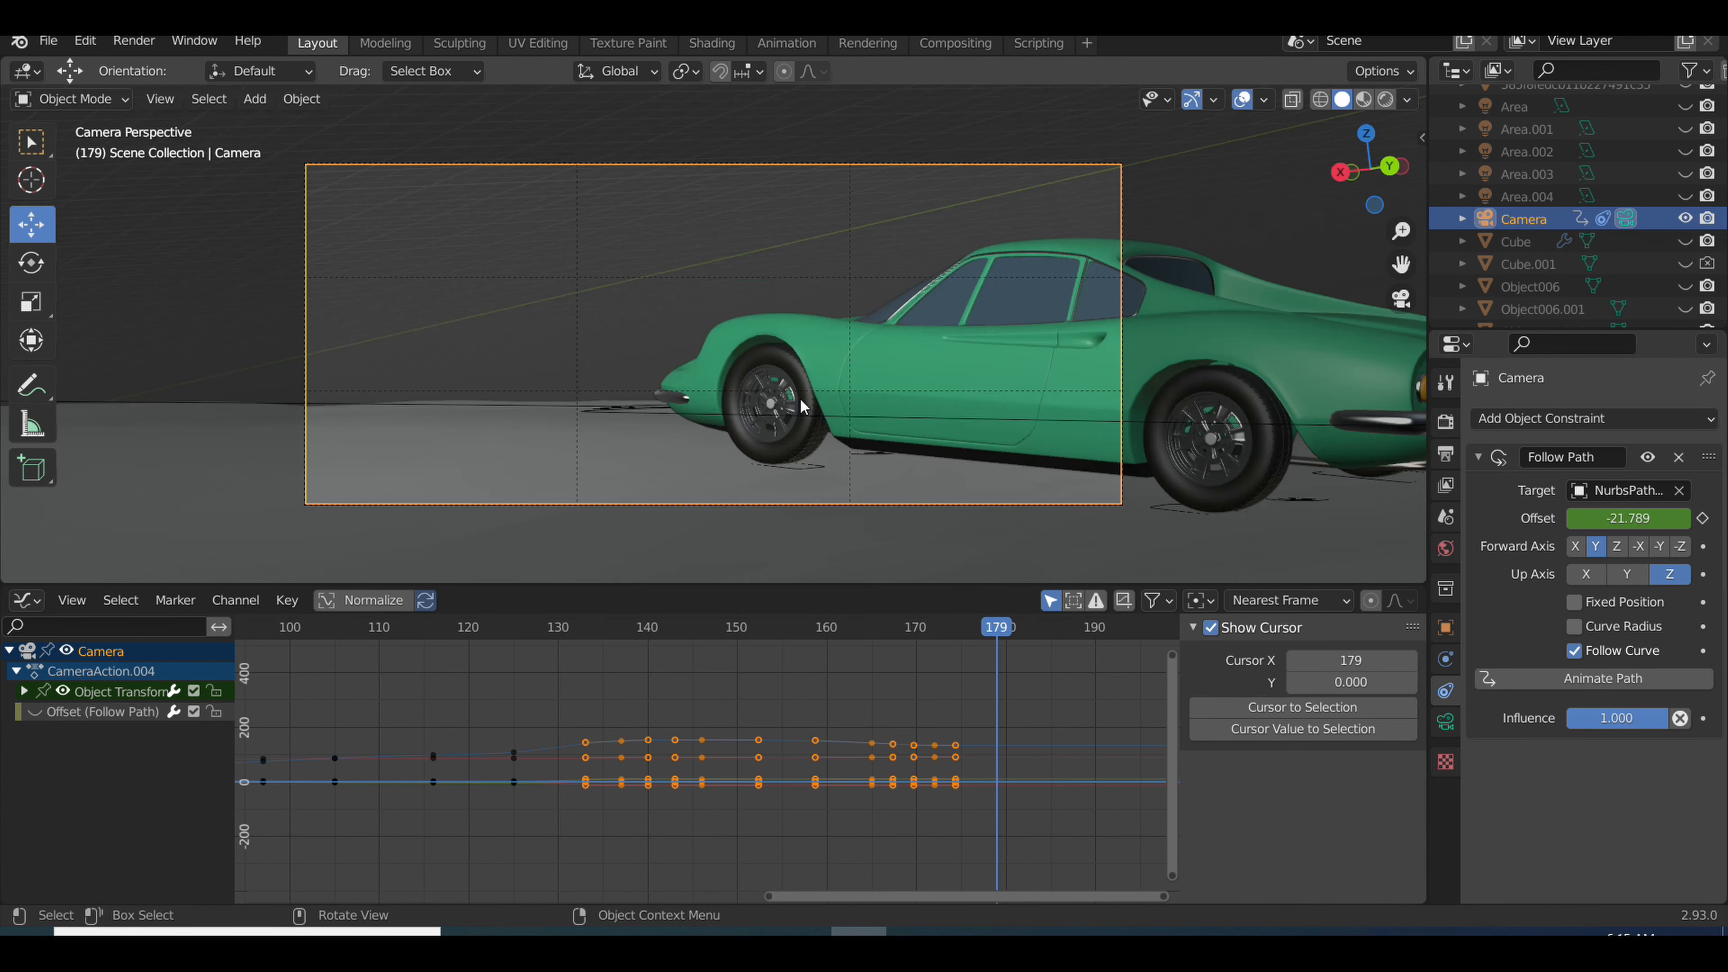
click(806, 376)
key(i)
click(809, 370)
Step: Play on to frame 187, rotate the camera around global Z to reframe the car, and insert a Location & Rotation keyframe
key(space)
key(space)
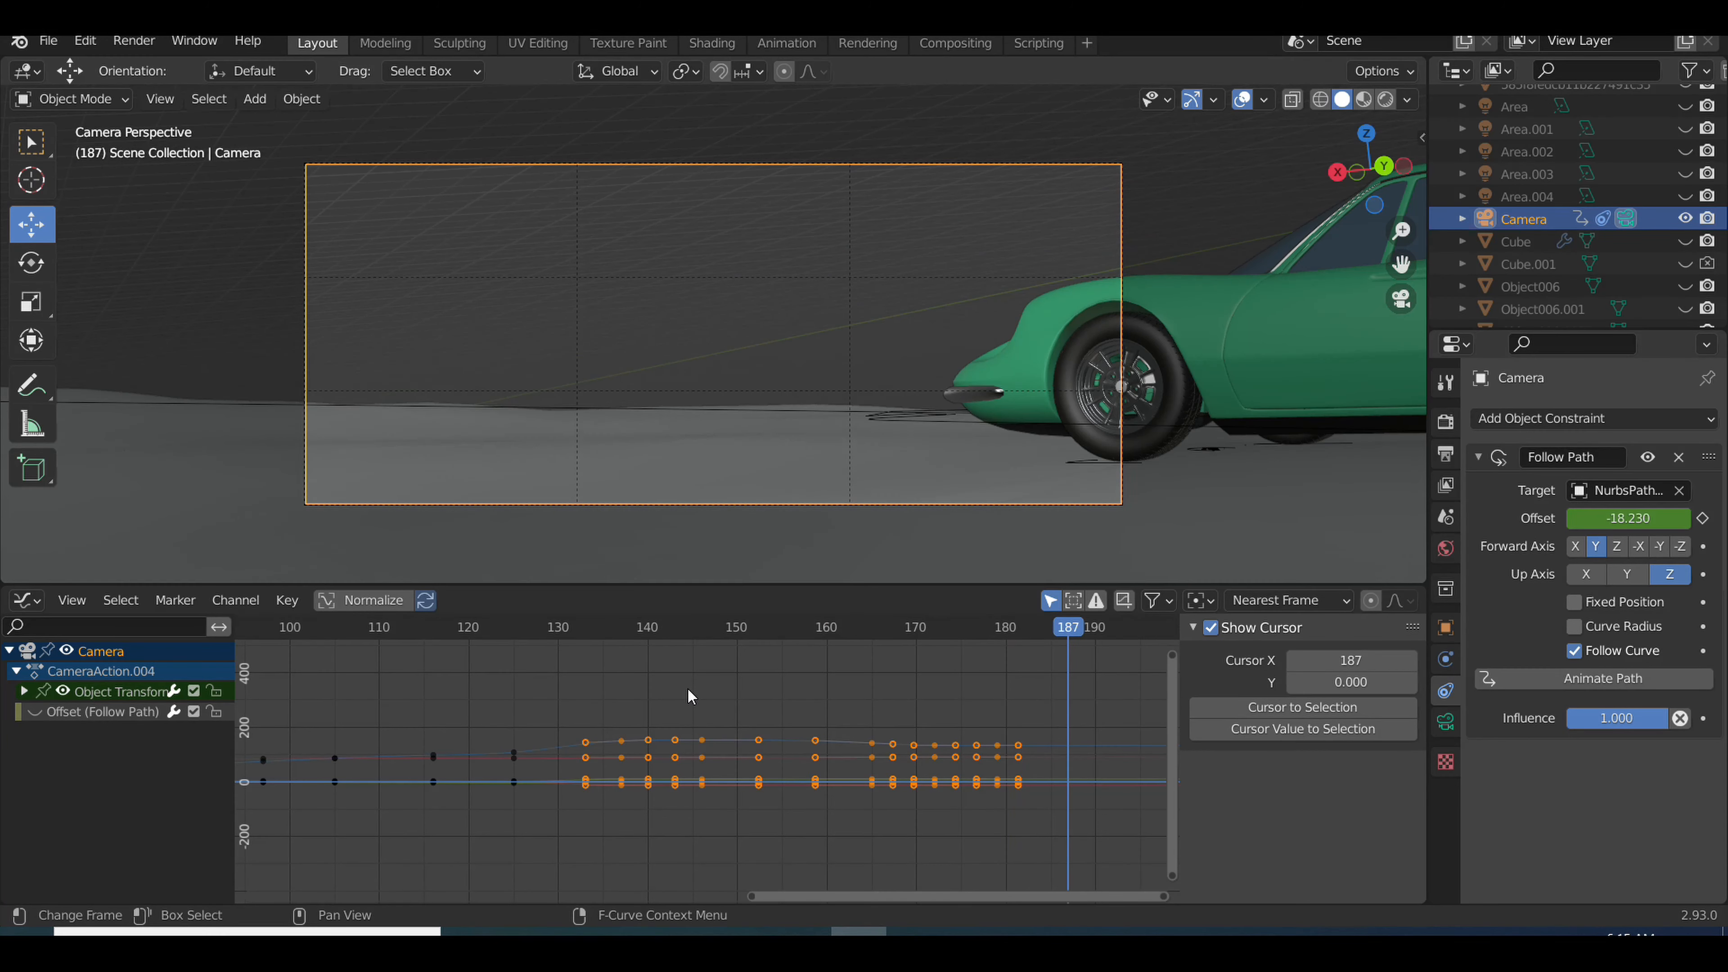
key(r)
key(z)
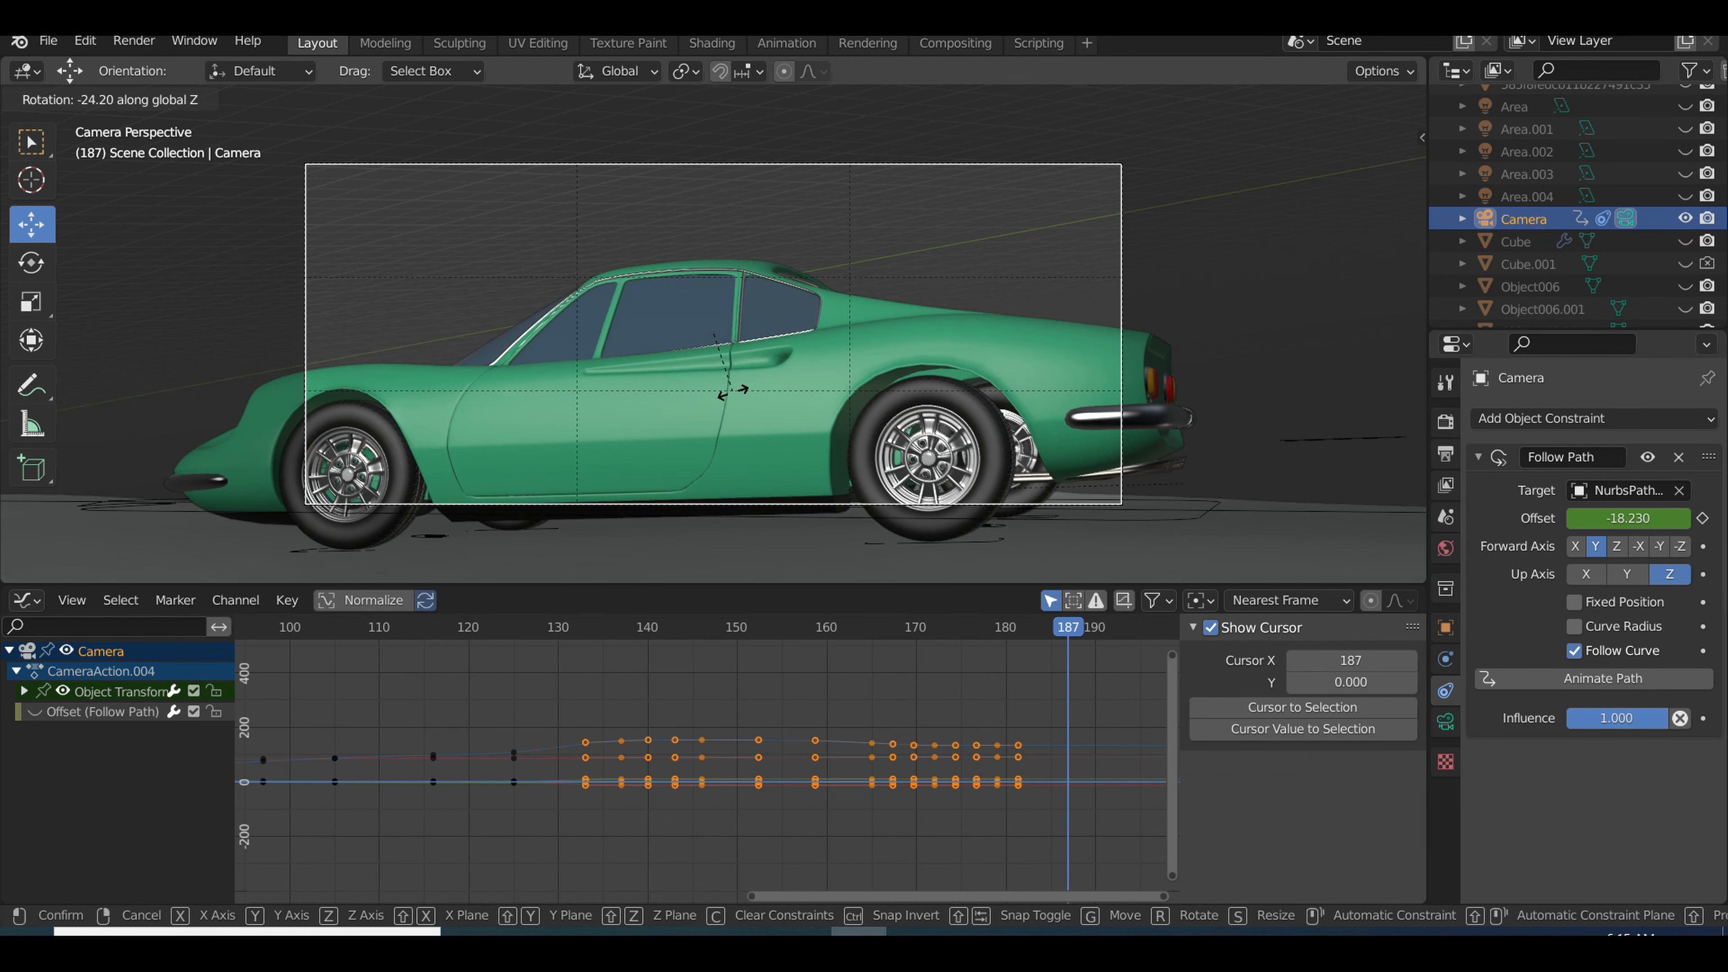
key(i)
click(789, 340)
Step: At frame 203, rotate the camera around global Z toward the car and pull it back along its local Z axis to fit the whole car
key(space)
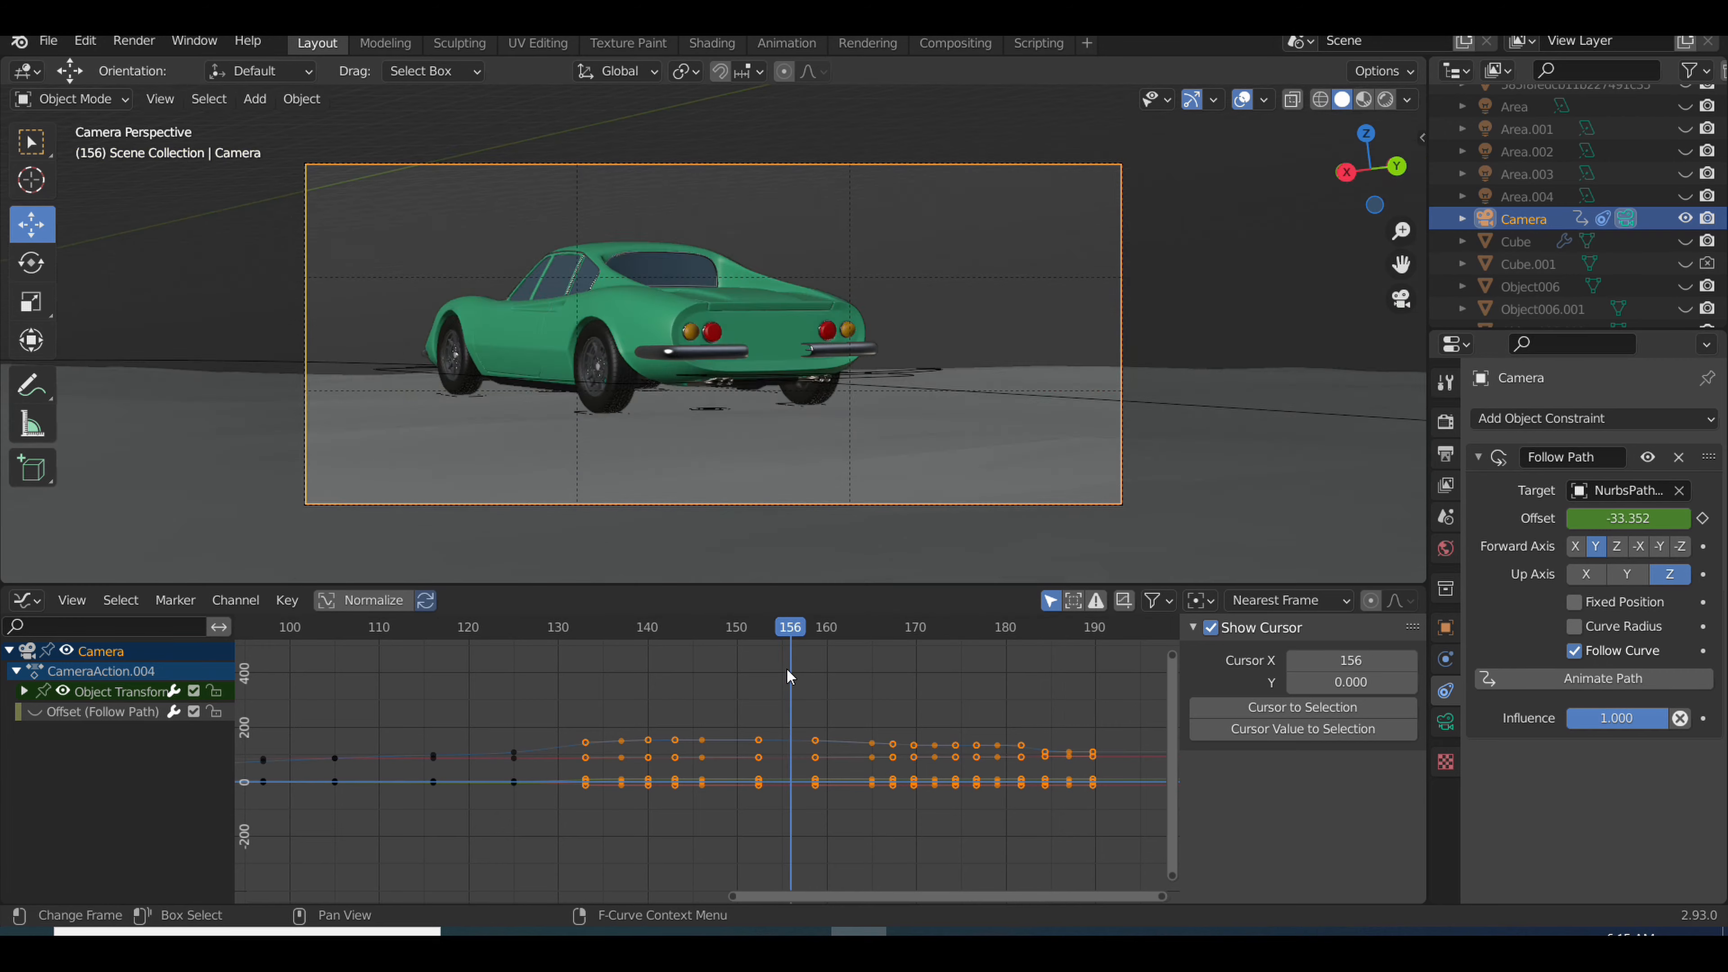
key(space)
scroll(1087, 730, down, 3)
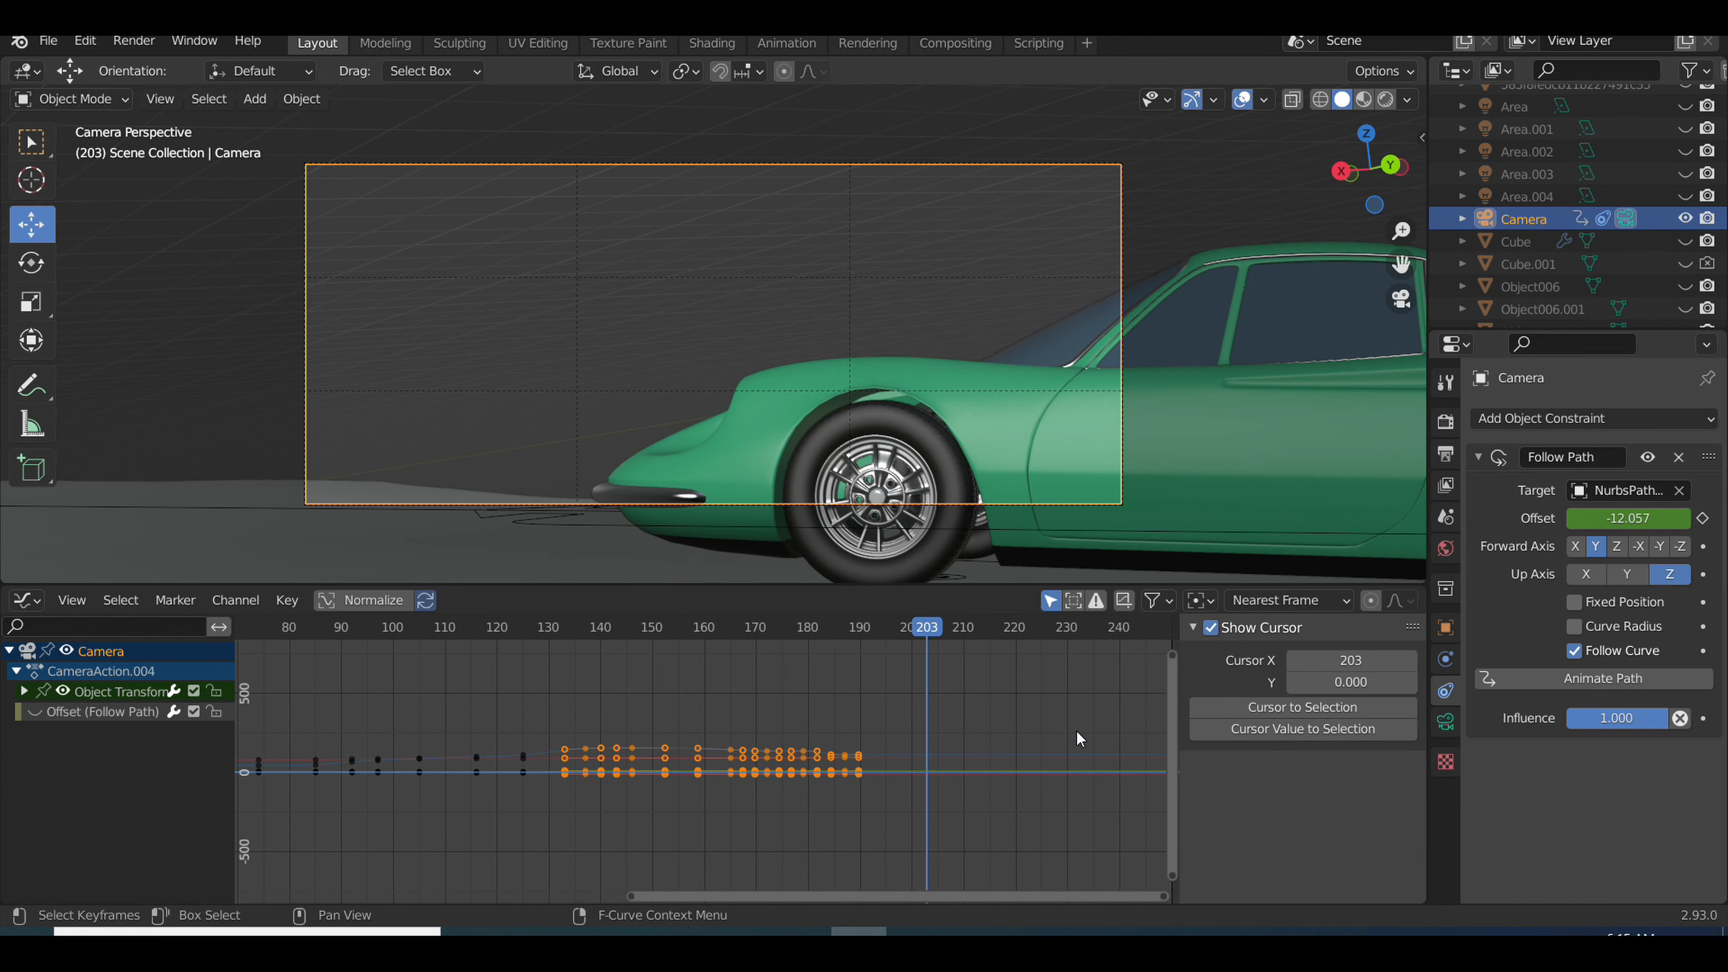
key(r)
key(z)
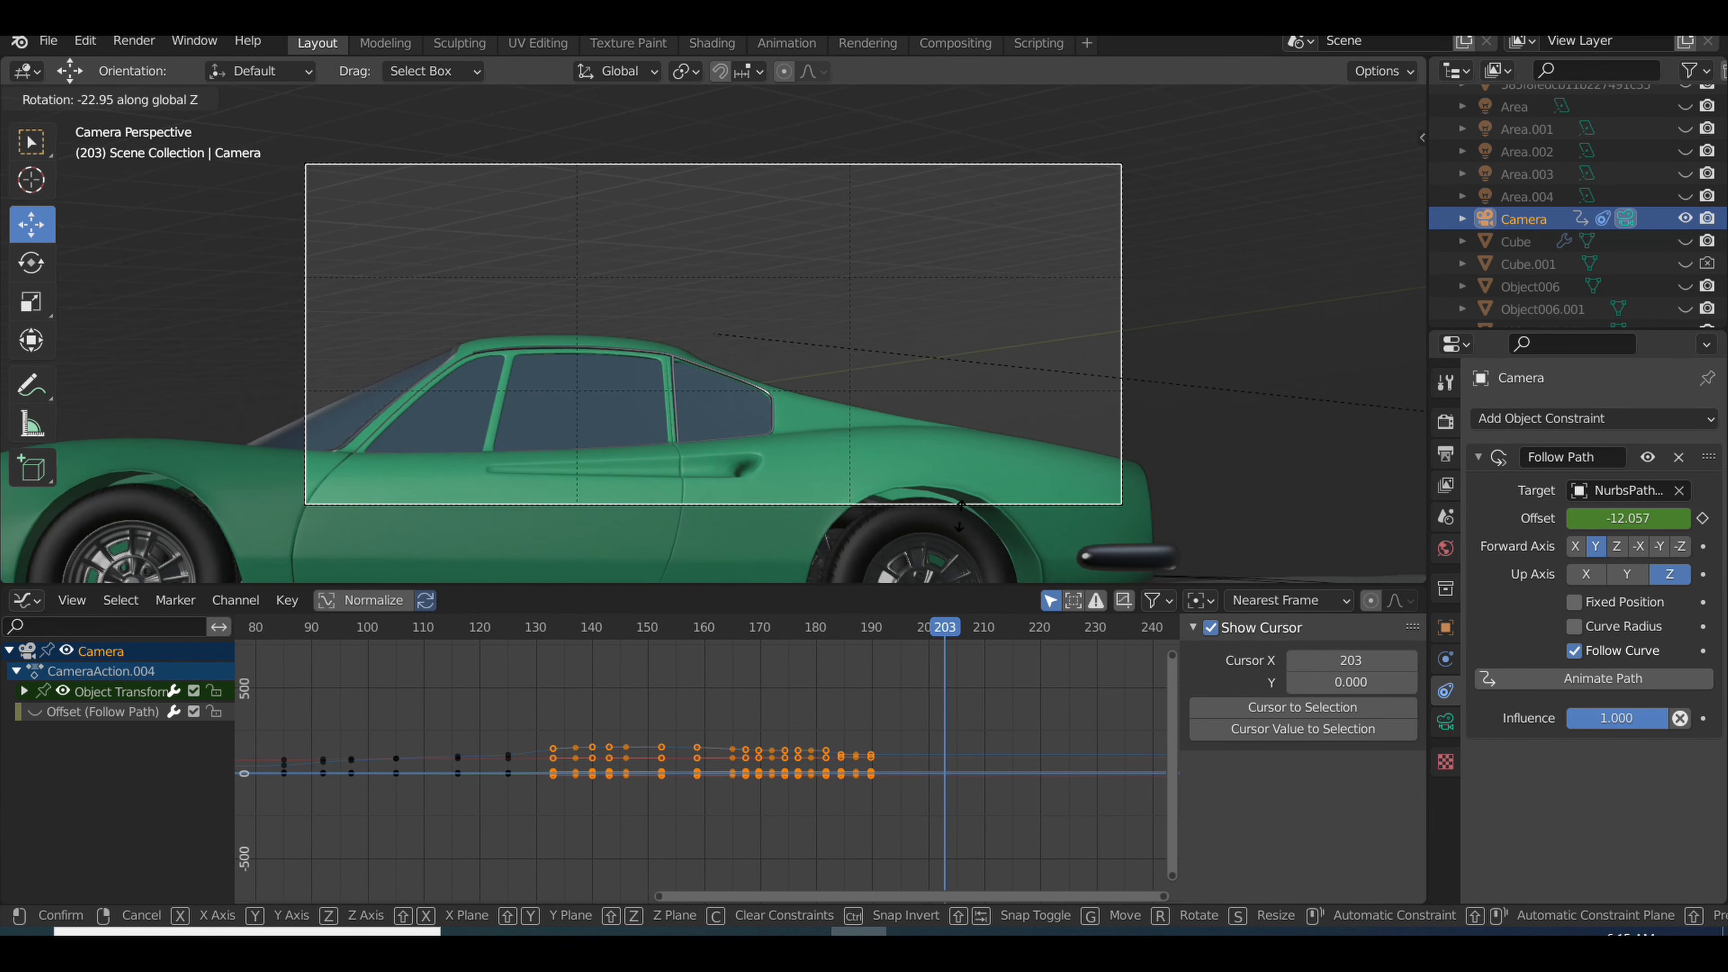
click(861, 367)
key(z)
key(z)
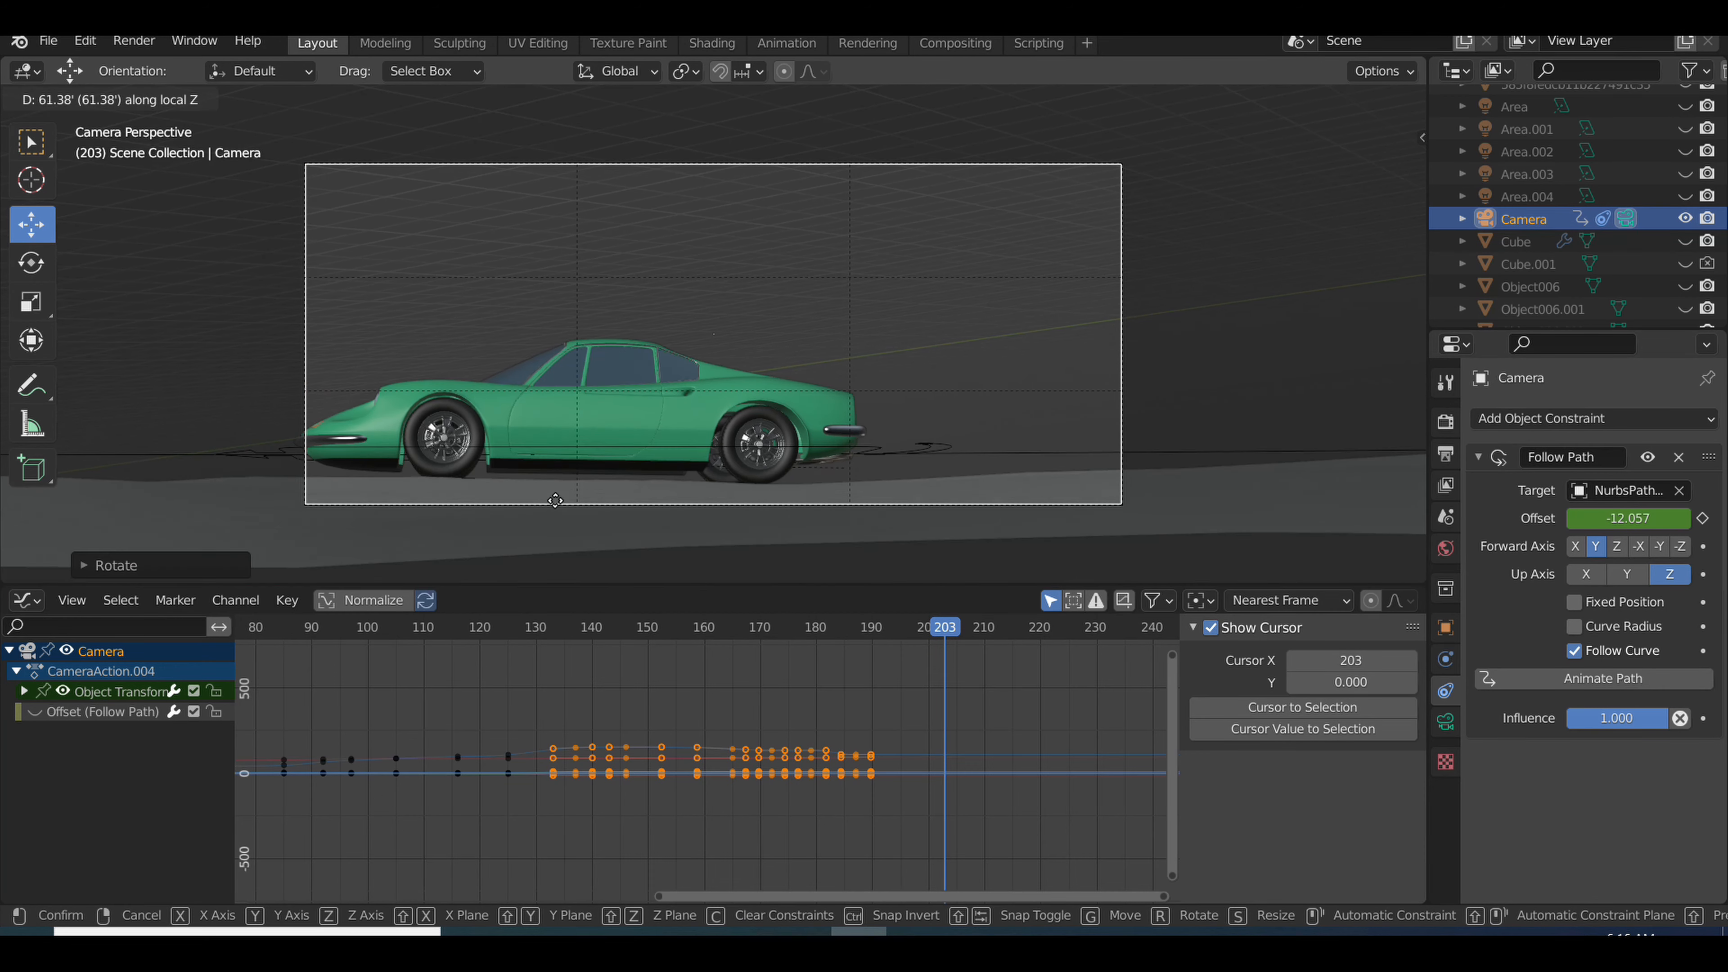
click(456, 486)
Step: Rotate the camera at frame 203 and shift it along its local X axis for a more frontal side view of the car
key(r)
key(z)
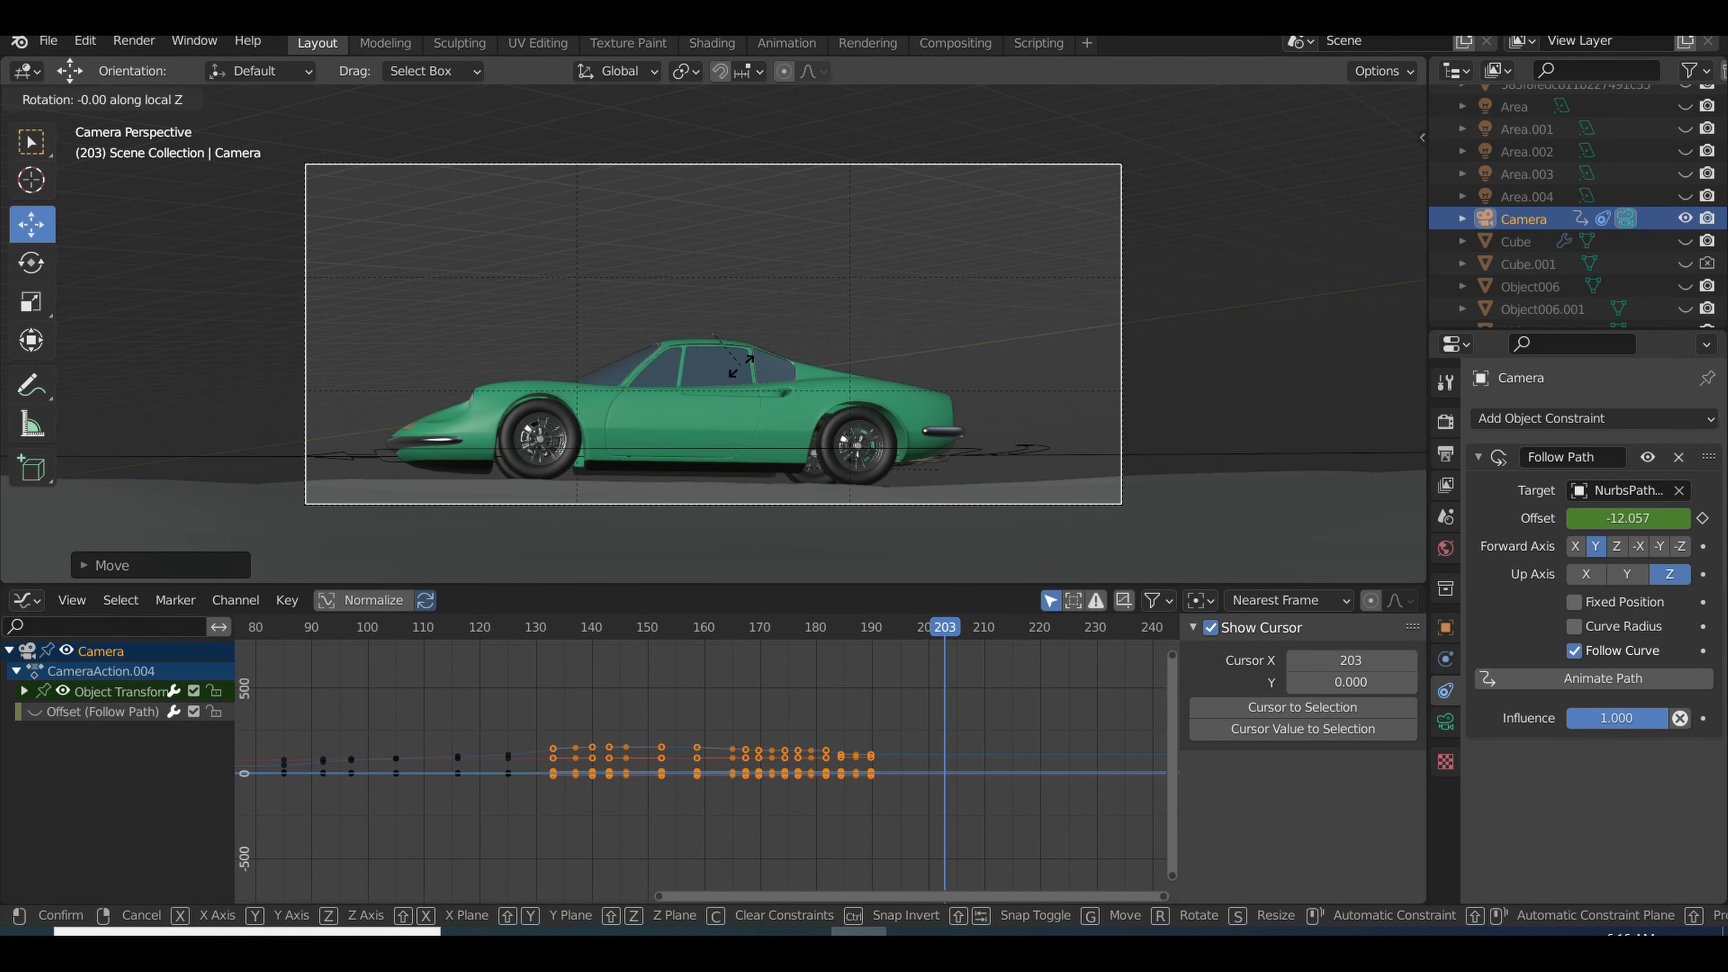
click(847, 371)
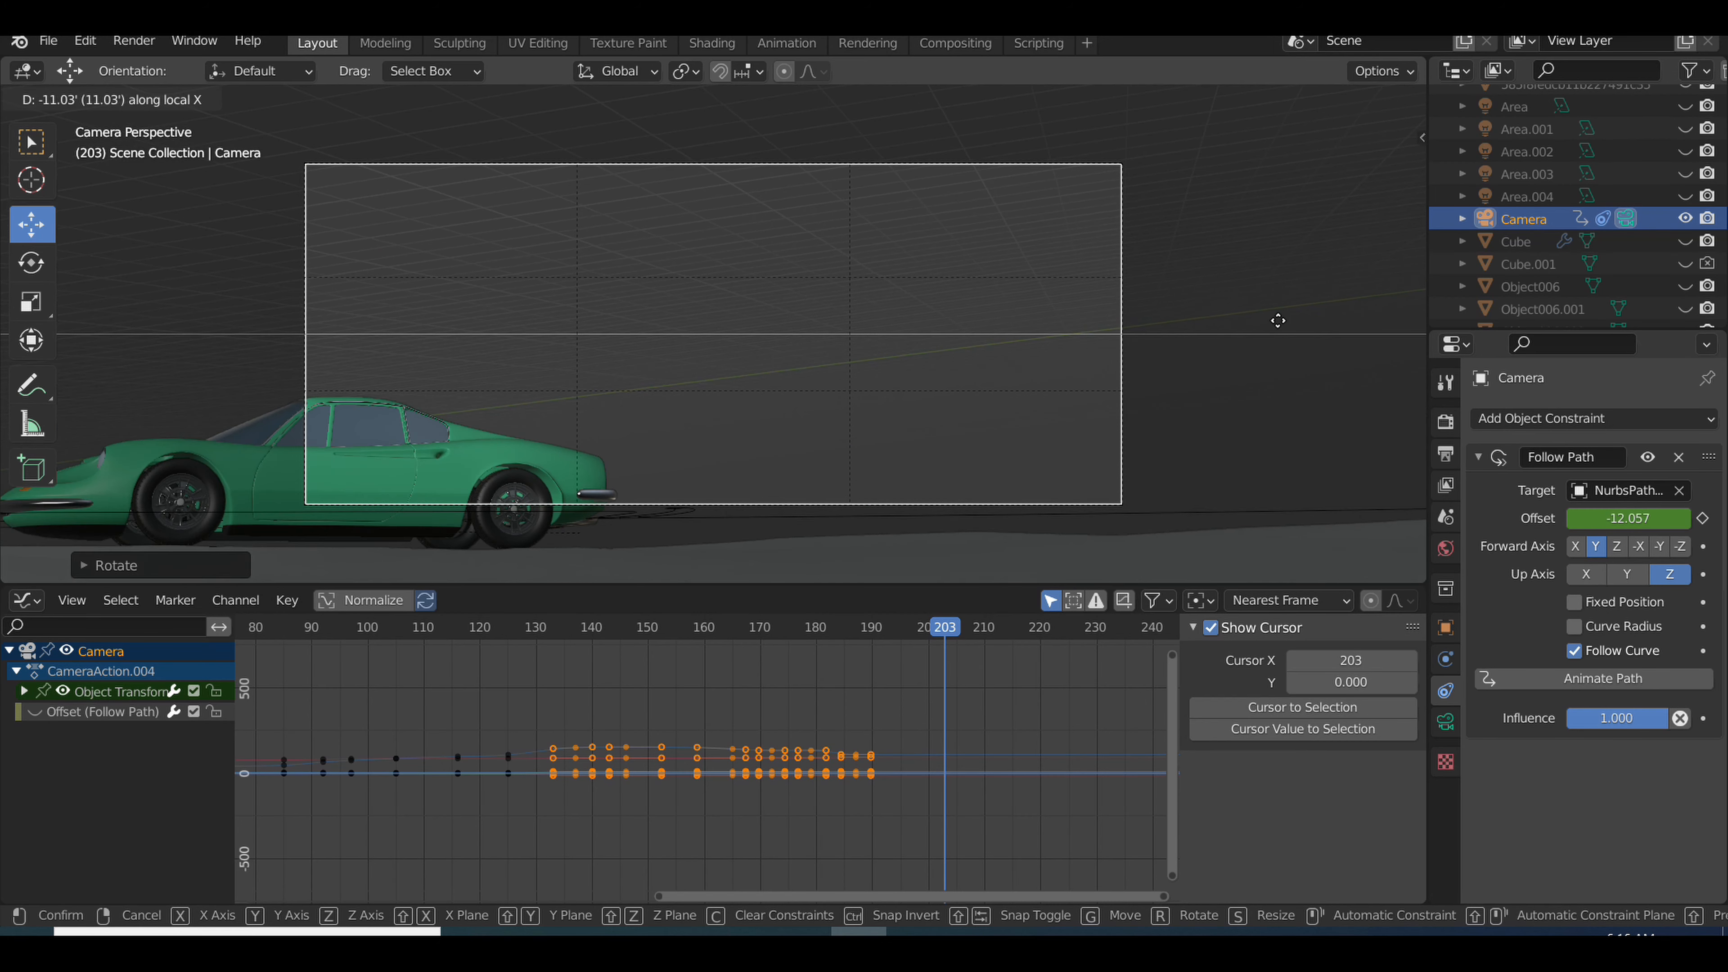
click(850, 359)
Step: Adjust the camera height along global Z, tilt it around local X to lift the car into frame, and insert a Location & Rotation keyframe at frame 203
key(g)
key(z)
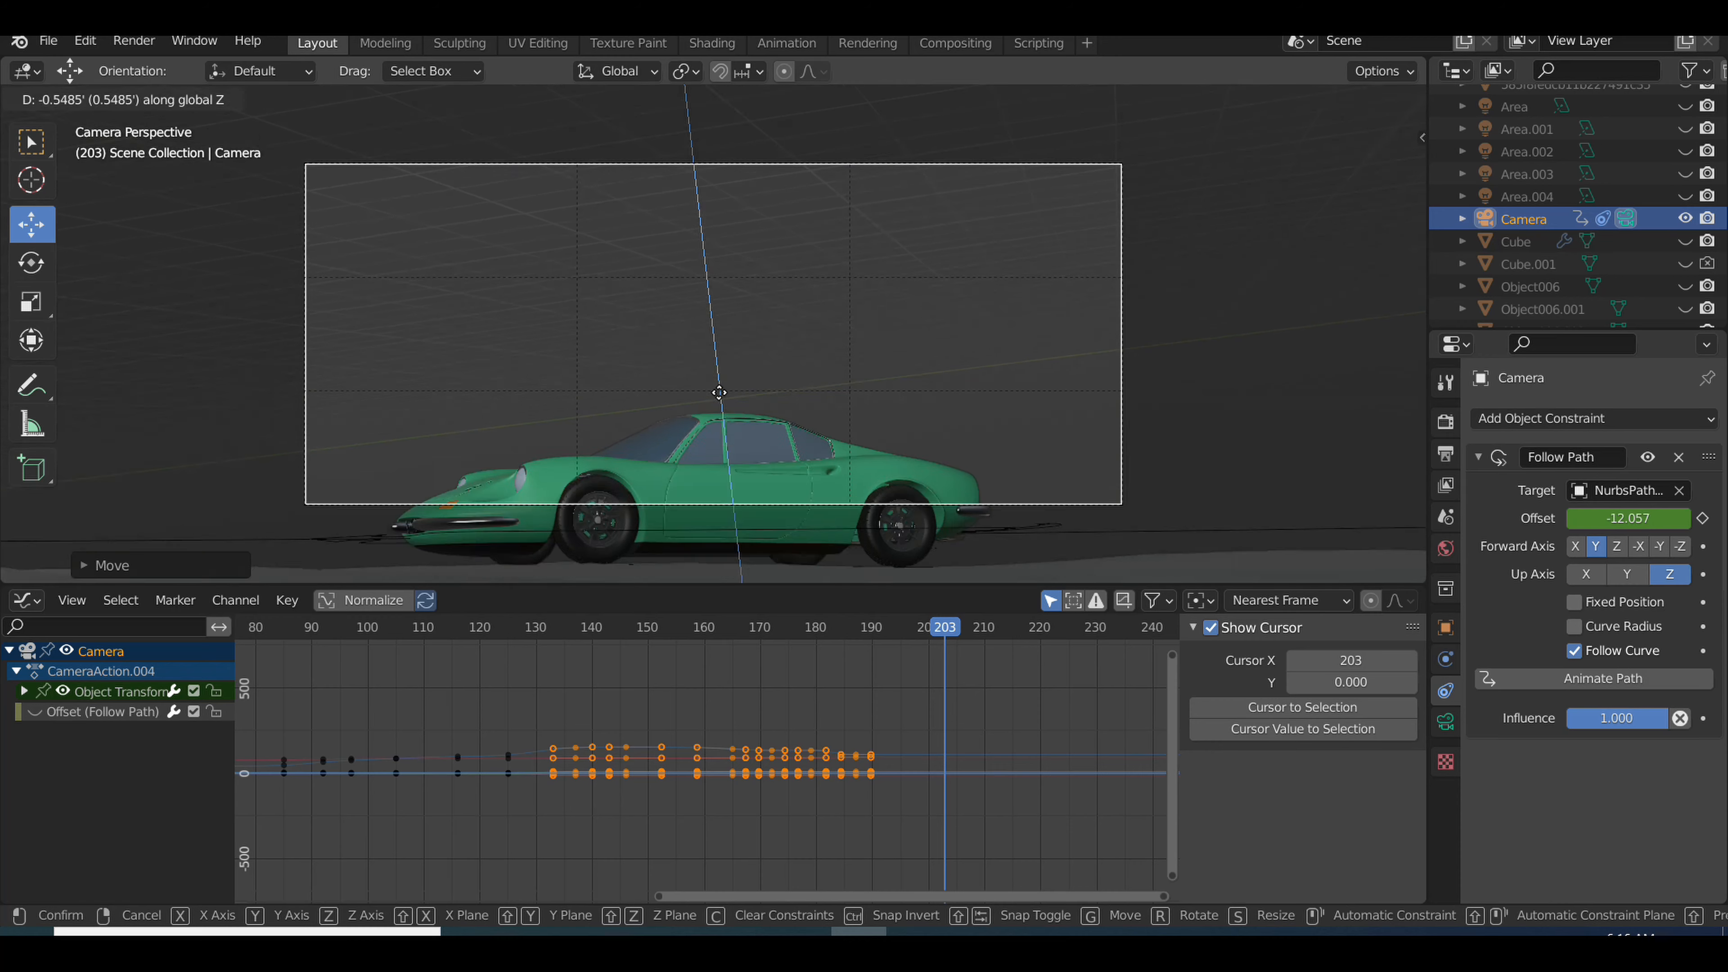
click(739, 339)
key(r)
key(x)
key(x)
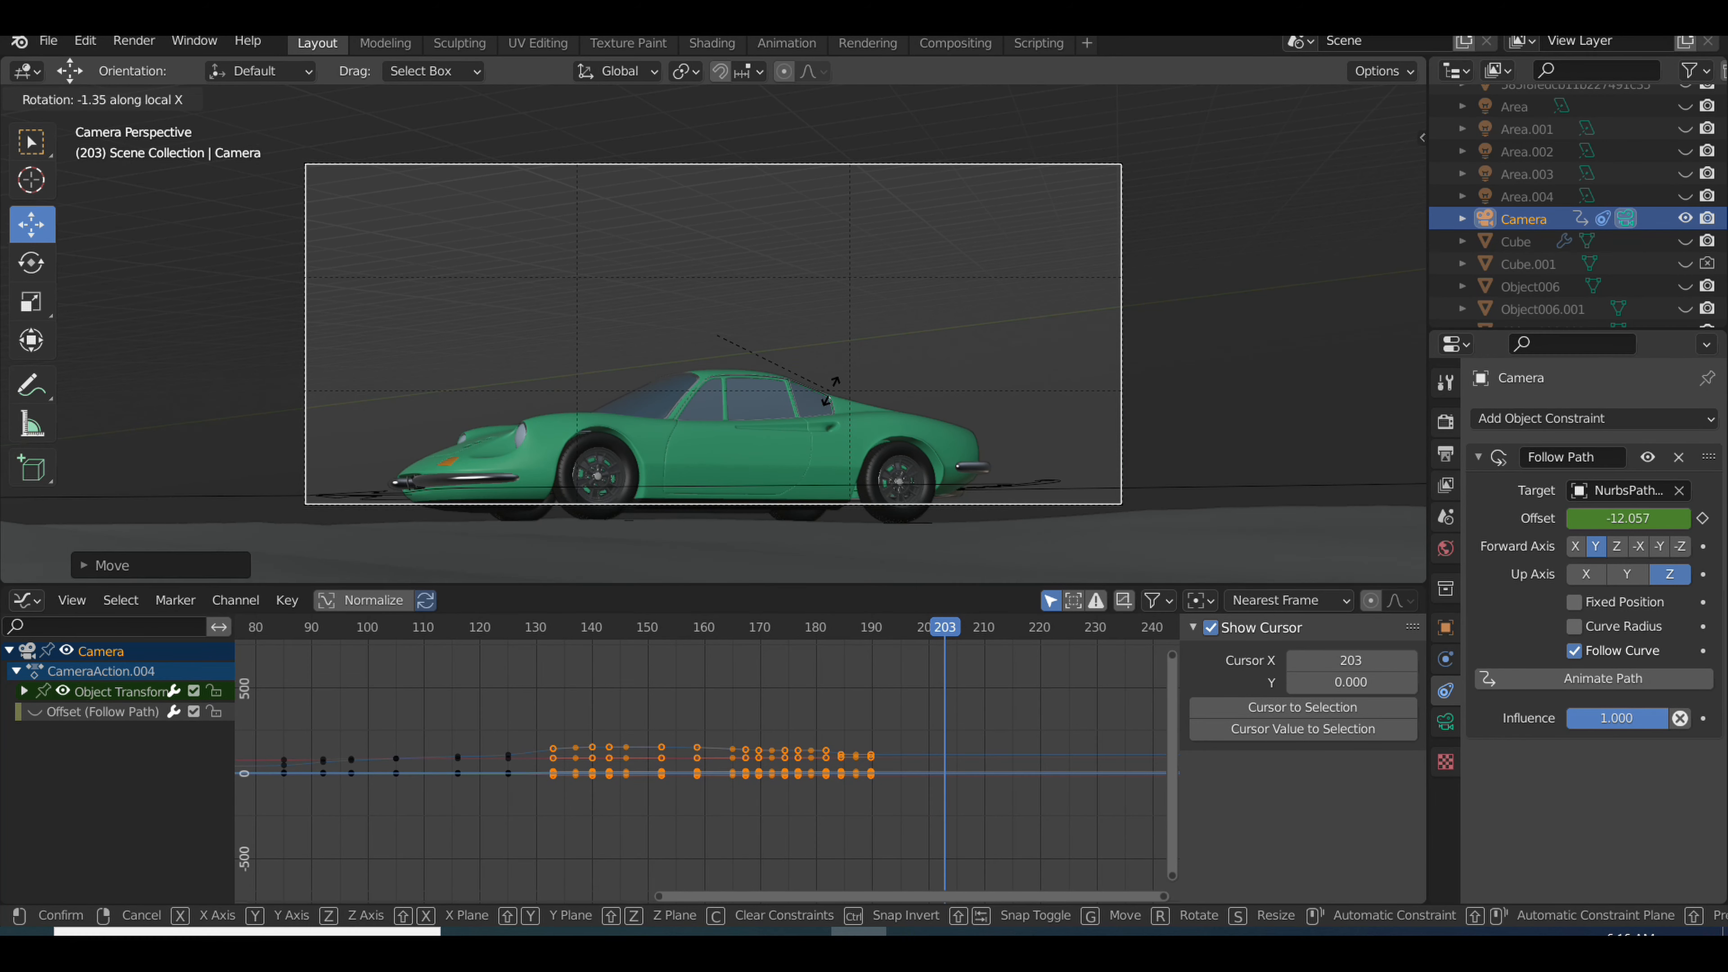
key(i)
click(878, 429)
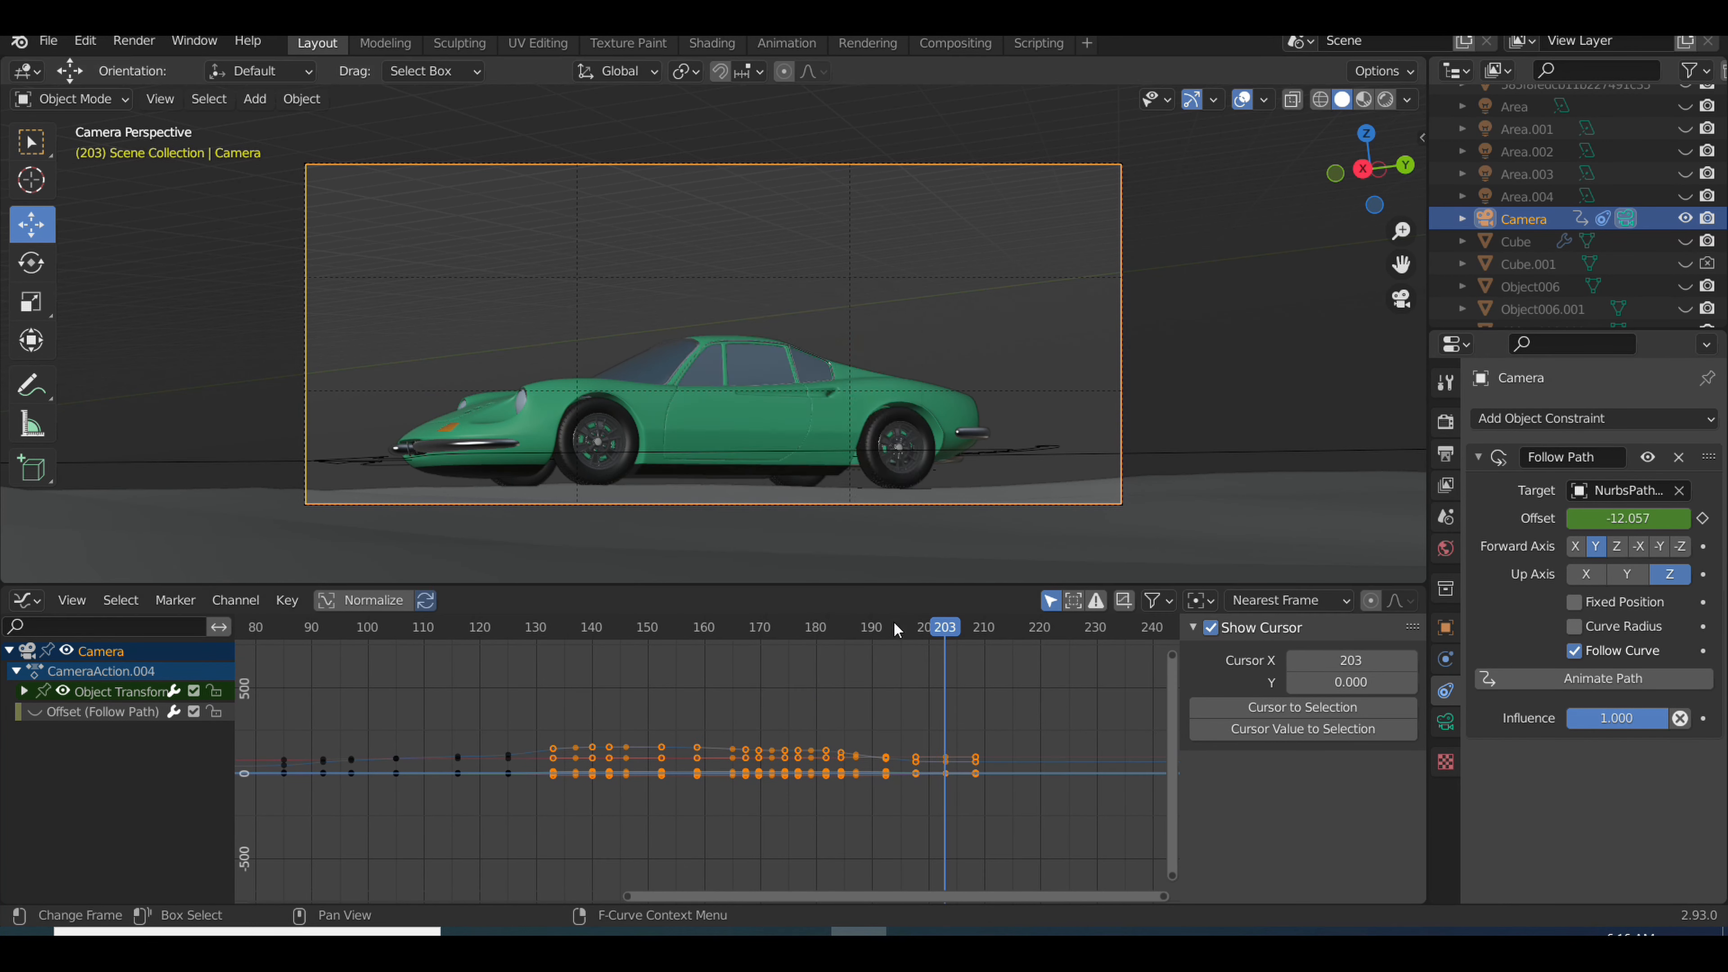
Step: Play past frame 203, go back to frame 205, move the camera along global Z until the car is in view, and keyframe it
key(space)
key(space)
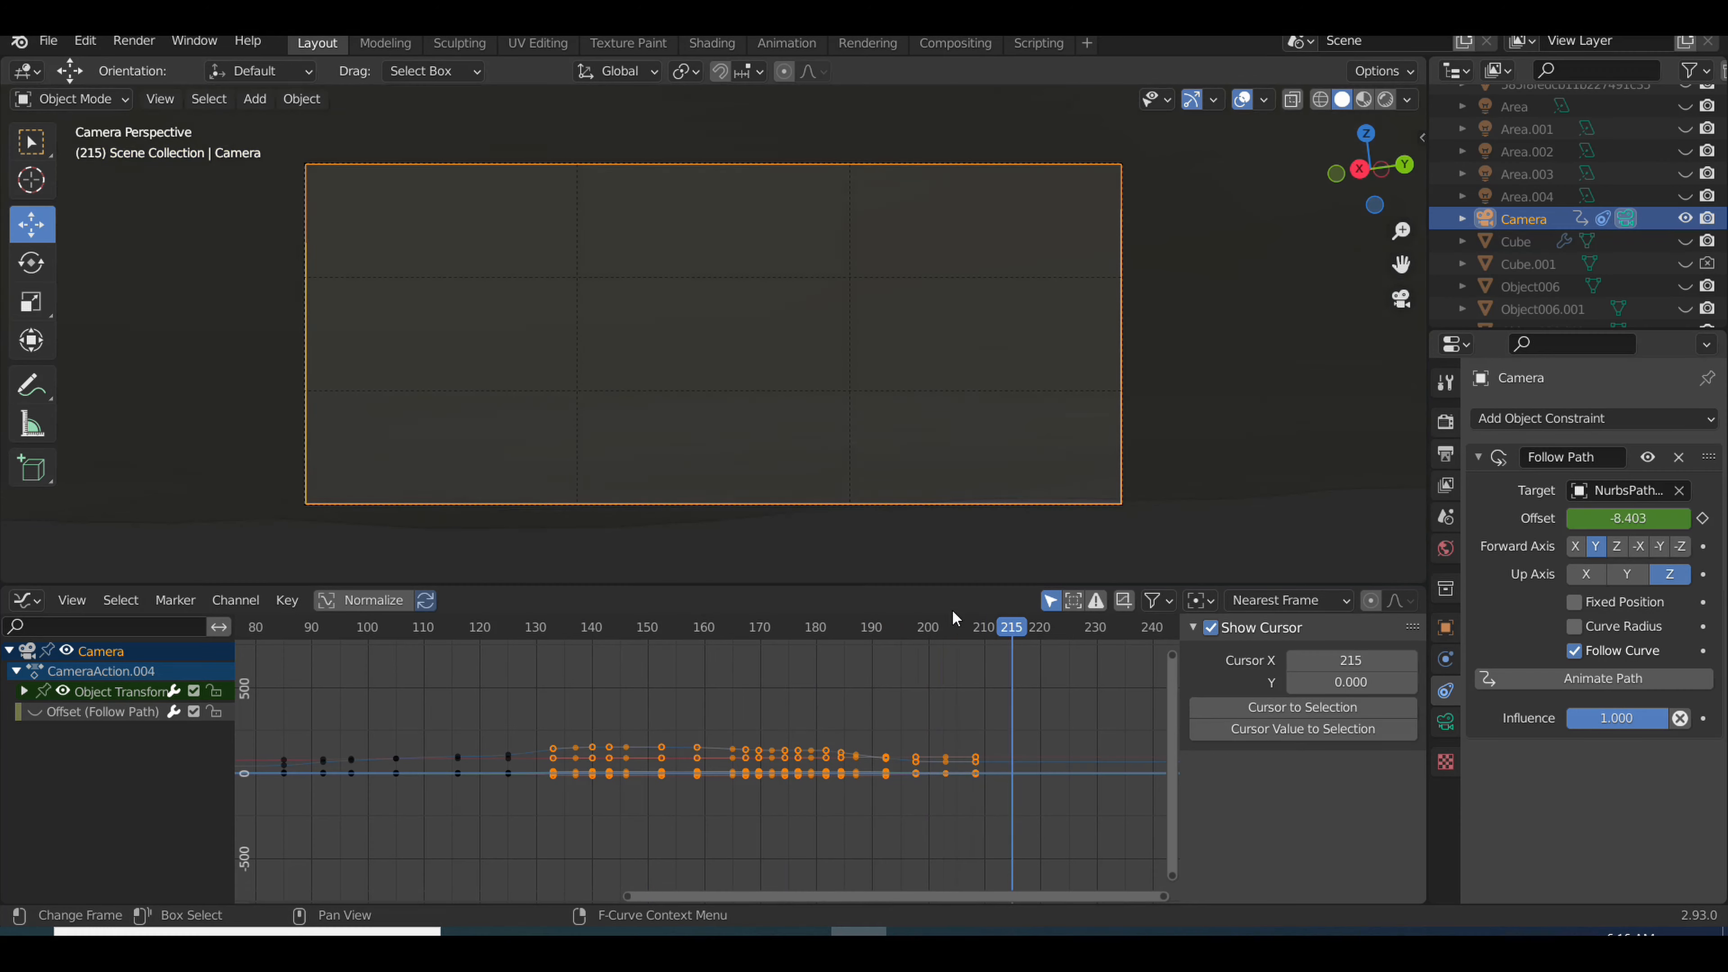
click(956, 629)
key(g)
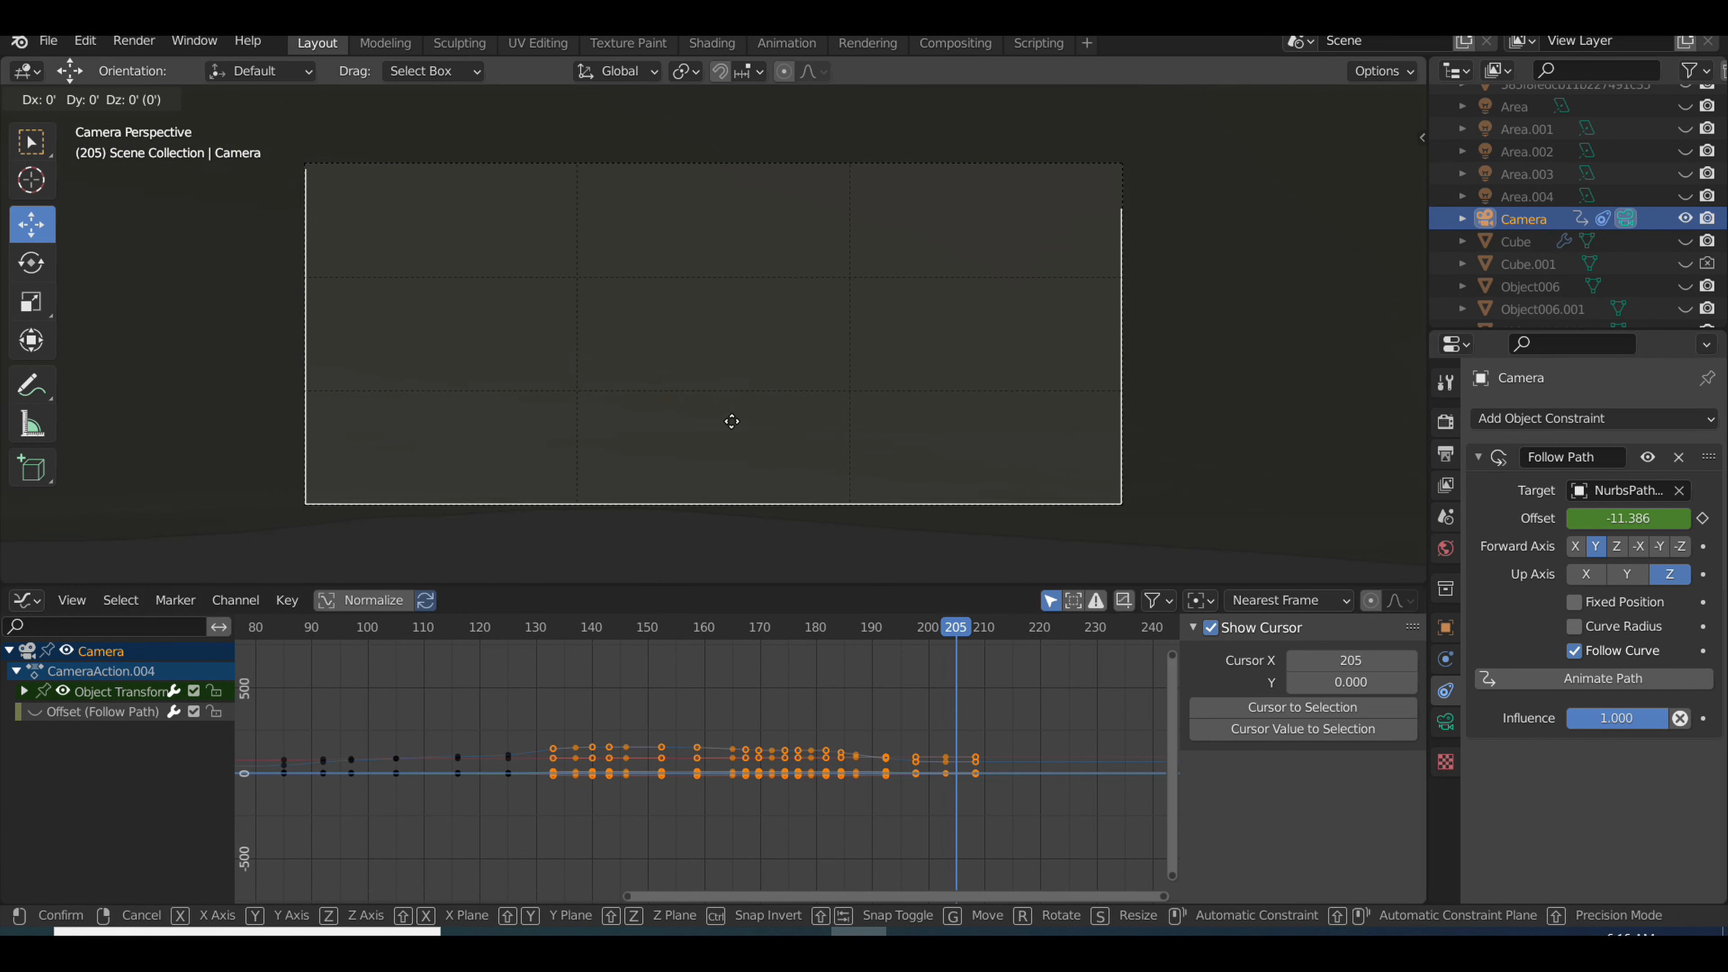
key(z)
Step: Replay from frame 197, go to frame 208, raise the camera along global Z, and rotate and shift it along local X to show the car's front
click(911, 634)
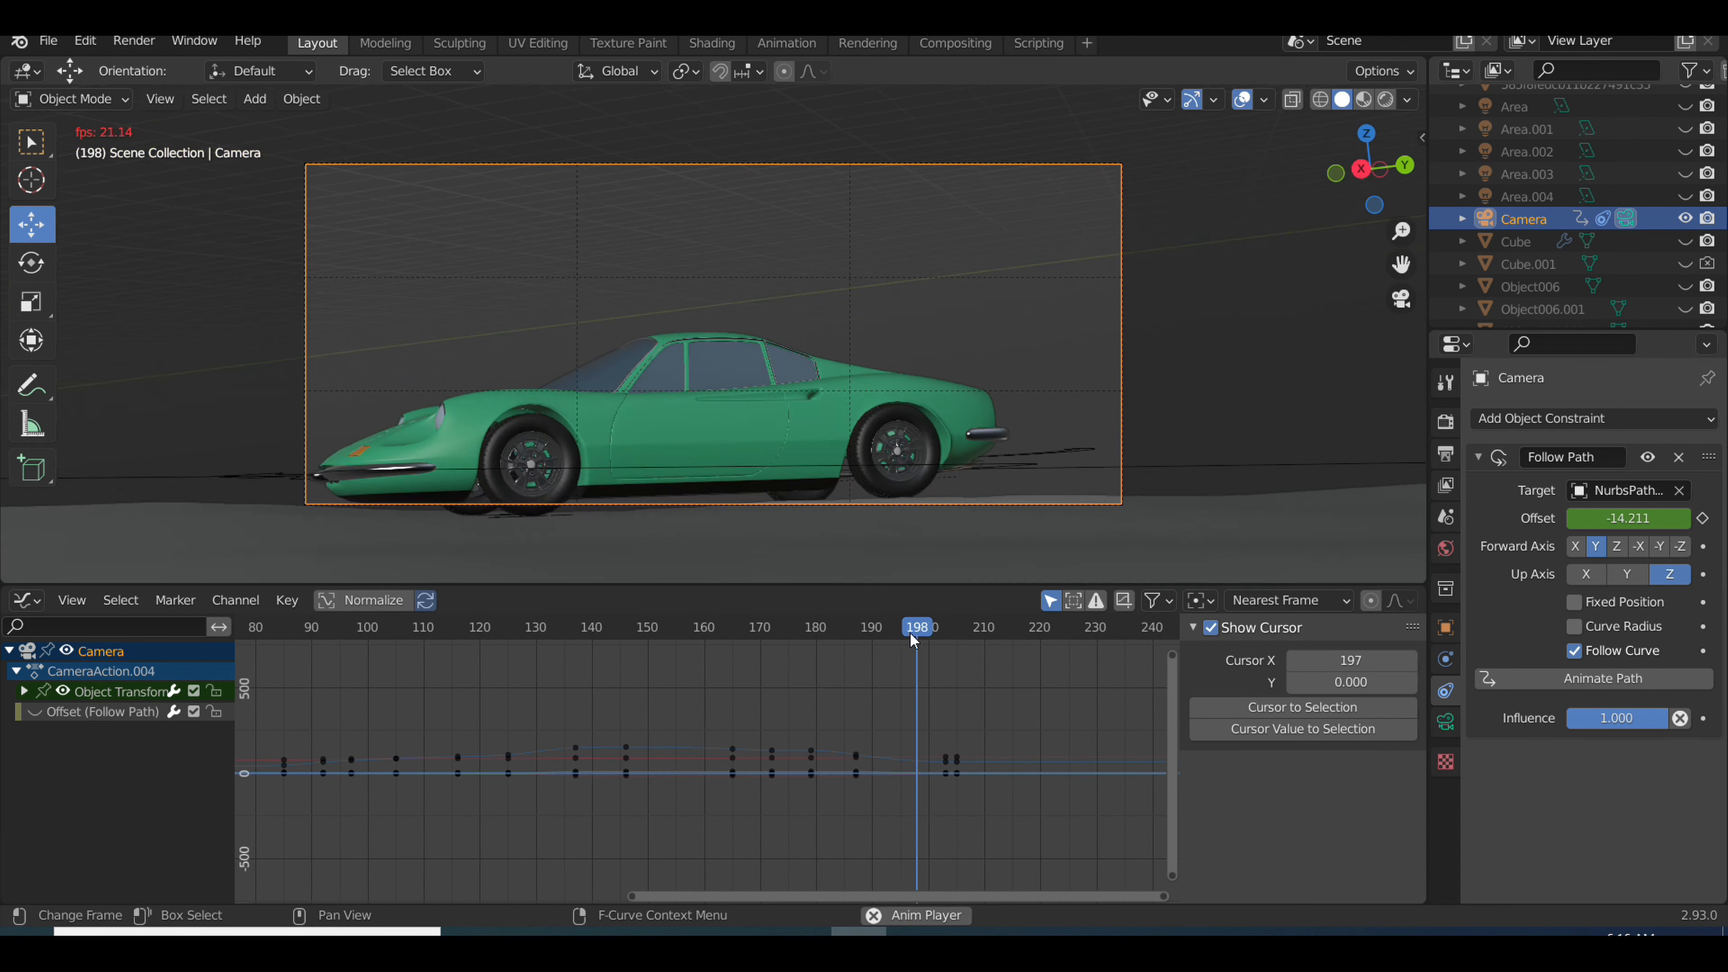
key(space)
key(space)
click(974, 634)
key(g)
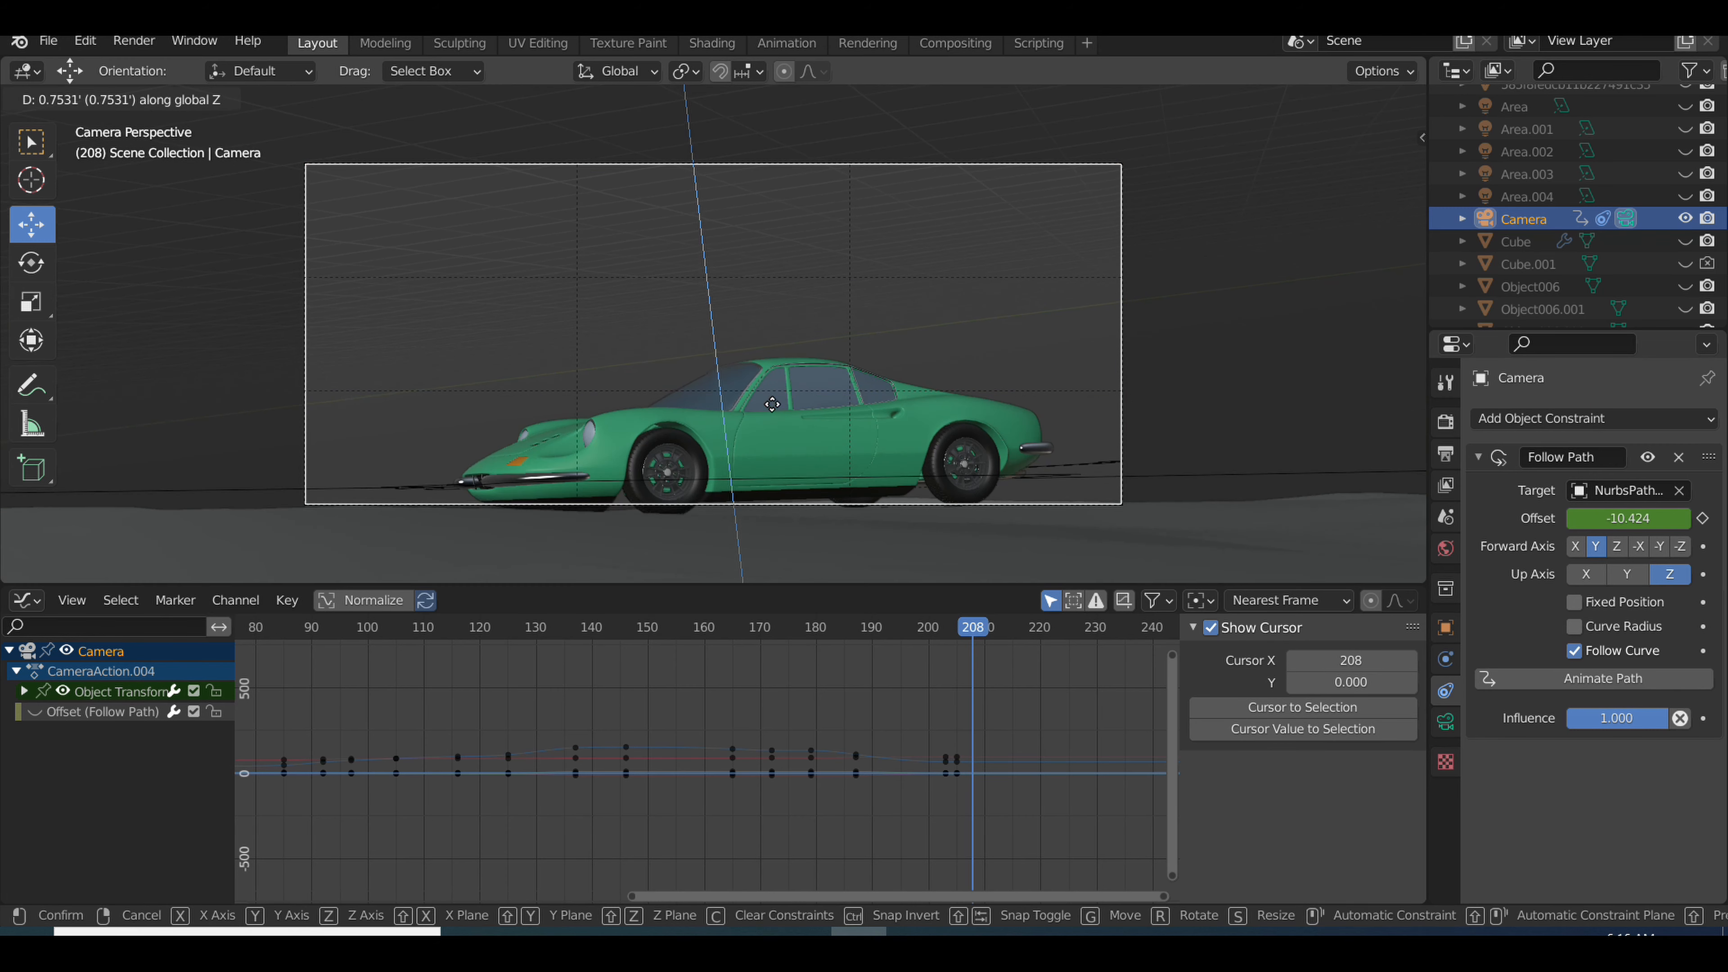
key(x)
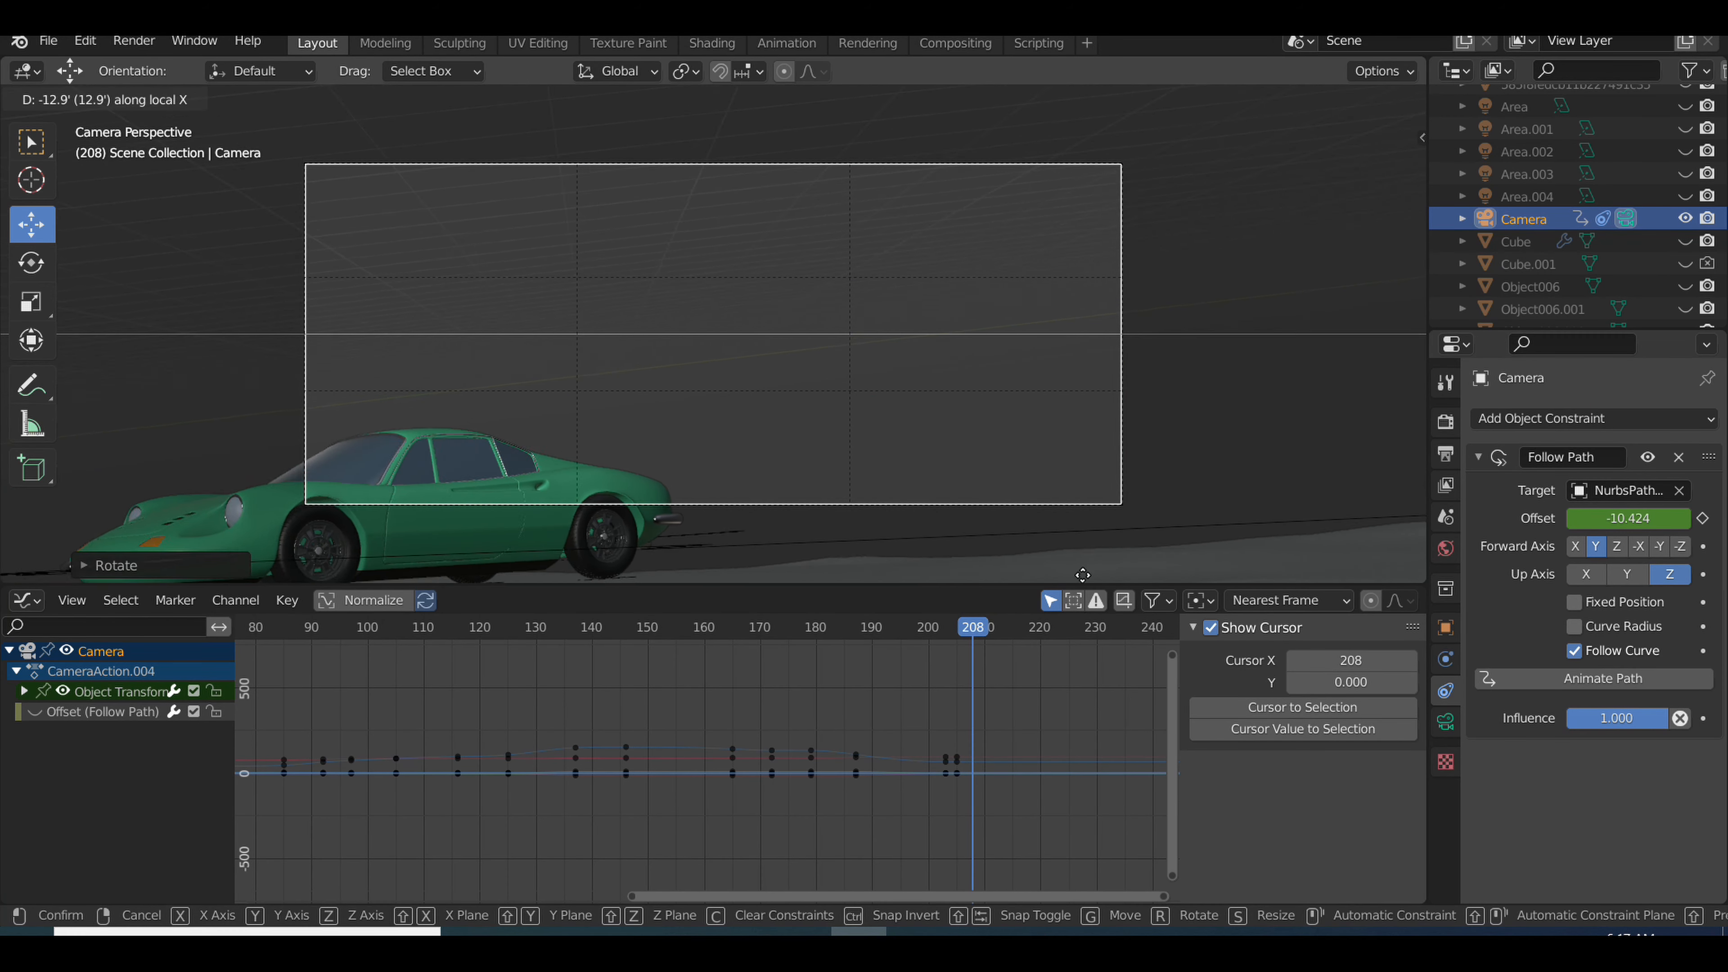
Step: Tilt the camera around its local X axis to bring the car into frame and insert a Location & Rotation keyframe at frame 208
key(r)
key(x)
key(x)
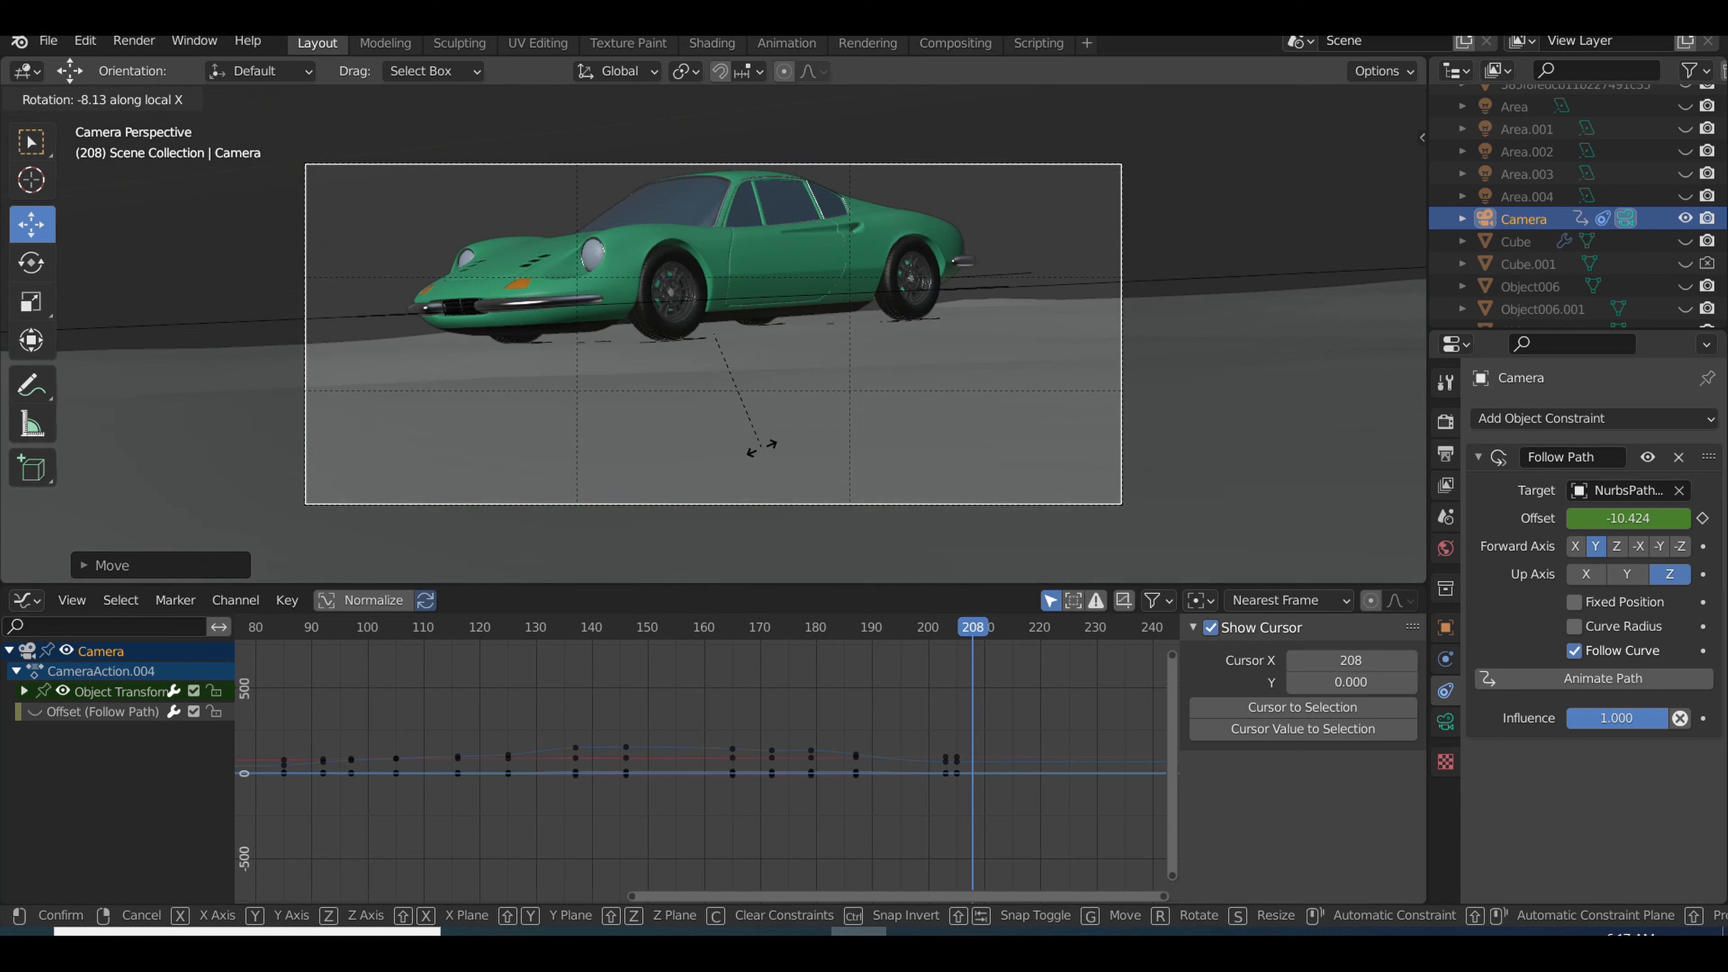
key(i)
click(782, 421)
Step: Replay the motion, stop at frame 204, adjust the camera slightly along global Z, and insert a Location & Rotation keyframe
key(space)
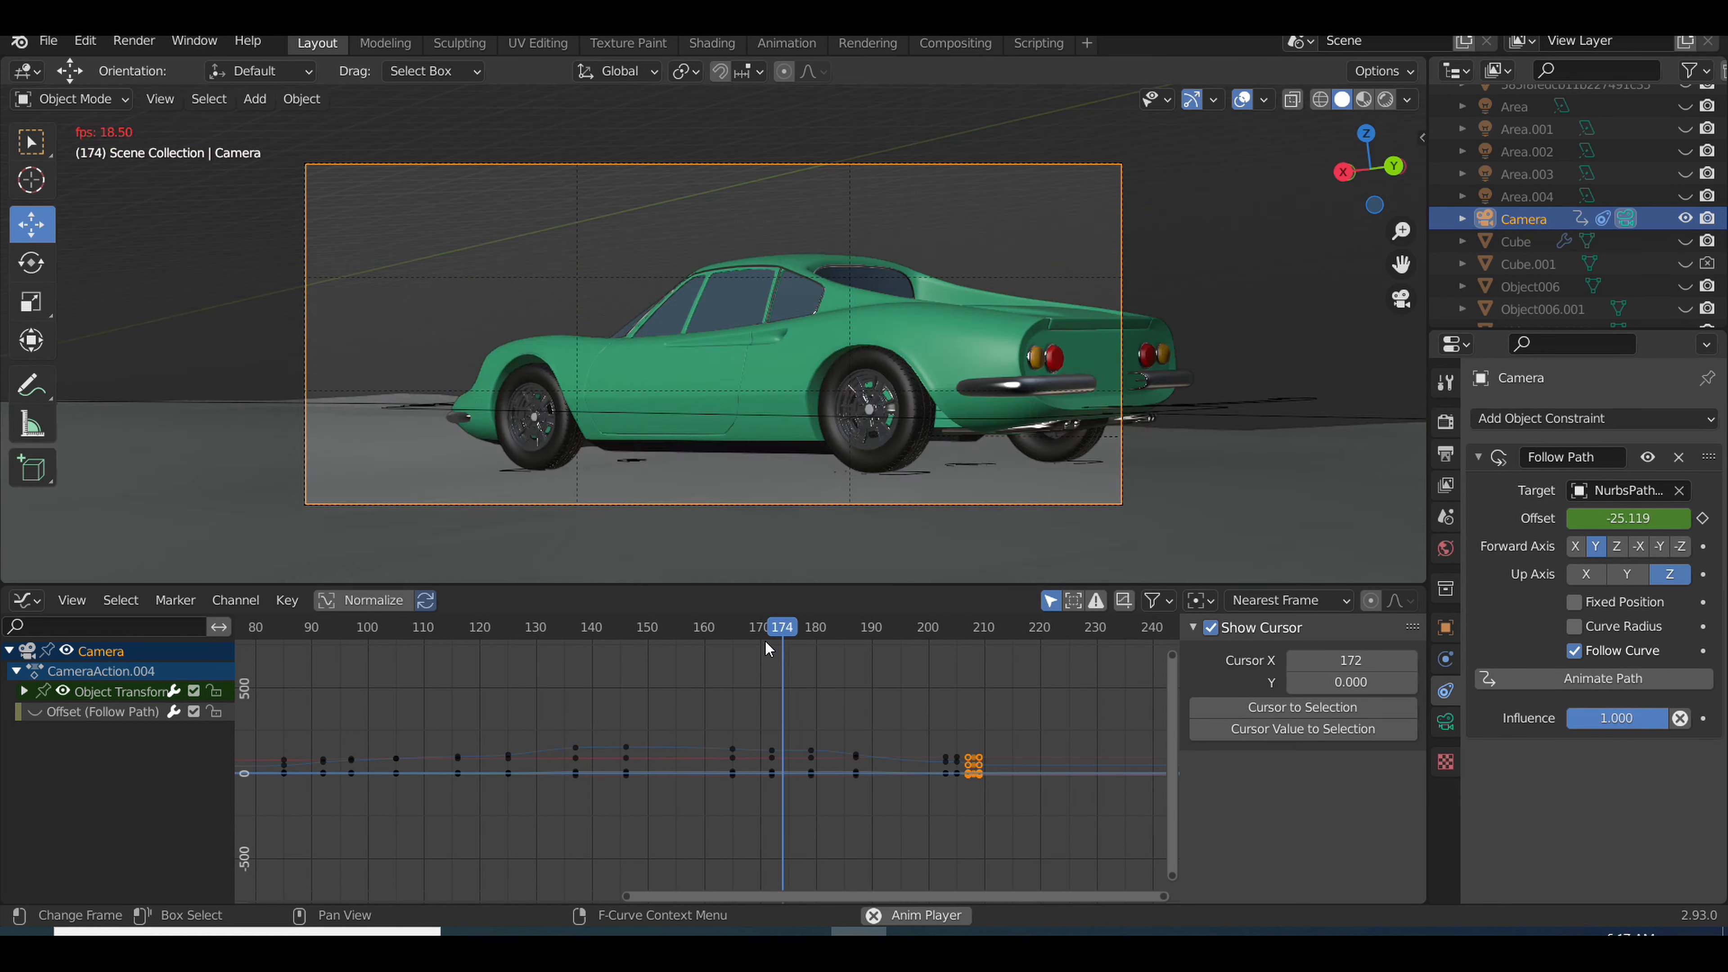
click(910, 638)
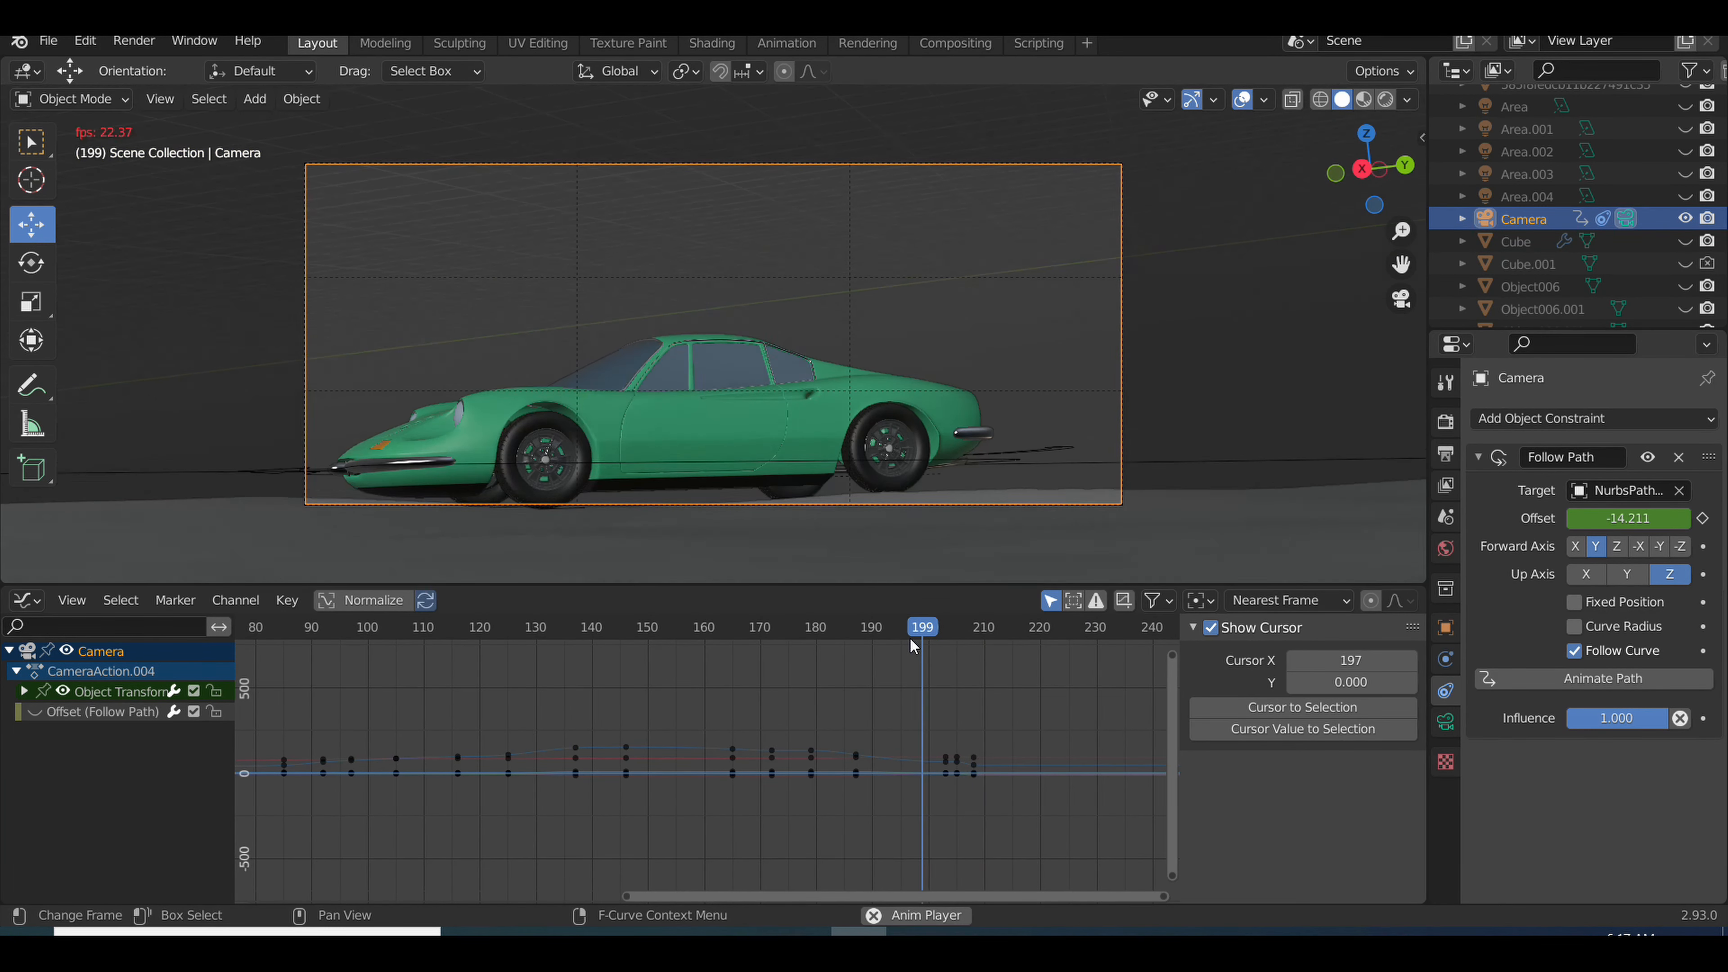
drag(954, 638, 953, 638)
key(g)
key(z)
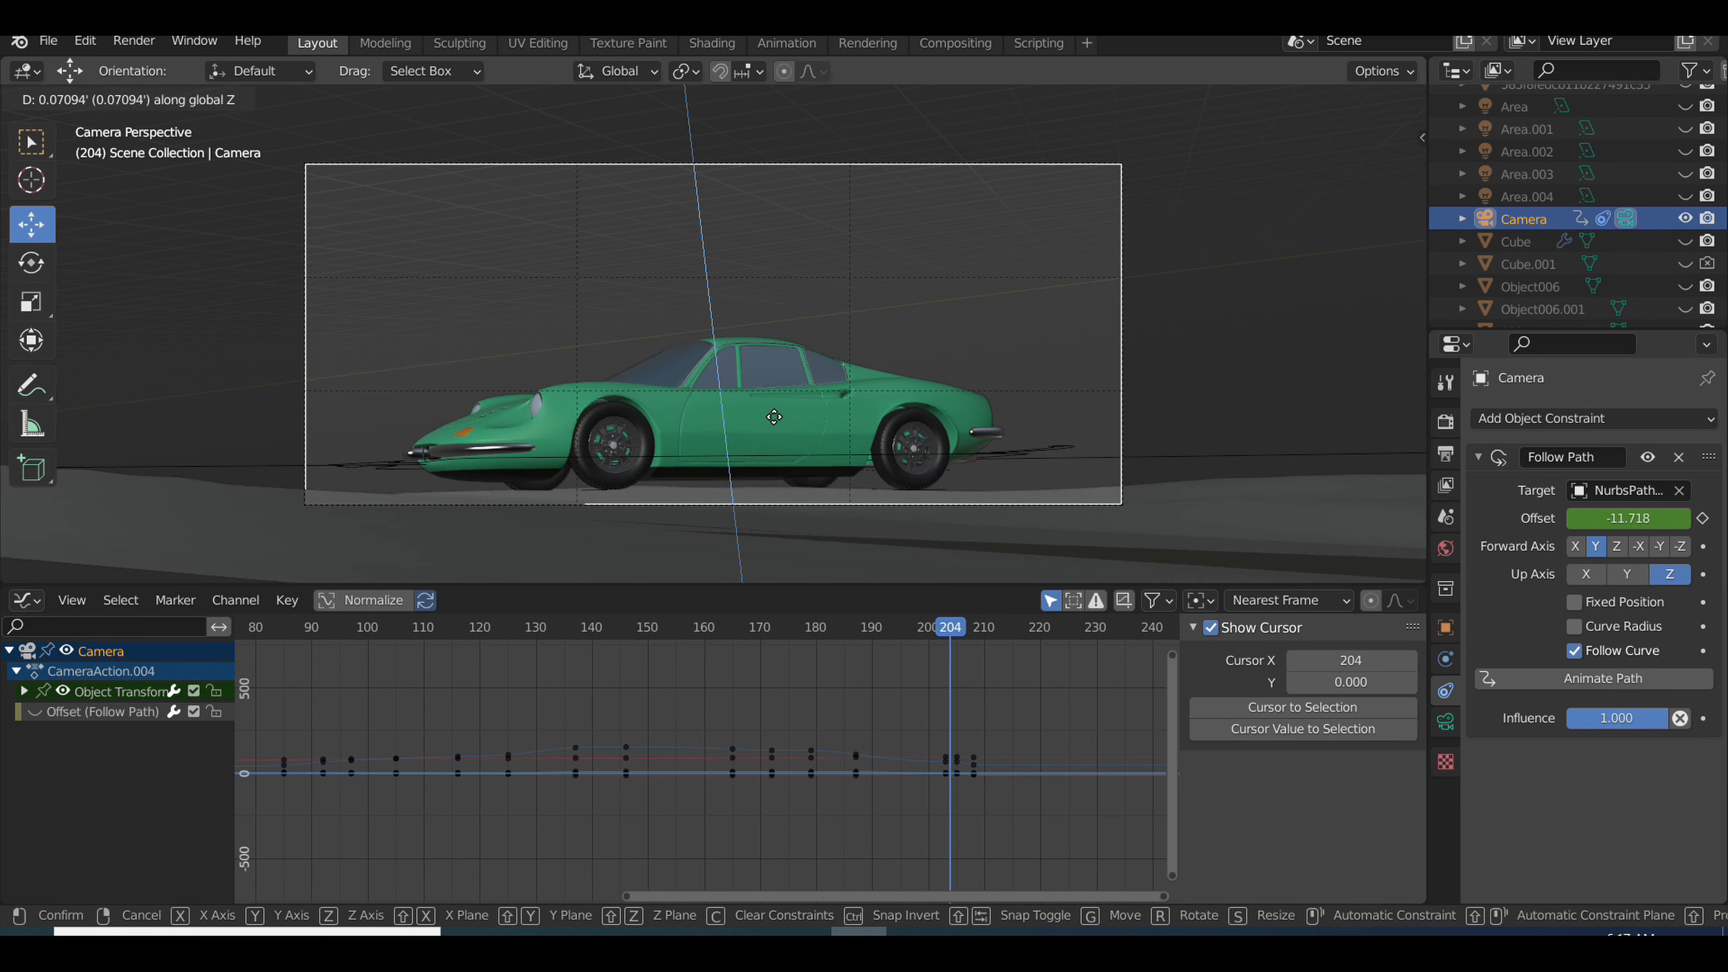
key(i)
click(777, 409)
Step: Play the animation through to frame 238 and replay the stretch around frame 204 to check the camera motion
key(space)
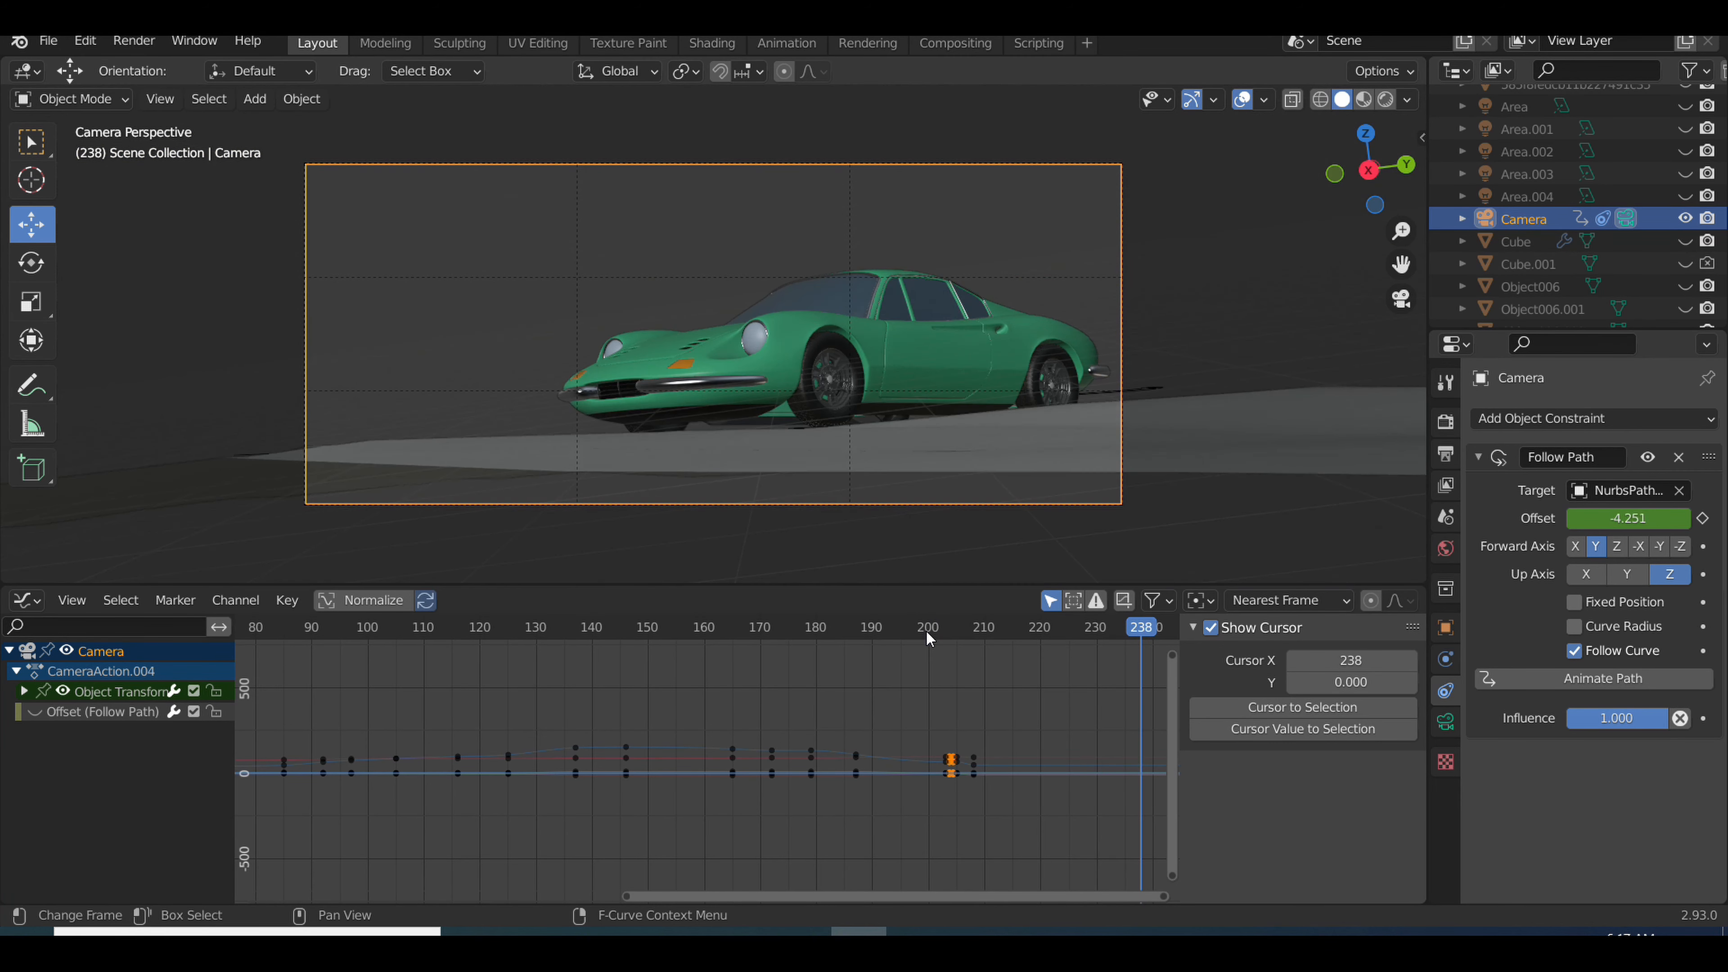
key(space)
key(space)
click(954, 631)
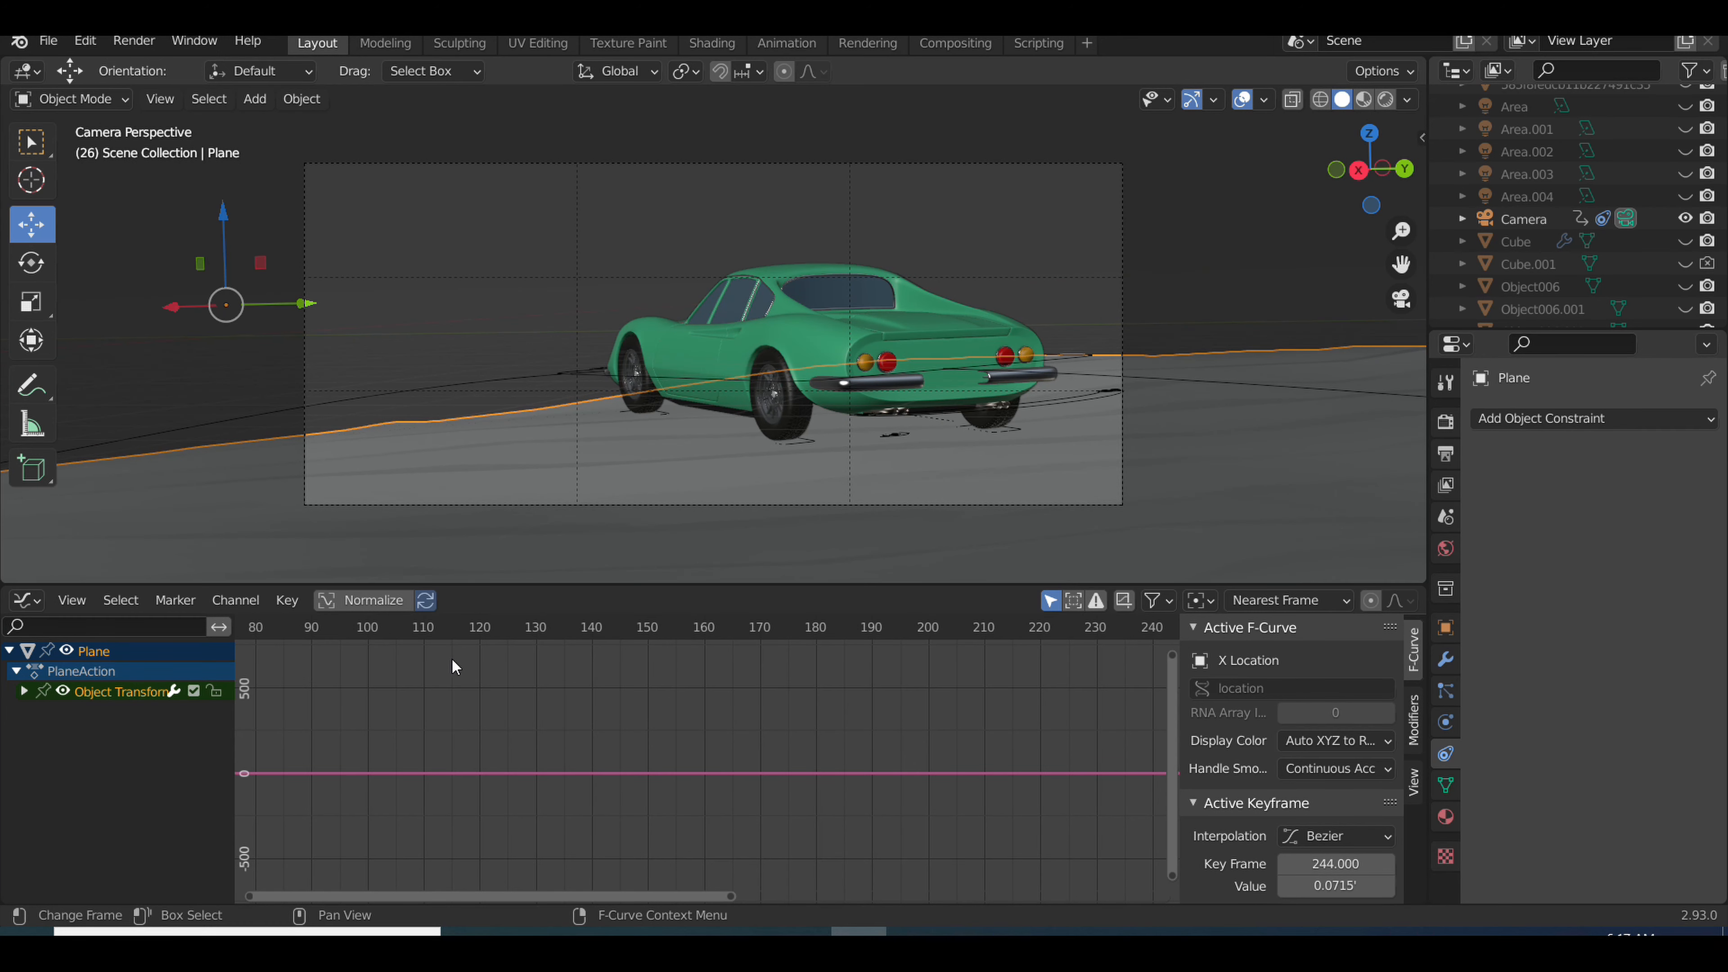
Step: Fit the Plane's animation curves in the Graph Editor and examine its keyframes around frame 244
key(Home)
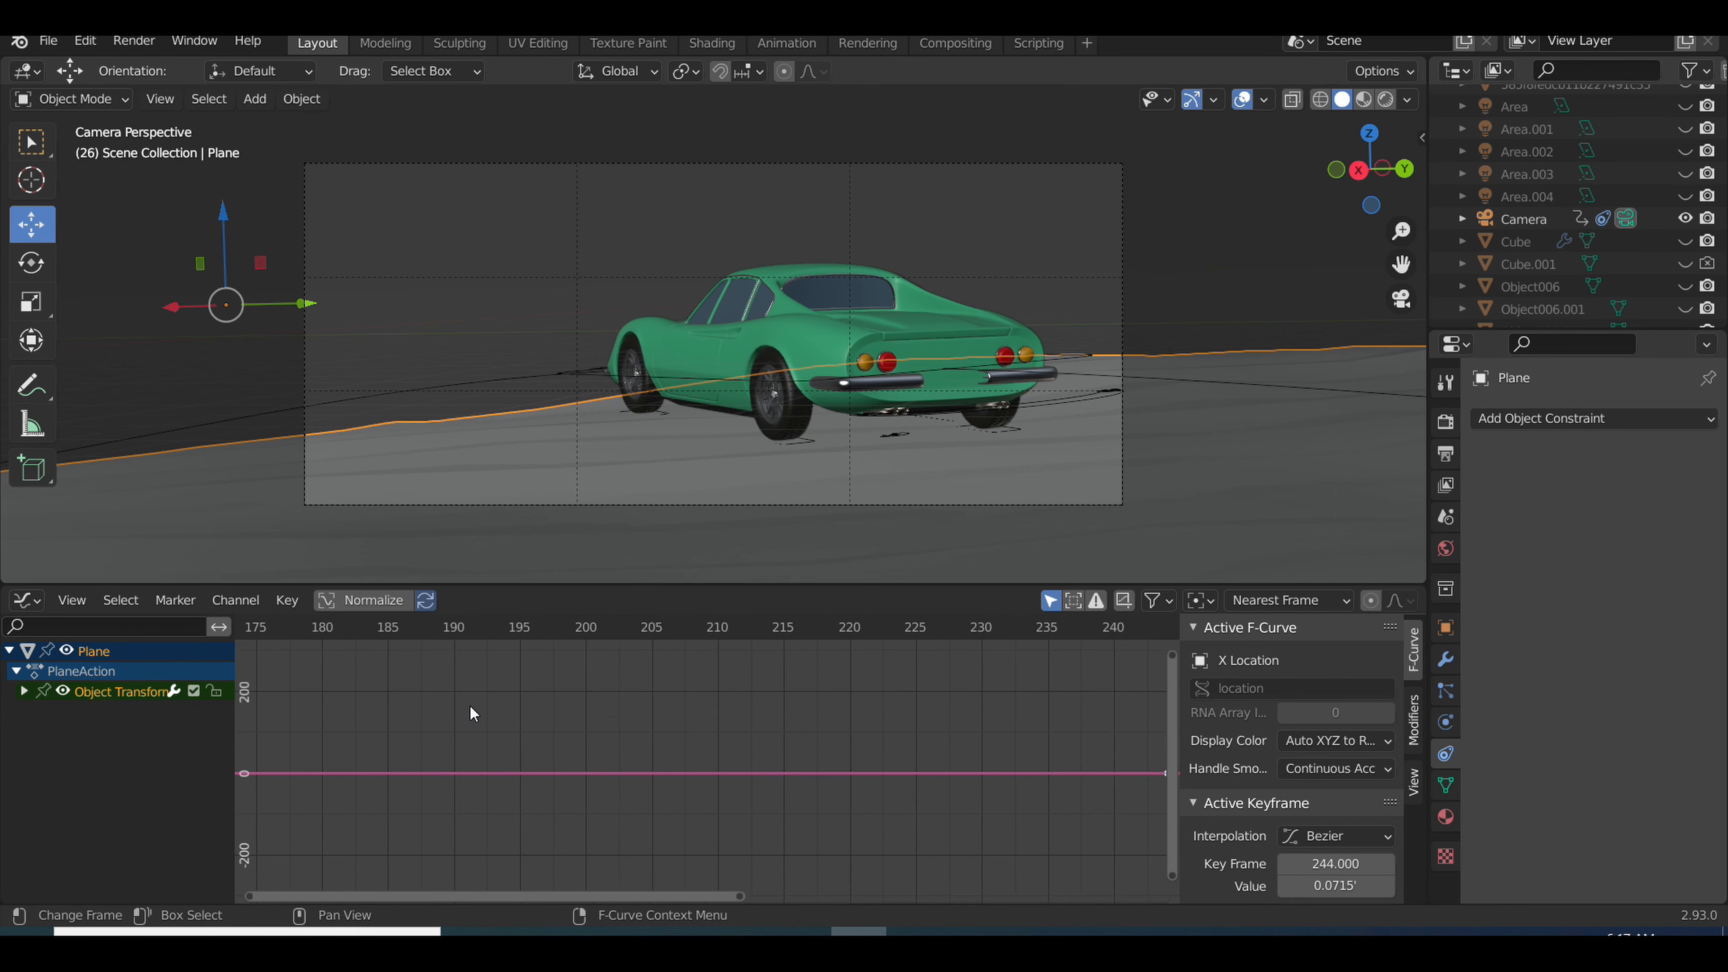
scroll(569, 720, down, 5)
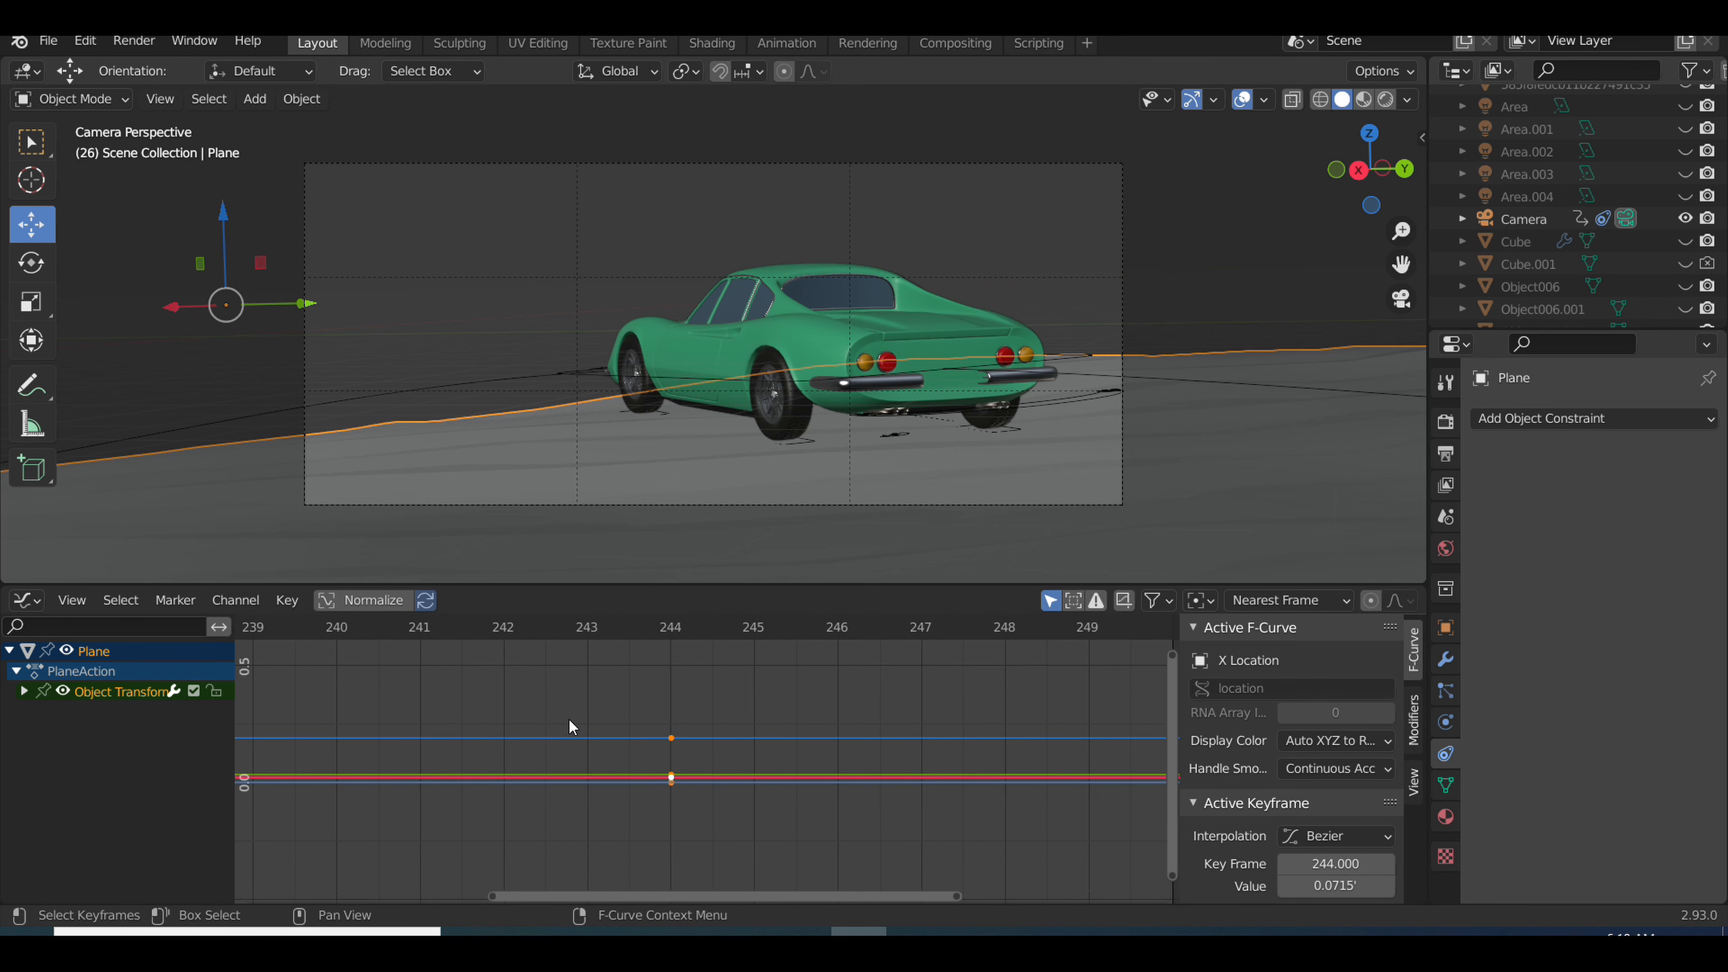
key(Home)
scroll(658, 777, down, 2)
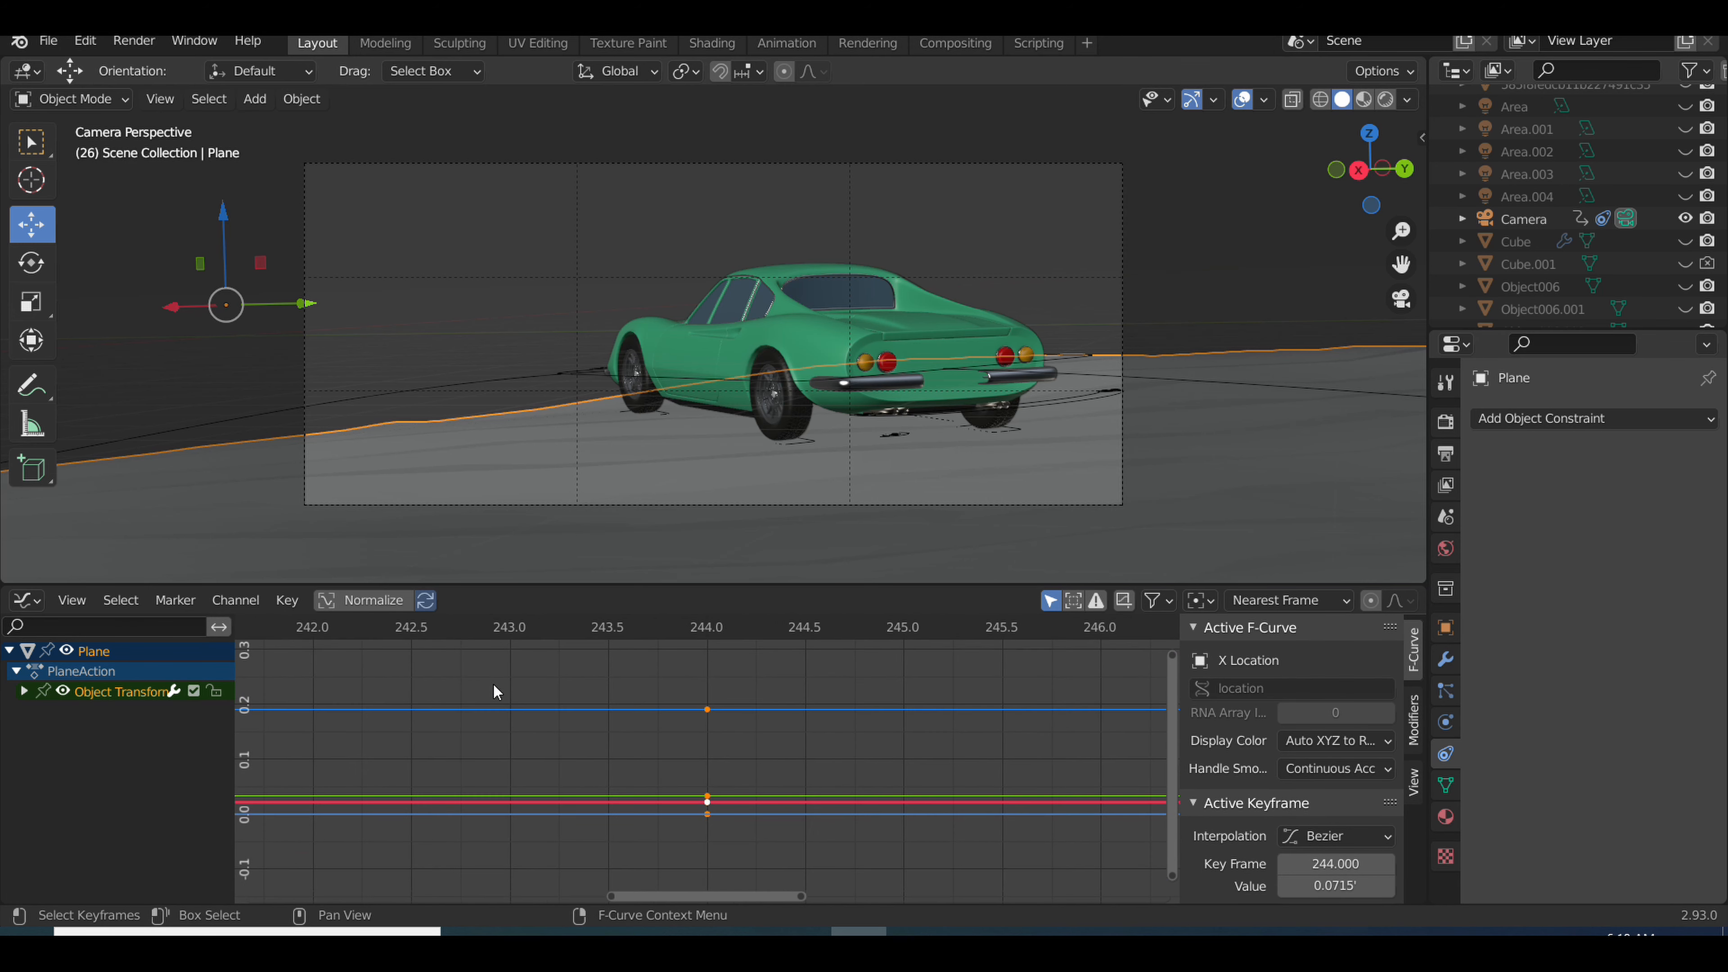
Step: Scrub the Plane's animation around frames 239 to 244 in the Graph Editor and return the playhead to frame 0
drag(467, 643, 624, 678)
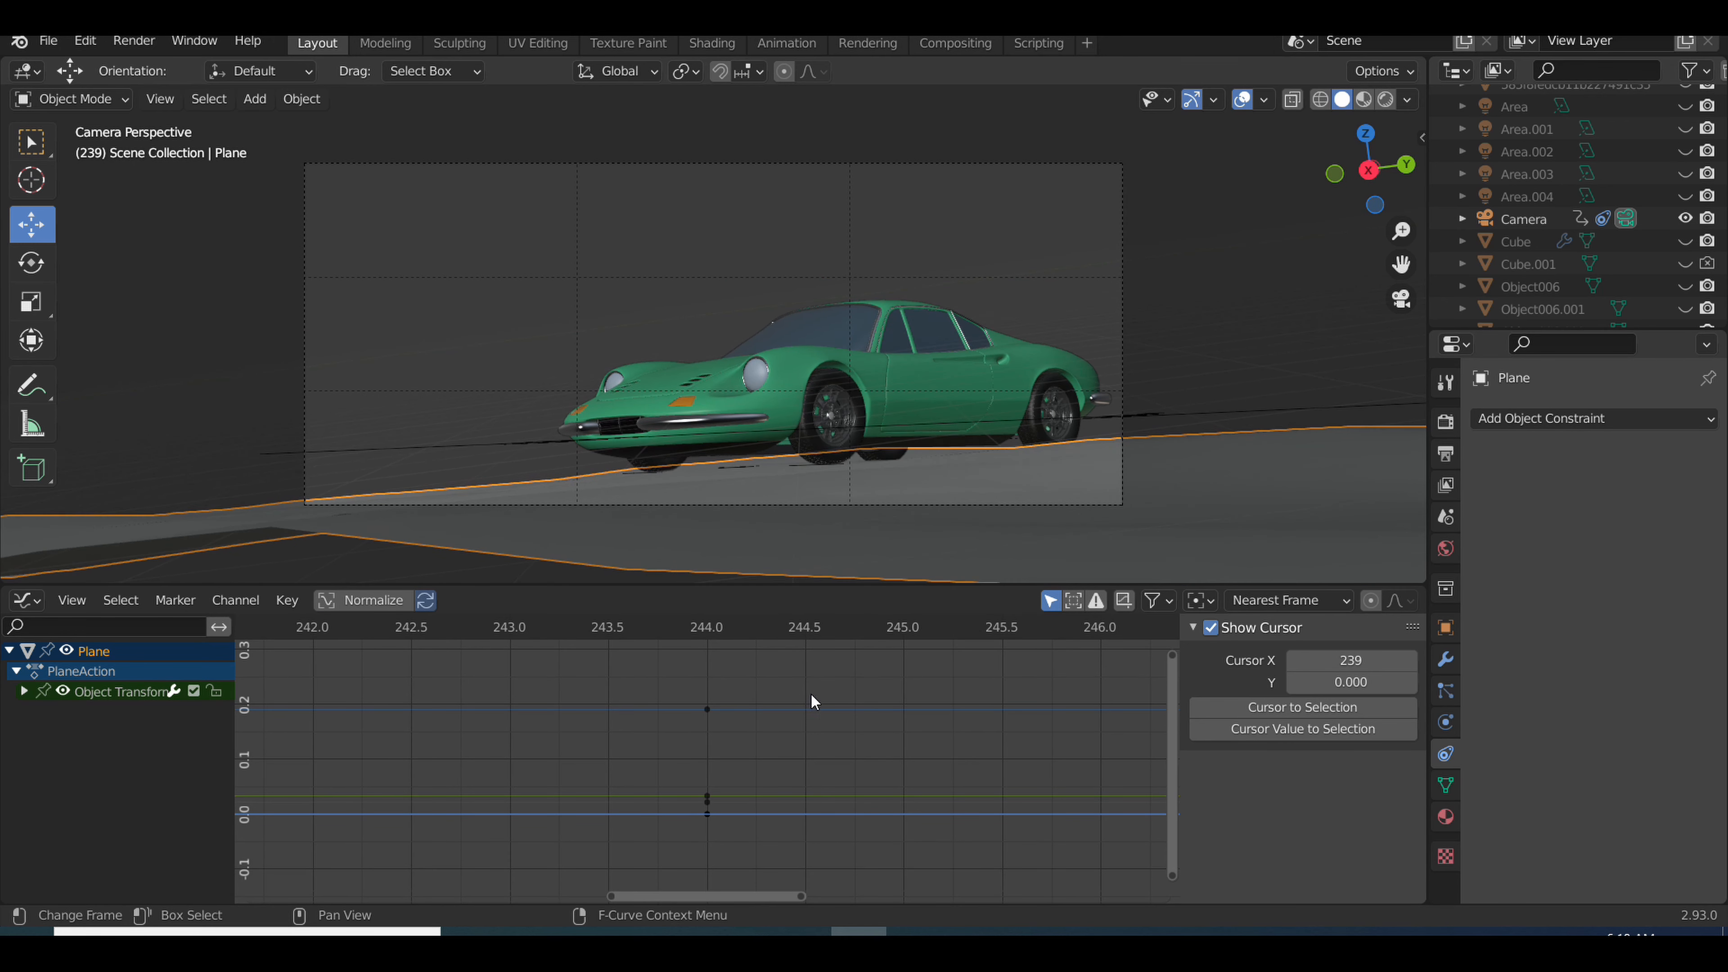
scroll(520, 720, down, 1)
ctrl+scroll(519, 720, down, 11)
alt+scroll(520, 720, down, 8)
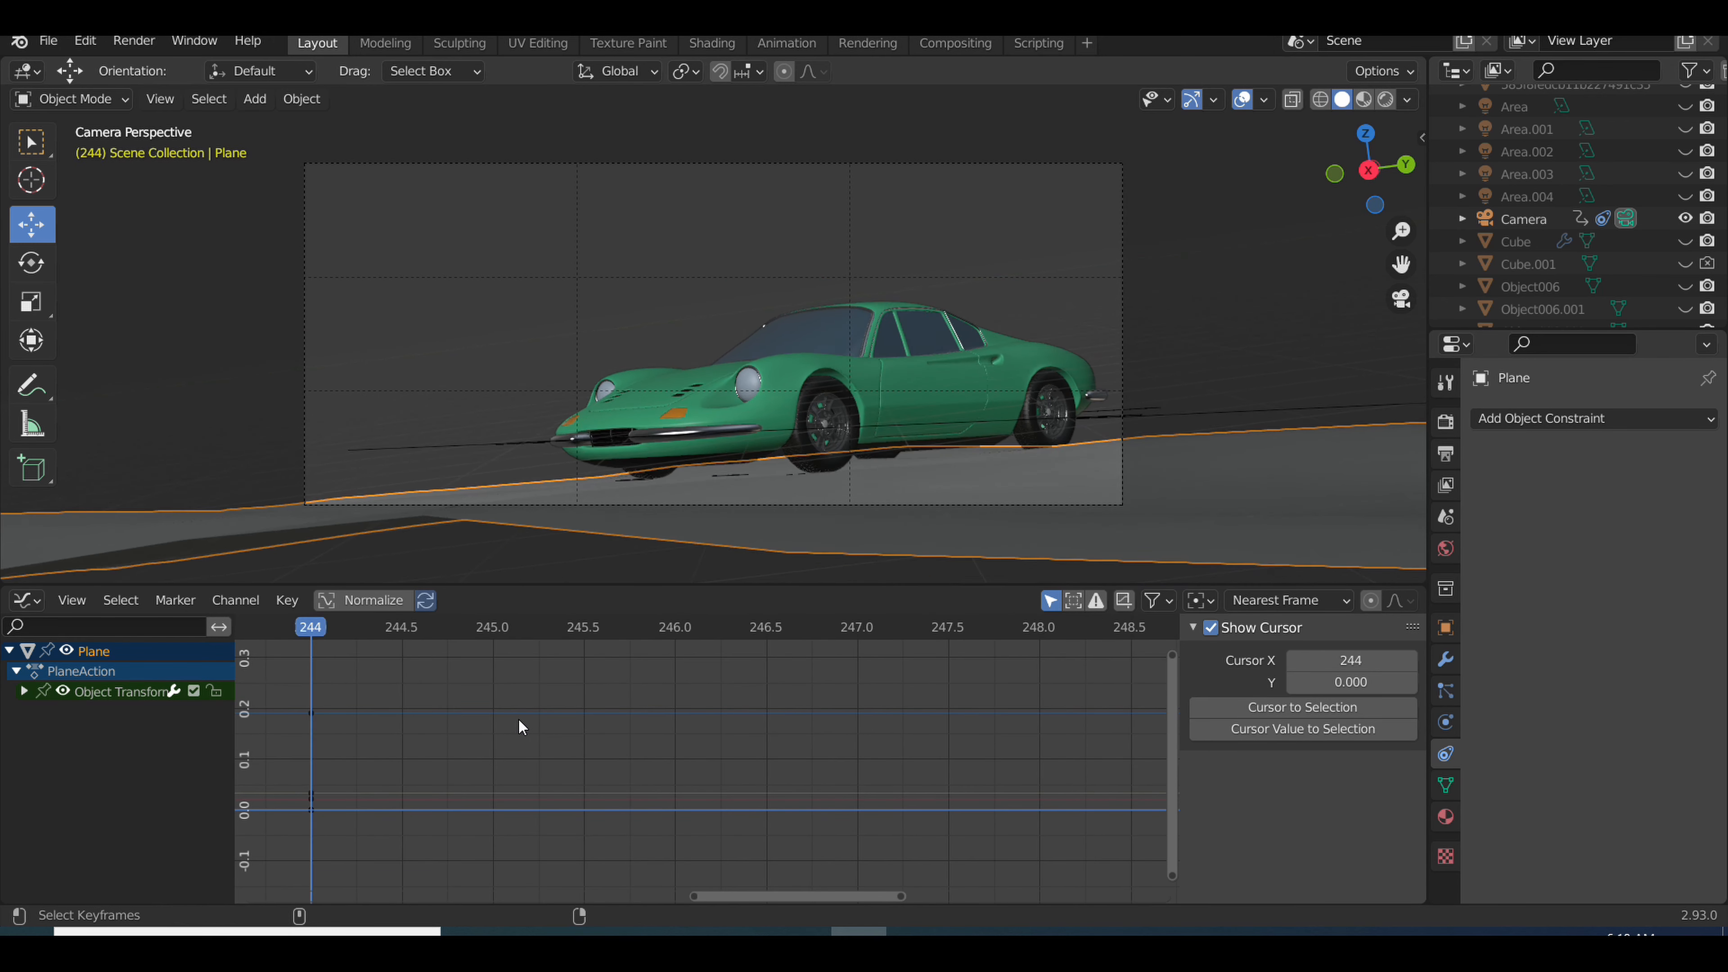
alt+scroll(520, 727, down, 1)
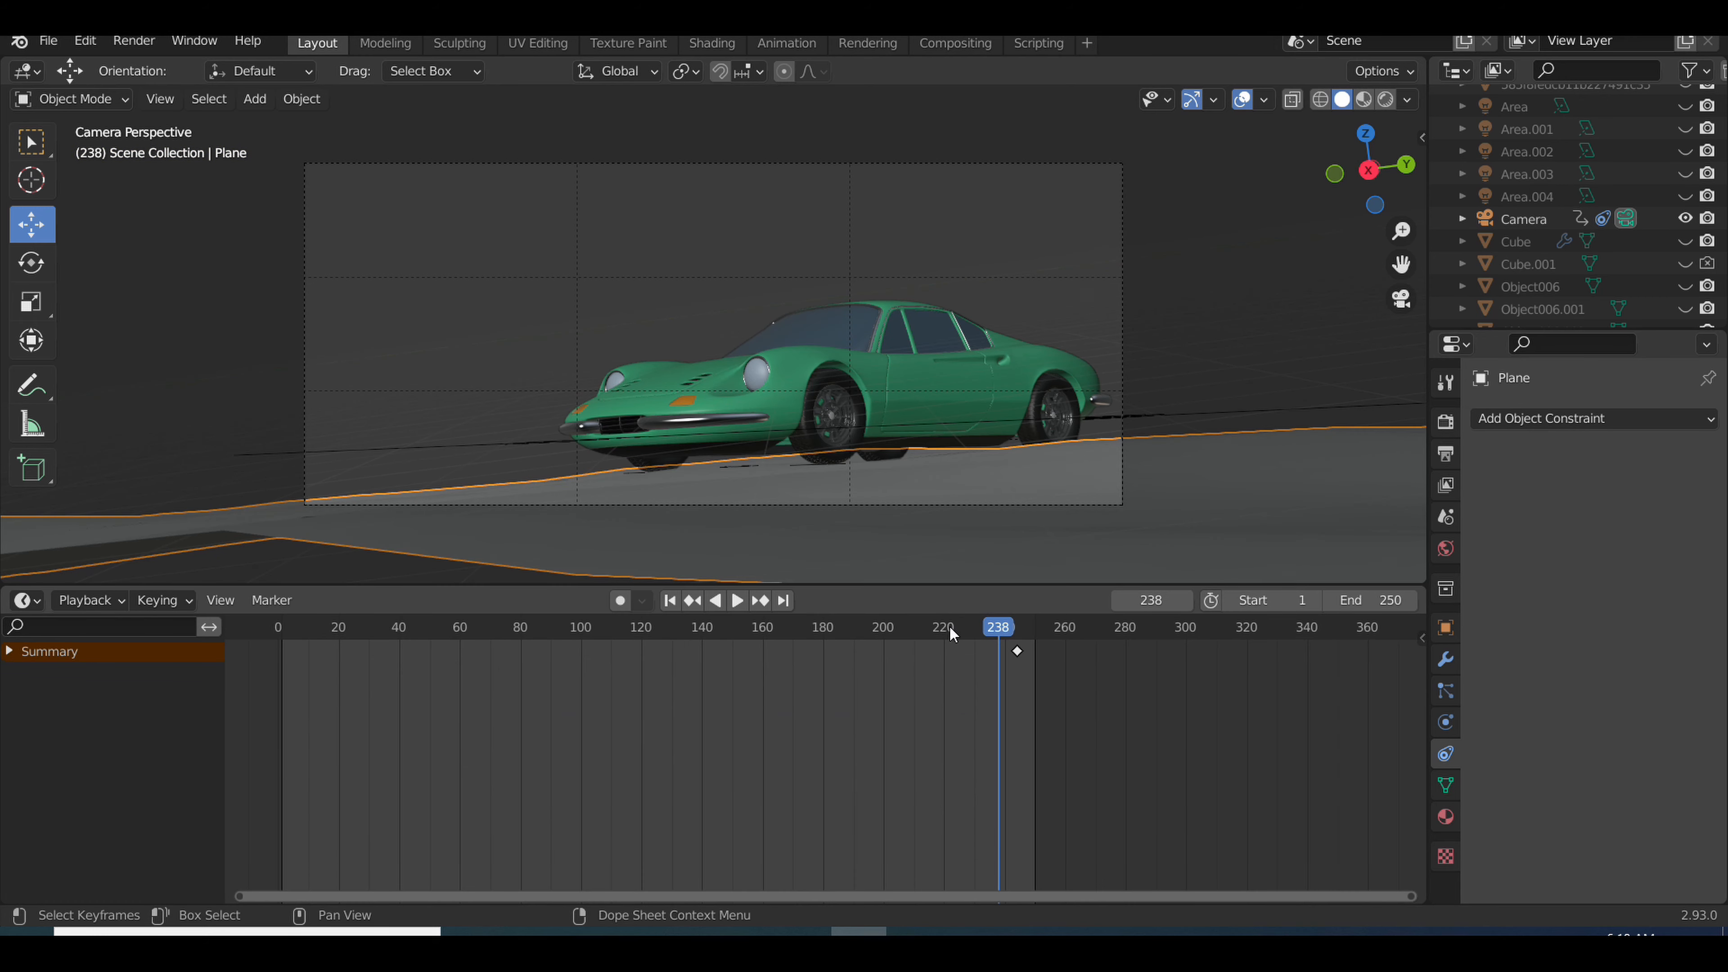
drag(953, 635, 236, 635)
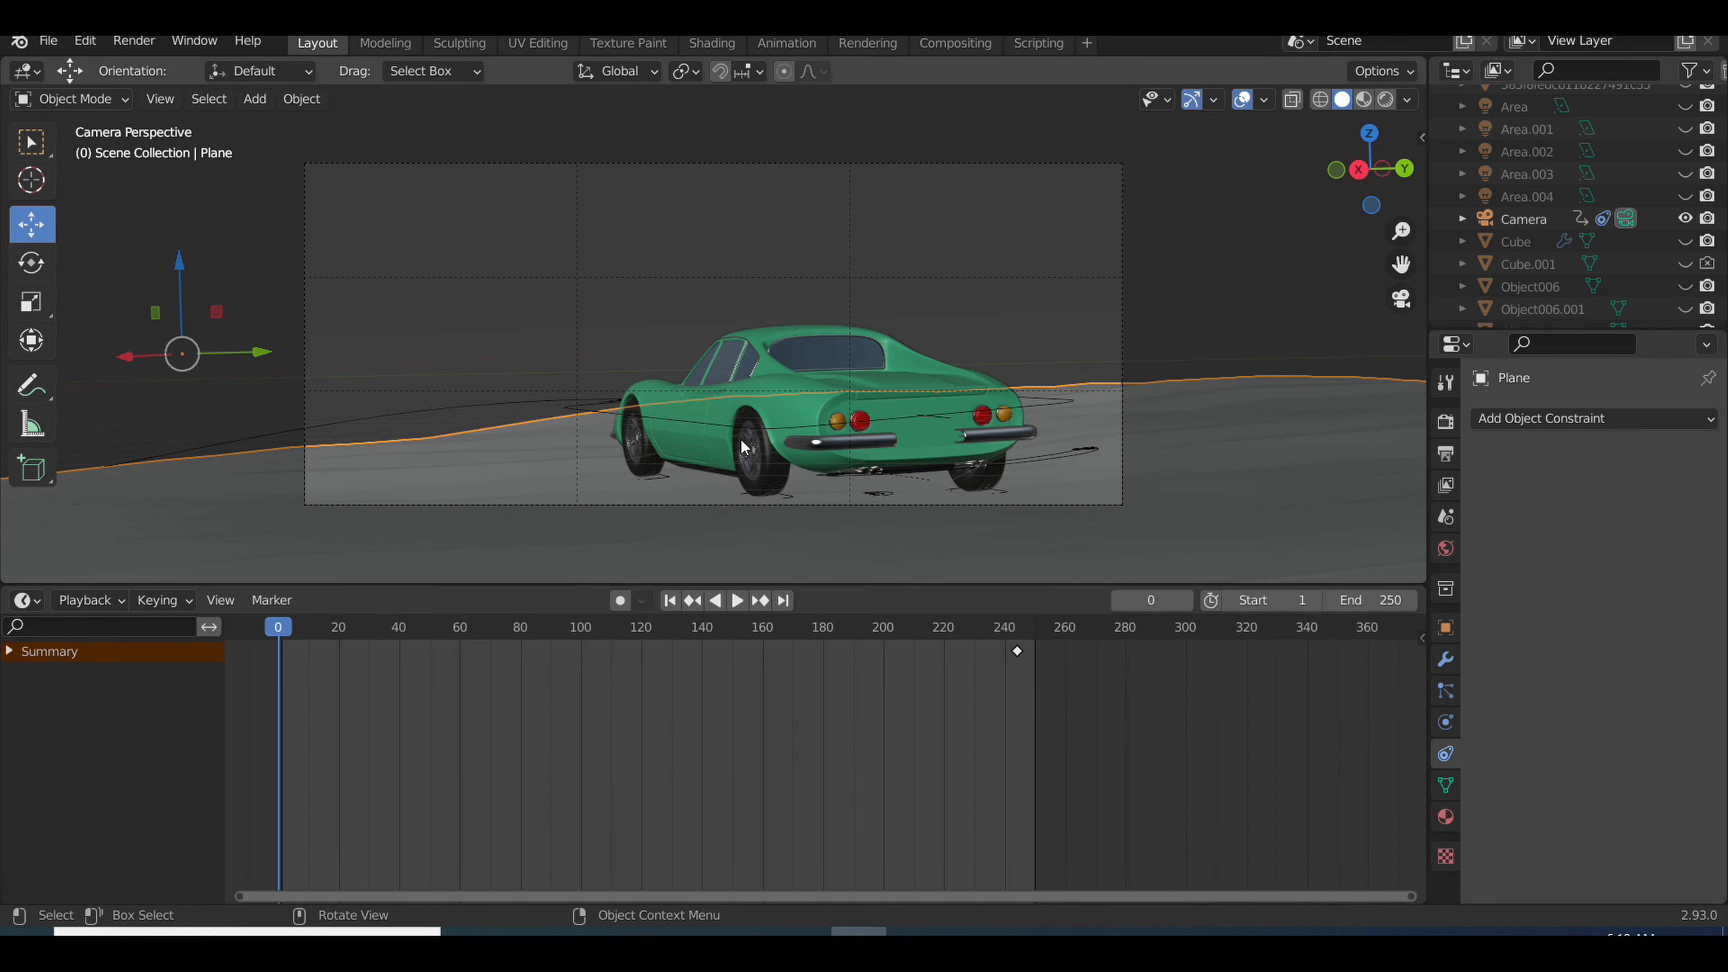
Step: Select the camera and play the animation from frame 0 in the Timeline to review the whole camera motion
click(768, 515)
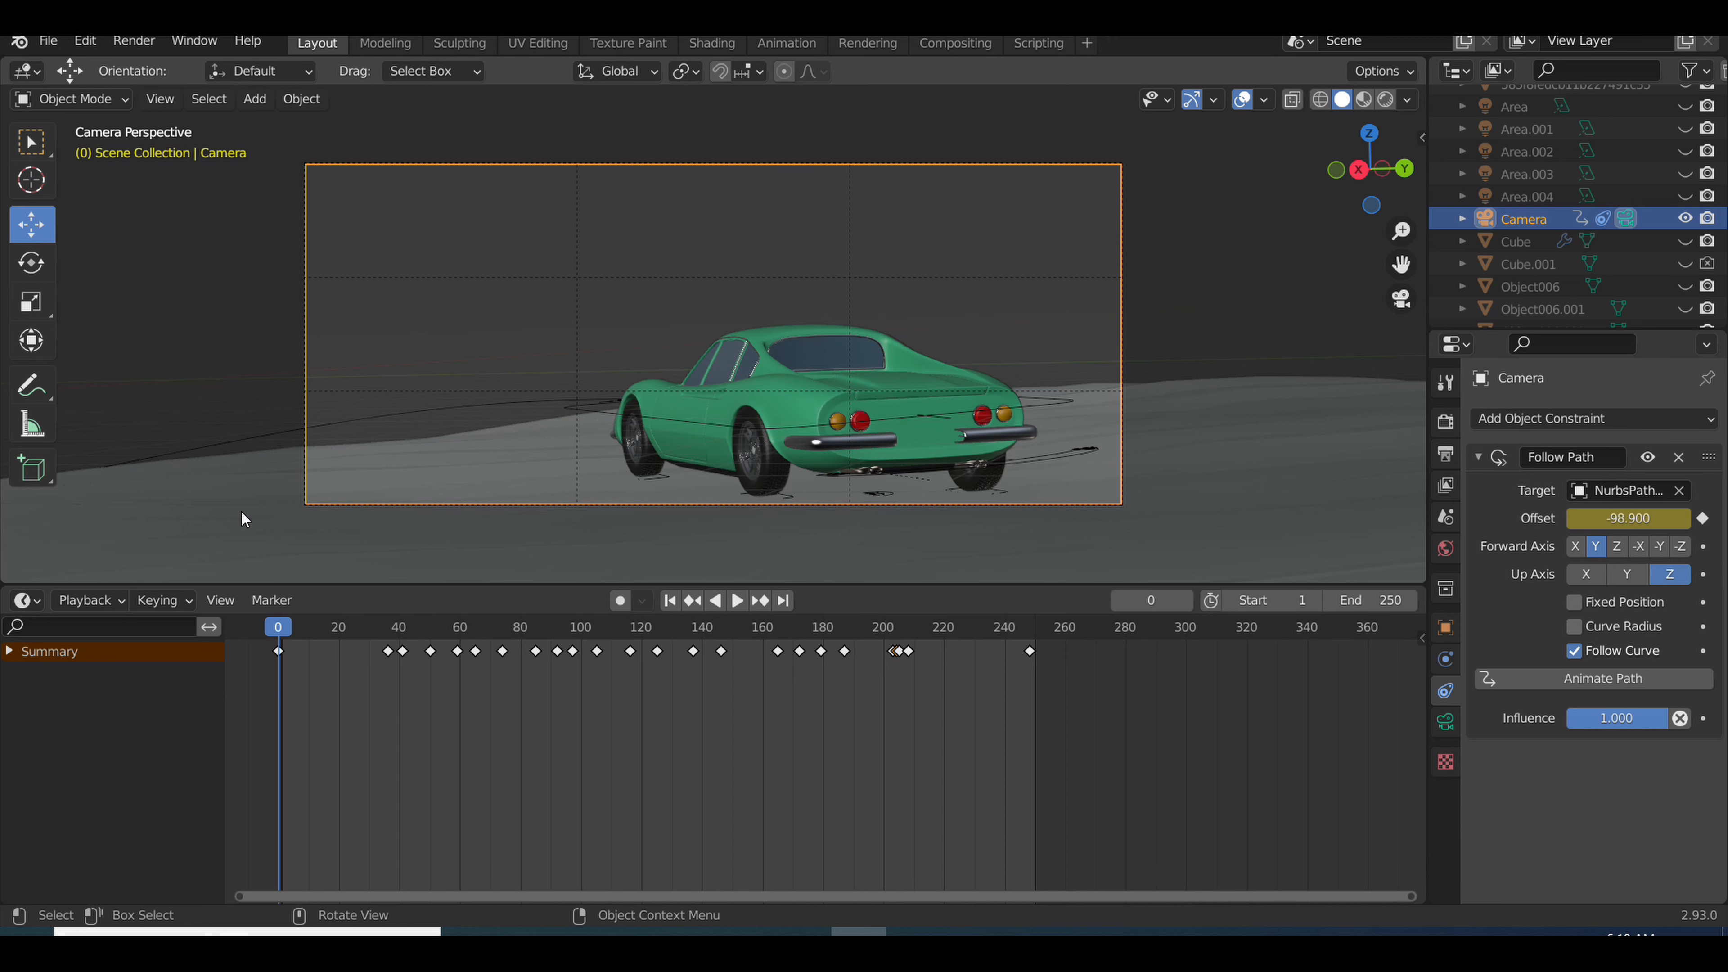
click(23, 600)
click(285, 686)
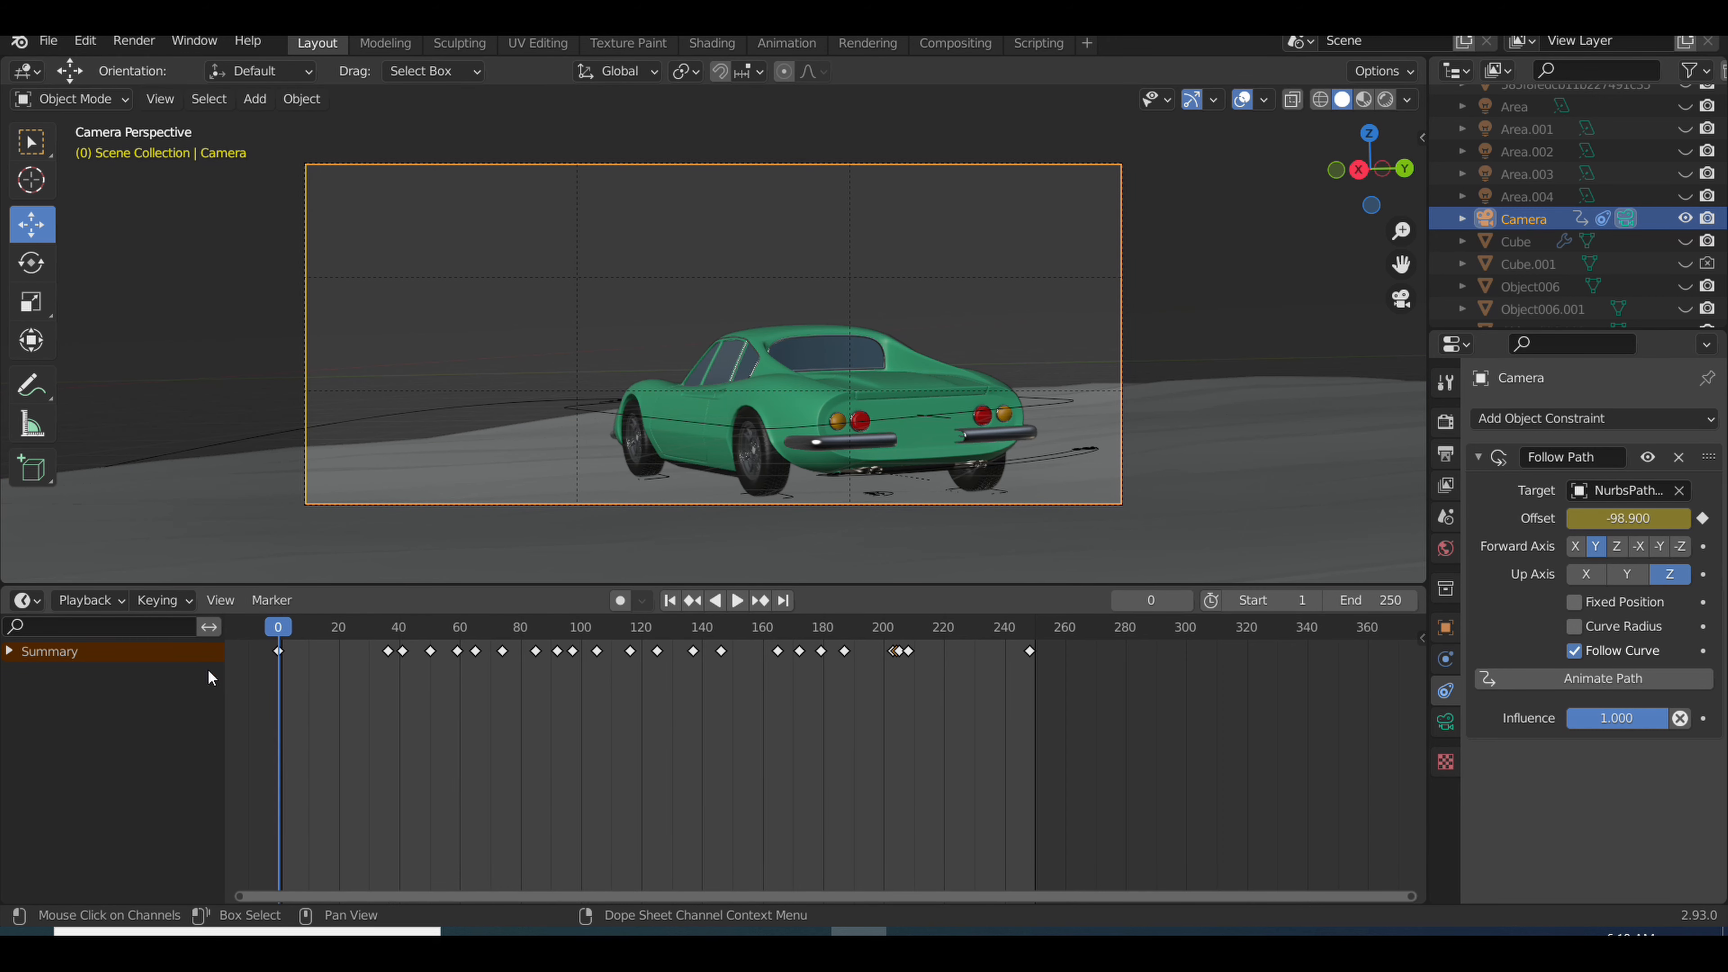
key(space)
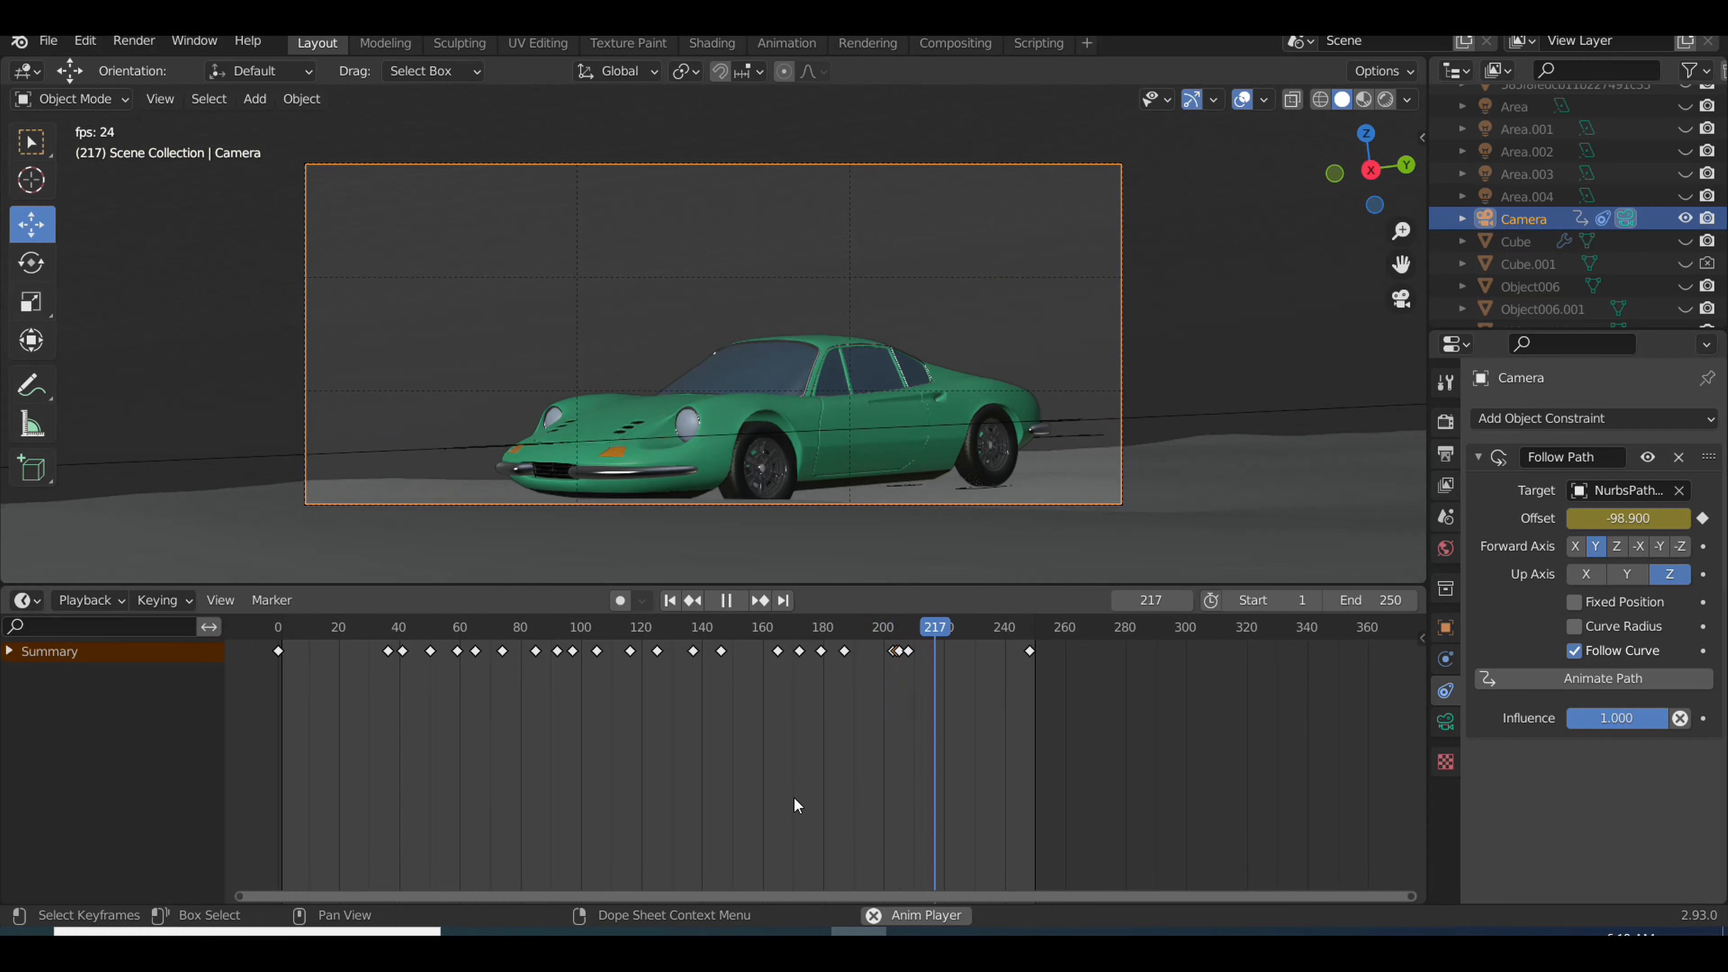
key(space)
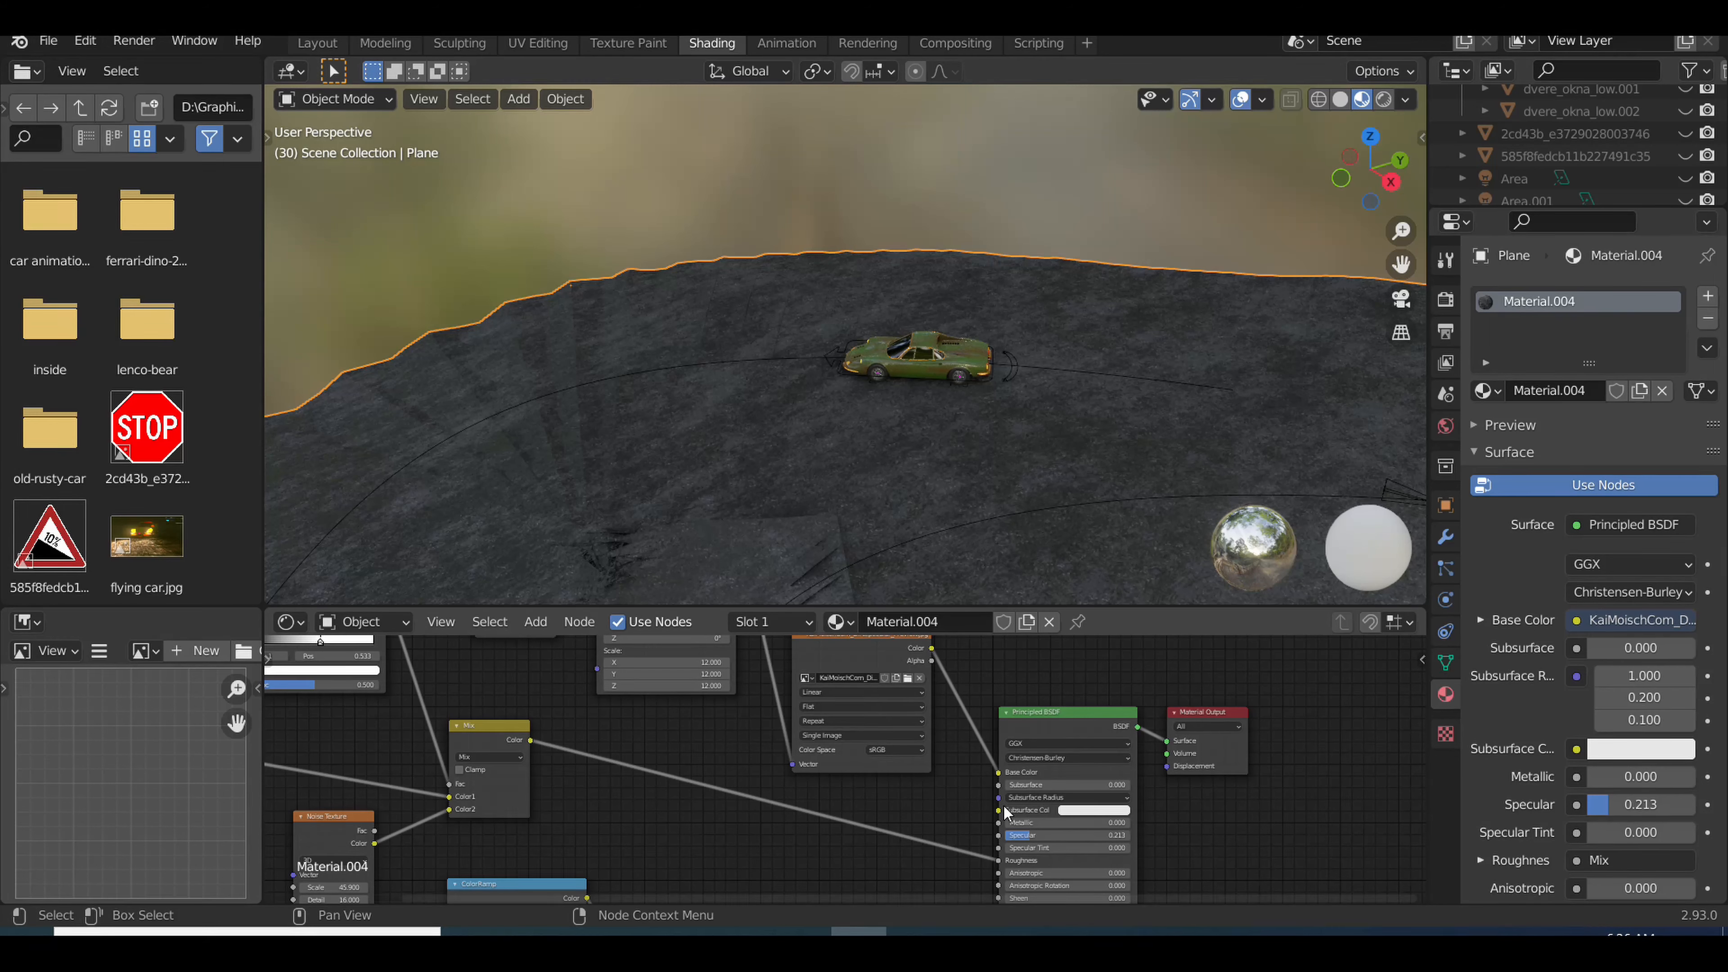
Step: Move the image texture node lower beside the Principled BSDF in the Plane's Material.004 node tree
scroll(907, 653, up, 4)
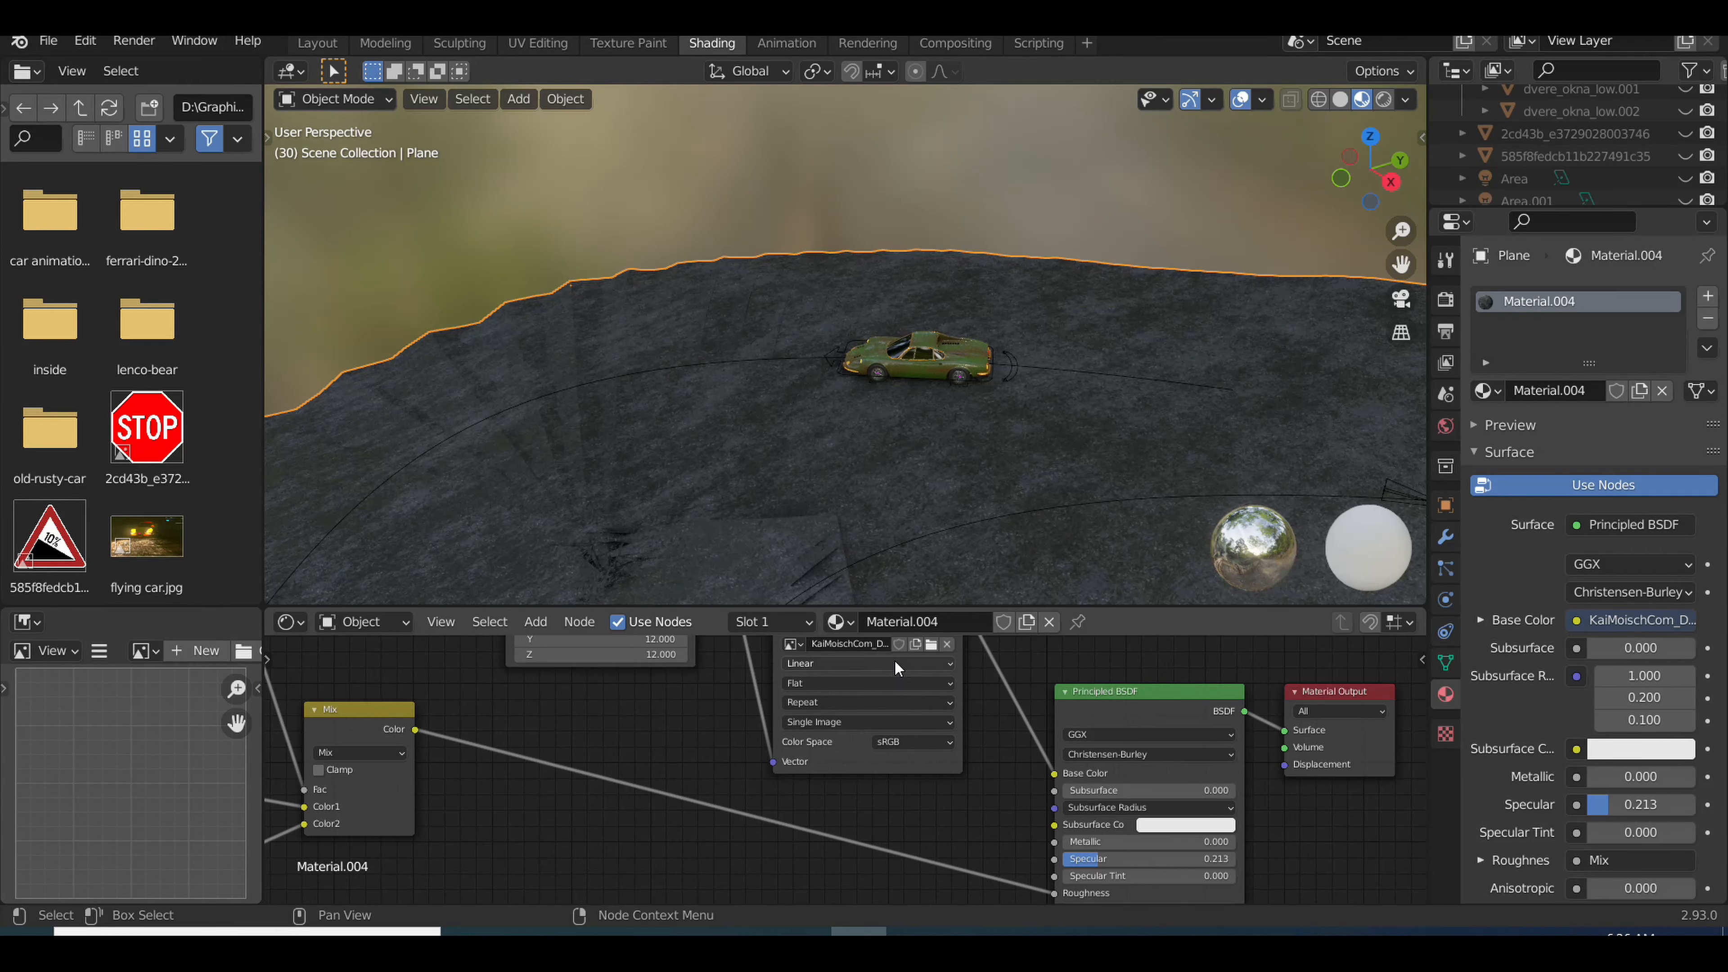
scroll(745, 784, down, 4)
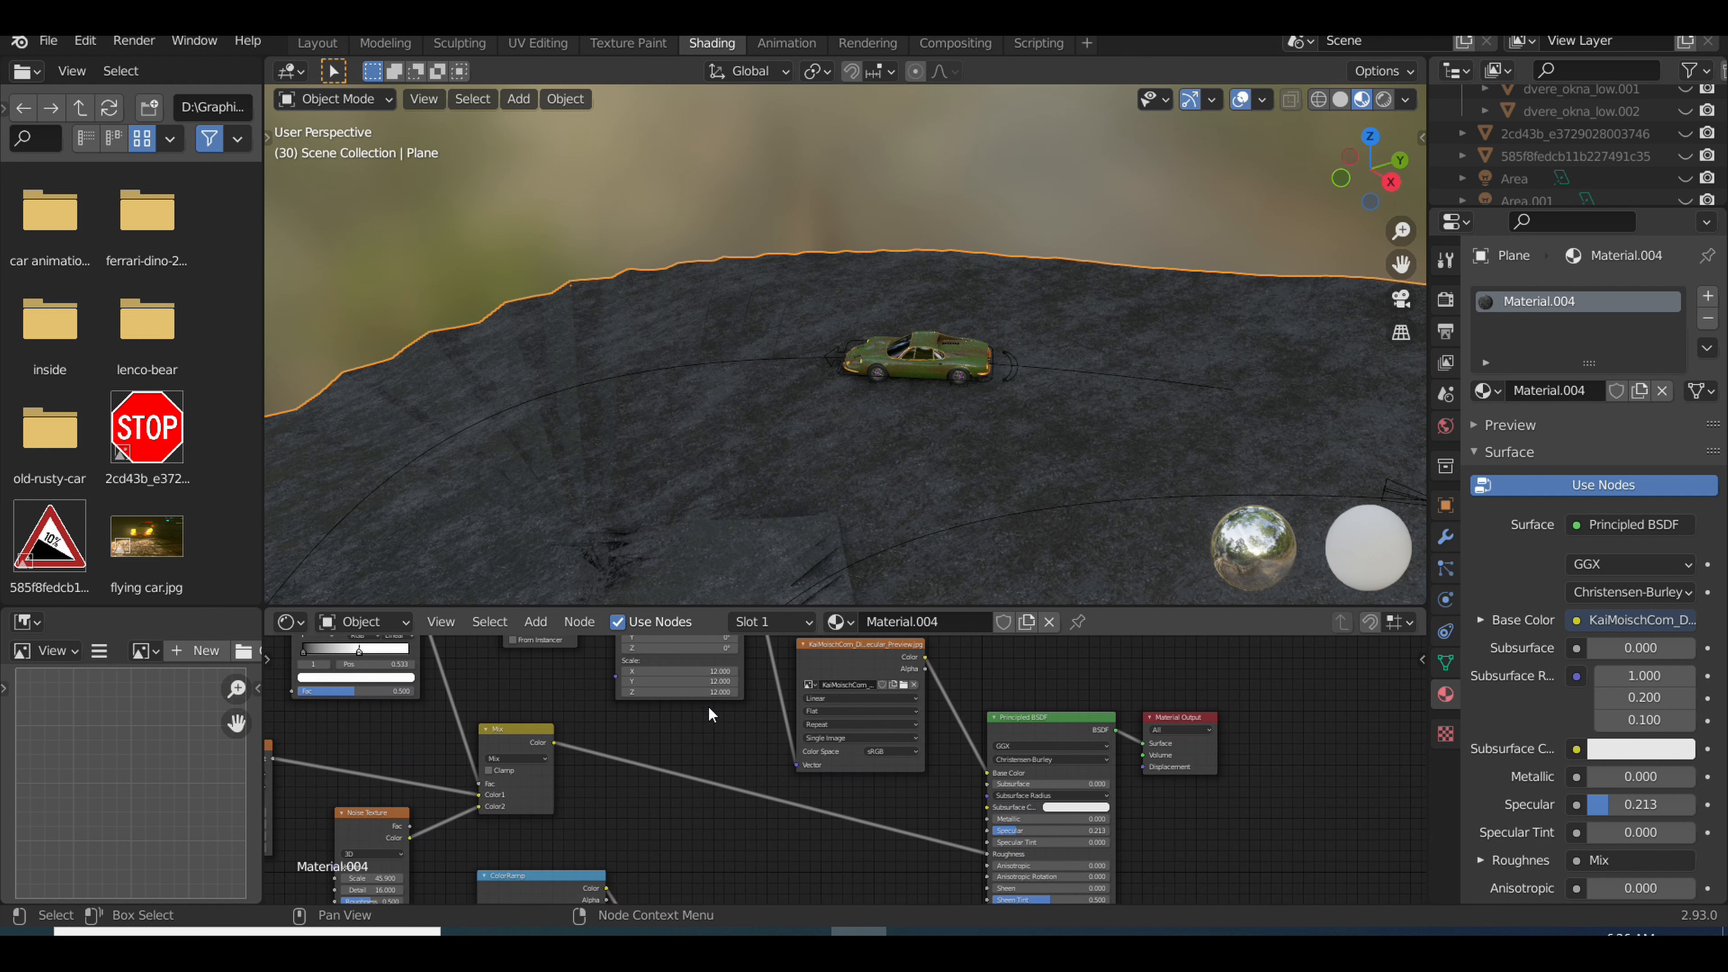
scroll(602, 762, down, 3)
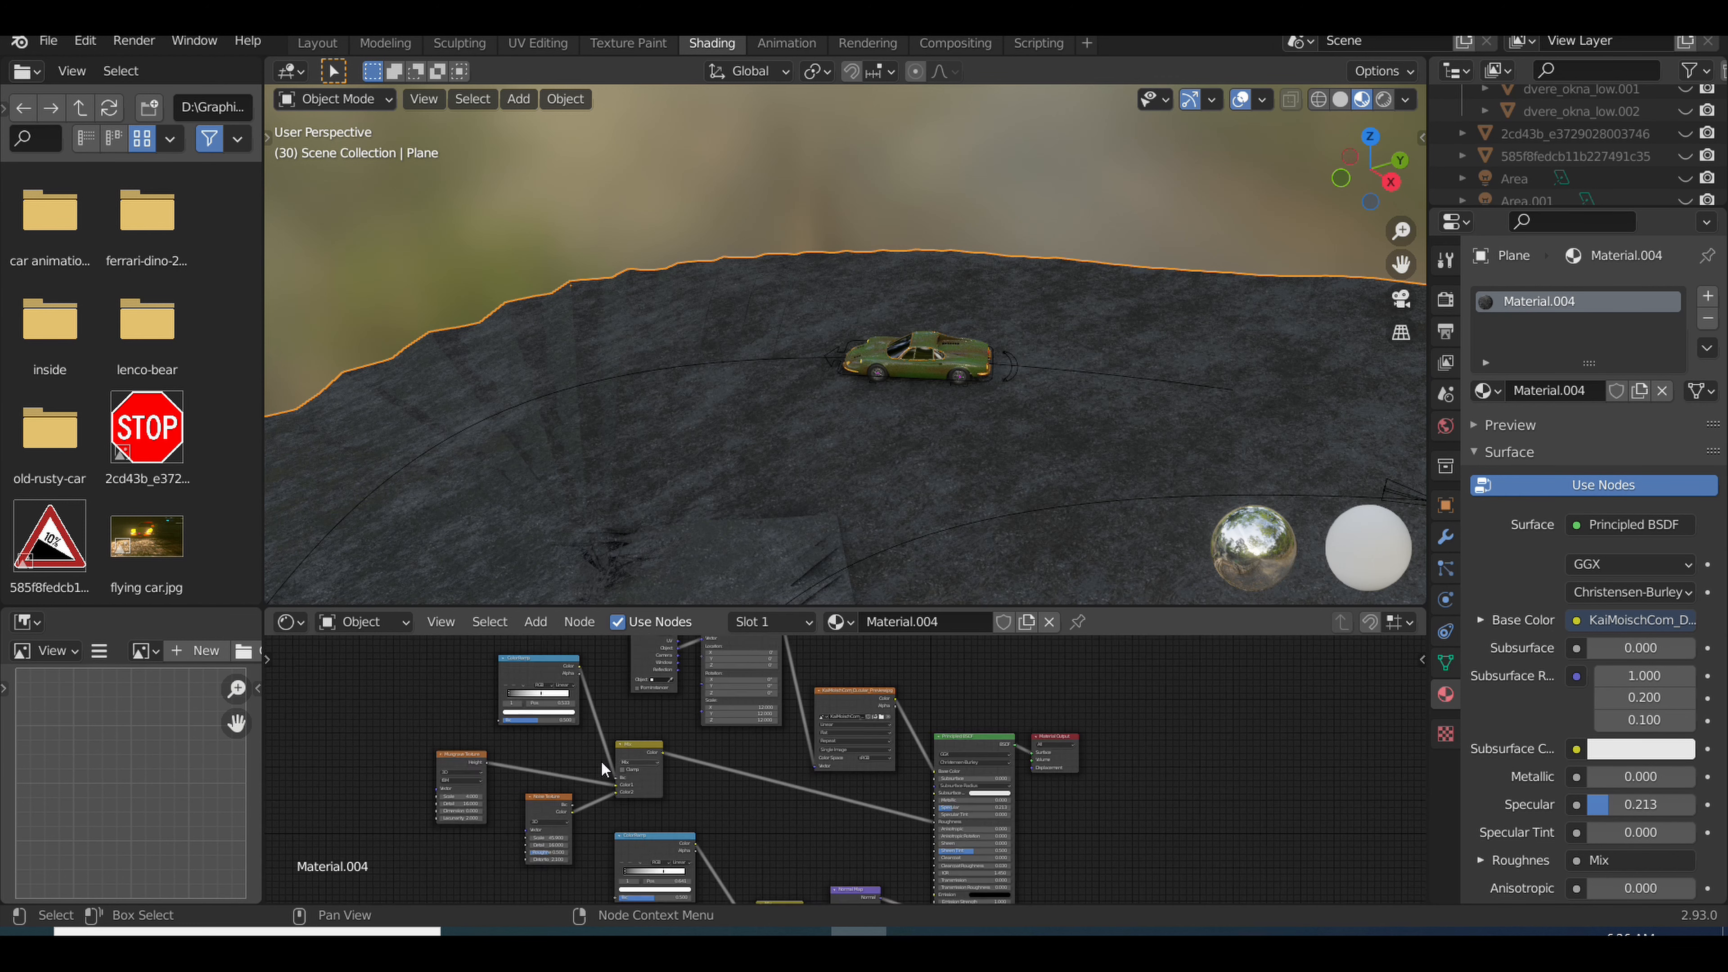
scroll(926, 704, up, 5)
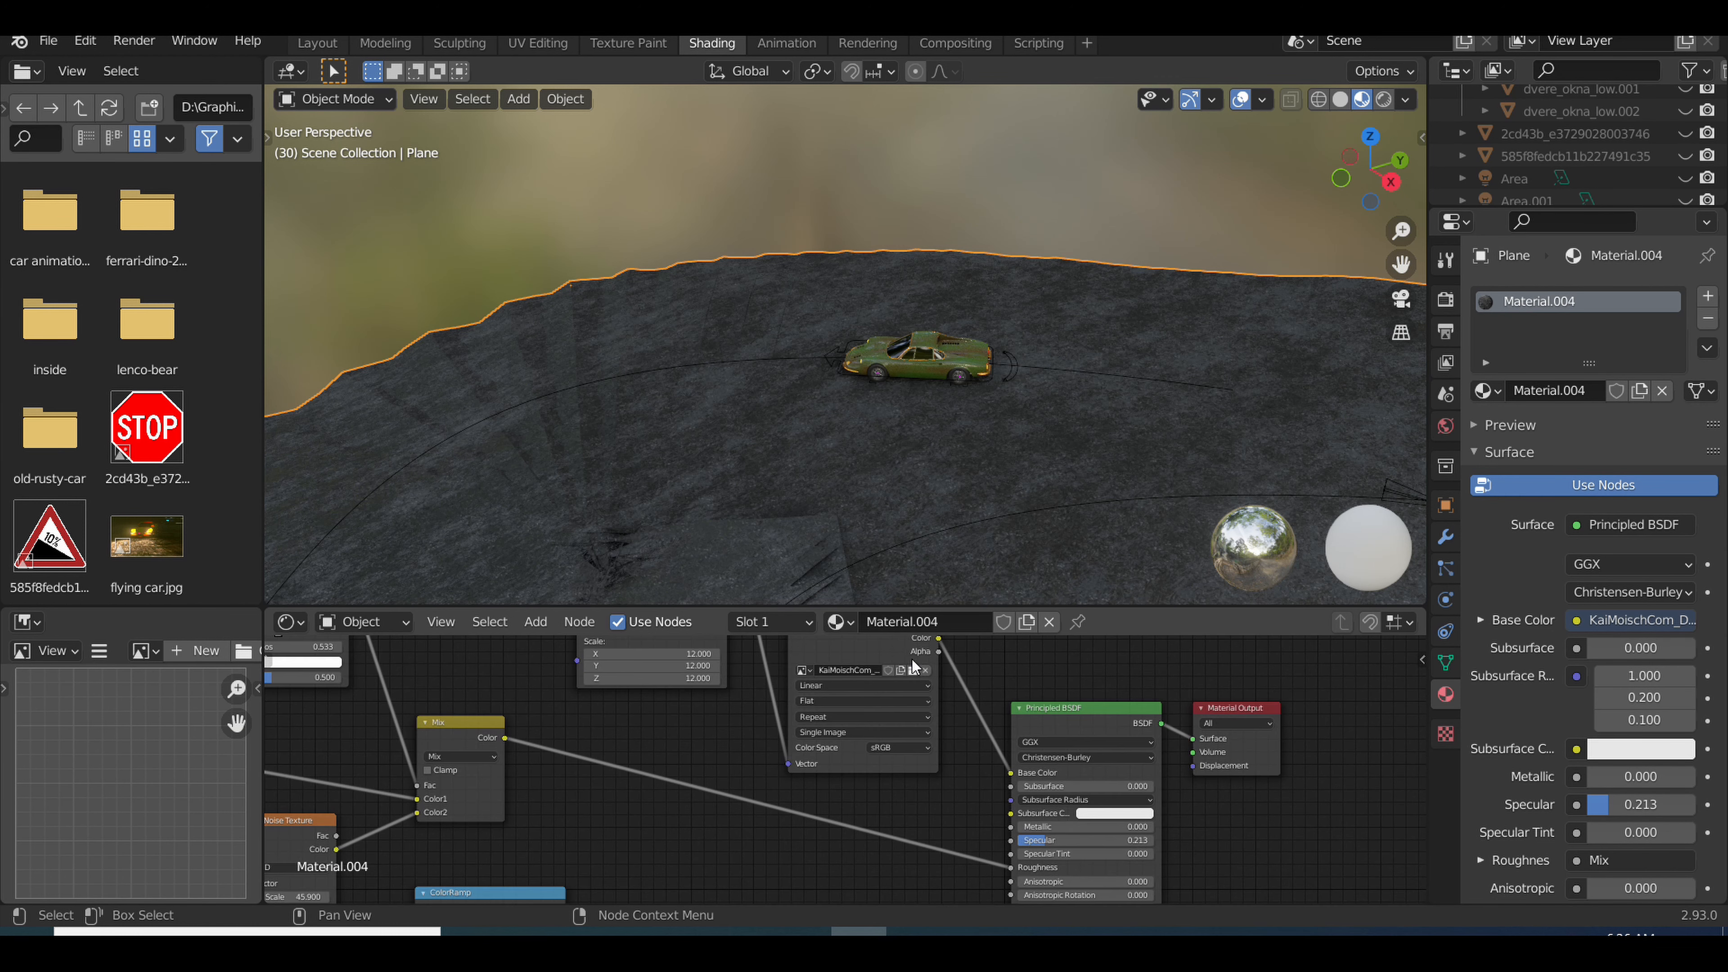
drag(856, 644, 862, 705)
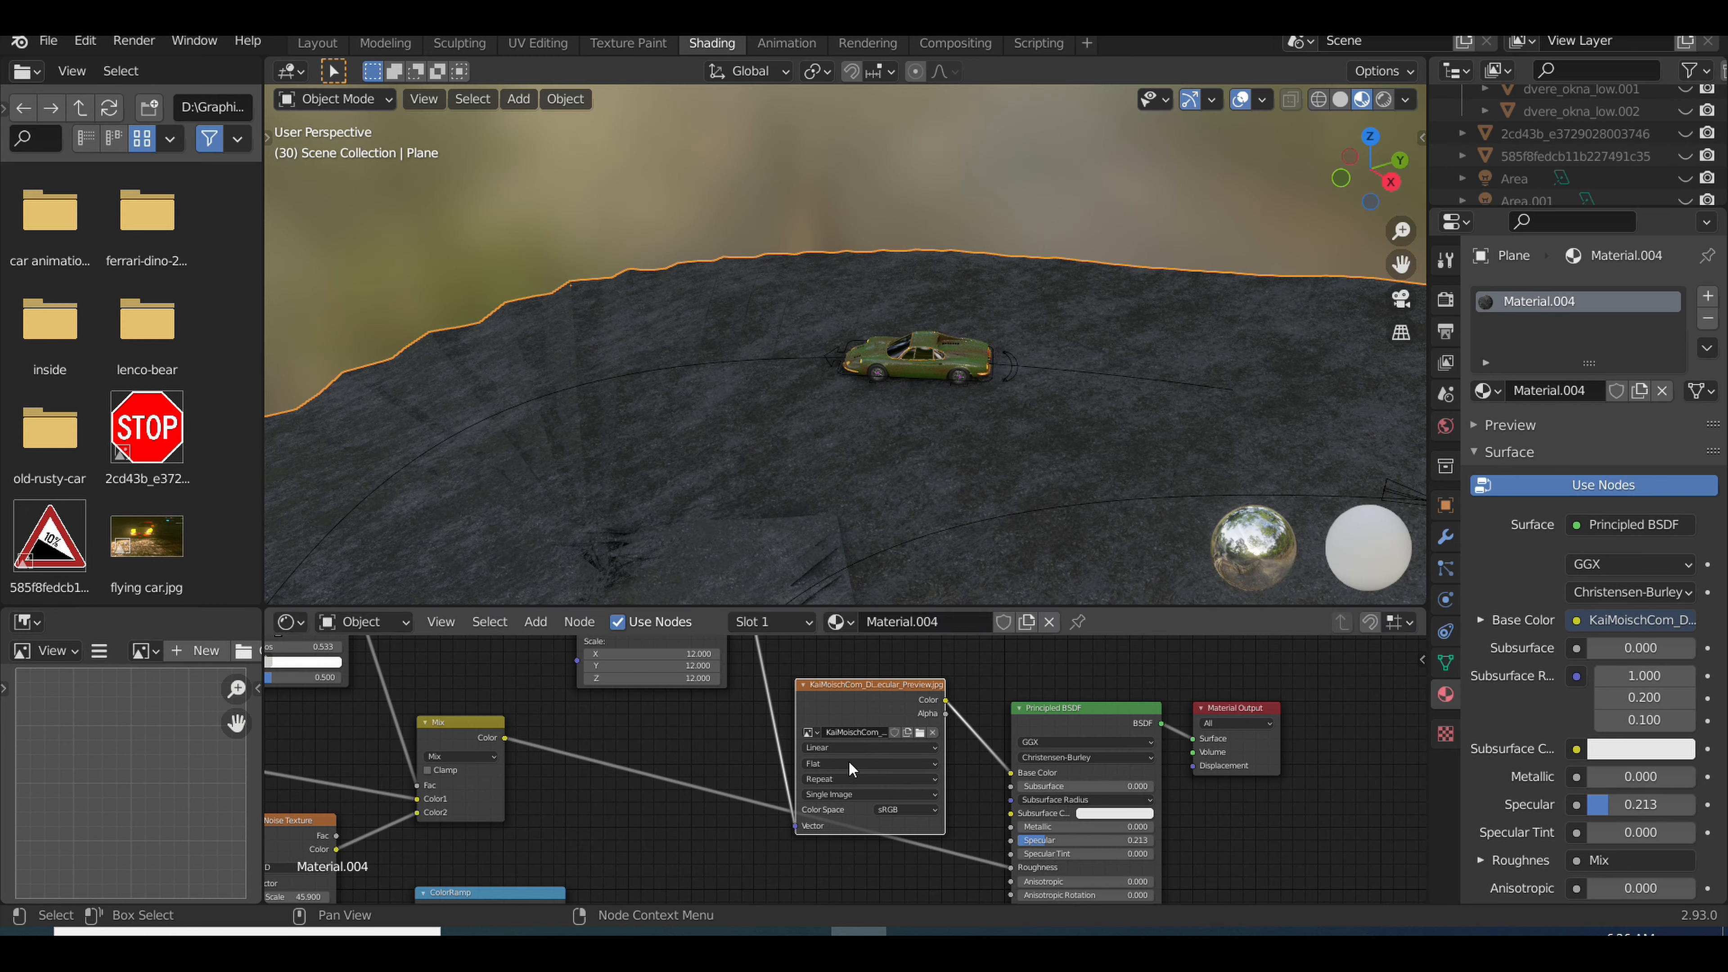
Step: Reposition the Texture Coordinate node and the upper ColorRamp node in Material.004's node tree
scroll(683, 707, down, 7)
scroll(728, 655, up, 5)
drag(649, 647, 647, 667)
scroll(602, 796, up, 3)
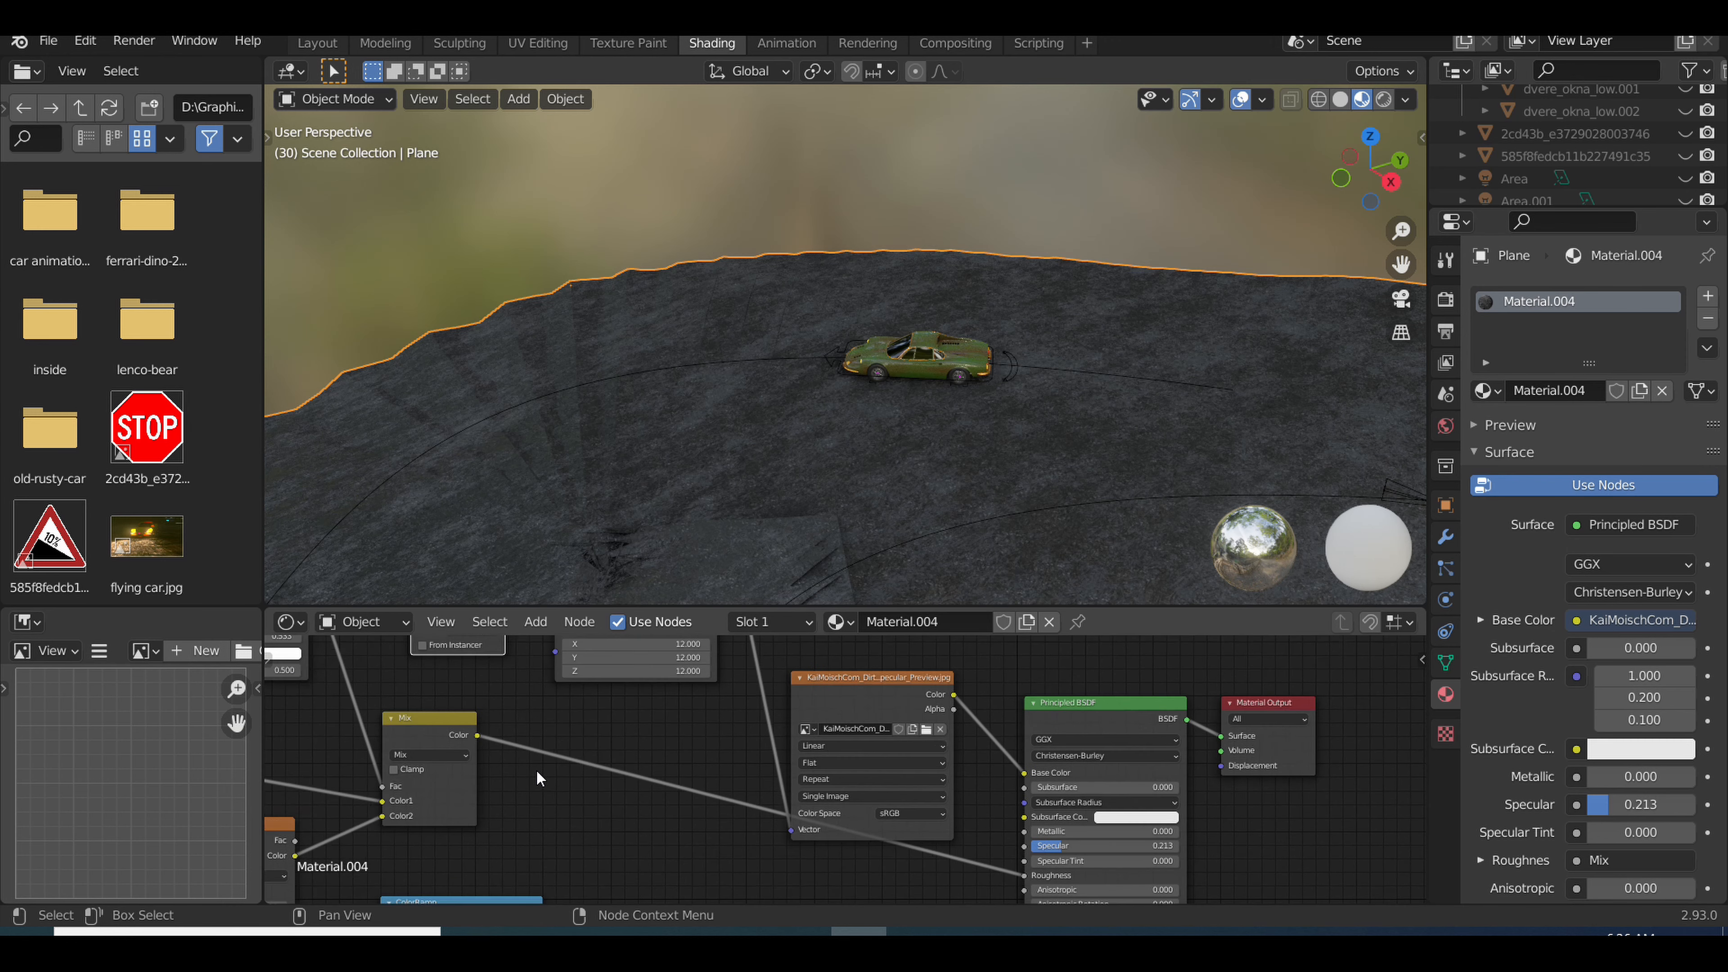
scroll(792, 737, down, 2)
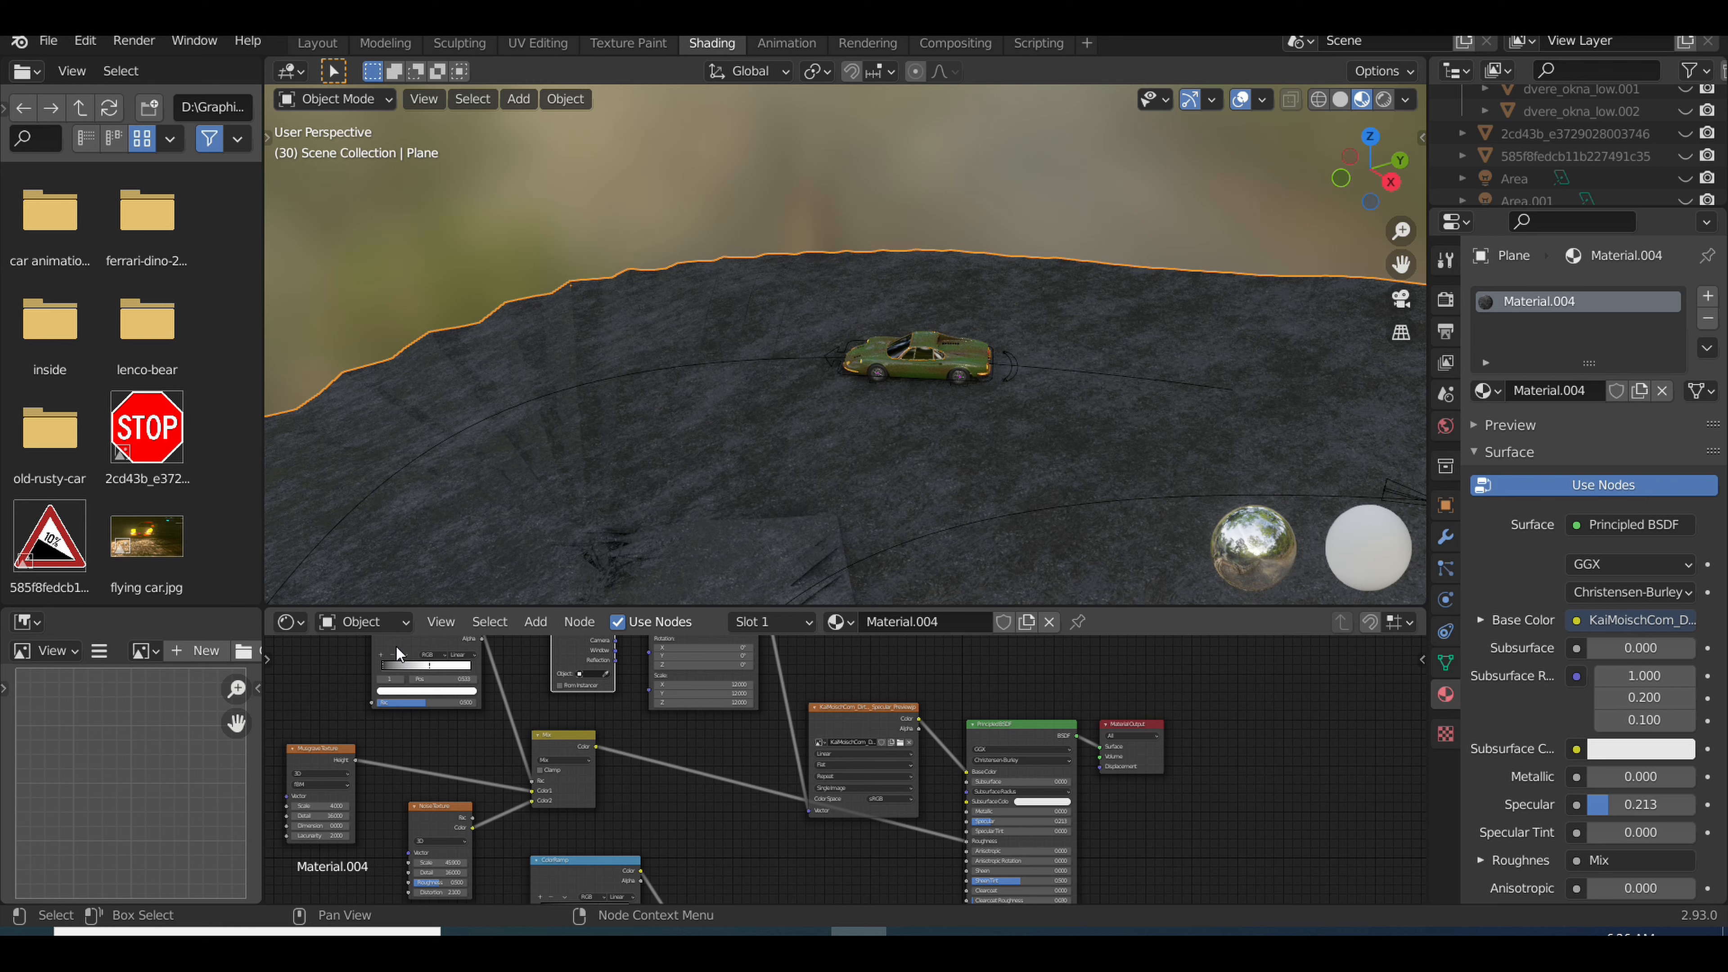
drag(398, 650, 350, 679)
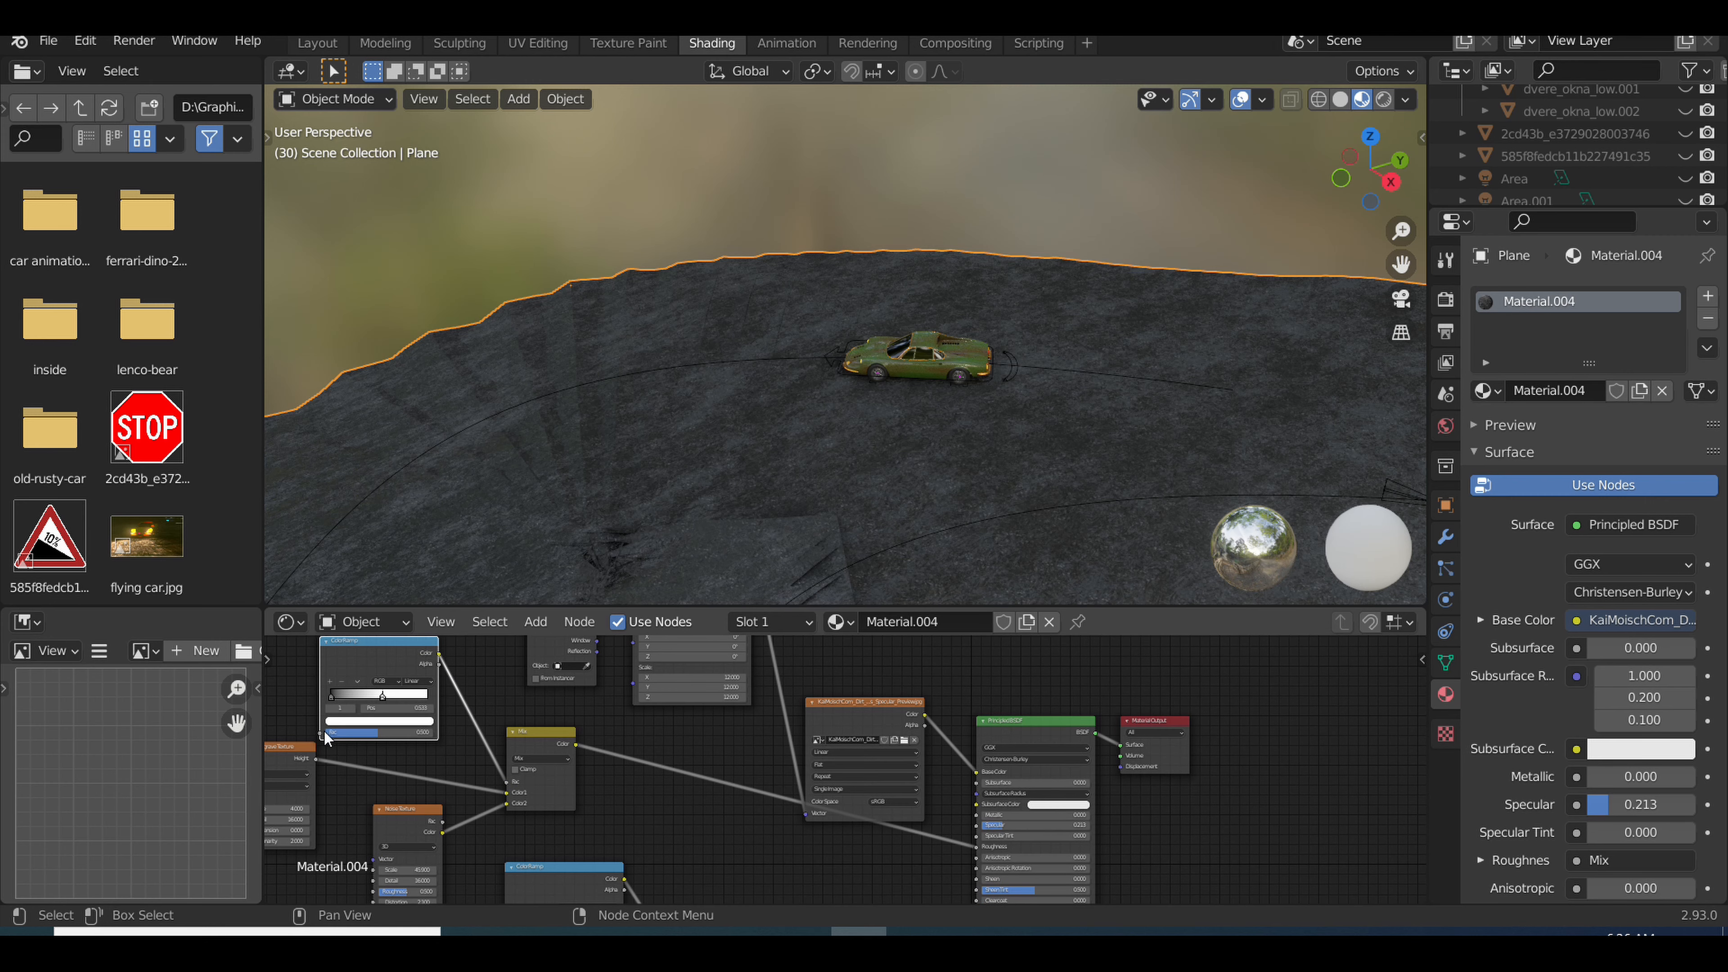
Step: Examine the Musgrave Texture, Noise Texture and Mix nodes feeding Roughness, and nudge the upper ColorRamp node slightly
middle_drag(394, 741, 581, 734)
scroll(578, 740, up, 1)
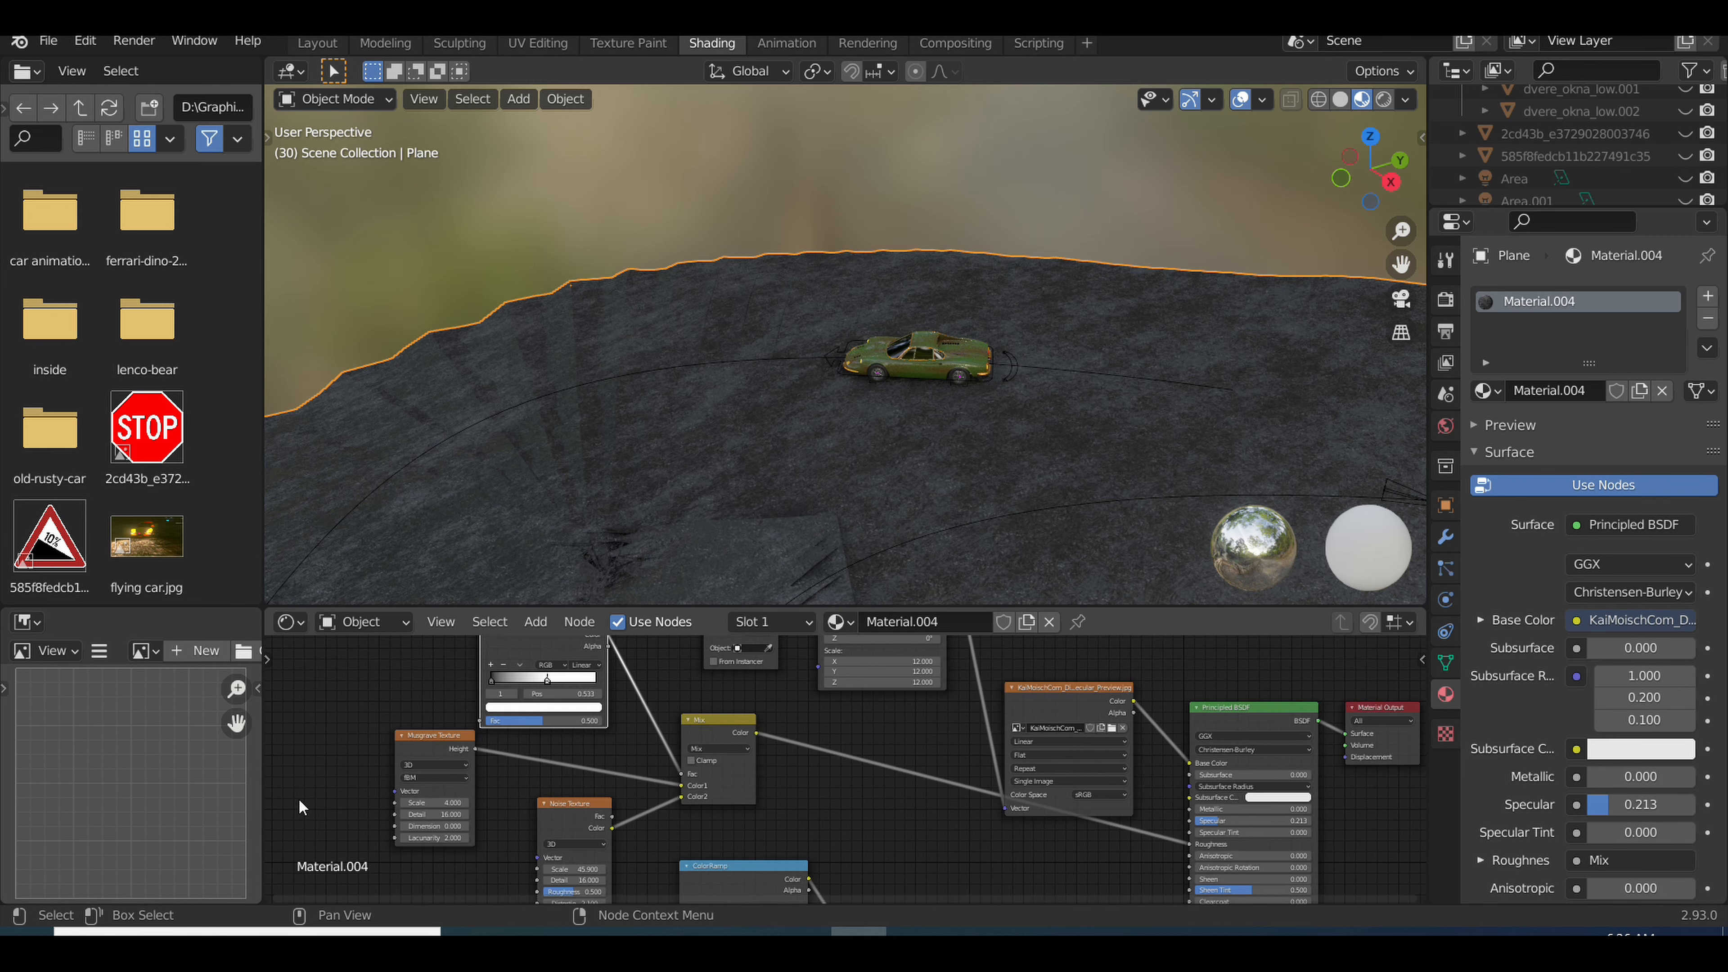
scroll(663, 790, up, 2)
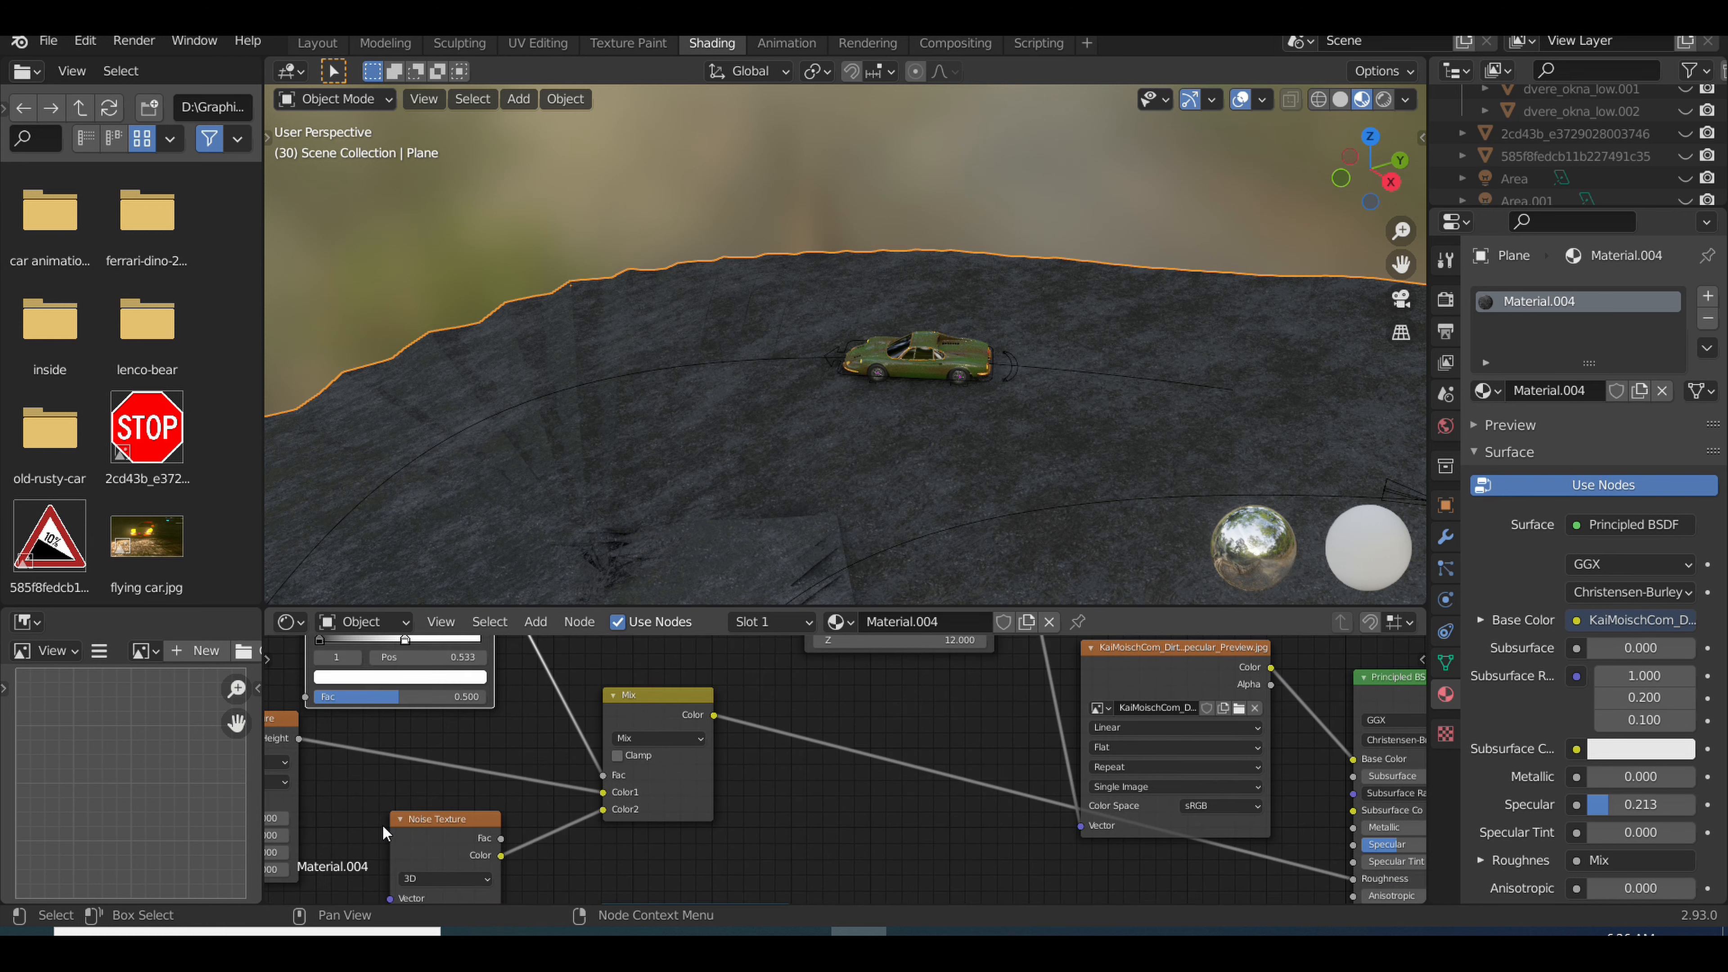
scroll(347, 824, down, 3)
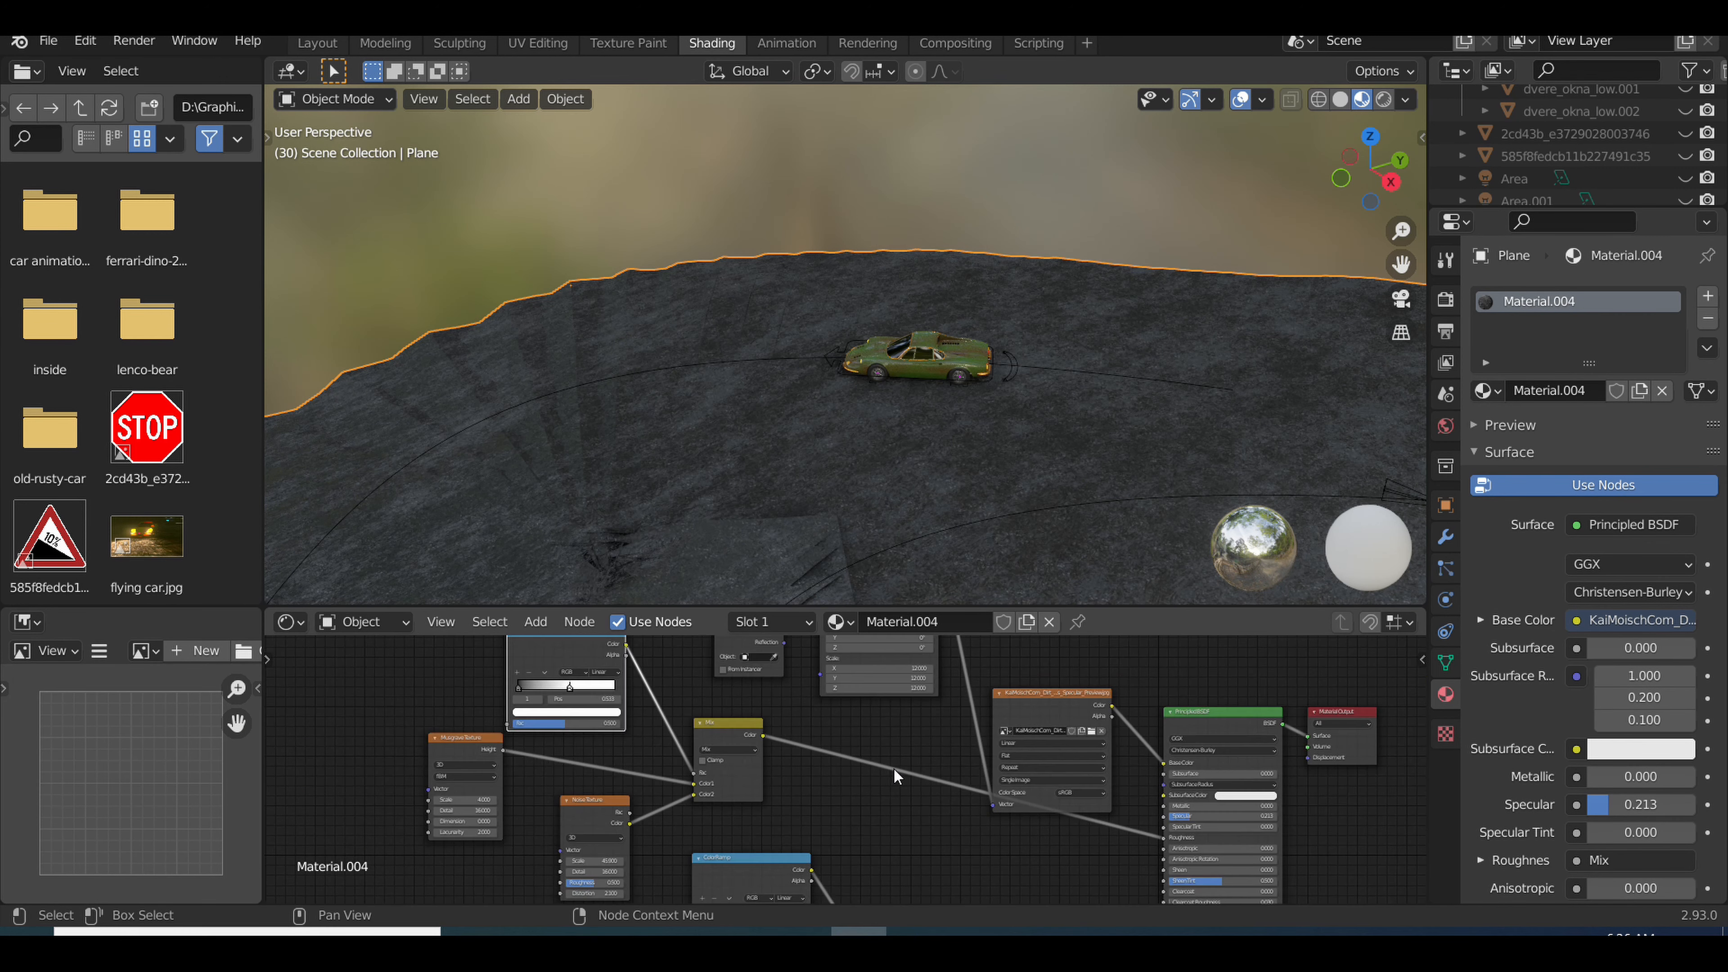
scroll(877, 793, down, 4)
scroll(615, 683, up, 3)
drag(569, 658, 584, 675)
Step: Examine the road texture along the full length of the Plane and around the car
scroll(755, 419, down, 4)
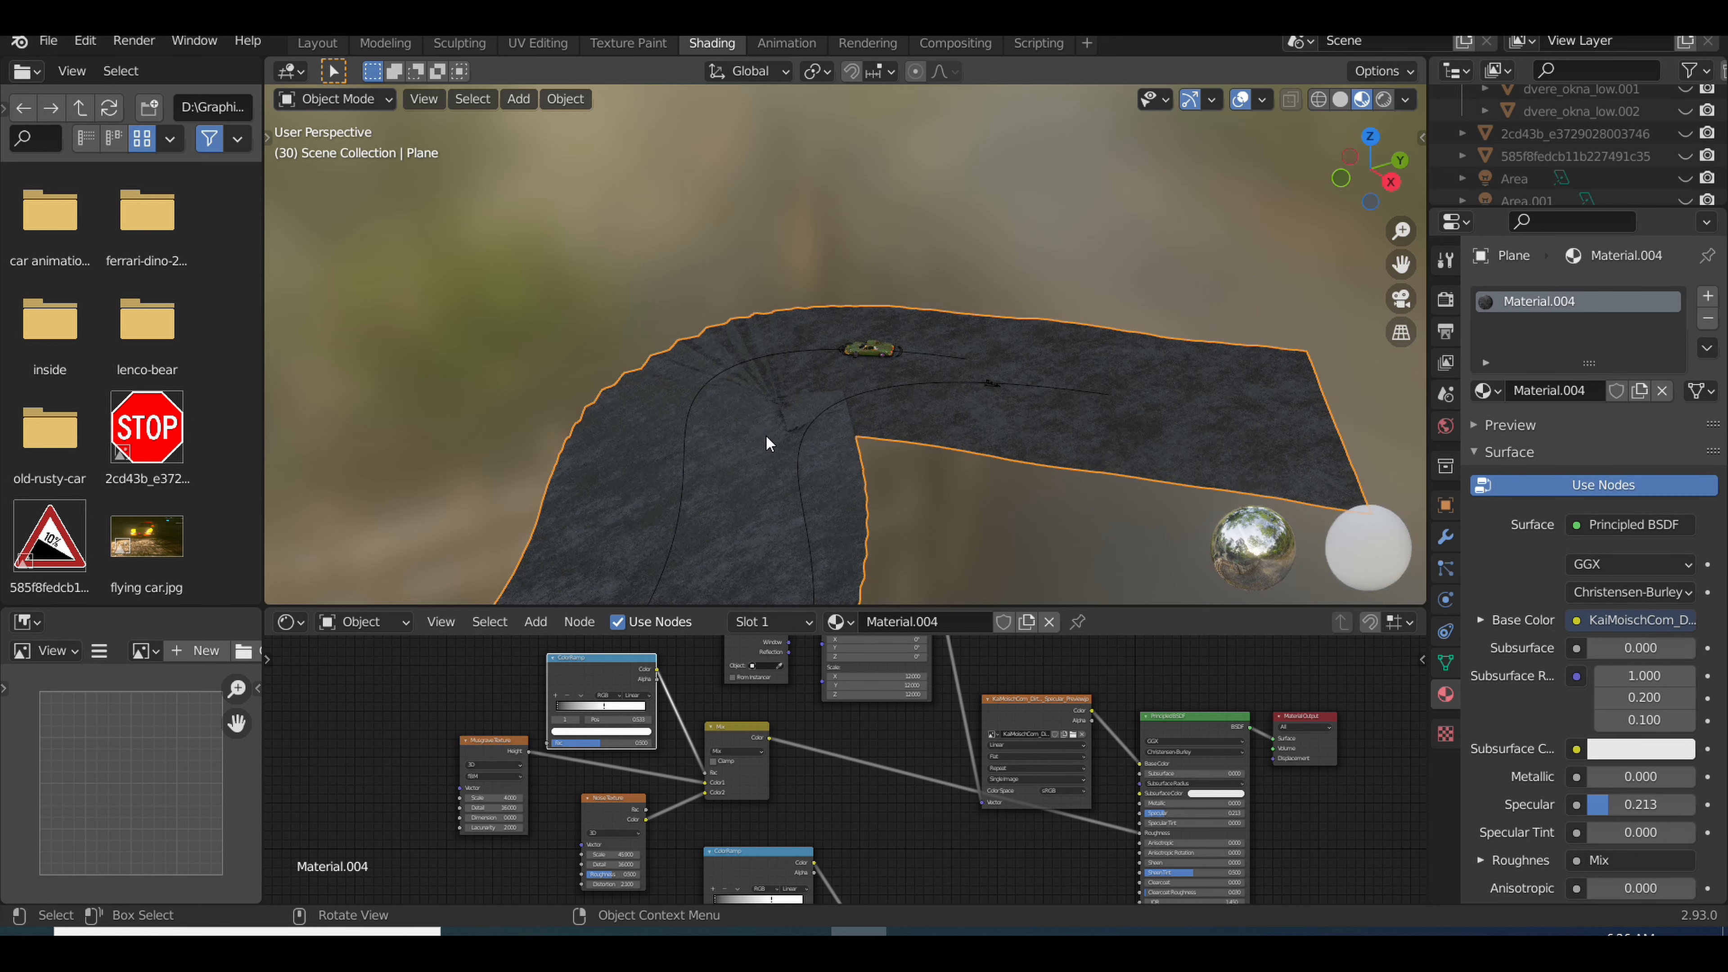
scroll(776, 447, down, 2)
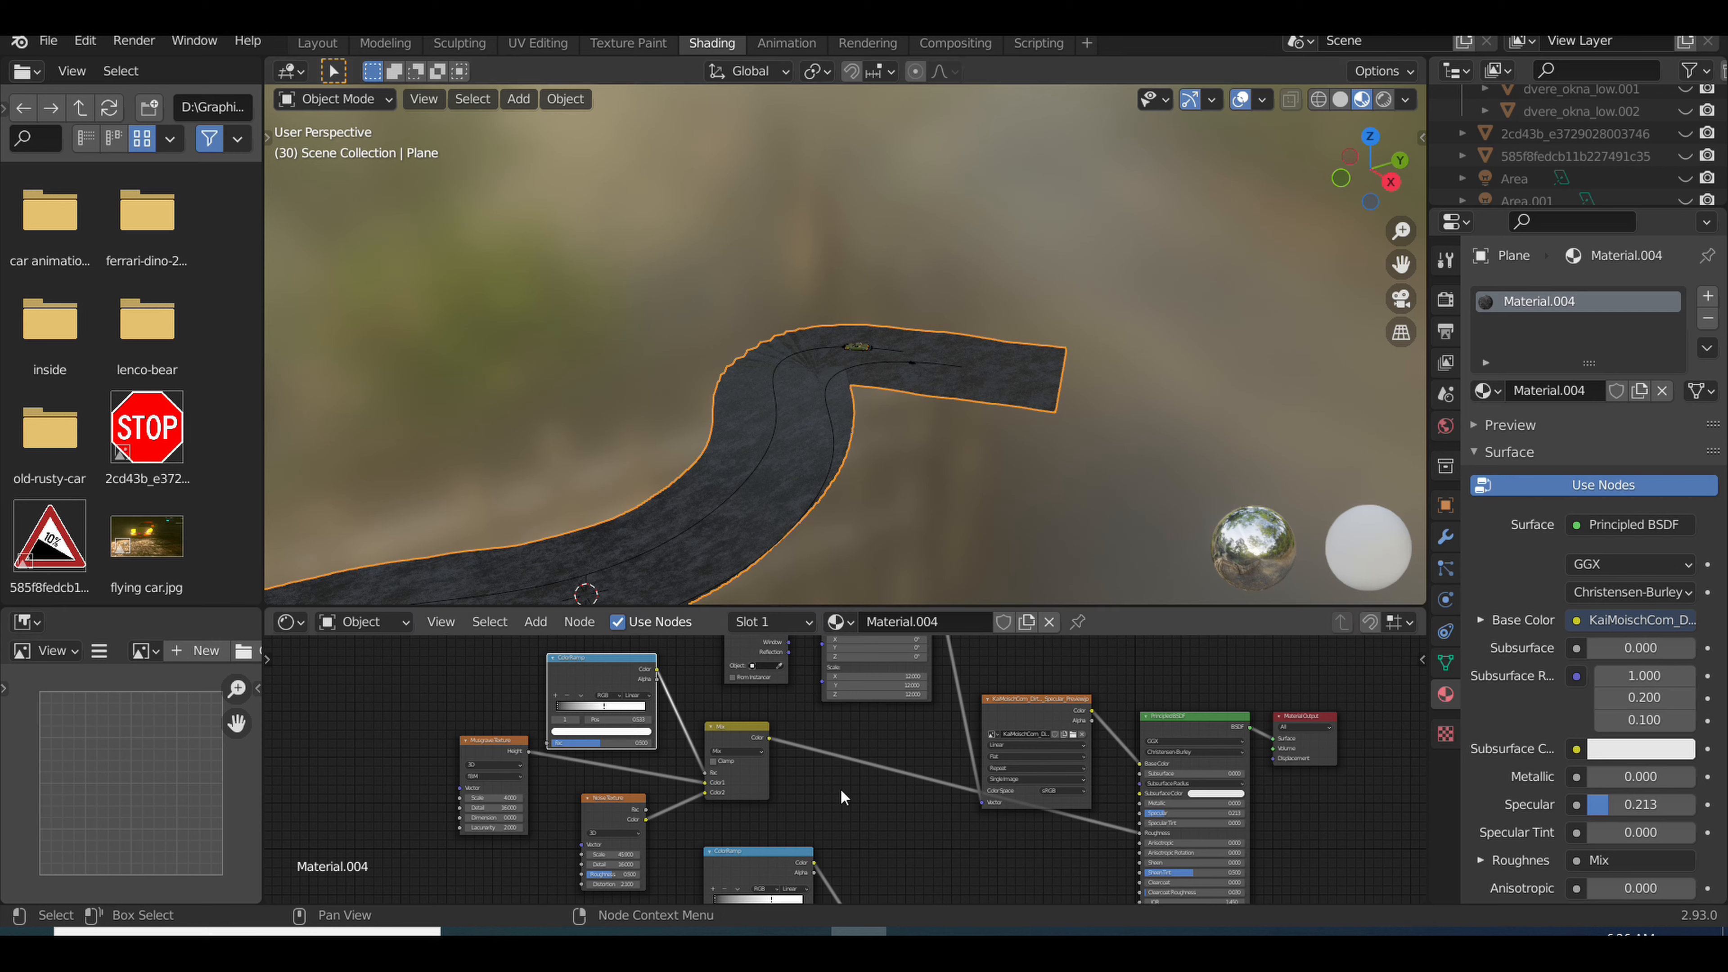
scroll(663, 483, up, 5)
scroll(680, 498, down, 7)
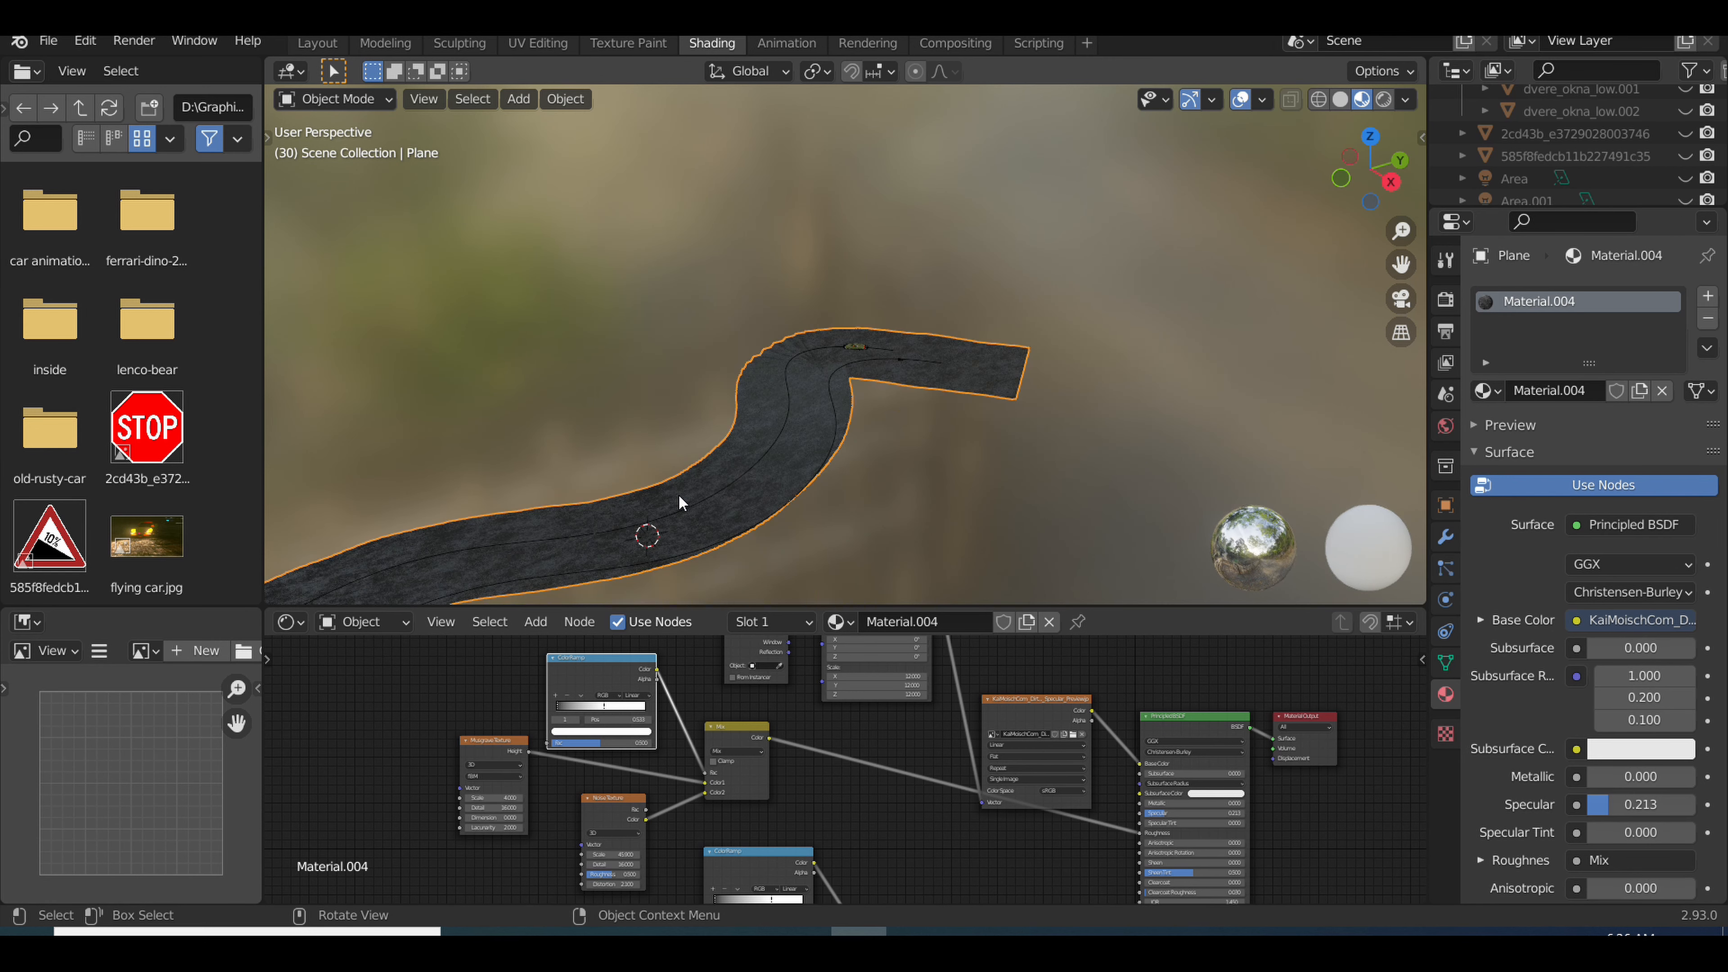
scroll(680, 501, down, 2)
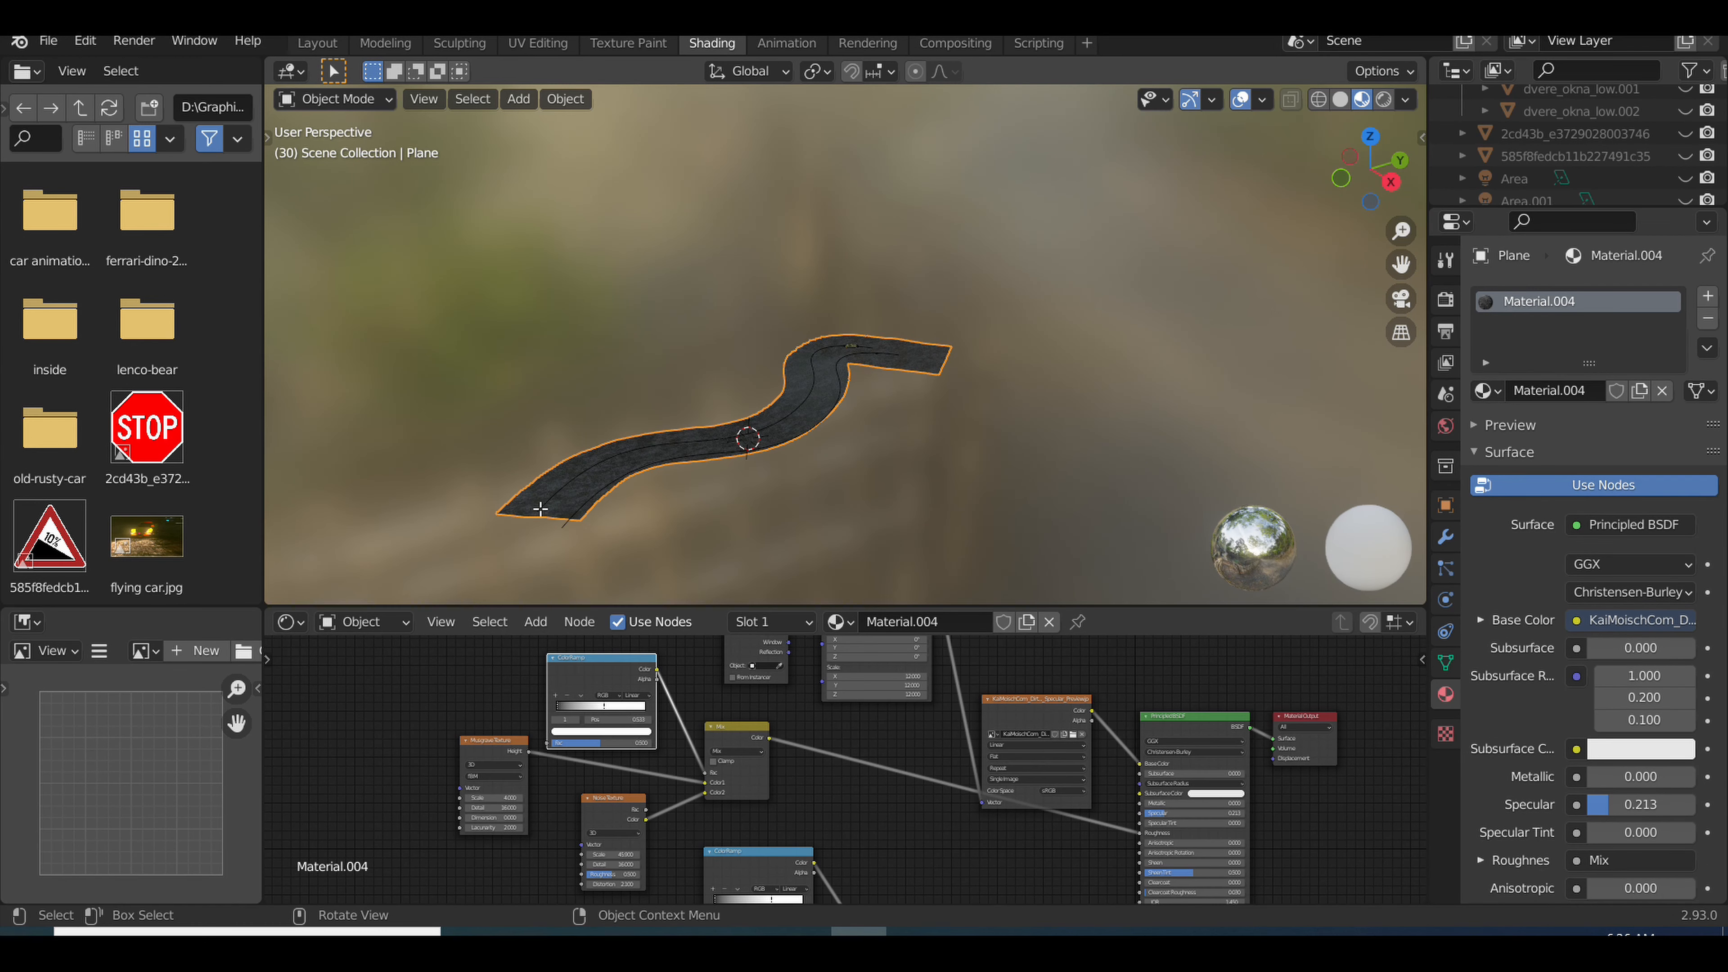
scroll(539, 508, up, 3)
scroll(605, 494, down, 3)
scroll(885, 348, up, 3)
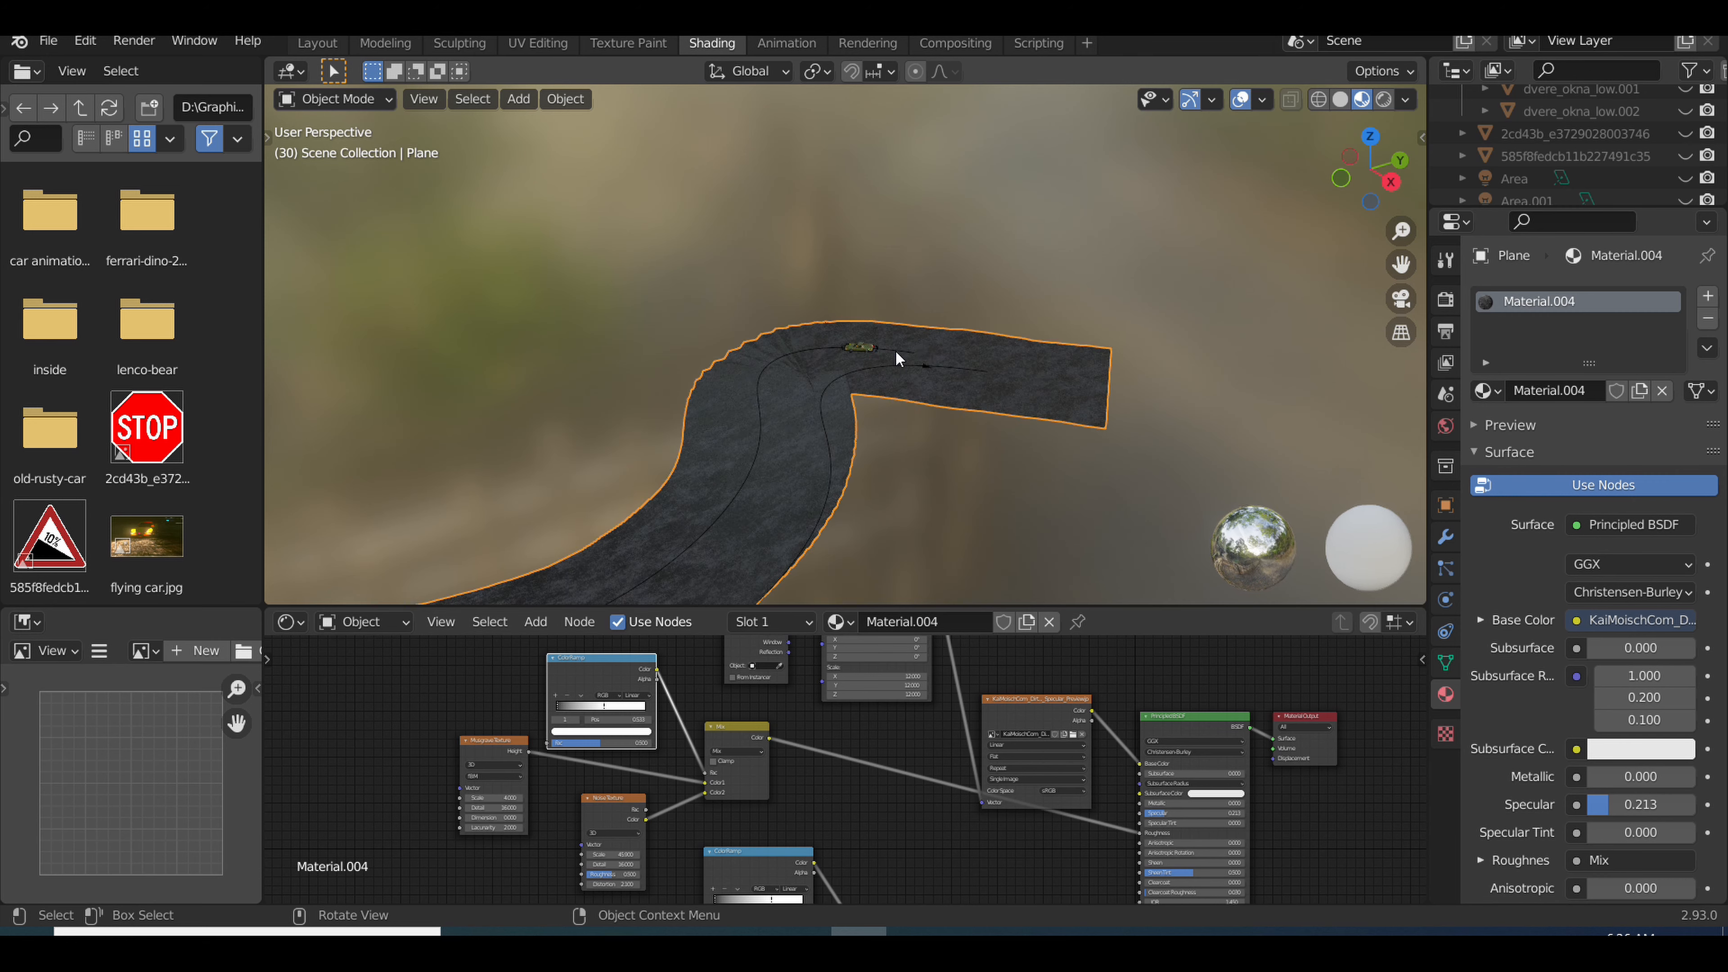
scroll(910, 352, up, 3)
scroll(838, 383, down, 2)
scroll(871, 534, up, 2)
scroll(813, 504, down, 2)
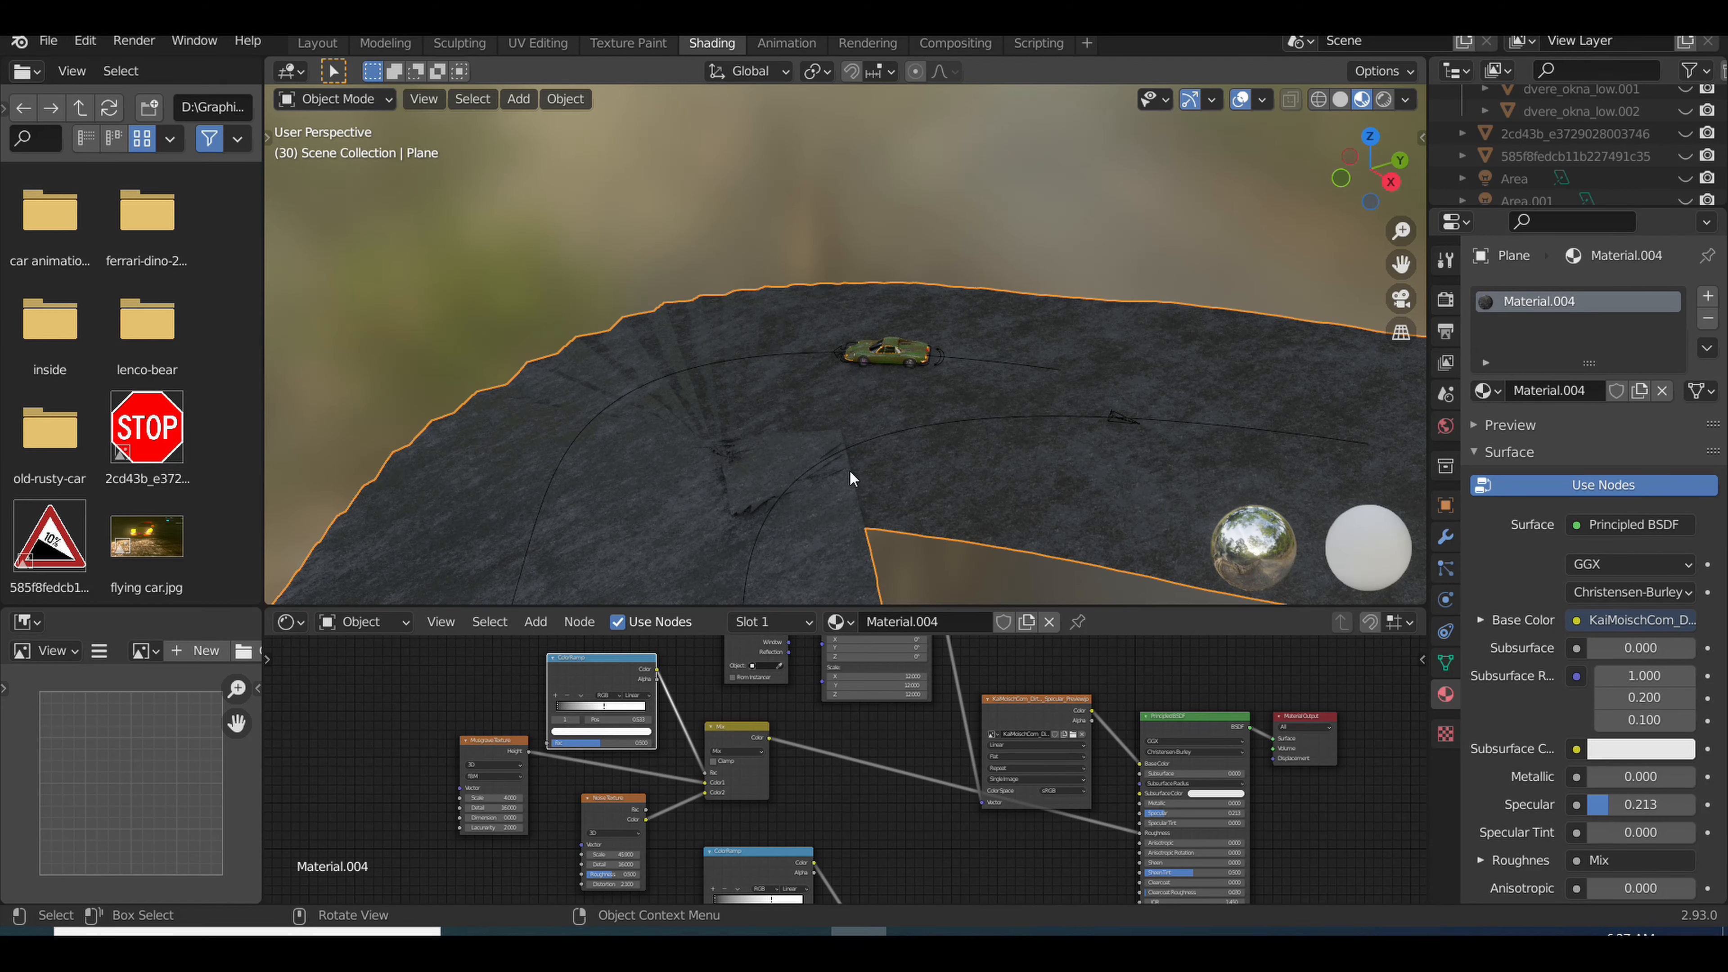
Step: Toggle the Plane in and out of Edit Mode to inspect the road's mesh
key(Tab)
key(Tab)
key(Tab)
key(Tab)
Step: Examine the lower ColorRamp, Musgrave Texture, Noise Texture, Mix and Normal Map nodes connected to the Principled BSDF's Normal input
scroll(925, 727, down, 1)
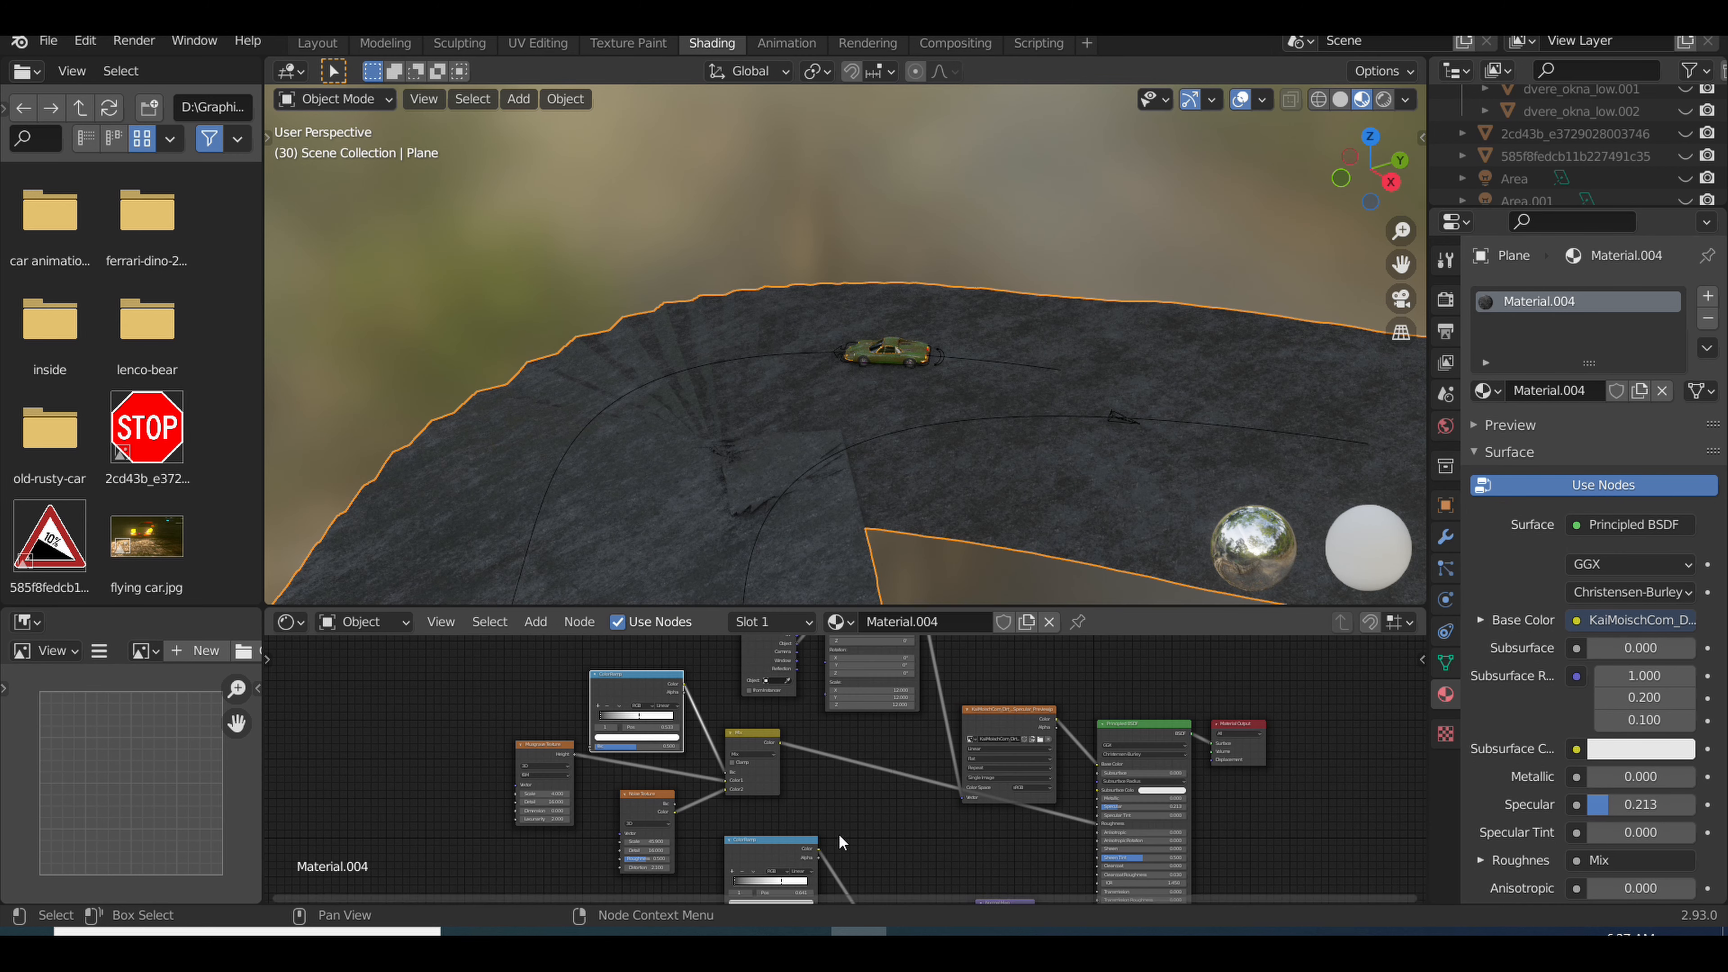
scroll(876, 786, down, 1)
middle_drag(876, 786, 901, 697)
middle_drag(925, 850, 834, 864)
scroll(901, 746, up, 5)
scroll(891, 734, up, 2)
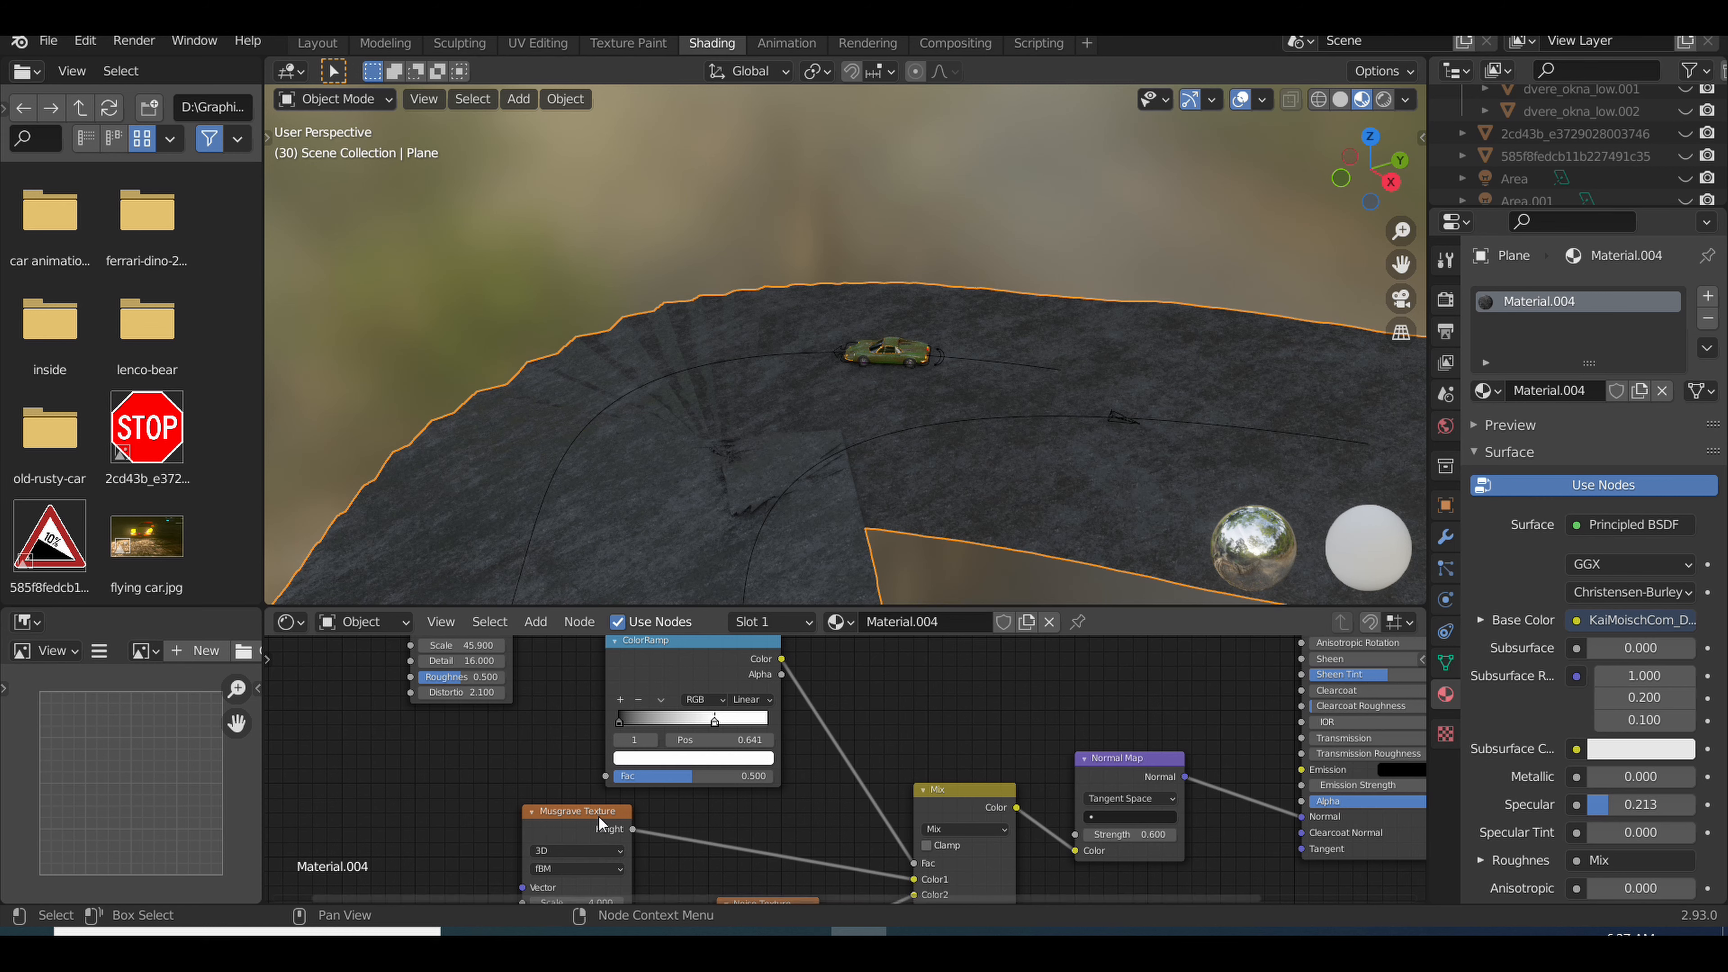
click(587, 819)
scroll(721, 825, down, 3)
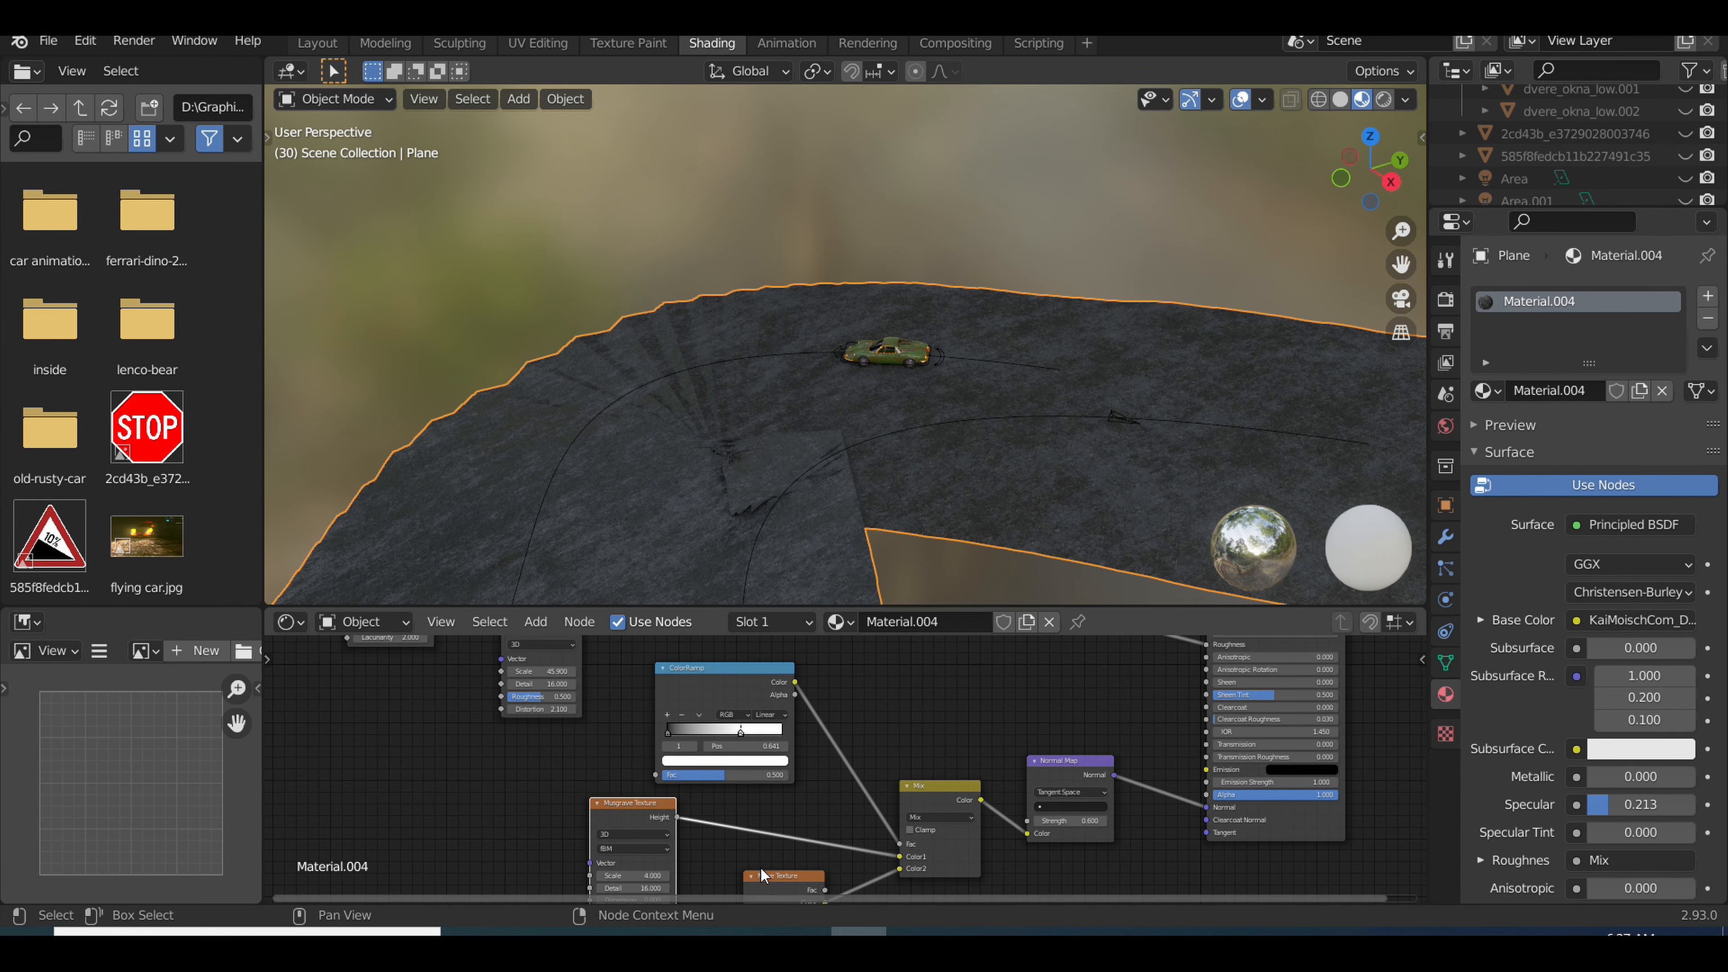
scroll(1197, 805, up, 2)
scroll(1199, 777, down, 1)
middle_drag(1135, 824, 1064, 733)
Step: Check the road surface near the car once more in Edit Mode and return to Object Mode
scroll(968, 470, up, 5)
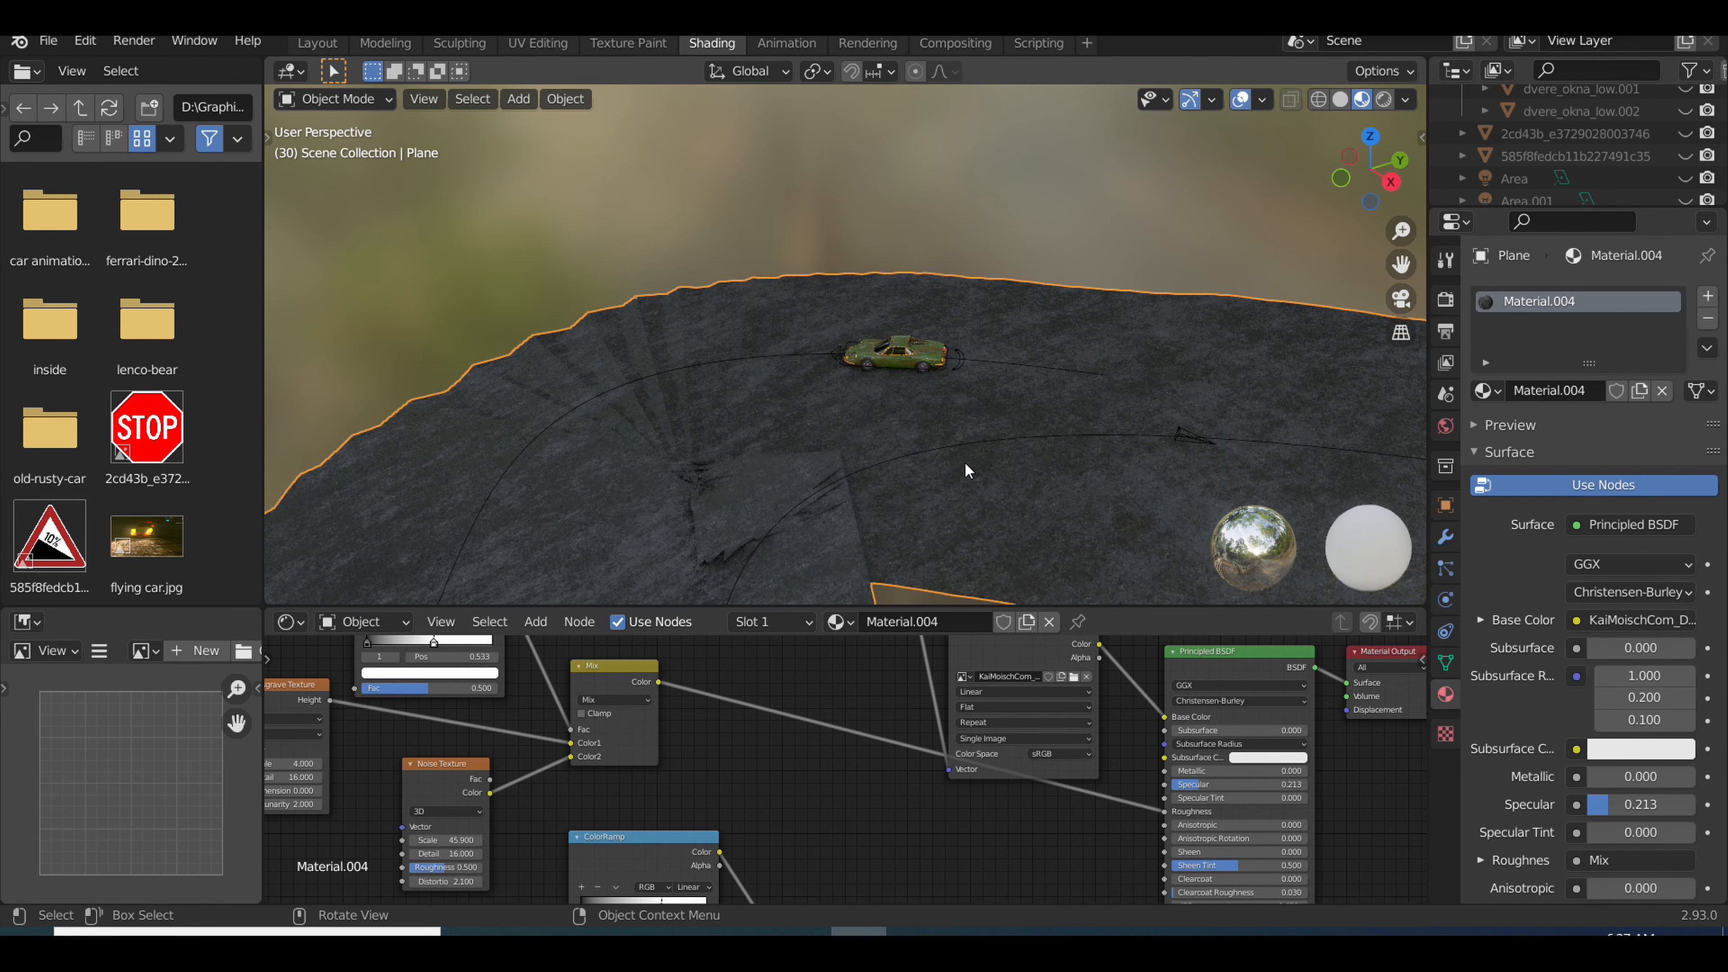
key(Tab)
key(Tab)
scroll(884, 487, down, 3)
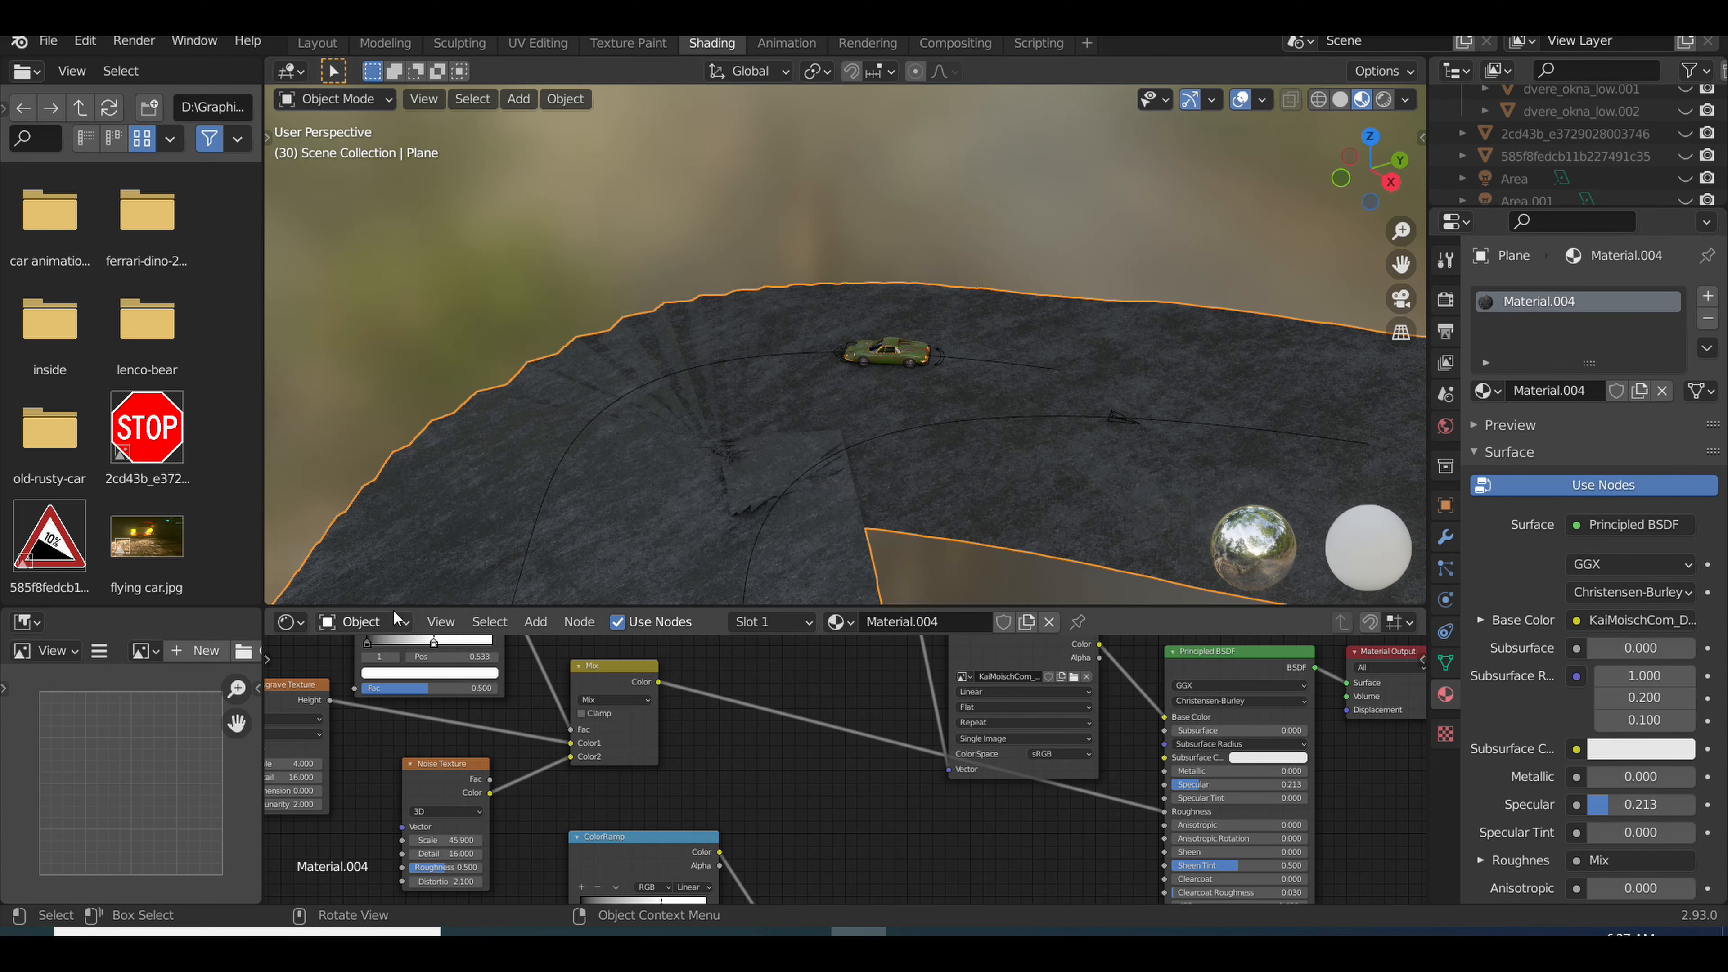
Step: Switch the Shader Editor from the object material to the World nodes
click(364, 622)
click(389, 679)
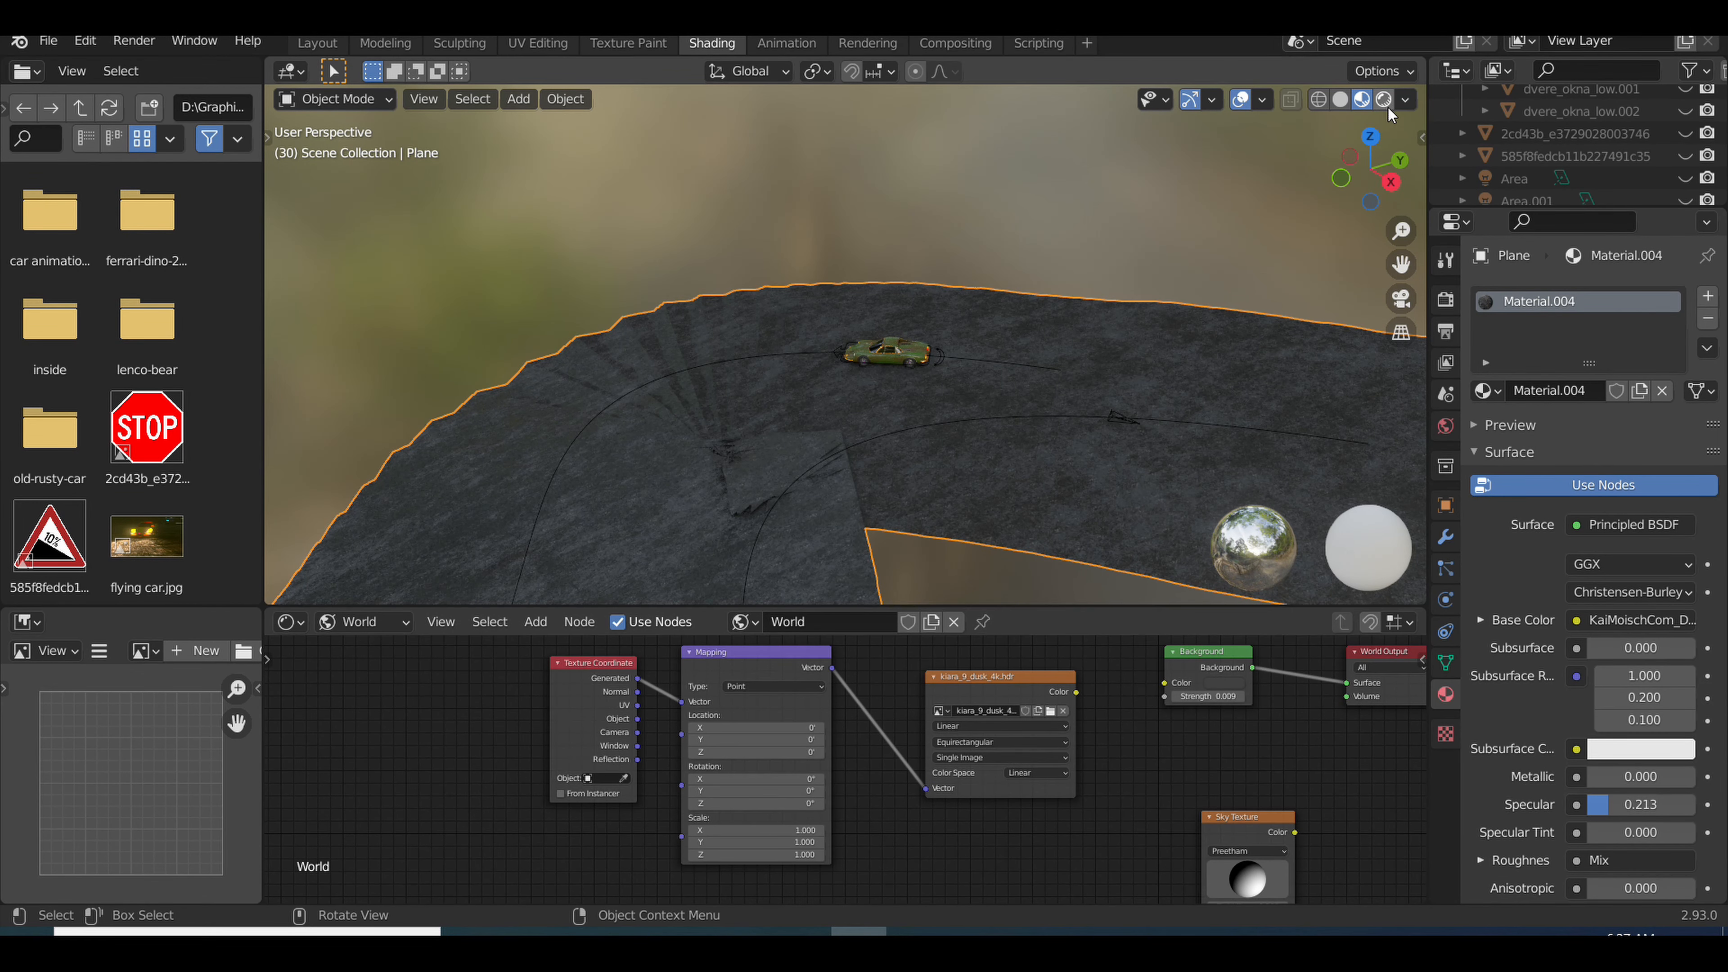
Step: Check the render settings, keep Eevee as the render engine and switch the viewport to Rendered shading
click(1445, 306)
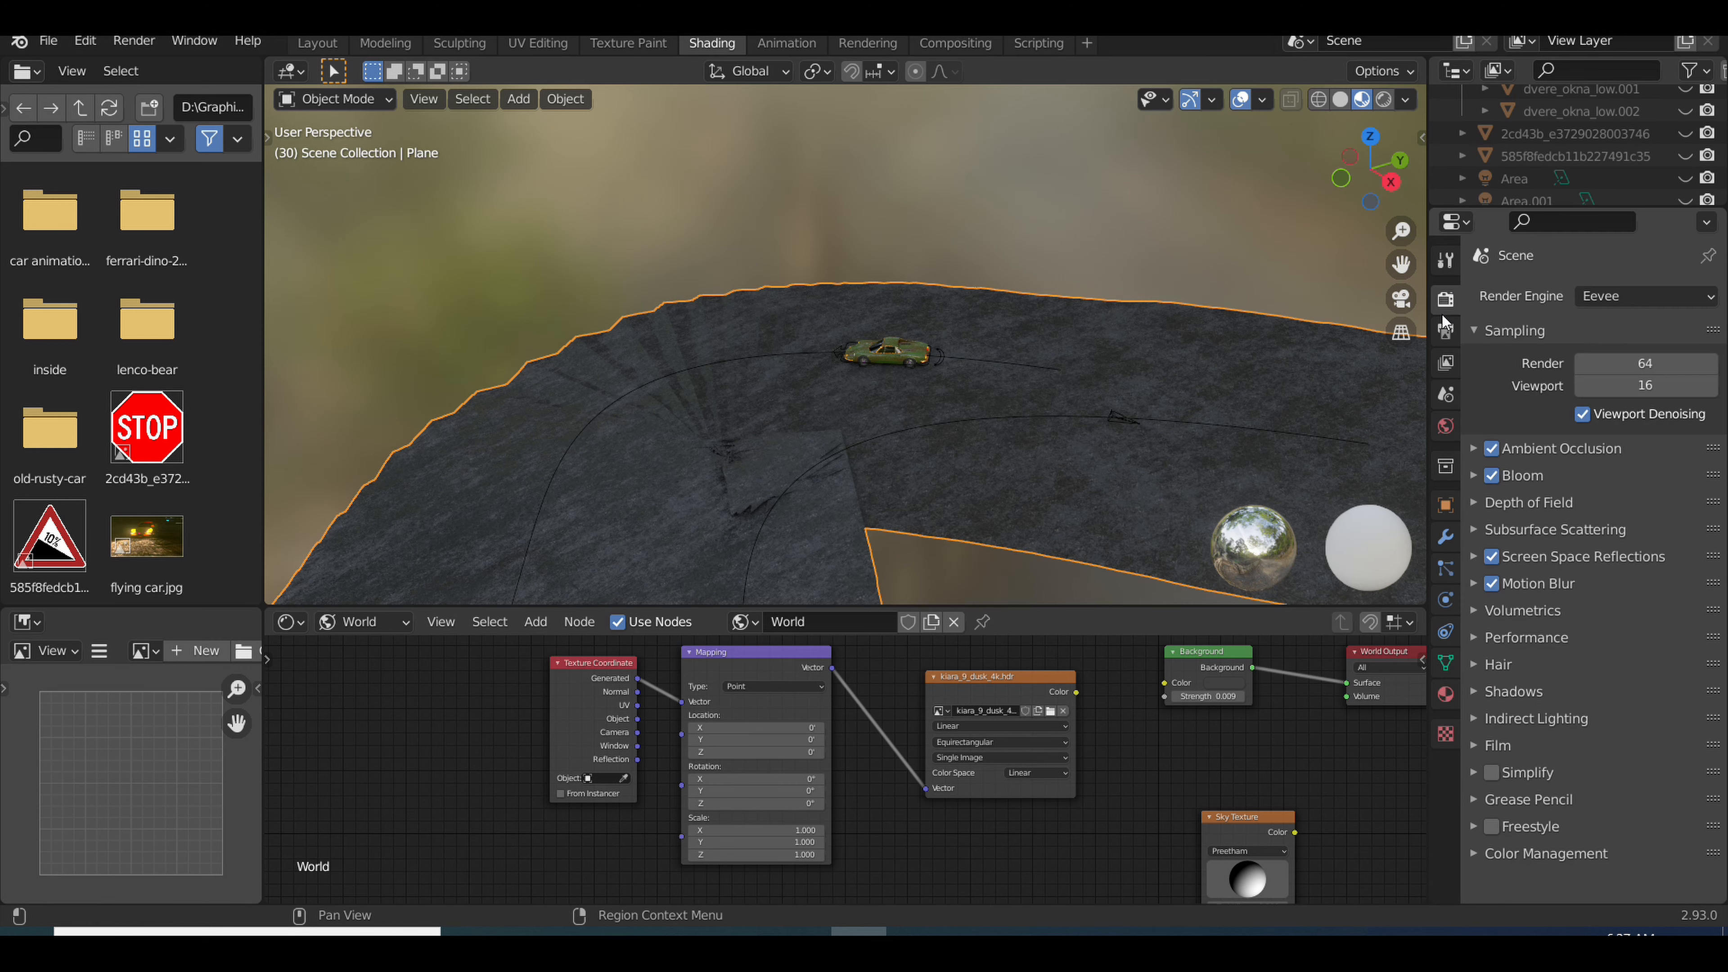
click(1665, 302)
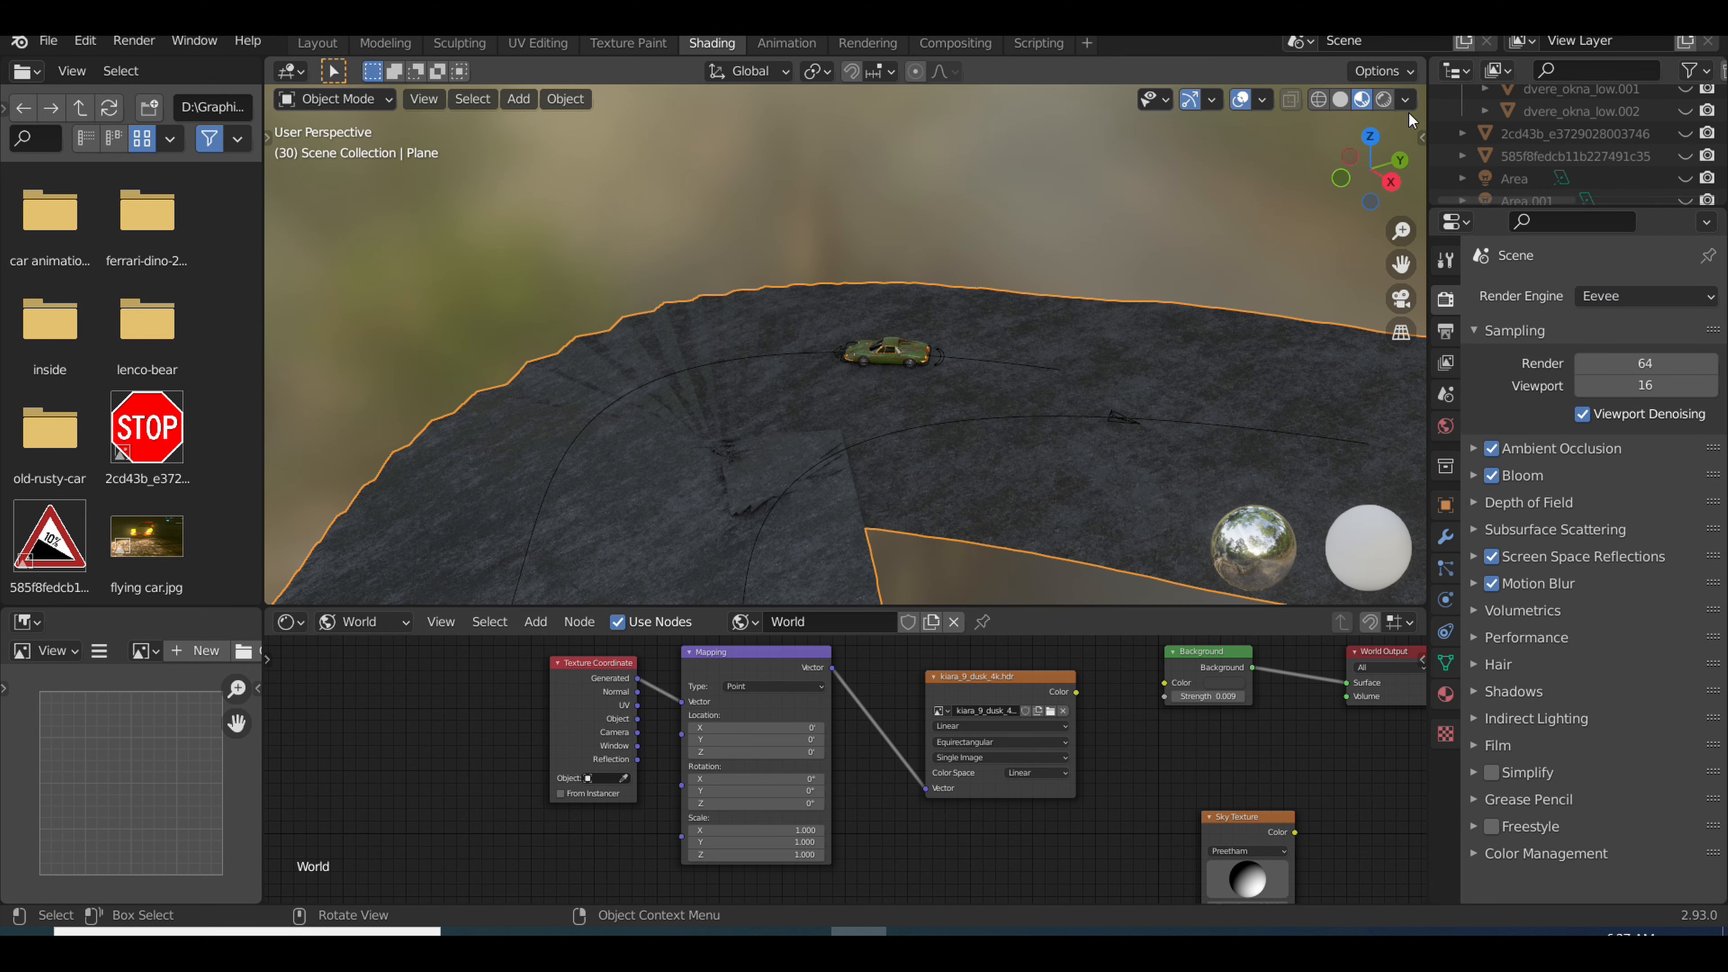
click(1385, 100)
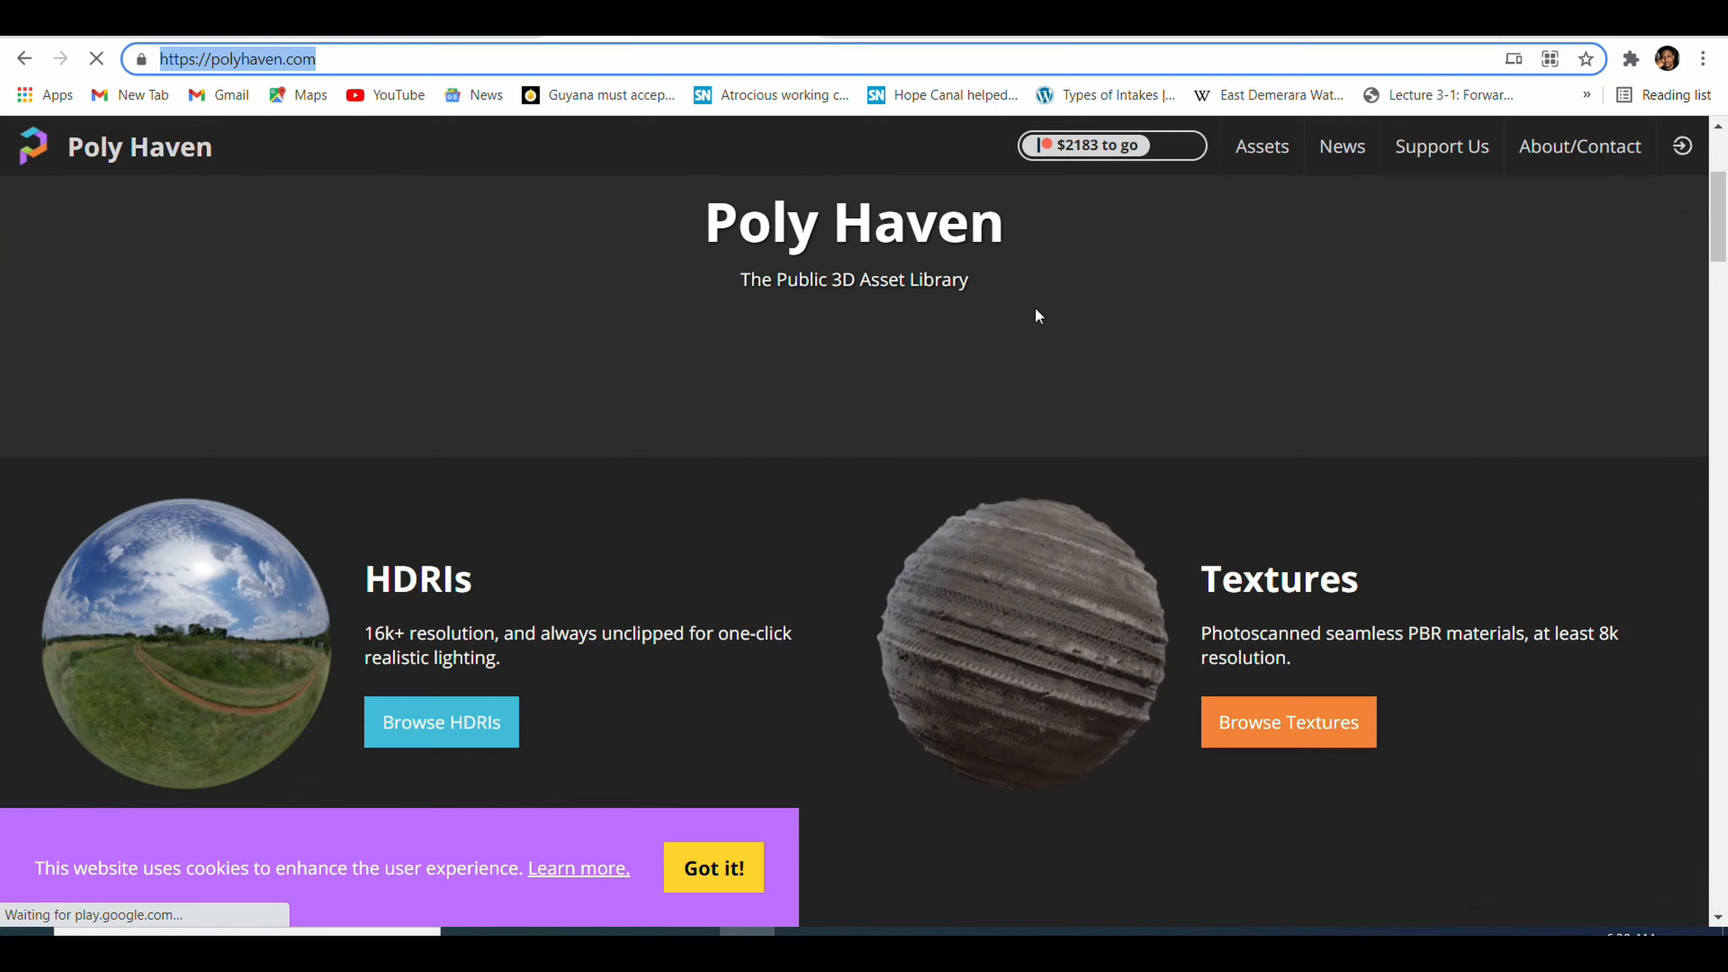
Step: Look over the HDRIs, Textures and Models categories on the Poly Haven home page
scroll(857, 367, down, 10)
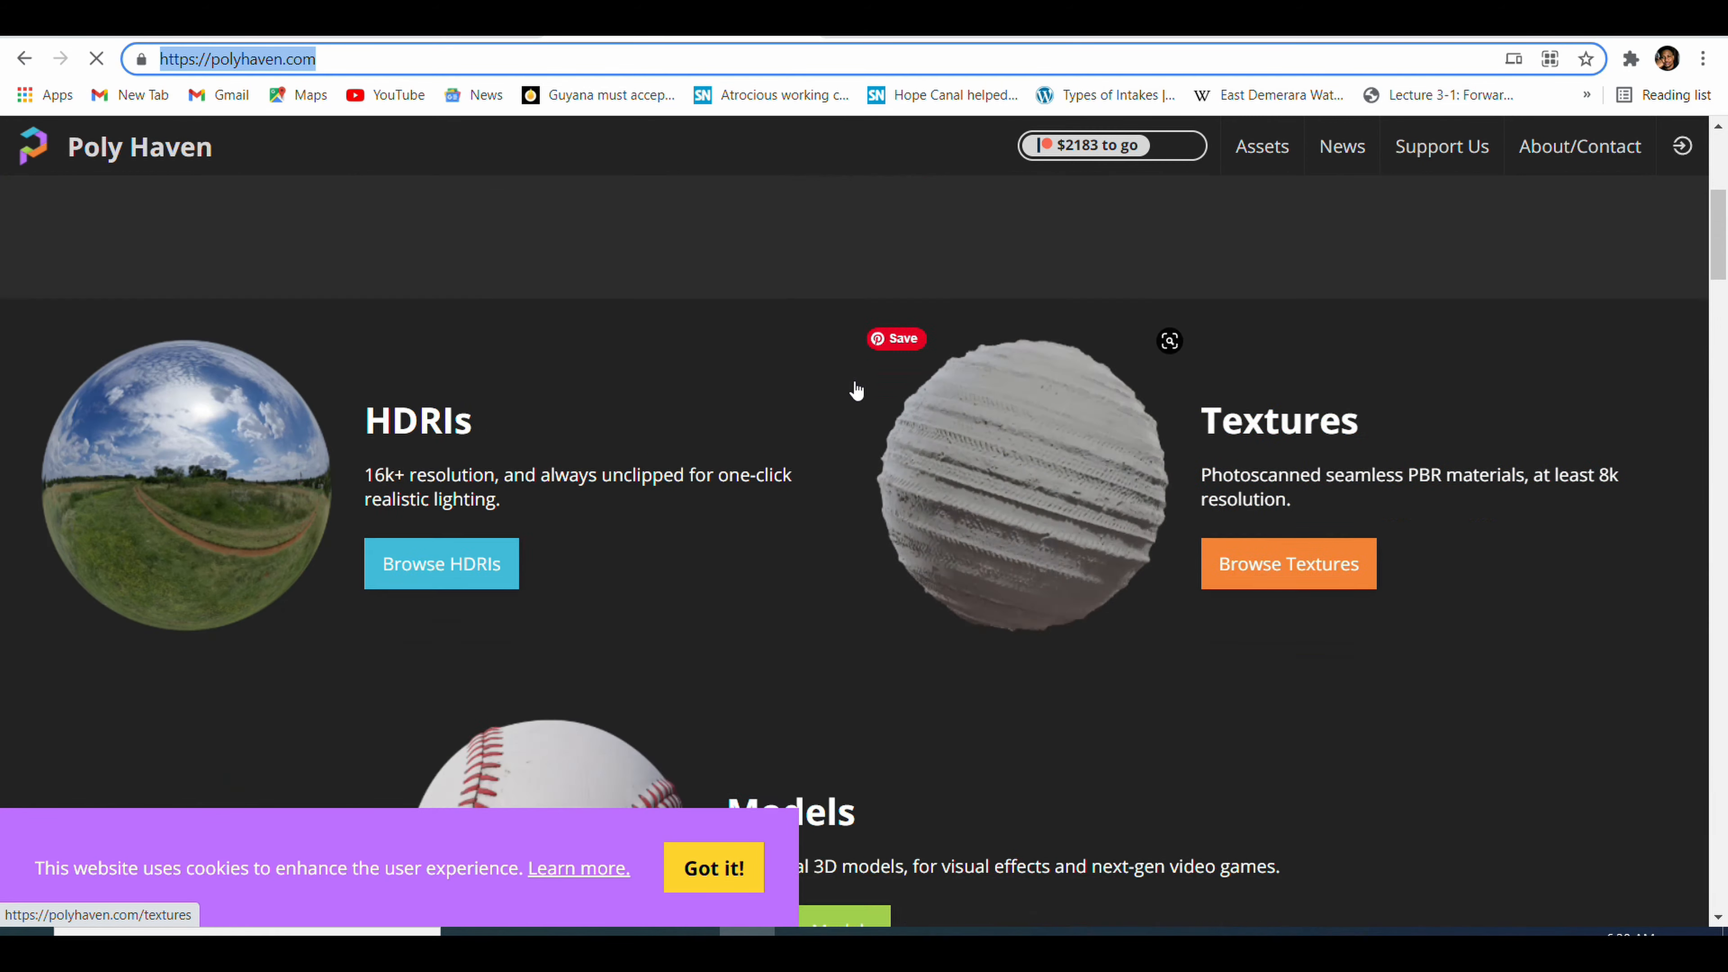
scroll(862, 394, up, 2)
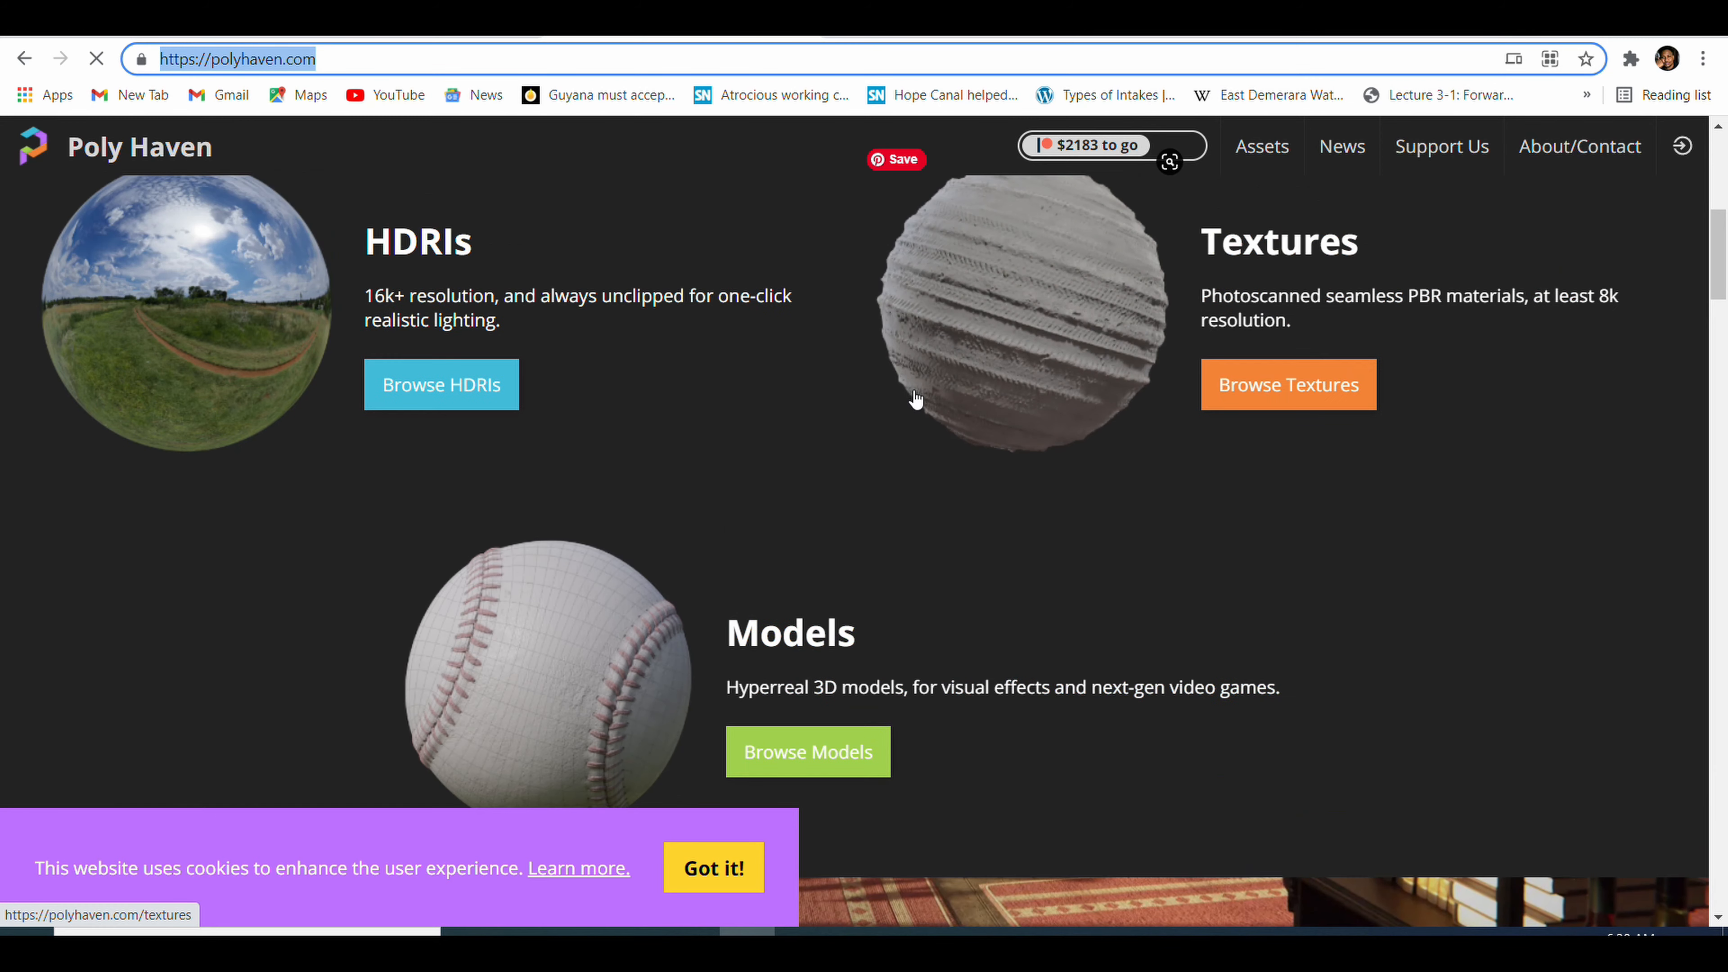
scroll(572, 427, down, 6)
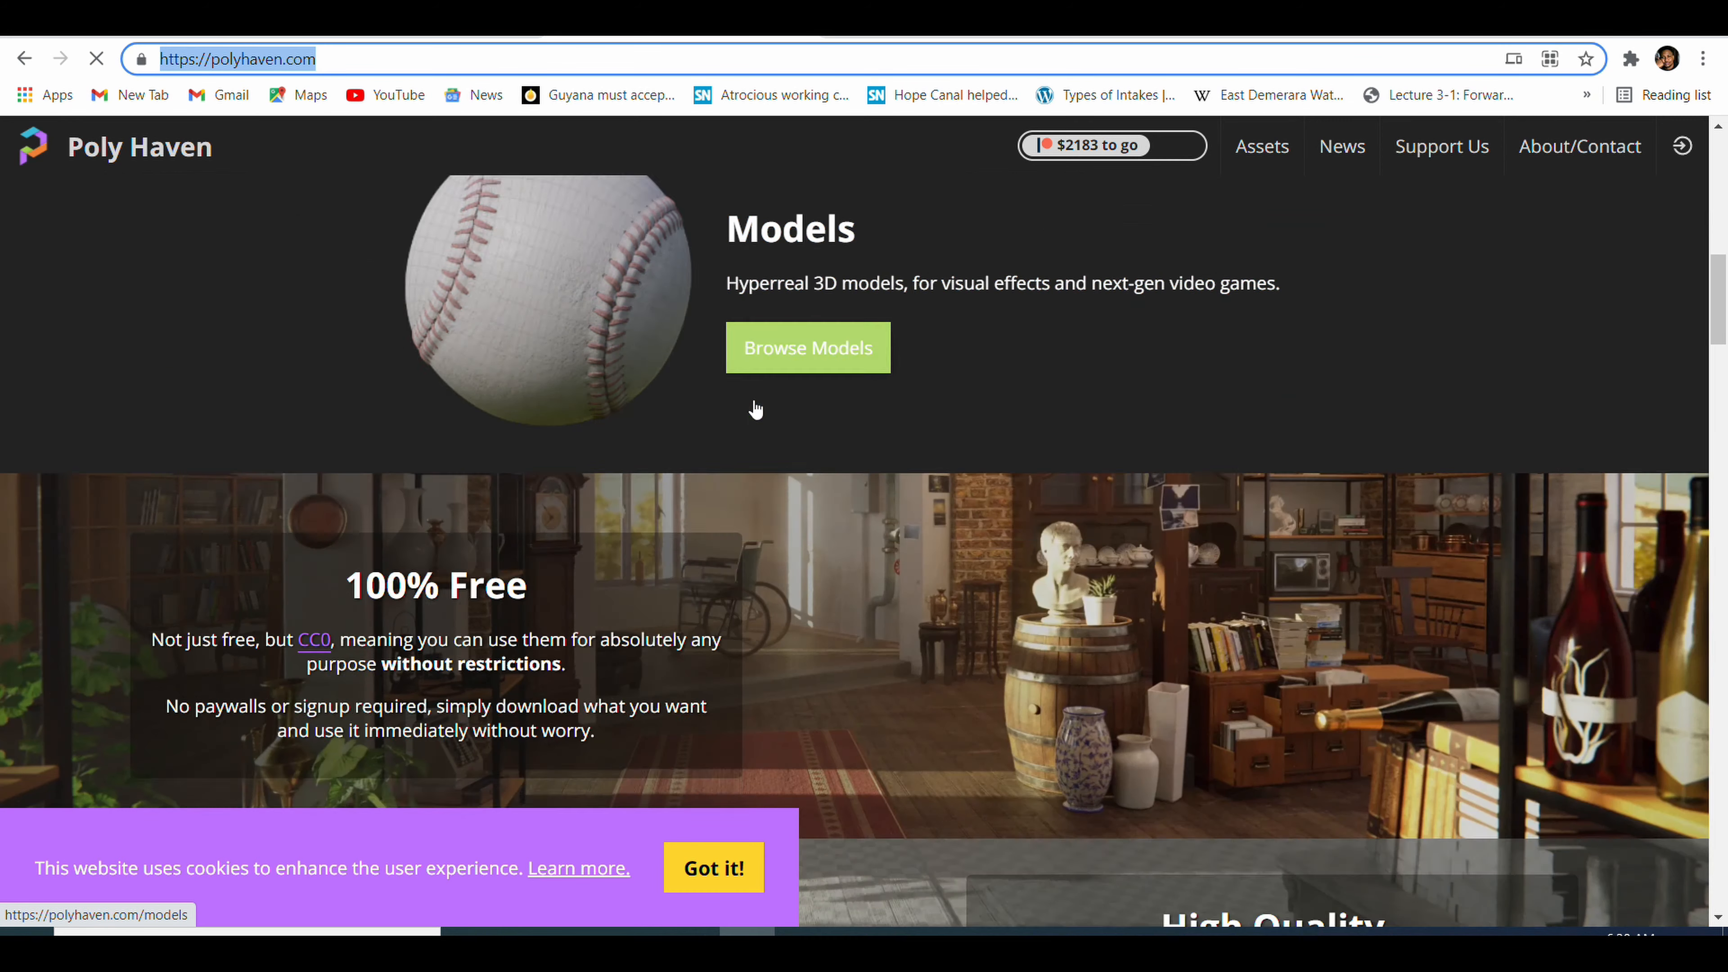
scroll(757, 410, up, 10)
scroll(445, 552, down, 3)
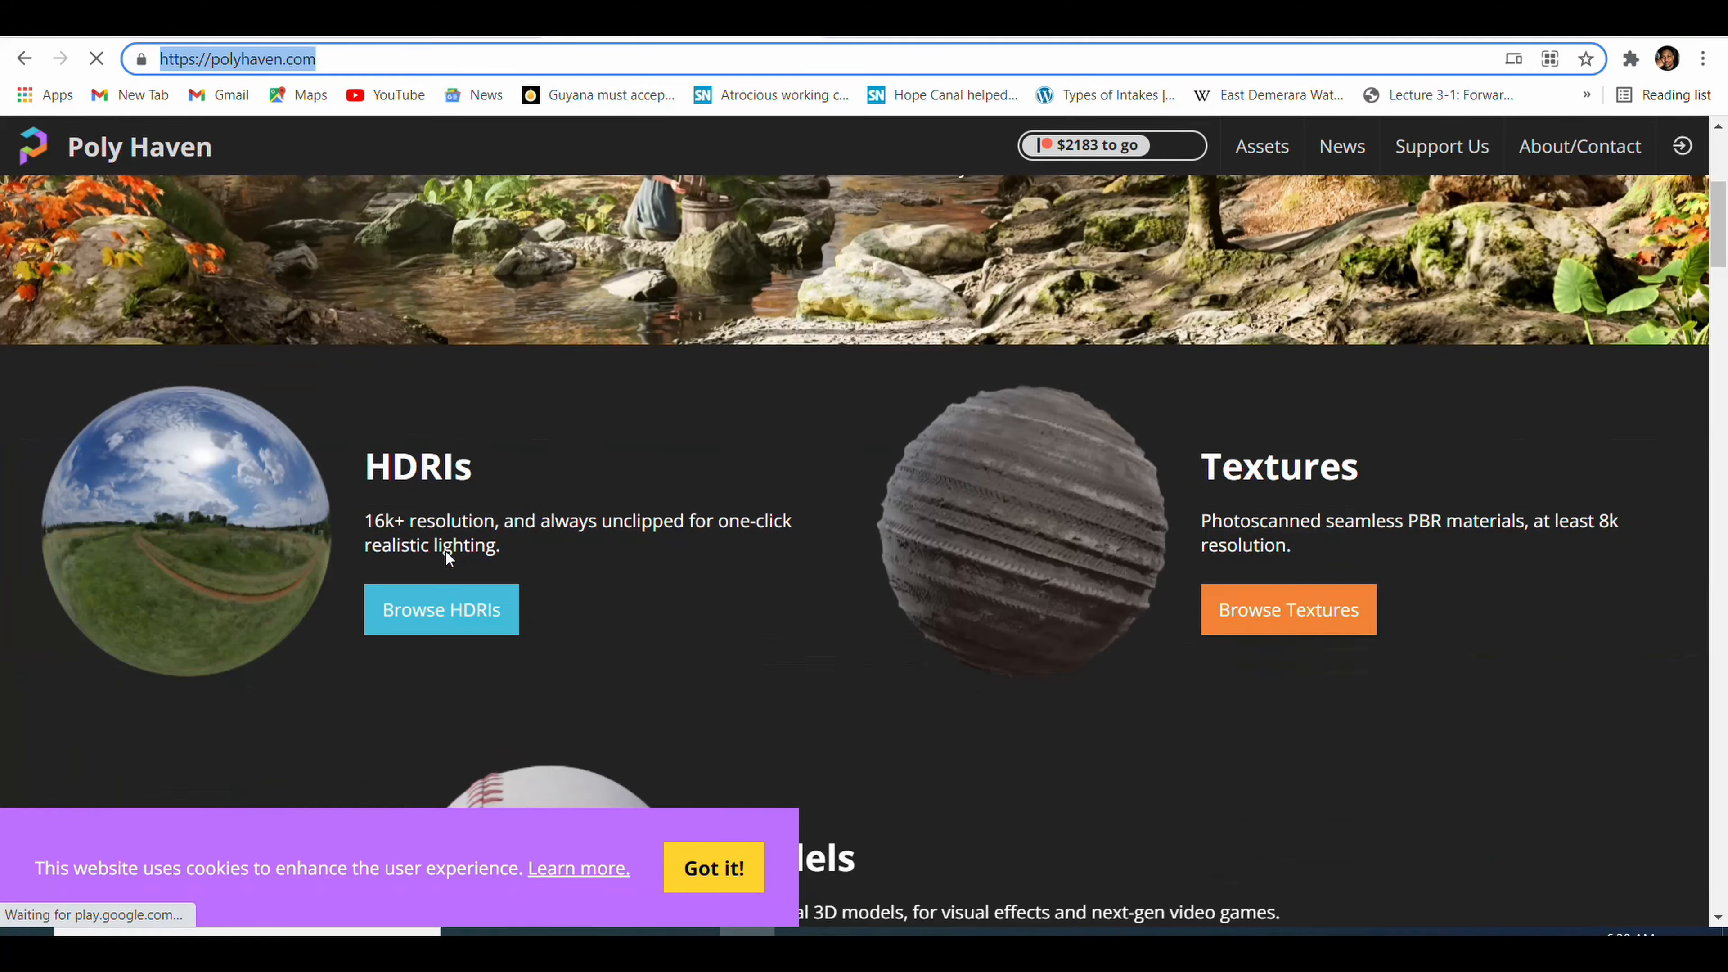
Step: Browse Poly Haven's outdoor HDRIs and search for "kiara" to find Kiara 9 Dusk
click(447, 596)
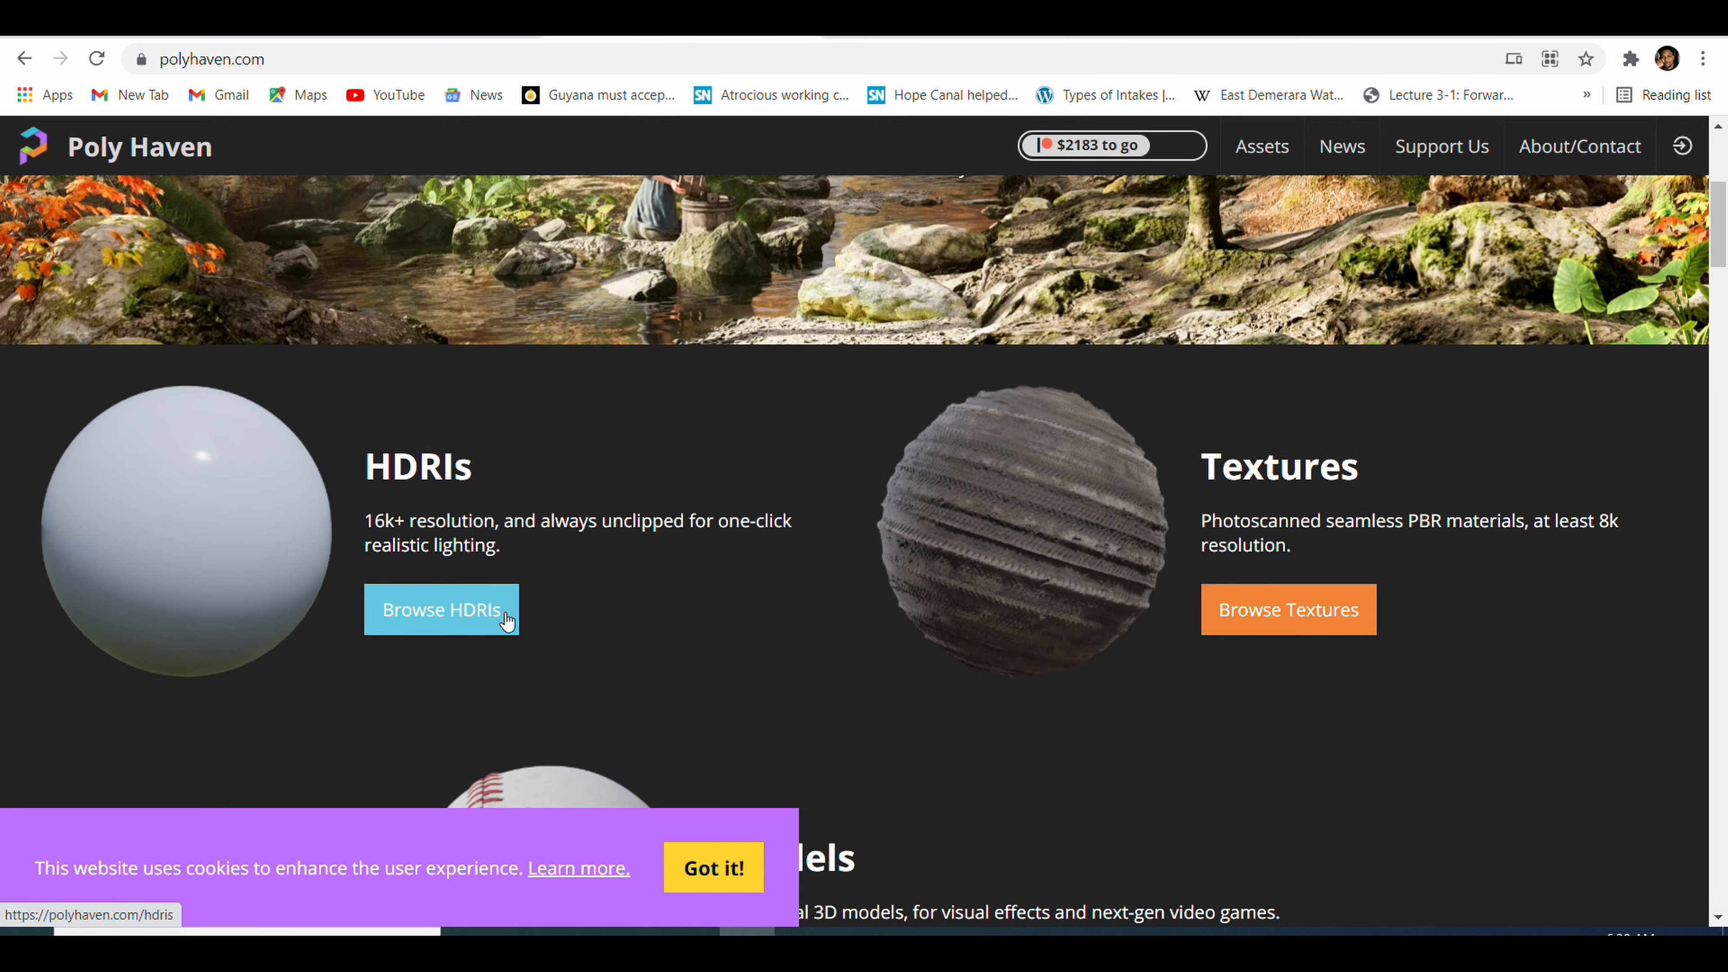
scroll(507, 621, down, 5)
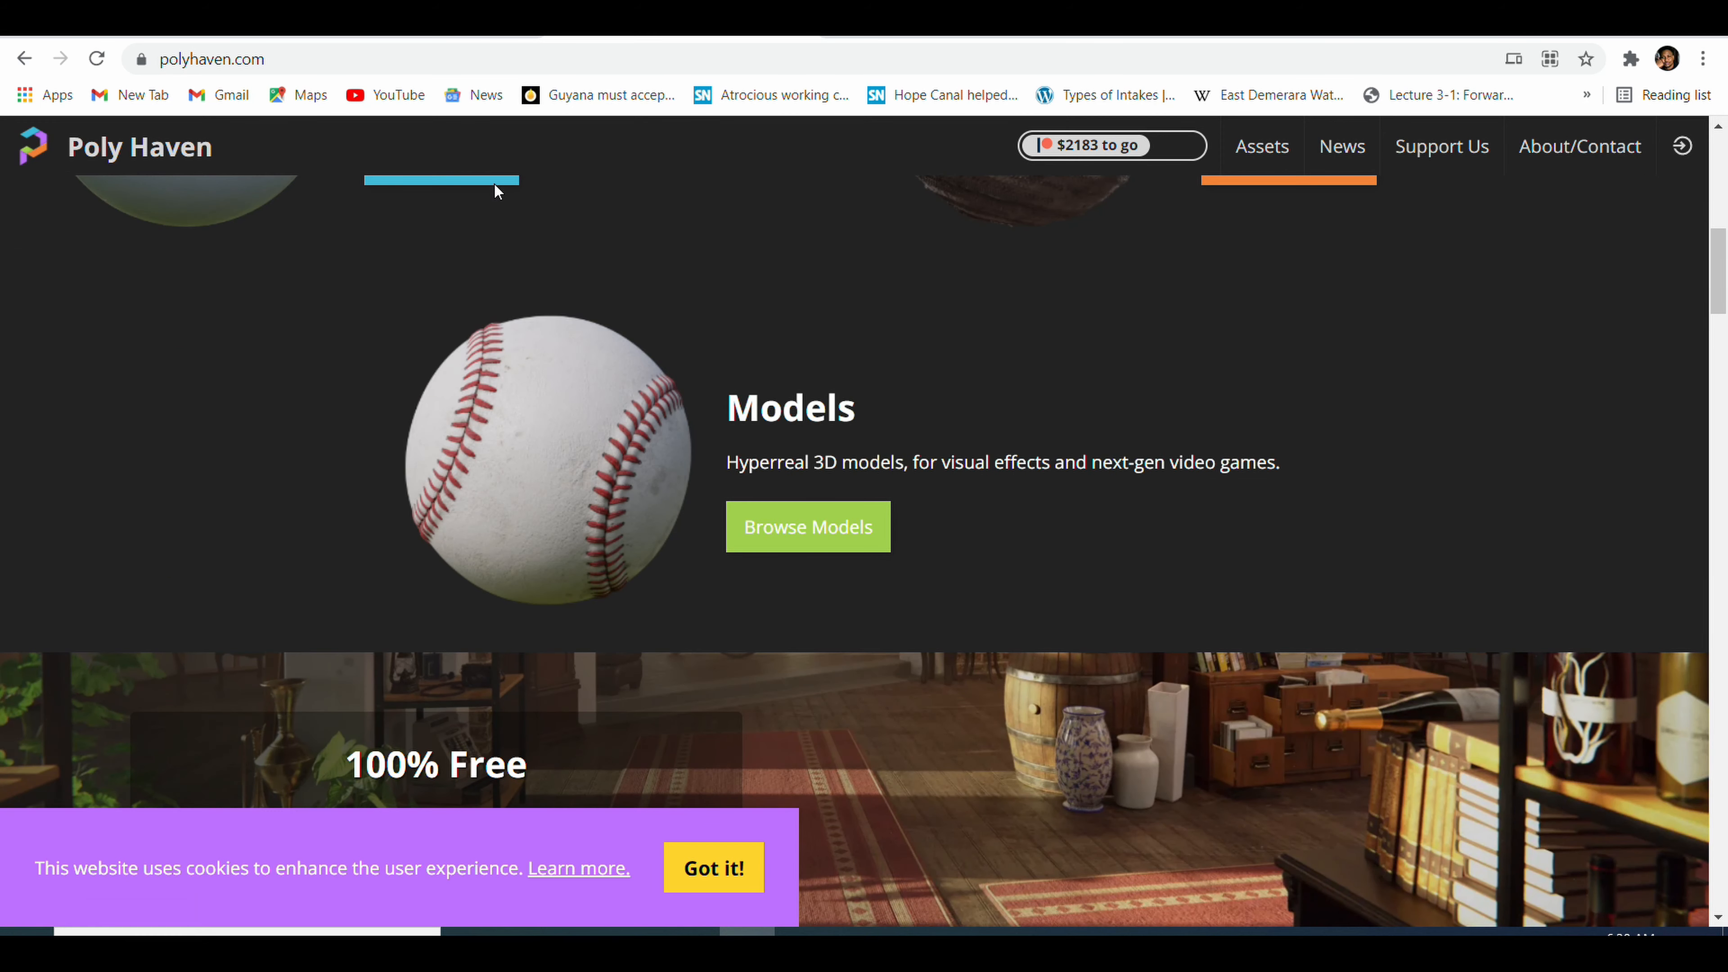
scroll(582, 444, up, 3)
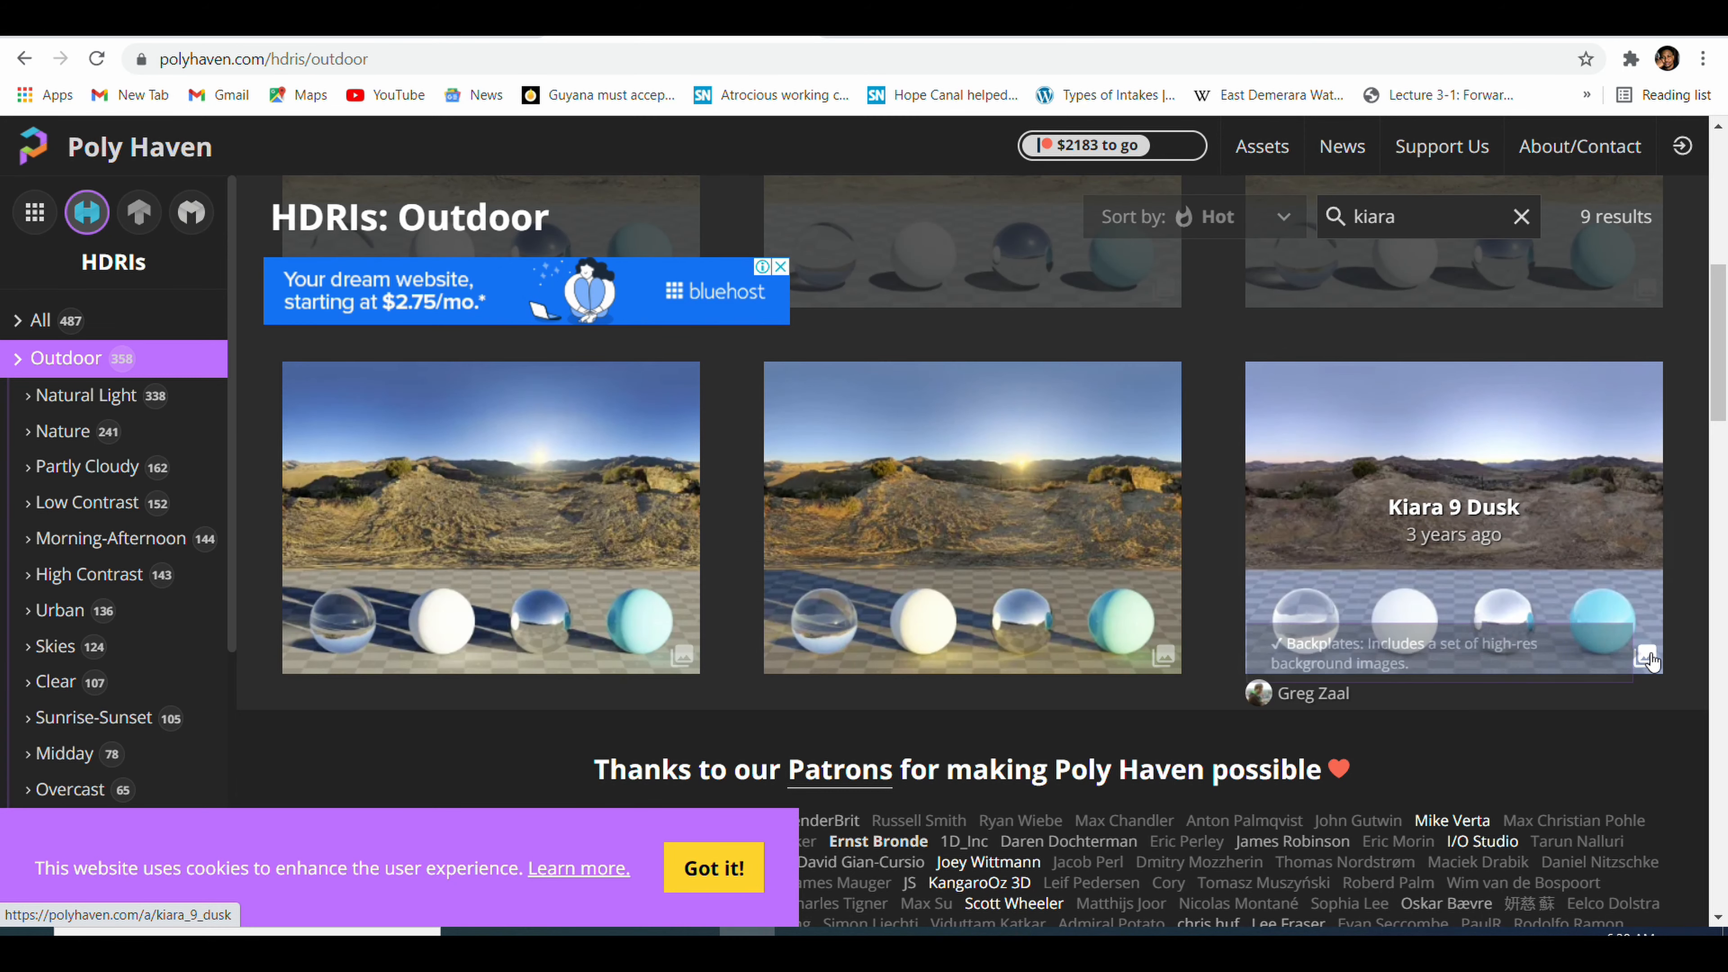
scroll(1632, 749, up, 2)
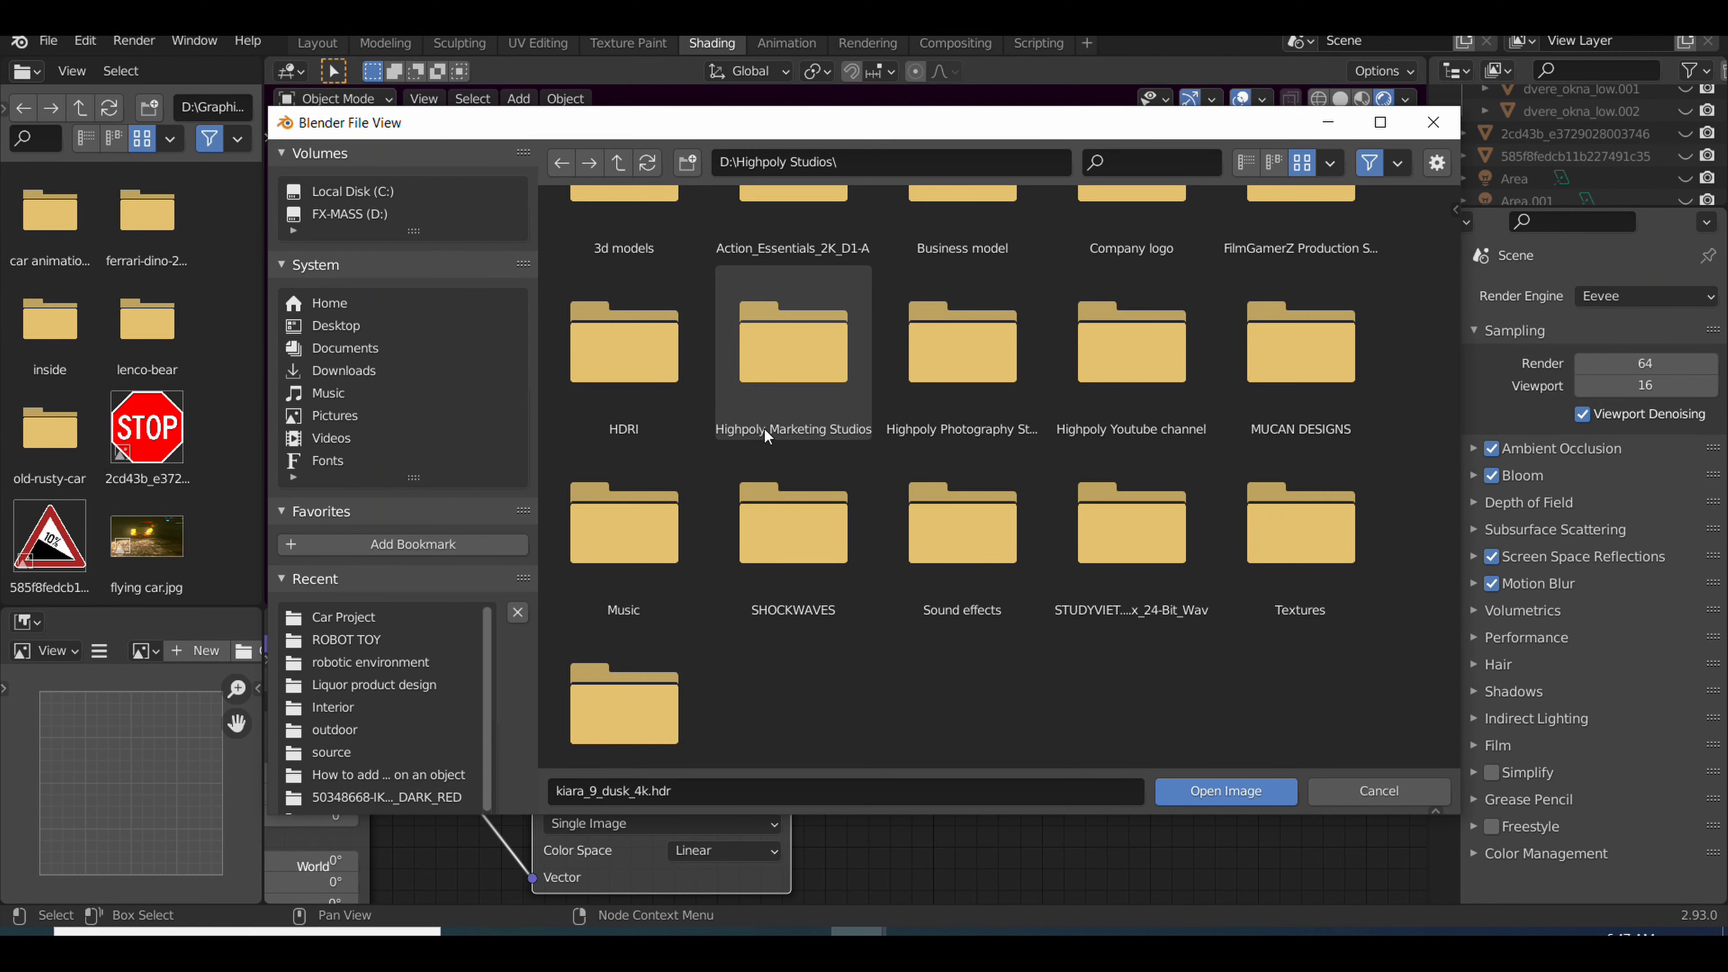
Step: In Blender, load kiara_9_dusk_4k.hdr from the Car Project folder into the World's environment texture node
double_click(1116, 417)
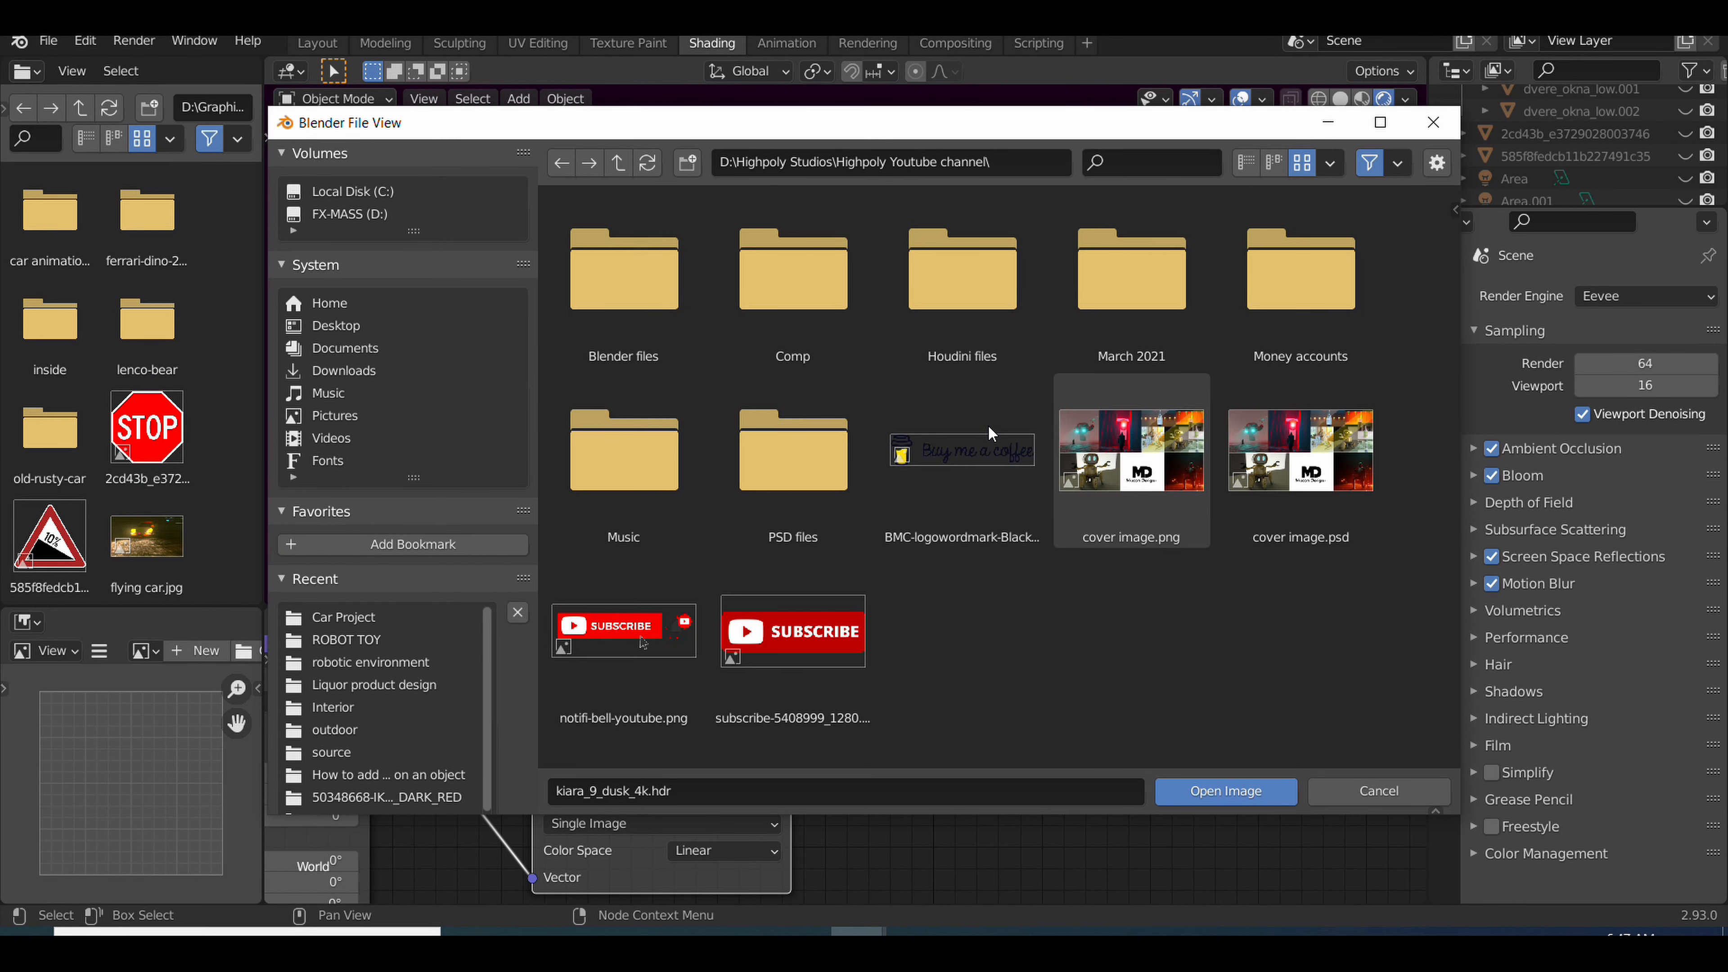
double_click(657, 340)
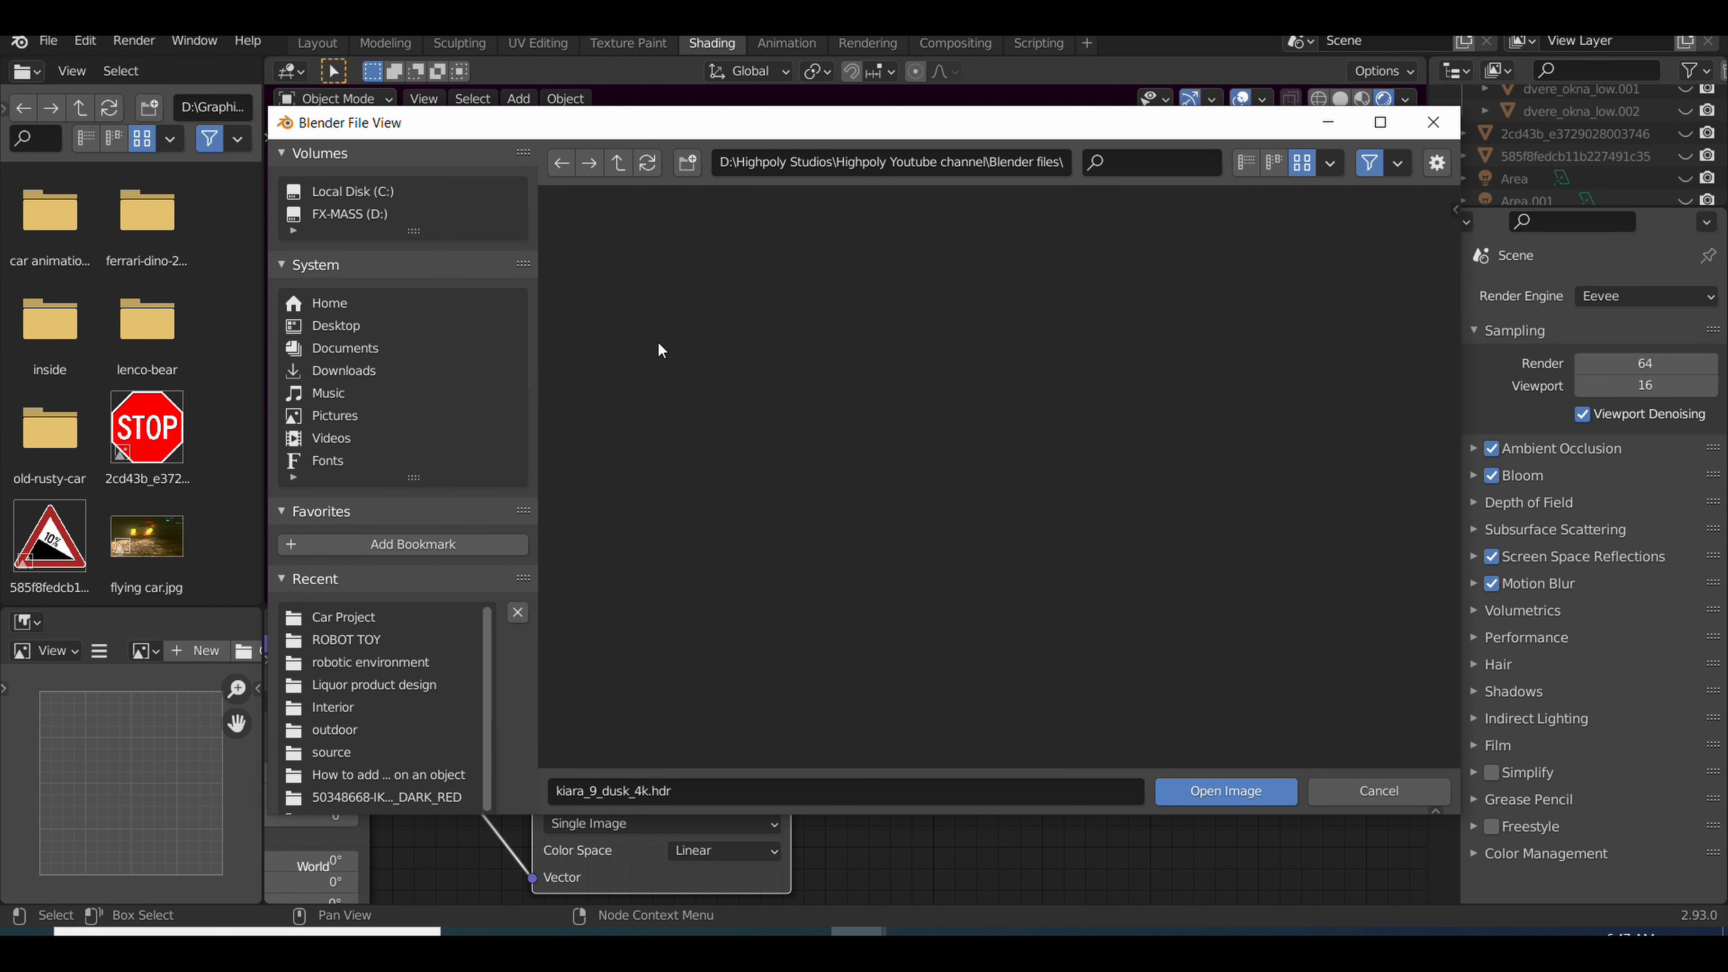
double_click(620, 310)
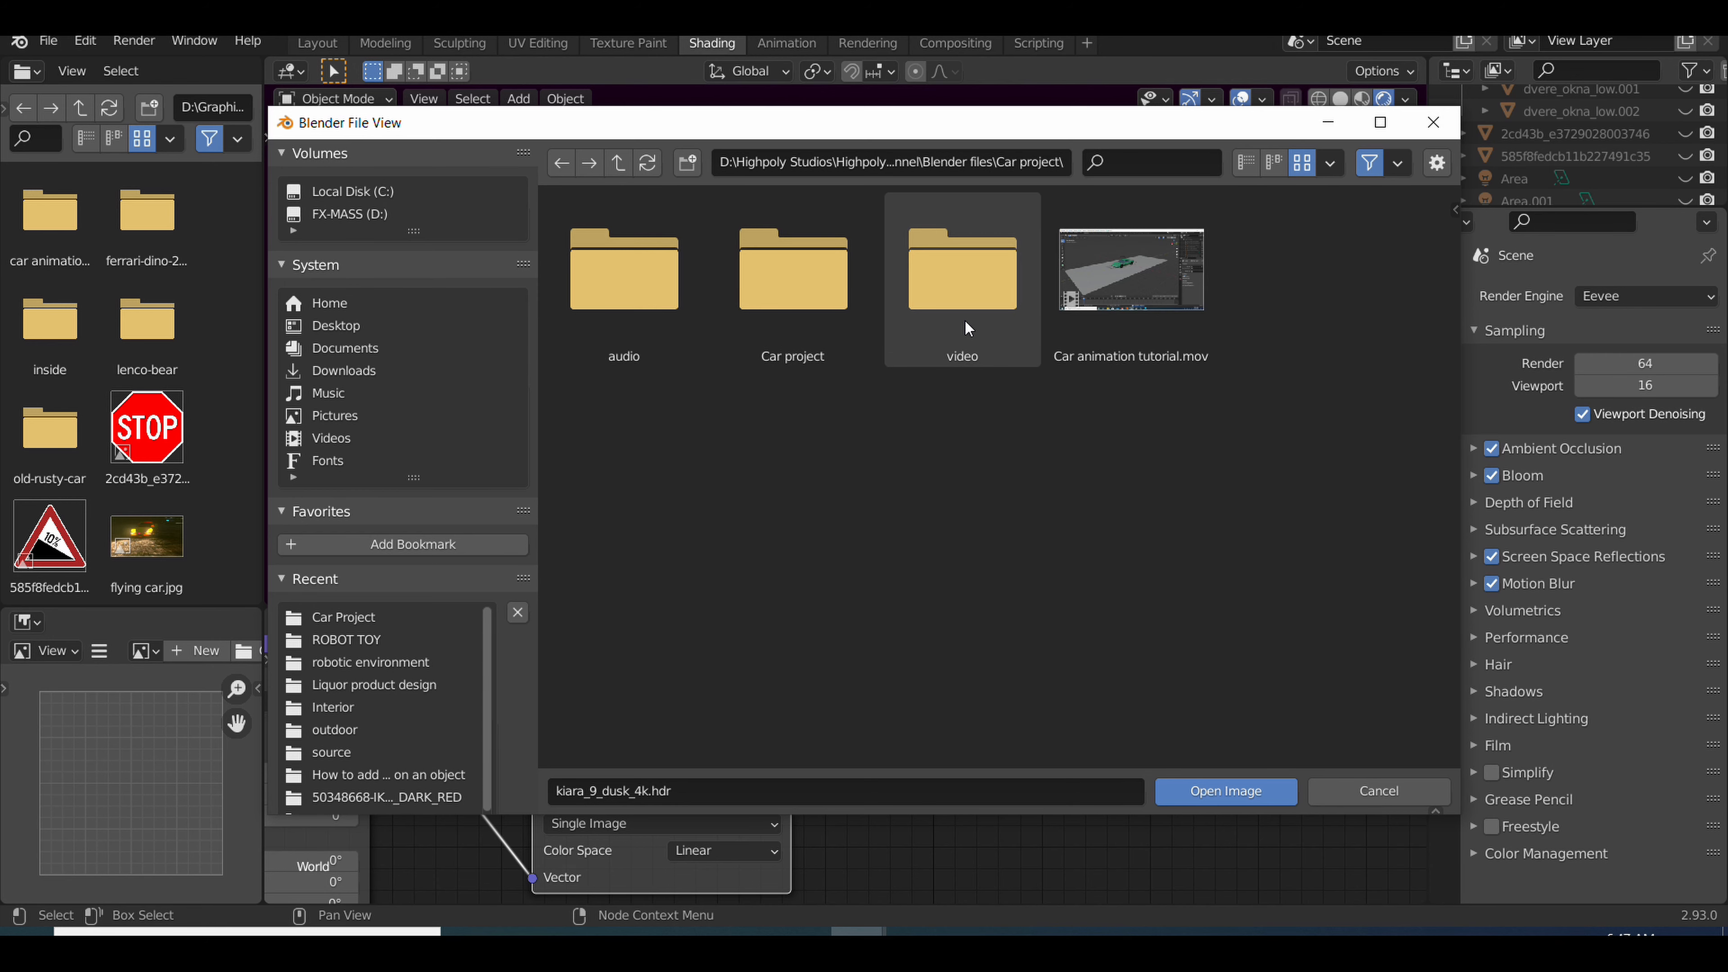
double_click(859, 357)
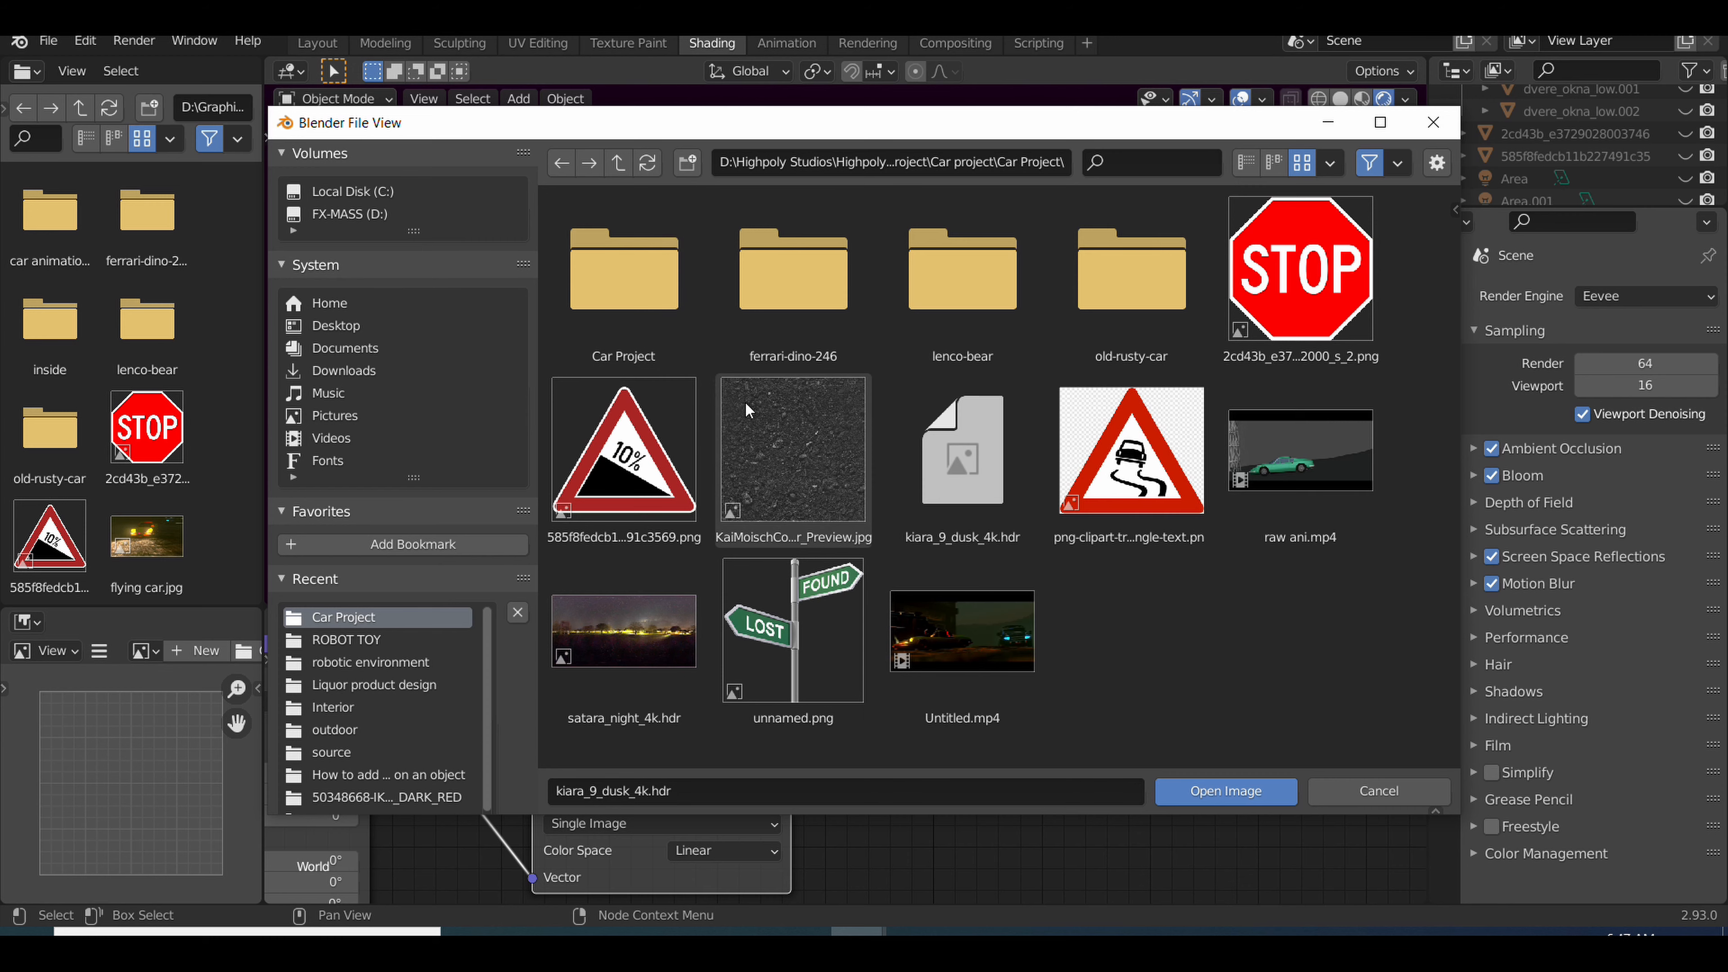
double_click(923, 437)
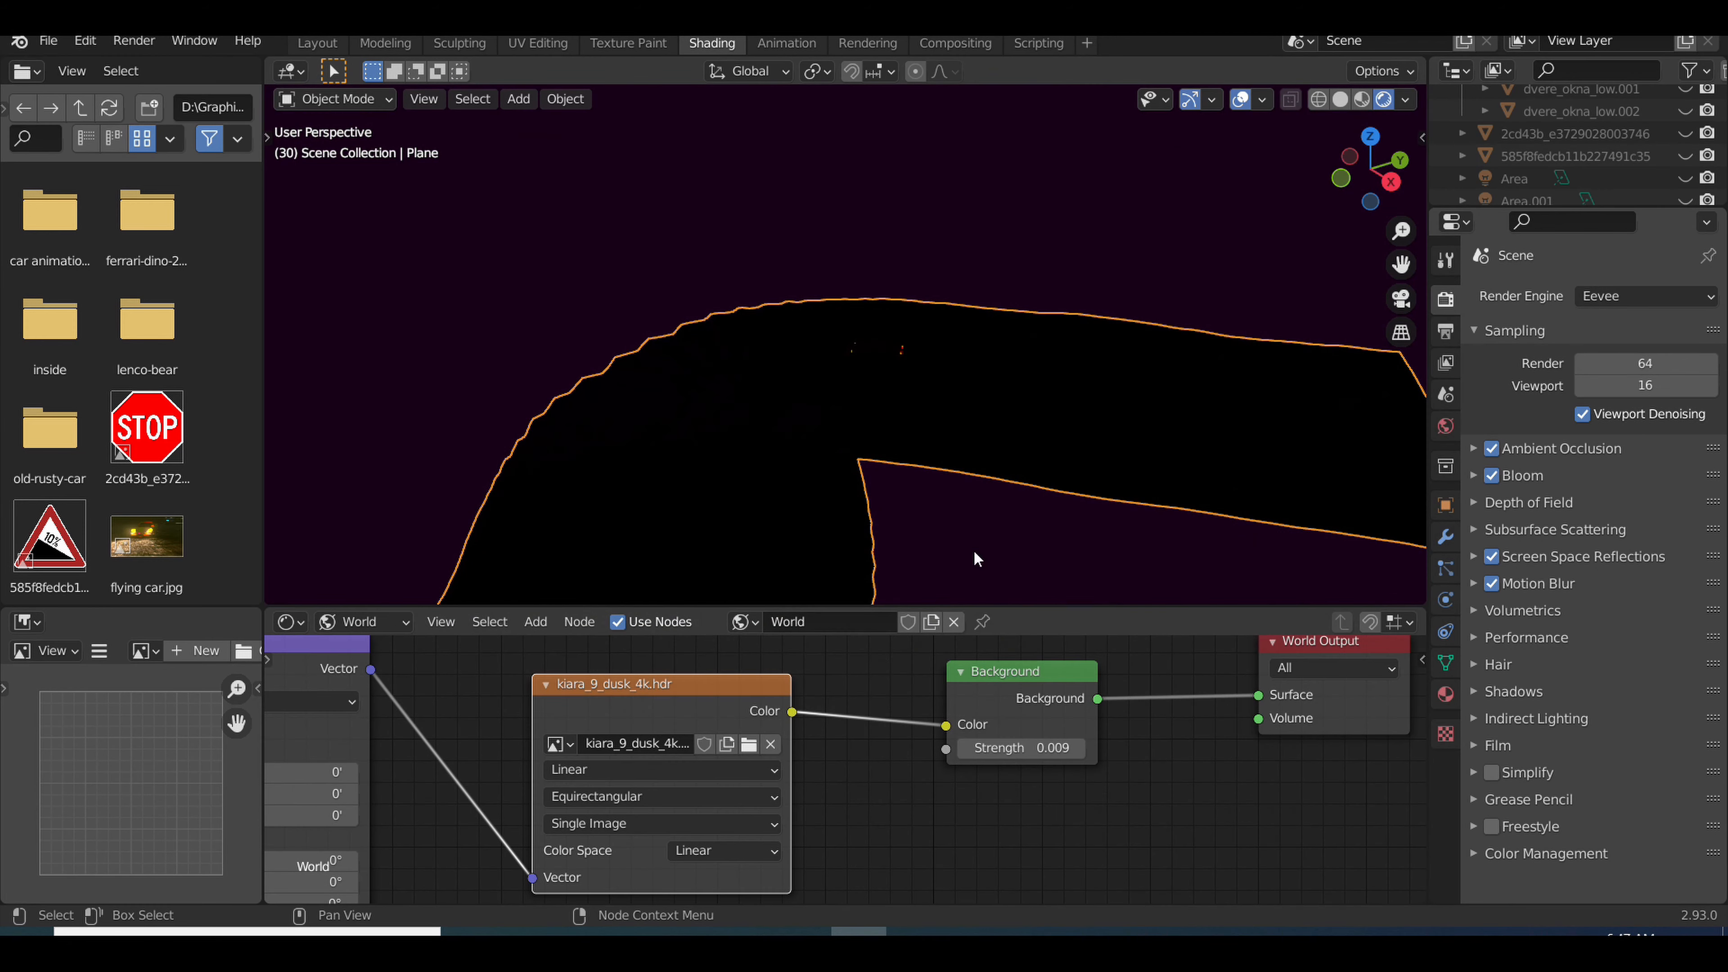
middle_drag(927, 427, 730, 336)
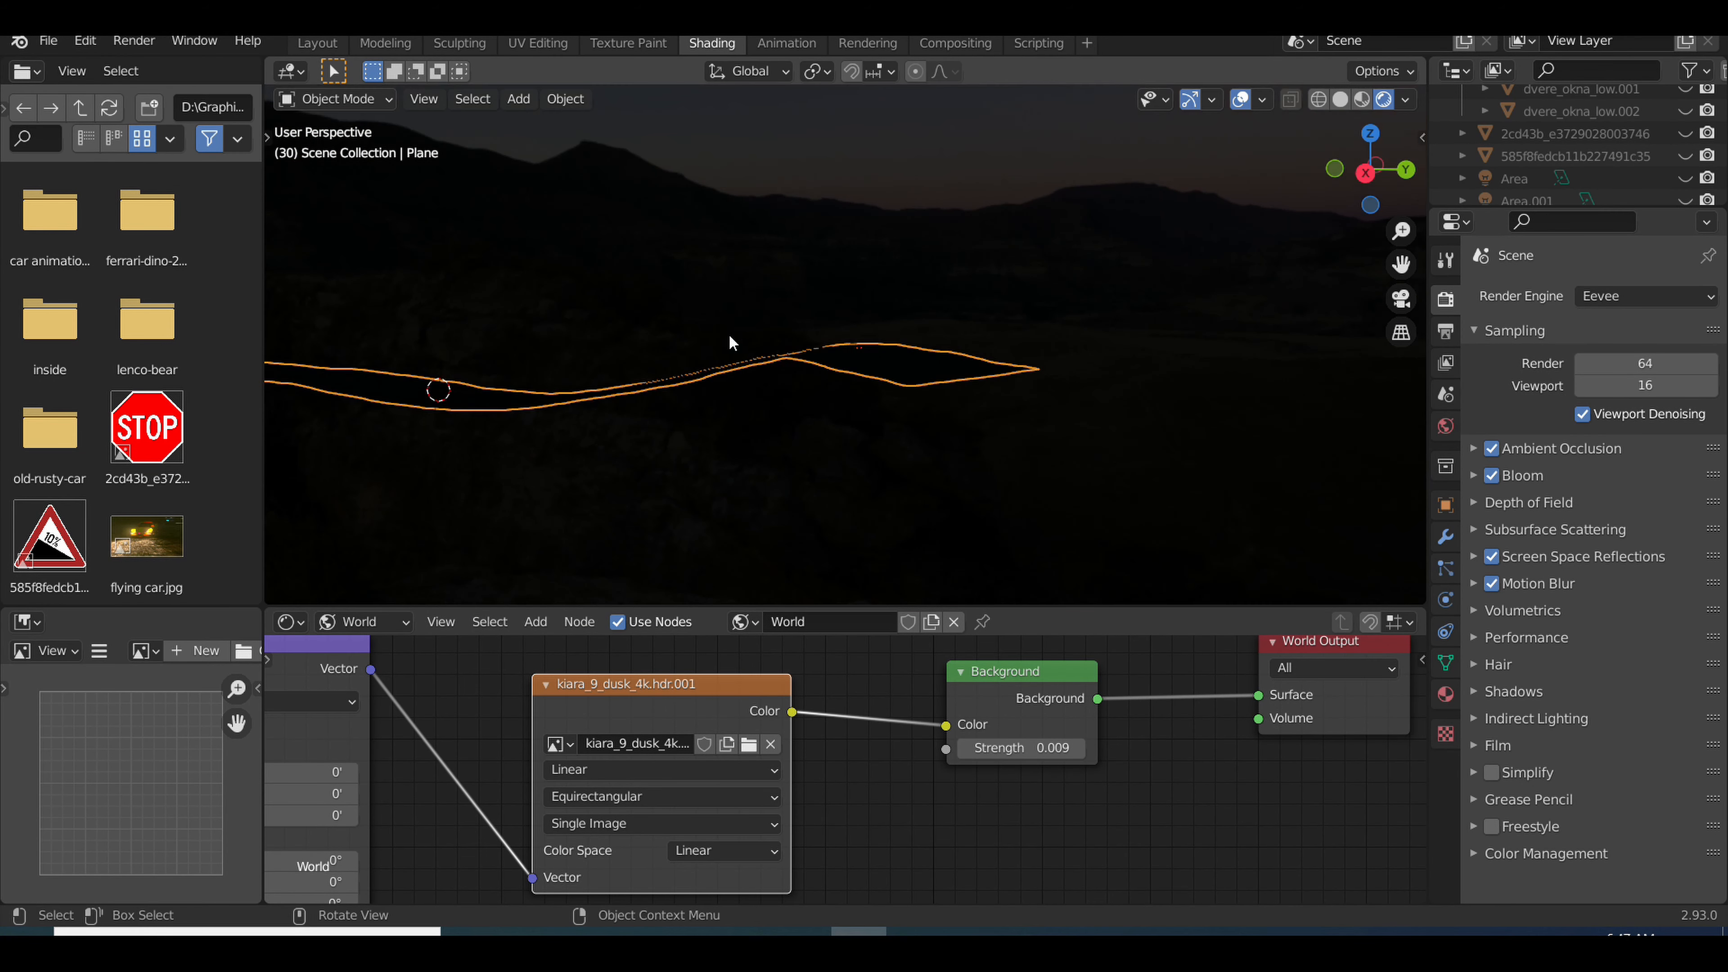
scroll(822, 347, up, 6)
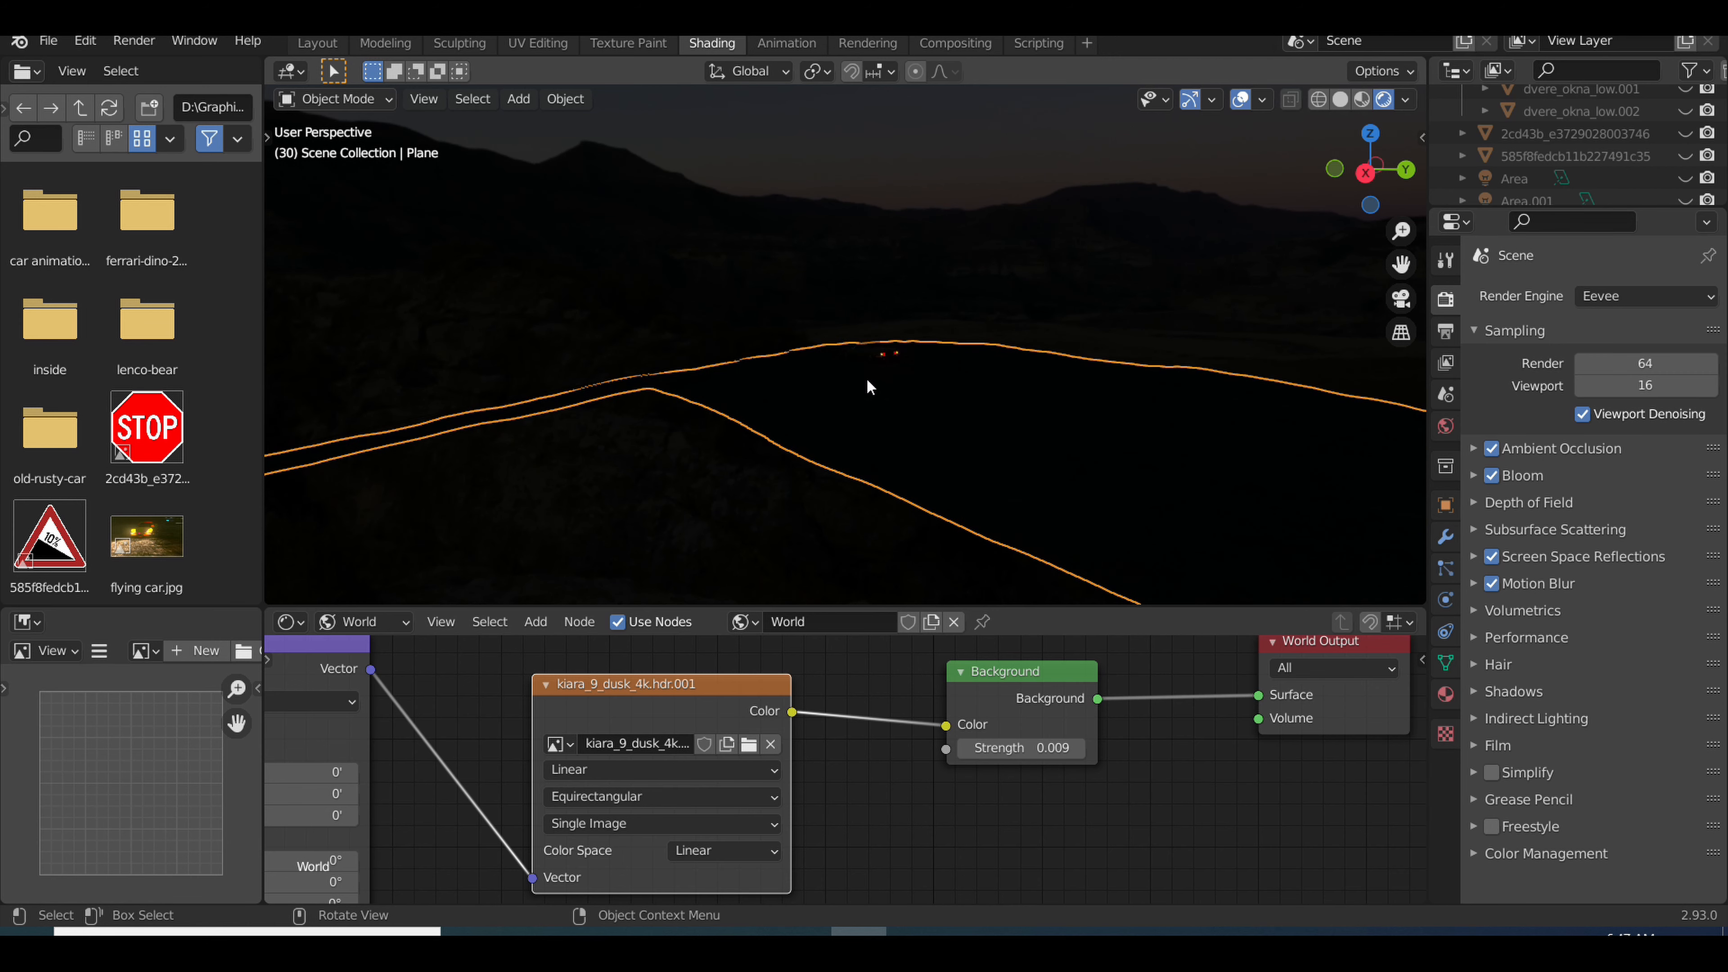
Step: Set the render engine to Cycles and the World Background strength to 1.000, viewing the scene through the camera
key(KP_0)
key(KP_0)
click(1589, 297)
click(1609, 373)
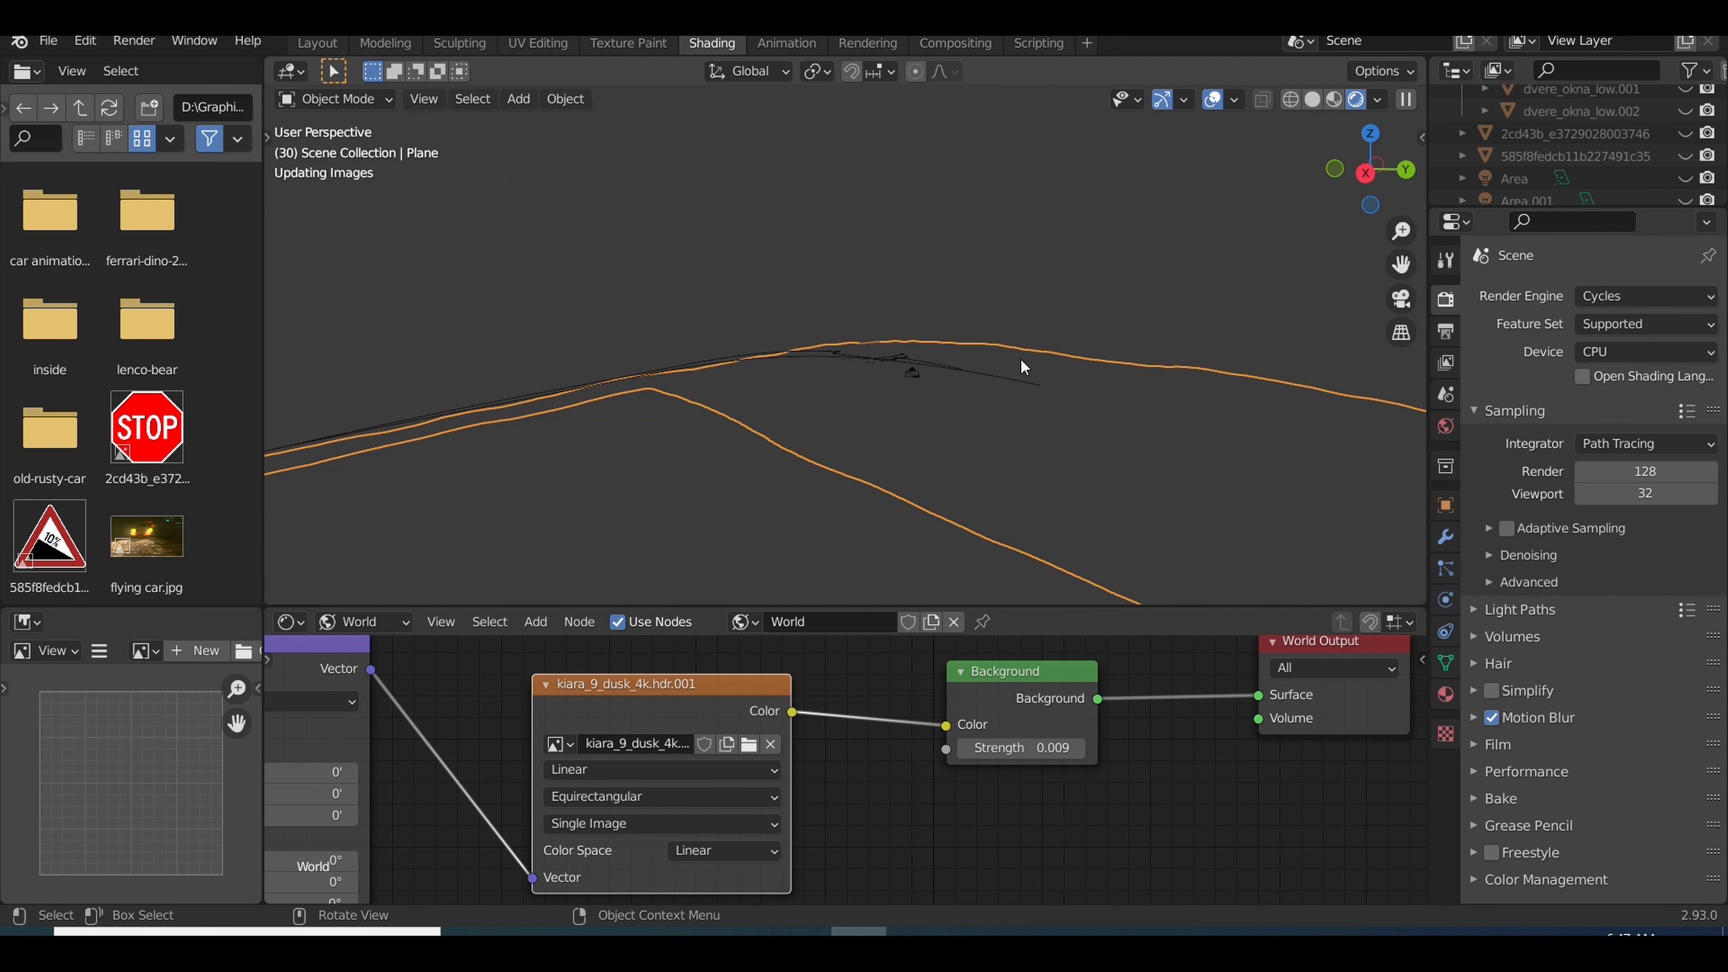
key(KP_0)
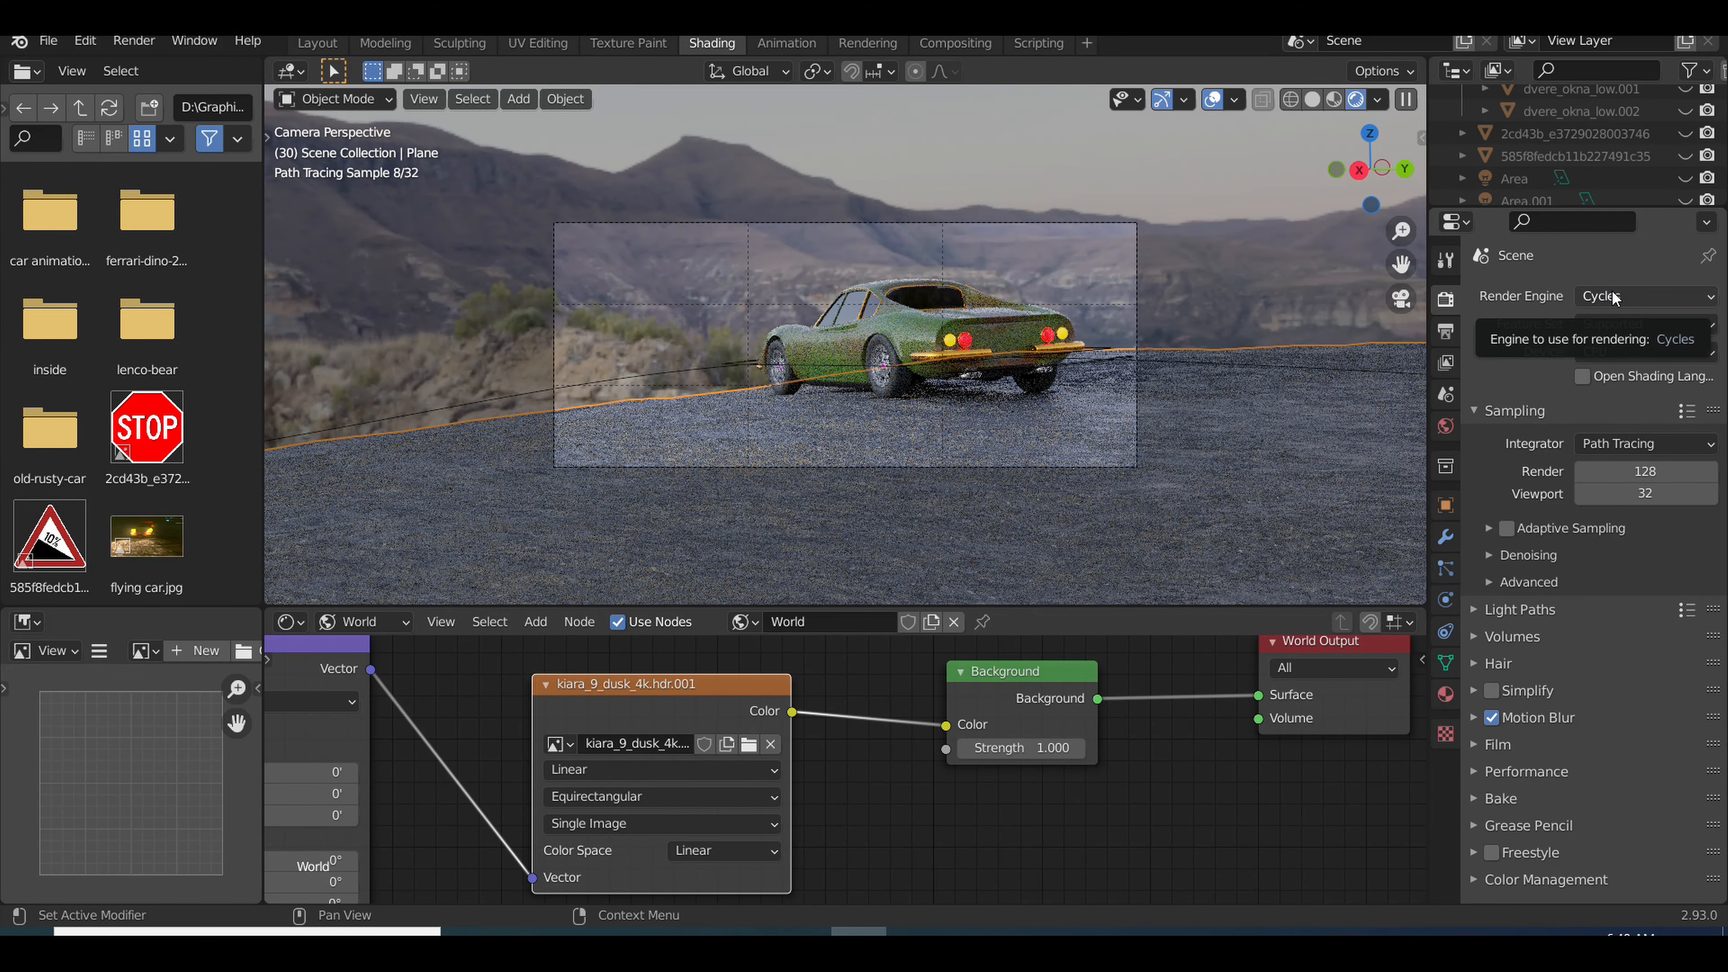
Step: Set the render engine to Eevee and preview the car animation through the camera
click(1615, 297)
click(1617, 324)
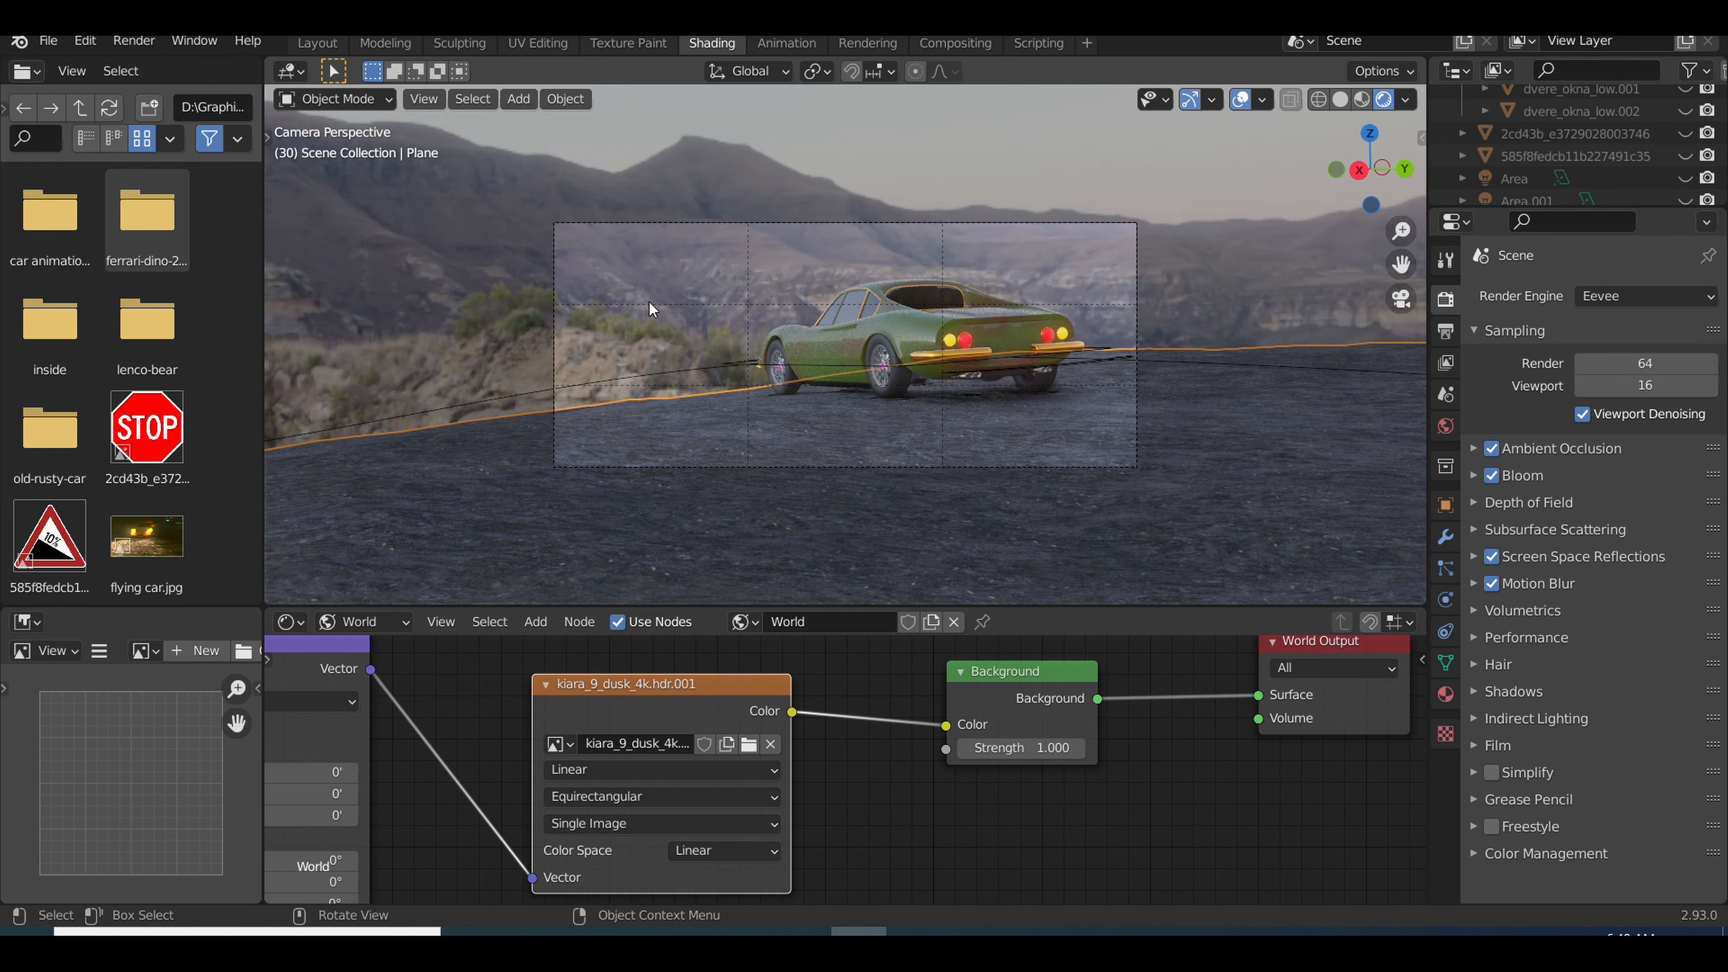
key(n)
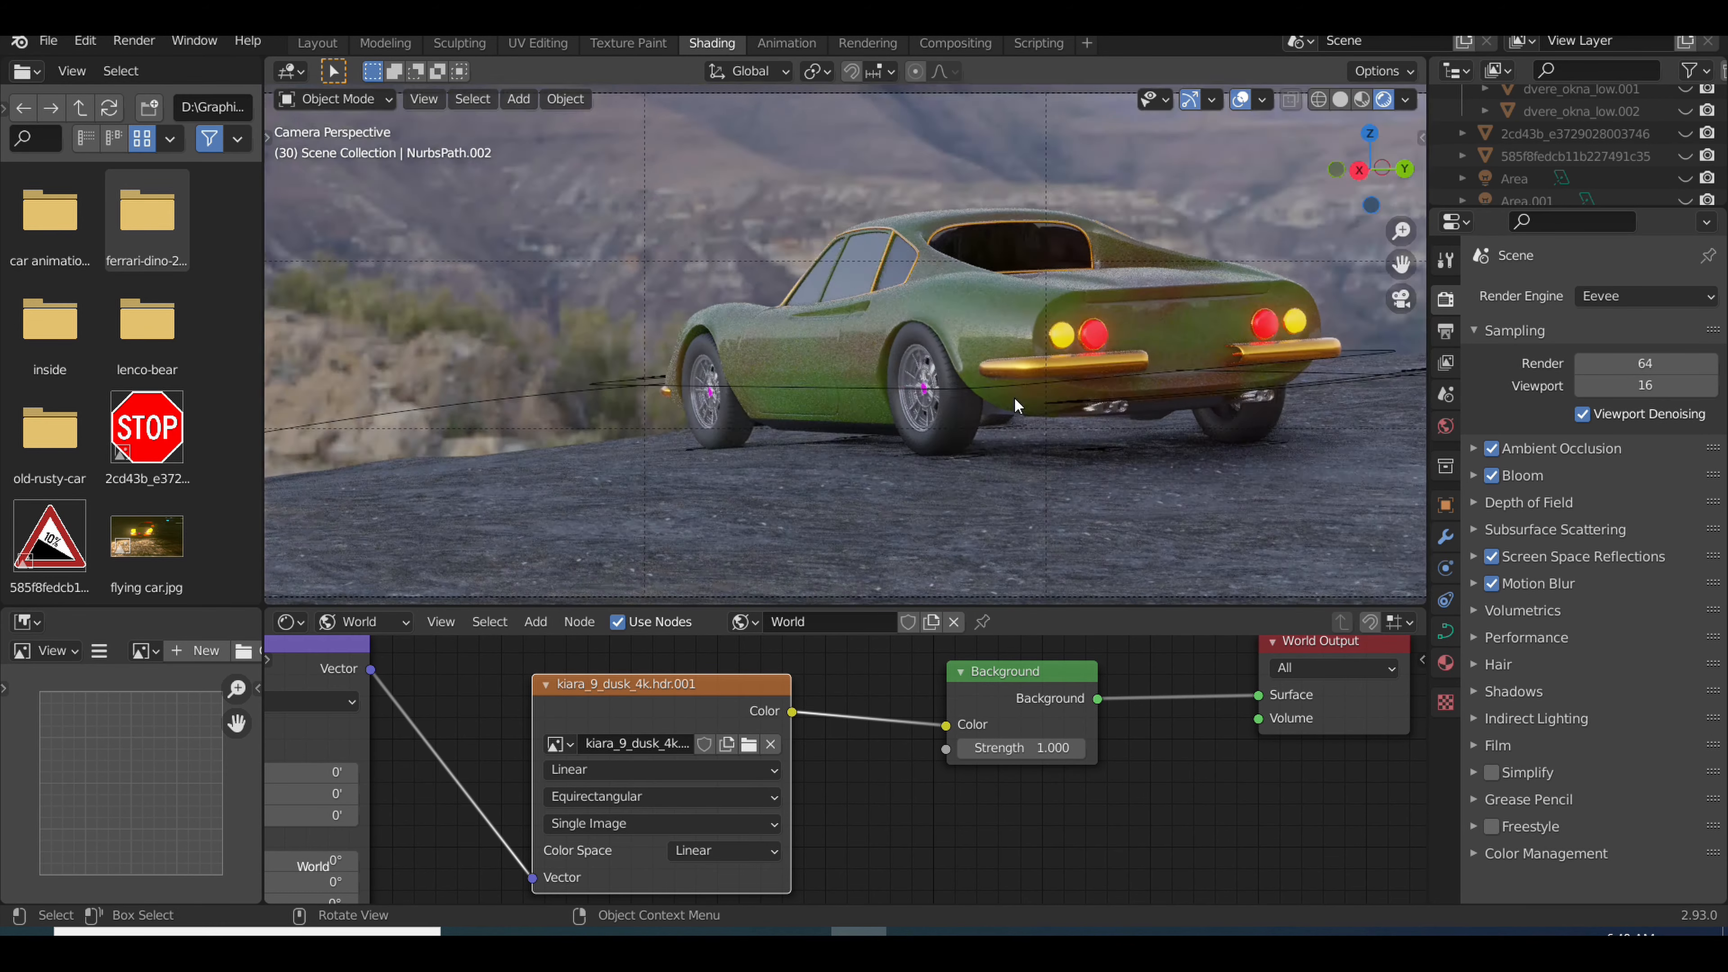
scroll(1014, 397, down, 1)
key(space)
scroll(1003, 335, down, 1)
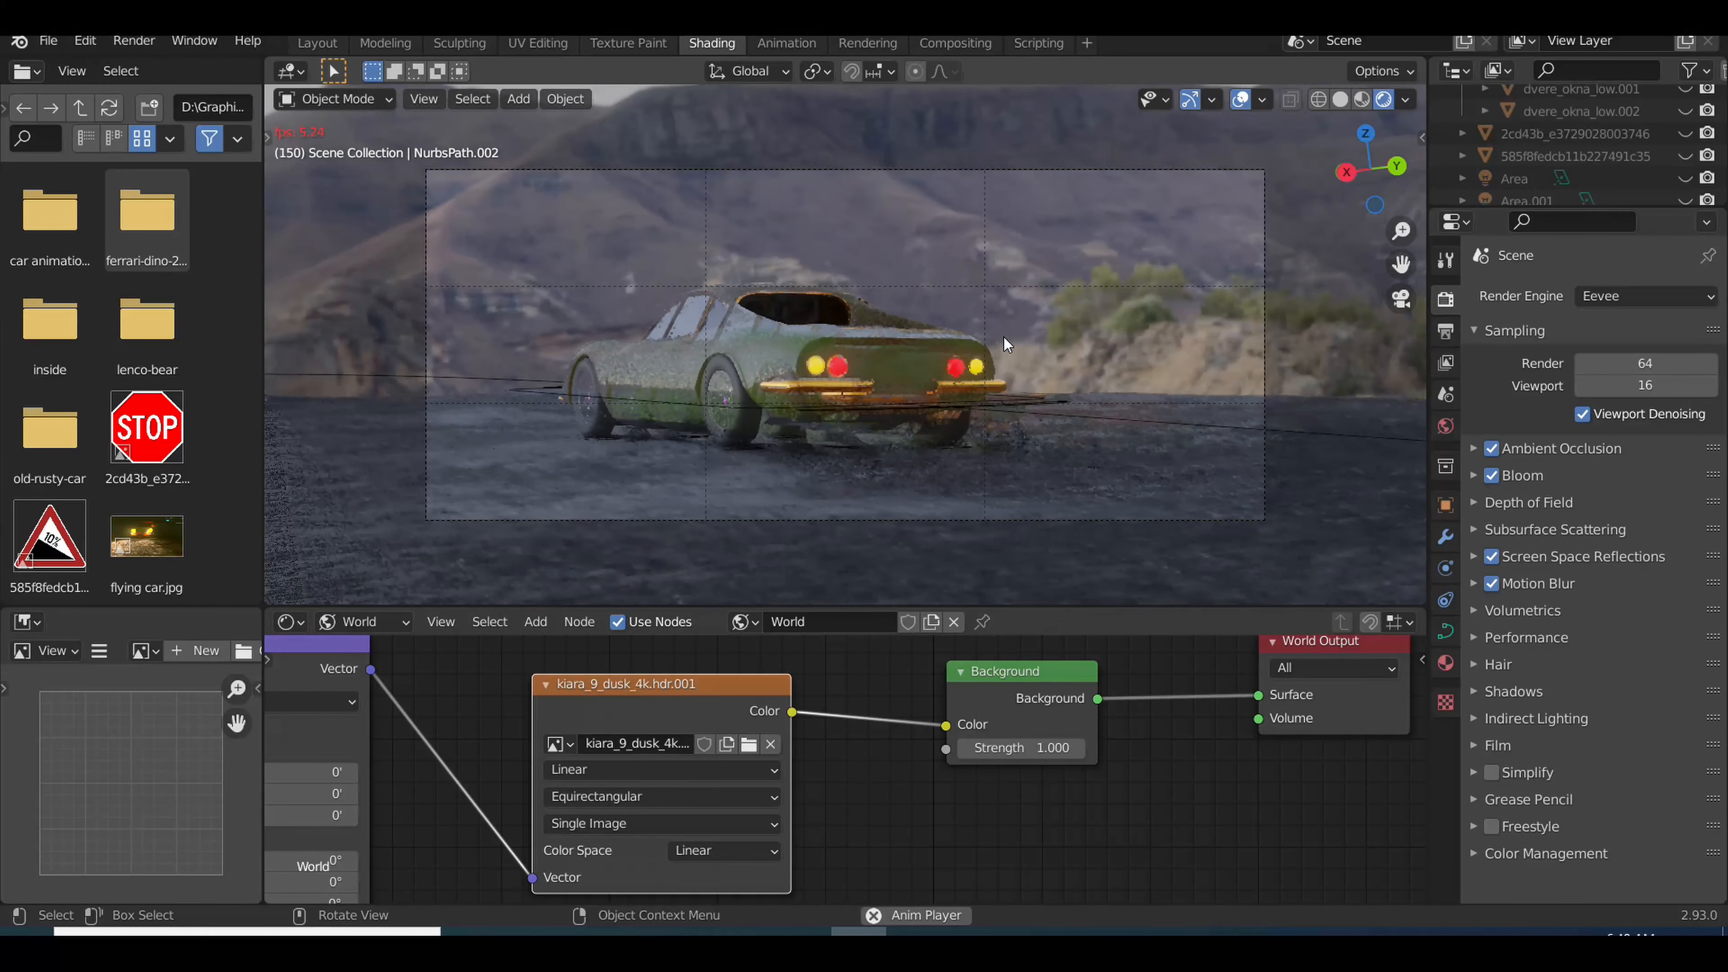
key(space)
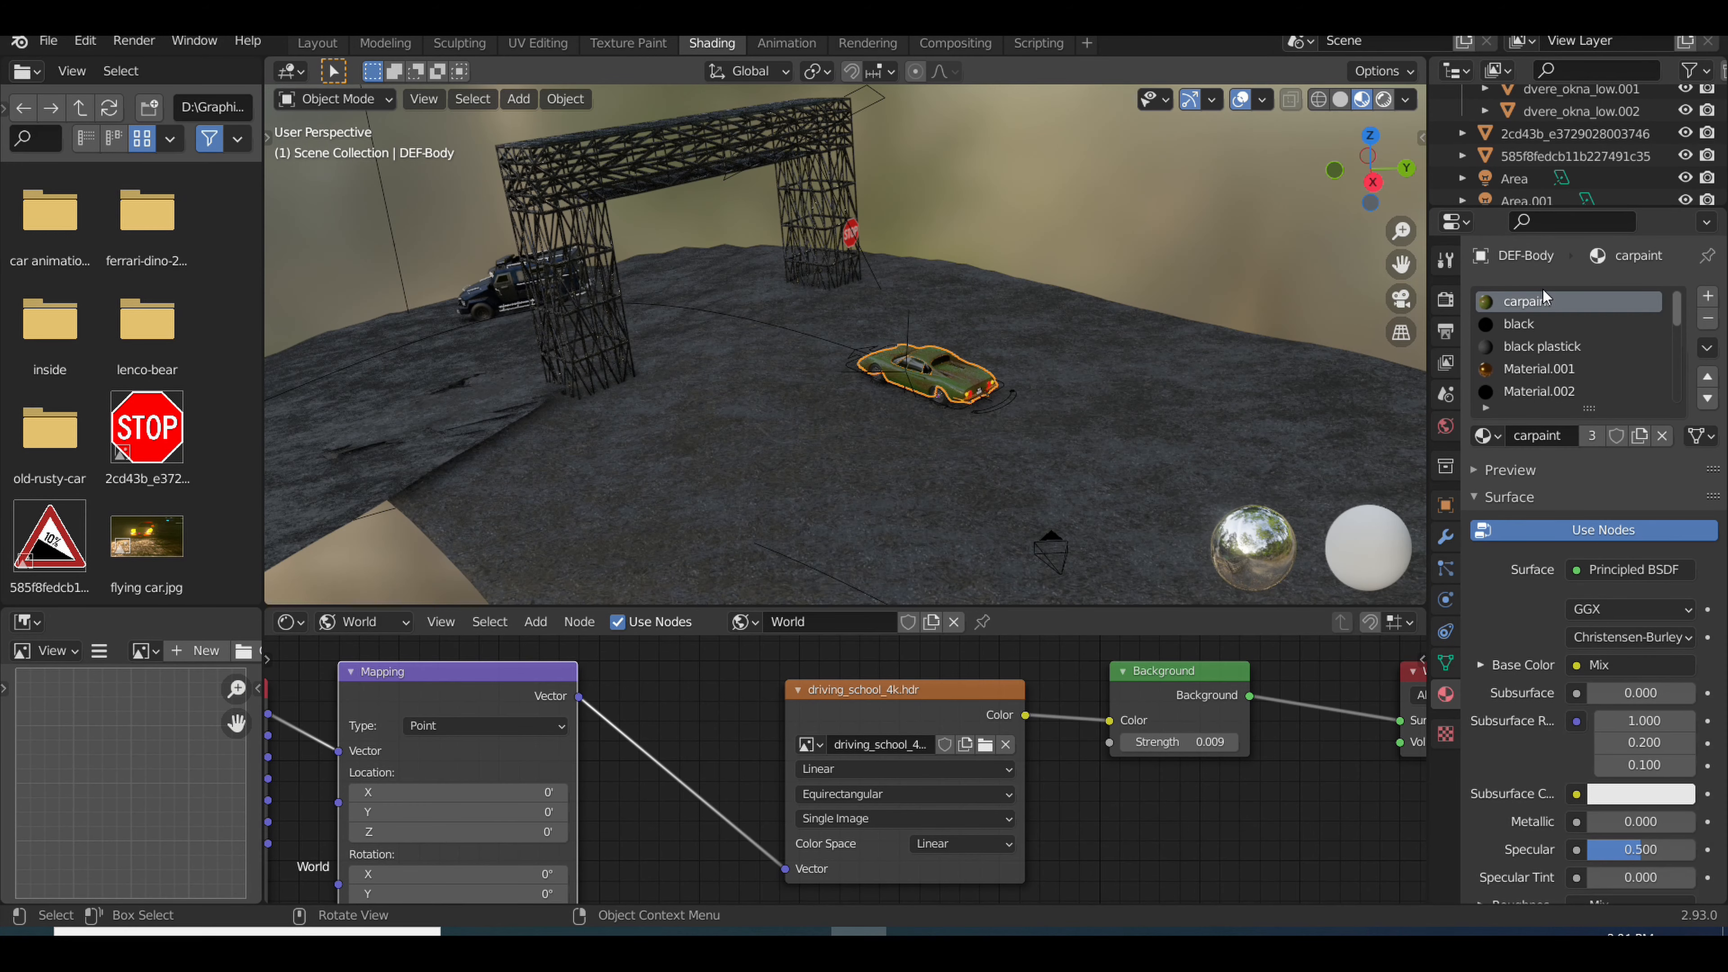
Step: Set the driving_school_4k.hdr World Background strength to 1.000 and view it through the camera in Rendered shading
click(1383, 100)
click(1445, 300)
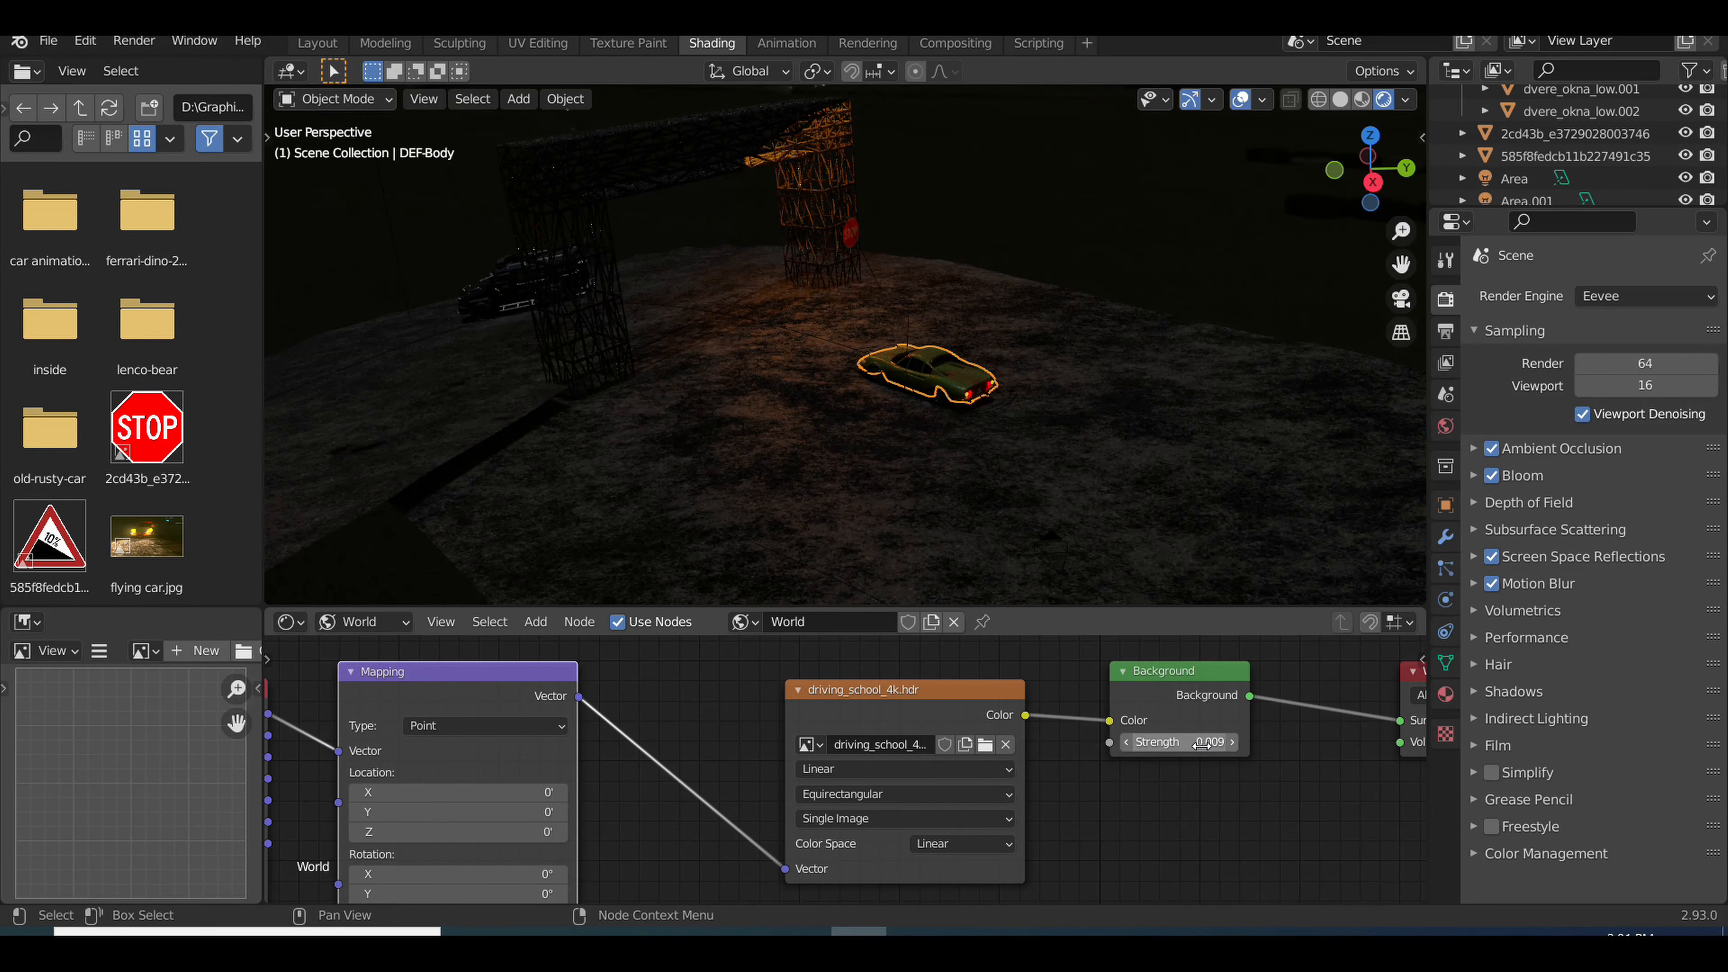
key(Return)
scroll(1007, 489, up, 1)
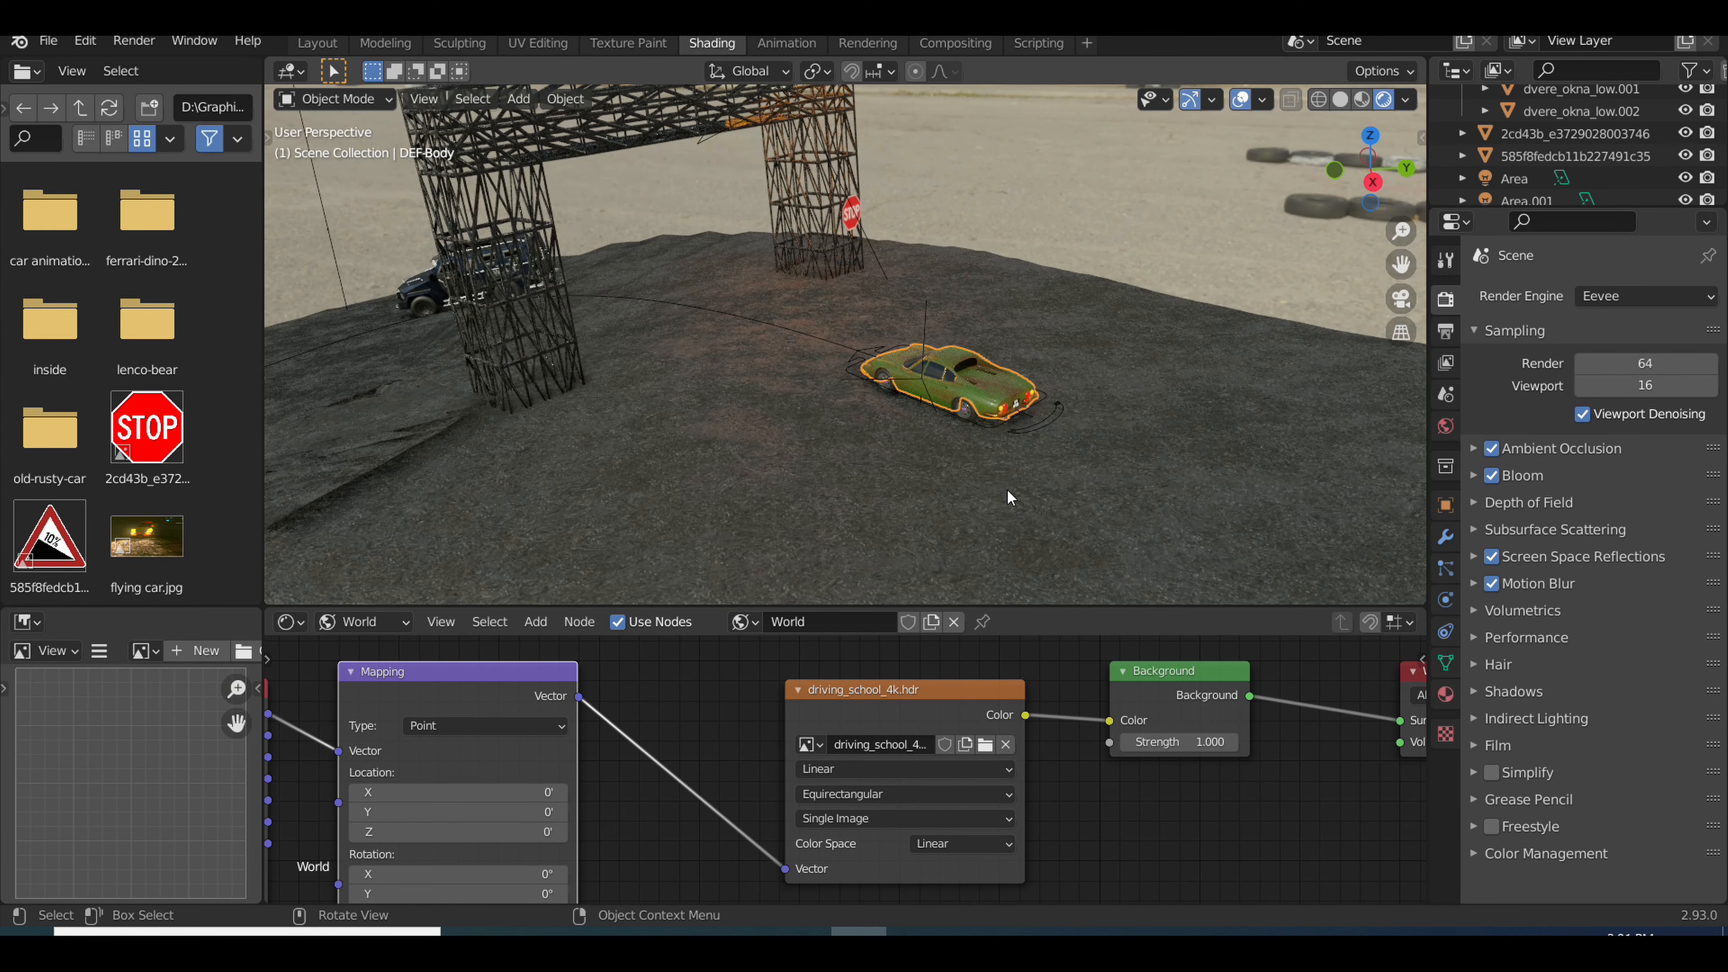
key(KP_0)
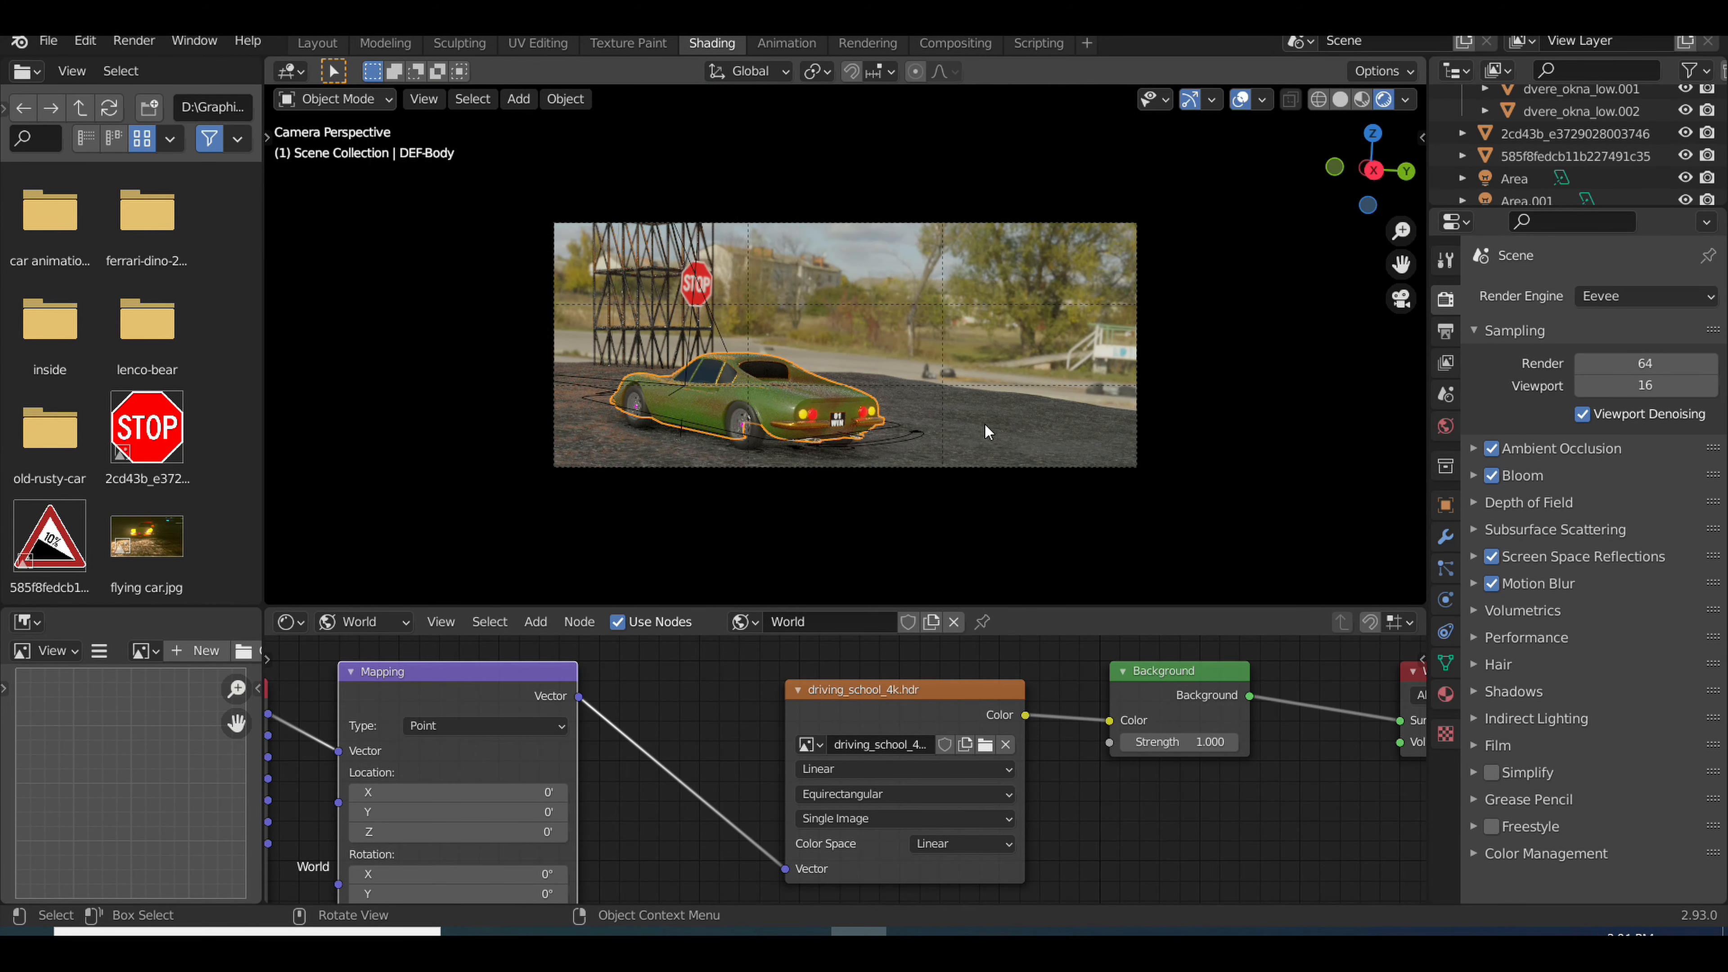
Step: Play the animation through the camera in the Layout workspace with Rendered shading and check the driving school backdrop
click(307, 47)
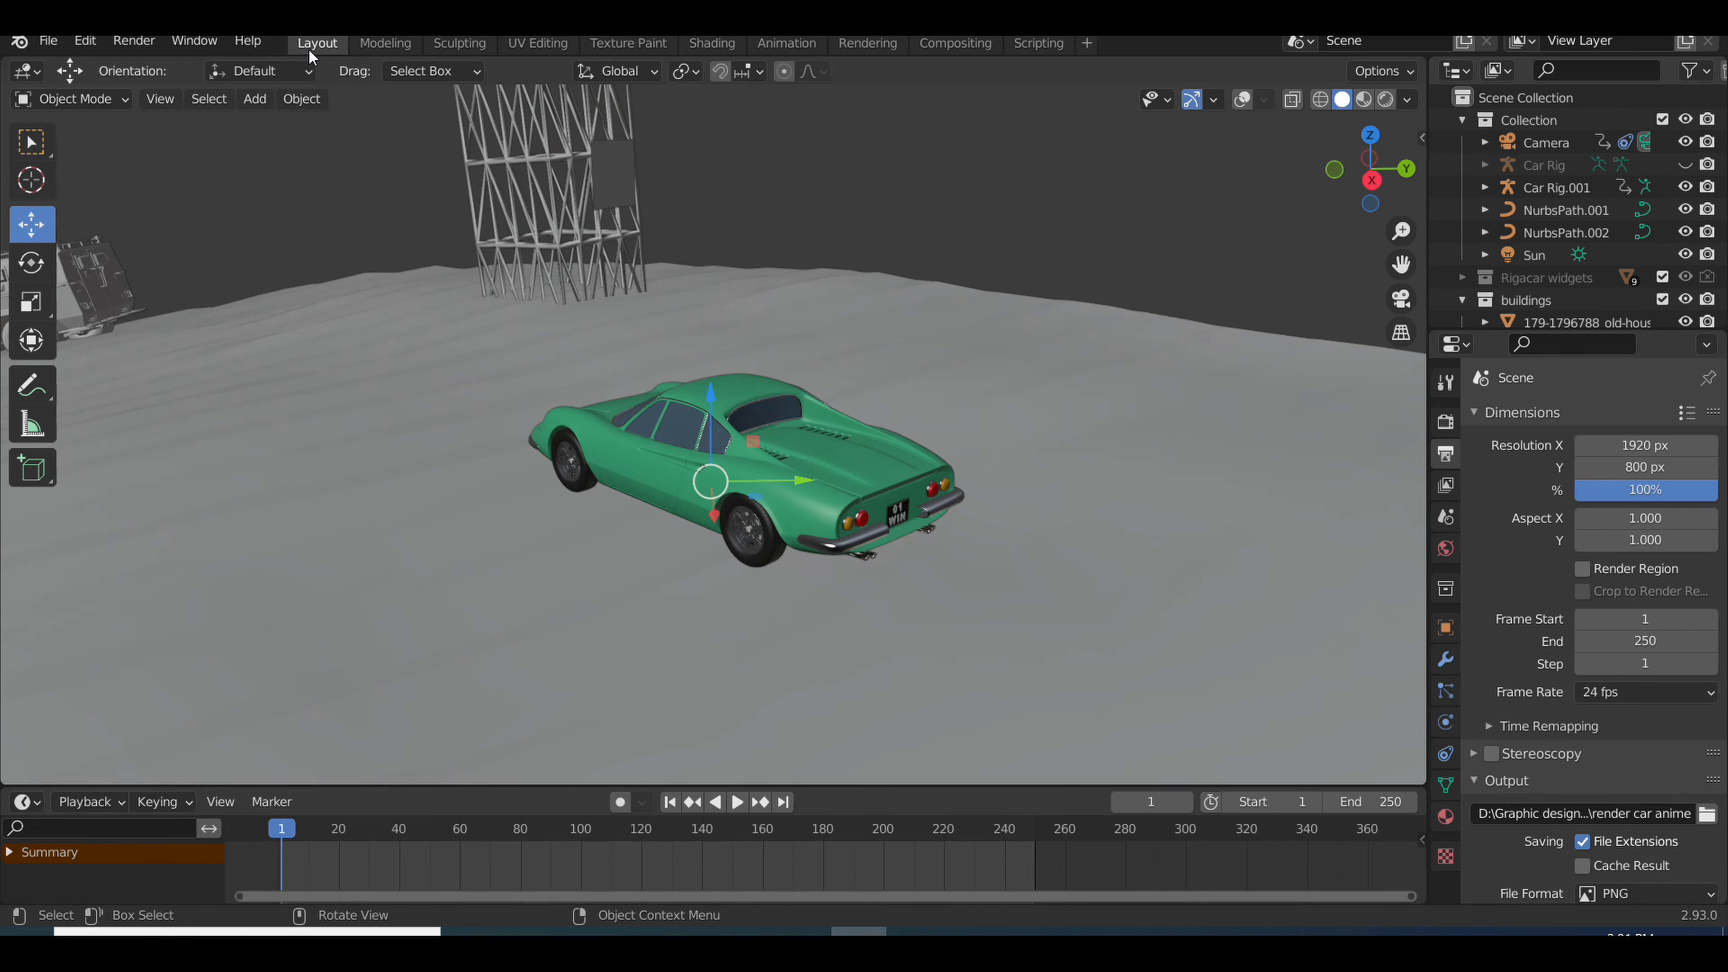
key(KP_0)
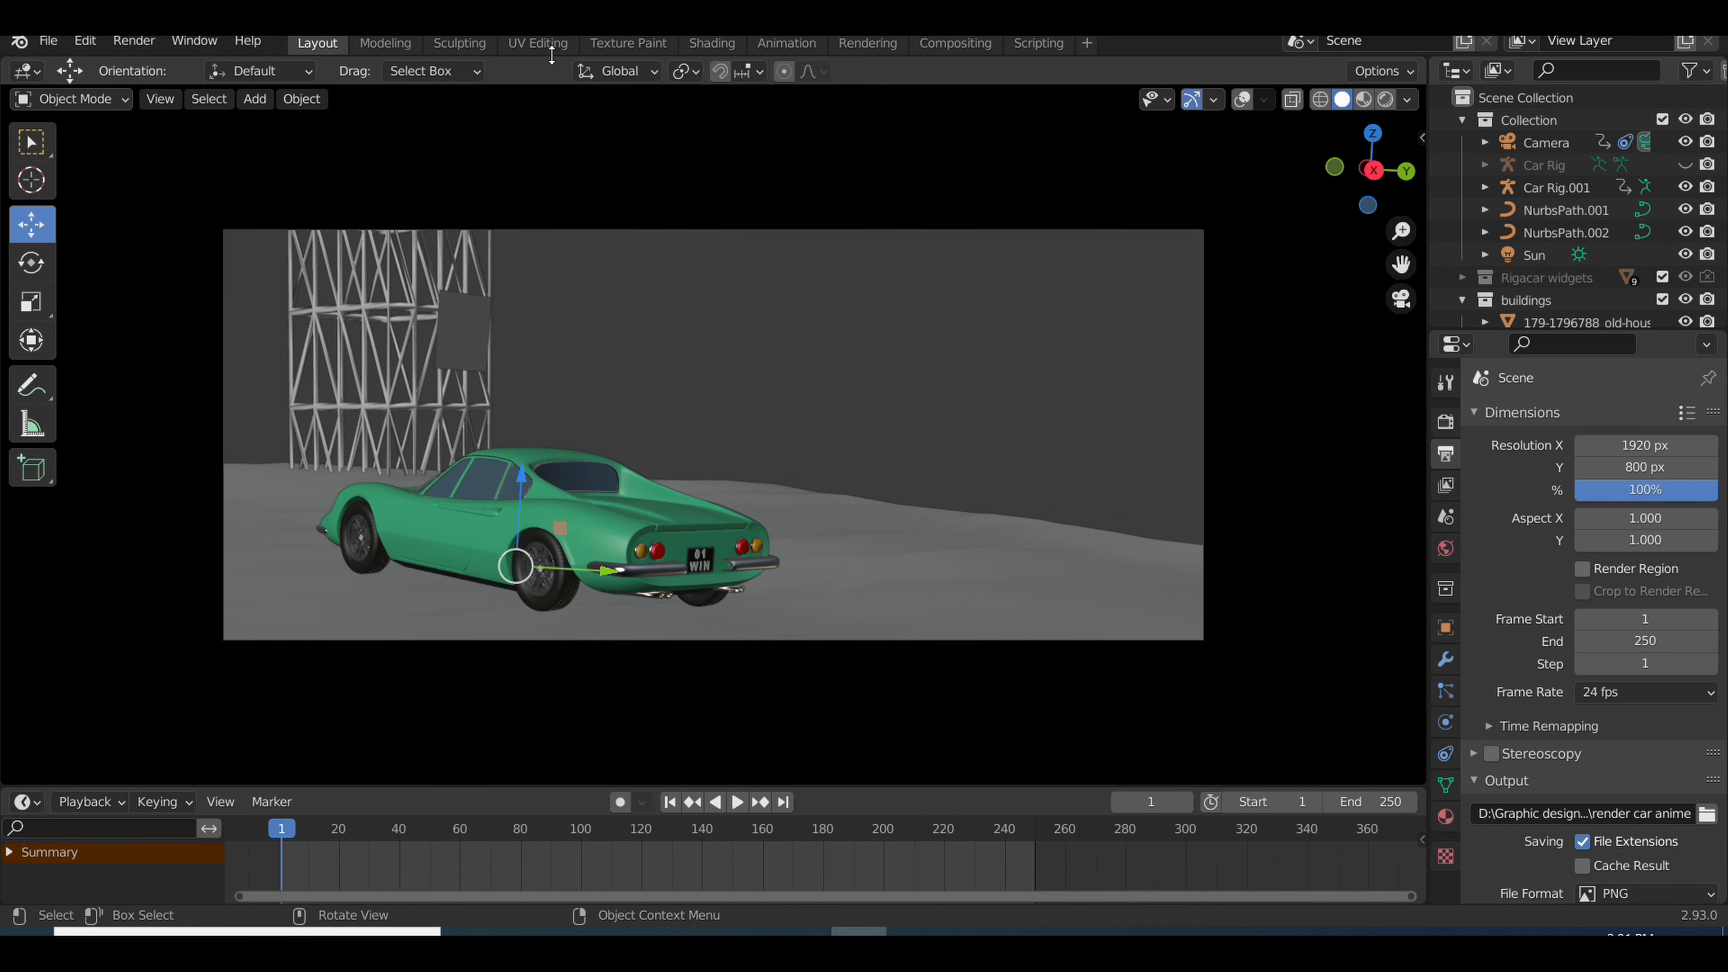
click(1386, 100)
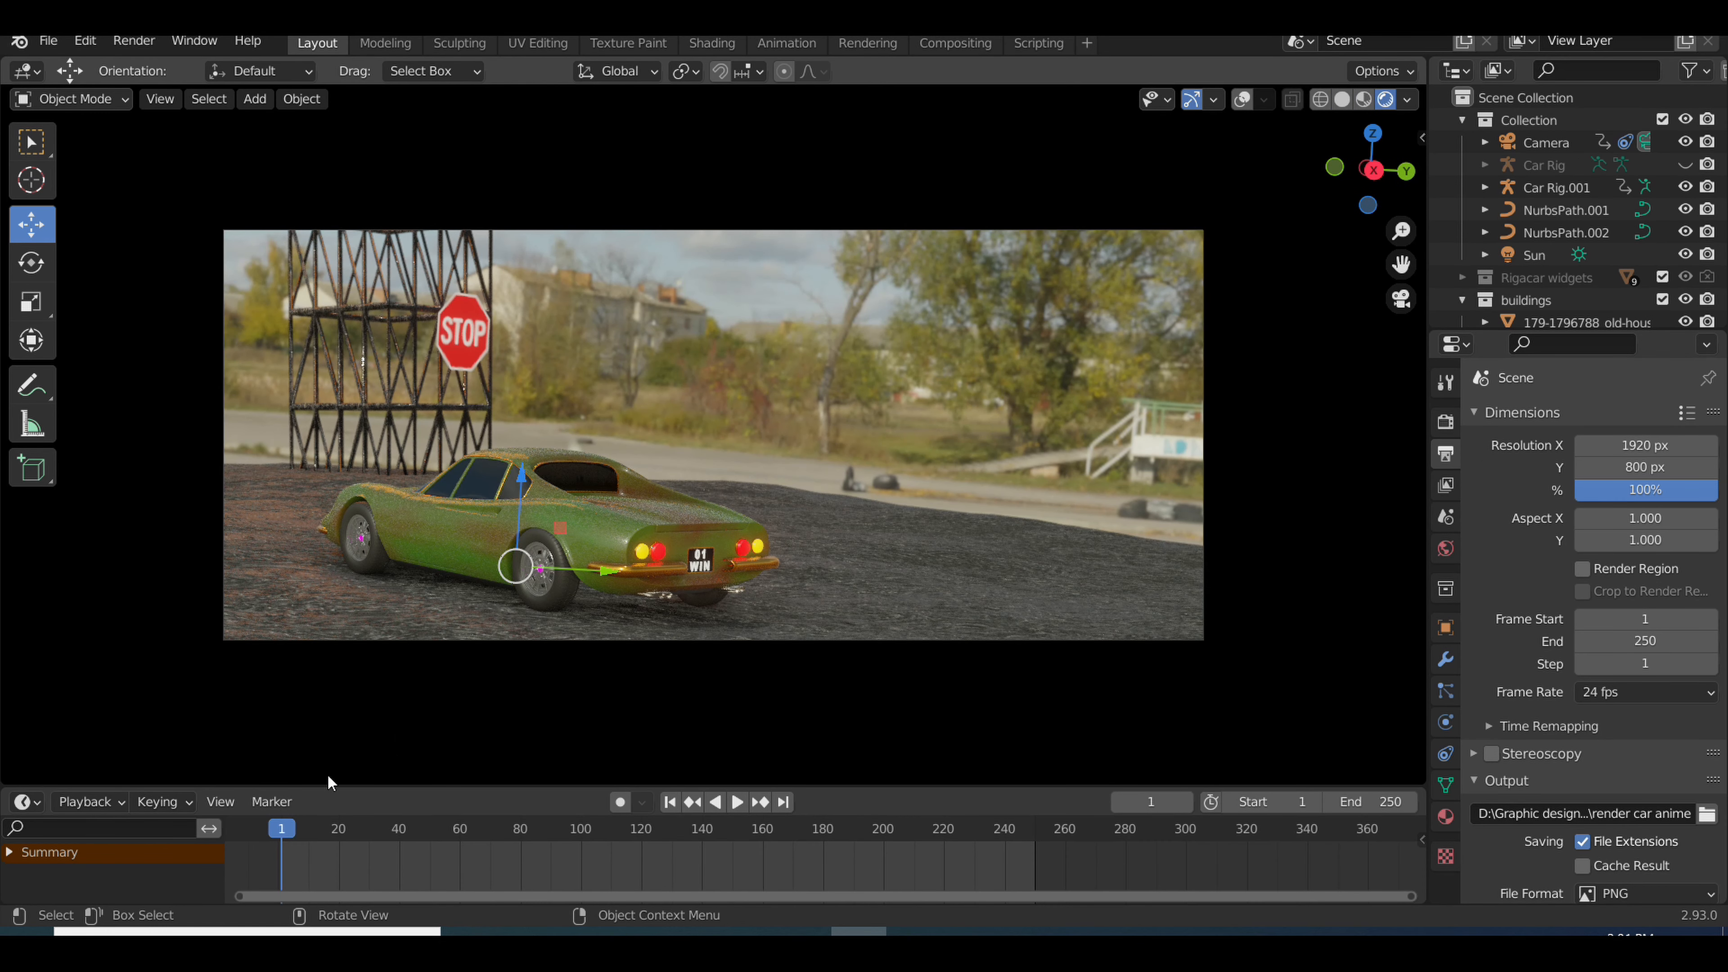
key(space)
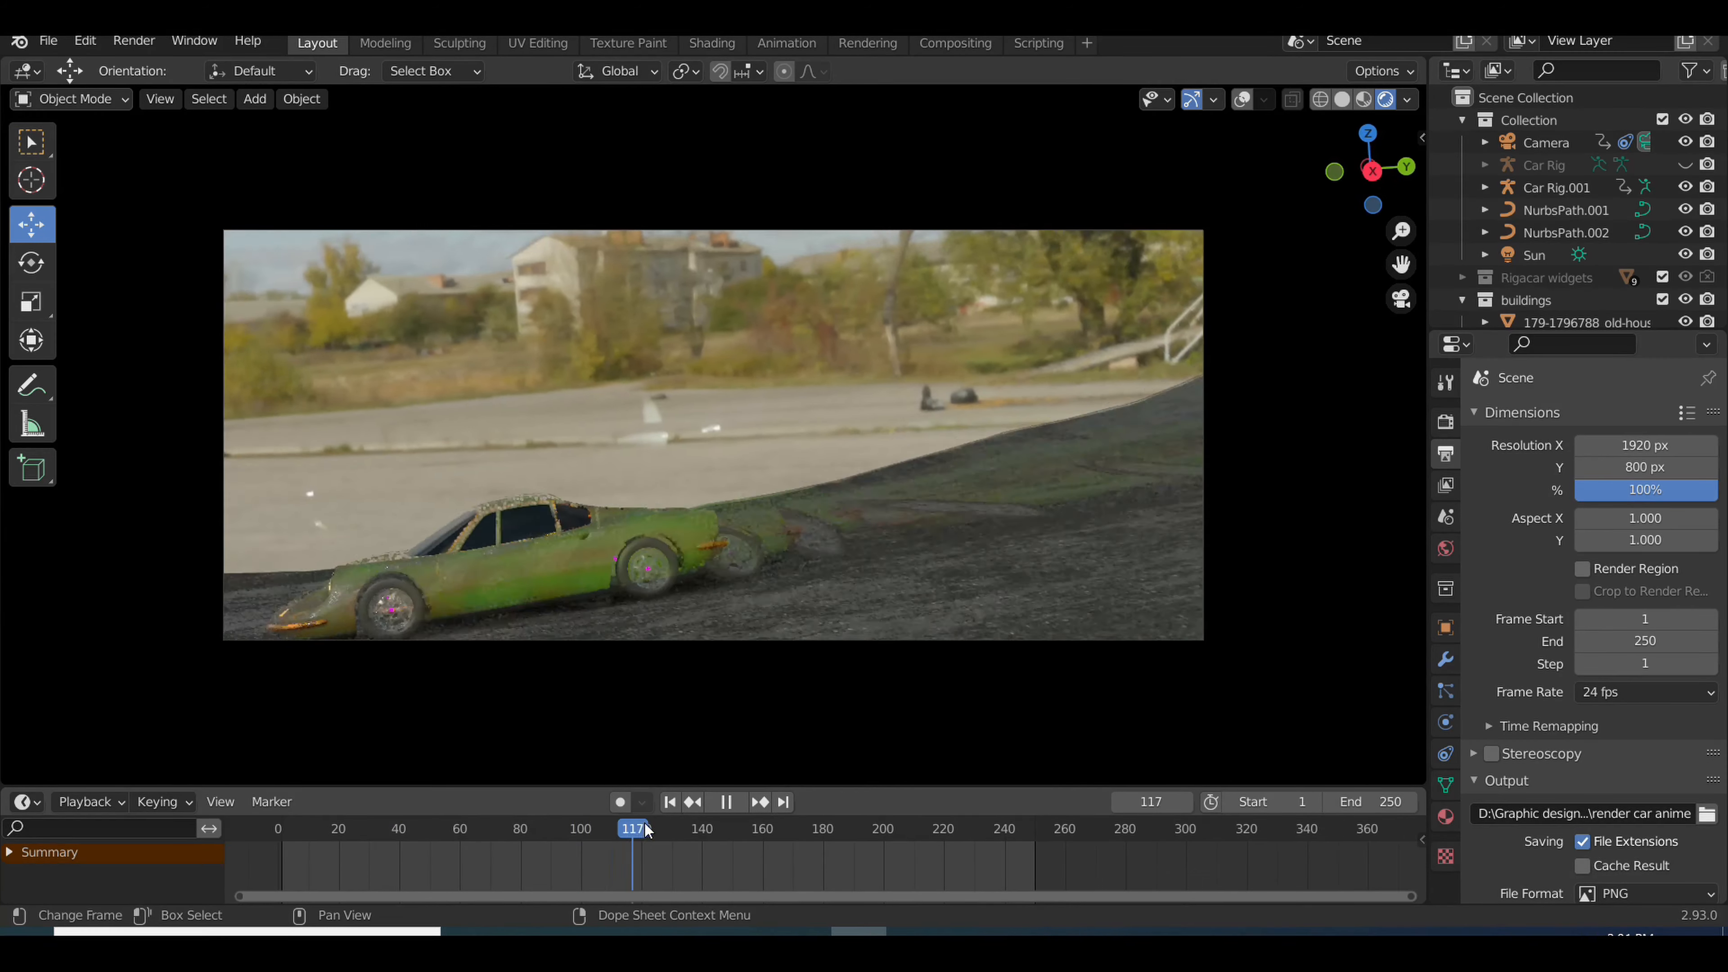
drag(652, 827, 430, 790)
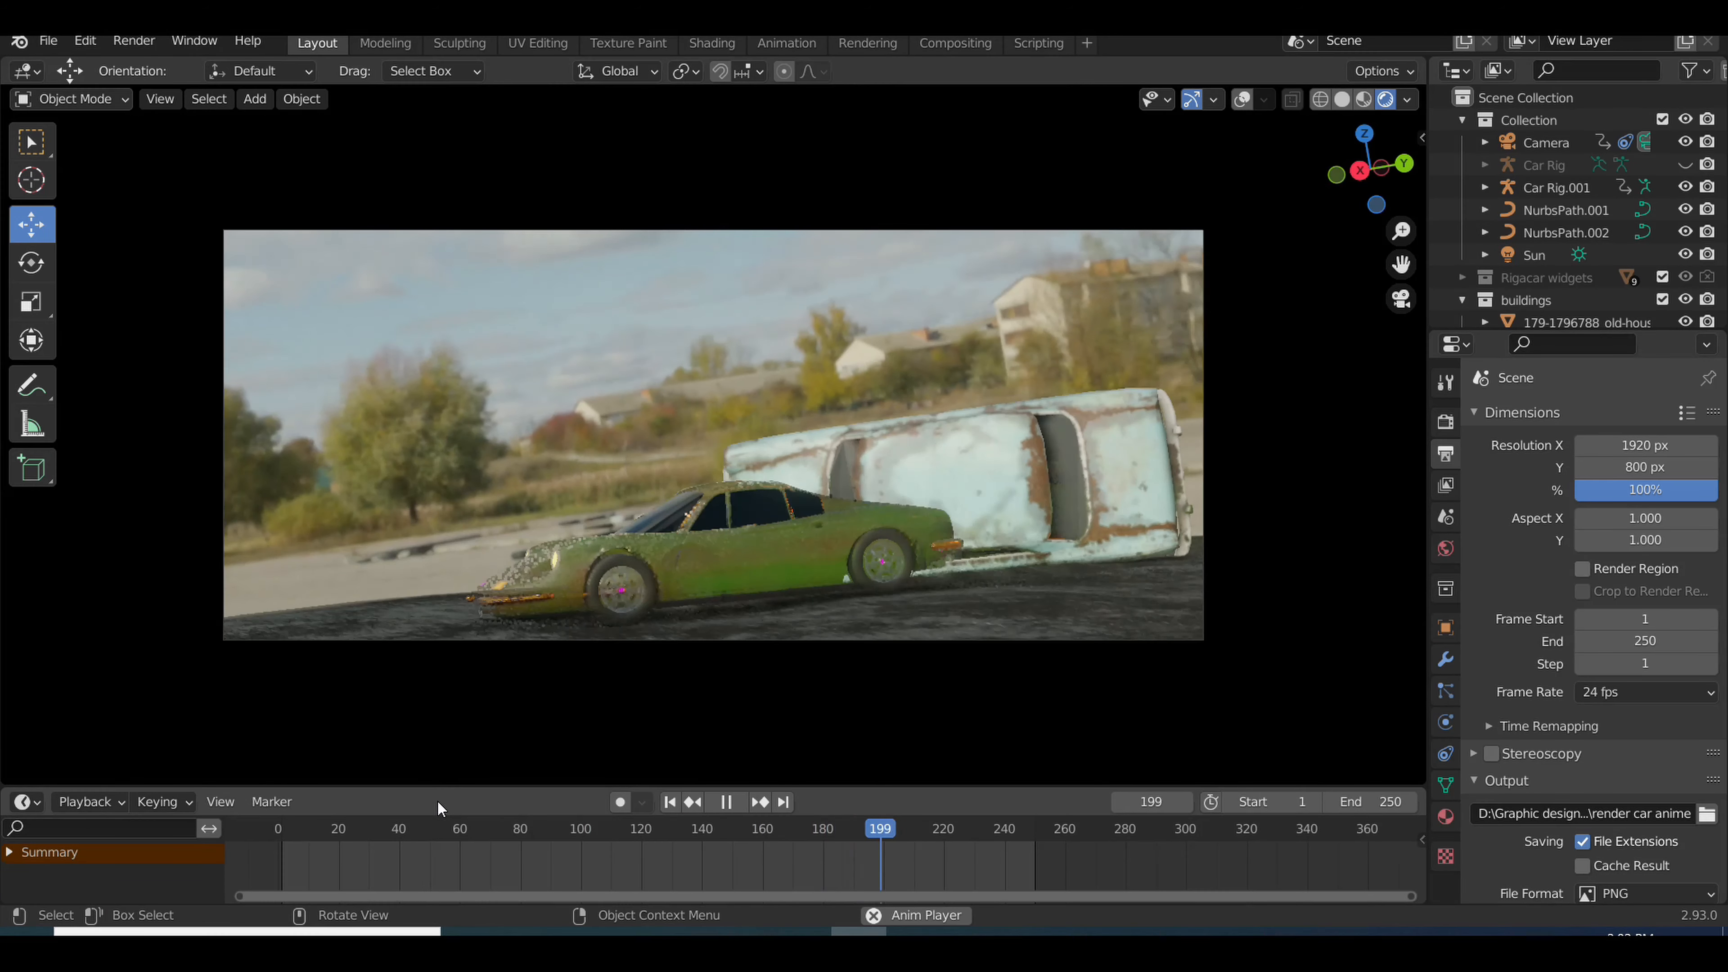
key(space)
middle_drag(849, 477, 769, 549)
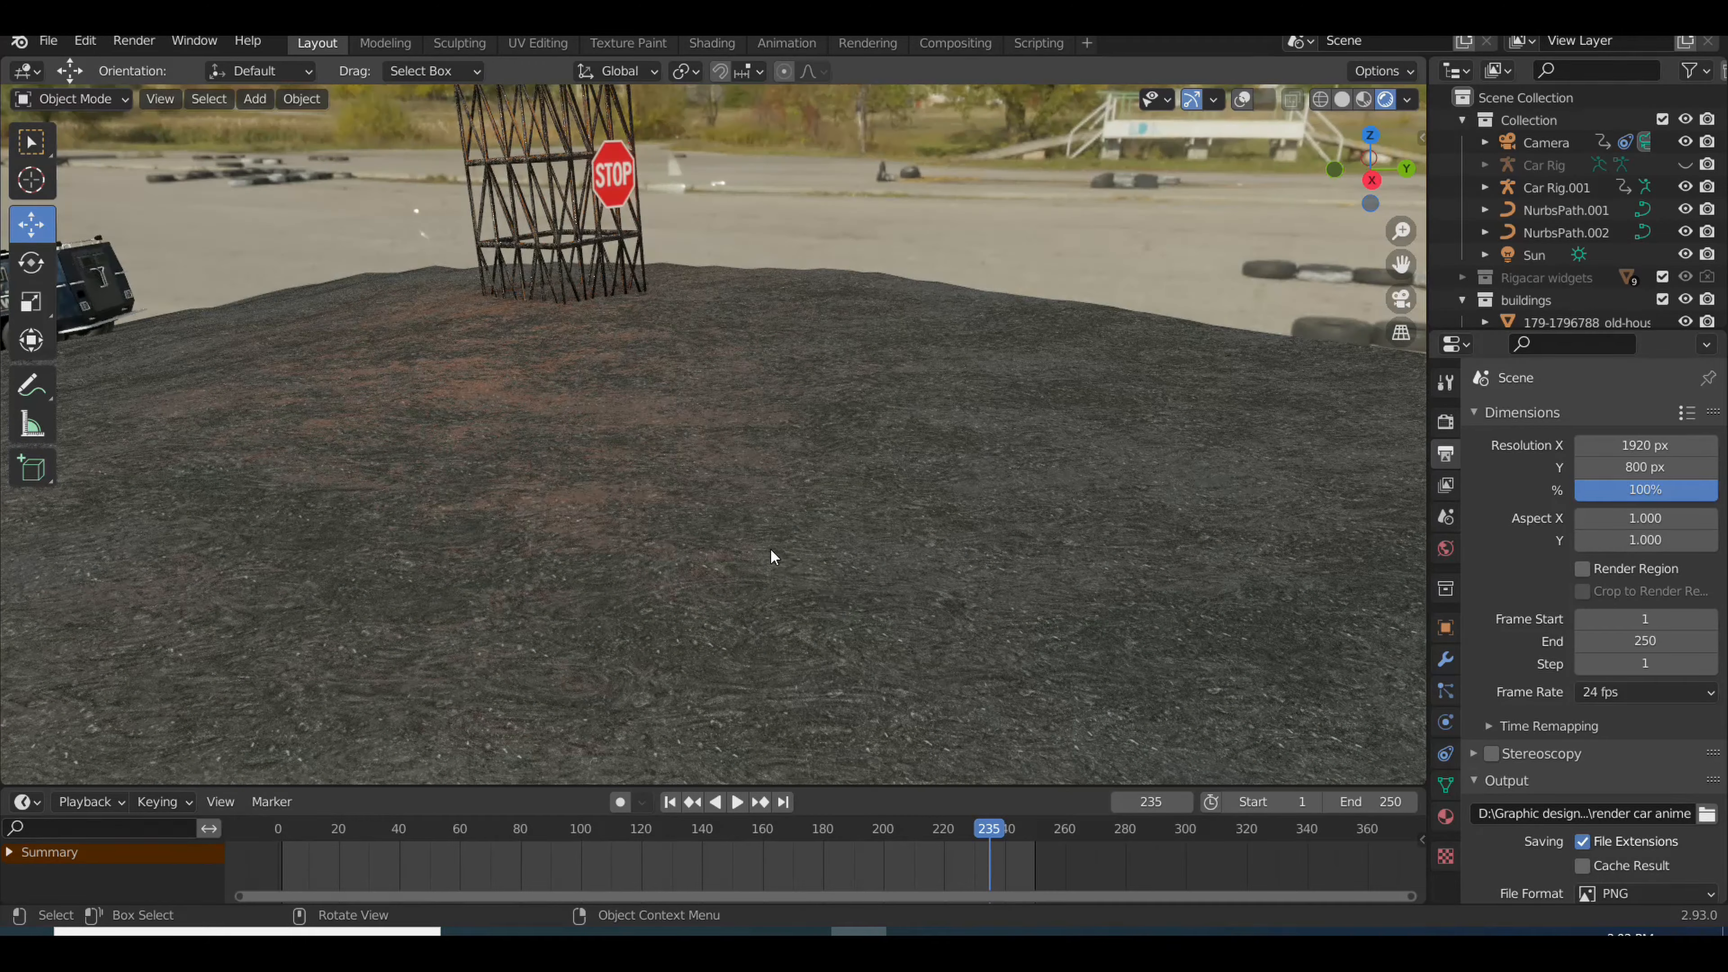
Step: Replace the World's environment image with limehouse_8k.hdr from the outdoor HDRI folder in the Shading workspace
click(713, 42)
click(985, 745)
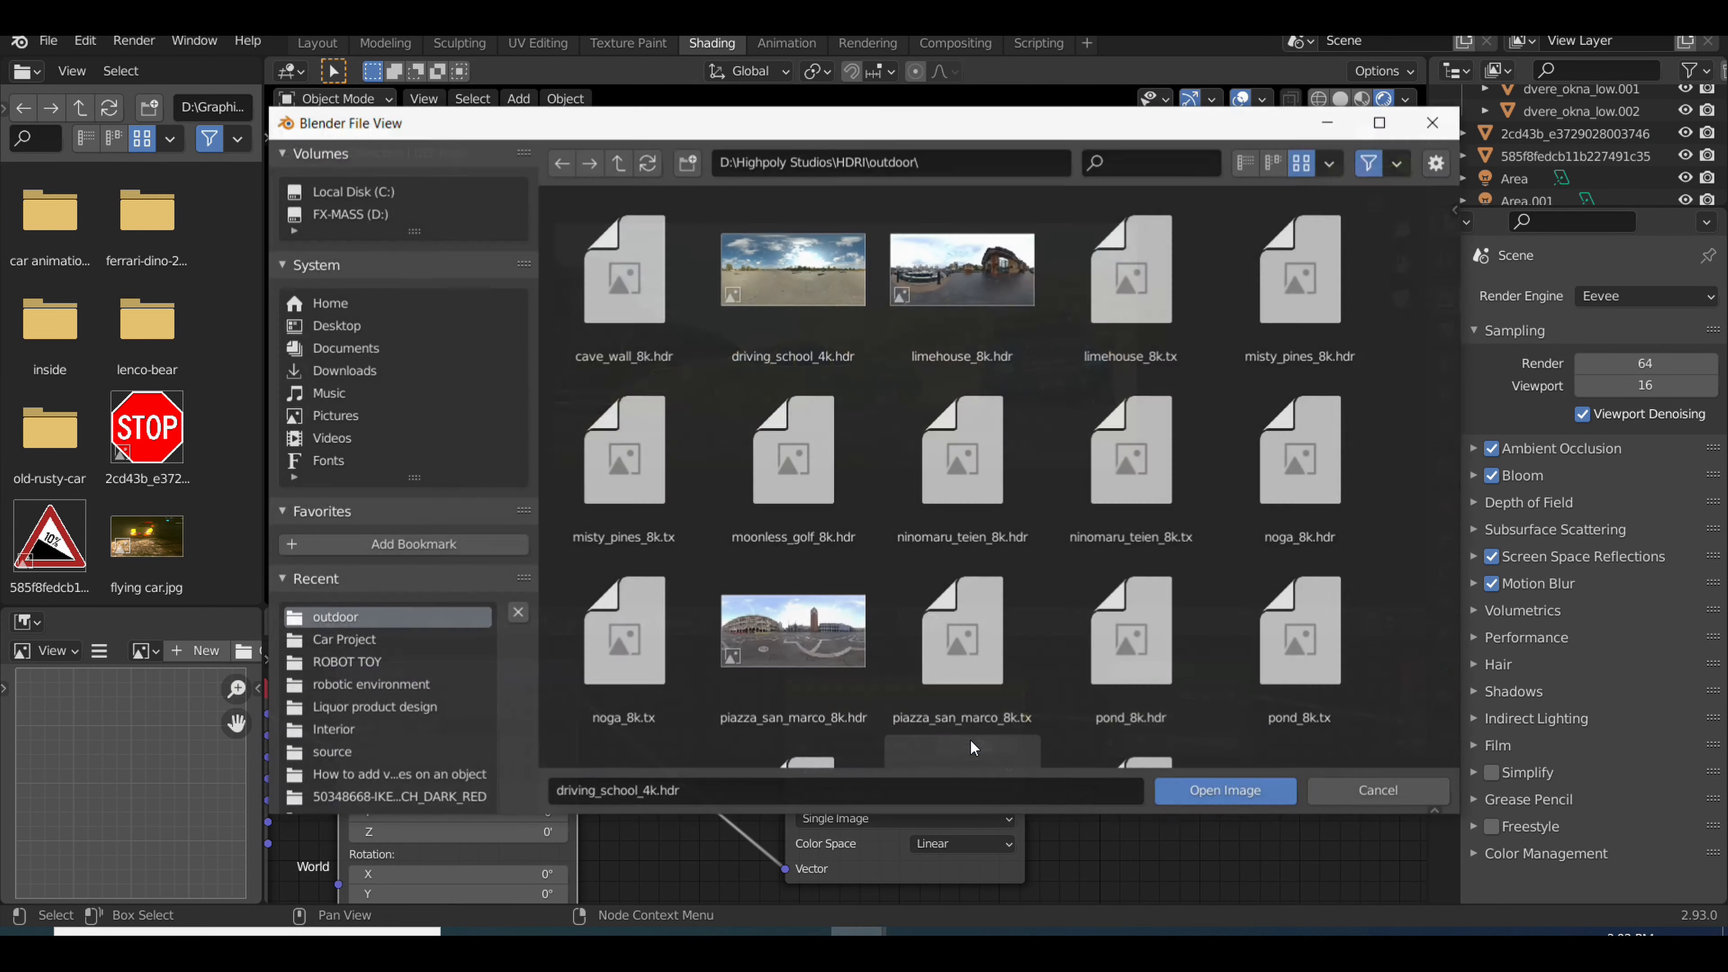
click(934, 306)
key(Escape)
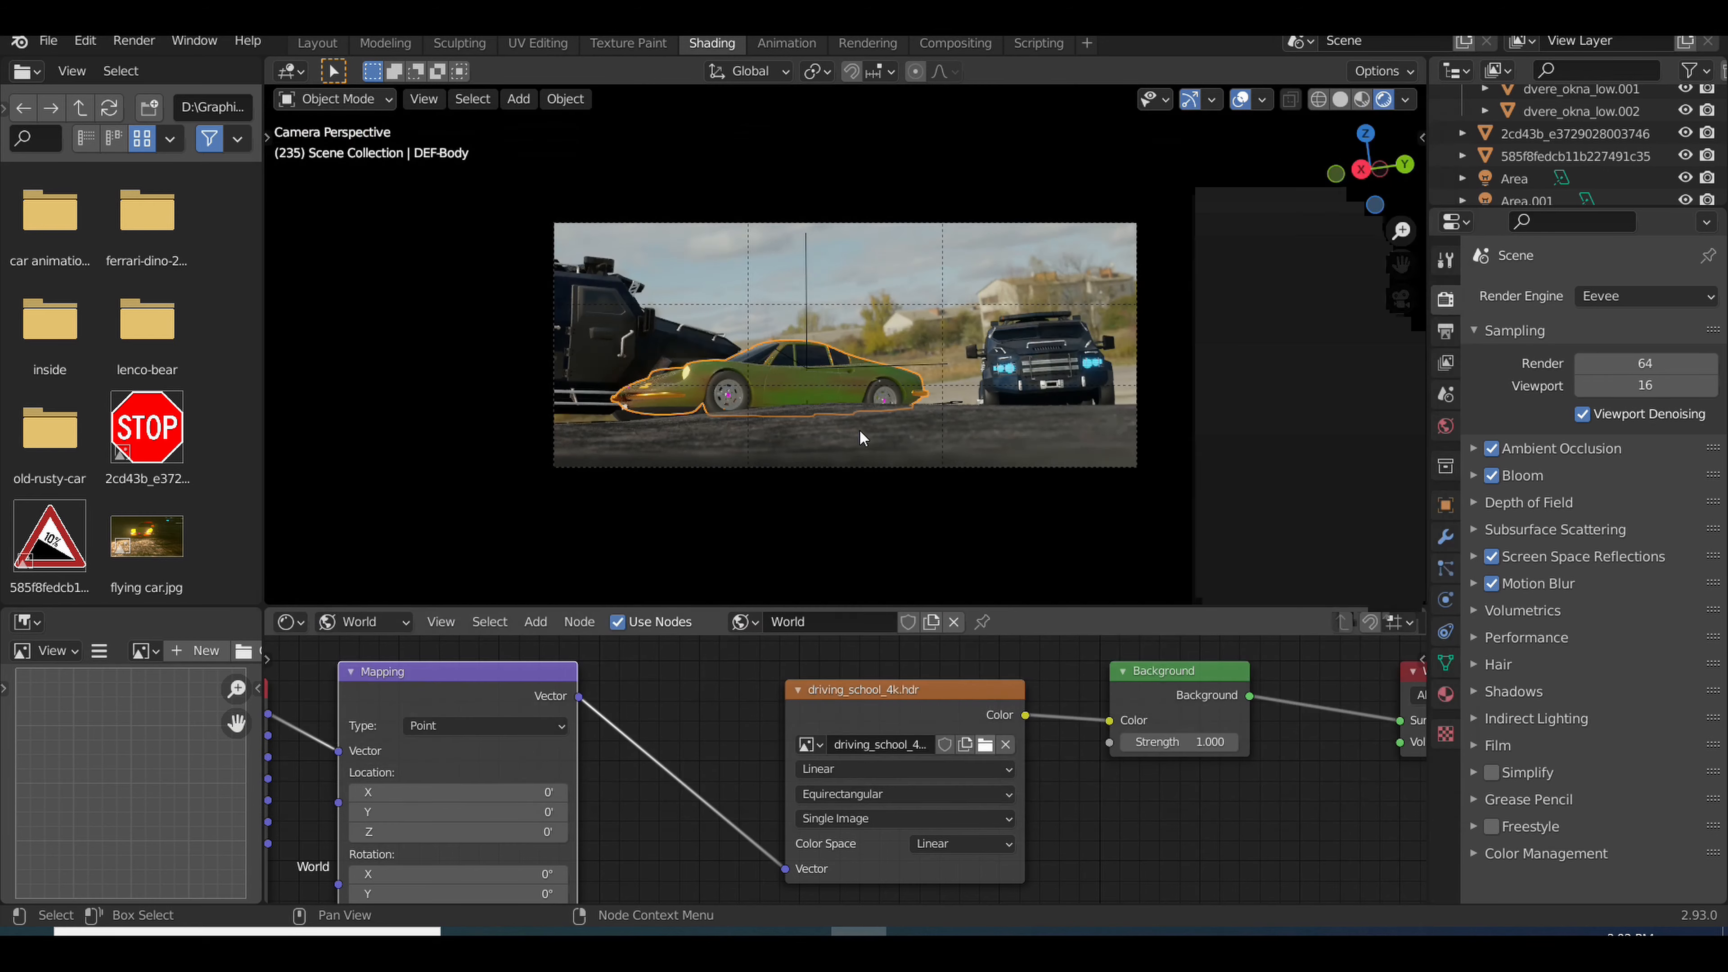
Step: Replay the animation from frame 1 through the camera in the Layout workspace, stop it and go to frame 5
click(318, 43)
key(KP_0)
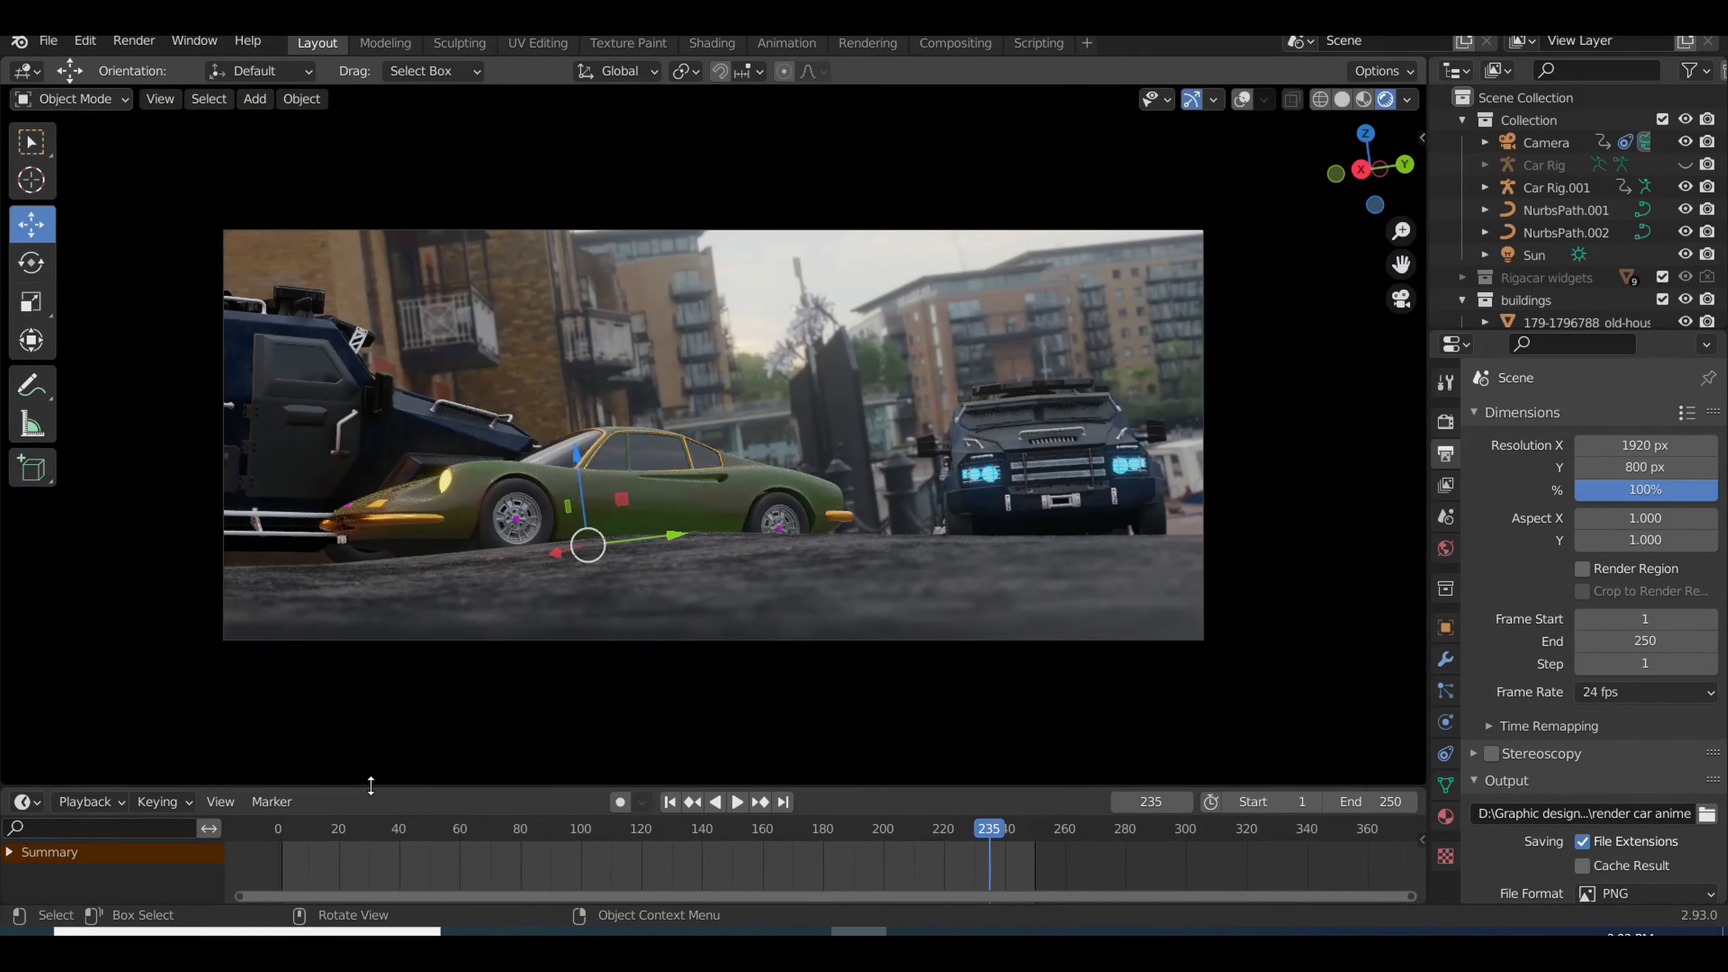
click(256, 833)
key(space)
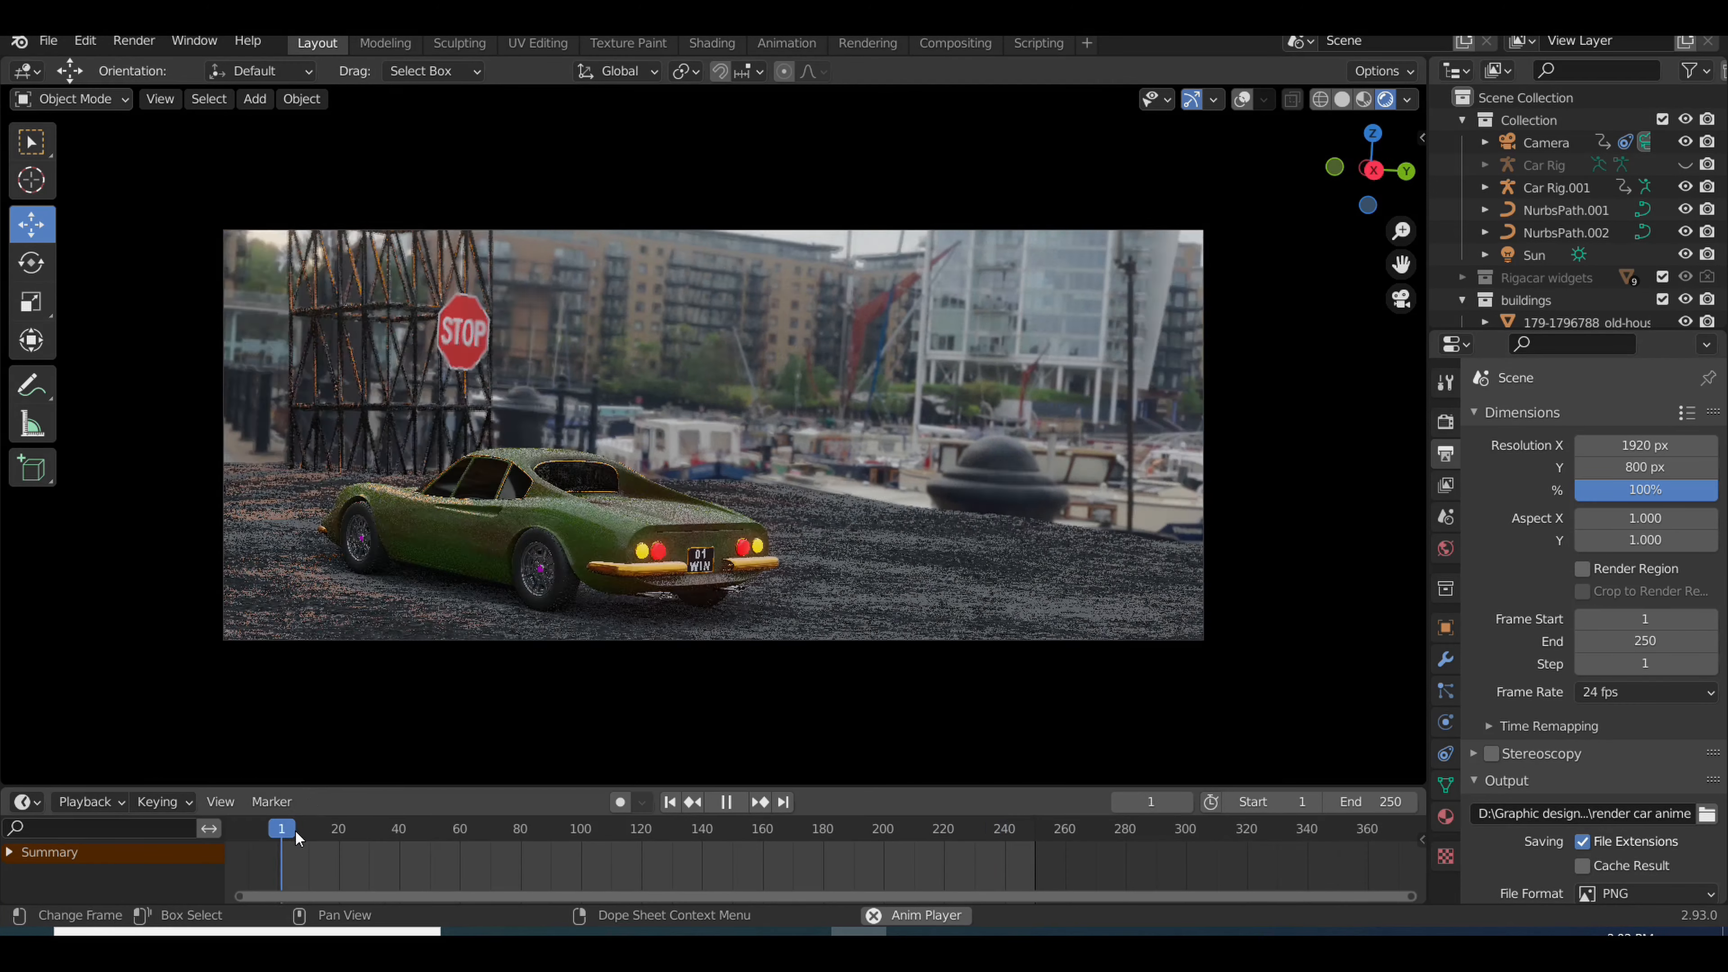
key(space)
click(295, 829)
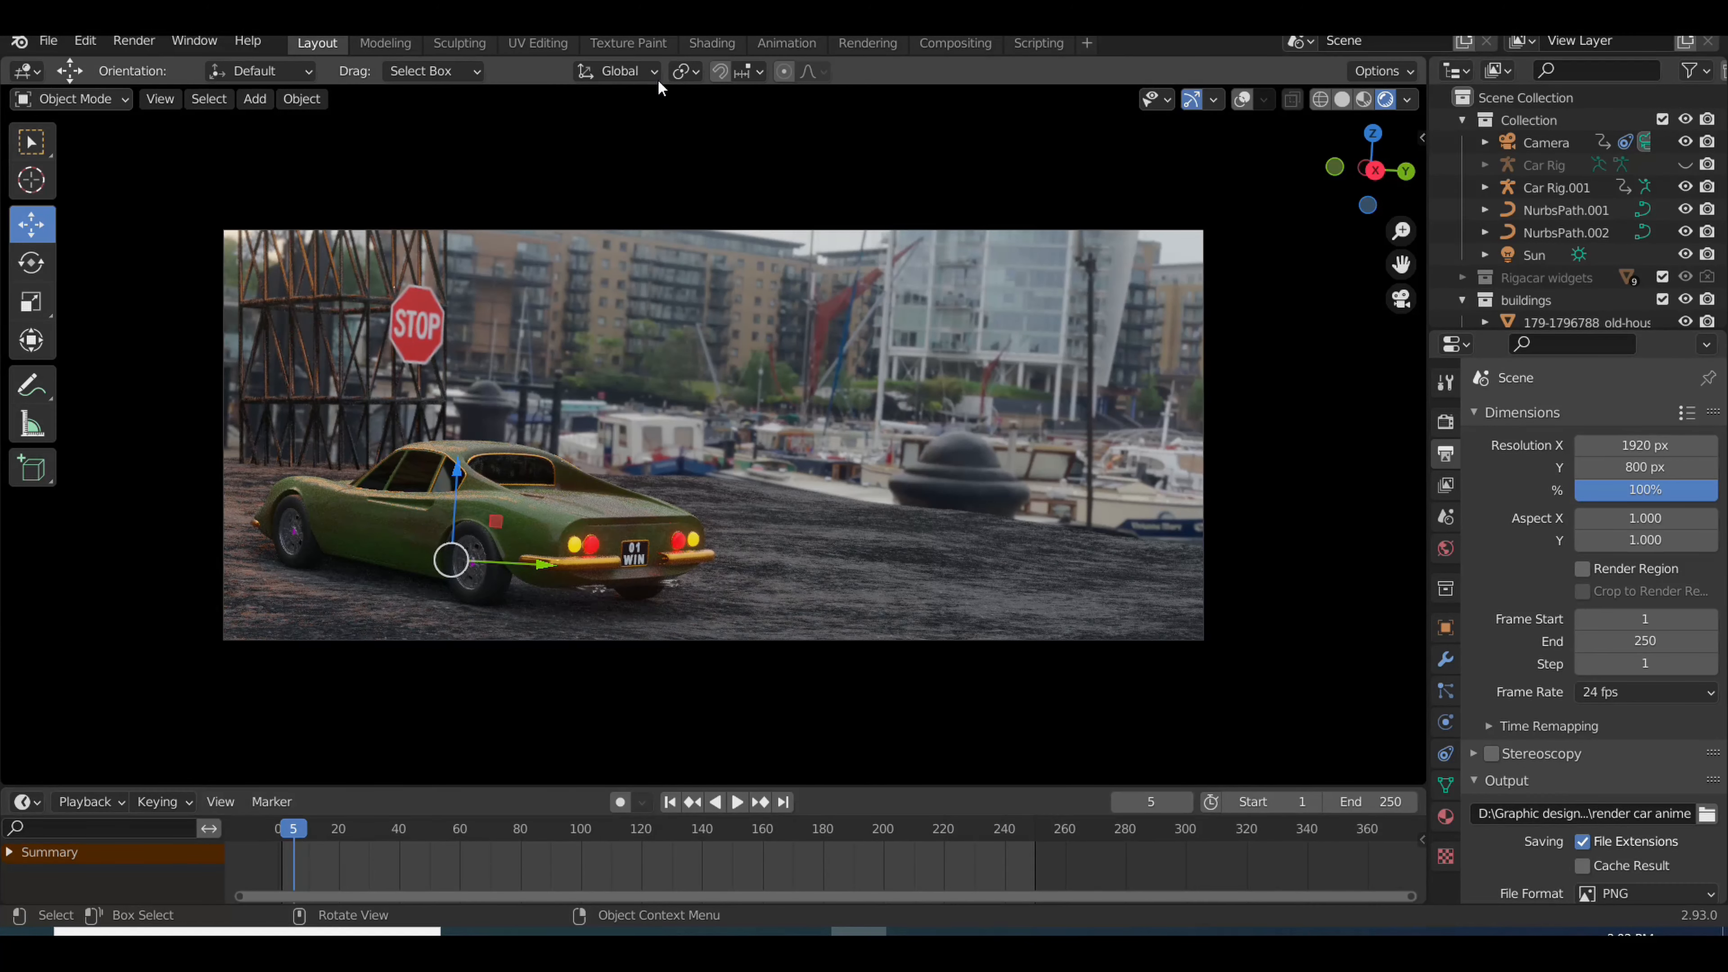
Step: Replace the World's environment image with bush_restaurant_8k.hdr from the Interior HDRI folder in the Shading workspace
click(711, 42)
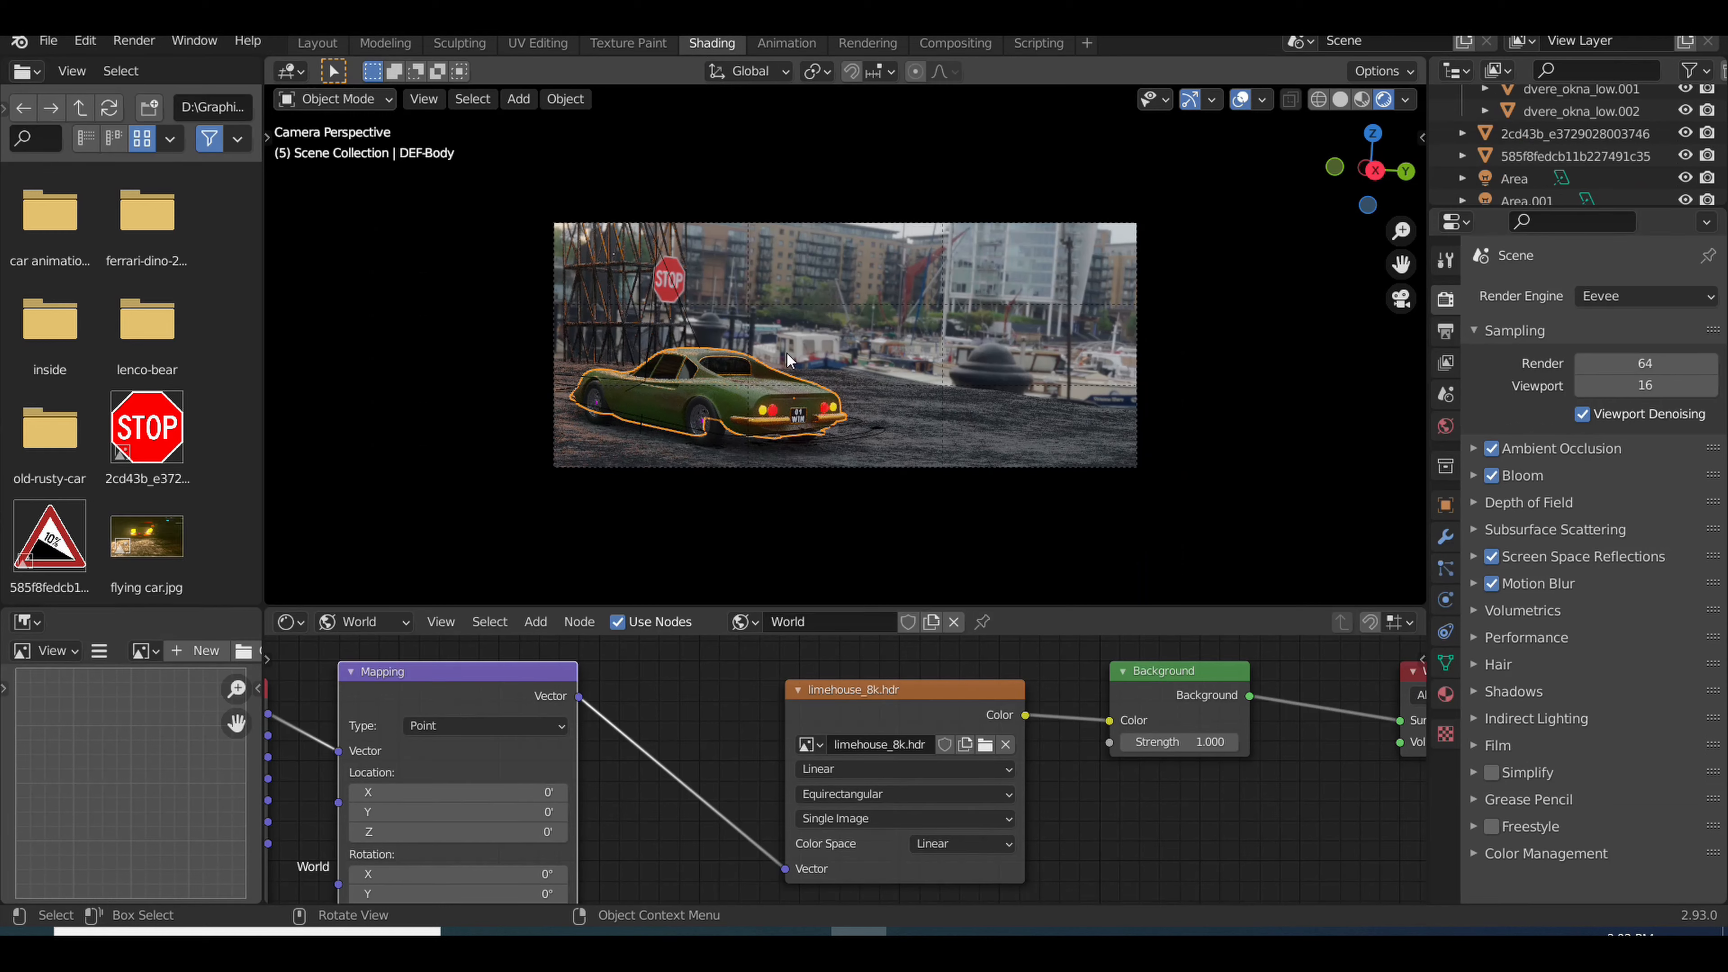
click(984, 744)
scroll(997, 559, down, 5)
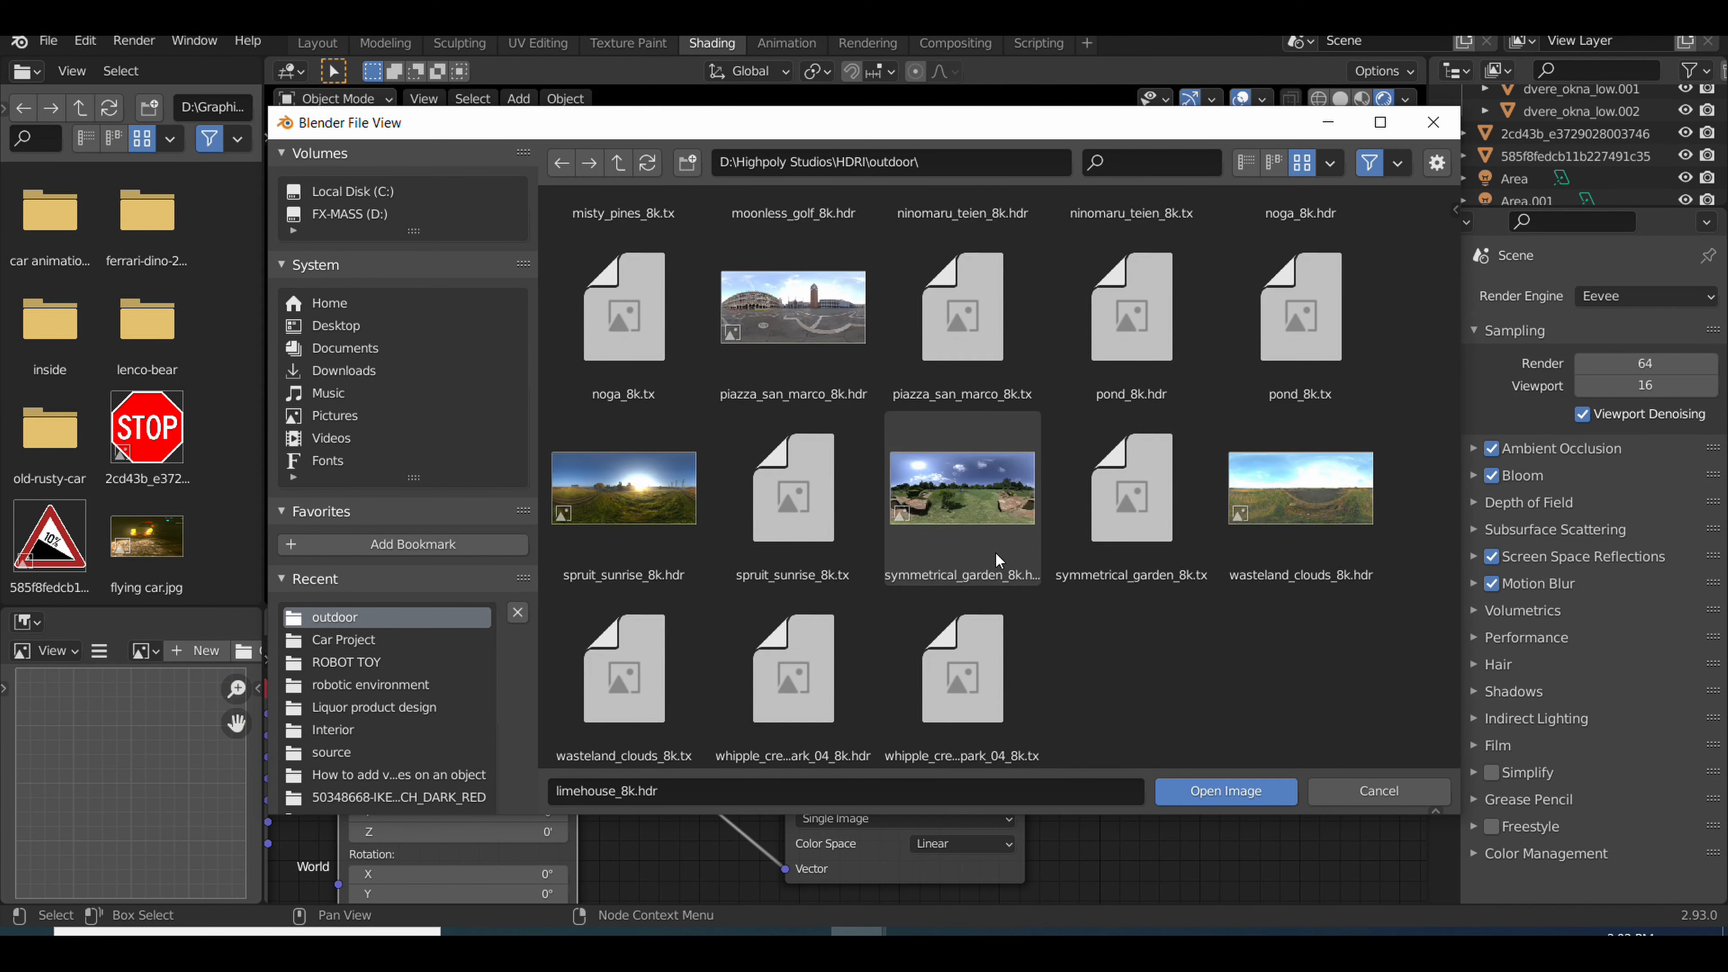
scroll(959, 491, up, 5)
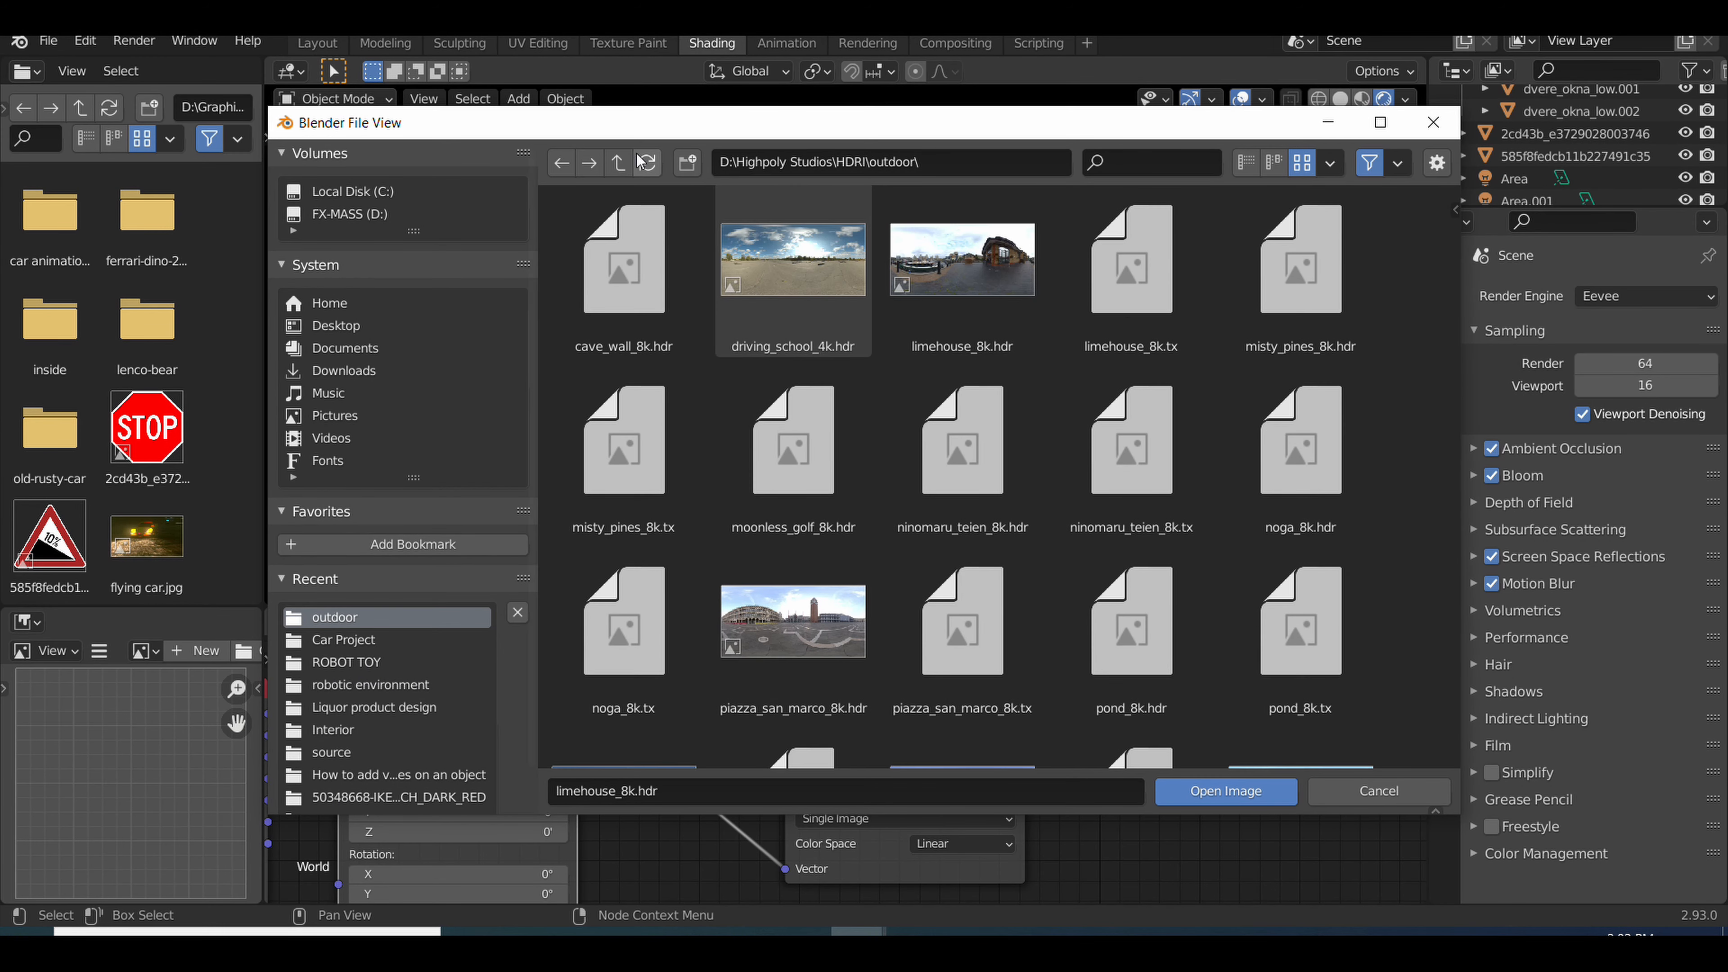
click(620, 163)
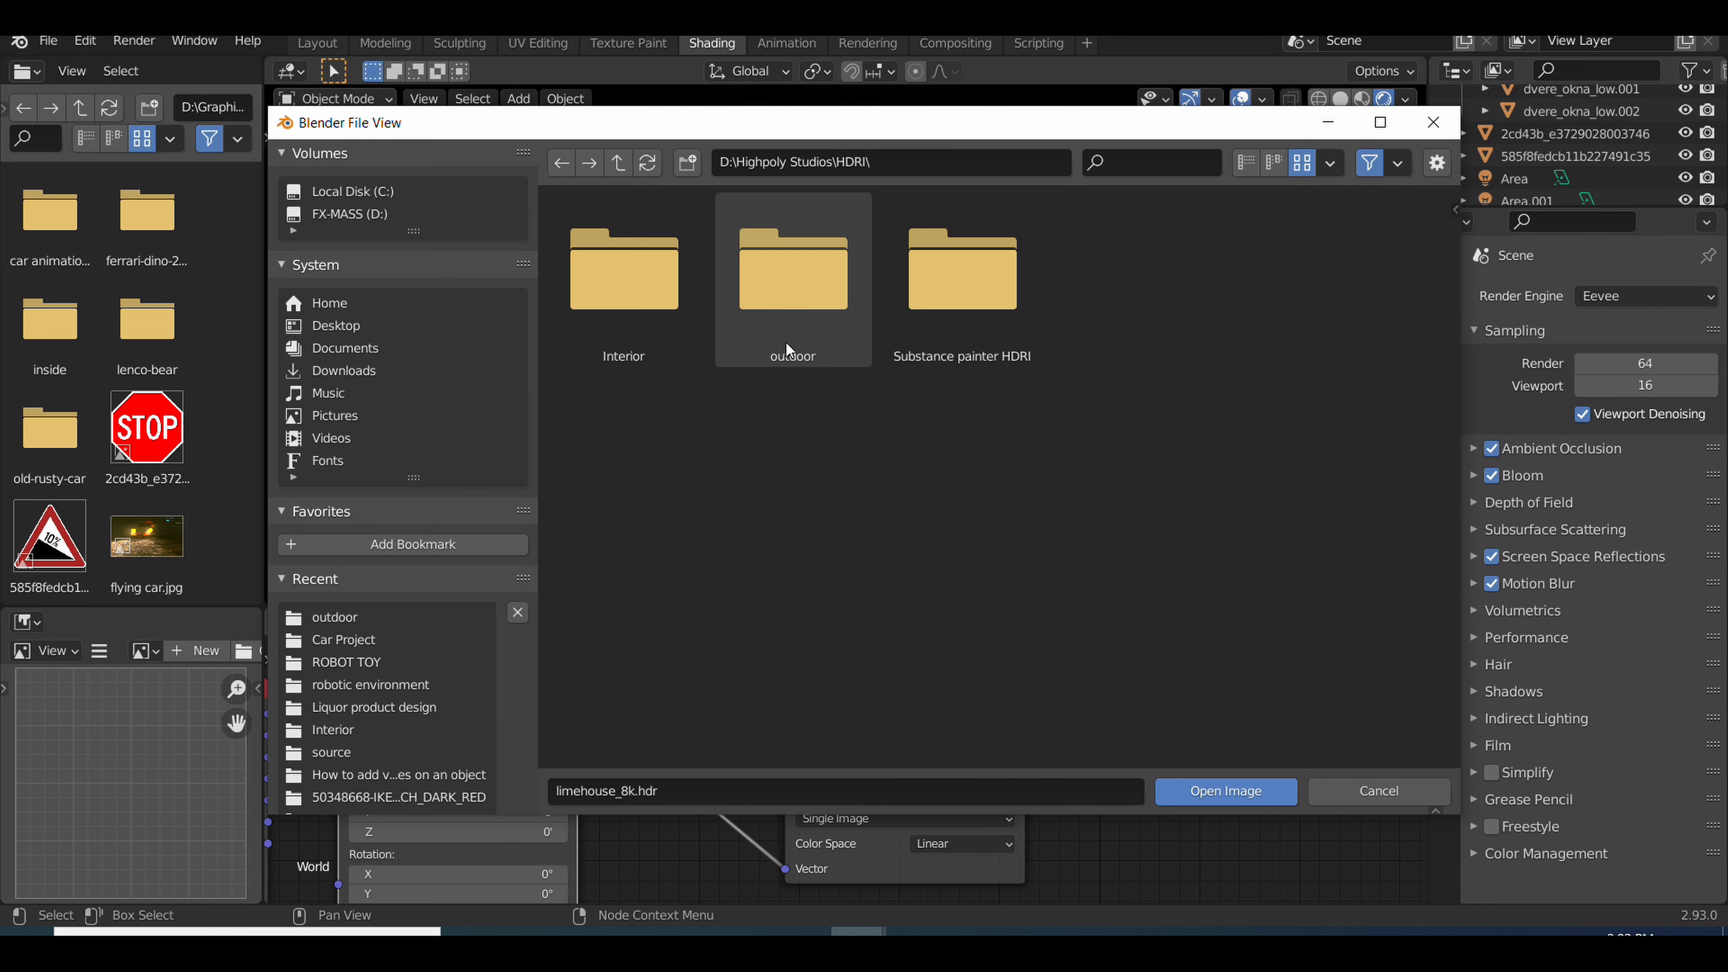
click(684, 286)
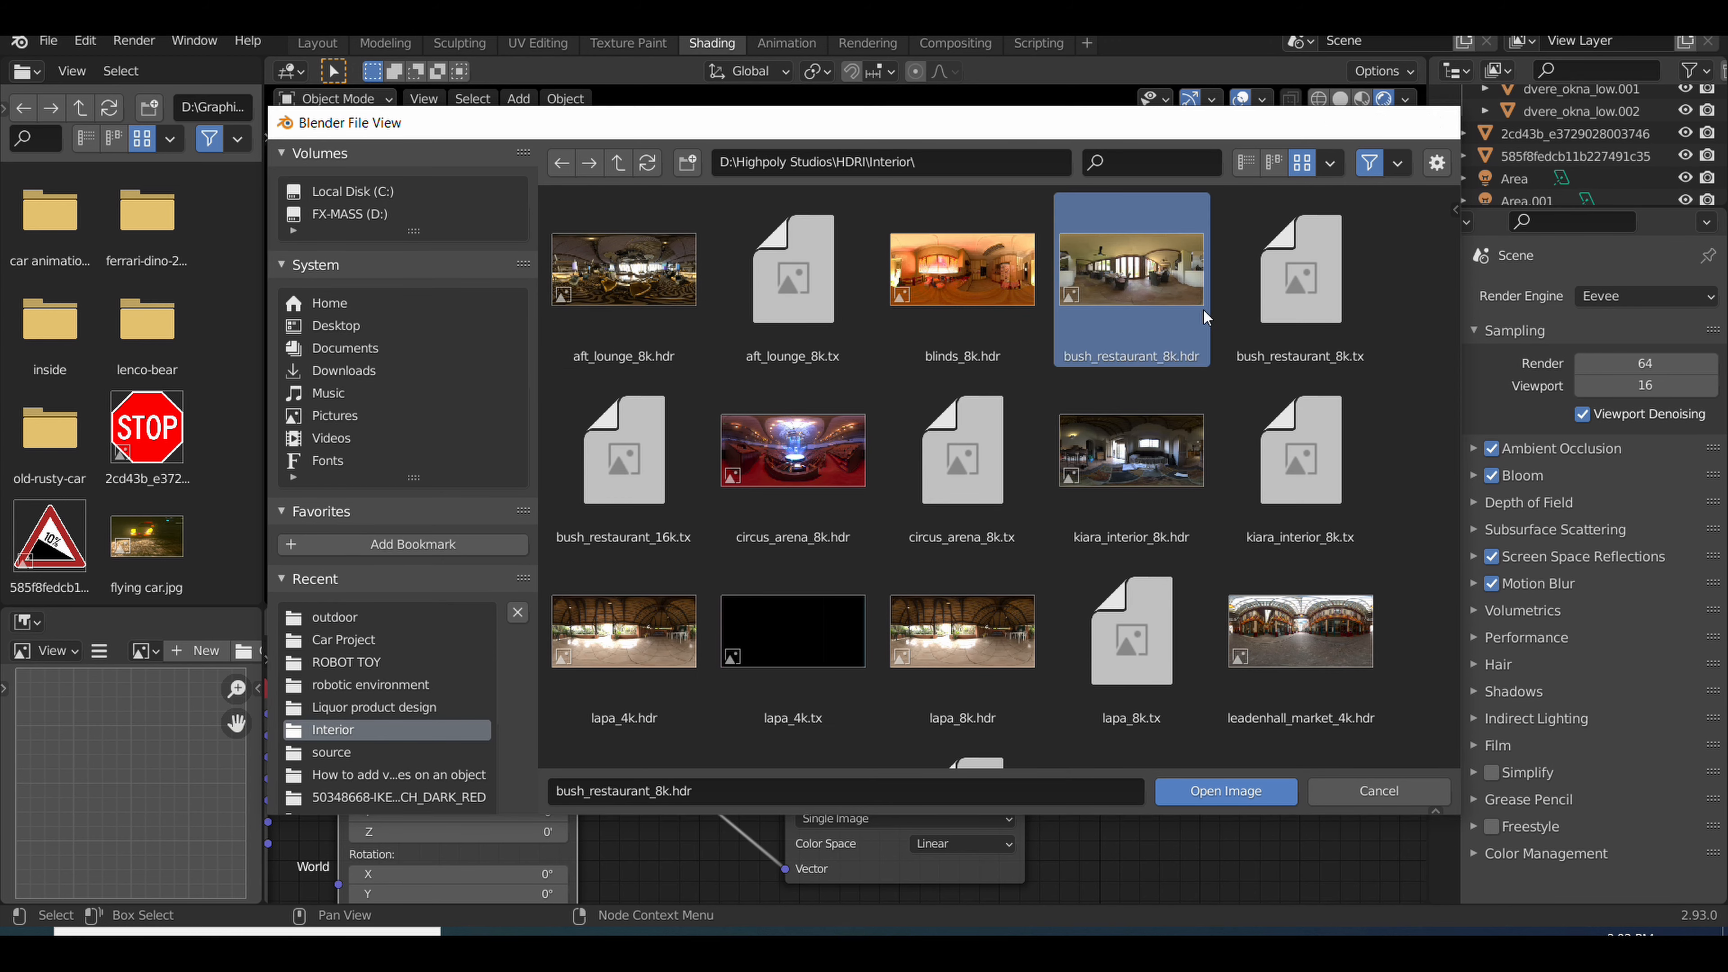
key(Escape)
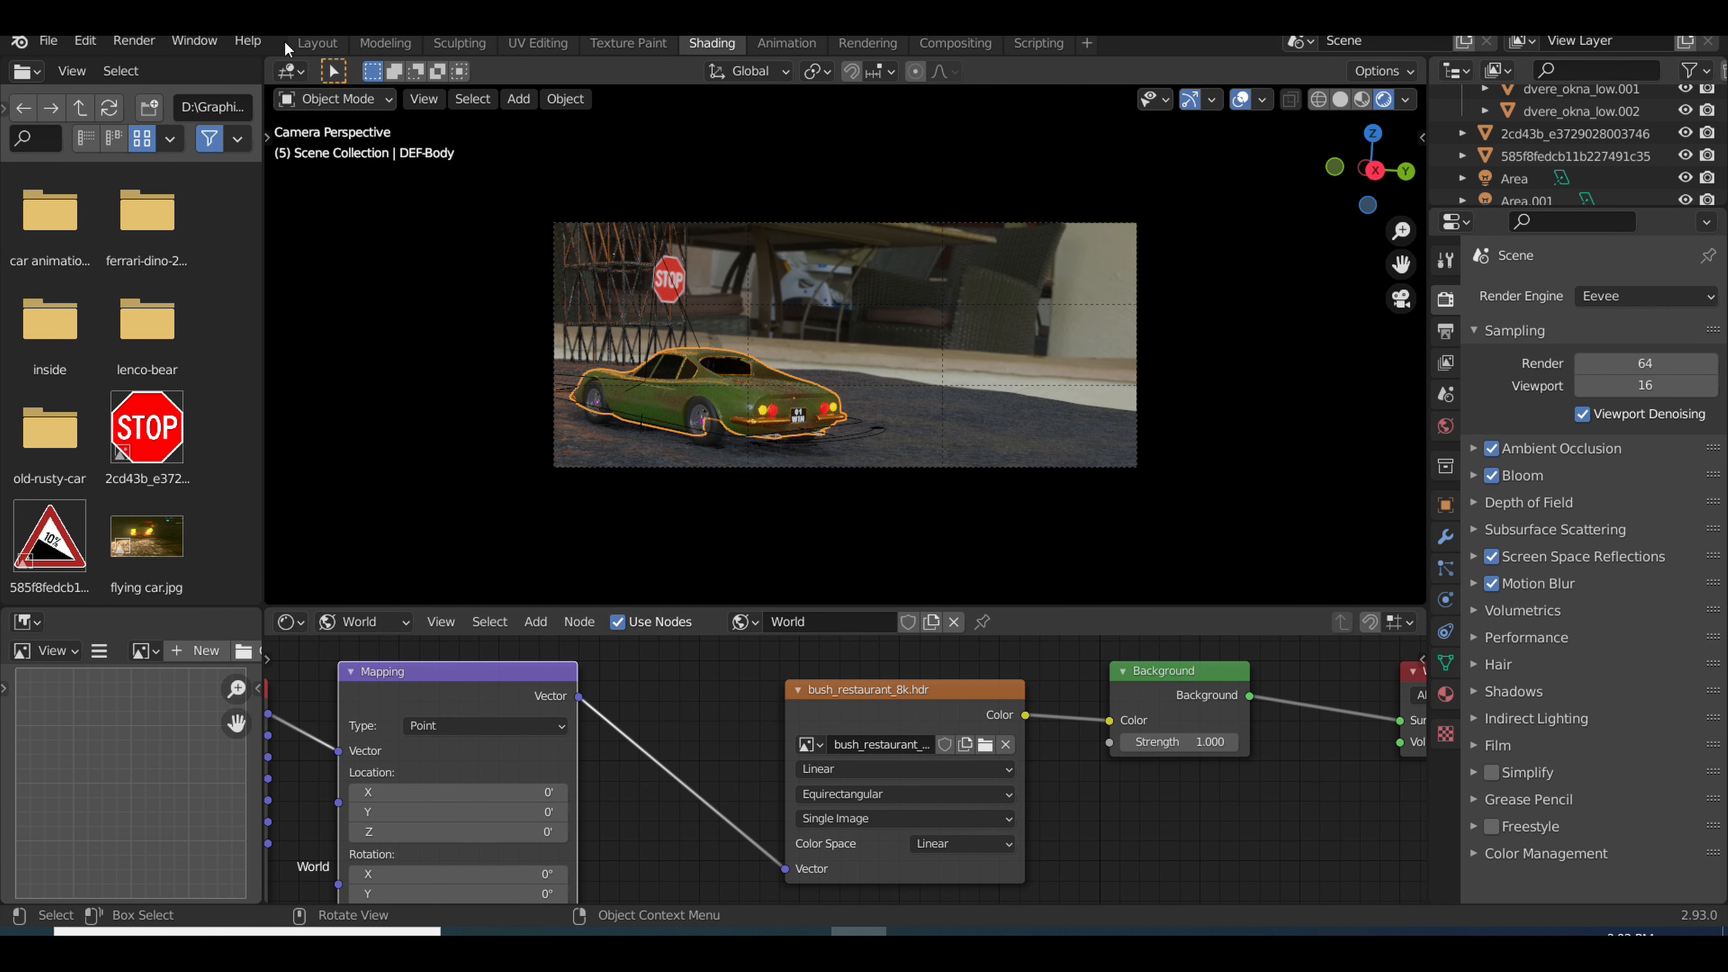
Step: Play the animation from frame 5 through the camera in the Layout workspace to check the restaurant backdrop
click(314, 42)
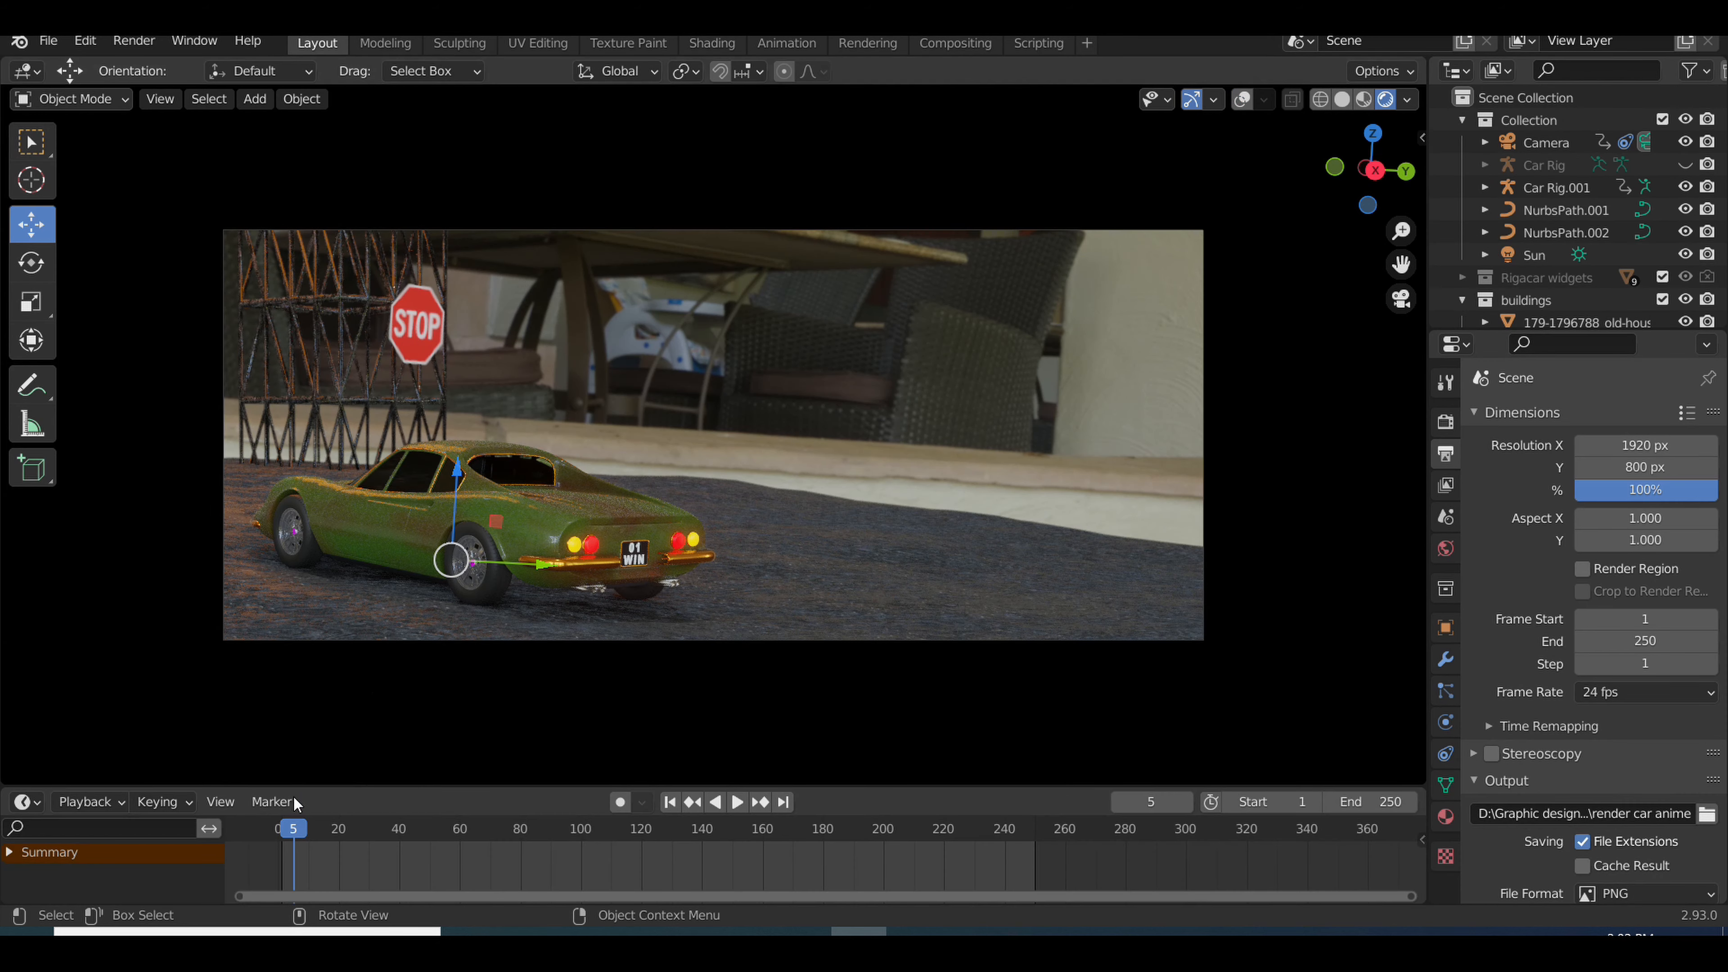
key(space)
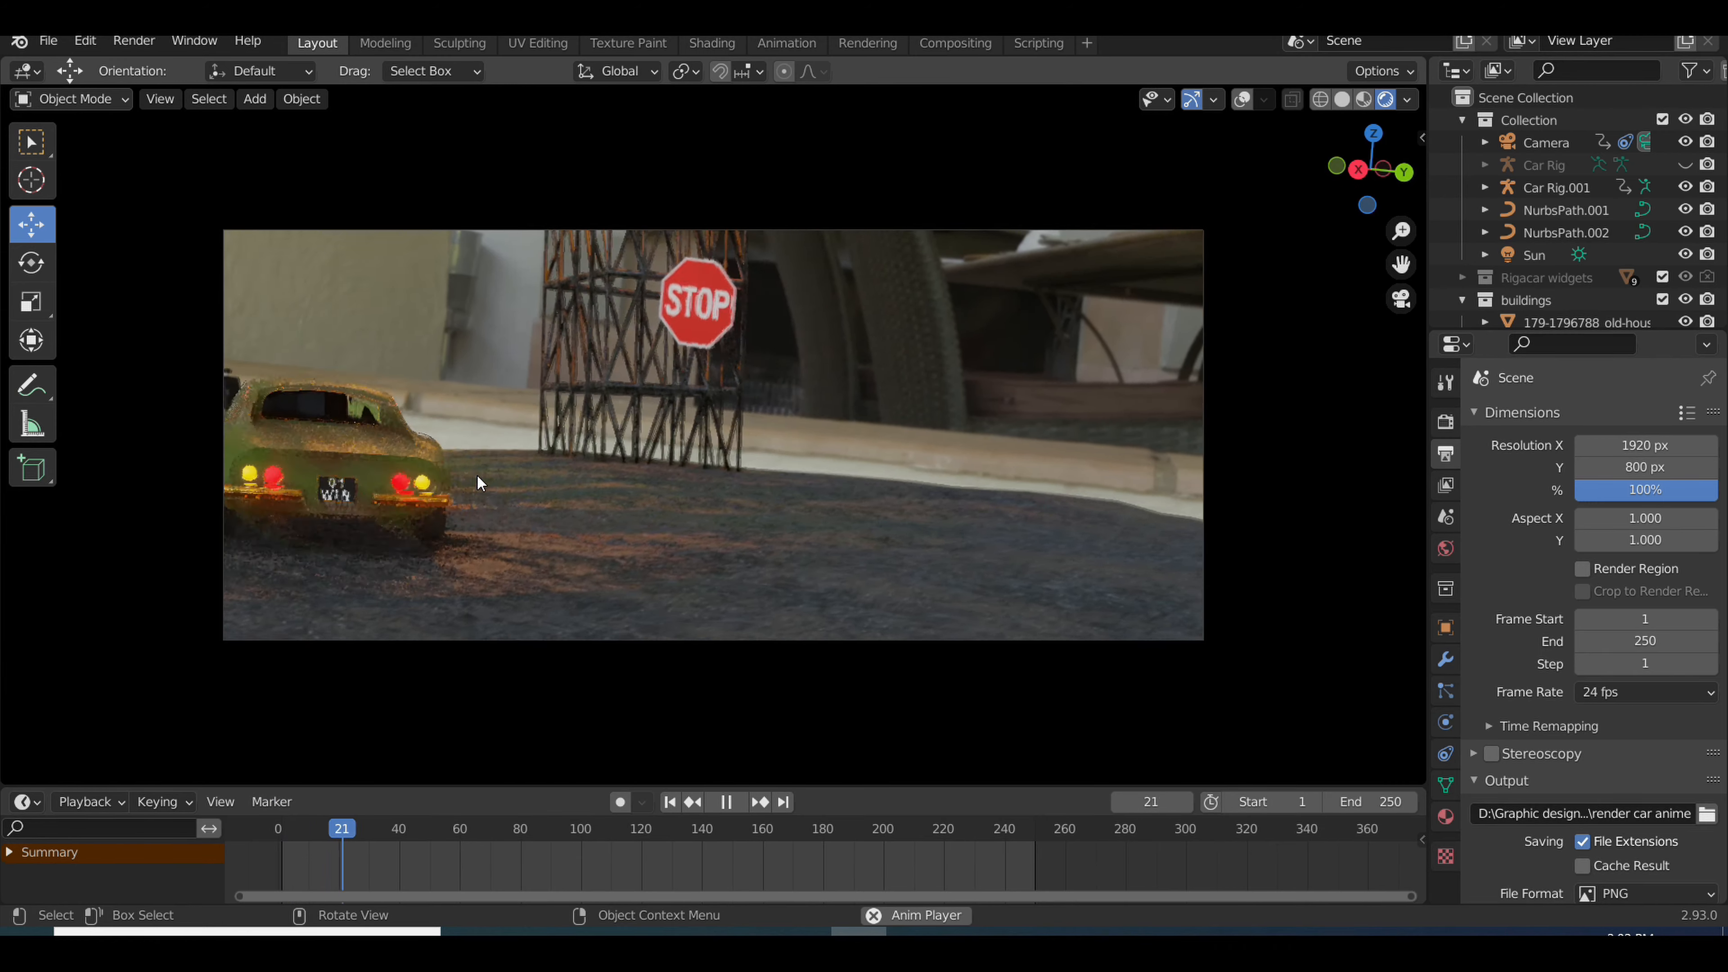
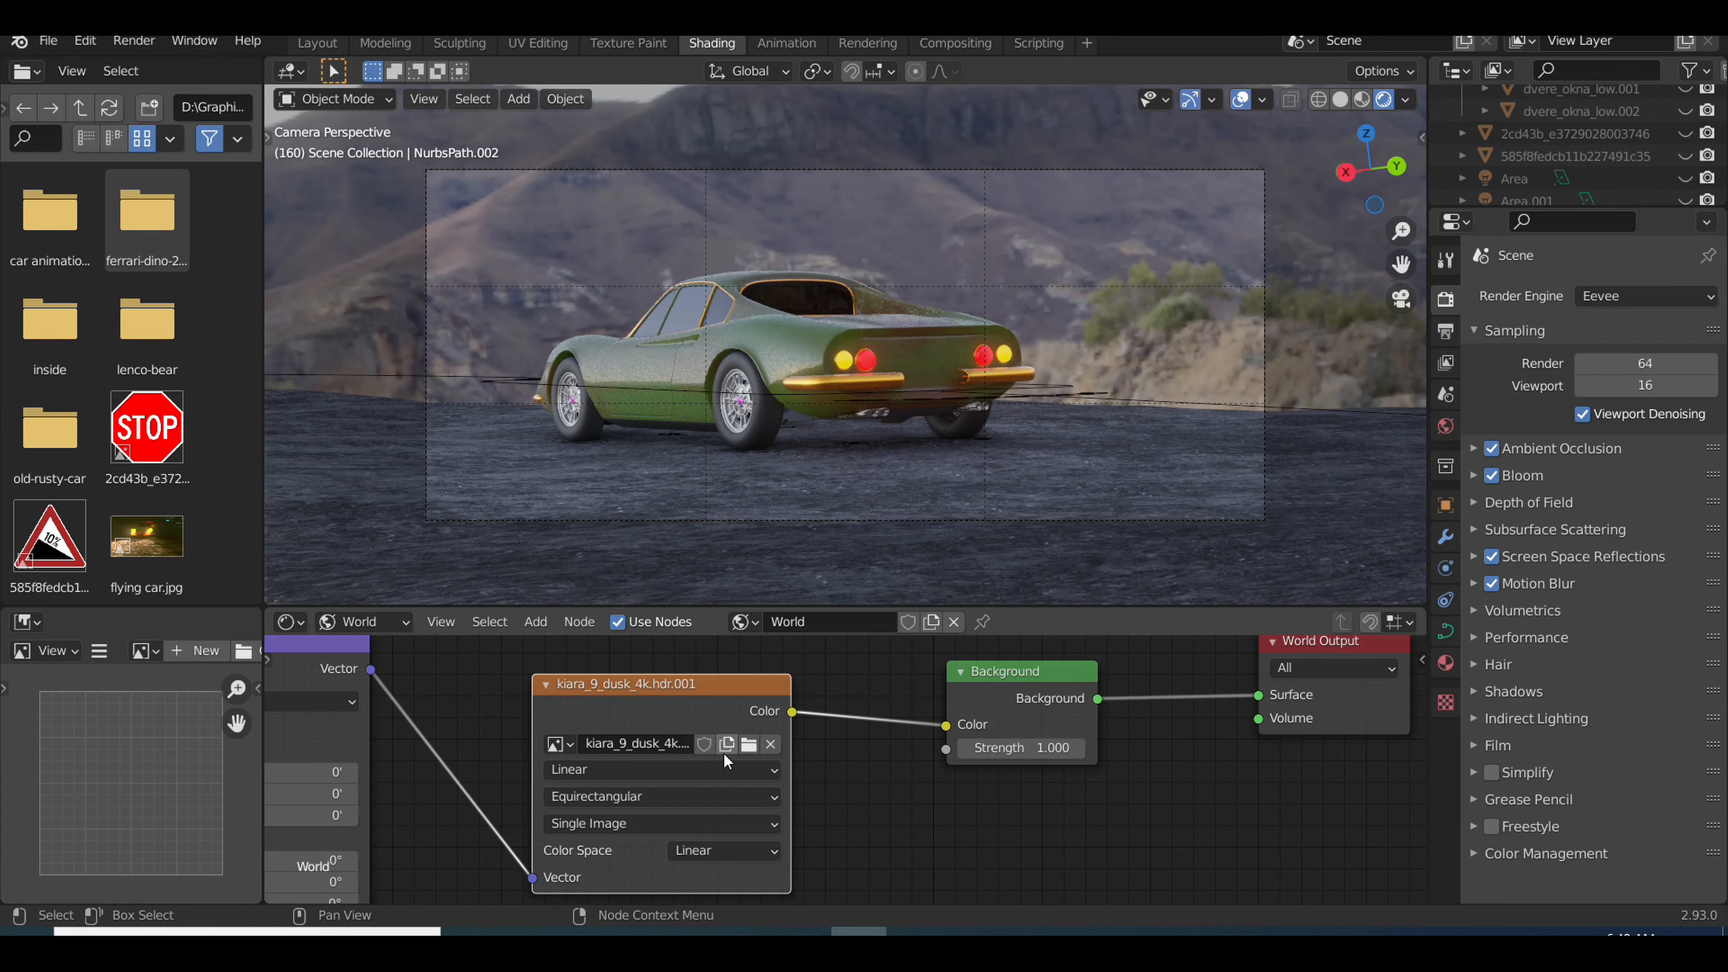
Step: Try World Background strengths of 0.5, 0.1 and 0.05 with the kiara_9_dusk_4k.hdr environment, settling on 0.1
drag(661, 713, 674, 697)
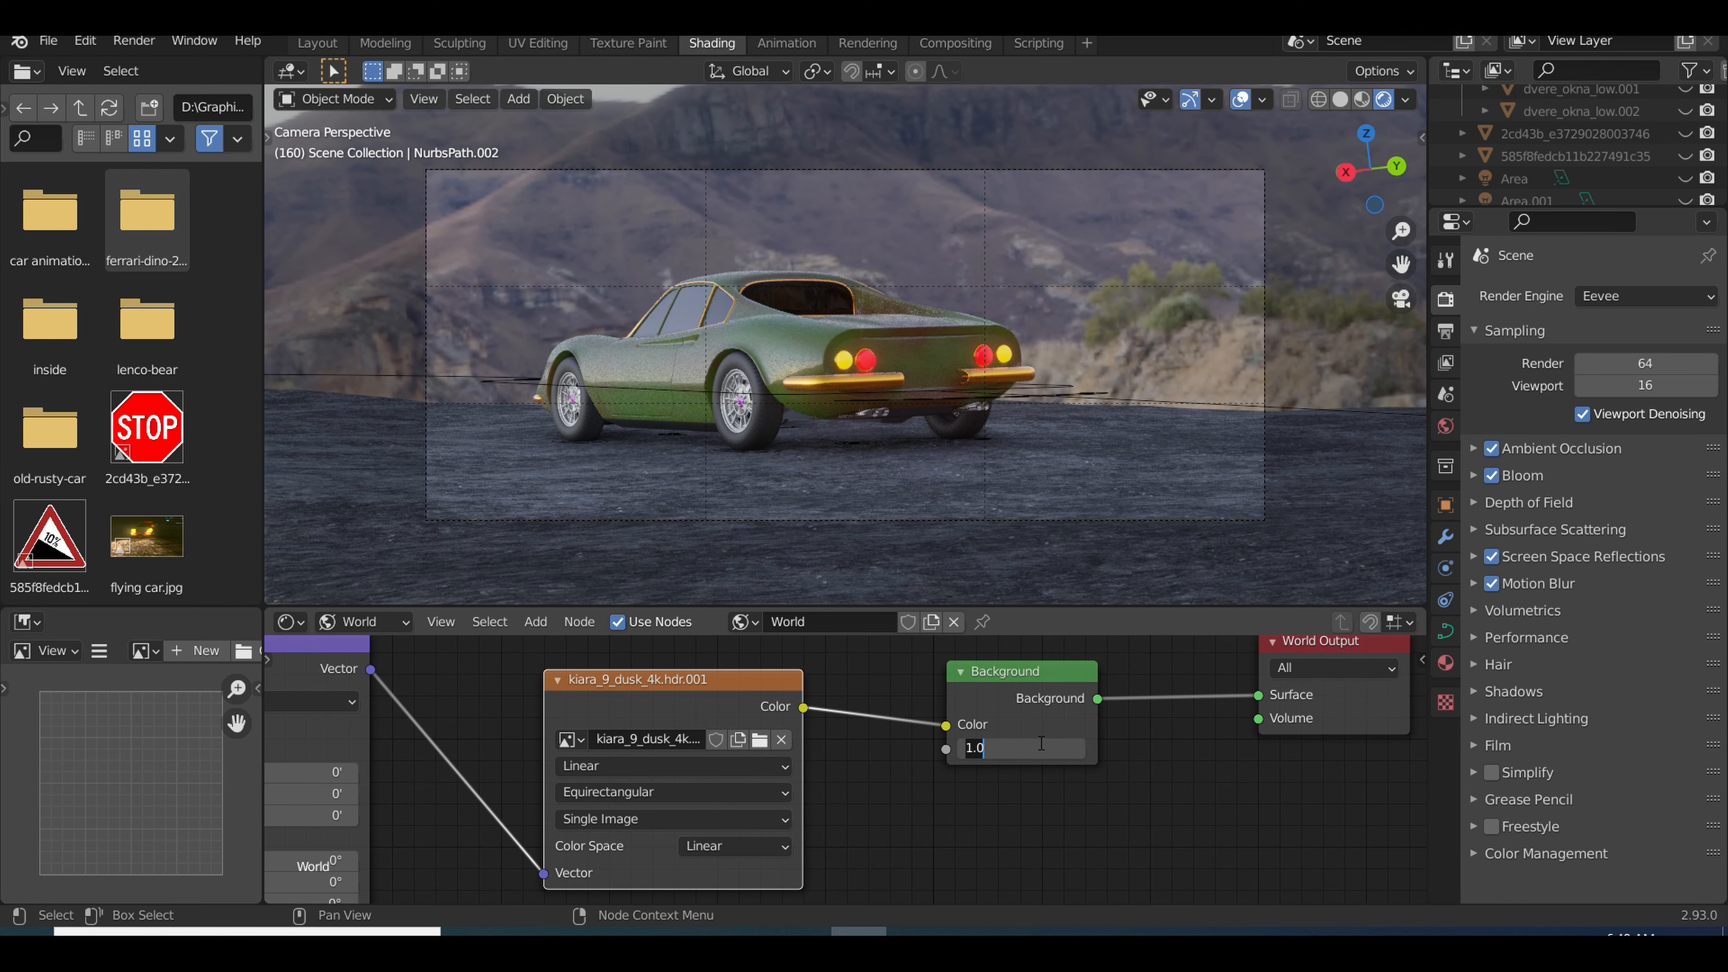
key(Return)
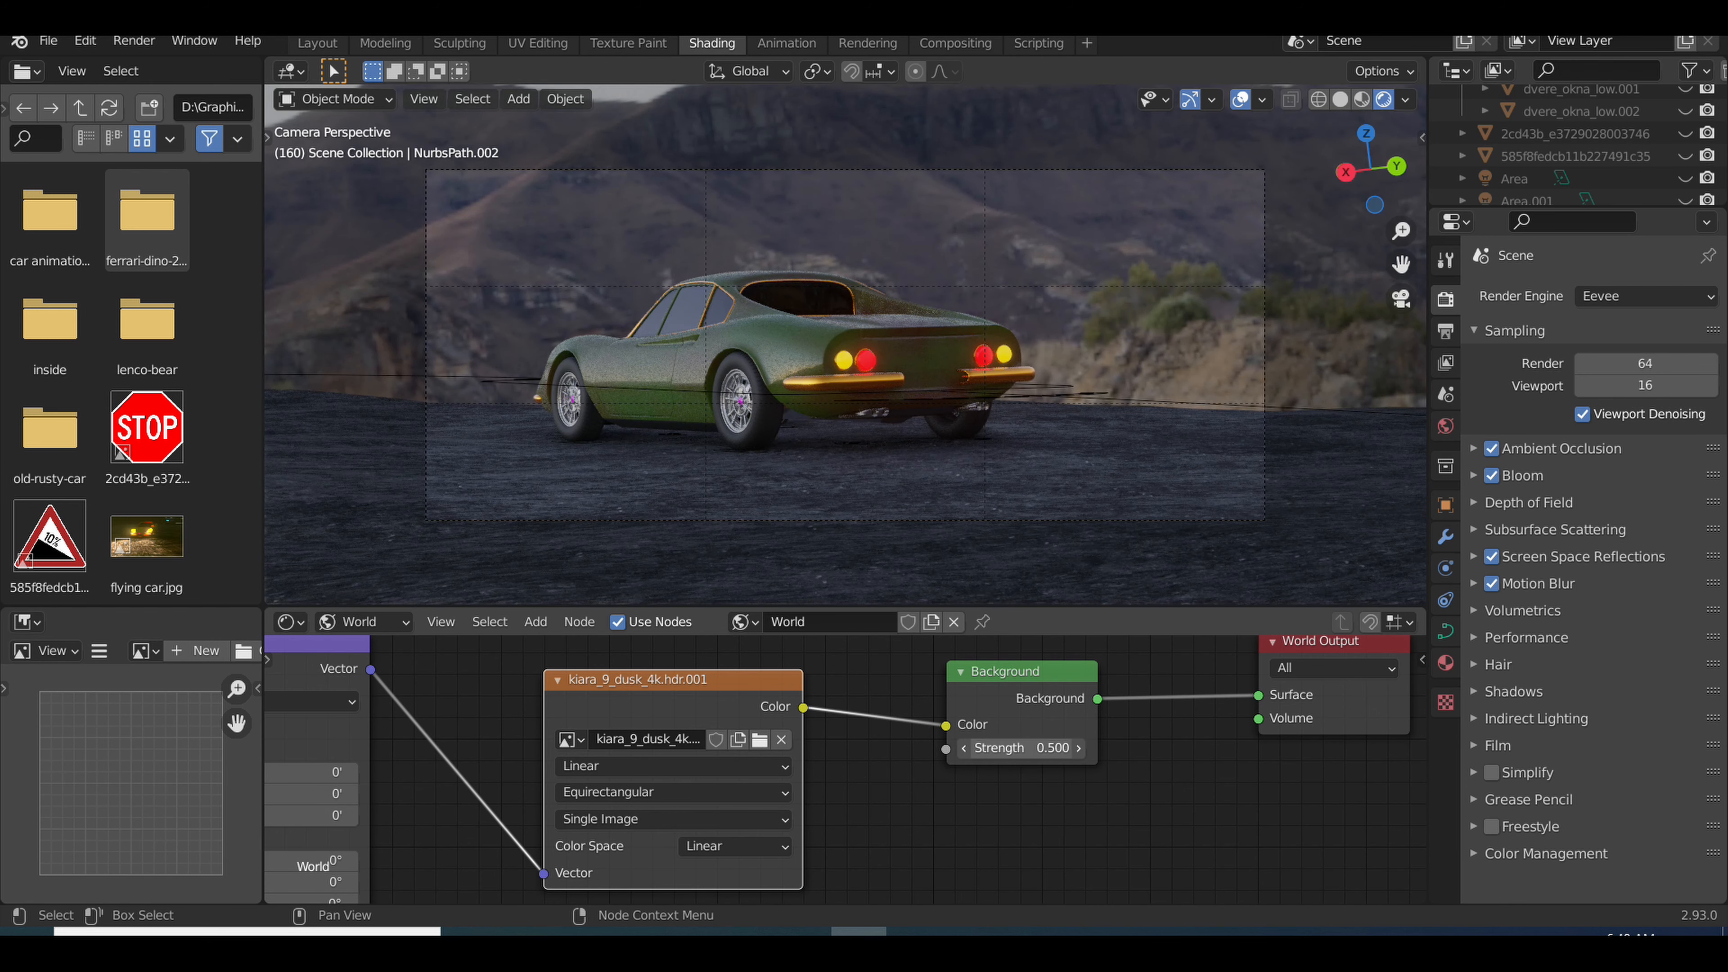
key(Return)
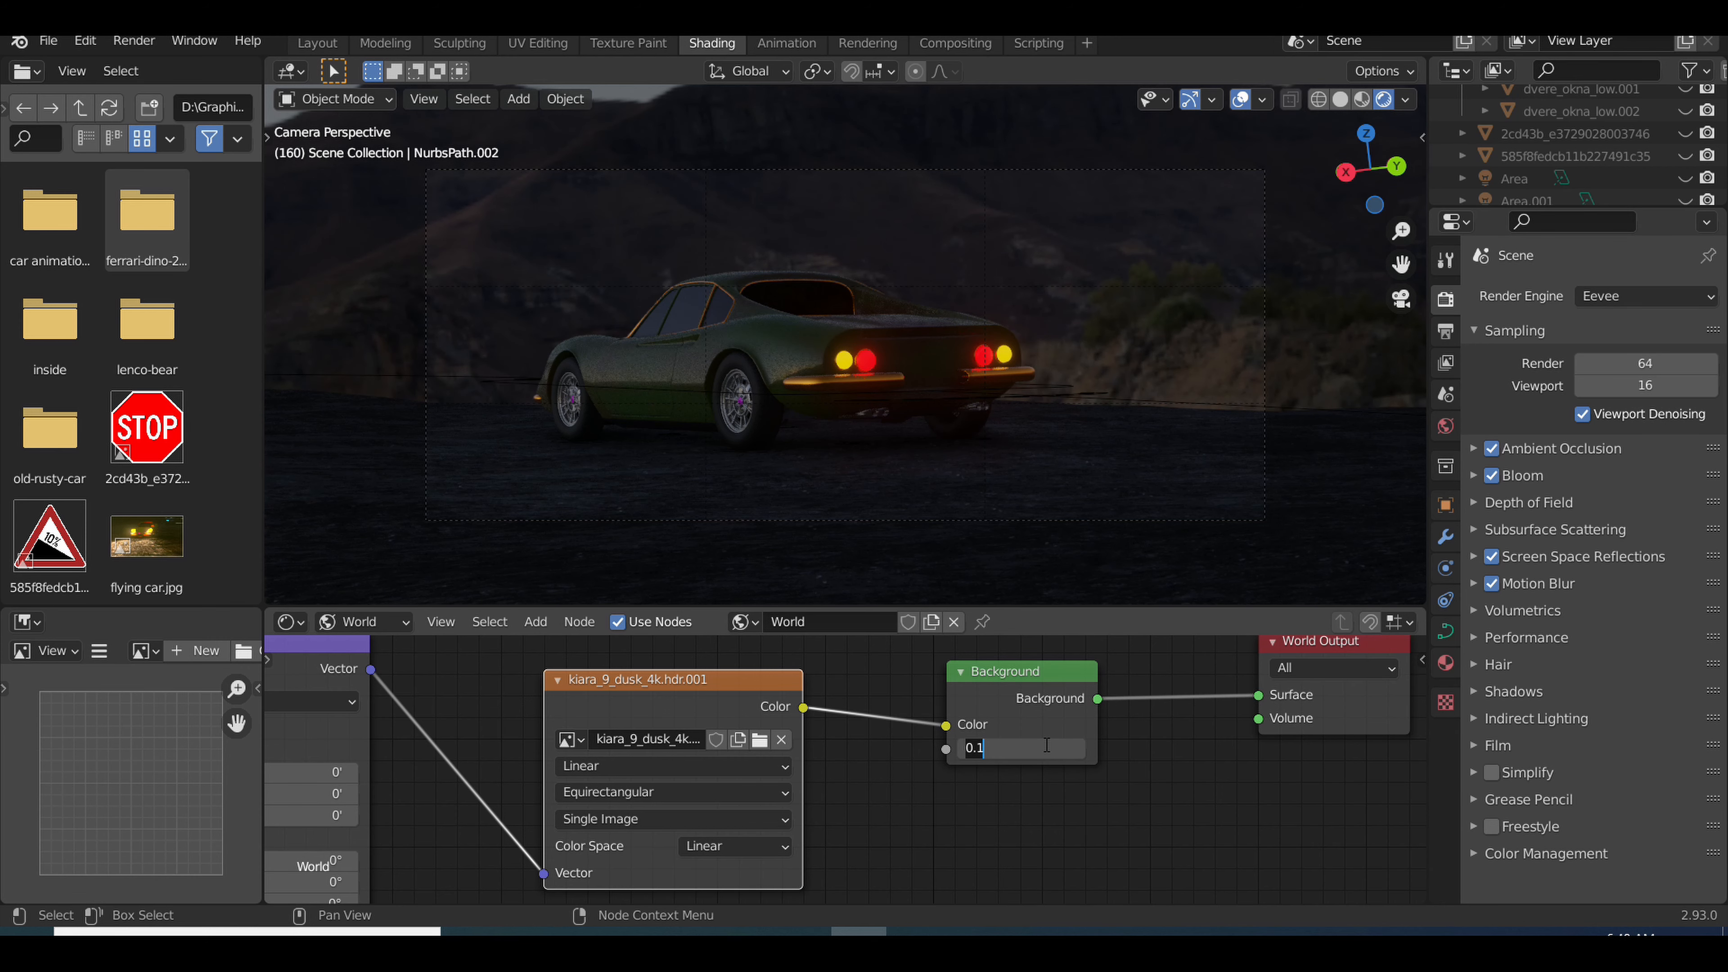
key(Return)
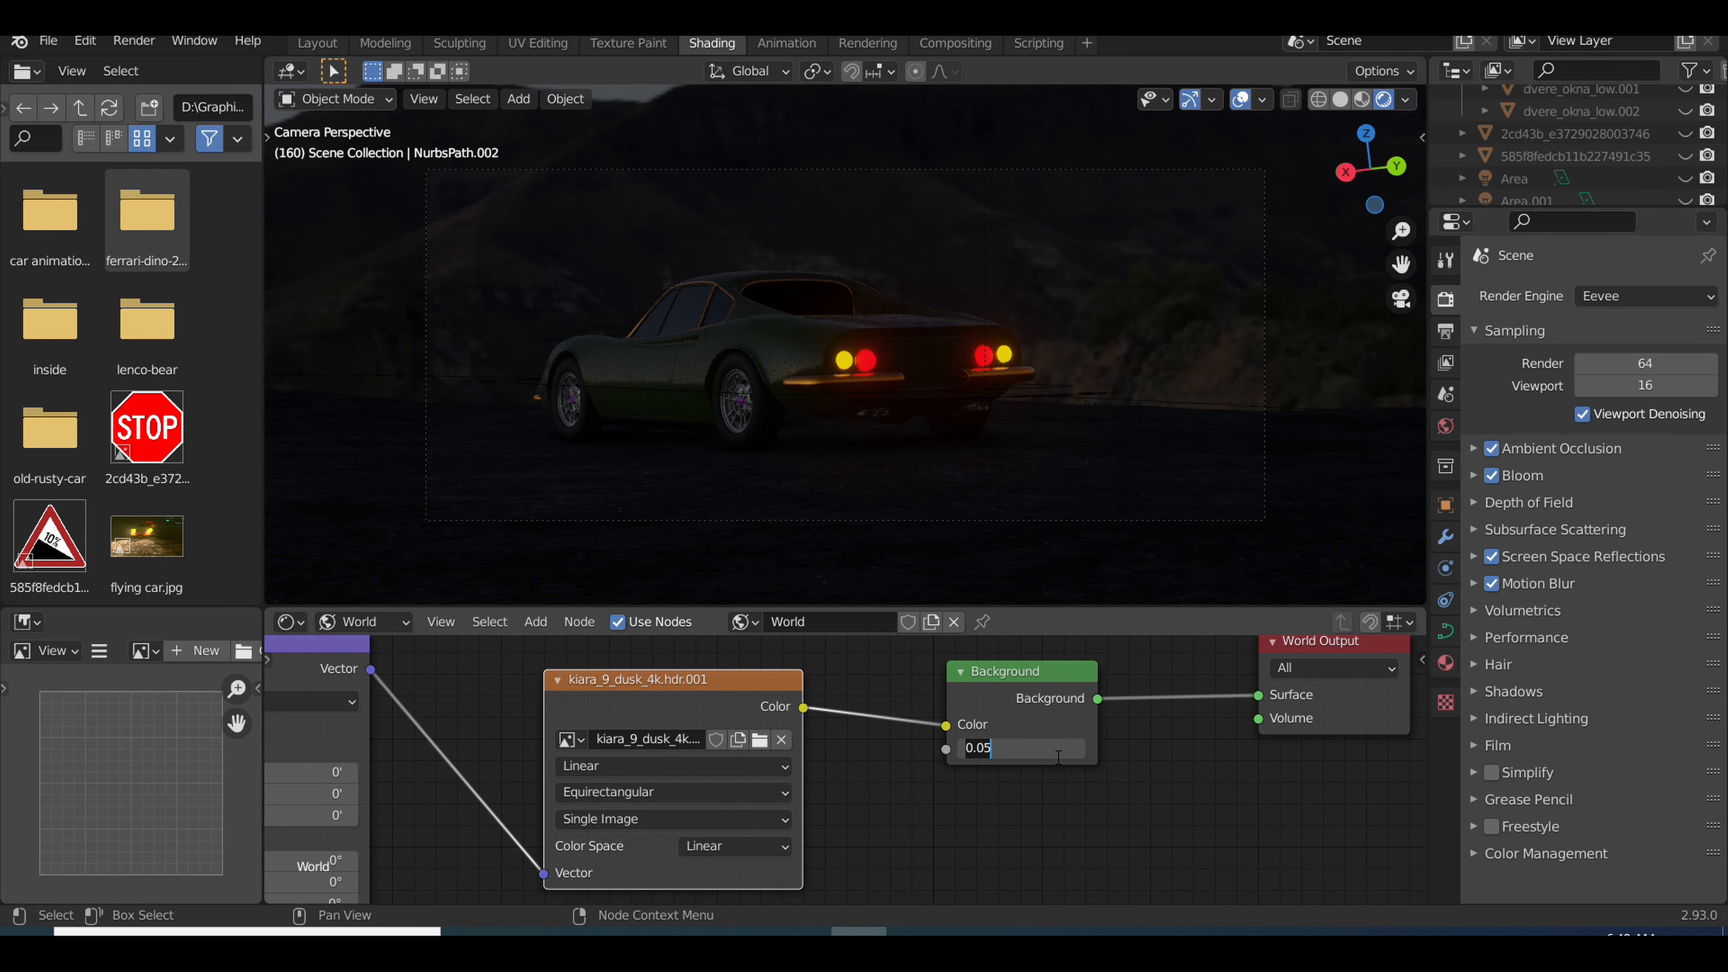
text(.1)
key(Return)
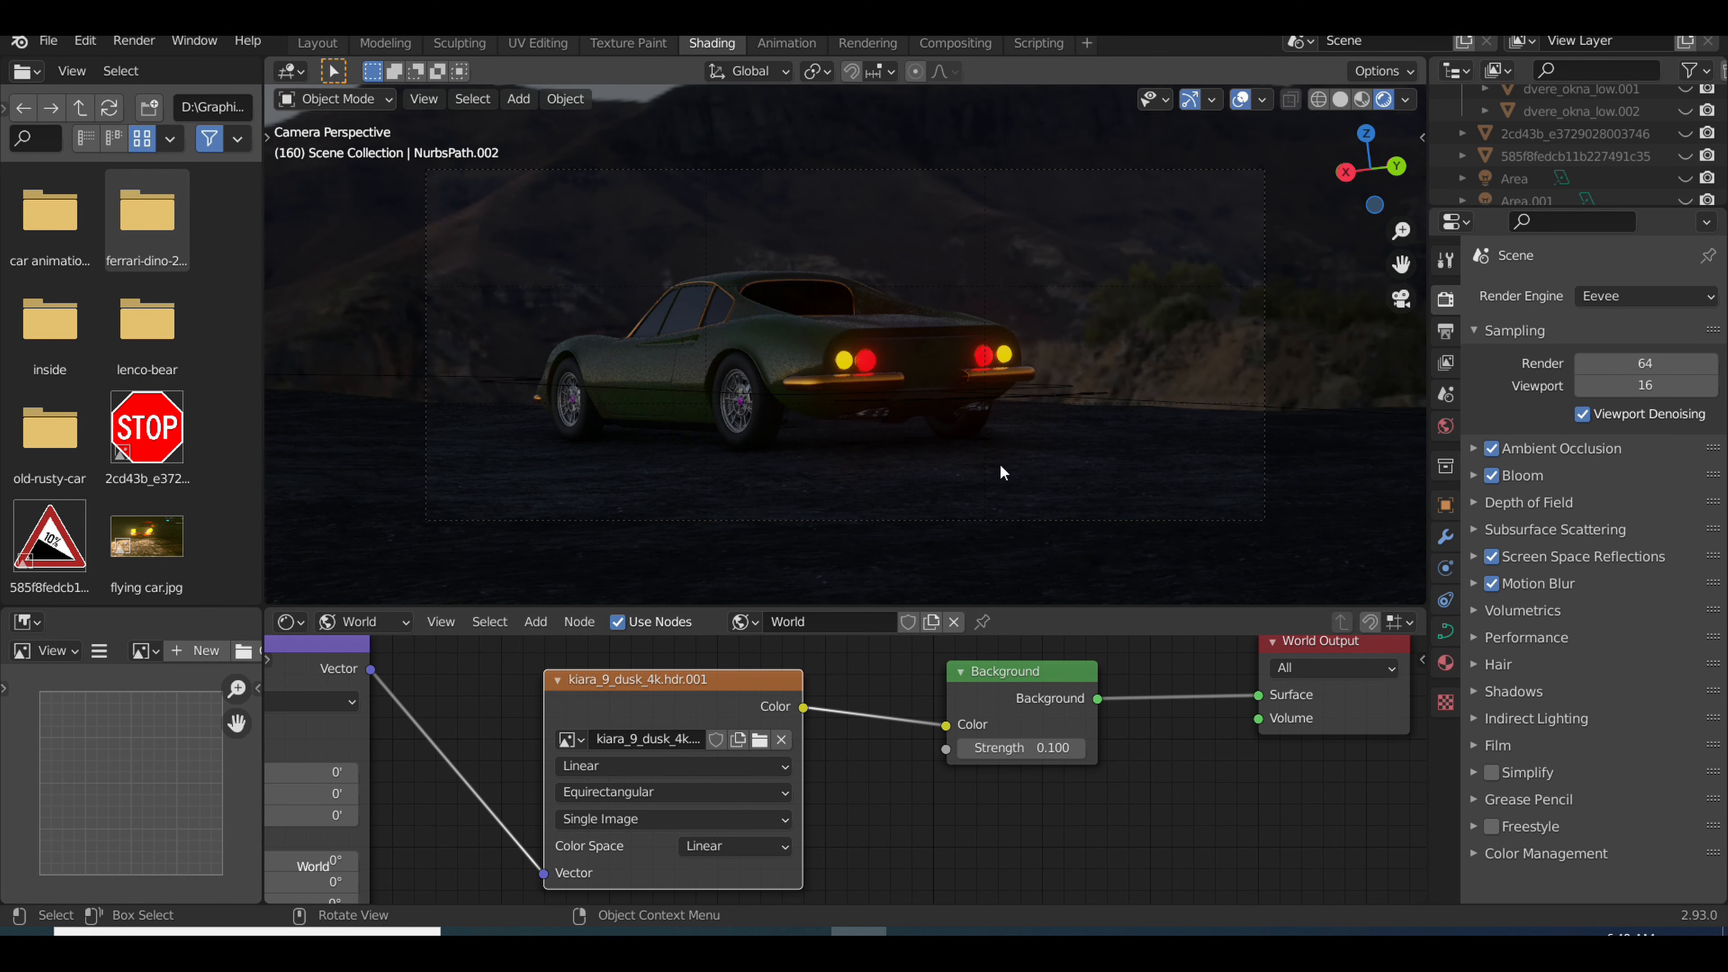
Step: Frame the car rig up close outside the camera view and compare the dusk lighting in Cycles and Eevee, ending on Eevee
middle_drag(1001, 465, 849, 439)
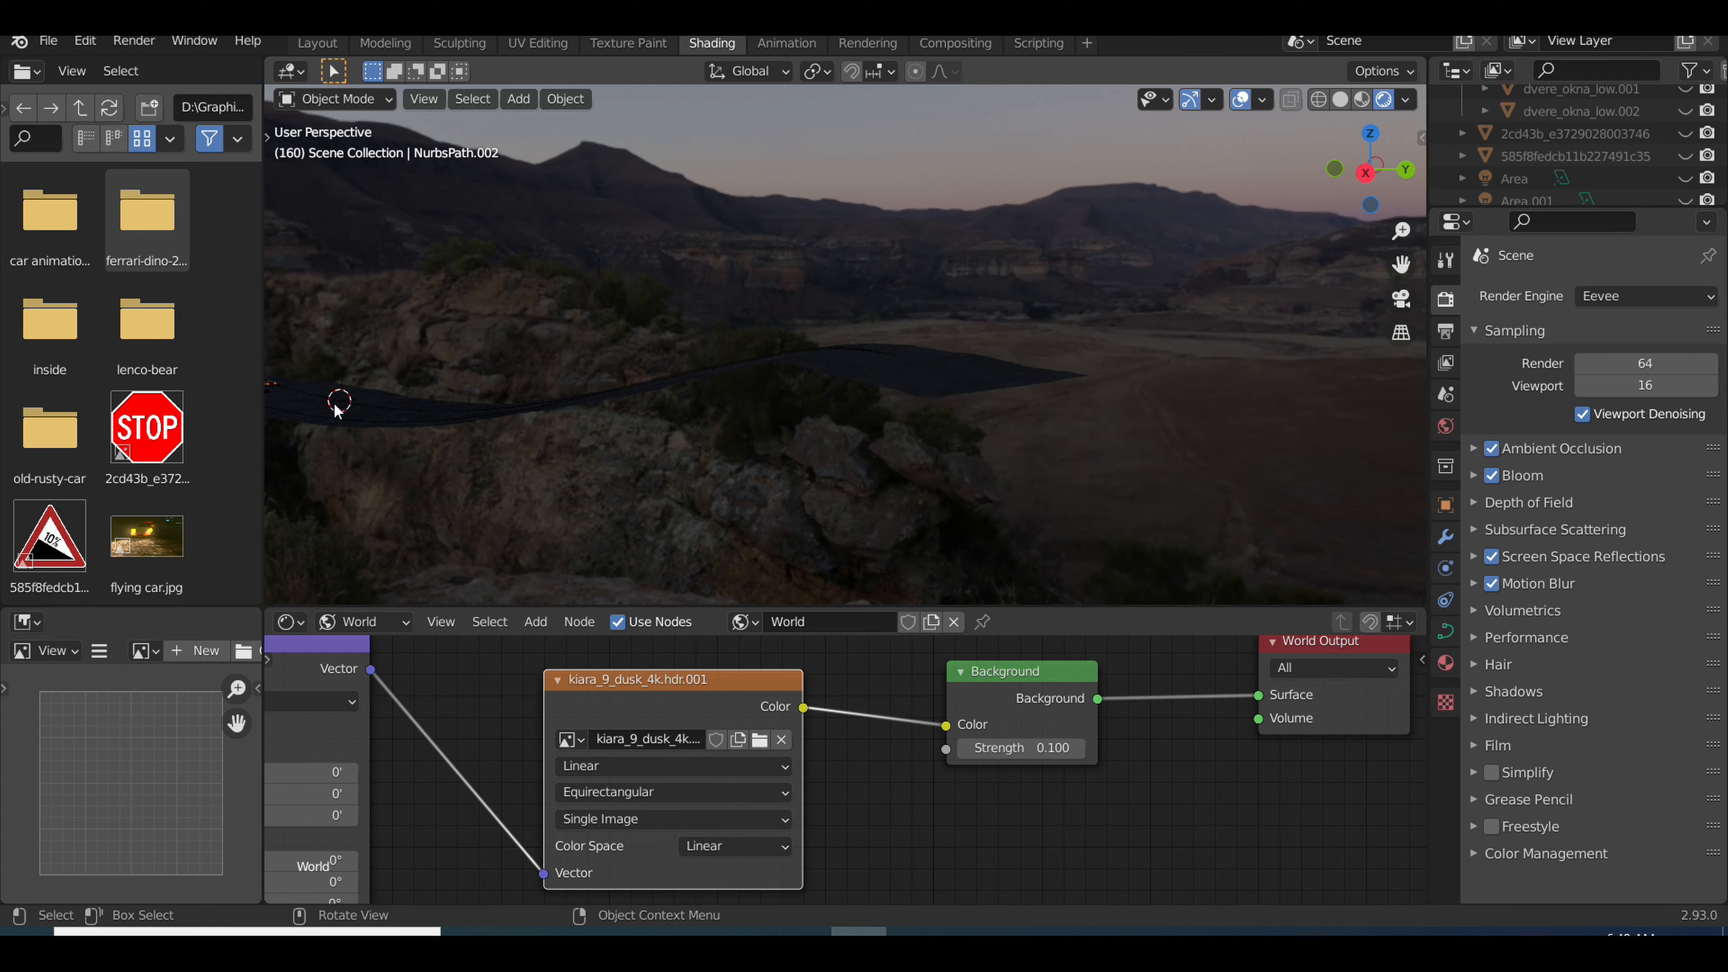
click(274, 382)
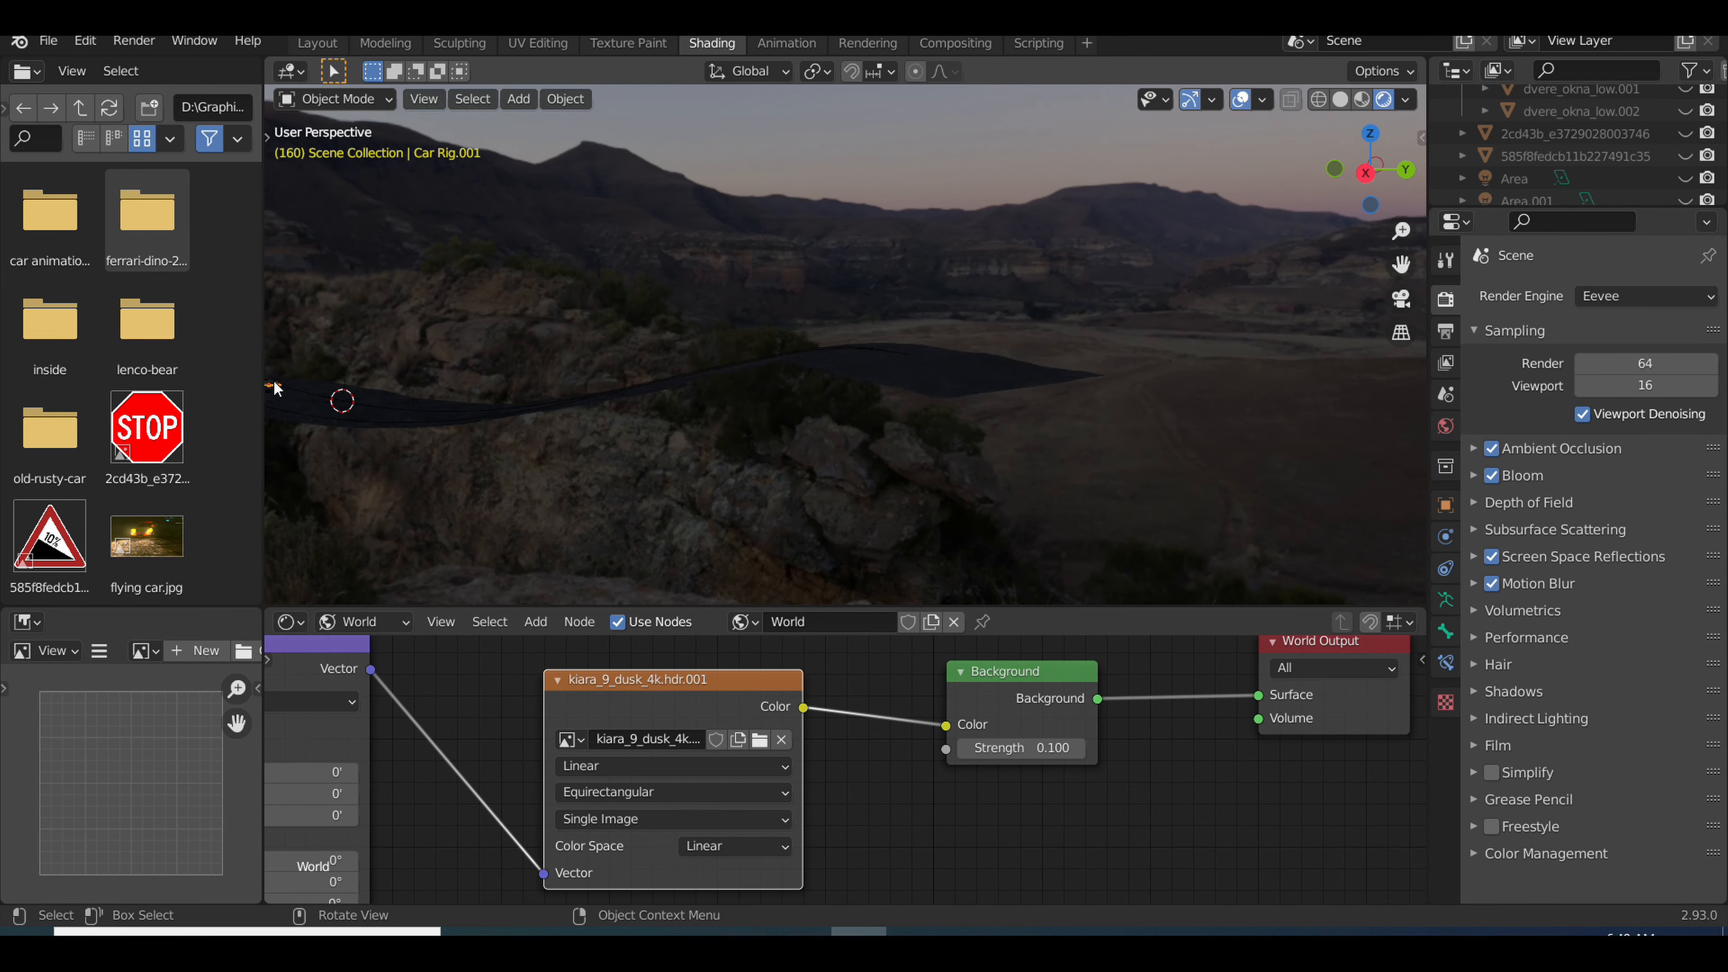
key(KP_Decimal)
middle_drag(860, 320, 999, 230)
scroll(764, 318, up, 3)
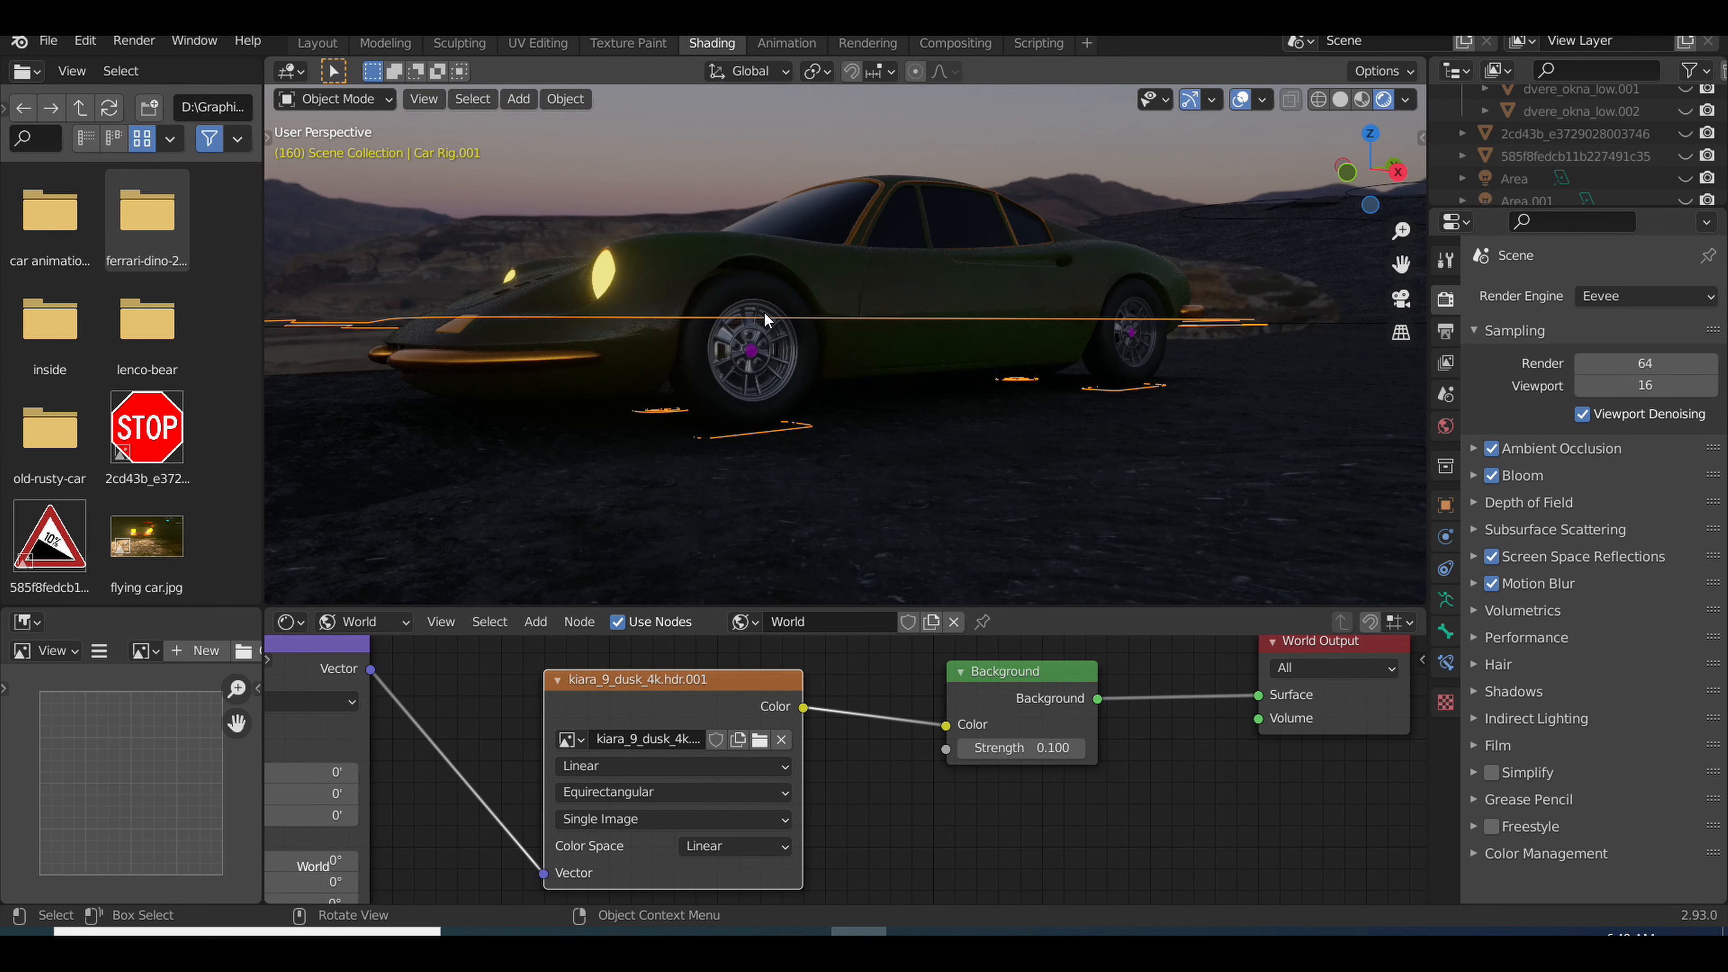
scroll(877, 347, down, 2)
middle_drag(876, 347, 940, 368)
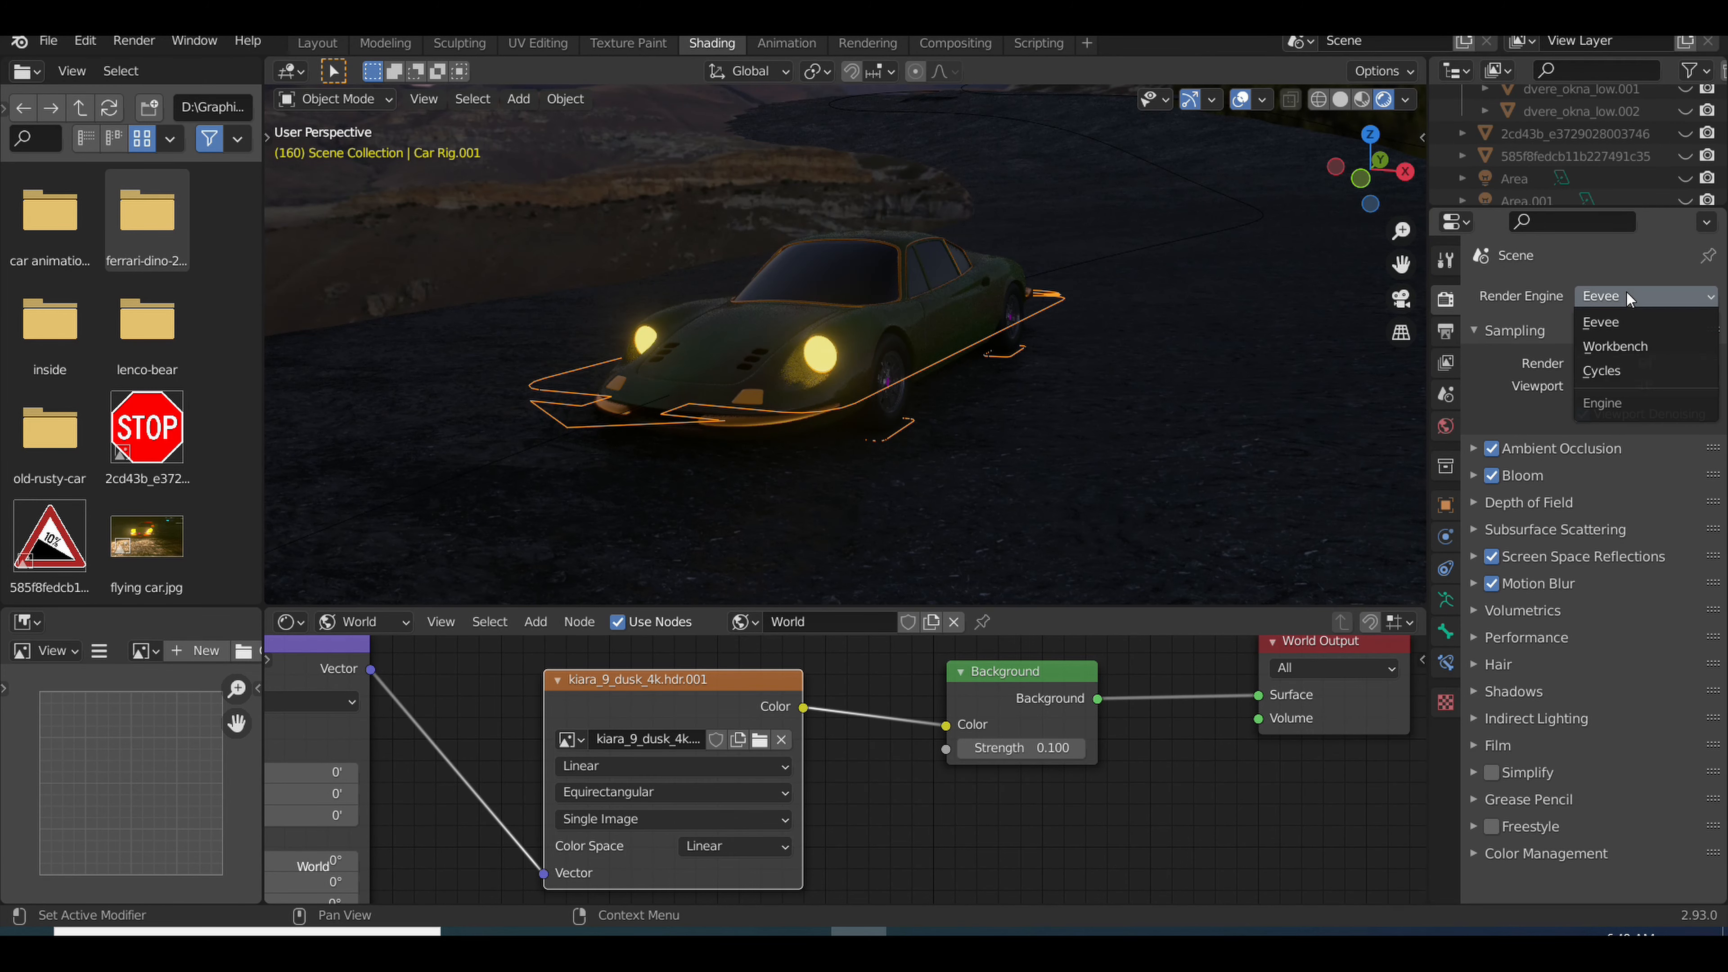
click(1647, 372)
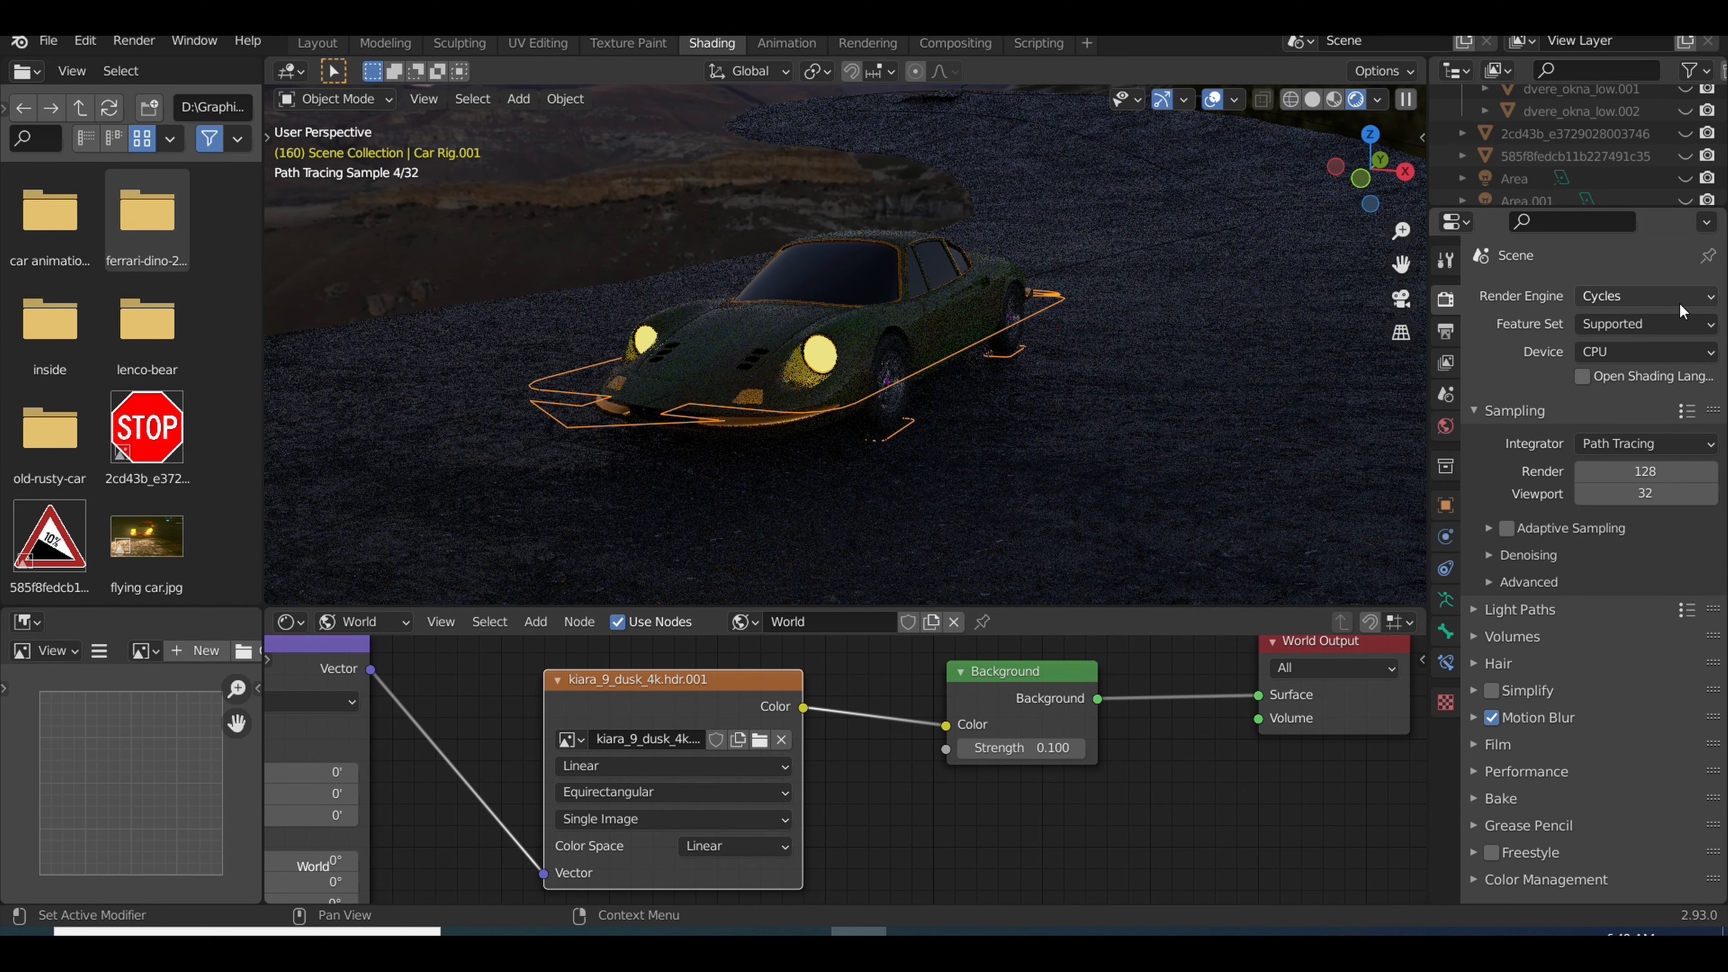
click(1662, 324)
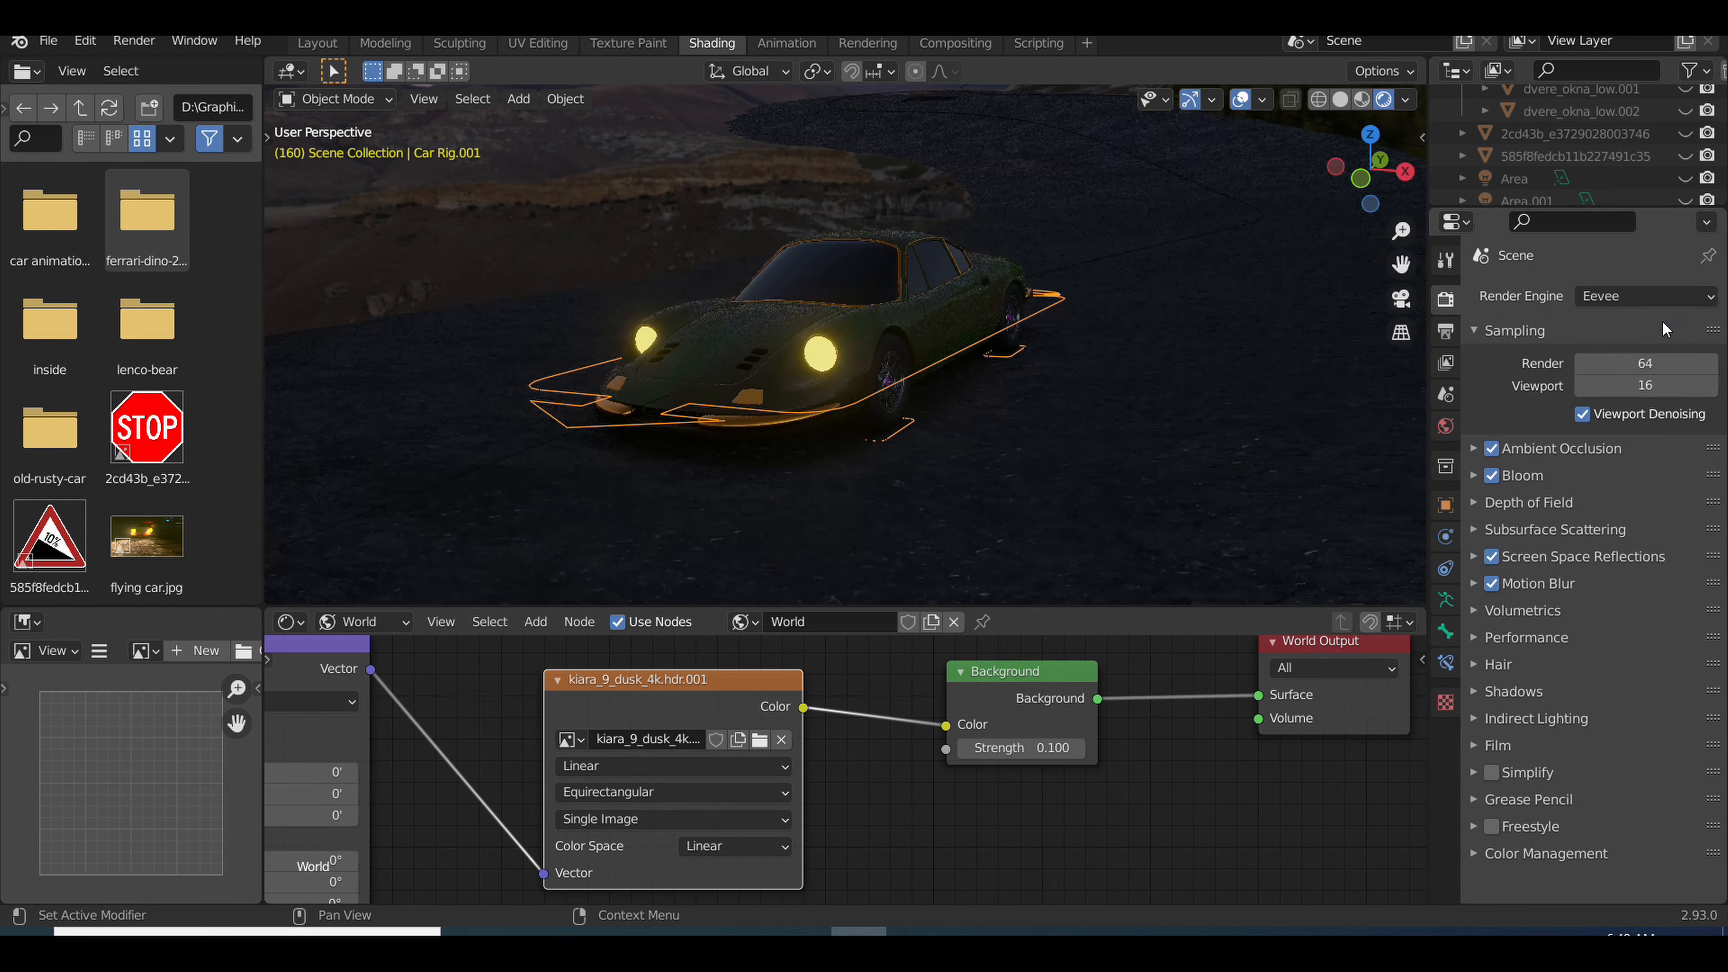
Step: Select the car body and show its carpaint material nodes in the shader editor instead of the World nodes
click(727, 307)
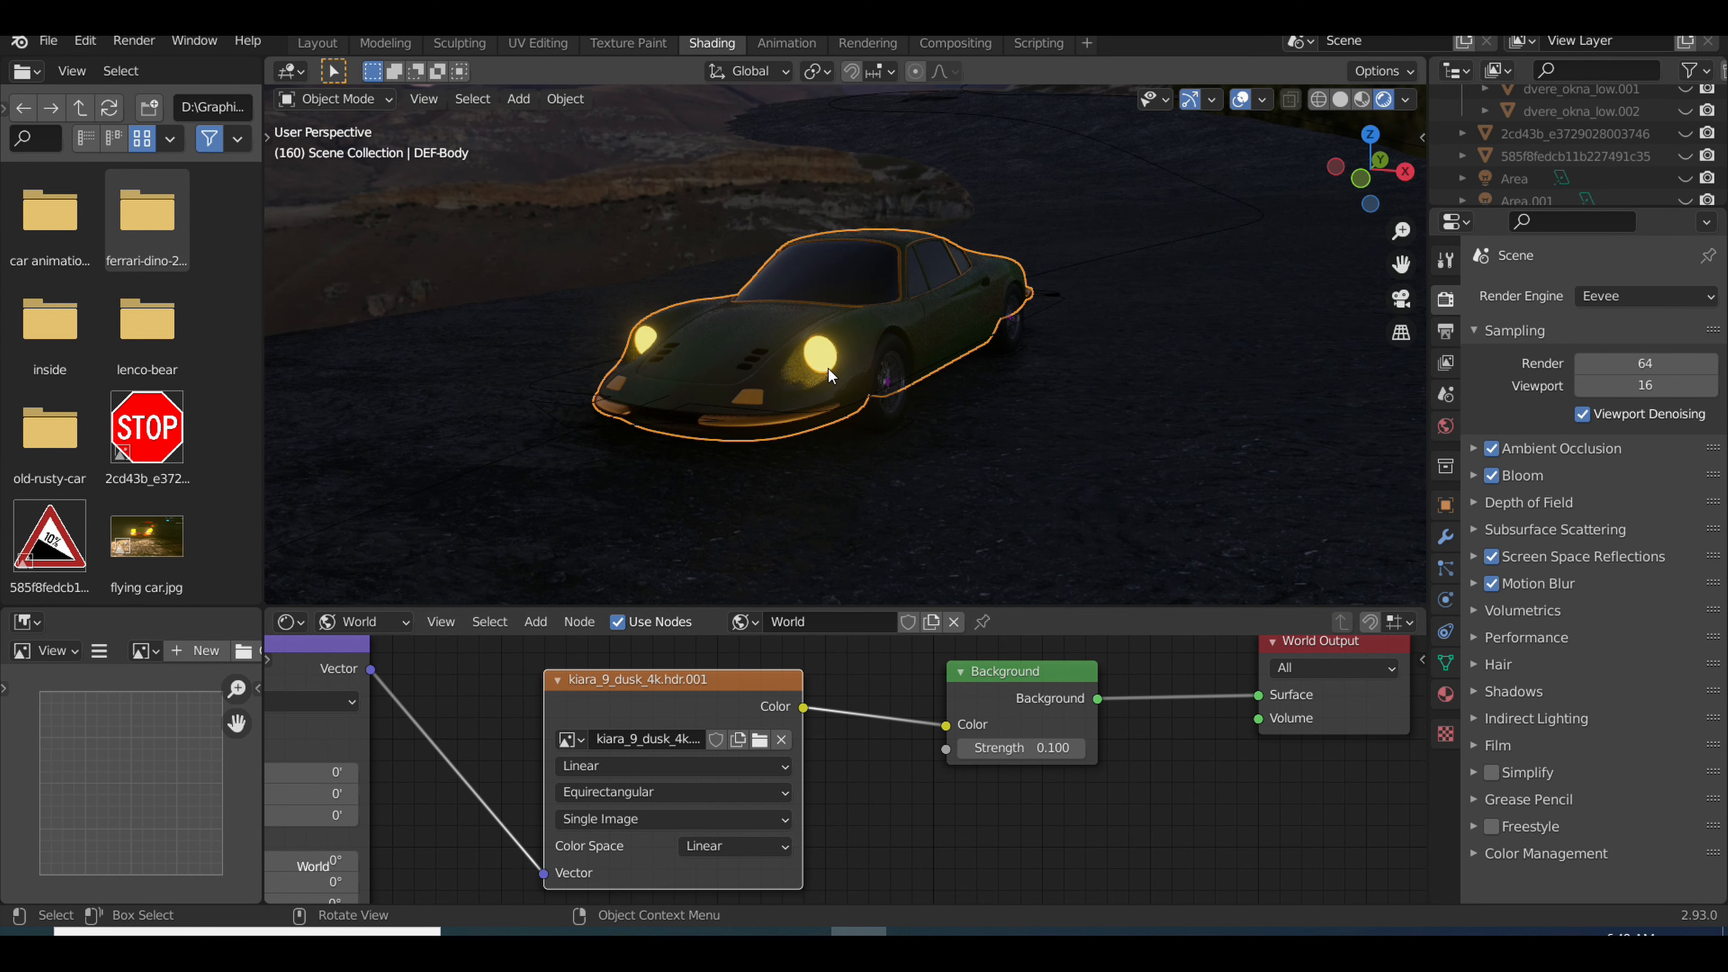
scroll(871, 286, up, 1)
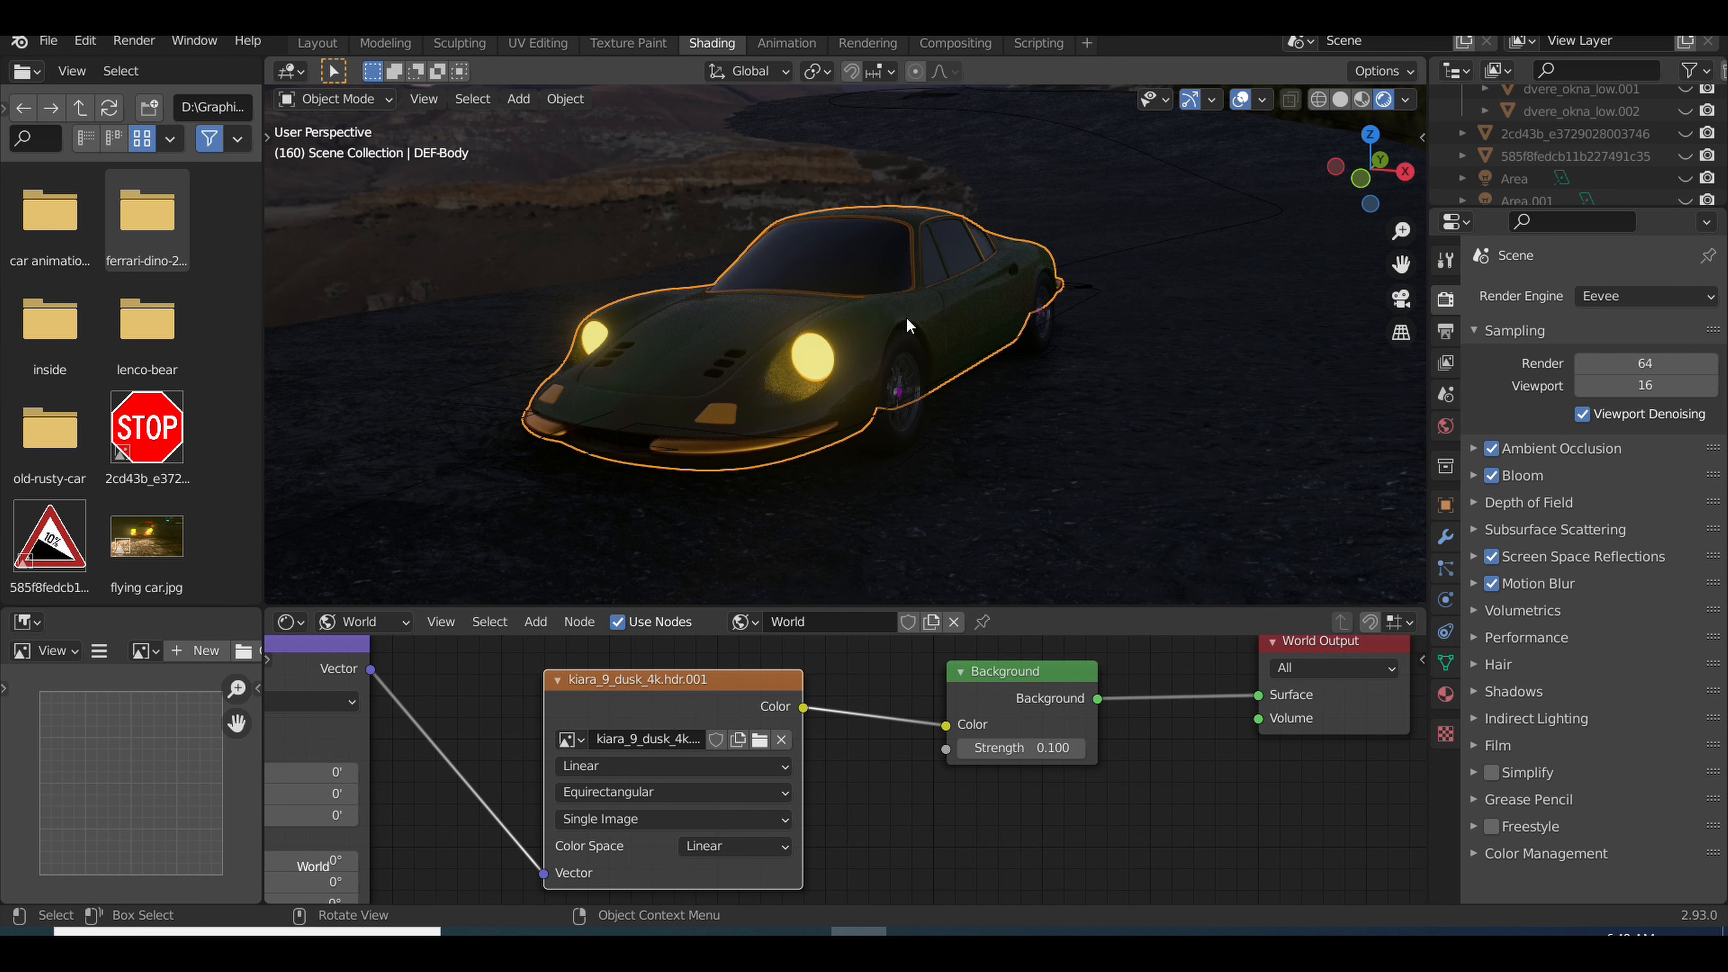
click(377, 622)
click(374, 647)
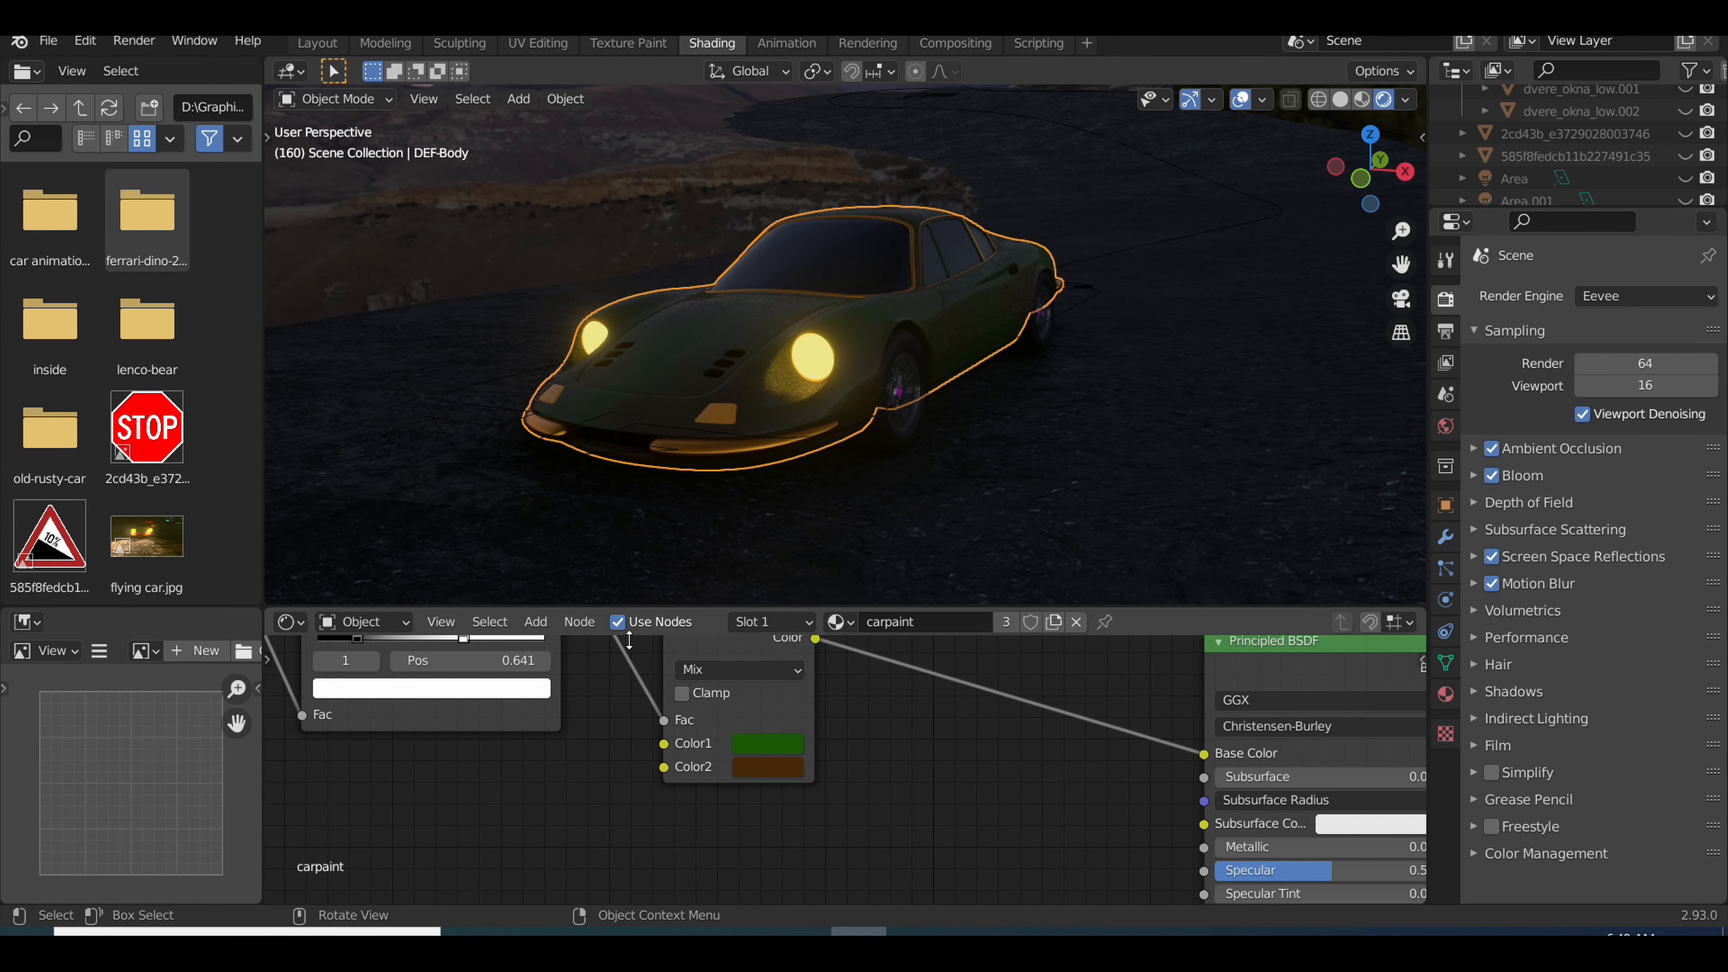
scroll(773, 745, down, 4)
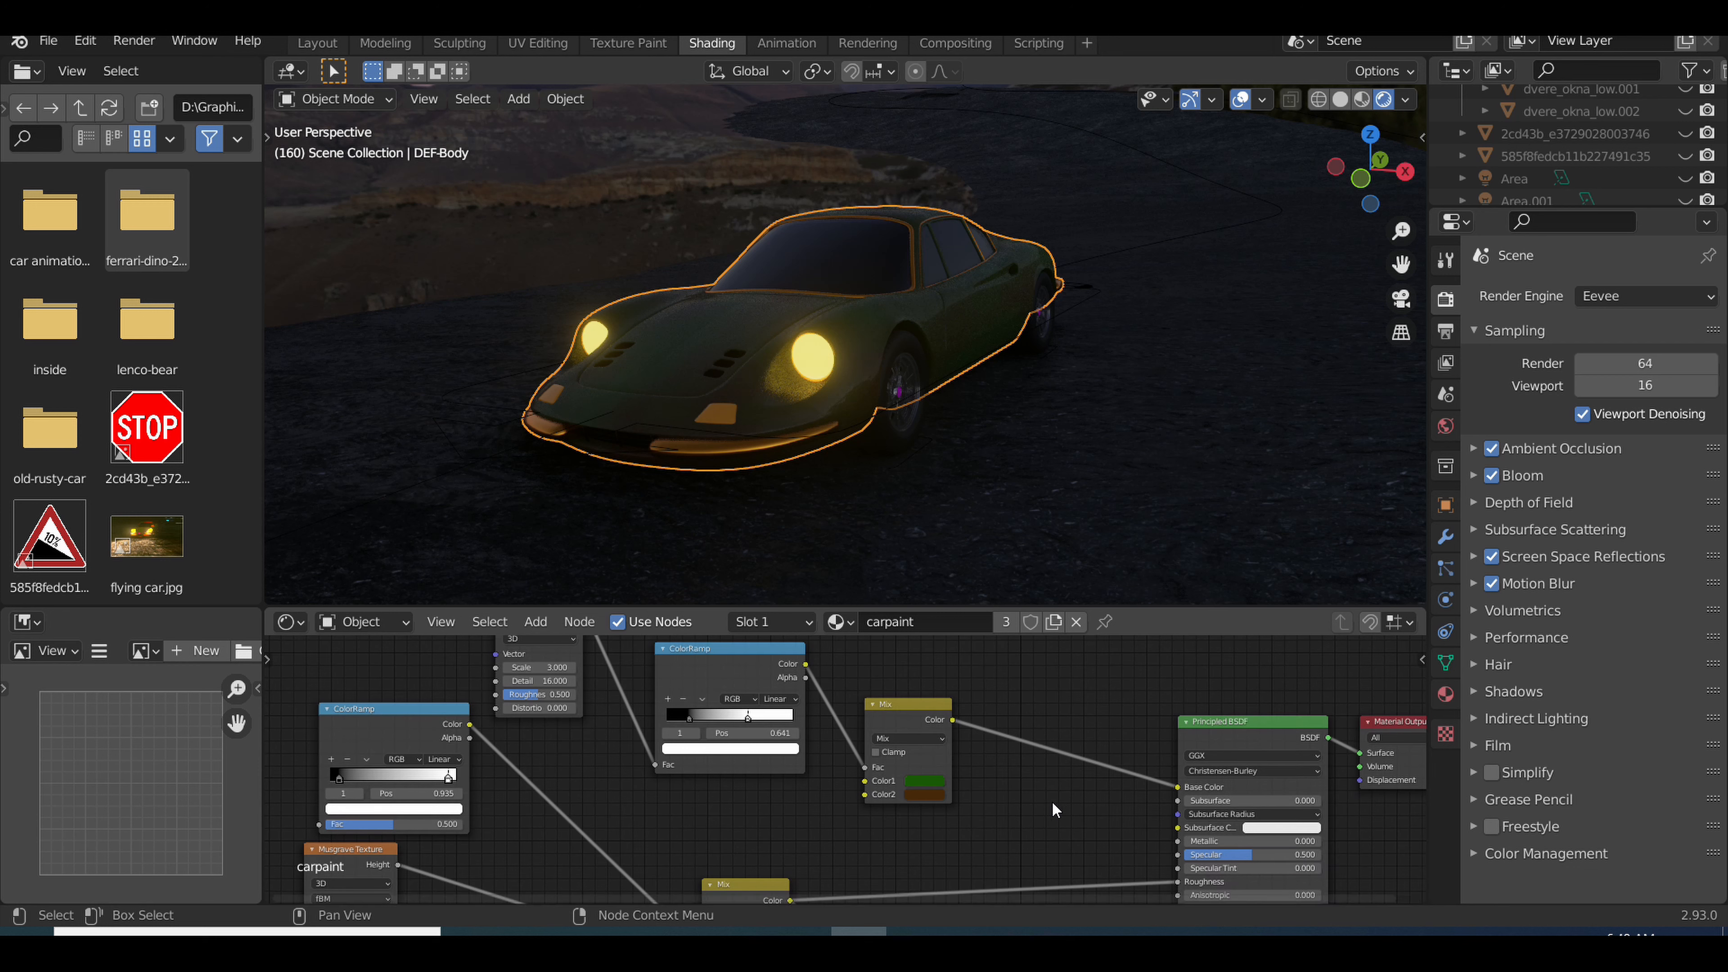
scroll(918, 726, up, 1)
drag(918, 726, 952, 731)
scroll(850, 387, up, 2)
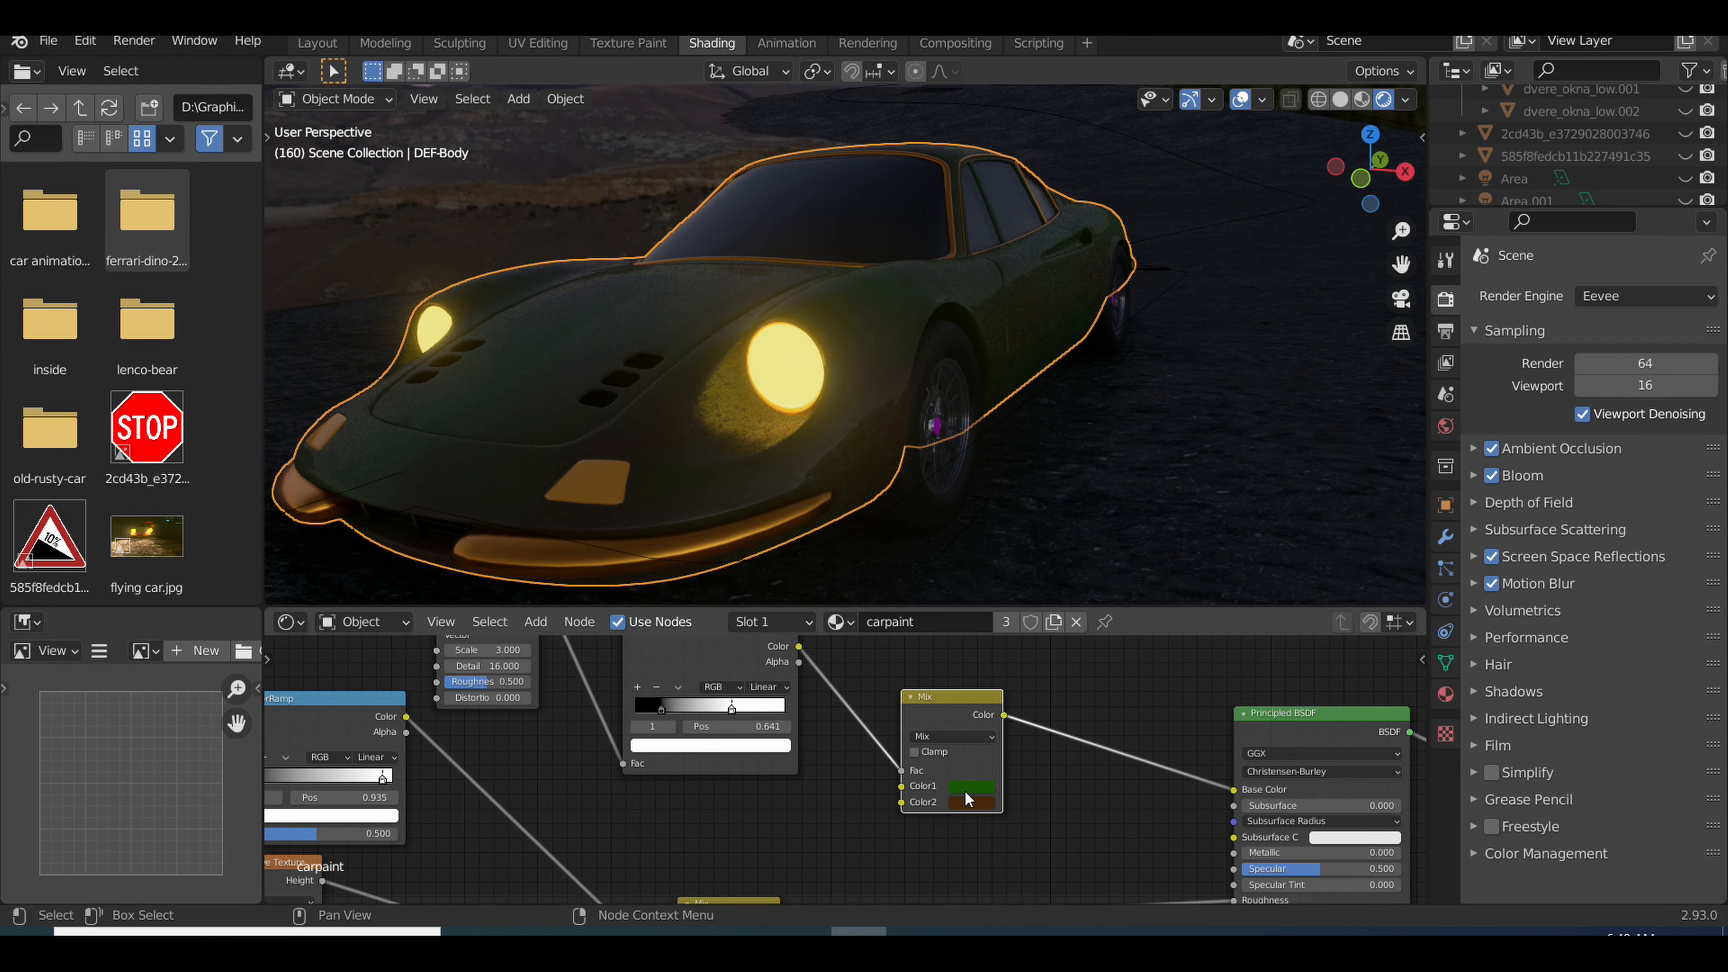
scroll(966, 792, down, 3)
middle_drag(973, 793, 845, 728)
scroll(843, 725, up, 2)
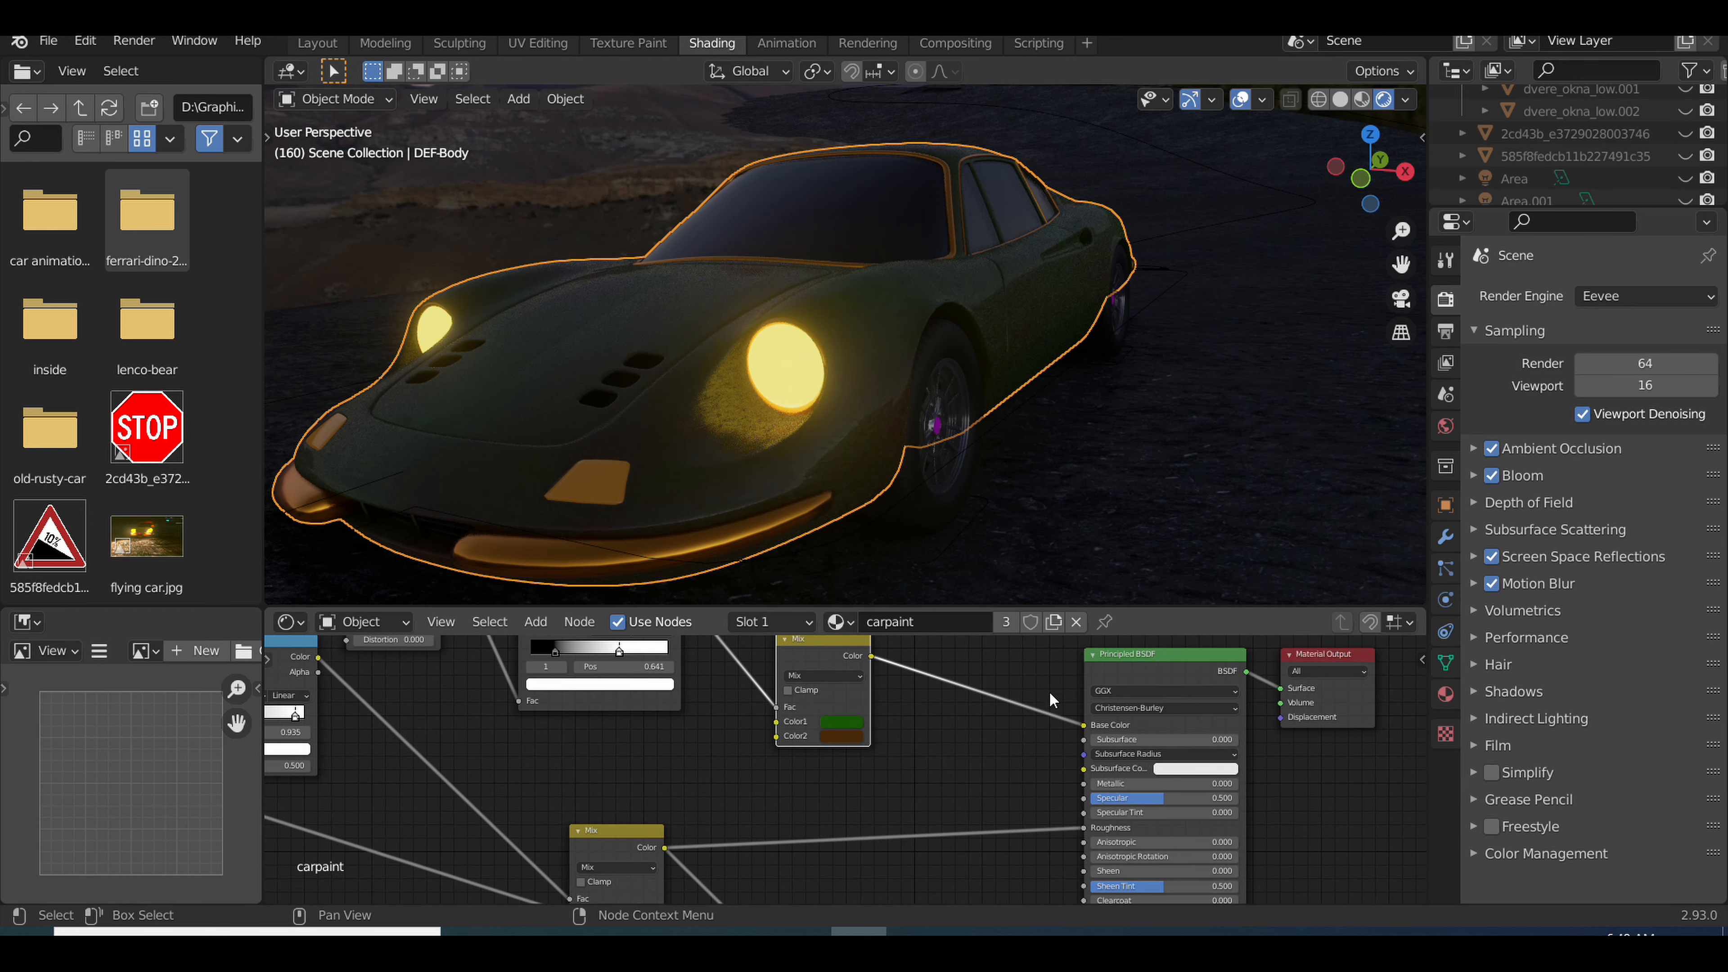
Step: Examine the carpaint finish up close along the car body's front and side, keeping the body selected
scroll(815, 730, up, 1)
middle_drag(531, 484, 402, 474)
scroll(393, 473, up, 2)
click(394, 473)
scroll(493, 464, down, 3)
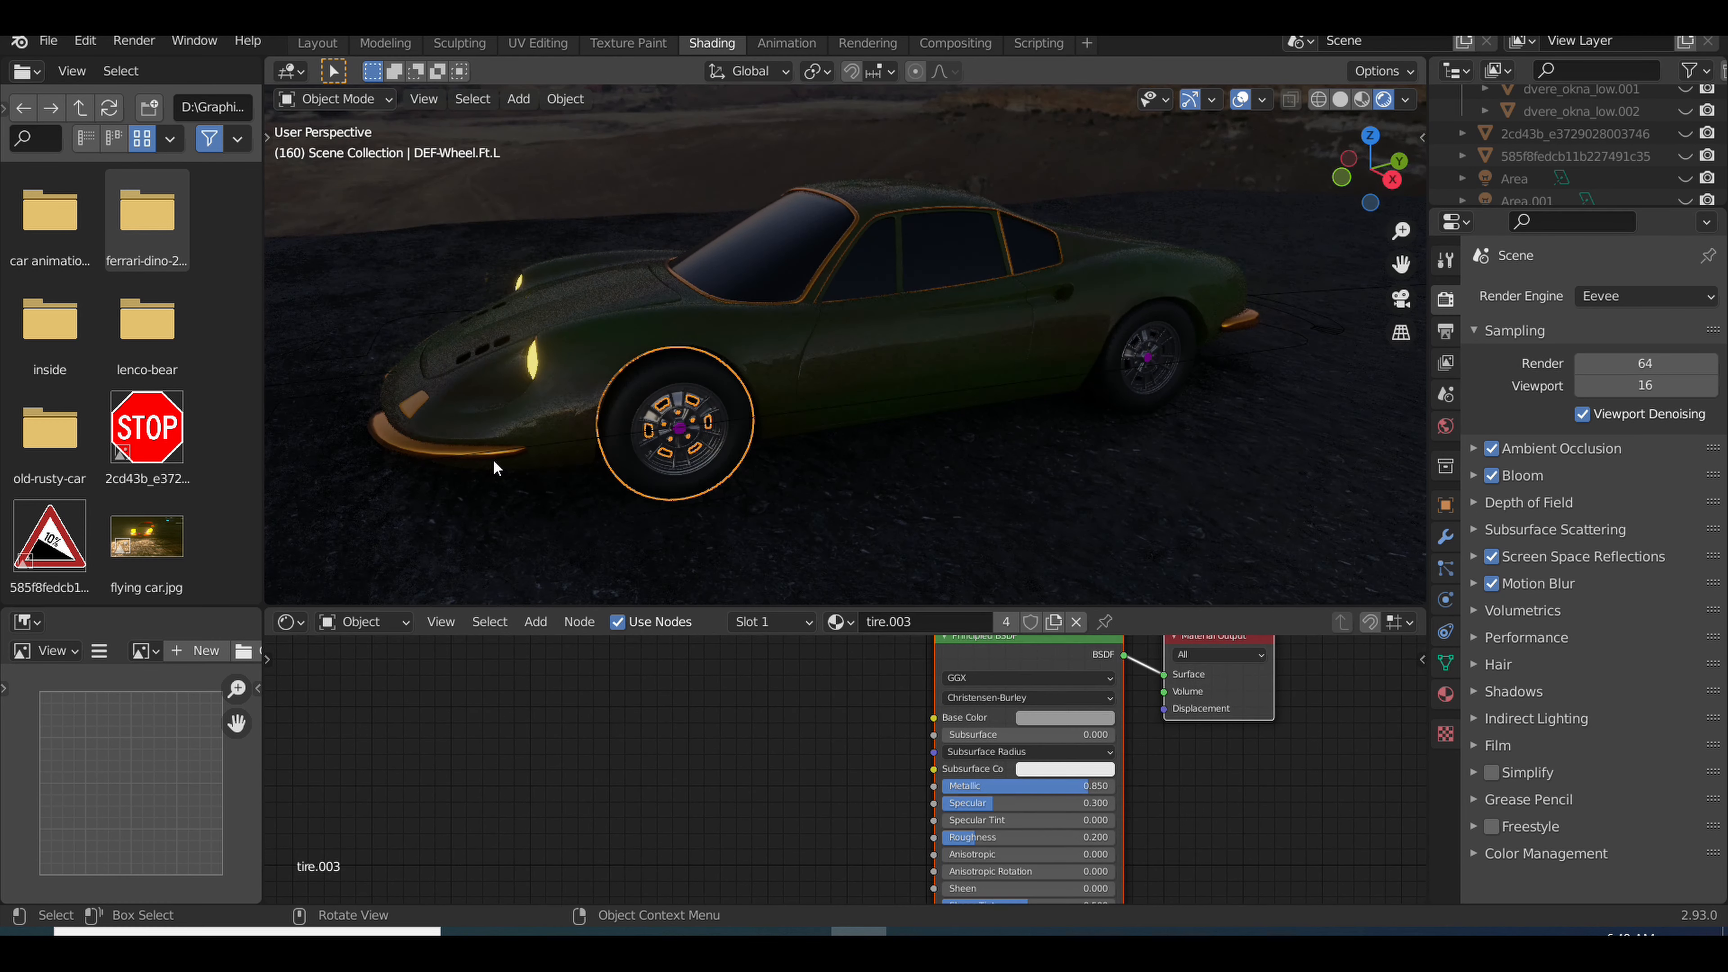
click(642, 383)
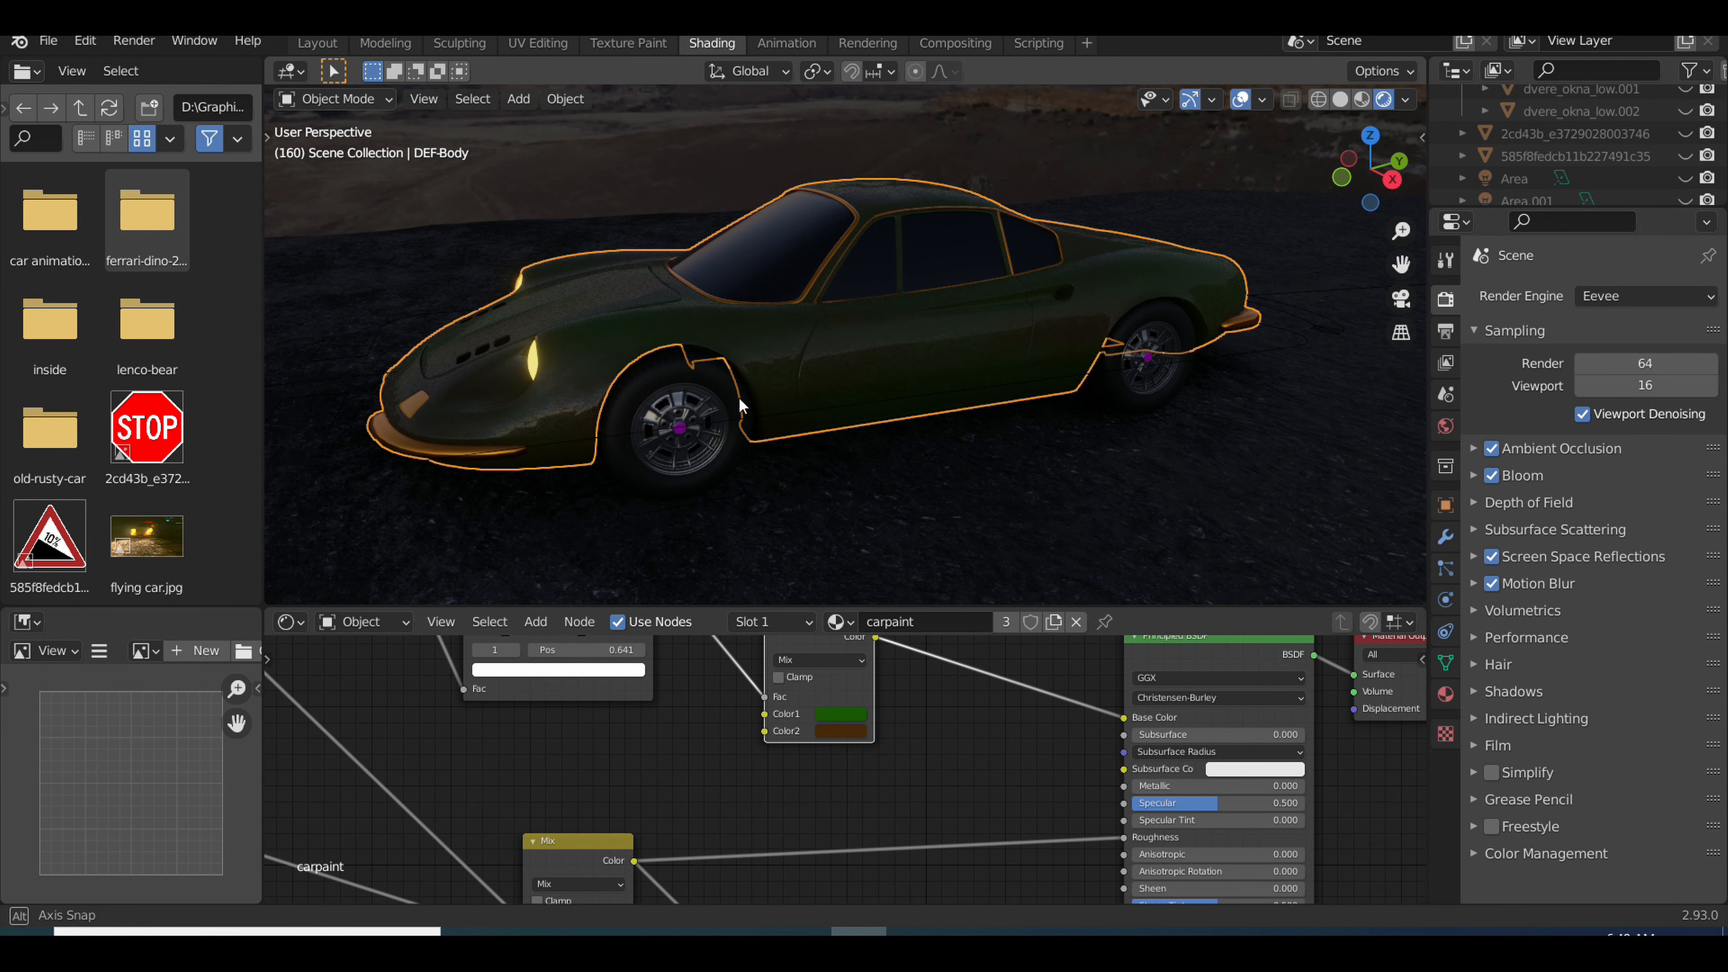
middle_drag(717, 400, 741, 409)
scroll(803, 737, up, 1)
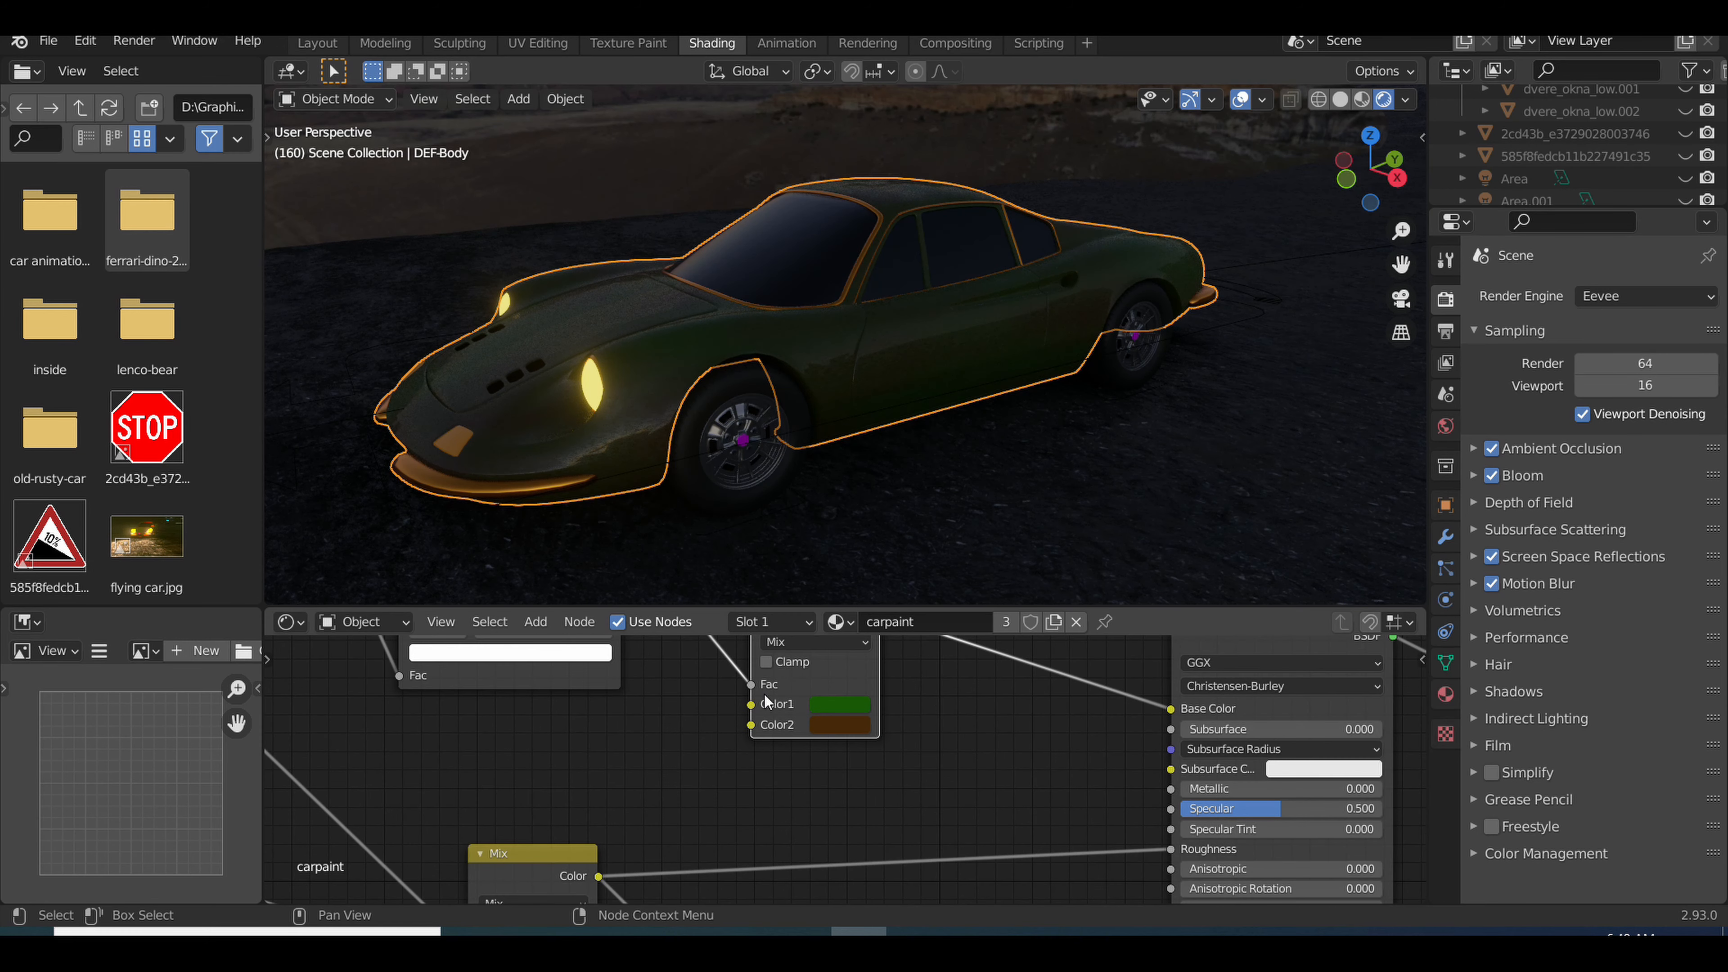
scroll(746, 434, up, 3)
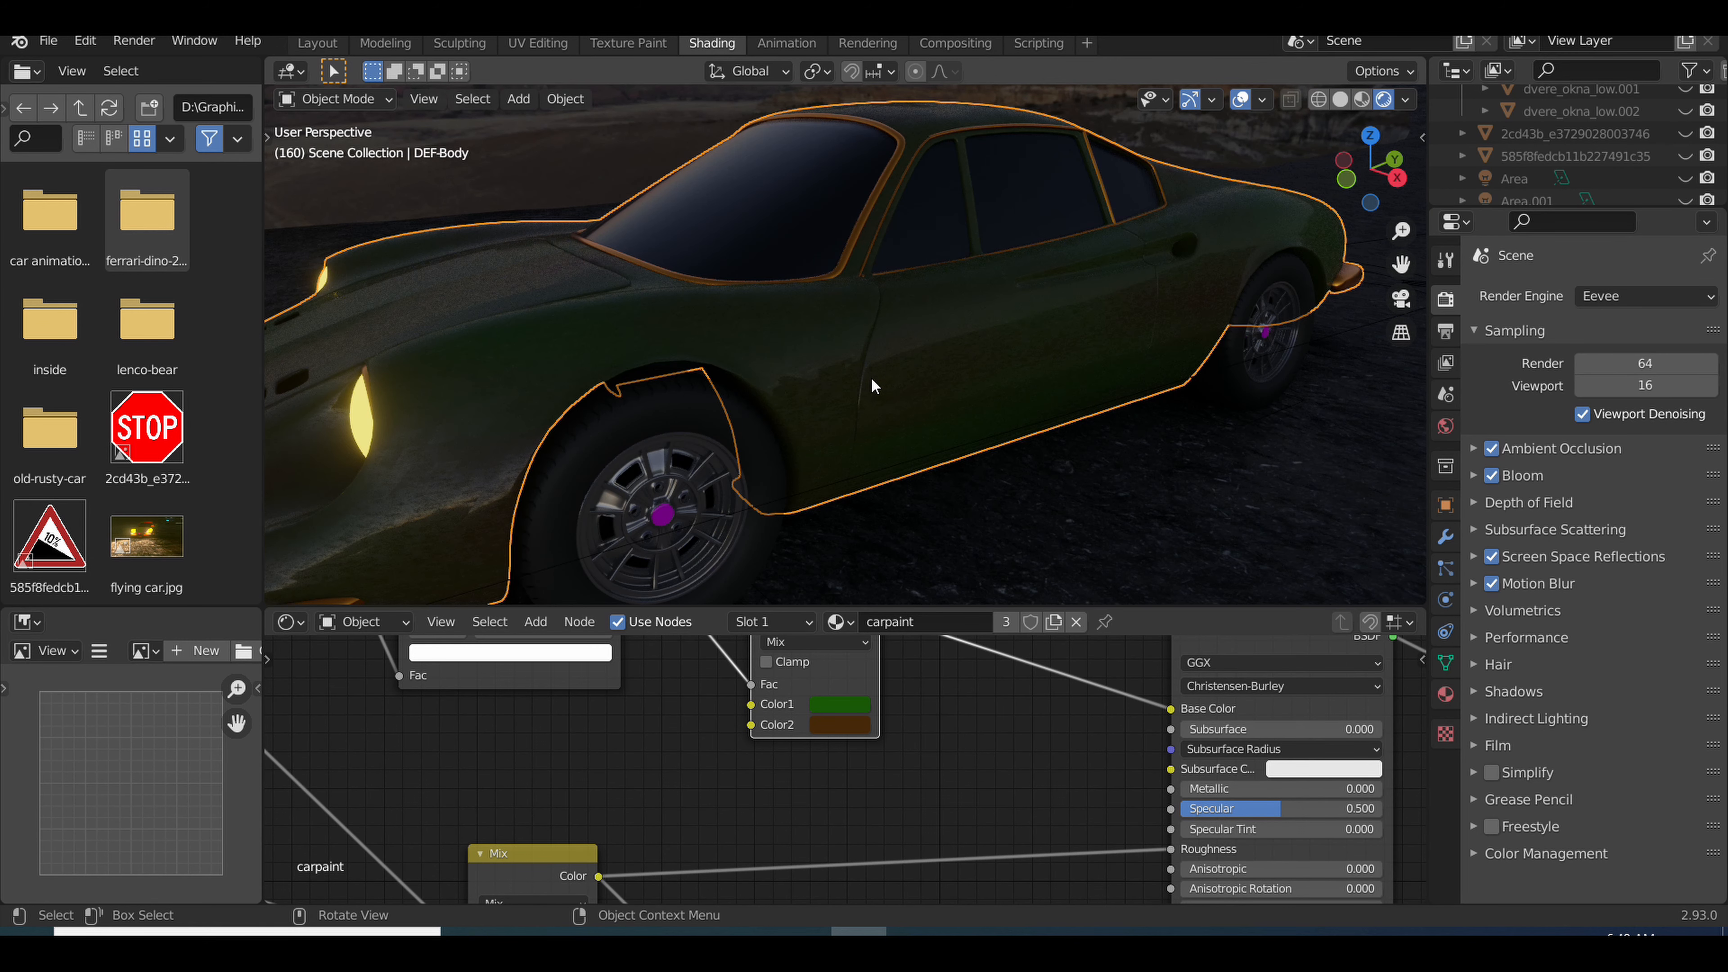
scroll(875, 385, up, 5)
scroll(1098, 447, down, 5)
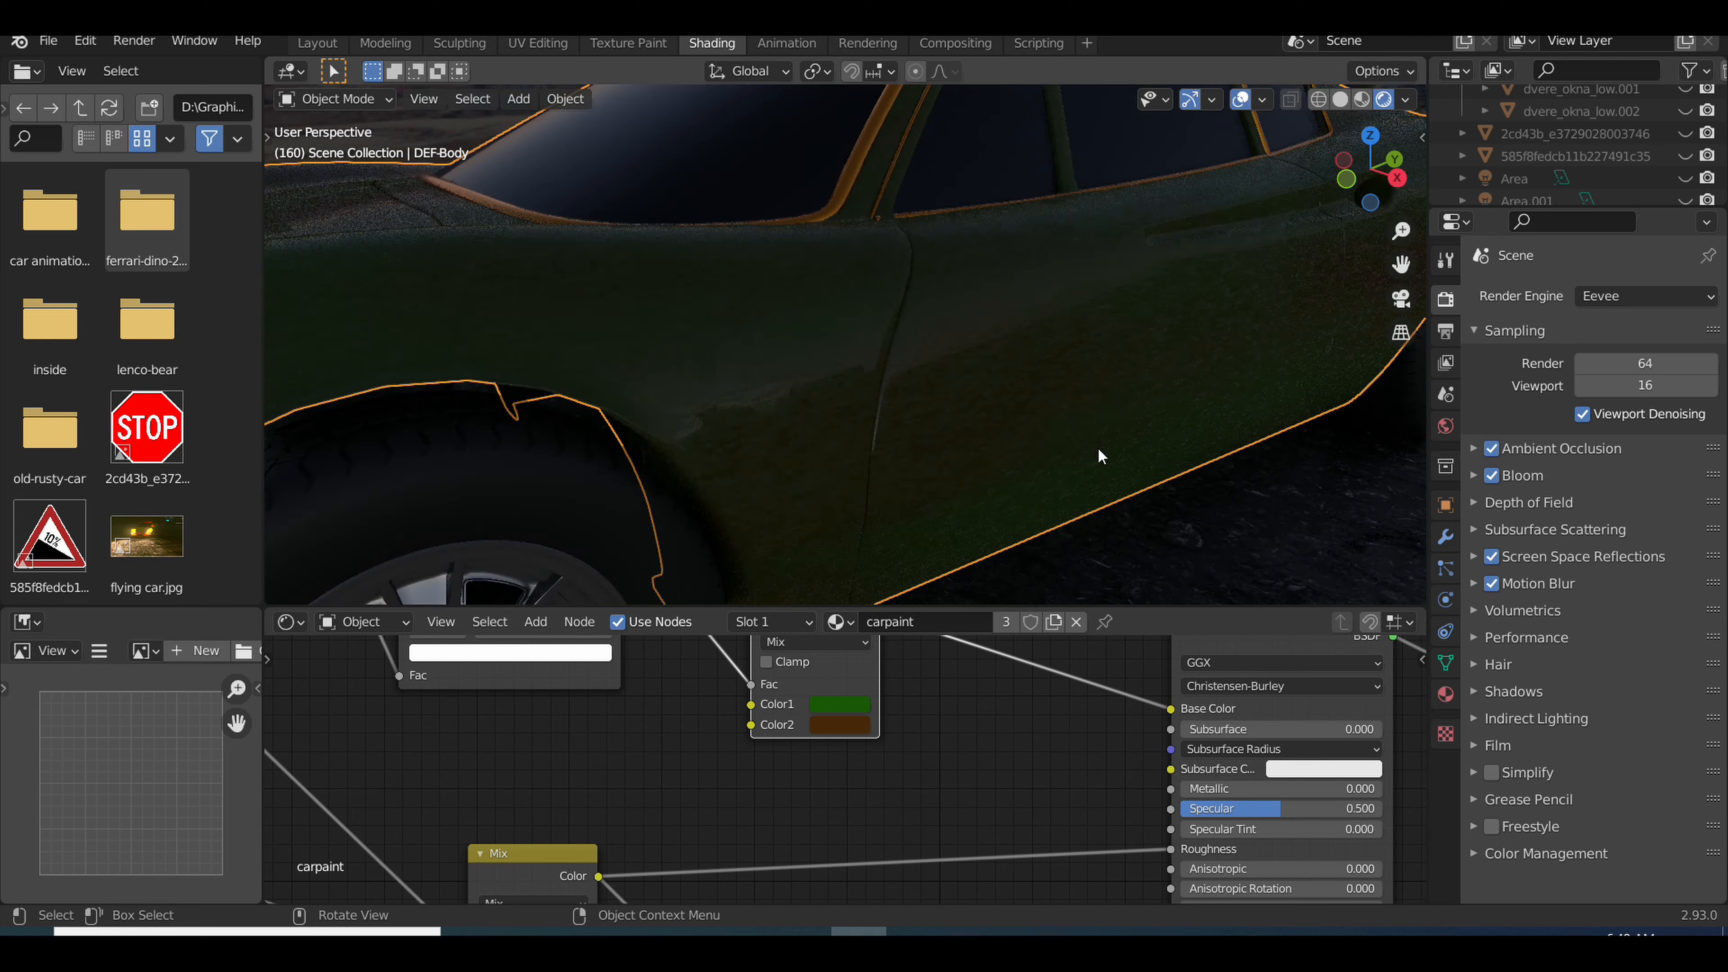
scroll(1045, 409, up, 4)
scroll(976, 390, down, 4)
mouse_move(1018, 429)
middle_down()
mouse_move(929, 394)
mouse_move(877, 466)
mouse_move(857, 407)
mouse_move(990, 470)
mouse_move(984, 441)
mouse_move(1048, 391)
mouse_move(1122, 409)
mouse_move(1102, 429)
mouse_move(1179, 441)
middle_up()
scroll(1037, 312, down, 2)
Step: Switch the viewport shading to Material Preview and frame the front of the car
click(1361, 100)
scroll(967, 382, up, 4)
middle_drag(745, 258, 906, 401)
scroll(811, 825, down, 4)
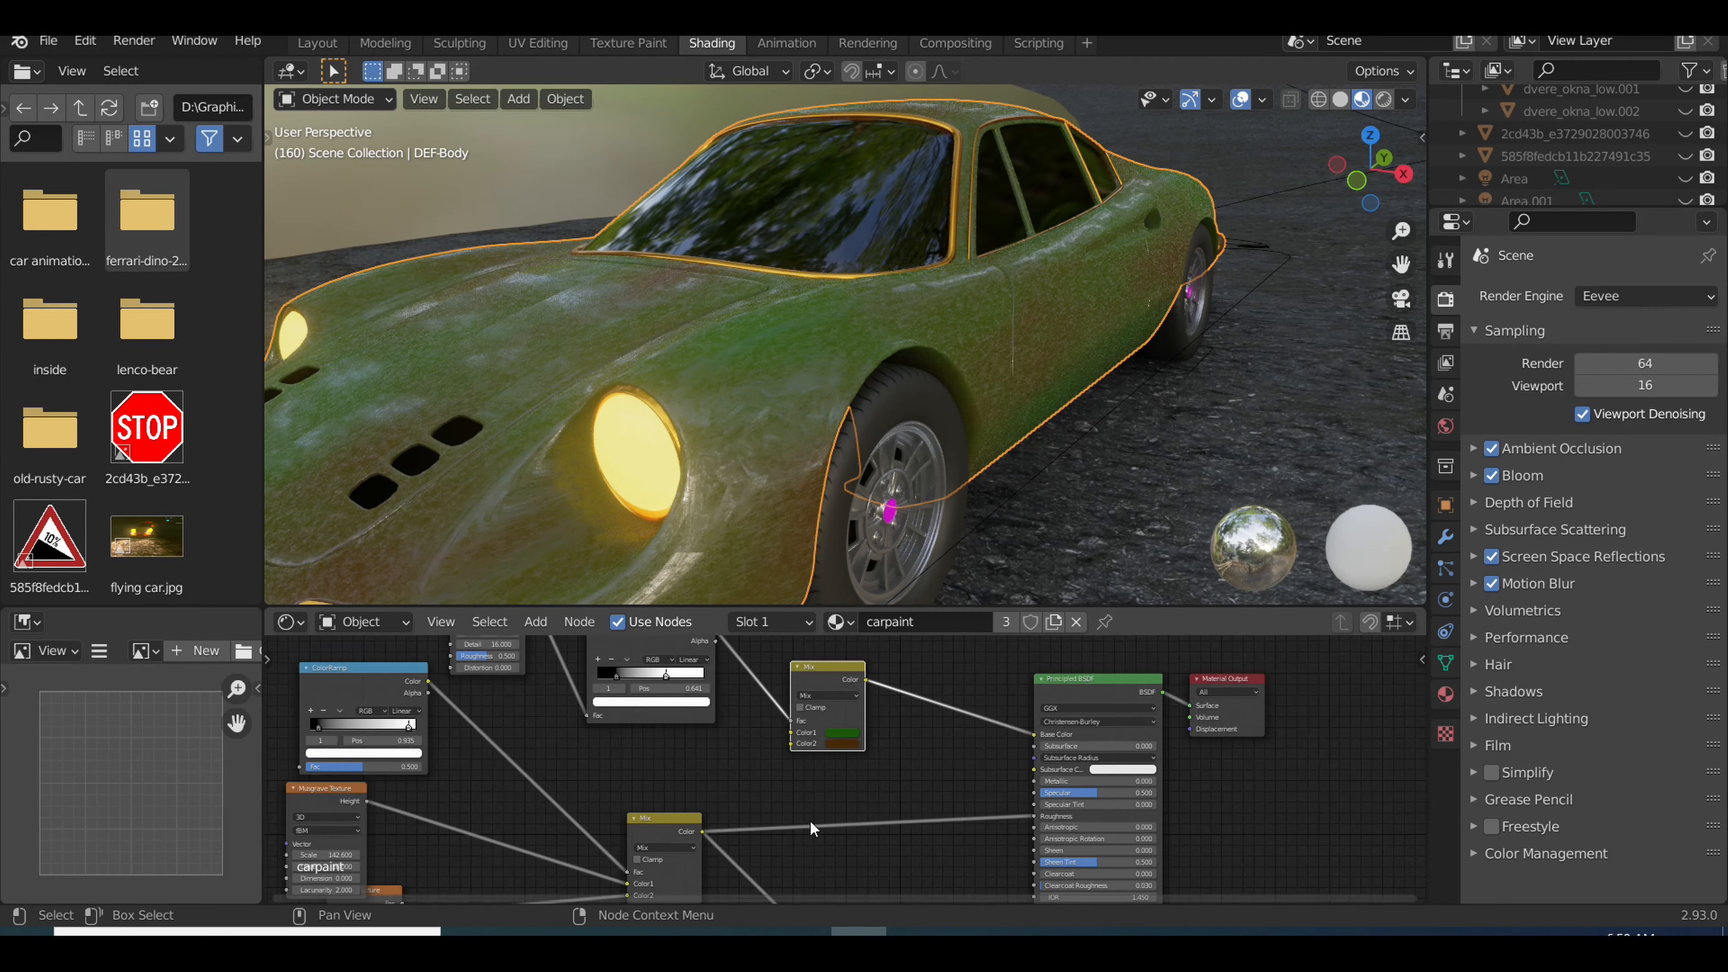
Step: Shift the ColorRamp node feeding the green and brown Mix node, and set its black stop to position 0.402
middle_drag(834, 792, 1067, 832)
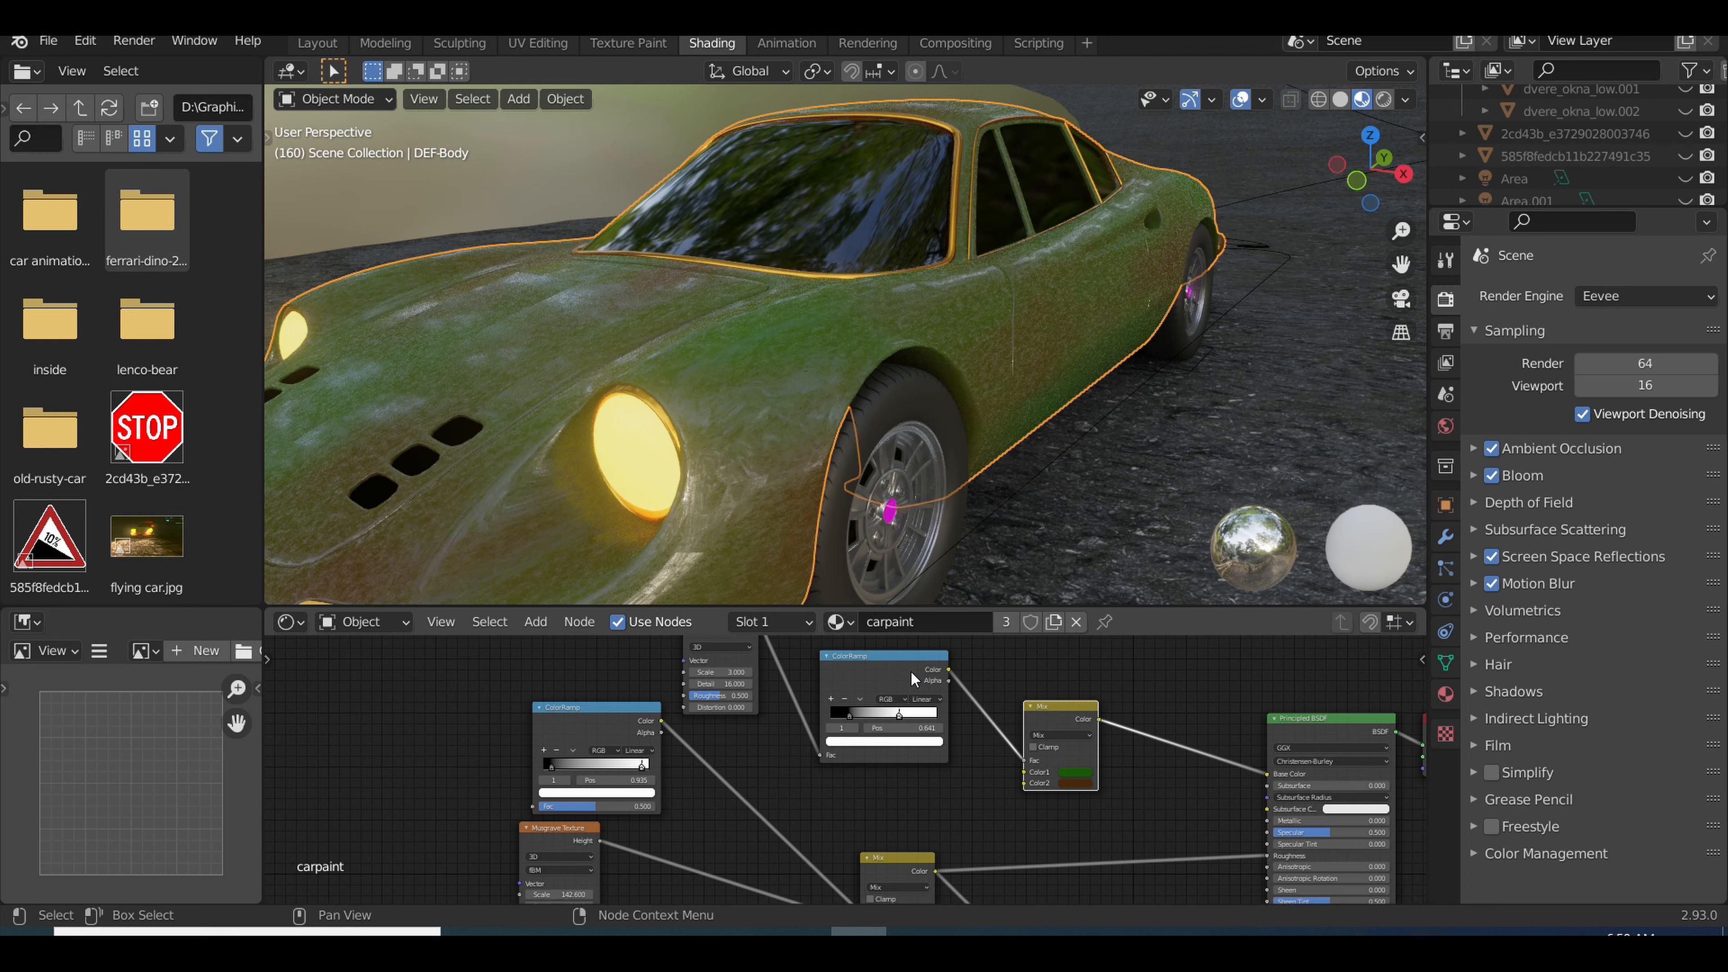
scroll(874, 670, up, 1)
key(g)
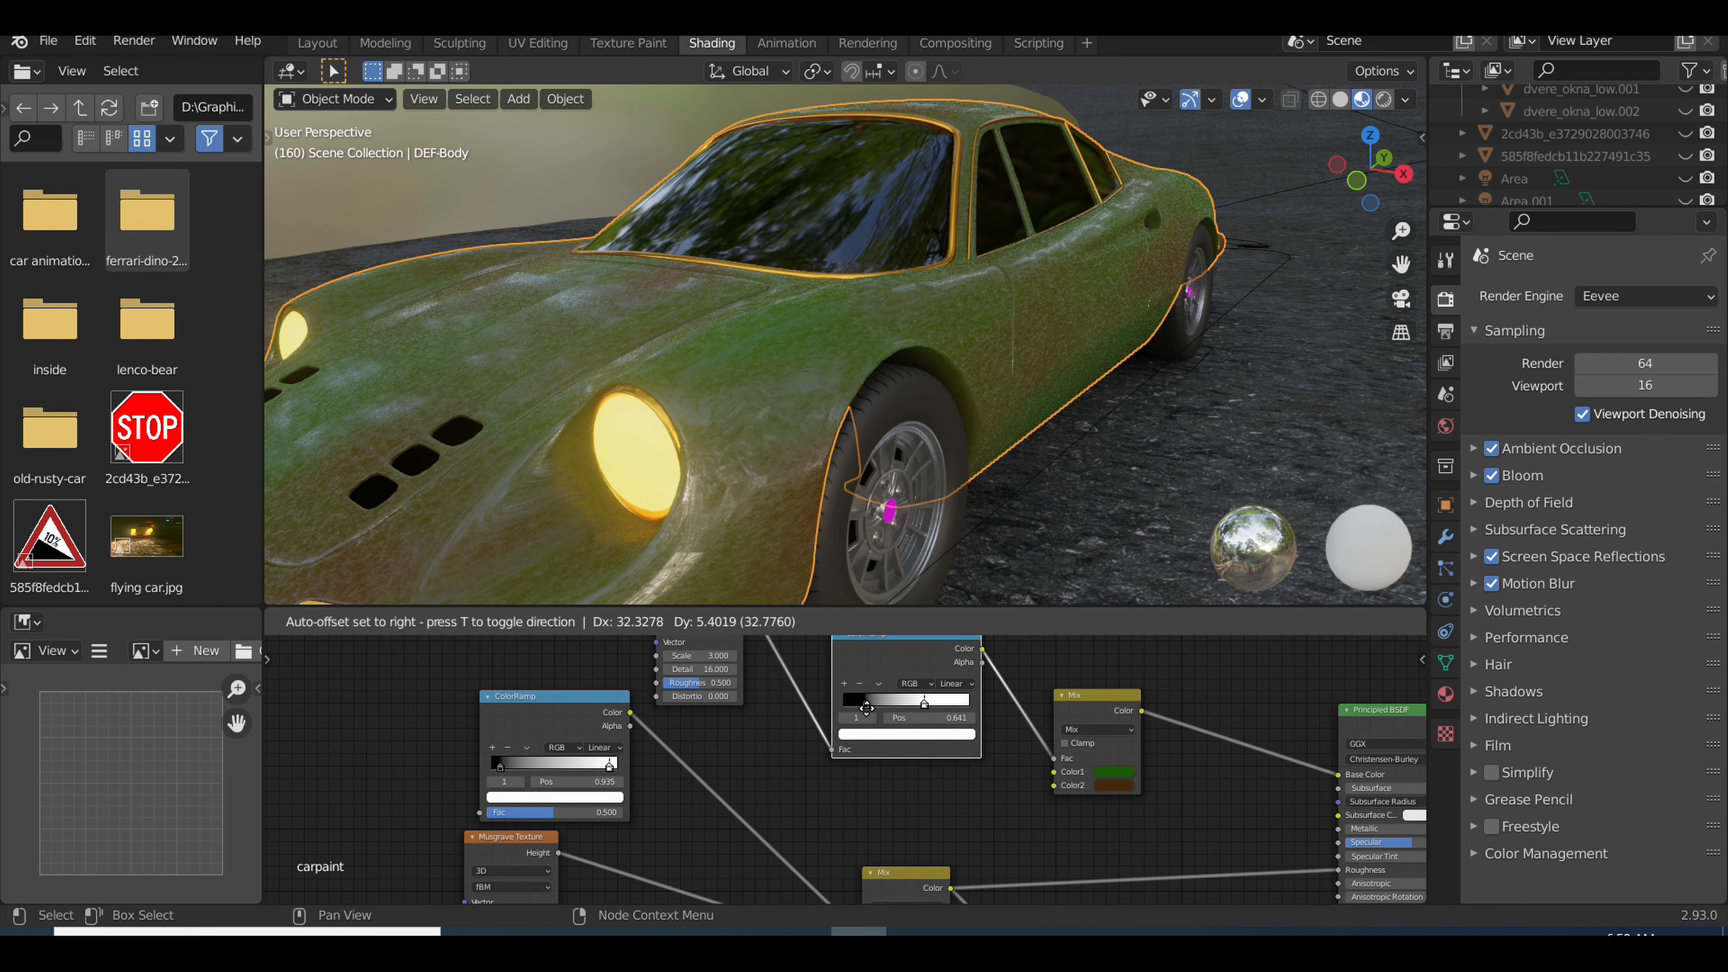
key(g)
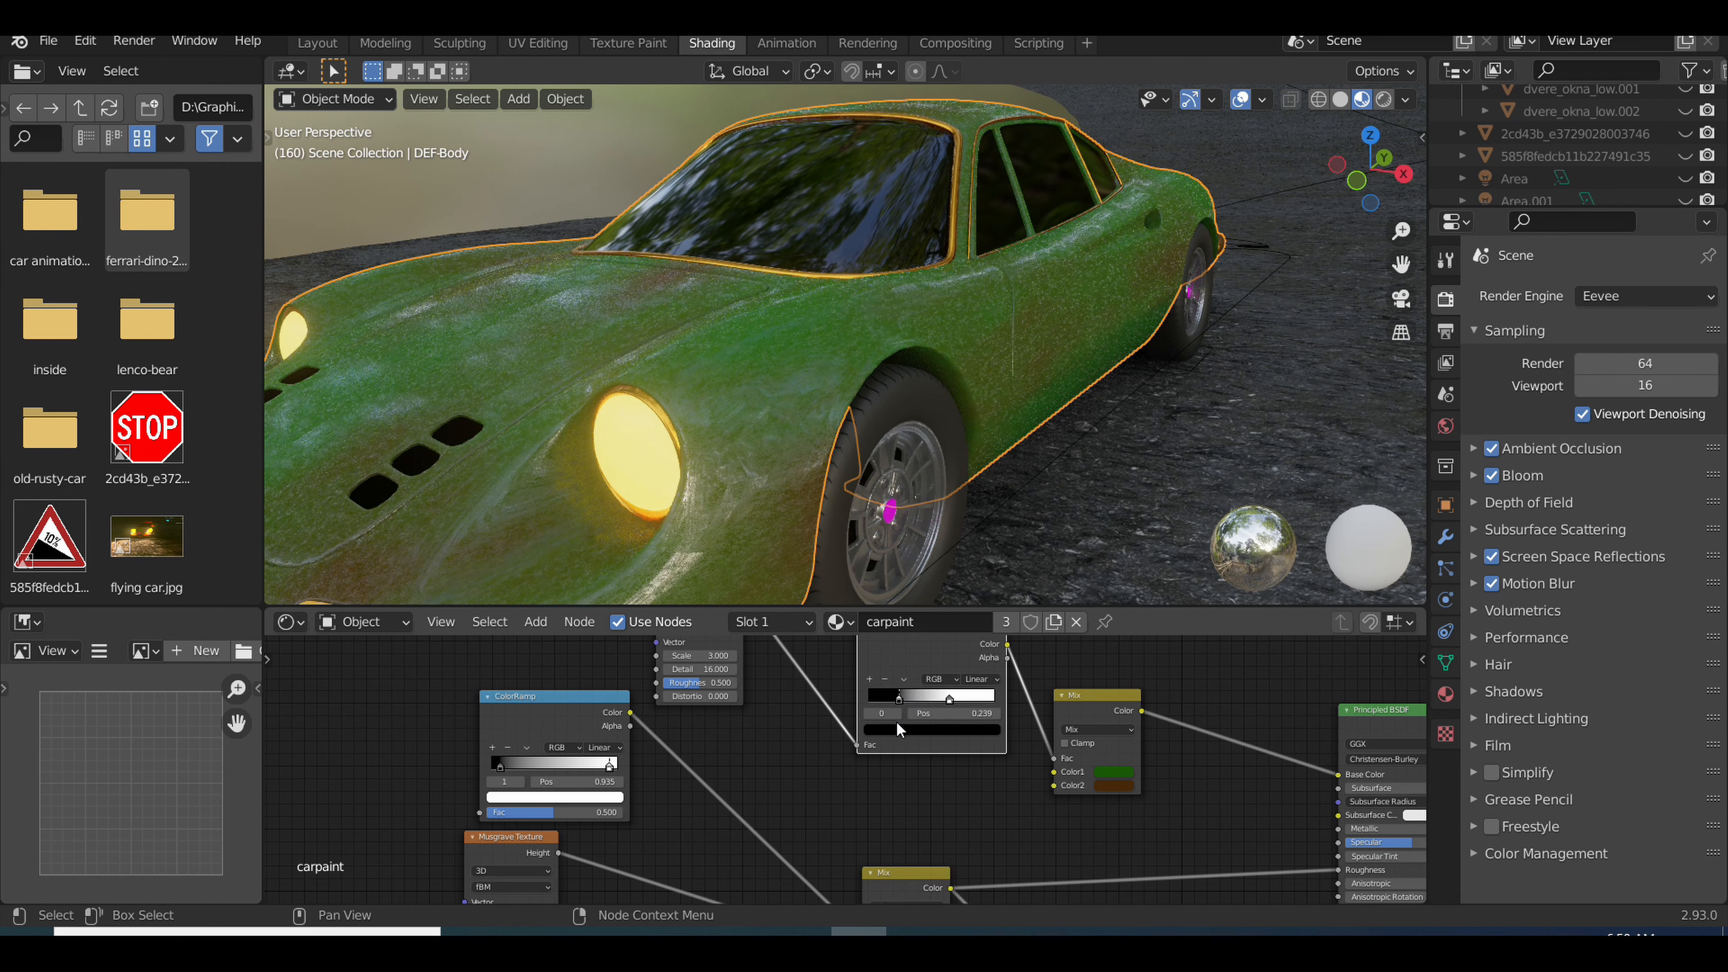
drag(876, 697, 936, 699)
drag(935, 695, 865, 716)
key(ctrl+z)
Step: Set the Detail of the Noise Texture feeding the paint colour's ColorRamp to 8.1
scroll(796, 746, down, 1)
middle_drag(810, 761, 875, 822)
scroll(775, 728, up, 2)
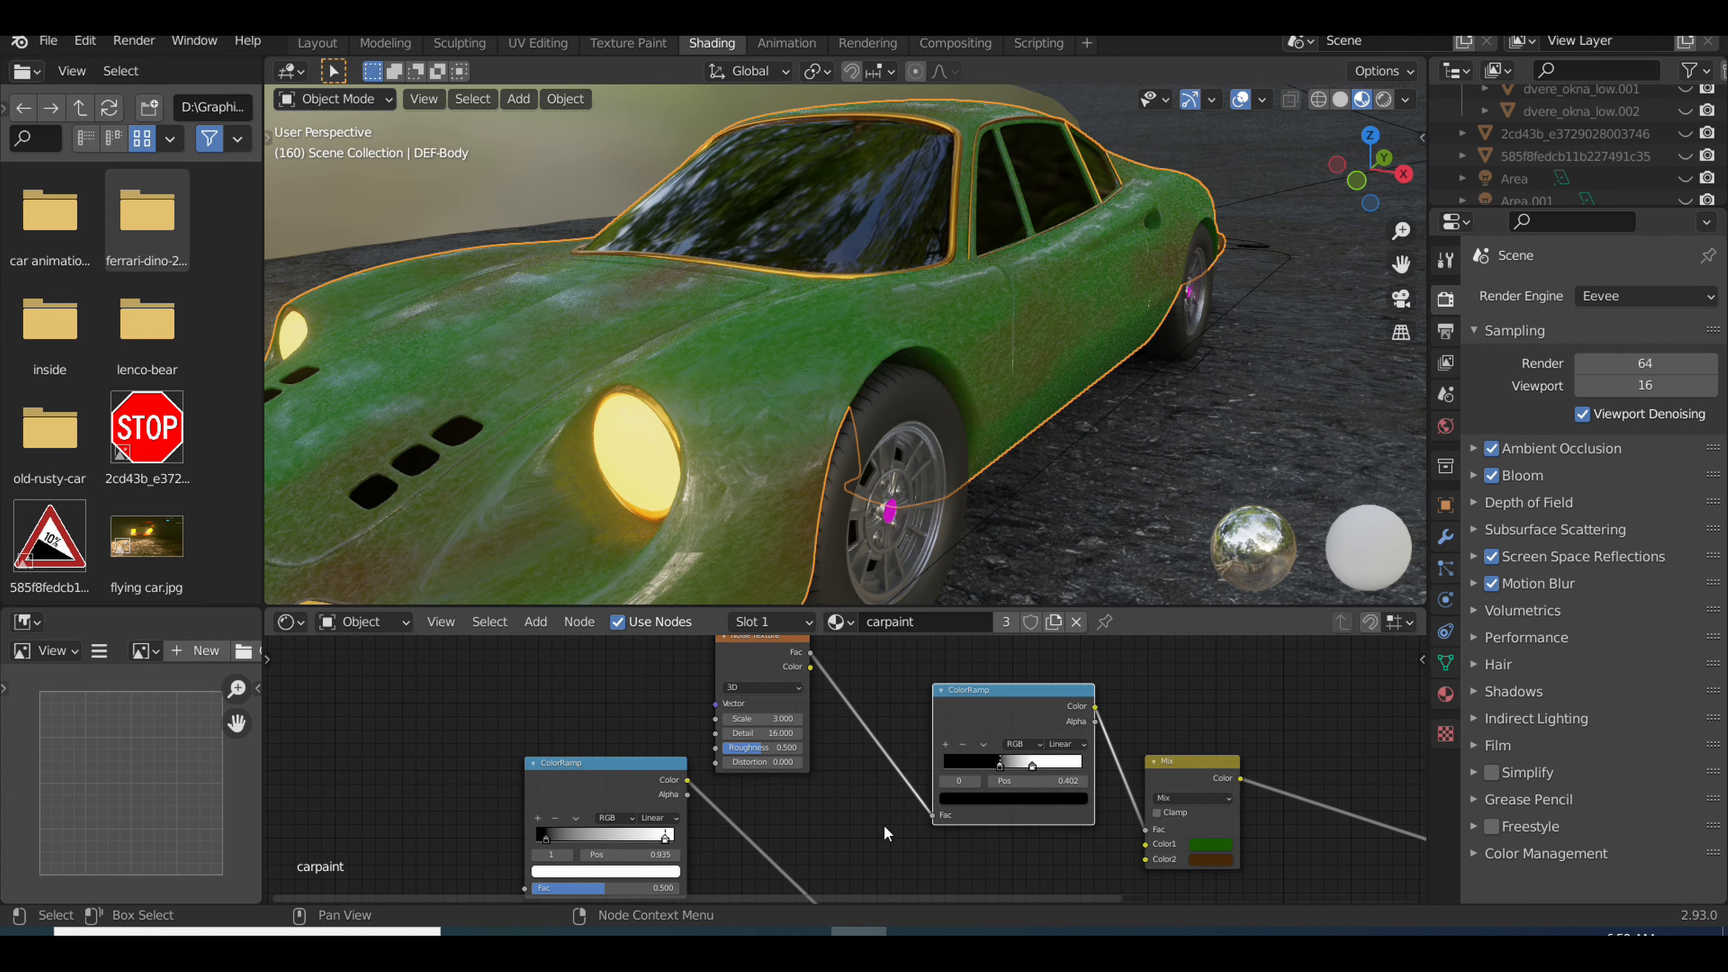
middle_drag(758, 700, 776, 713)
scroll(776, 713, up, 1)
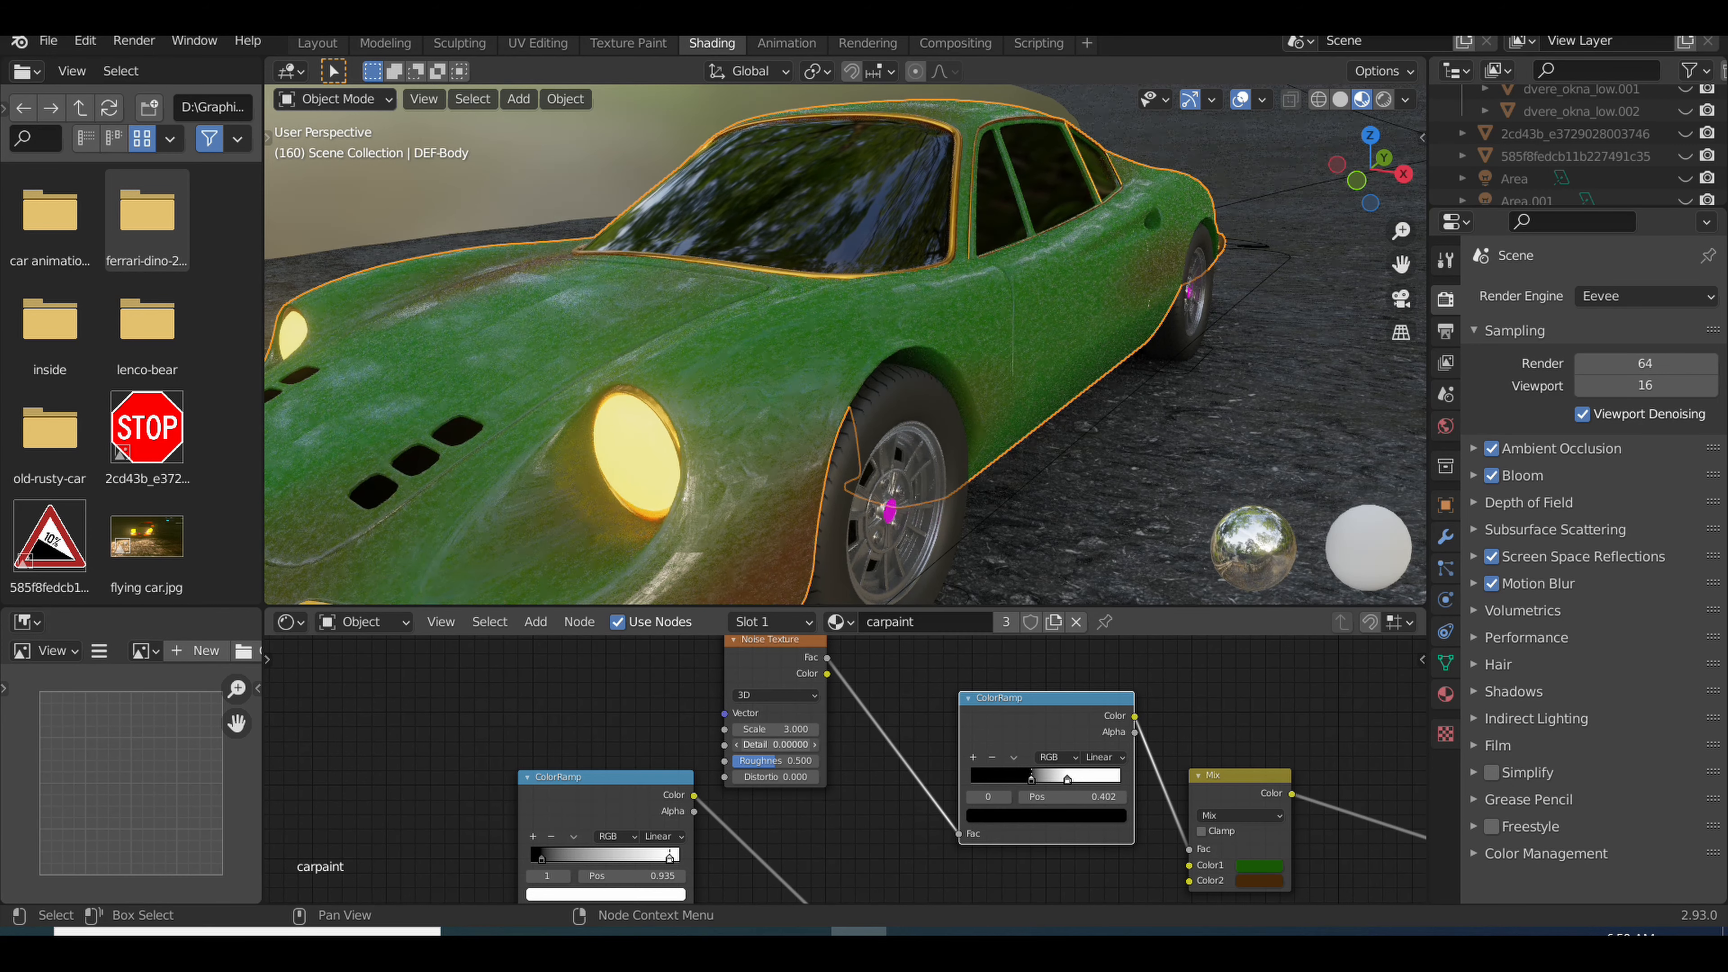
drag(776, 744, 728, 743)
scroll(820, 810, down, 2)
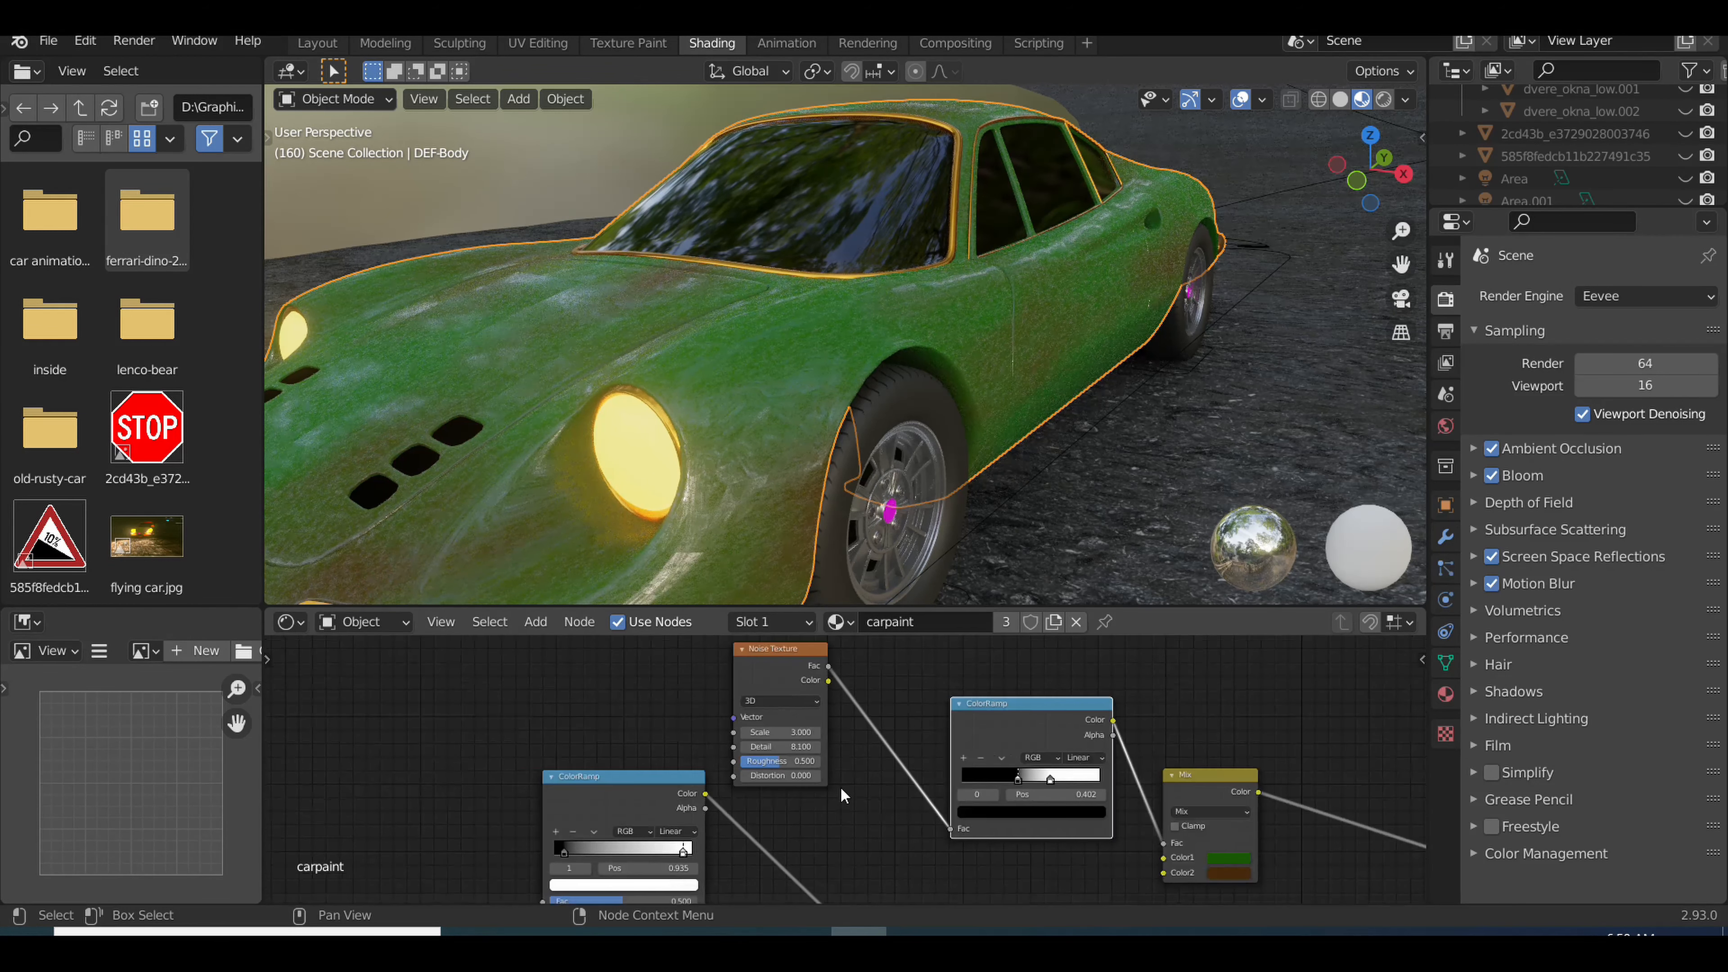
Step: Spread apart the overlapping Musgrave Texture and Noise Texture nodes that feed the carpaint's roughness Mix node
scroll(809, 763, down, 2)
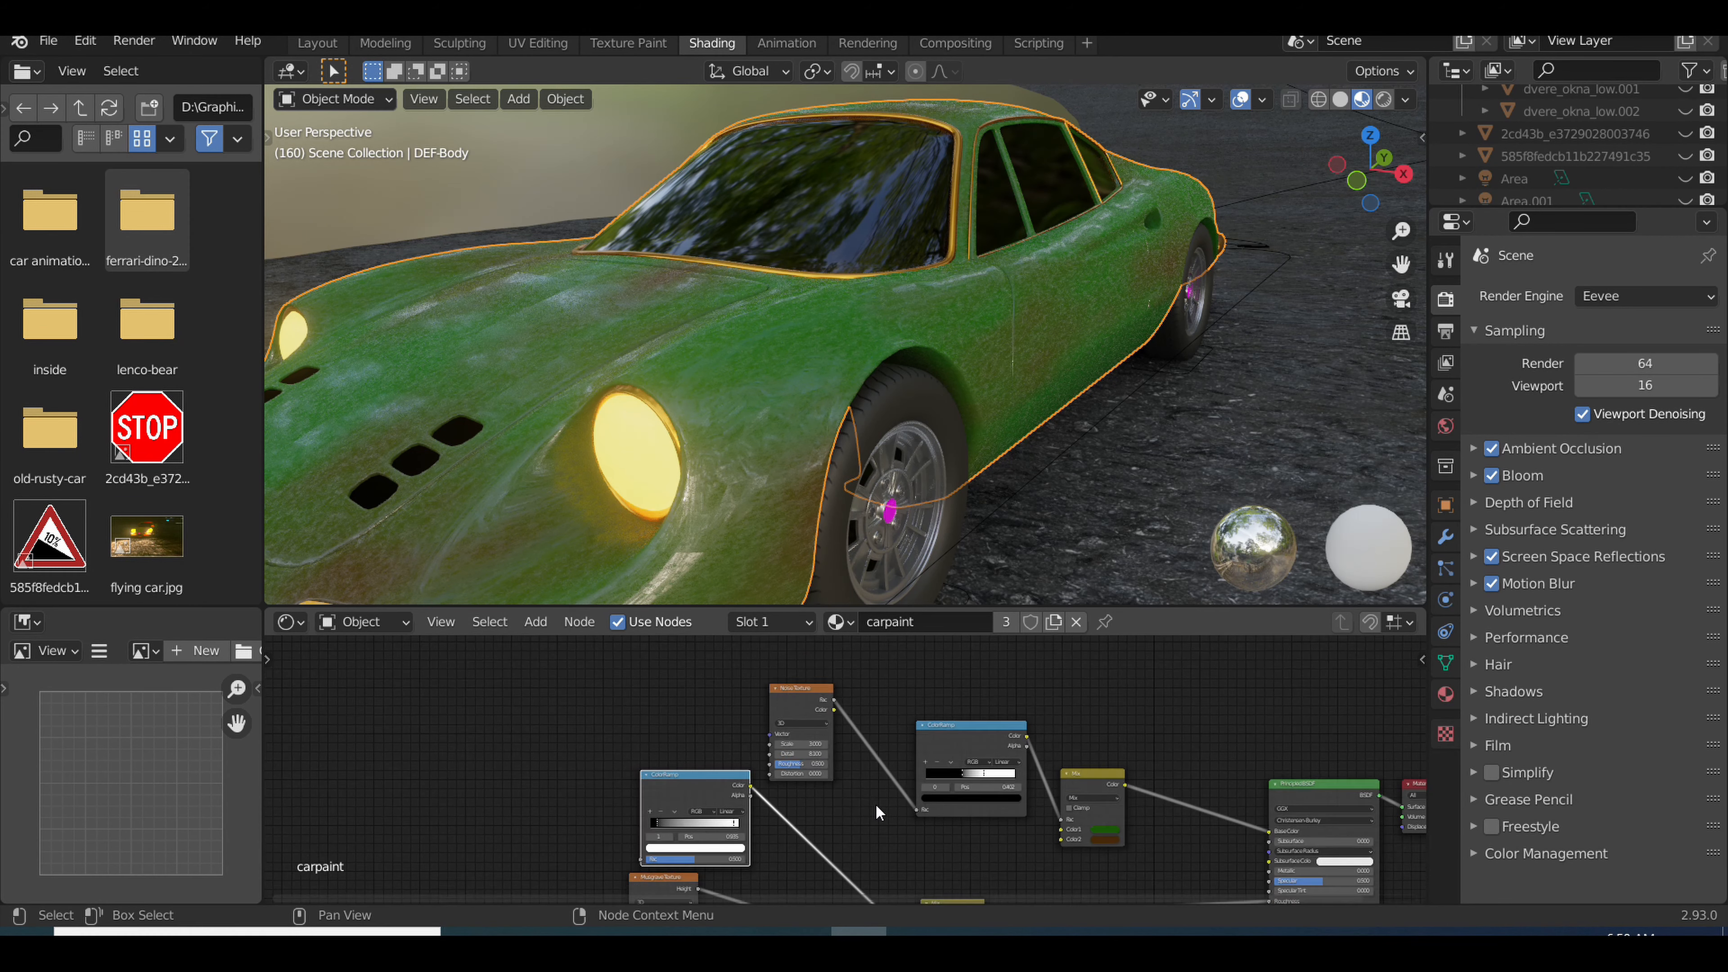
middle_drag(954, 802, 932, 790)
middle_drag(977, 853, 849, 752)
scroll(847, 766, up, 1)
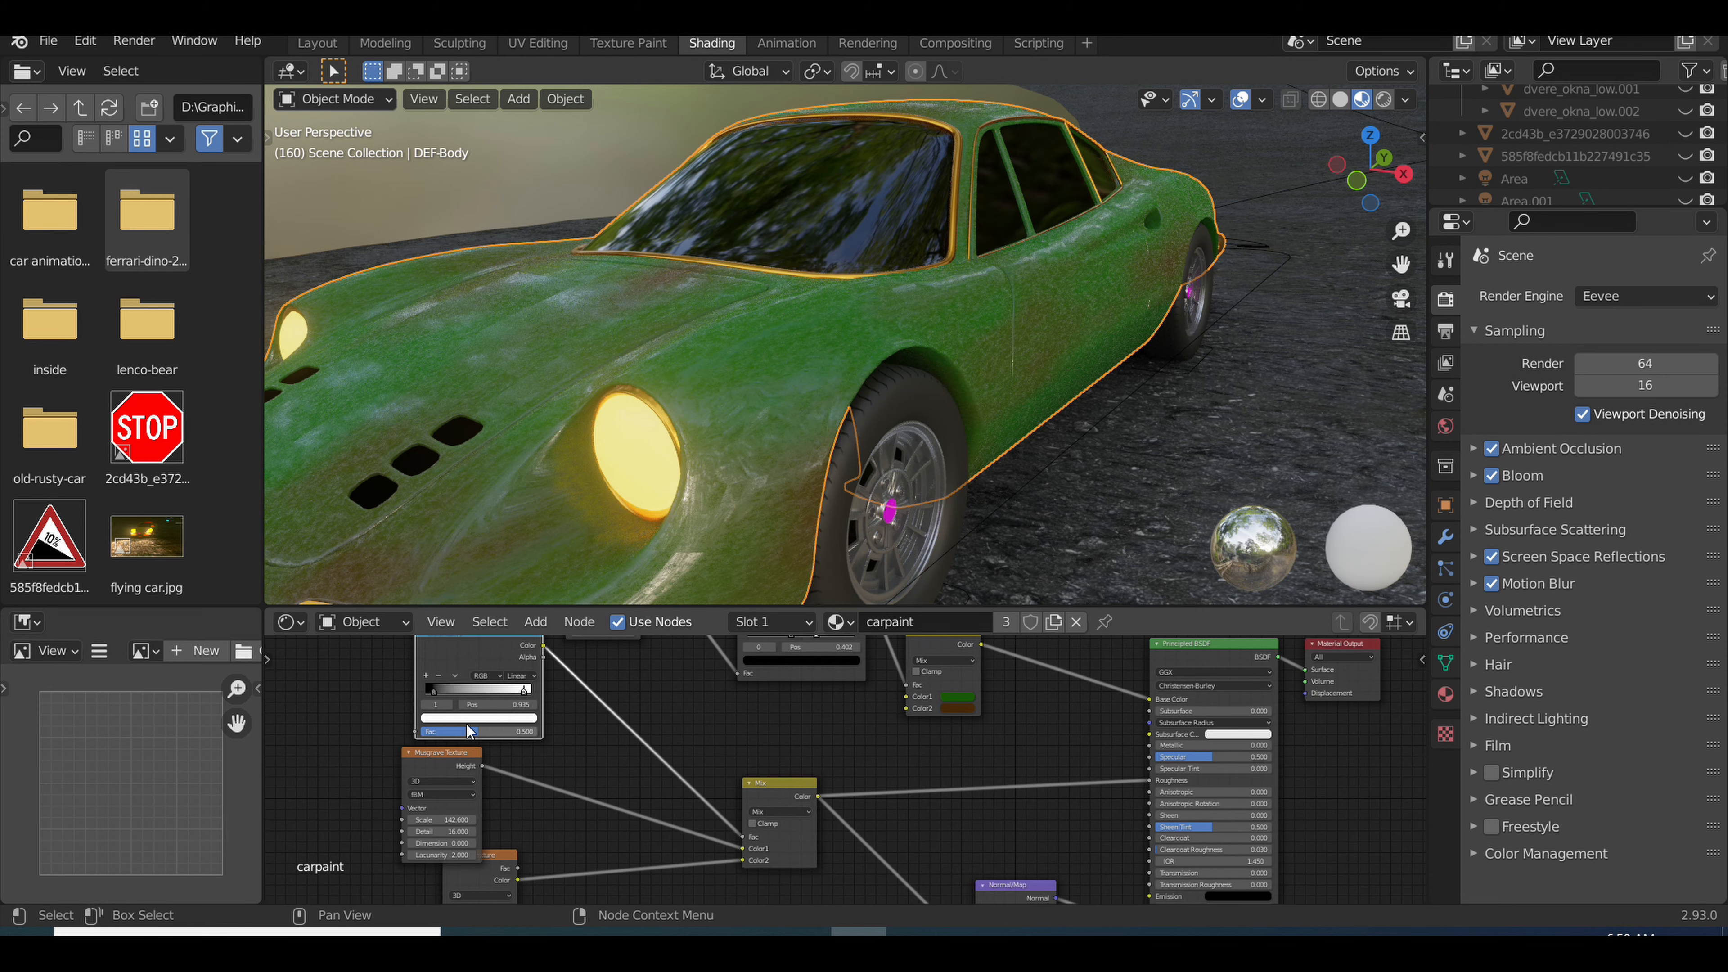
mouse_move(439, 761)
mouse_down()
mouse_move(395, 774)
mouse_move(409, 769)
mouse_up()
scroll(727, 790, down, 1)
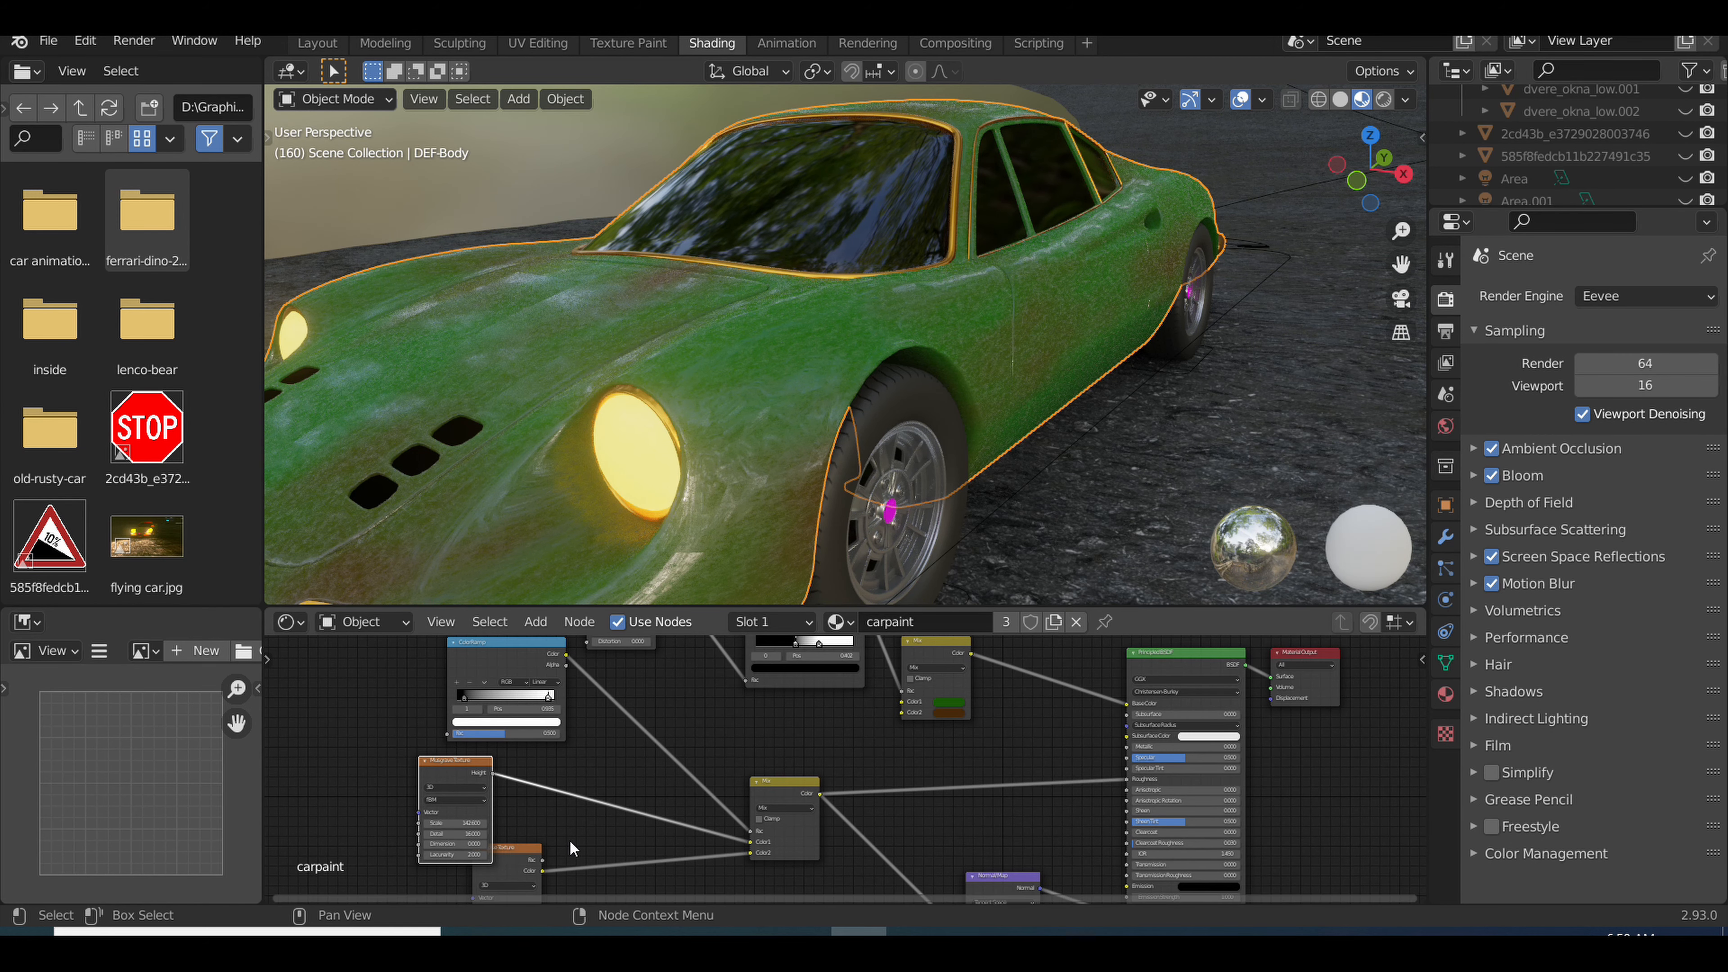
scroll(571, 845, up, 3)
scroll(442, 817, up, 1)
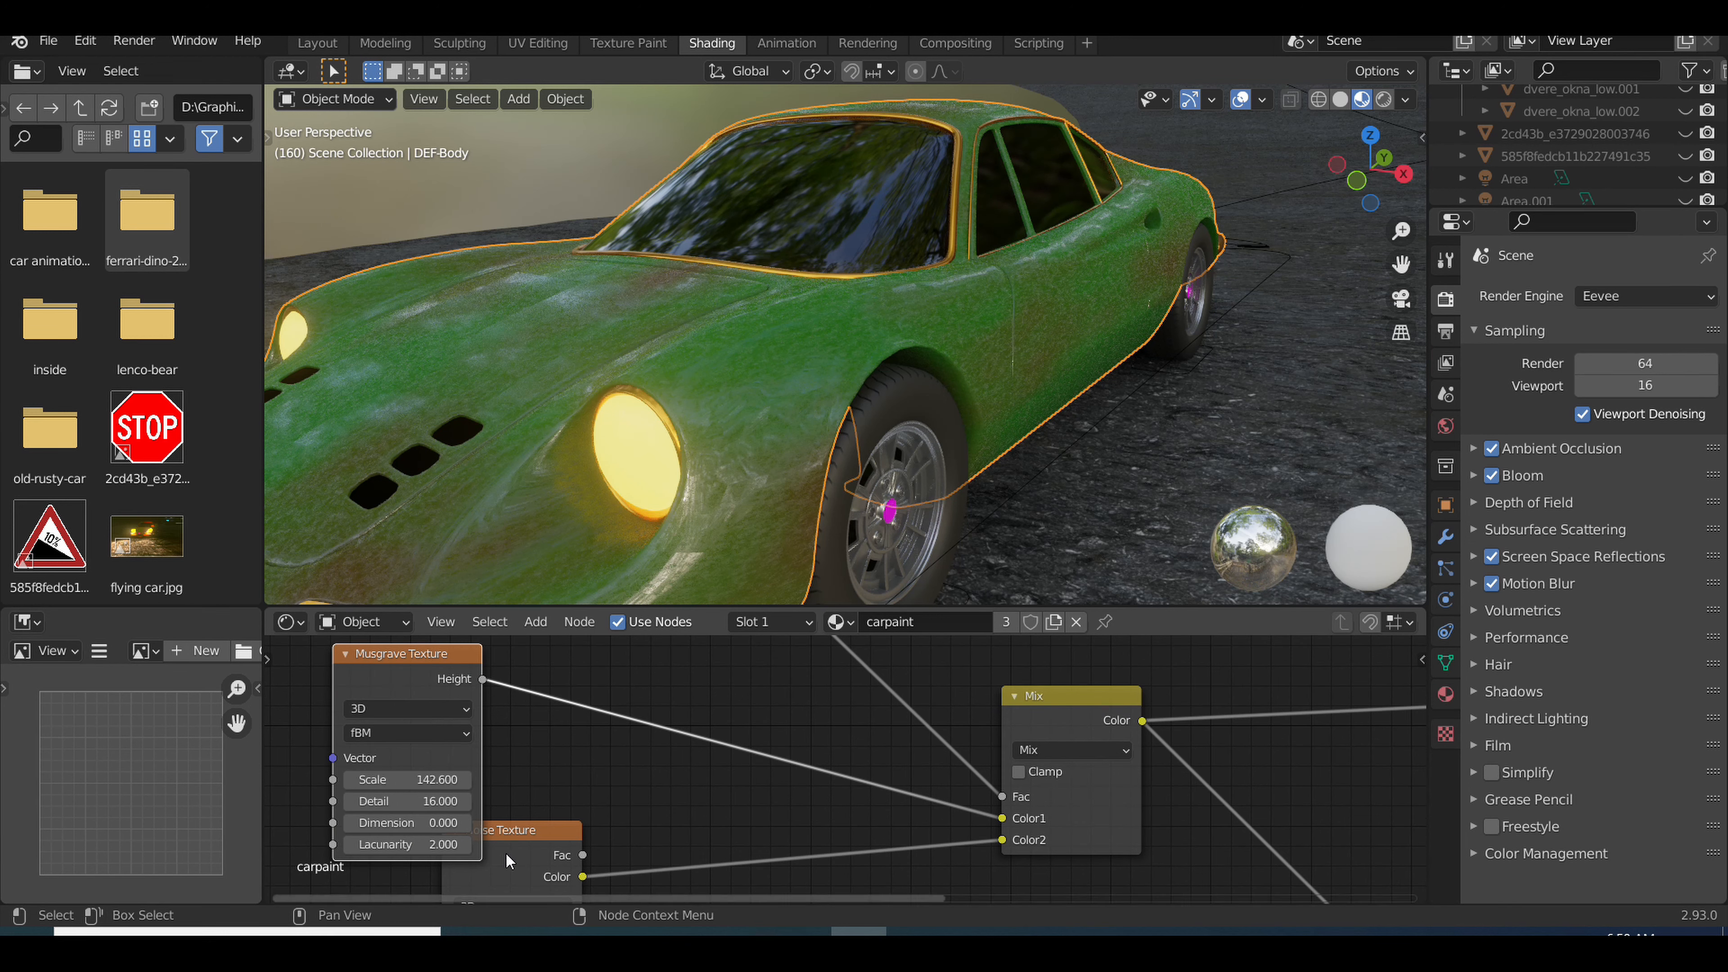
drag(515, 851, 660, 819)
scroll(436, 822, down, 1)
middle_drag(578, 878, 611, 779)
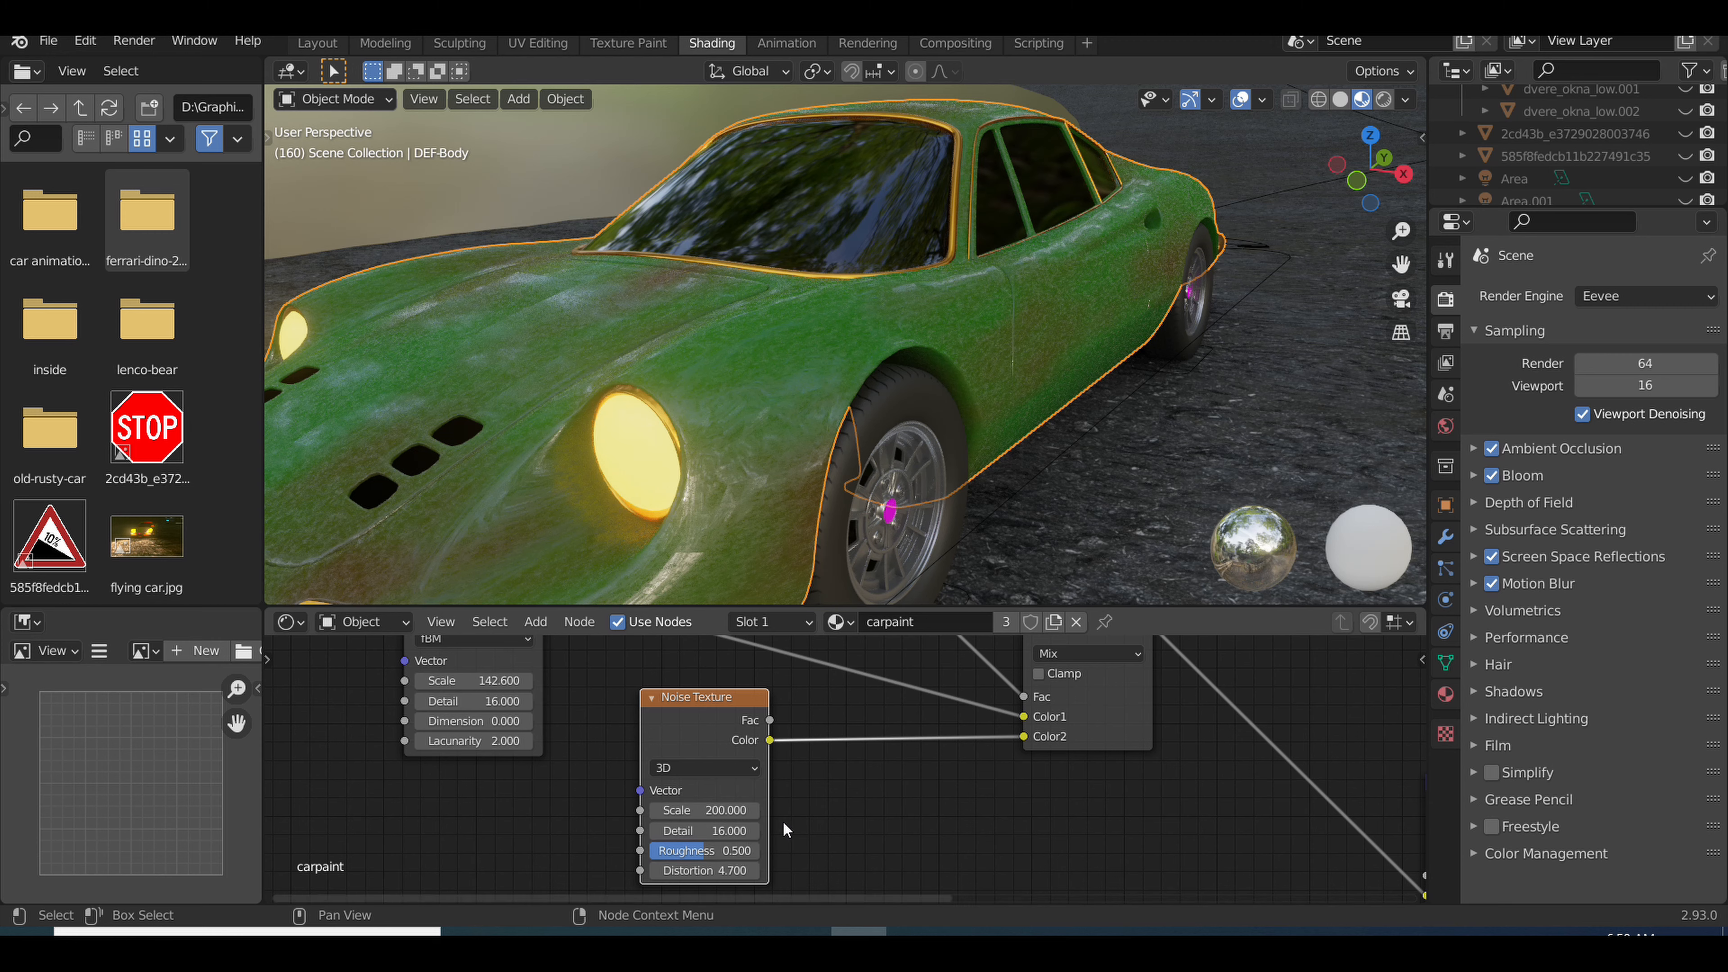
scroll(782, 796, down, 4)
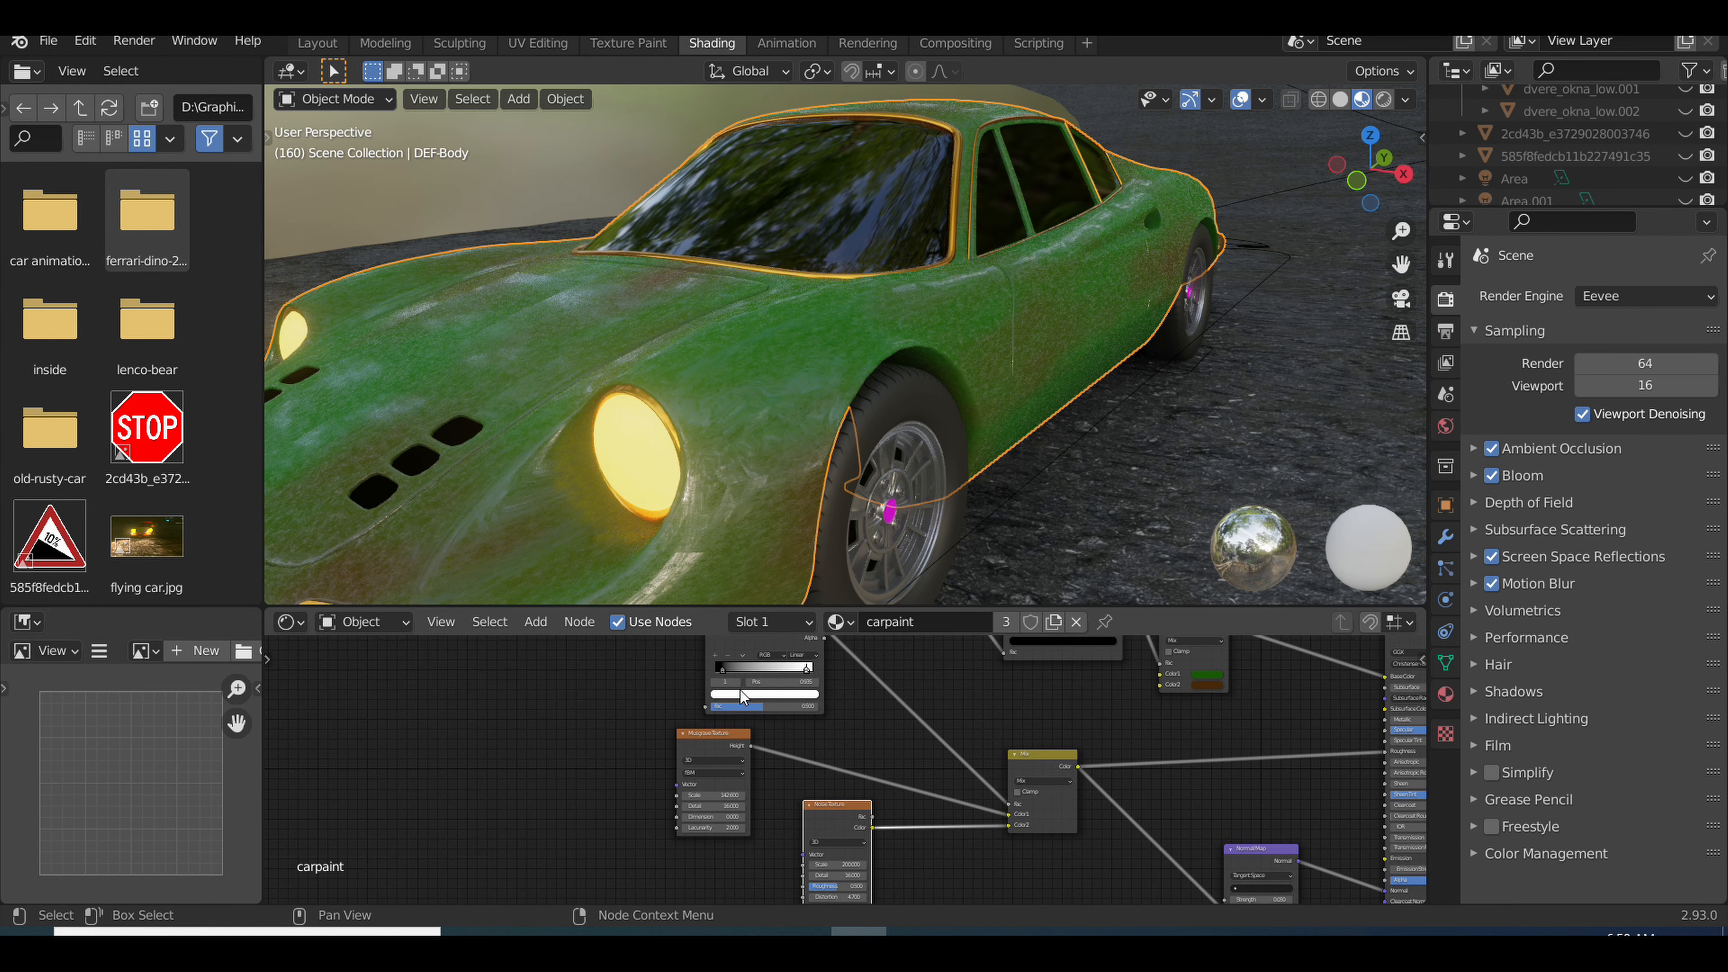
Step: Set the roughness Mix's ColorRamp stops in the carpaint material: black at position 0.098 and white at about 0.85
scroll(741, 696, up, 3)
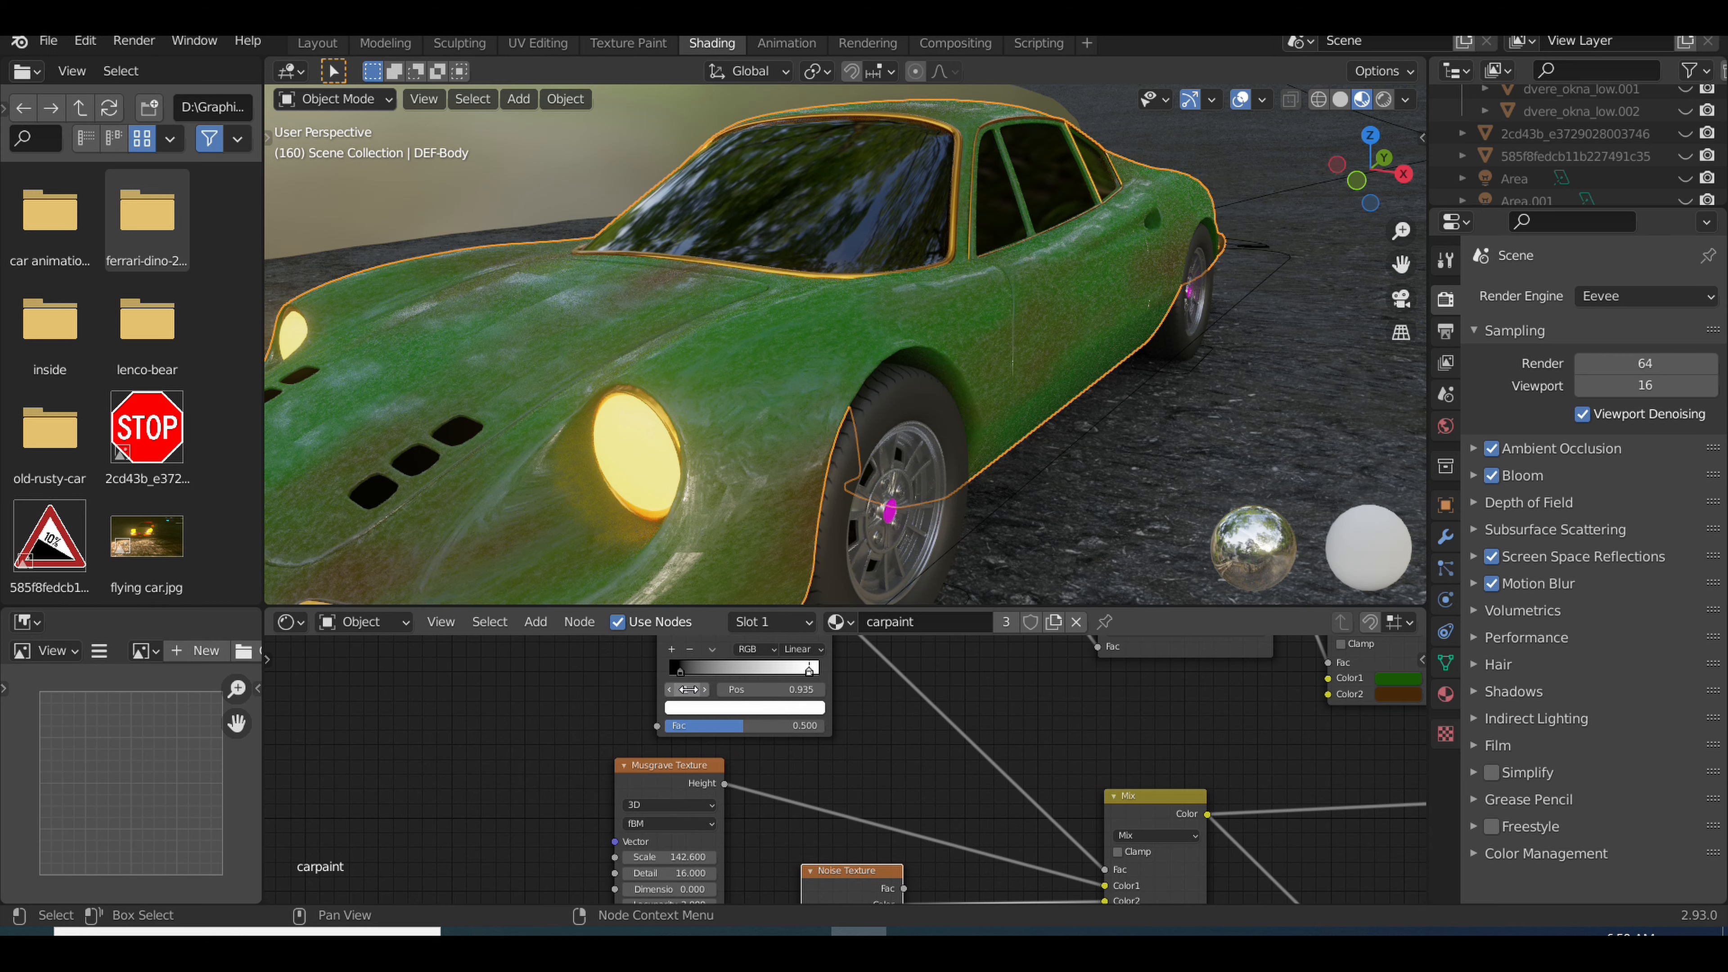
drag(680, 674, 660, 718)
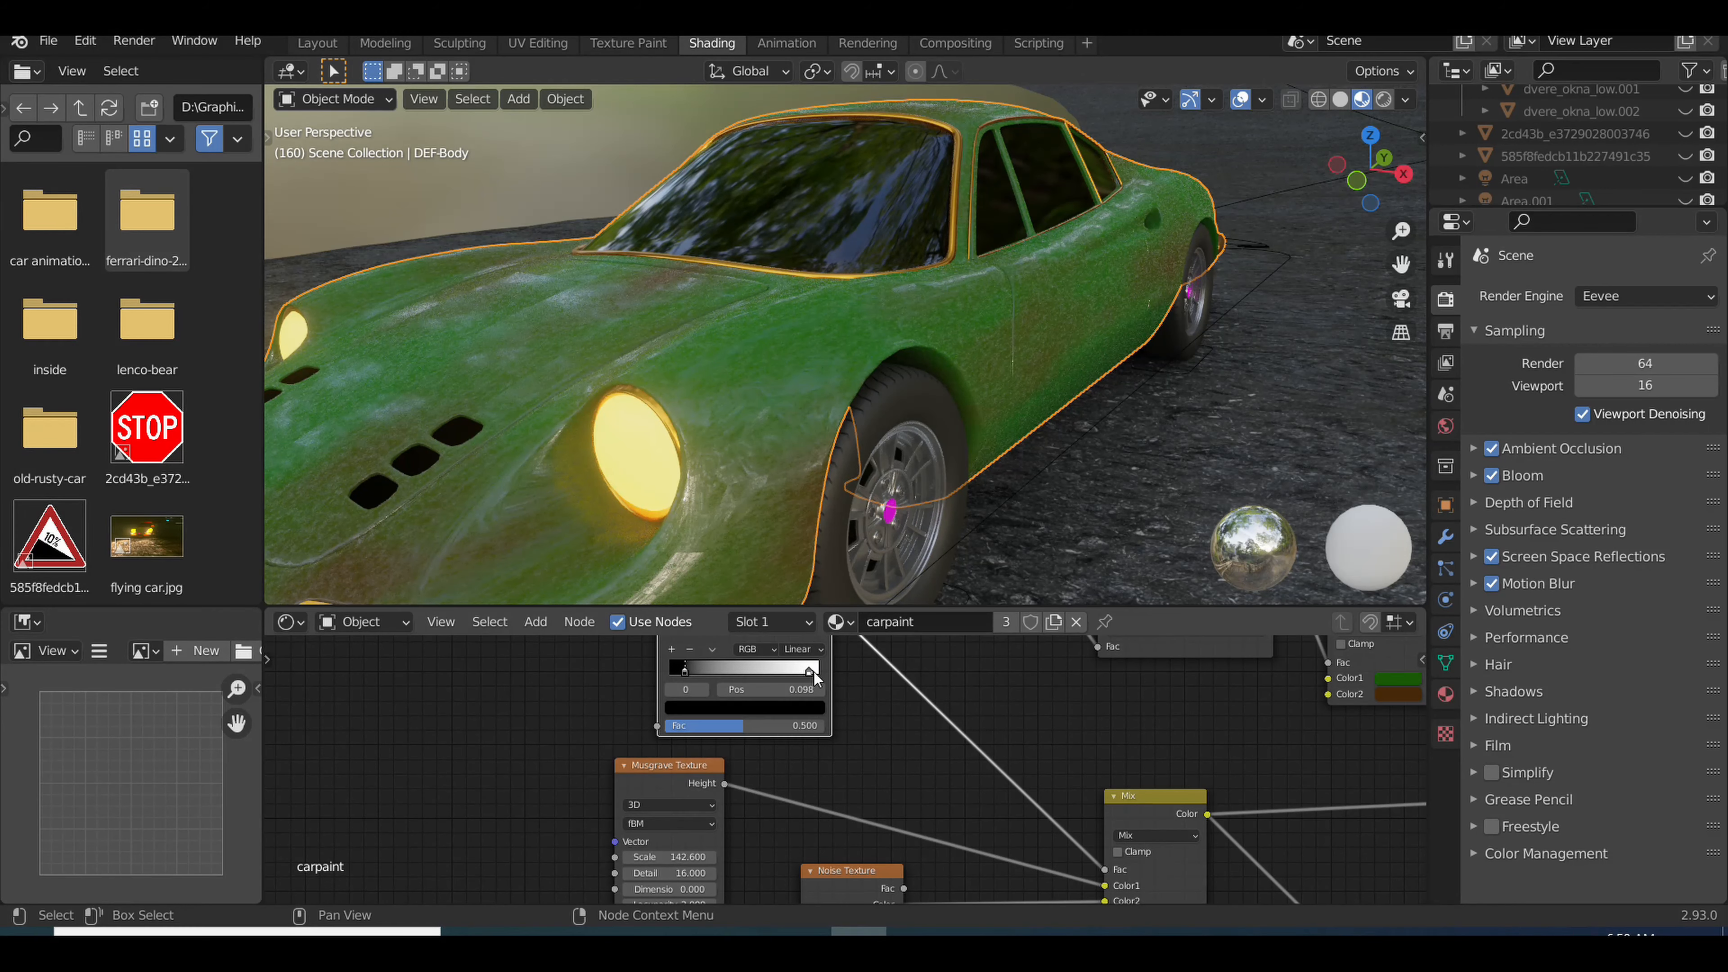
mouse_move(811, 672)
mouse_down()
mouse_move(708, 701)
mouse_move(770, 708)
mouse_move(690, 730)
mouse_up()
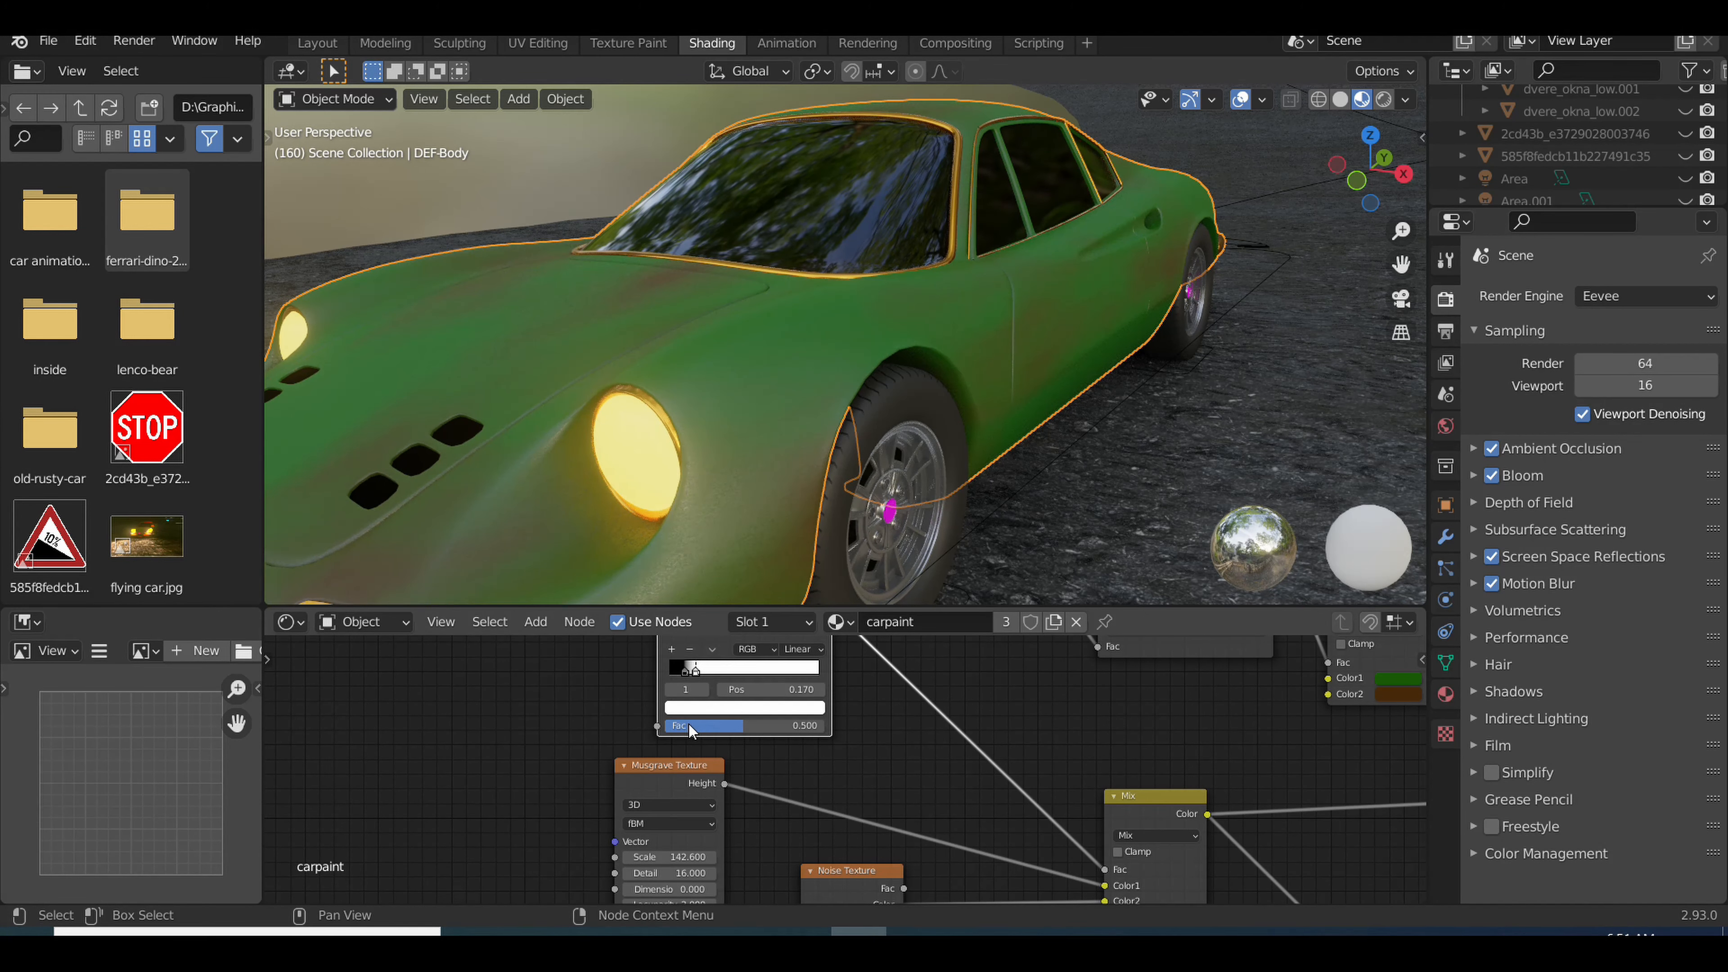
drag(691, 730, 801, 720)
scroll(800, 720, down, 2)
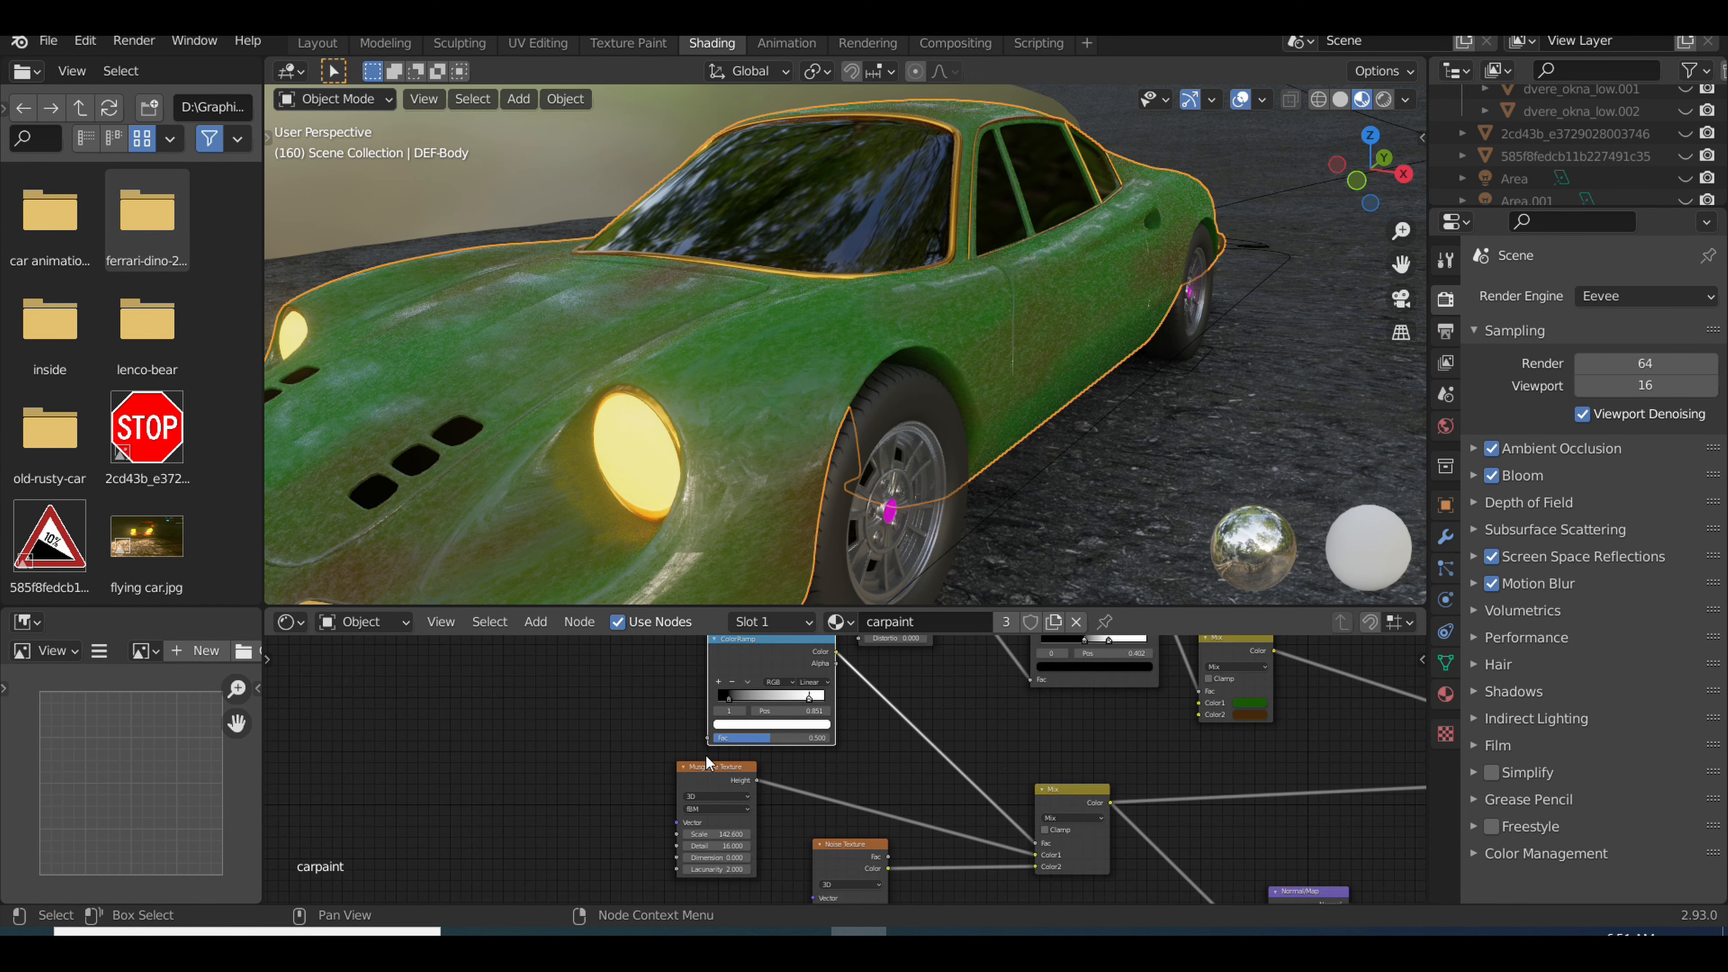
Step: Examine the carpaint's NormalMap and Principled BSDF nodes and the ground plane's material, and reselect the car body
middle_drag(988, 810, 606, 732)
scroll(843, 773, up, 2)
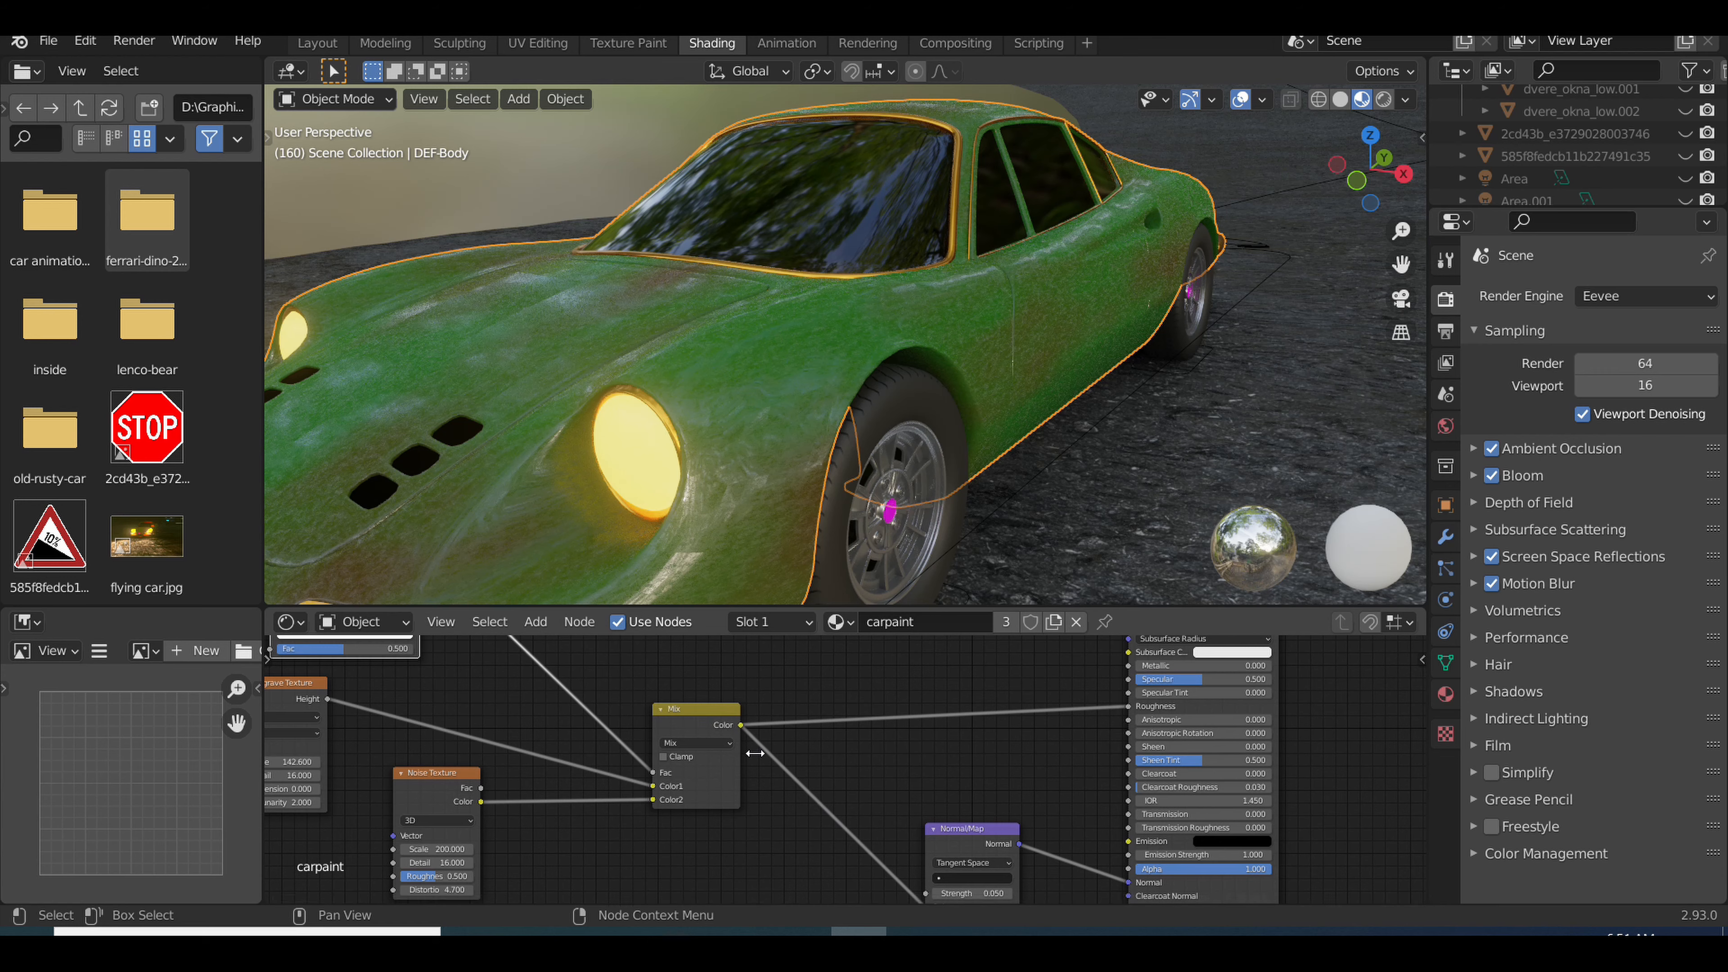
middle_drag(796, 791, 748, 736)
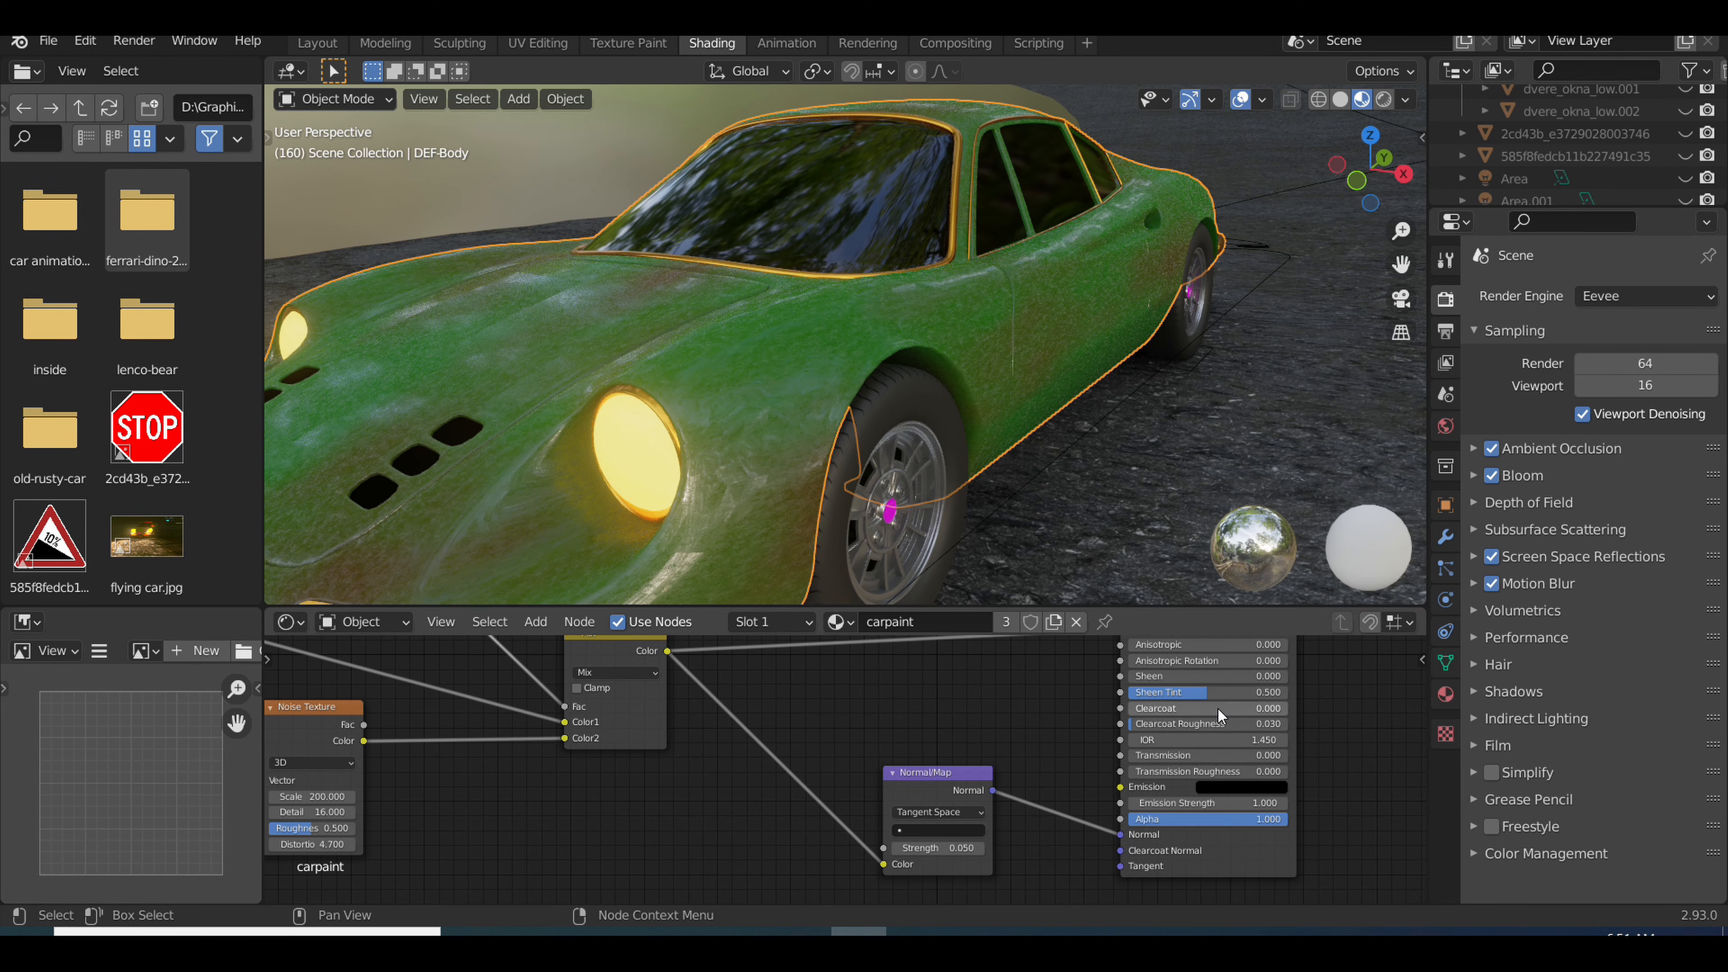
scroll(979, 810, down, 2)
scroll(1149, 460, down, 4)
scroll(1146, 454, down, 3)
click(1018, 428)
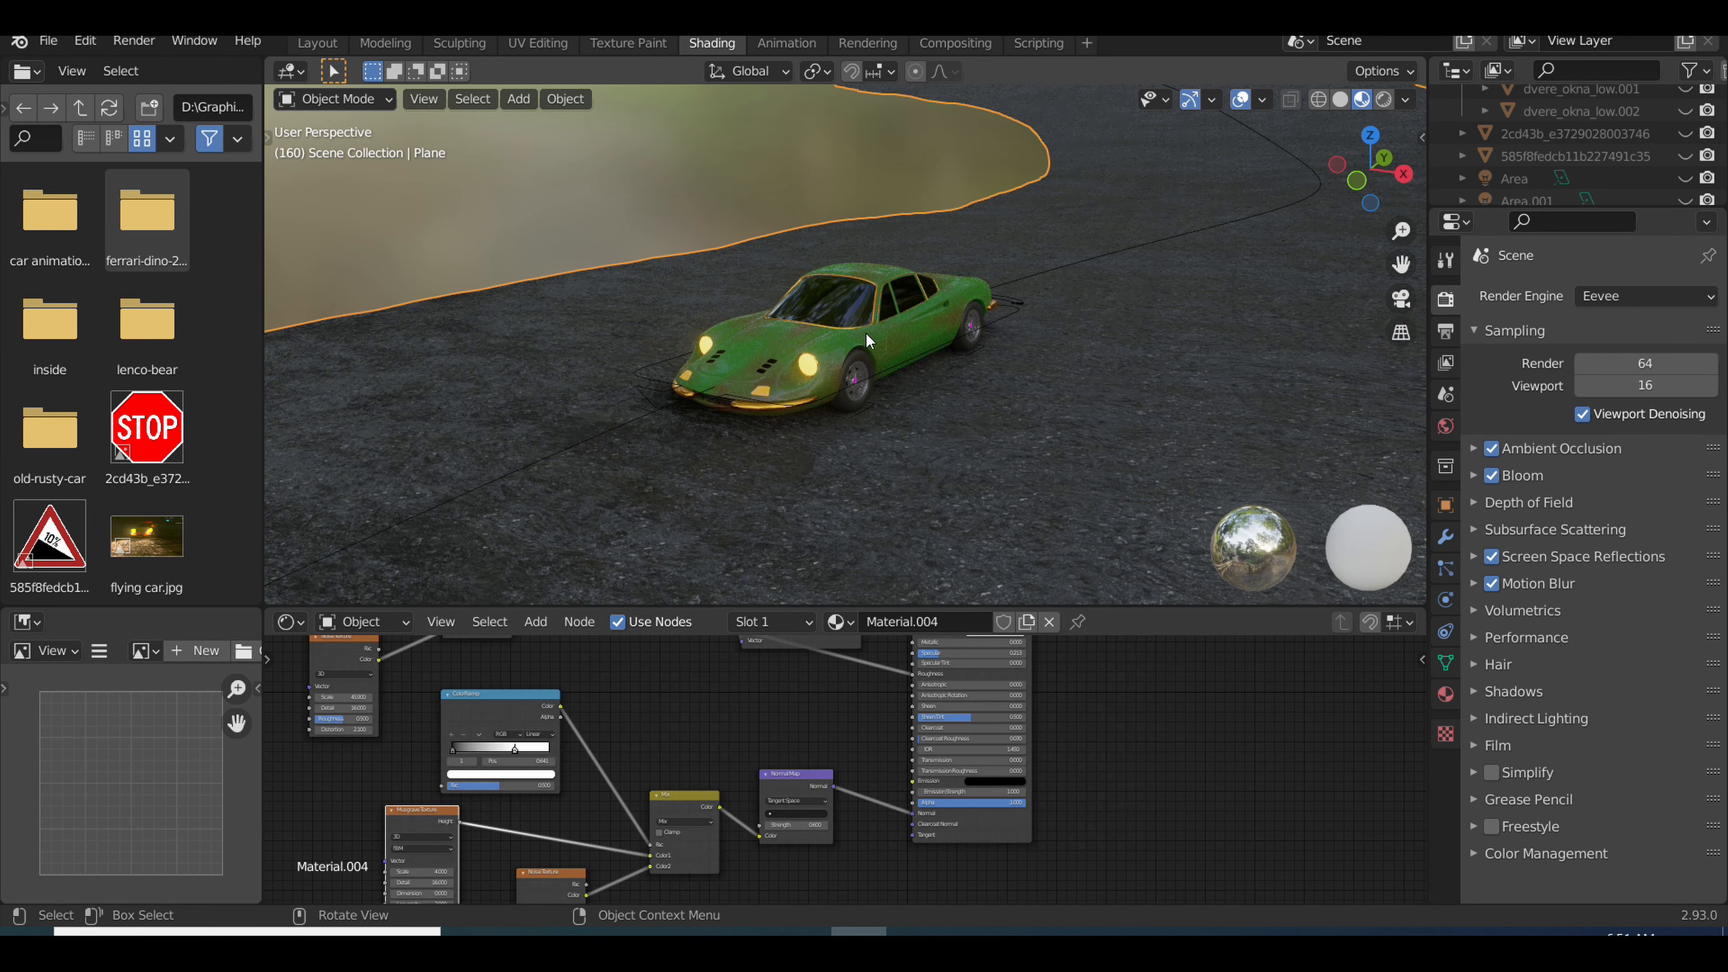
click(866, 332)
scroll(783, 381, up, 4)
click(722, 400)
click(723, 400)
scroll(723, 406, up, 2)
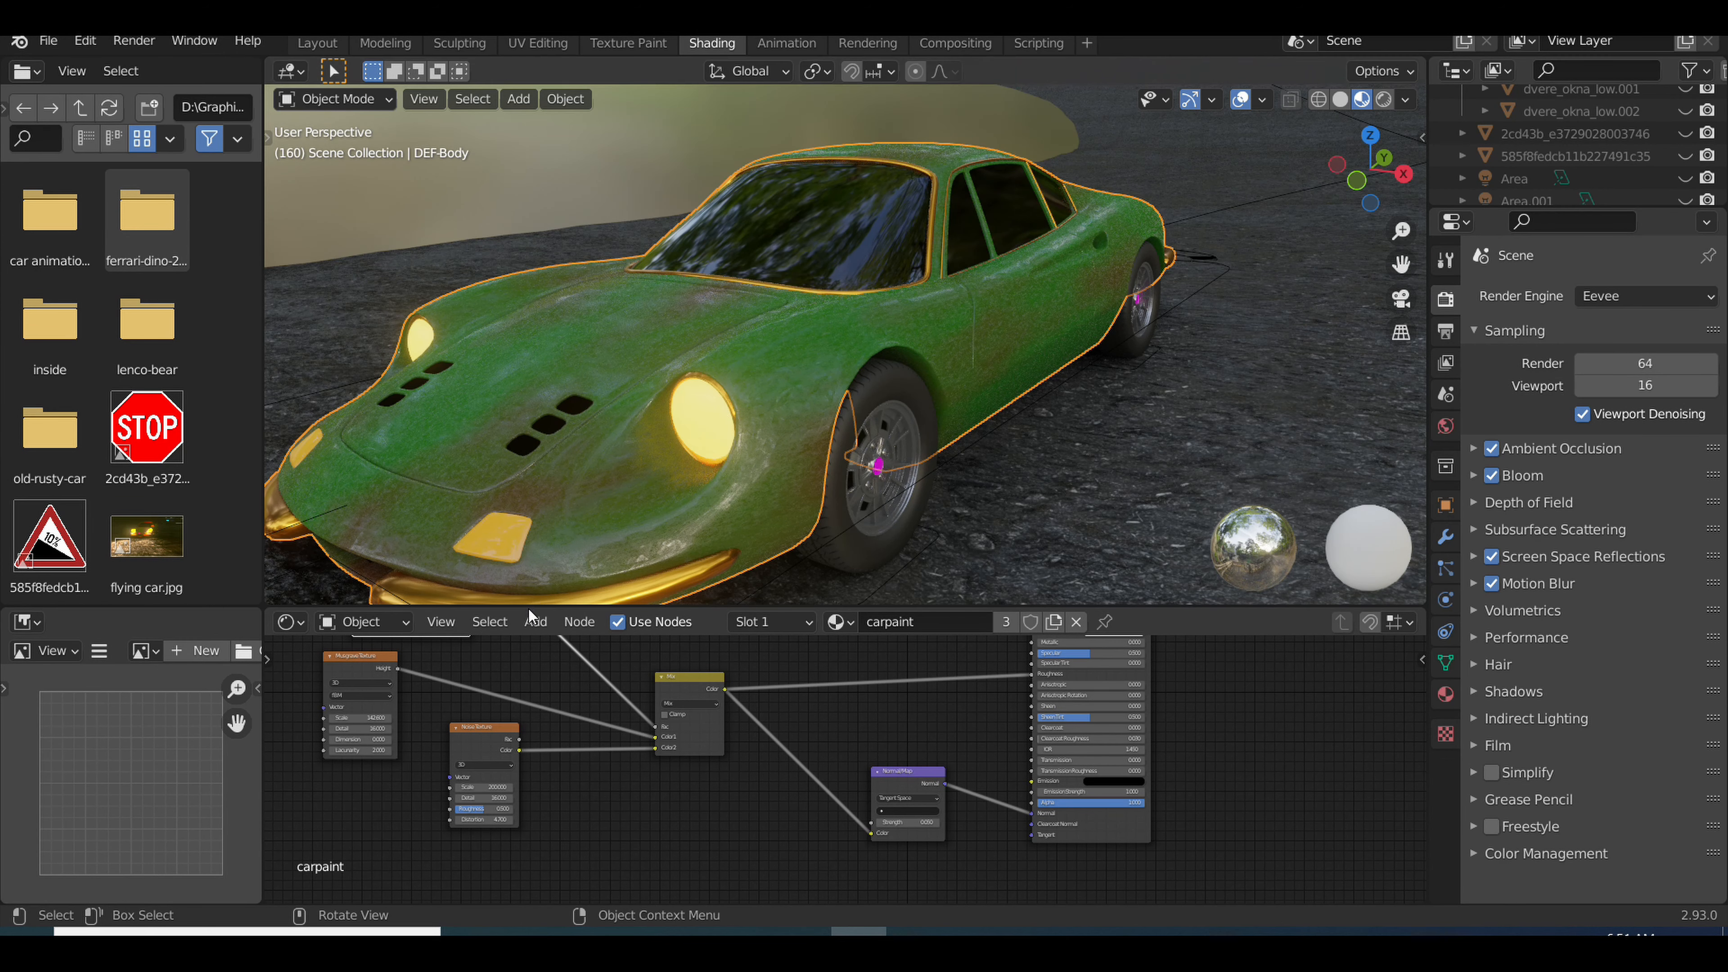
Step: Select the car body's headlight material, Material.003, and set the value (V) of its emission colour to 4
click(1450, 705)
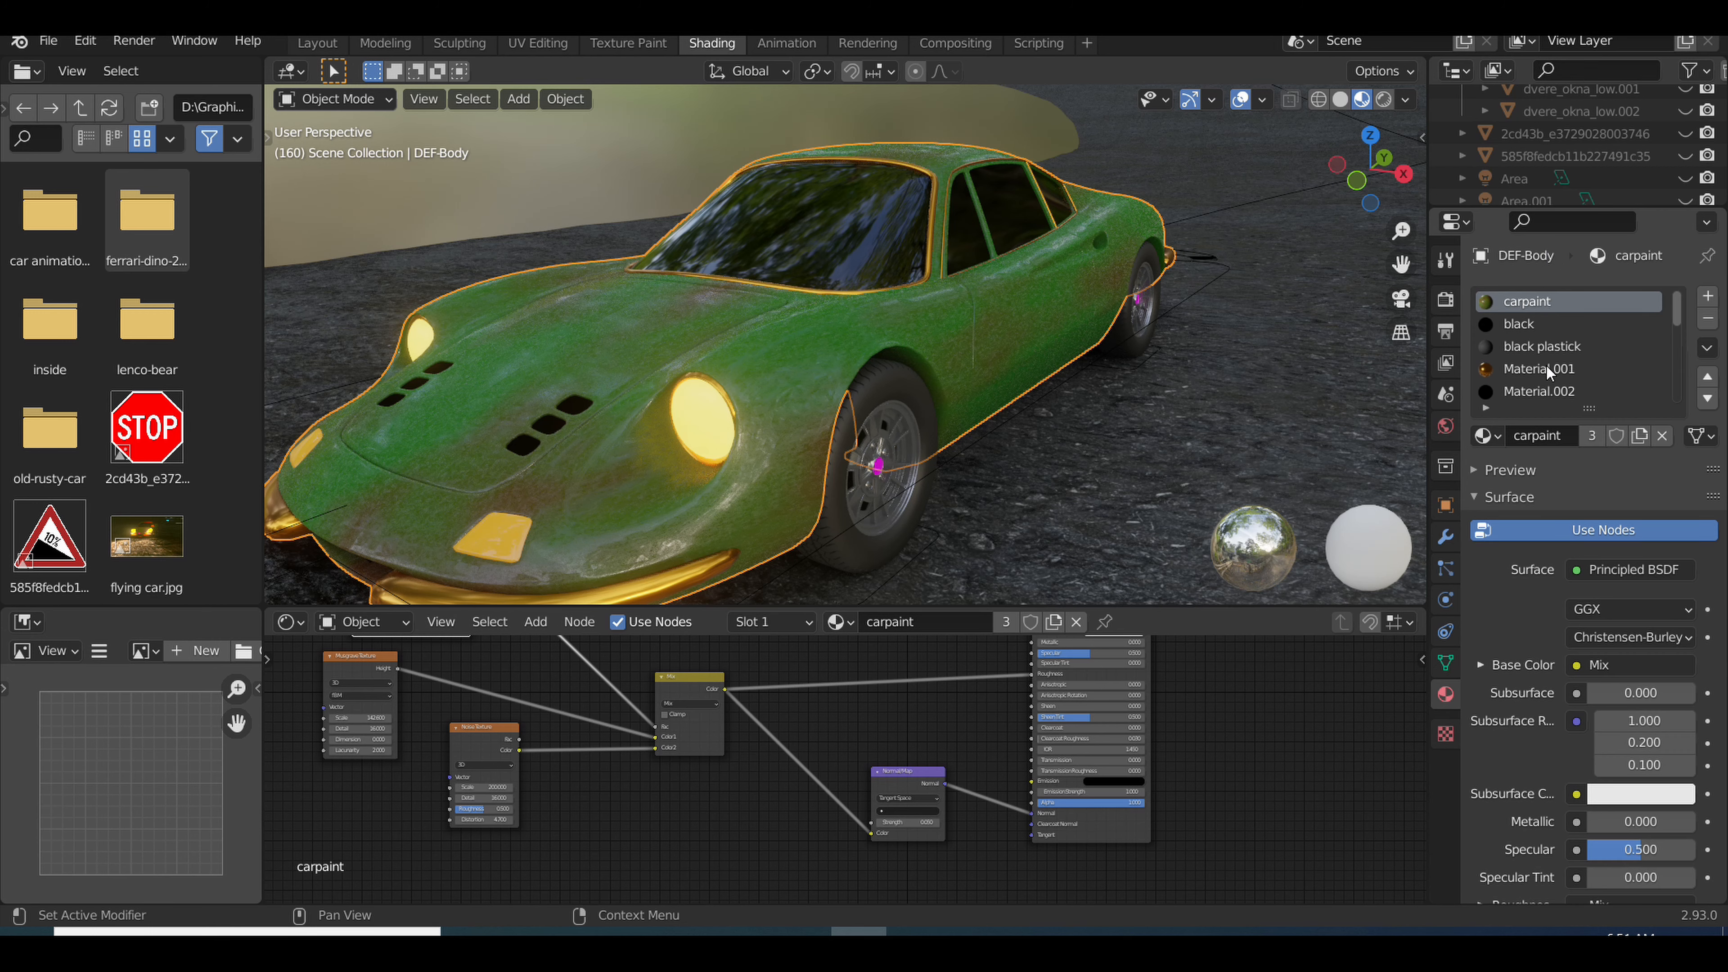
scroll(1546, 368, down, 4)
click(1539, 323)
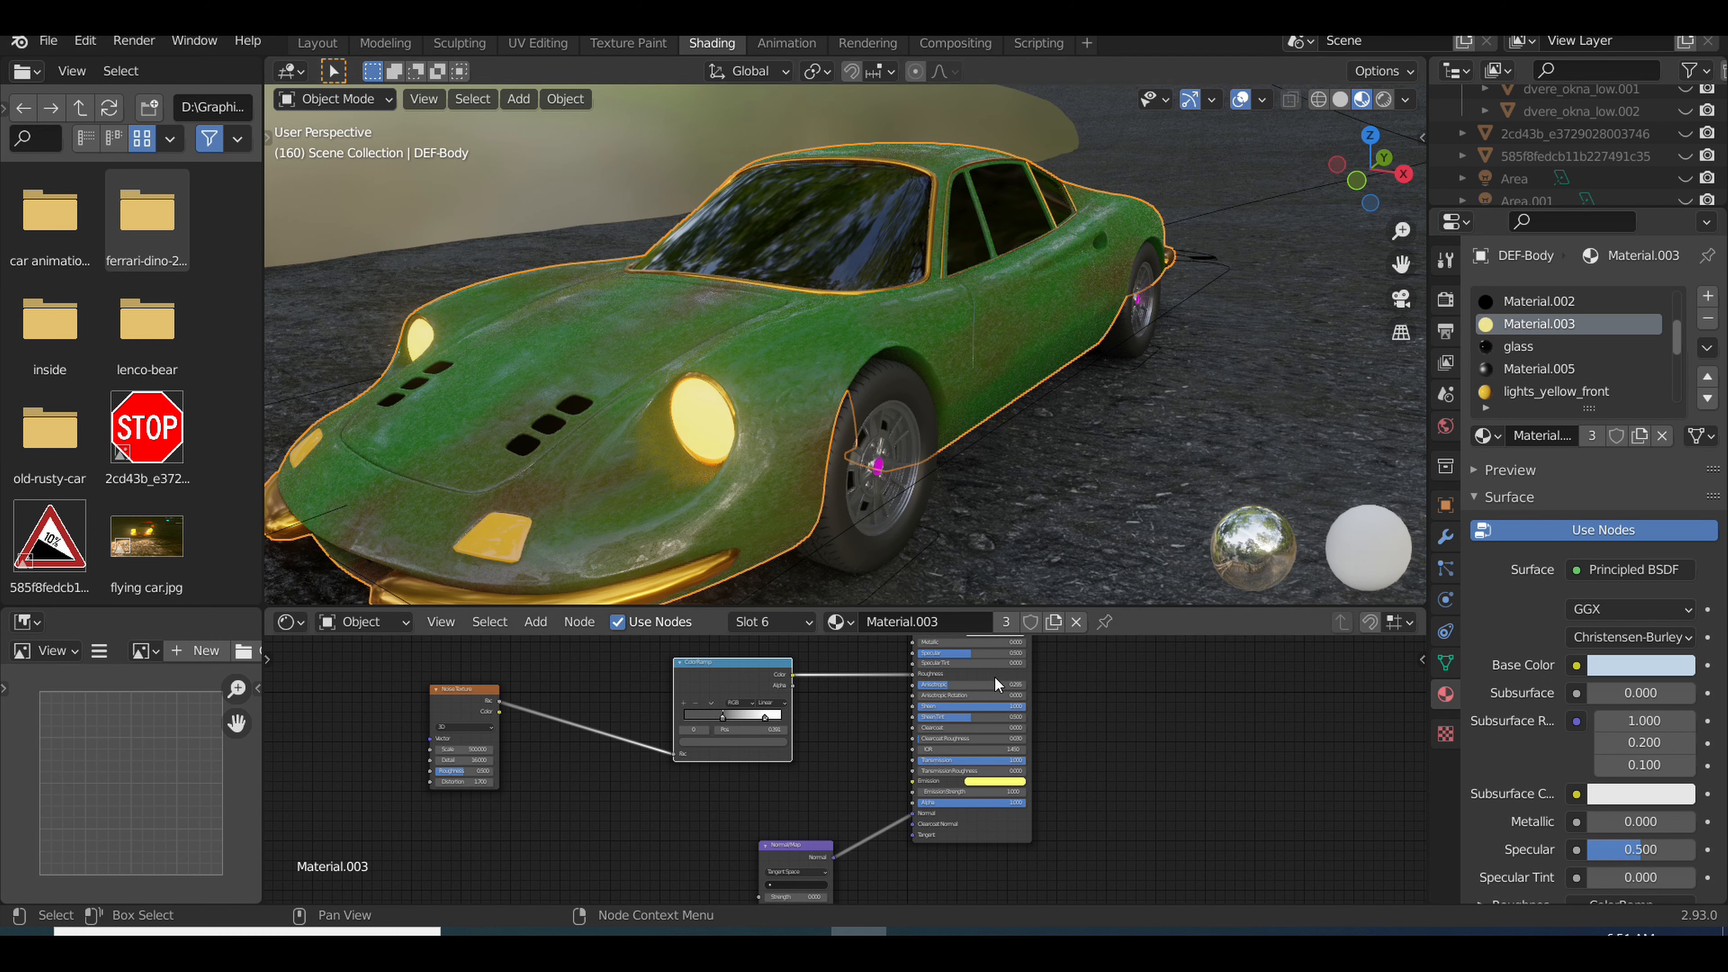
scroll(749, 664, up, 3)
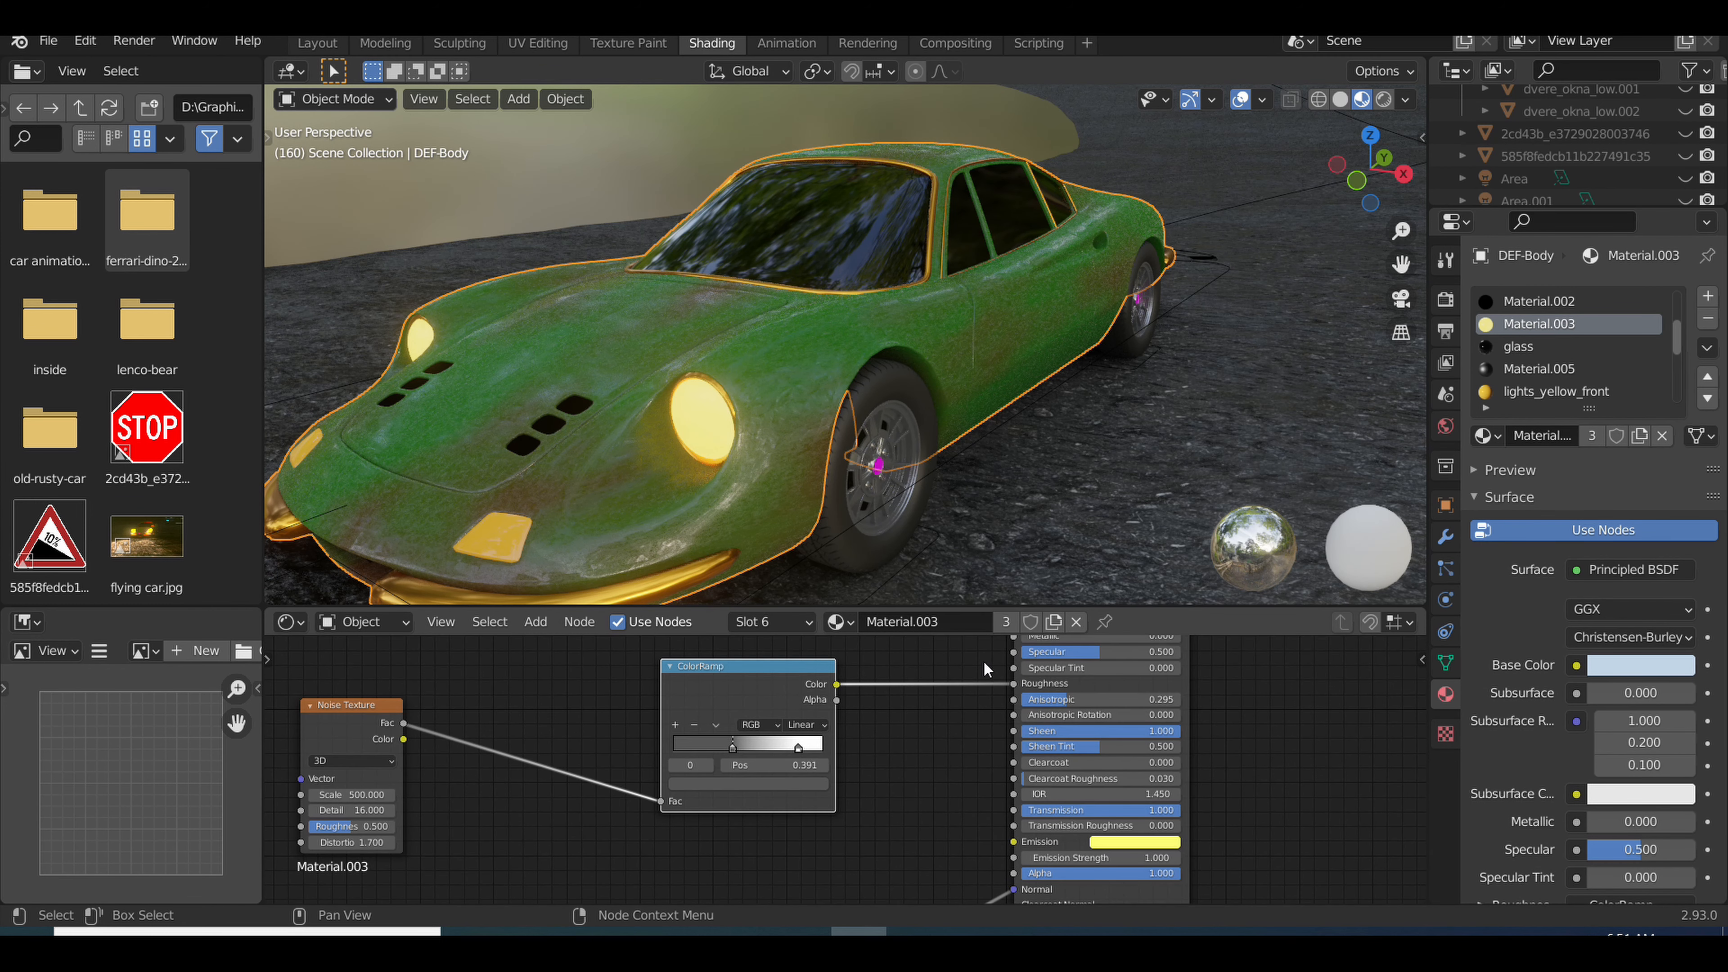
scroll(938, 783, down, 1)
click(1111, 831)
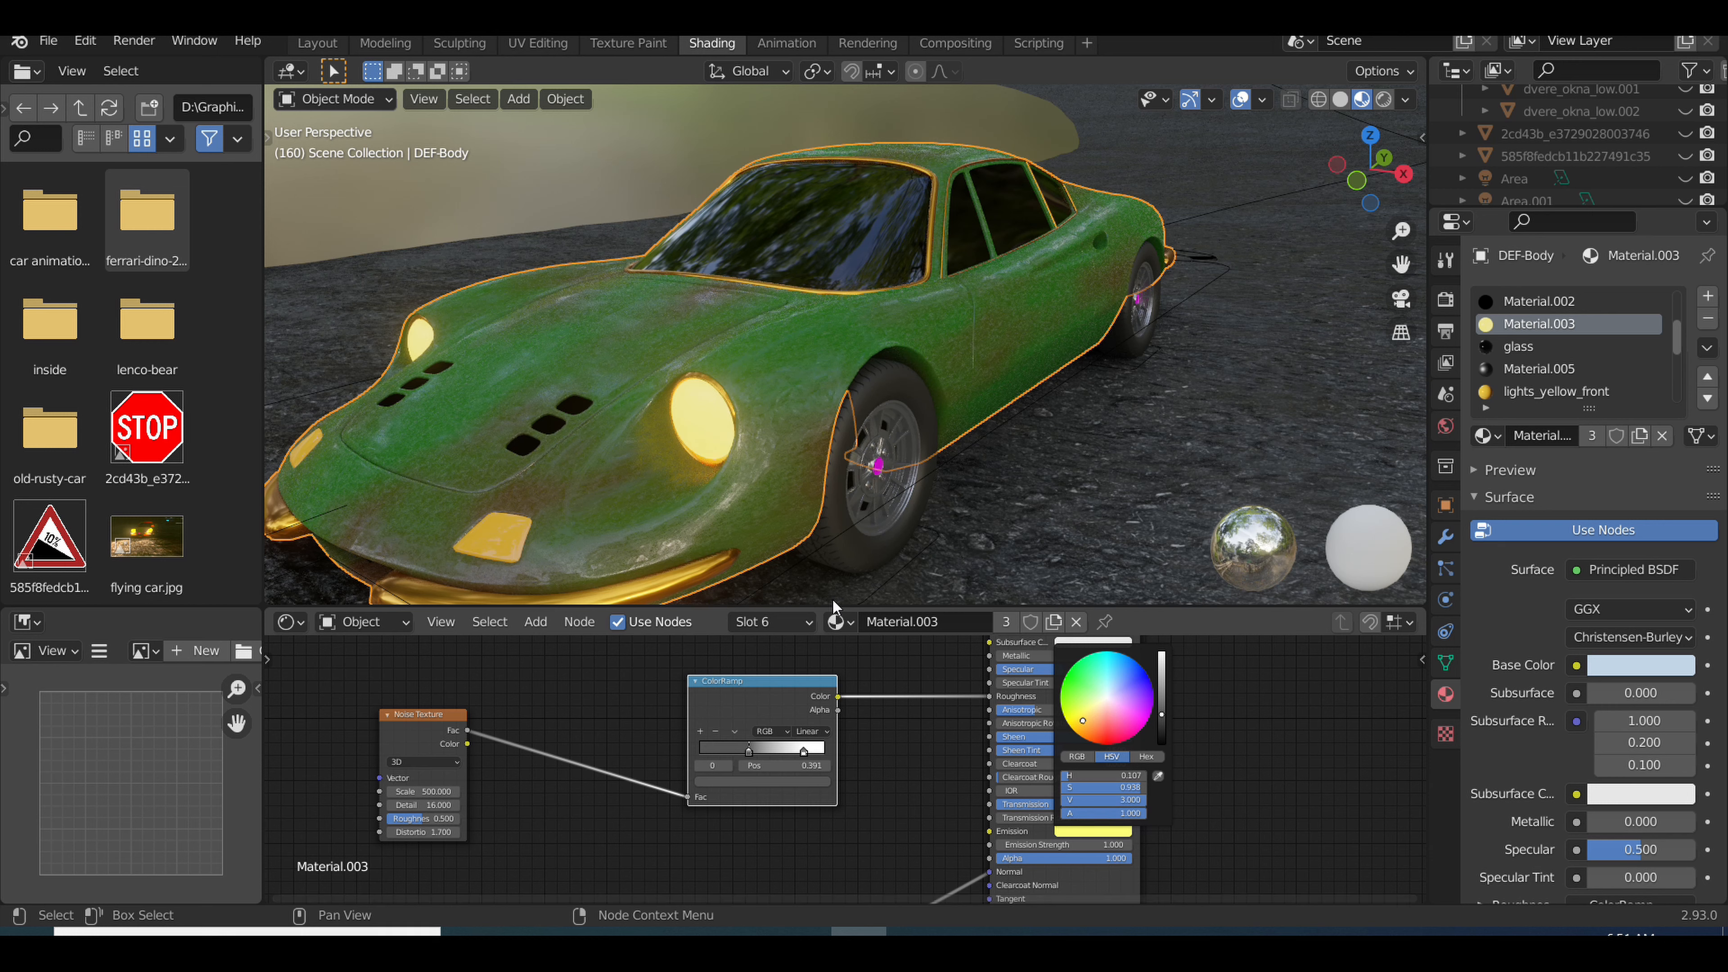
click(1108, 830)
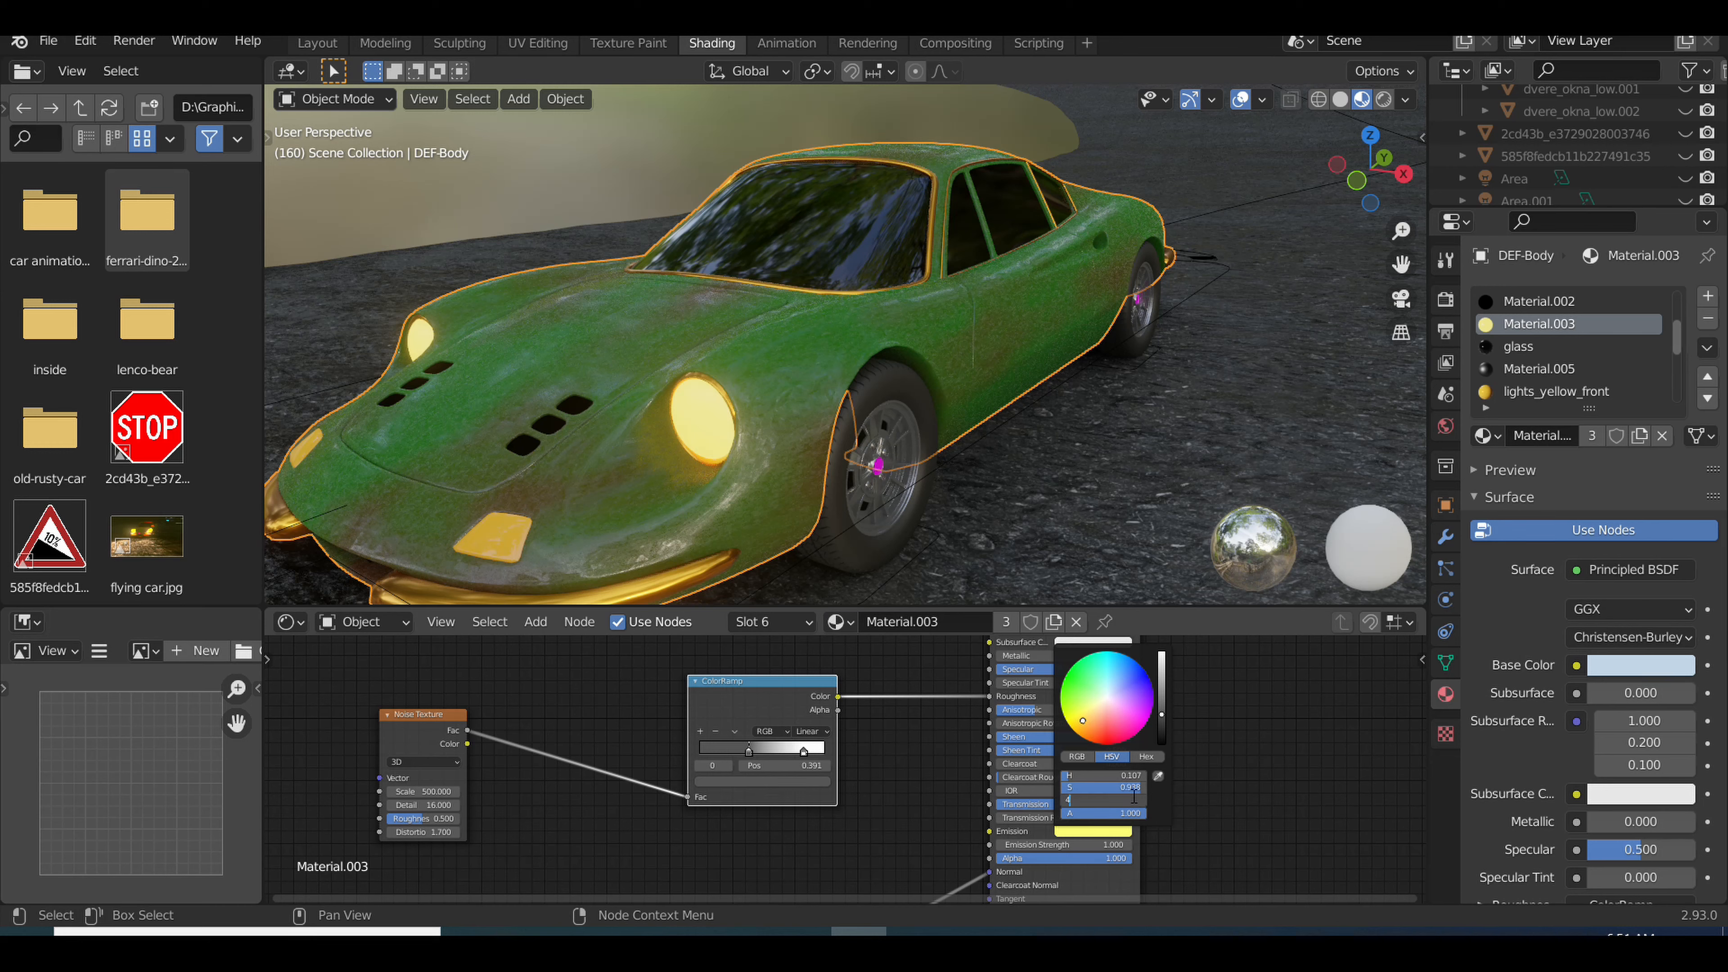
key(Return)
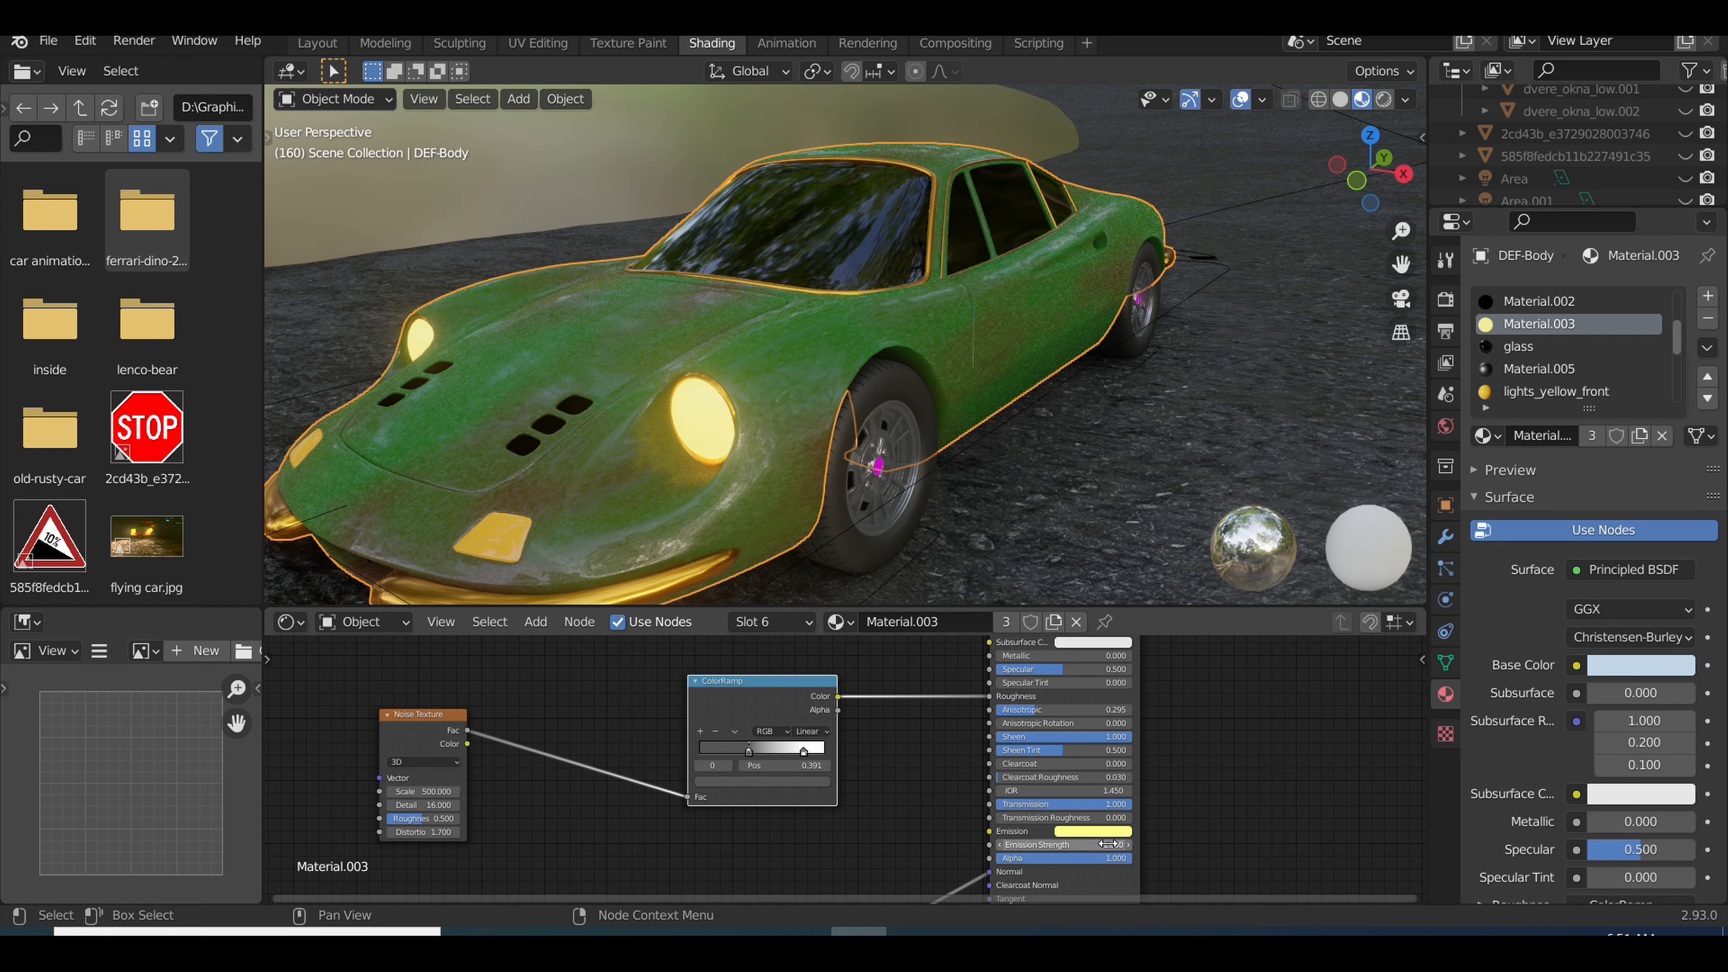
Step: Set the headlight material's Emission Strength to 4.6 and check the glow in Rendered viewport shading
drag(1062, 844, 1088, 845)
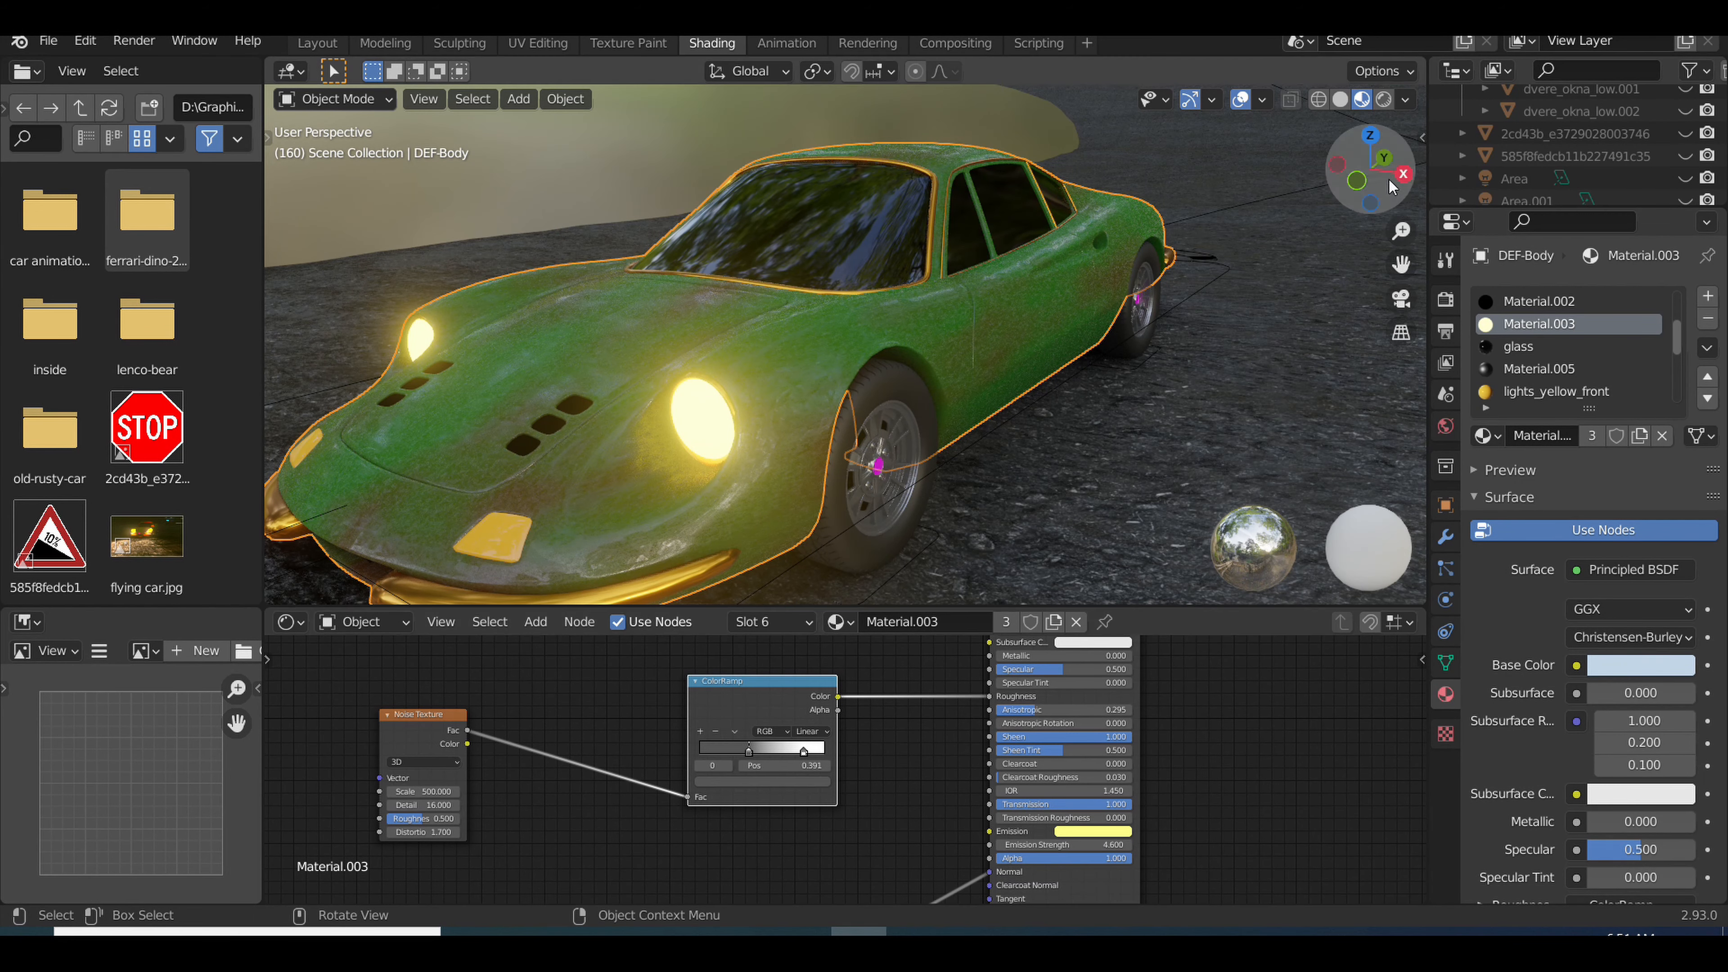
click(1384, 100)
scroll(966, 284, down, 3)
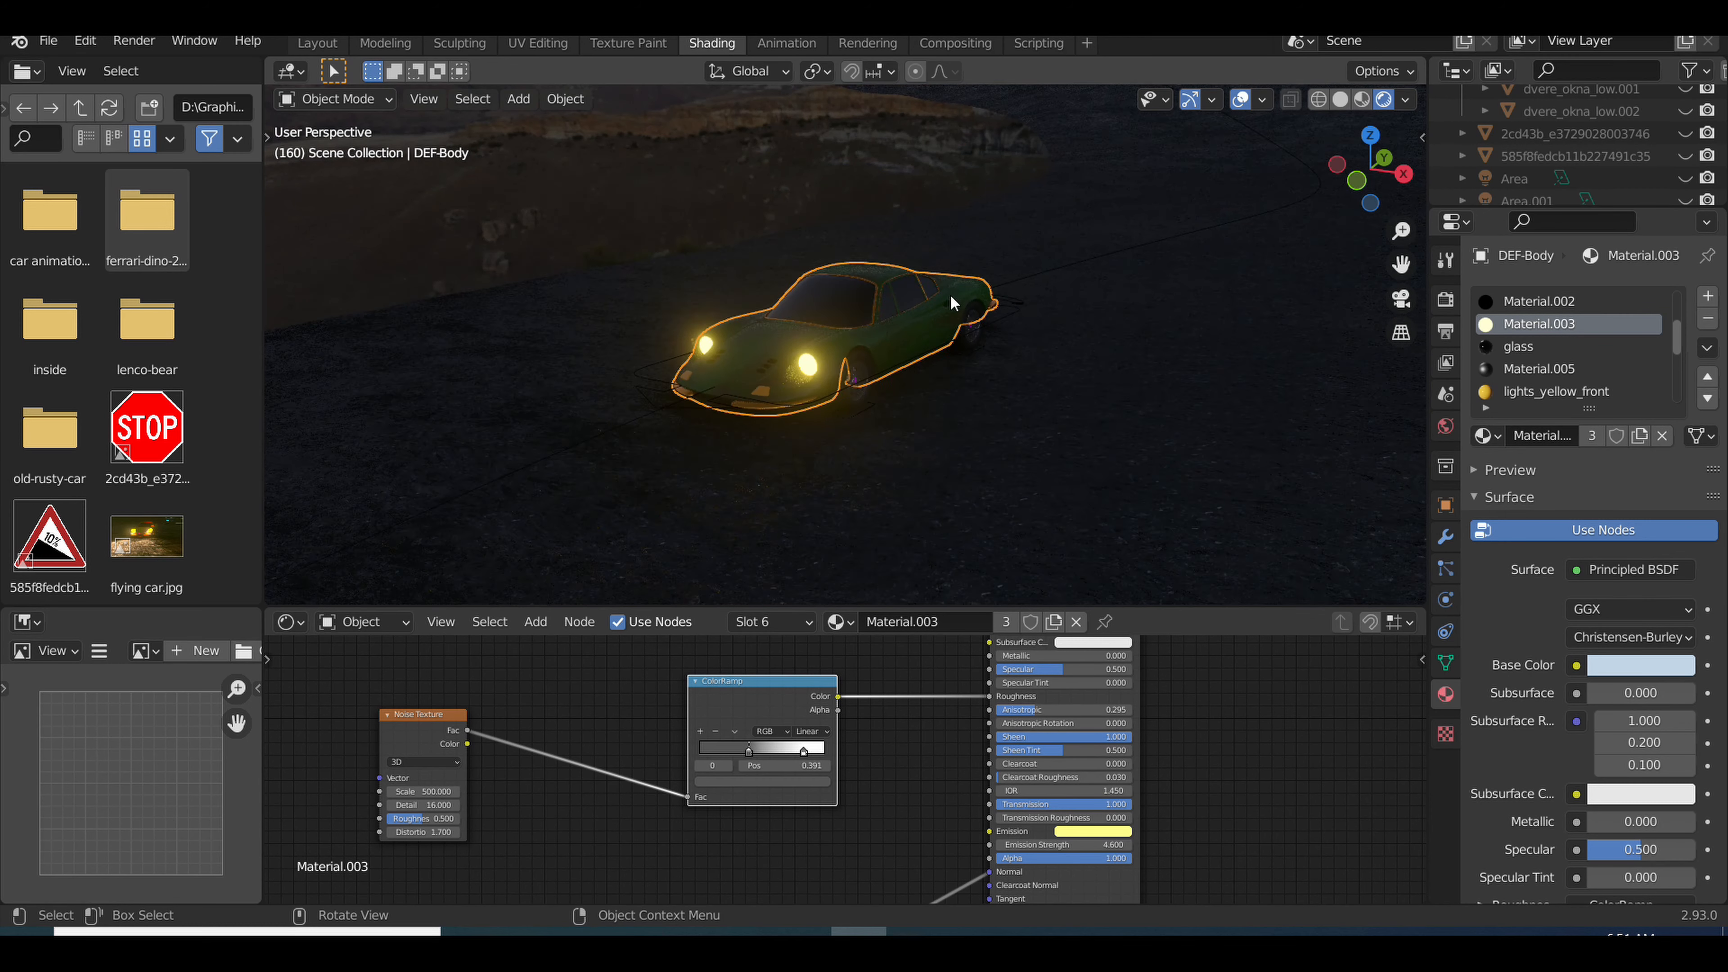
scroll(738, 381, up, 1)
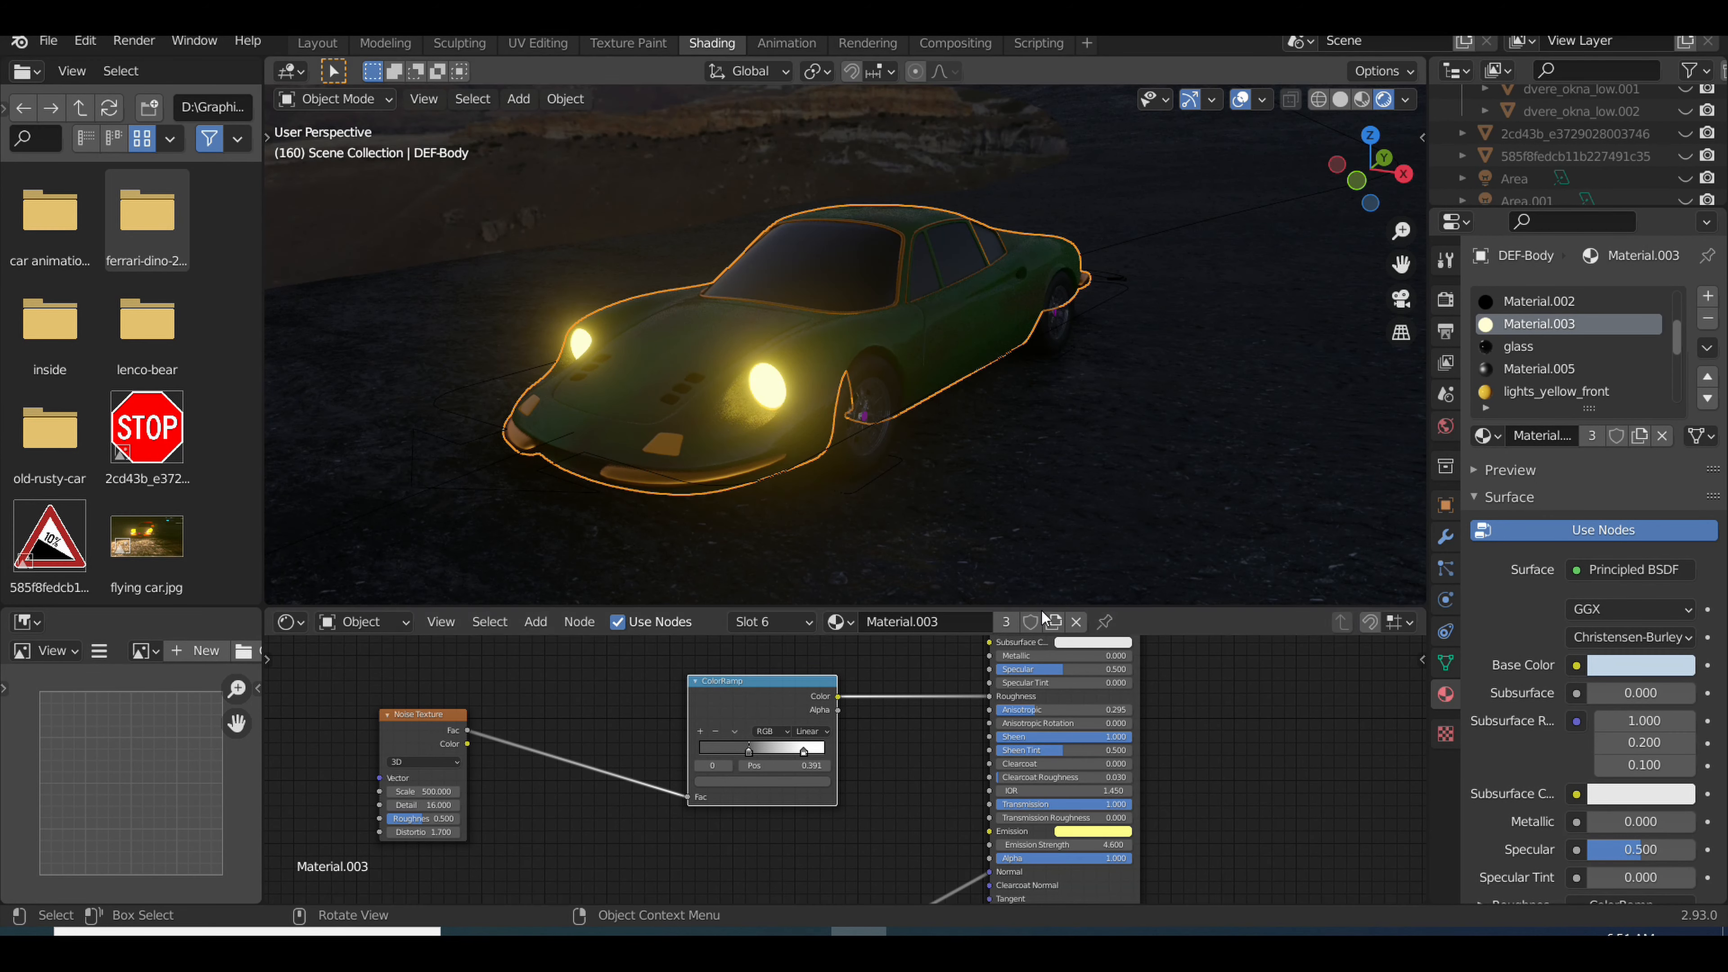
Step: Set the Emission Strength of the headlight material, Material.003, to 2.9, trying lower and higher glow levels first
middle_drag(1196, 788, 1213, 695)
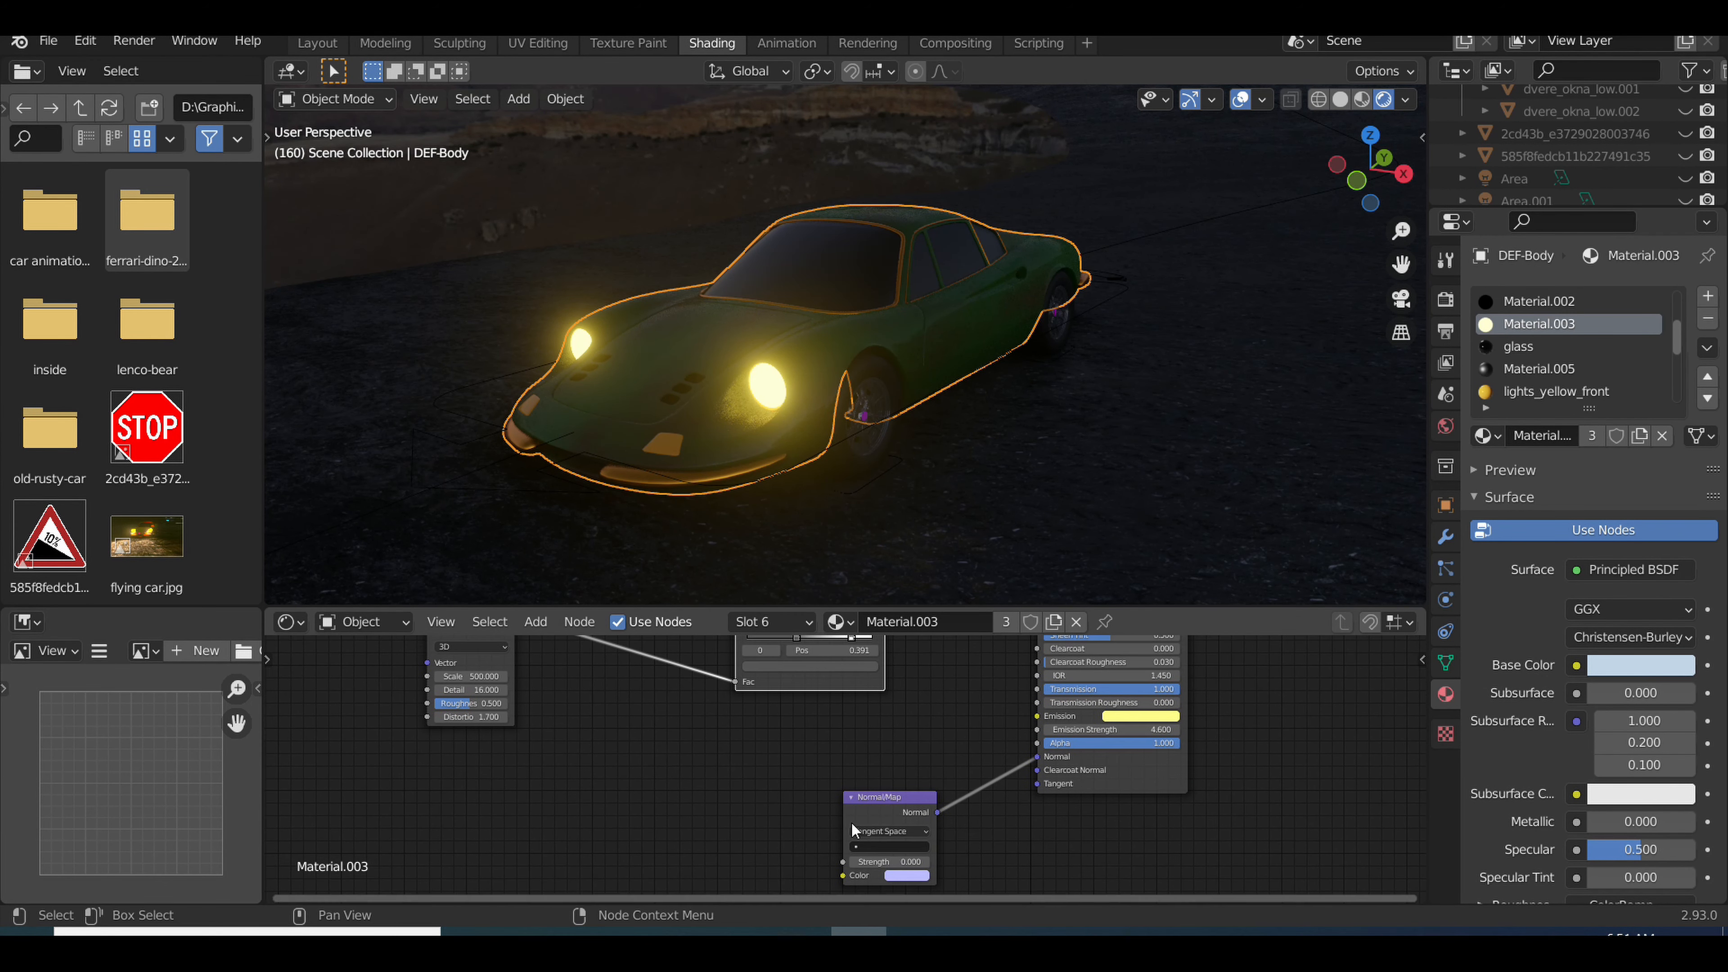
scroll(857, 789, up, 1)
scroll(977, 811, up, 1)
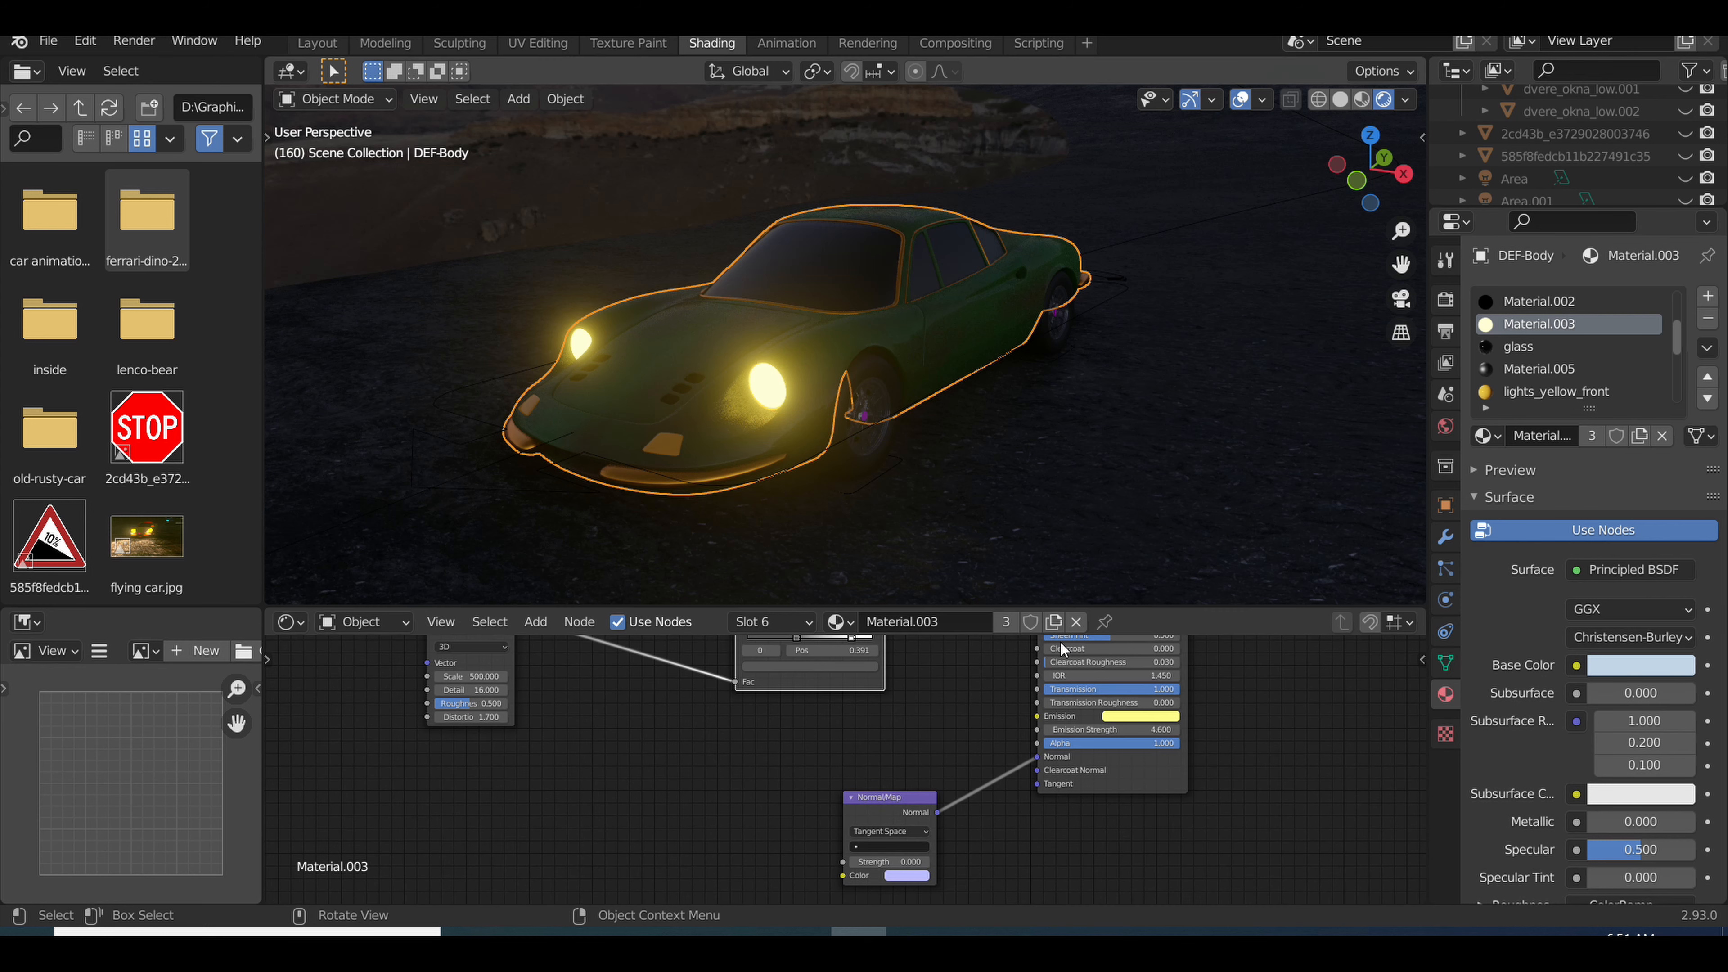
scroll(1169, 749, up, 1)
drag(1221, 721, 1156, 722)
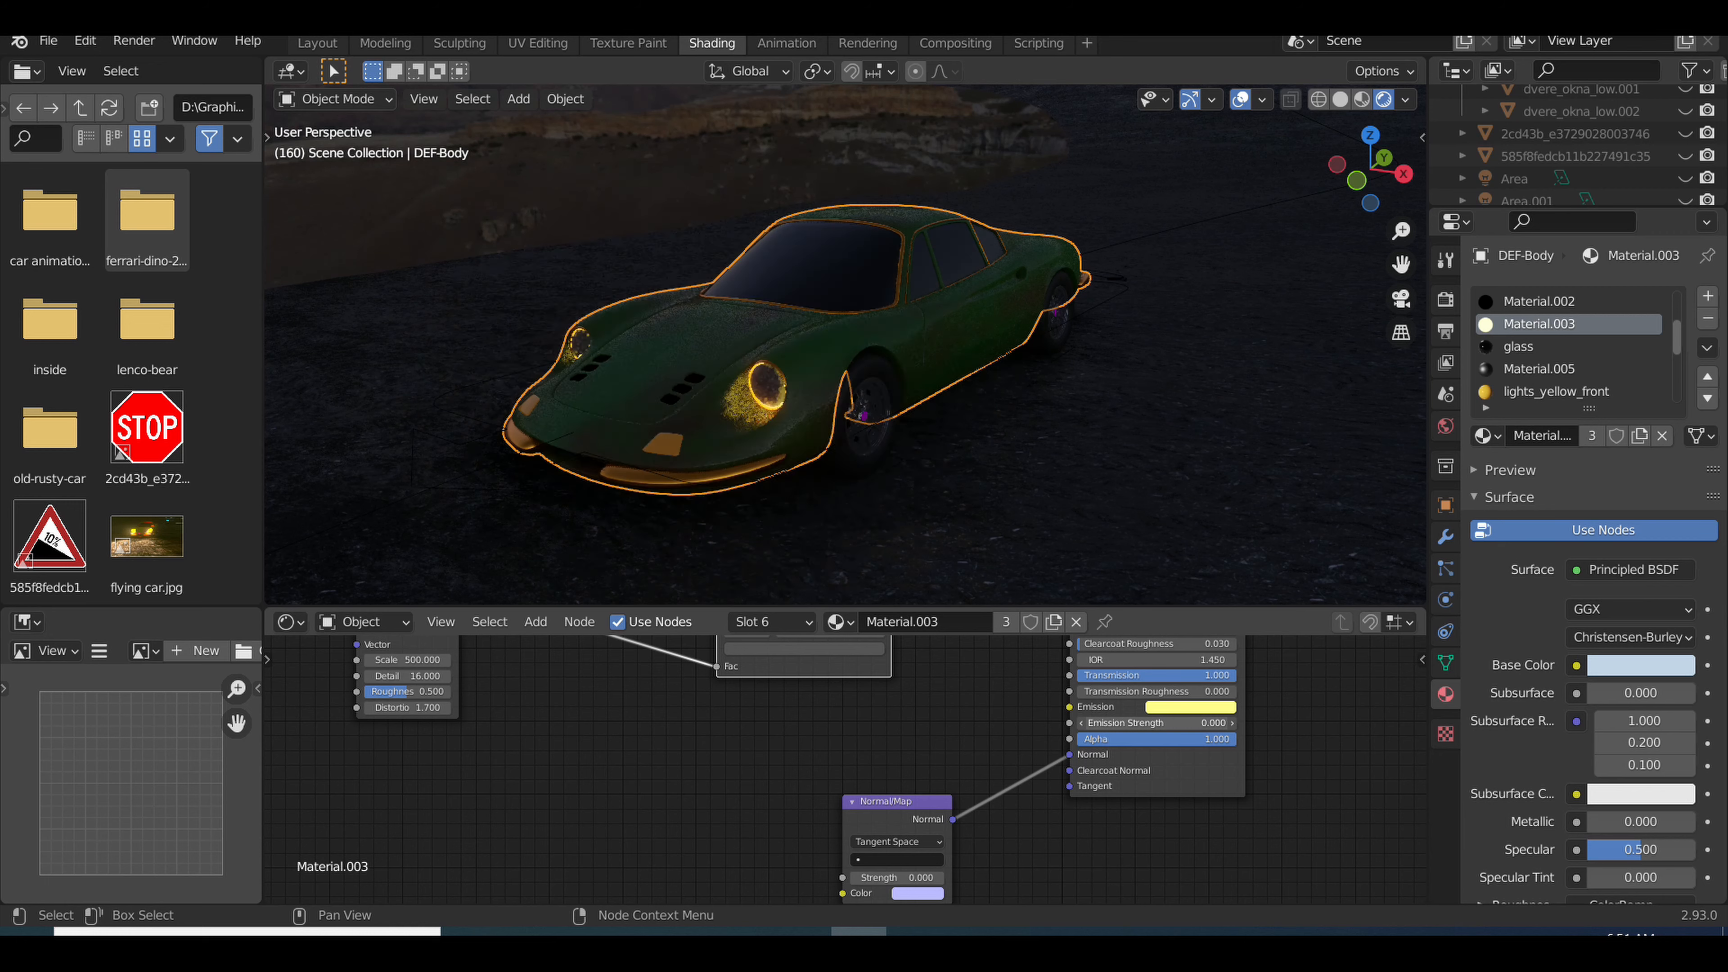
mouse_move(1157, 723)
mouse_down()
mouse_move(1218, 722)
mouse_move(1175, 722)
mouse_move(1189, 723)
mouse_up()
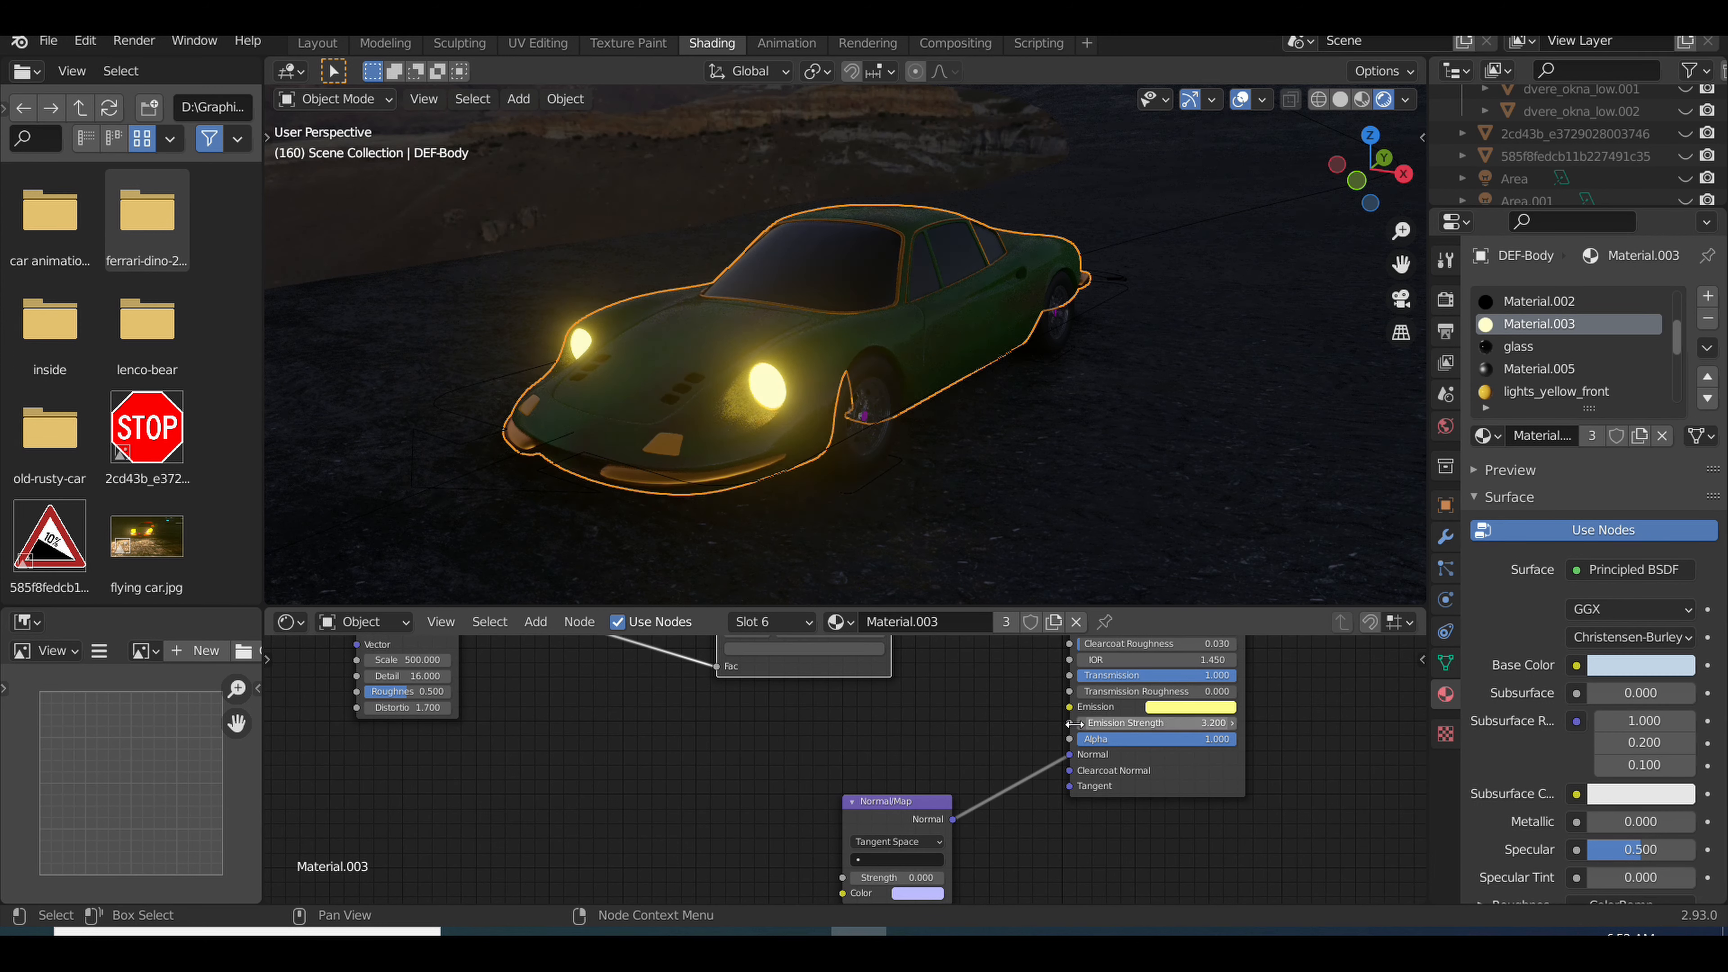
drag(1190, 722, 1182, 722)
scroll(1082, 335, down, 1)
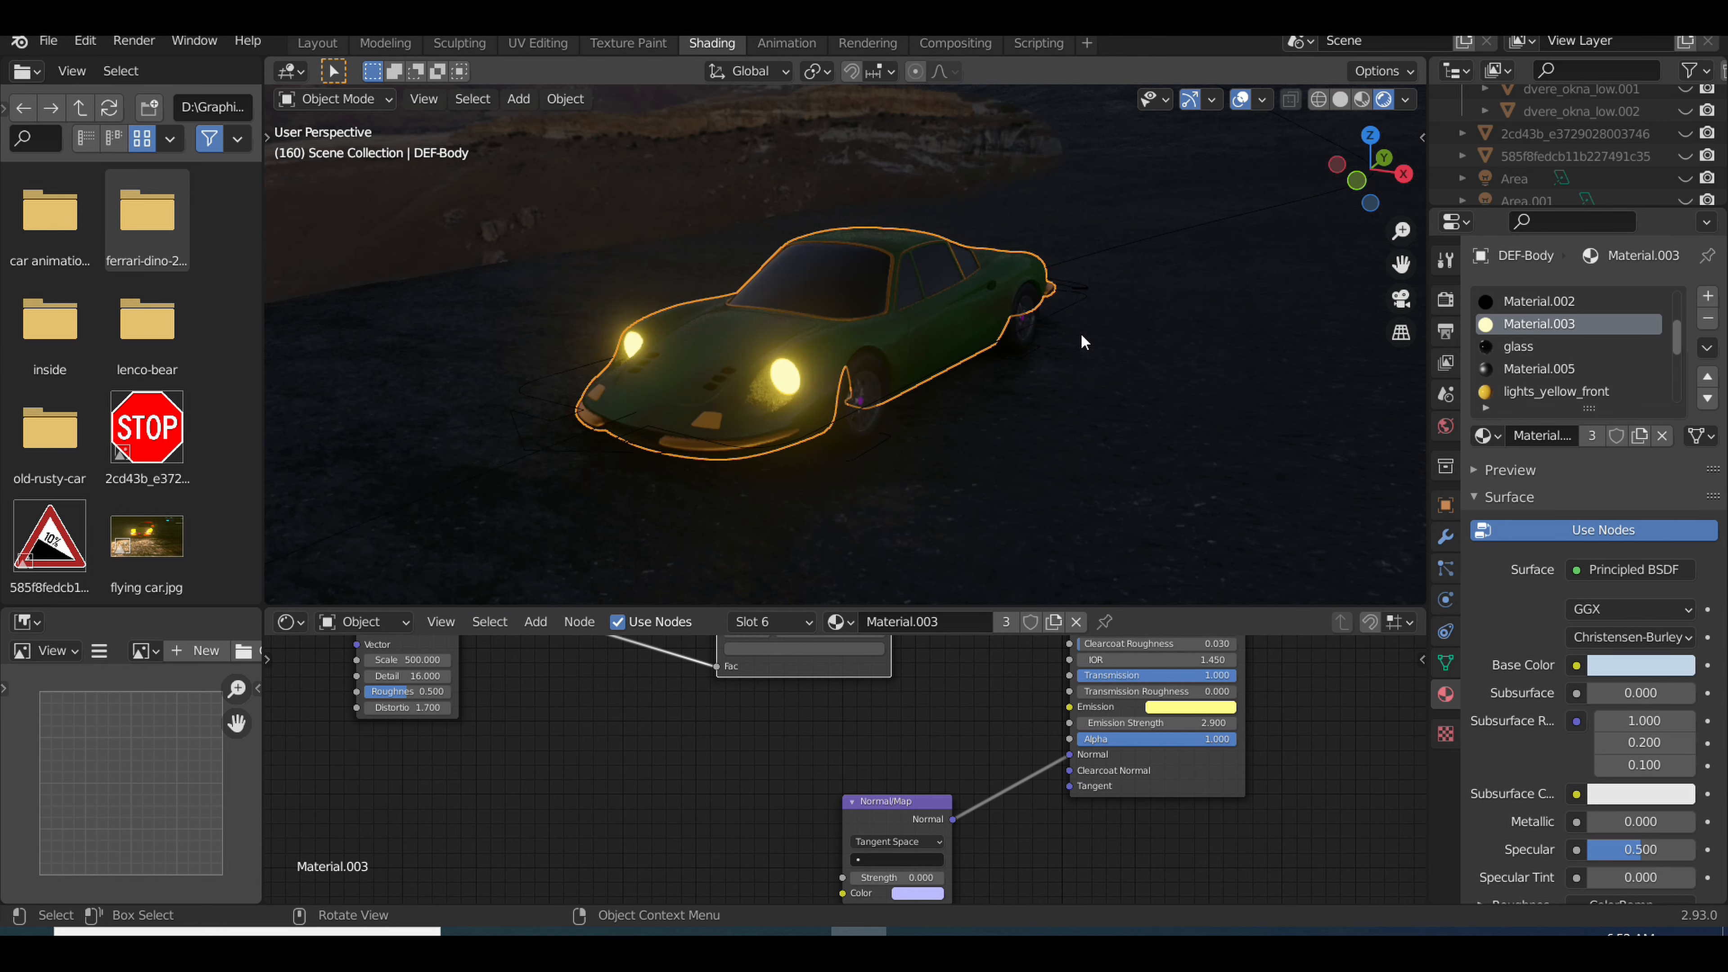
scroll(1082, 334, up, 1)
Step: Review the nodes of the car body's lights_yellow_front, glass, black plastick and black materials
click(1502, 392)
scroll(977, 681, down, 5)
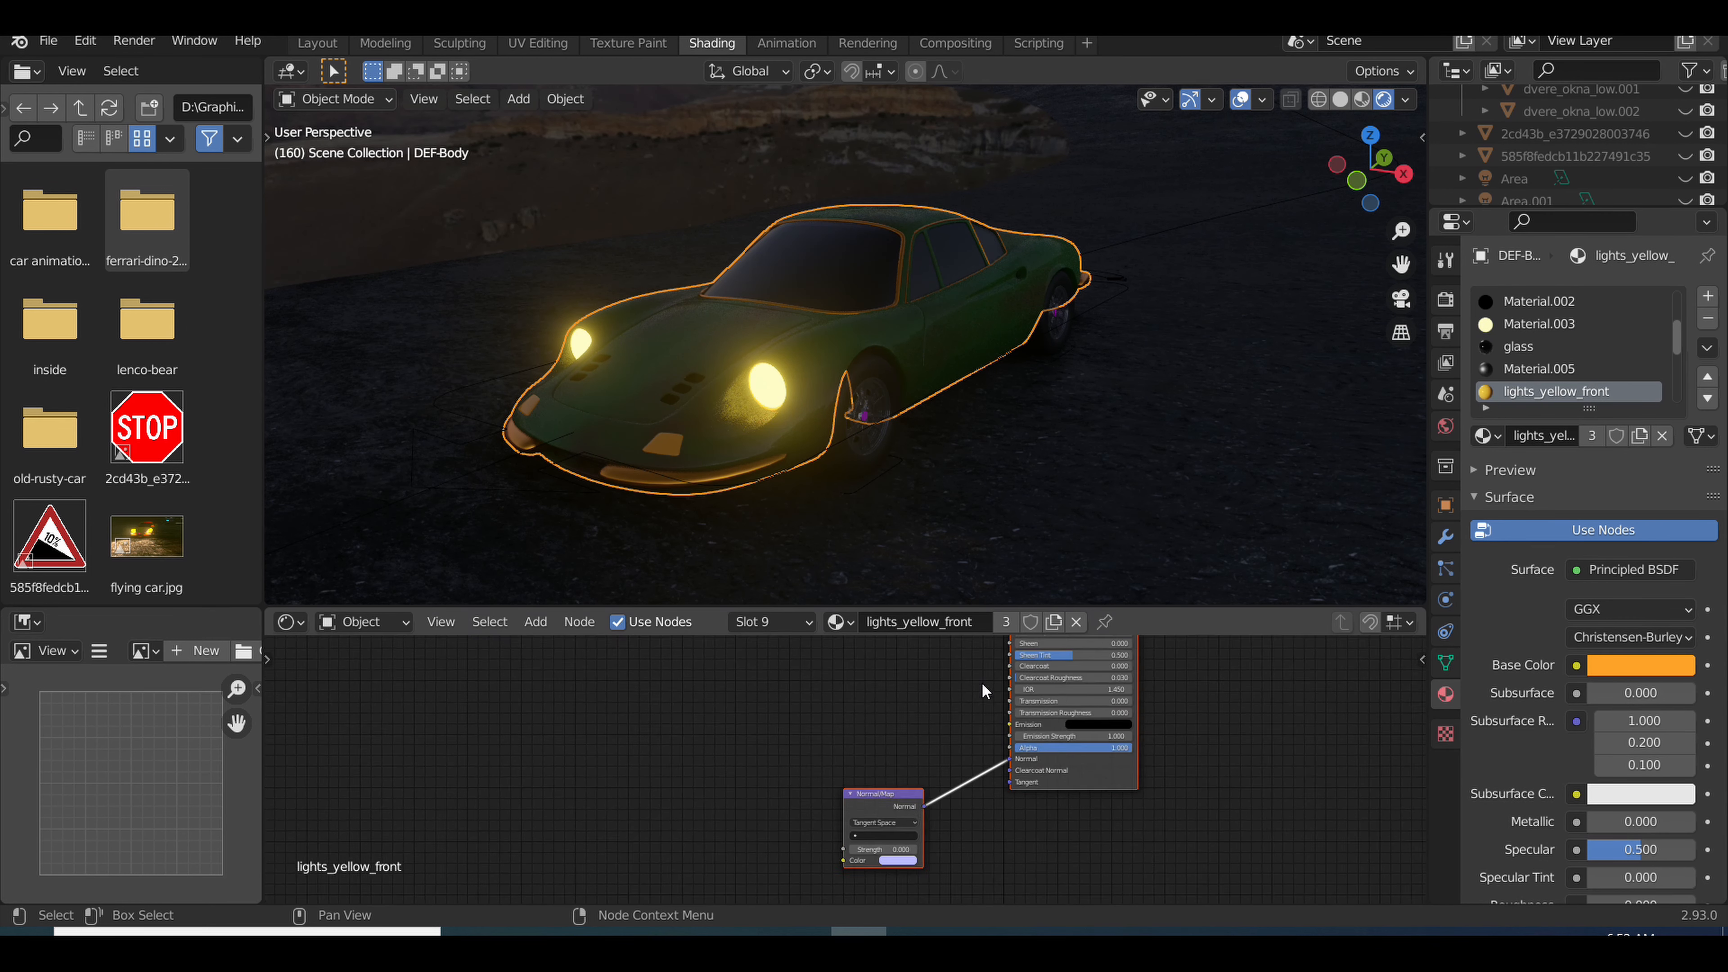
middle_drag(993, 693, 1068, 756)
middle_drag(935, 647, 997, 731)
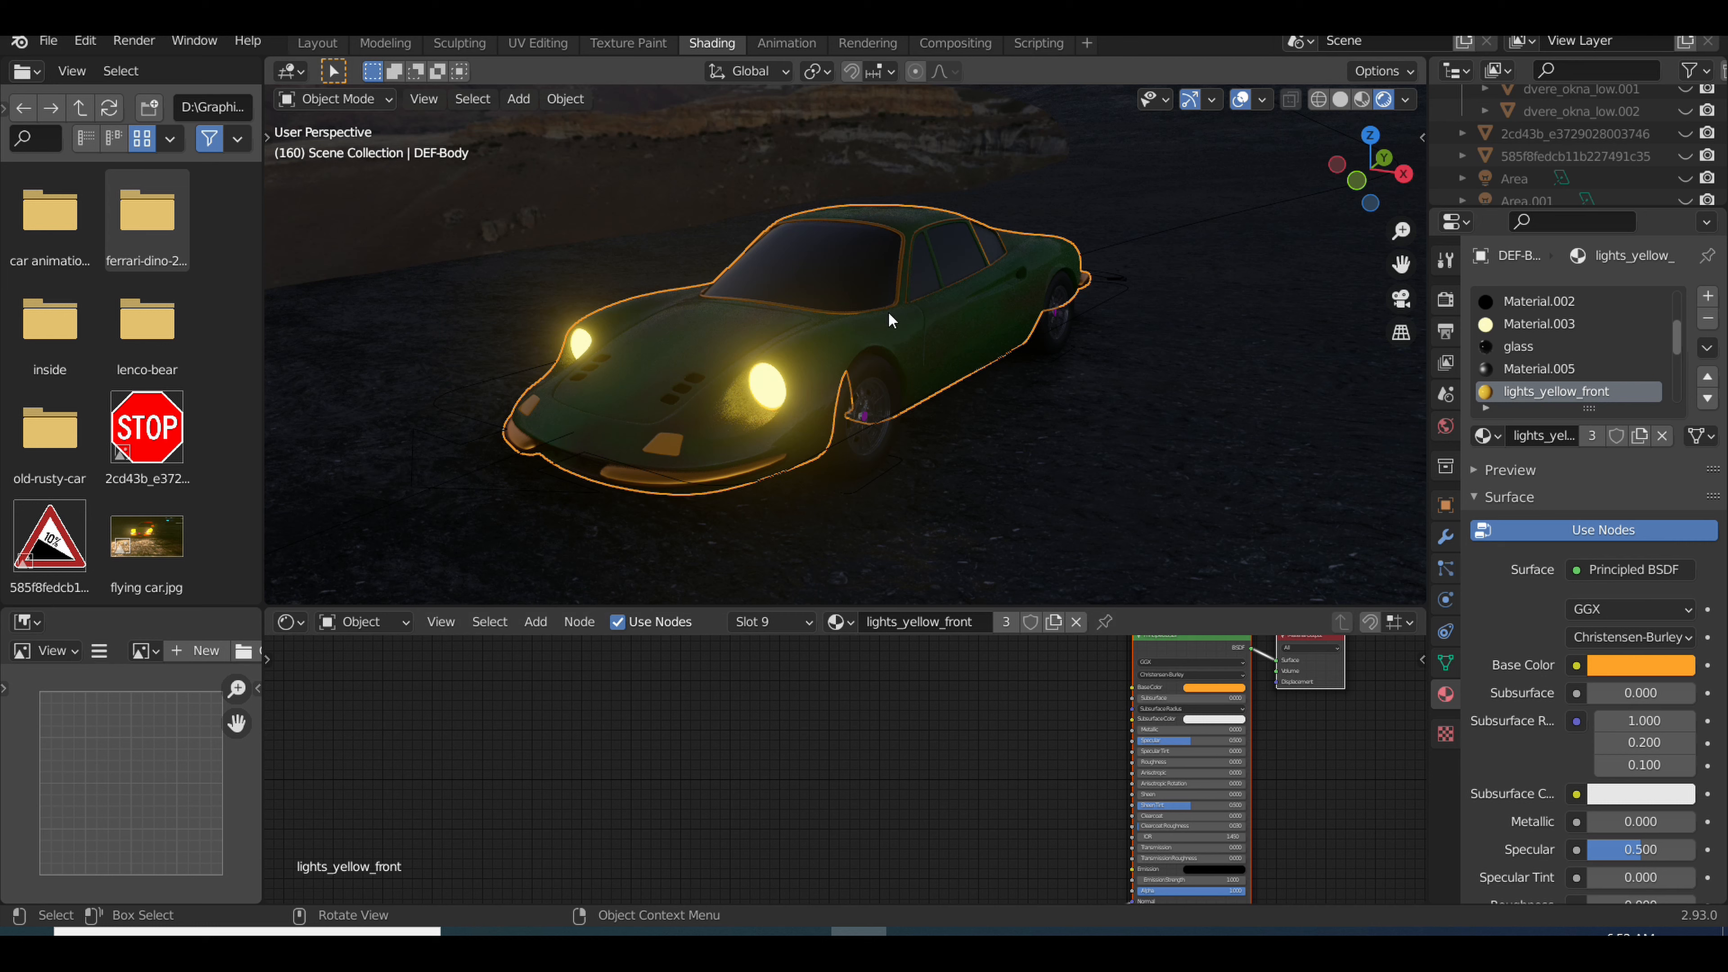
click(1500, 346)
scroll(1500, 341, up, 4)
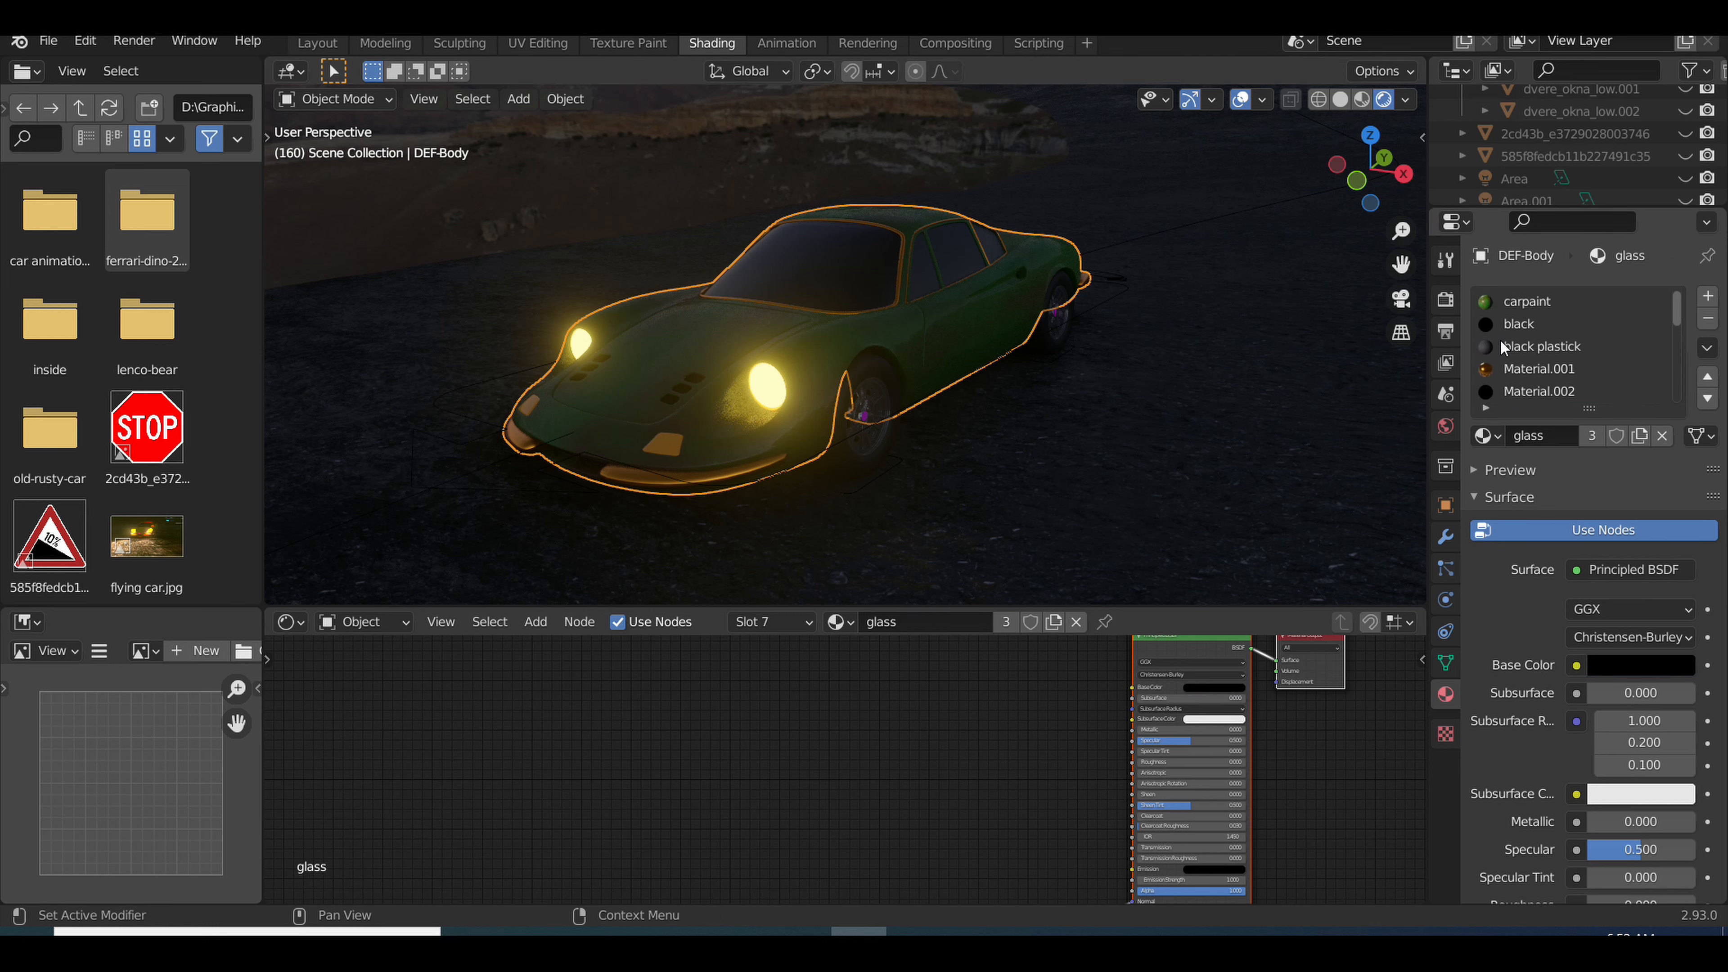
click(1501, 344)
scroll(1504, 332, down, 2)
scroll(1506, 333, up, 2)
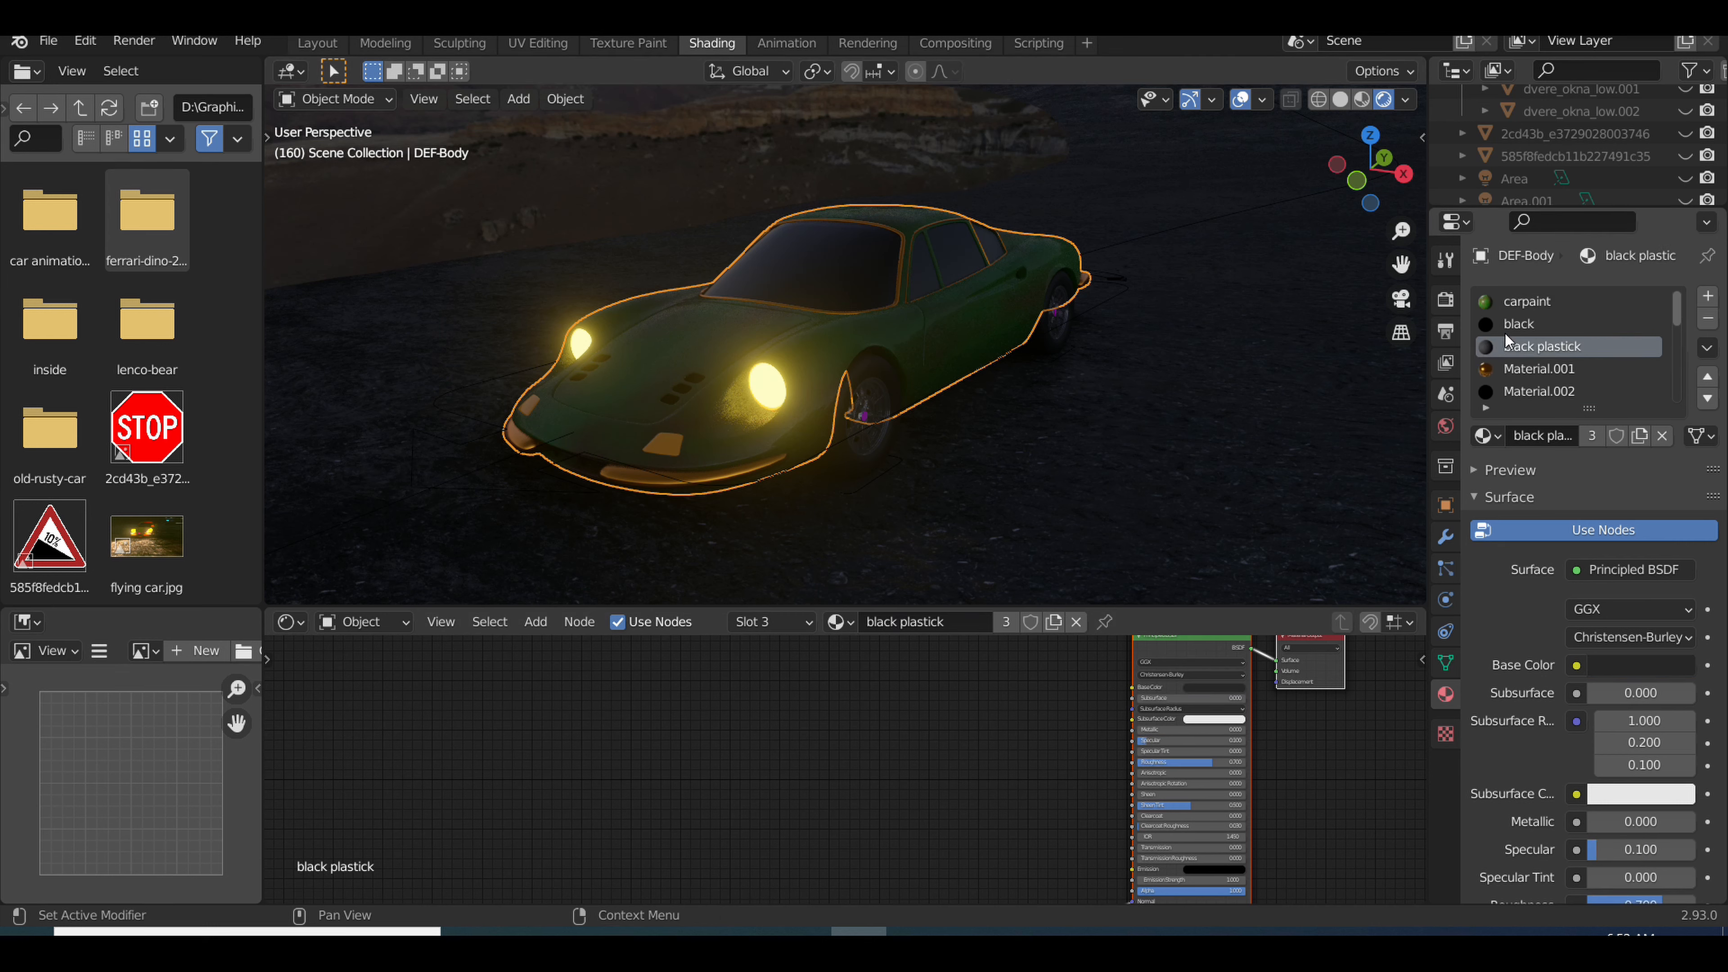
click(1510, 324)
Step: Inspect the rendered car's tail lights, rear and side in the dark scene with the car body selected
click(953, 387)
click(841, 410)
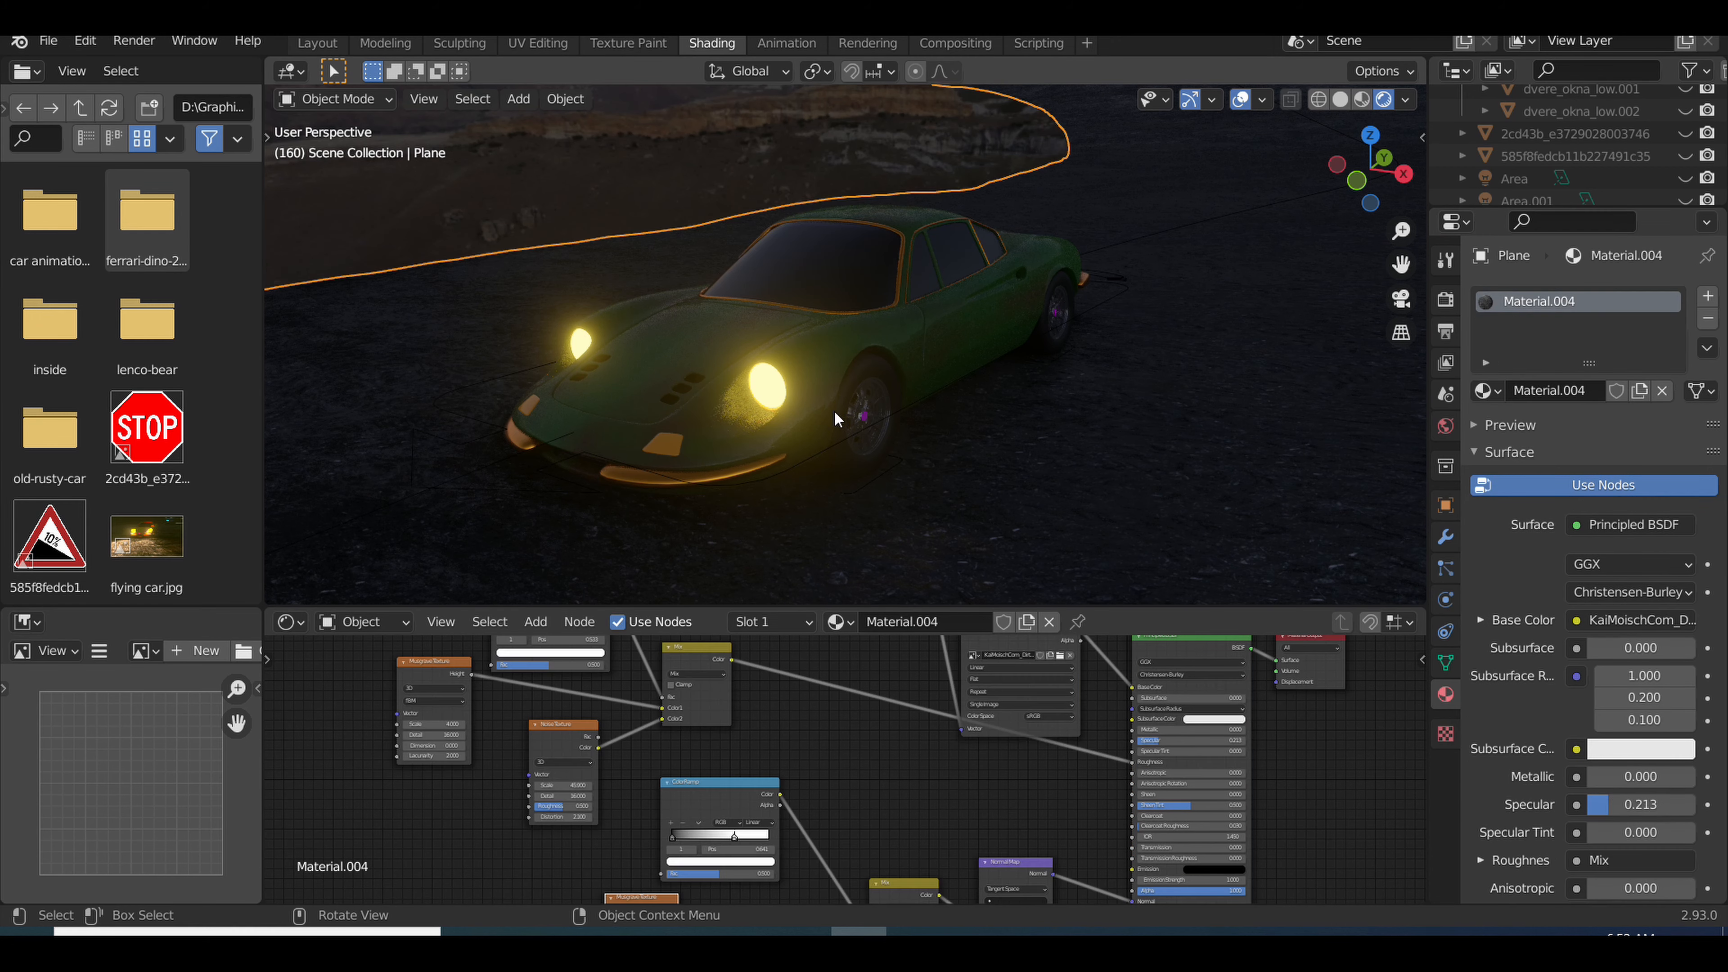
click(834, 411)
scroll(852, 462, down, 2)
middle_drag(855, 470, 811, 287)
scroll(733, 432, up, 4)
scroll(707, 364, down, 4)
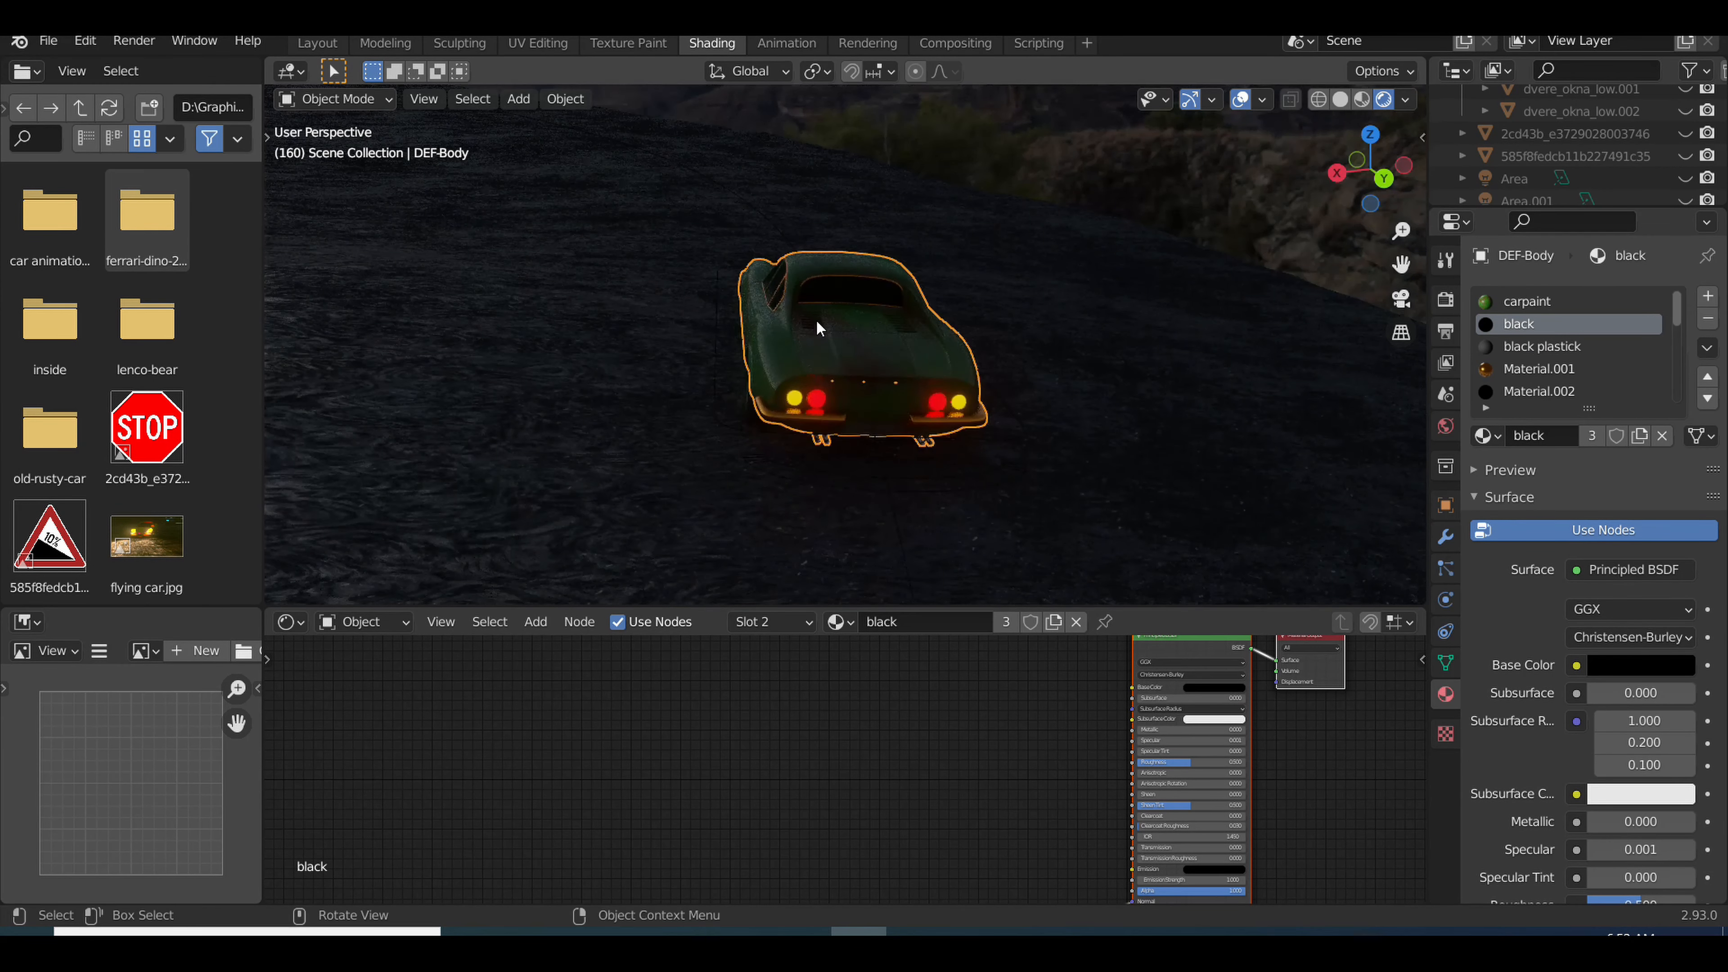
scroll(853, 464, up, 2)
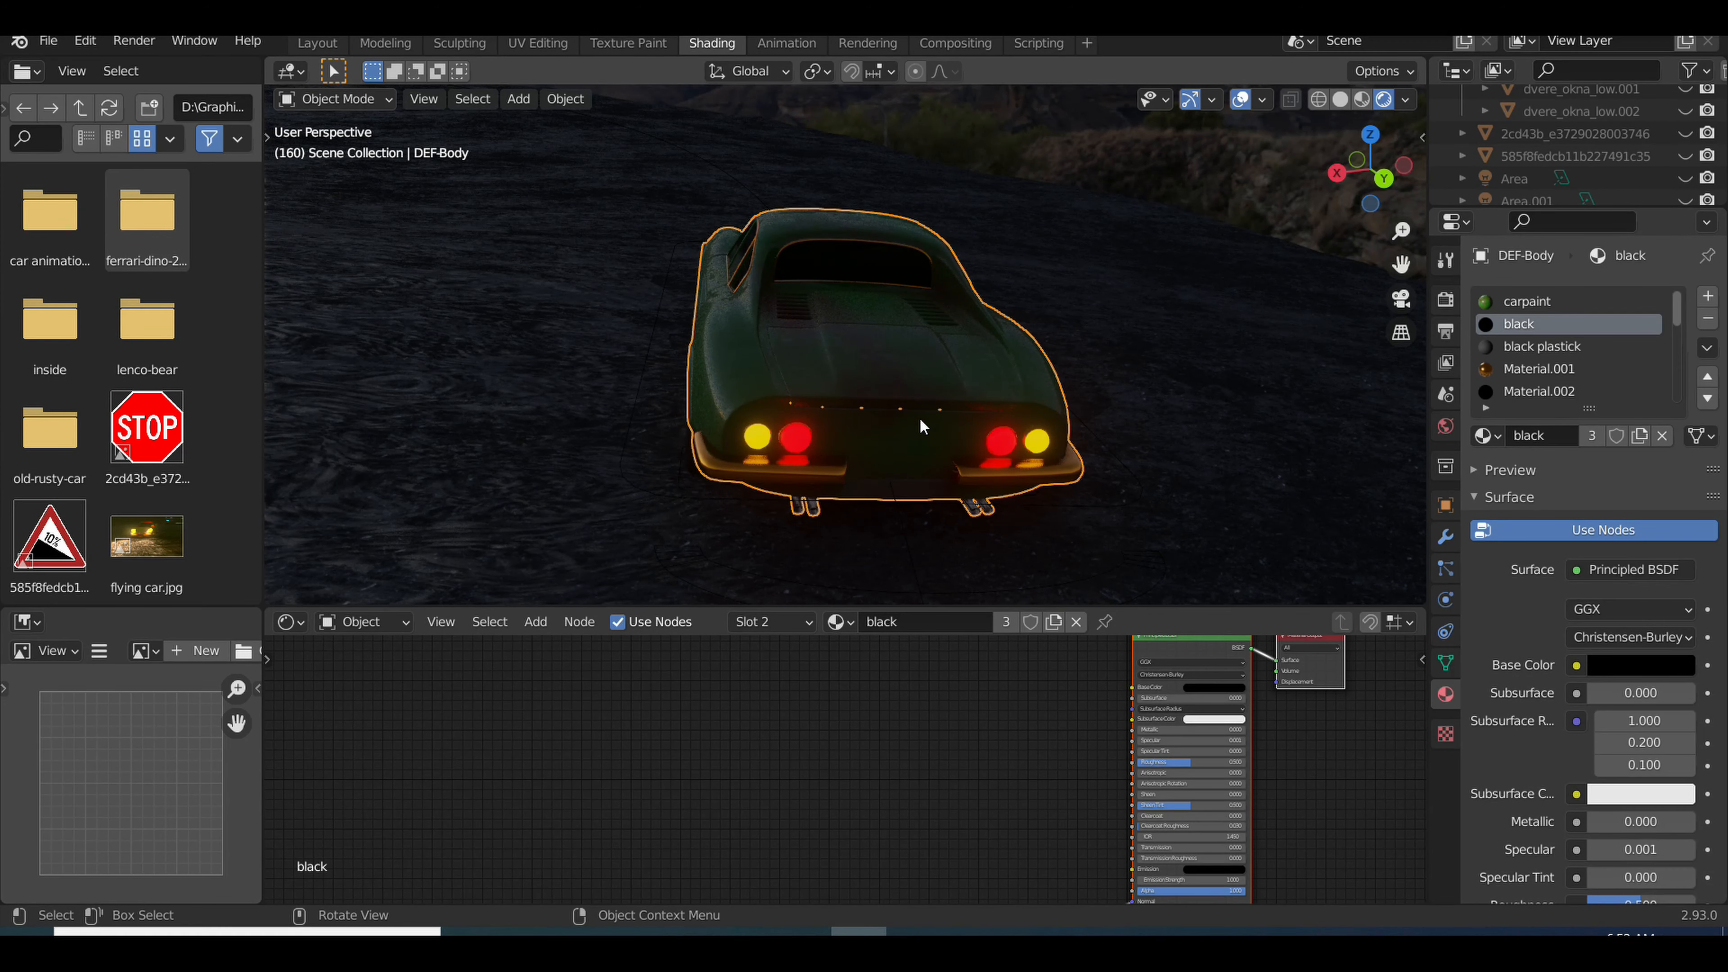
middle_drag(799, 466, 1071, 409)
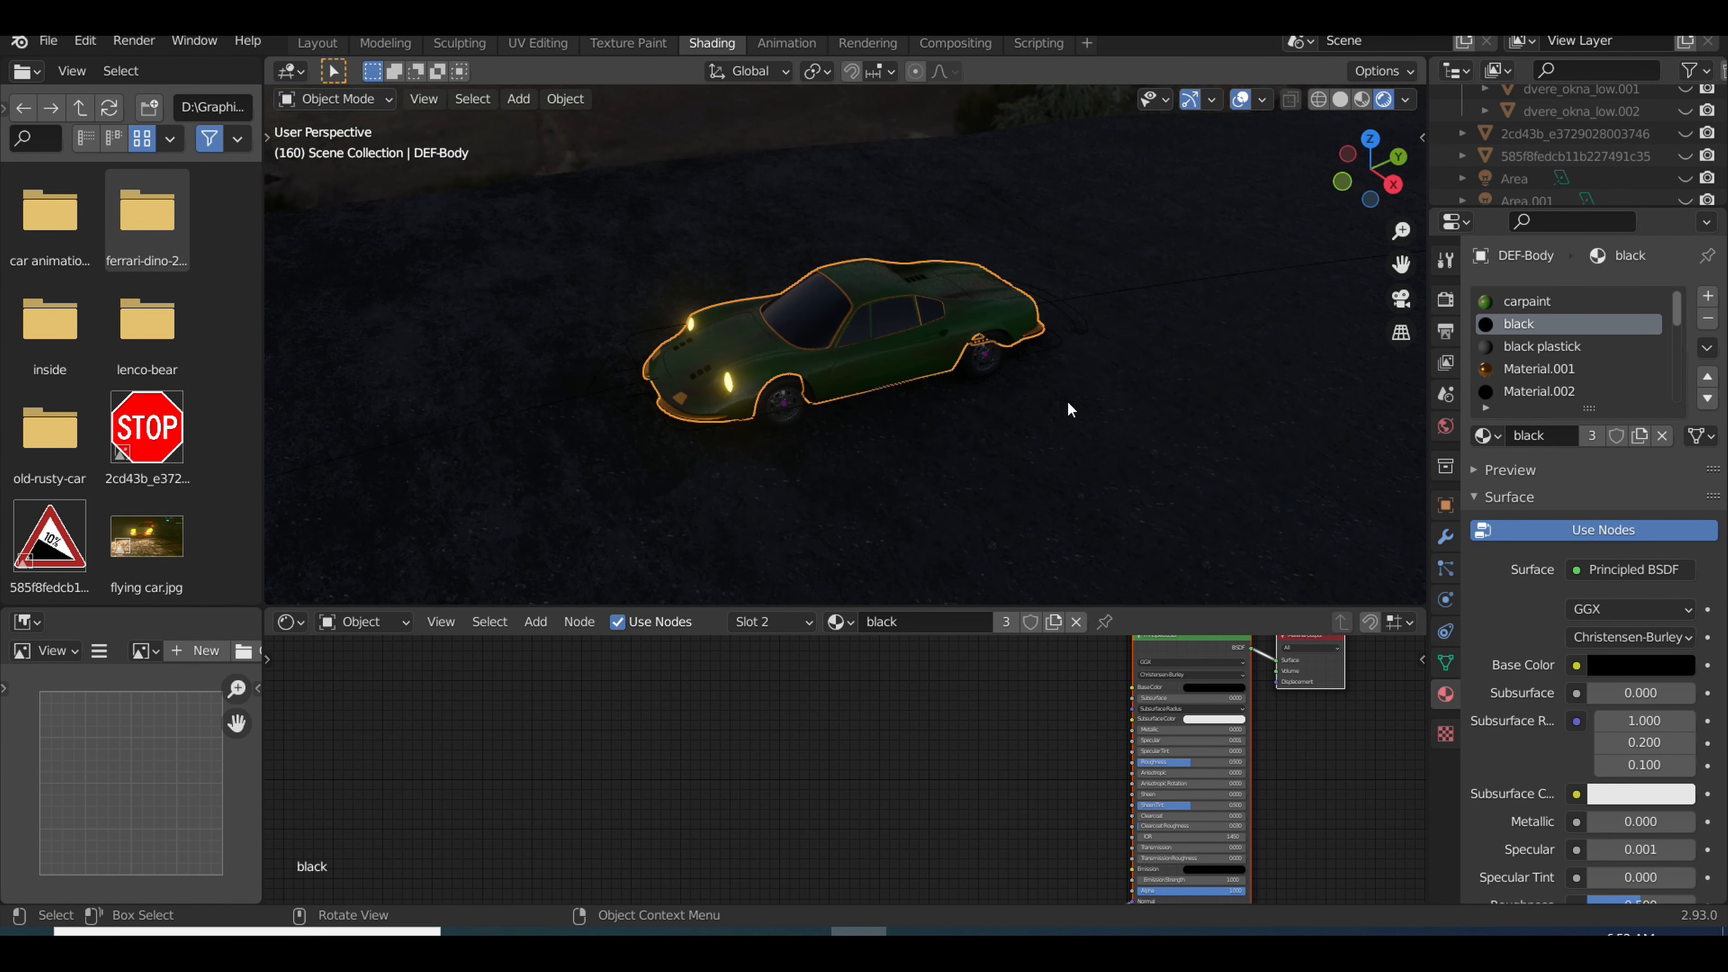
Step: Select the ground plane and switch the viewport shading to Material Preview
click(1064, 335)
click(819, 162)
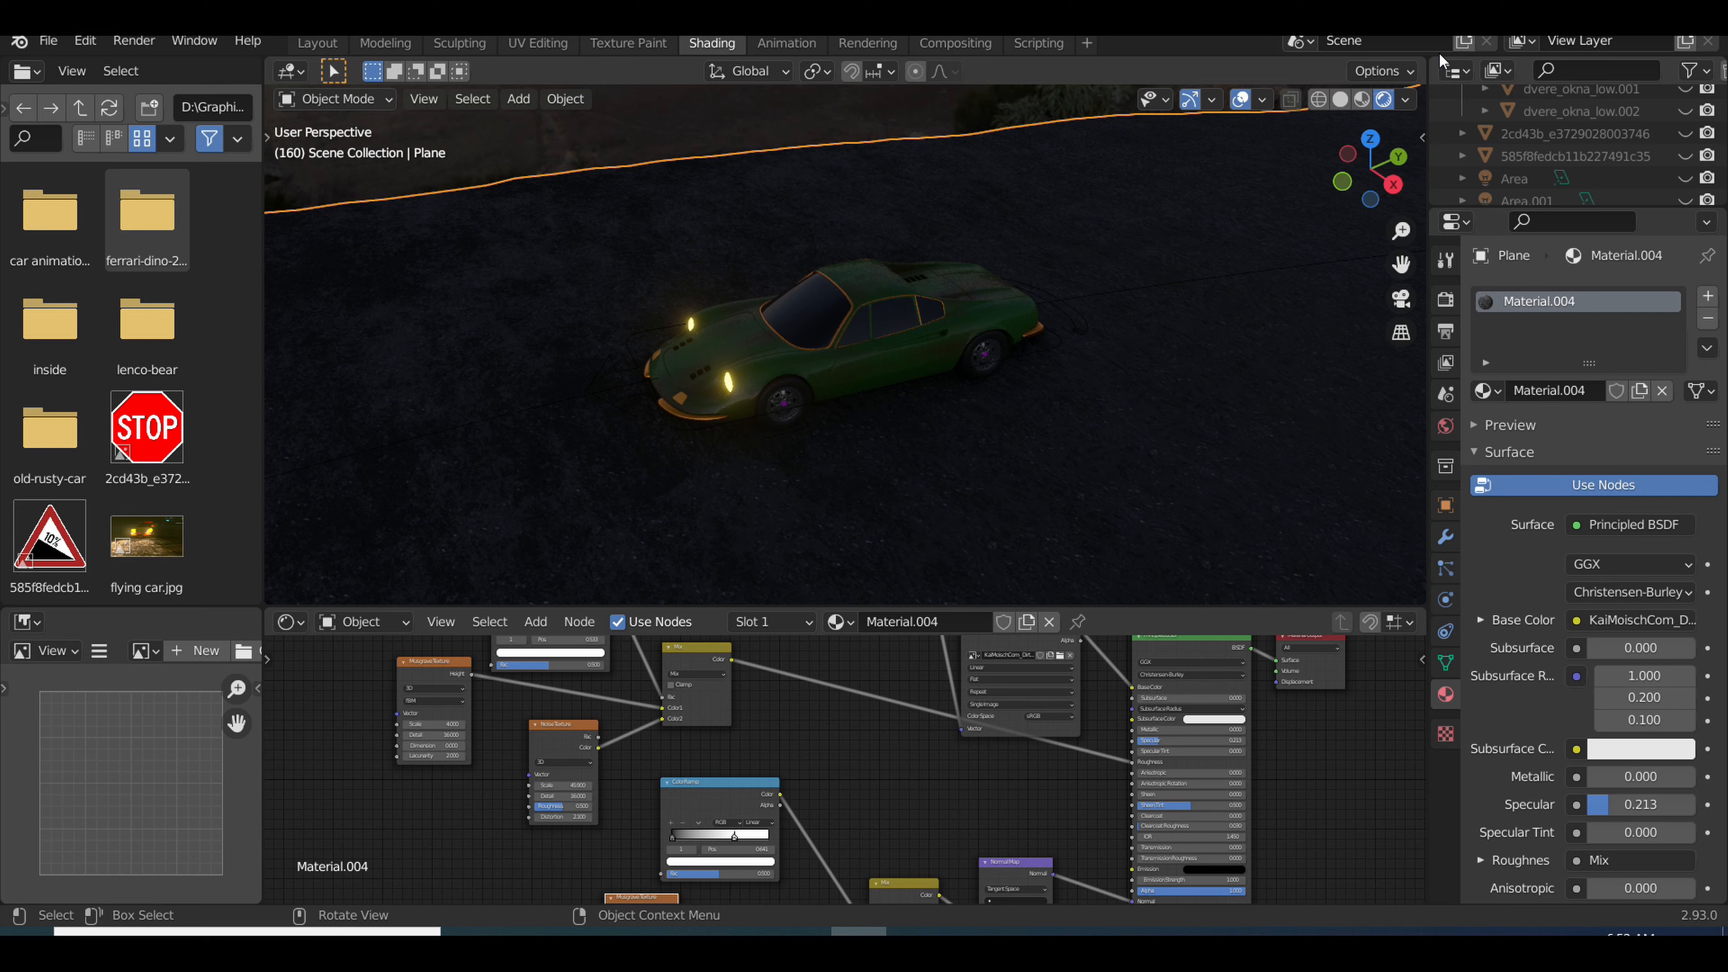
click(1363, 100)
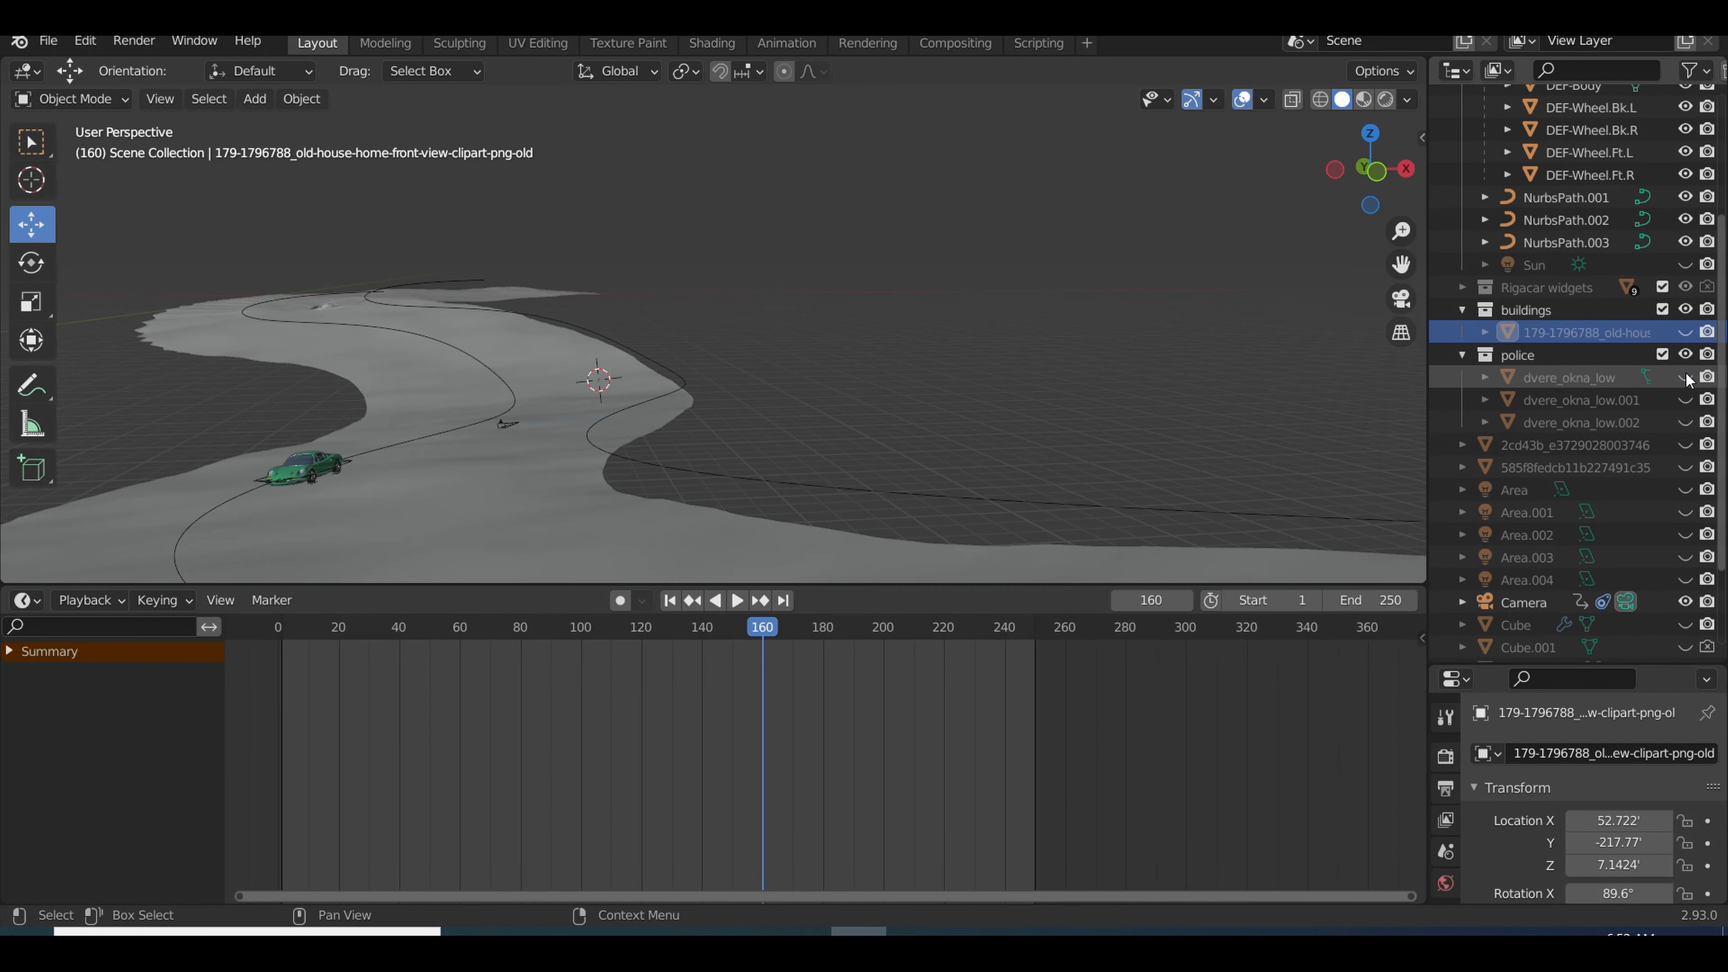
Step: Unhide the police vehicle dvere_okna_low, select it on the terrain, check the camera view and frame the vehicle at an angle
click(1687, 379)
click(210, 312)
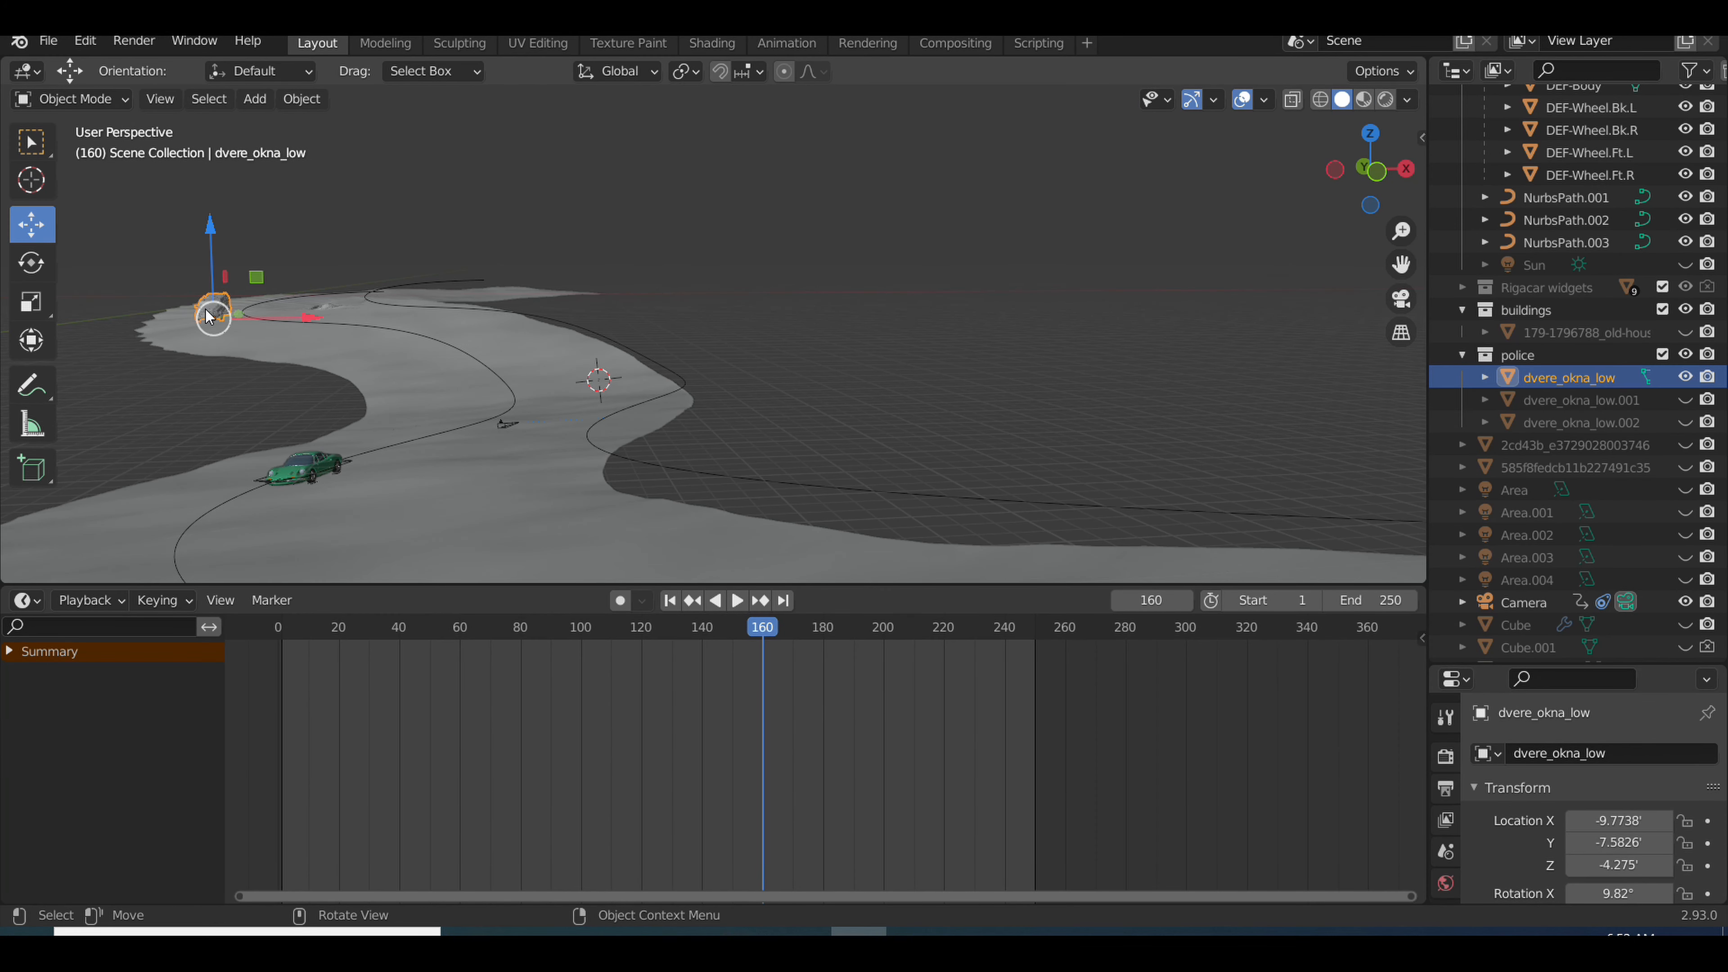
key(KP_Decimal)
key(KP_3)
key(KP_0)
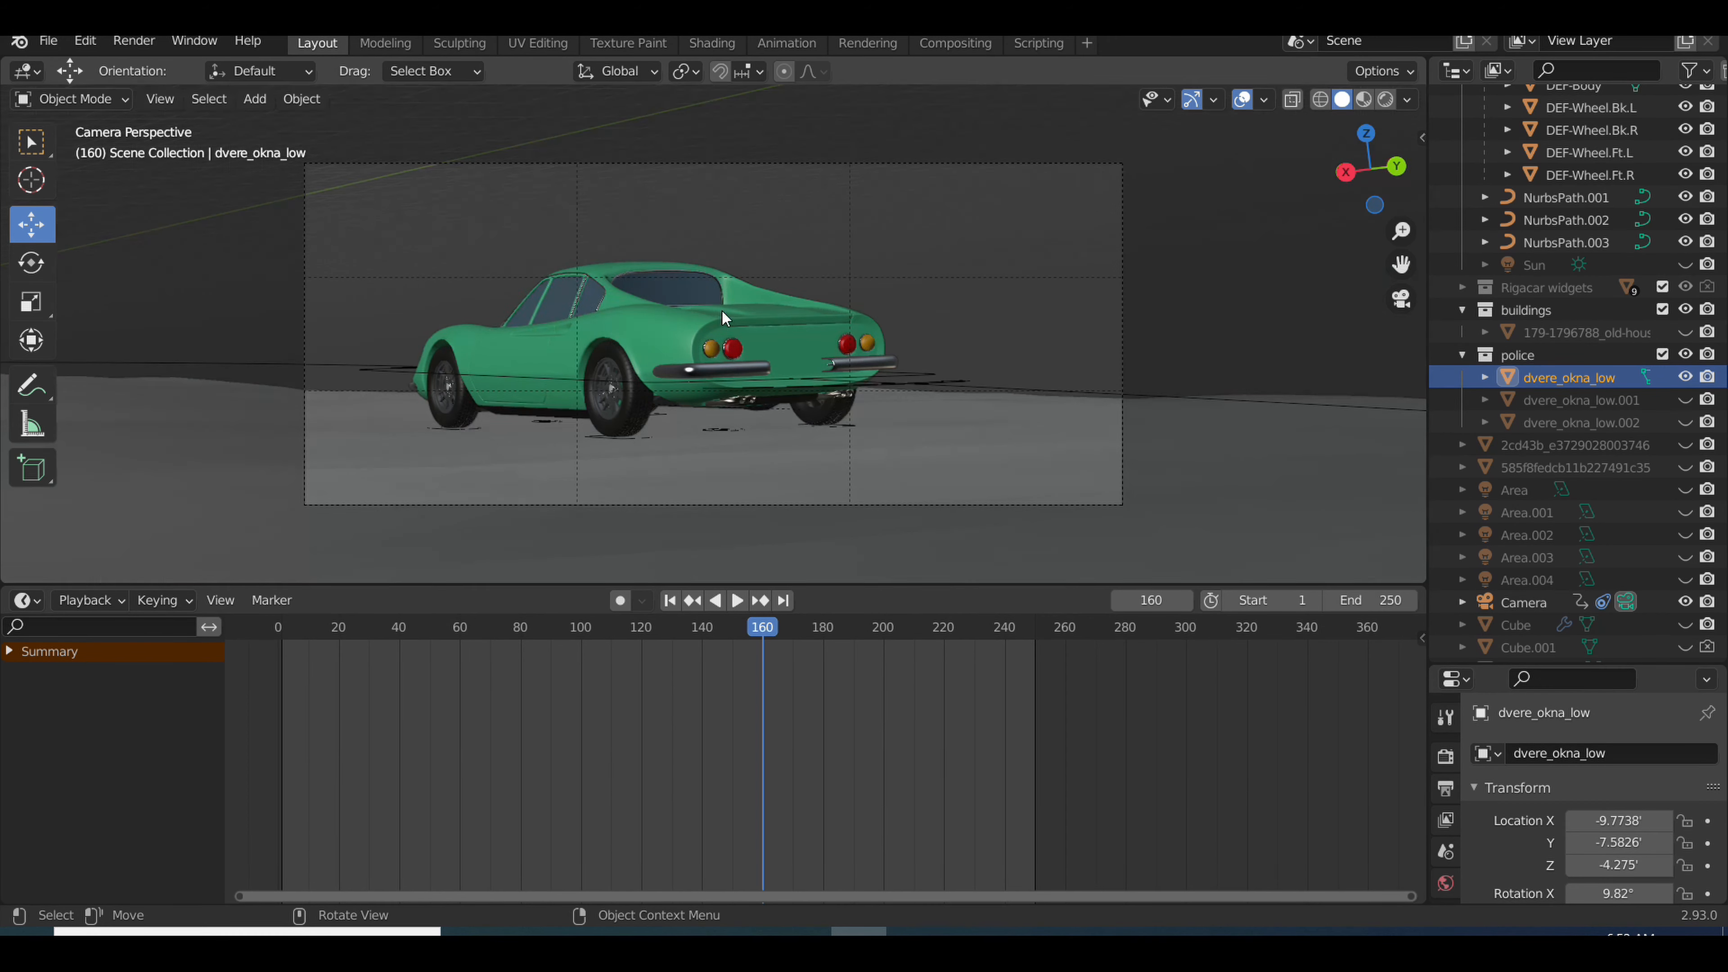
key(KP_0)
middle_drag(820, 295, 834, 336)
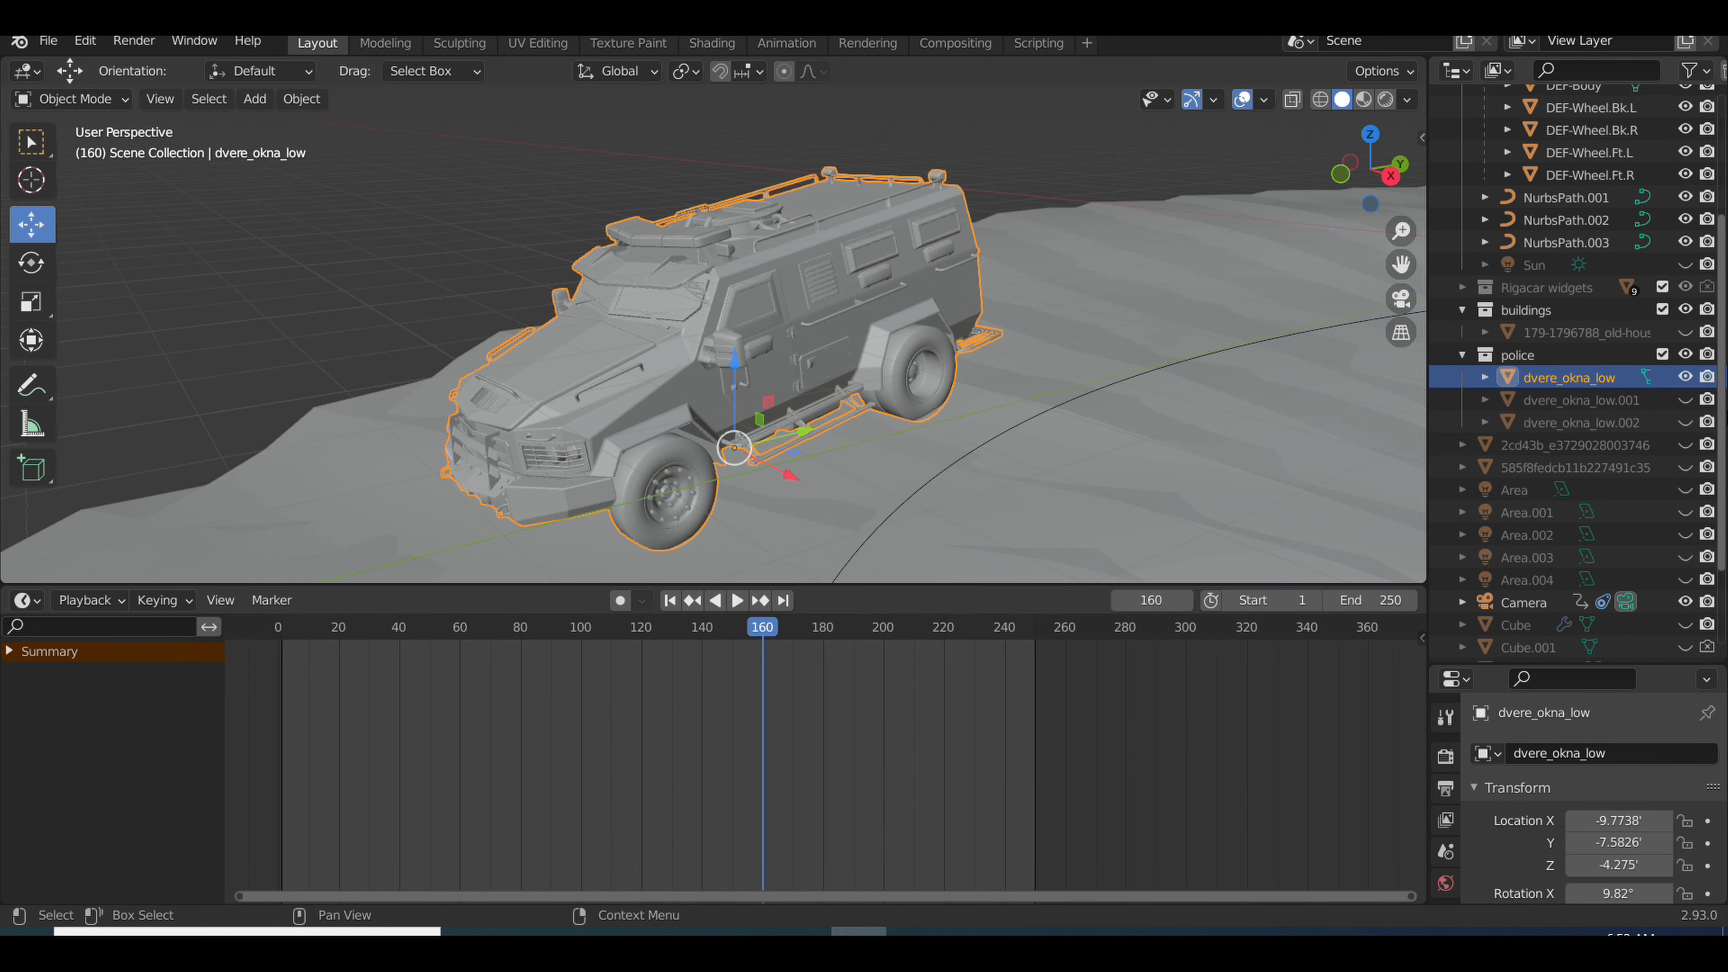
Step: Unhide the police vehicles dvere_okna_low.001 and dvere_okna_low.002, and select and frame each one on the road
click(1685, 423)
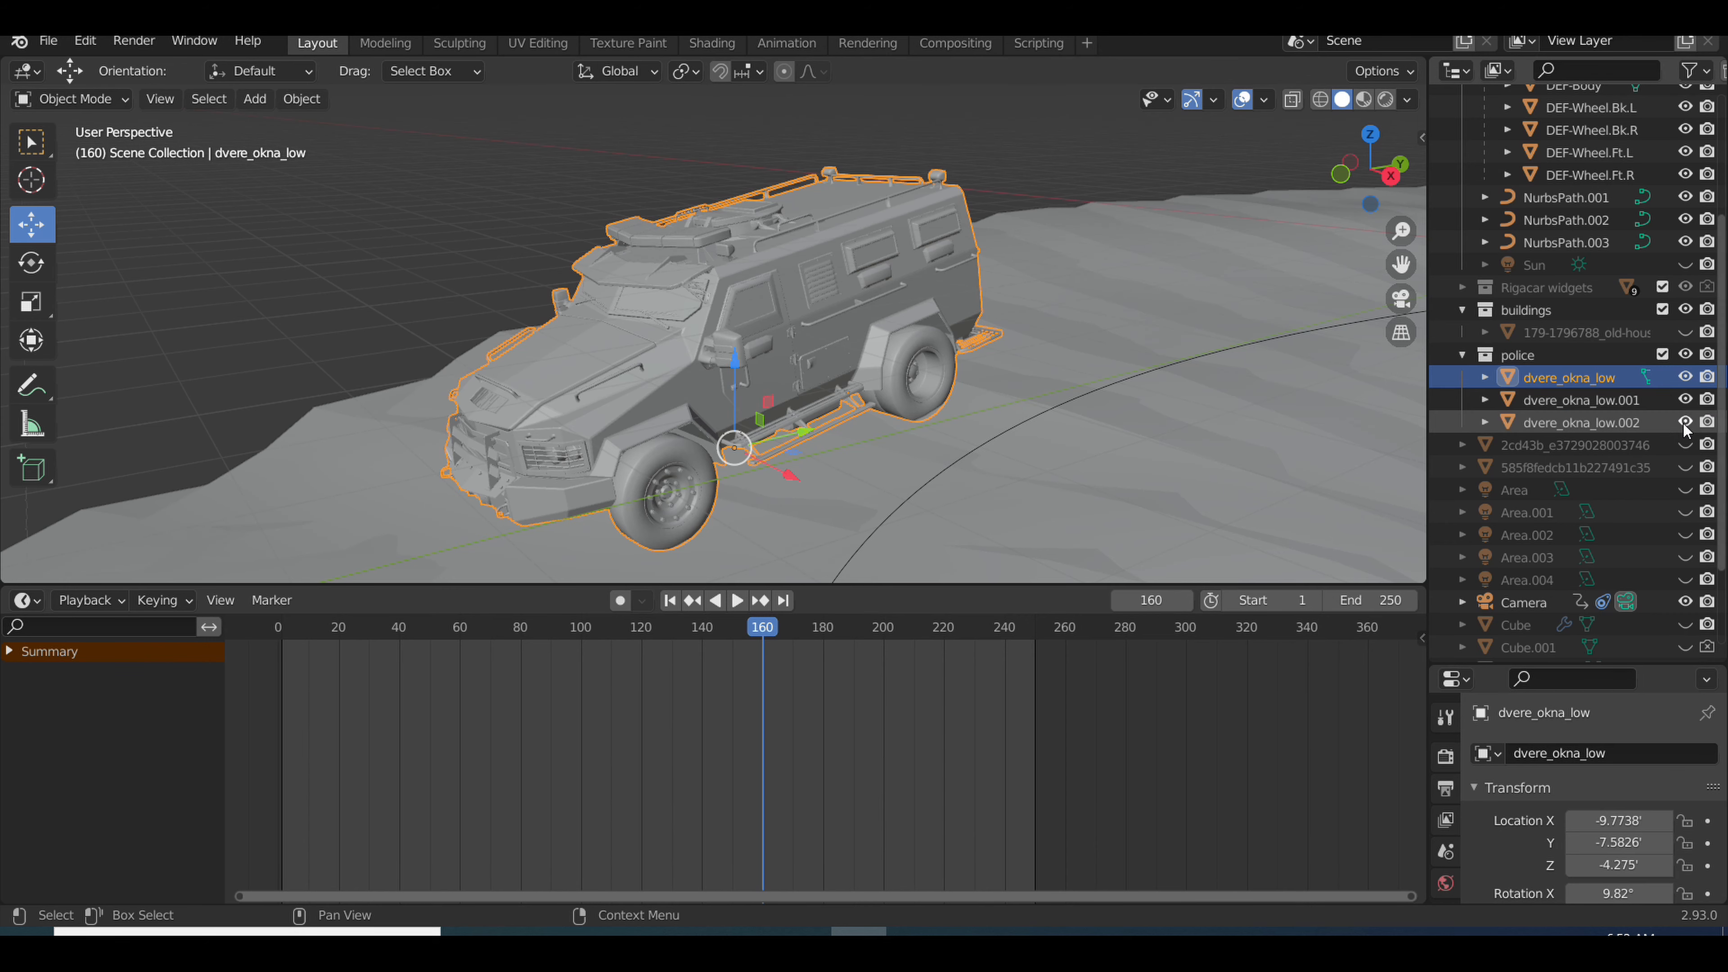
scroll(903, 261, down, 10)
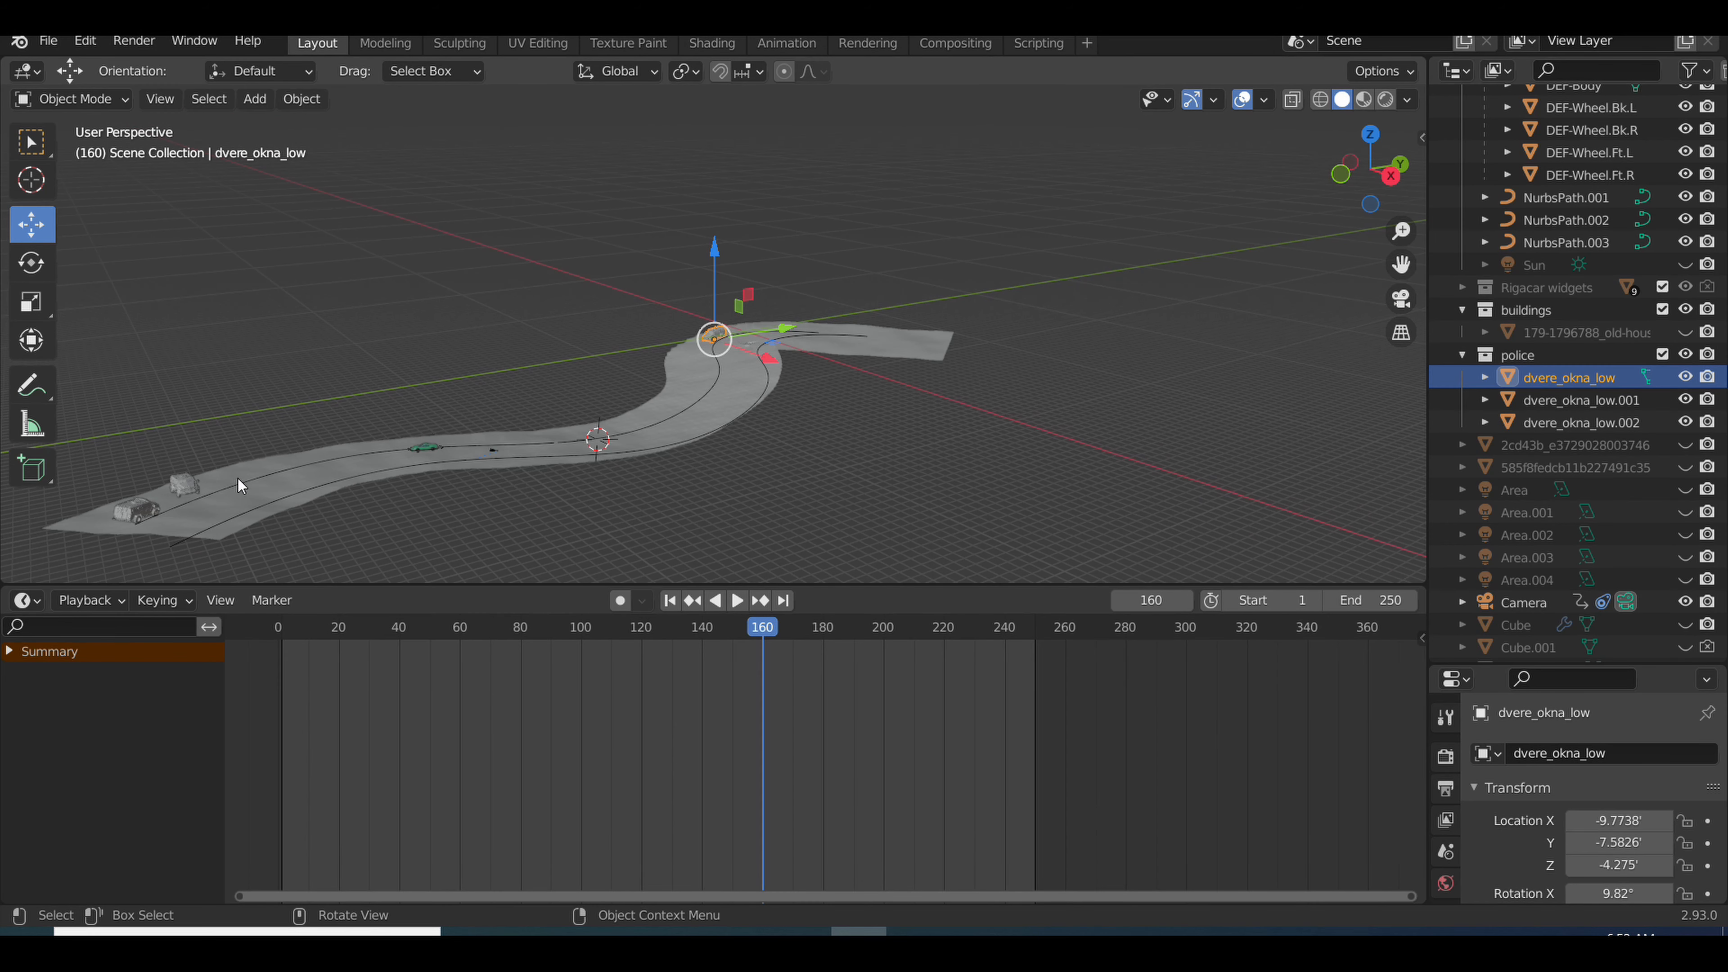
click(111, 516)
click(130, 502)
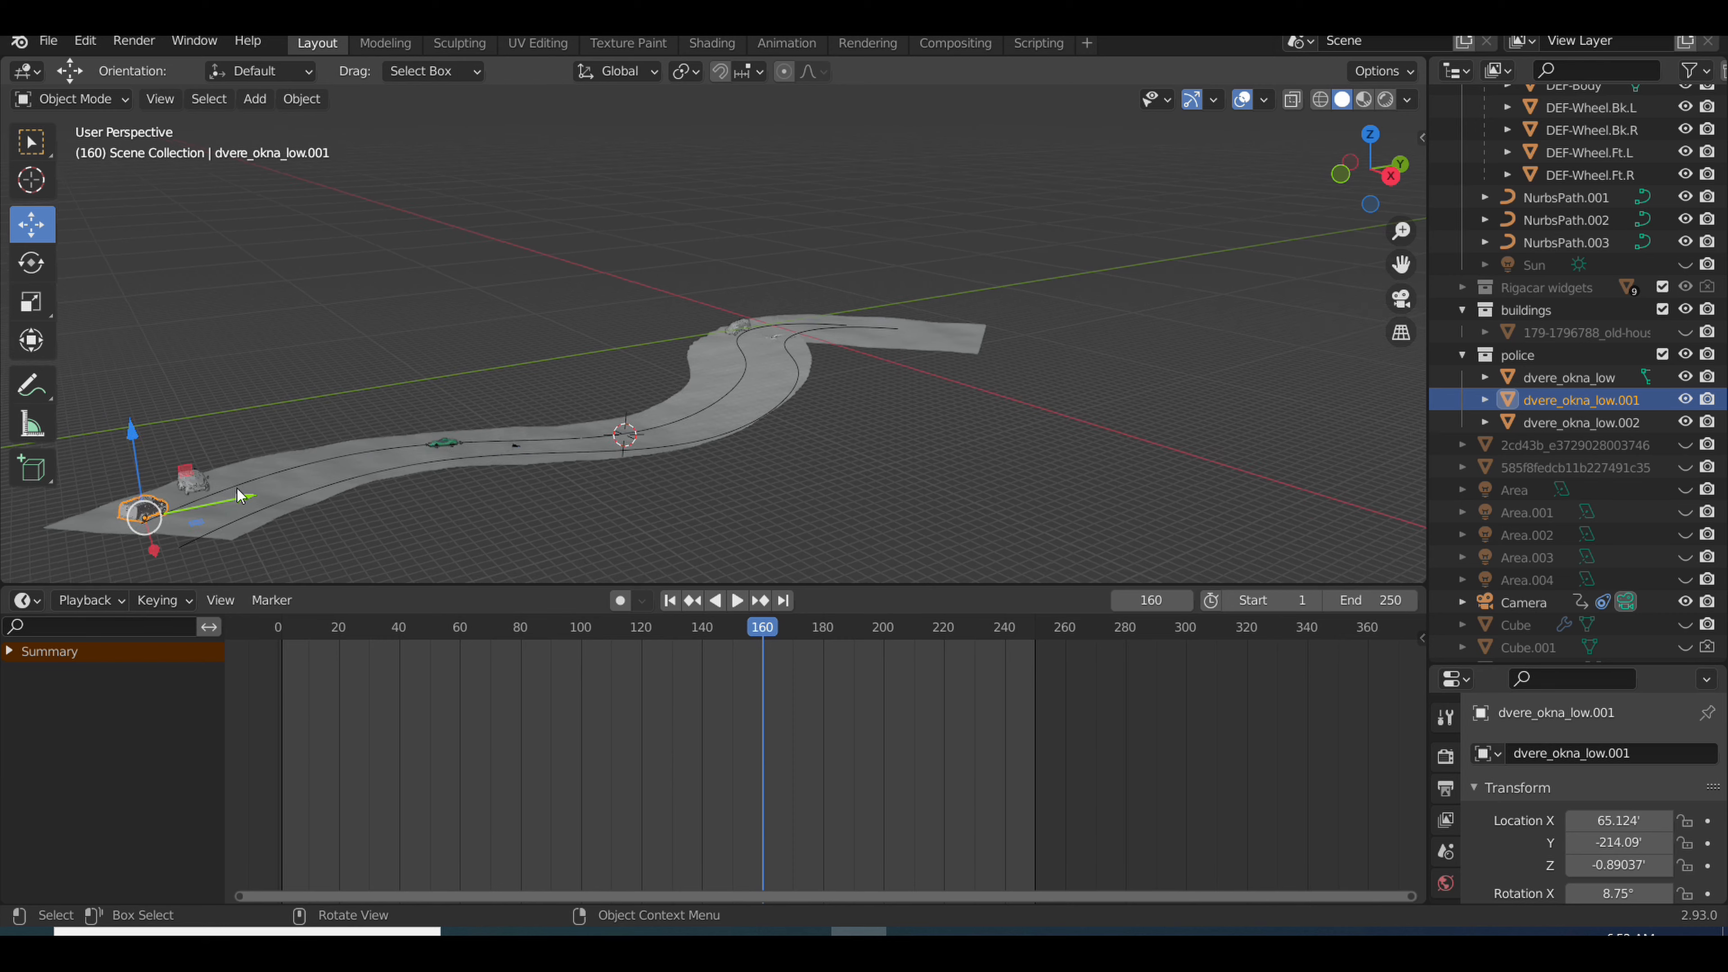
key(KP_Decimal)
click(771, 256)
key(KP_Decimal)
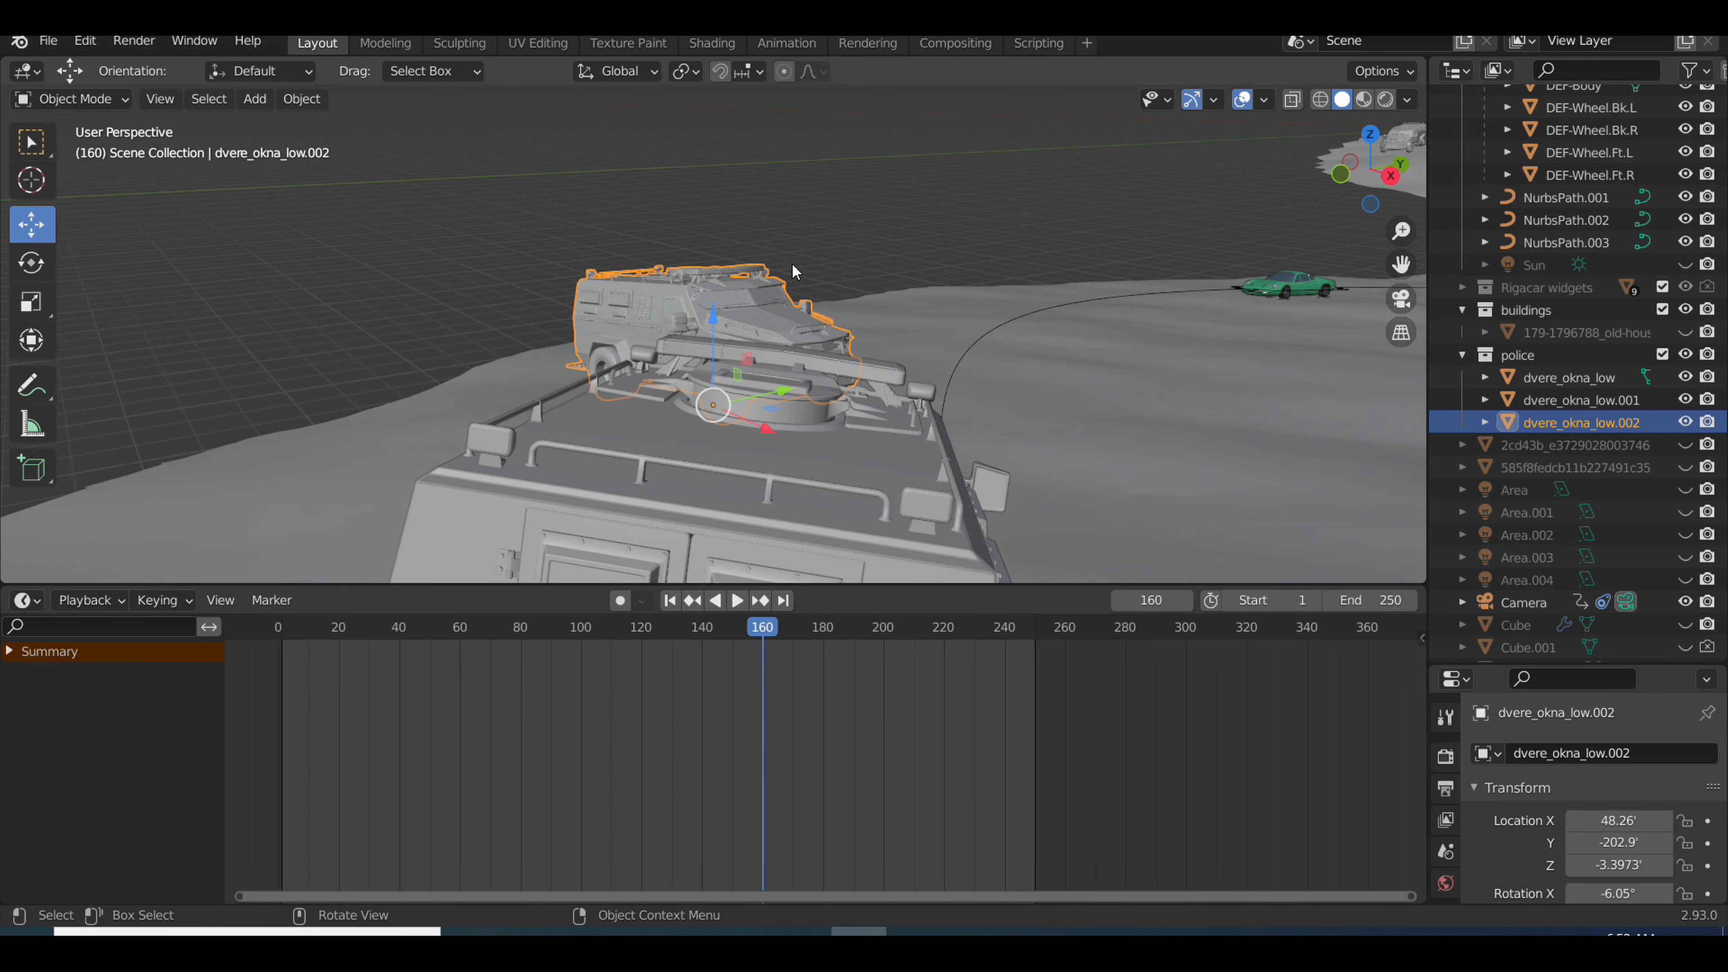
click(1686, 445)
click(1685, 468)
scroll(1072, 384, down, 8)
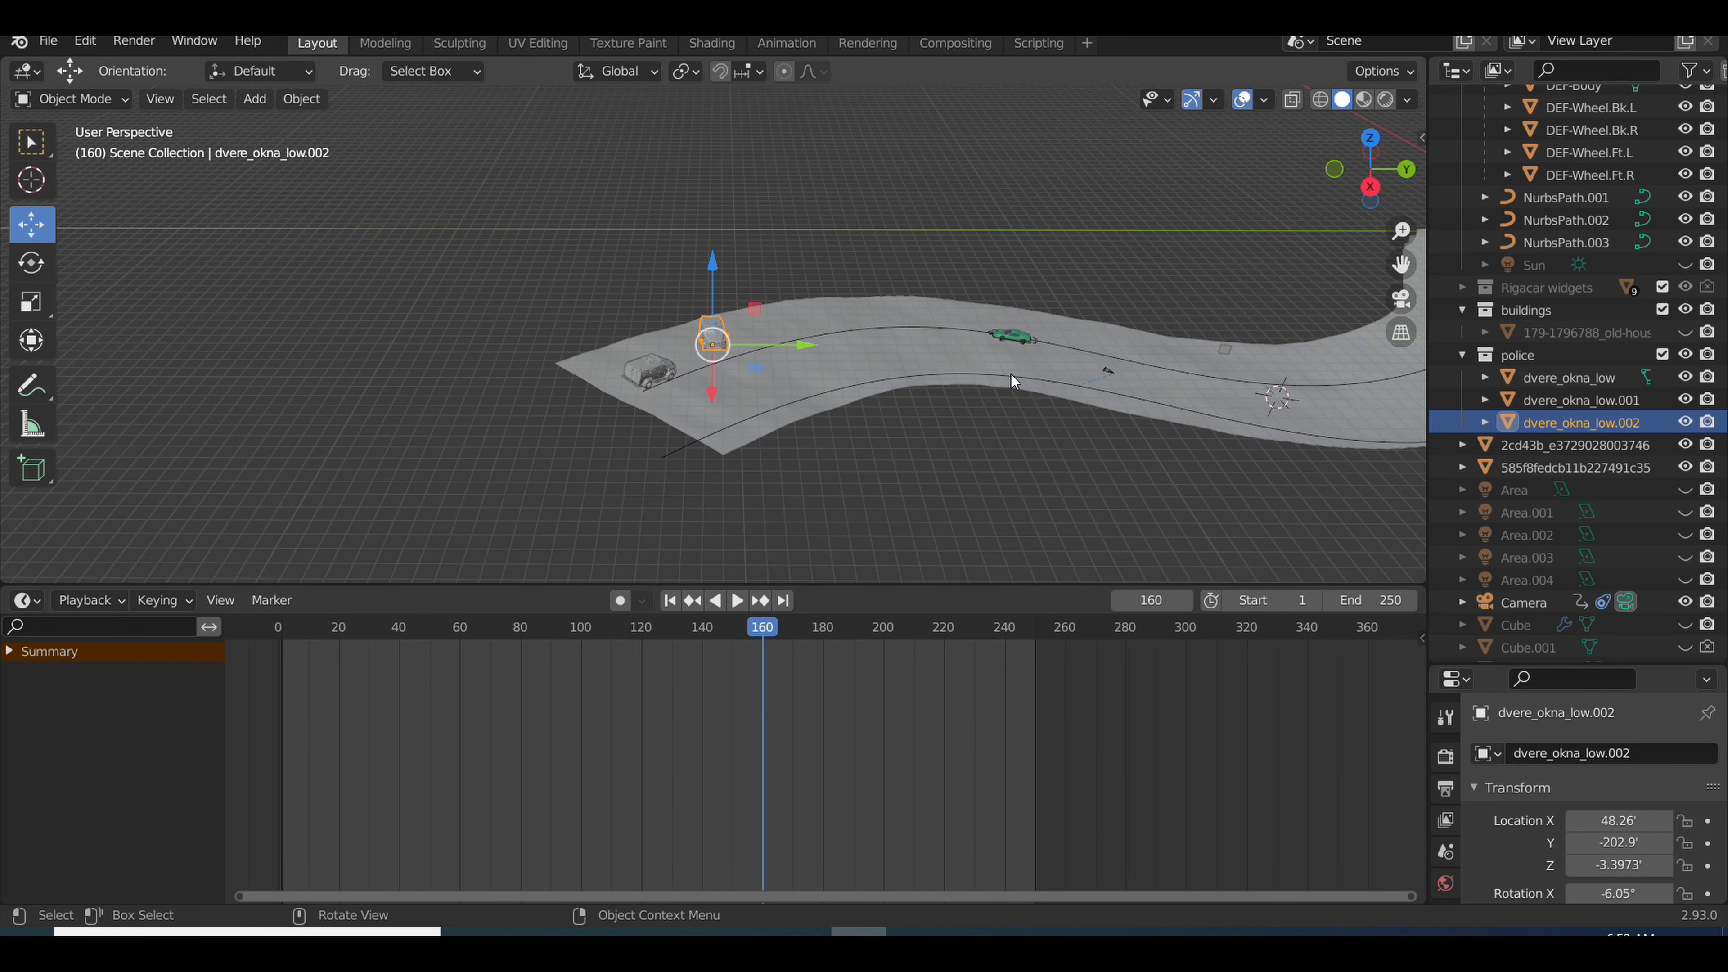
scroll(734, 376, up, 3)
click(624, 376)
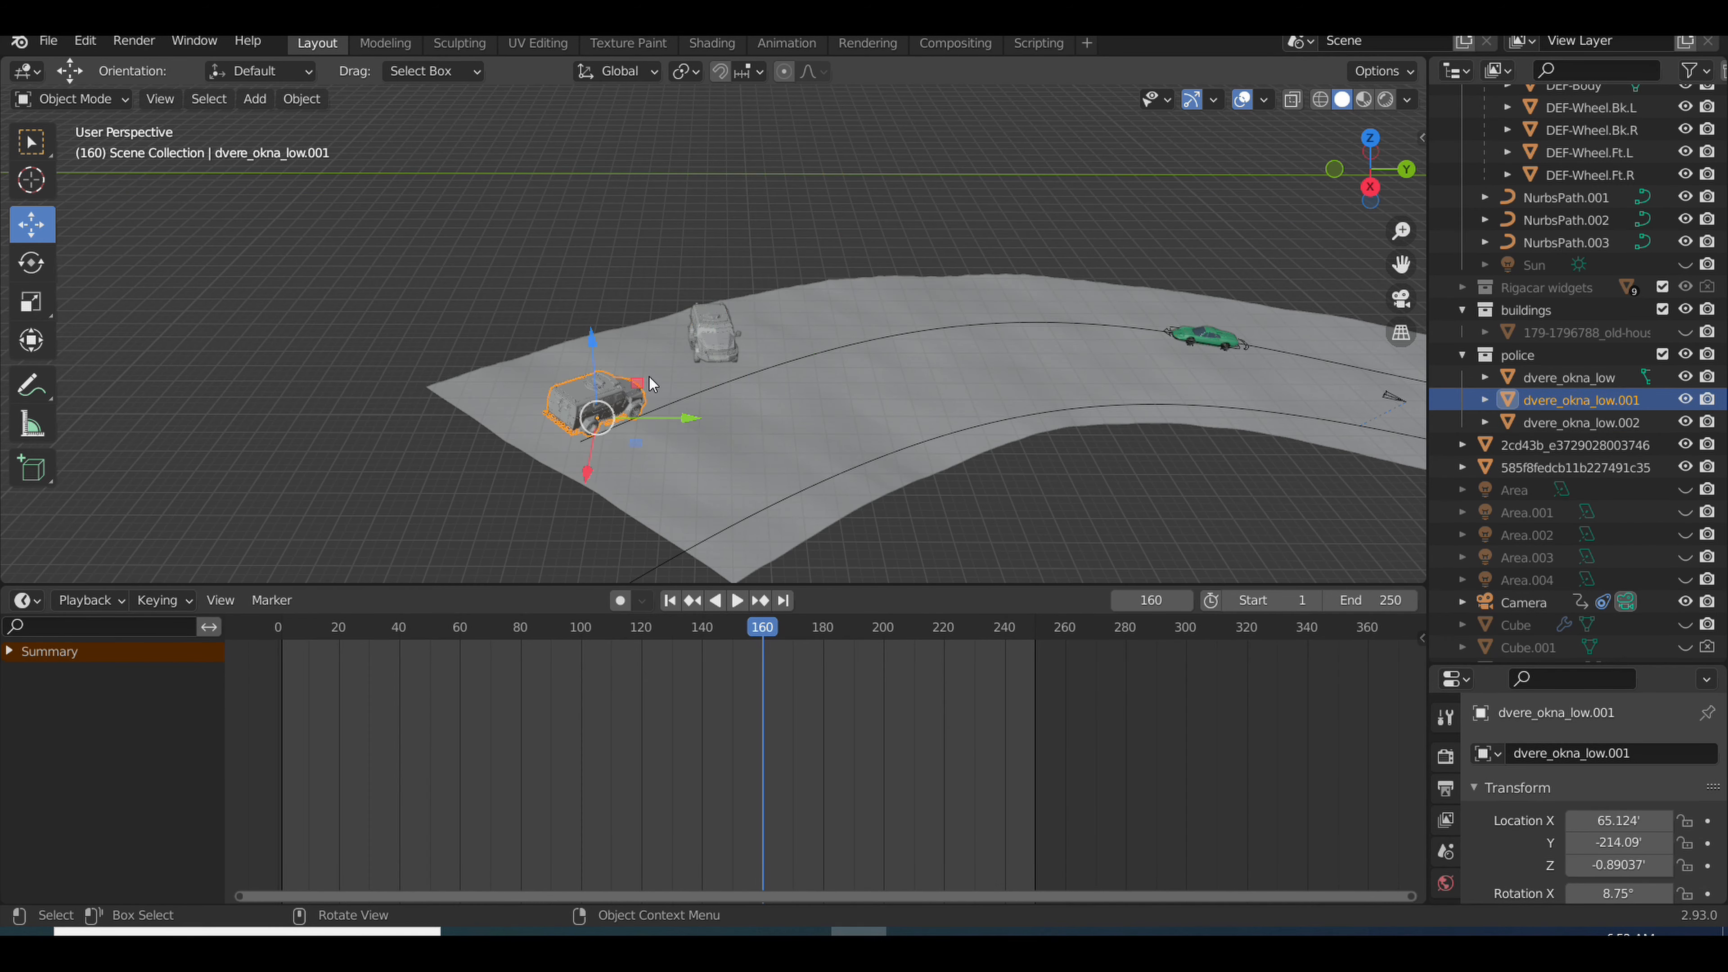
click(704, 350)
scroll(922, 344, down, 6)
scroll(922, 345, down, 3)
scroll(1115, 289, up, 3)
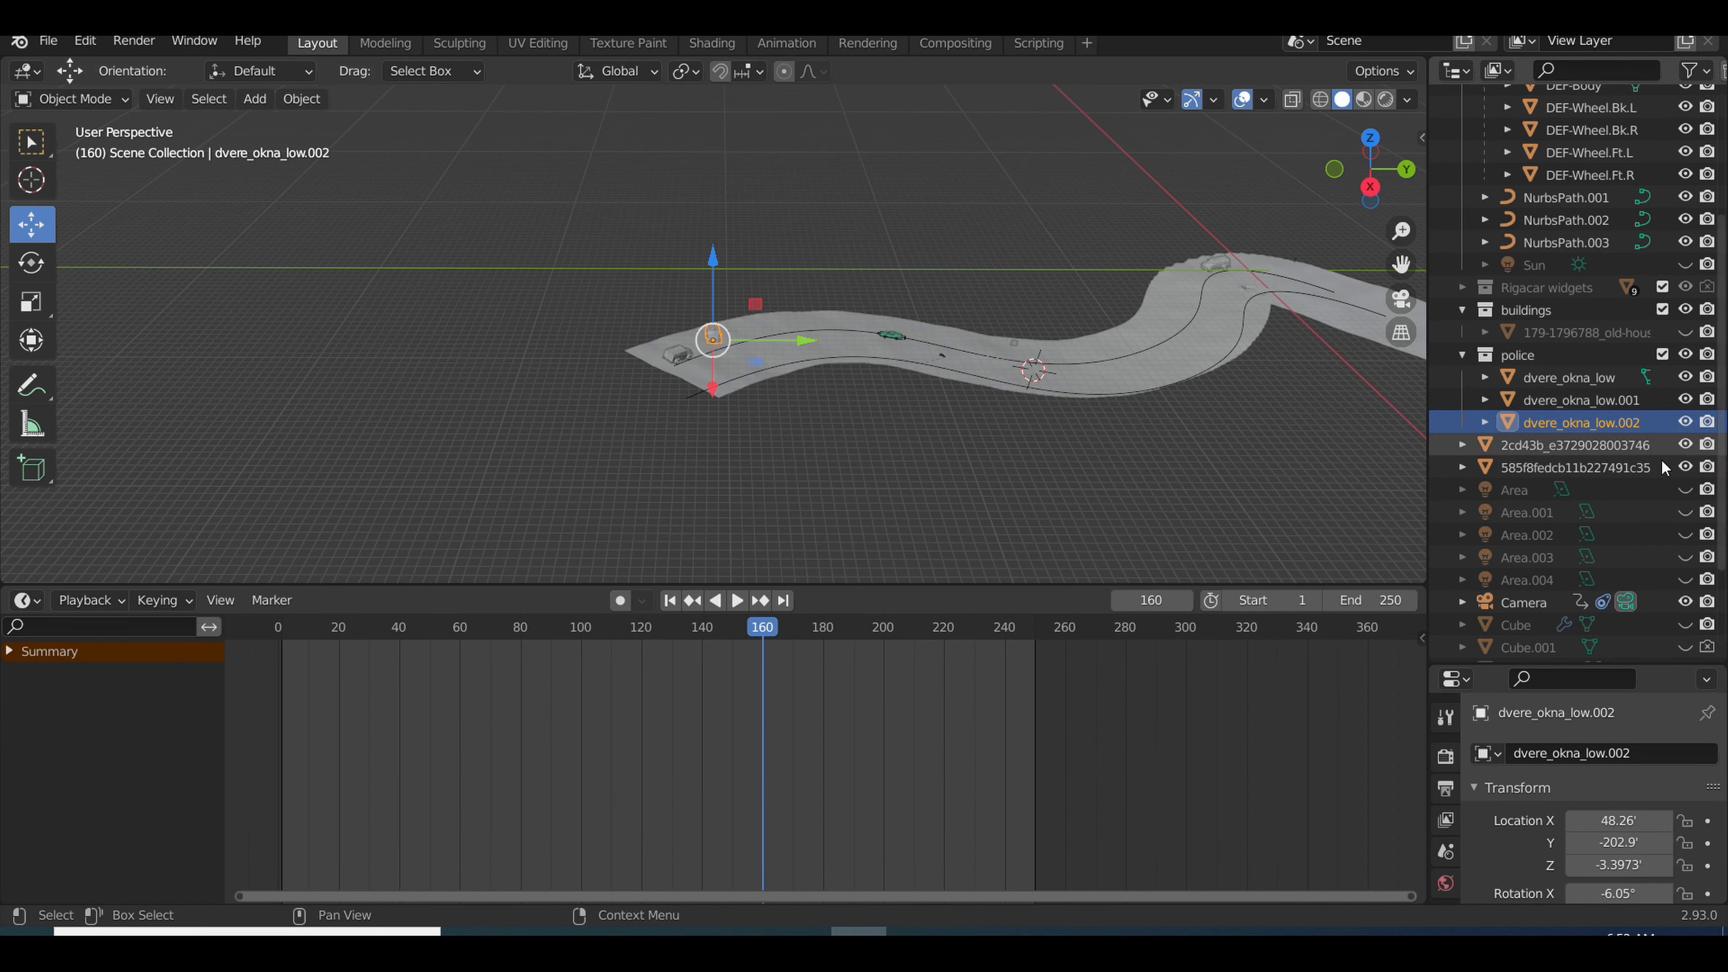
Step: Unhide the Cube truss arches along the road and select the hidden Cube.001 object after trying its visibility
click(1503, 492)
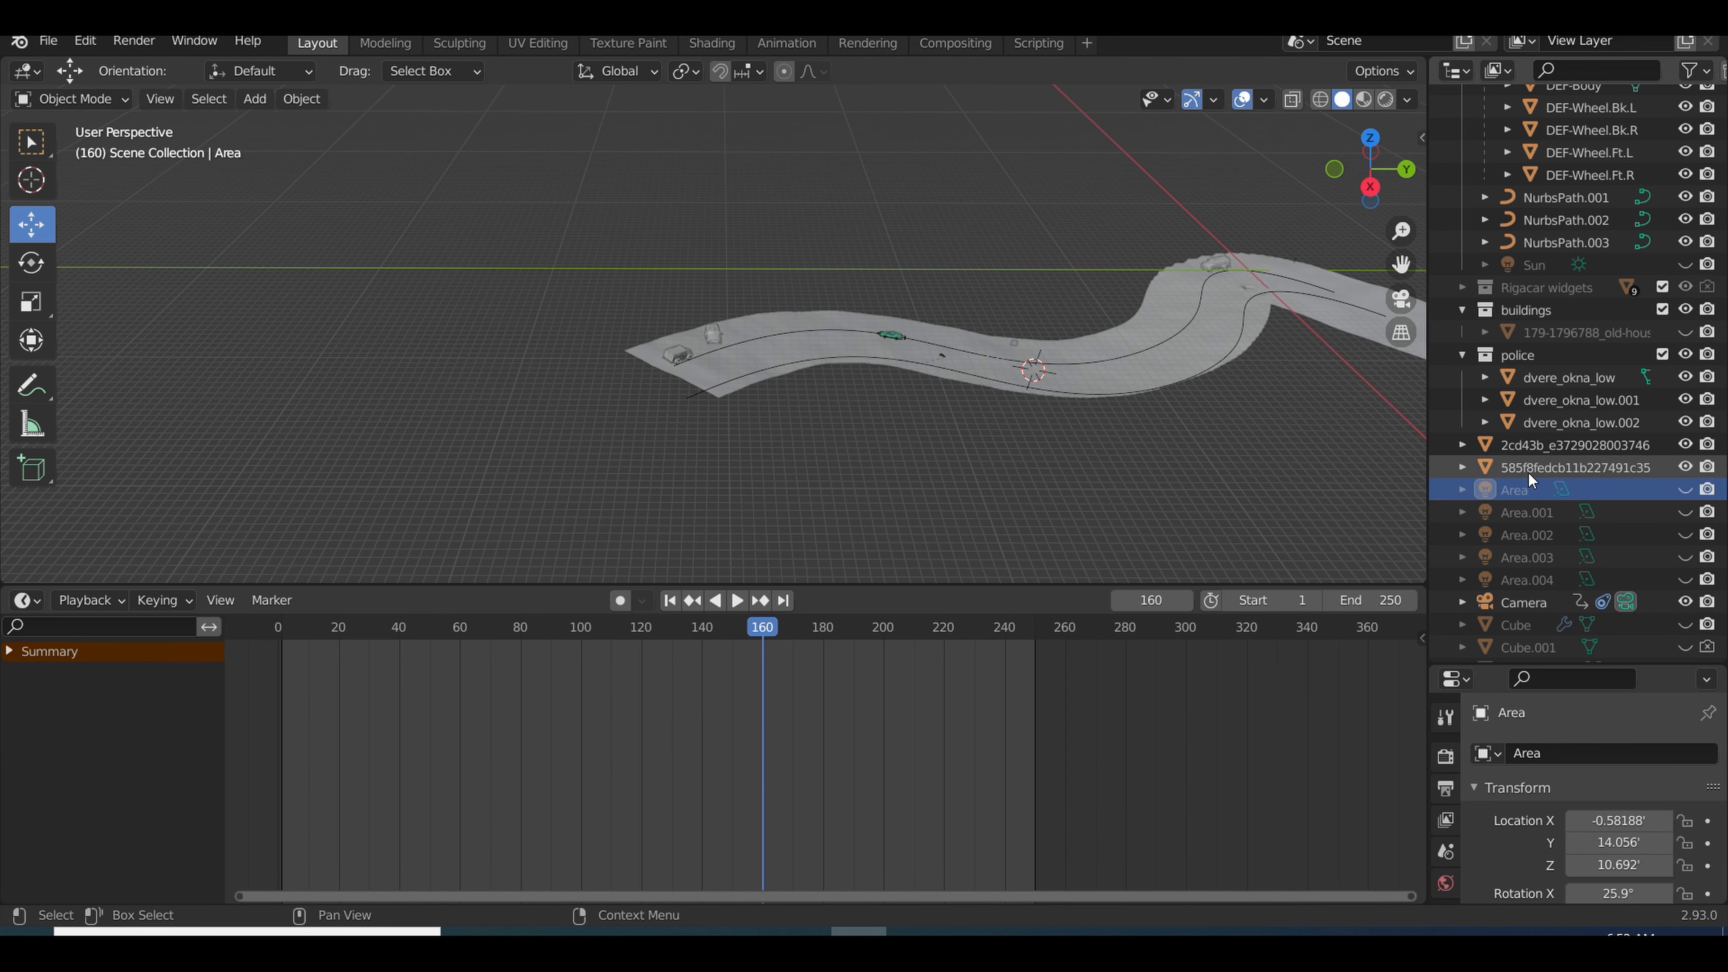
scroll(1528, 497, down, 3)
scroll(1531, 455, up, 3)
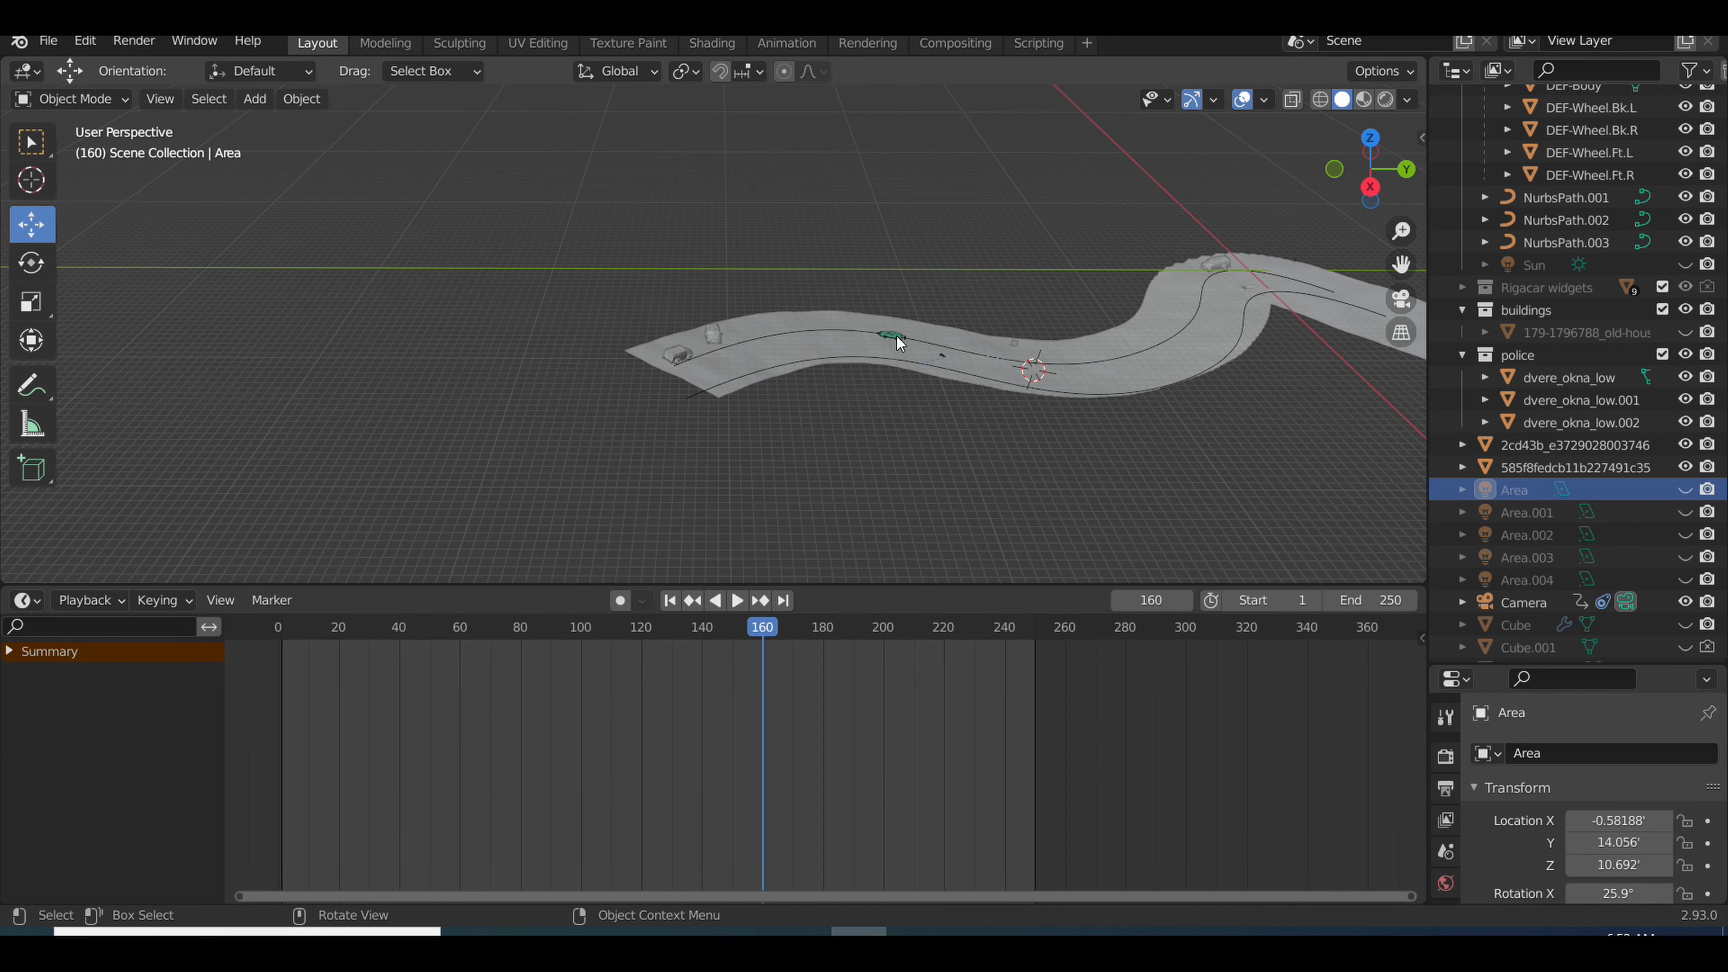
scroll(871, 381, up, 10)
scroll(822, 399, down, 10)
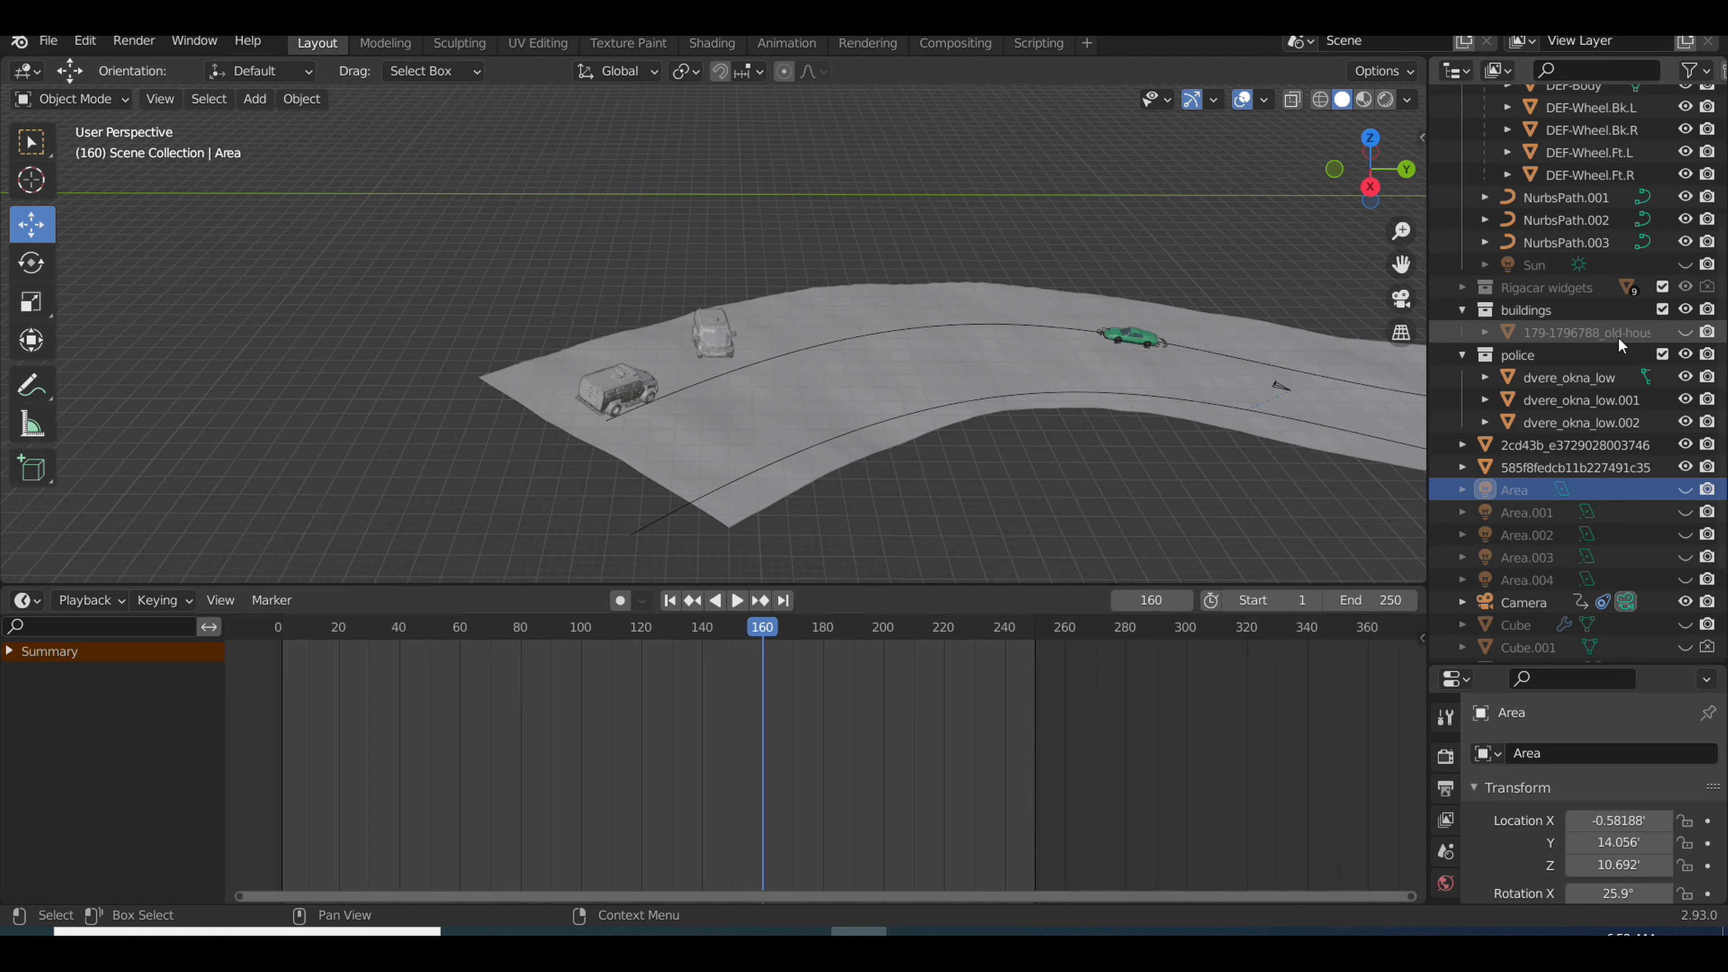
scroll(1598, 300, up, 6)
scroll(1598, 298, down, 6)
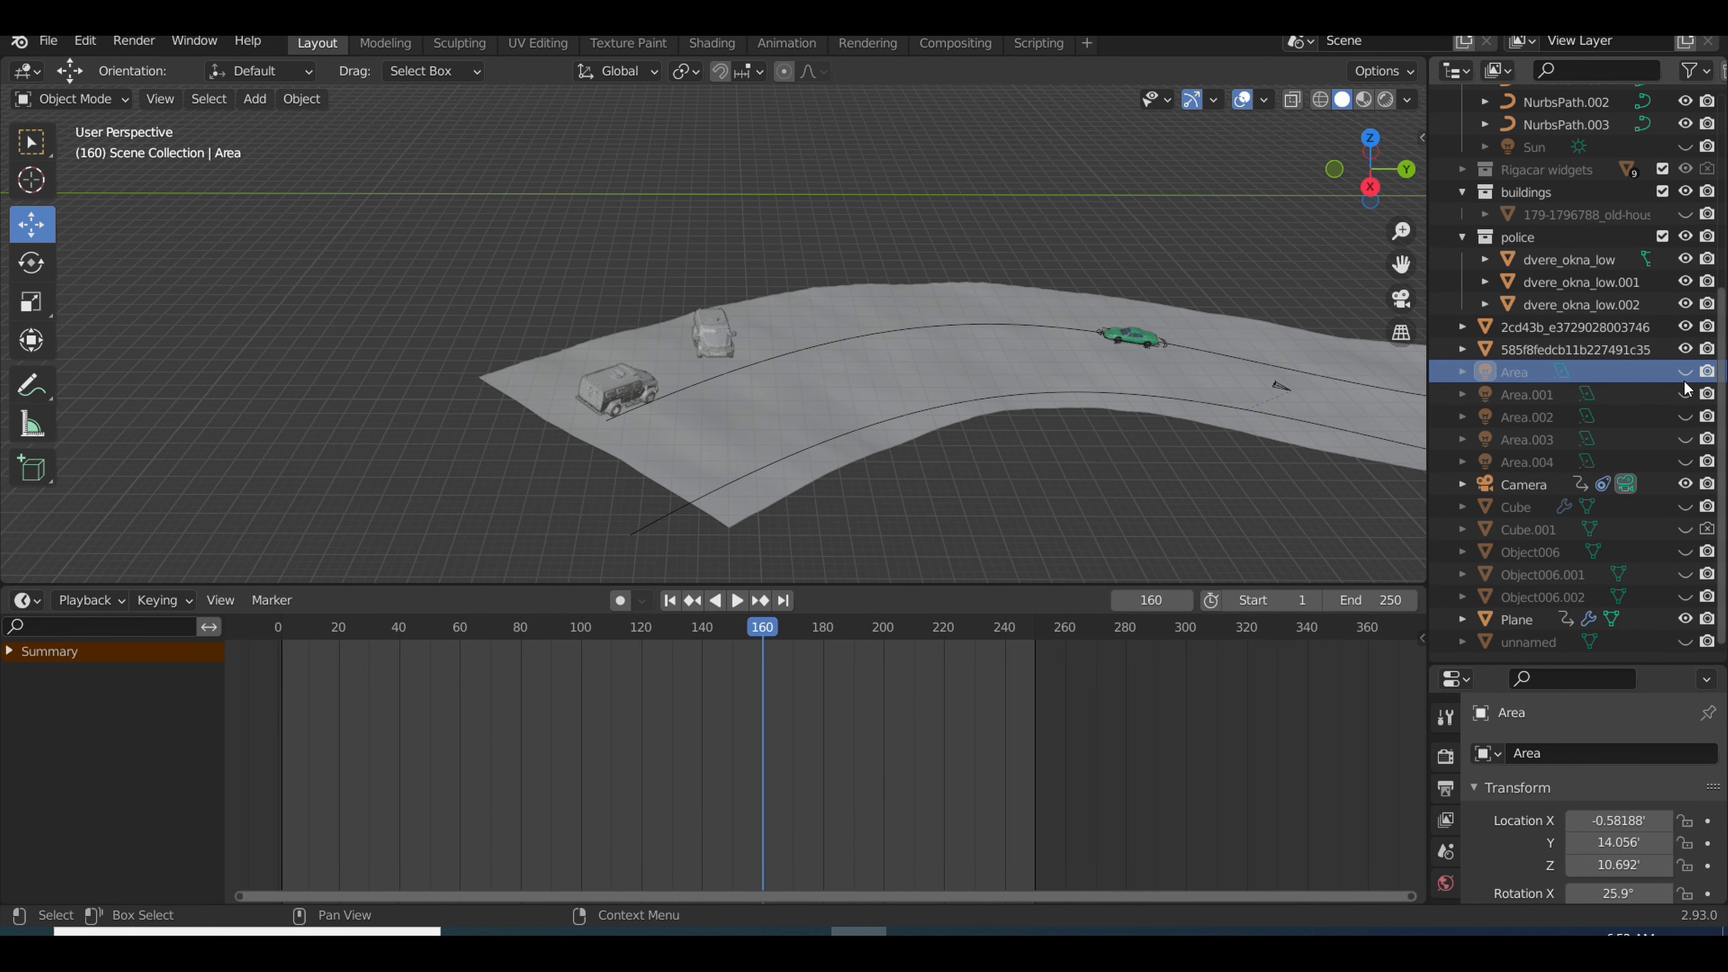
click(1685, 507)
click(1686, 506)
click(1686, 506)
click(1537, 527)
click(1686, 528)
click(1686, 529)
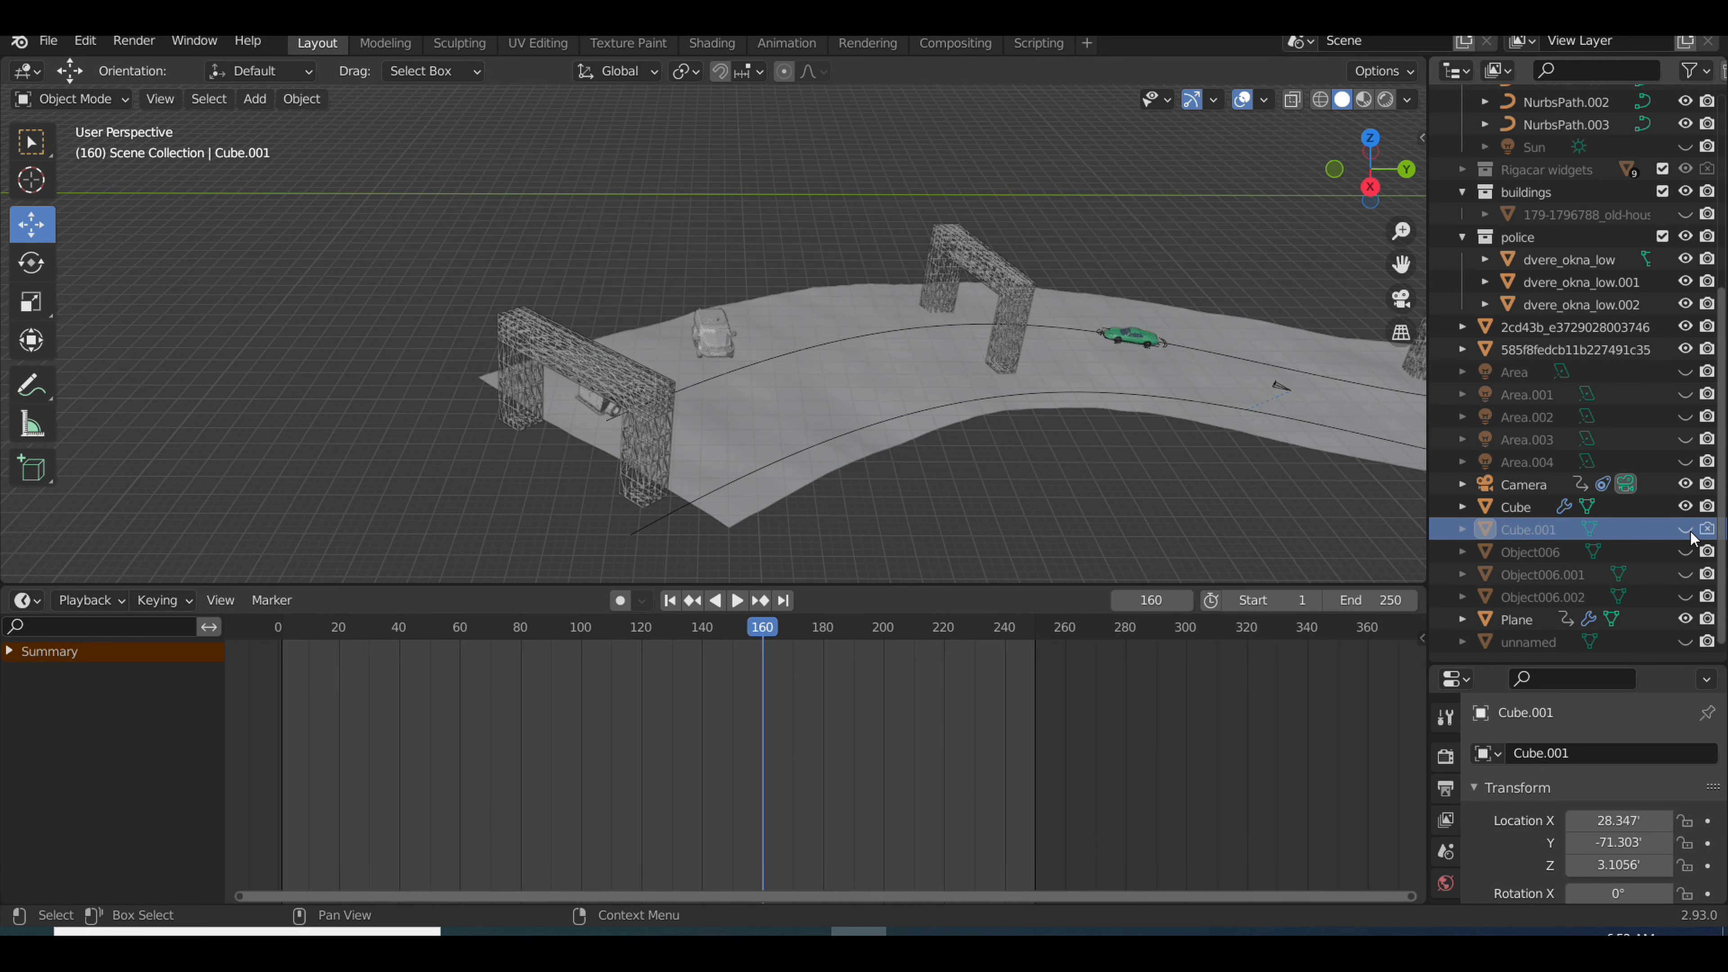
Step: Select the Cube truss arches and display their modifier stack in an enlarged properties area
click(632, 390)
scroll(612, 400, up, 2)
middle_drag(825, 403, 1017, 349)
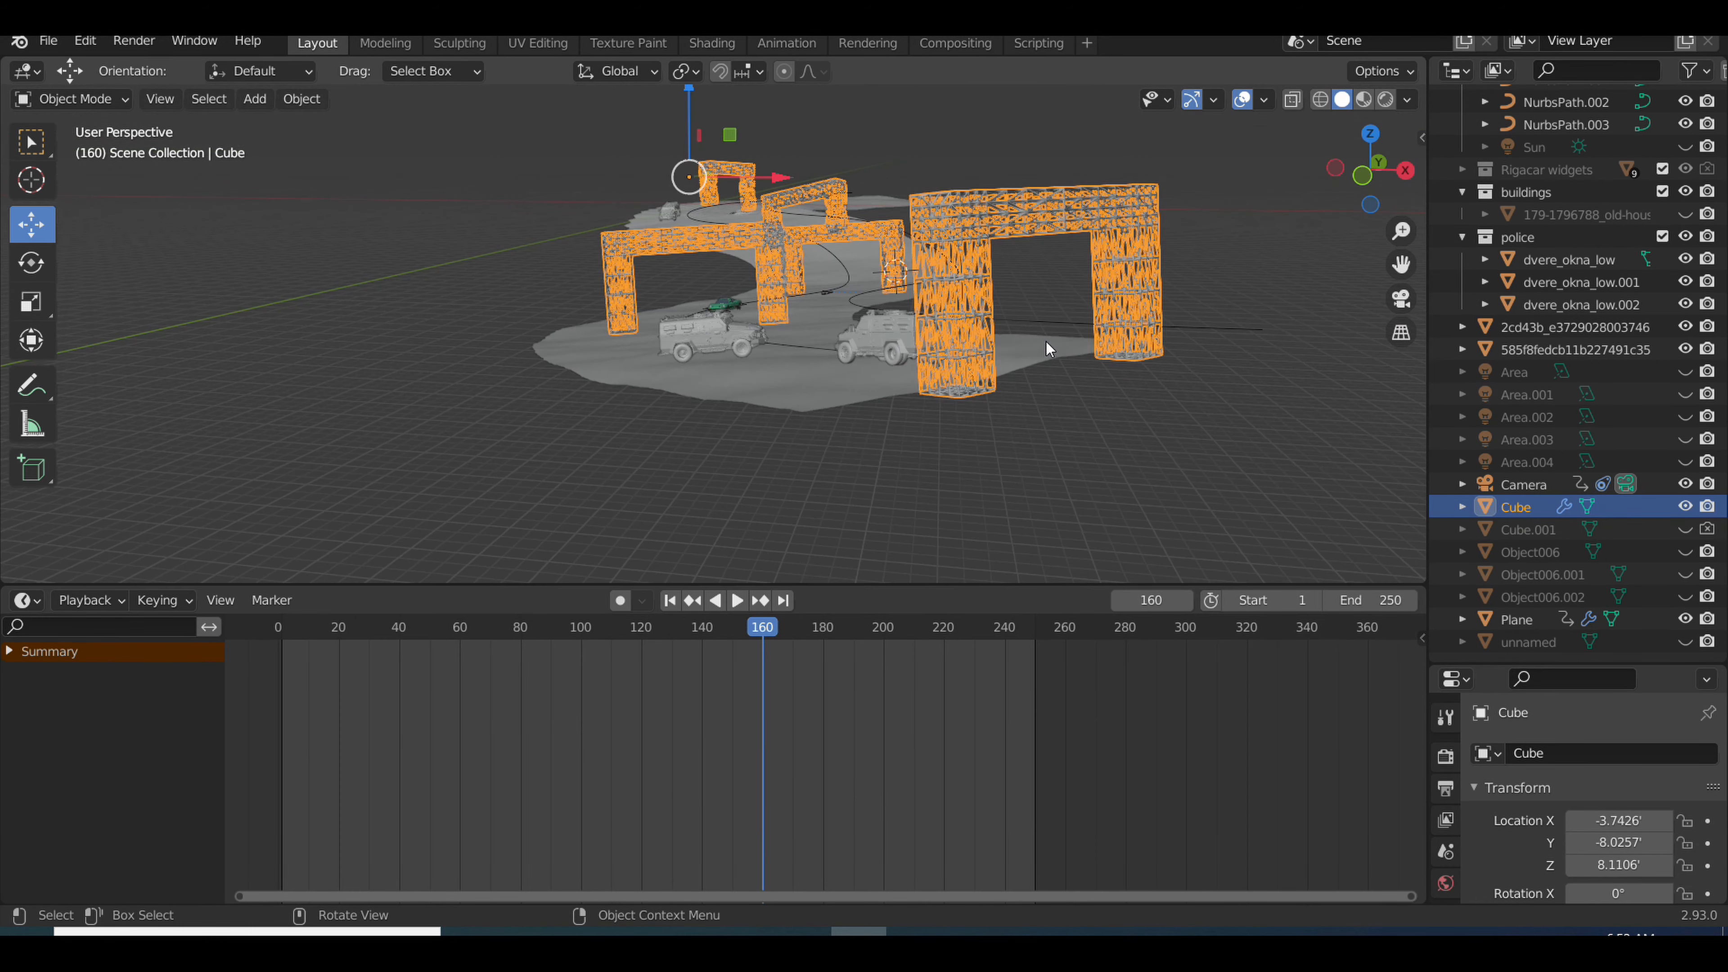
scroll(1047, 342, up, 1)
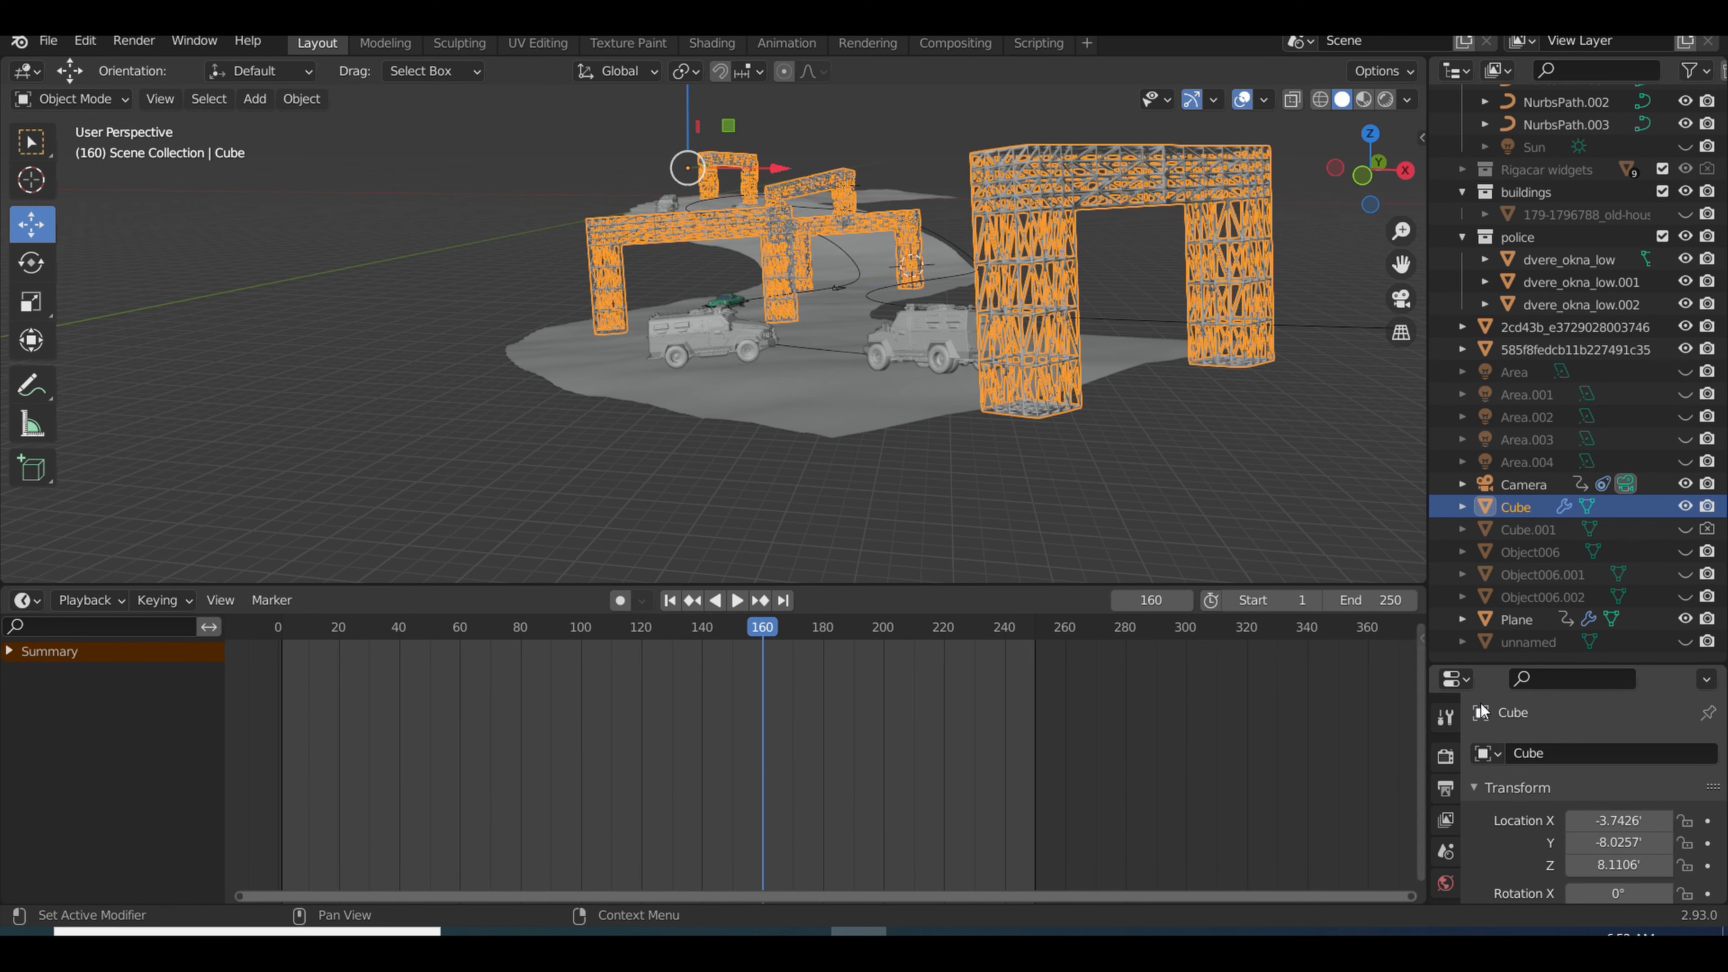
drag(1507, 663, 1507, 412)
click(1446, 738)
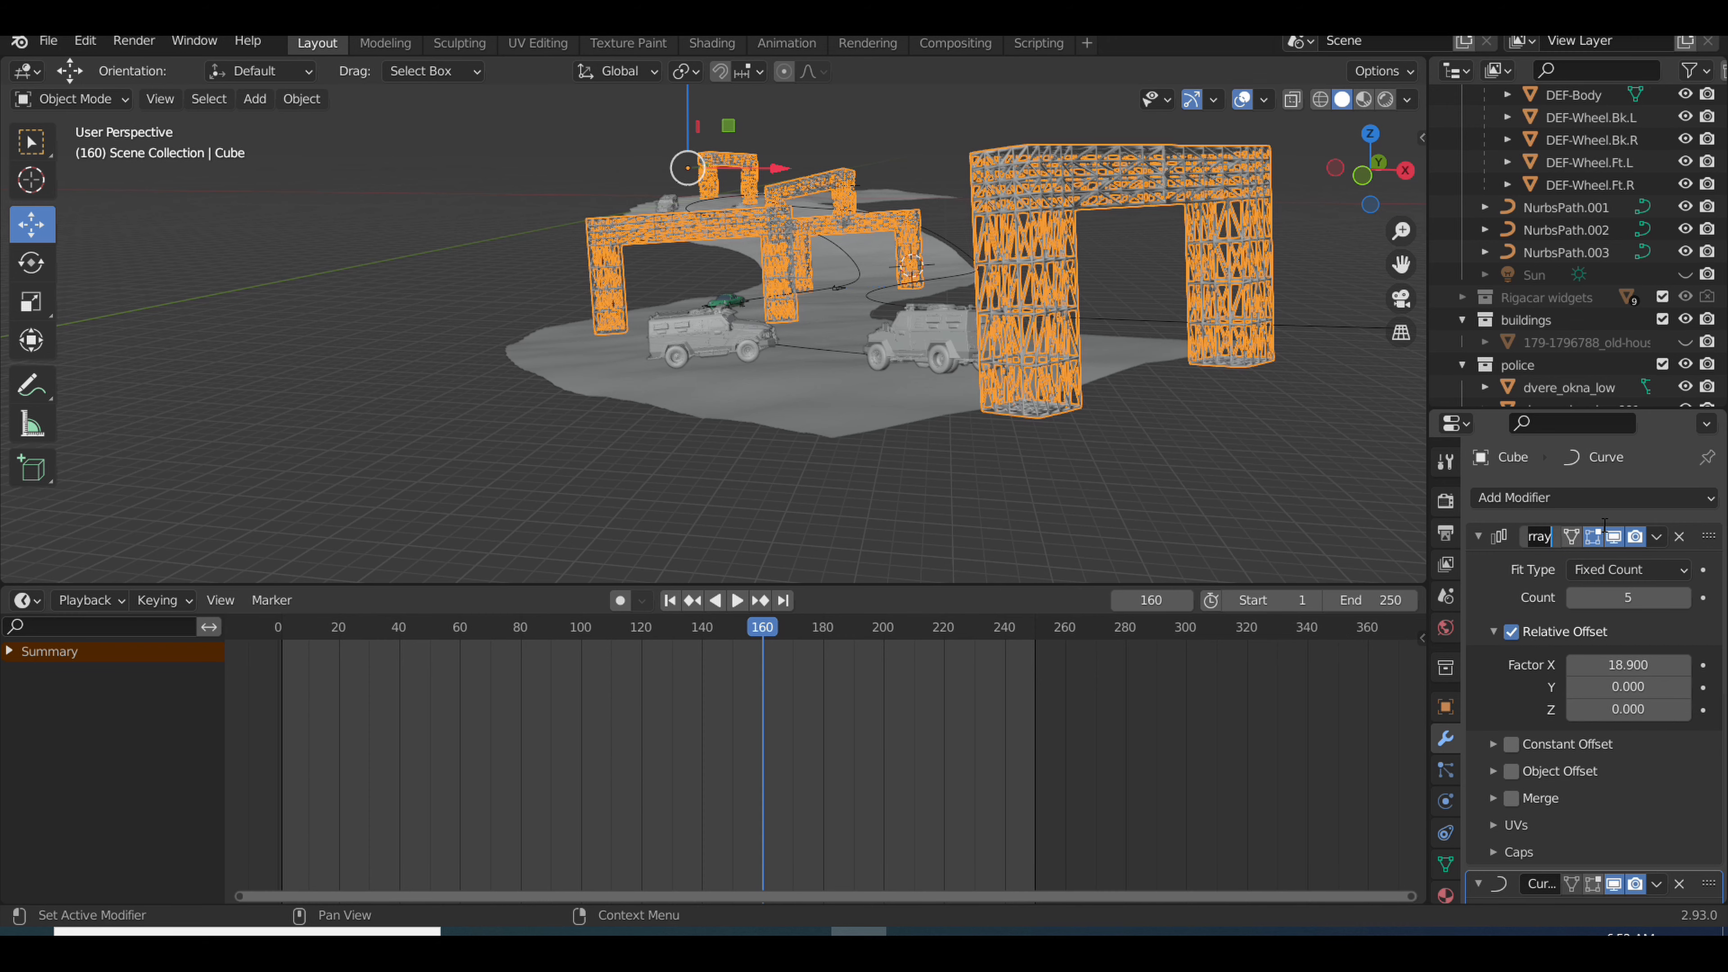
Step: Turn the Array modifier's viewport display off to examine the single truss arch, and turn it back on
click(1615, 537)
click(1615, 538)
click(1614, 538)
shift+middle_drag(1185, 332, 769, 348)
scroll(626, 323, up, 3)
scroll(626, 329, up, 2)
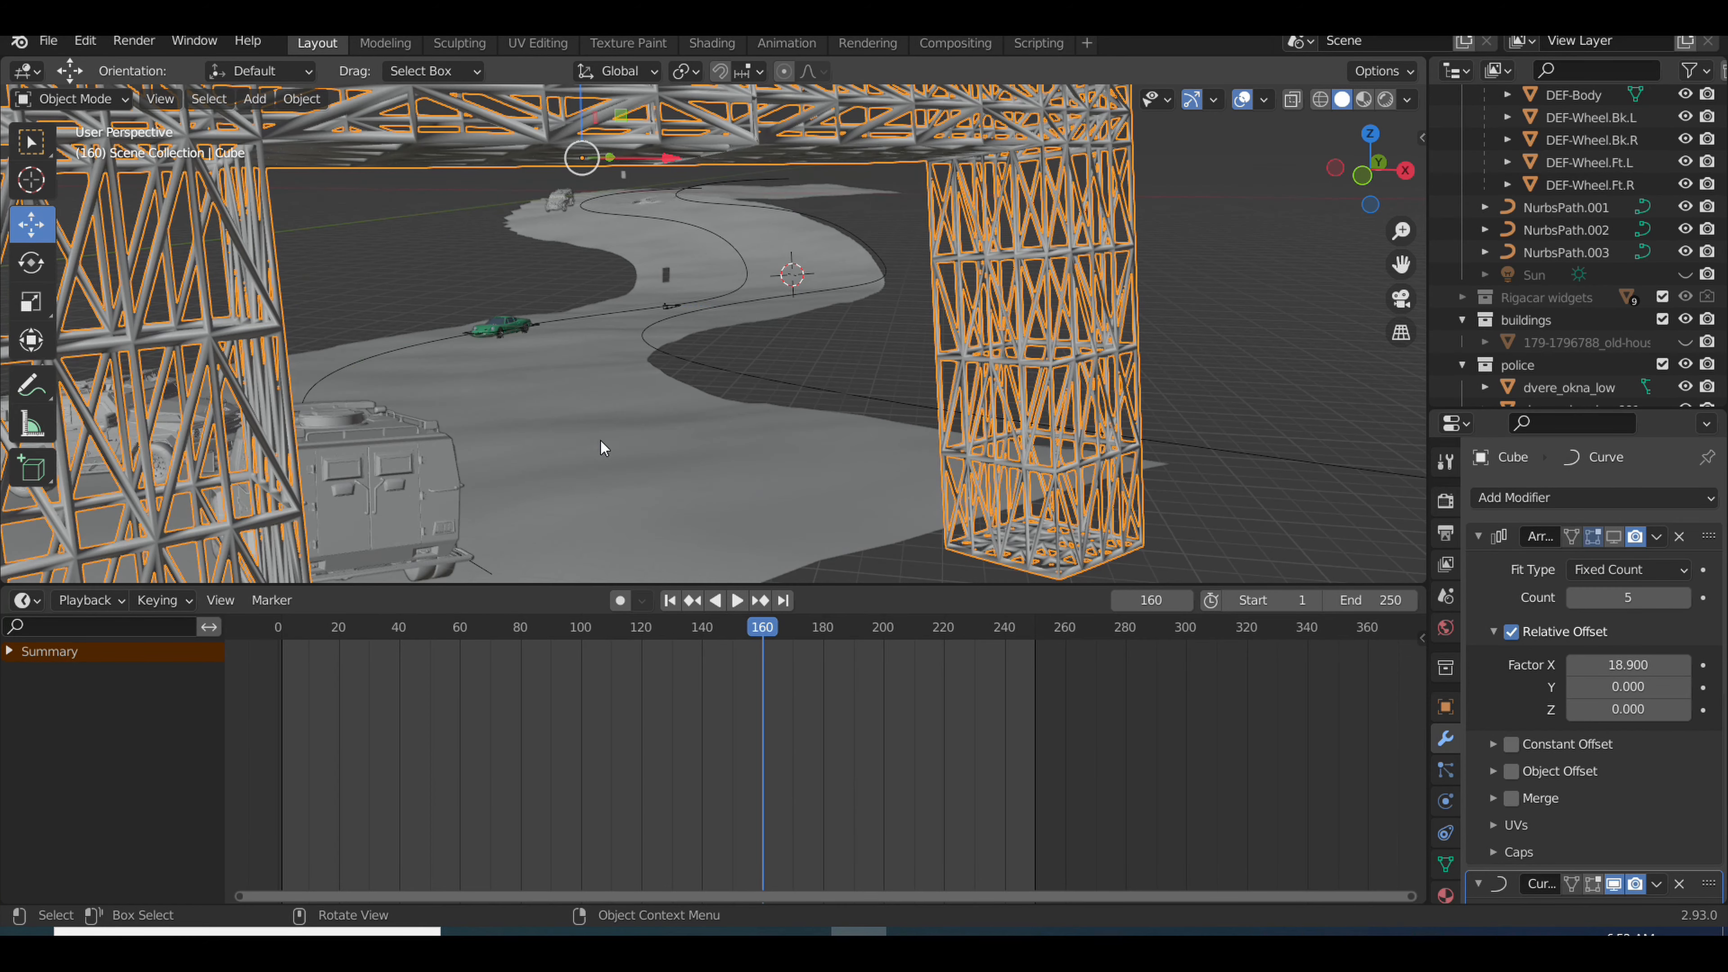
scroll(602, 447, down, 3)
middle_drag(602, 447, 748, 462)
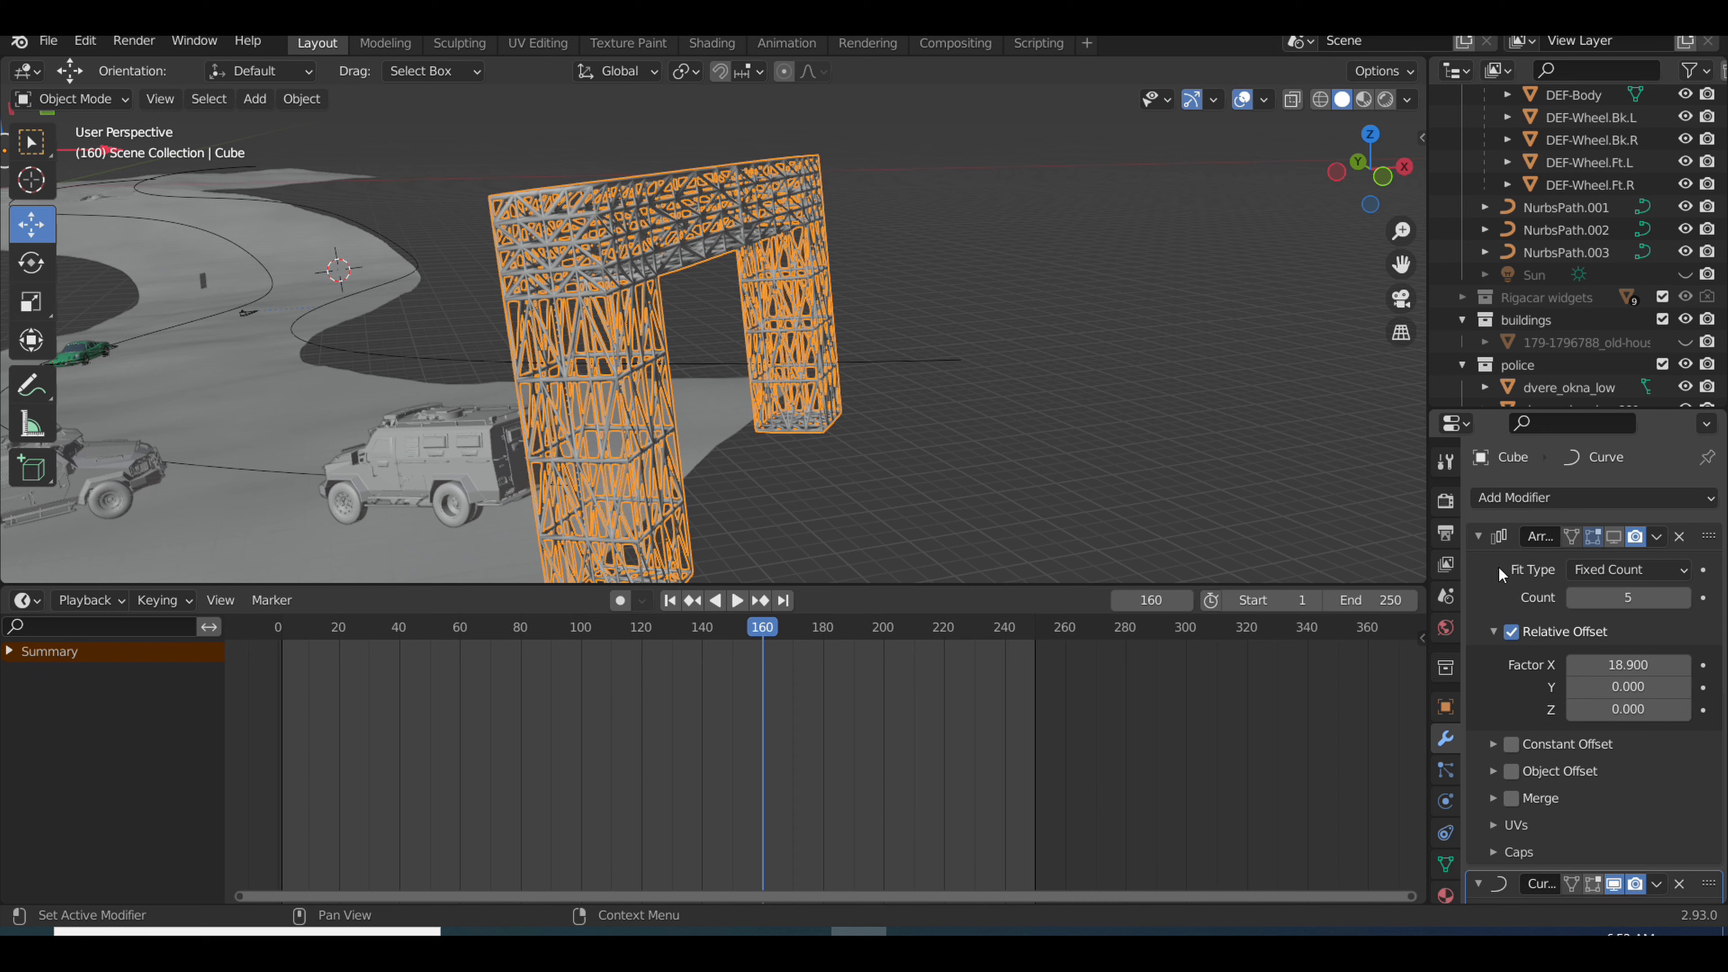
click(1613, 537)
scroll(303, 323, down, 5)
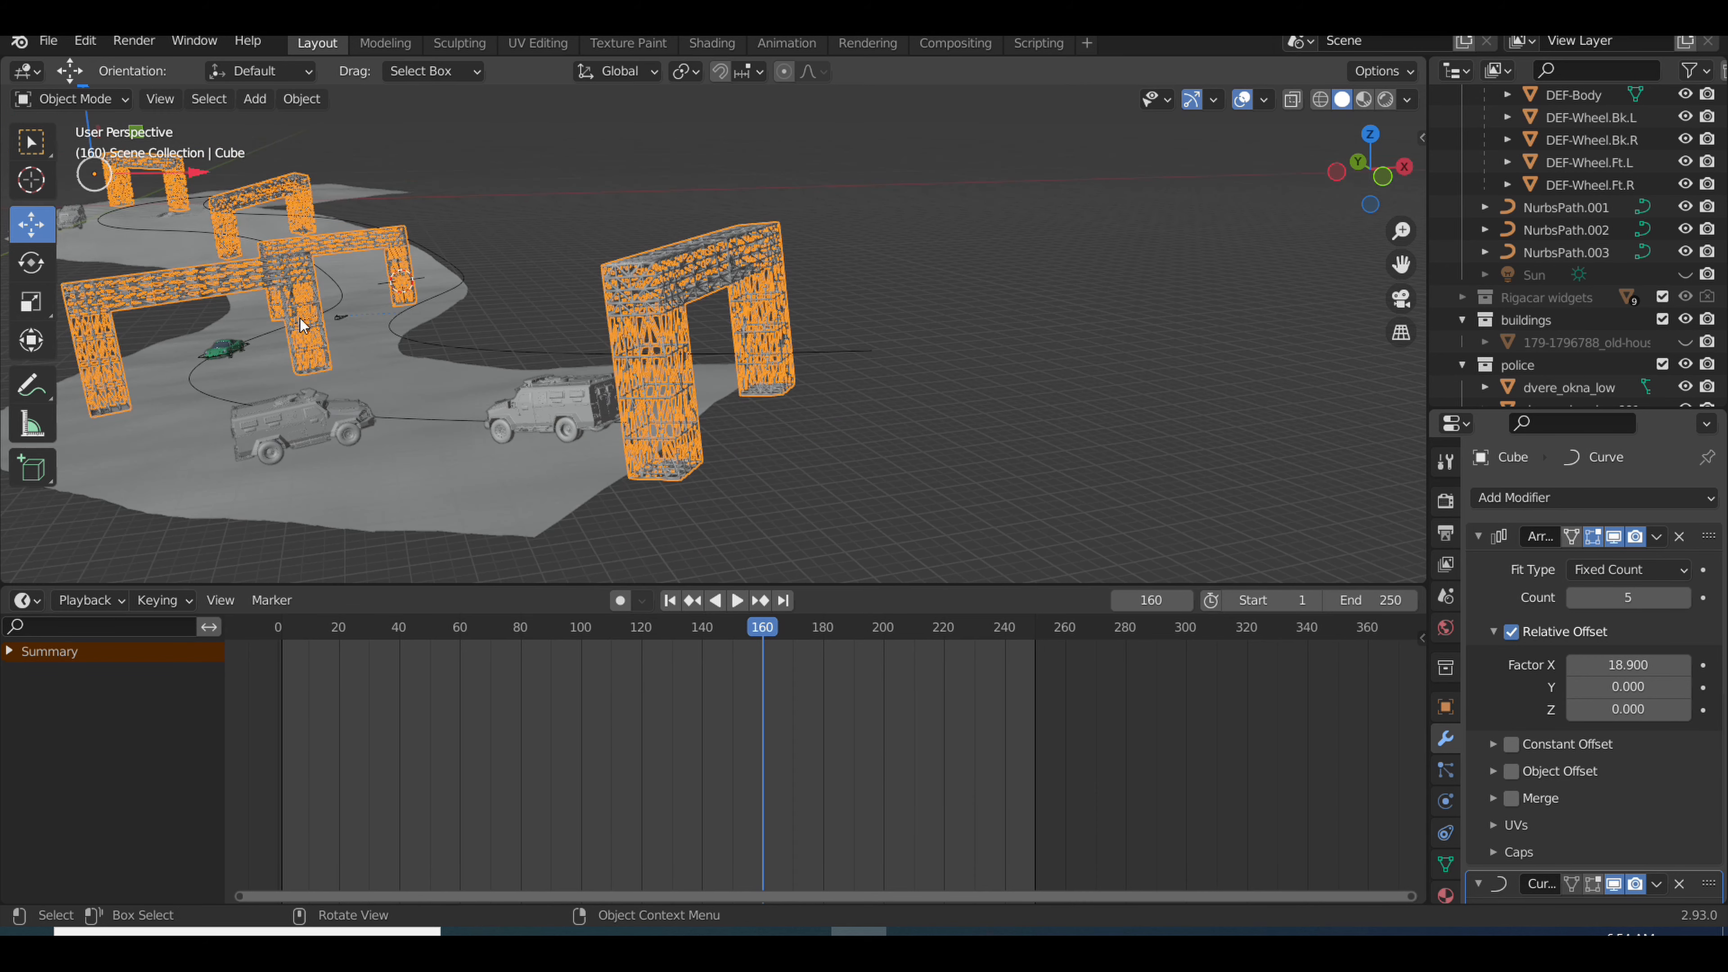
scroll(252, 314, up, 4)
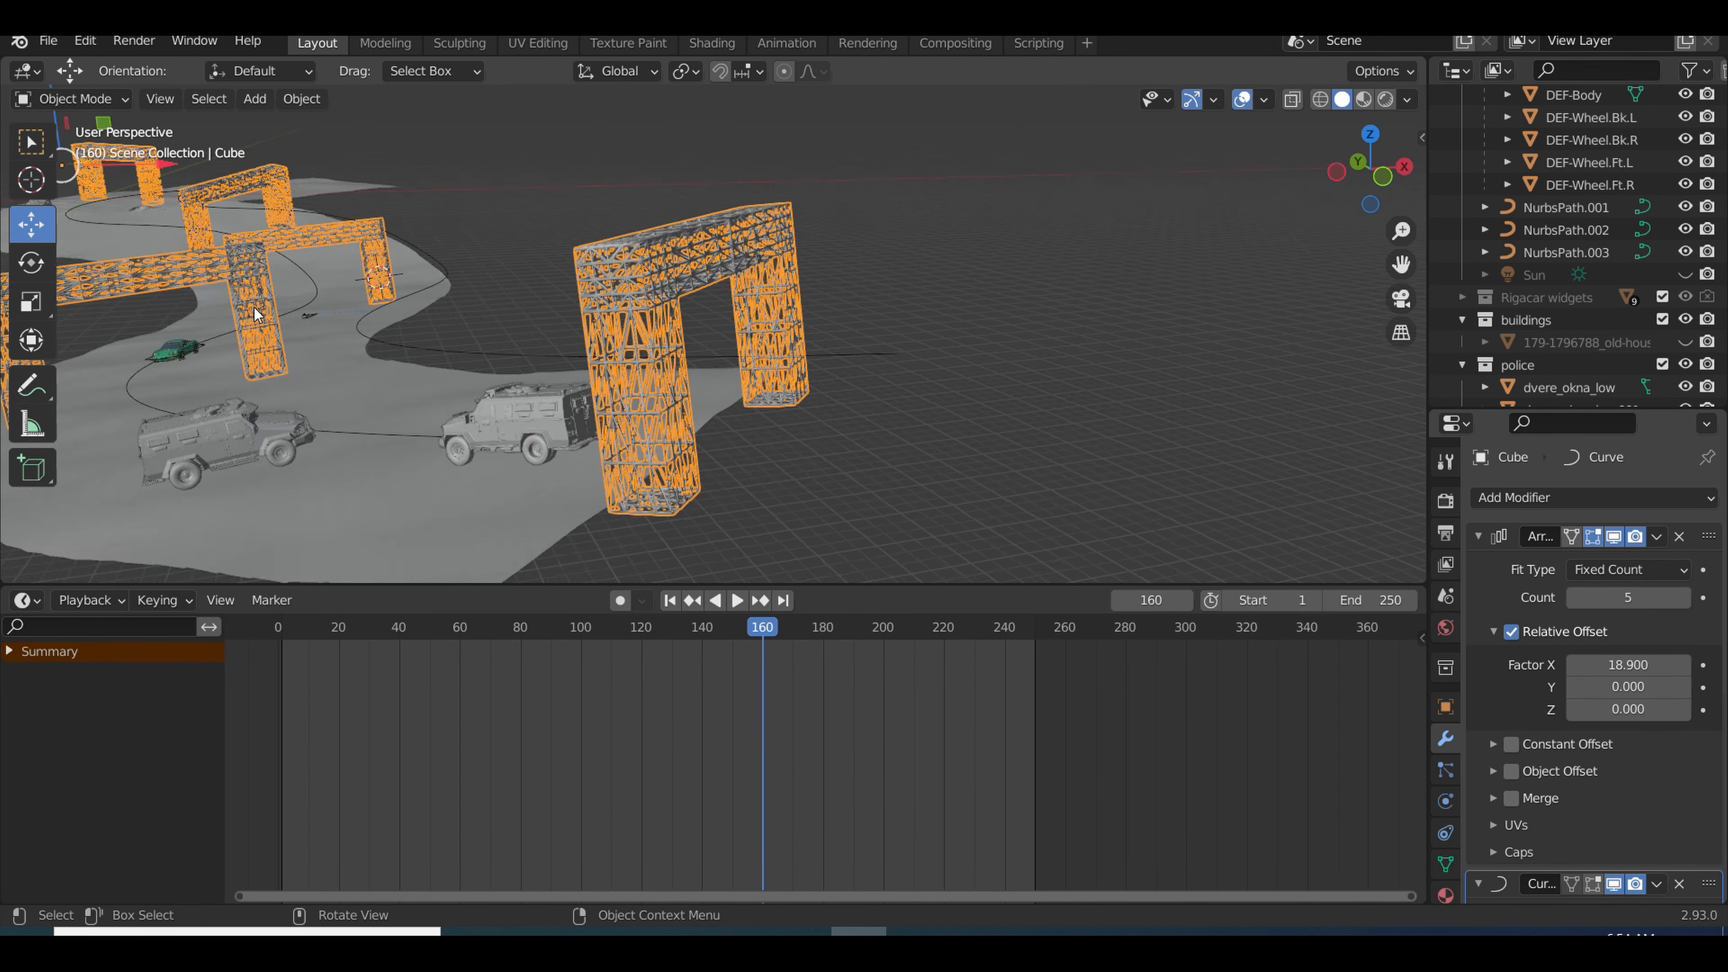
Step: Turn the Curve modifier's viewport display off to examine the straight row of arches, and turn it back on
scroll(1547, 771, down, 2)
scroll(1548, 772, down, 2)
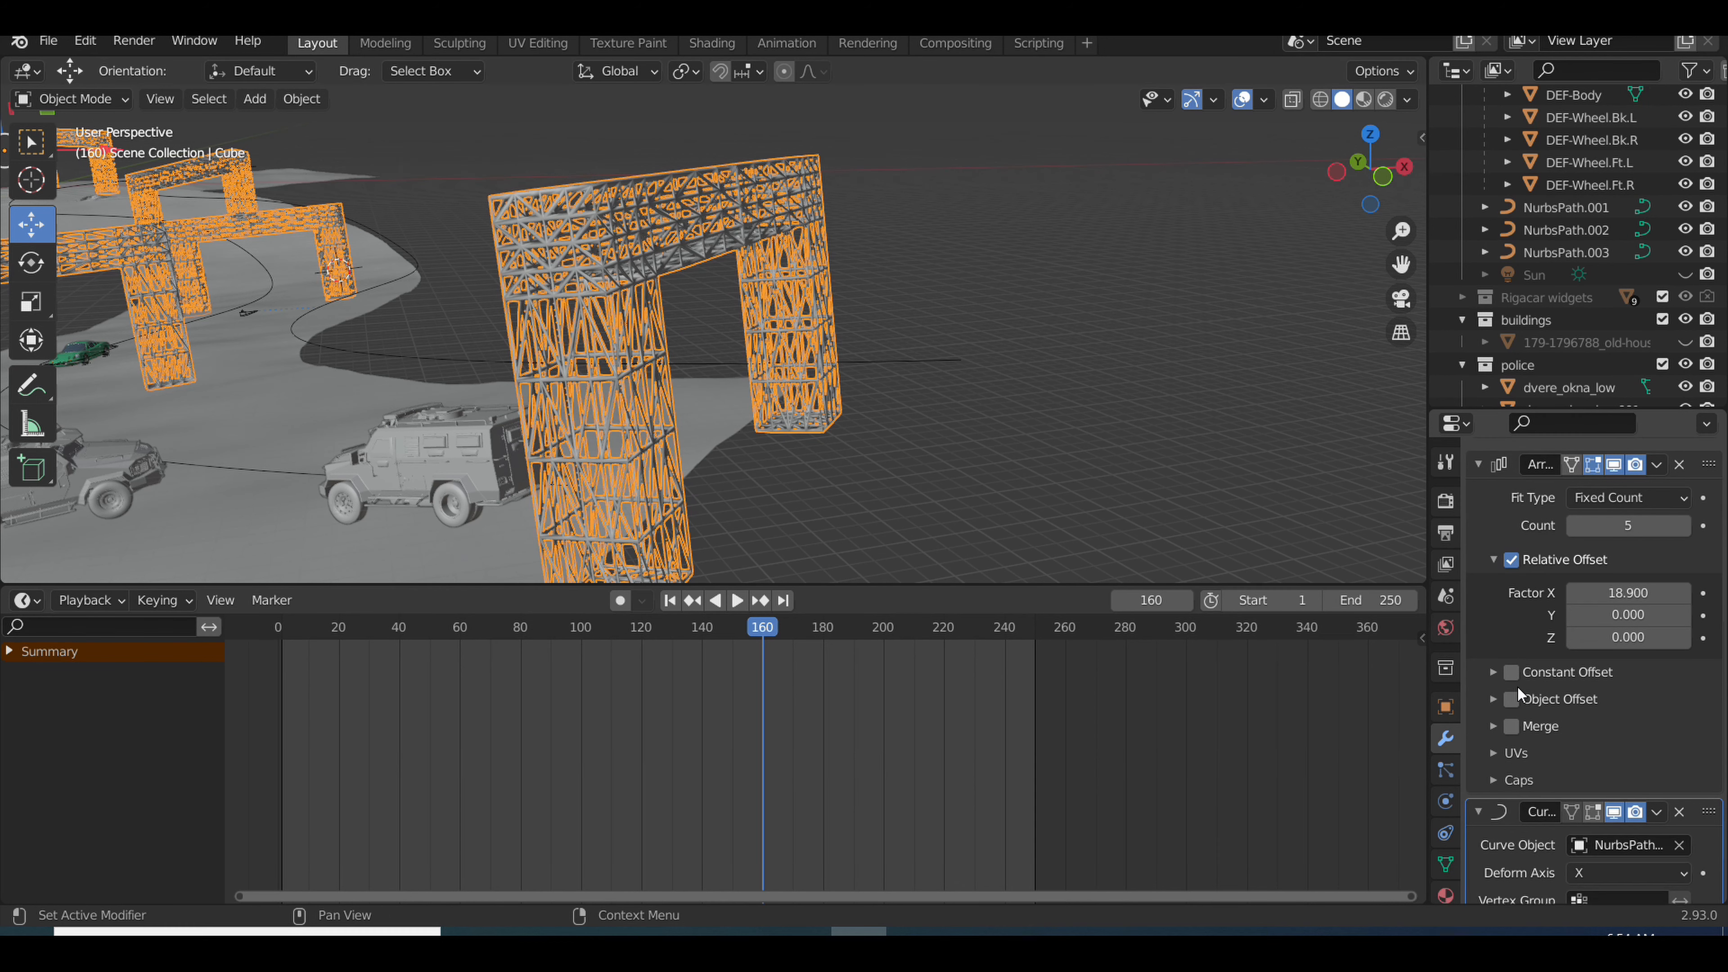
scroll(1531, 776, down, 1)
double_click(1539, 794)
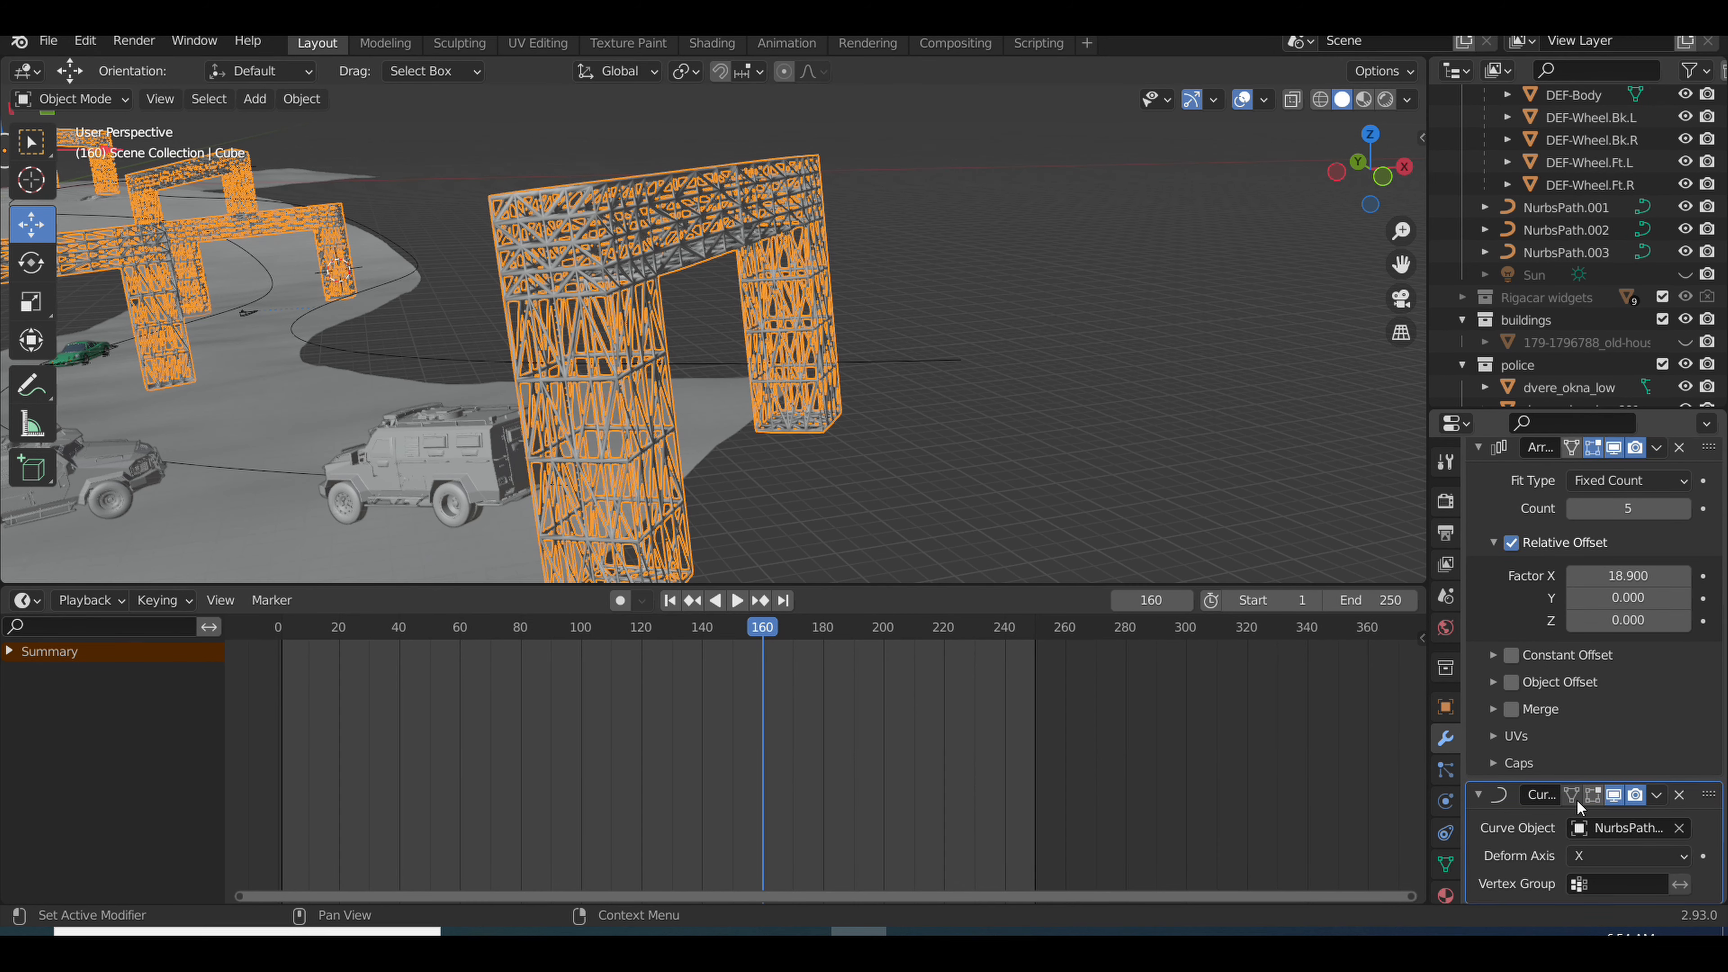
click(1615, 796)
click(1615, 797)
click(1615, 796)
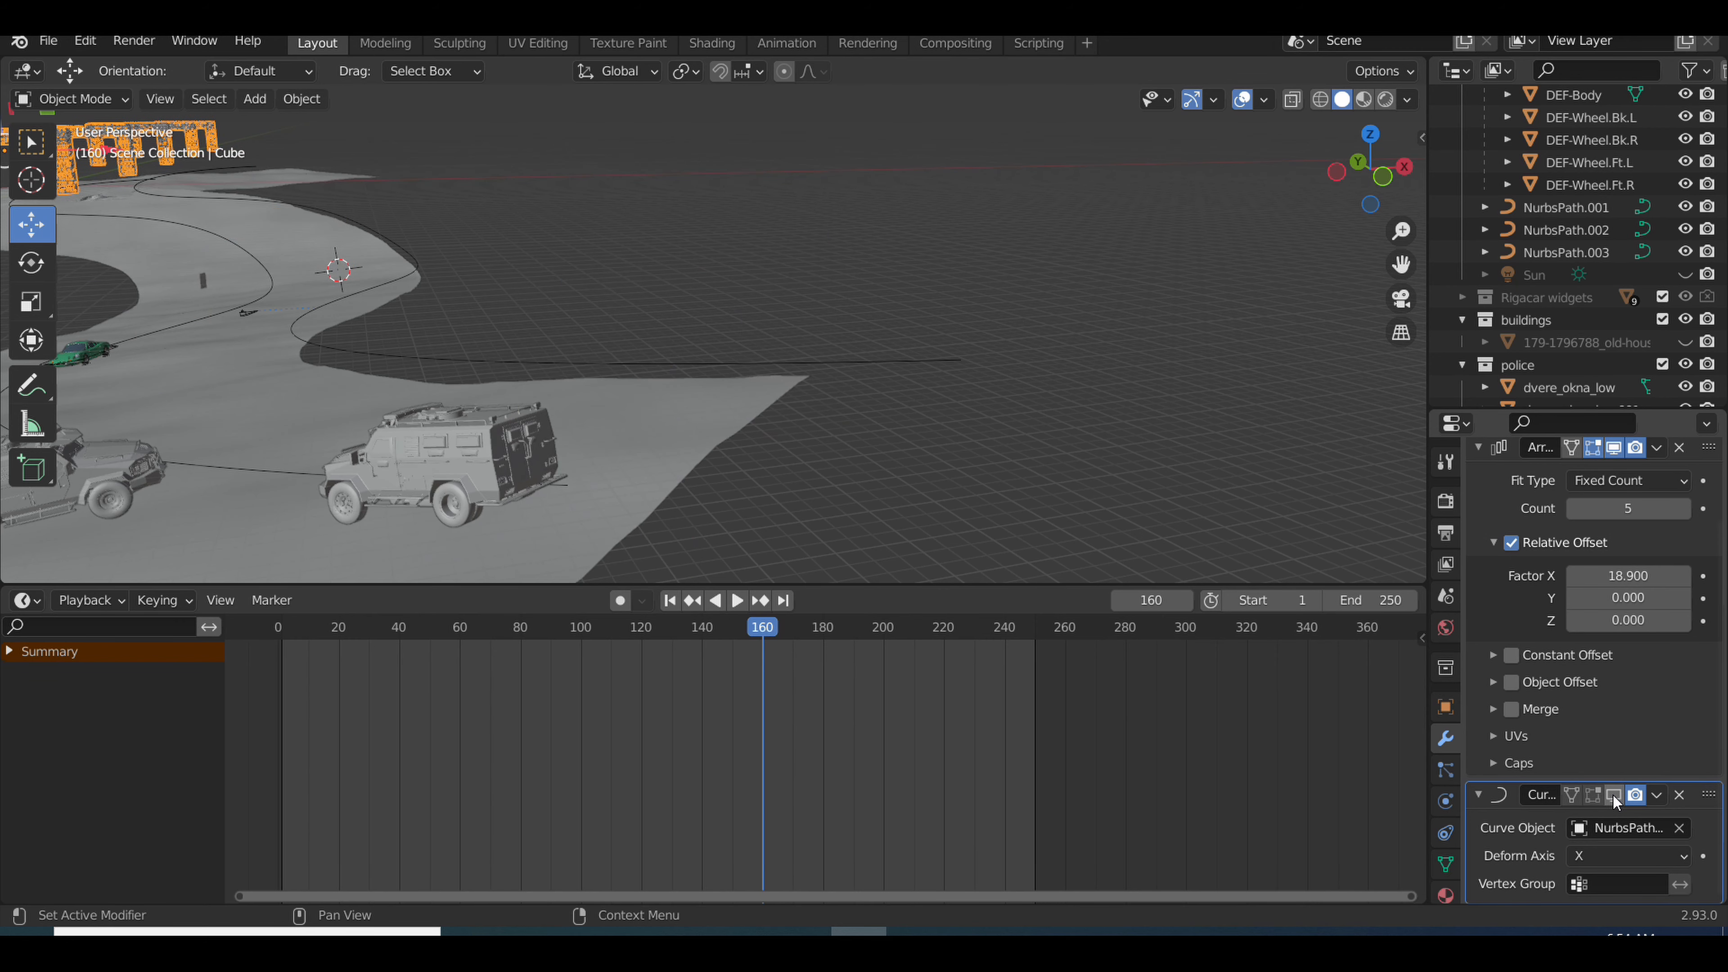
scroll(1199, 530, down, 2)
scroll(1197, 529, down, 2)
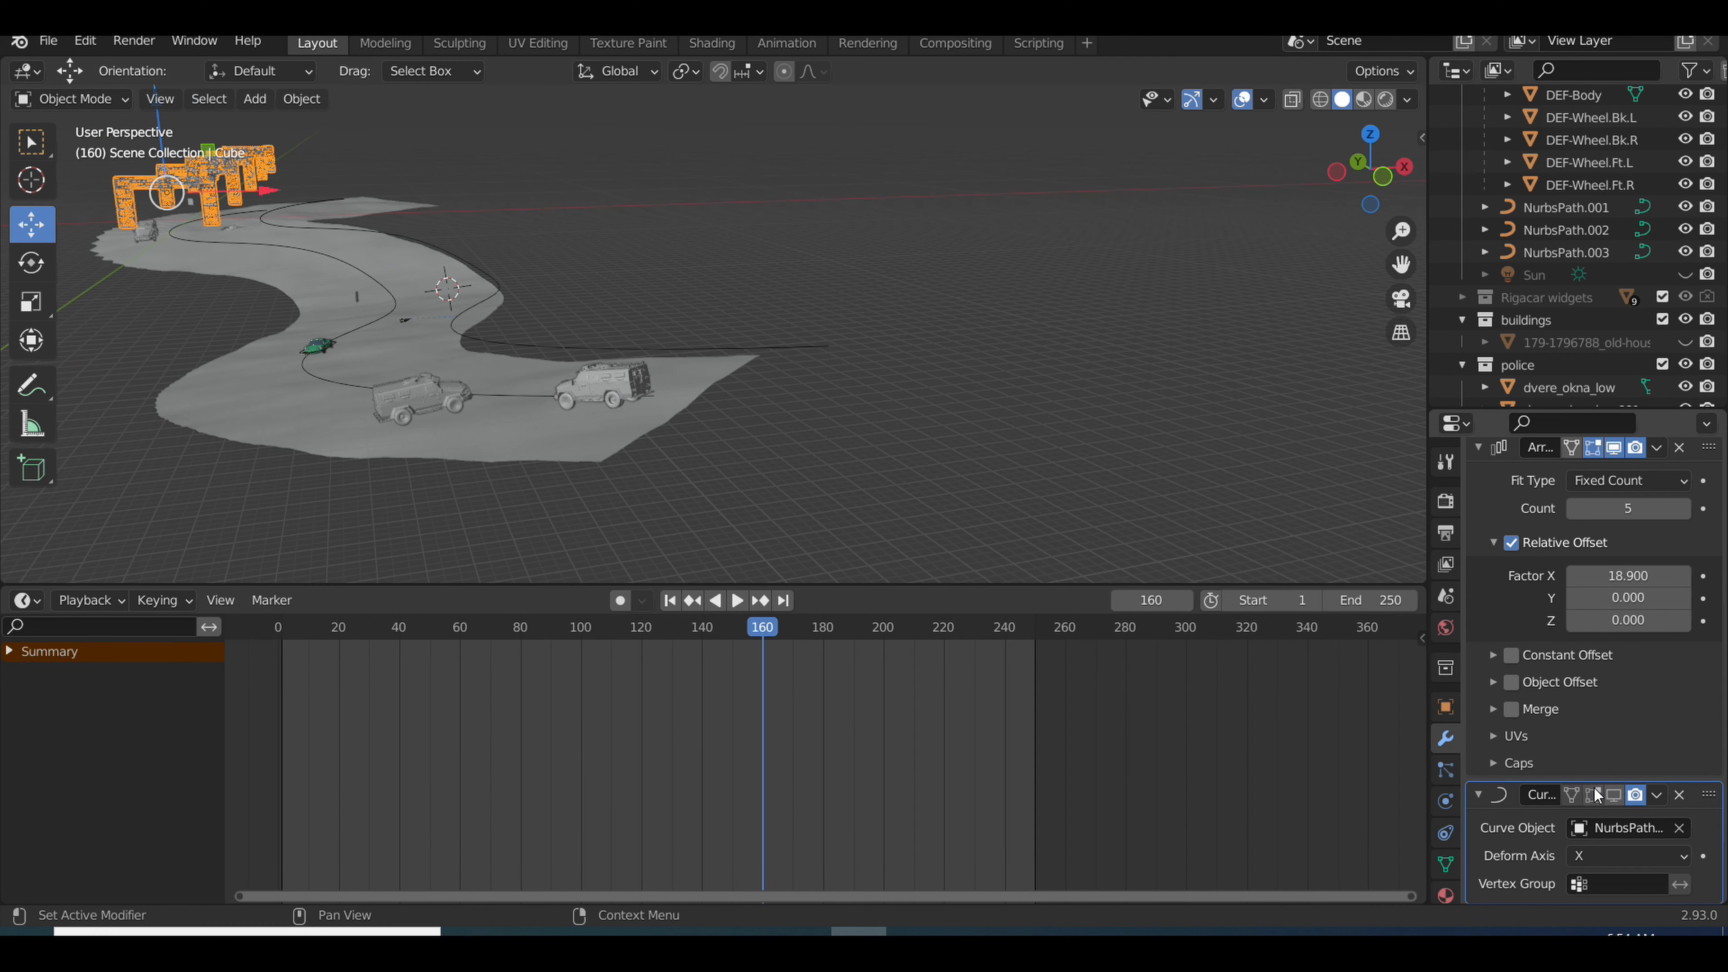
click(1615, 796)
scroll(911, 491, down, 2)
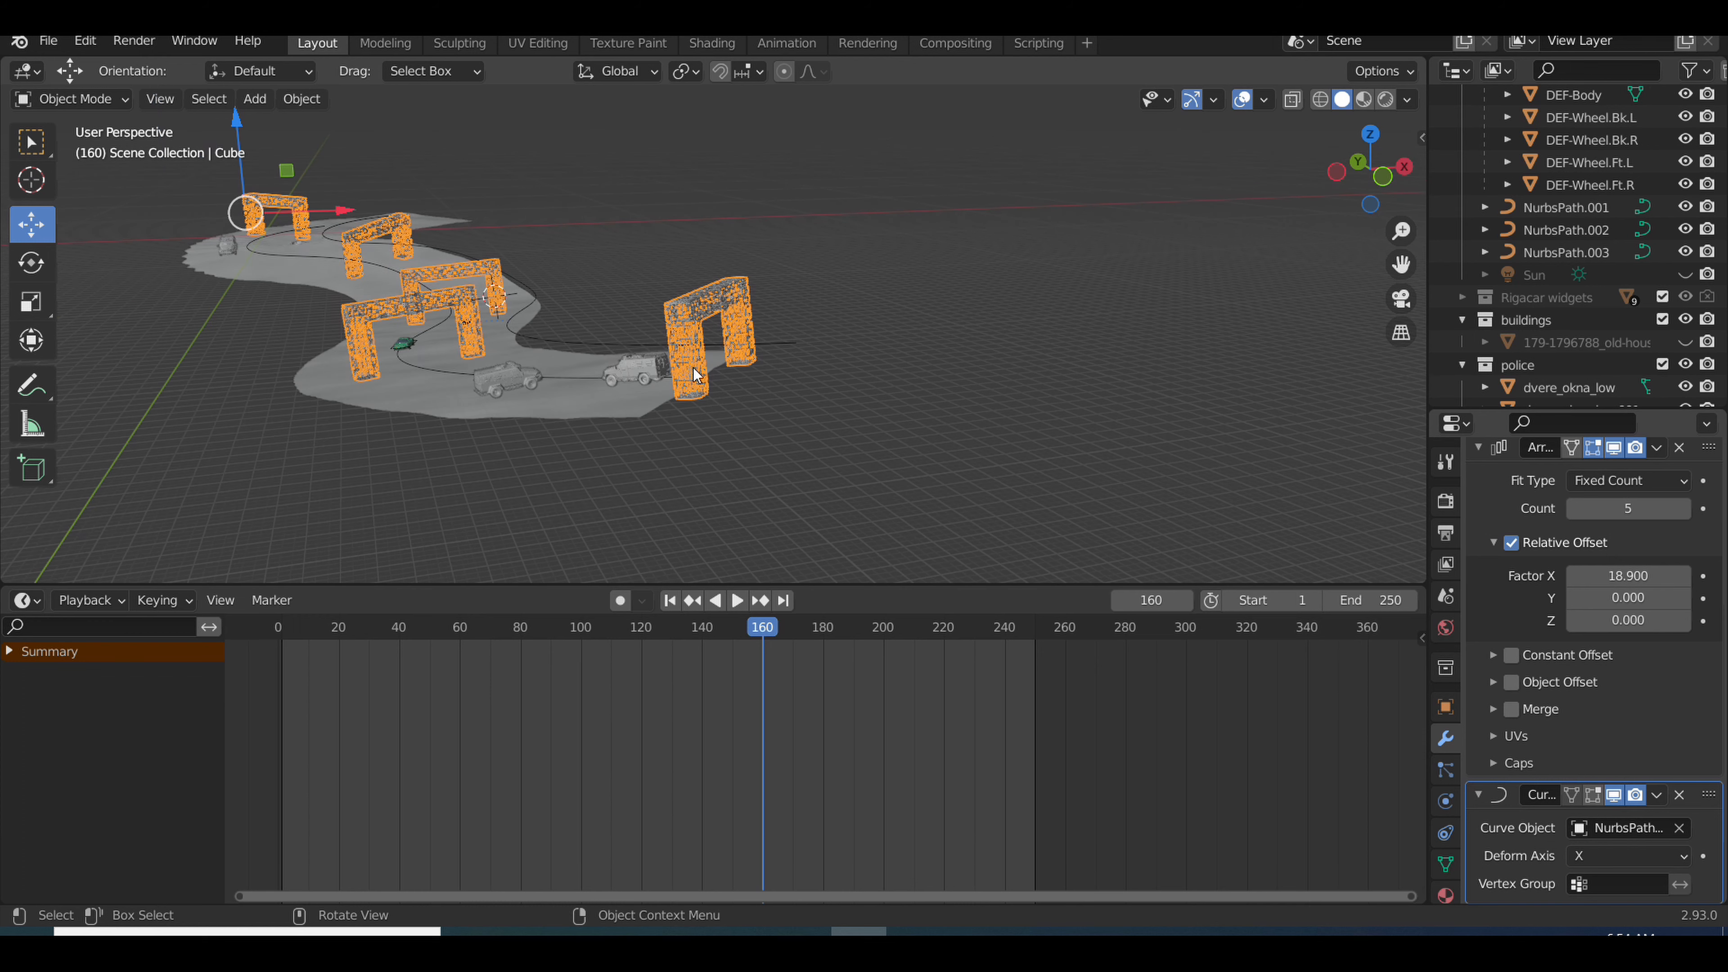
Step: Inspect the arches' Array settings and the nearest truss arch up close, checking Edit Mode and clearing the selection
scroll(1551, 744, up, 3)
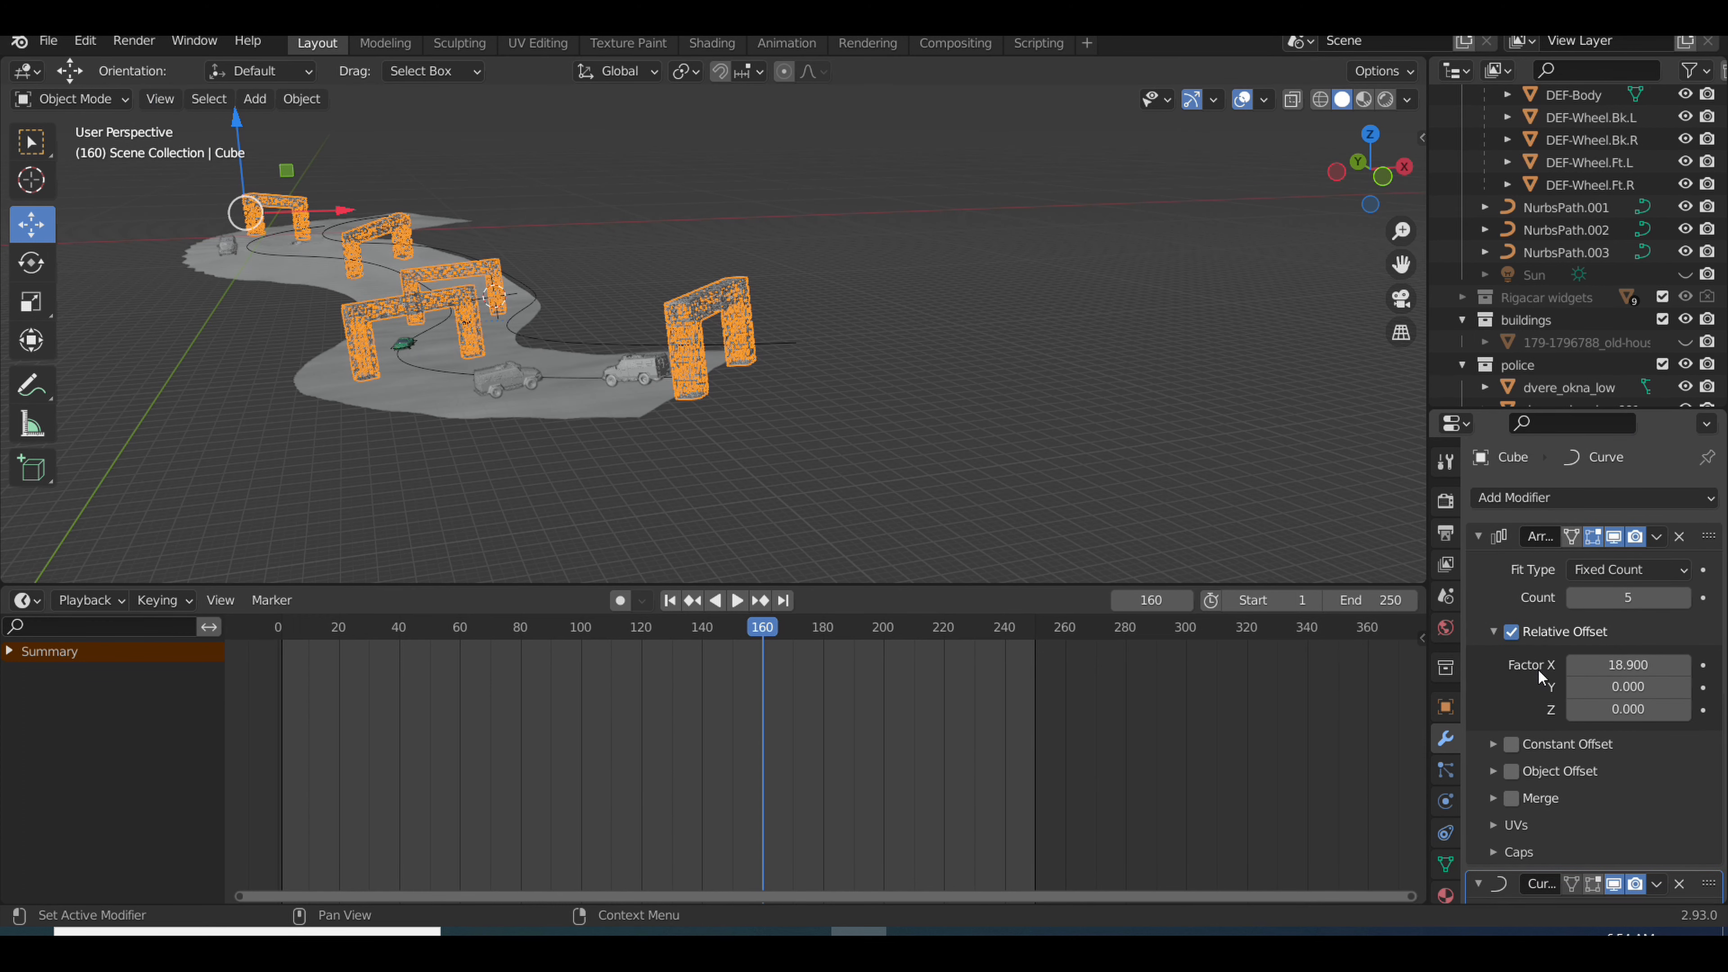
scroll(554, 305, up, 2)
scroll(555, 305, up, 3)
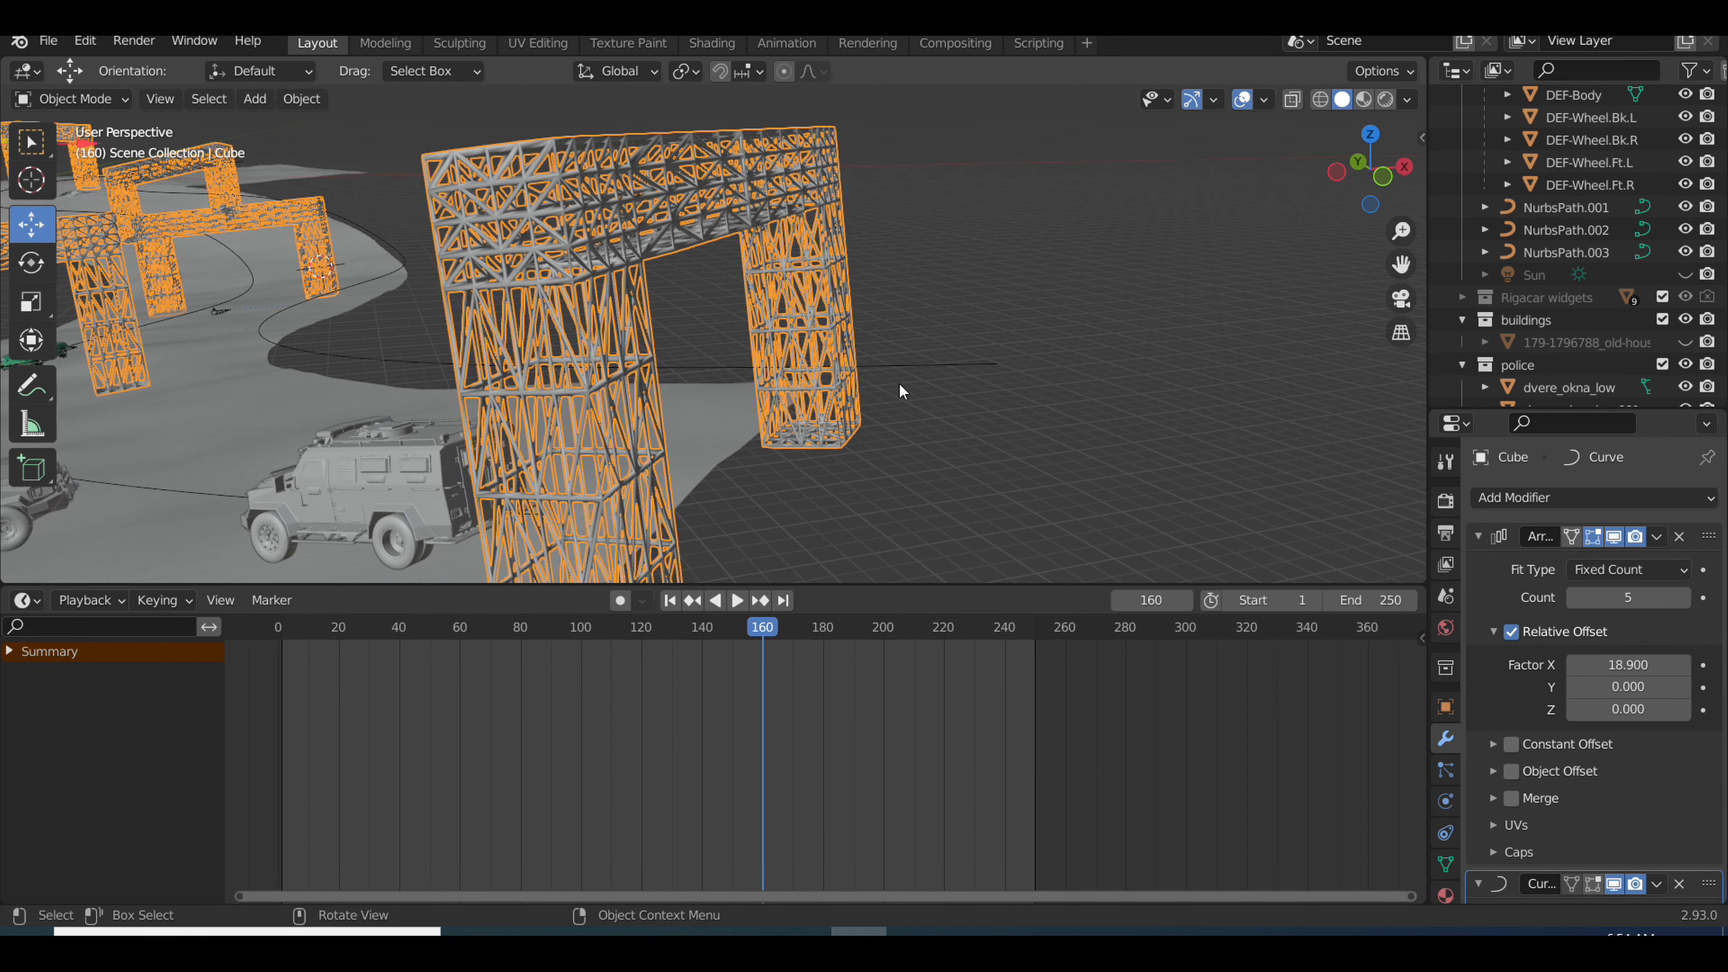
click(793, 397)
click(929, 317)
click(820, 321)
key(Tab)
scroll(721, 331, up, 1)
key(Tab)
Step: Add a cube mesh beside the nearest truss arch and scale it up uniformly
key(shift+a)
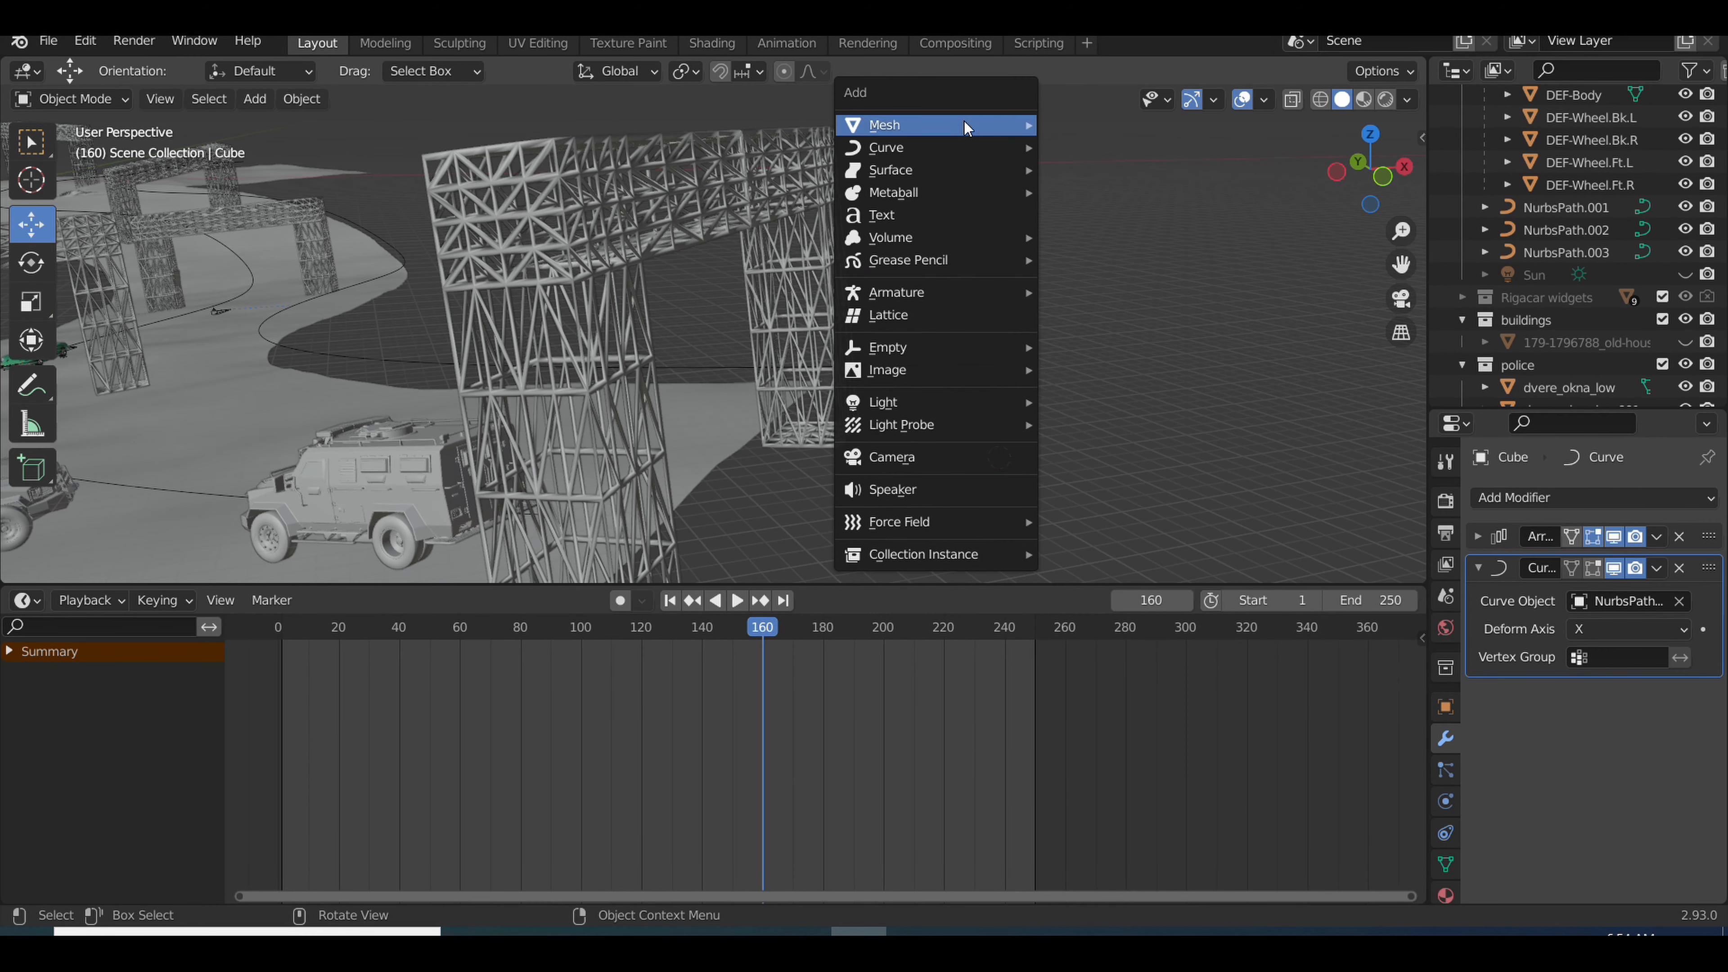
mouse_move(976, 126)
click(1109, 146)
key(s)
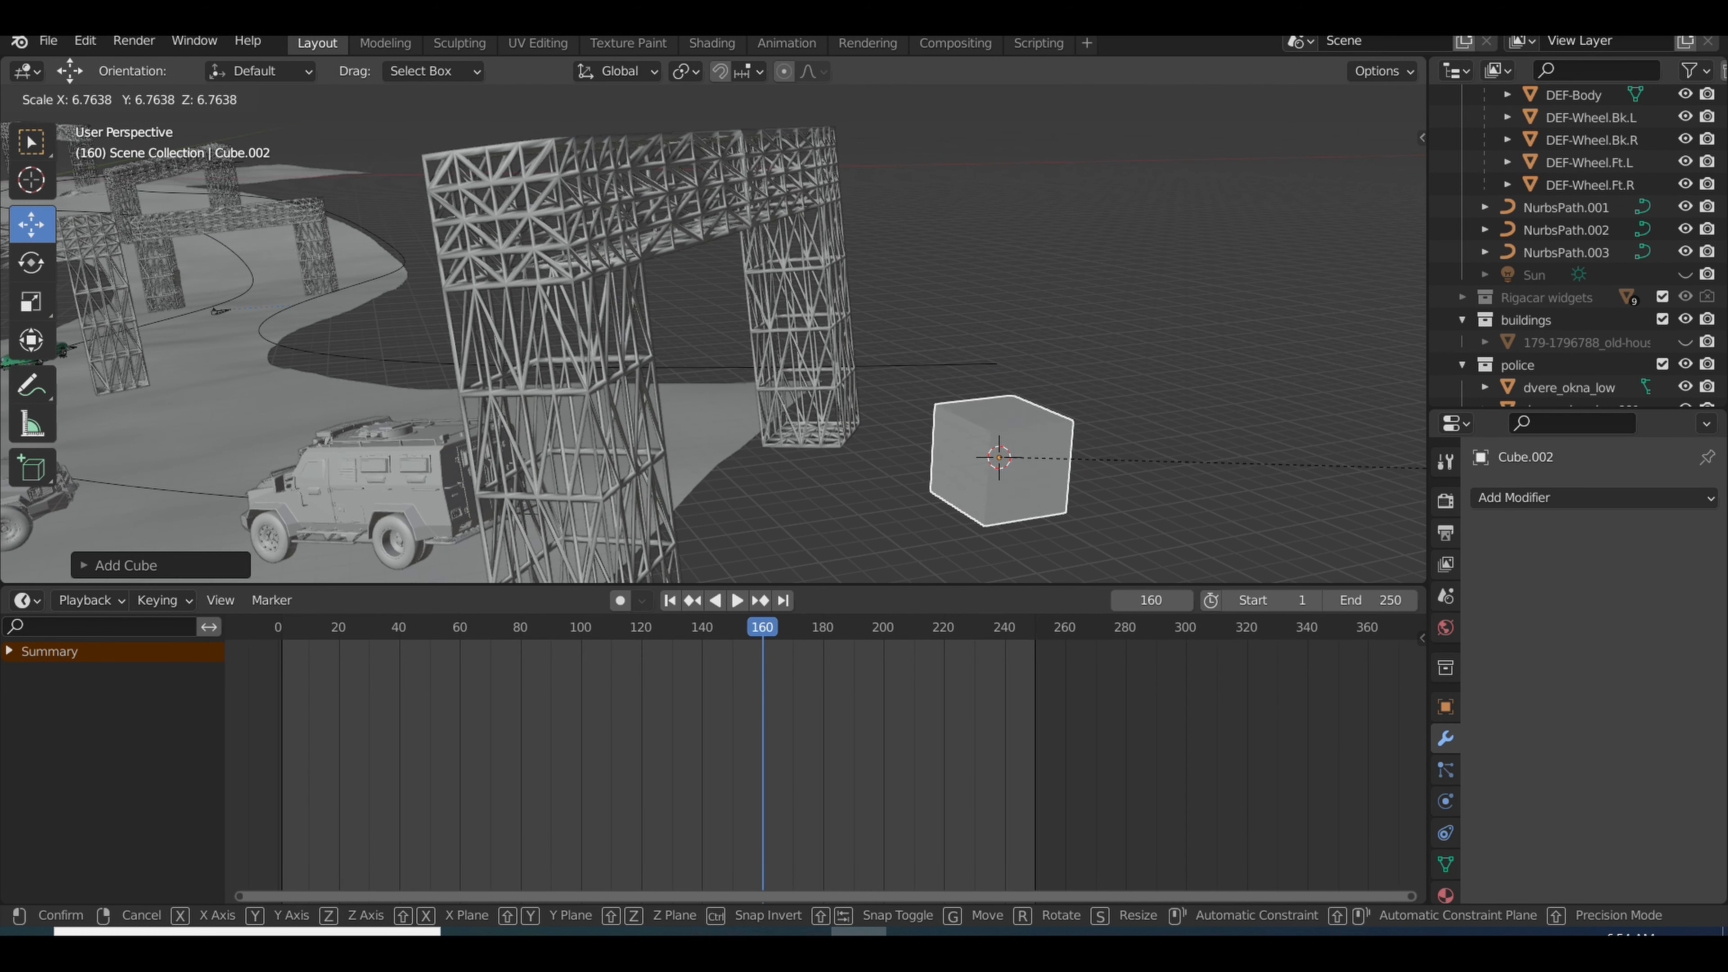
click(476, 443)
Step: Subdivide all faces of the new cube three times in Edit Mode and return to Object Mode
key(Tab)
right_click(1081, 502)
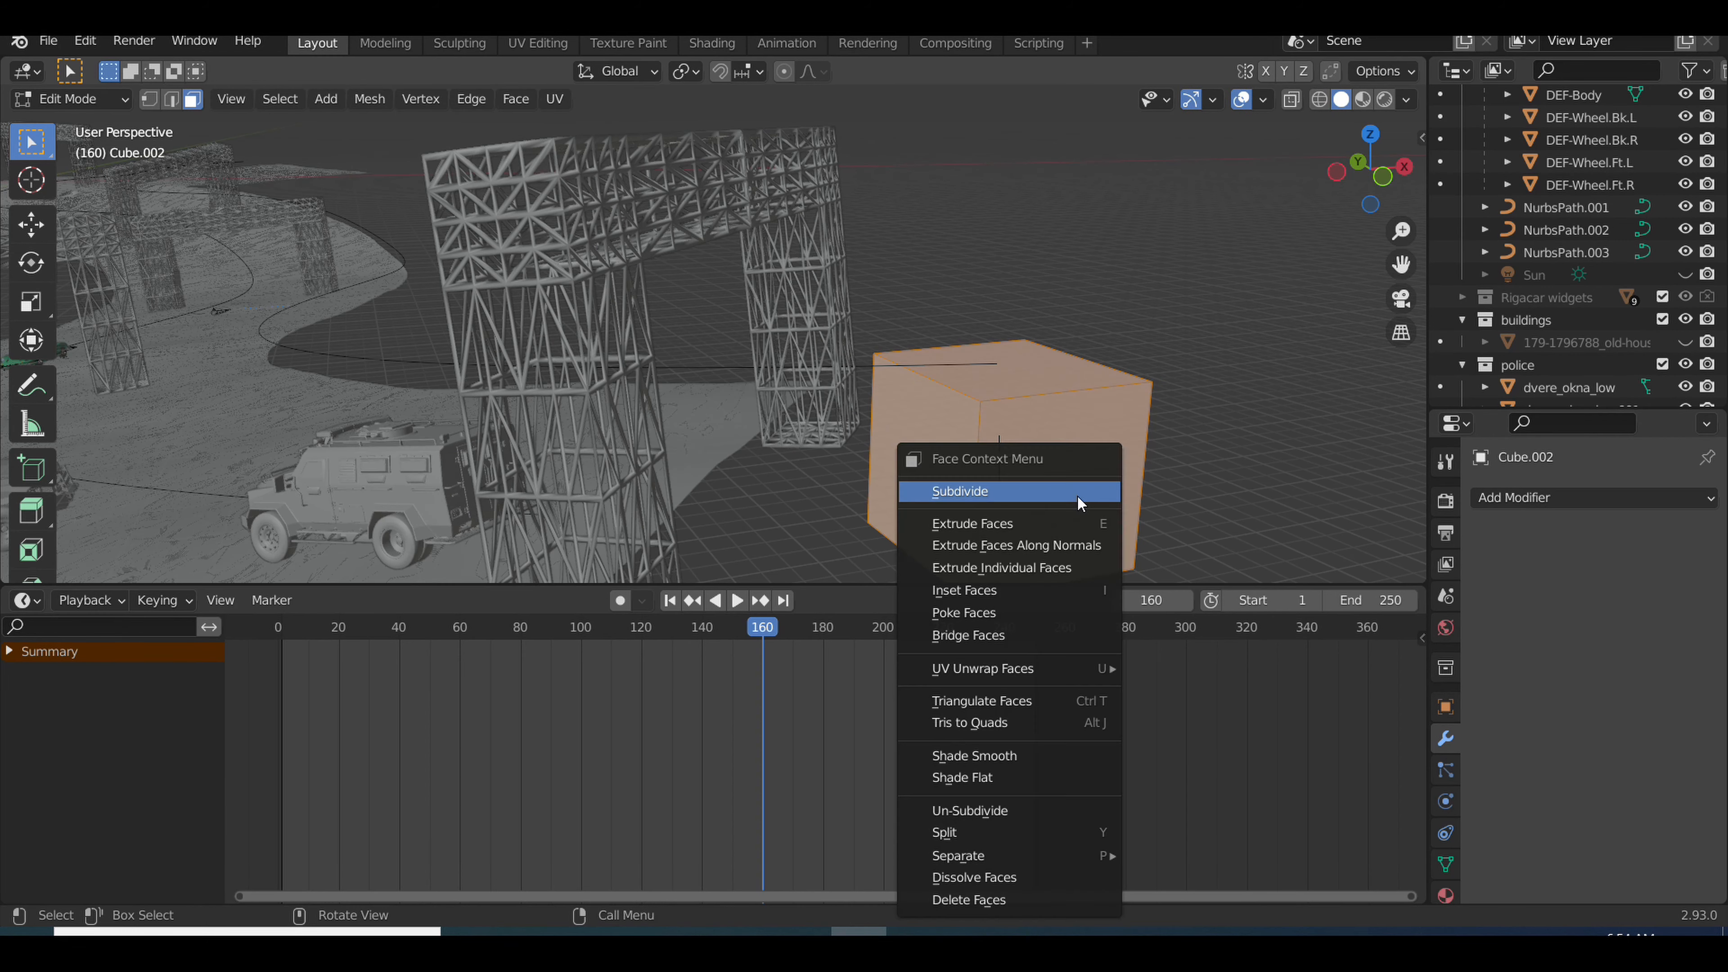
click(1072, 499)
right_click(1073, 500)
click(1073, 501)
right_click(1073, 501)
click(1073, 501)
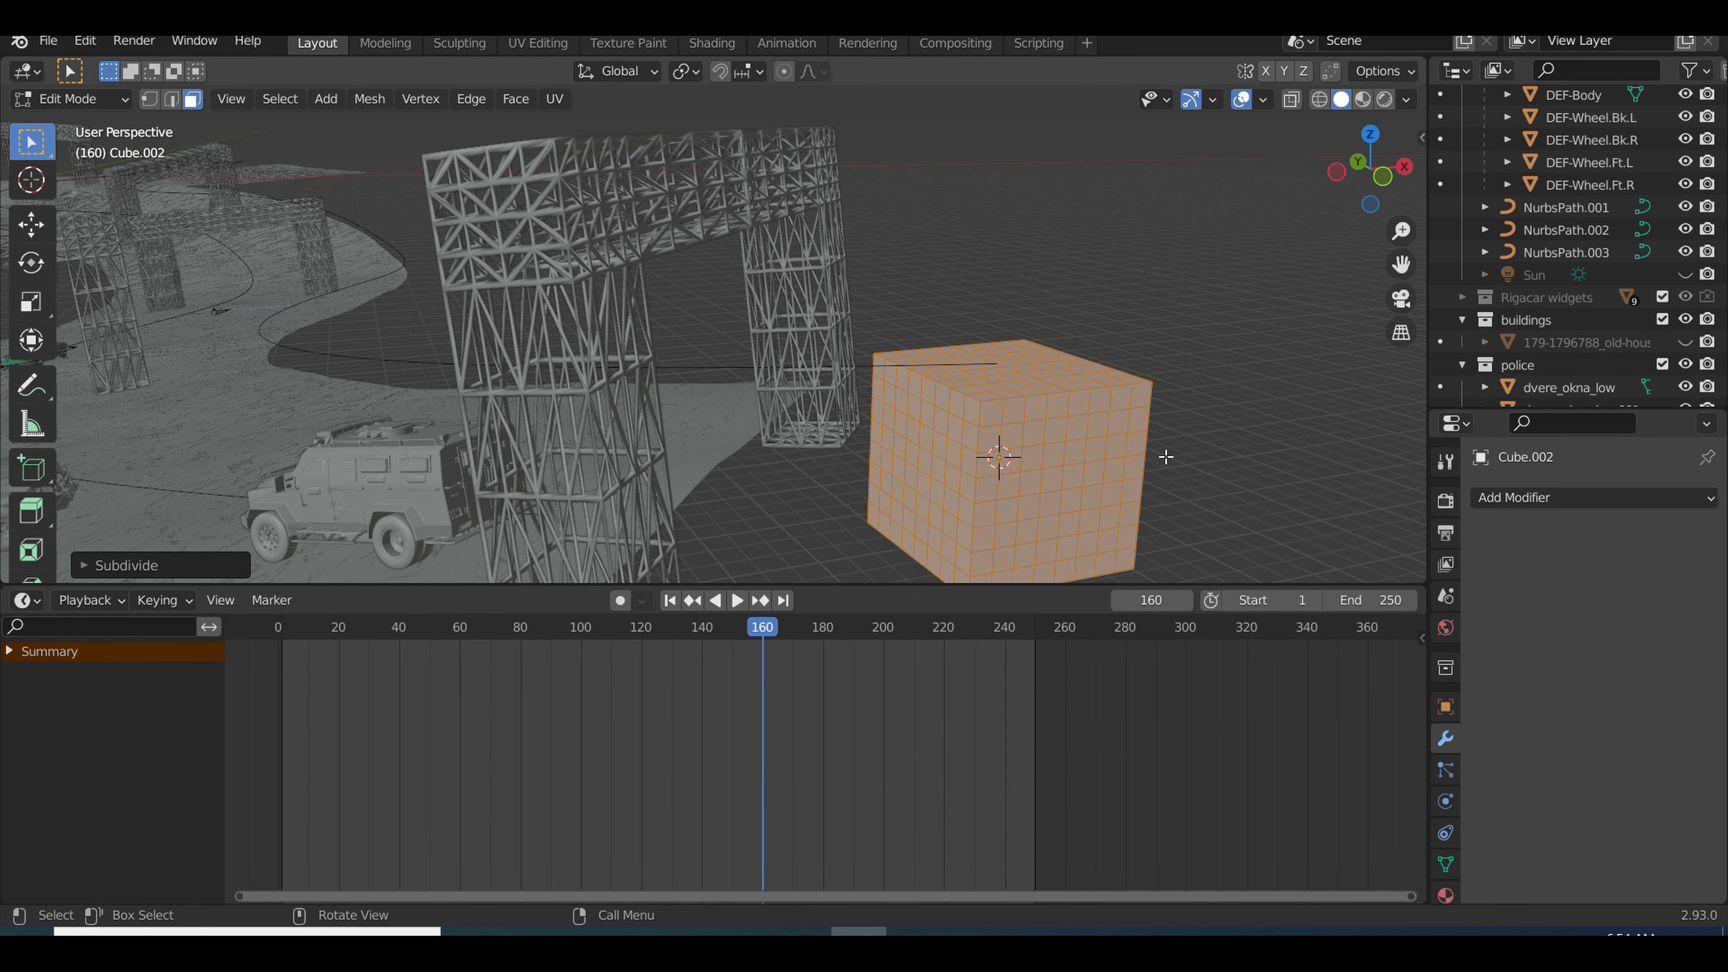
key(Tab)
key(Tab)
scroll(1074, 472, up, 5)
scroll(1074, 471, down, 4)
key(Tab)
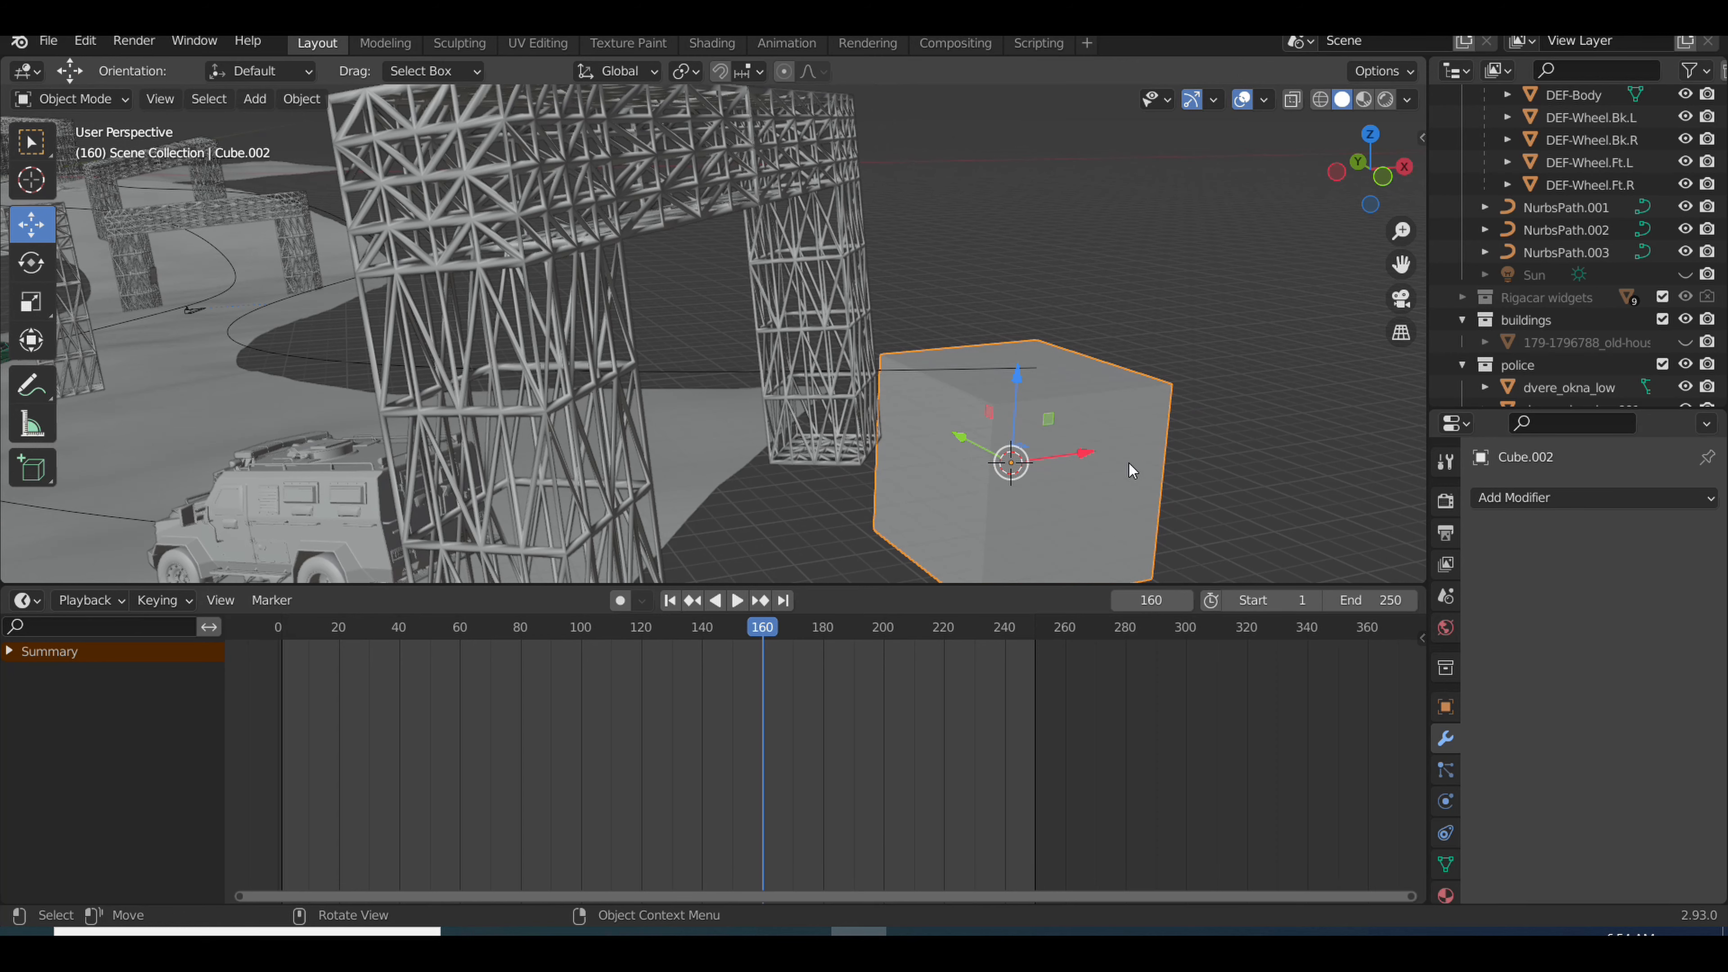
Step: Add a Wireframe modifier to the subdivided cube, frame the resulting lattice at an angle and deselect it
click(1555, 499)
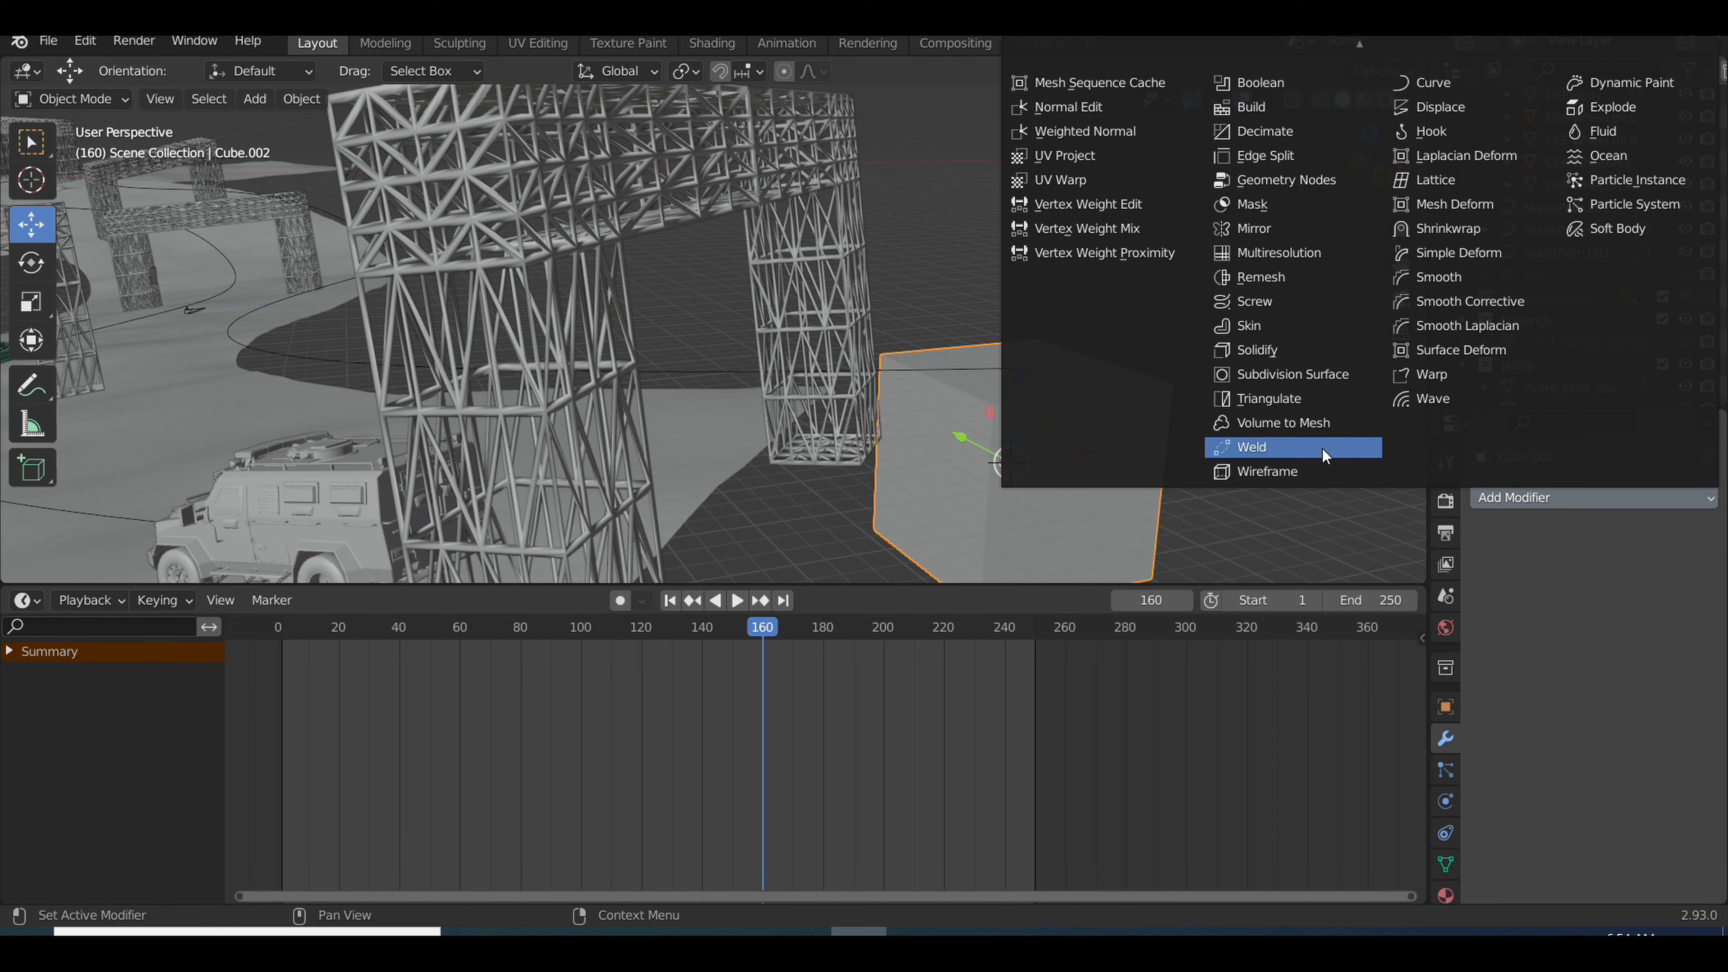
click(1314, 476)
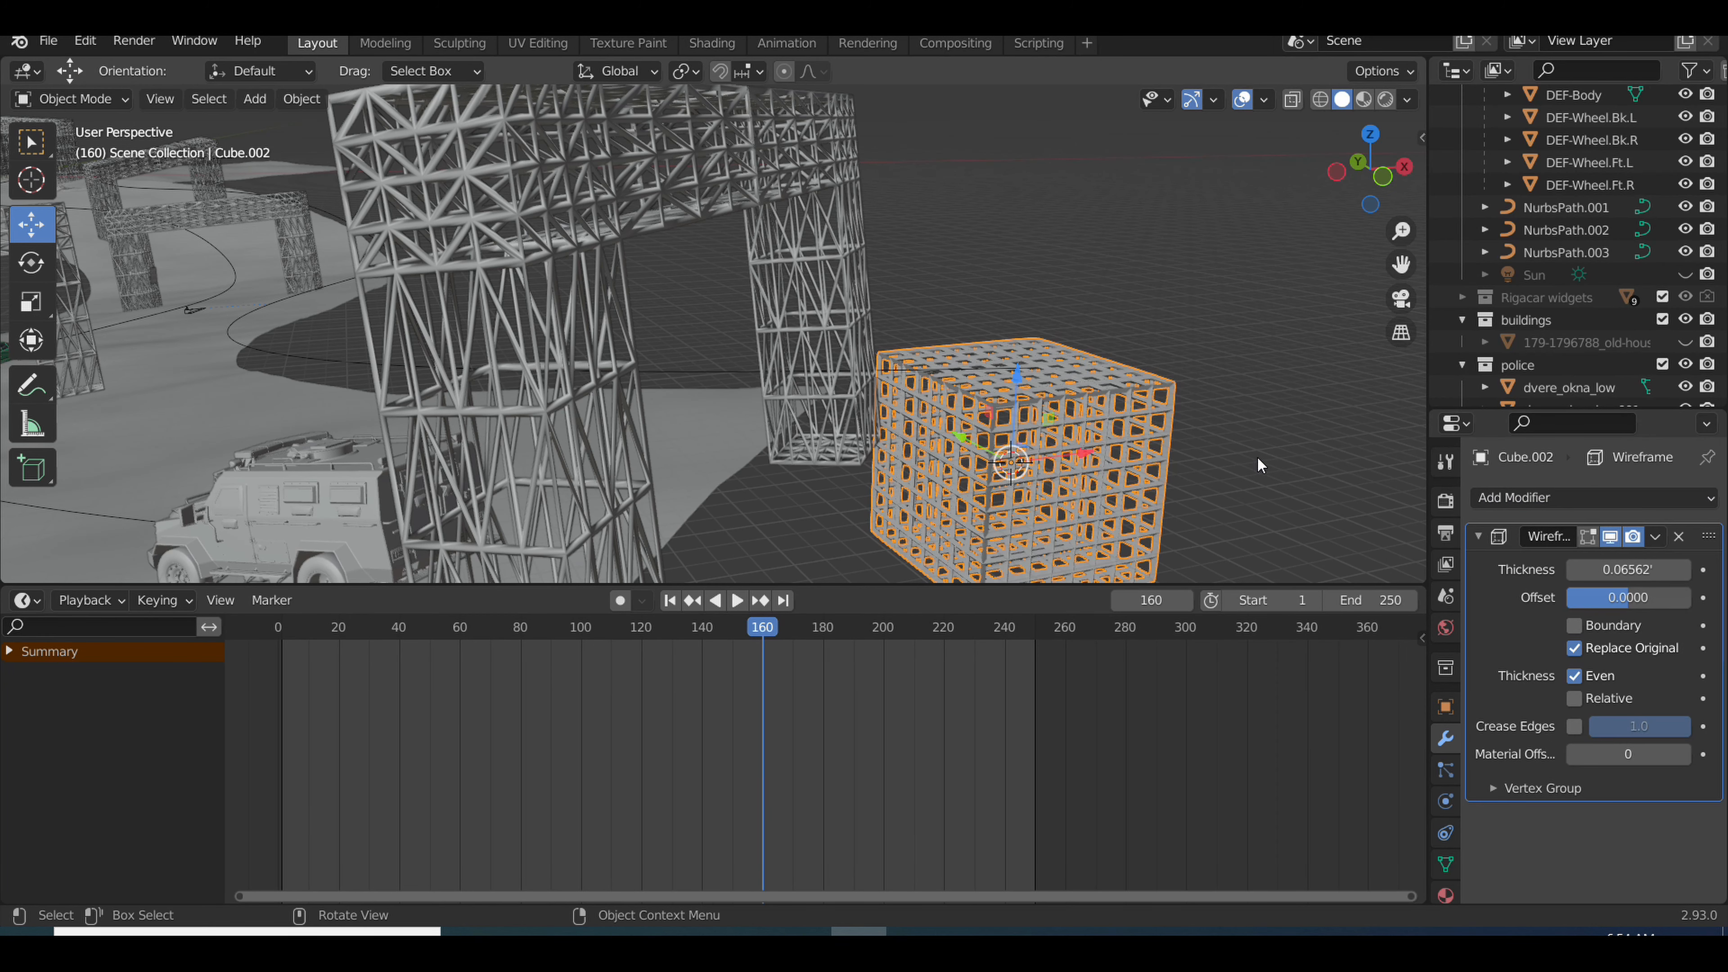
middle_drag(1236, 468, 1182, 579)
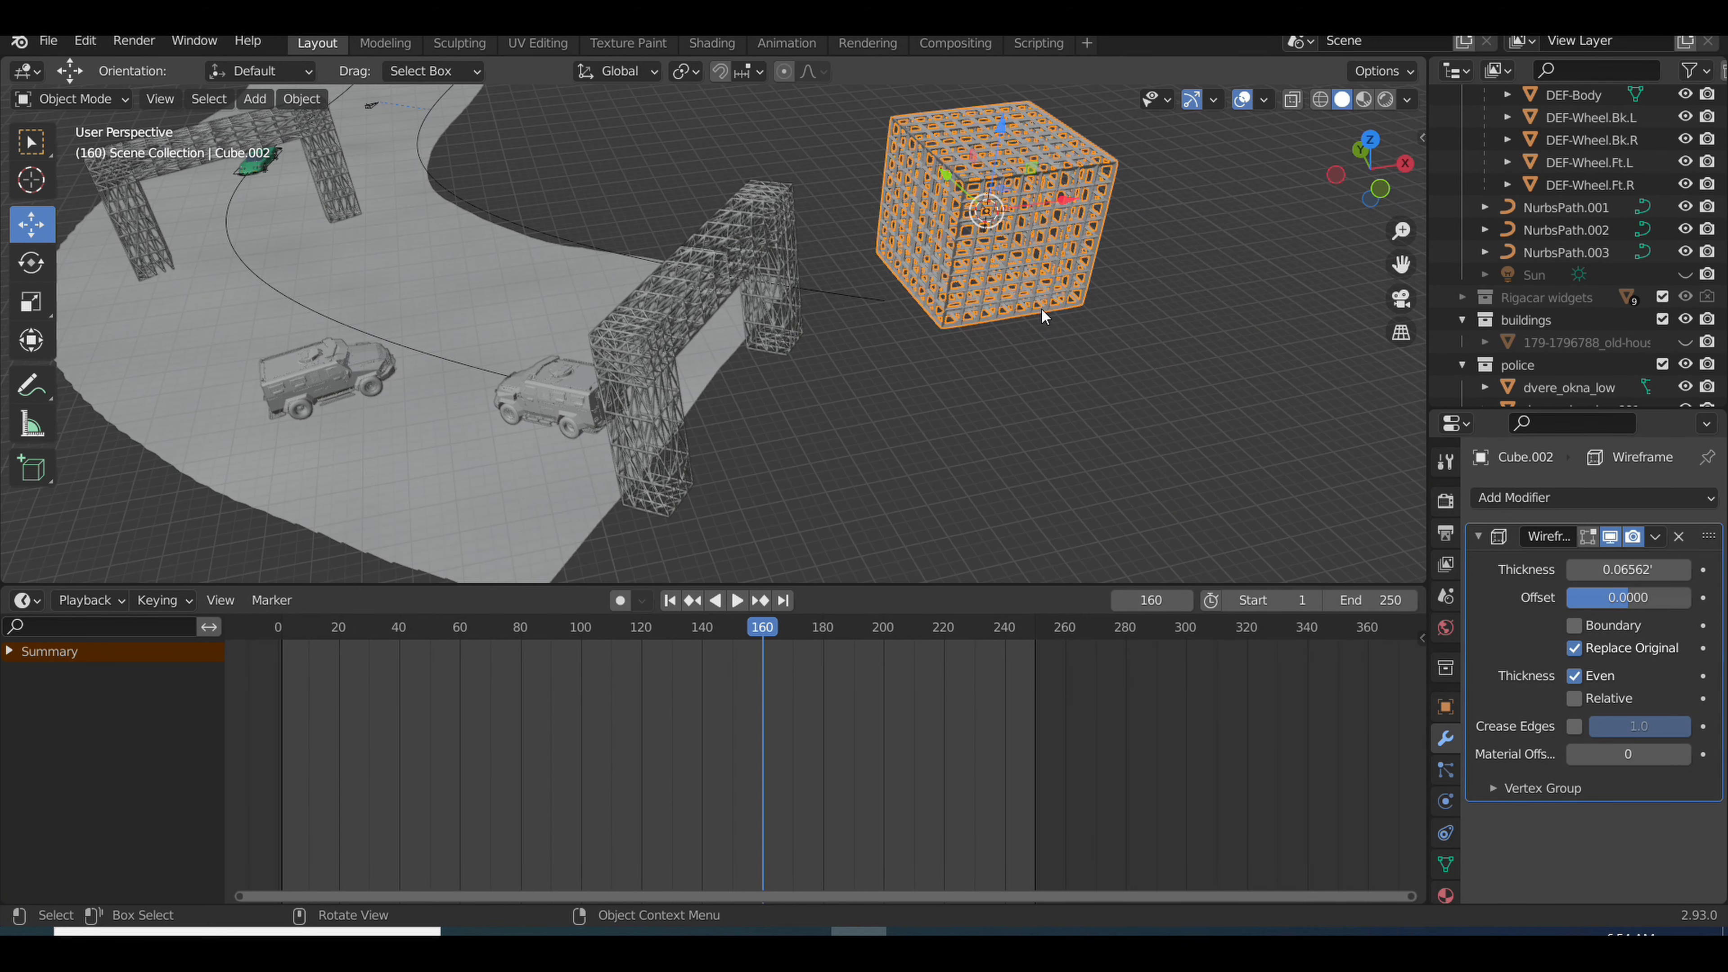
key(KP_Decimal)
middle_drag(960, 278, 786, 201)
click(1012, 262)
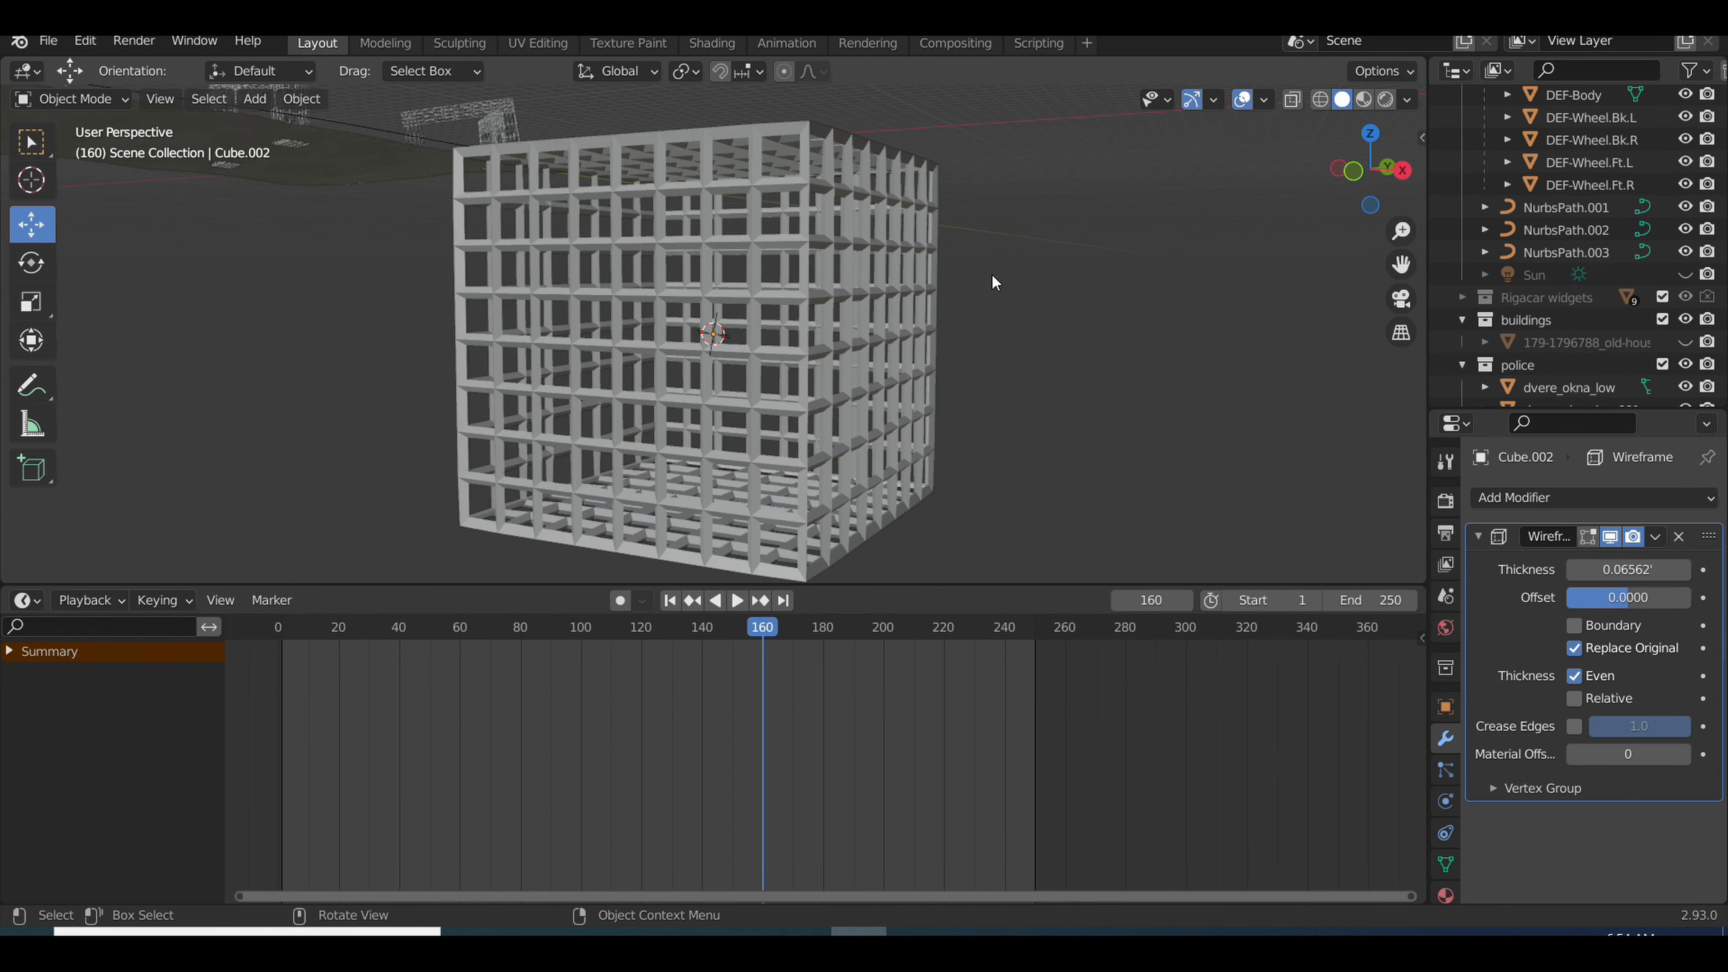
Step: Add a Triangulate modifier to the cube, place it above the Wireframe modifier, and deselect the cube beside the truss arches
middle_drag(1013, 268, 811, 302)
click(816, 307)
key(KP_Decimal)
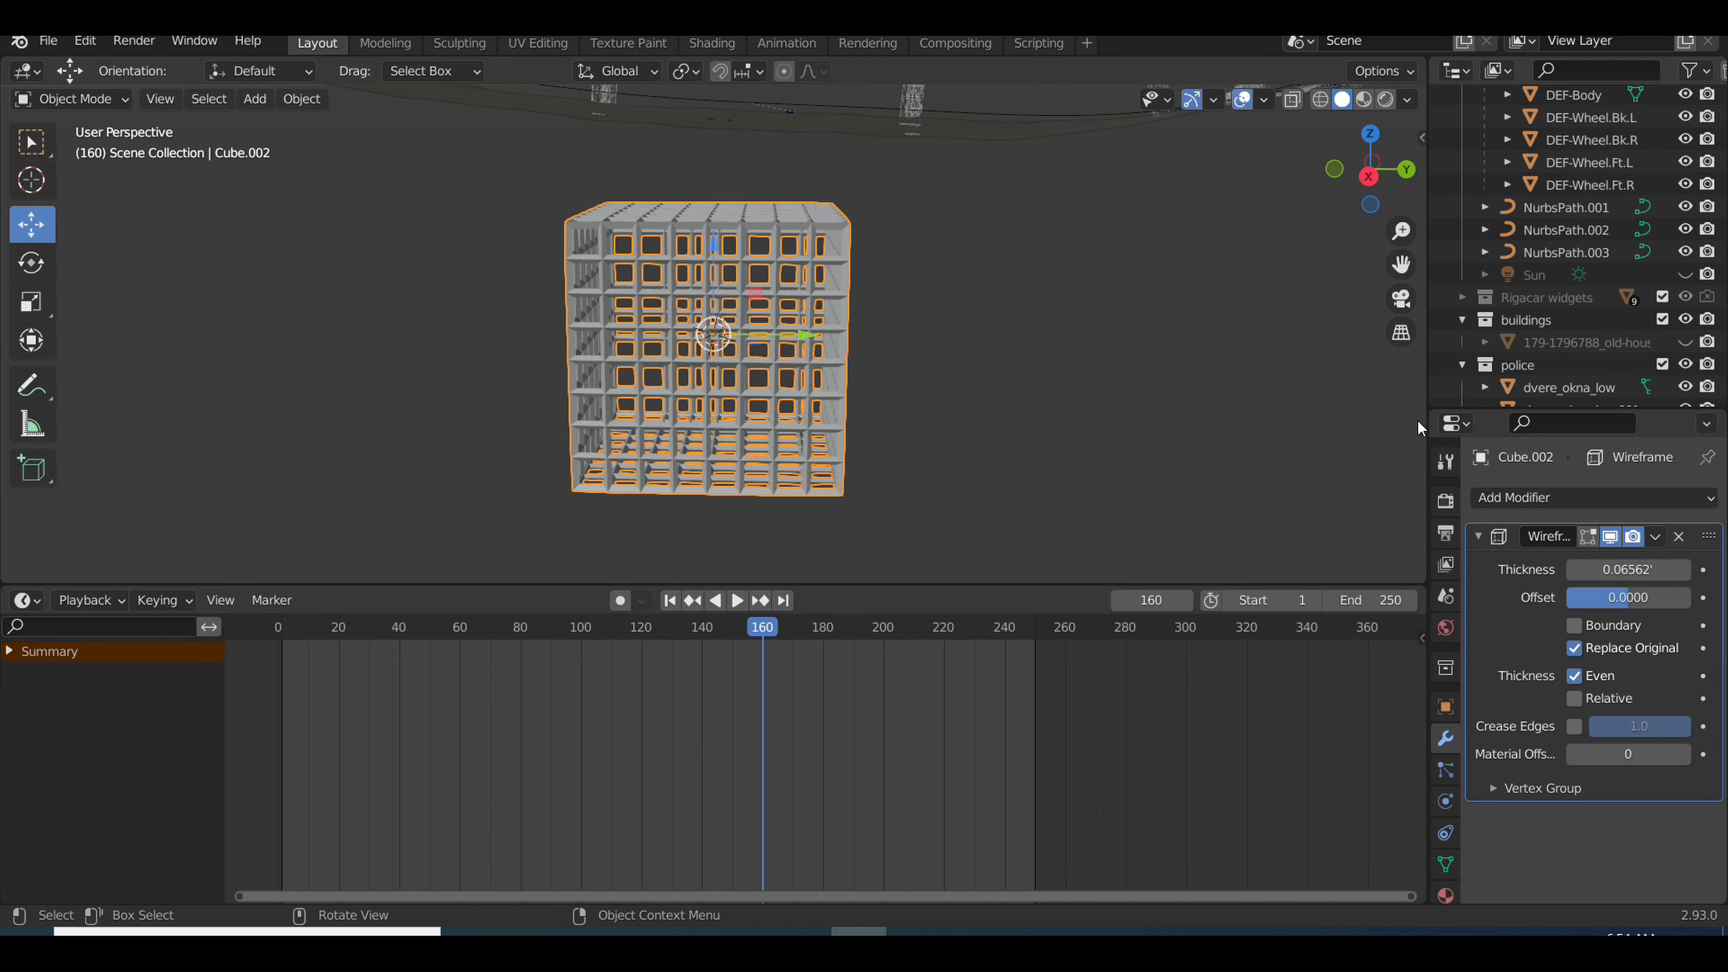
click(1520, 501)
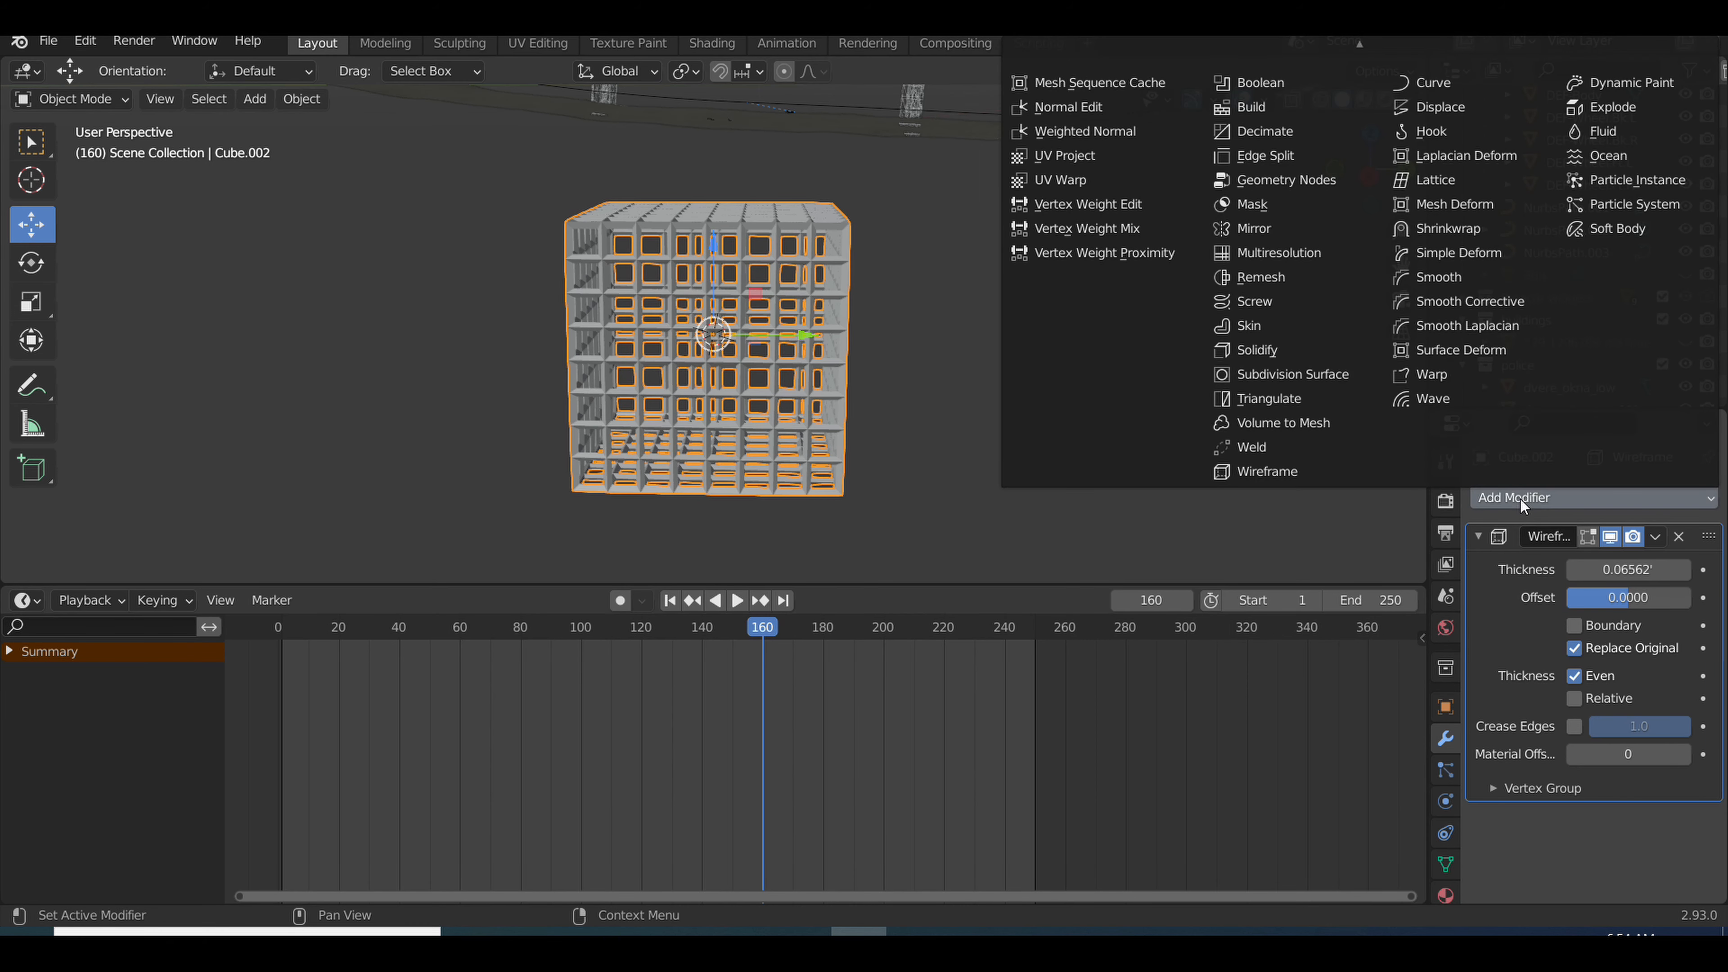
click(1315, 398)
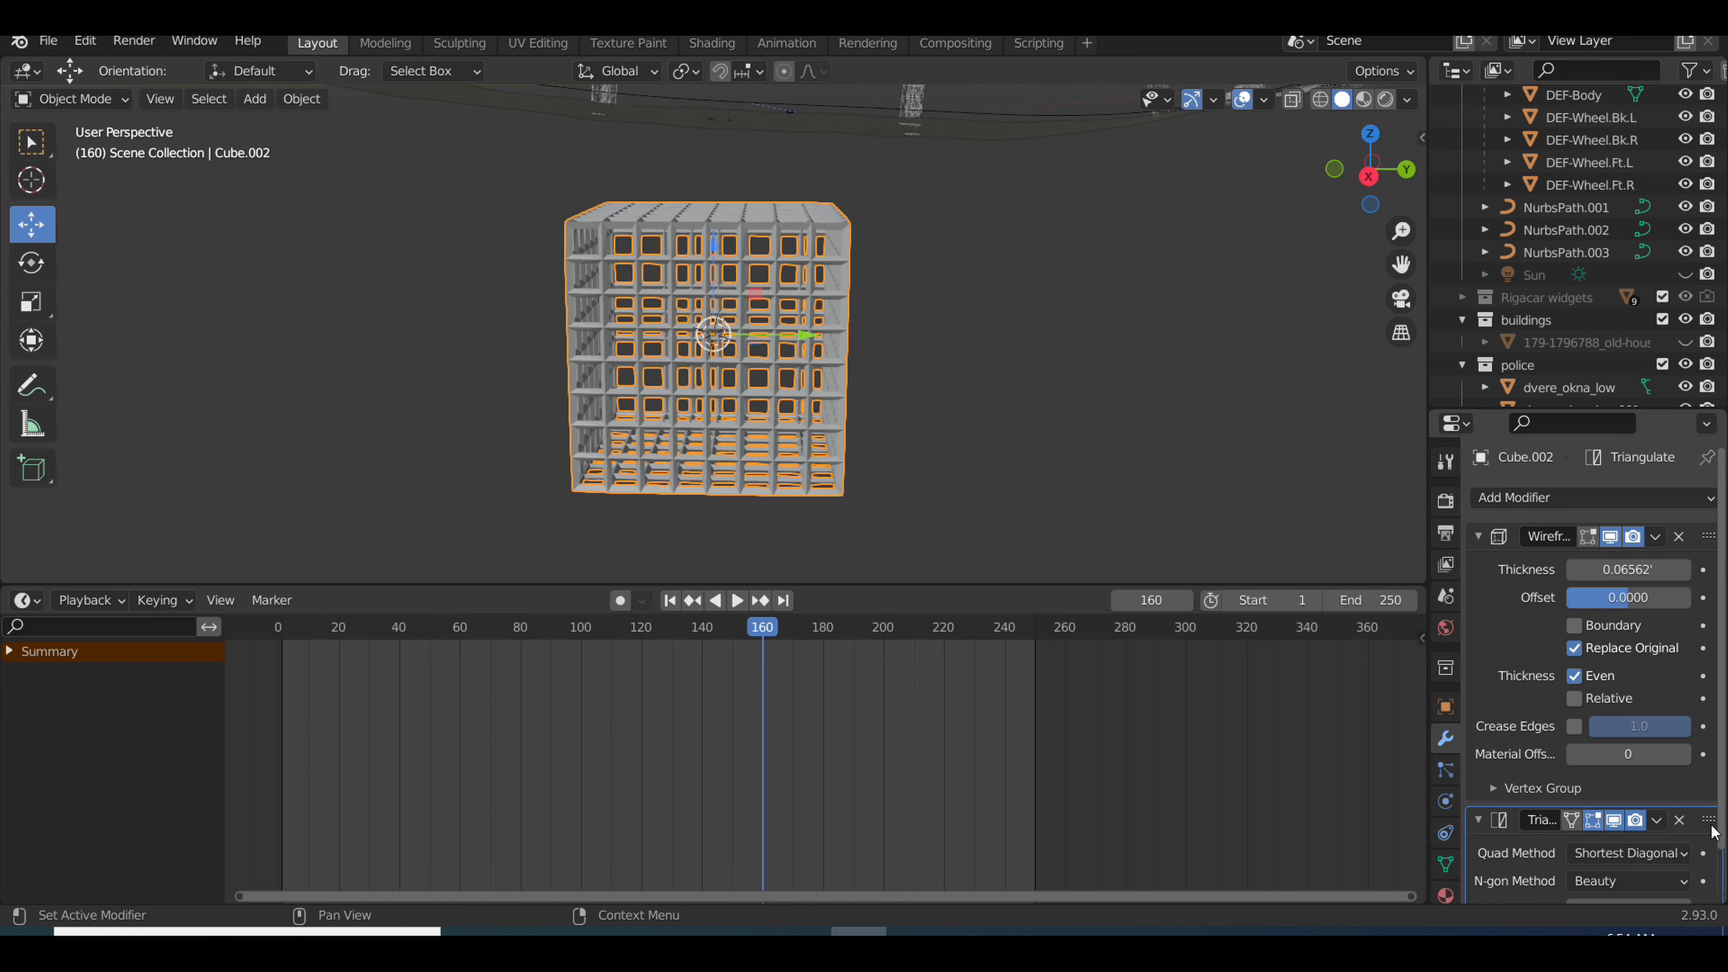
drag(1709, 819, 1687, 538)
scroll(850, 440, down, 1)
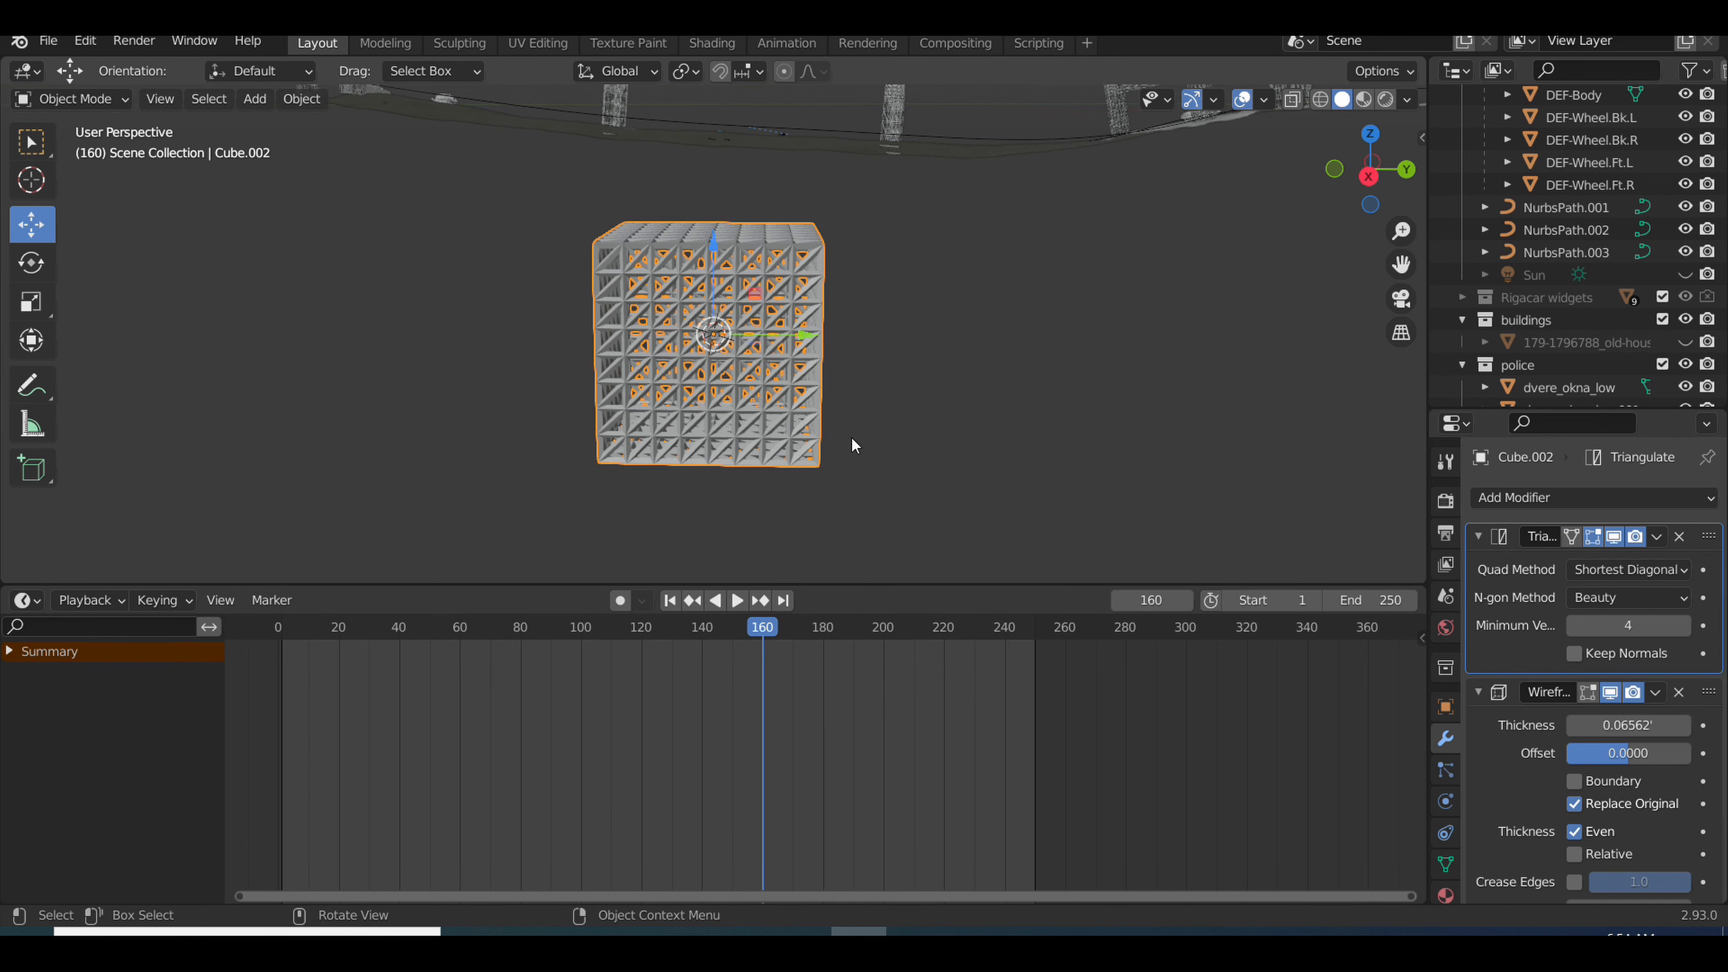
middle_drag(851, 439, 1068, 439)
click(924, 372)
middle_drag(776, 333, 1019, 371)
scroll(1019, 371, down, 3)
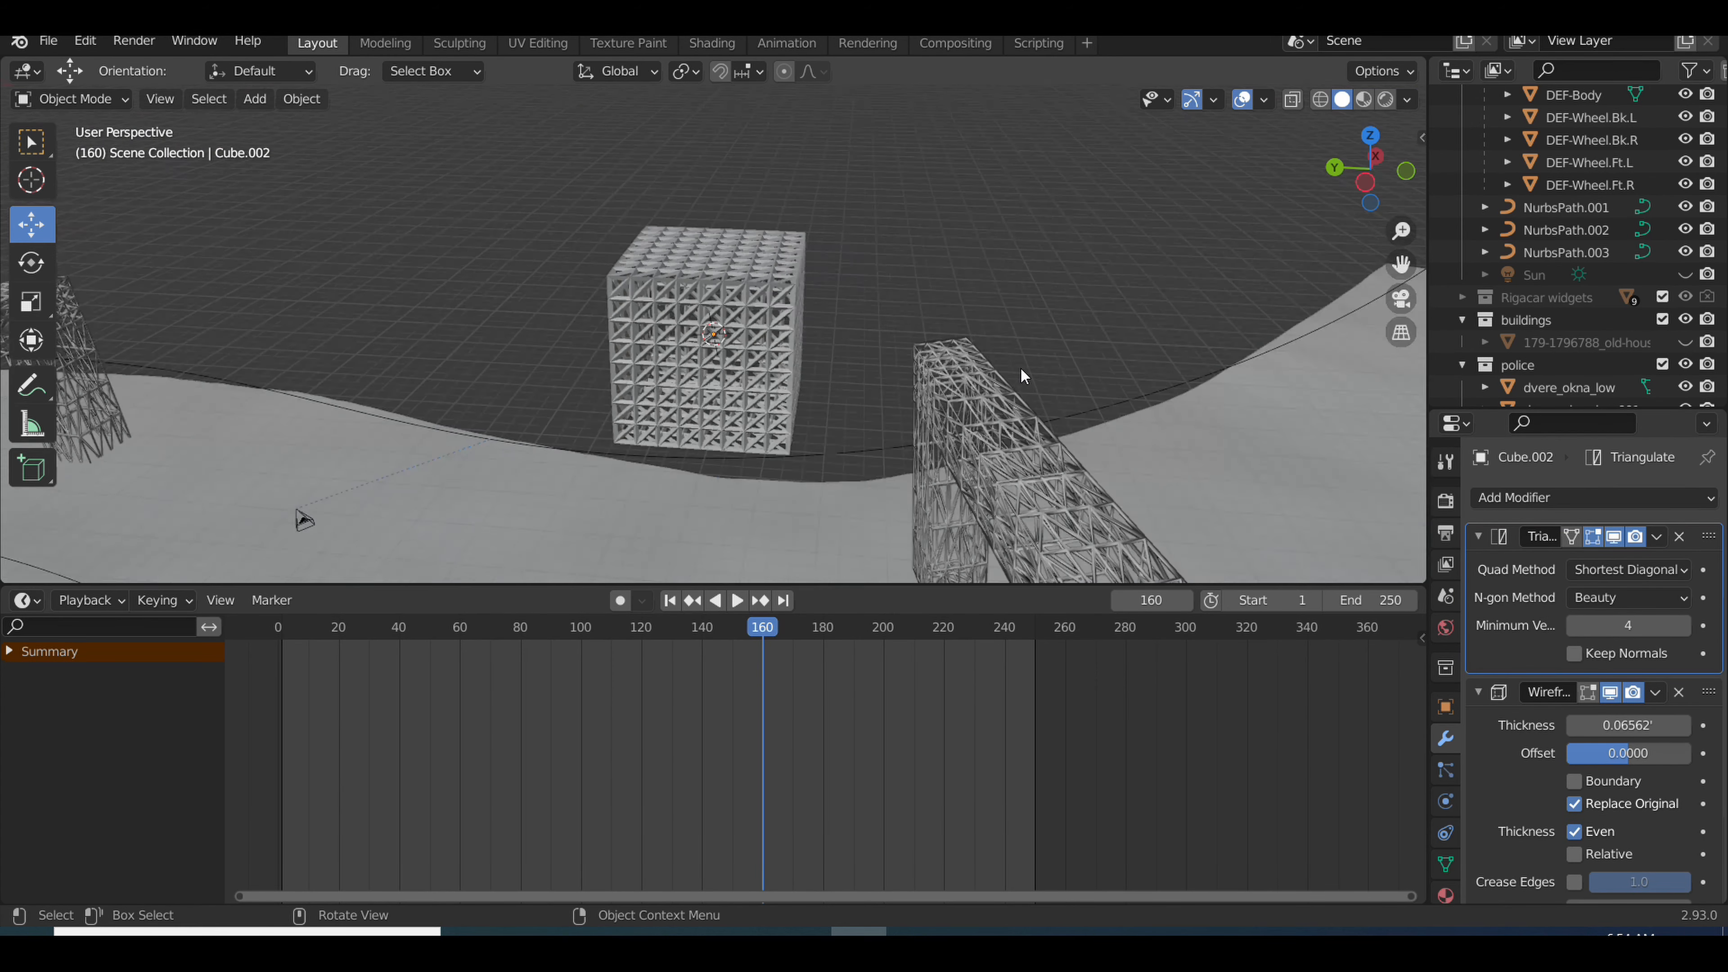
Step: Extrude the cube's top faces straight up in Edit Mode by about three quarters of the cube's height
scroll(915, 443, up, 2)
click(763, 363)
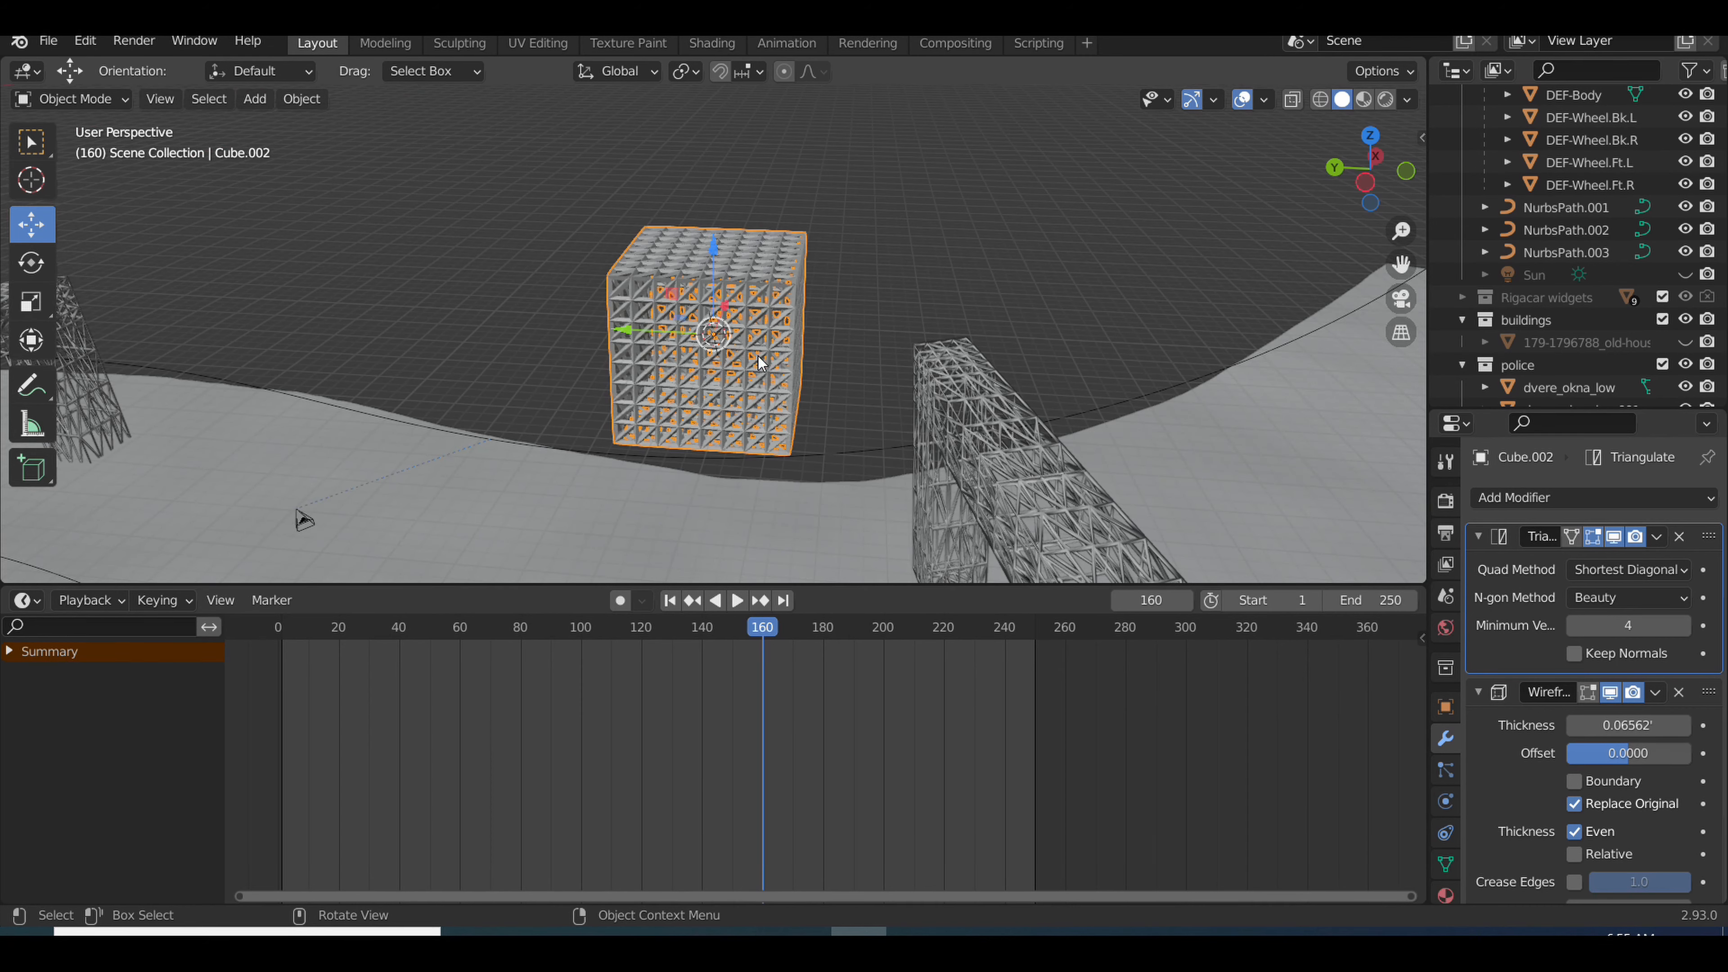
key(Tab)
key(alt+a)
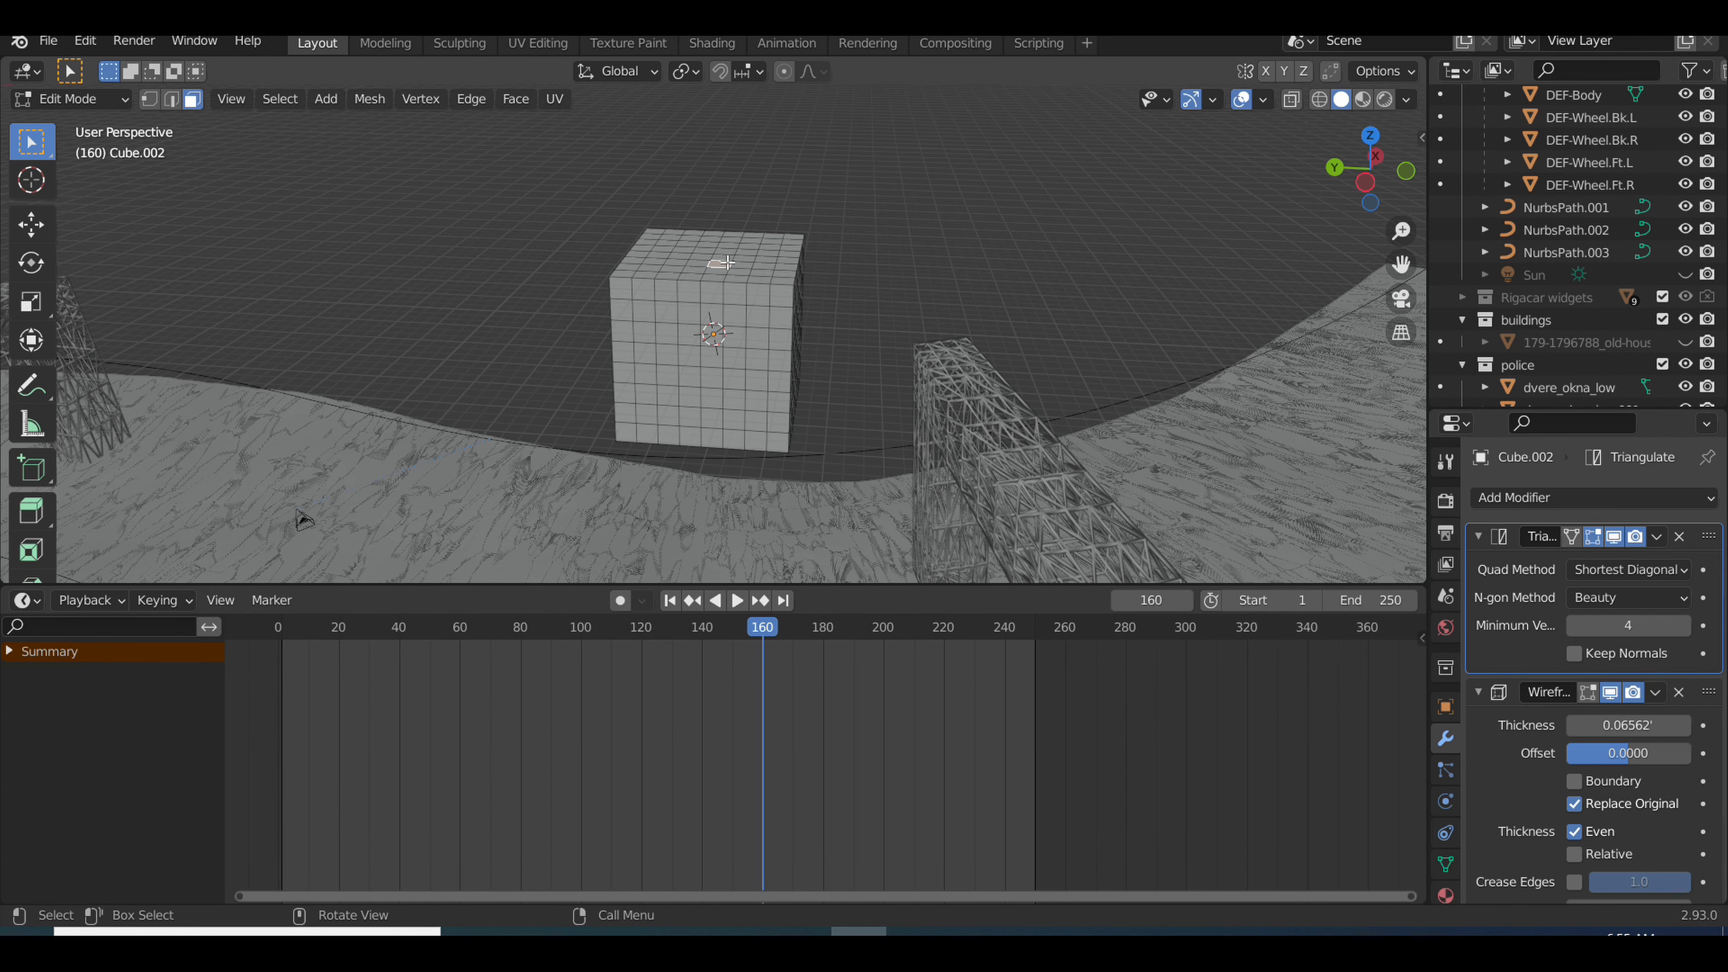
key(KP_7)
drag(868, 203, 475, 582)
key(KP_1)
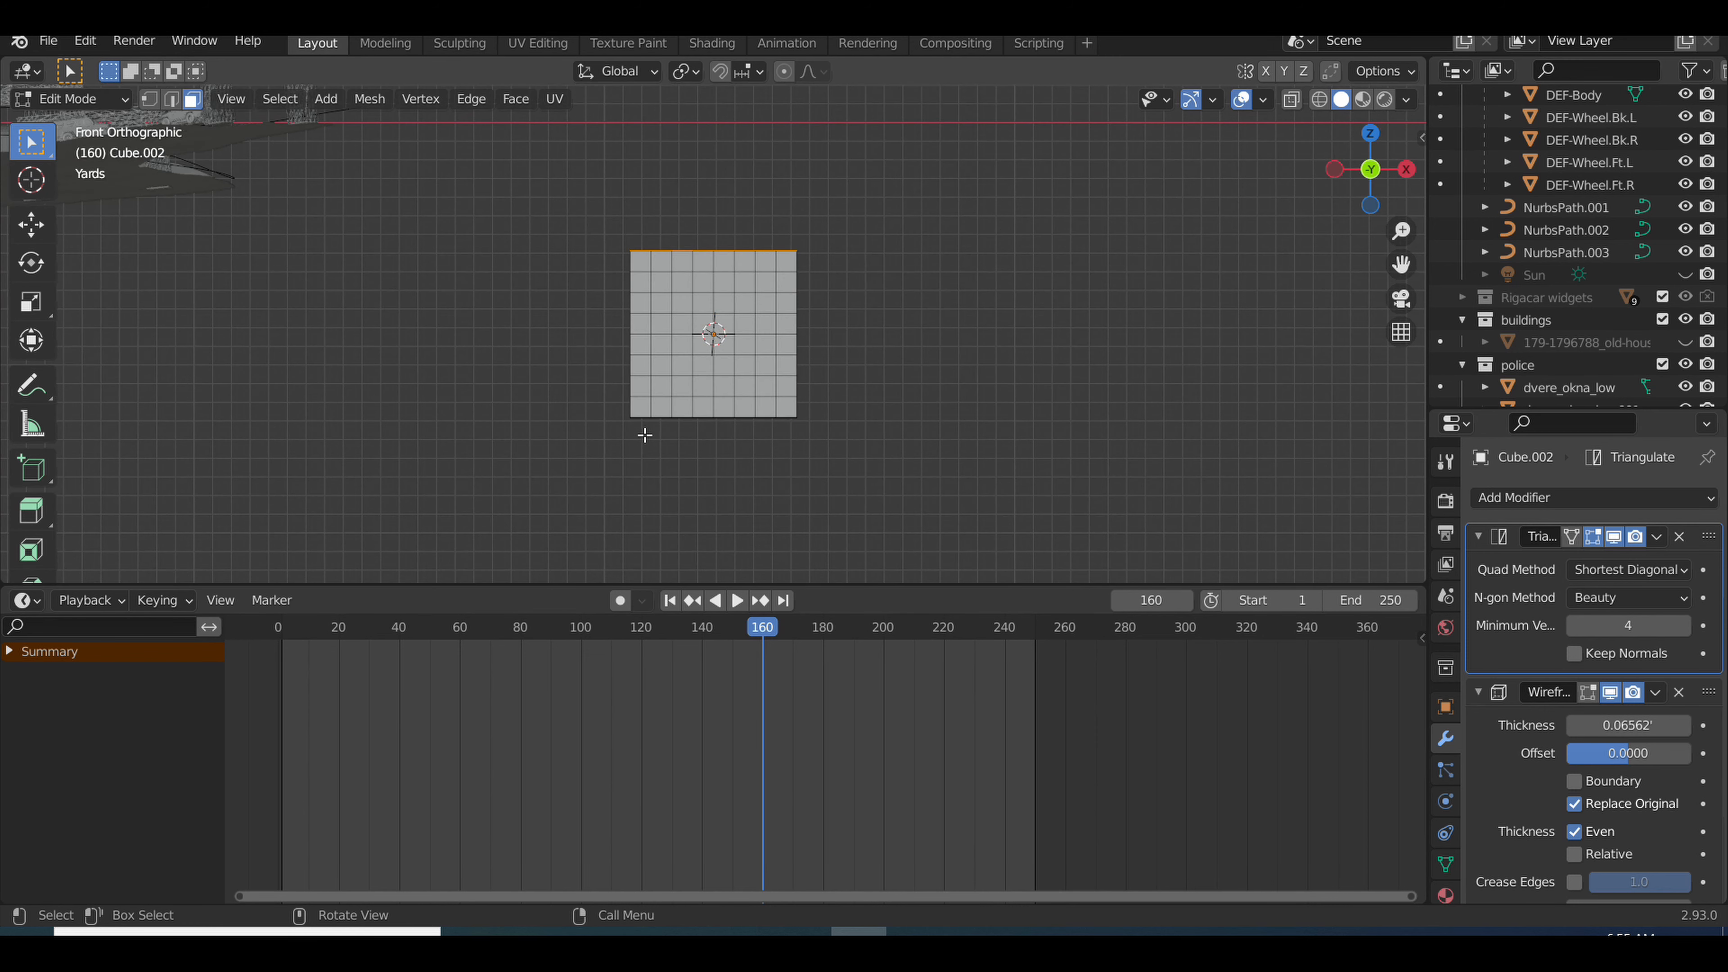
key(e)
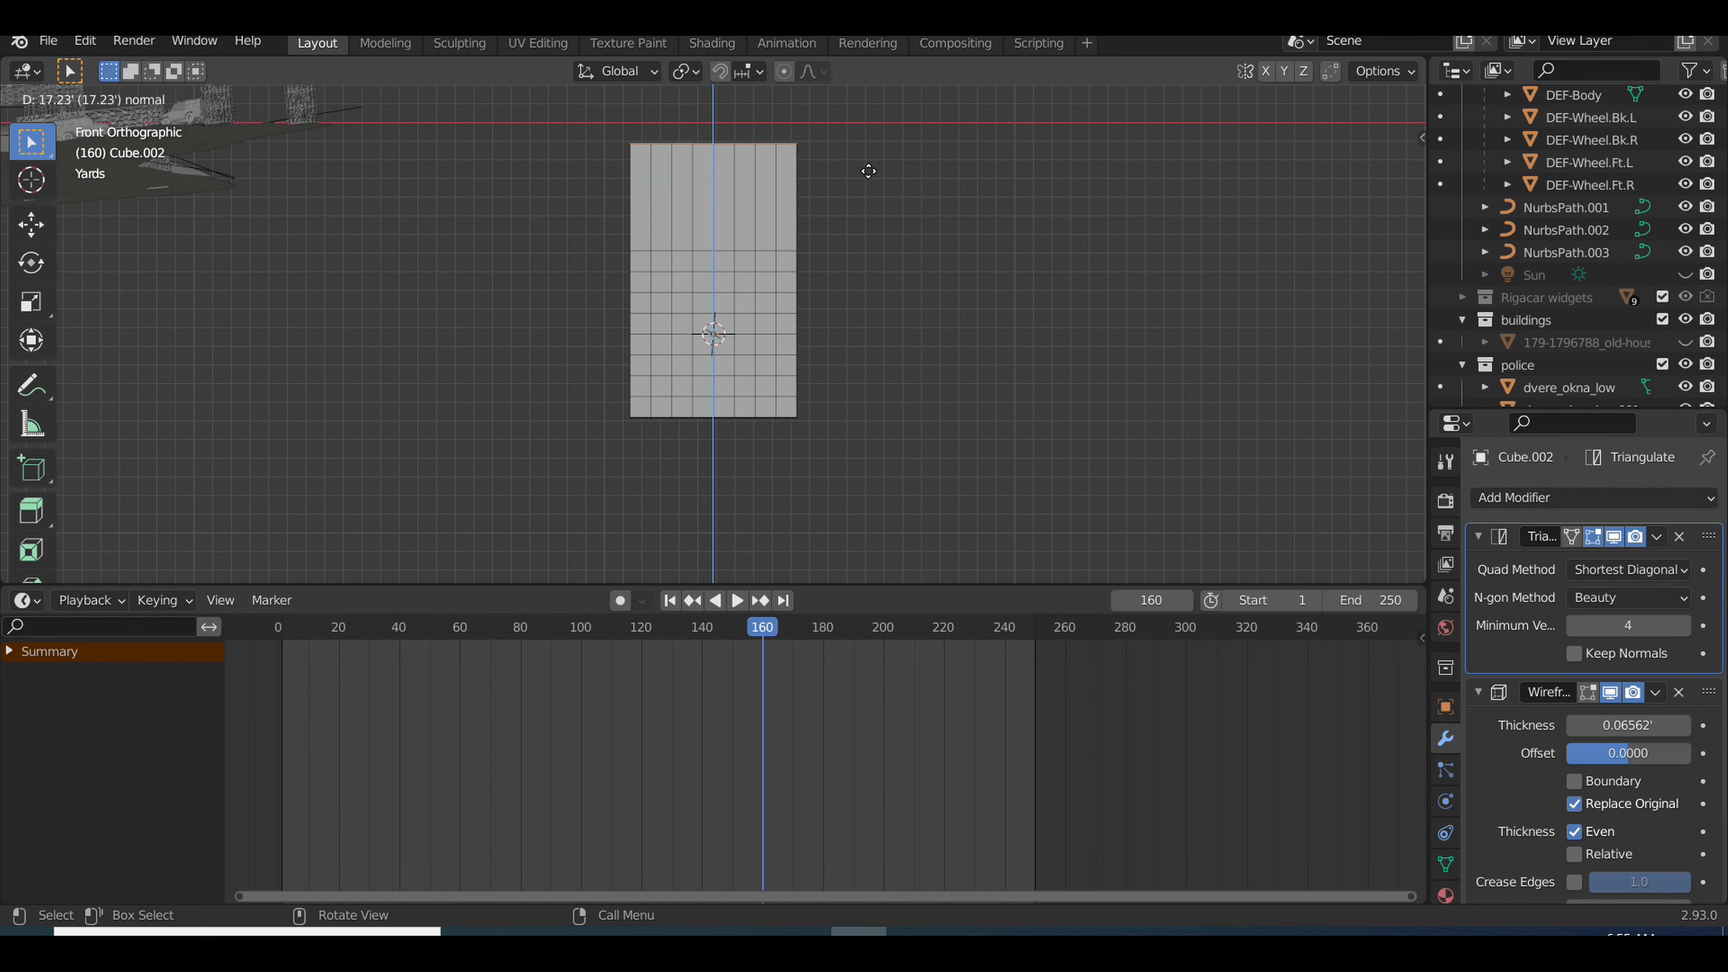
click(869, 148)
Step: Extrude the tall upper faces on one side of the column outward along X to form a horizontal arm
middle_drag(941, 236, 765, 250)
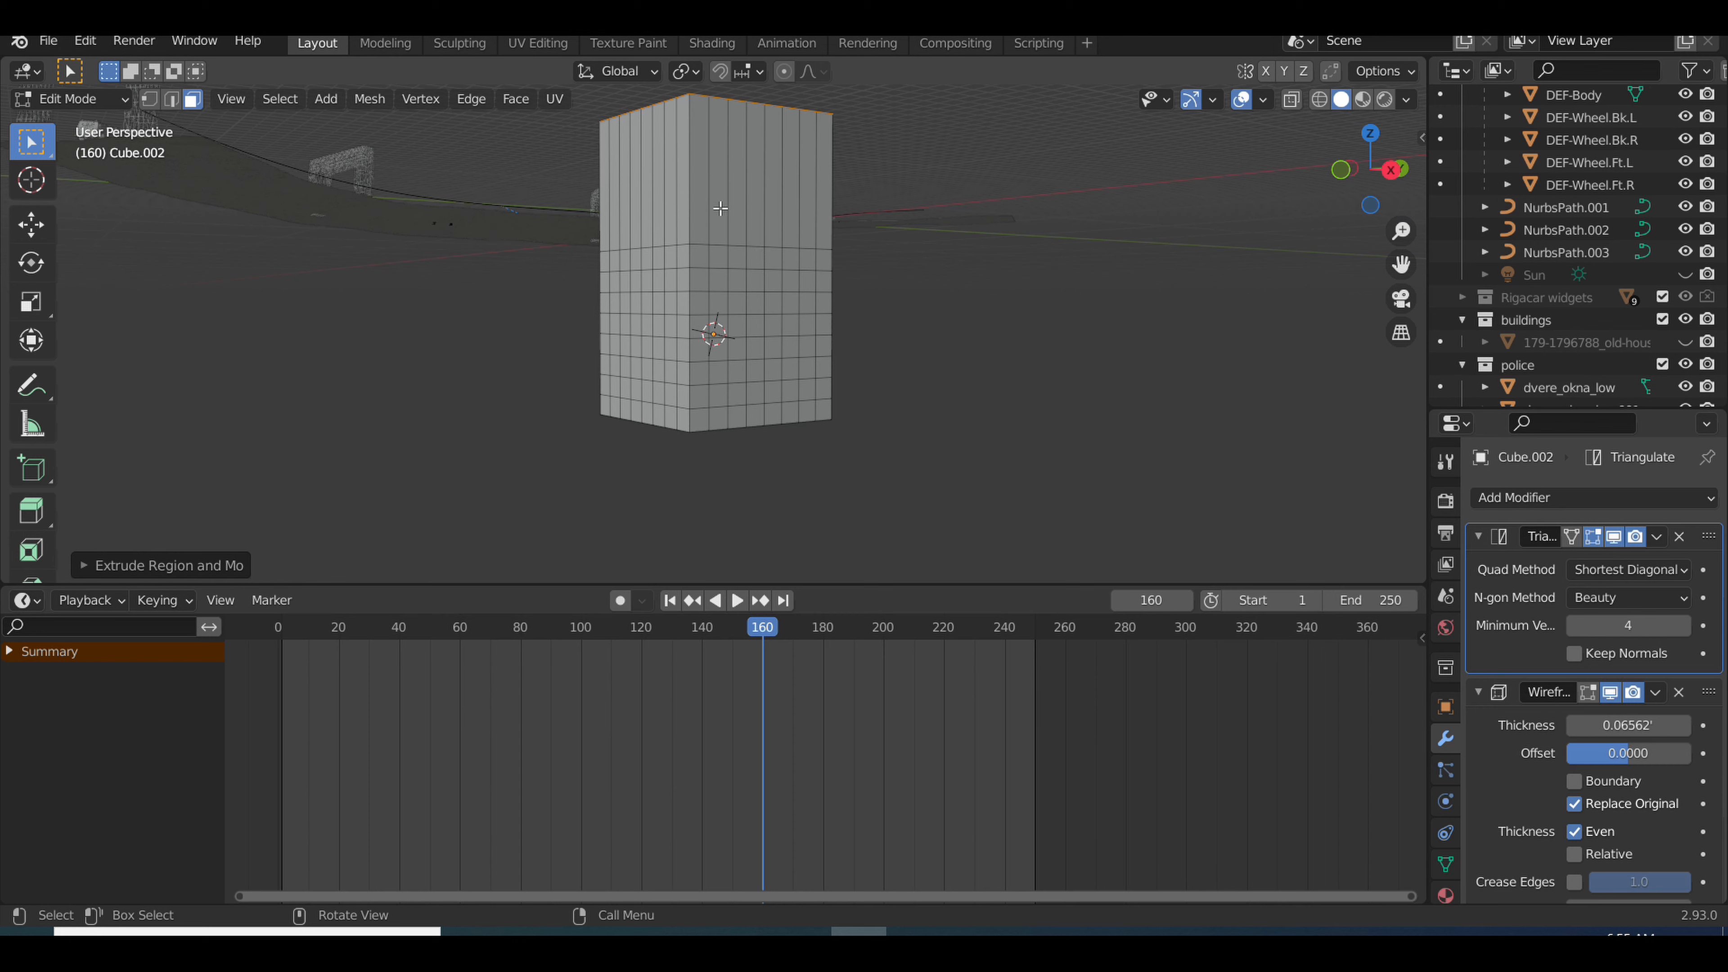
click(701, 197)
ctrl+click(829, 201)
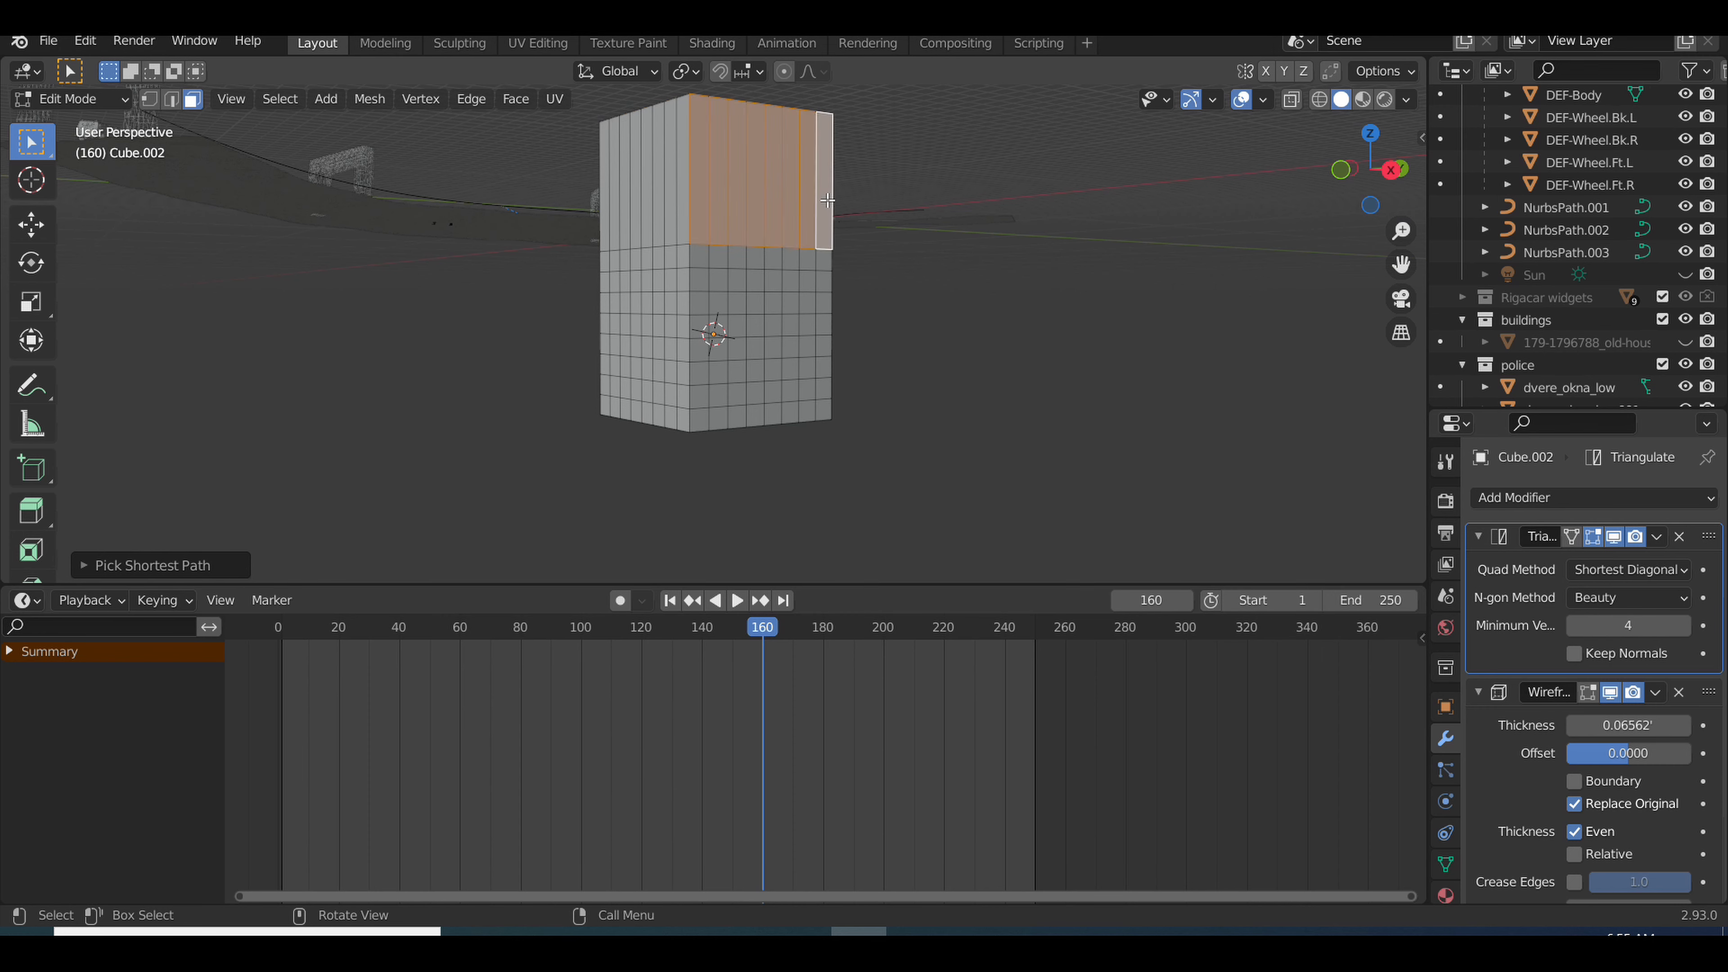
scroll(933, 321, down, 2)
key(KP_1)
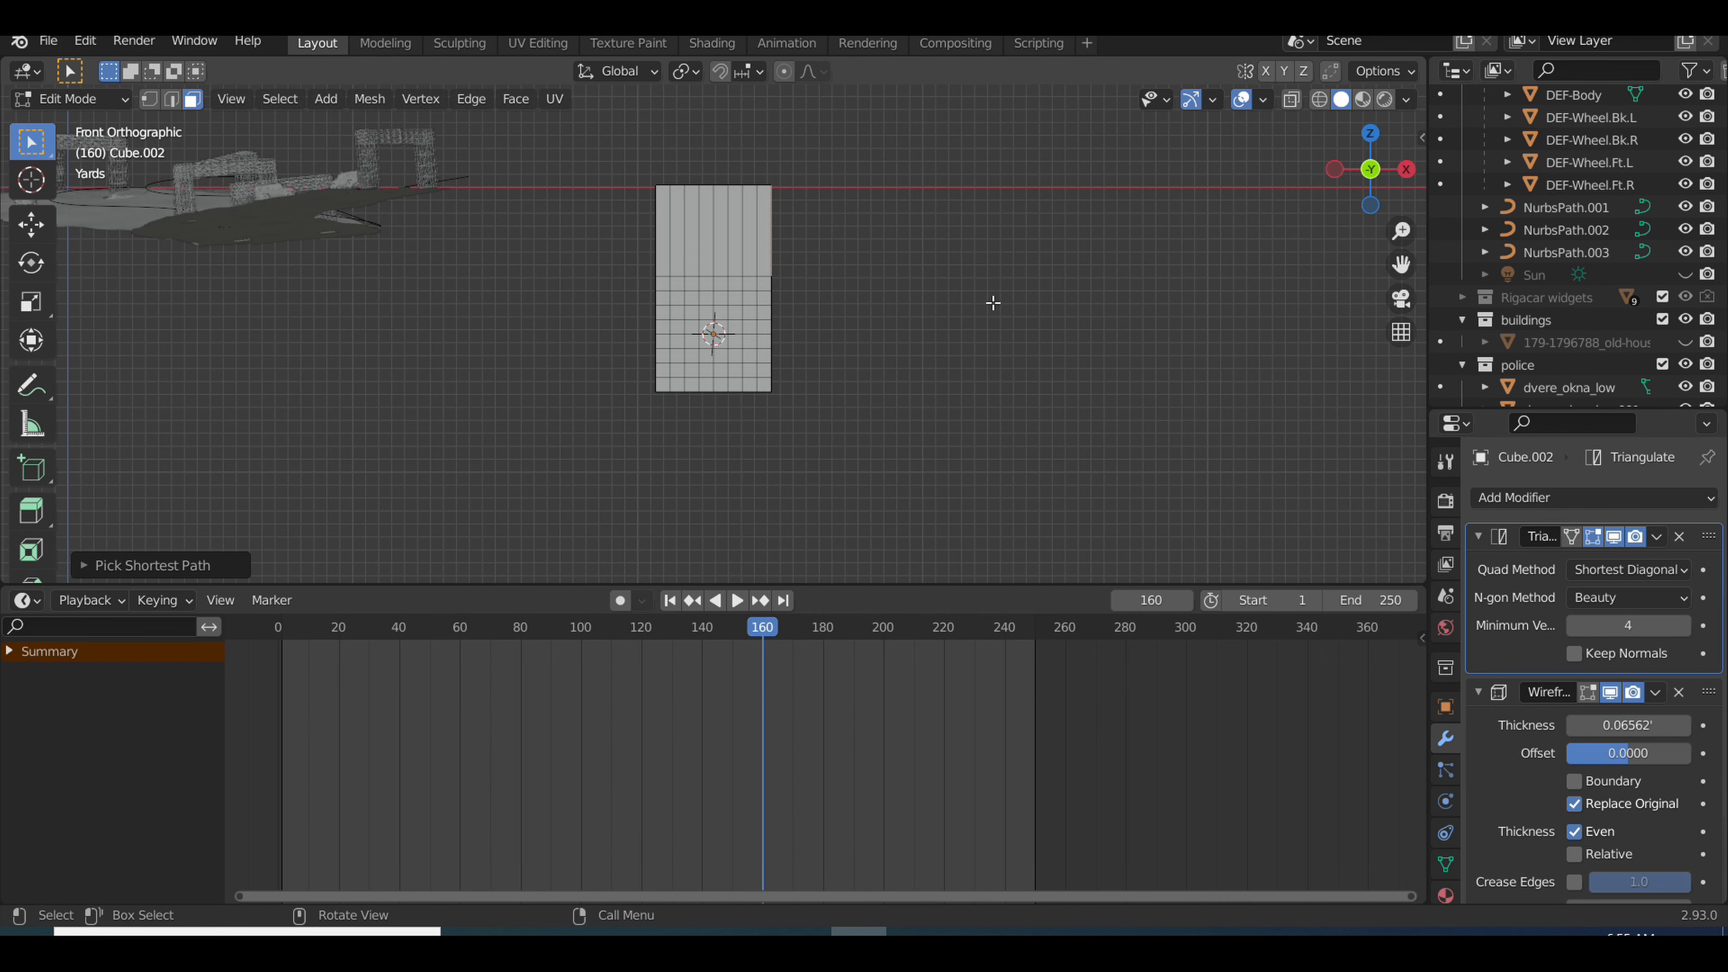
key(e)
click(1188, 310)
Step: Cut one loop across the middle of the horizontal arm, return to Object Mode and view the deselected truss
middle_drag(1188, 309, 972, 257)
key(ctrl+r)
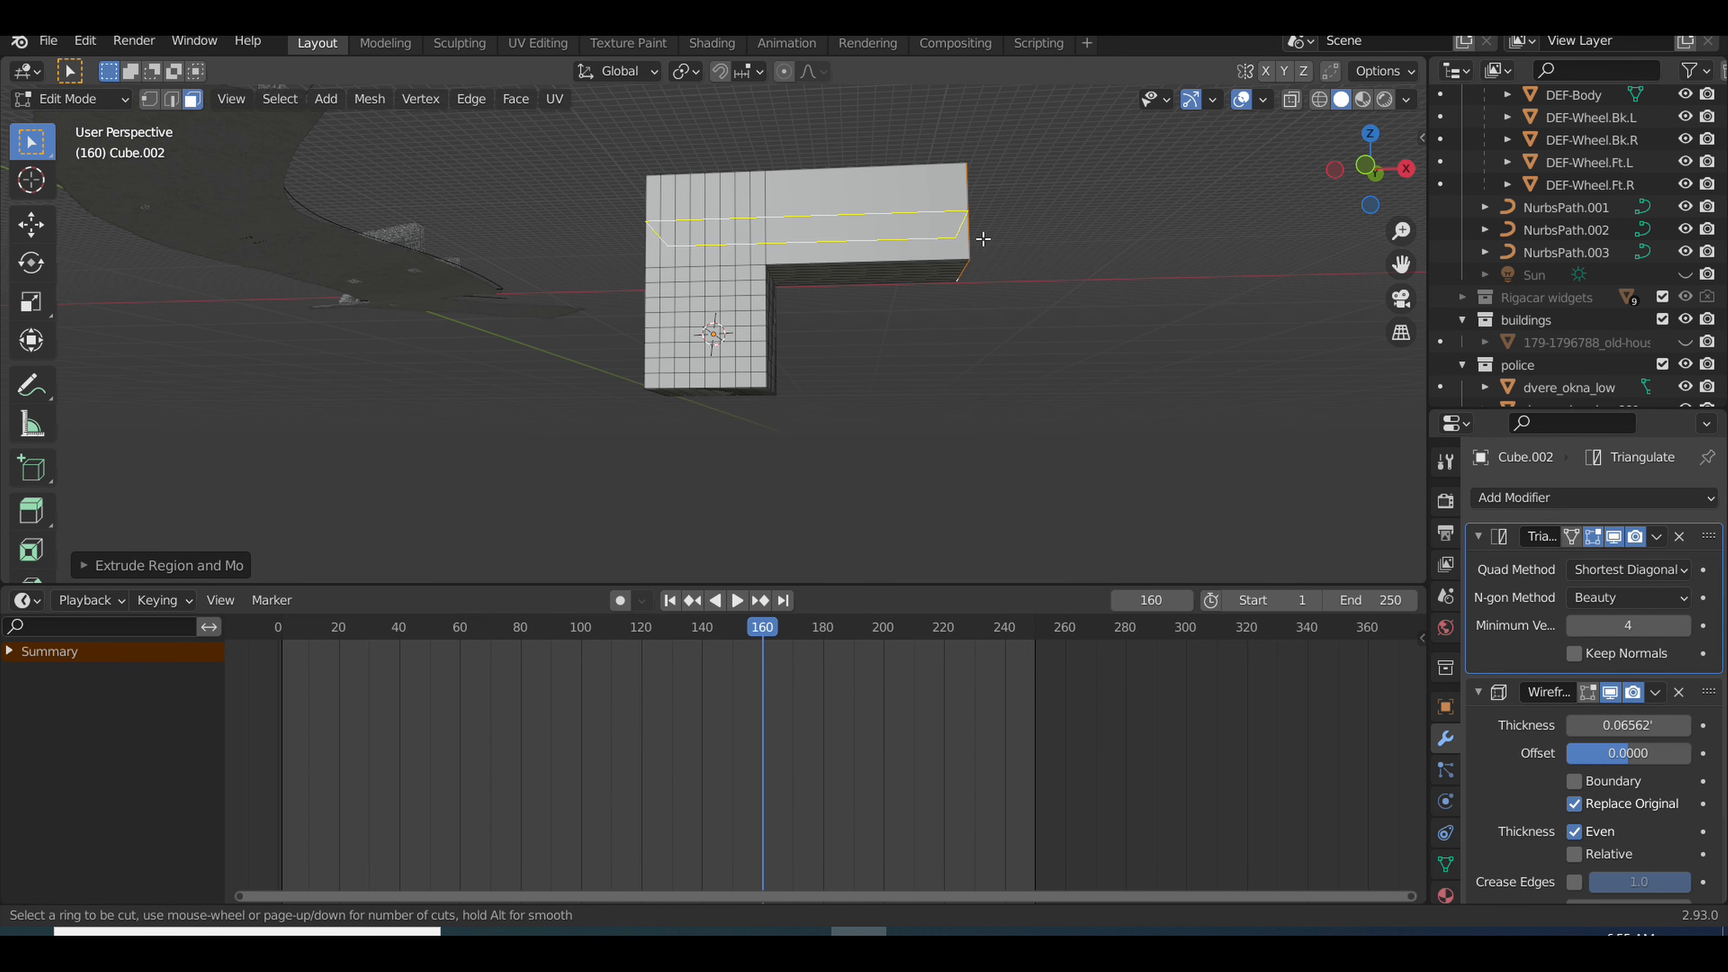
click(918, 191)
click(931, 264)
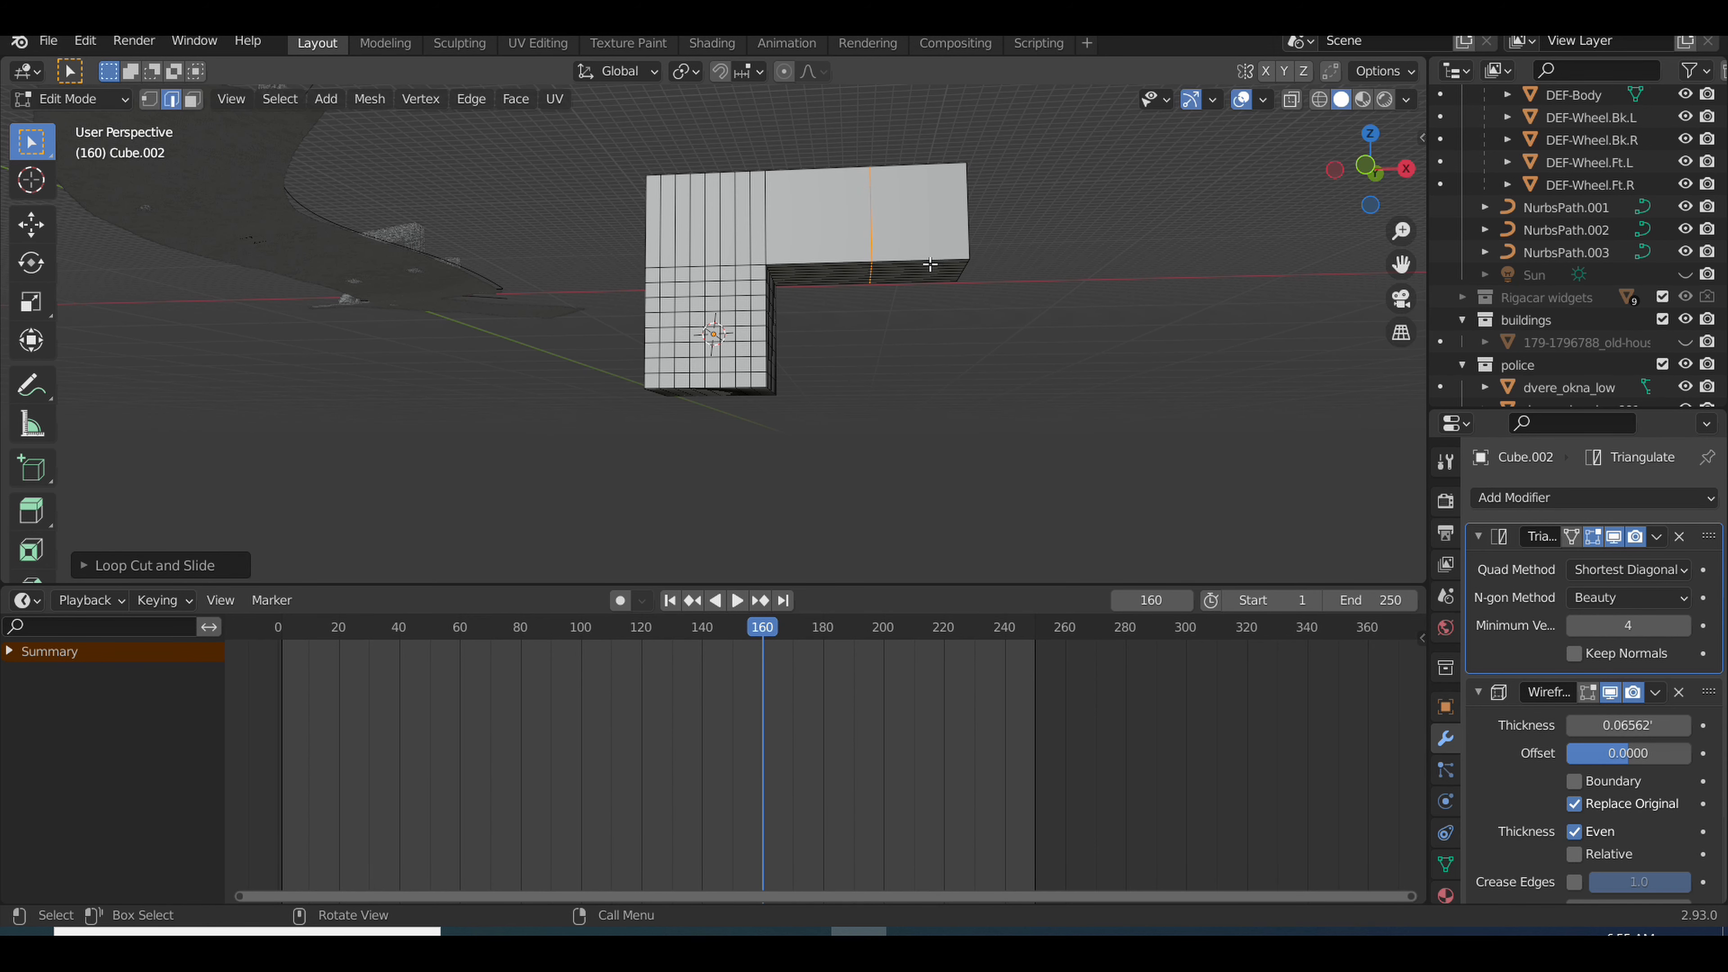
middle_drag(930, 264, 941, 282)
key(Tab)
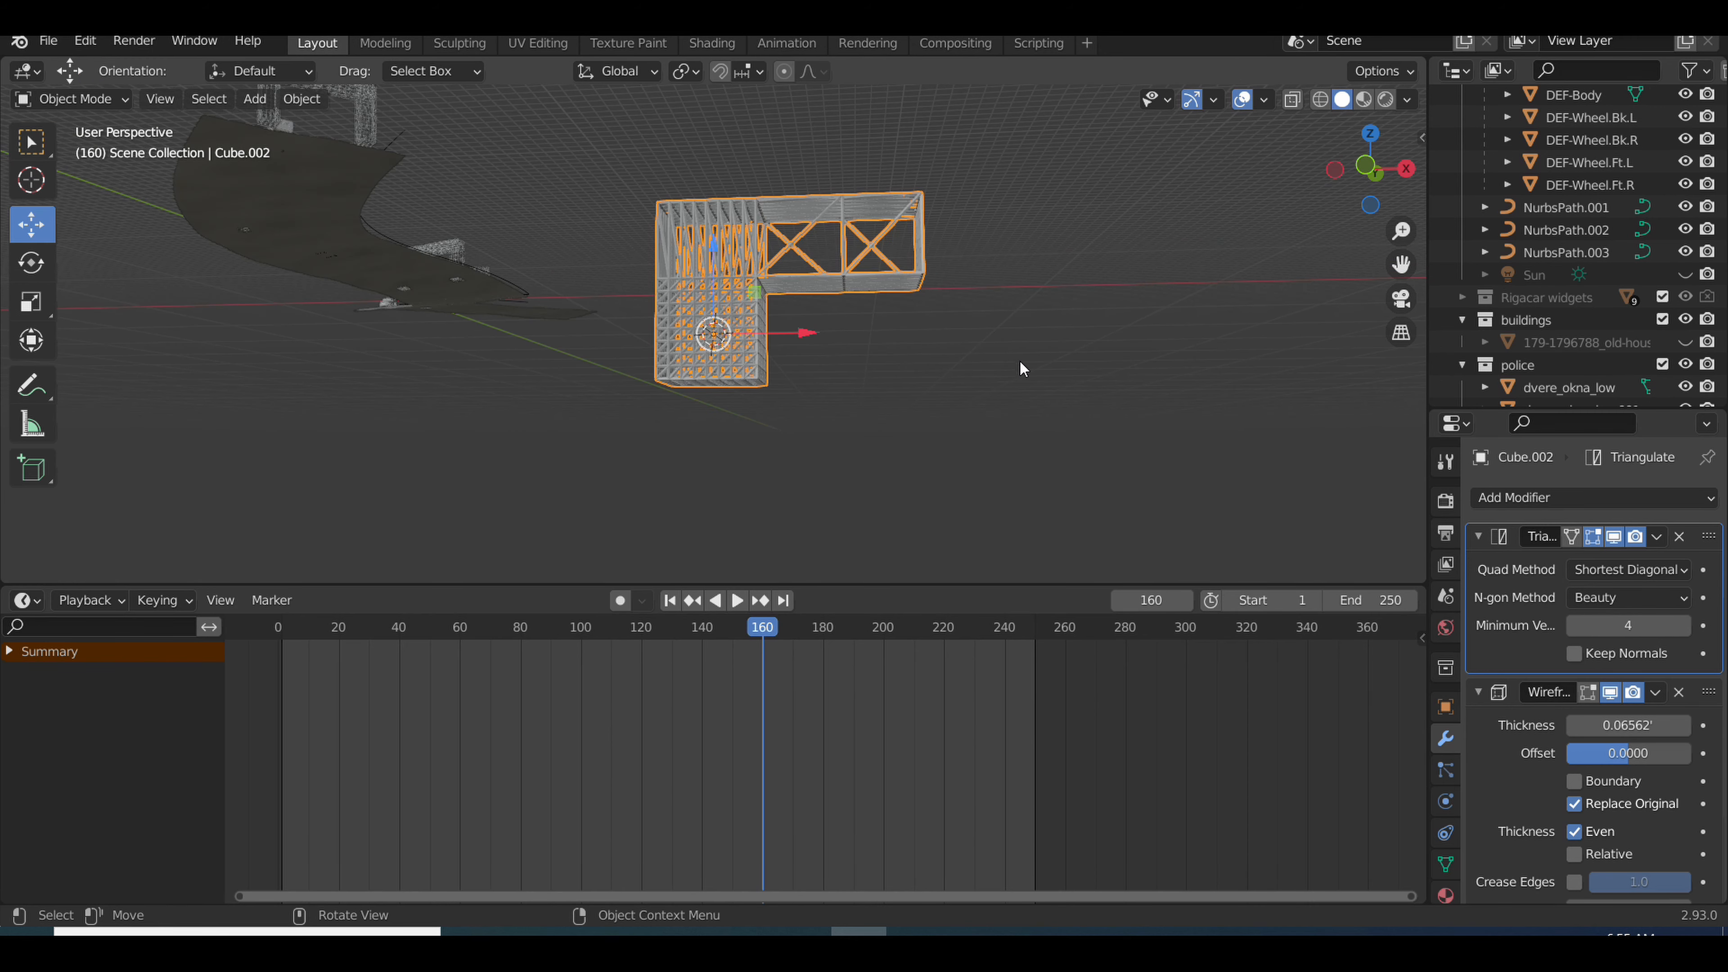
scroll(978, 408, down, 1)
click(978, 406)
middle_drag(941, 355, 517, 377)
scroll(638, 308, up, 3)
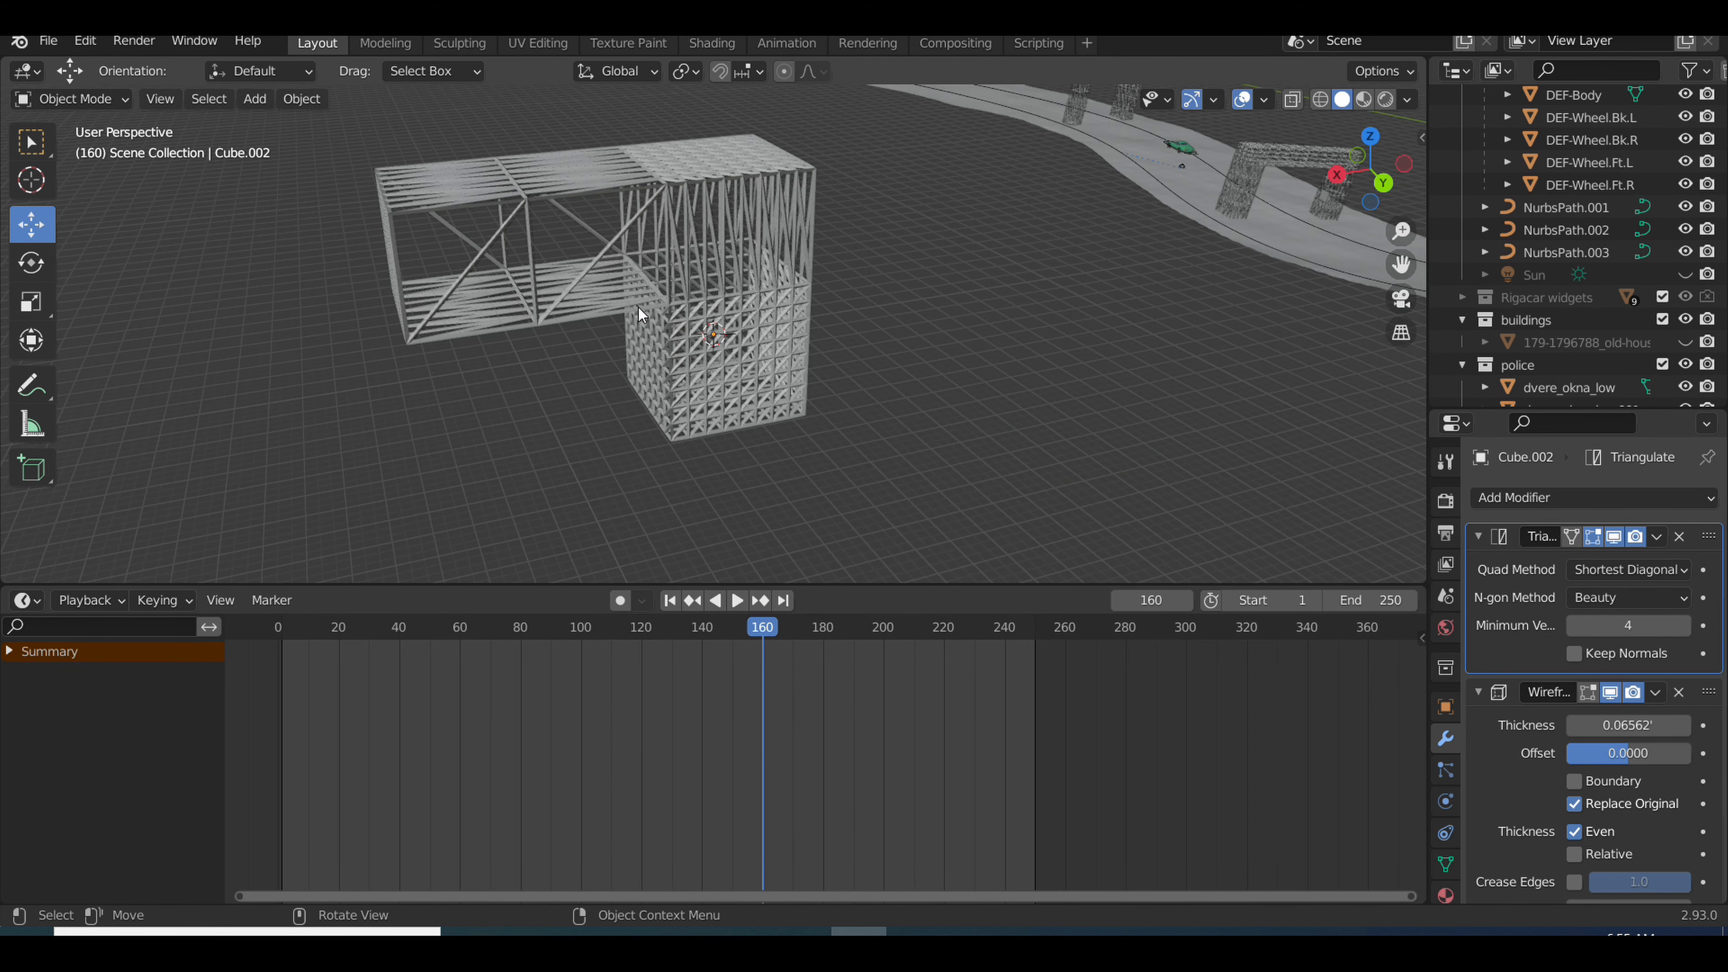
scroll(763, 334, down, 3)
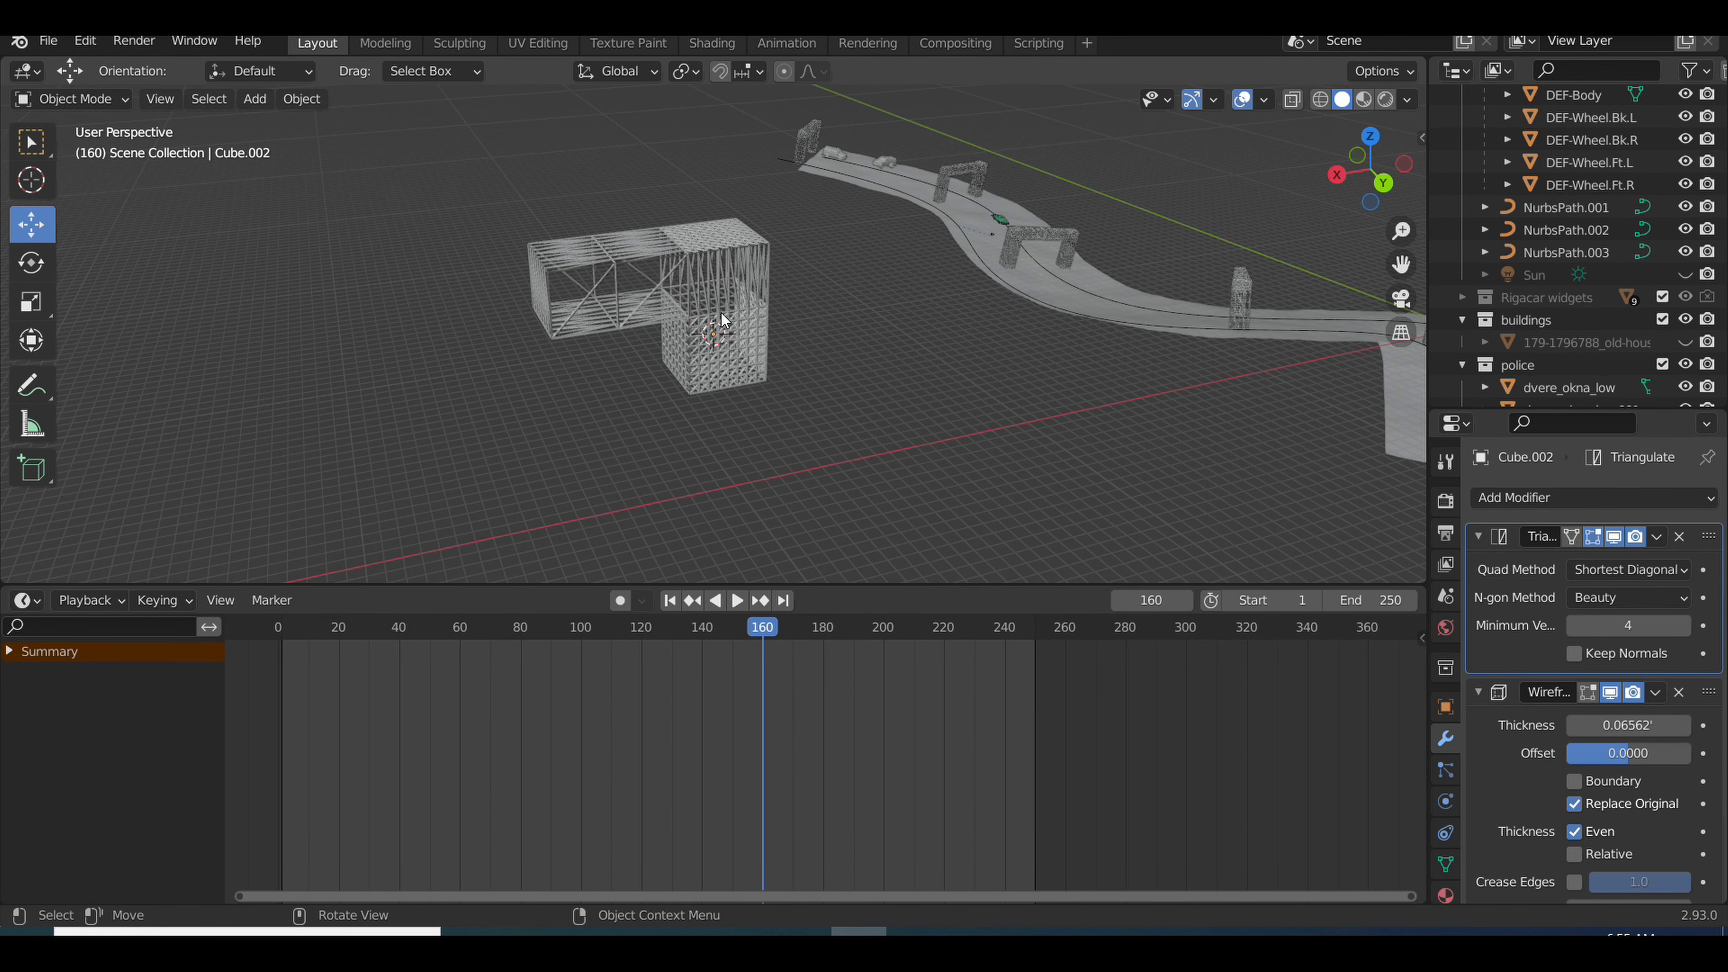
Step: Delete the L-shaped demonstration truss
click(589, 330)
scroll(746, 272, up, 3)
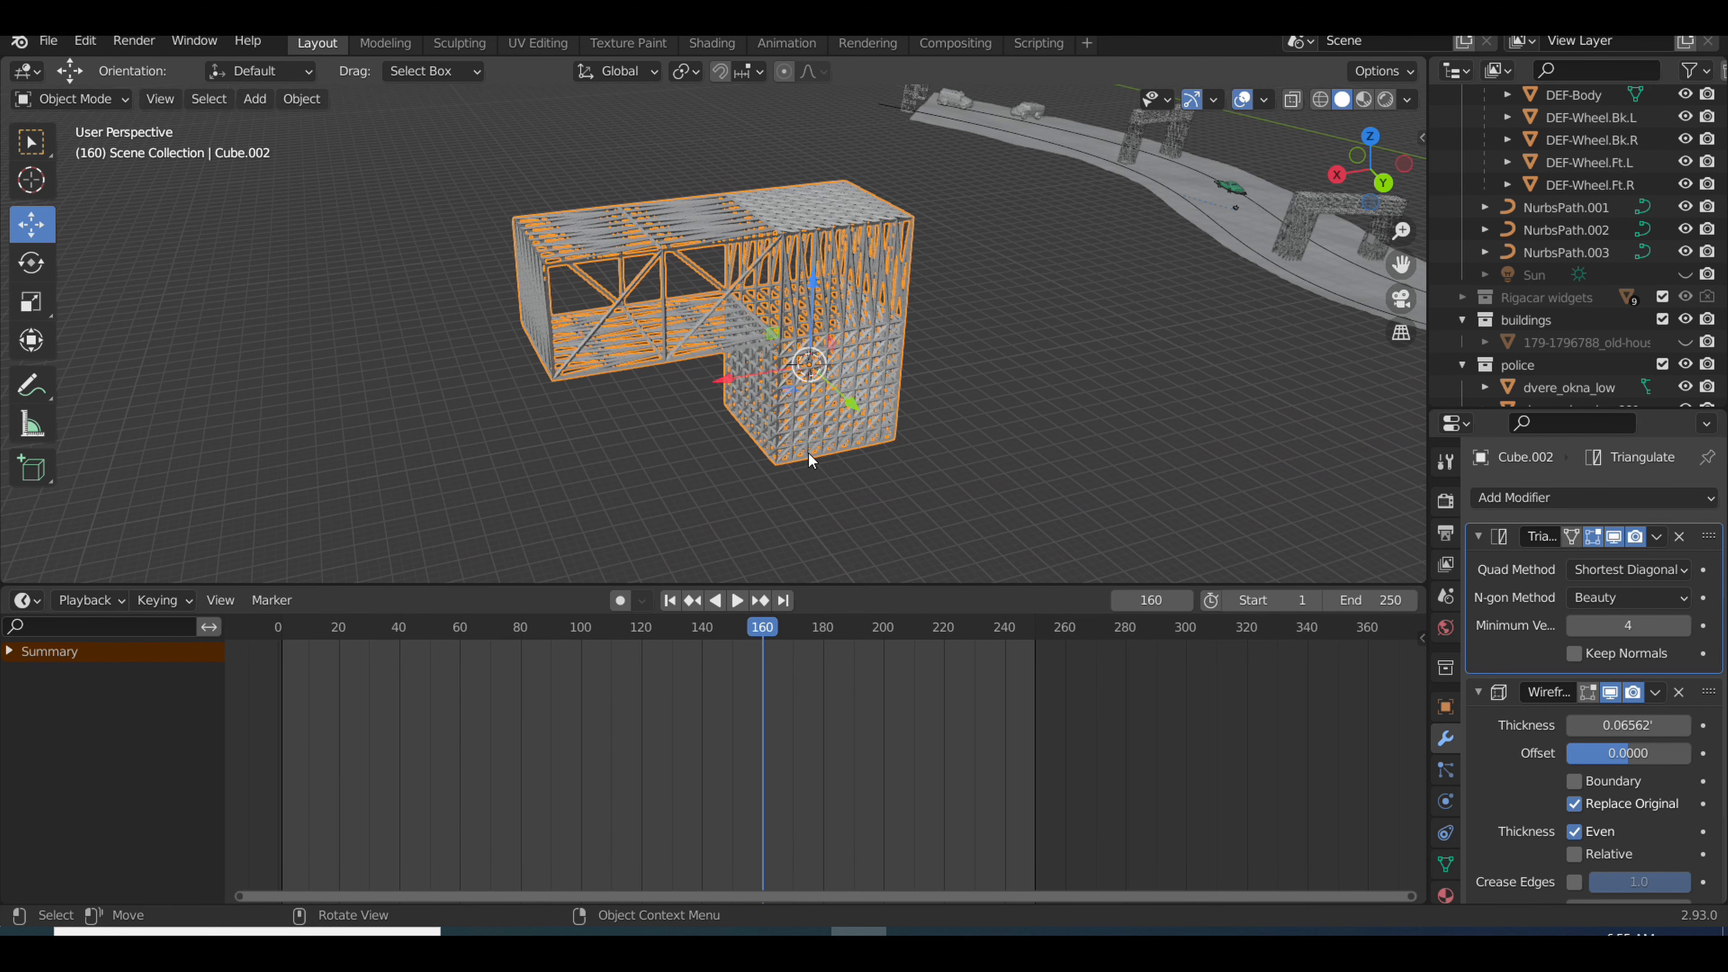
middle_drag(608, 413, 559, 398)
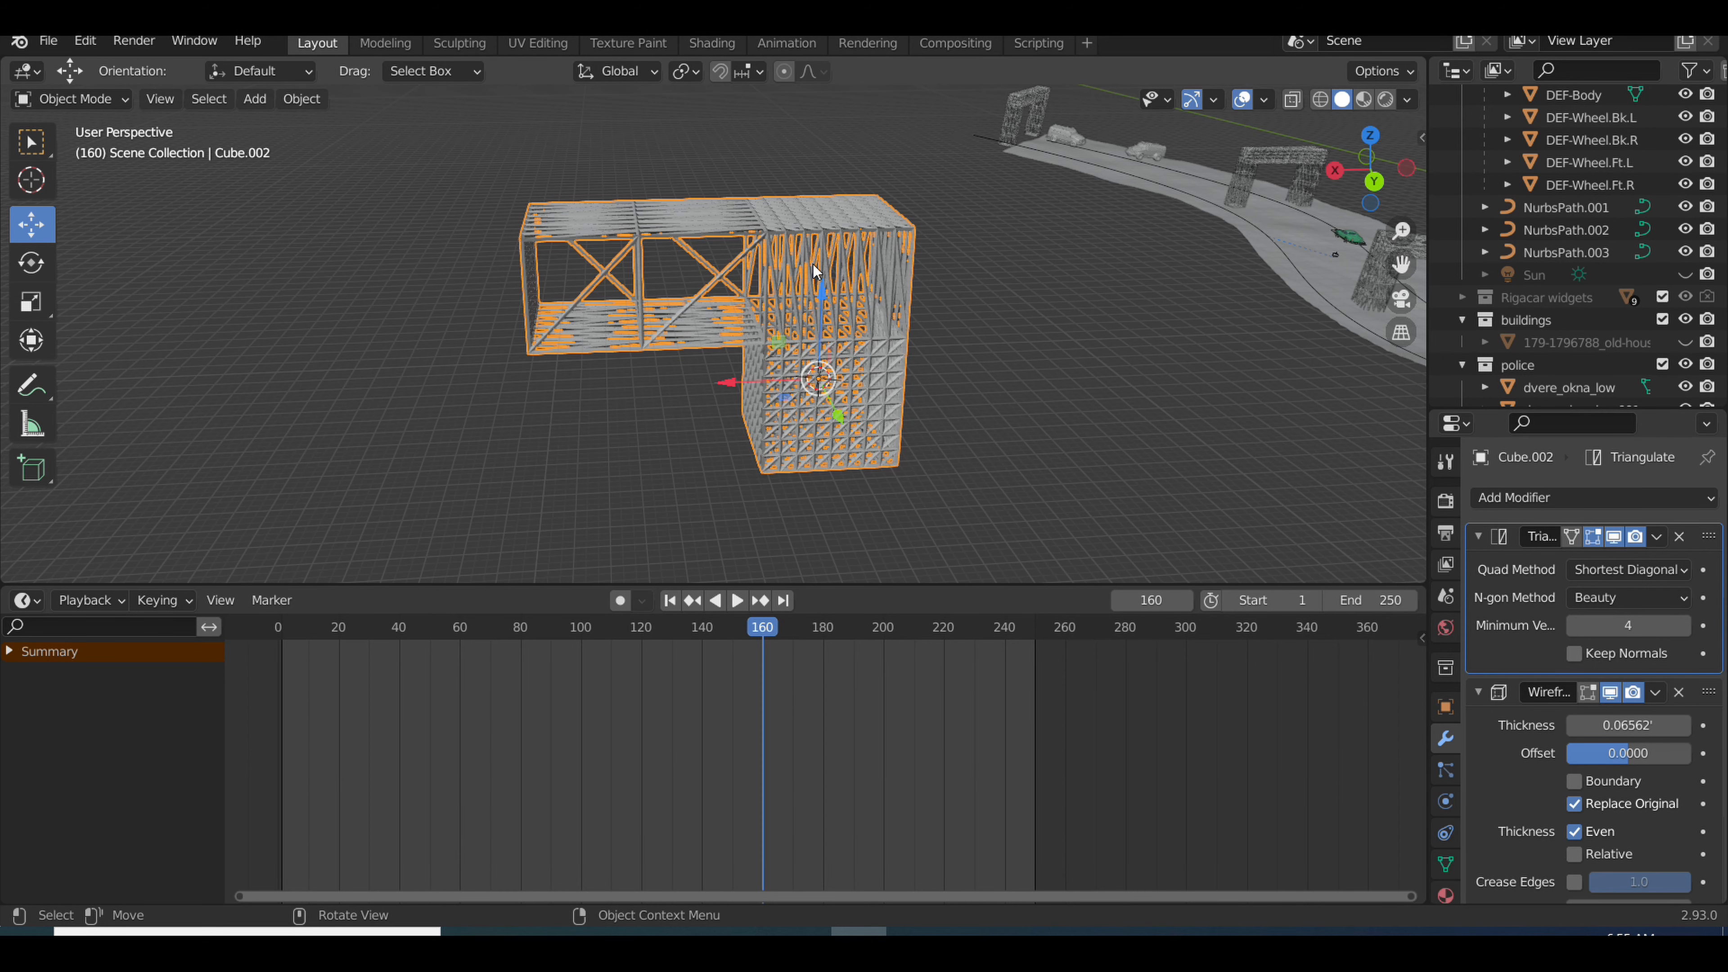
key(Delete)
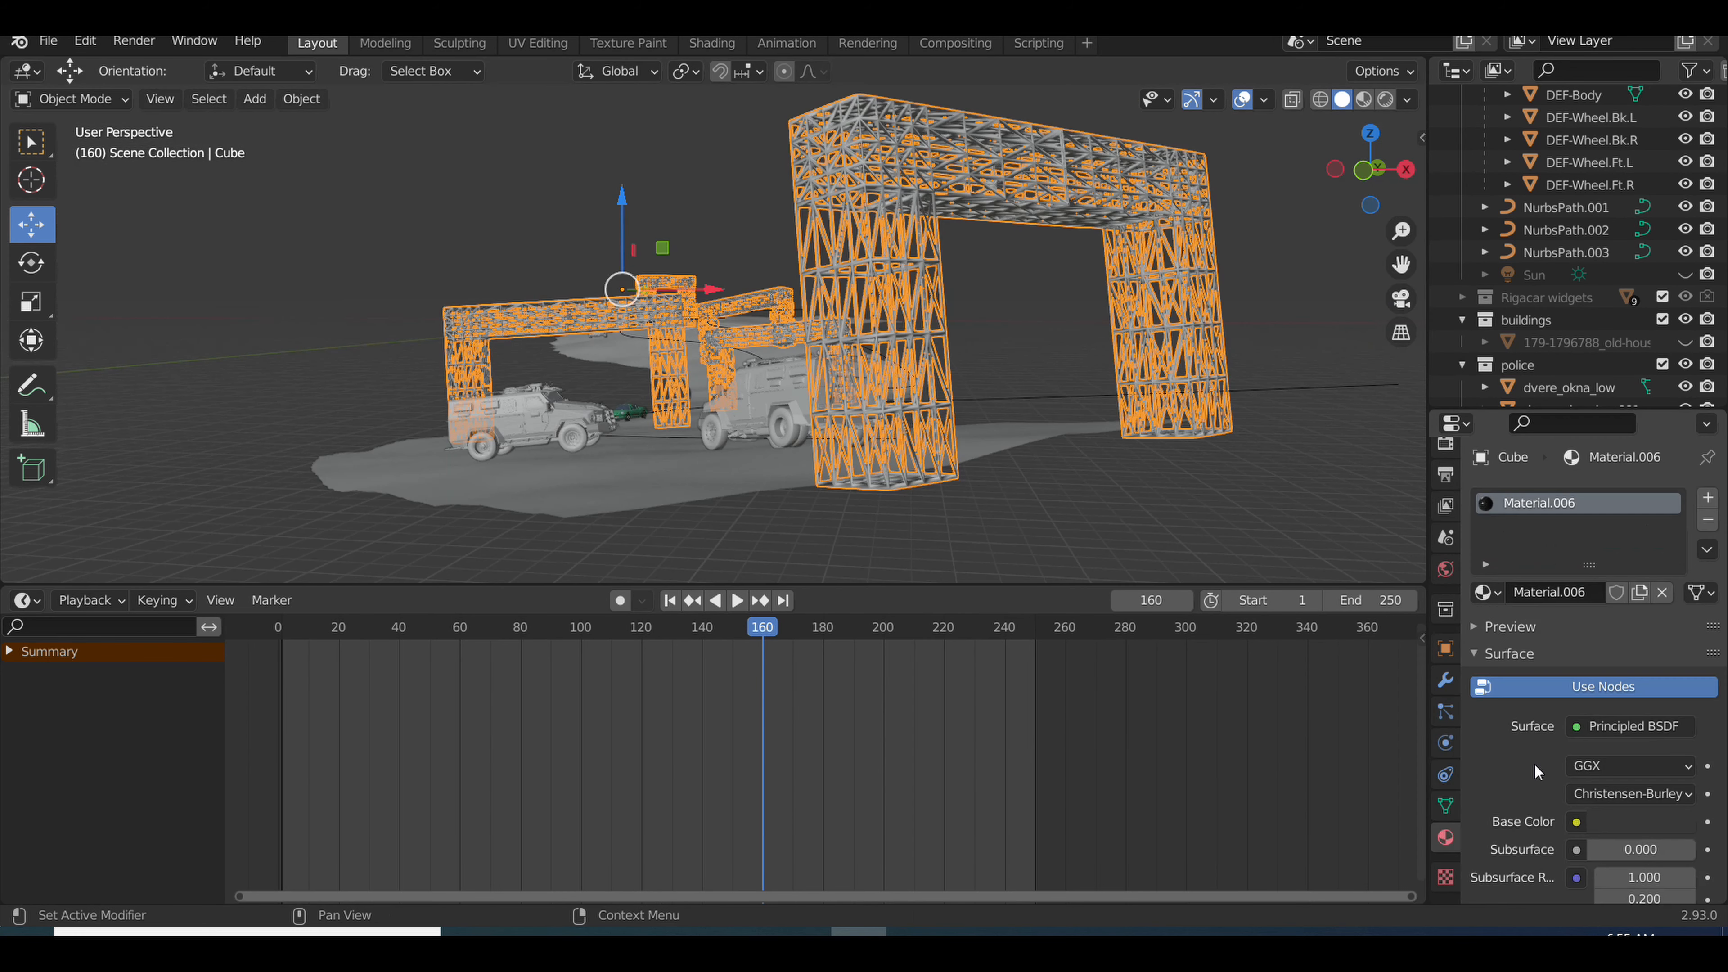
Step: Review the truss arches' Principled BSDF settings and look over the arches along the road in the Shading workspace
scroll(1561, 612, down, 5)
scroll(1565, 578, down, 1)
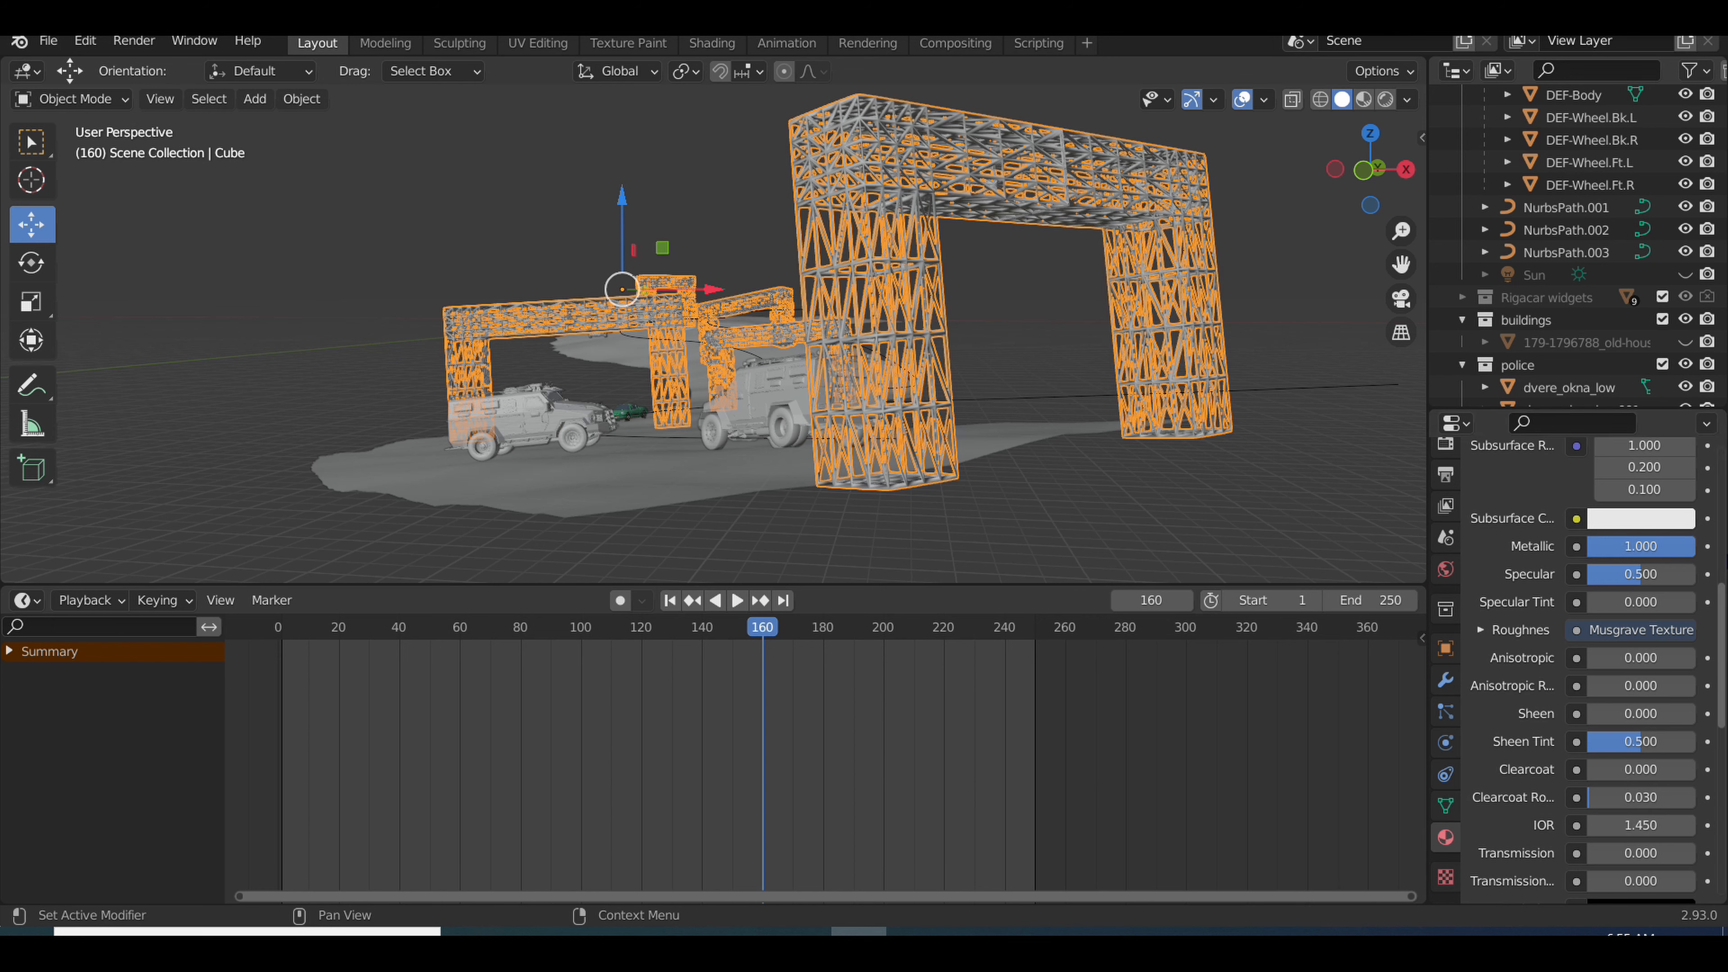
scroll(1623, 526, down, 3)
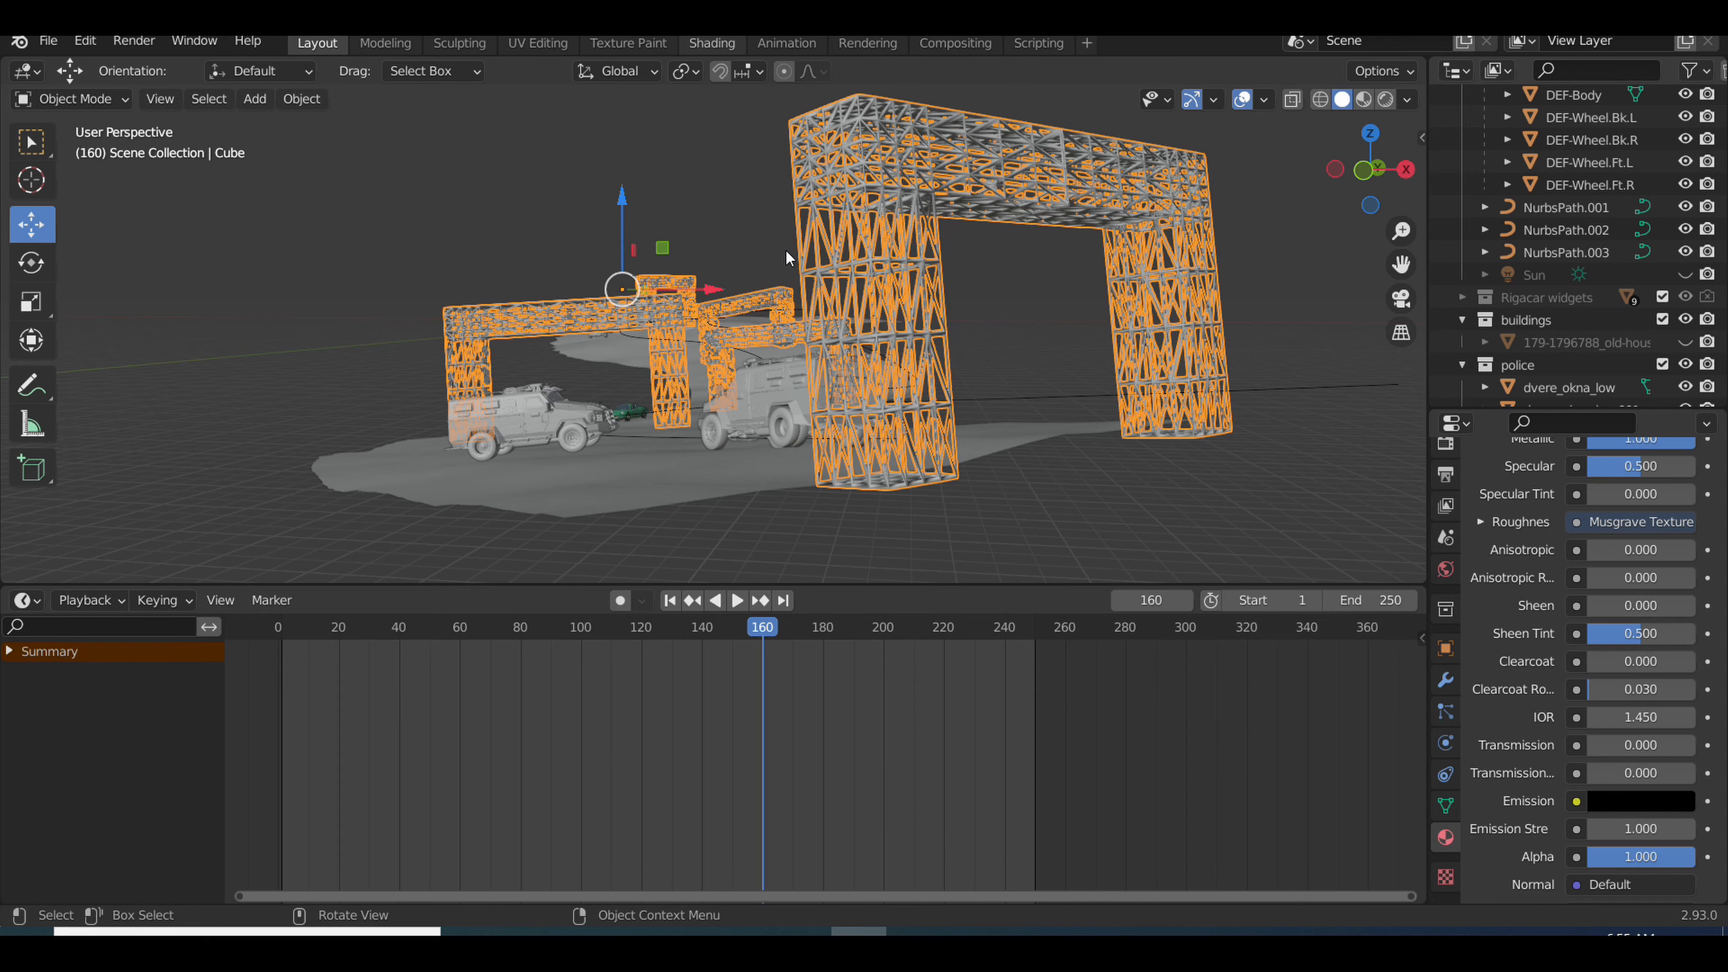
click(711, 44)
scroll(771, 337, down, 9)
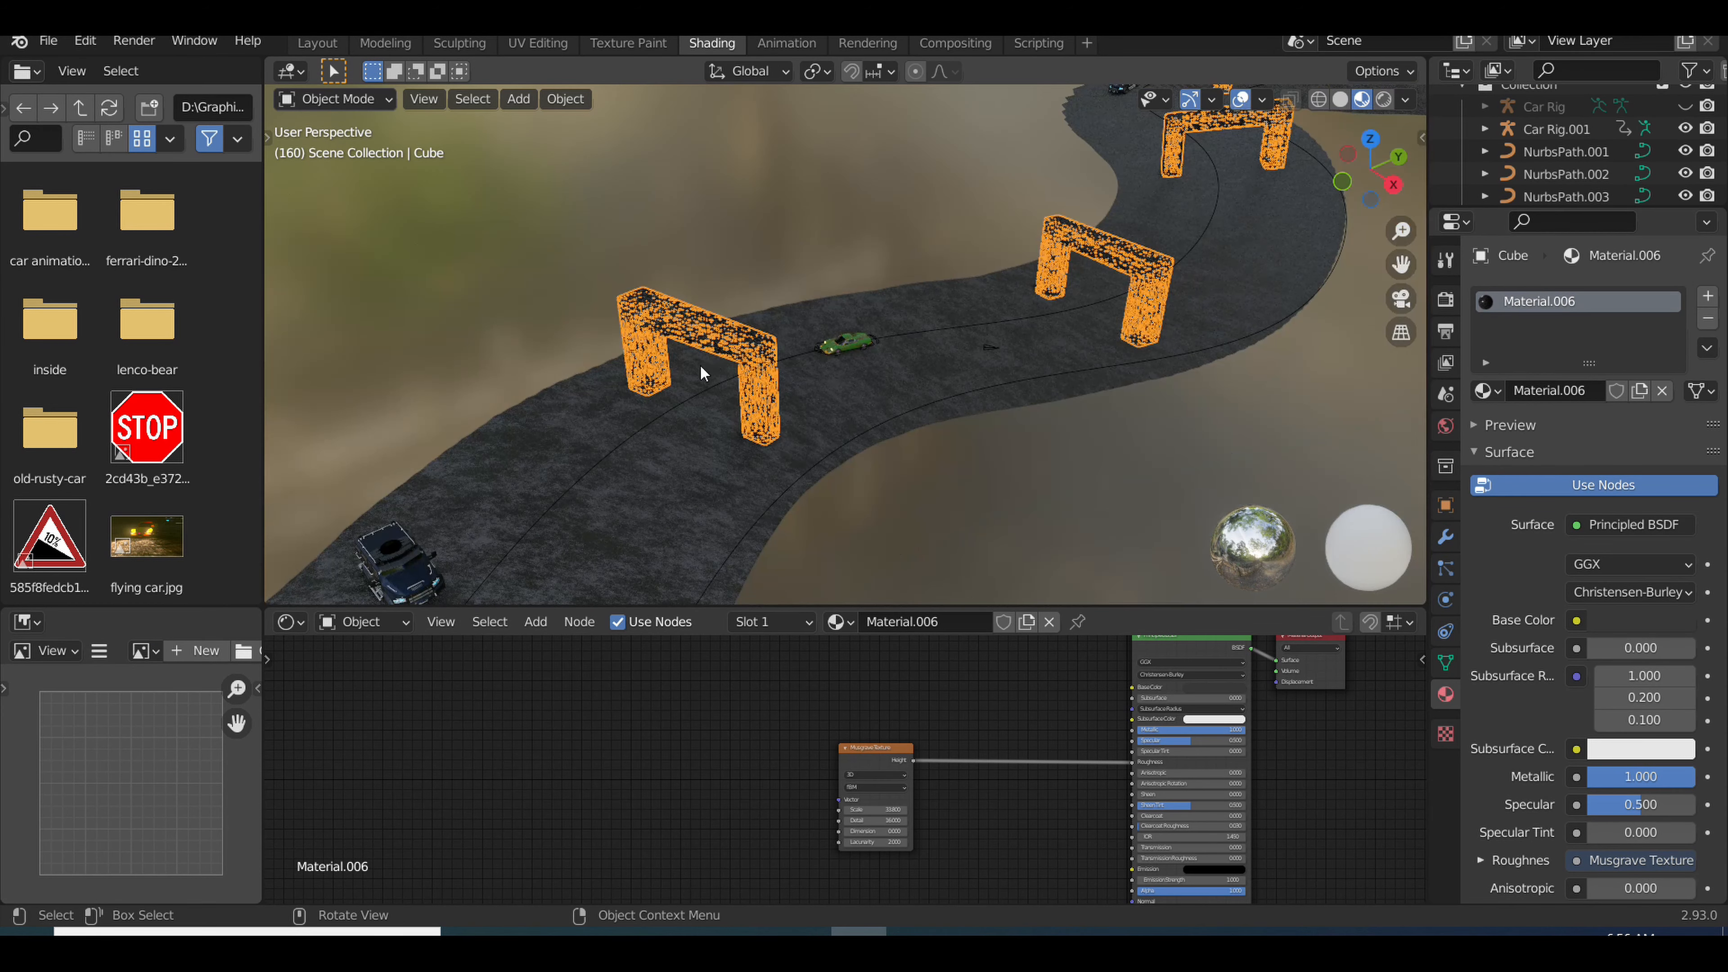
scroll(703, 373, down, 6)
scroll(638, 542, up, 5)
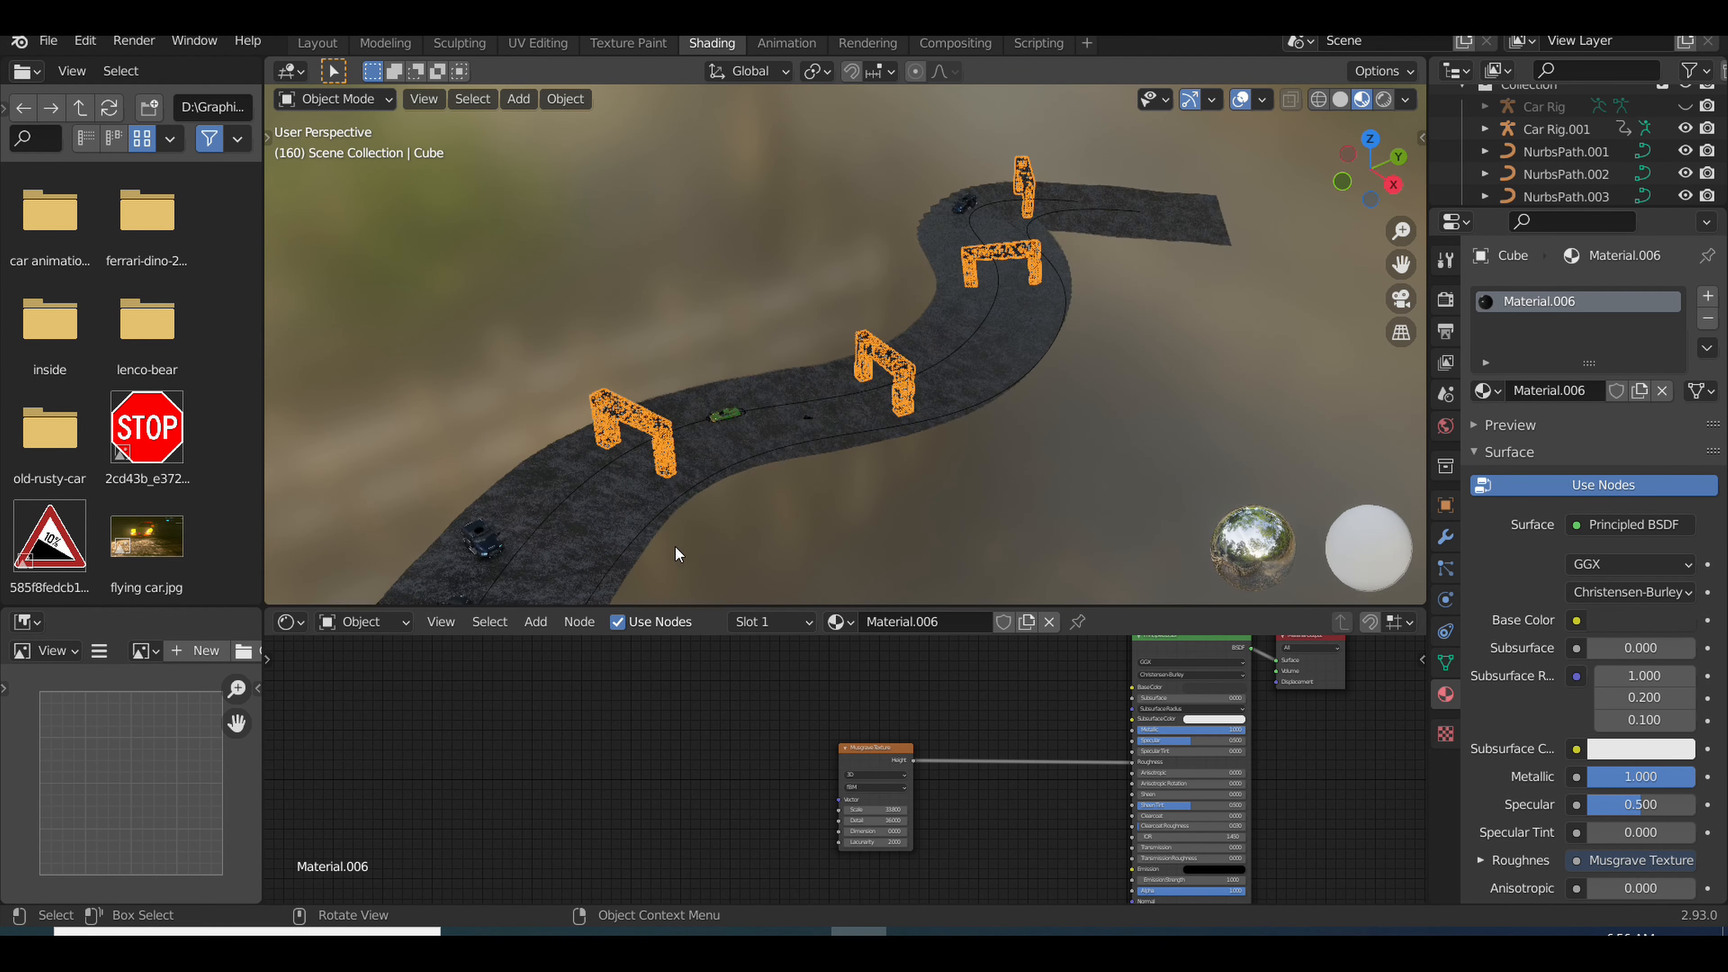
scroll(638, 541, up, 6)
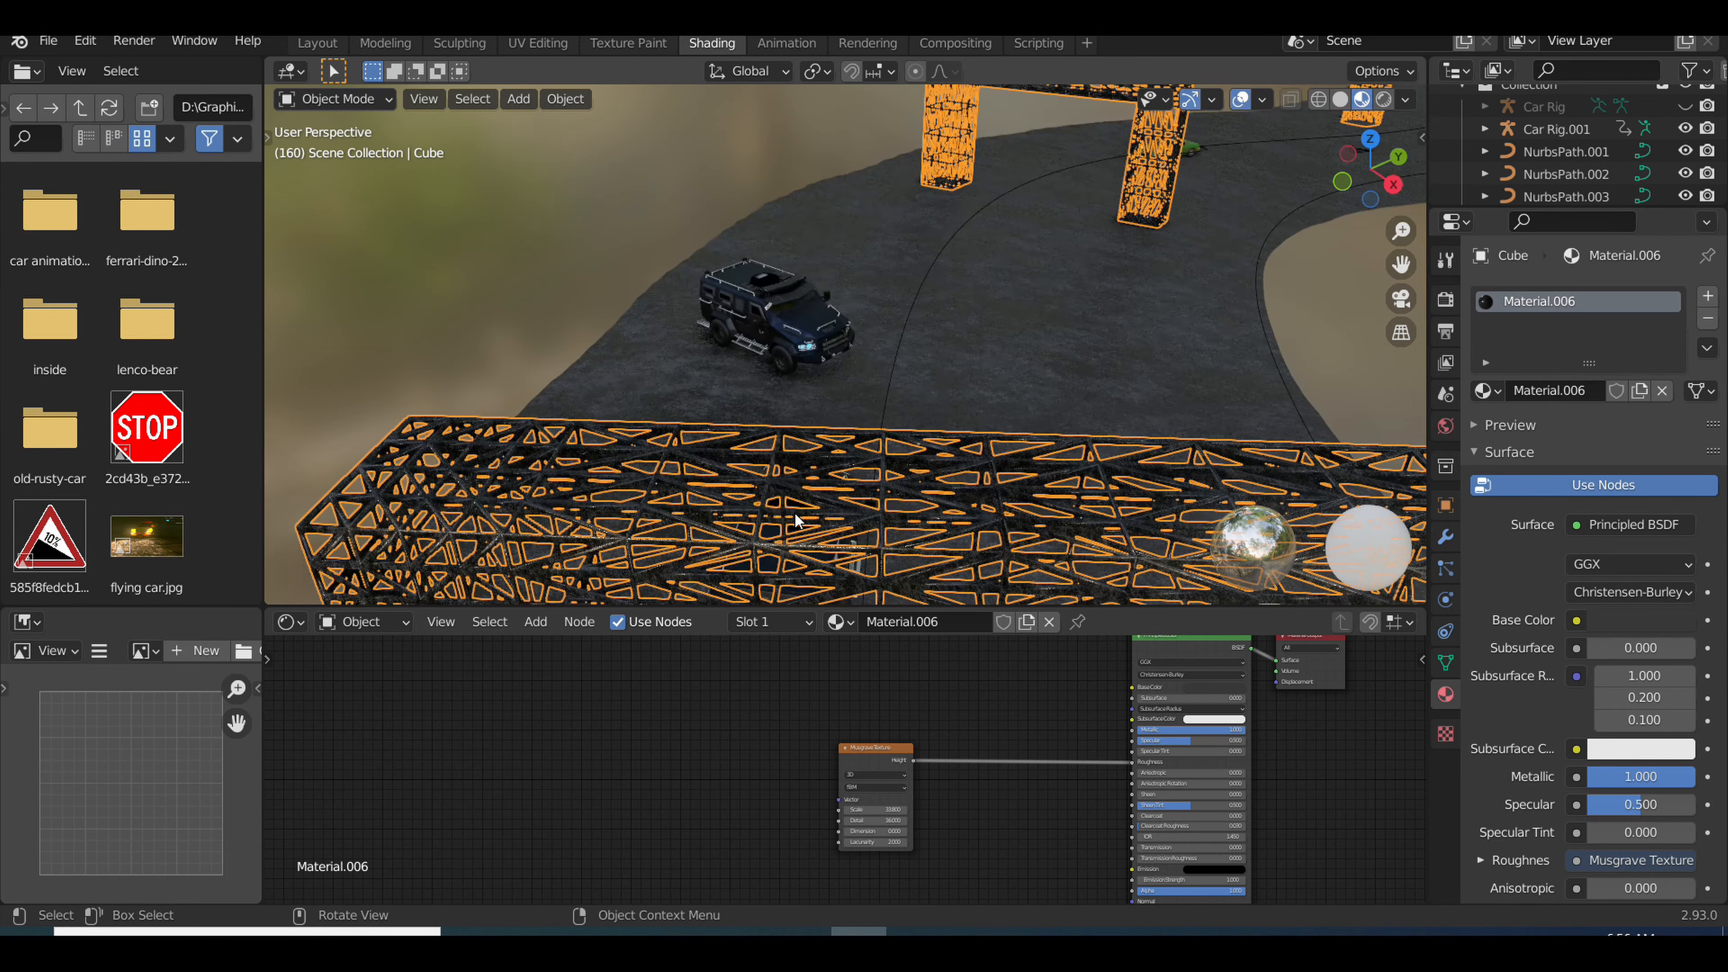
Step: Examine an arch leg up close and inspect the arches' Musgrave Texture node connected to the shader's Roughness
shift+middle_drag(867, 443, 987, 354)
click(1343, 496)
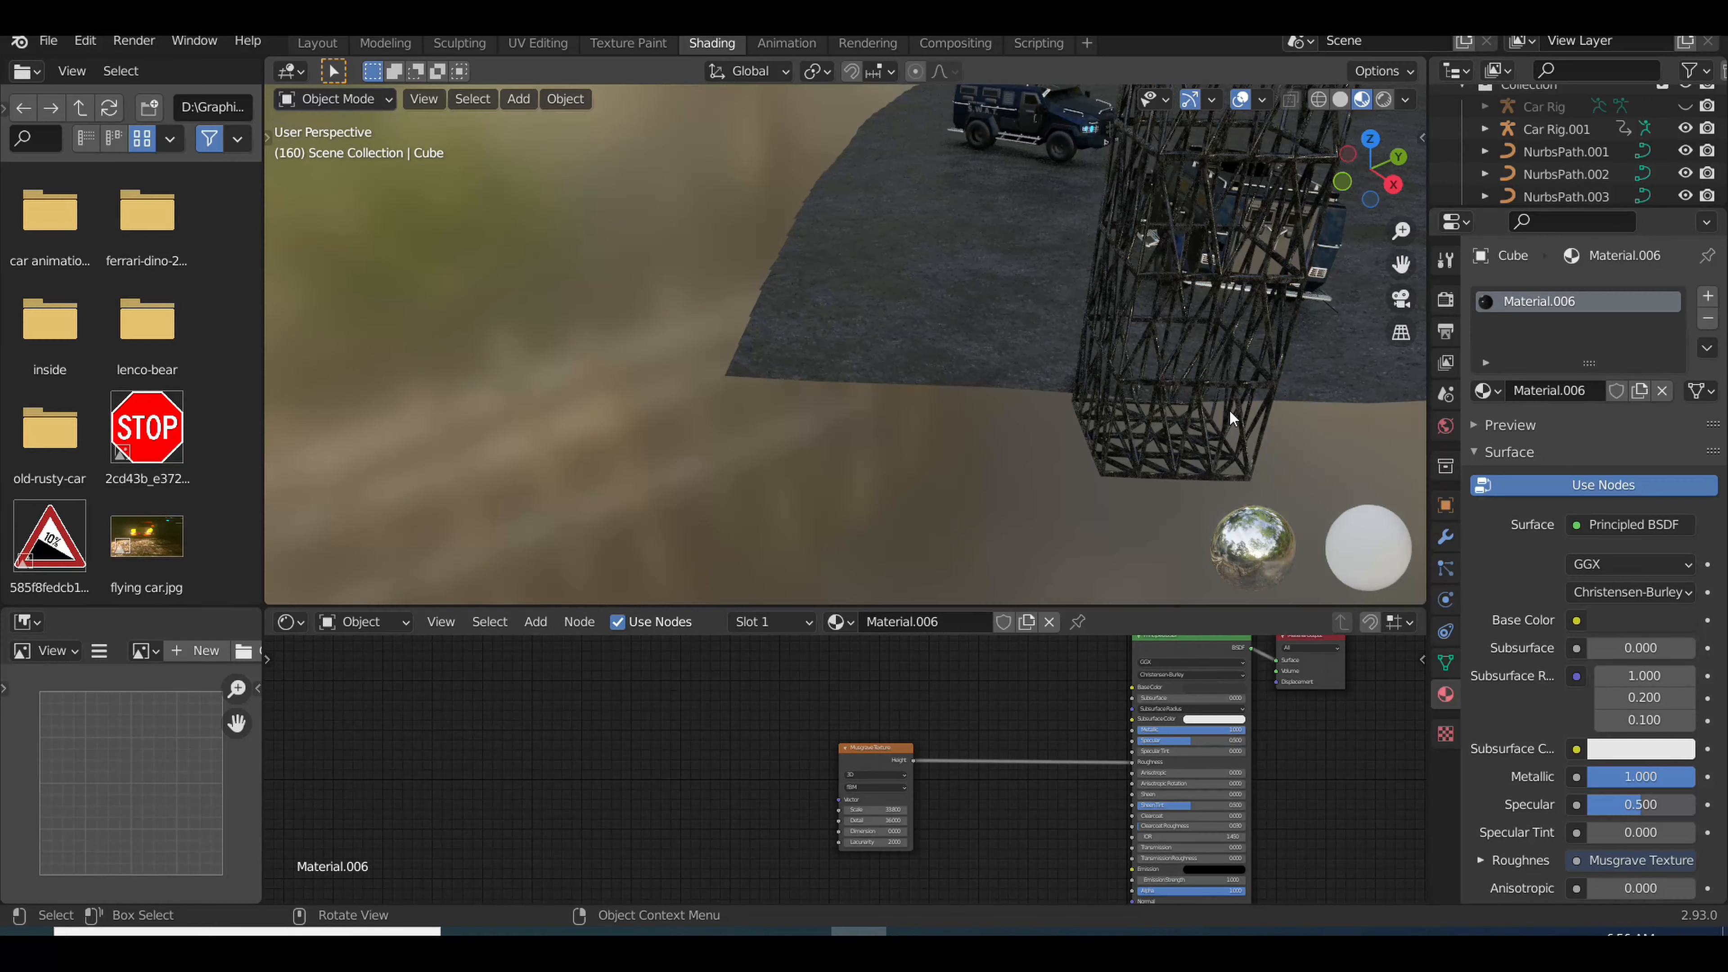
scroll(1230, 413, up, 3)
shift+middle_drag(1230, 414, 1131, 412)
scroll(1126, 410, down, 5)
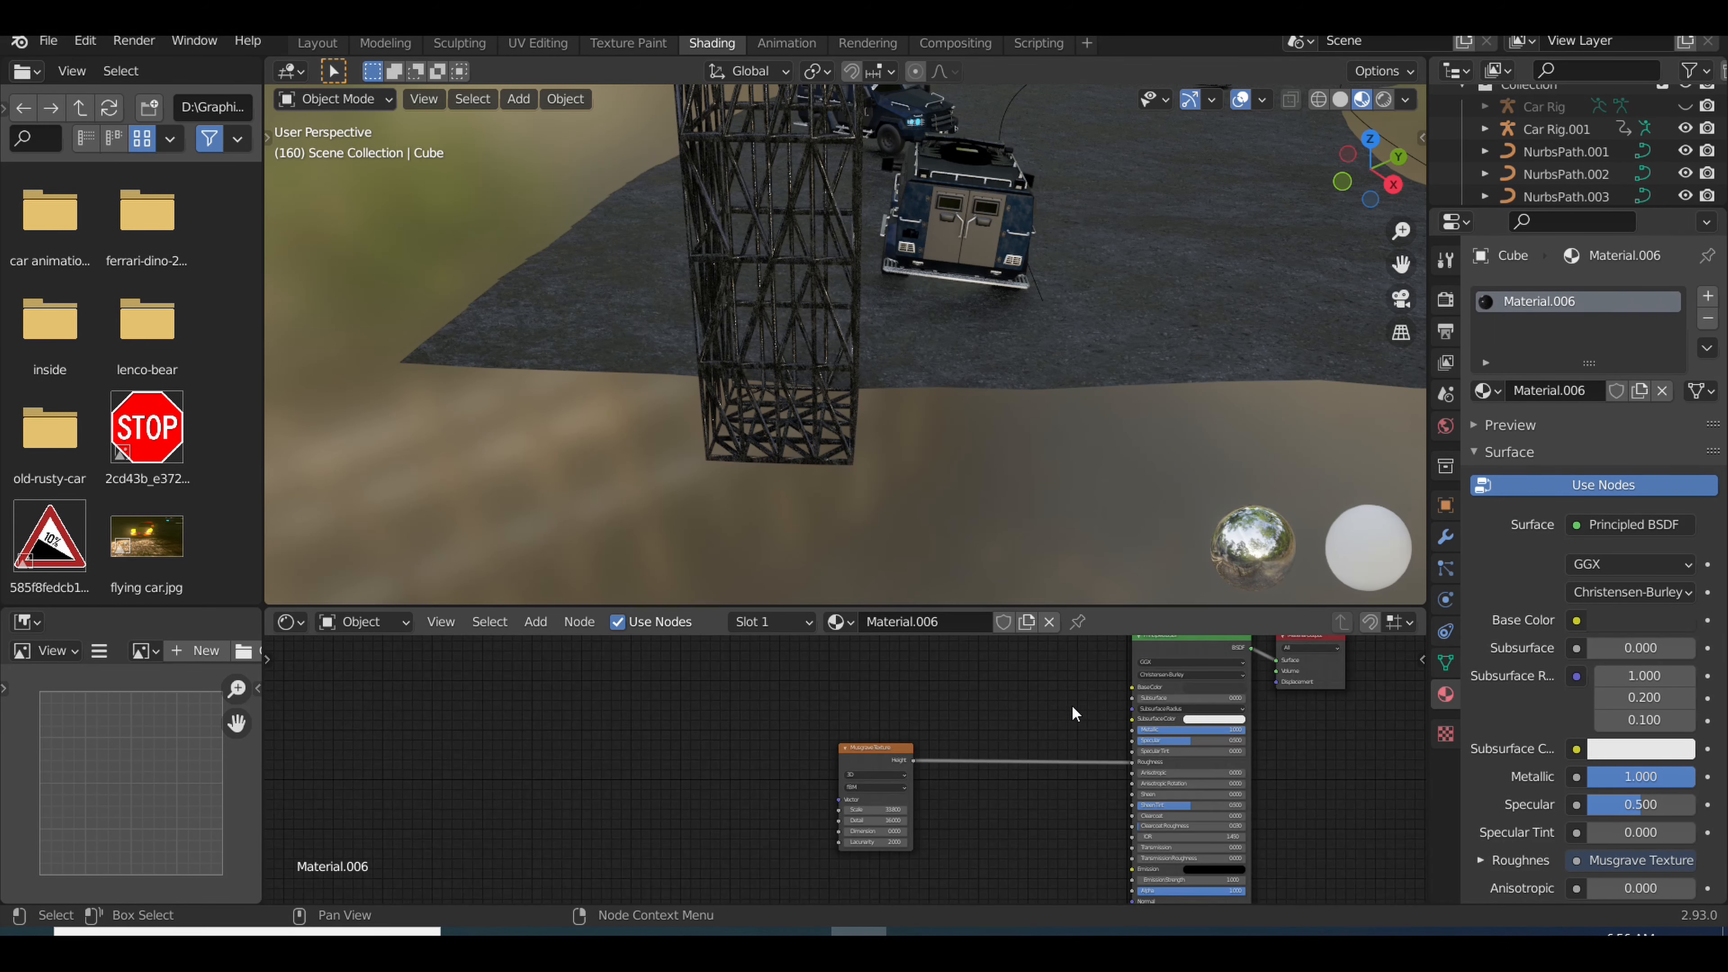
scroll(1081, 715, up, 1)
scroll(1096, 728, up, 1)
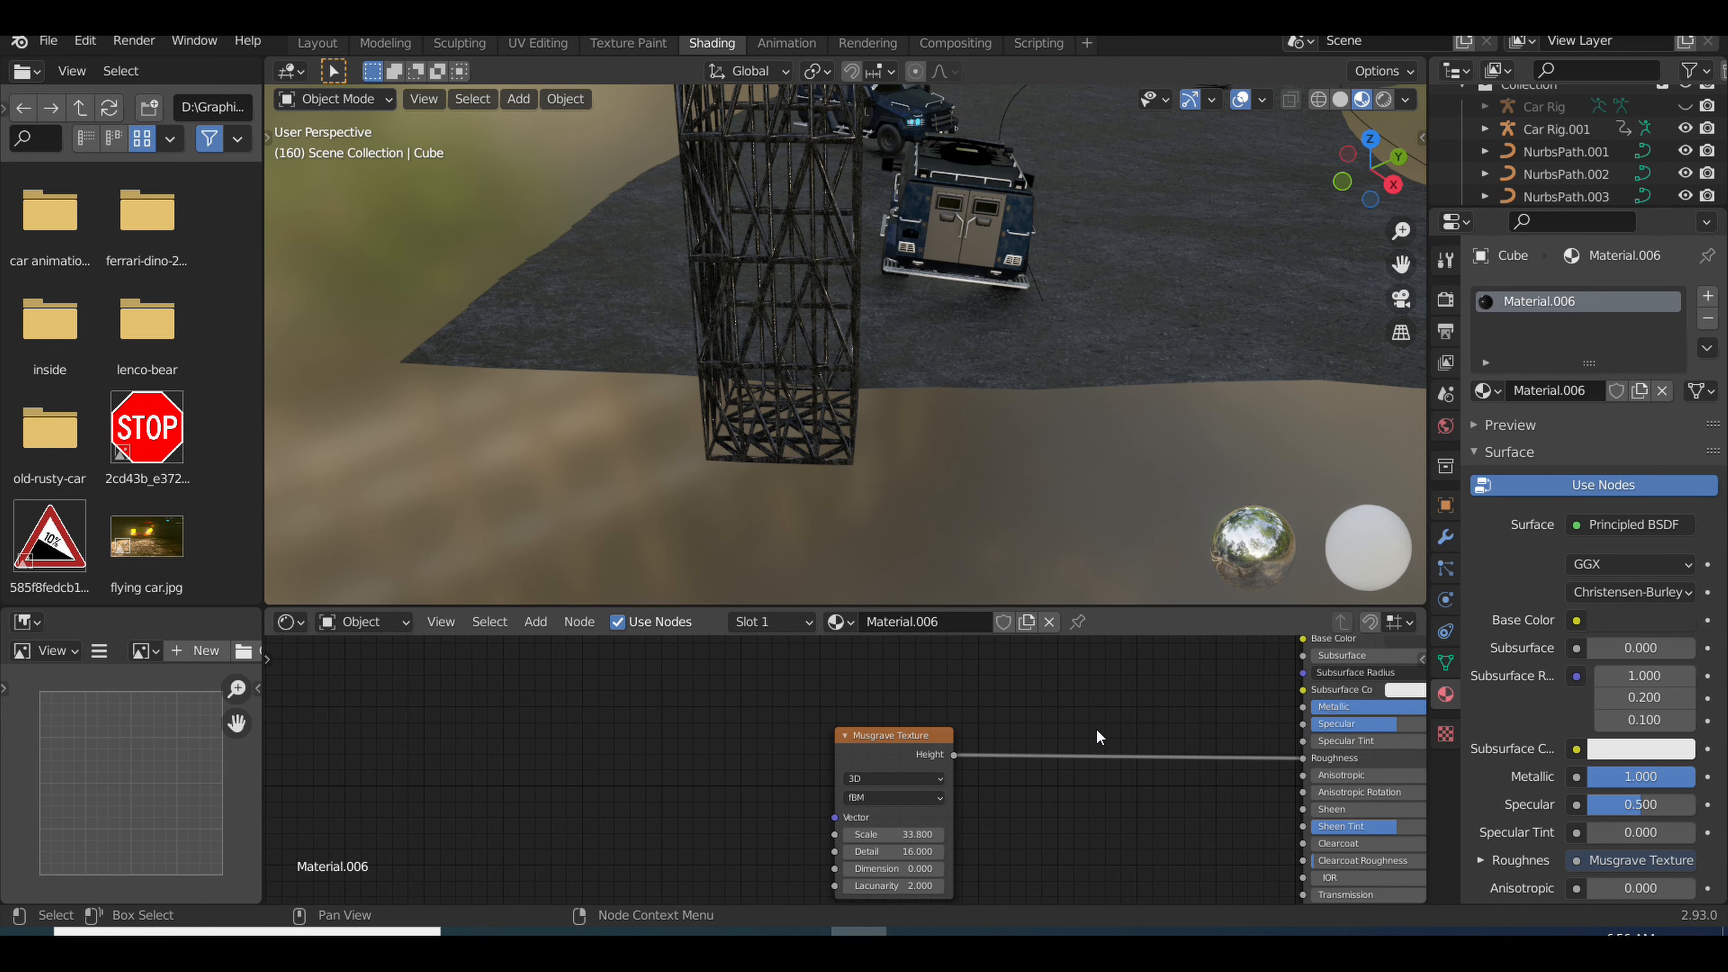
click(800, 407)
middle_drag(1046, 781, 651, 734)
scroll(843, 756, up, 2)
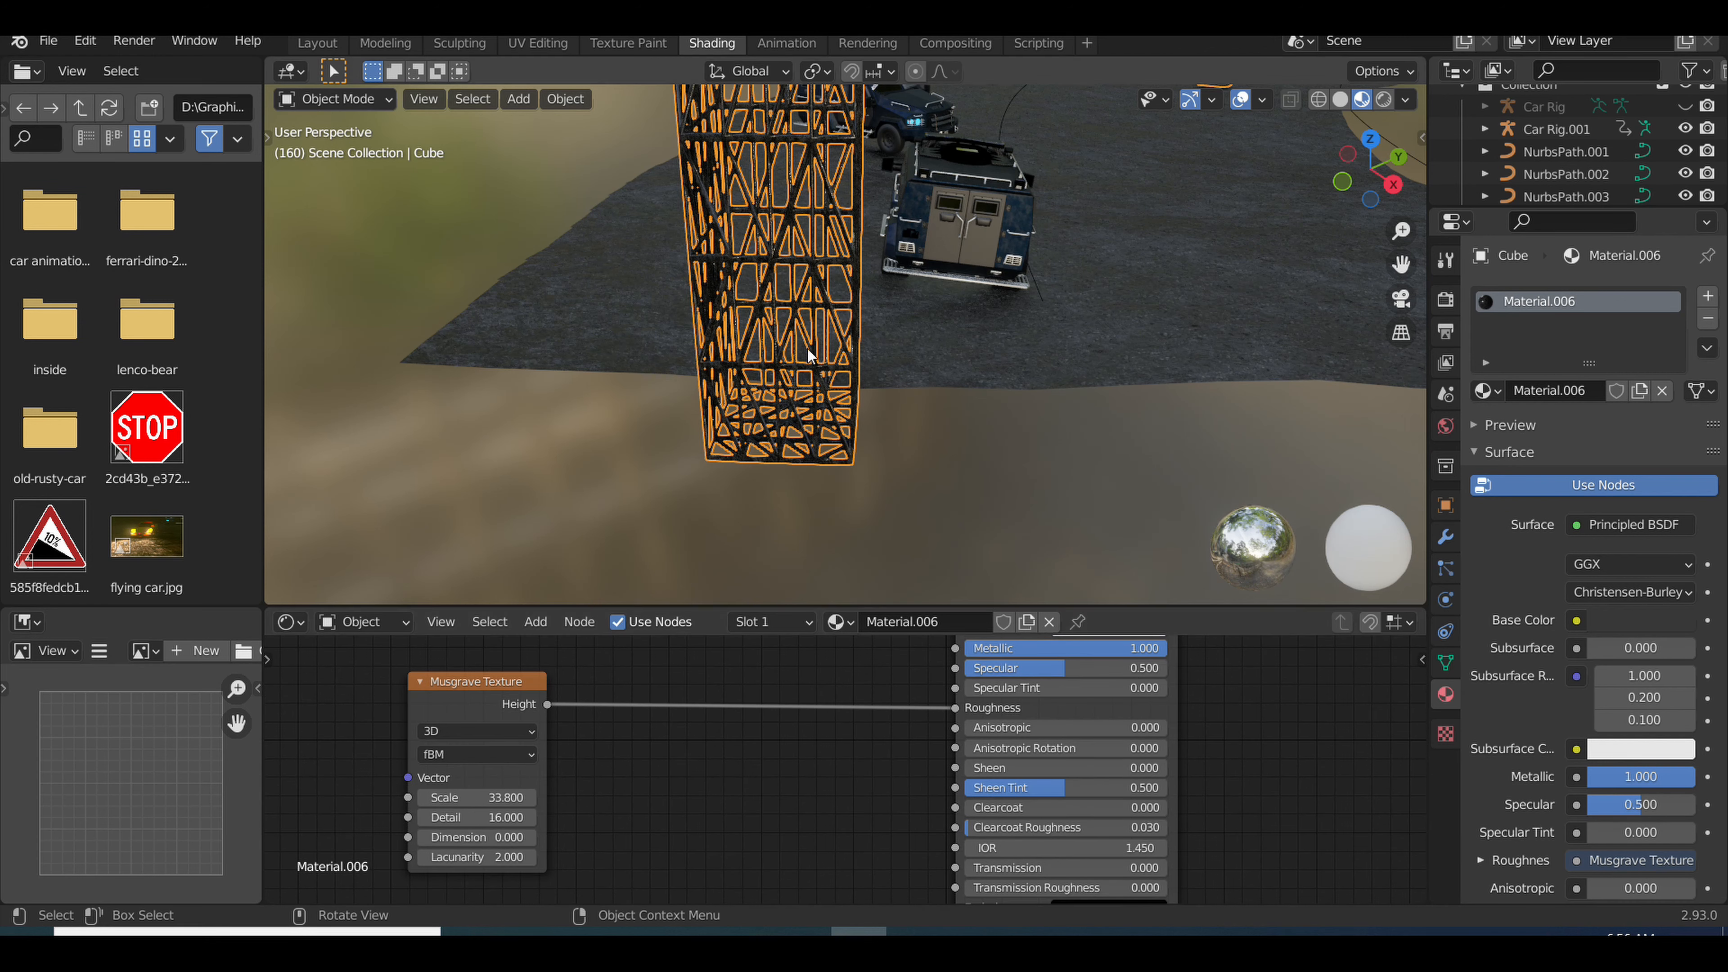
Step: Examine the metal surface of the truss bars up close and survey the road with its arches and vehicles
click(859, 302)
scroll(804, 305, up, 2)
scroll(783, 361, down, 2)
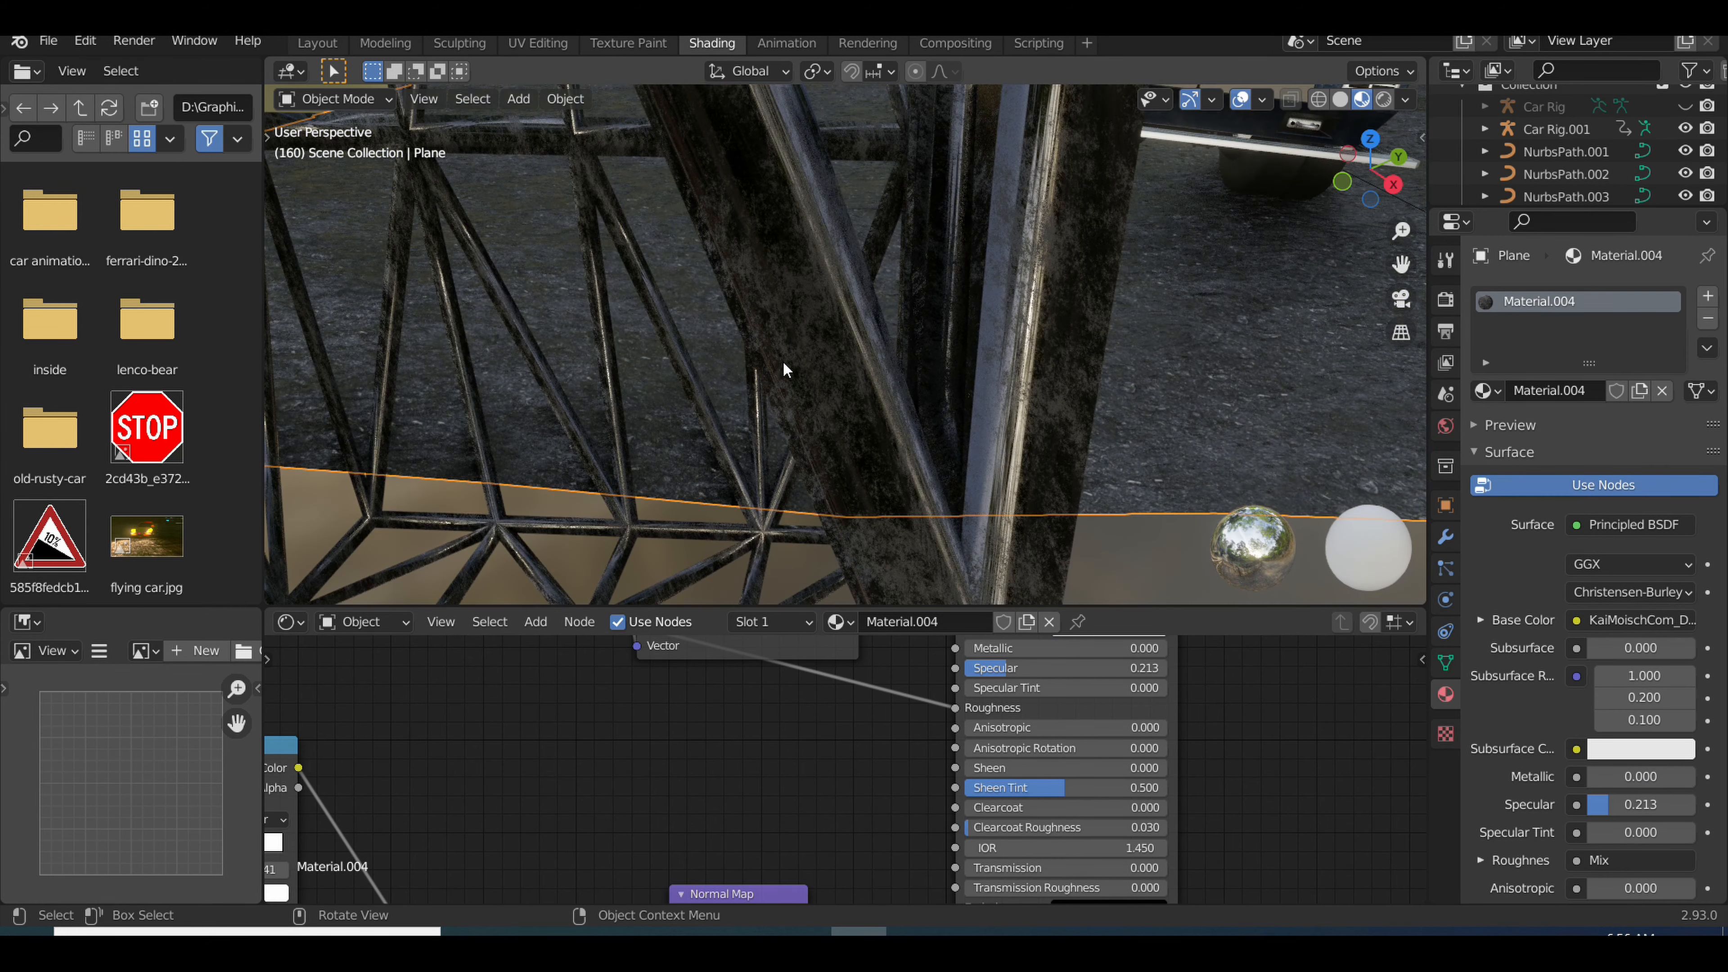
scroll(783, 361, down, 3)
scroll(996, 279, up, 2)
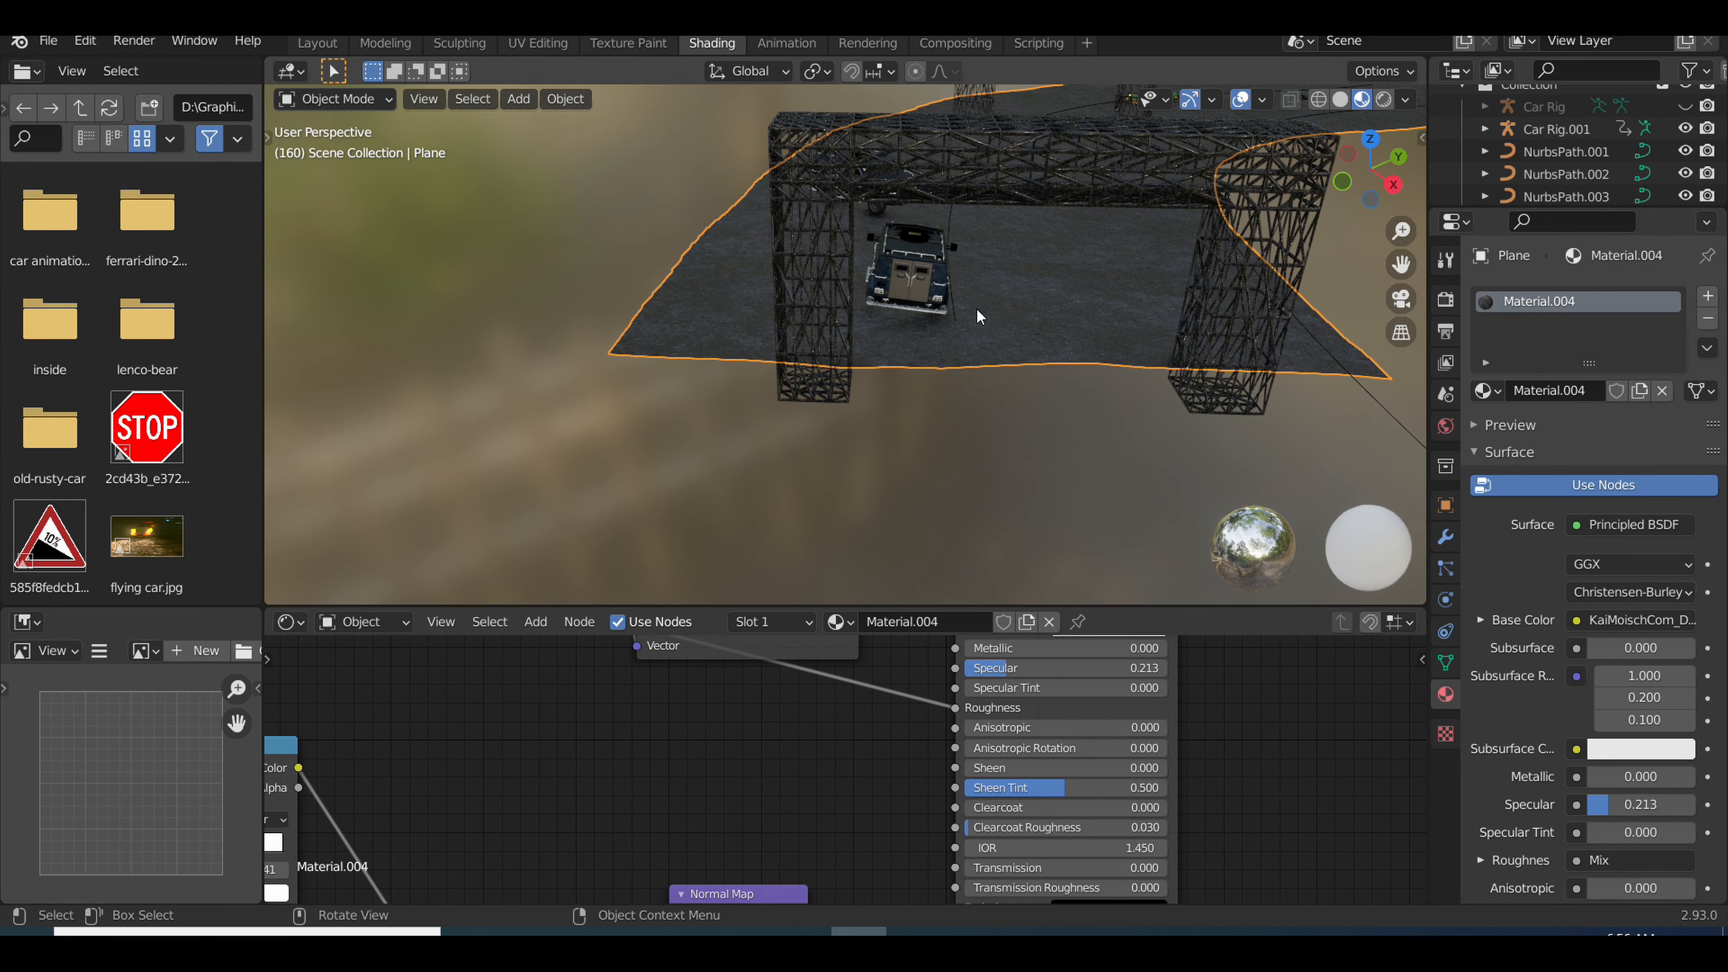
middle_drag(813, 387, 773, 436)
scroll(879, 332, down, 2)
scroll(885, 345, up, 2)
middle_drag(1050, 321, 1352, 204)
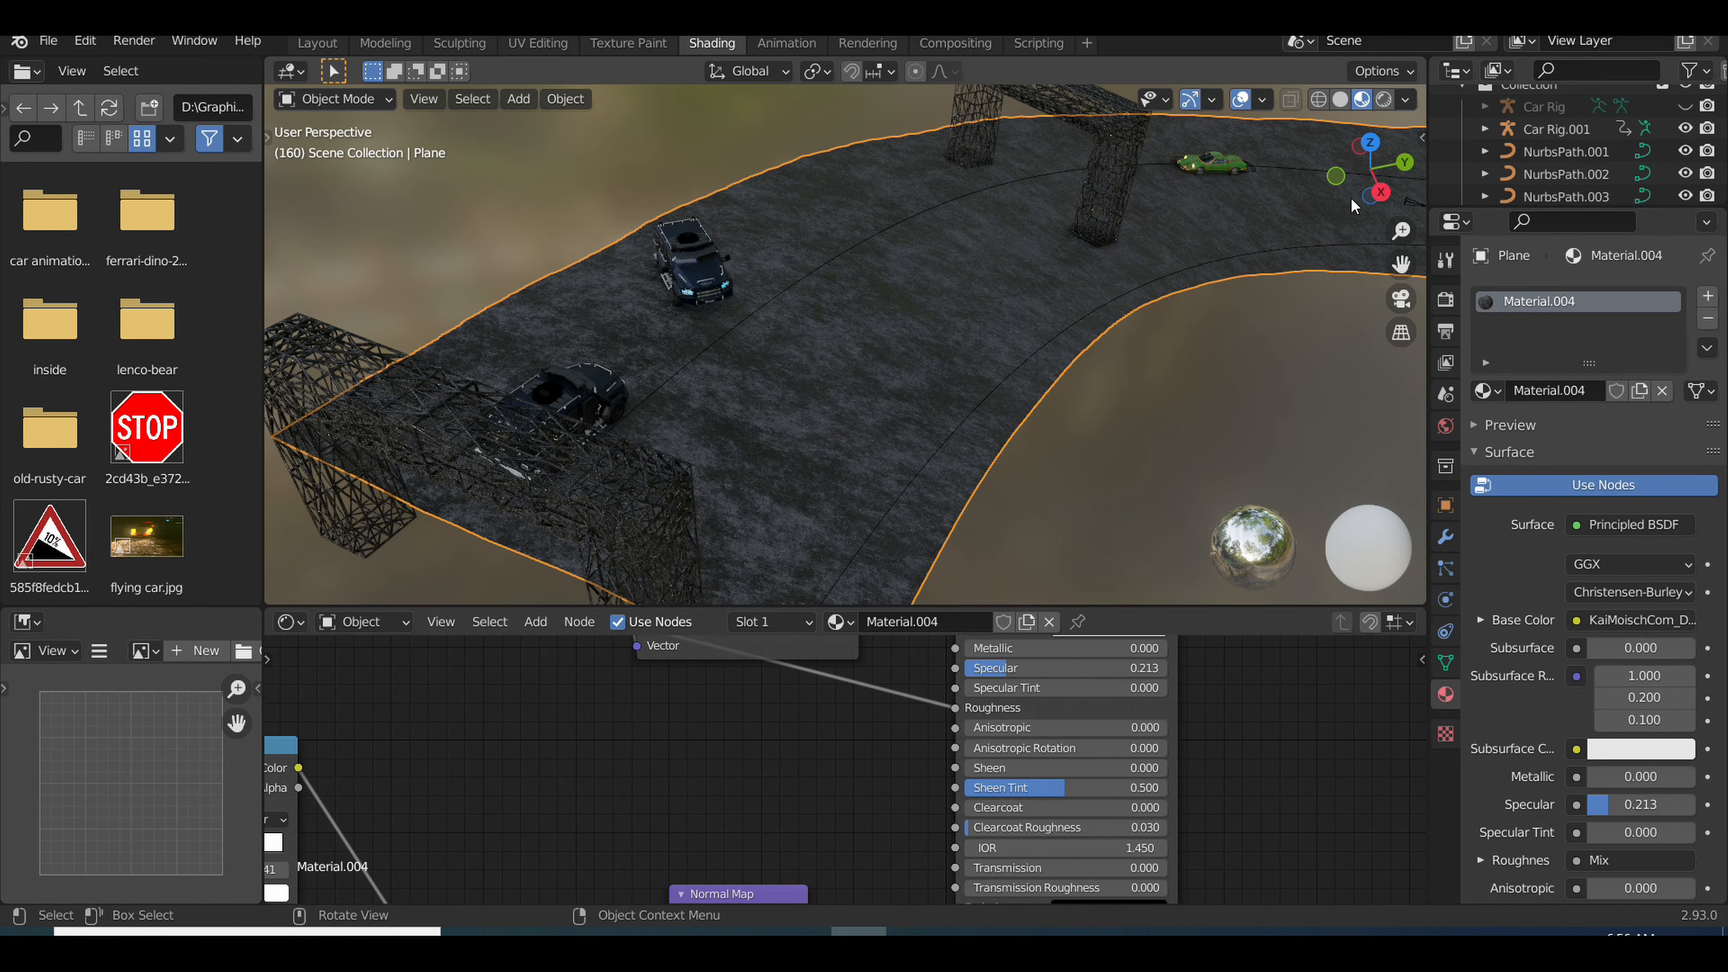
scroll(887, 375, down, 2)
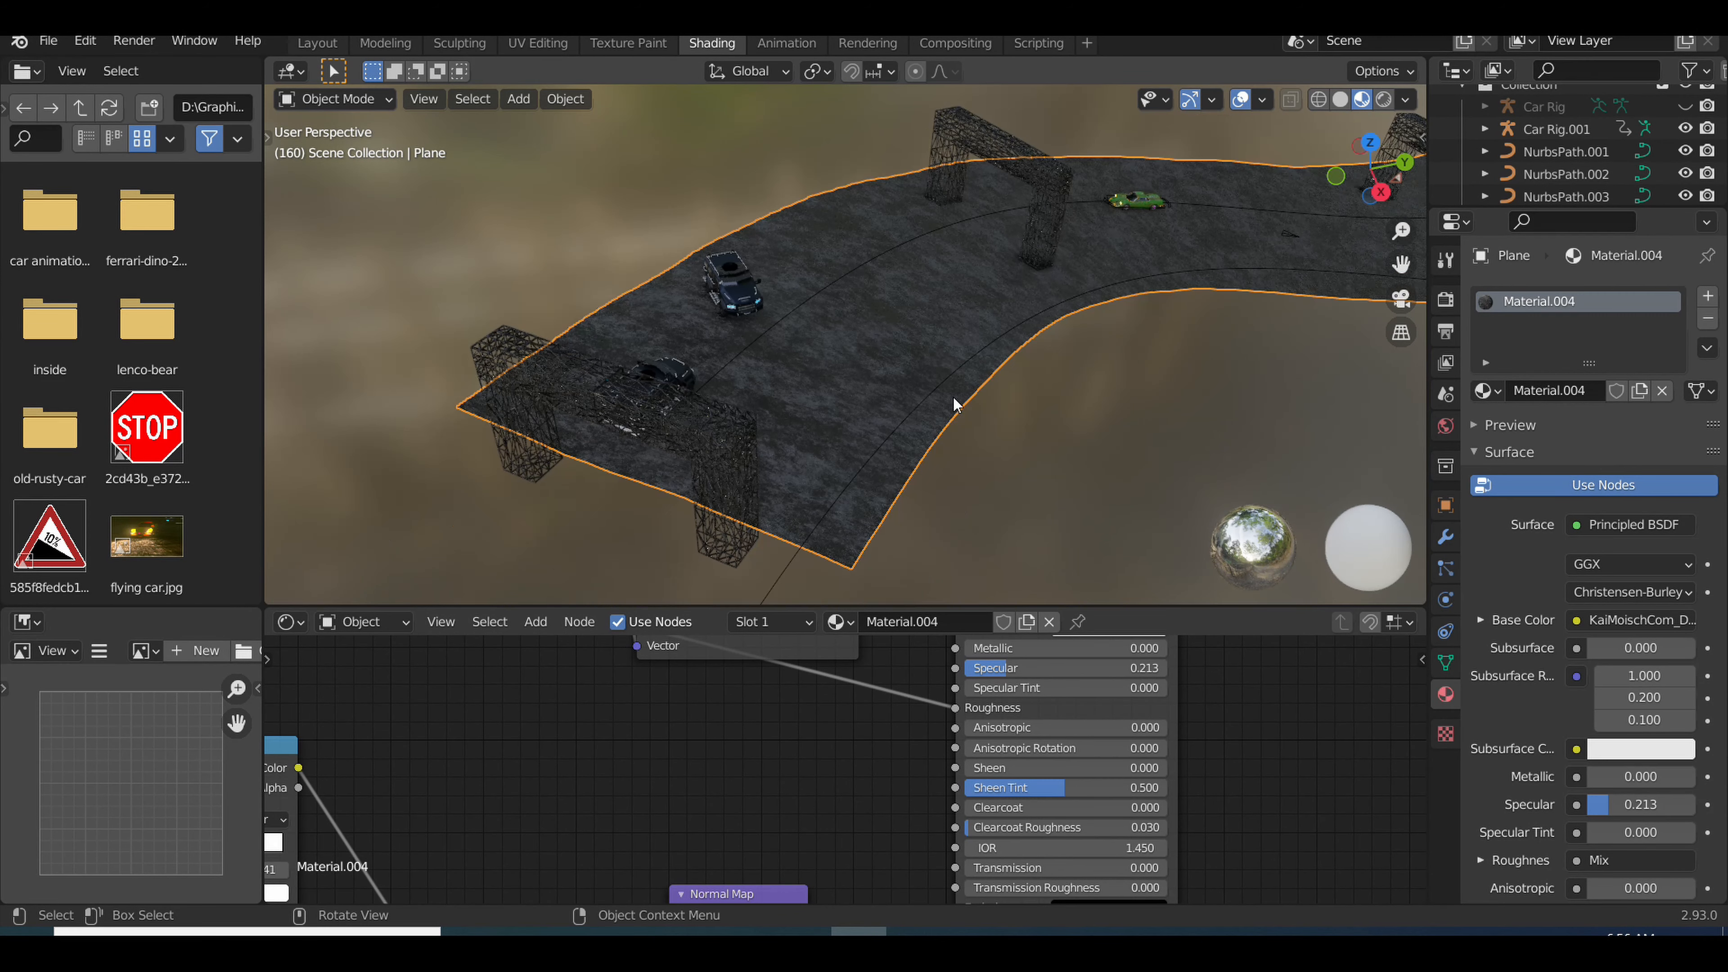
click(971, 437)
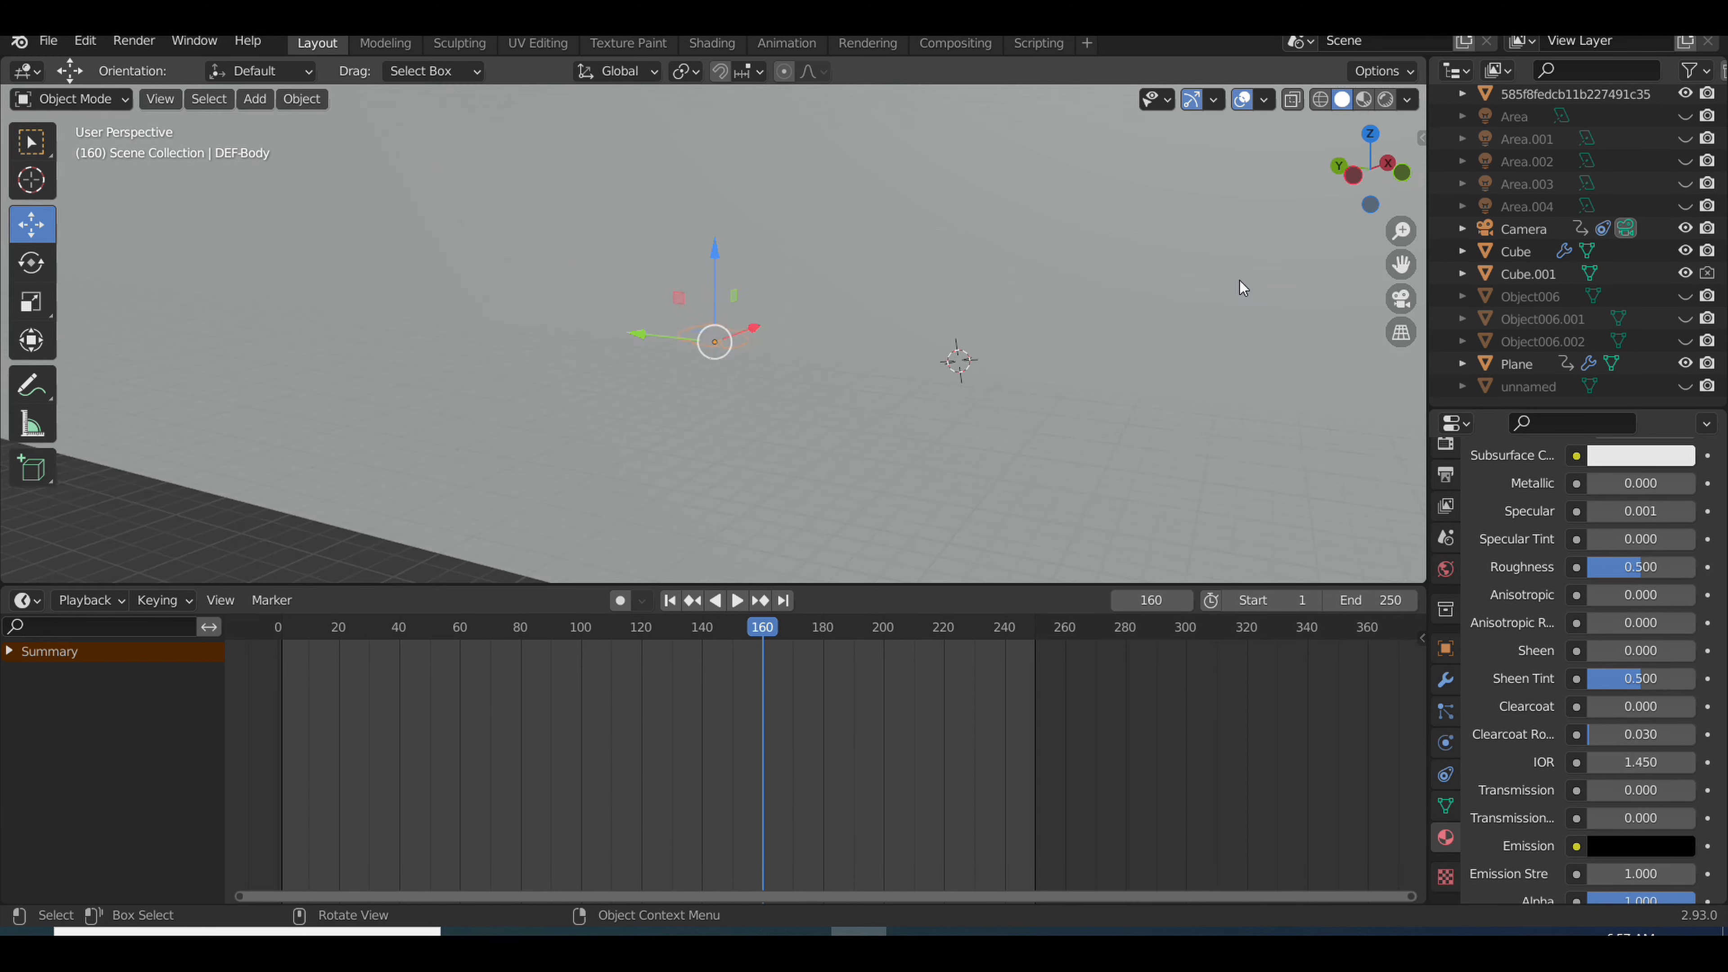
Step: Select the large box enclosing the road scene and show its volume material nodes in the Shading workspace
scroll(1240, 280, down, 3)
click(843, 296)
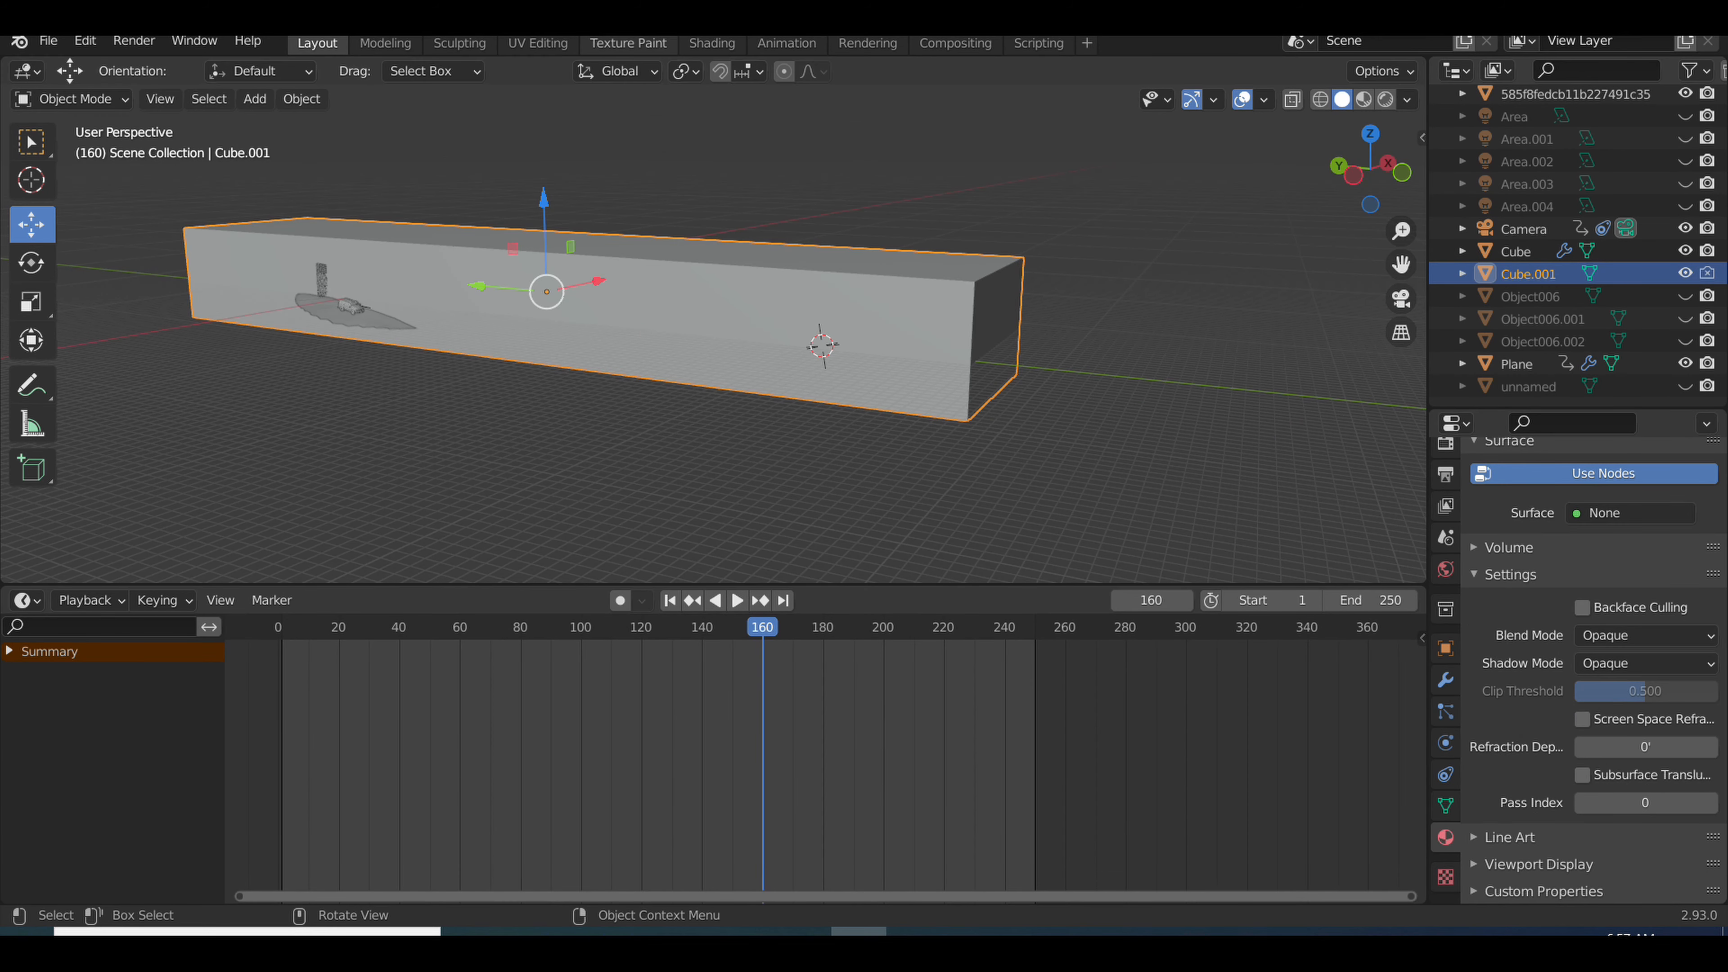
click(713, 42)
scroll(901, 304, down, 5)
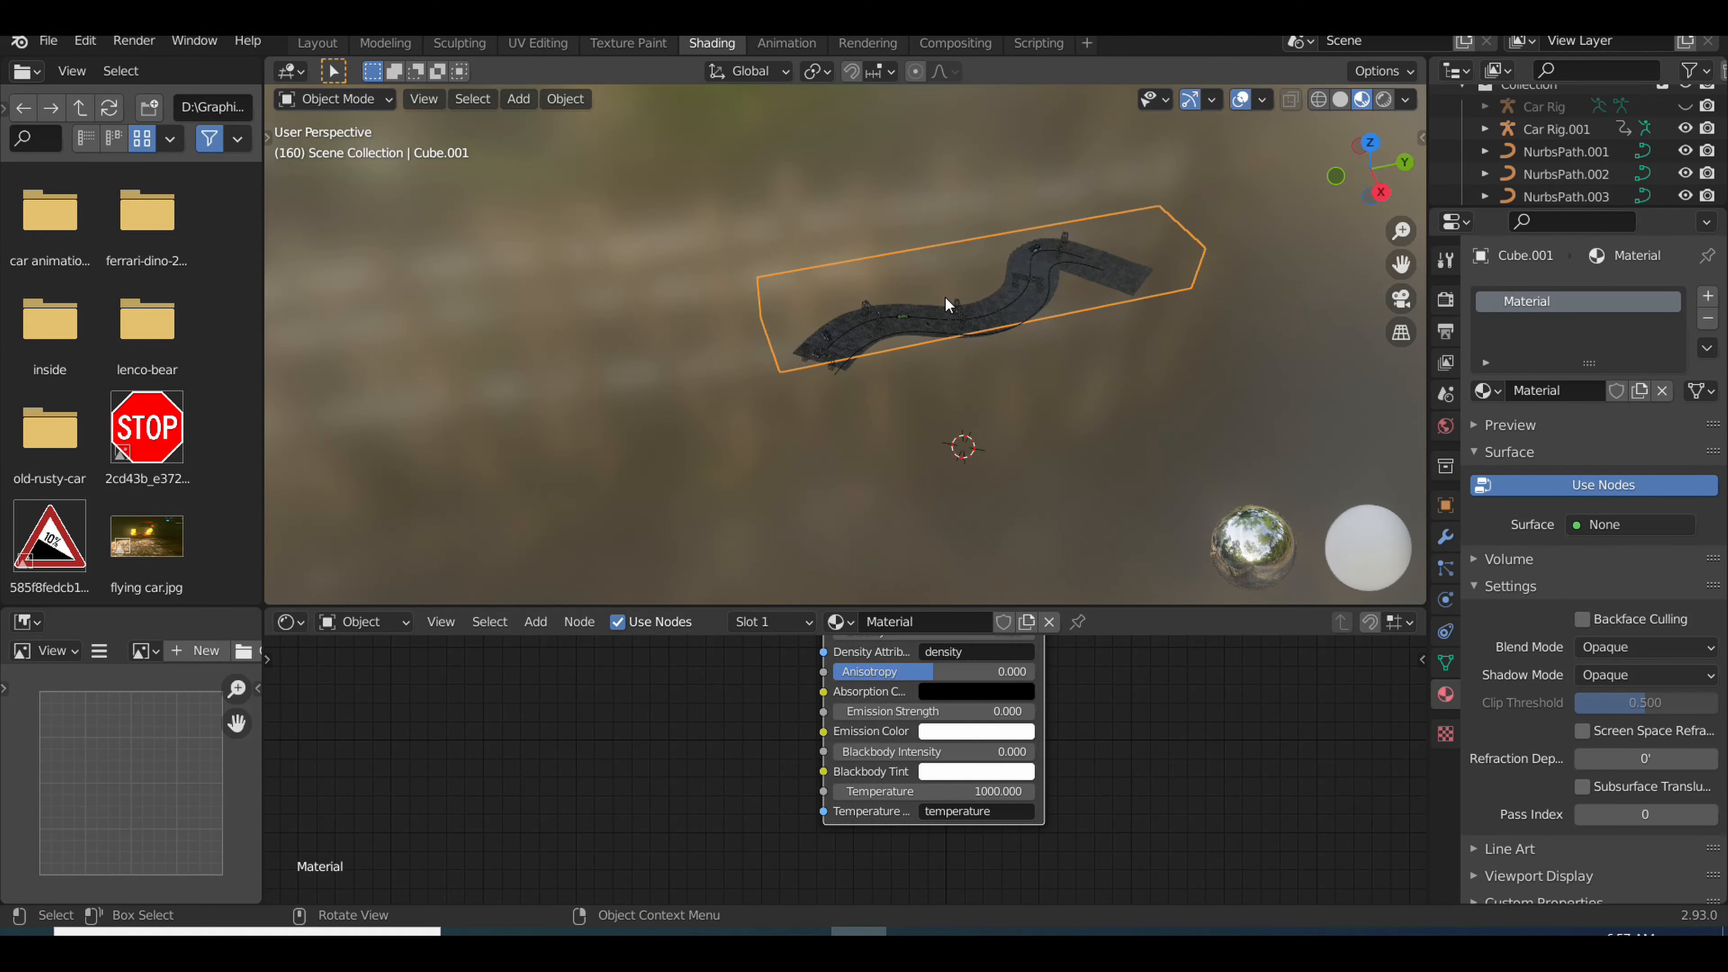
Step: Look over the road inside the selected volume box and examine the box's Principled Volume node settings
scroll(959, 332, up, 6)
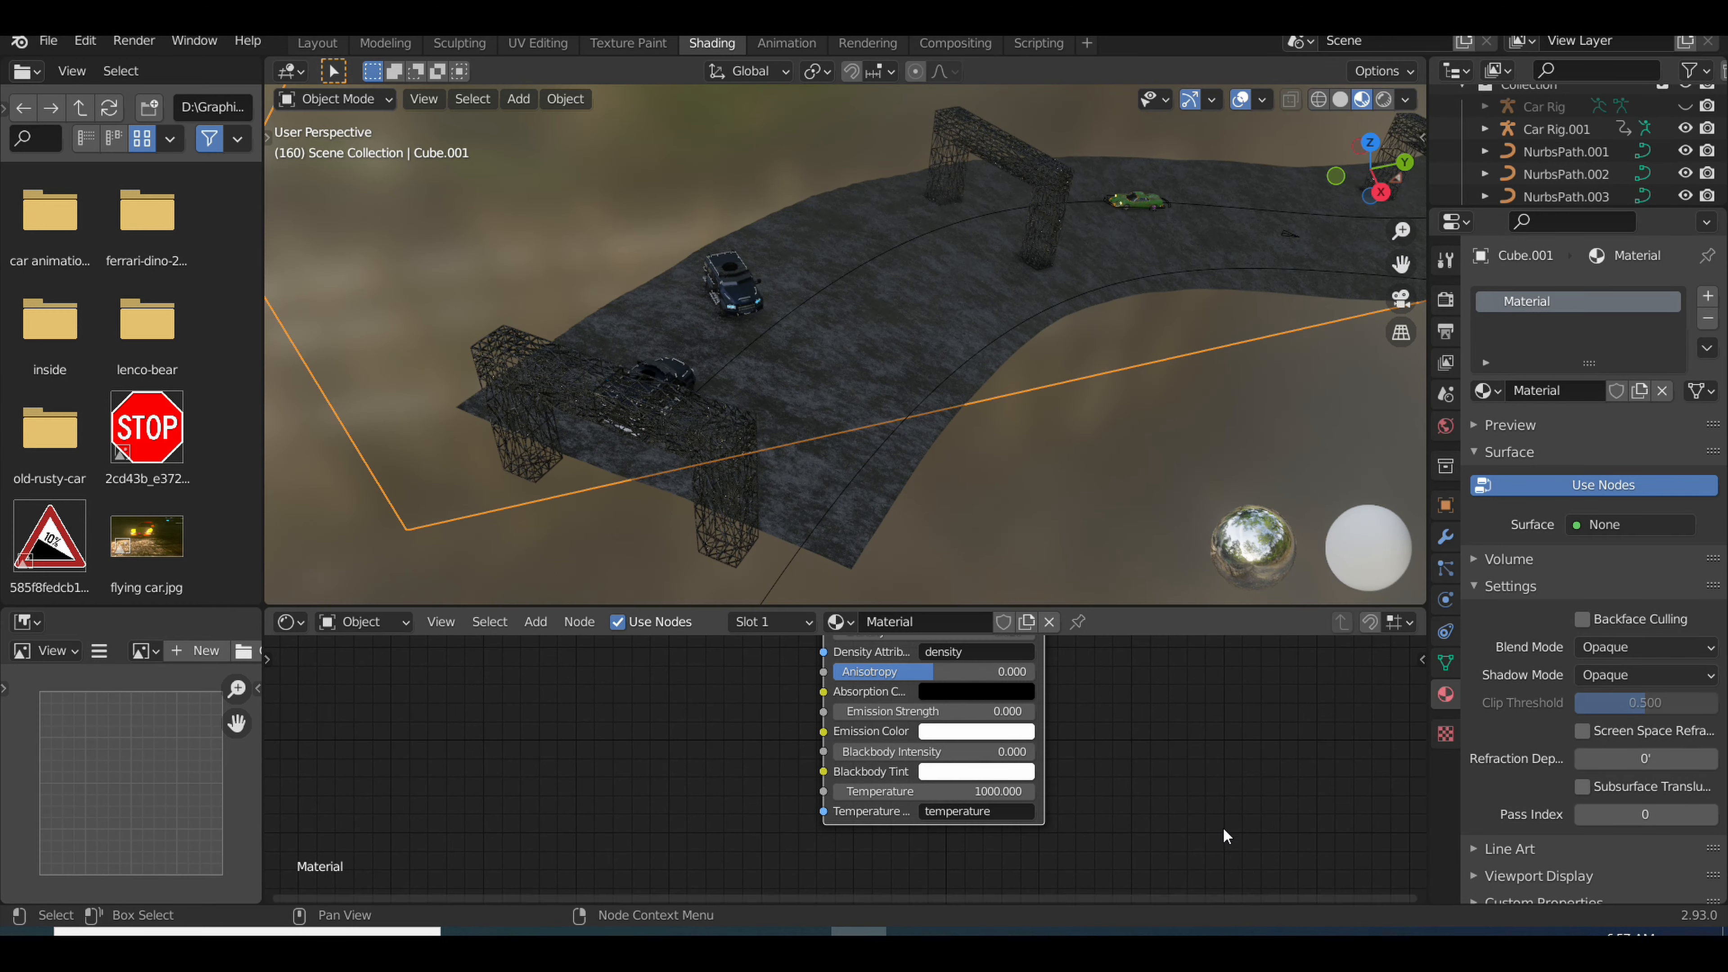
scroll(1564, 150, down, 5)
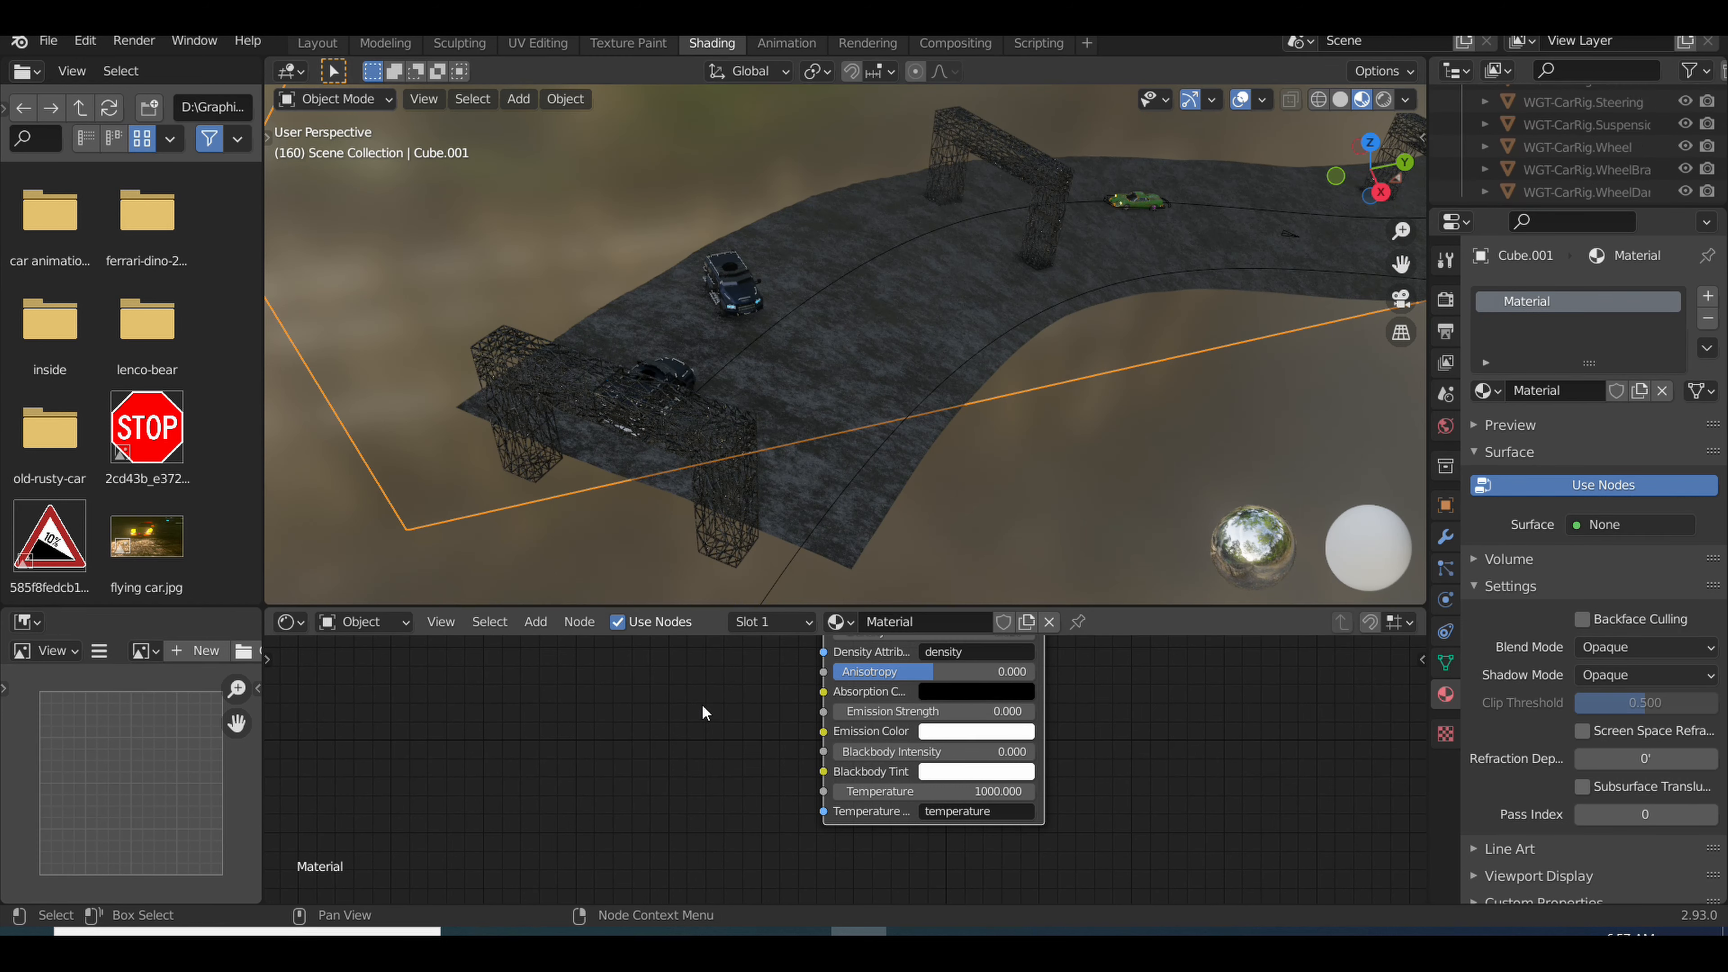
middle_drag(683, 641, 694, 709)
scroll(693, 714, down, 1)
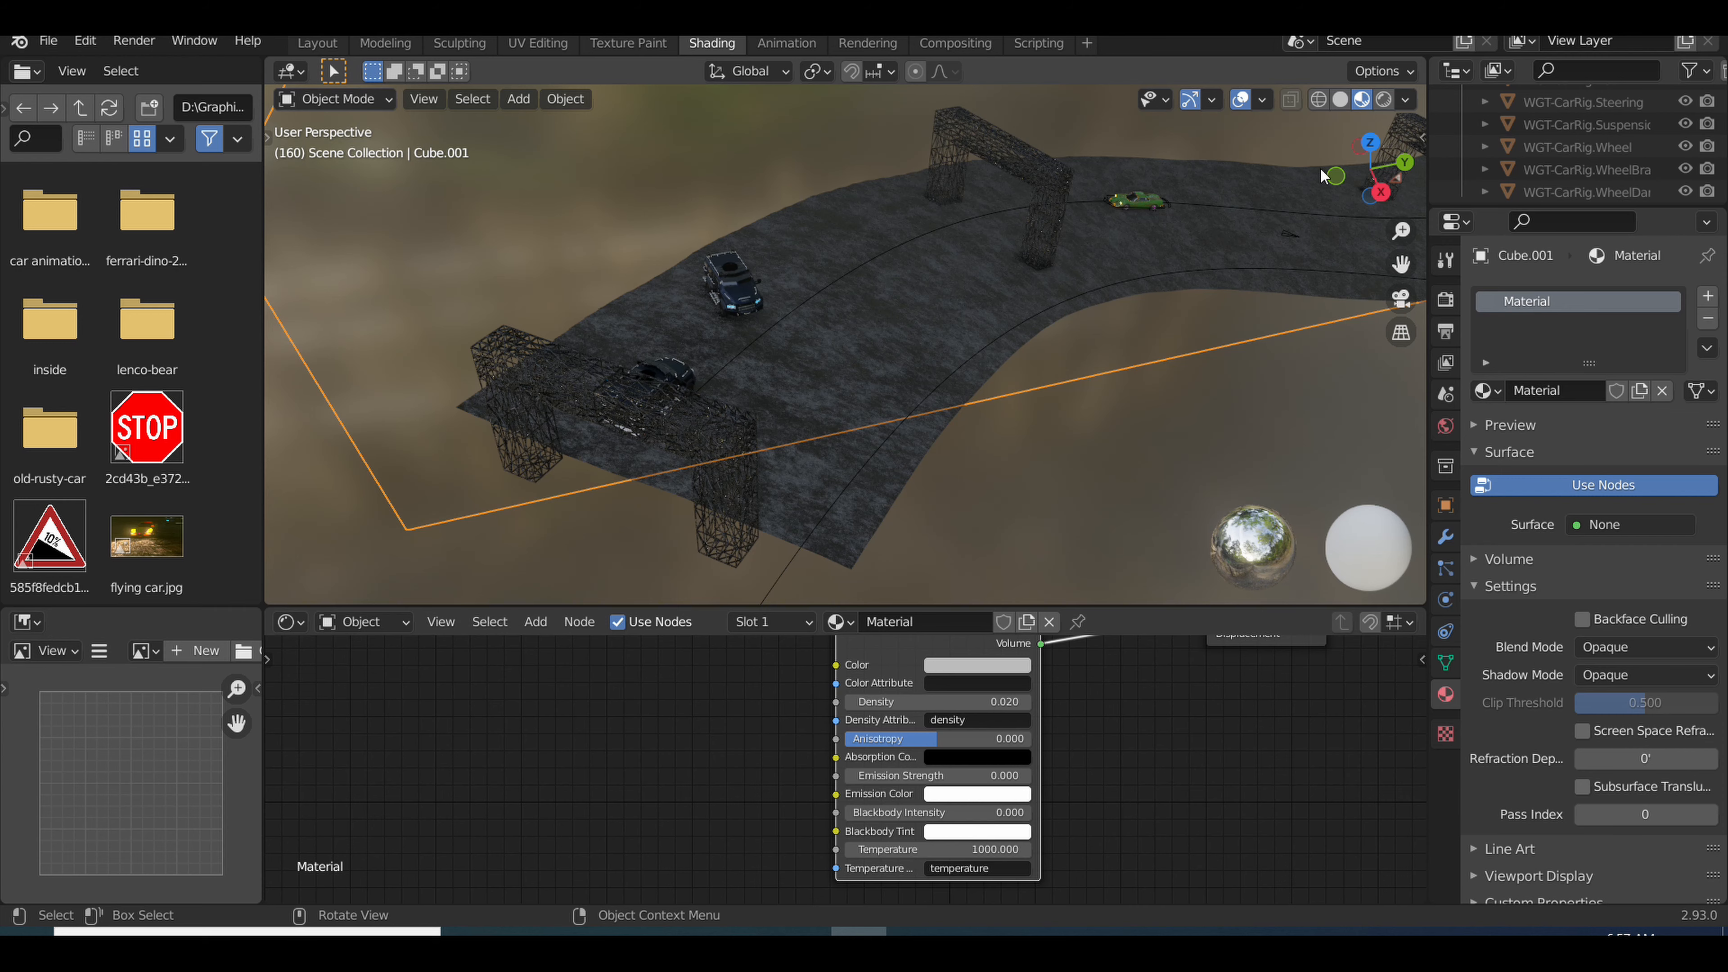
Step: View the enclosing volume box in Solid shading, and return the viewport to Material Preview
click(1340, 100)
scroll(806, 304, down, 5)
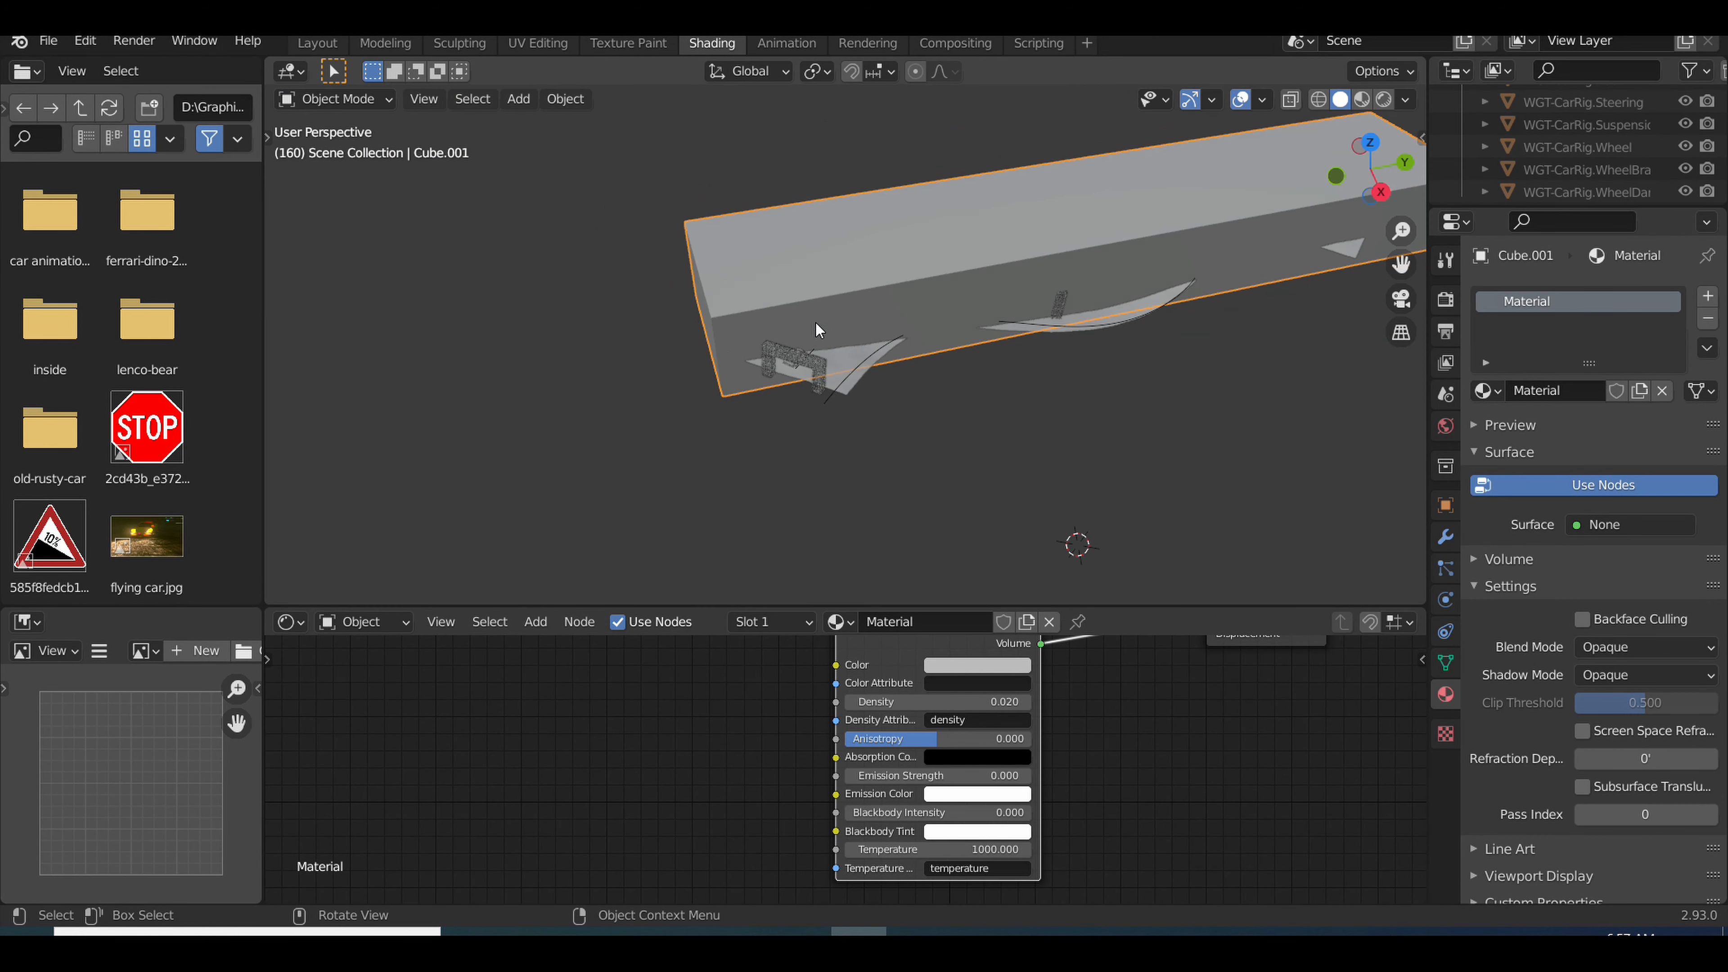
scroll(993, 272, down, 3)
scroll(1042, 272, up, 10)
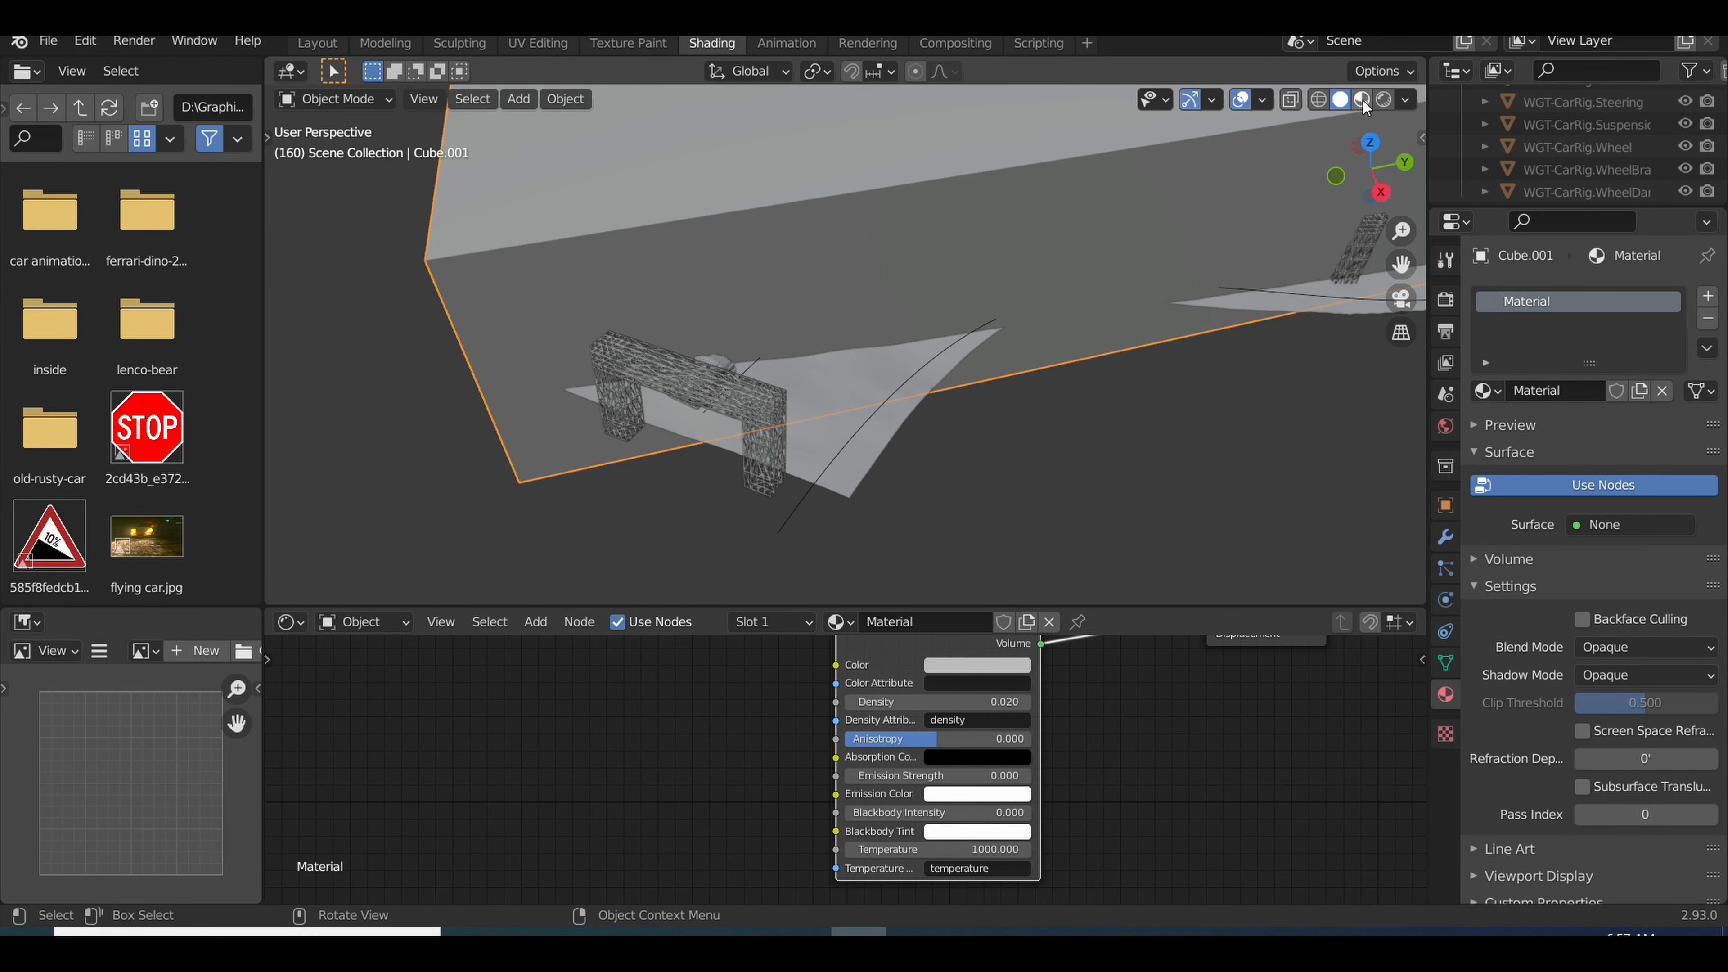
click(1363, 102)
Step: Inspect the Principled Volume node's color and density inputs and its connection to the Material Output's Volume socket
middle_drag(666, 695, 554, 761)
scroll(833, 716, up, 1)
scroll(865, 710, up, 2)
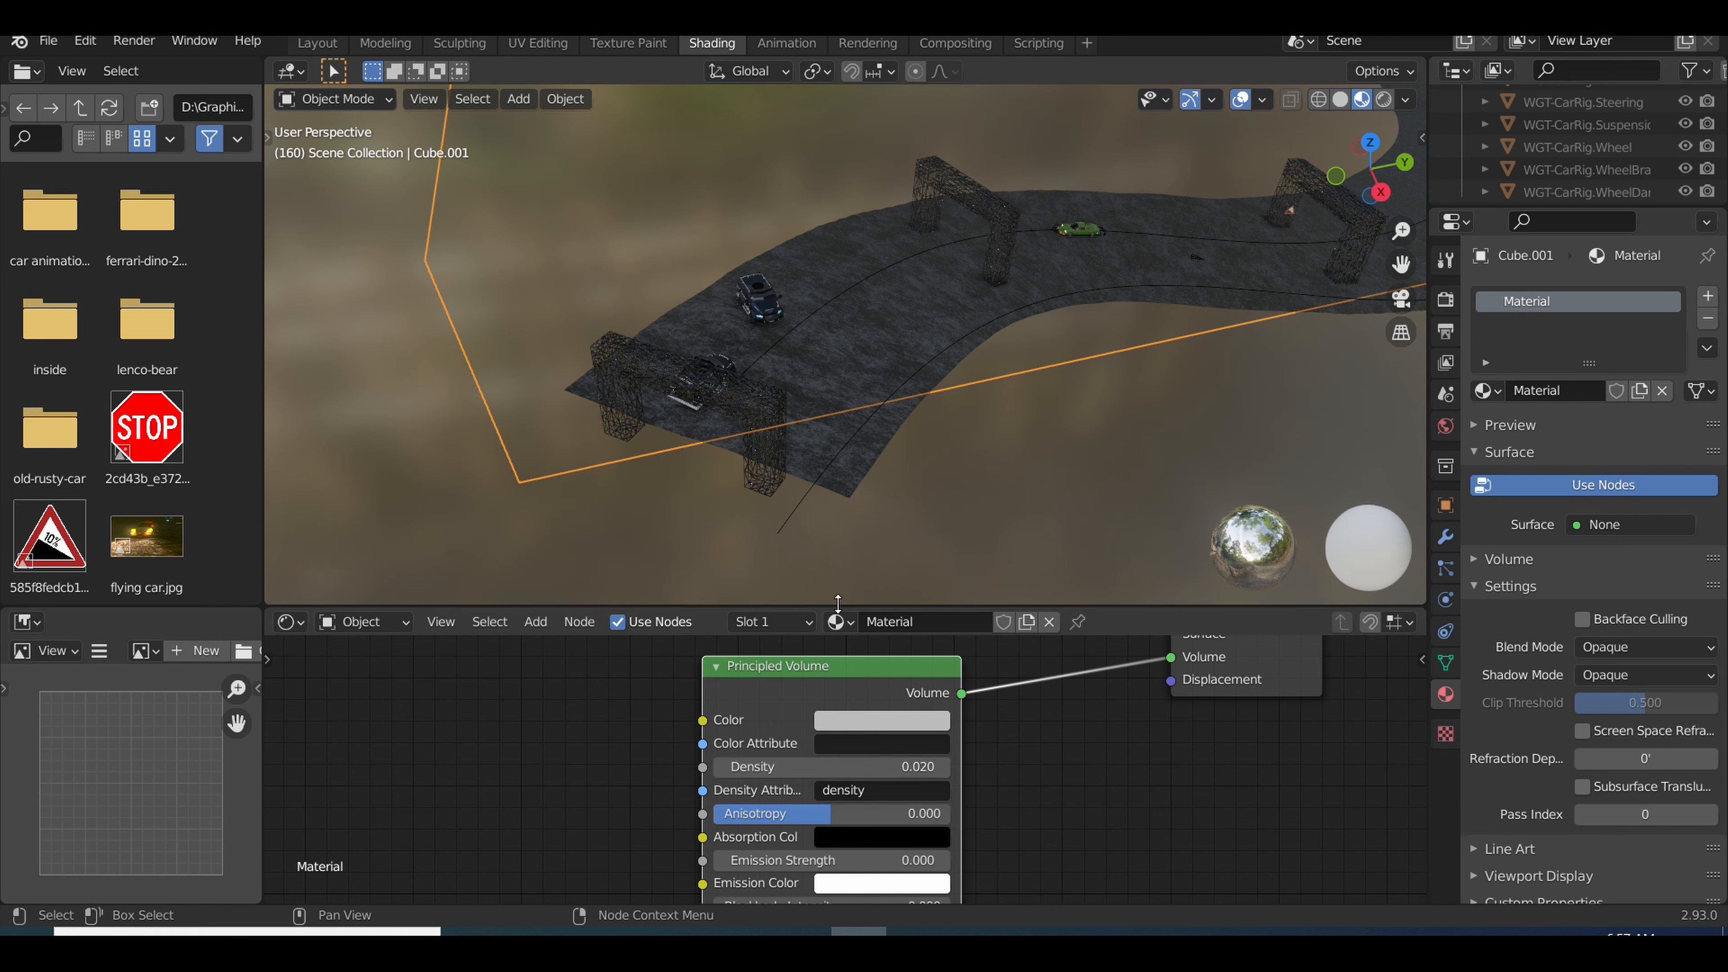
click(885, 718)
scroll(1001, 759, down, 2)
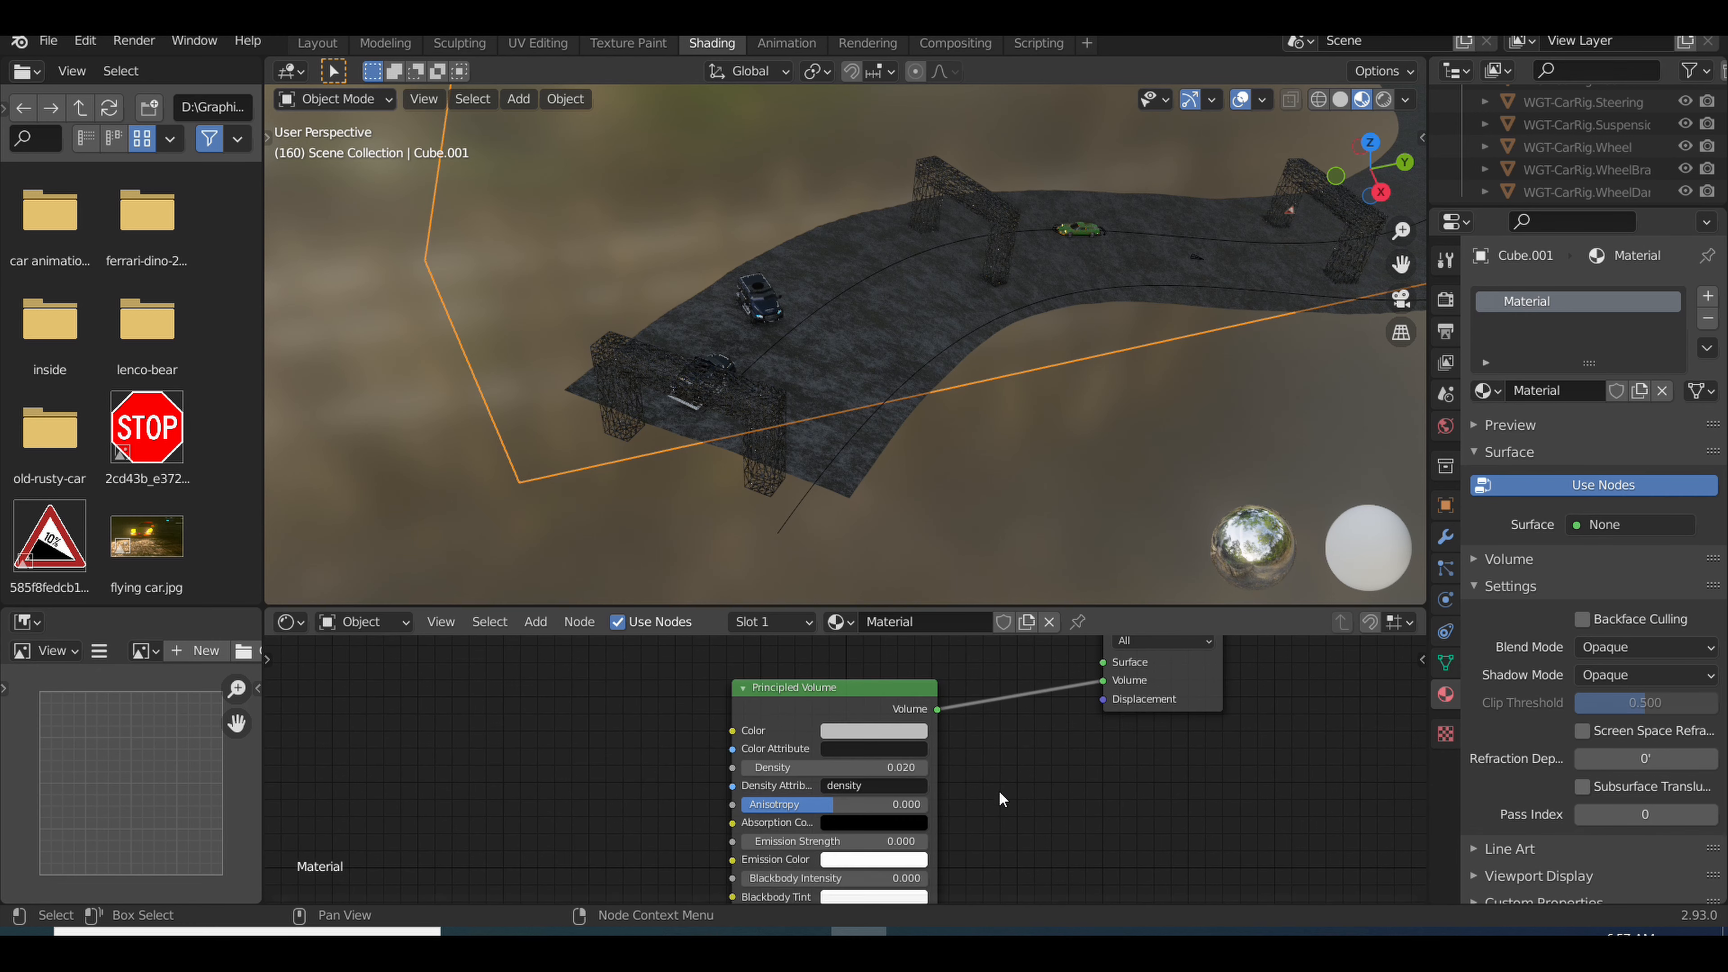
scroll(738, 353, up, 5)
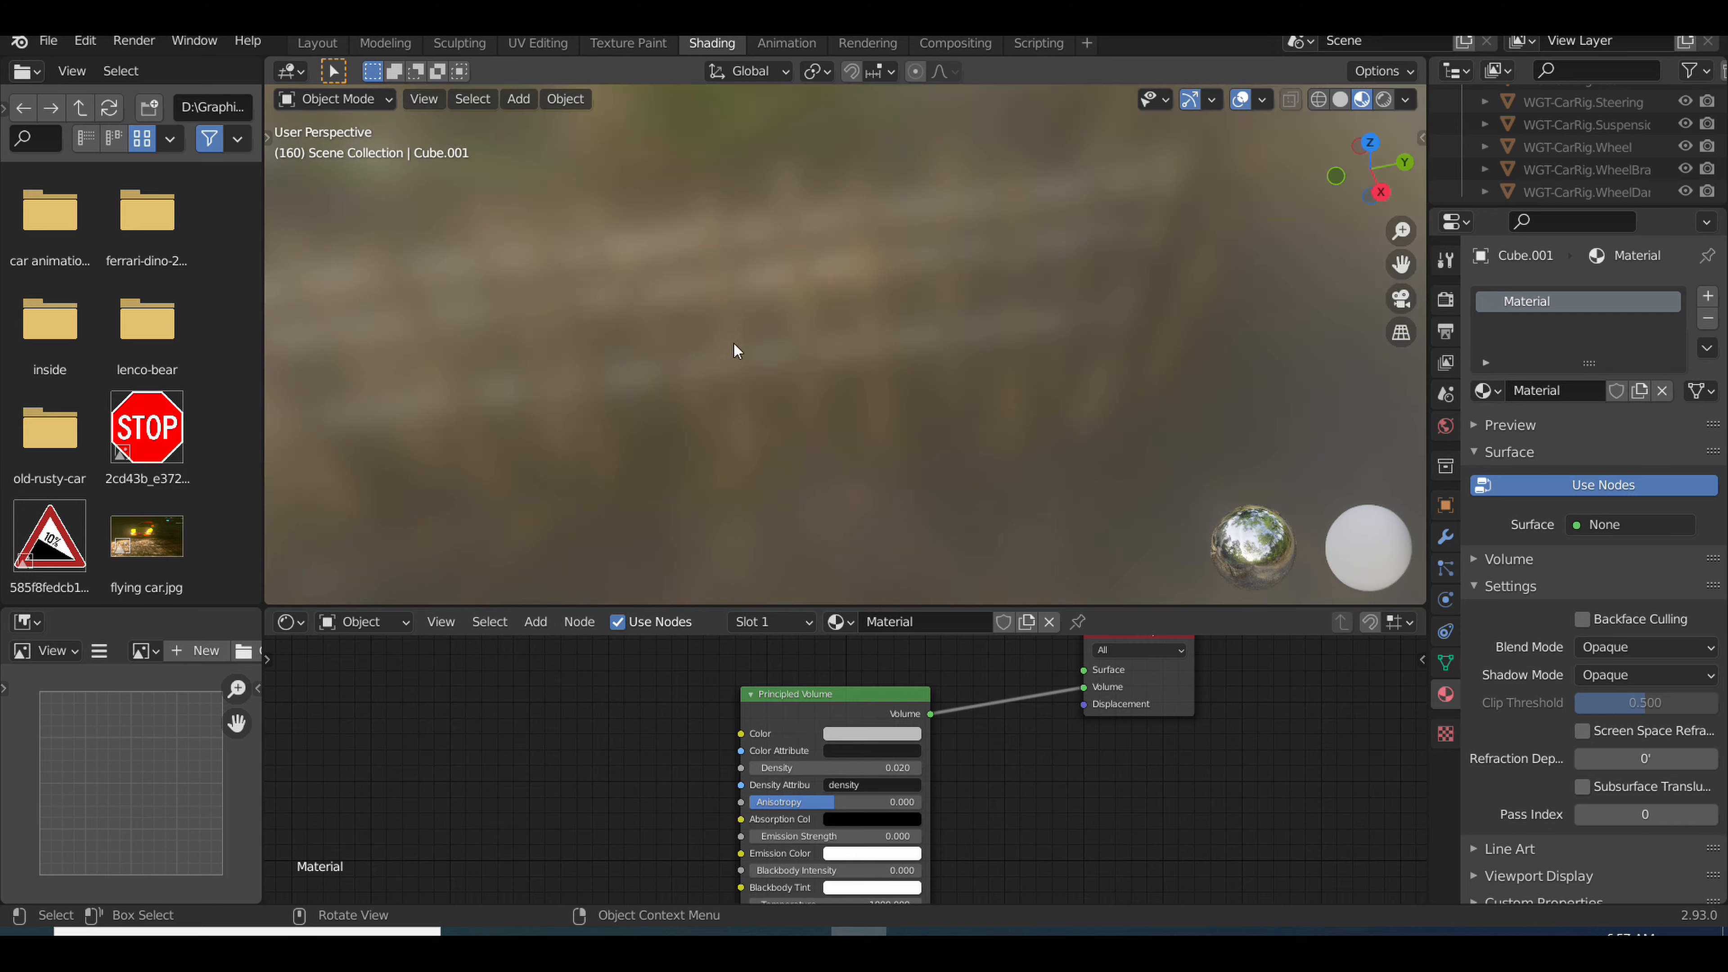
scroll(850, 375, down, 2)
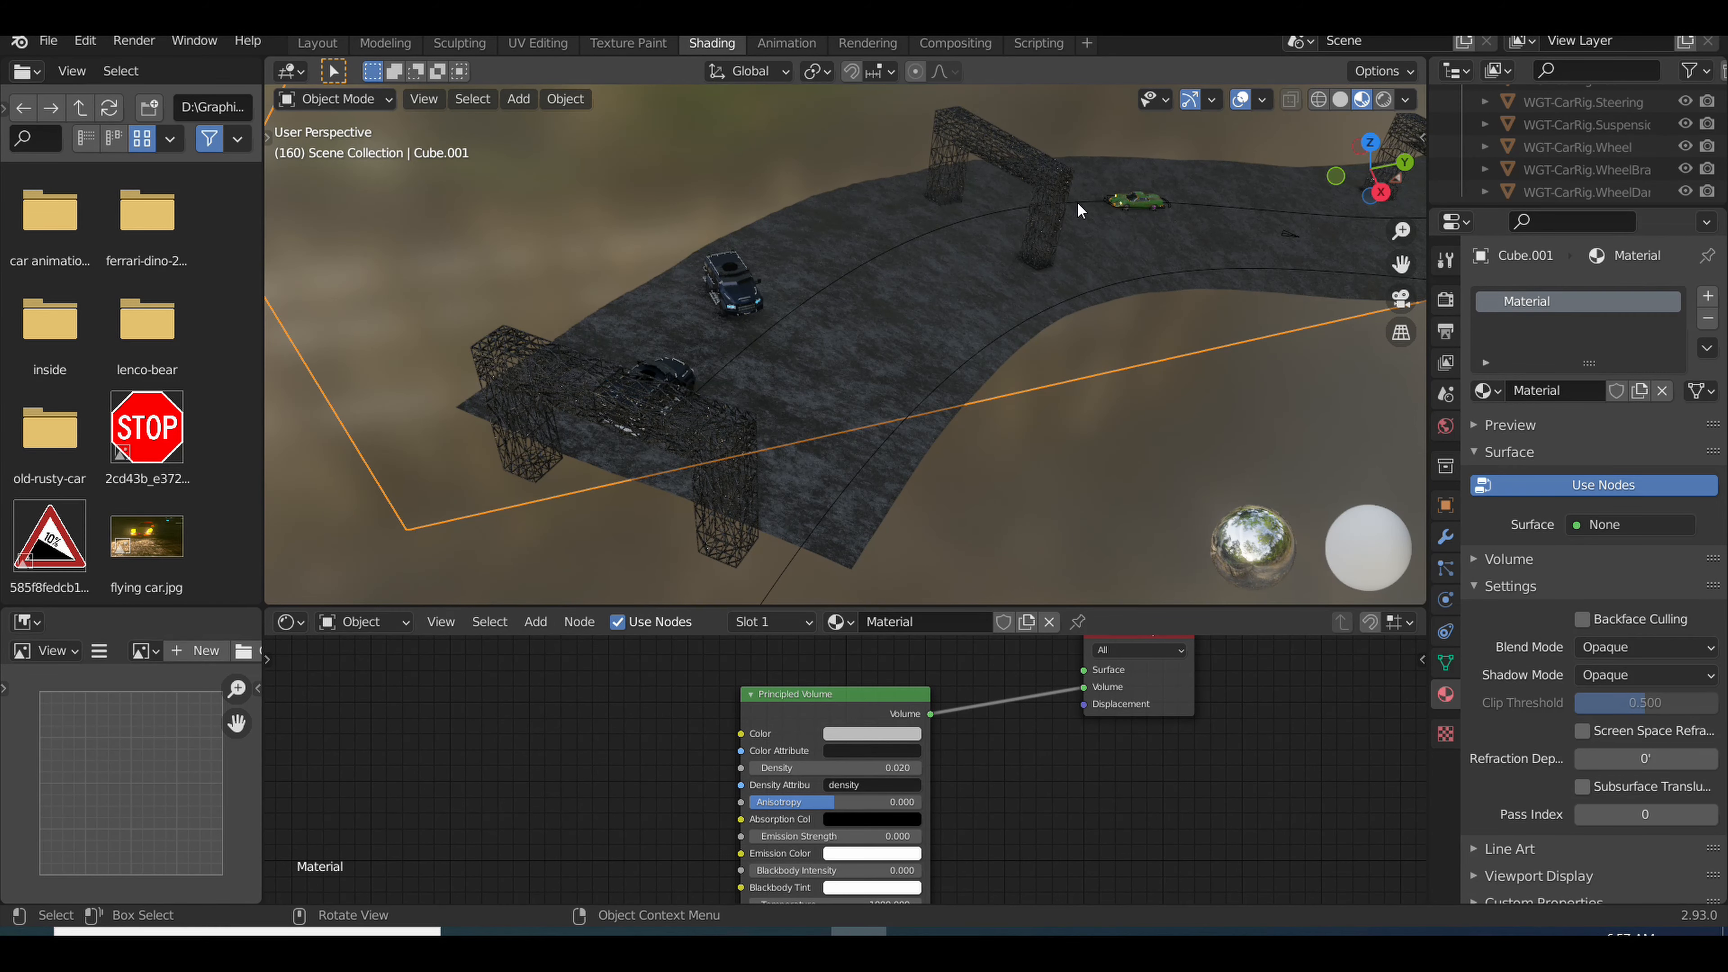
Step: Select the green car's body and look over the road with its vehicles and arches
click(1117, 207)
click(1128, 203)
click(1134, 200)
scroll(1131, 149, down, 2)
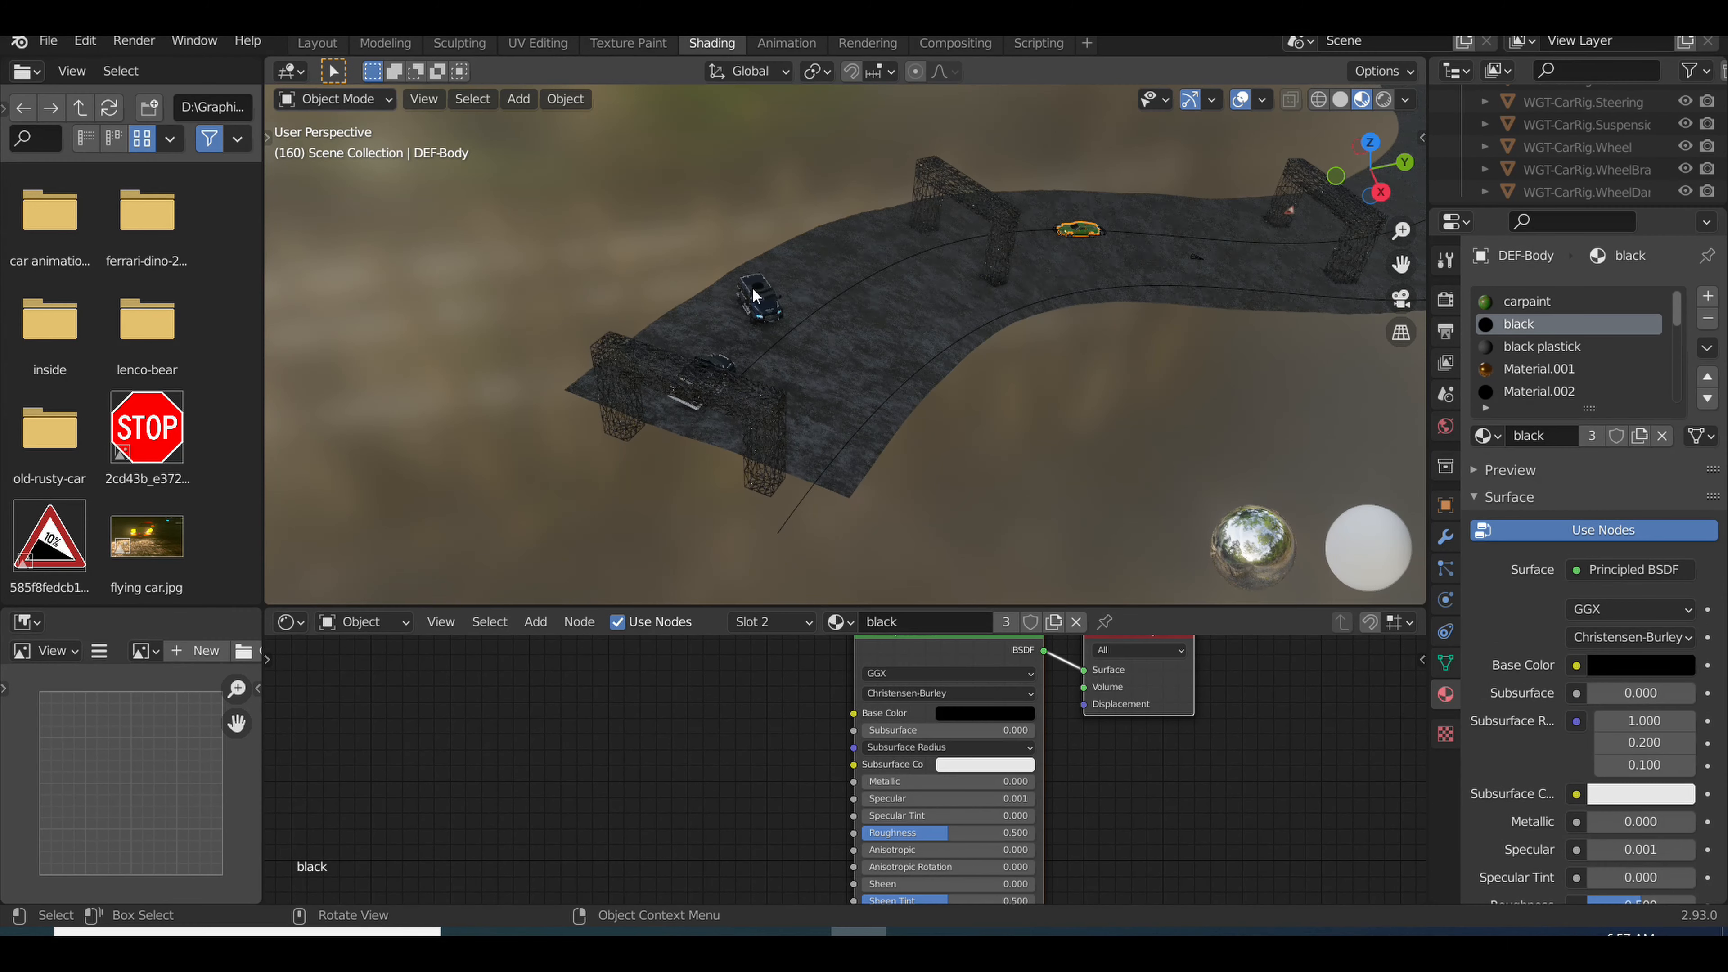
scroll(954, 234, down, 4)
scroll(1045, 282, up, 5)
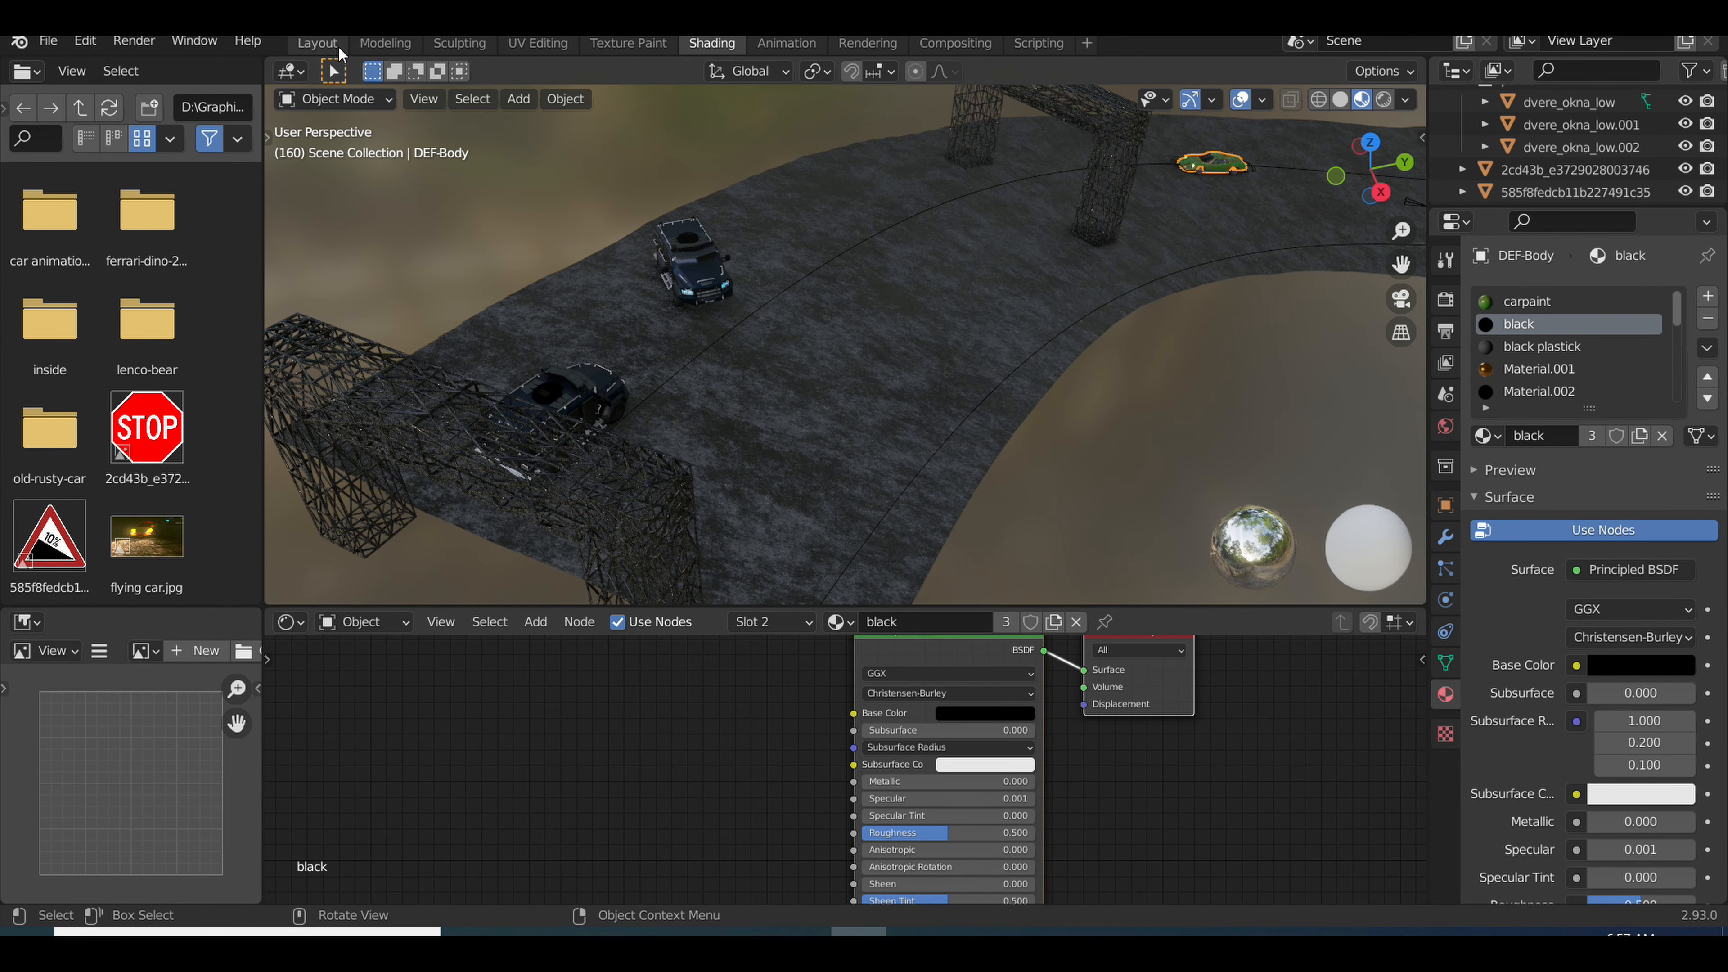
Step: Hide the enclosing volume box Cube.001 in the Layout workspace, keeping the truss arches visible
click(318, 42)
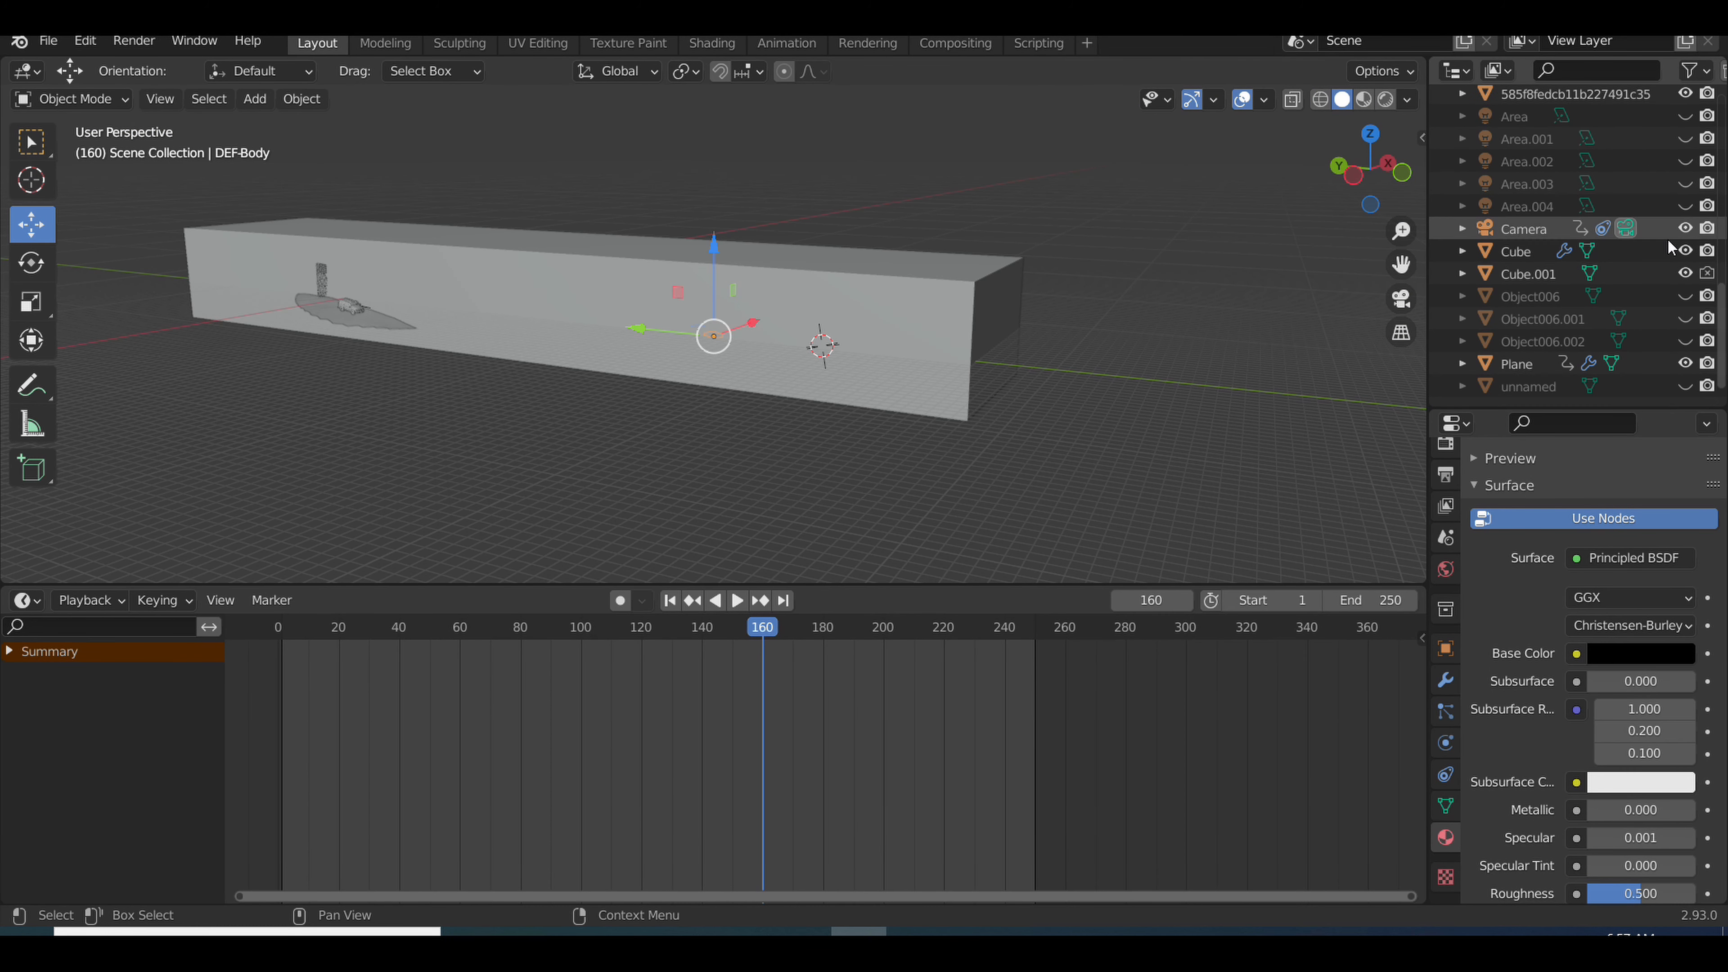
click(1684, 252)
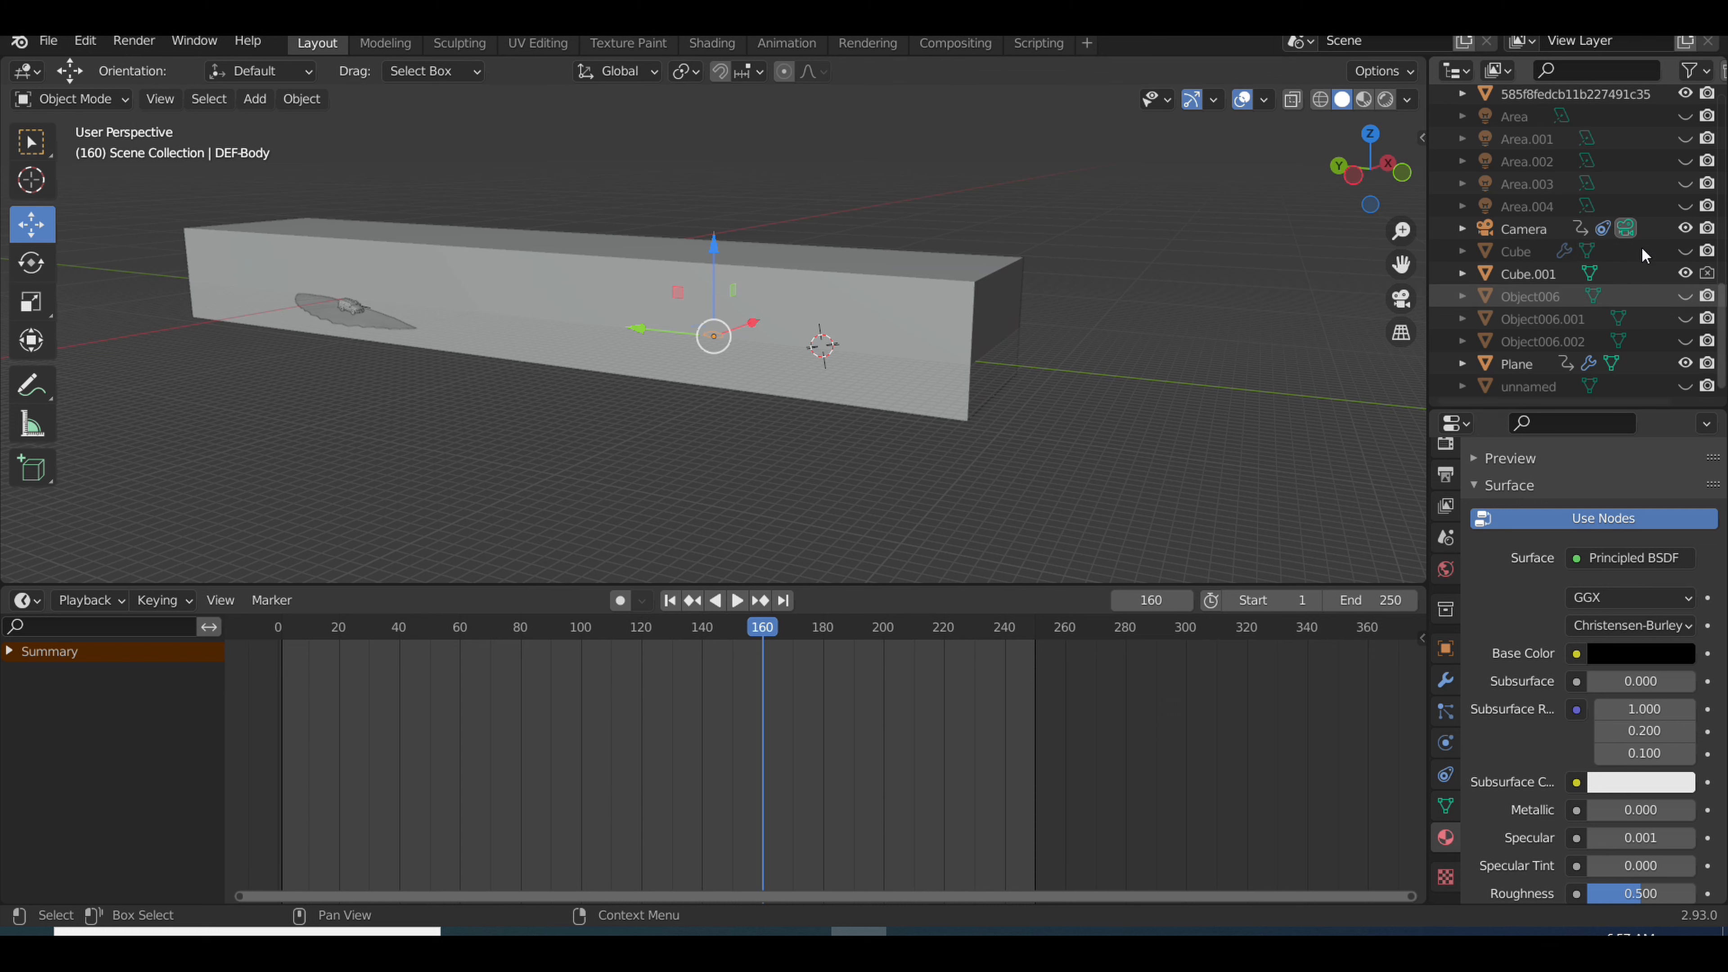
click(1683, 271)
click(1683, 251)
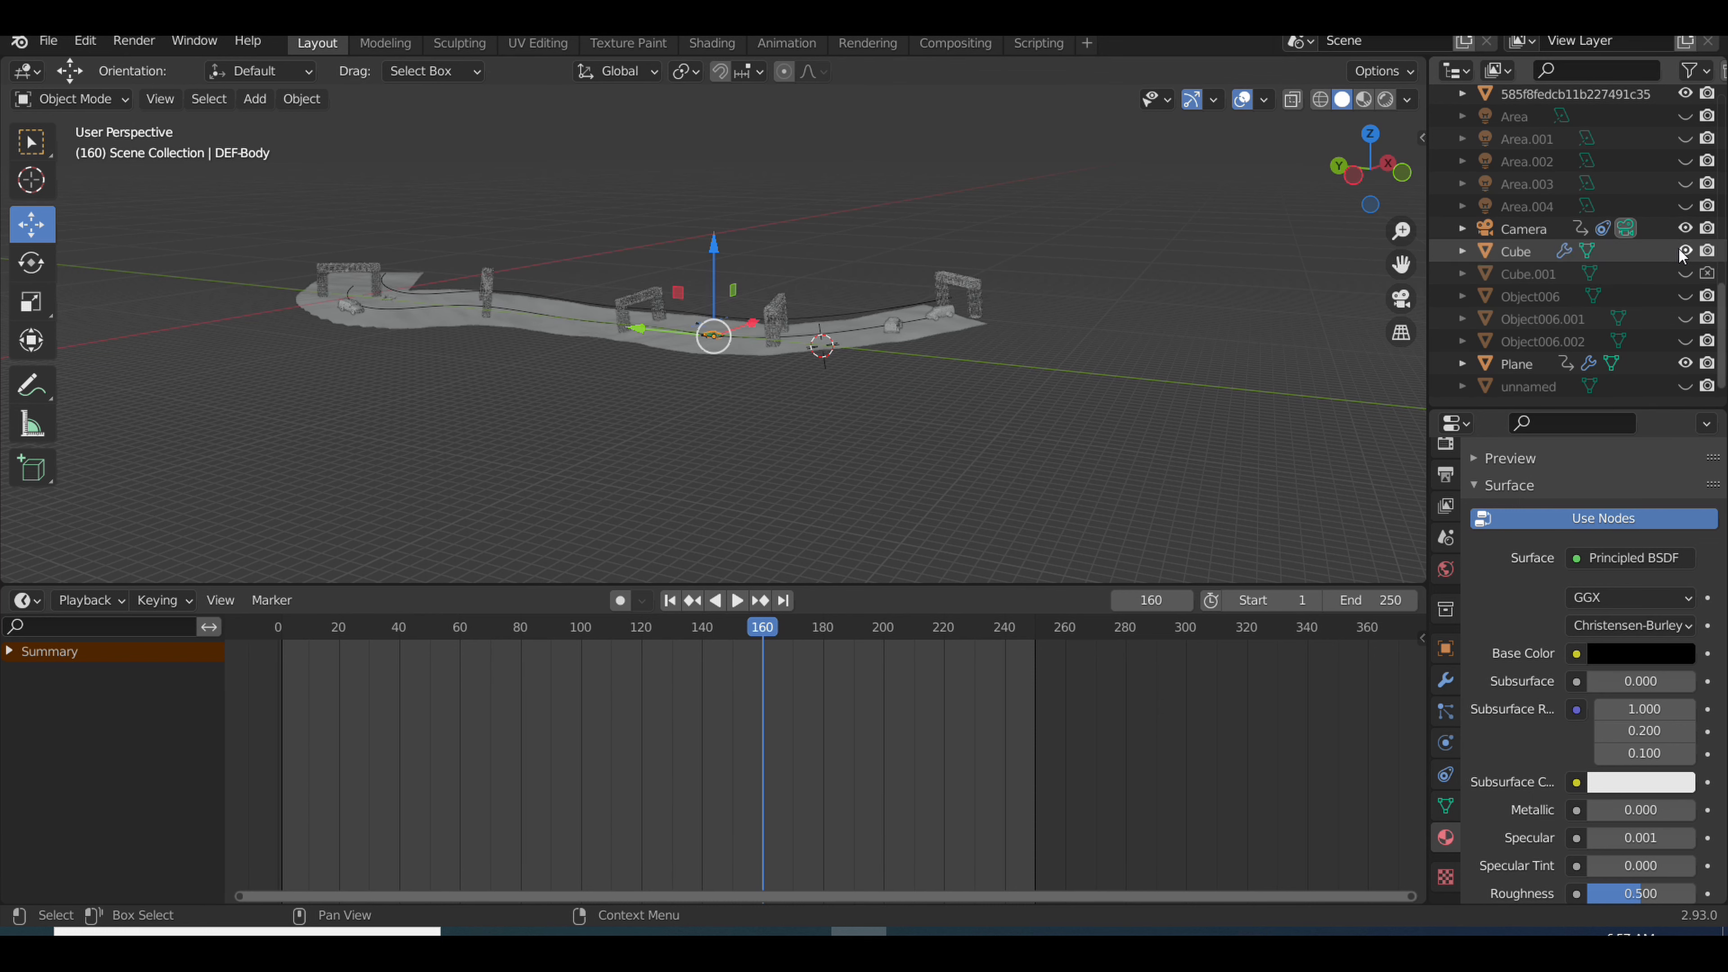
Step: Unhide the image plane "unnamed", select it and frame it face-on beside the arch leg
click(1686, 386)
click(1615, 387)
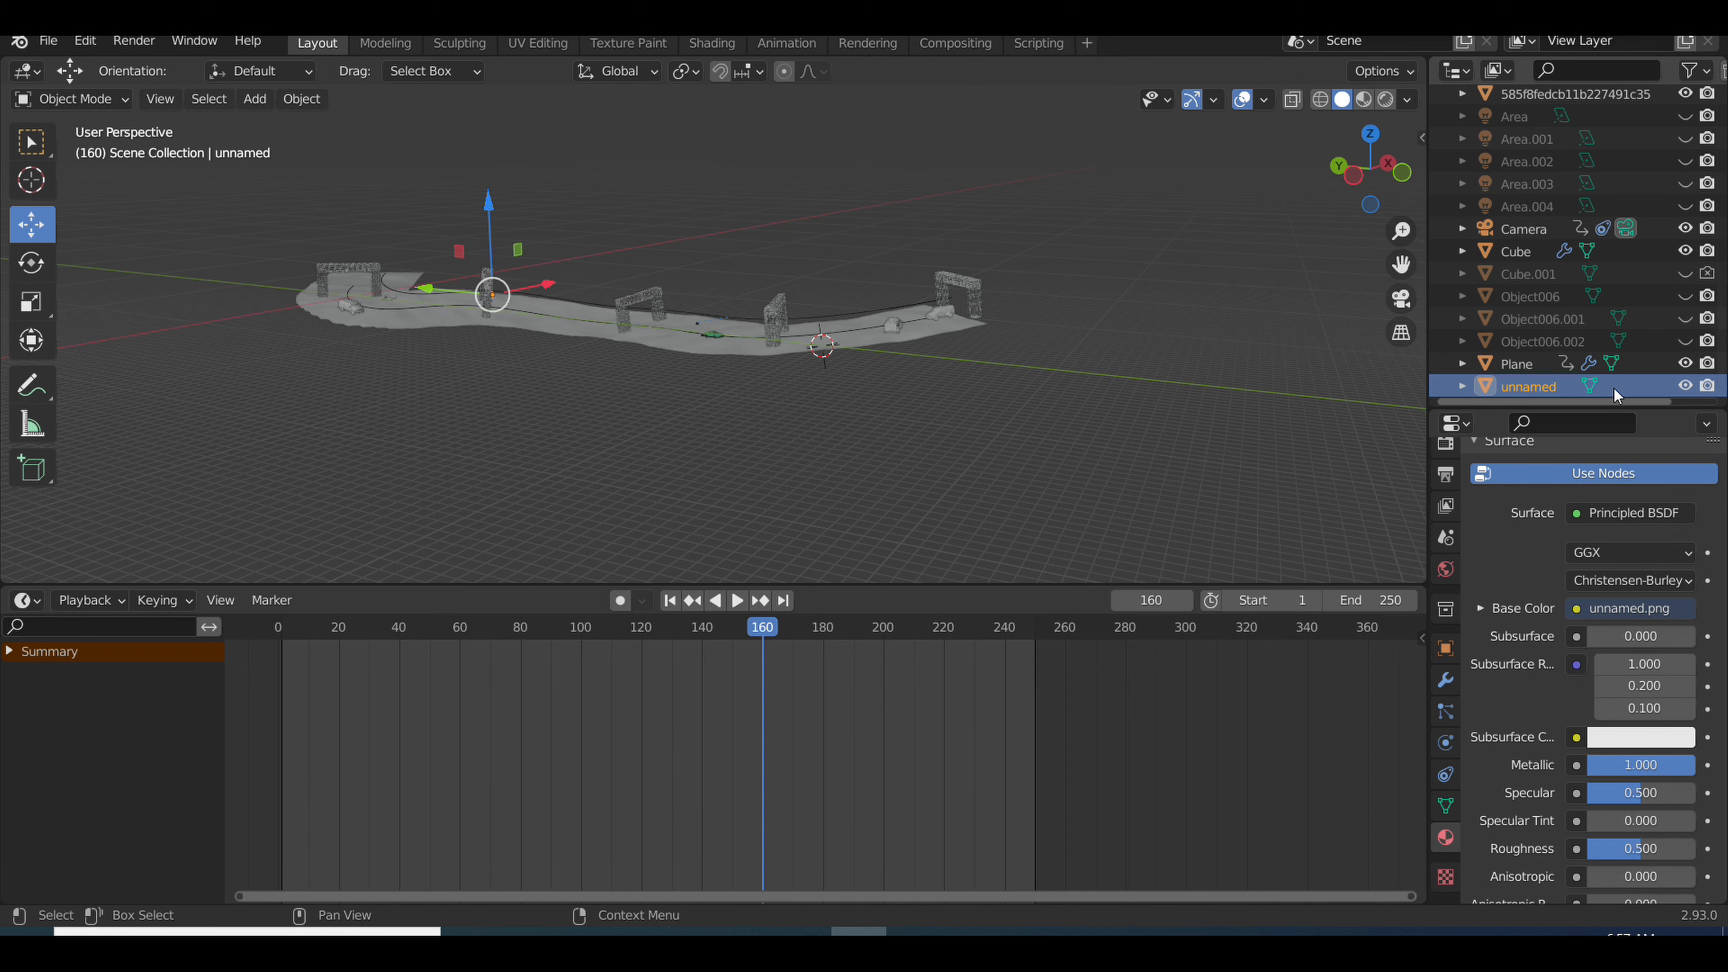
key(KP_Decimal)
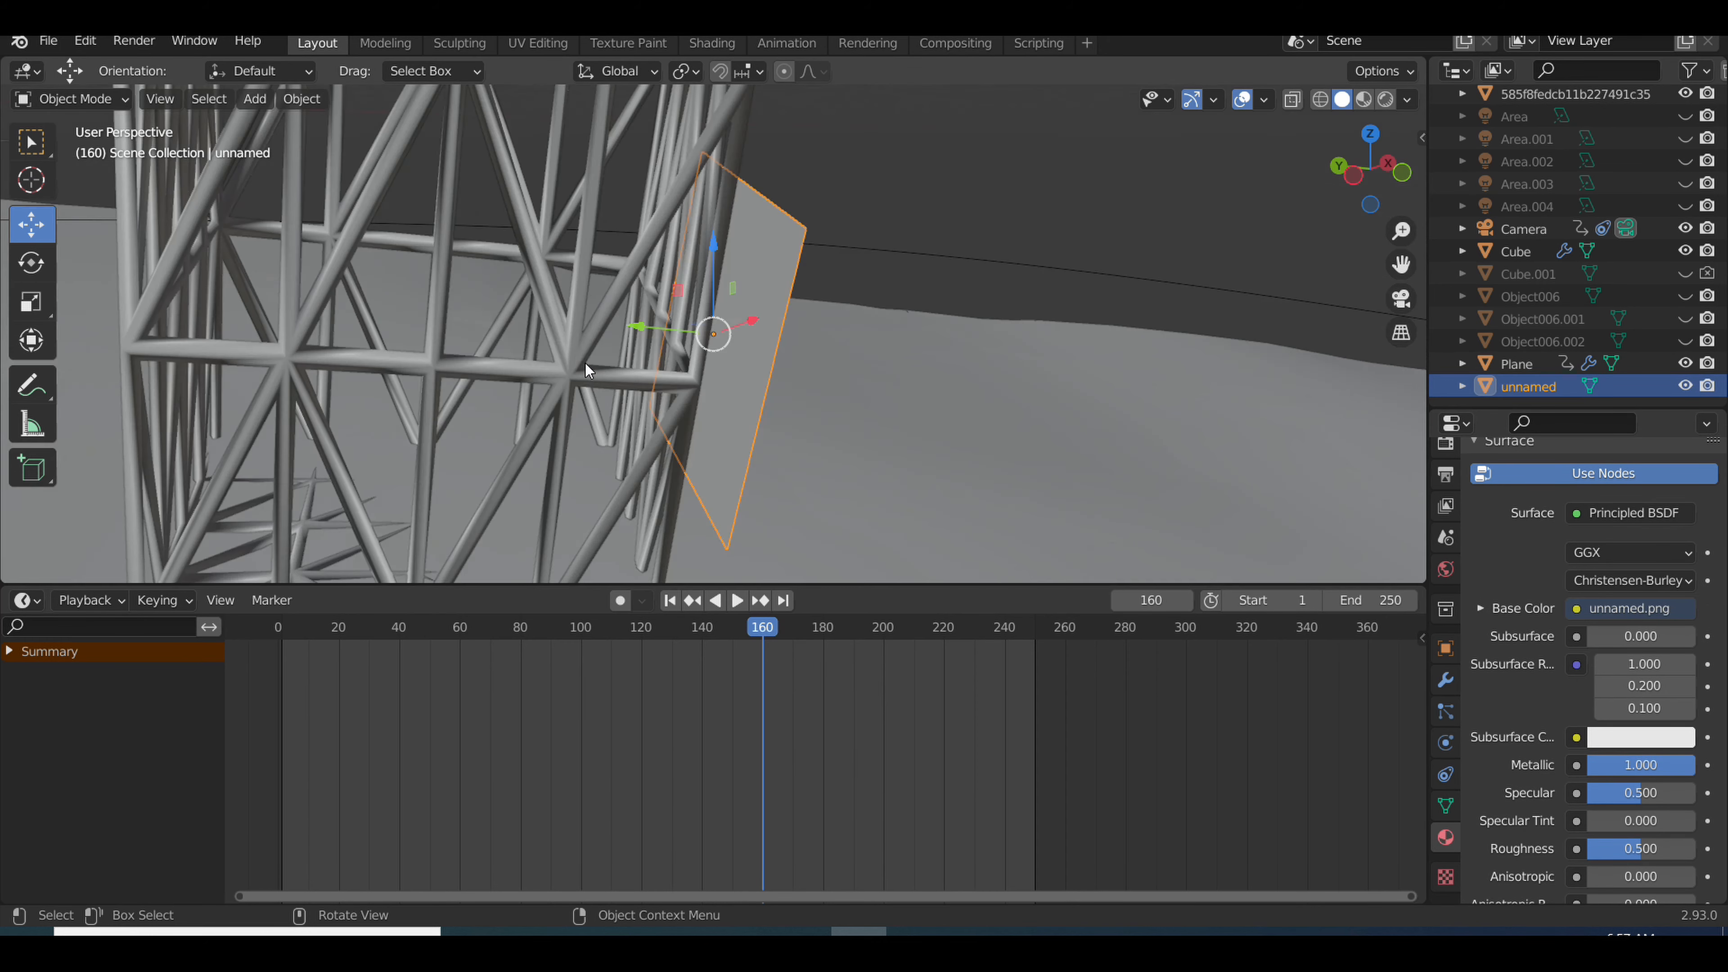
middle_drag(694, 352, 406, 350)
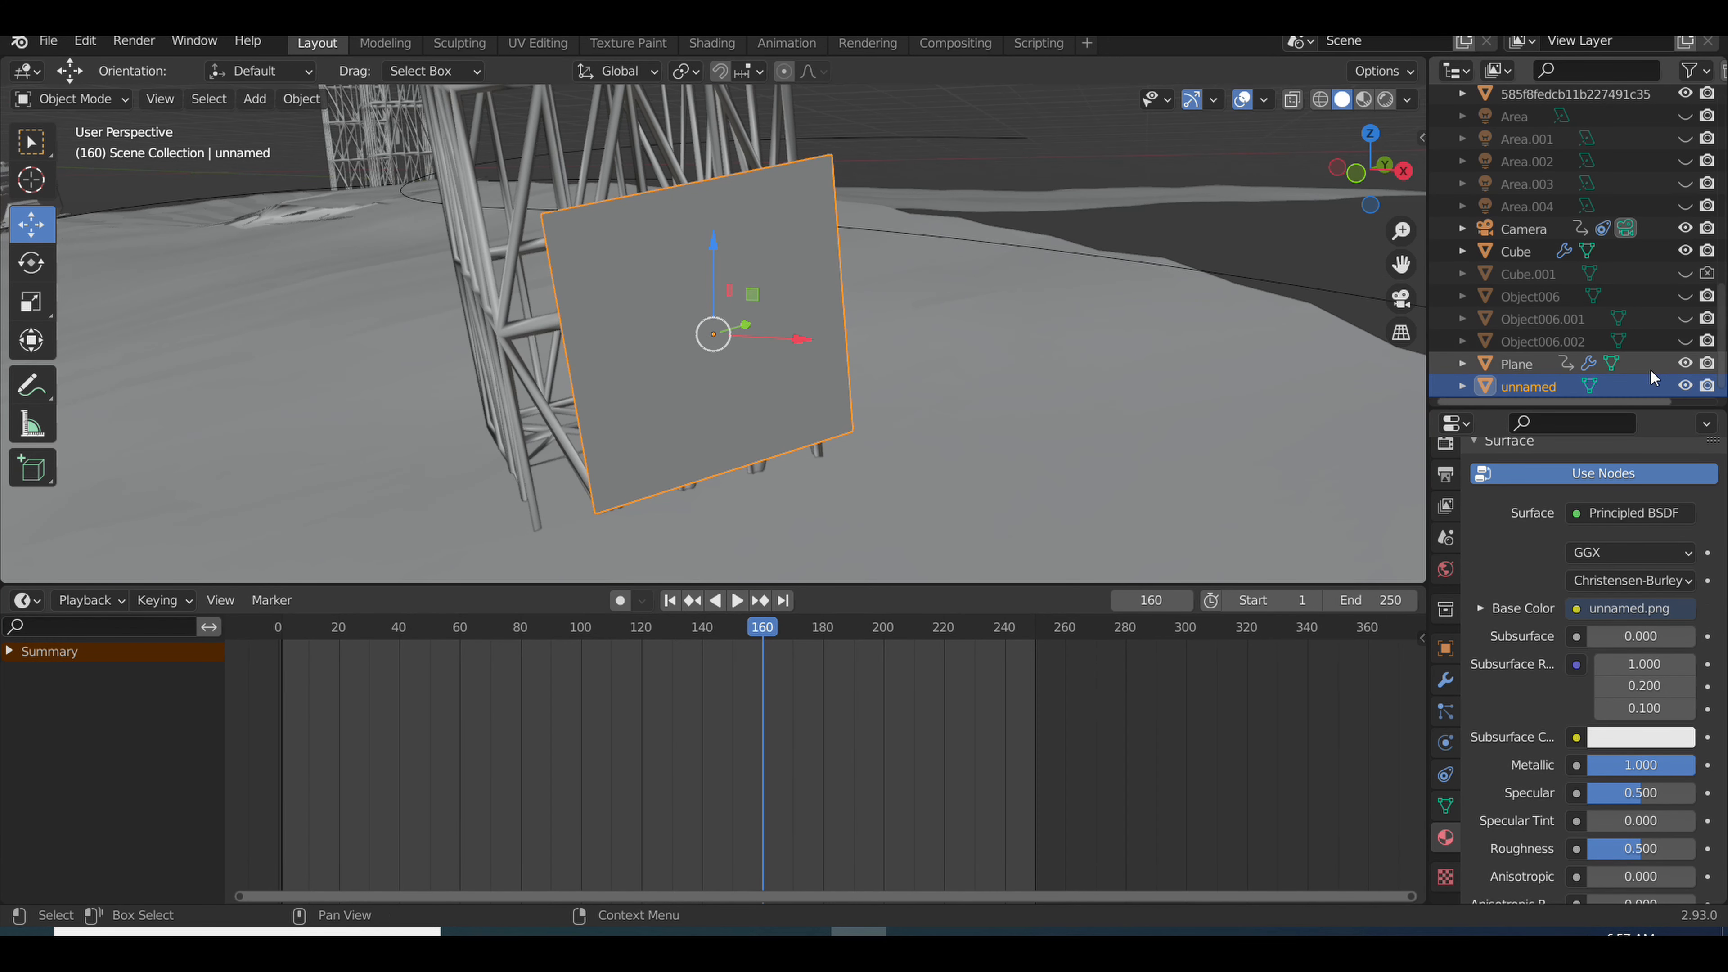
Step: Show the textured Lost and Found sign plane from the front in the Shading workspace
click(713, 42)
key(KP_Decimal)
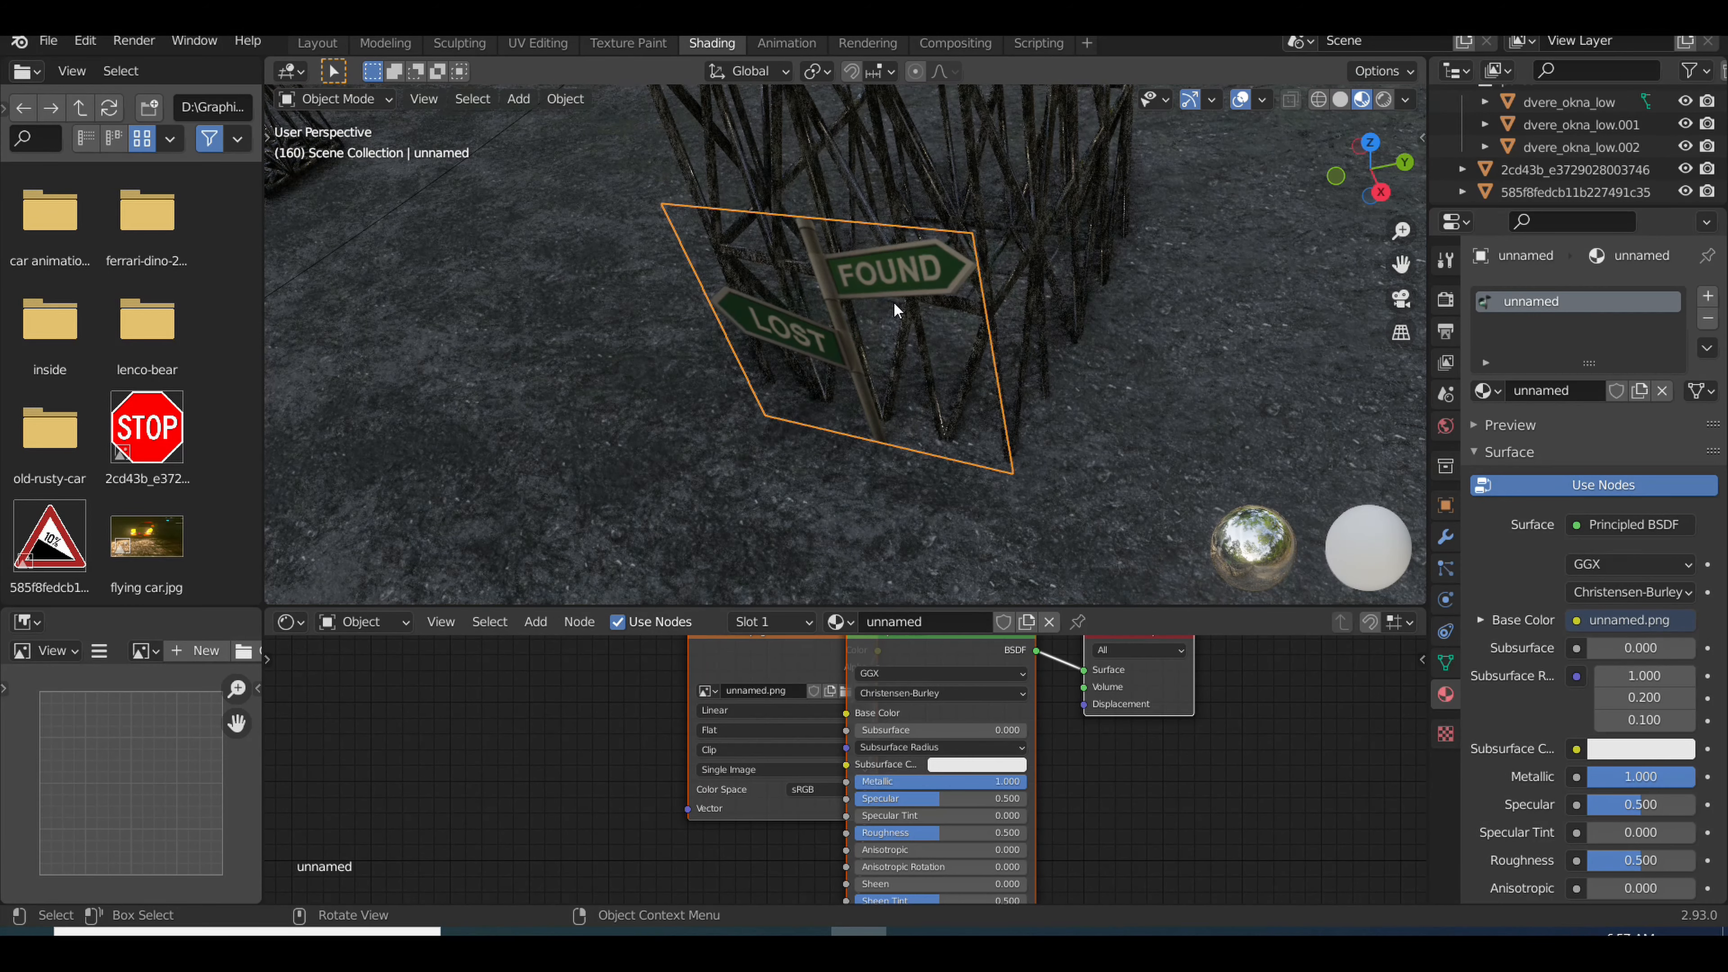
scroll(1559, 153, down, 5)
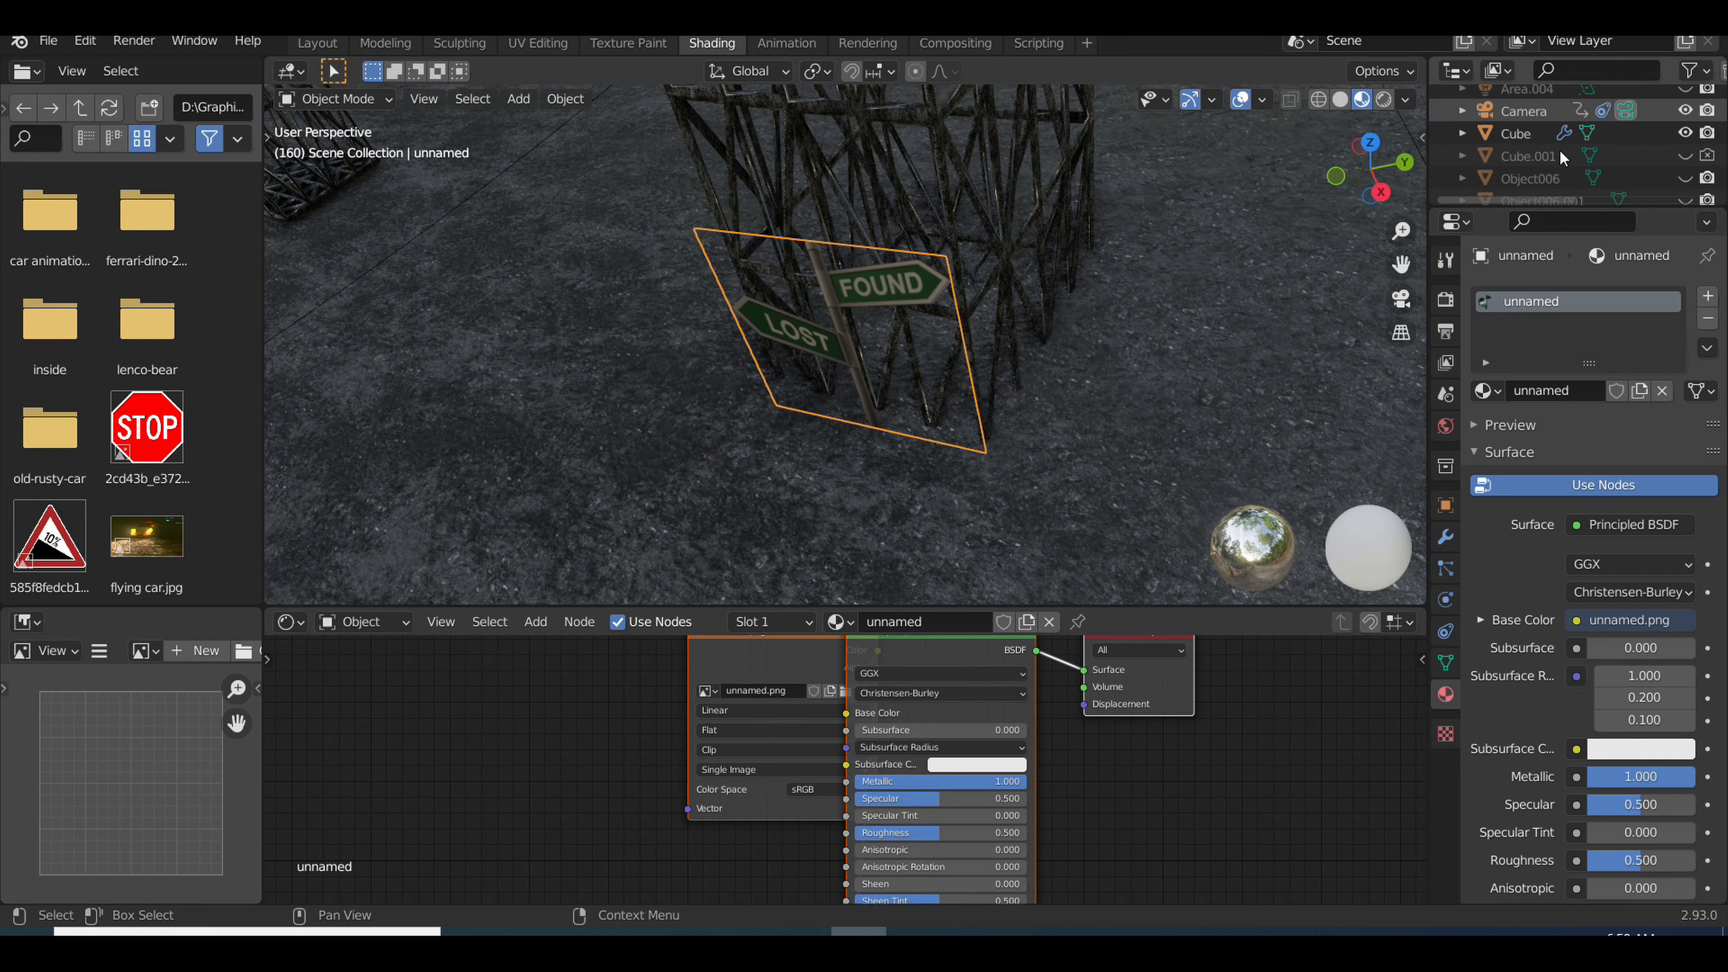
middle_drag(987, 310, 976, 265)
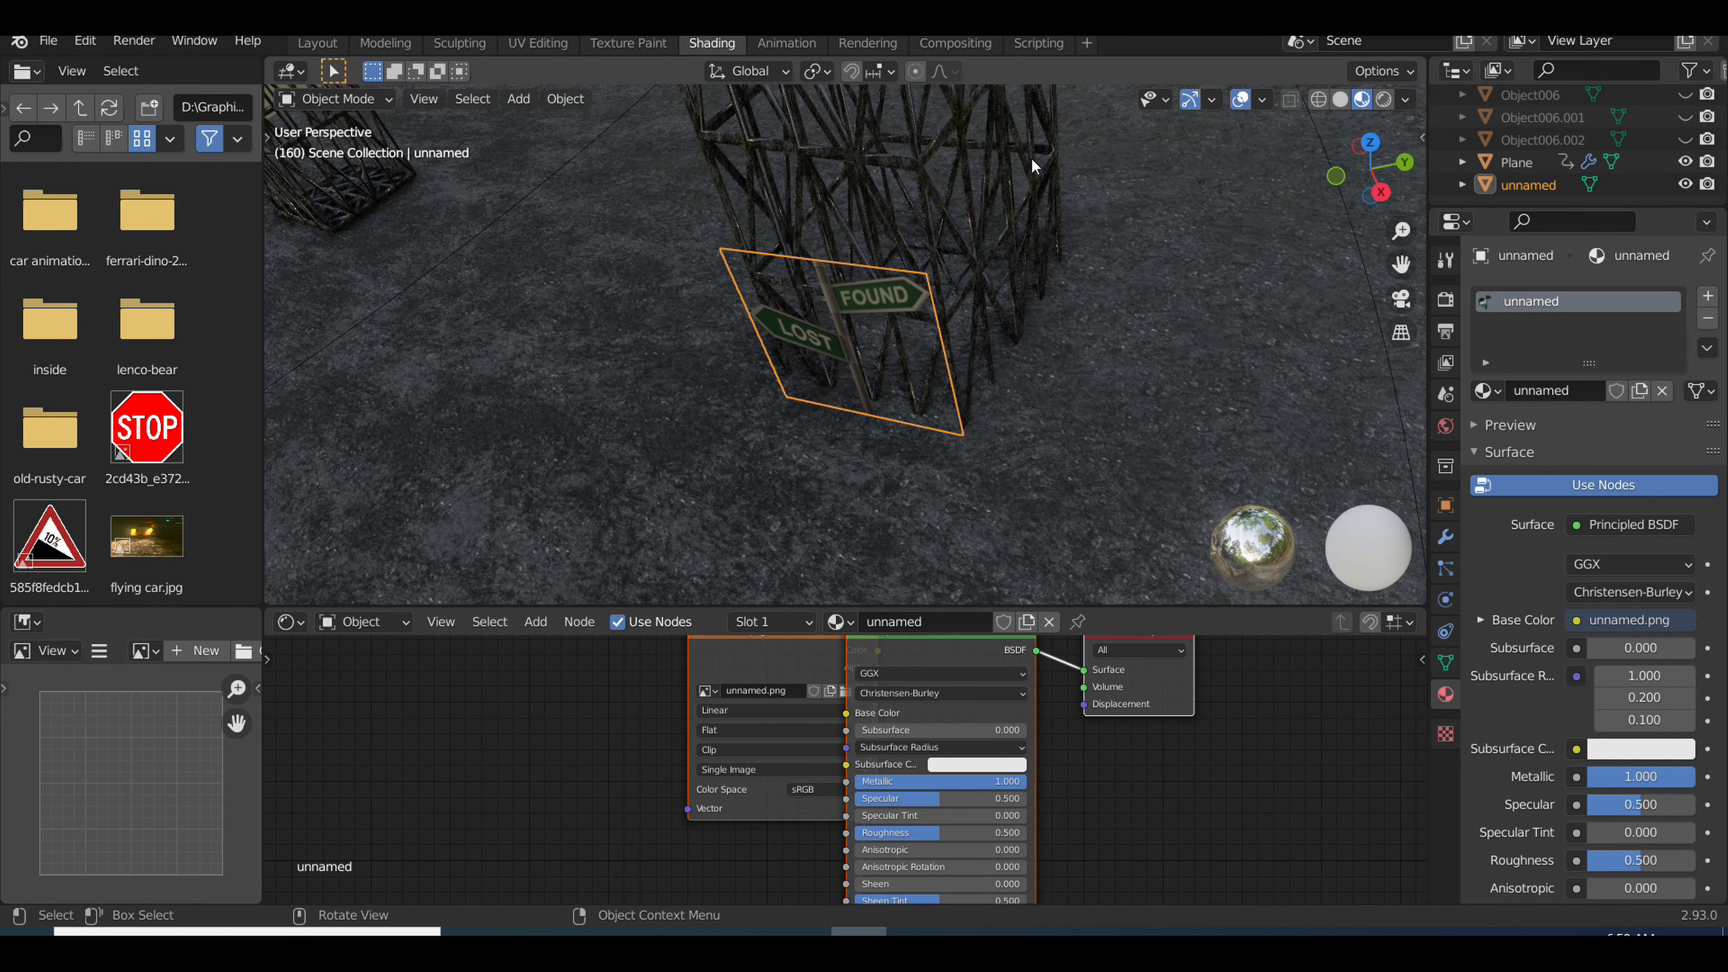
middle_drag(1033, 167, 723, 305)
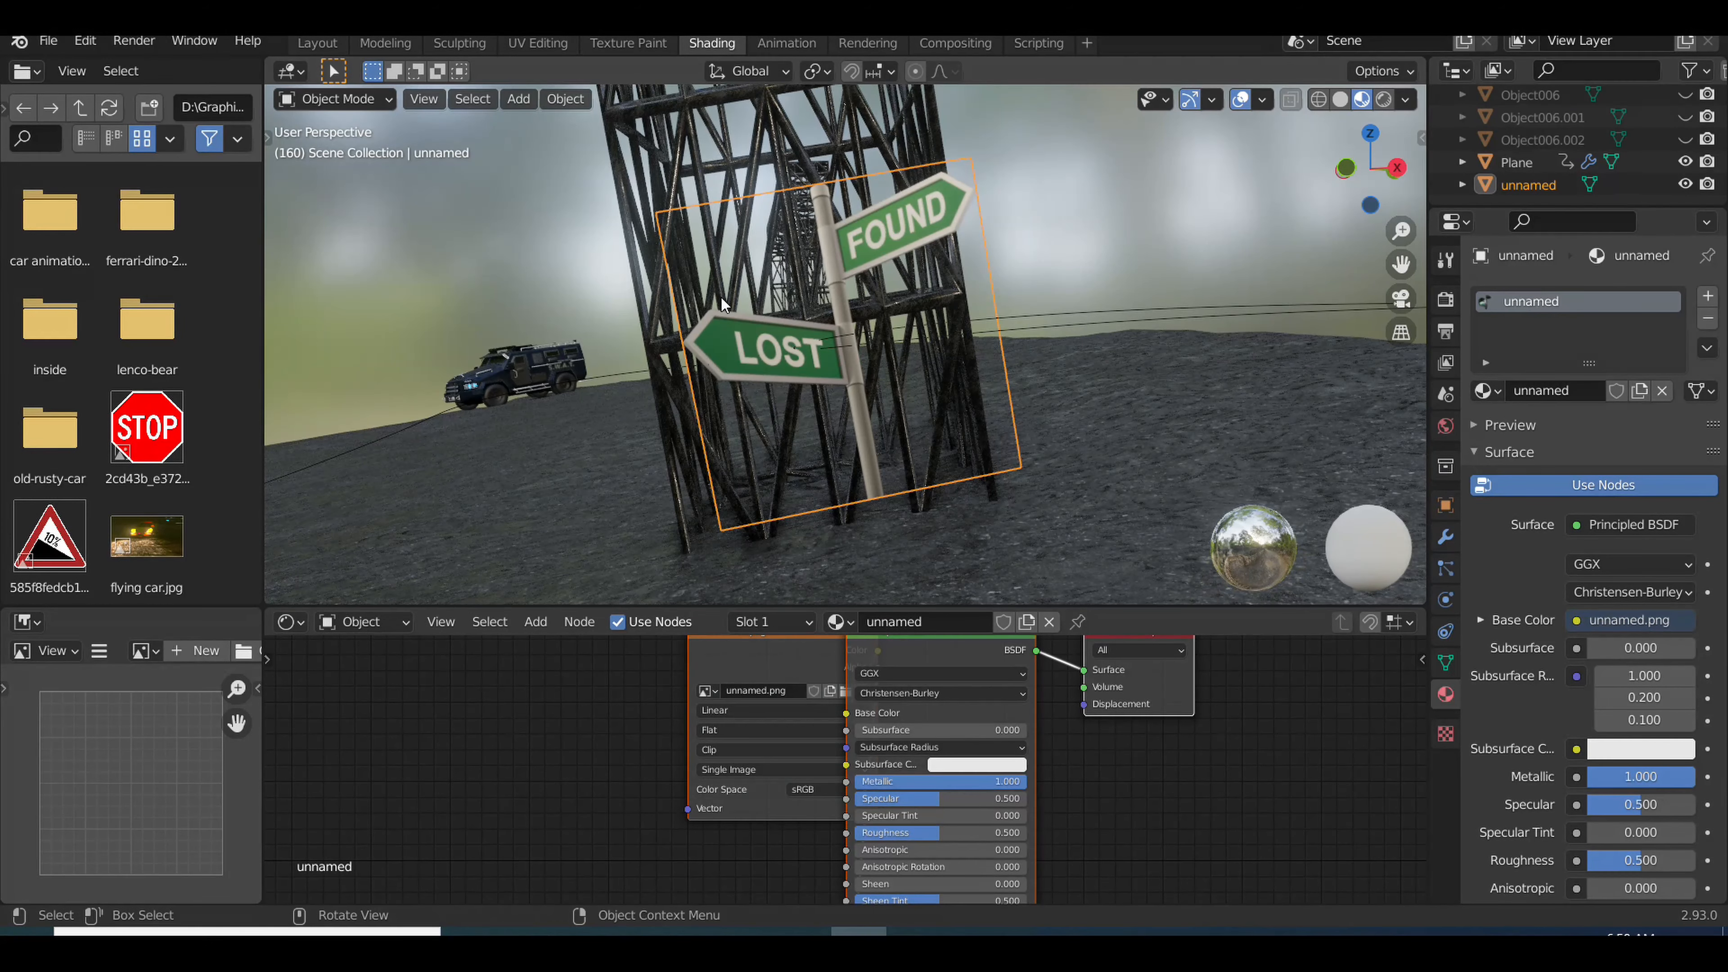
Step: Move the unnamed.png image texture node away from the Principled BSDF and inspect its Color and Alpha links
scroll(723, 304, down, 2)
drag(762, 659, 502, 668)
scroll(694, 727, down, 3)
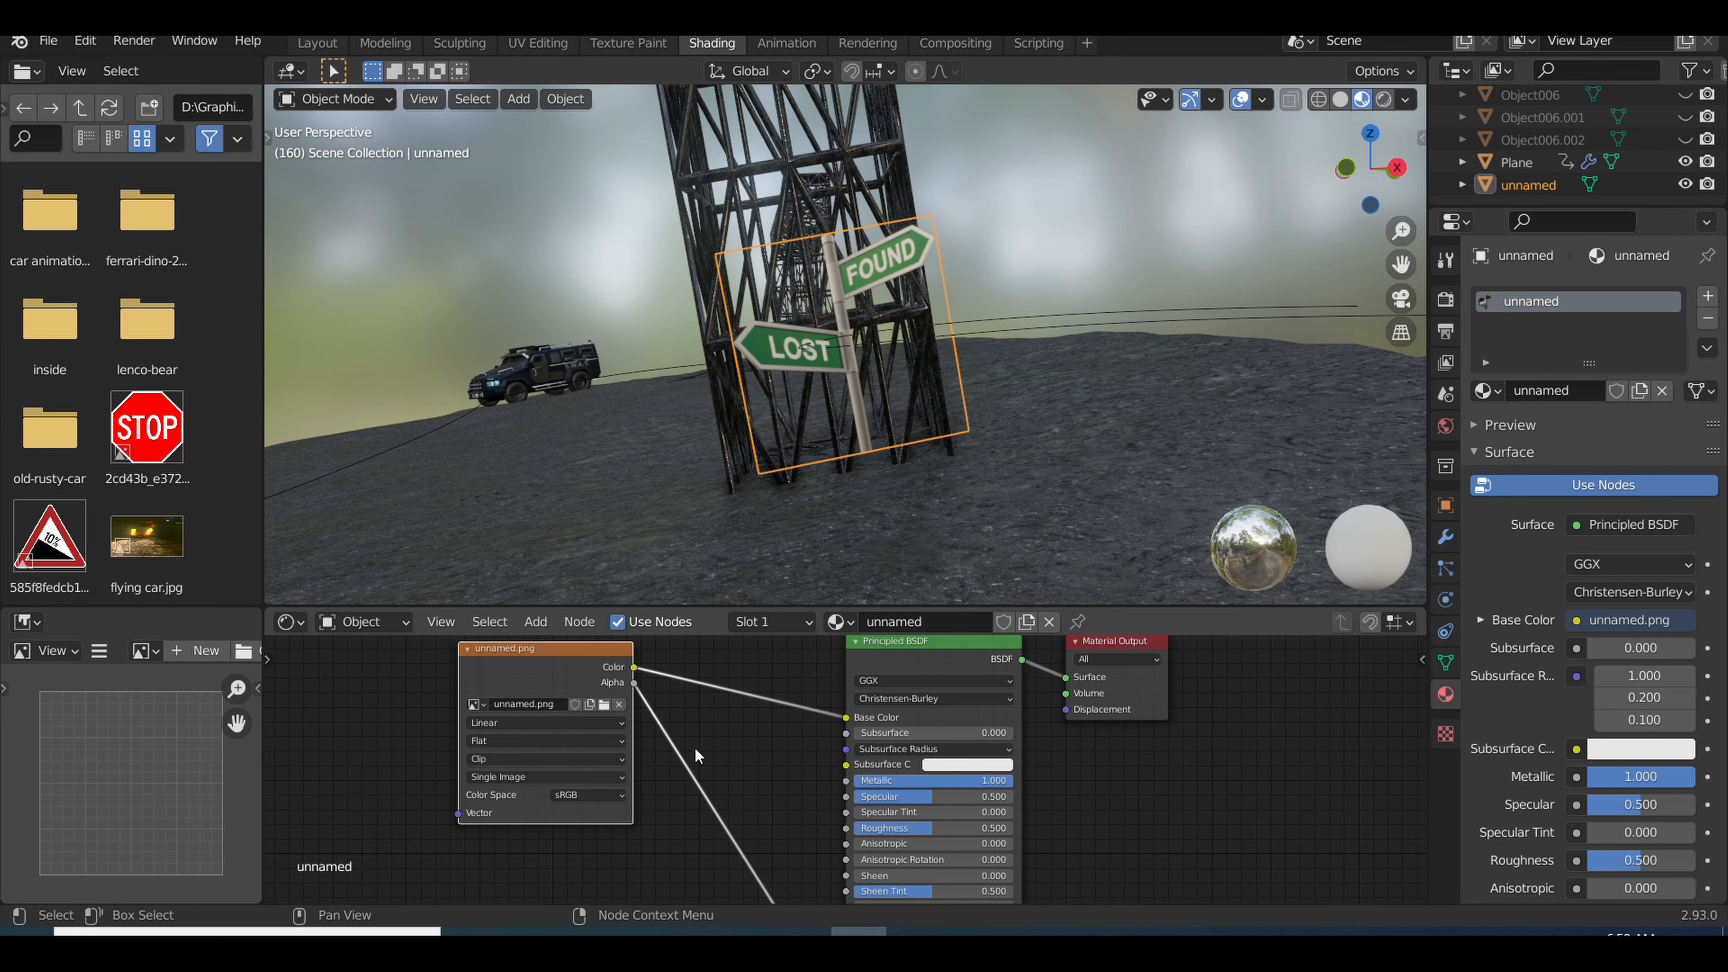
scroll(892, 746, down, 2)
middle_drag(893, 739, 913, 661)
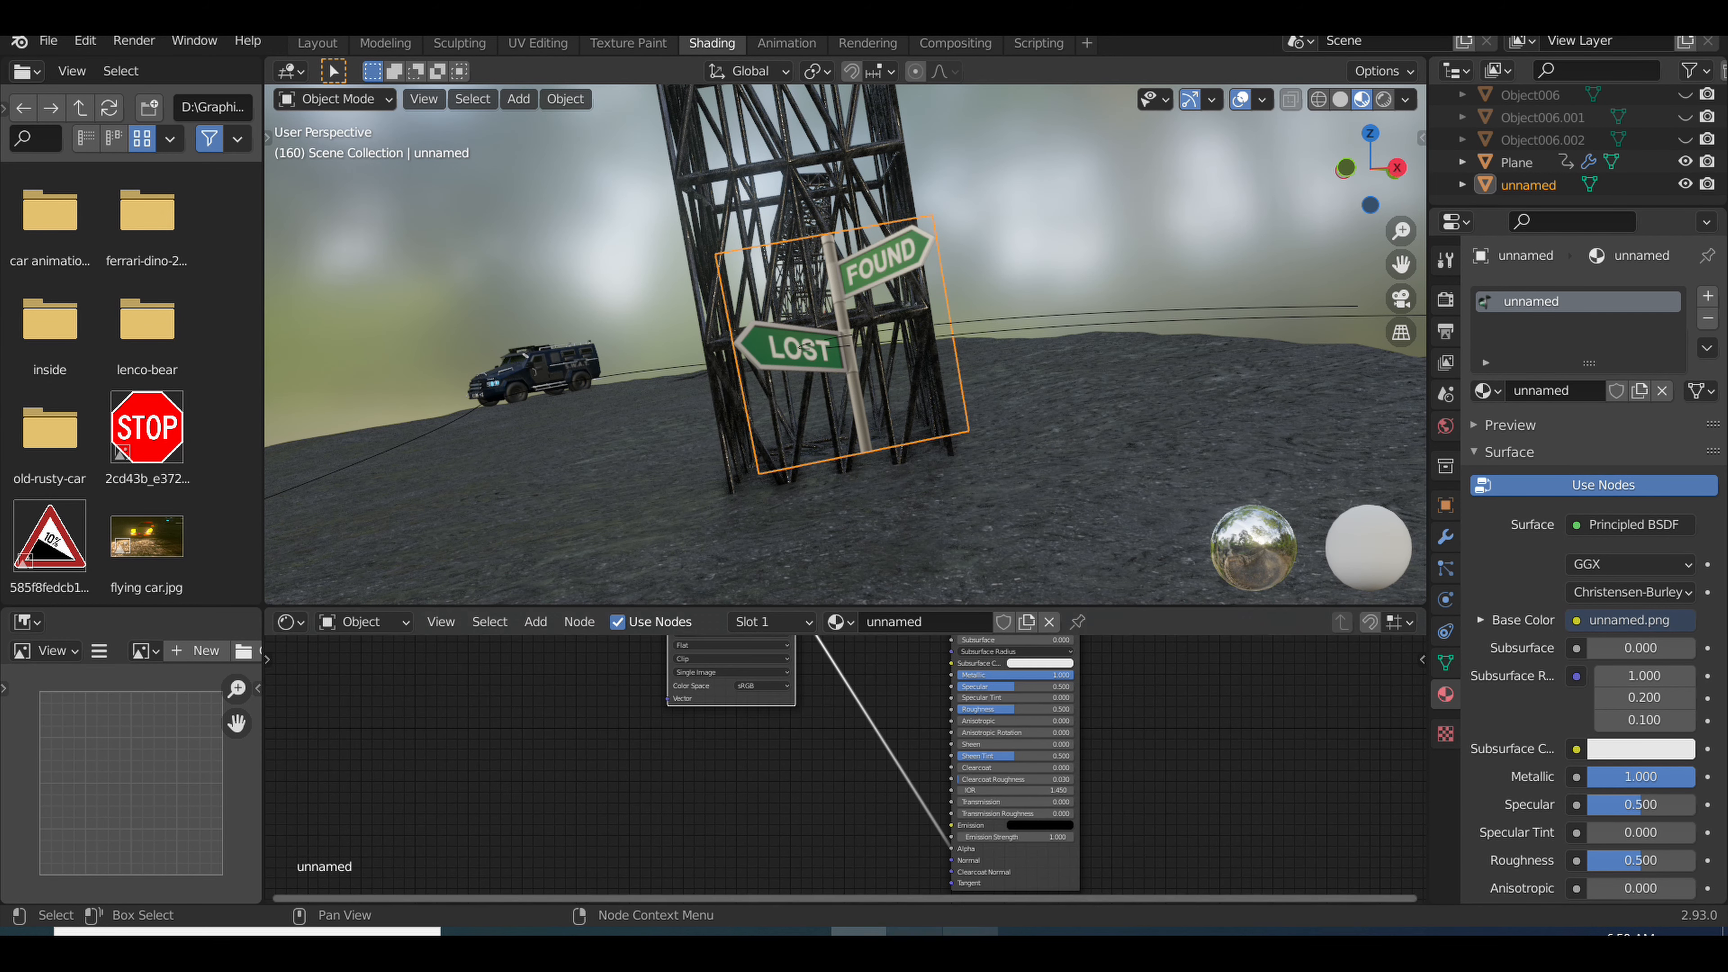
Step: Try disconnecting the sign image's Alpha output from the Principled BSDF's Alpha input, and undo the change
drag(952, 849, 859, 819)
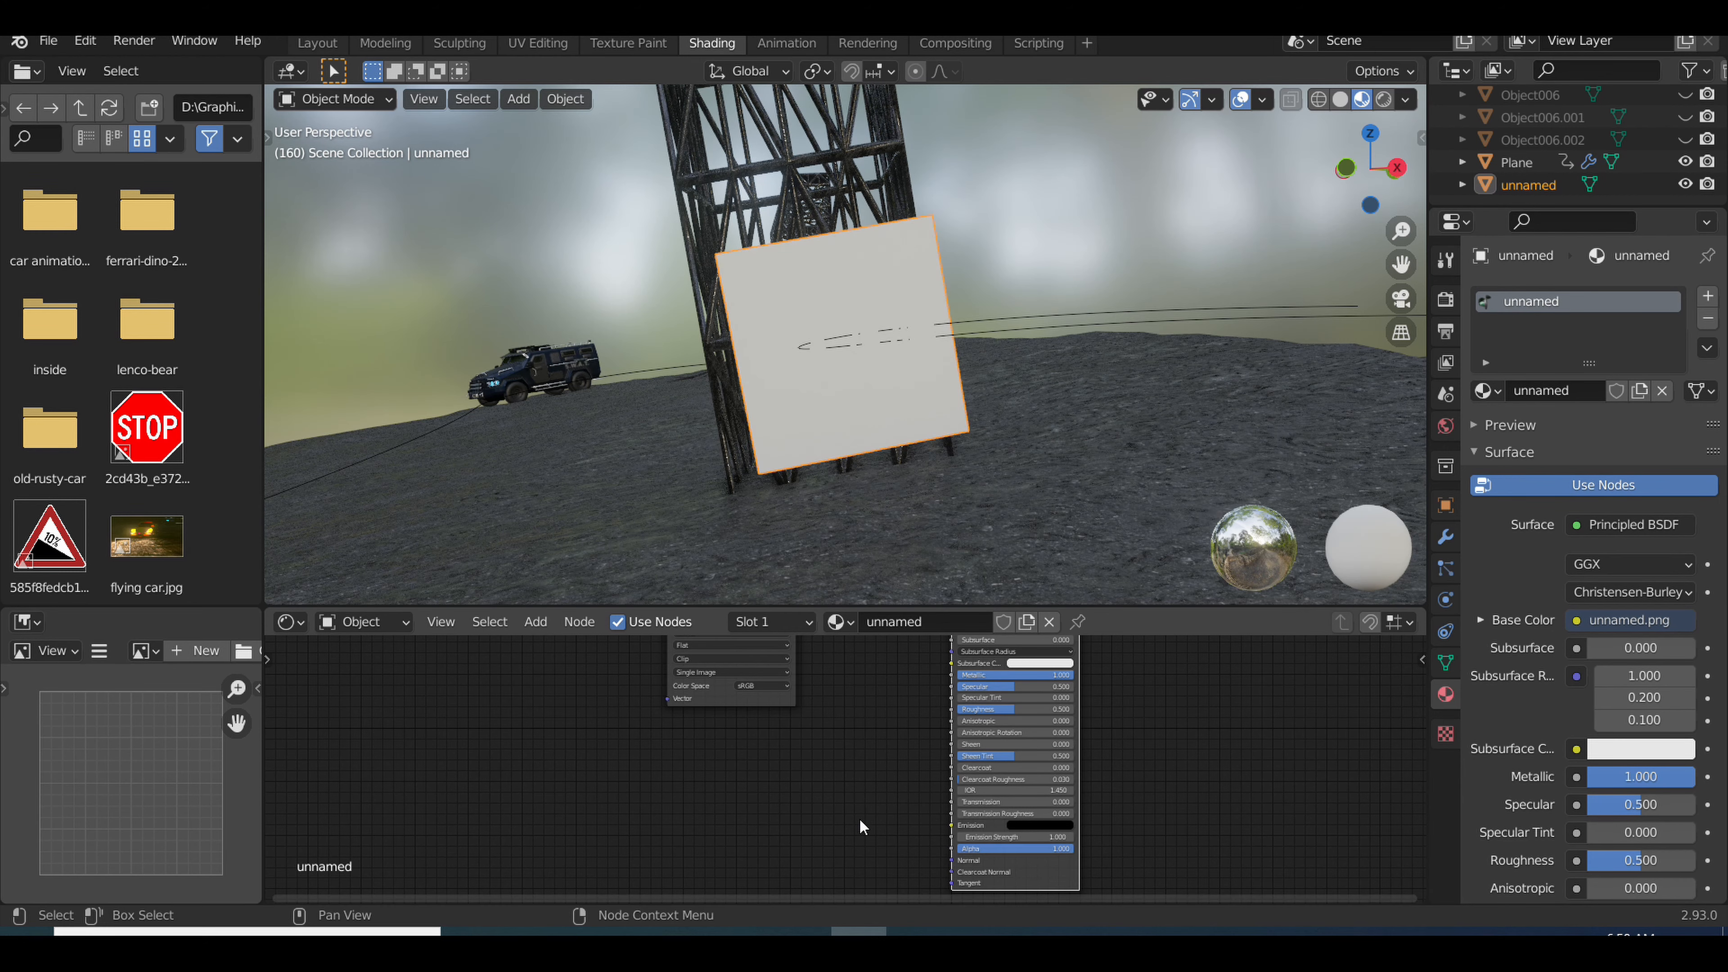
middle_drag(807, 767, 810, 805)
scroll(809, 805, up, 2)
scroll(792, 715, up, 2)
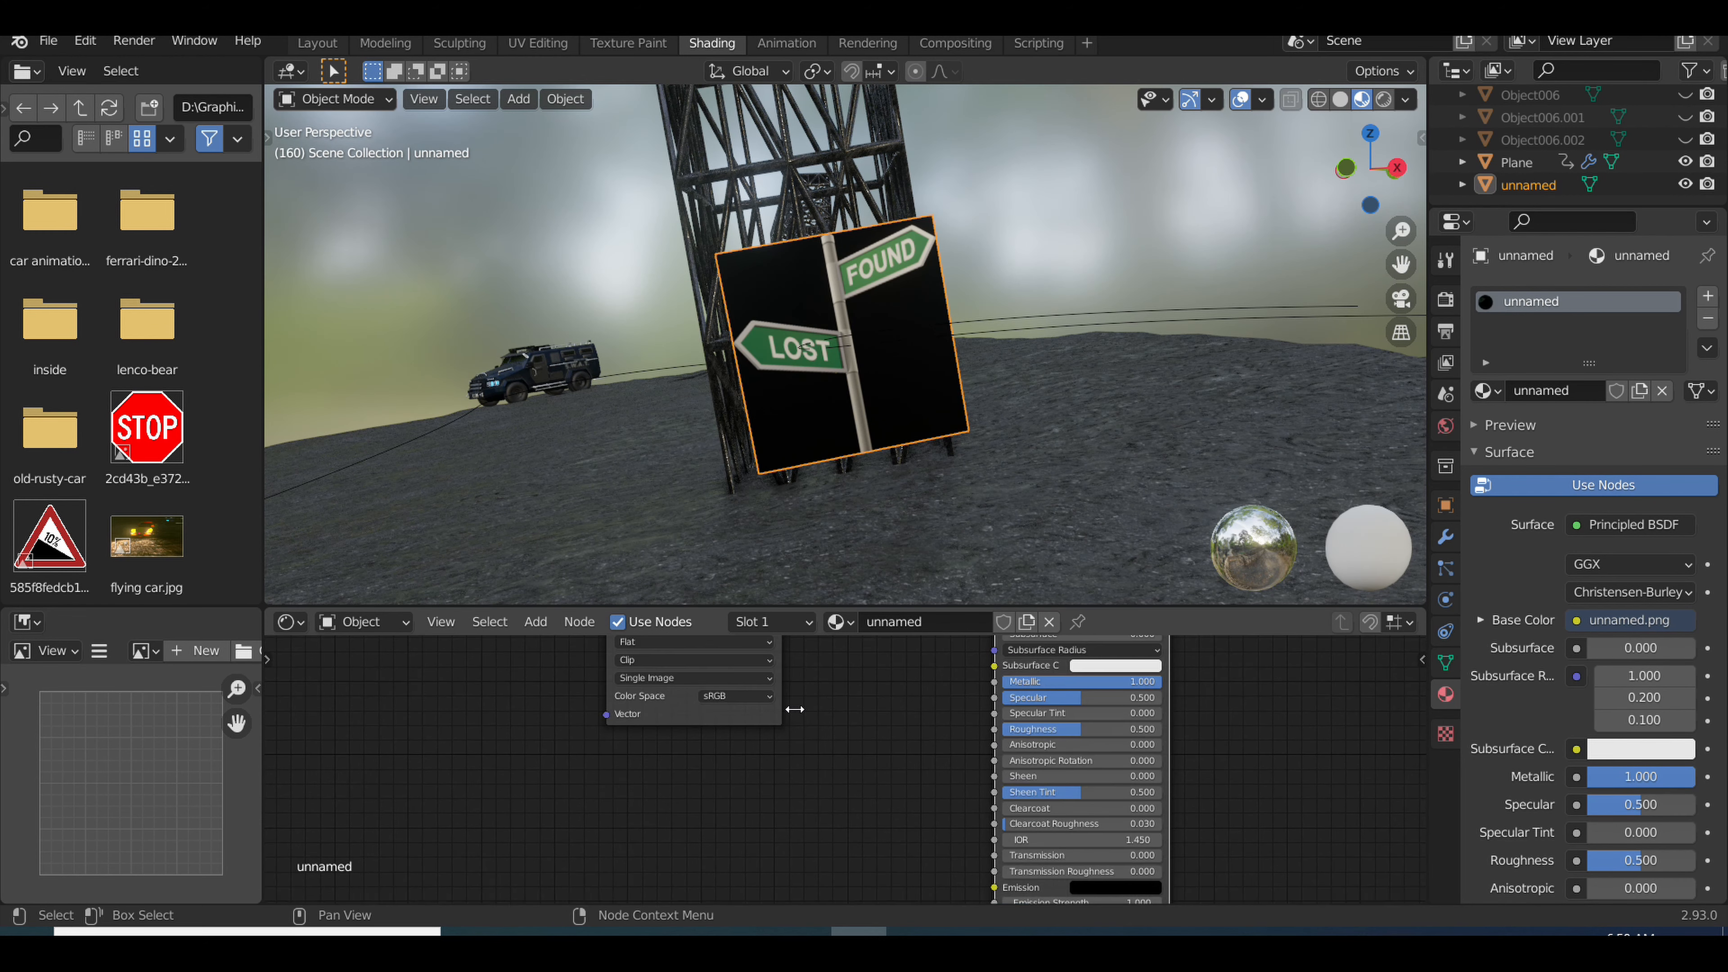
scroll(793, 711, down, 3)
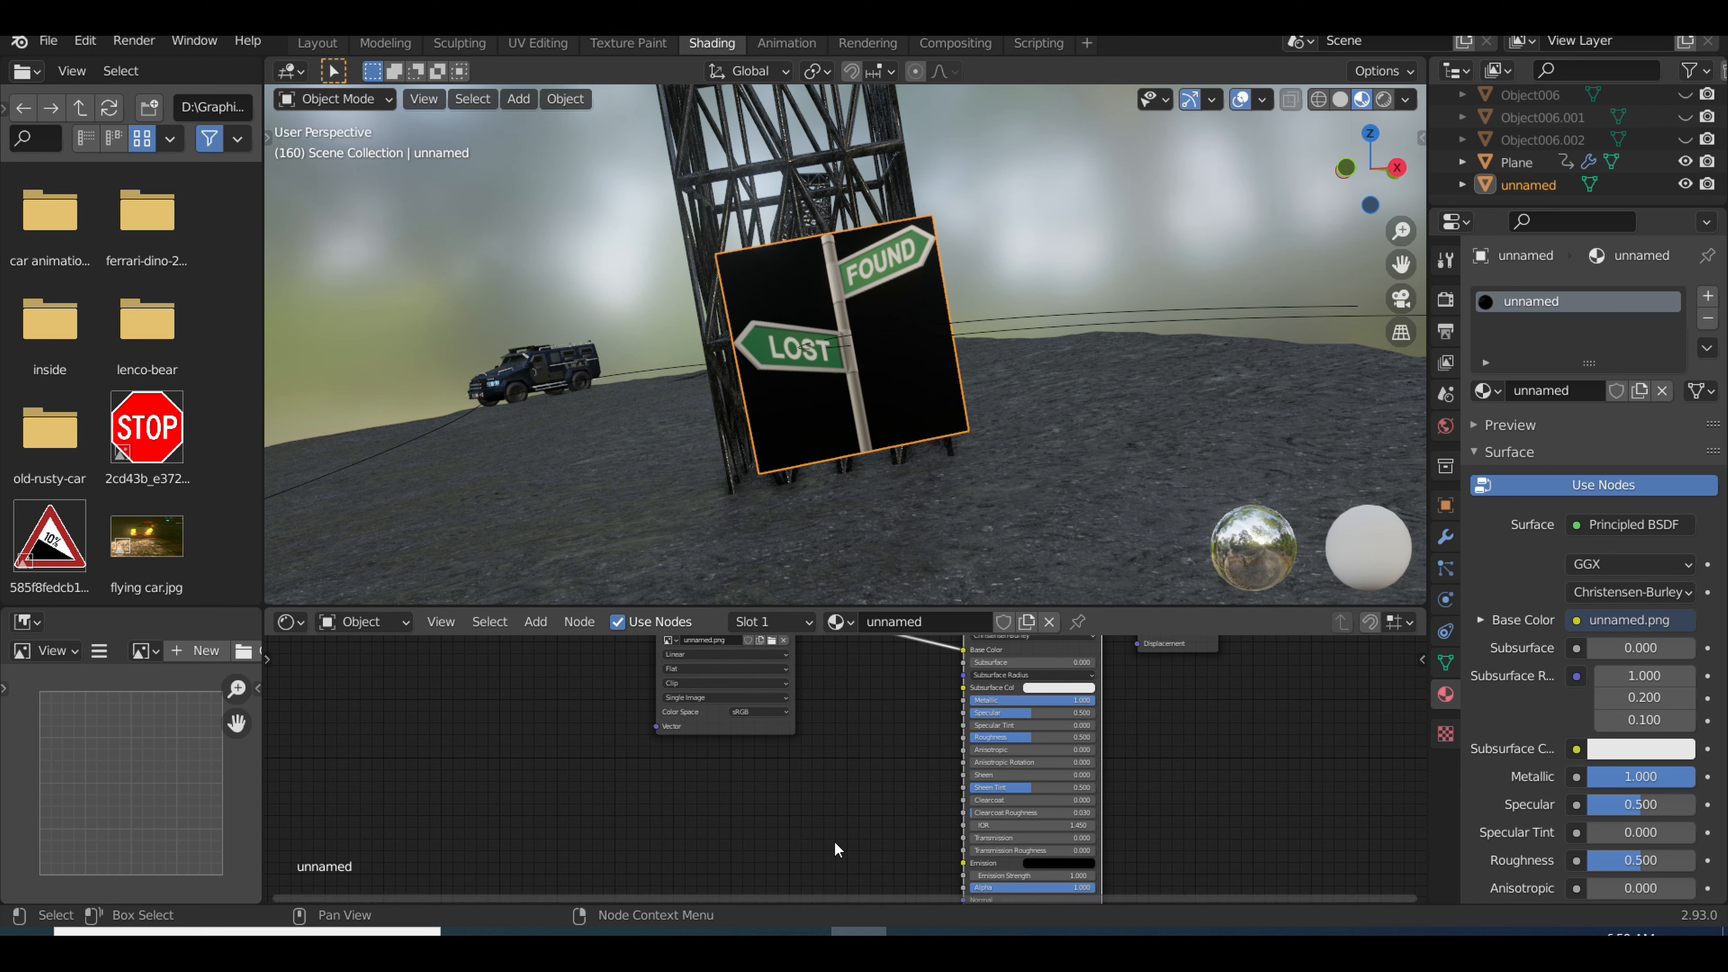
key(ctrl+z)
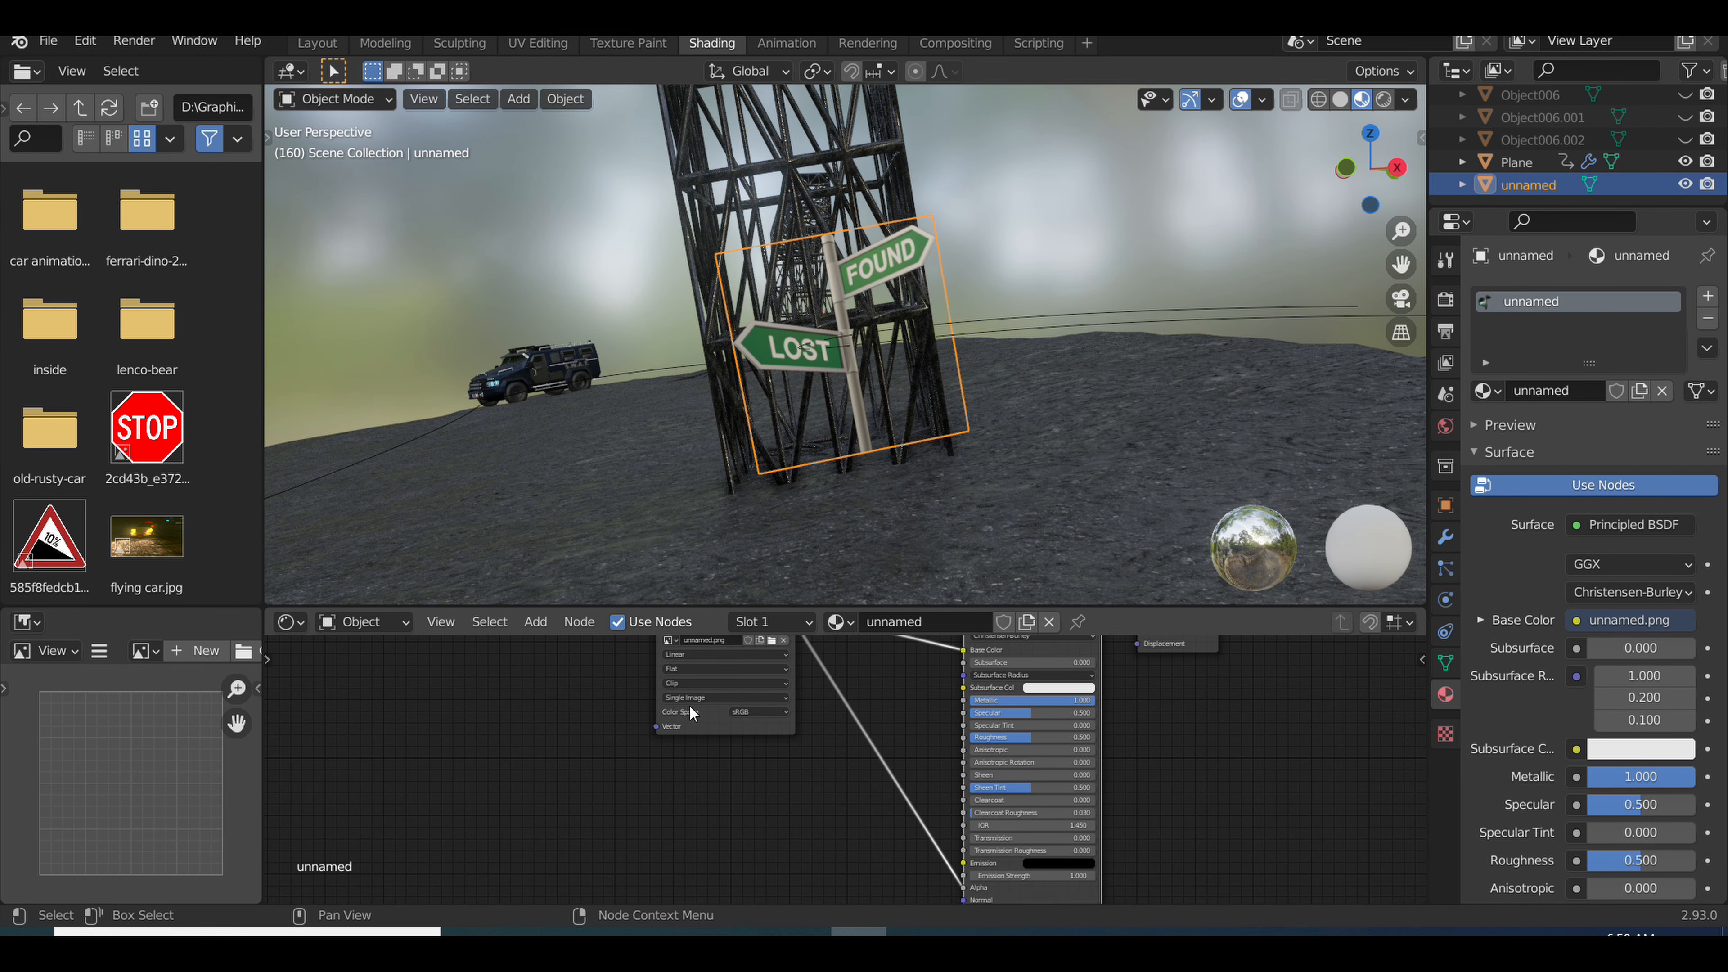
Step: Place the unnamed.png image texture node lower and farther from the Principled BSDF, exposing both links
drag(692, 713, 639, 785)
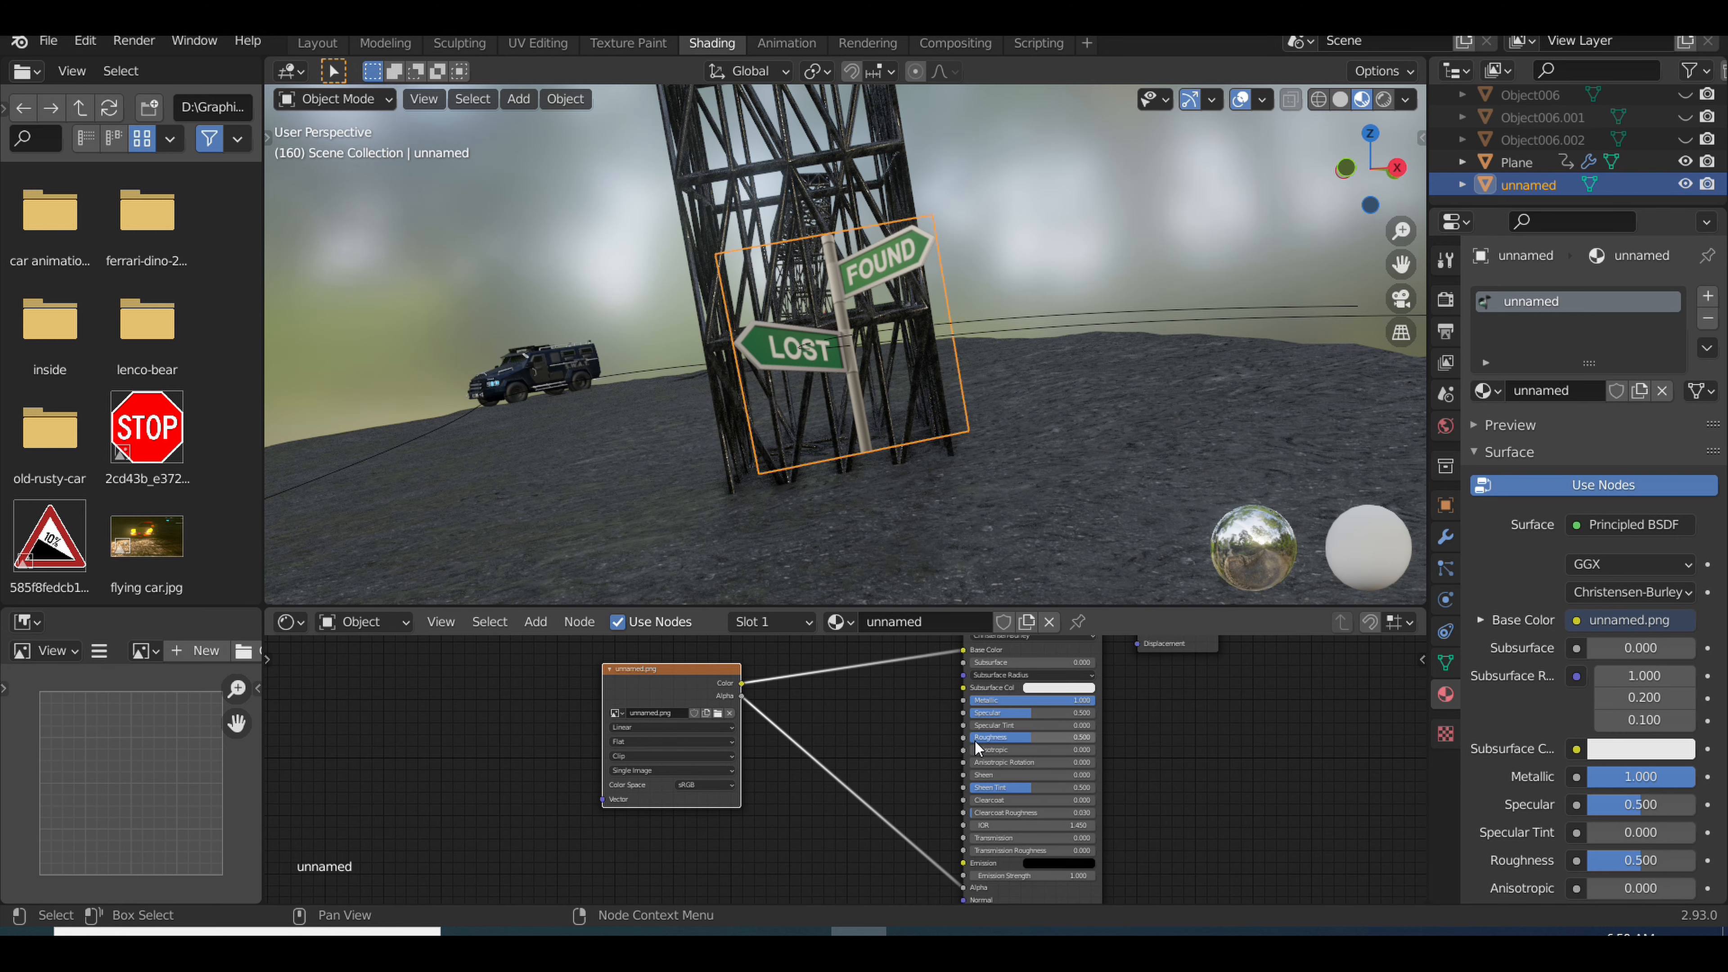
Step: Try the Opaque Blend Mode on the sign's material, set it back to Alpha Blend and deselect the sign
scroll(1497, 654, down, 10)
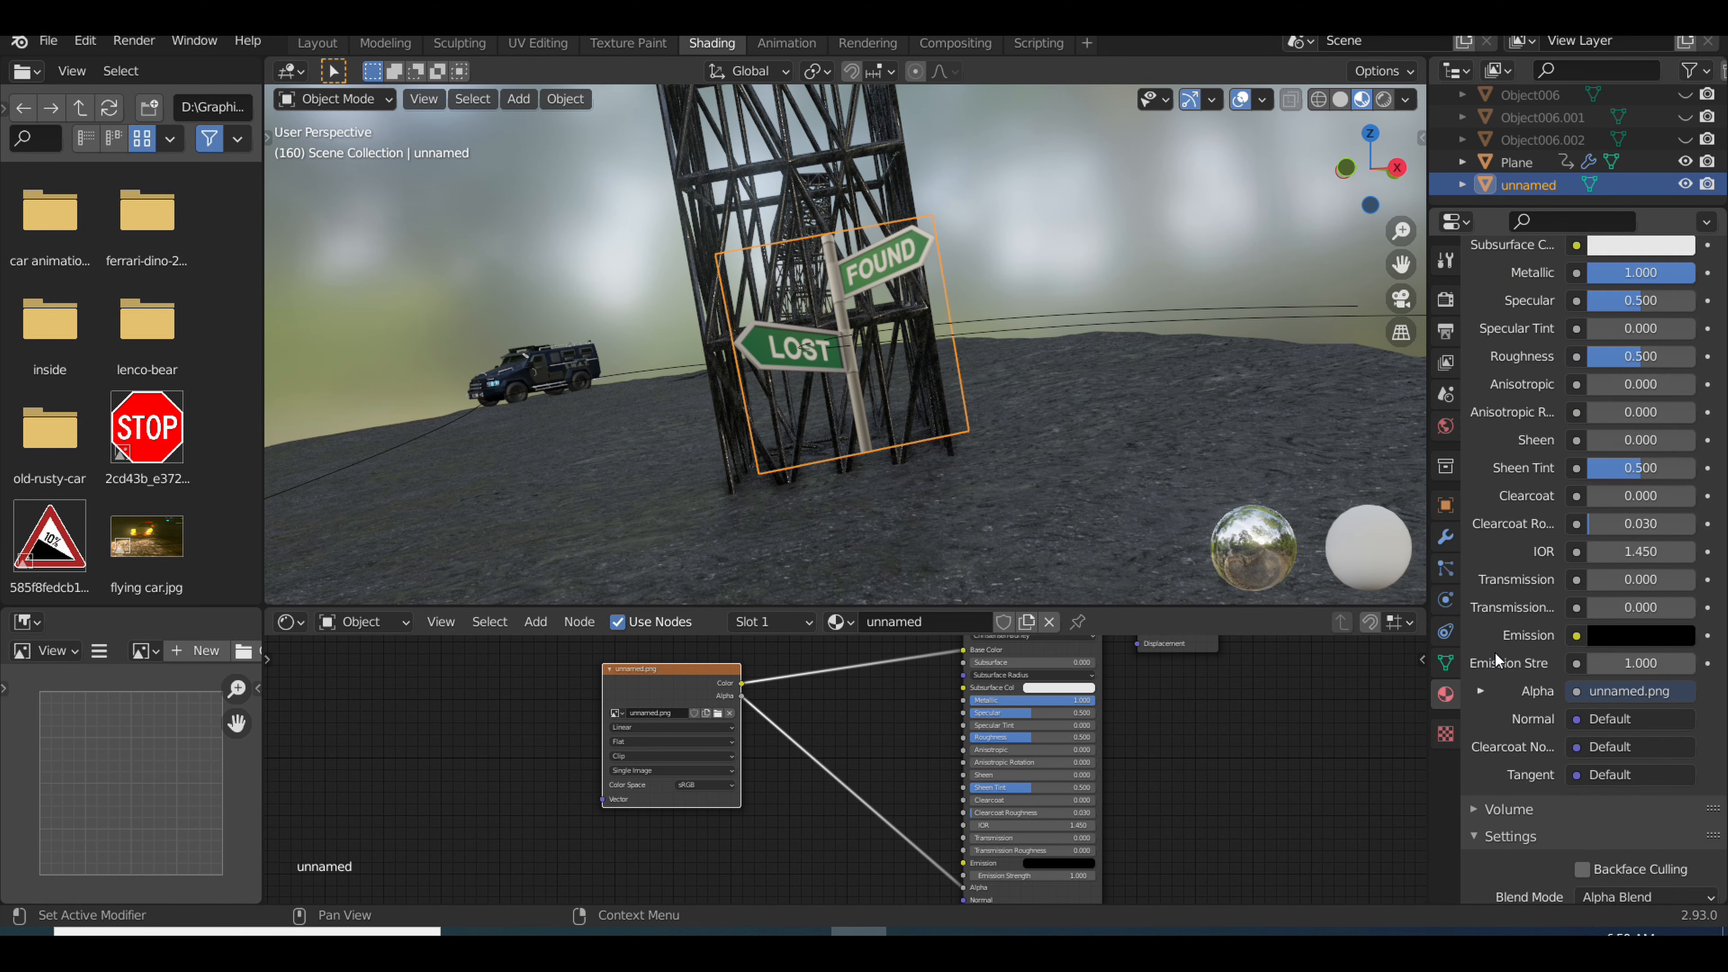
scroll(1496, 654, down, 8)
click(1624, 611)
click(1627, 609)
click(1601, 613)
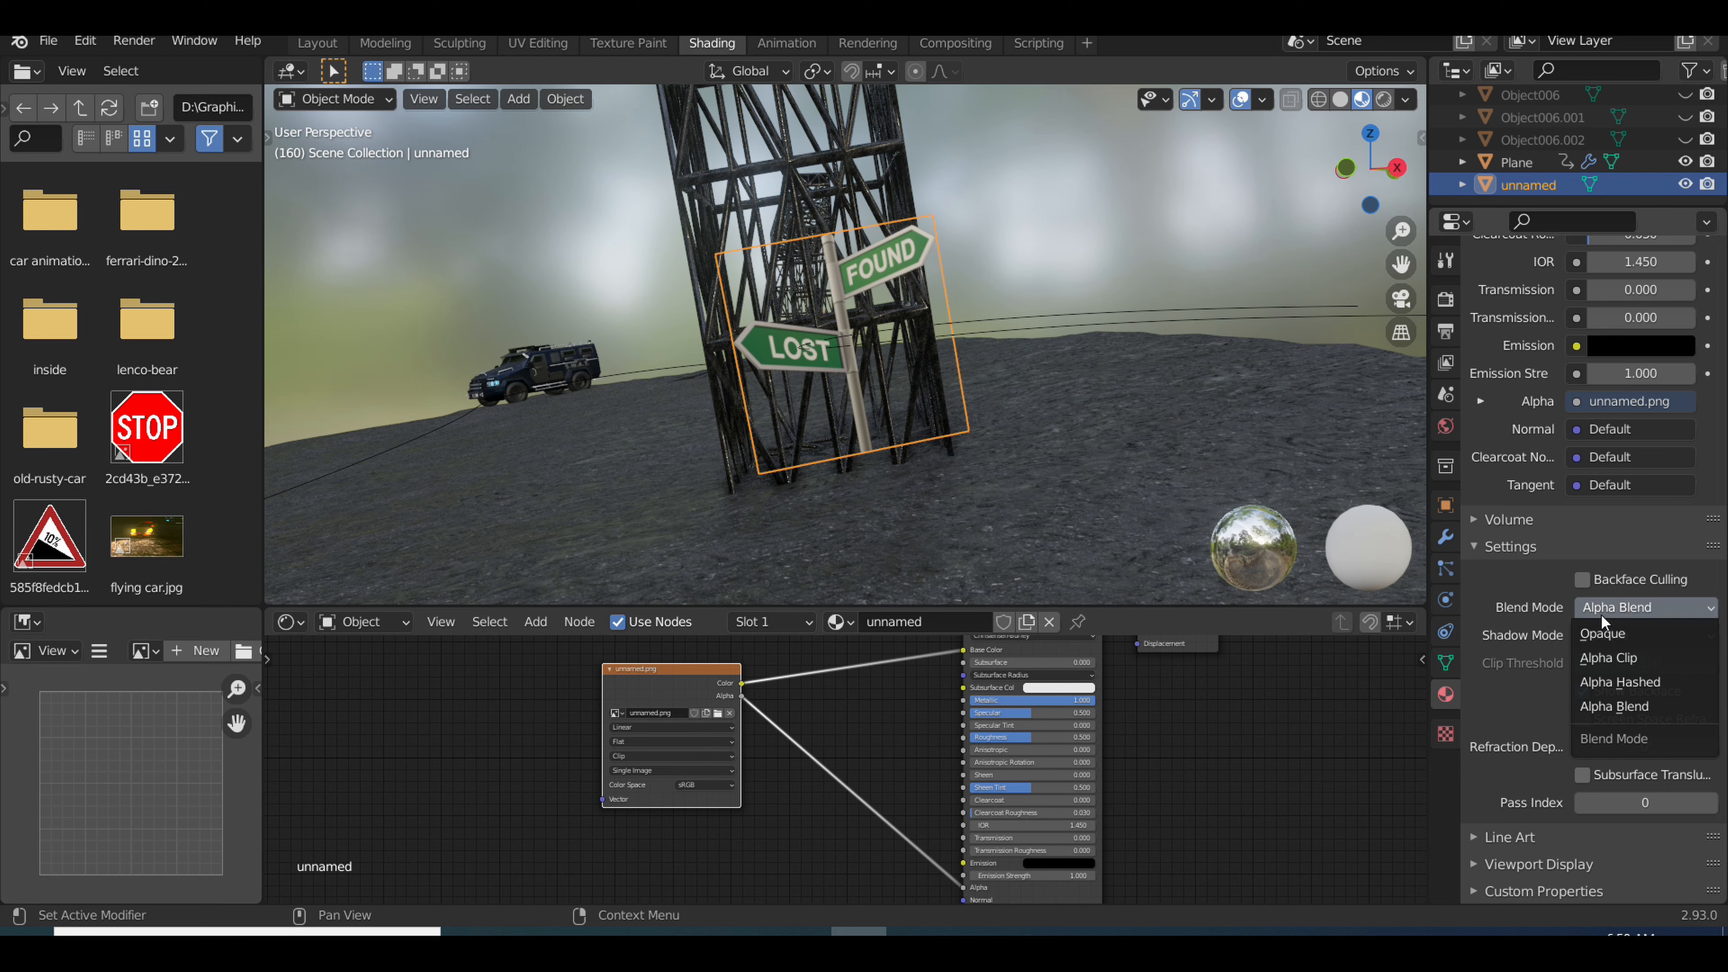
click(1626, 631)
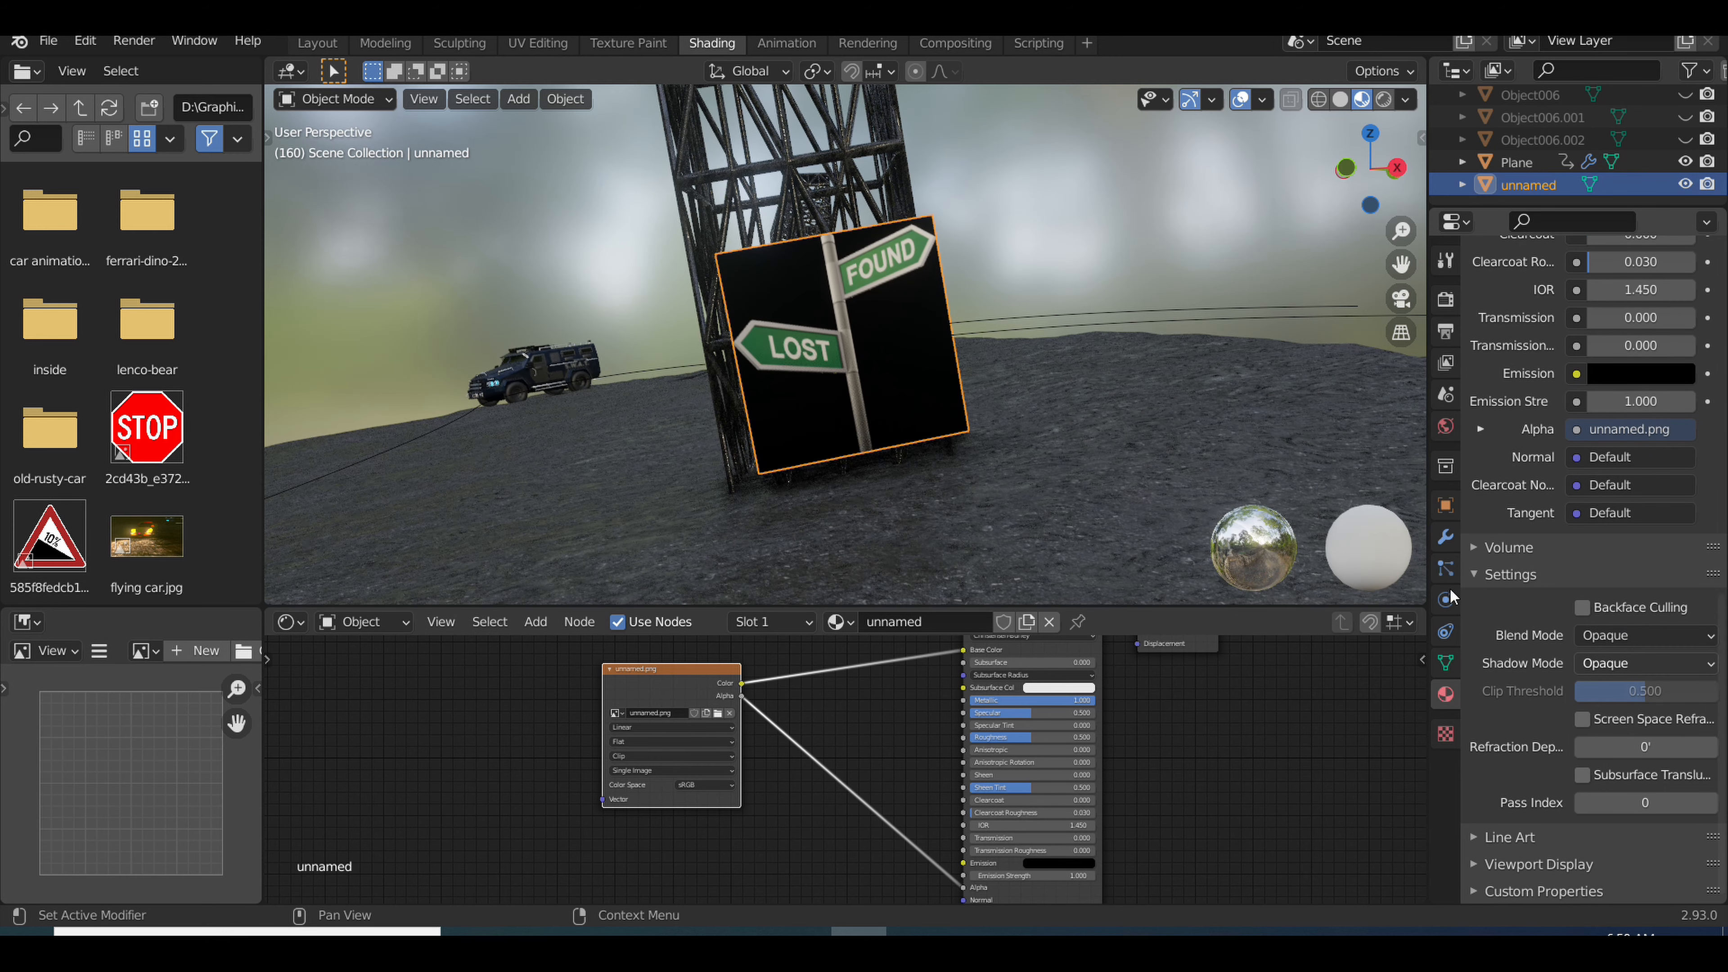
click(1579, 629)
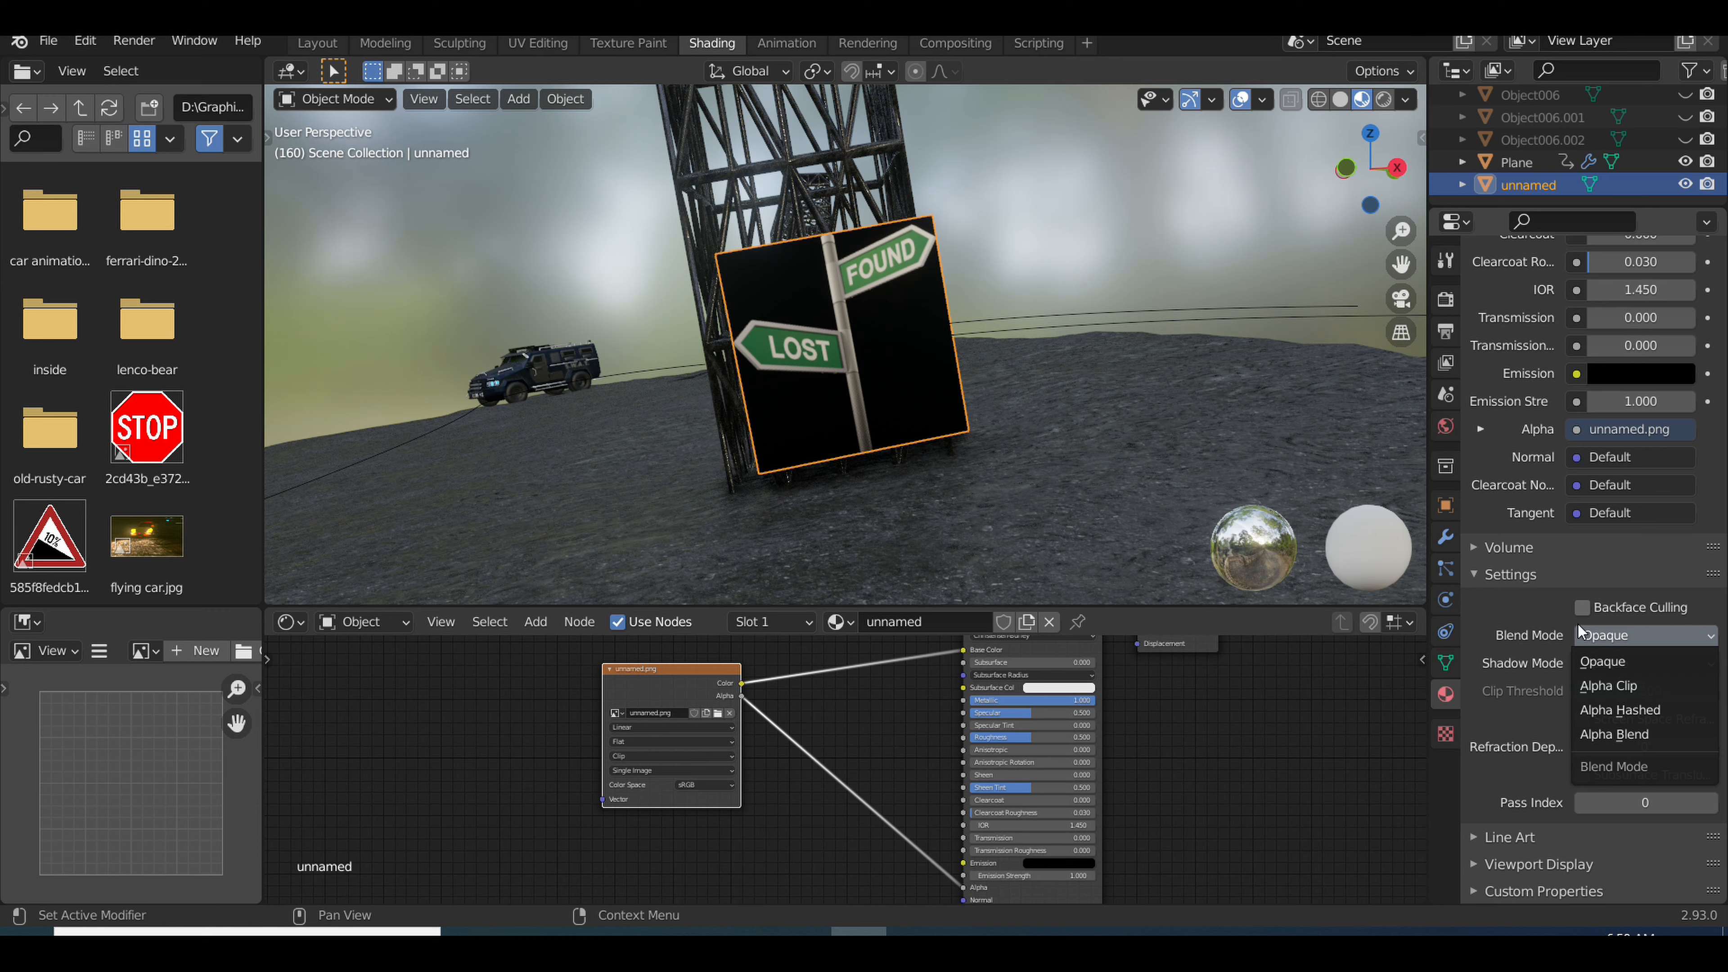
click(1628, 736)
click(1010, 273)
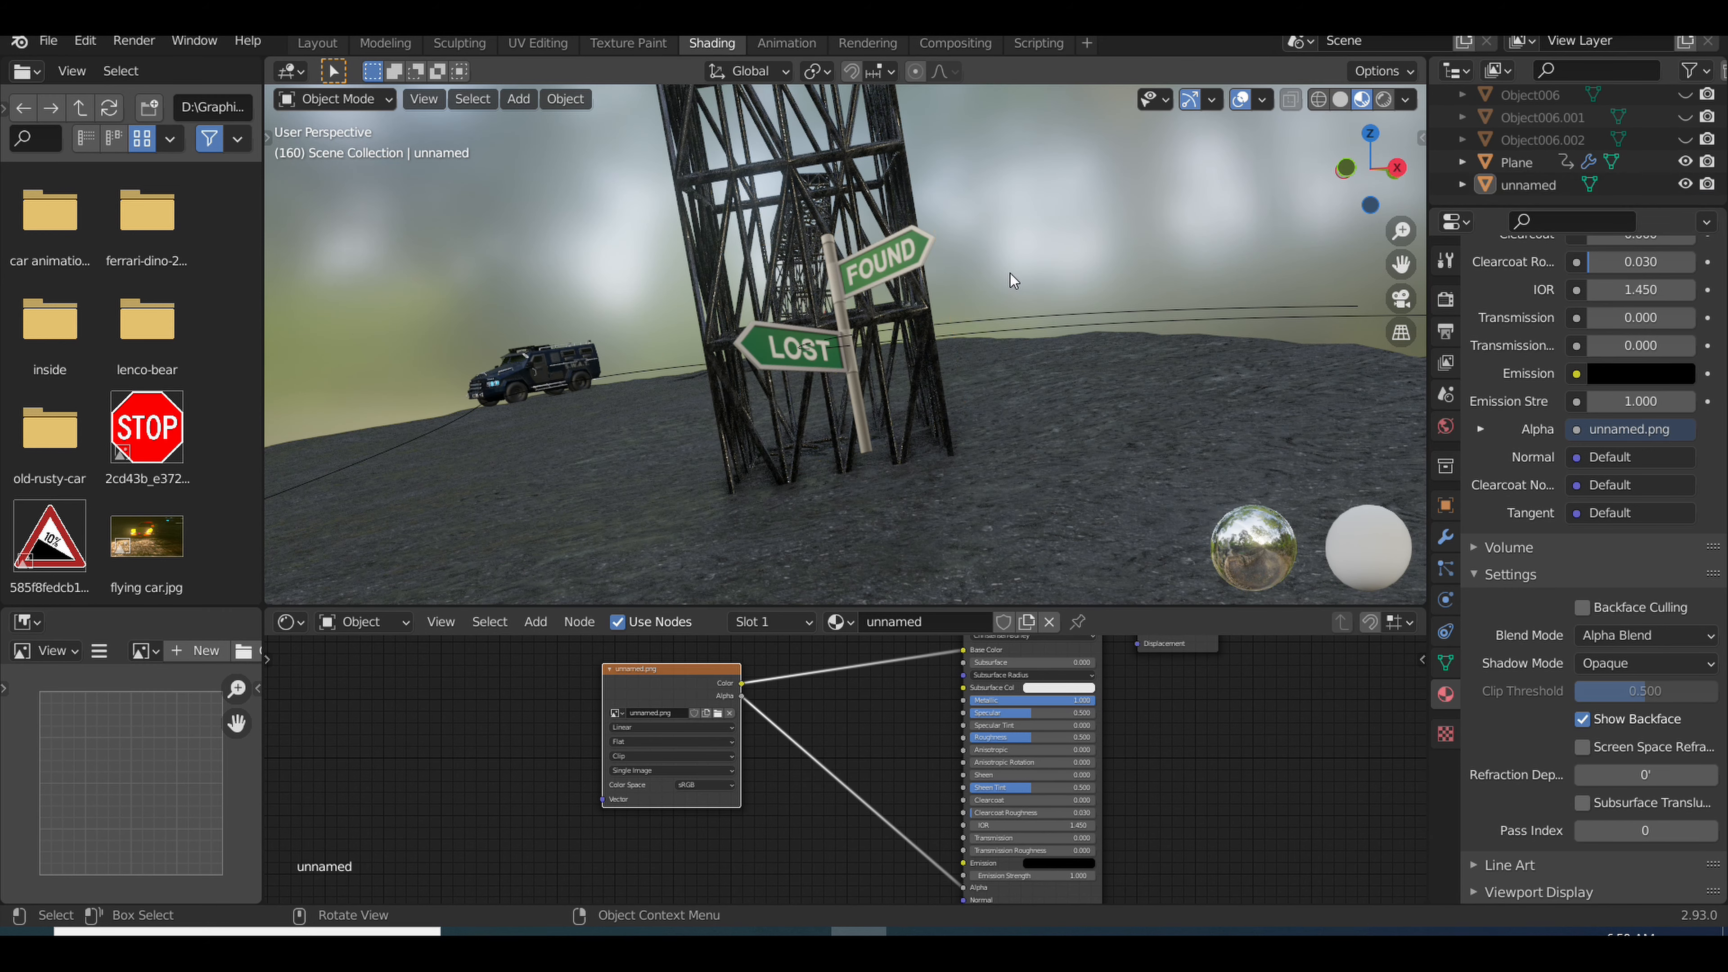
Step: Select the road warning sign's image plane, 585f8fedcb11b227491c3569
scroll(1010, 273, down, 6)
scroll(1597, 168, up, 10)
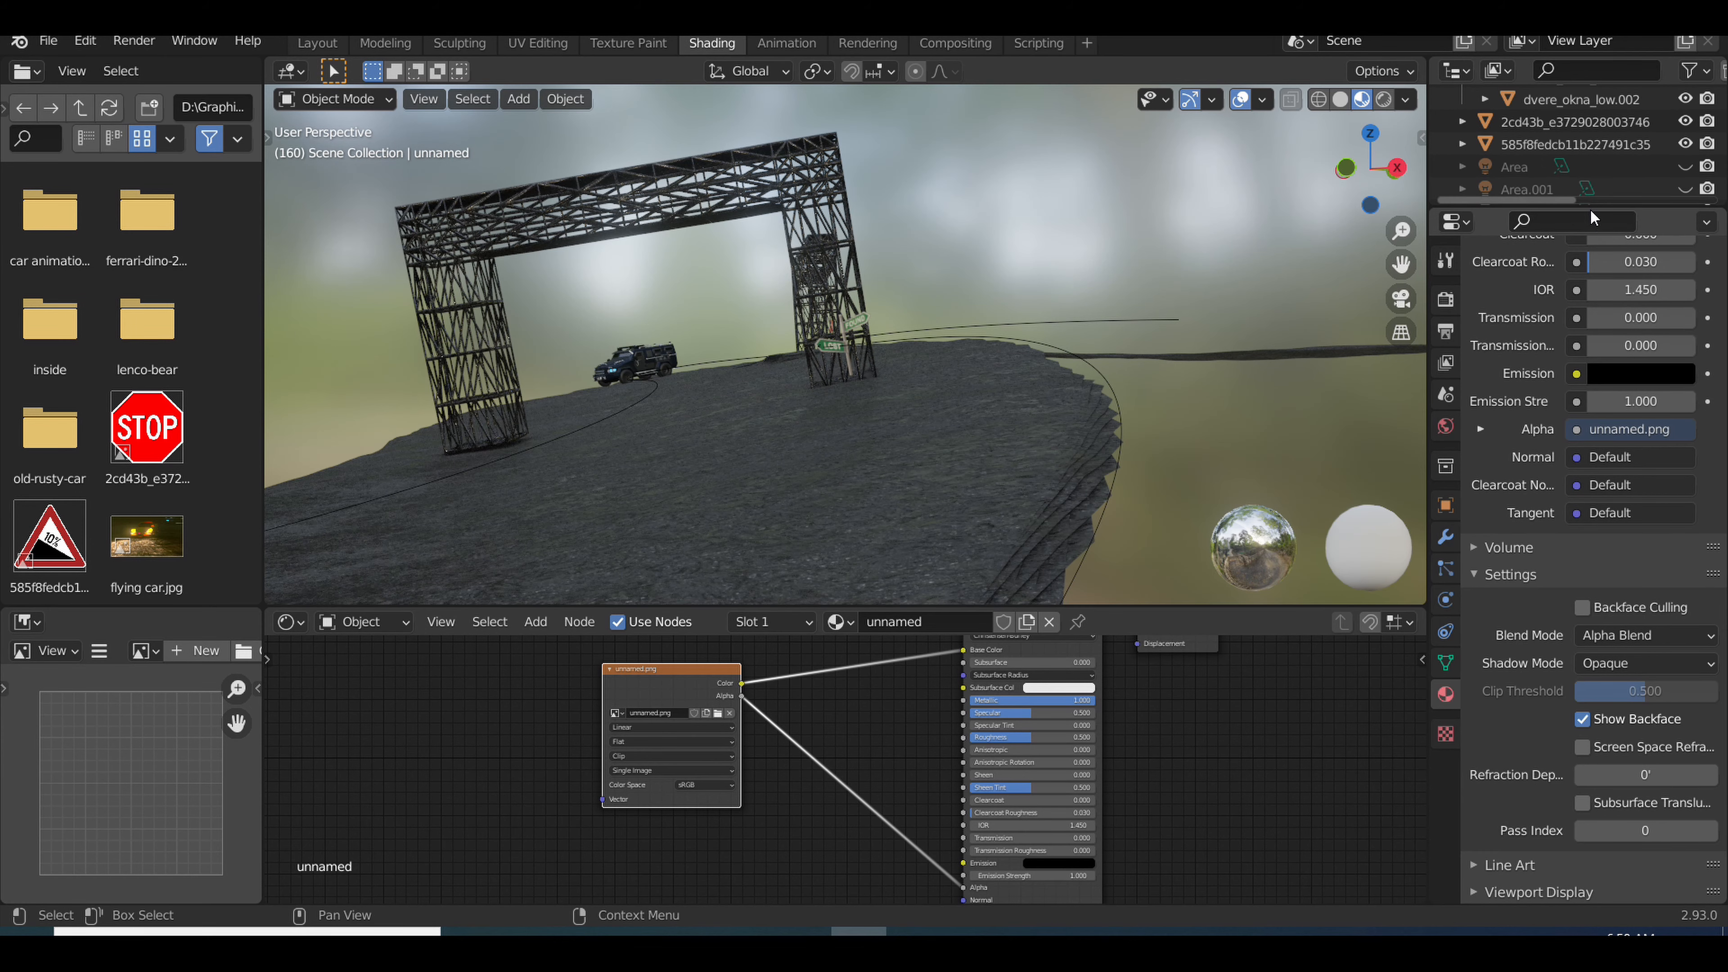
click(1575, 143)
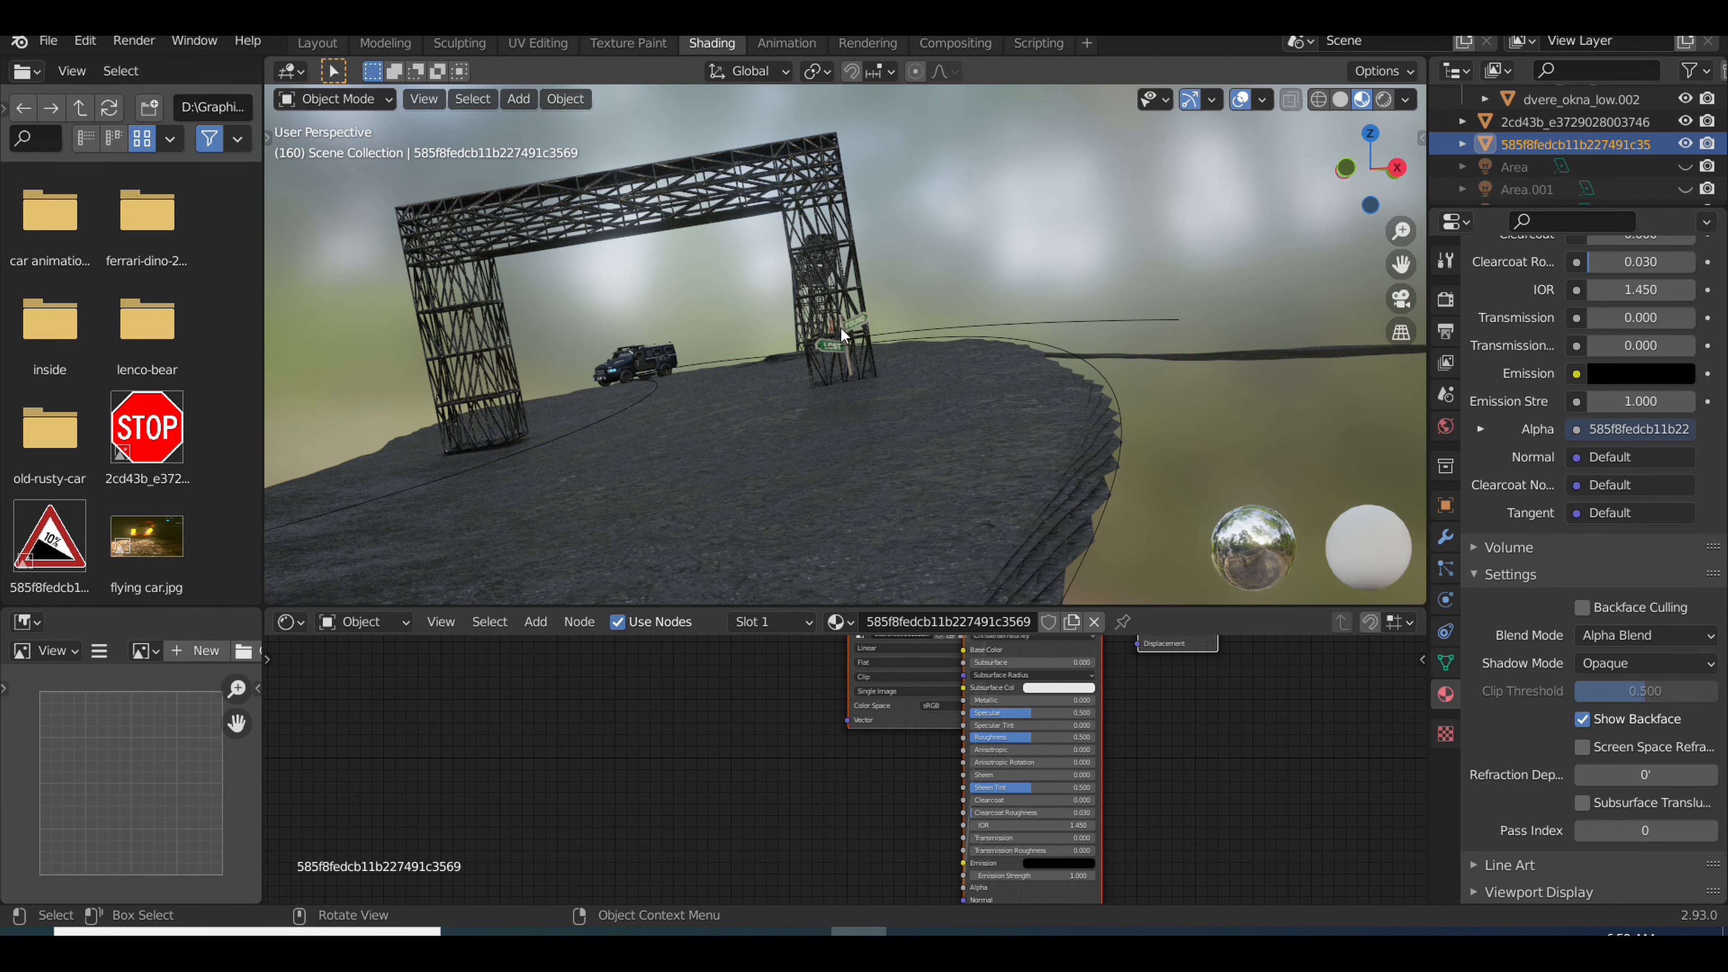
Step: Frame the road warning sign, then select the stop sign's image plane and view it from the front
key(KP_Decimal)
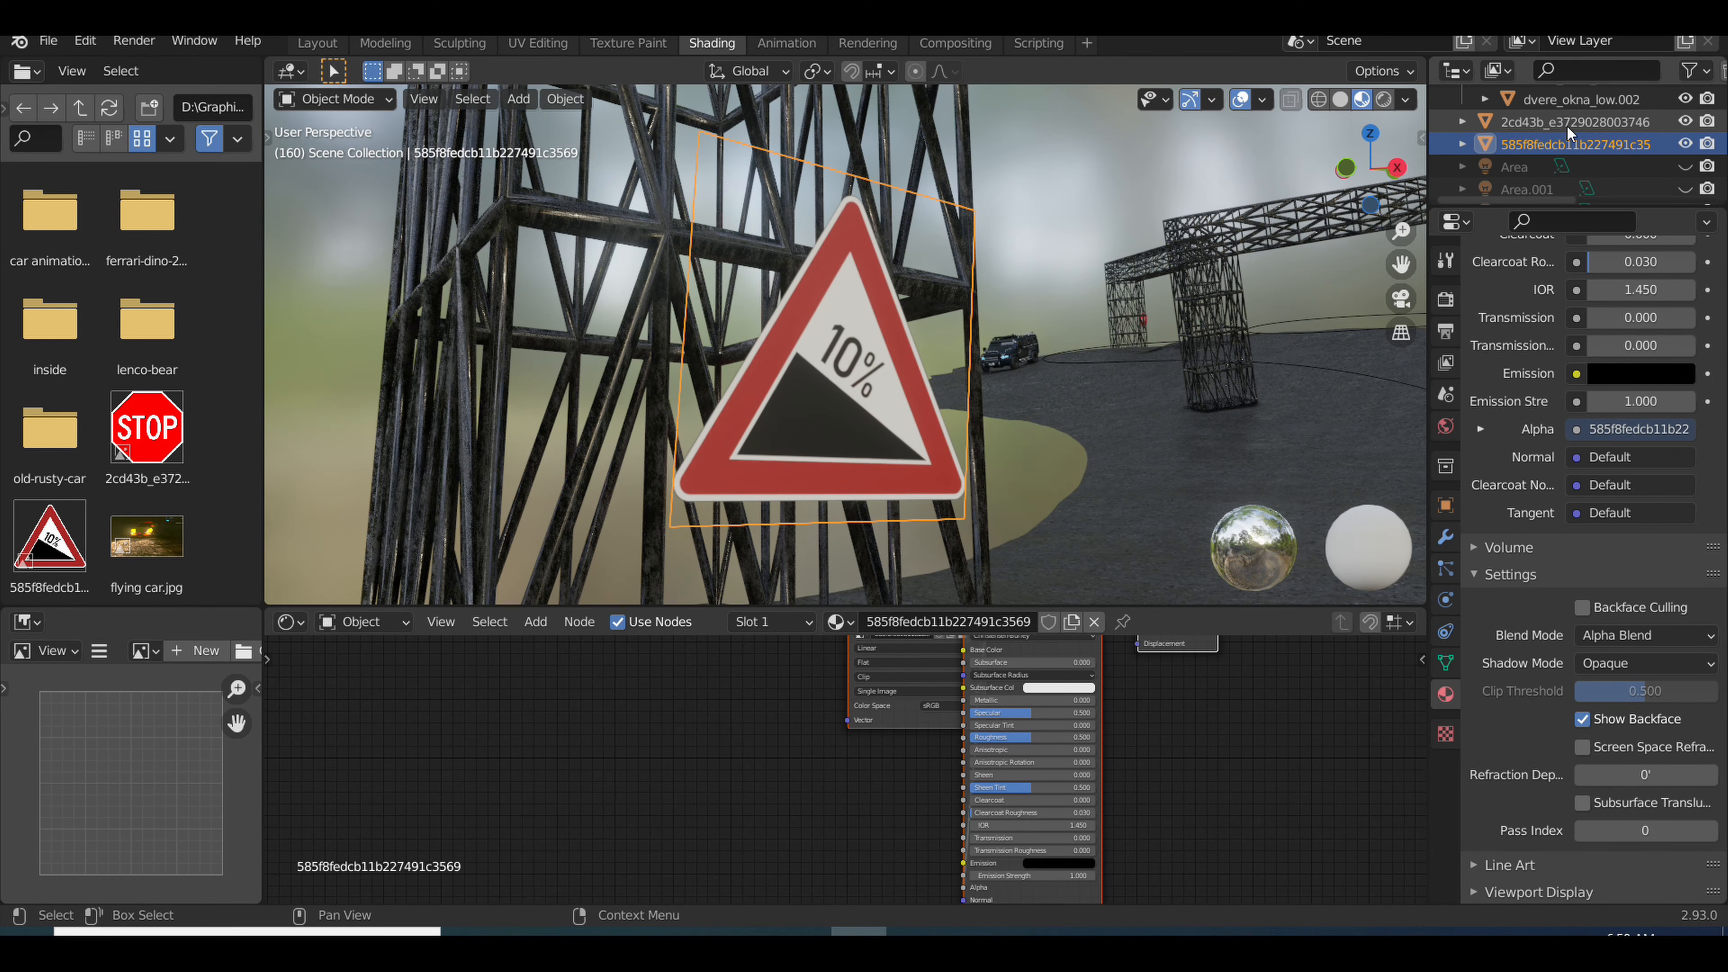
click(1567, 126)
key(KP_Decimal)
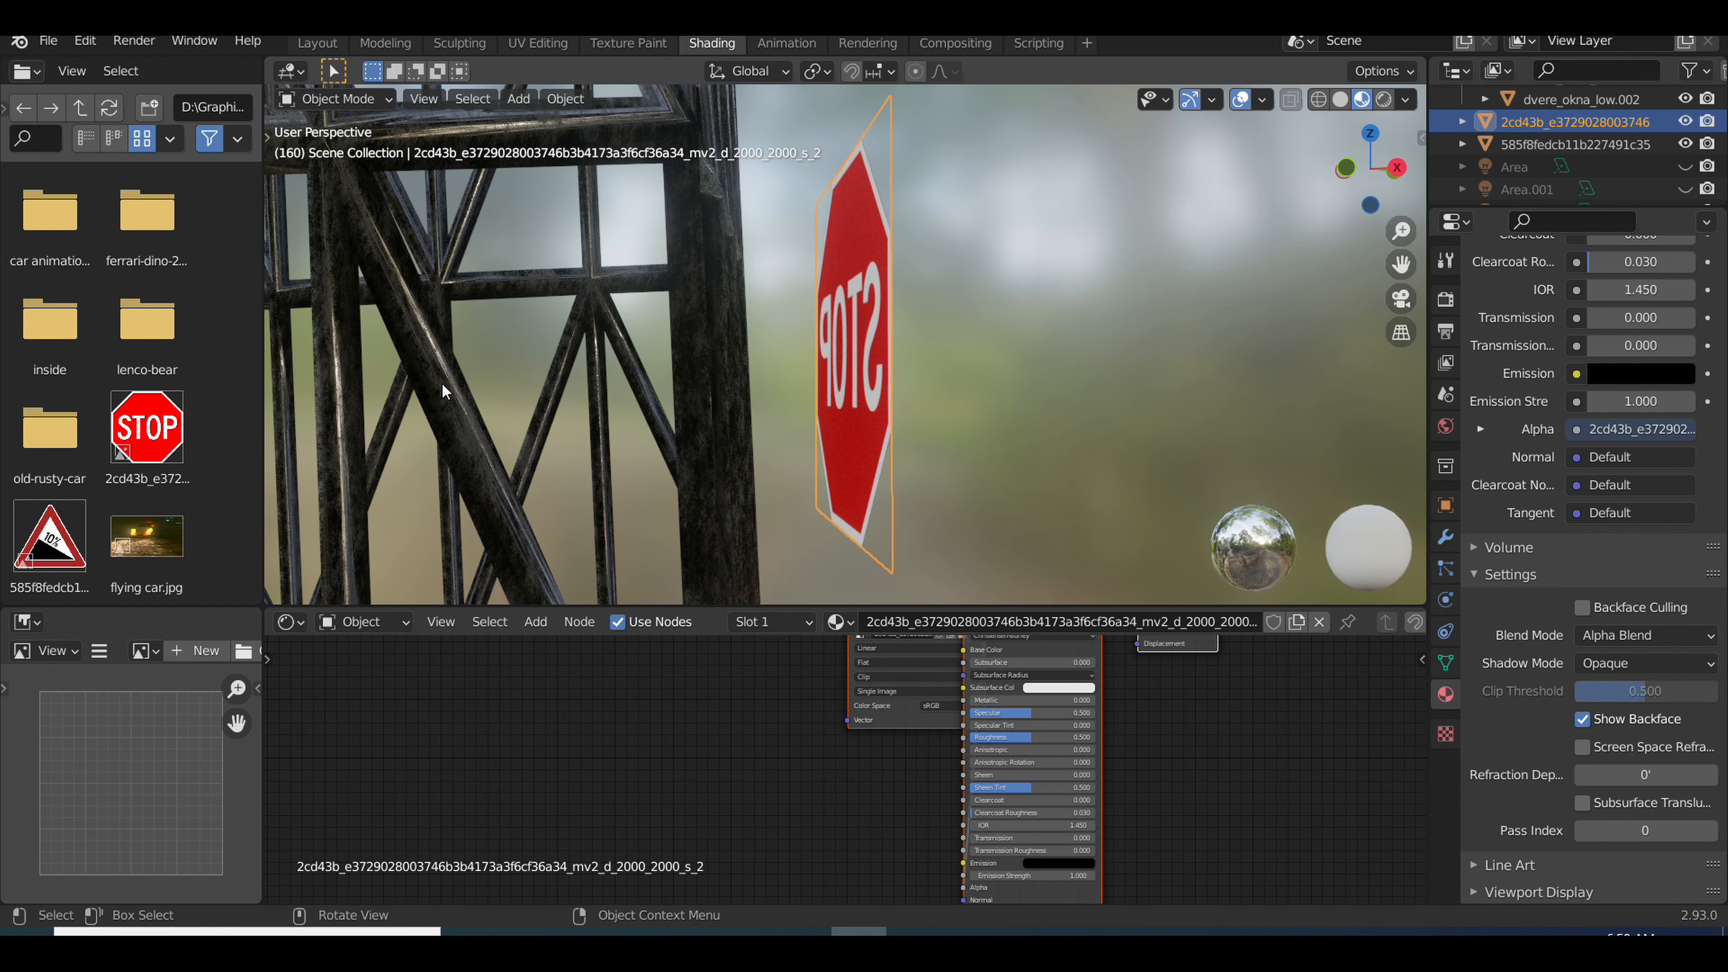
middle_drag(910, 397, 553, 460)
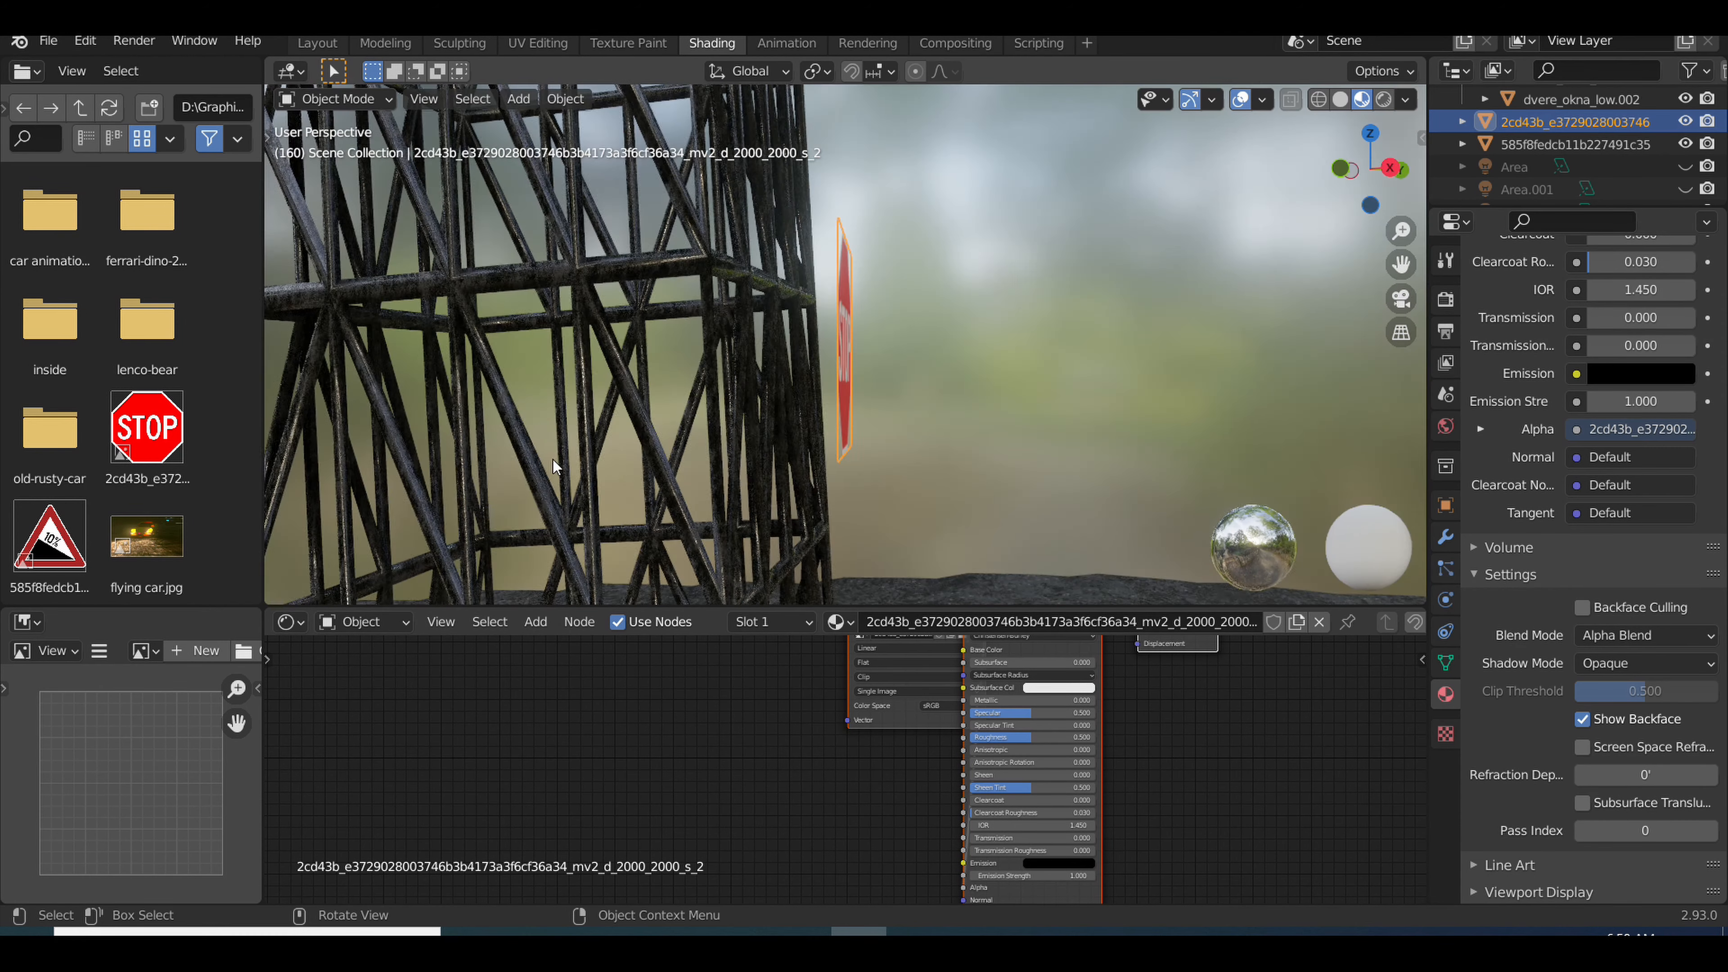
middle_drag(835, 375, 670, 392)
scroll(901, 415, up, 2)
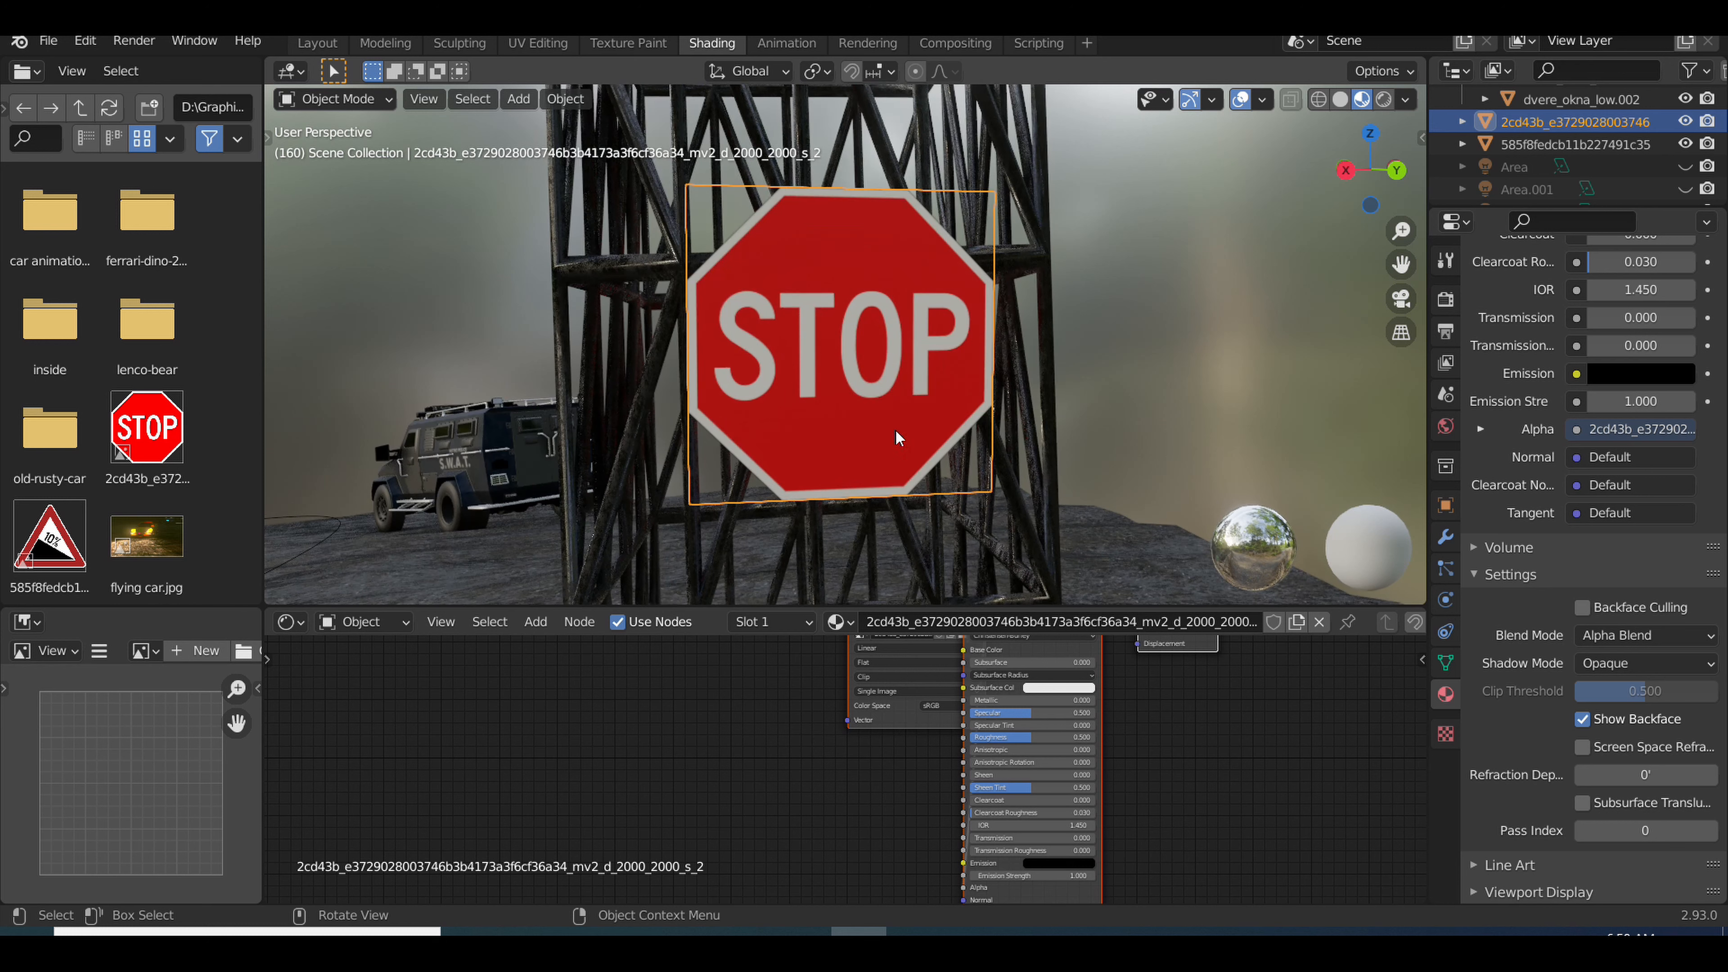
Step: Place the stop sign's image texture node farther from the Principled BSDF, exposing the Color and Alpha links
middle_drag(623, 661, 709, 730)
drag(959, 673, 633, 667)
click(858, 670)
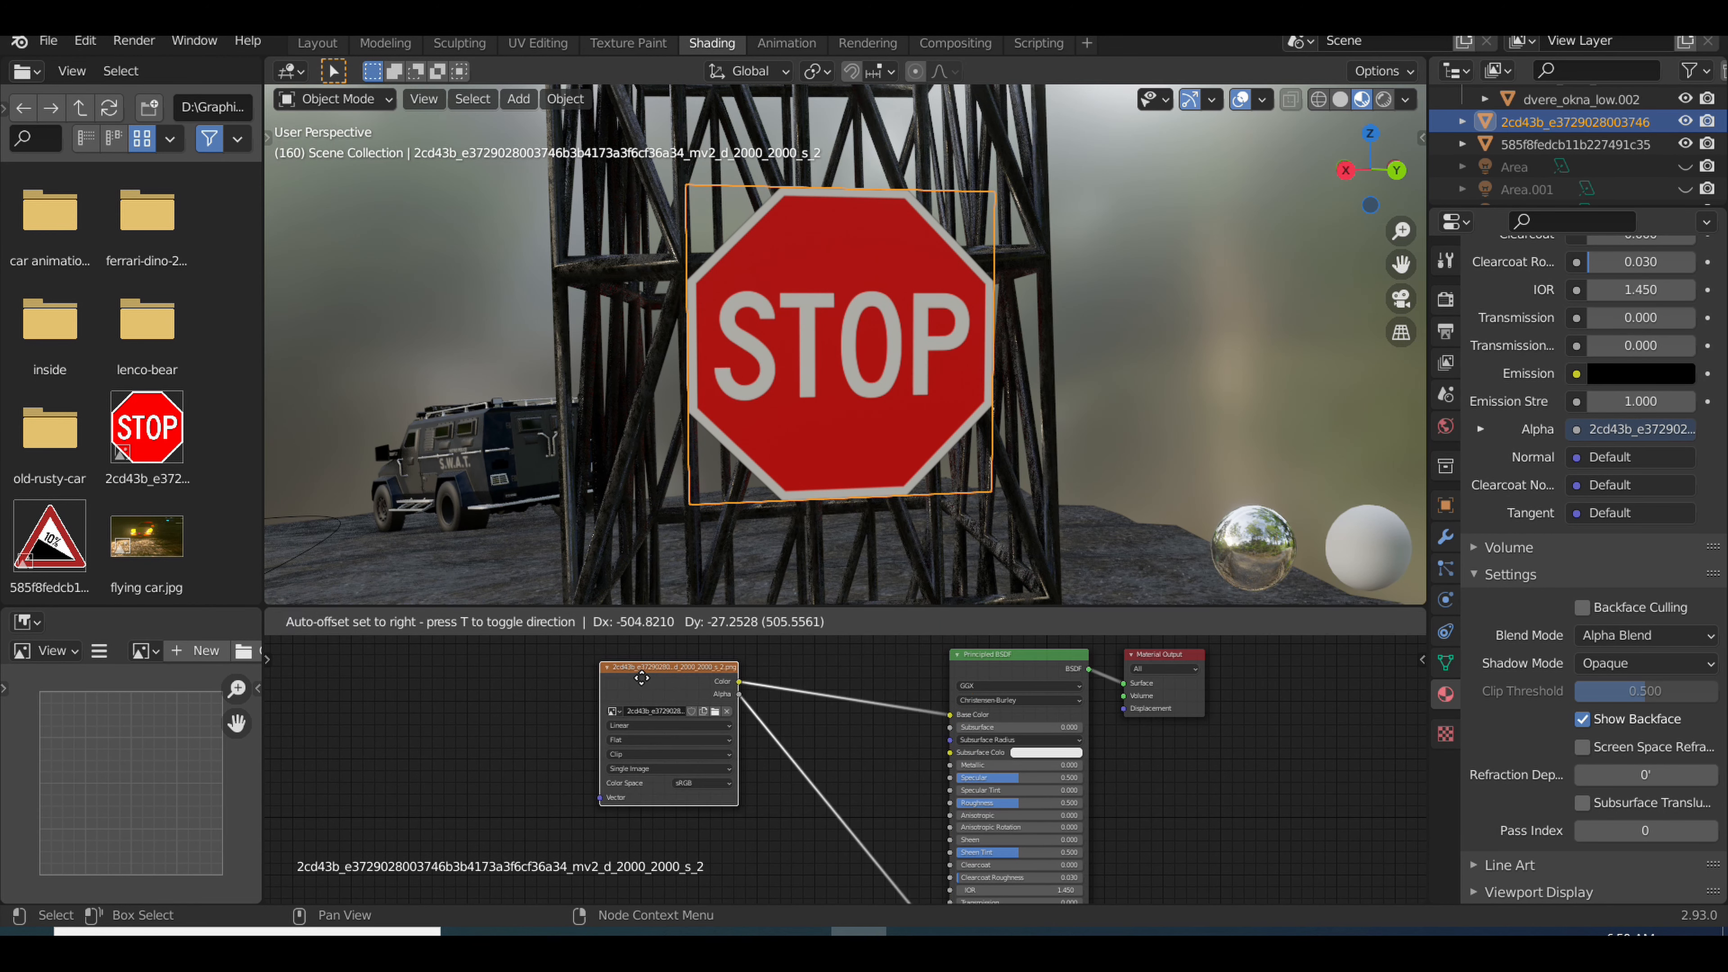
click(783, 673)
Step: Look up the Images as Planes option among the import formats without importing anything
click(48, 41)
mouse_move(179, 353)
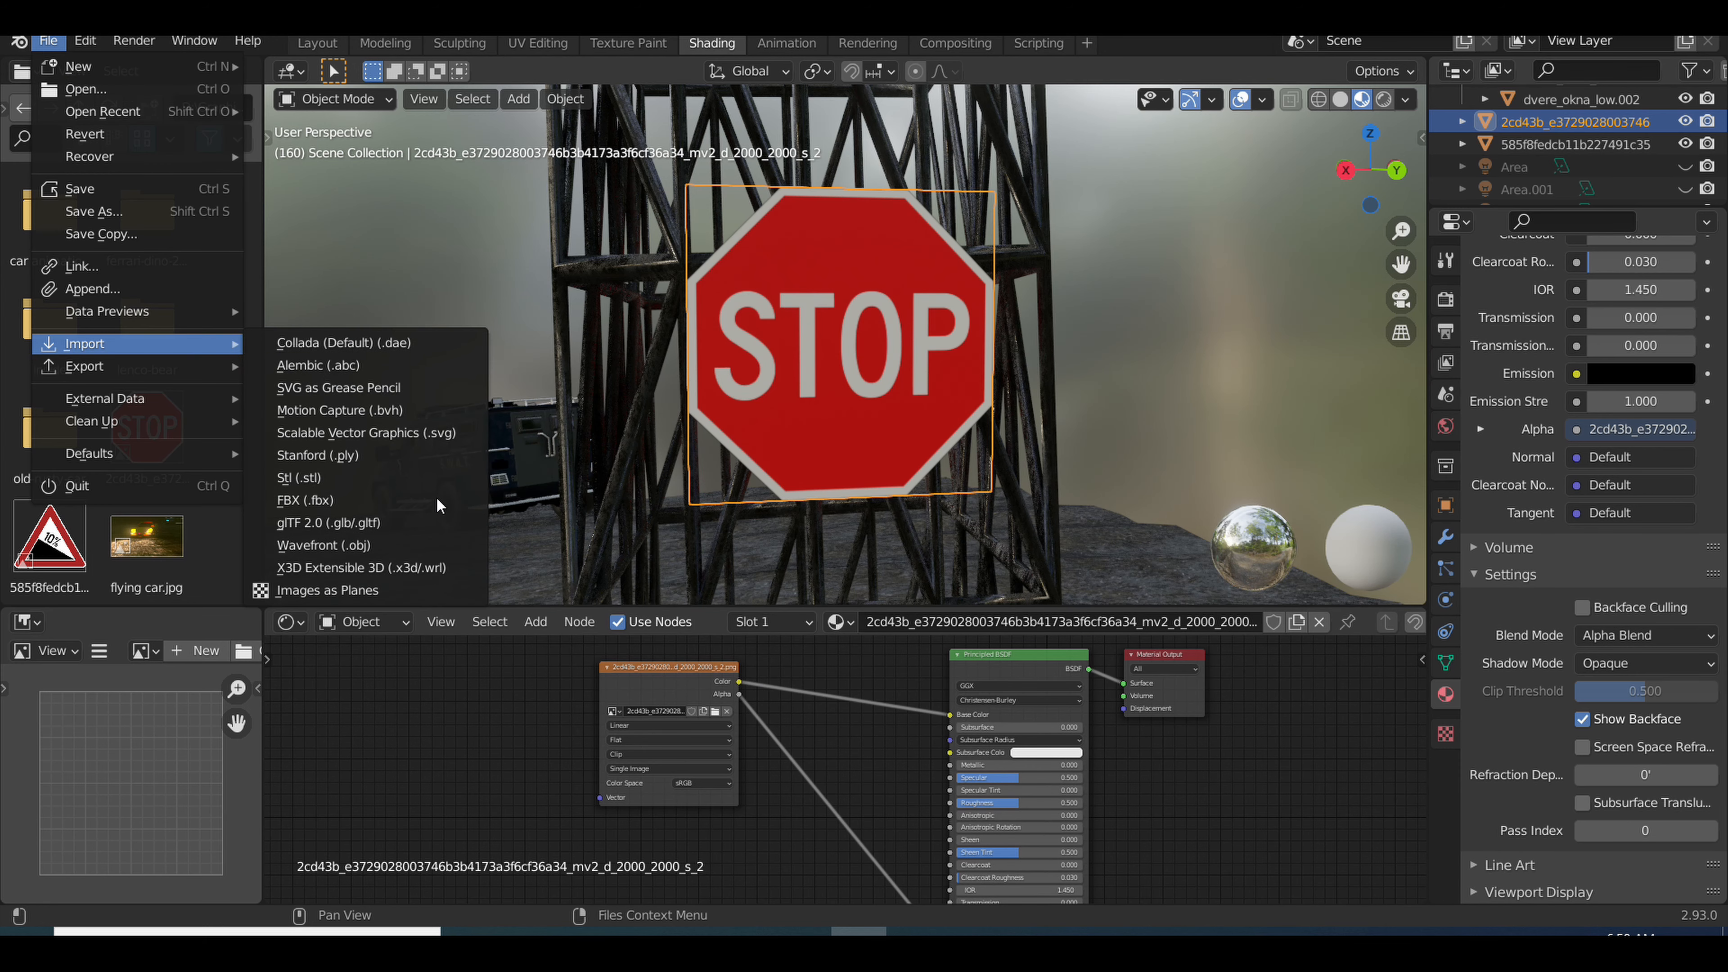
click(825, 330)
click(1203, 337)
click(847, 360)
Step: Examine the stop sign's Alpha link to the Principled BSDF and the transparent corners of its image plane
scroll(749, 745, down, 3)
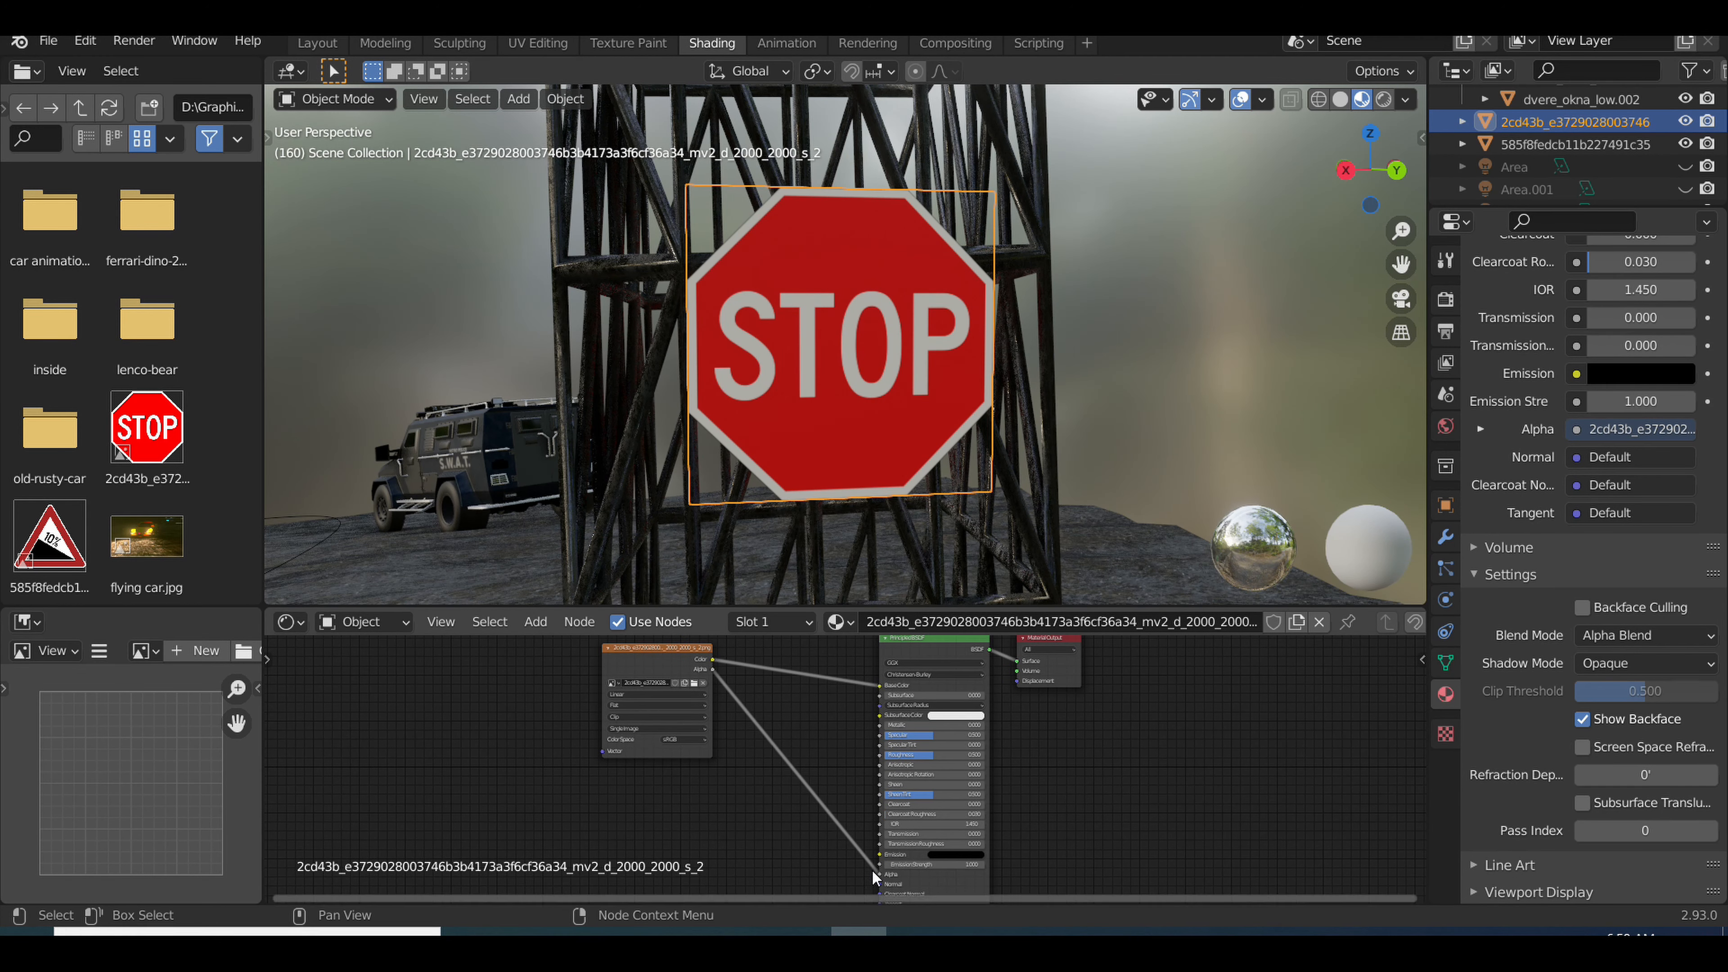
scroll(944, 301, down, 5)
scroll(810, 359, down, 4)
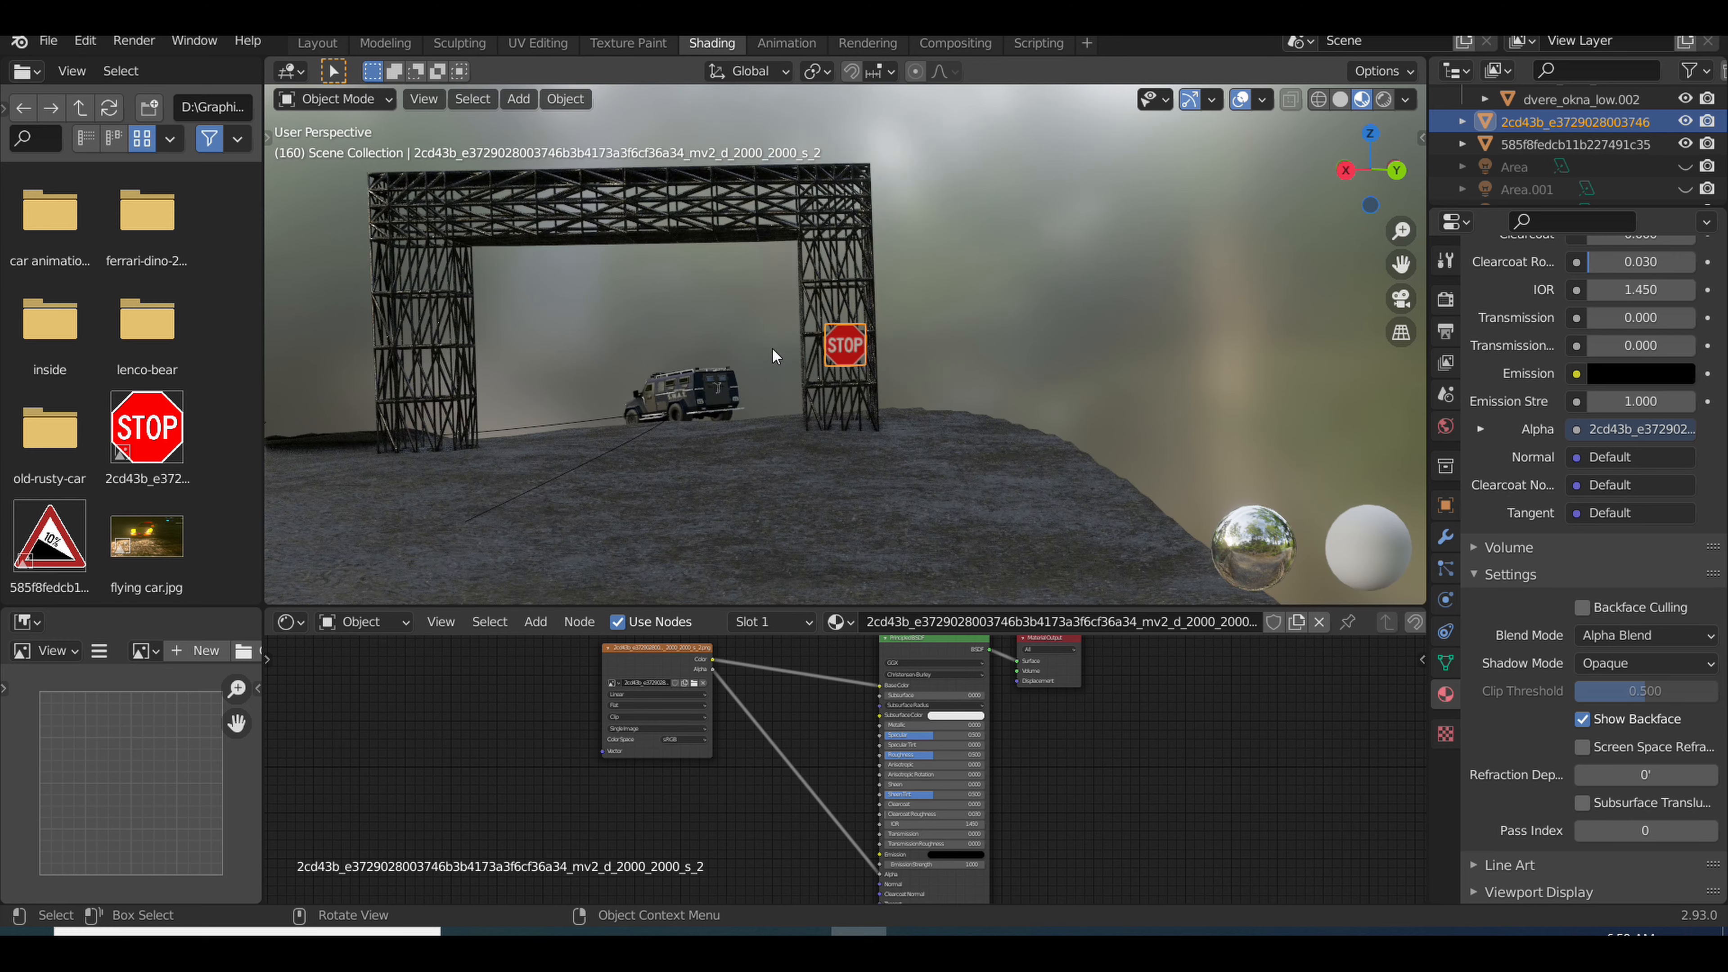
scroll(869, 357, up, 10)
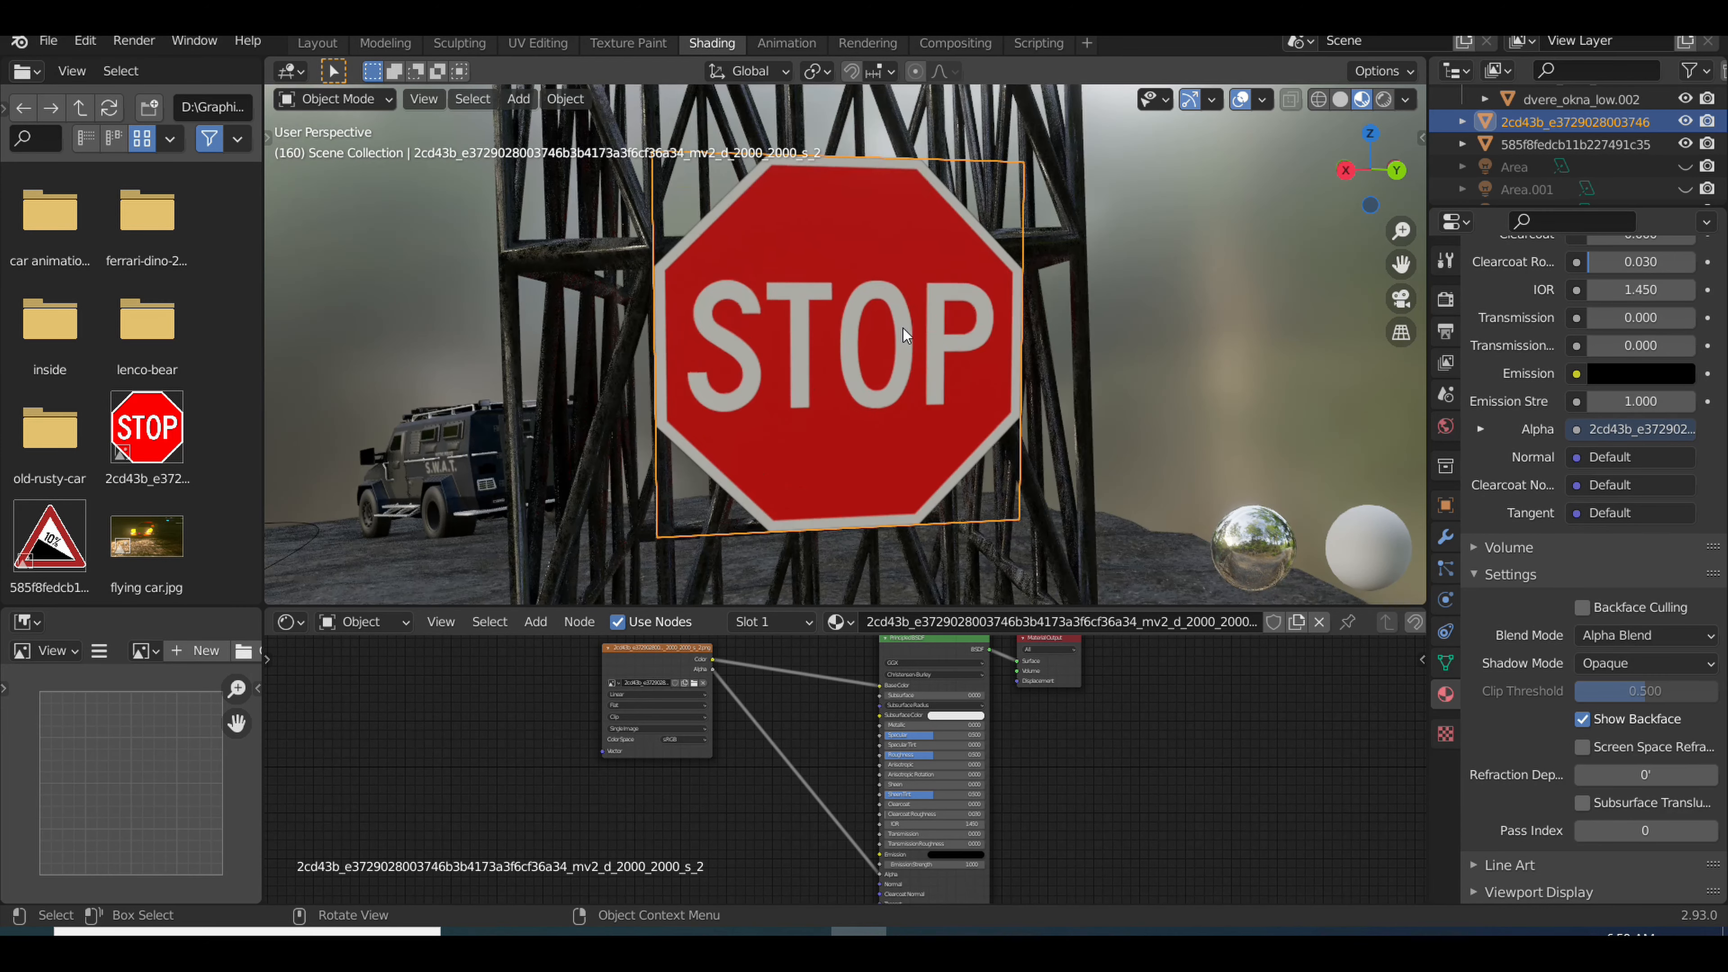
scroll(904, 328, up, 1)
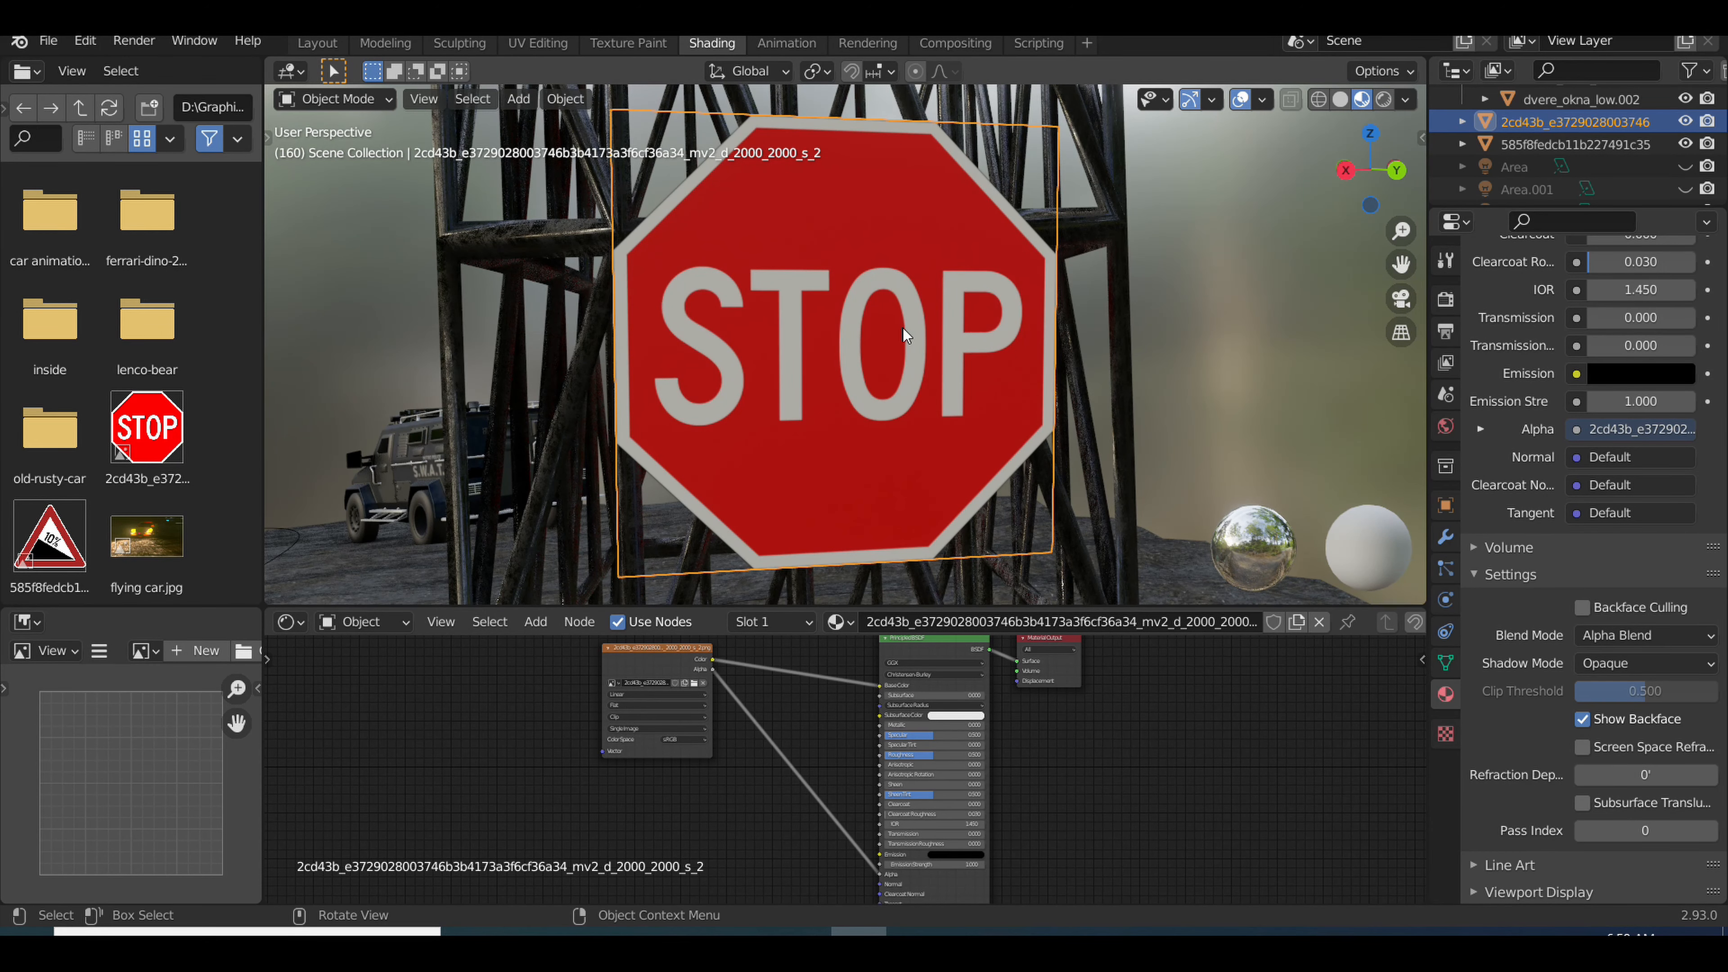
scroll(1259, 238, down, 4)
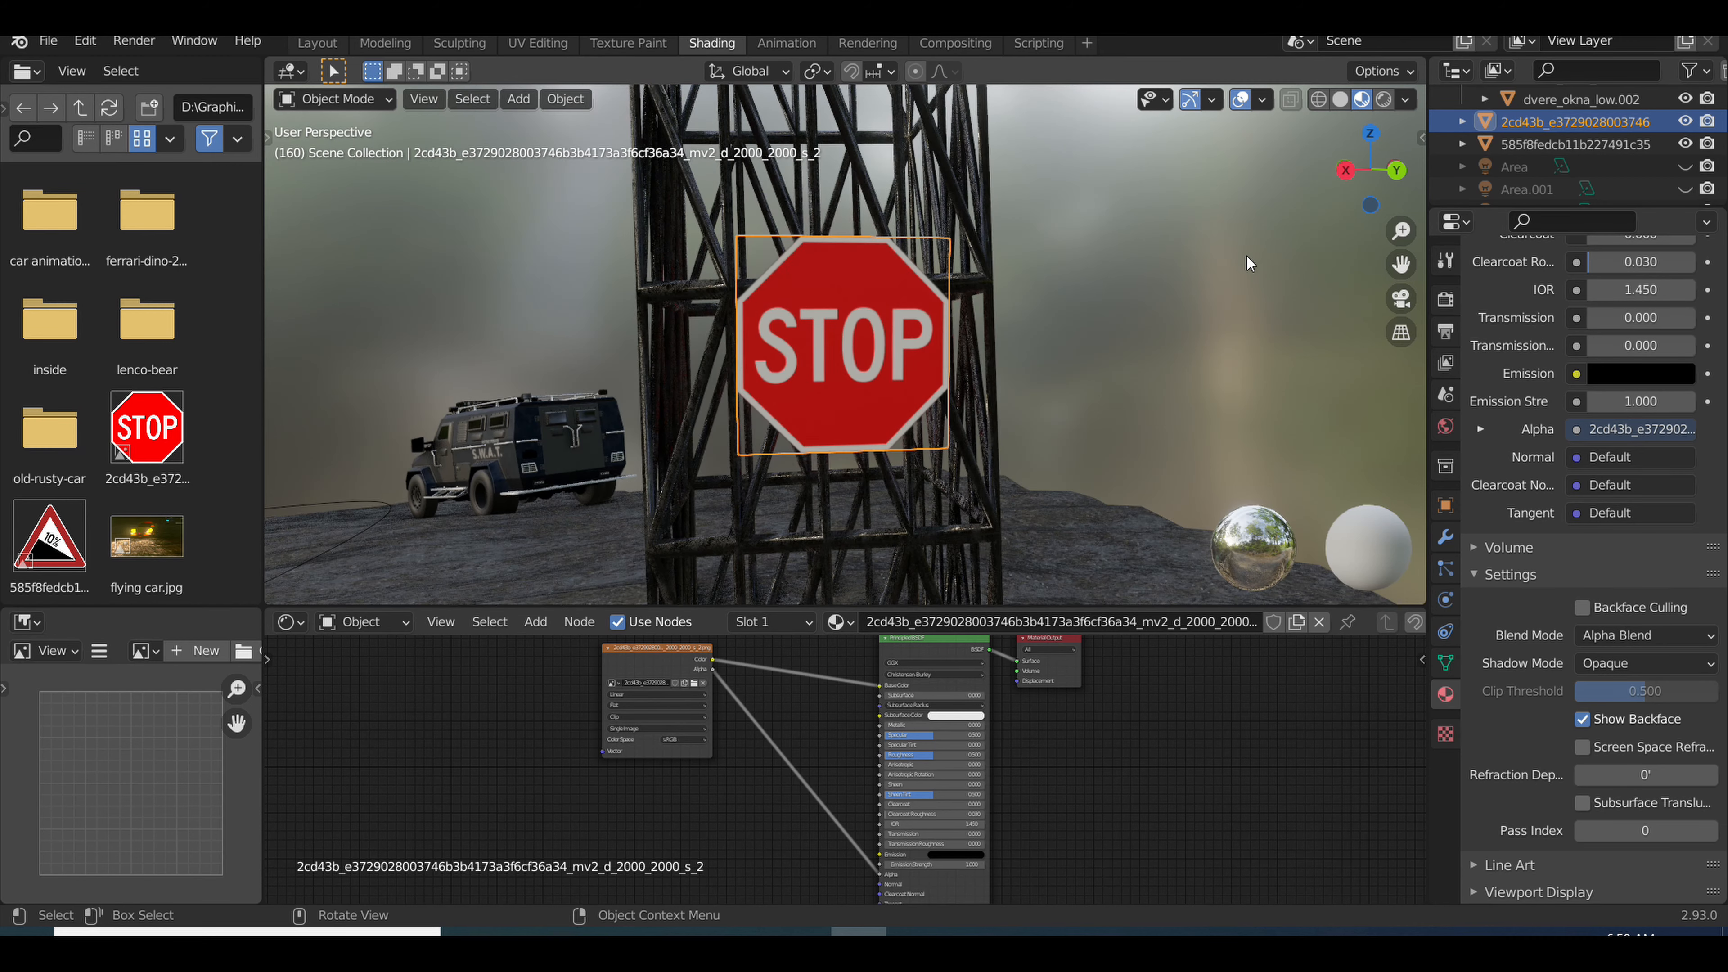
Step: Select the road warning sign's plane, 585f8fedcb11b227491c3569, and view its place among the arches along the road
click(1006, 317)
scroll(826, 340, down, 3)
click(826, 341)
scroll(825, 341, down, 4)
middle_drag(781, 346, 954, 381)
scroll(415, 478, down, 5)
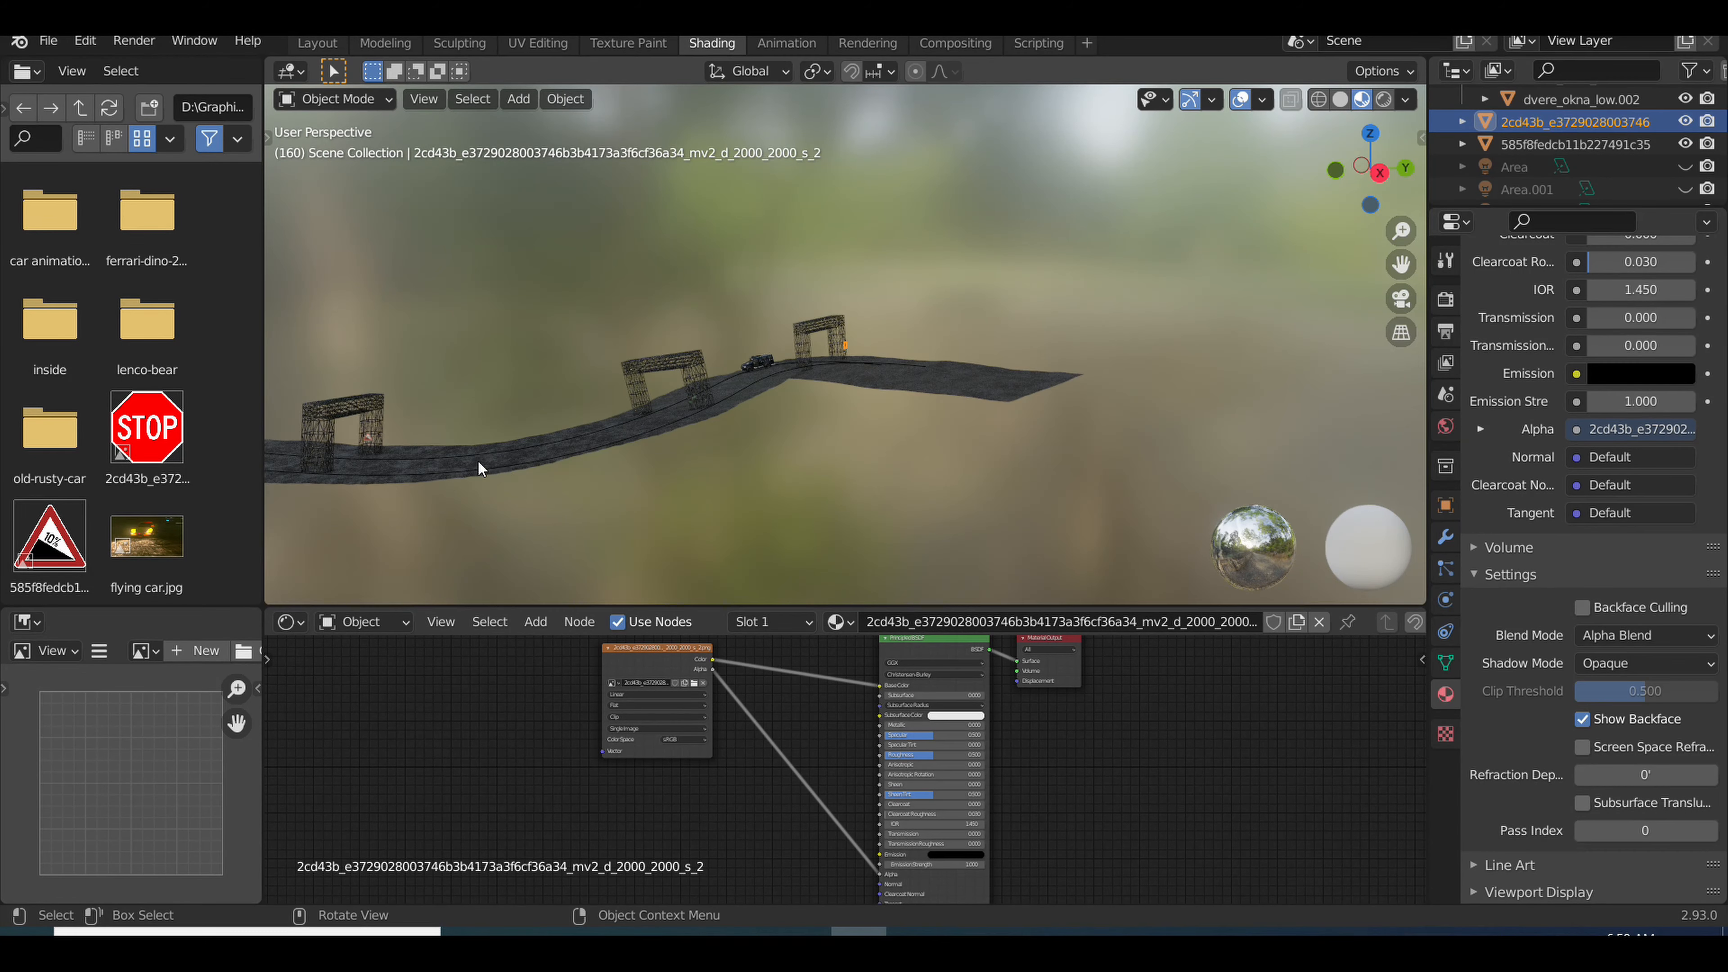
click(589, 395)
key(KP_Decimal)
scroll(983, 386, down, 5)
scroll(983, 385, down, 5)
middle_drag(984, 390, 976, 453)
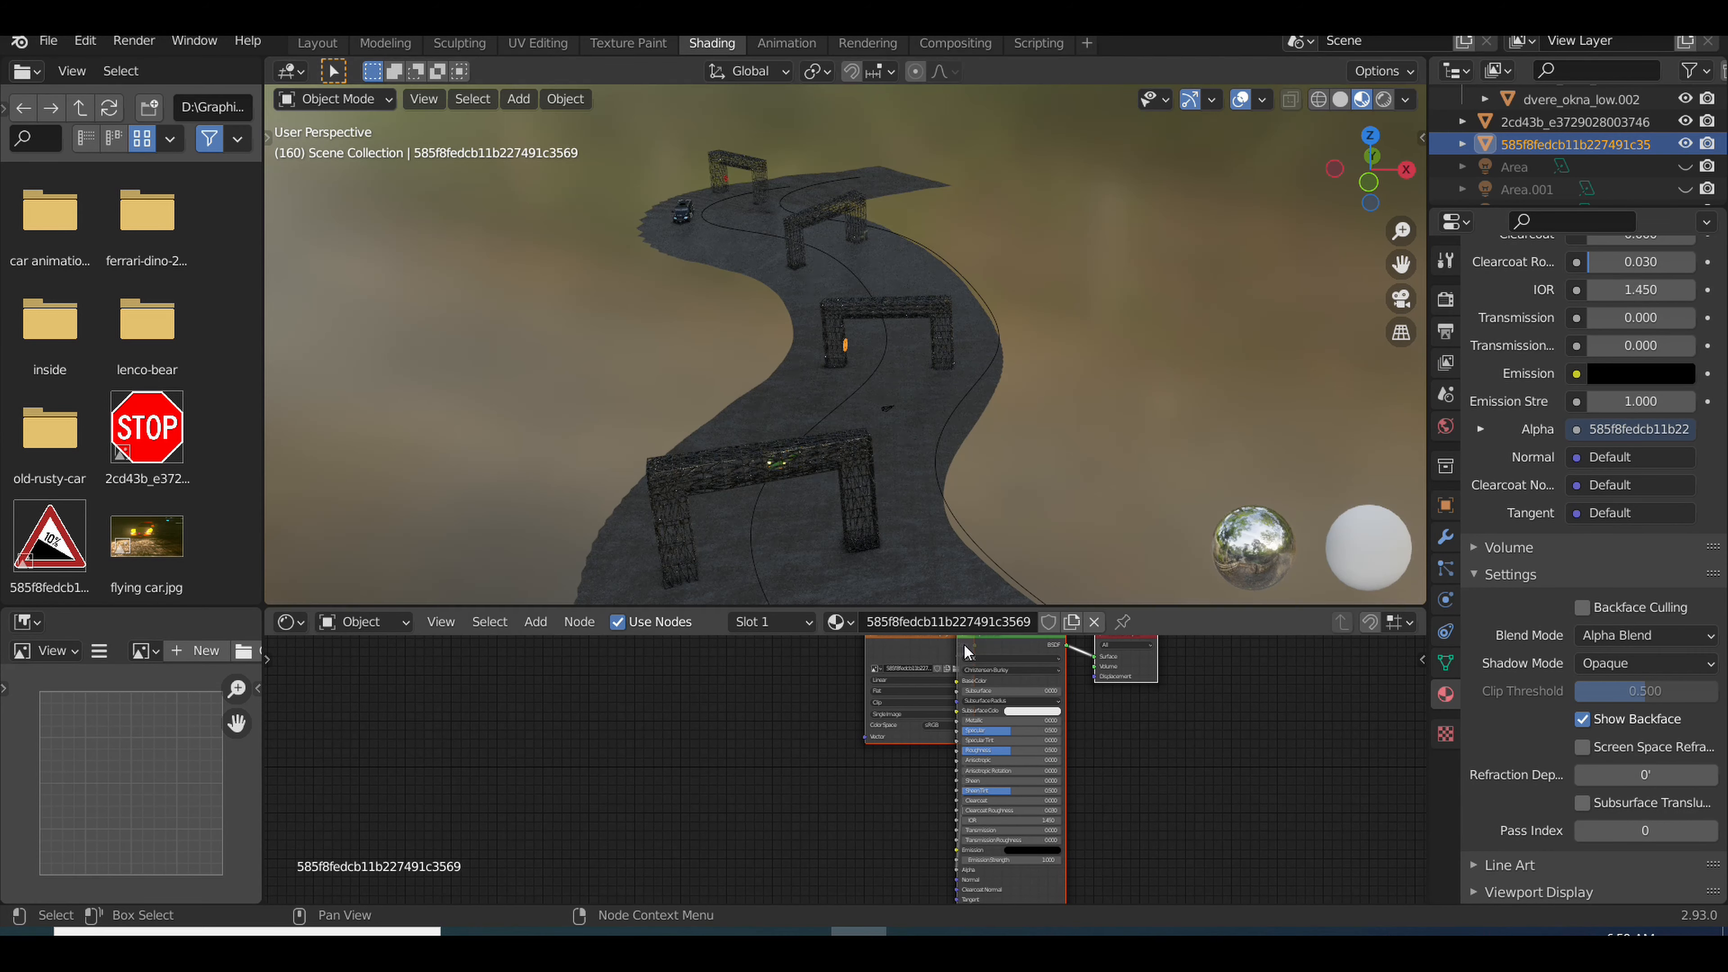
Step: In the Layout workspace, unhide the old car Object006 and select it
scroll(1633, 174, down, 3)
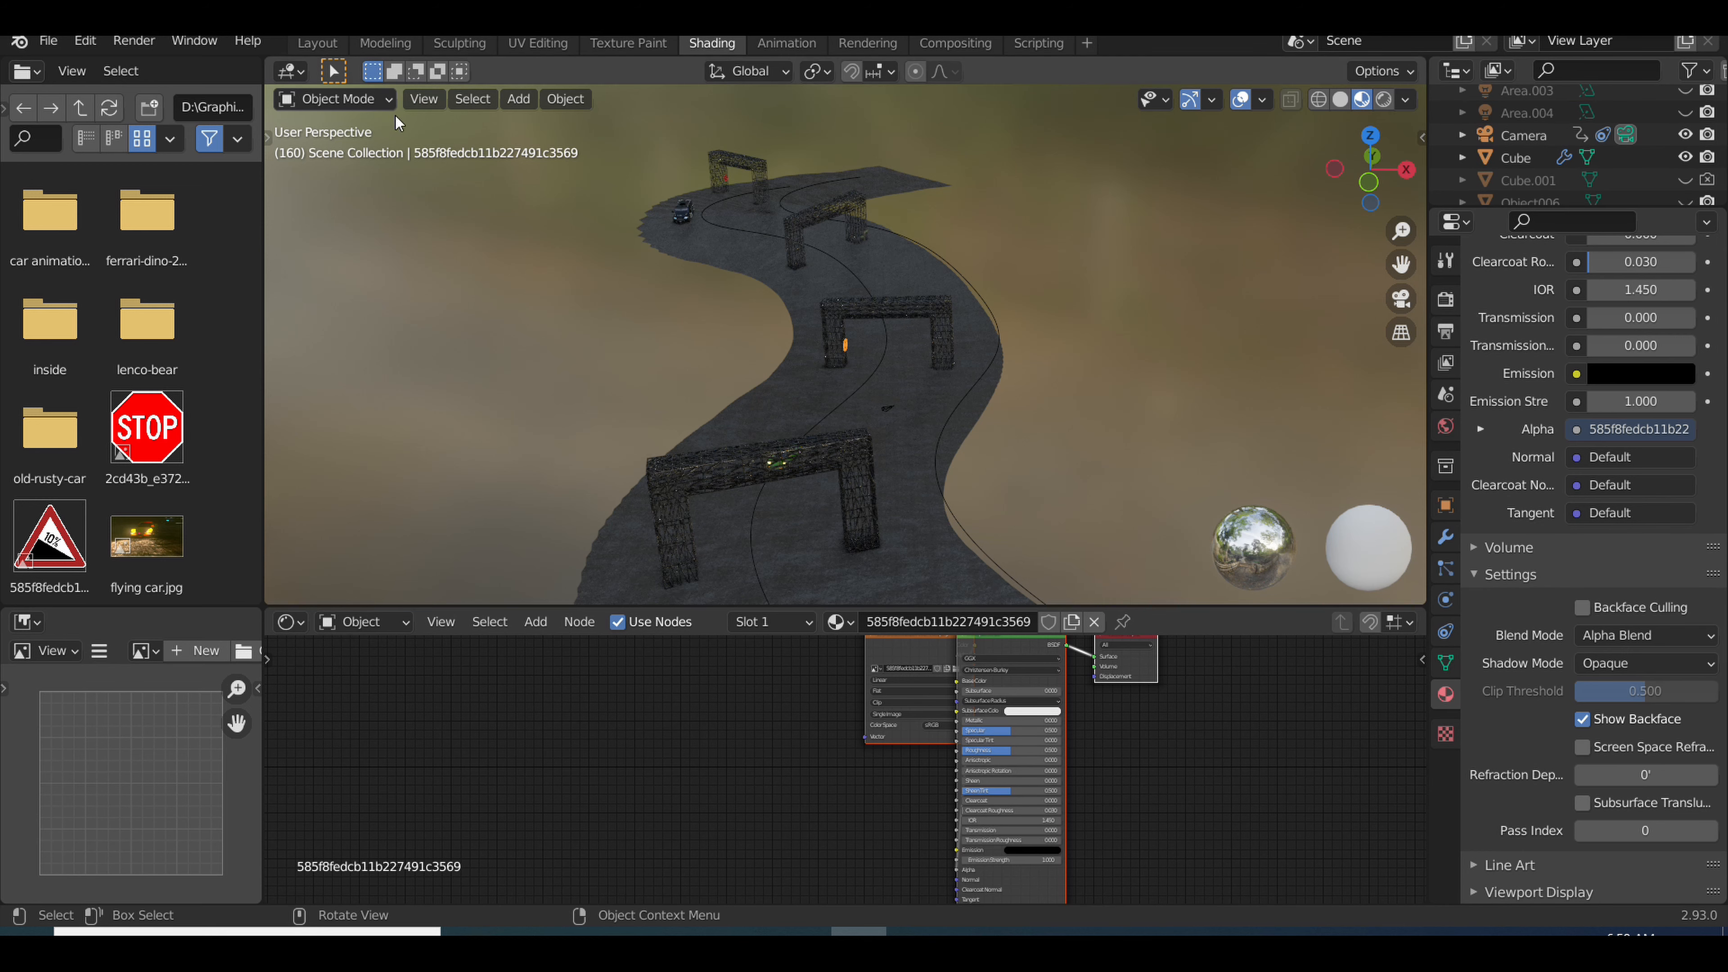
click(328, 43)
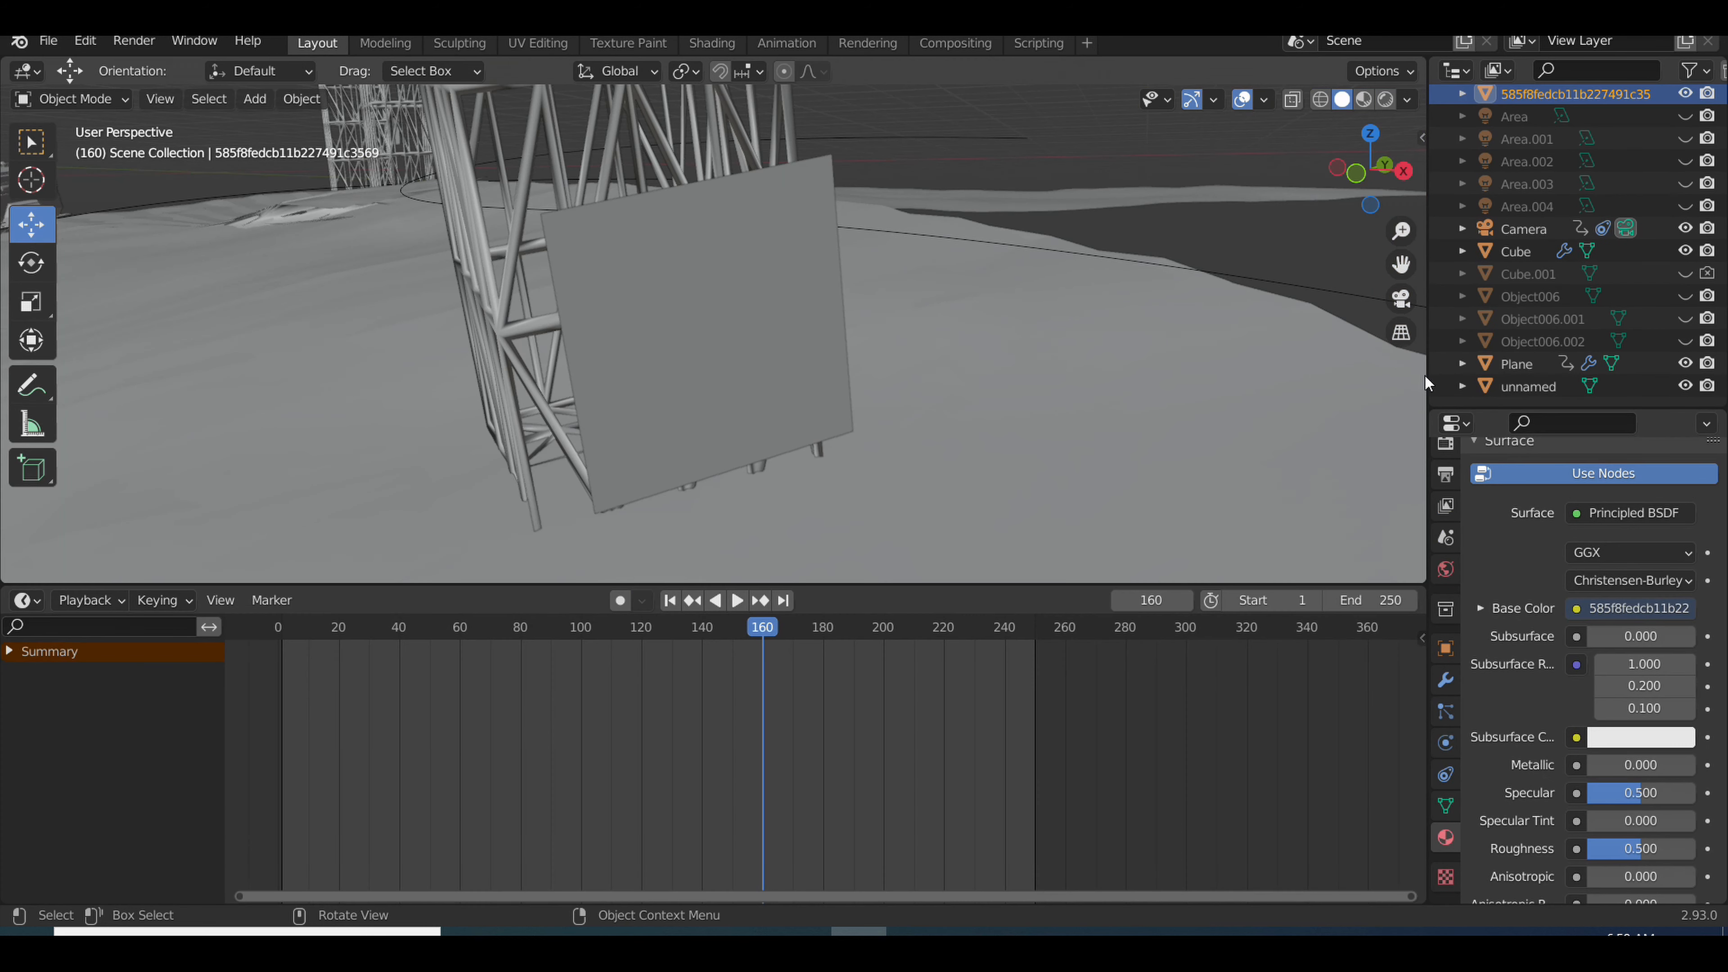
scroll(1582, 246, up, 3)
scroll(1157, 273, down, 10)
scroll(741, 283, up, 3)
scroll(1658, 279, down, 4)
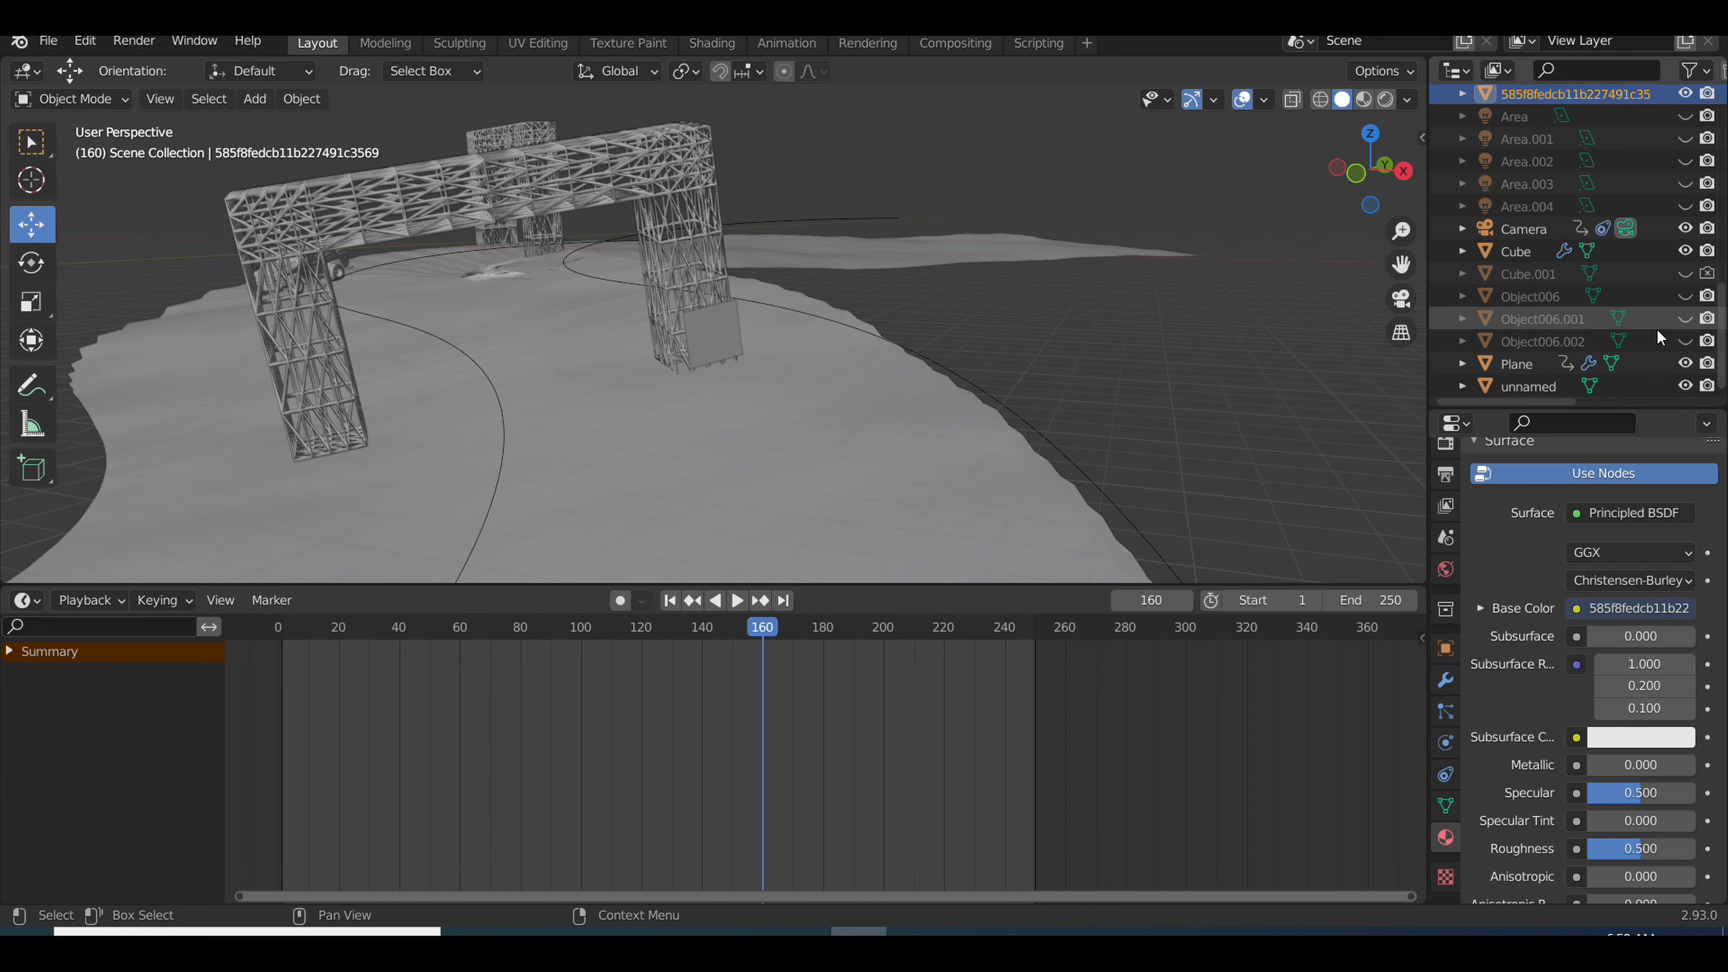
click(1684, 296)
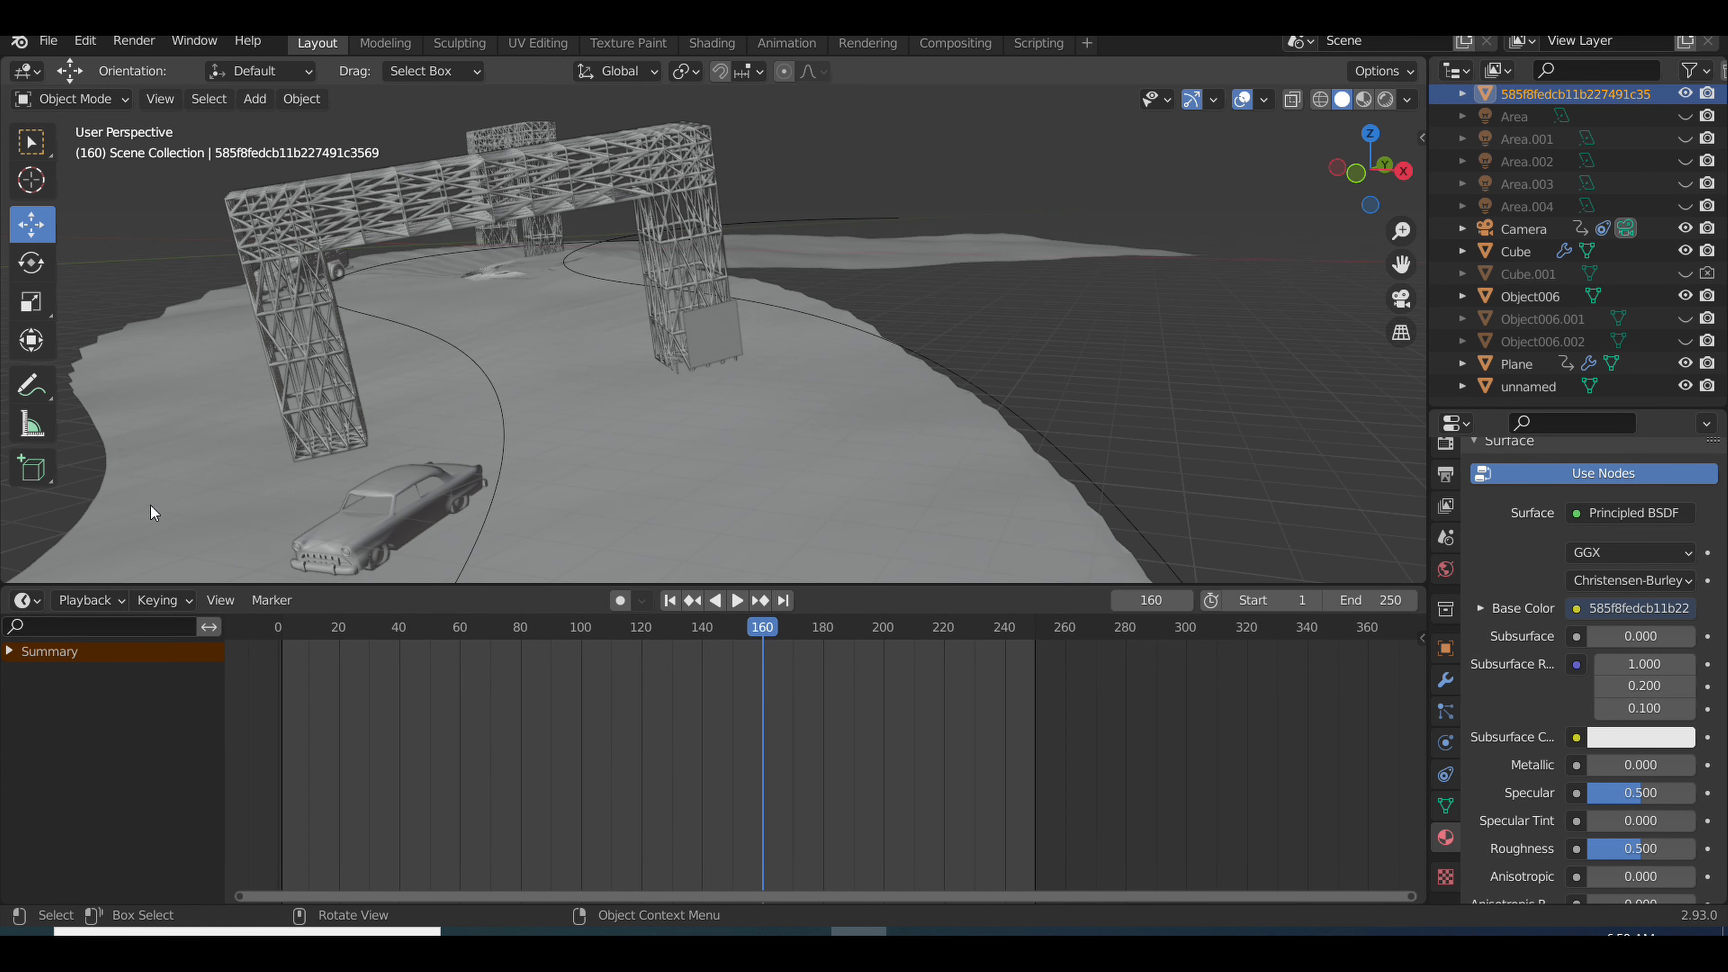
click(342, 512)
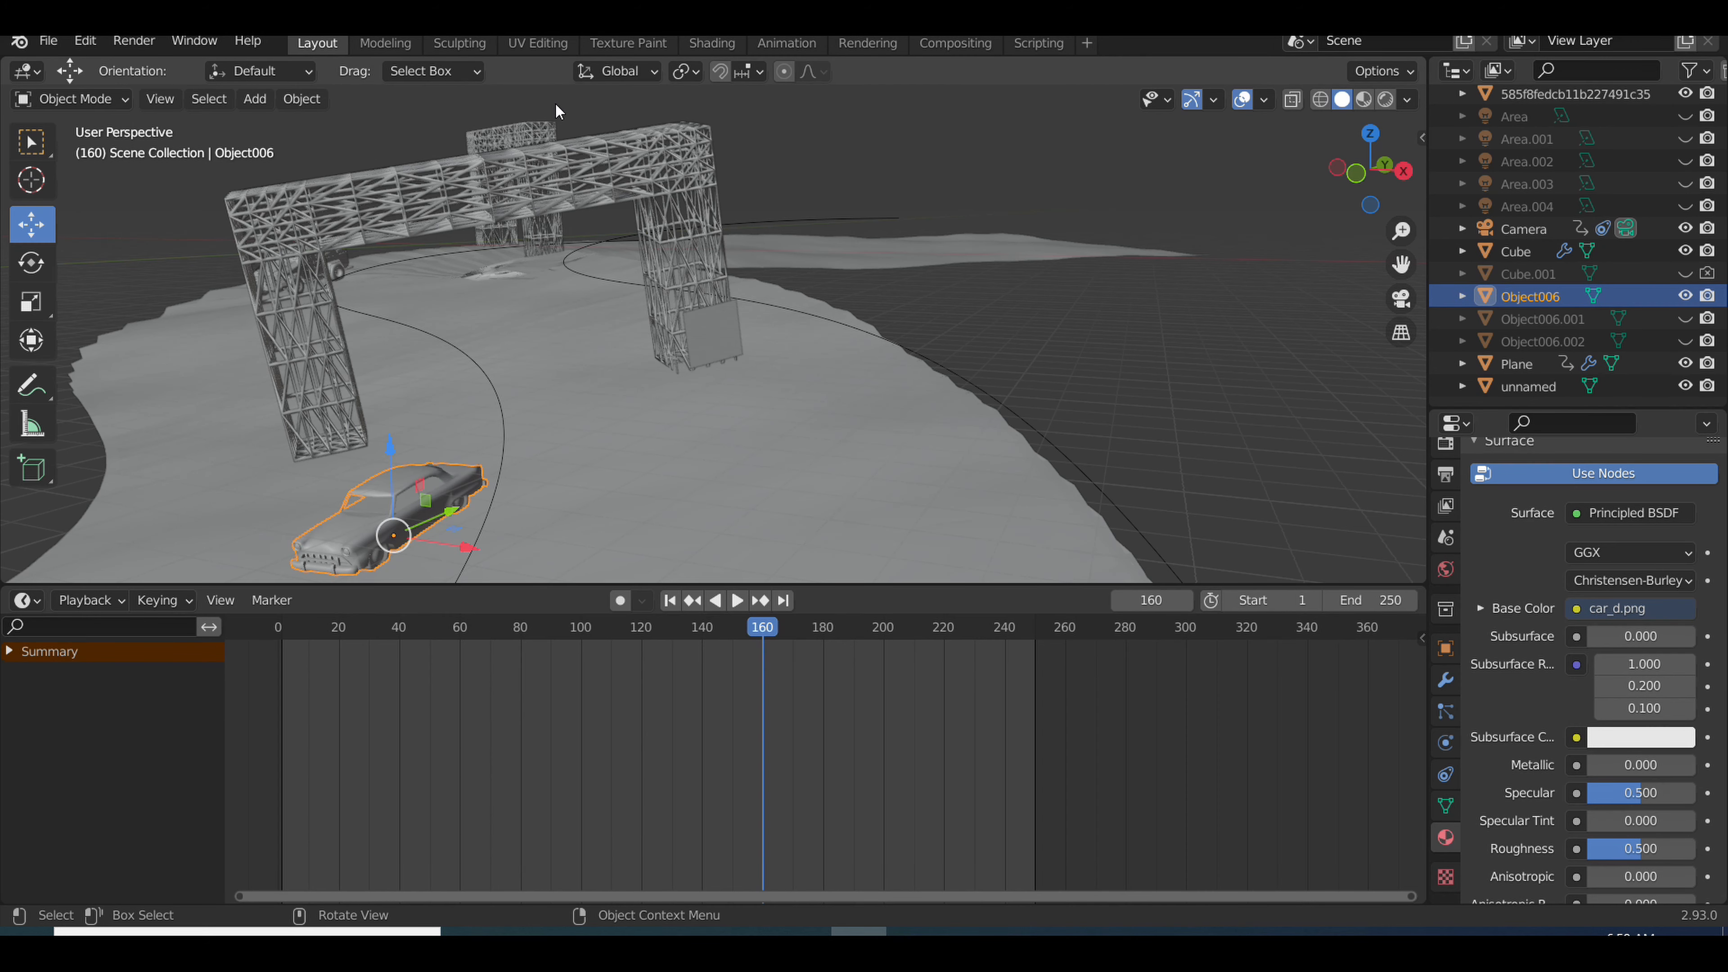
Step: In the Shading workspace, frame Object006 and examine the old car's rusty texture
click(714, 41)
key(KP_Decimal)
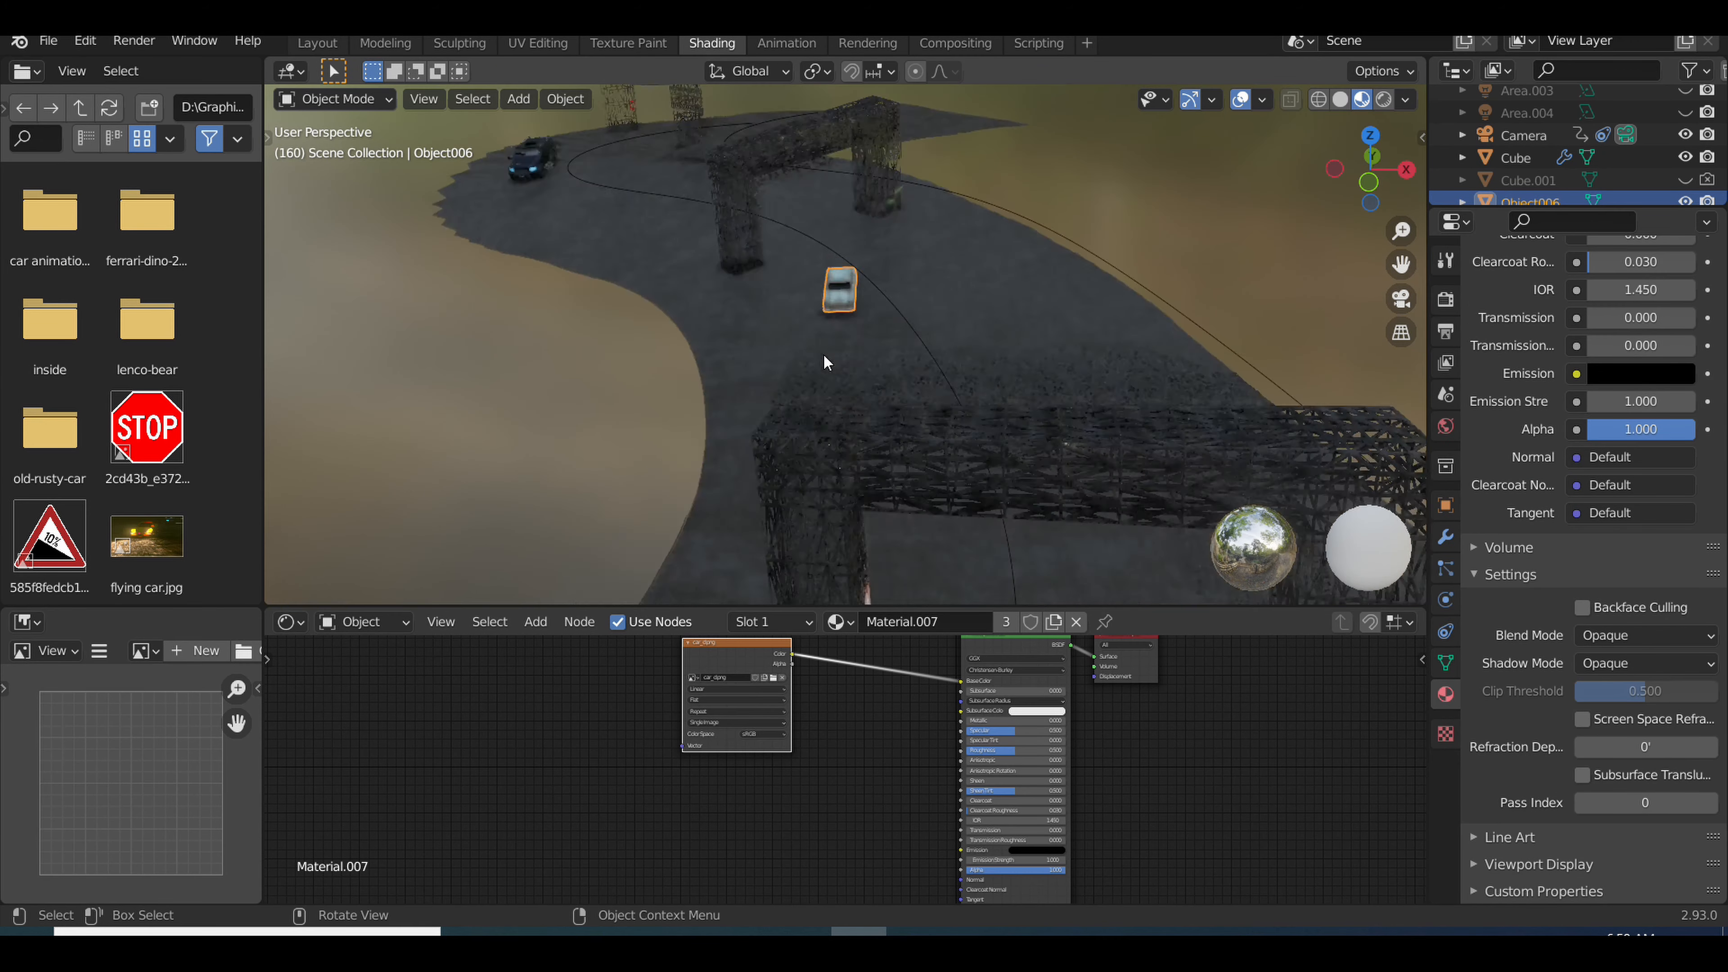
middle_drag(884, 380, 731, 381)
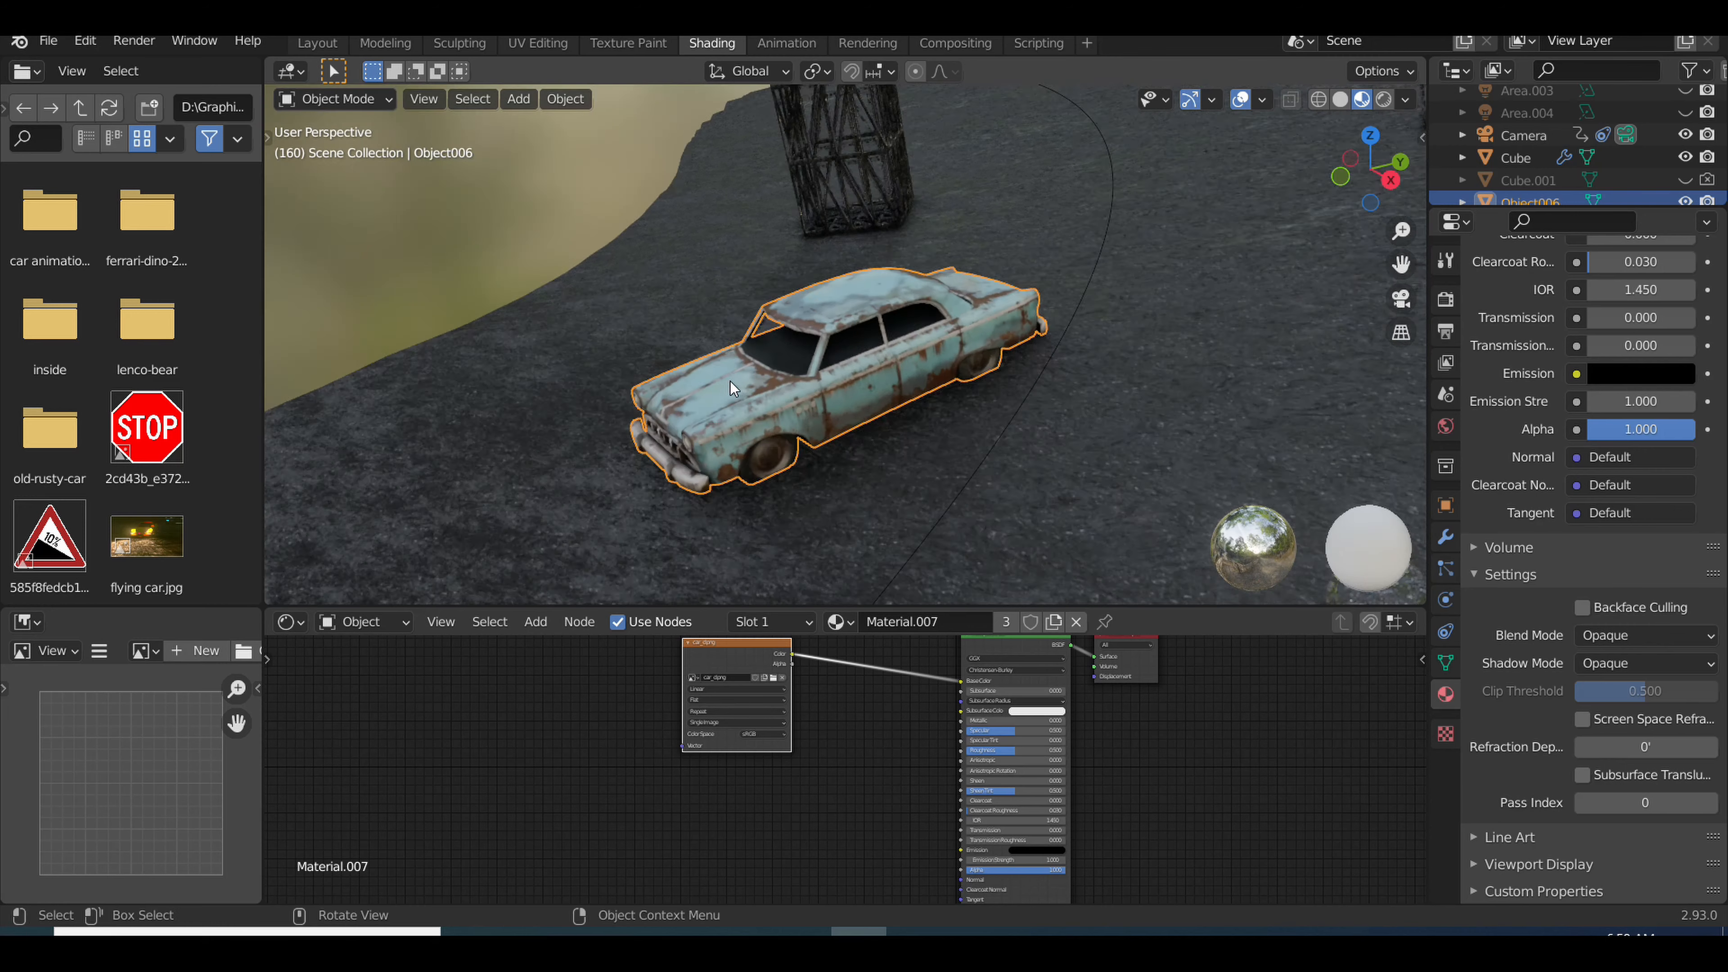
scroll(730, 381, up, 1)
scroll(1634, 194, down, 1)
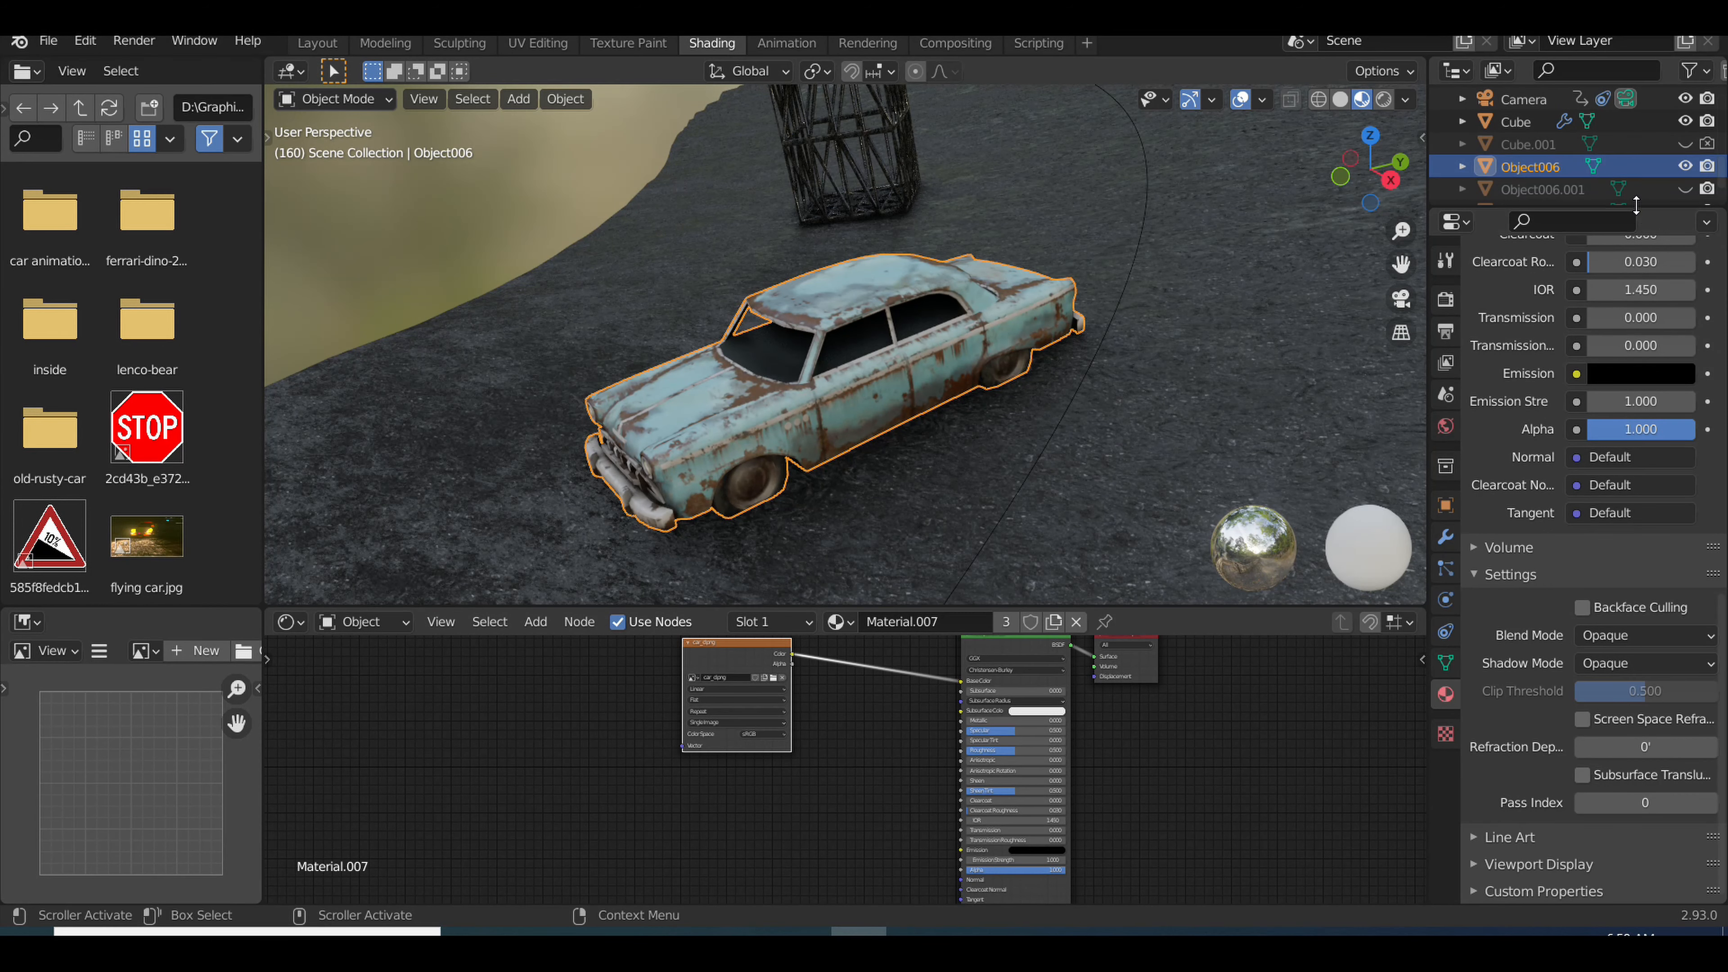
Step: Enlarge the object list, unhide the second old car Object006.001, and select and frame it on the road
drag(1629, 210, 1636, 371)
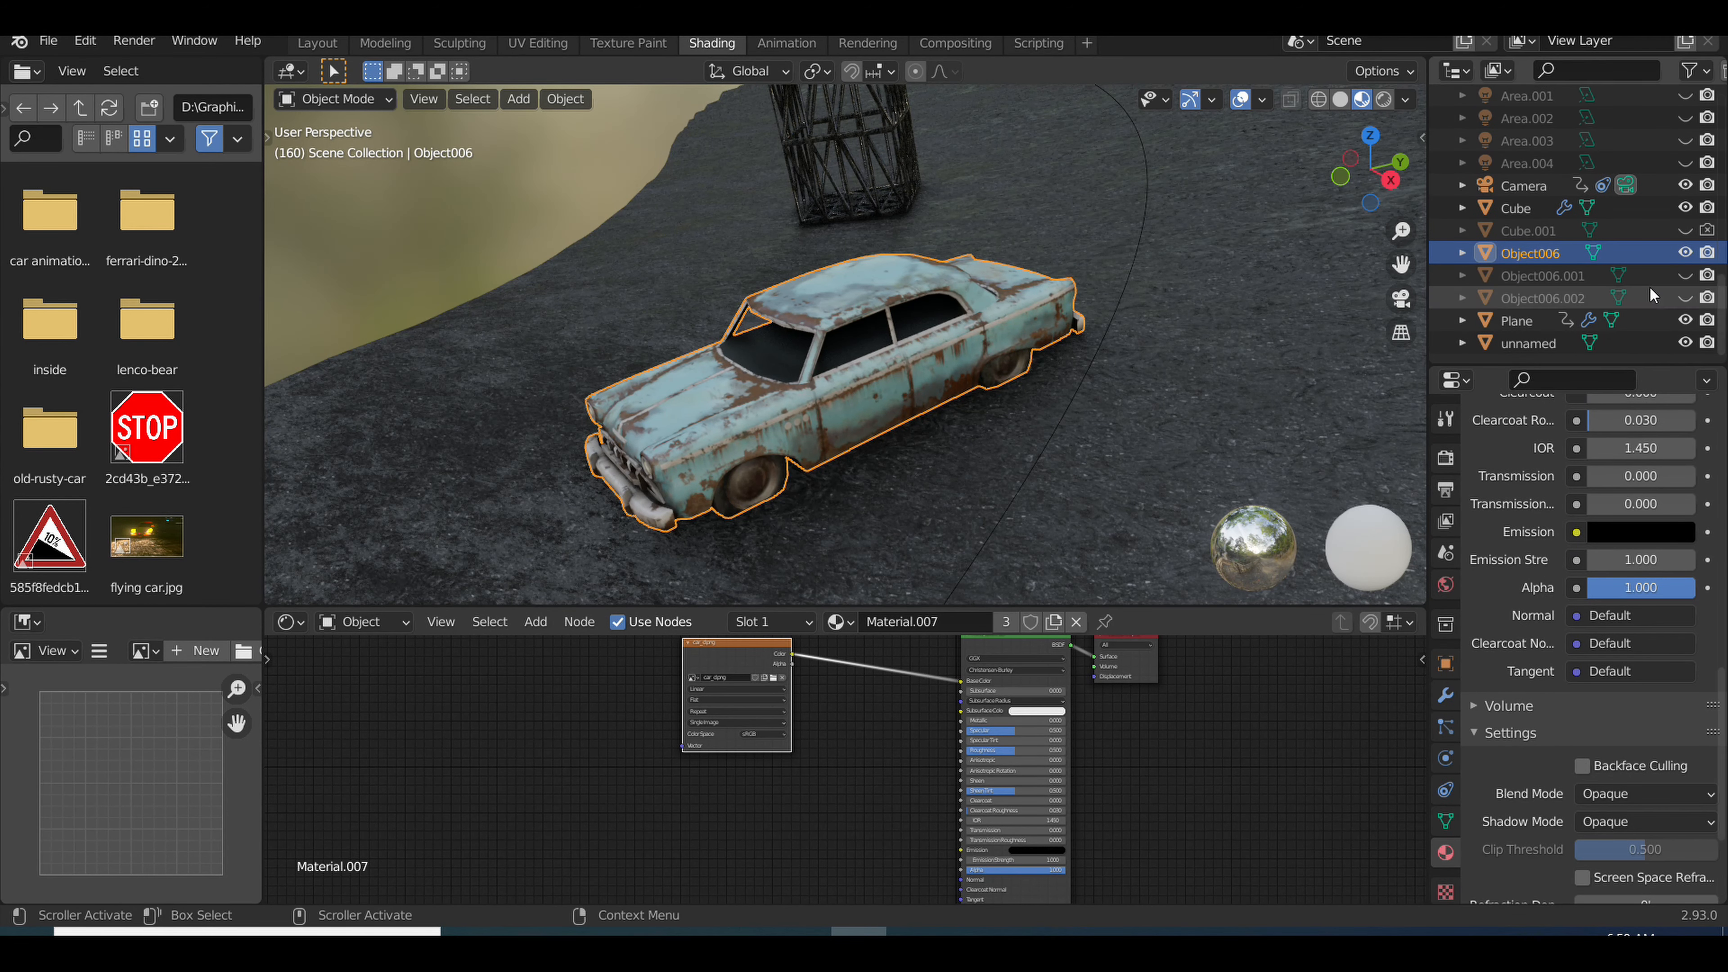
click(1679, 276)
scroll(899, 251, down, 8)
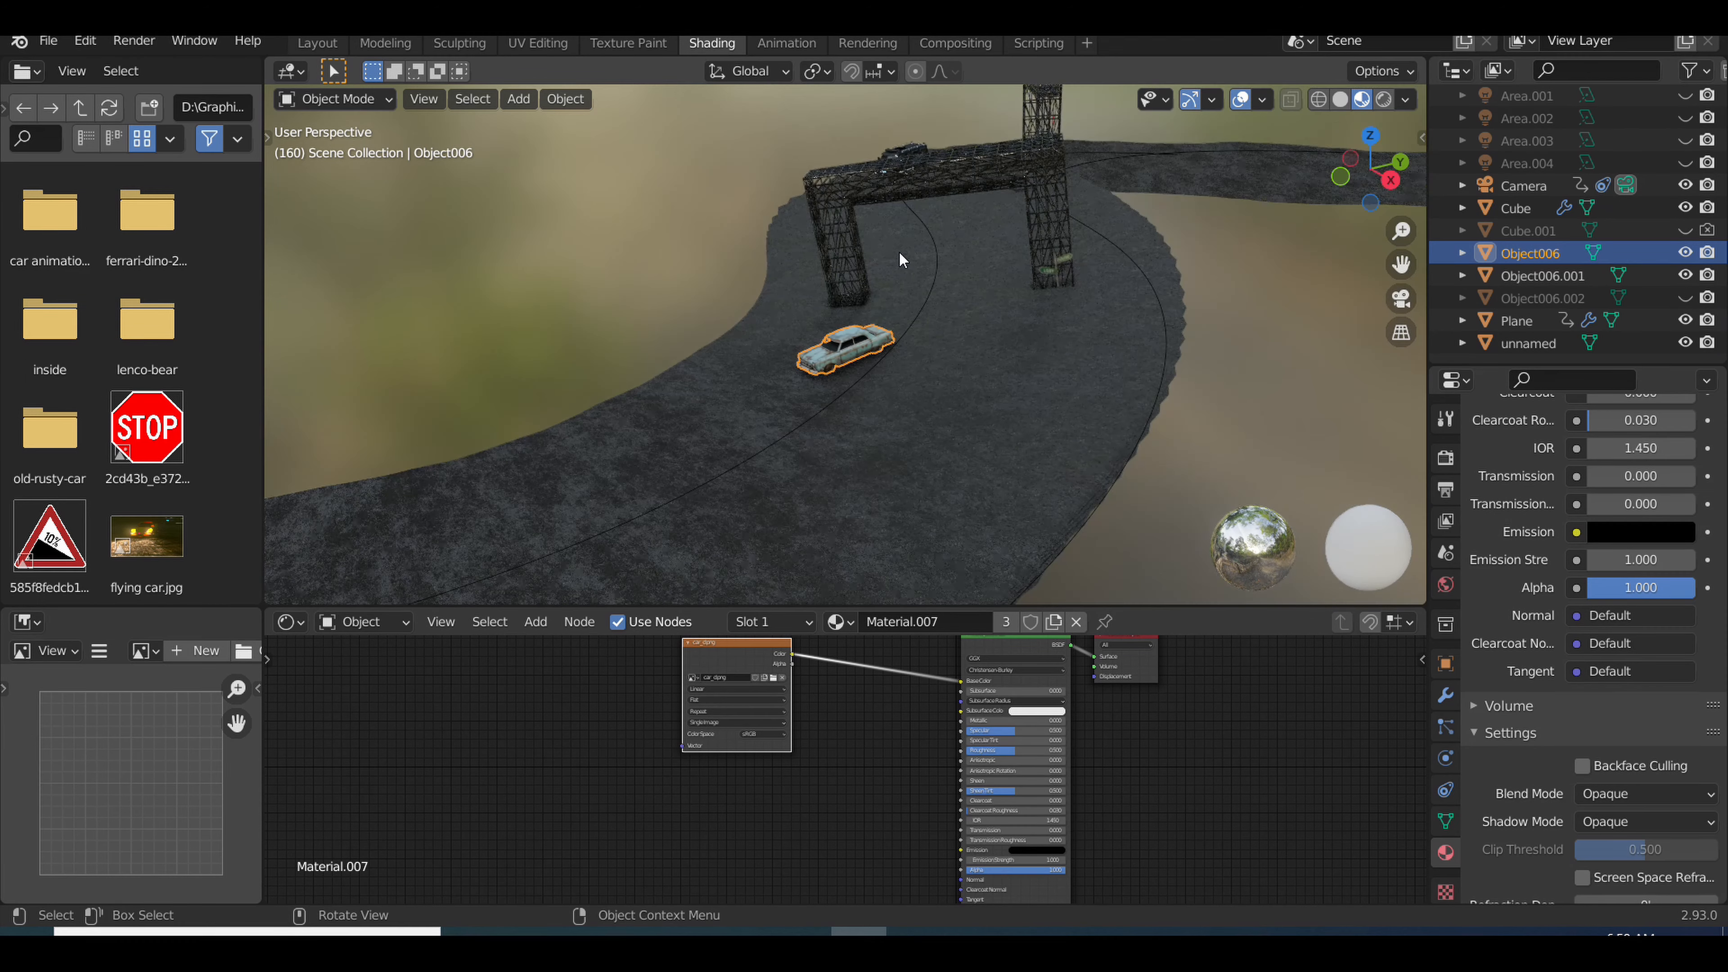
scroll(900, 251, down, 7)
scroll(604, 440, up, 3)
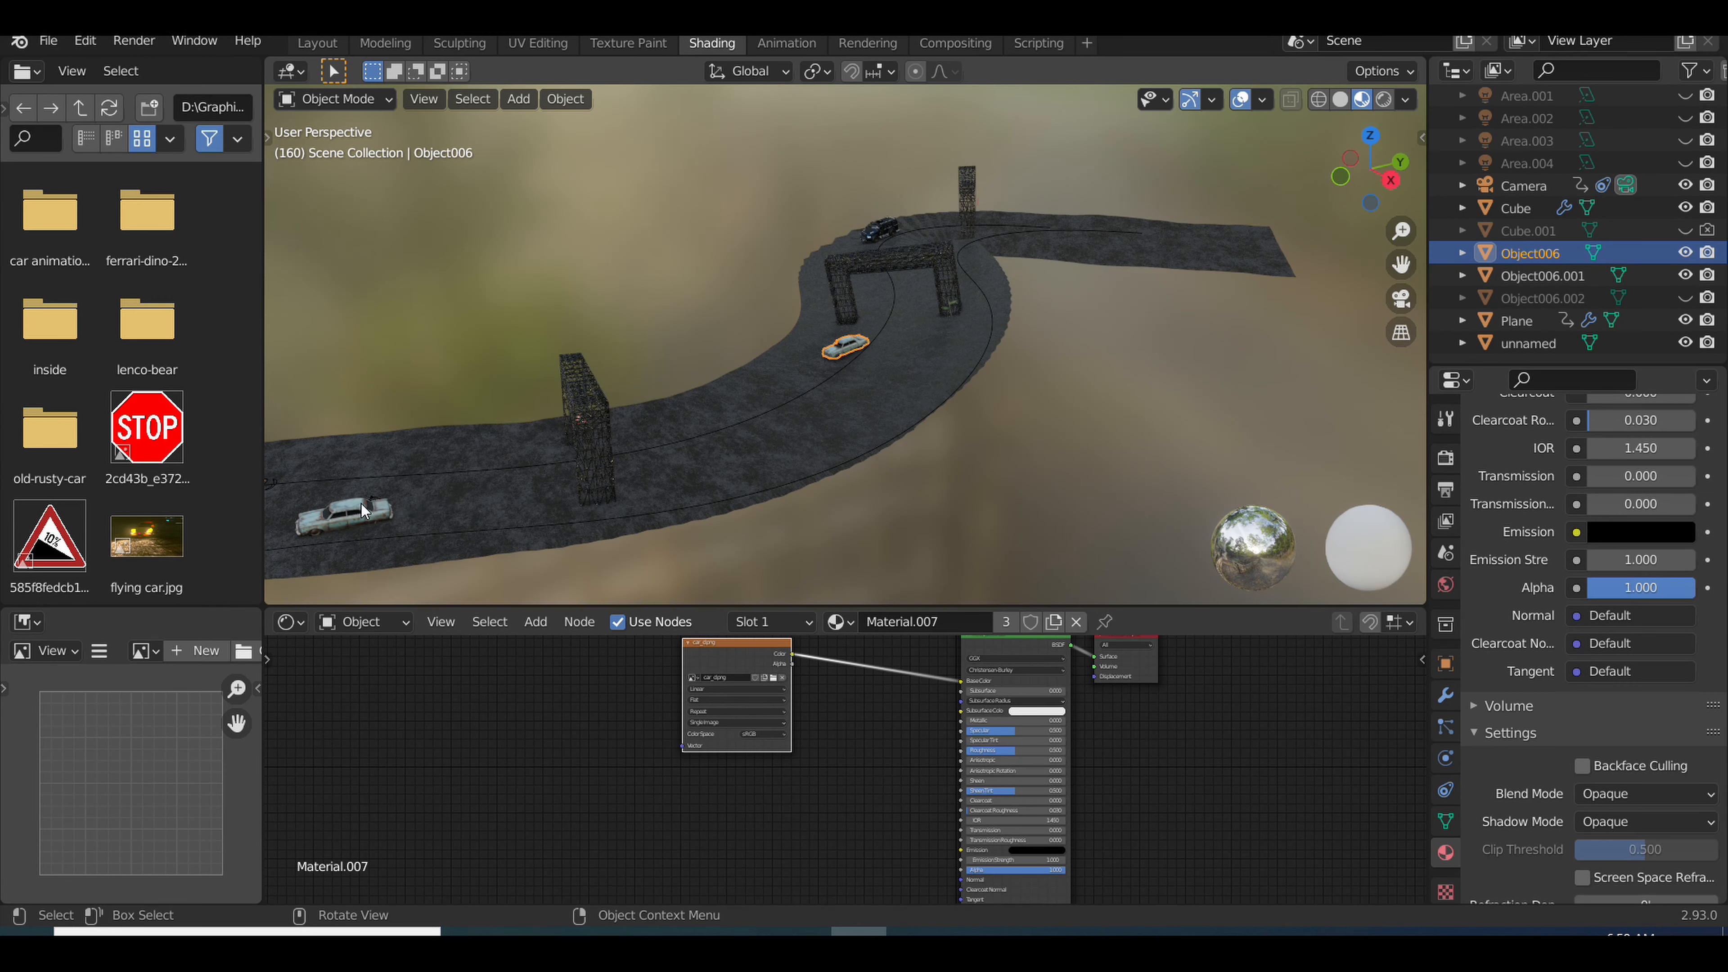
click(360, 503)
key(KP_Decimal)
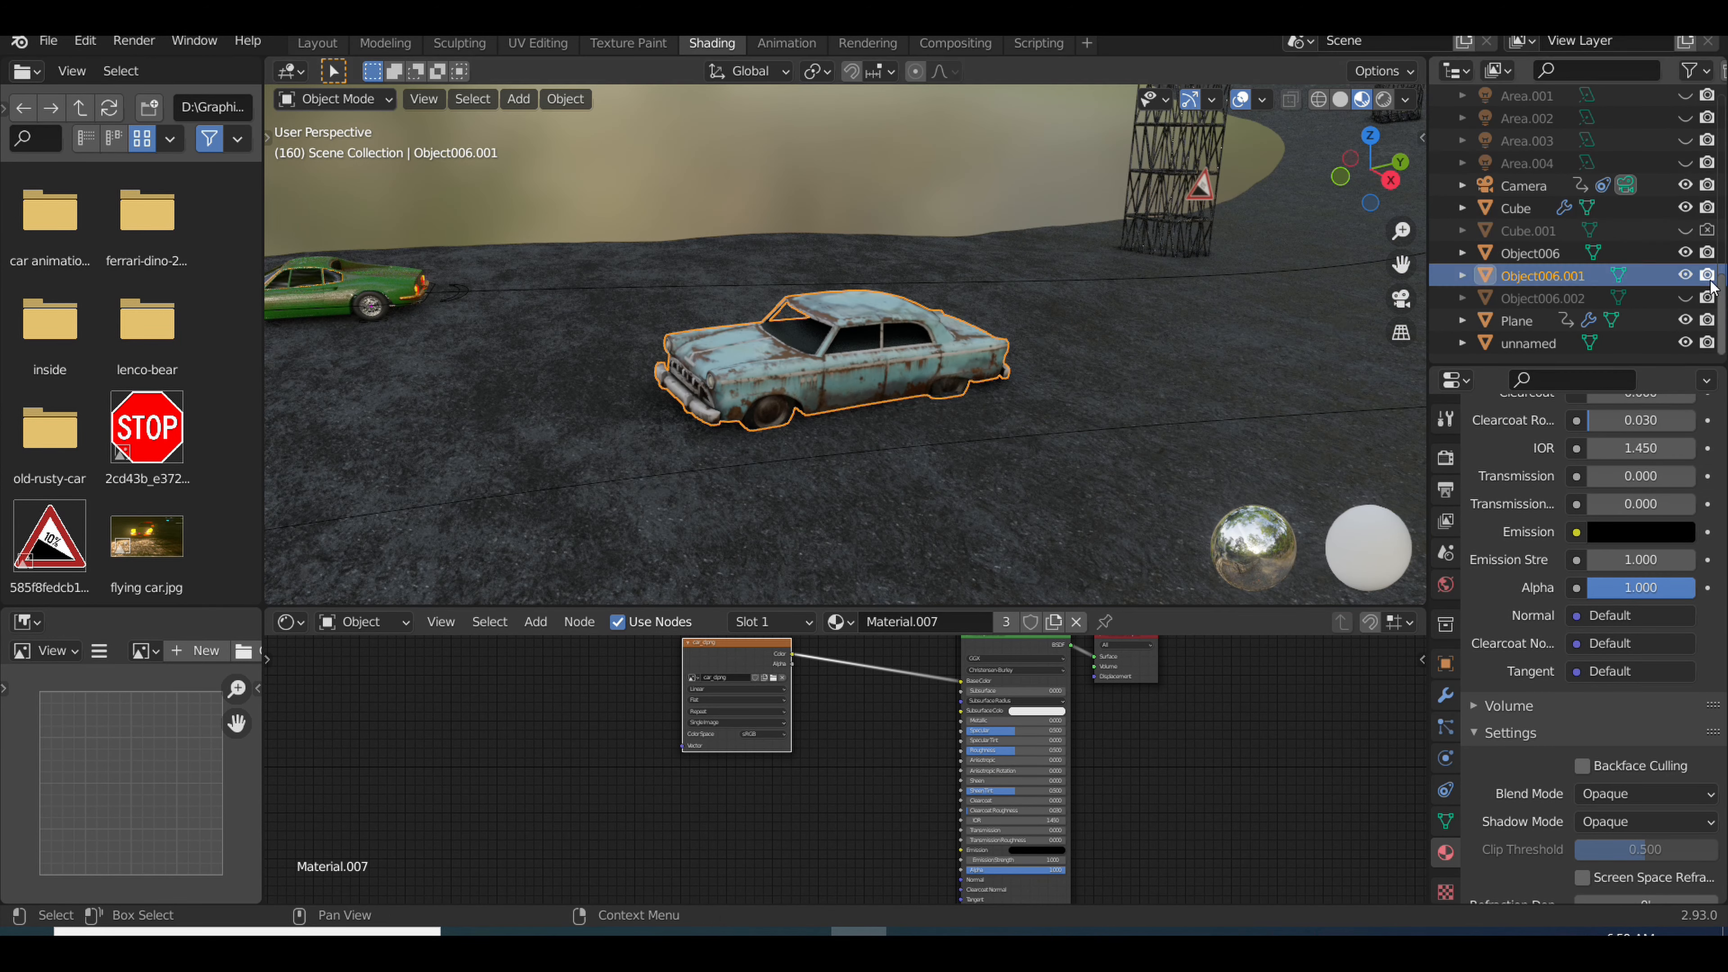
Step: Unhide the overturned old car Object006.002, select it and inspect it between the SWAT trucks and the arch
click(1685, 297)
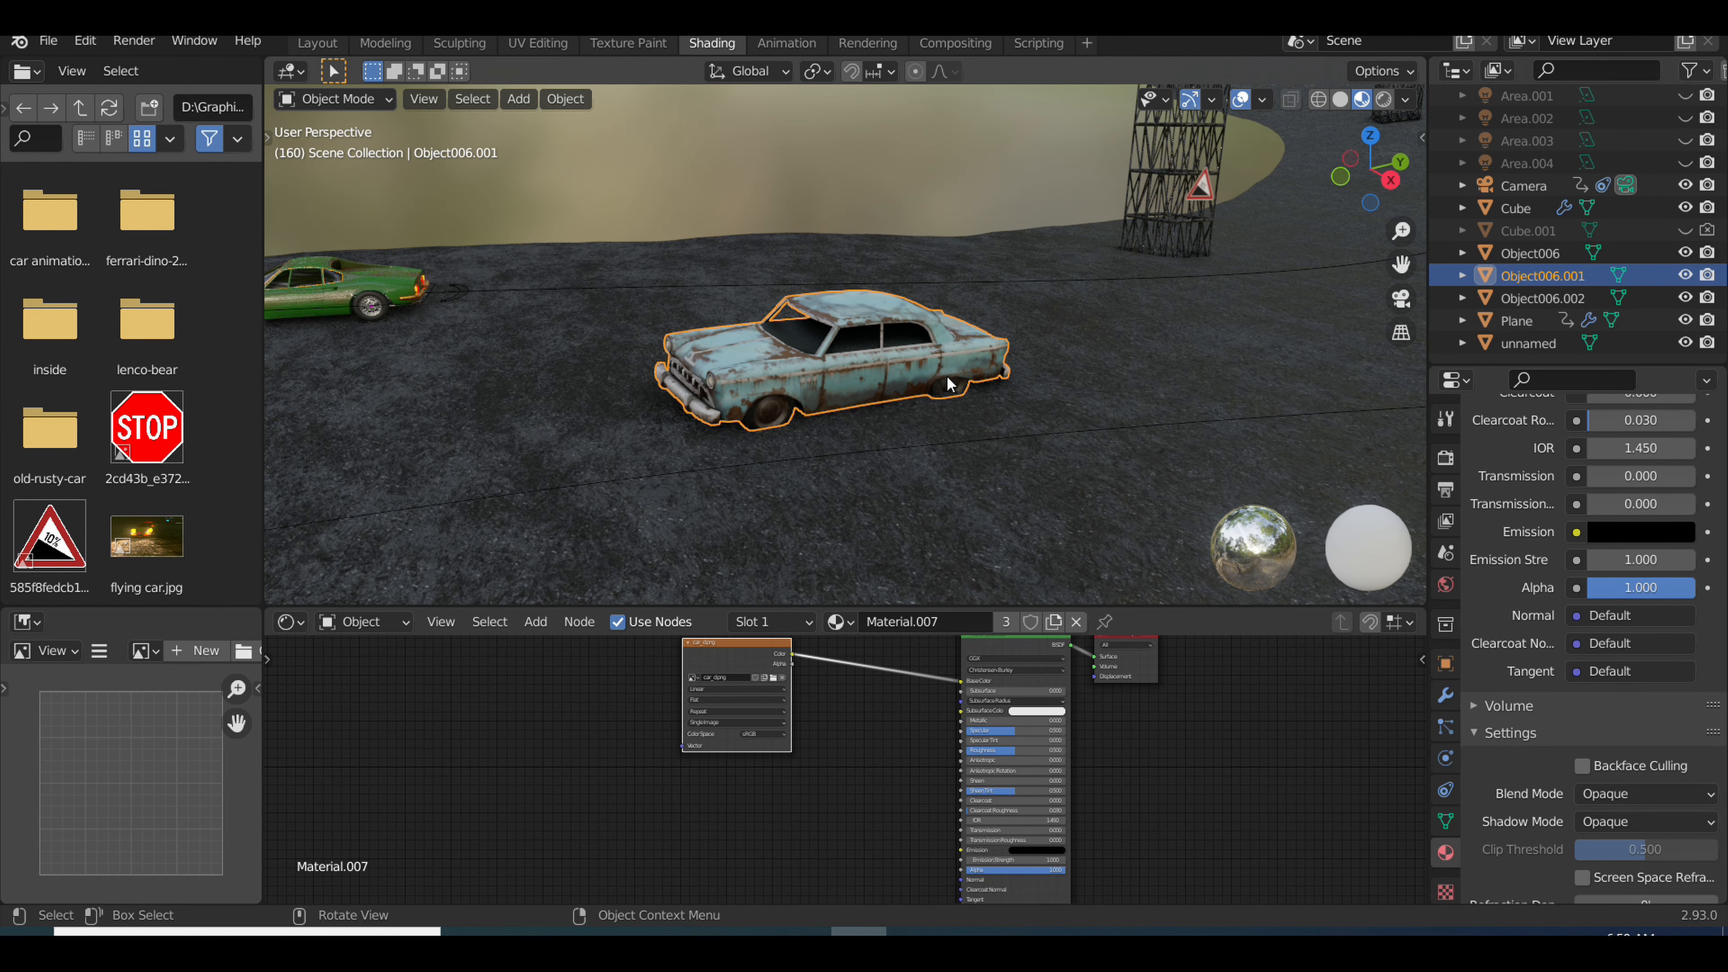
scroll(943, 376, down, 13)
scroll(772, 328, up, 3)
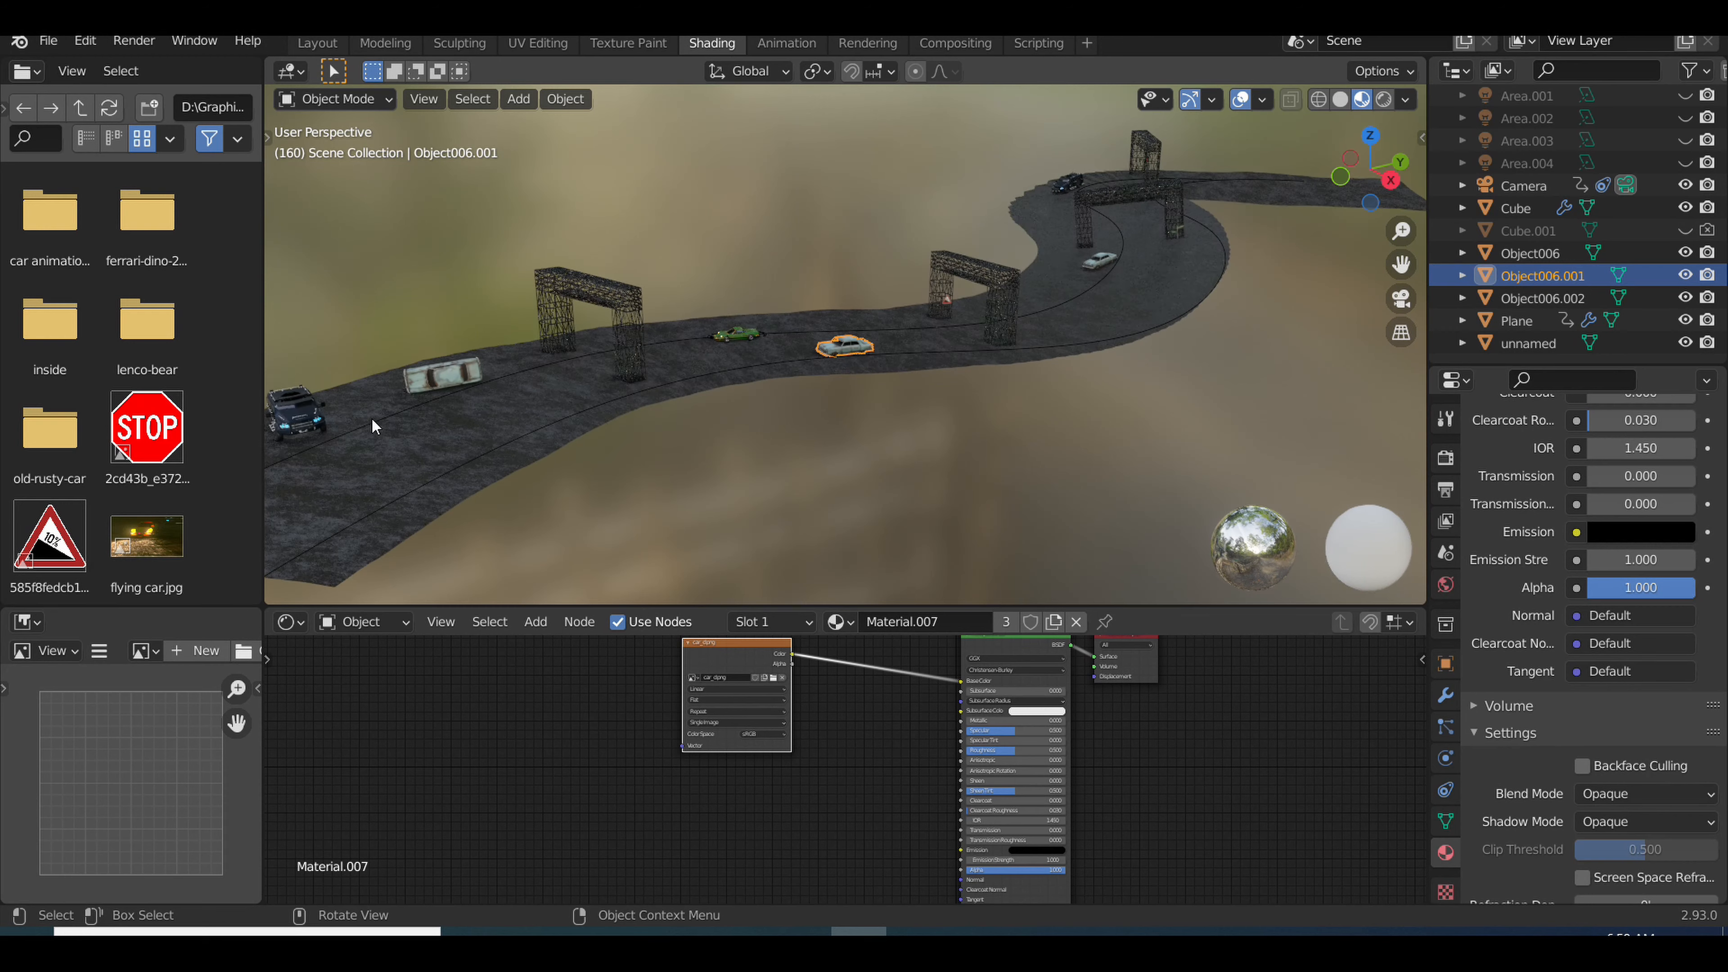
click(415, 377)
key(KP_Decimal)
middle_drag(883, 401, 923, 397)
scroll(923, 397, down, 2)
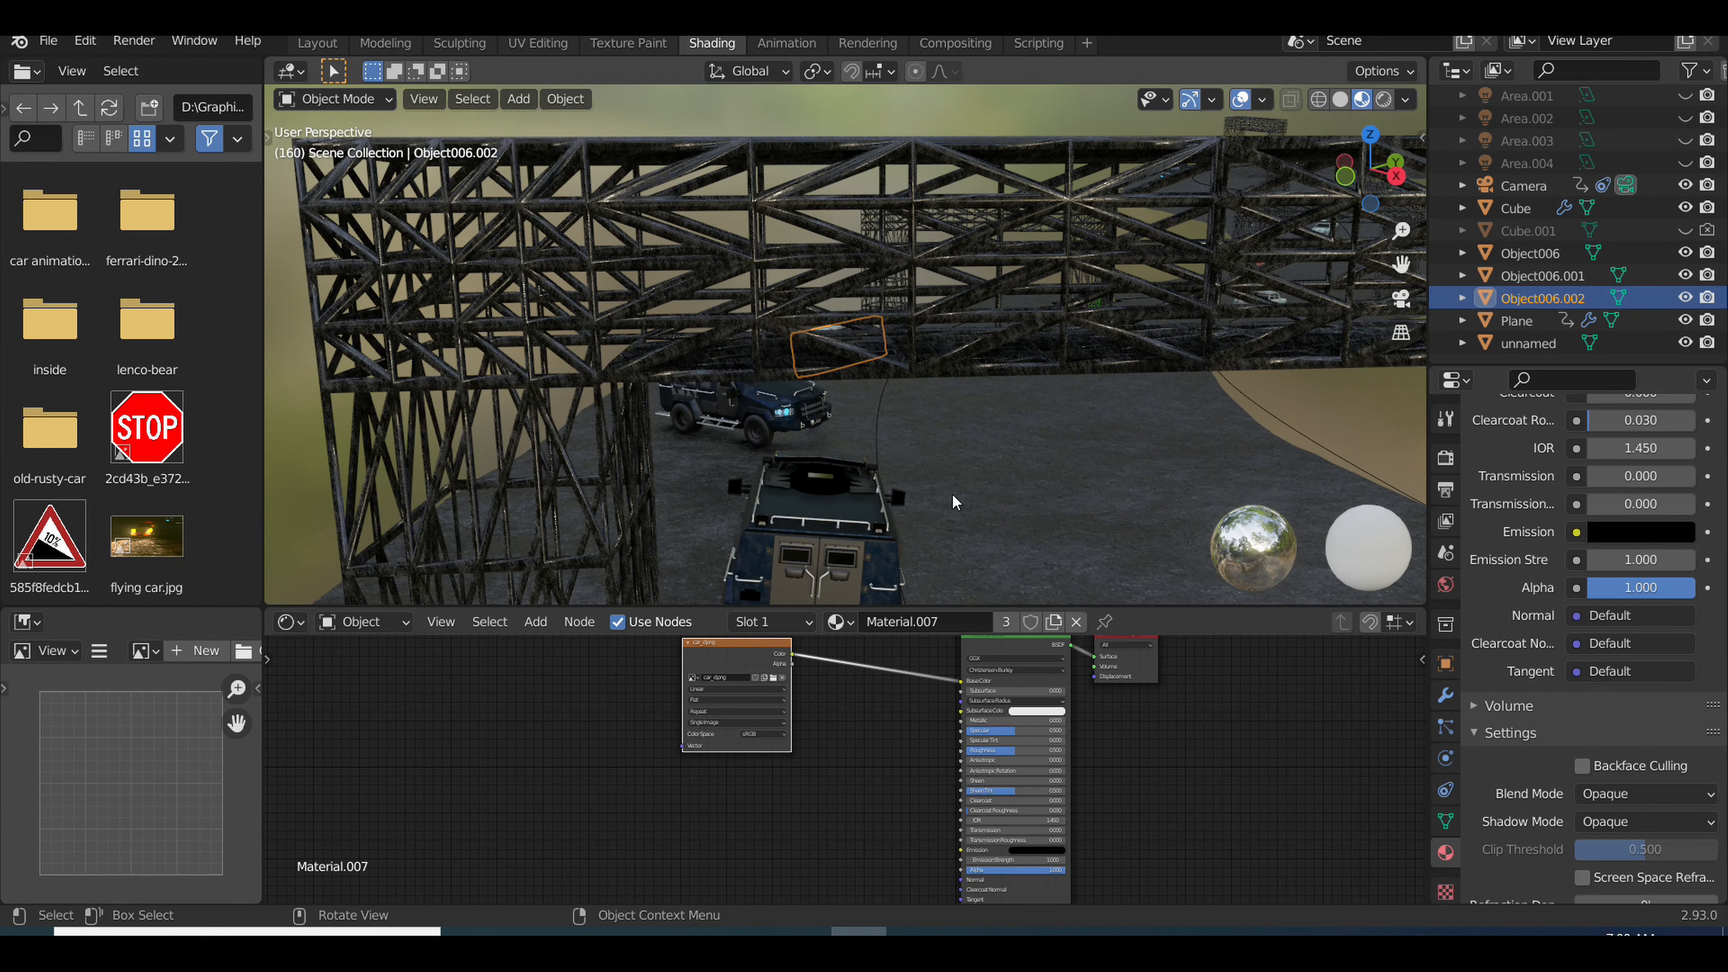
scroll(856, 394, up, 5)
middle_drag(724, 382, 931, 361)
click(931, 366)
click(930, 361)
scroll(928, 292, down, 2)
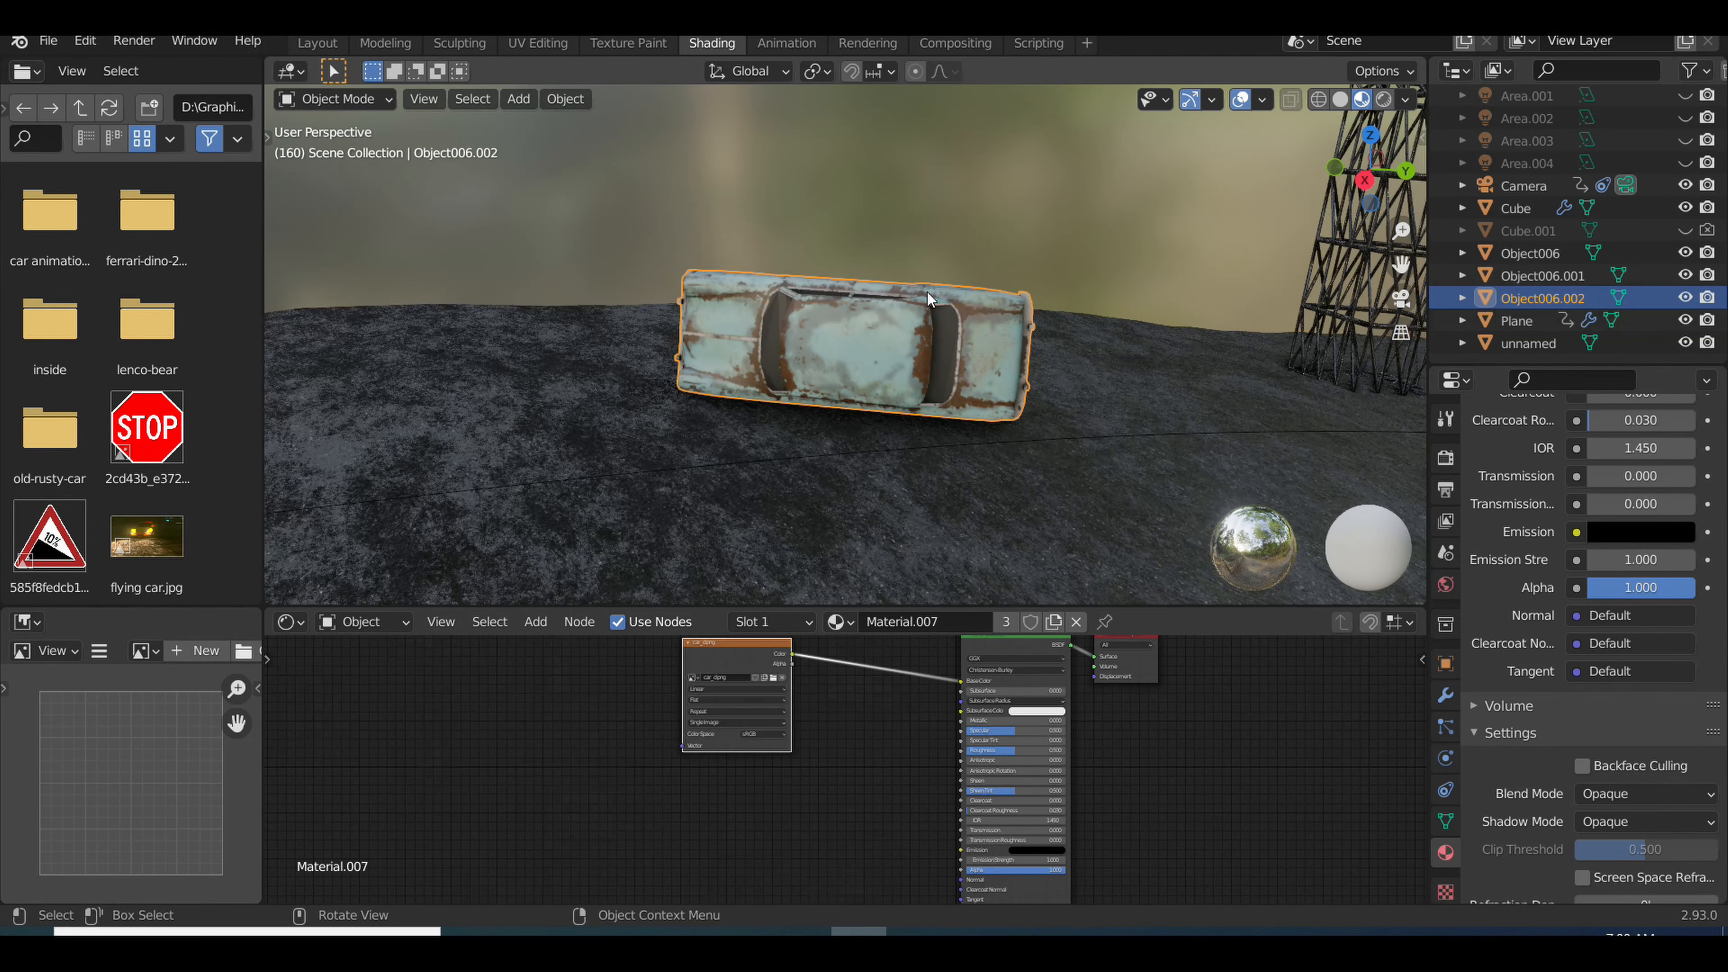
scroll(931, 382, up, 2)
scroll(930, 384, down, 5)
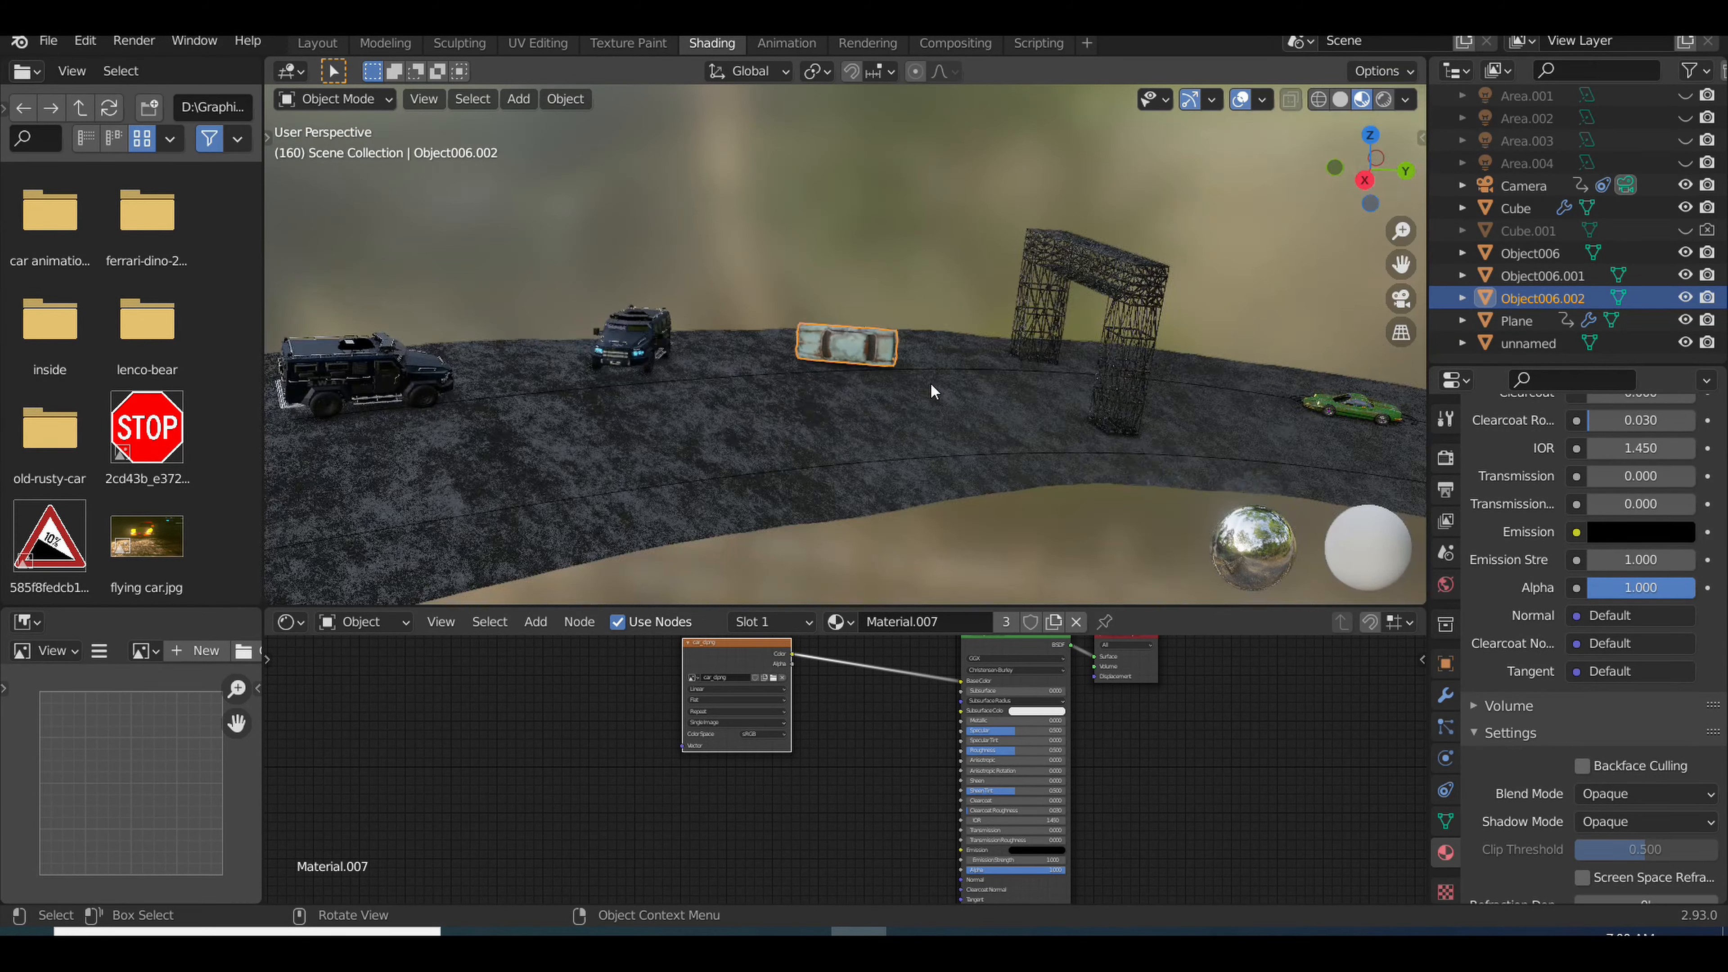
Step: Select the SWAT truck nearest the overturned car and view it with the other vehicles along the road
click(422, 377)
click(585, 361)
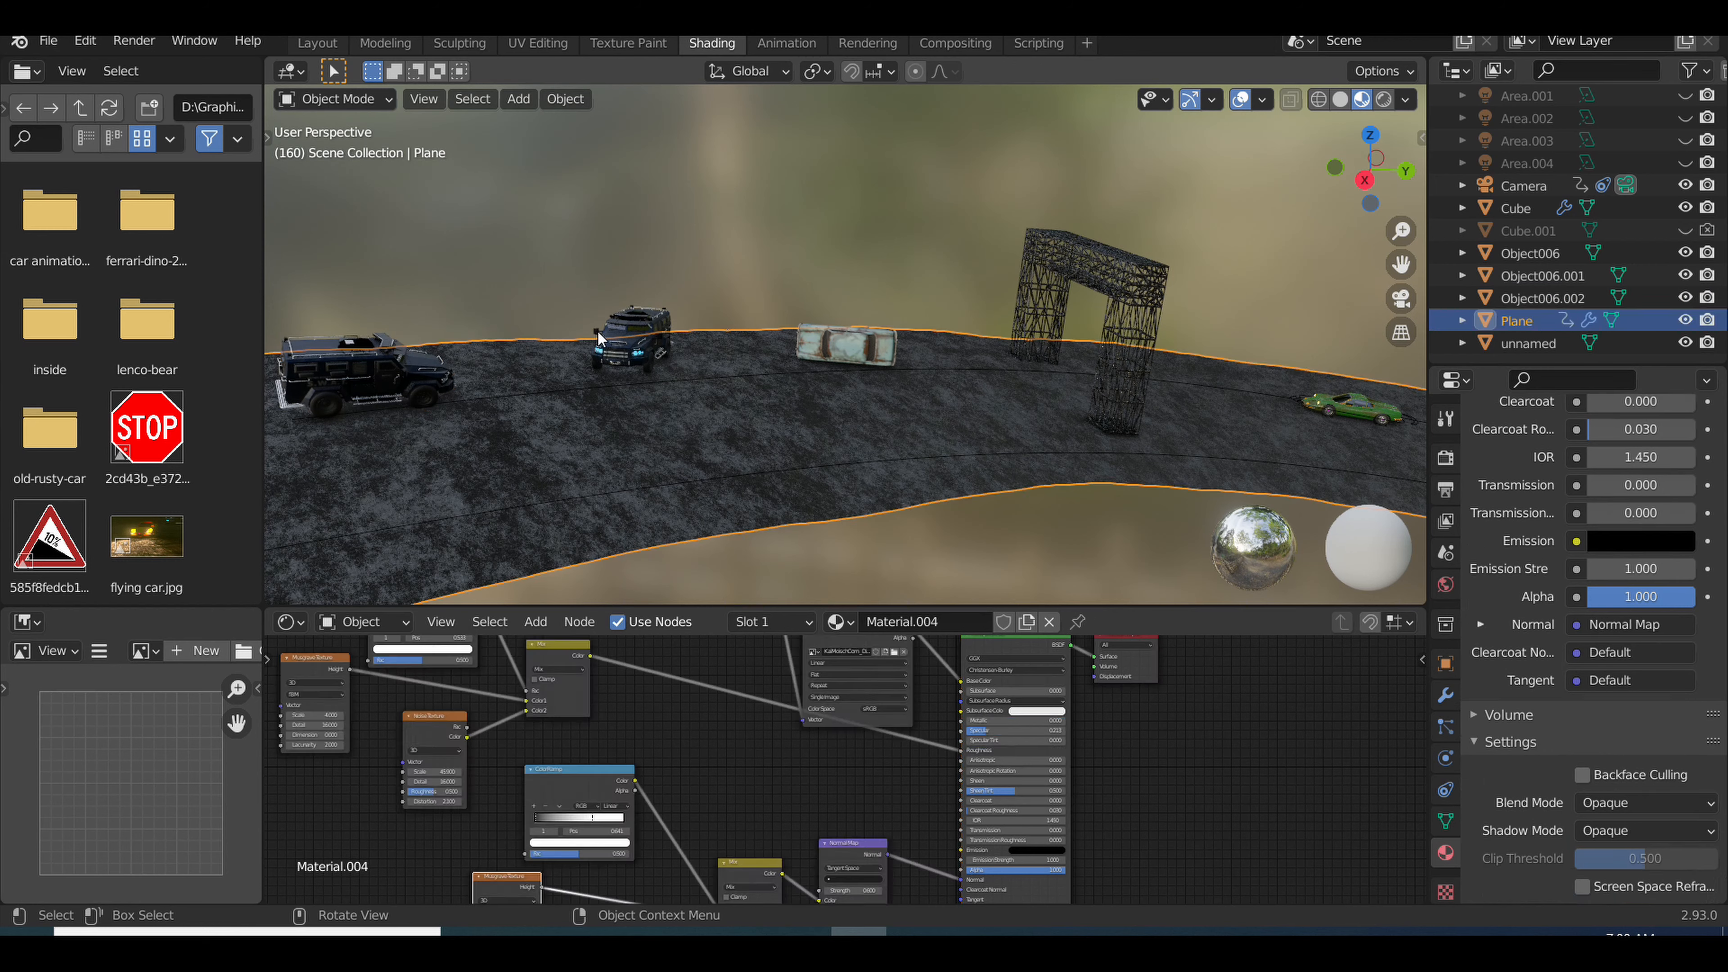
click(630, 340)
scroll(871, 446, down, 5)
middle_drag(1052, 386, 1198, 381)
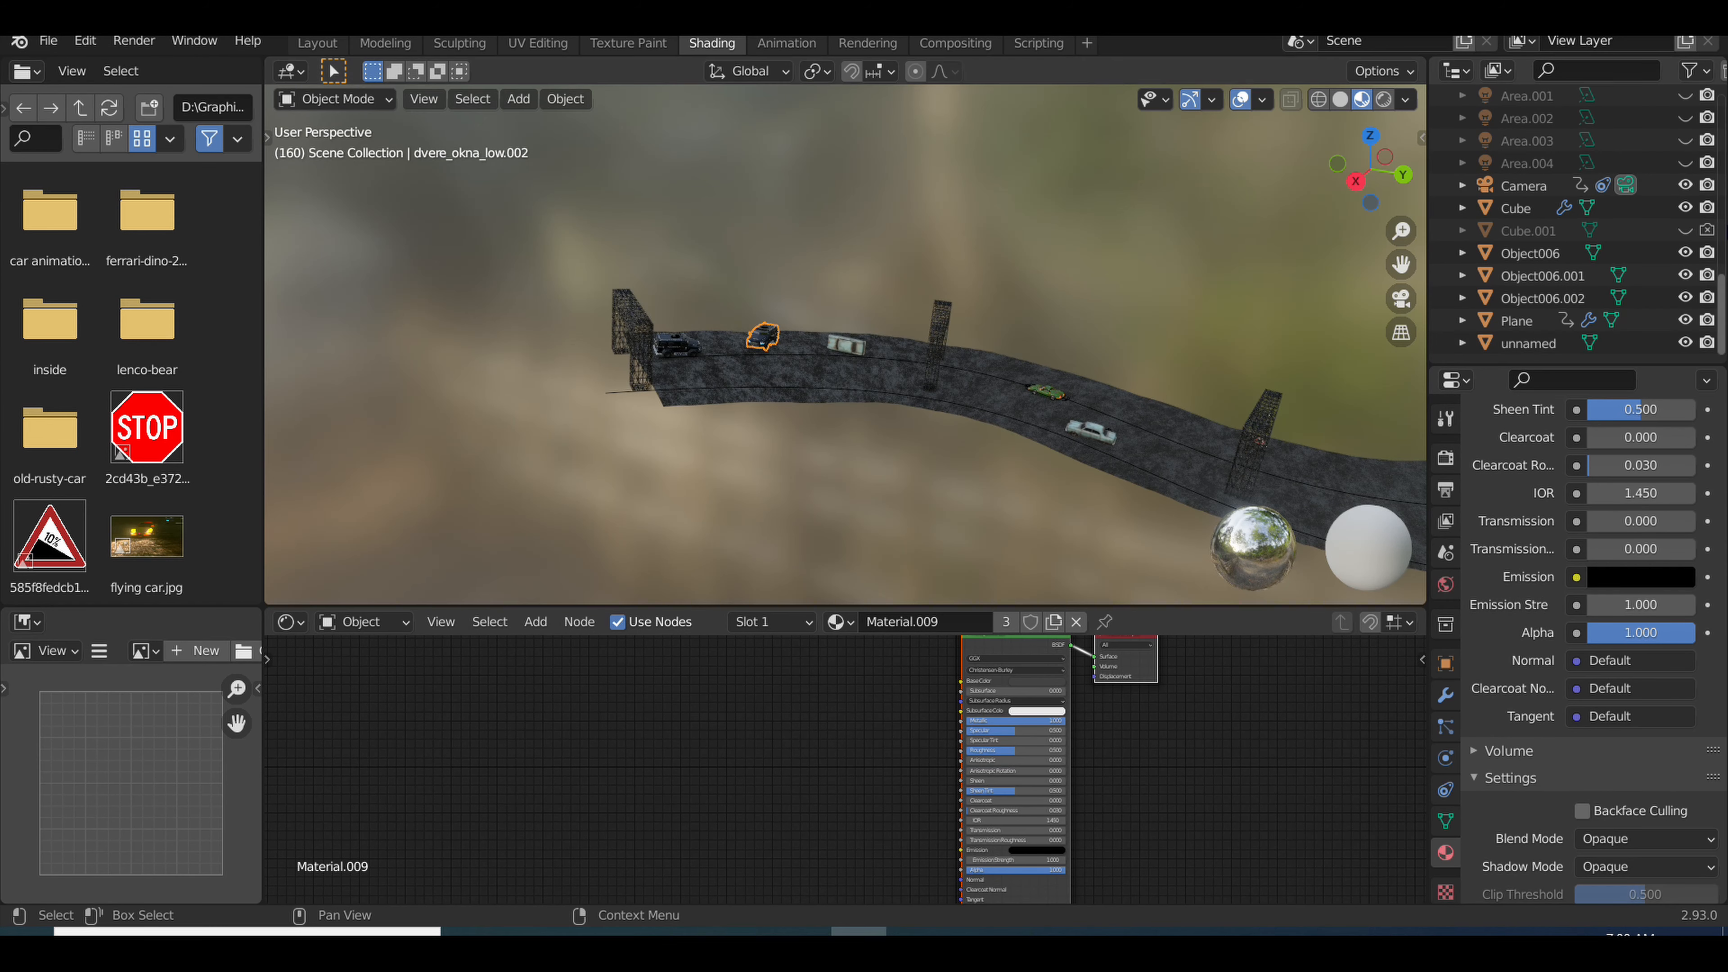
Step: Unhide the Cube.001 object in the viewport
click(1685, 231)
click(1684, 231)
click(1684, 230)
Step: Unhide the Area light and select it, showing its light settings
scroll(1628, 266, up, 3)
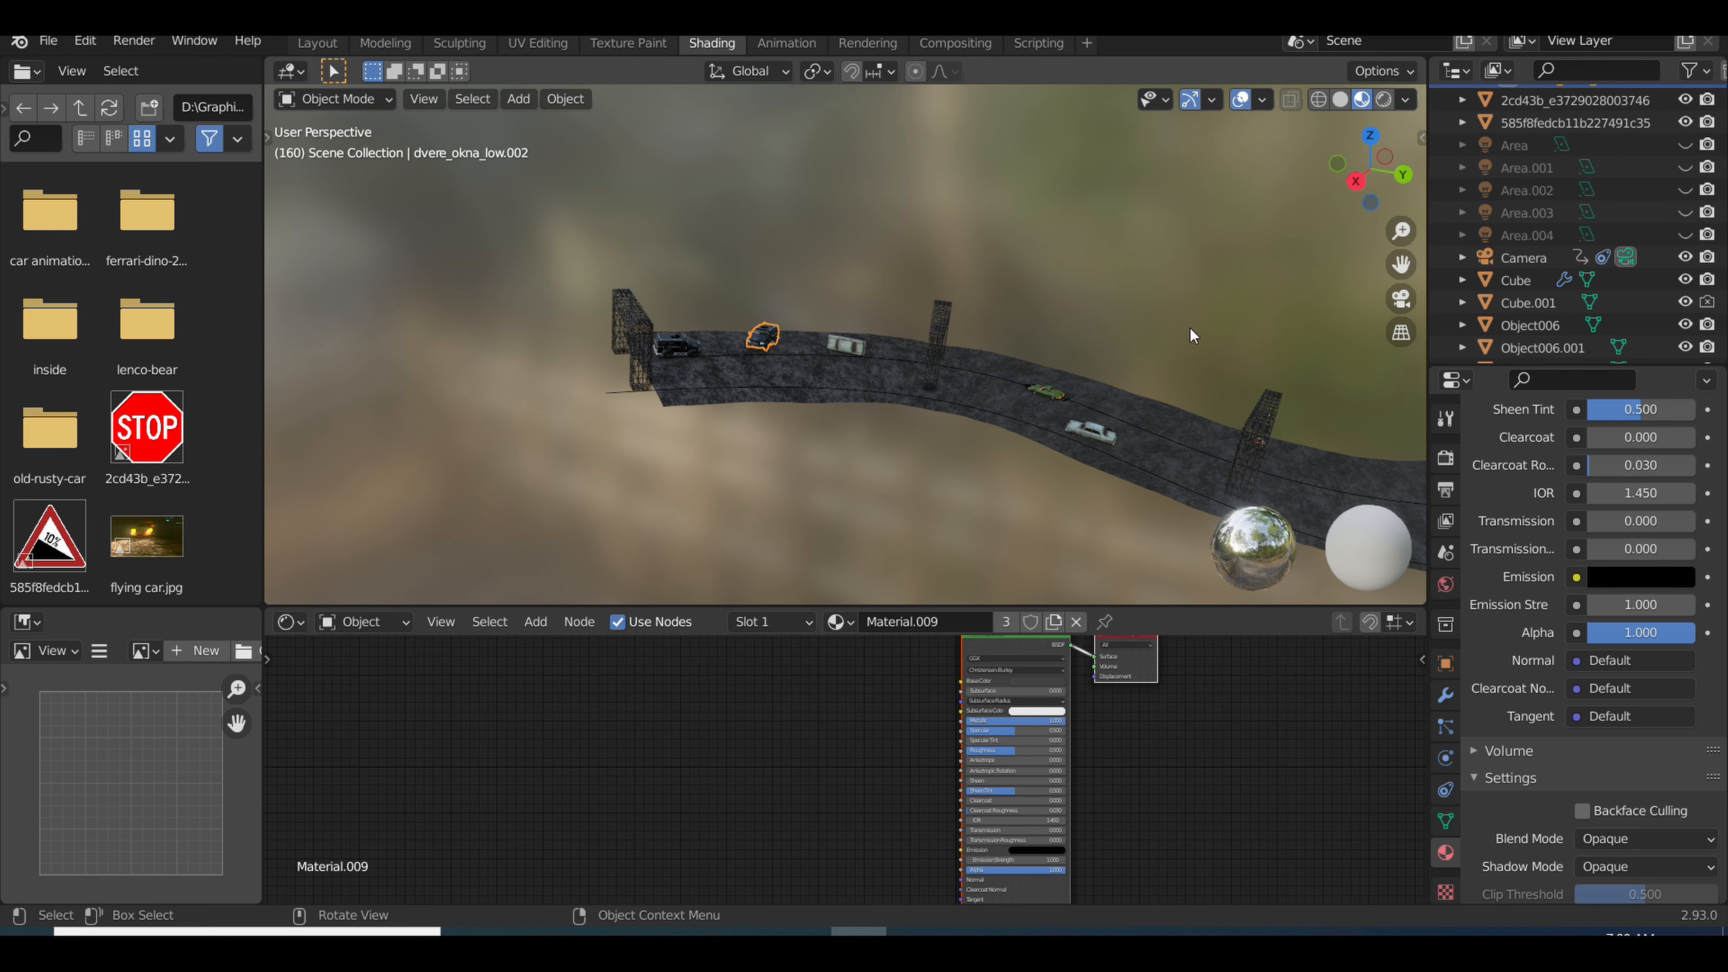
click(1529, 152)
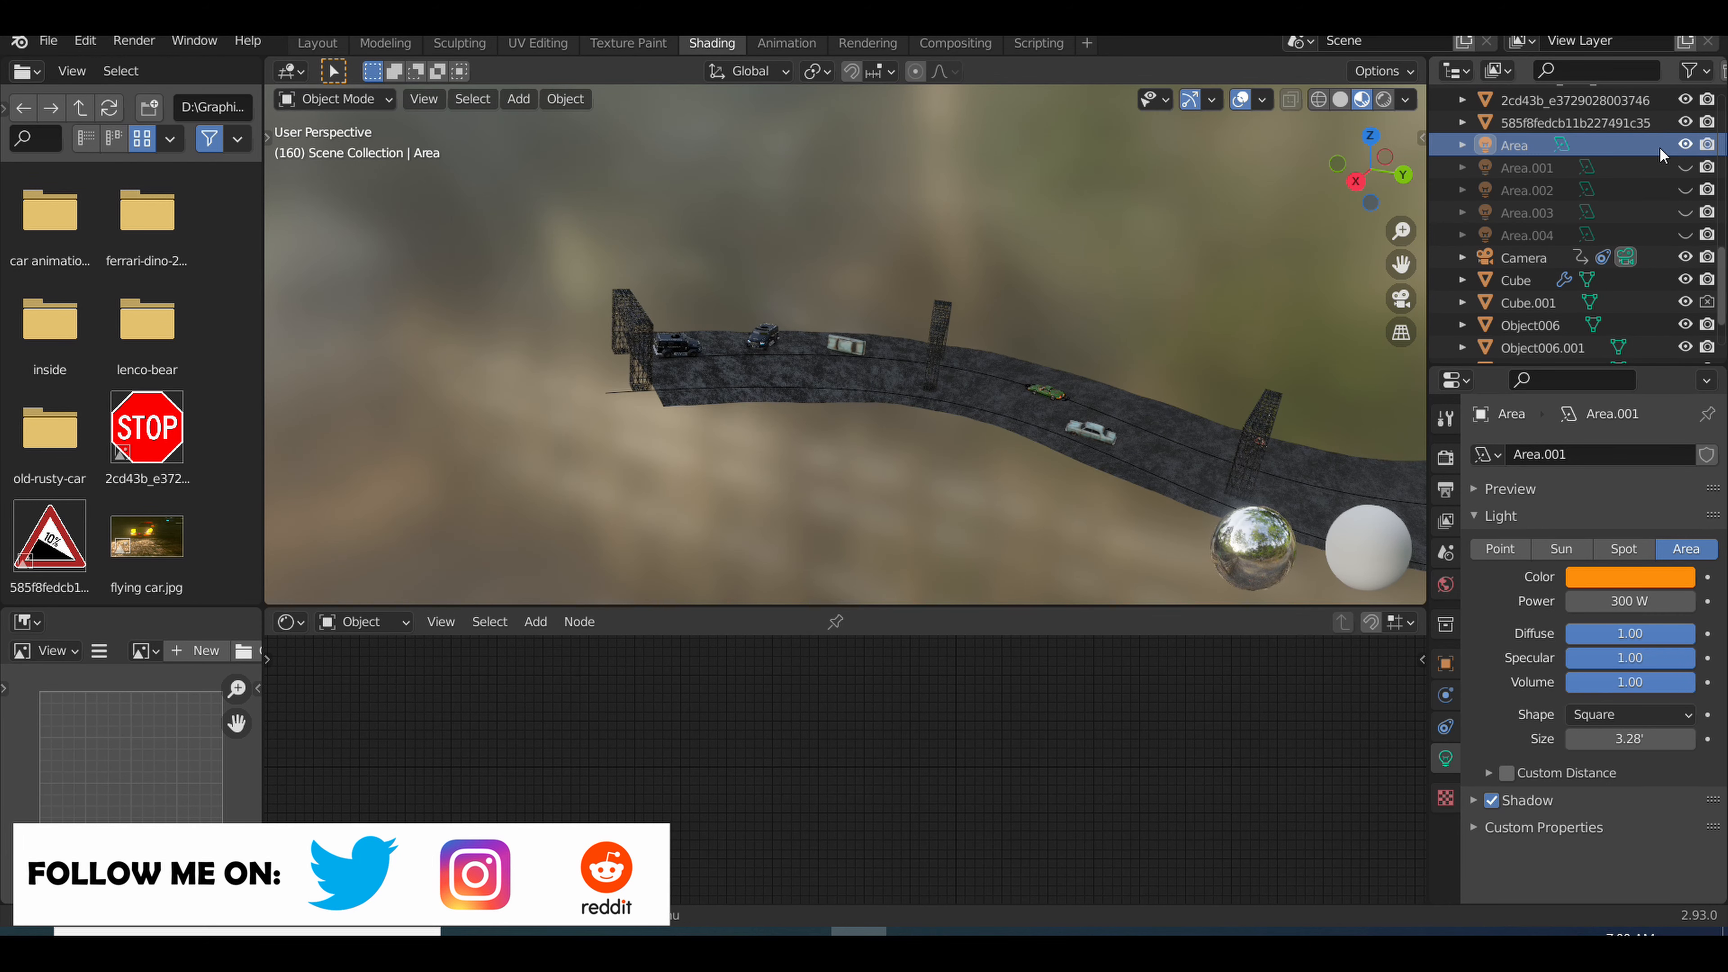
scroll(1662, 154, up, 3)
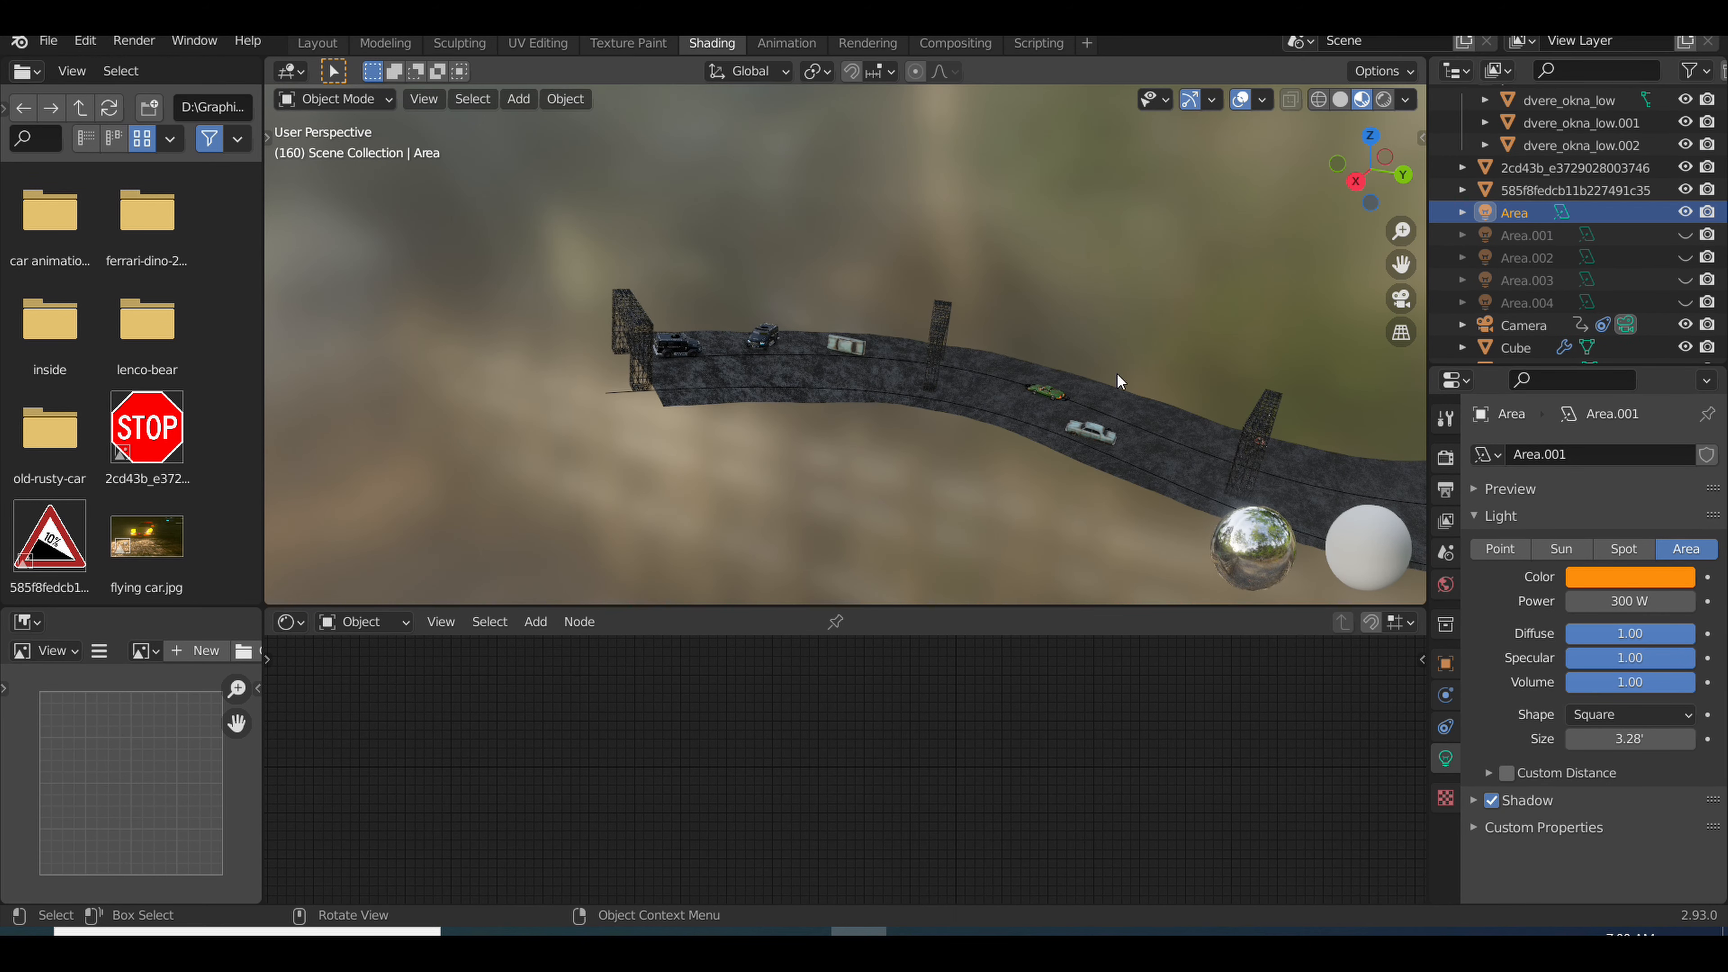
Step: Frame the selected Area light at the stop-sign arch in rendered shading and show the scene's render settings
key(KP_Decimal)
middle_drag(646, 459, 816, 514)
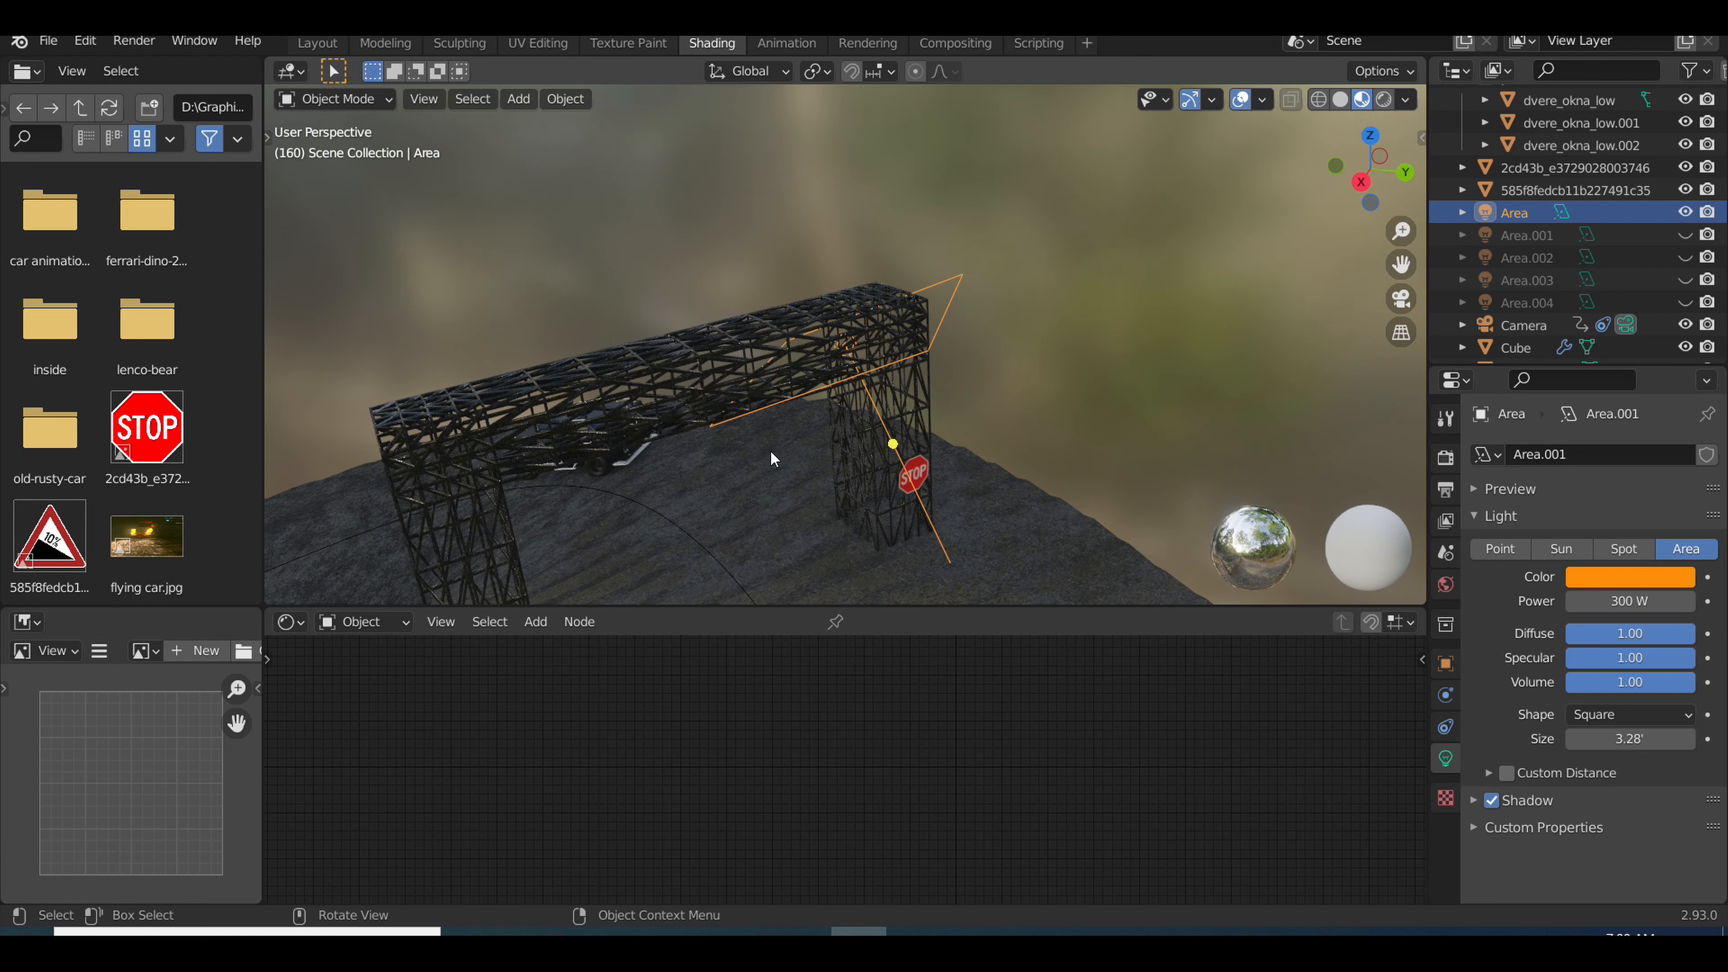
middle_drag(773, 456, 785, 323)
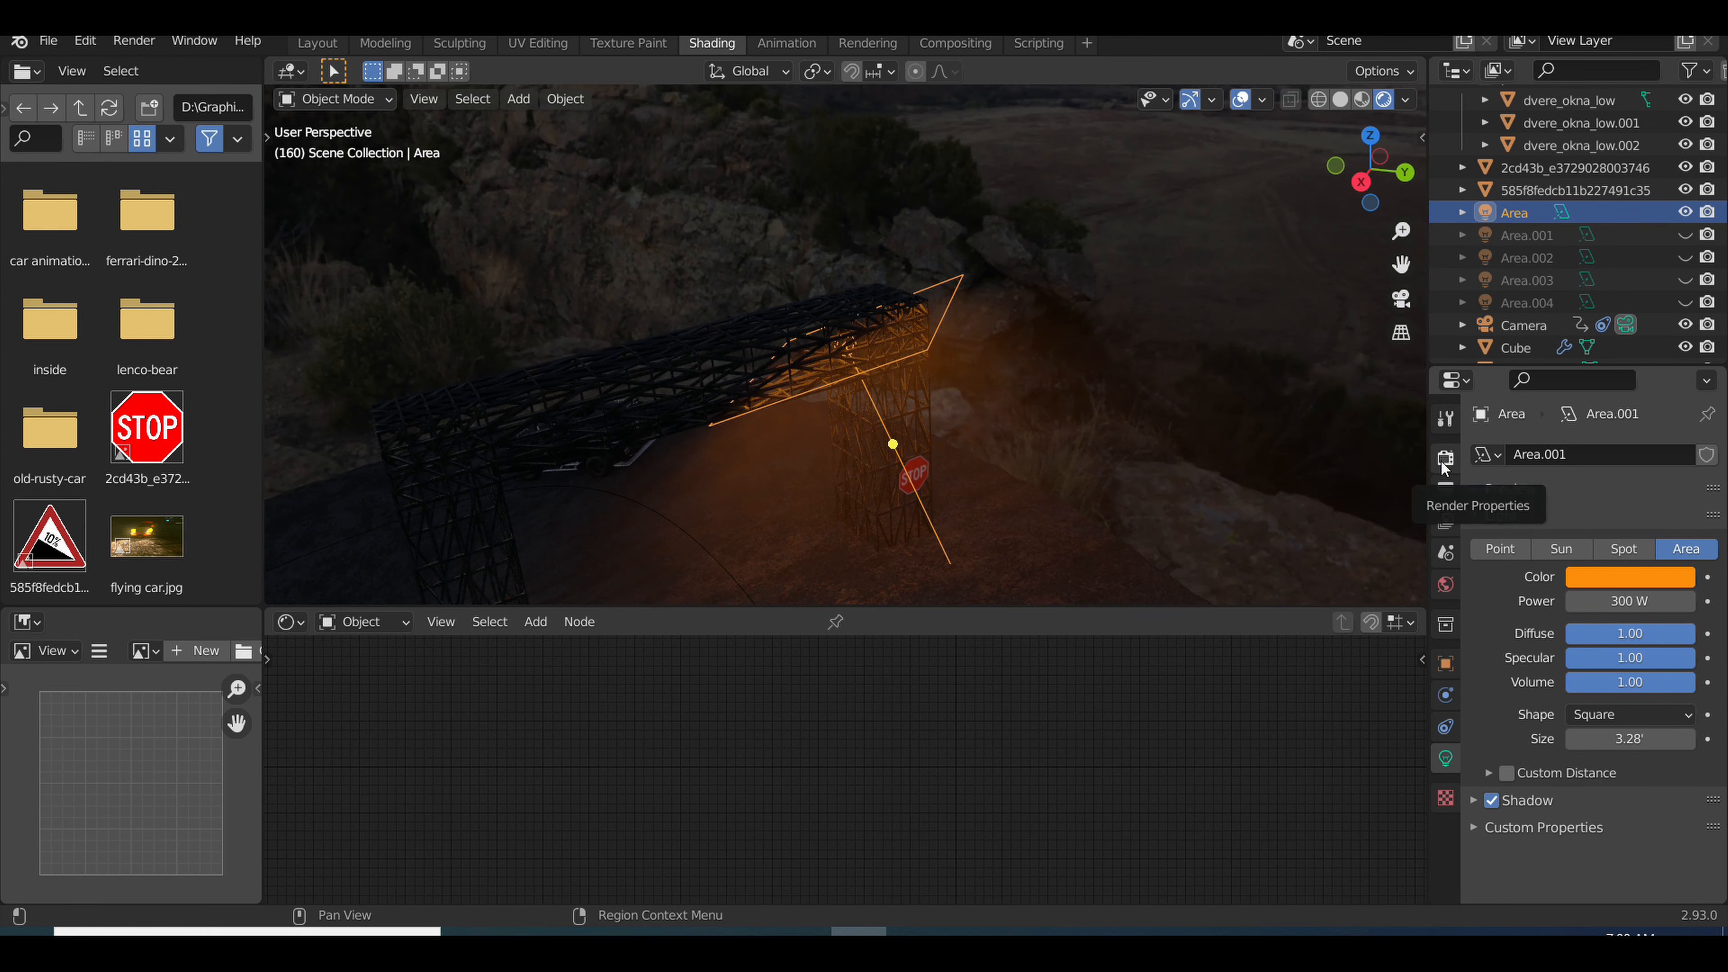
click(1445, 457)
Step: Examine from several angles and distances how the Area light illuminates the arch, the stop sign and the road
scroll(878, 385, up, 2)
middle_drag(910, 569, 891, 527)
scroll(823, 422, up, 4)
middle_drag(810, 421, 730, 350)
scroll(749, 378, down, 5)
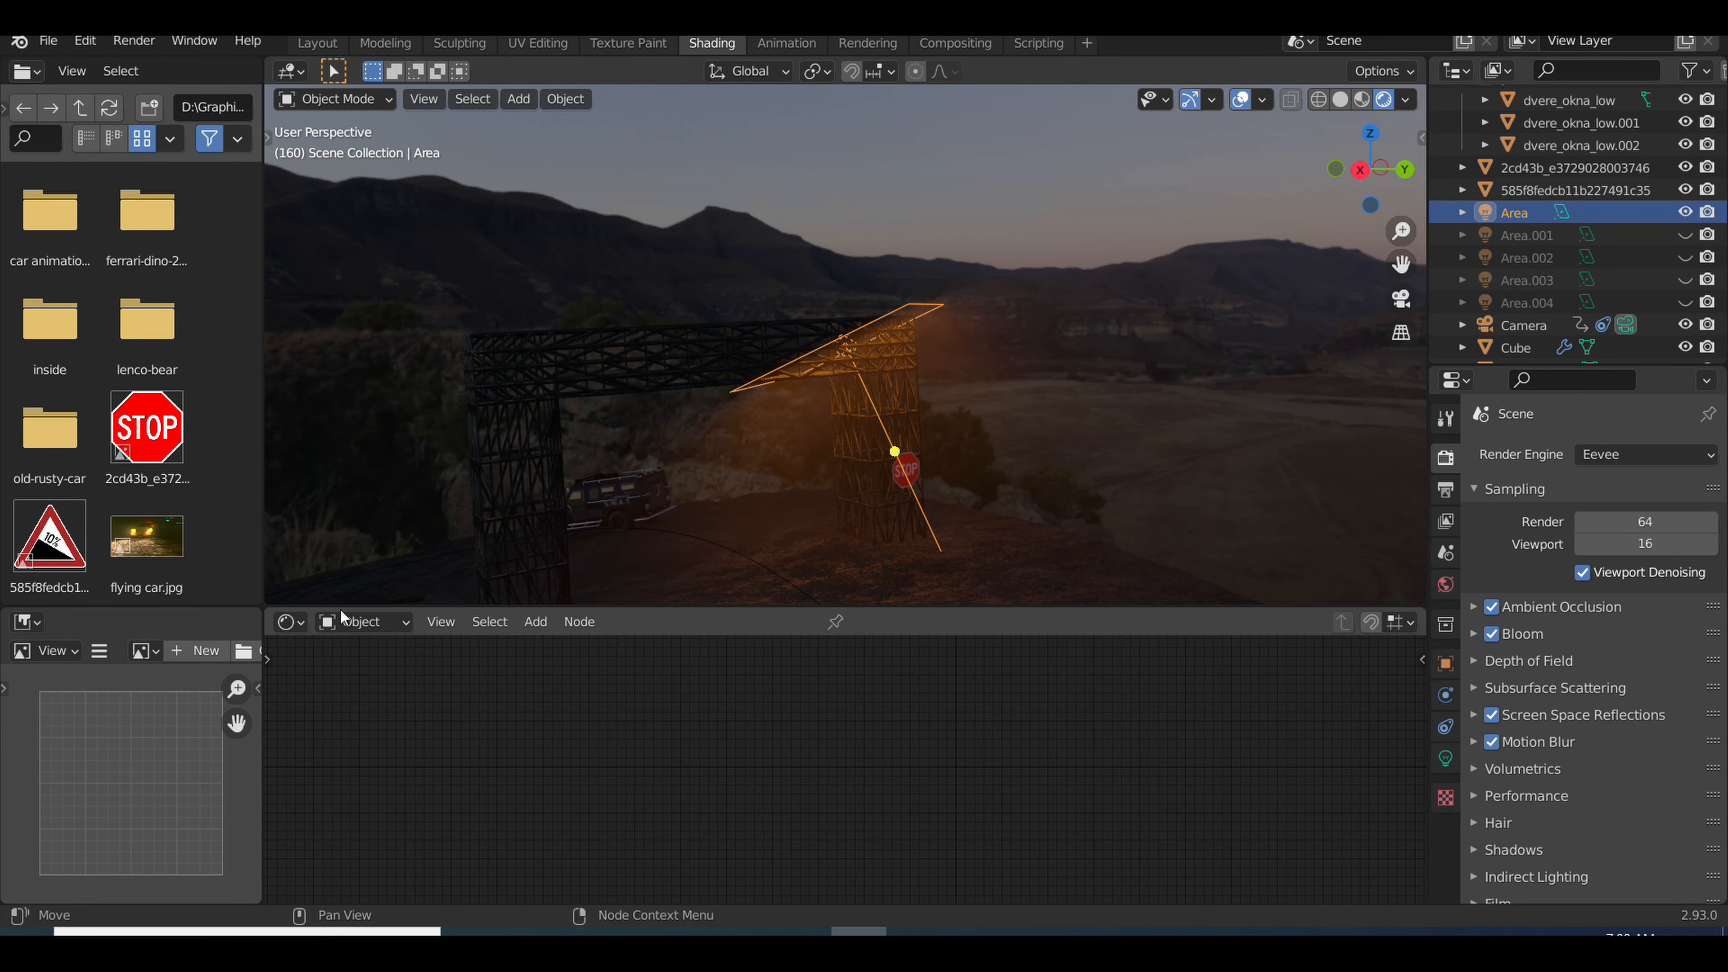
scroll(915, 522, down, 3)
scroll(915, 530, up, 2)
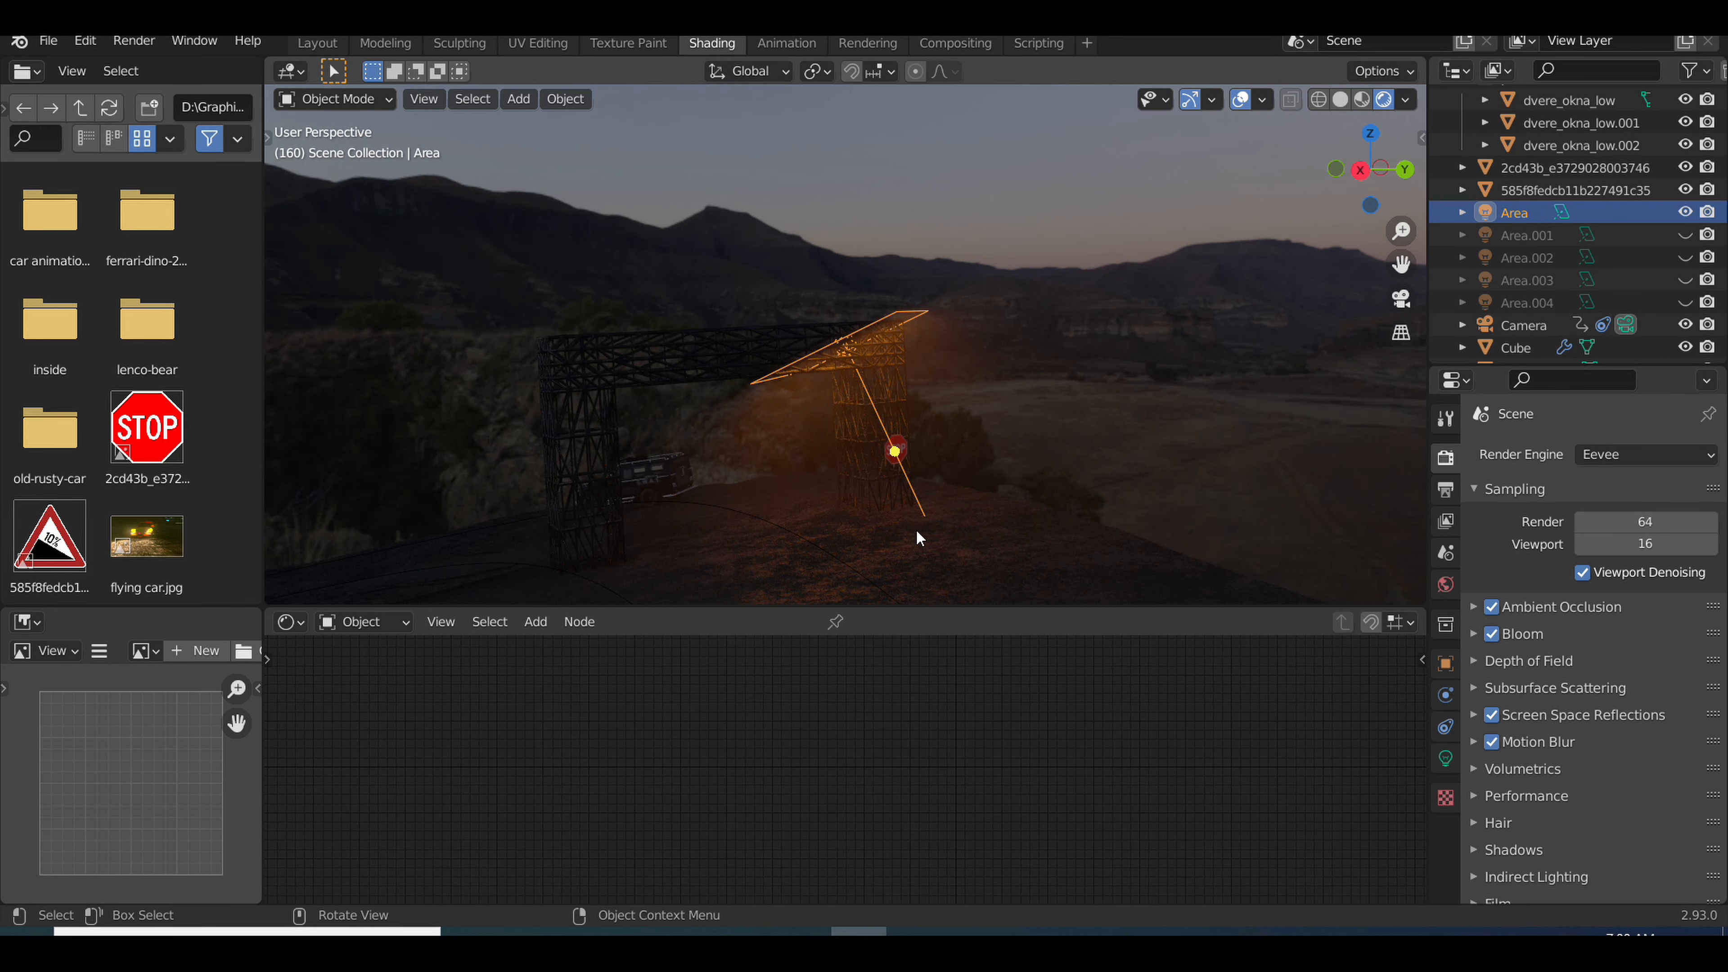
middle_drag(915, 532, 810, 548)
scroll(811, 548, up, 3)
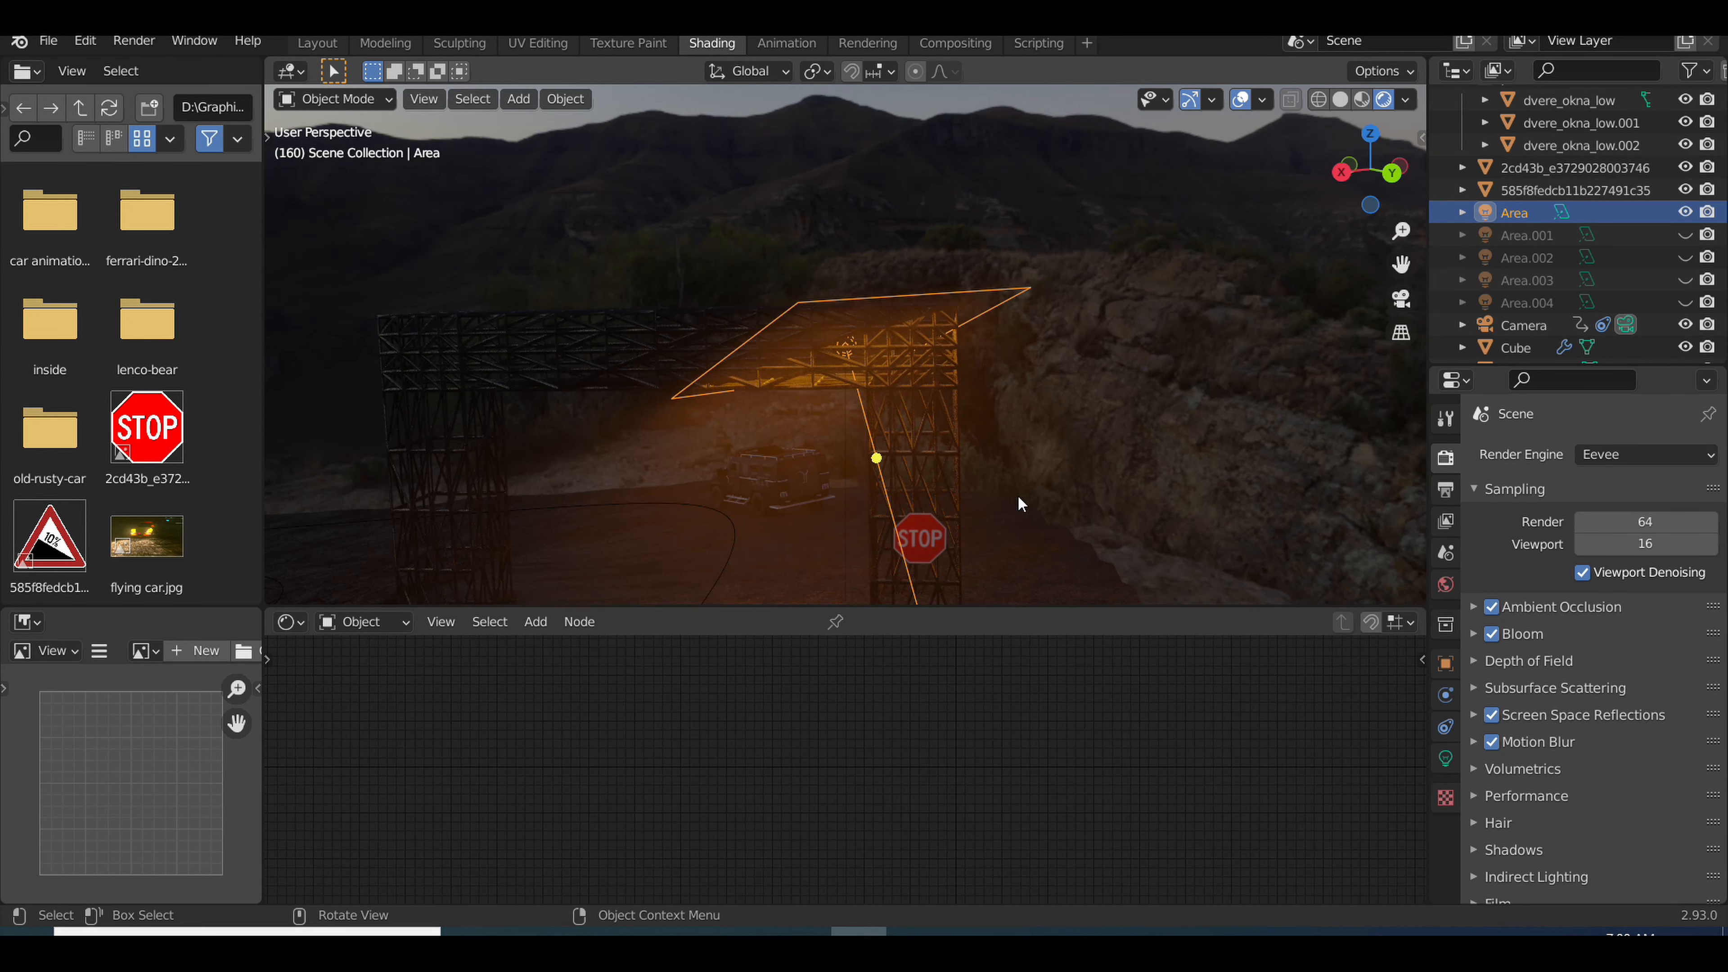
middle_drag(1018, 497, 1054, 528)
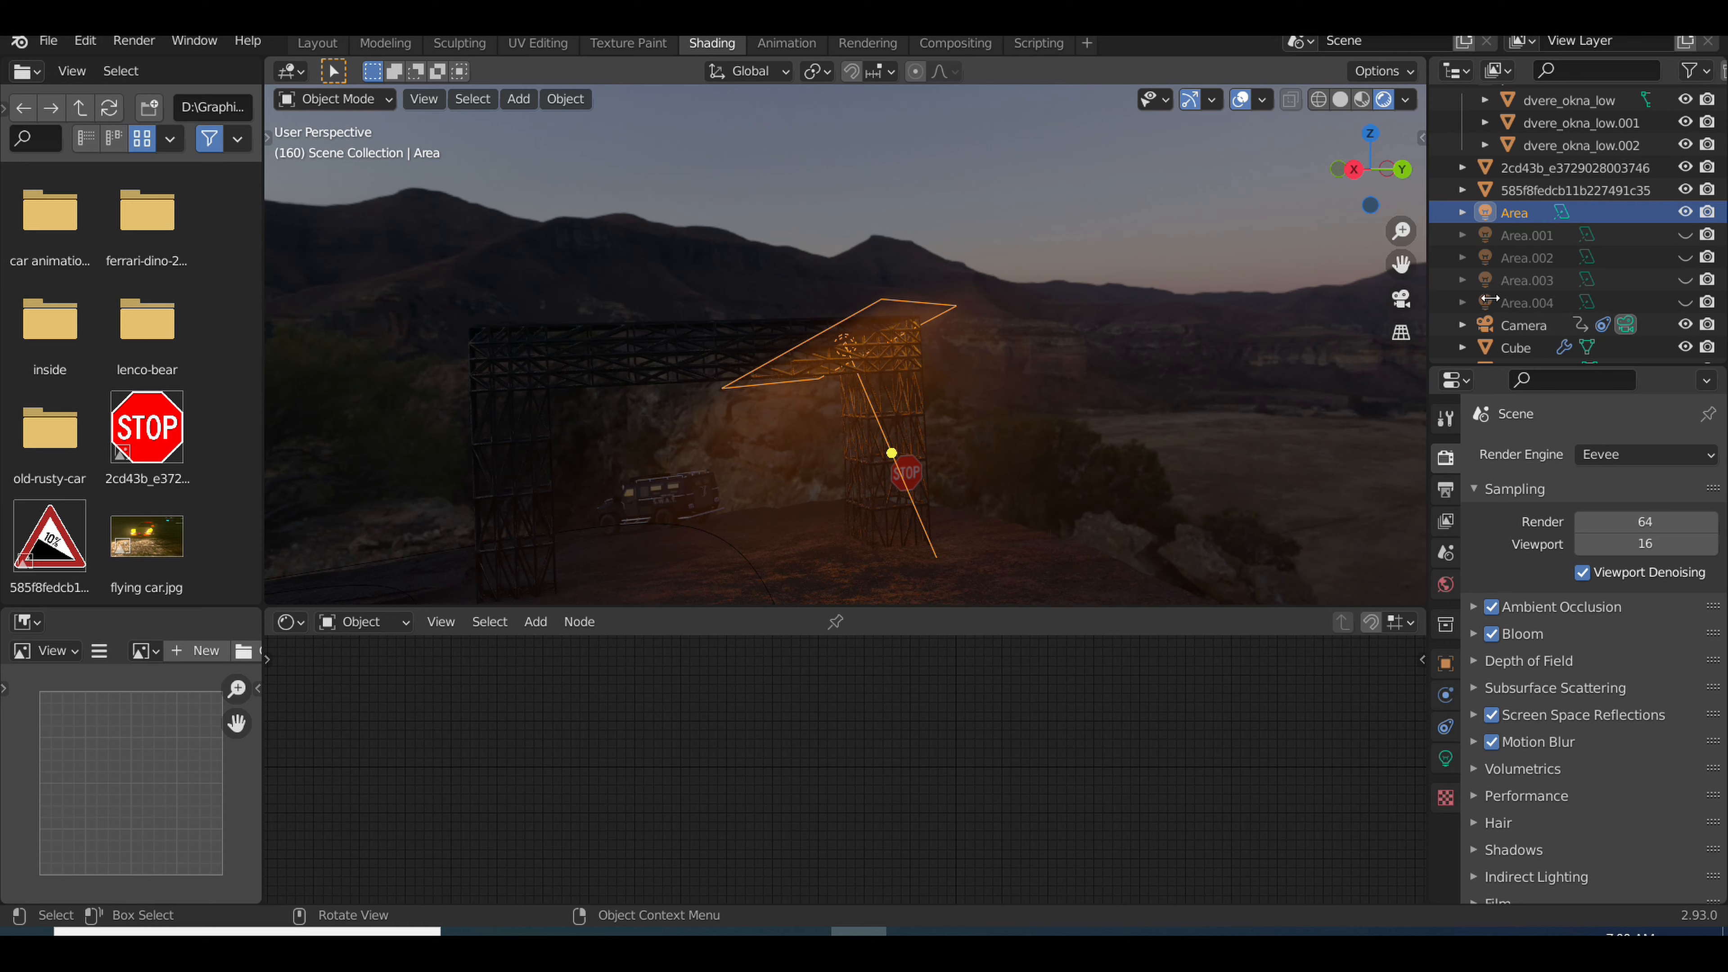
Step: Reselect the Area light above the arch and inspect its lighting on the truss, stop sign and ground up close
click(1524, 234)
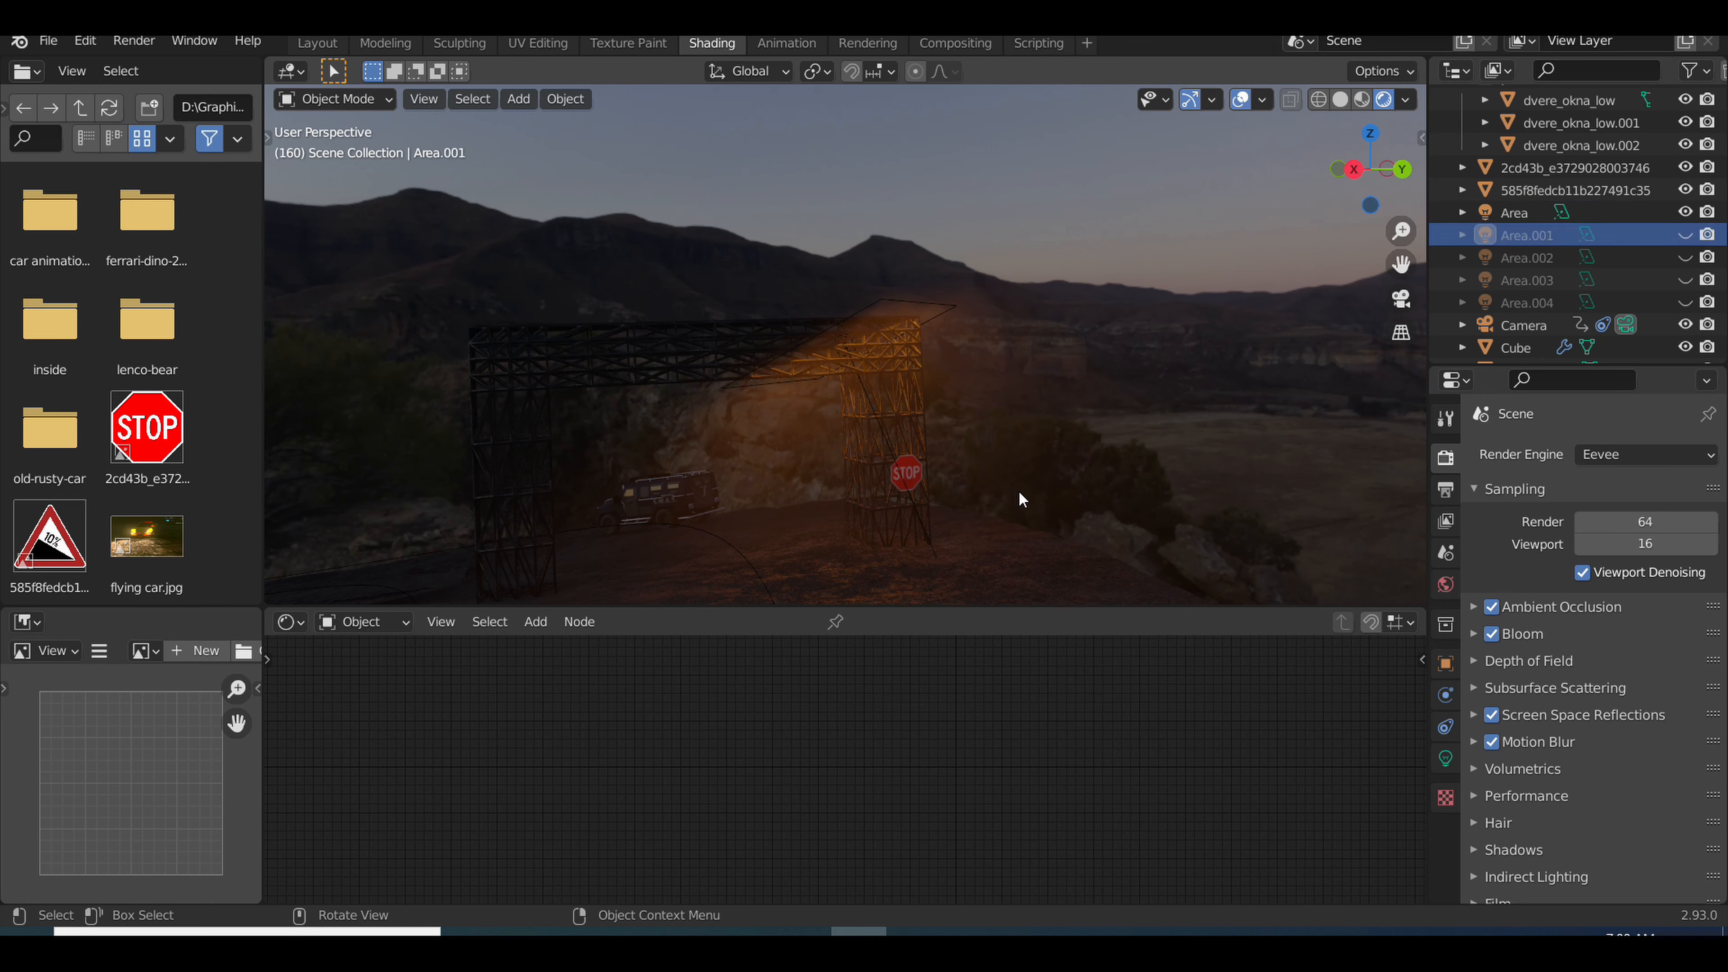
click(863, 313)
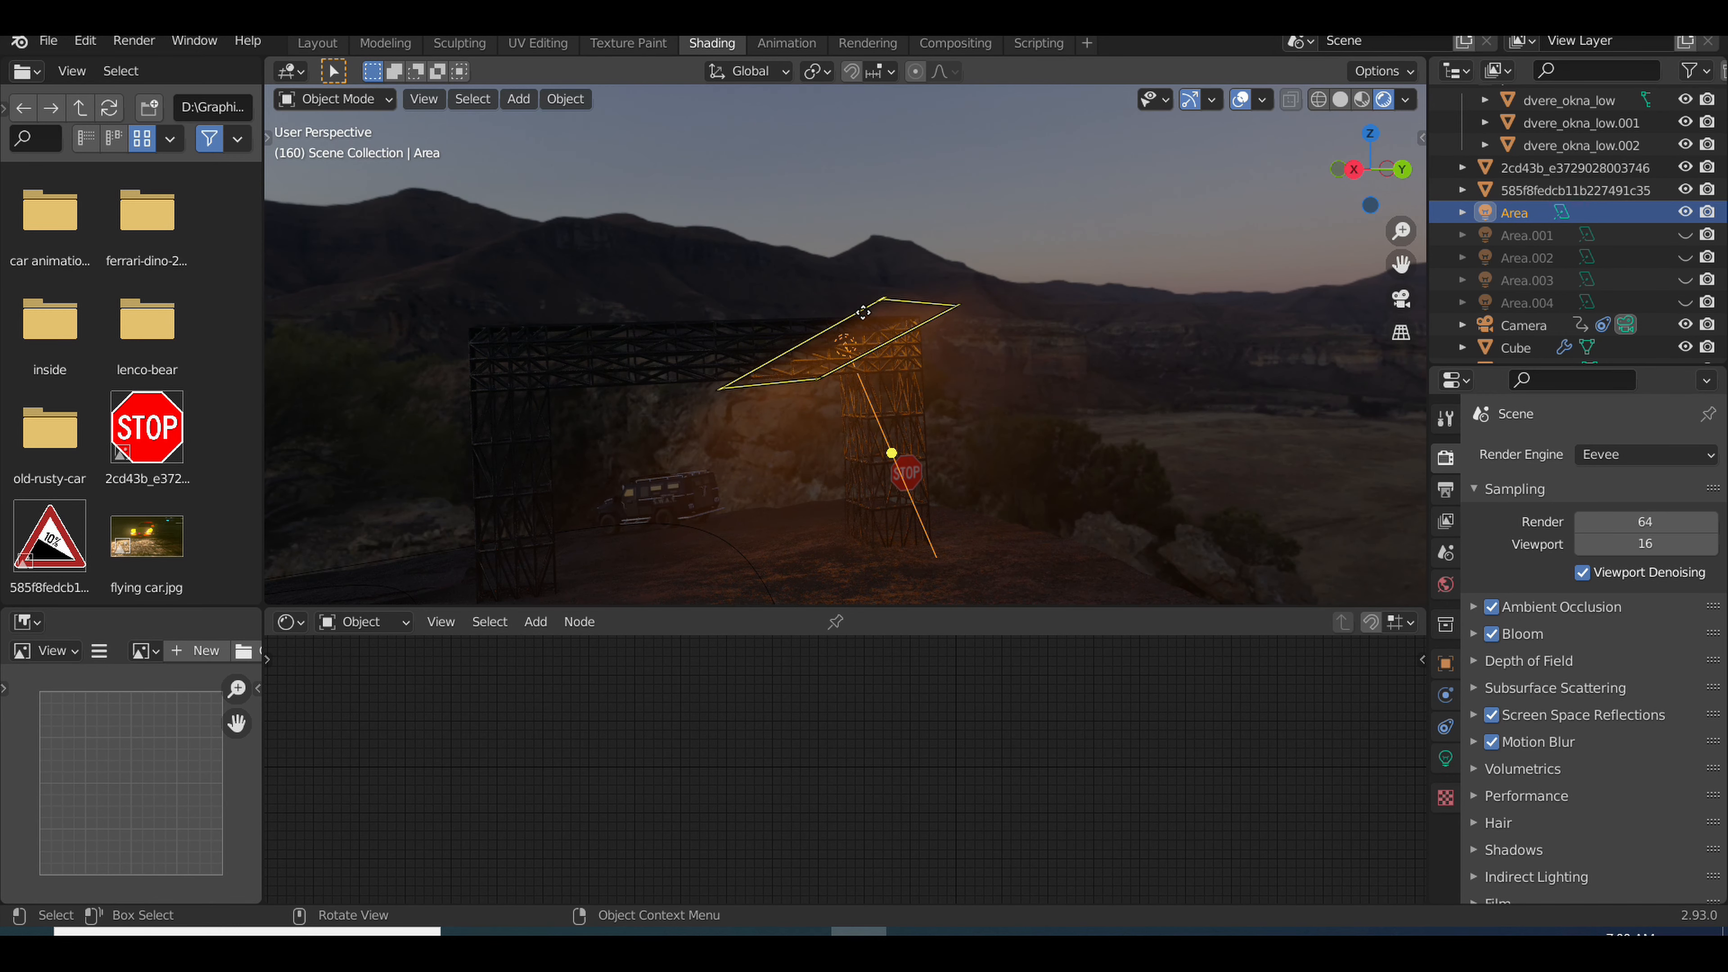
scroll(932, 505, up, 3)
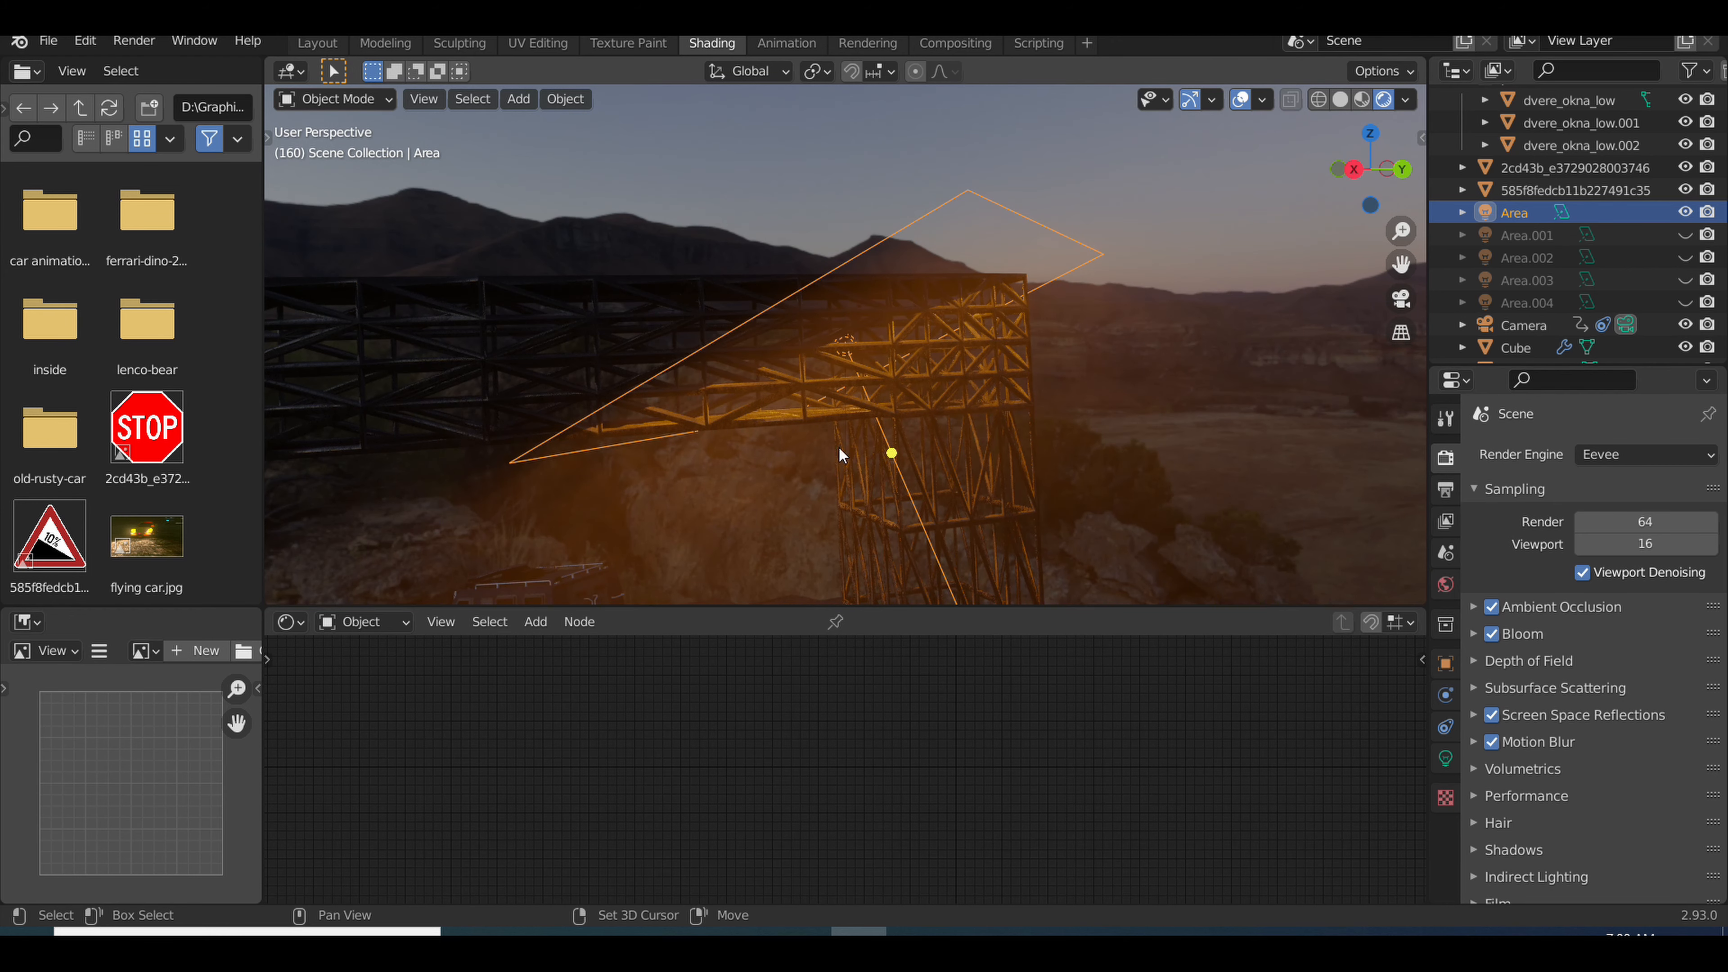
shift+middle_drag(780, 388, 783, 173)
shift+middle_drag(974, 440, 889, 334)
shift+middle_drag(892, 399, 799, 262)
scroll(855, 365, up, 2)
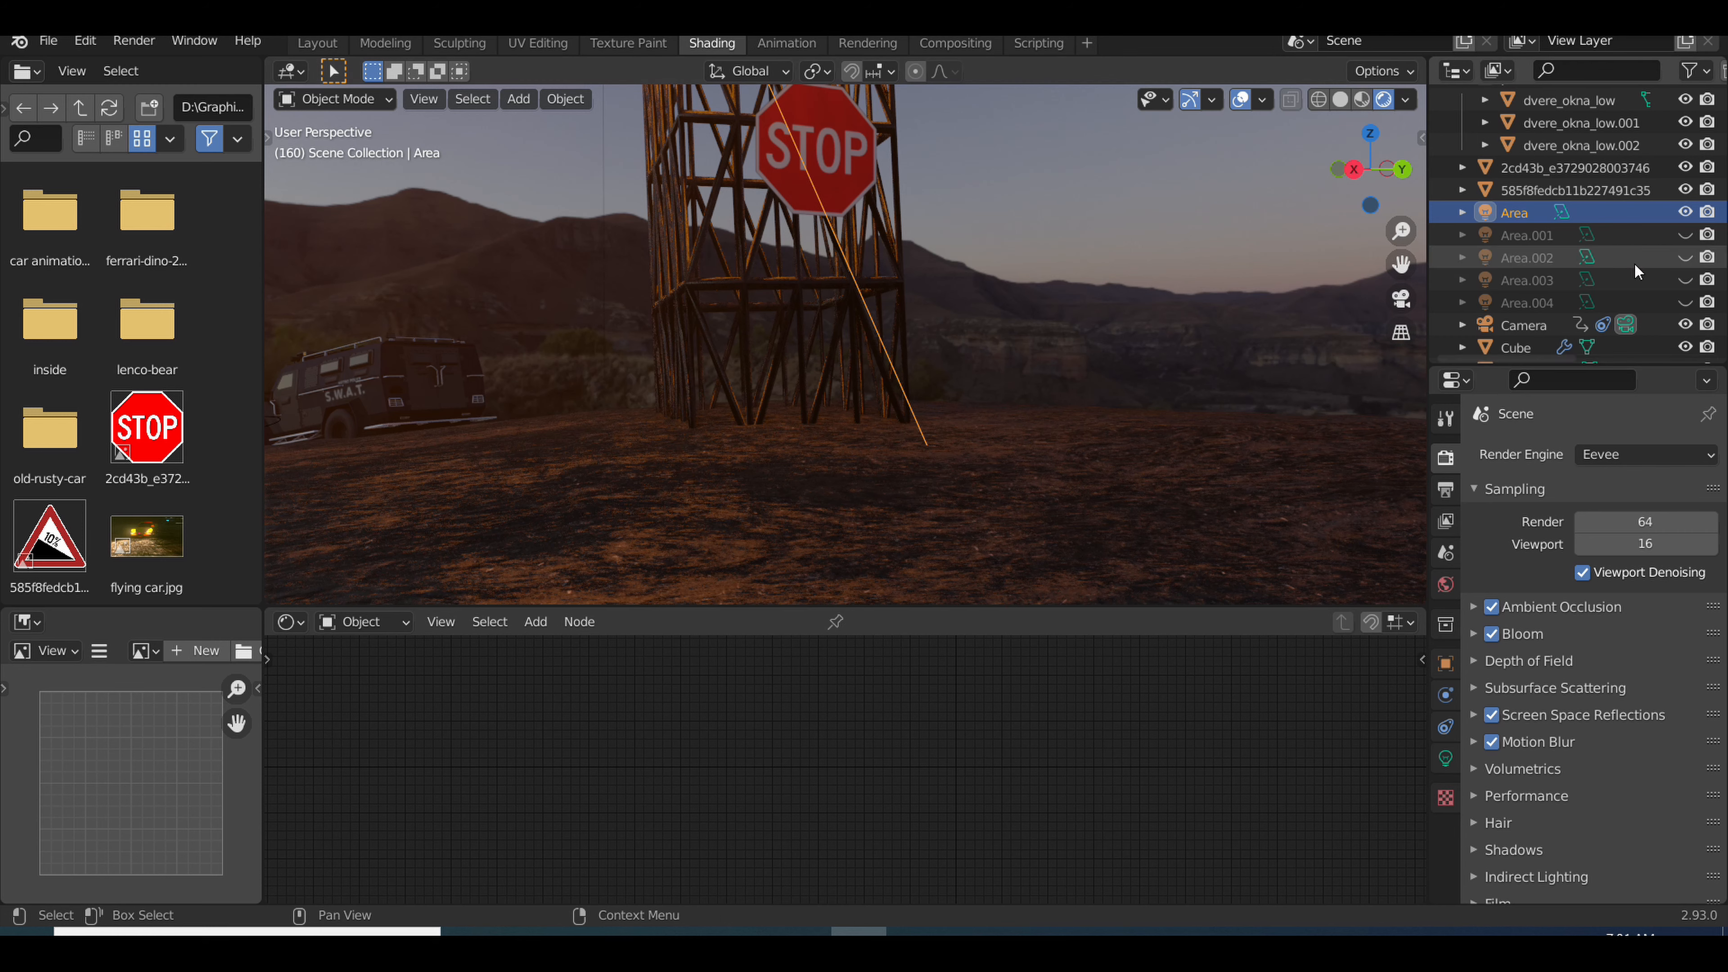
Step: Hide and unhide the Area light twice to compare the scene with and without its lighting
click(1685, 211)
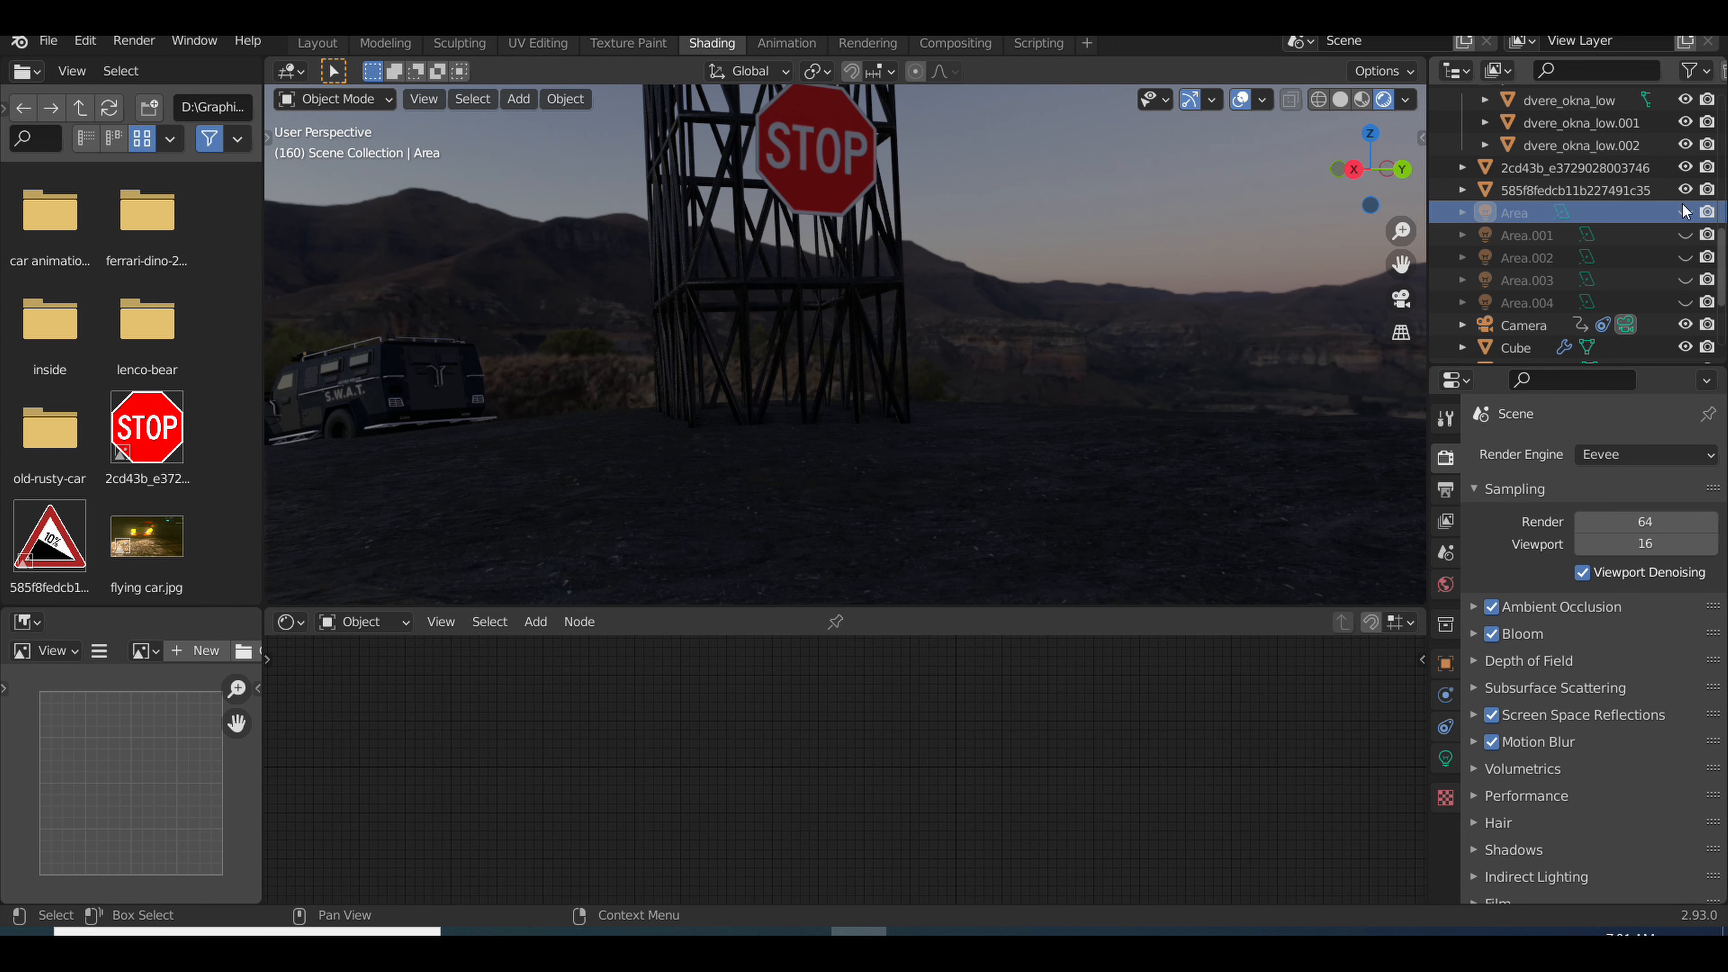
click(1685, 212)
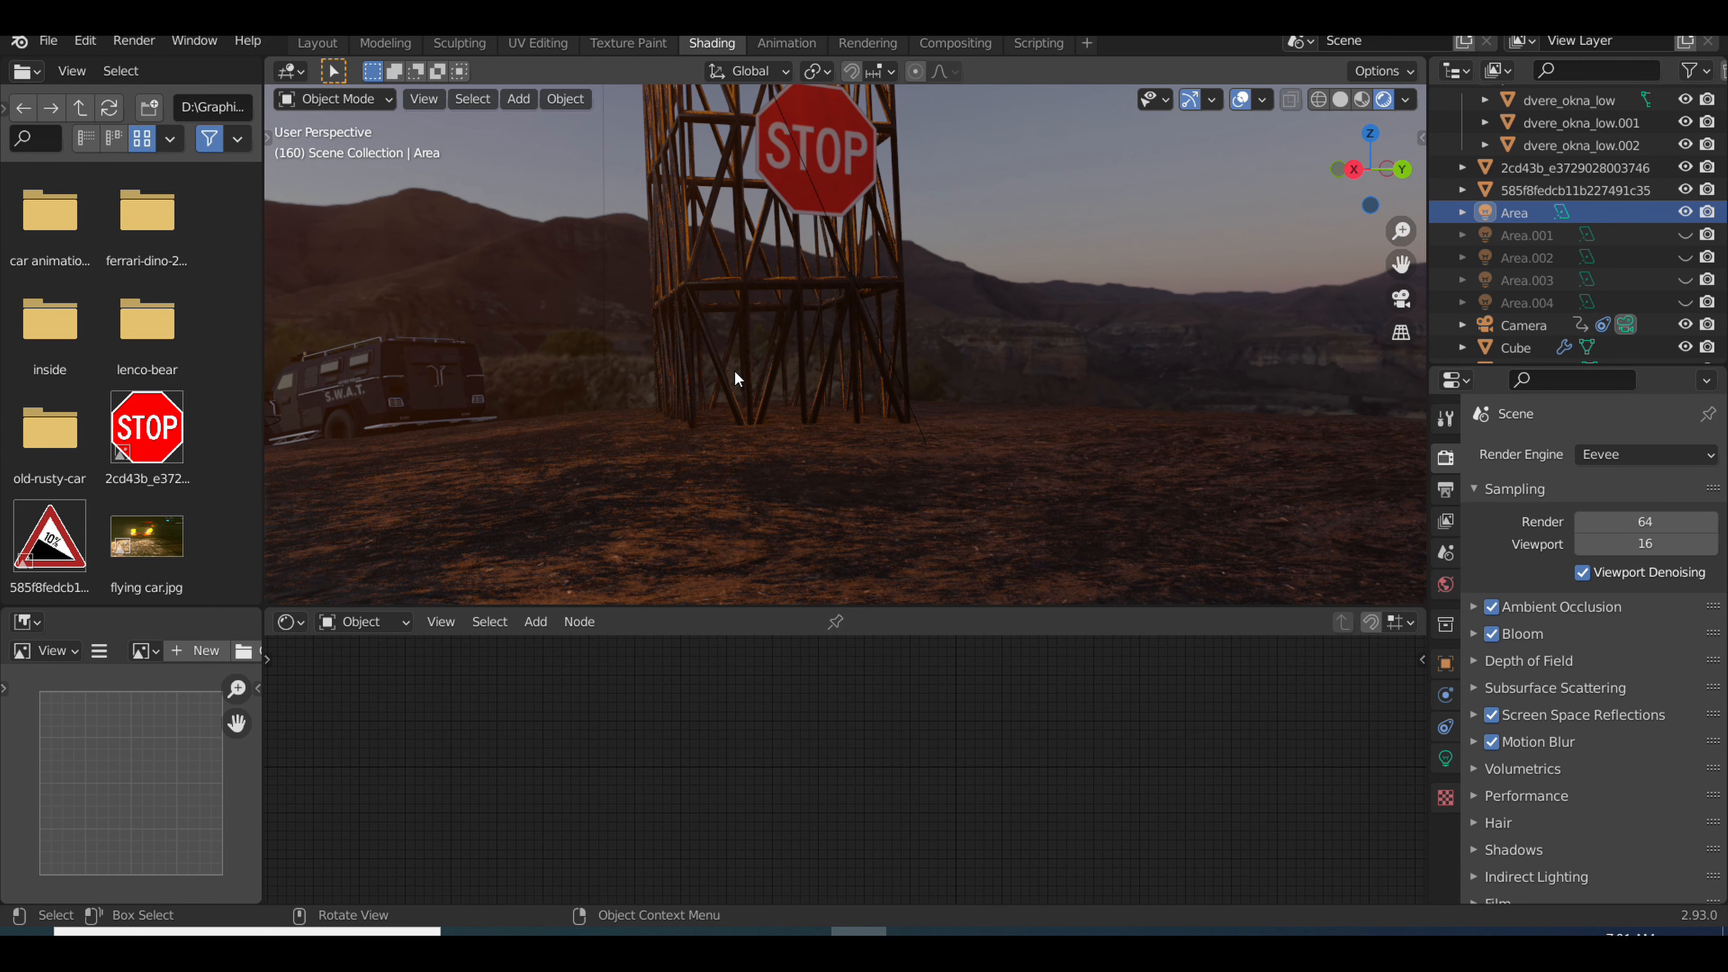
click(1684, 212)
click(1685, 212)
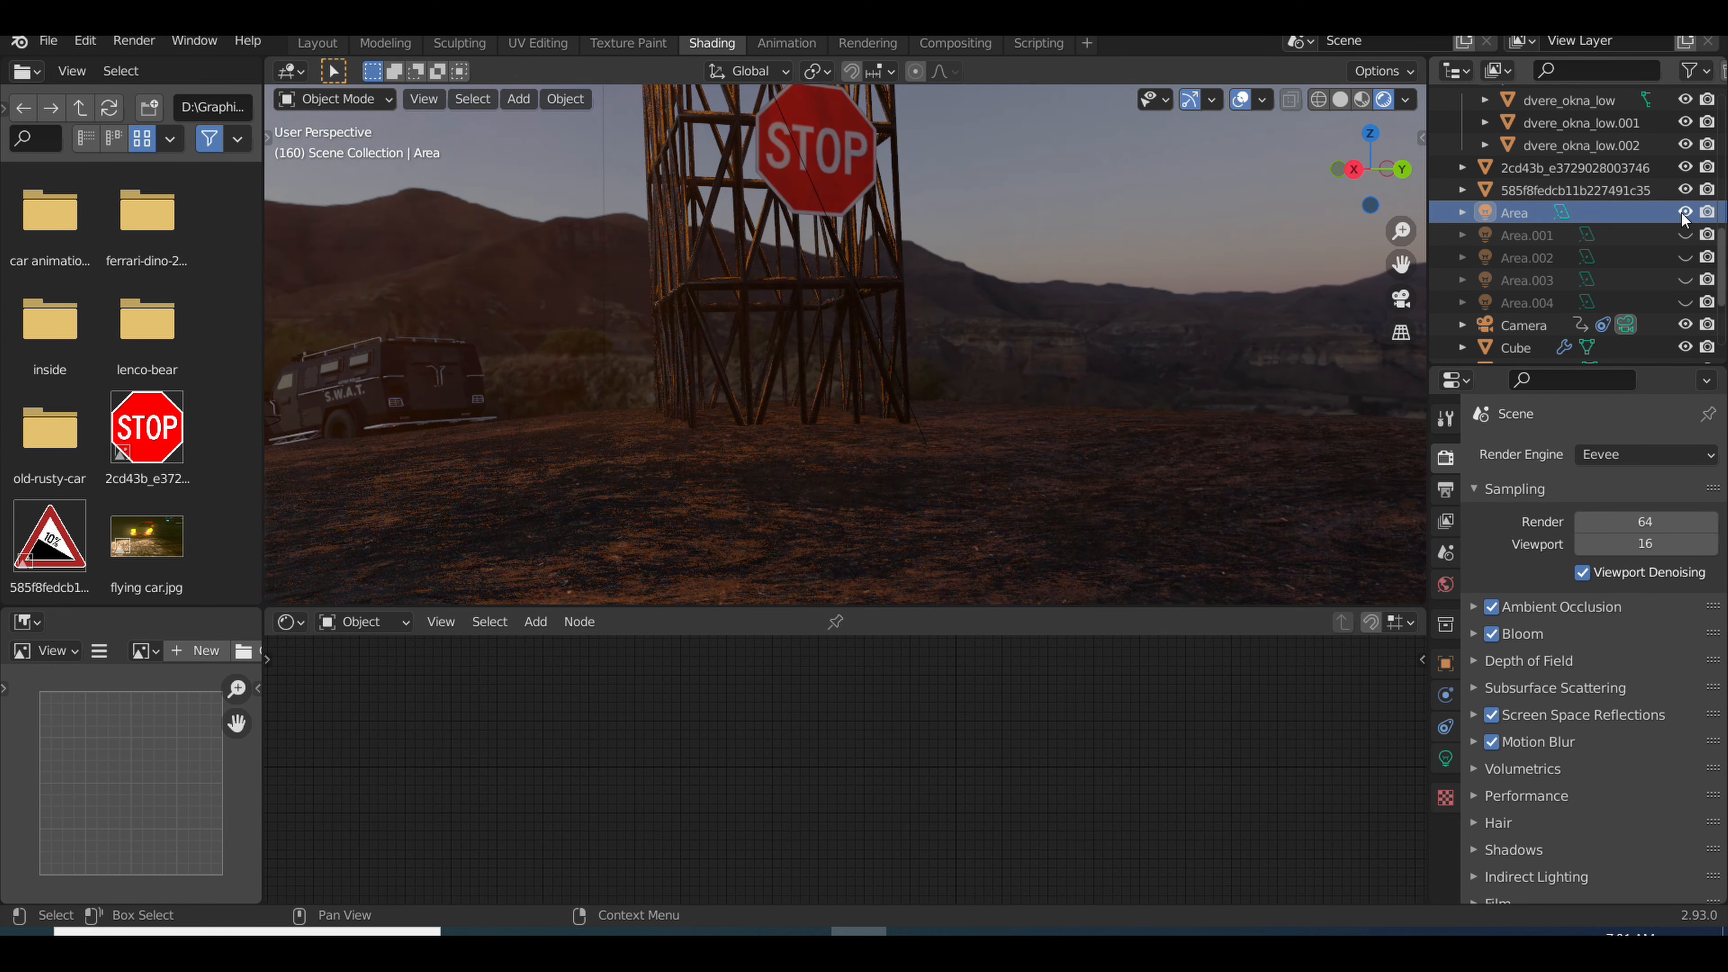
Step: Select the road plane and the volume box Cube.001 in turn to view their material nodes
click(720, 446)
click(984, 412)
click(929, 449)
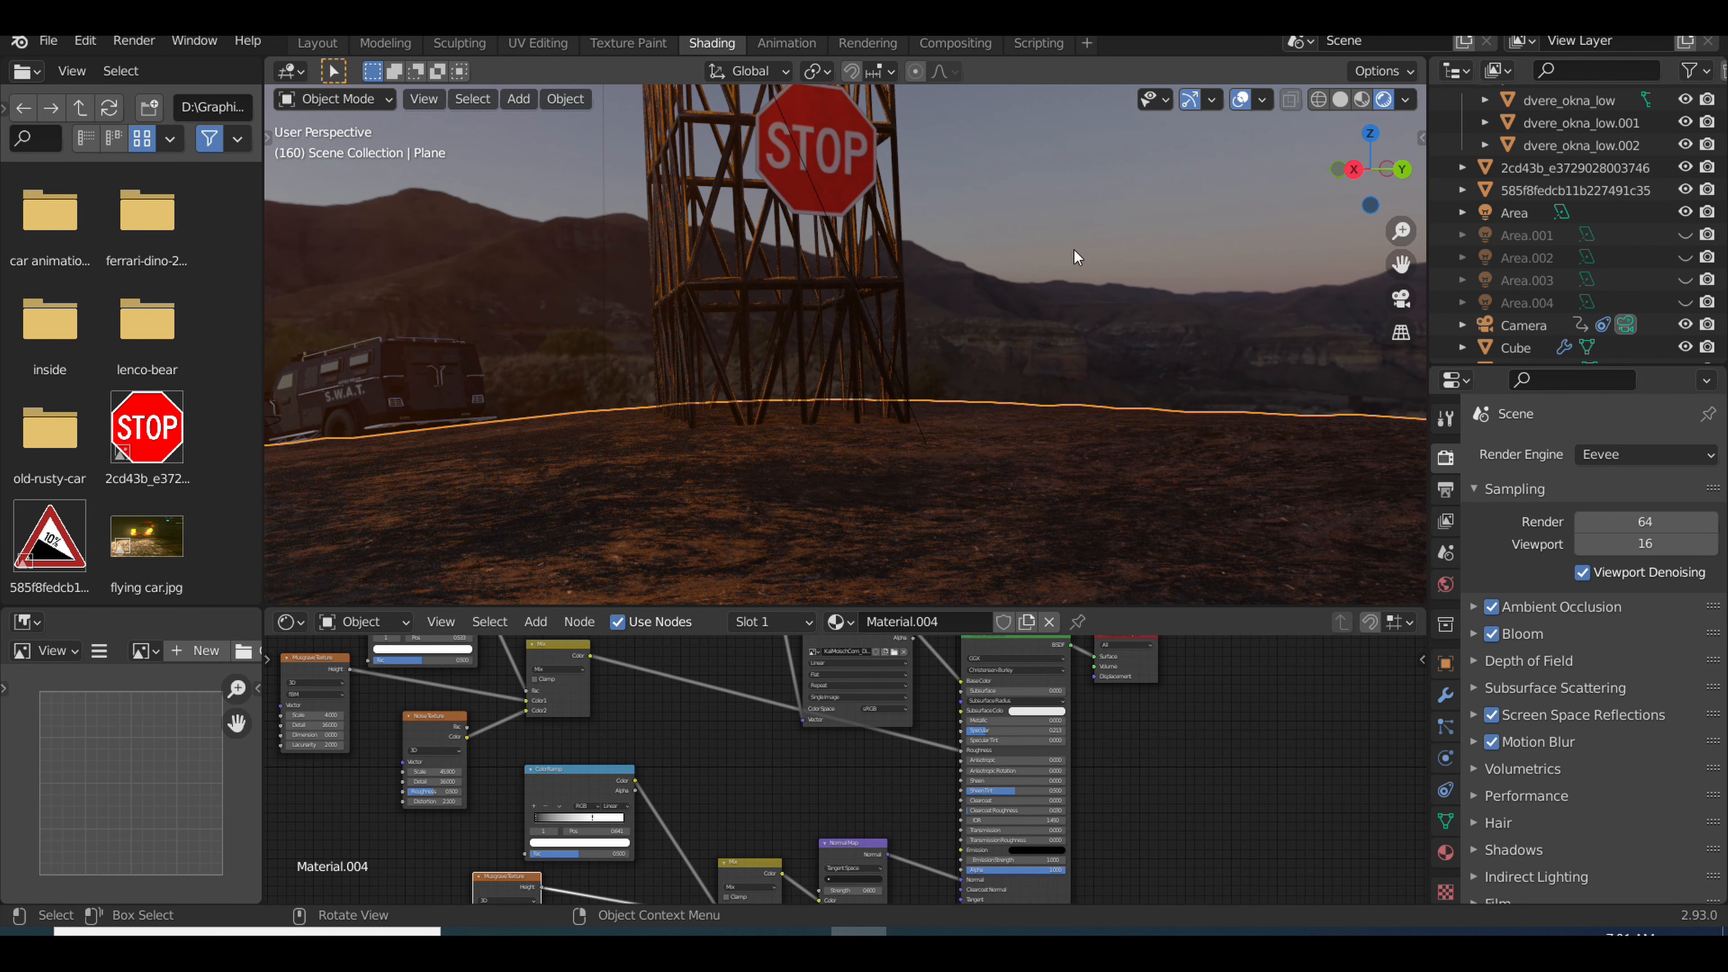
click(1075, 257)
scroll(1064, 372, down, 4)
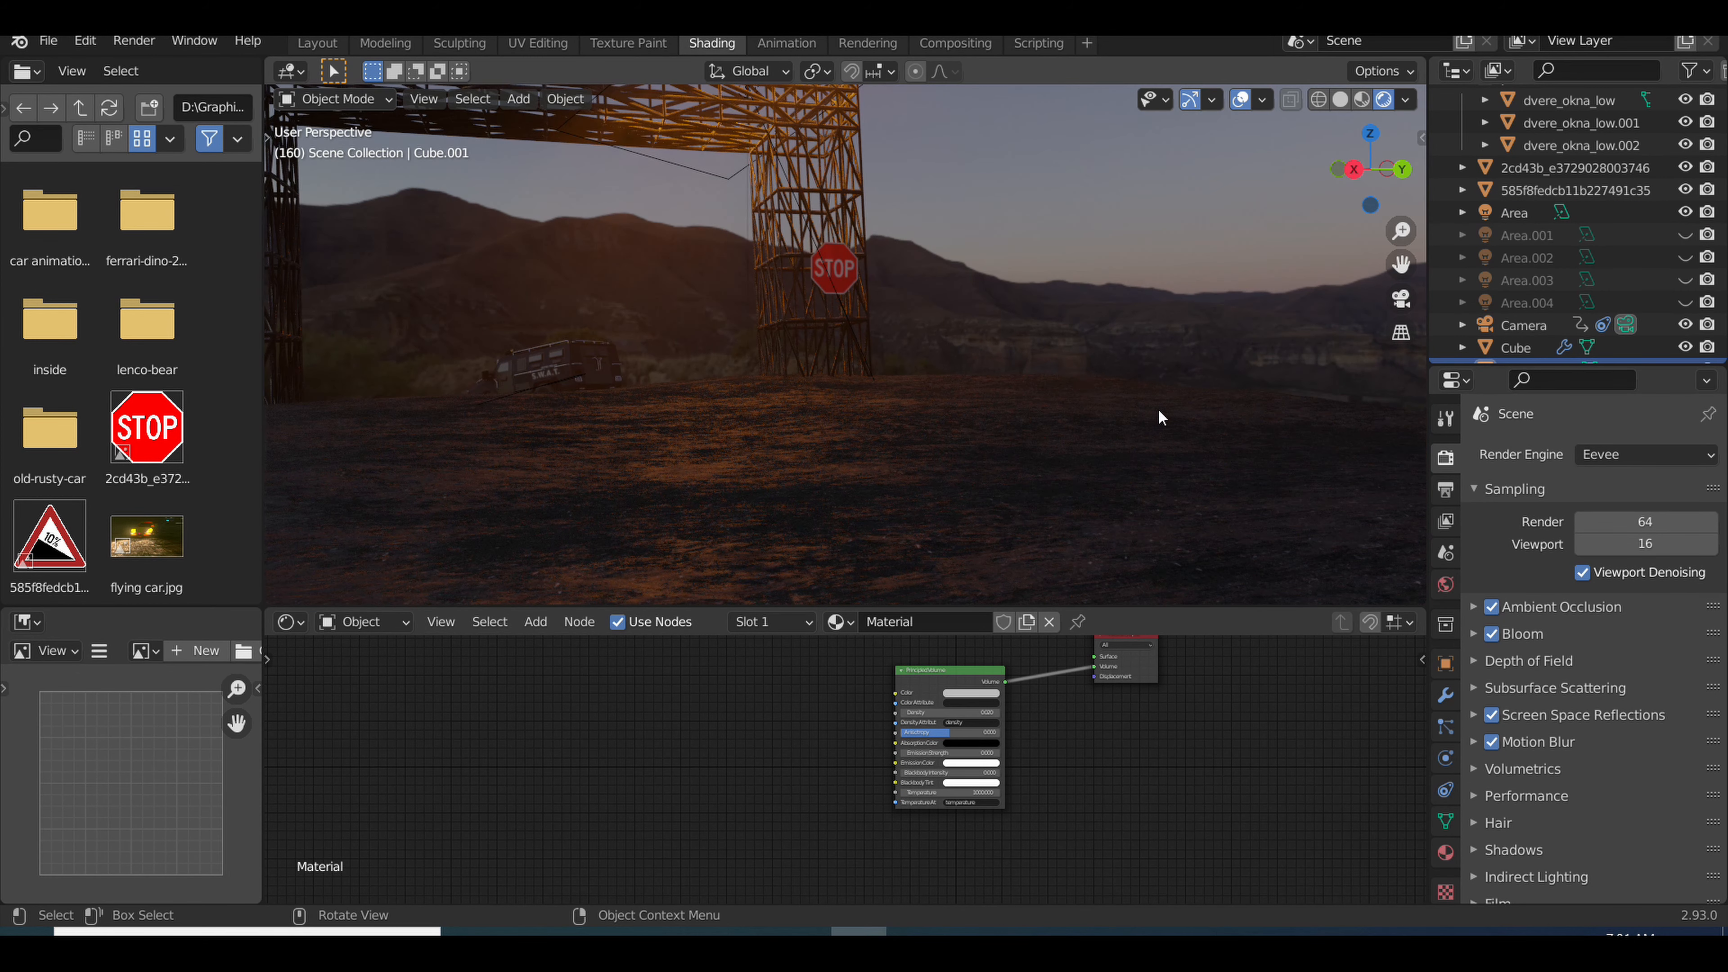
Step: Select the Area light again and show its light settings
click(1525, 238)
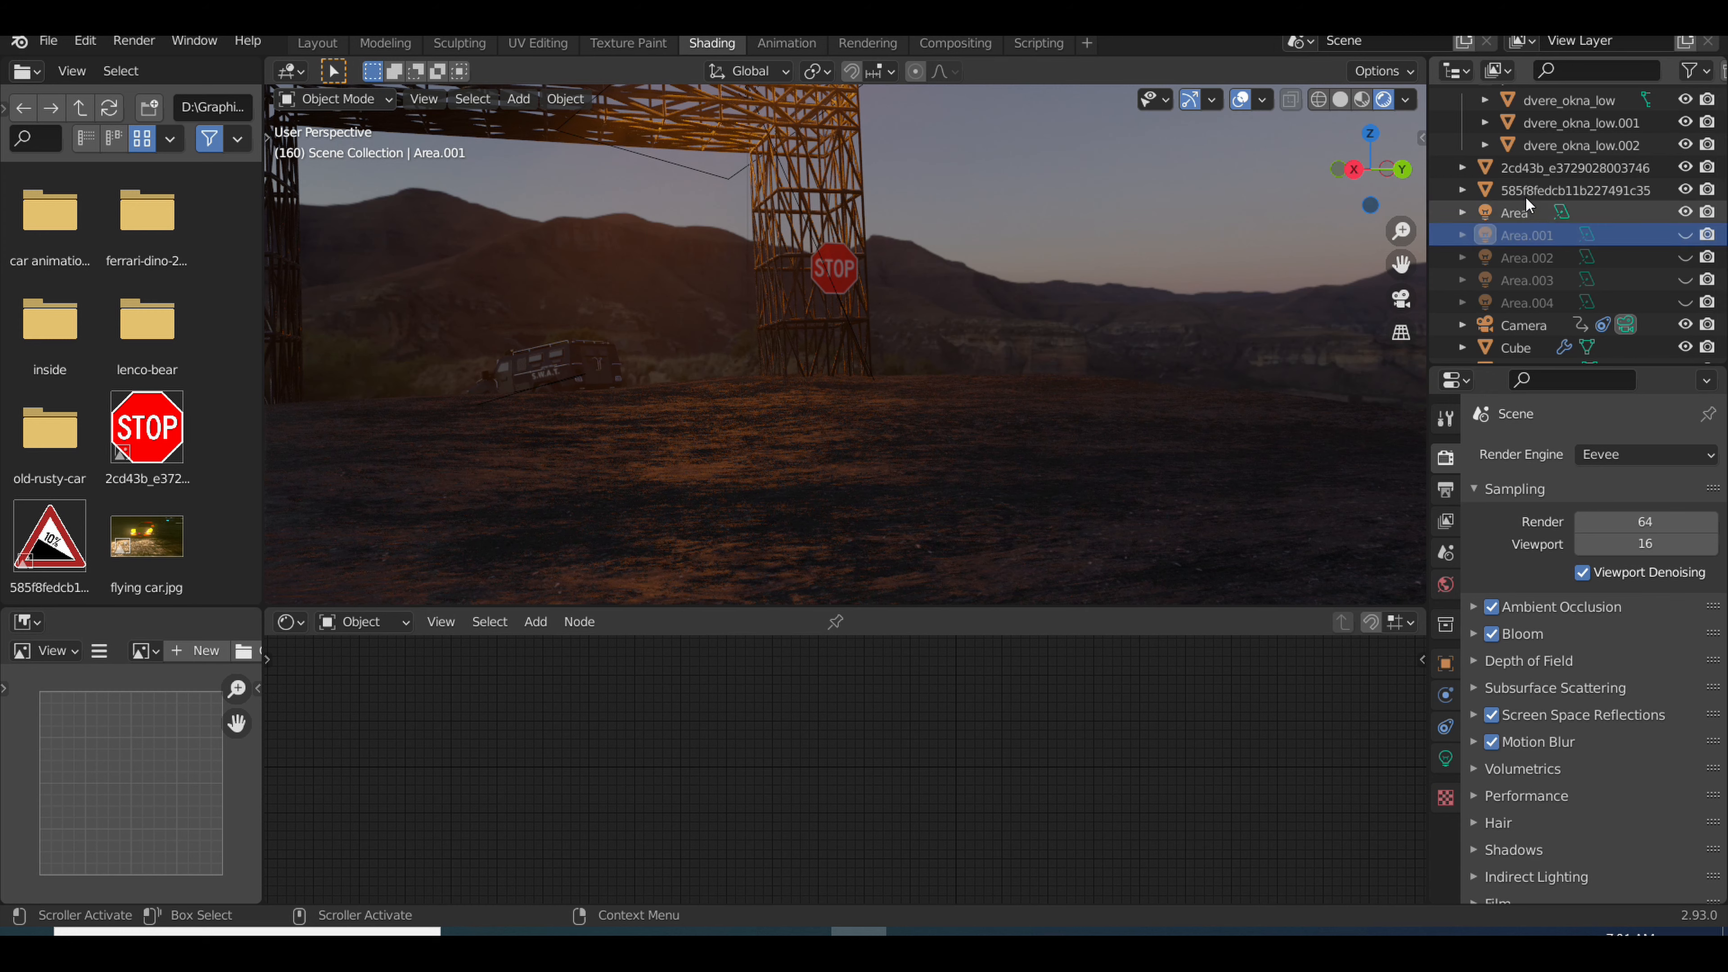
click(1523, 211)
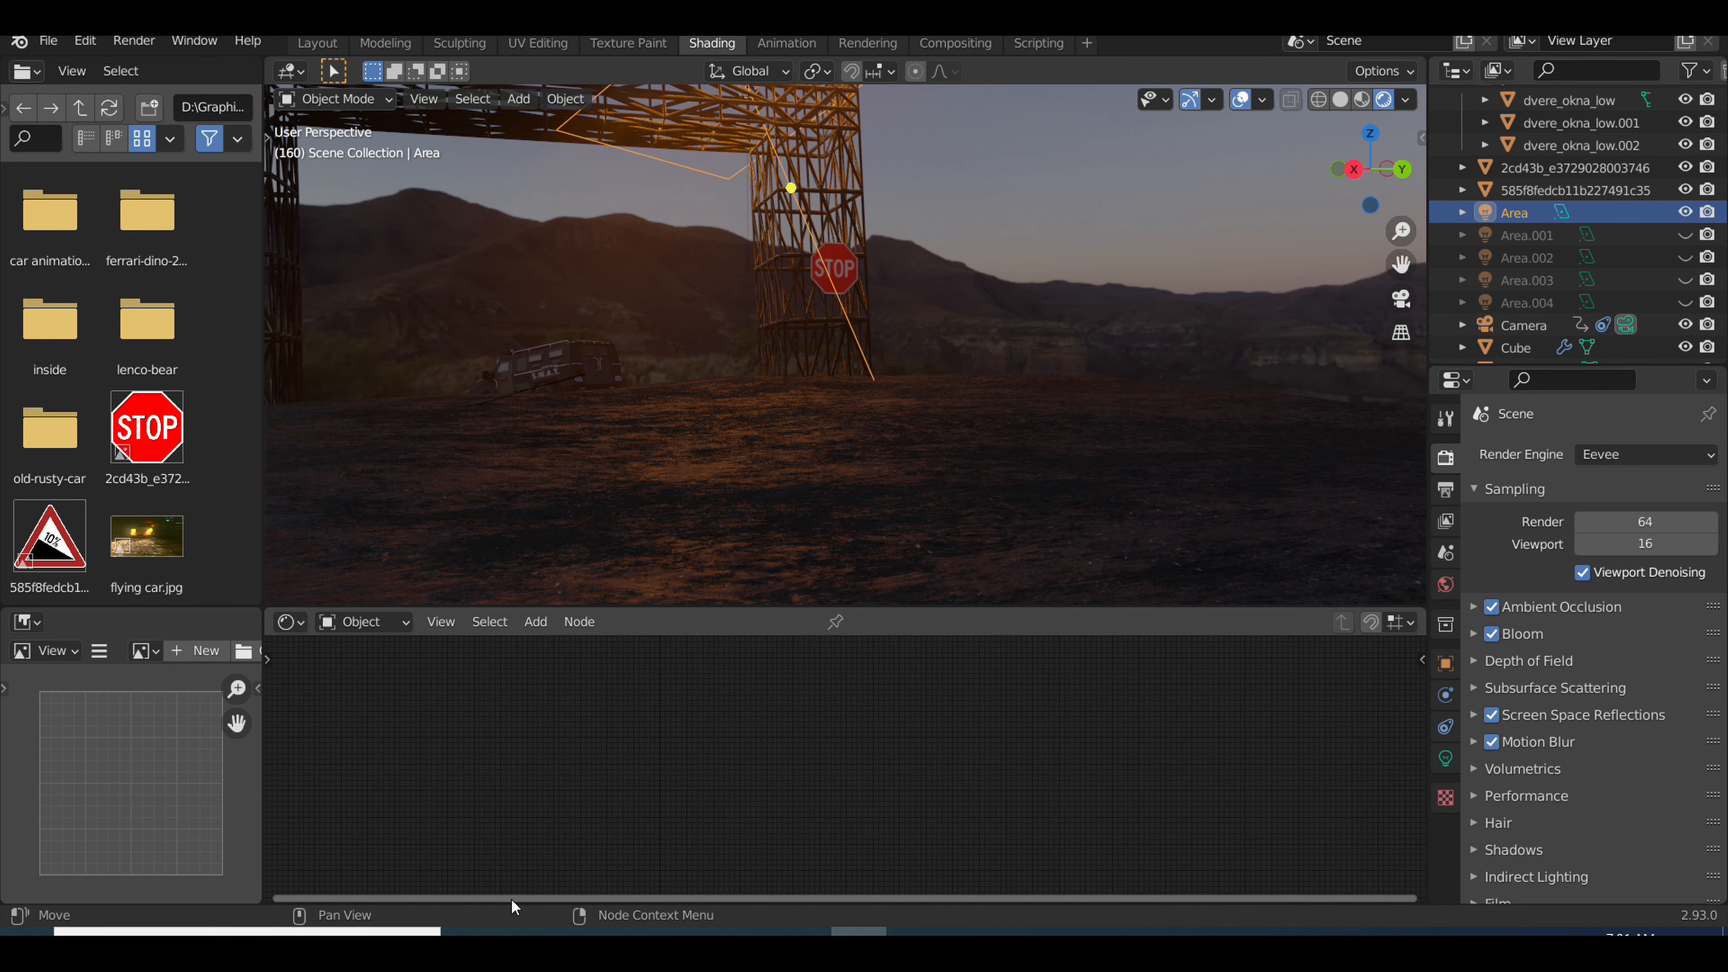
click(1446, 758)
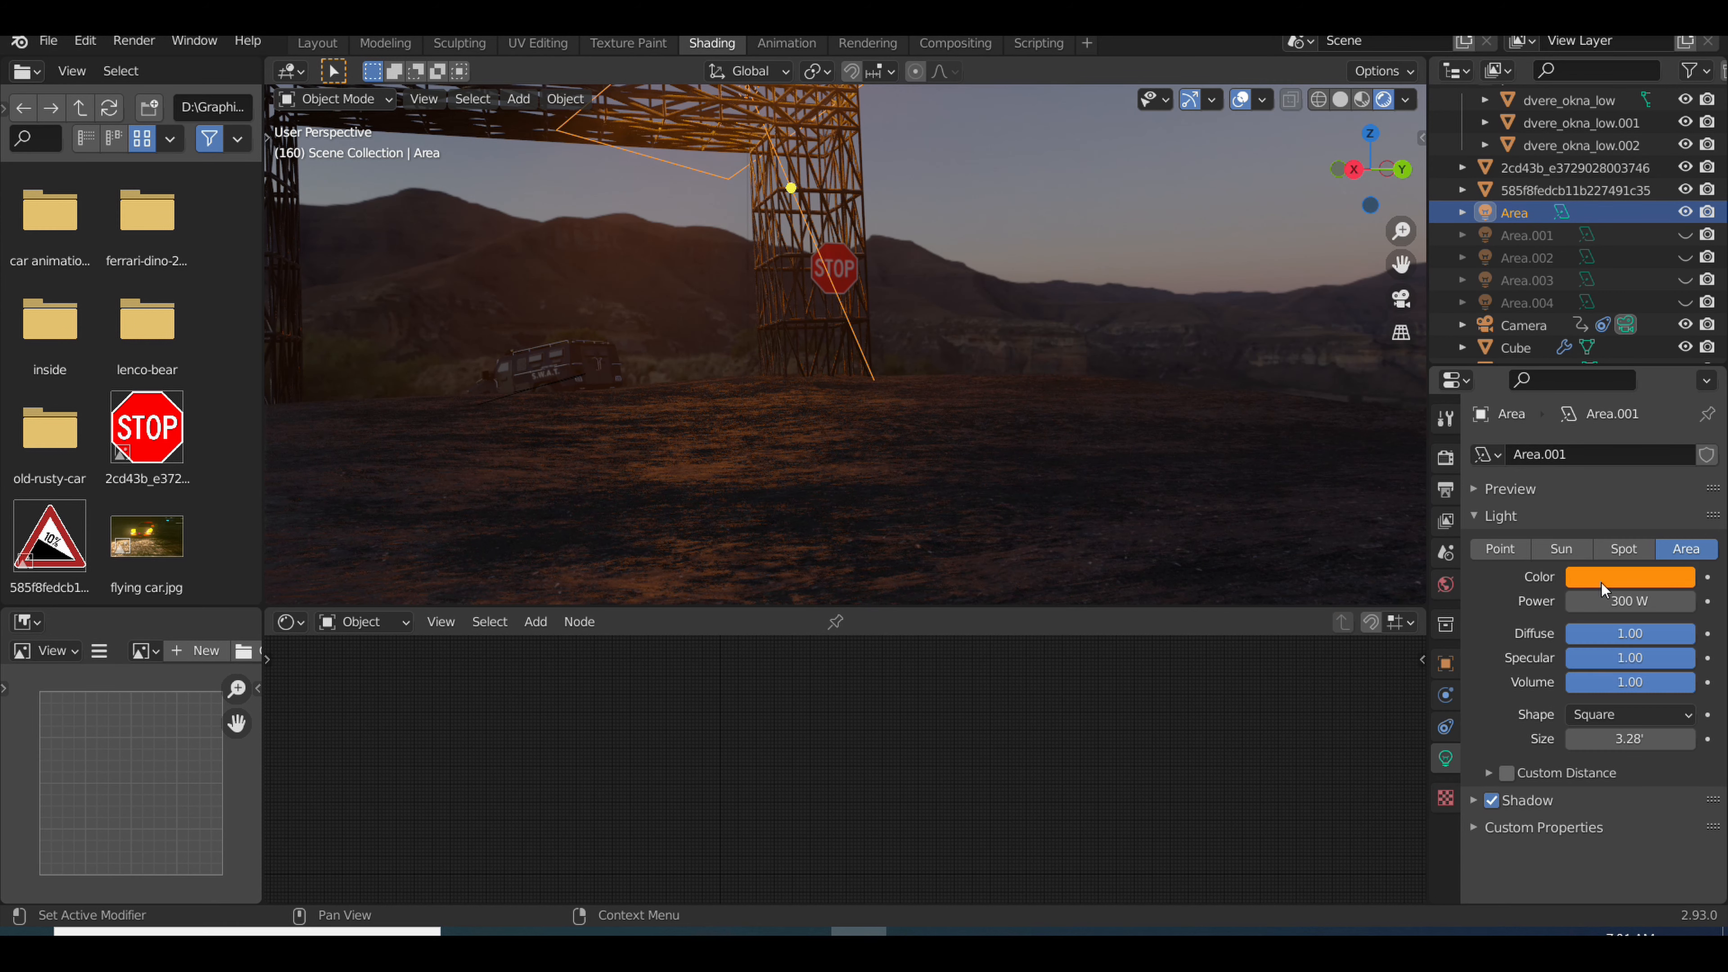
Step: Unhide the Area.001 light, frame it above its arch and view it along the road
click(1521, 235)
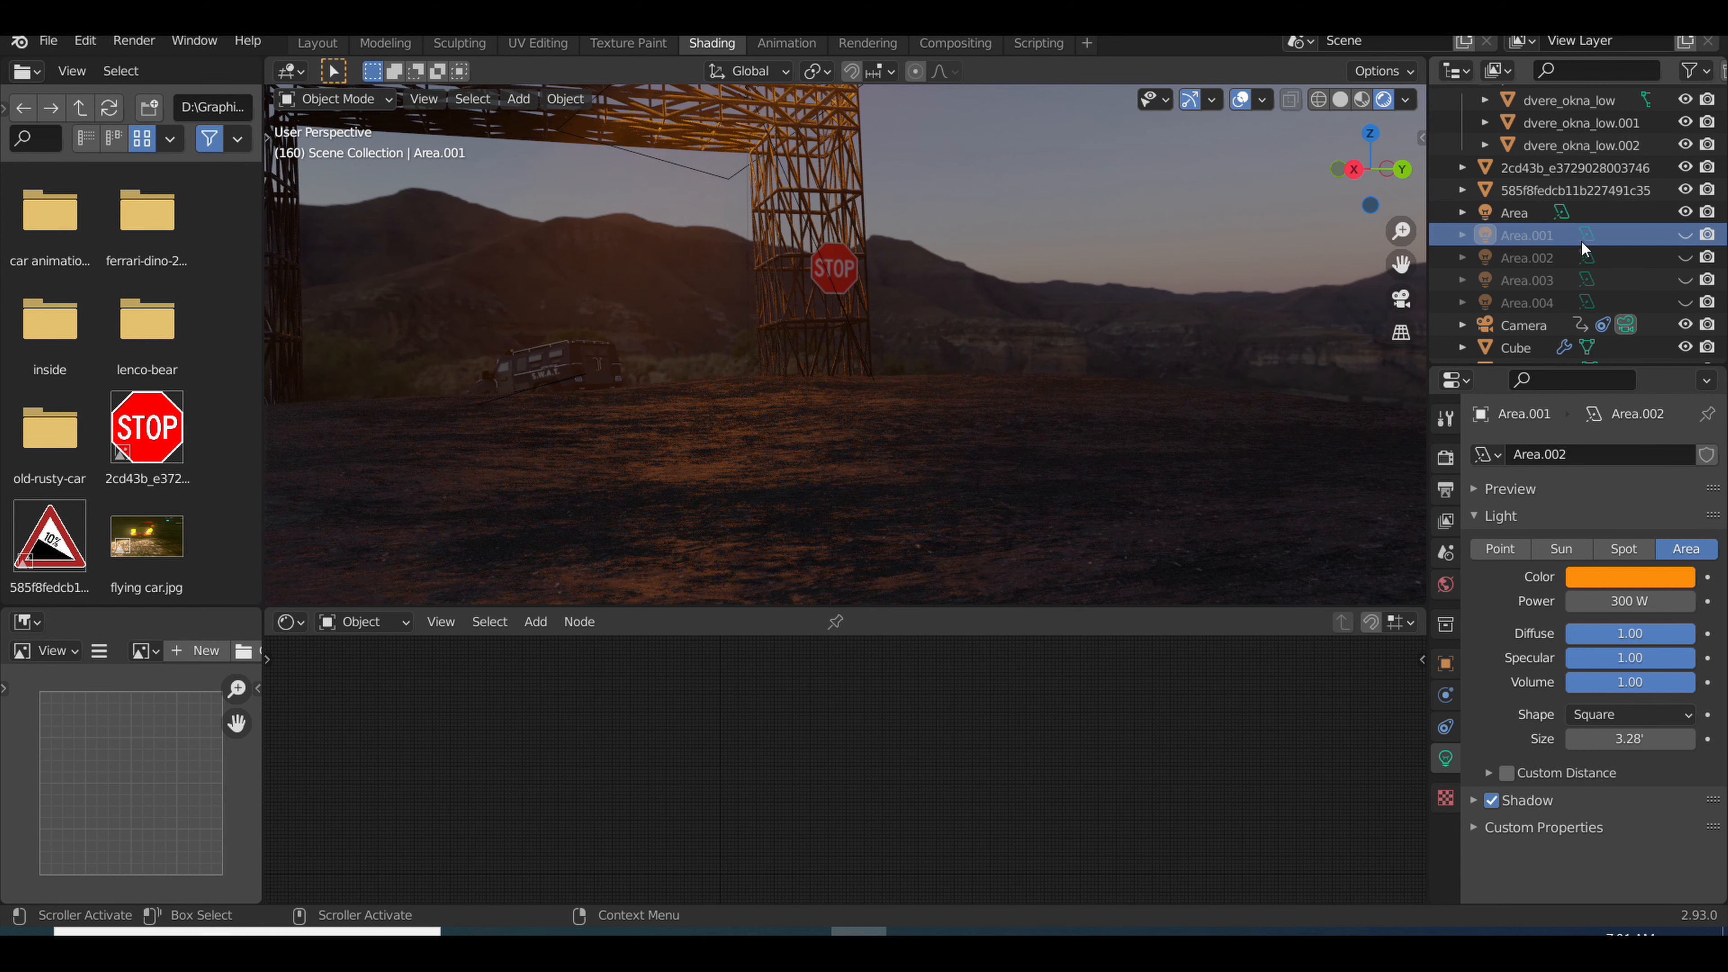
click(1685, 235)
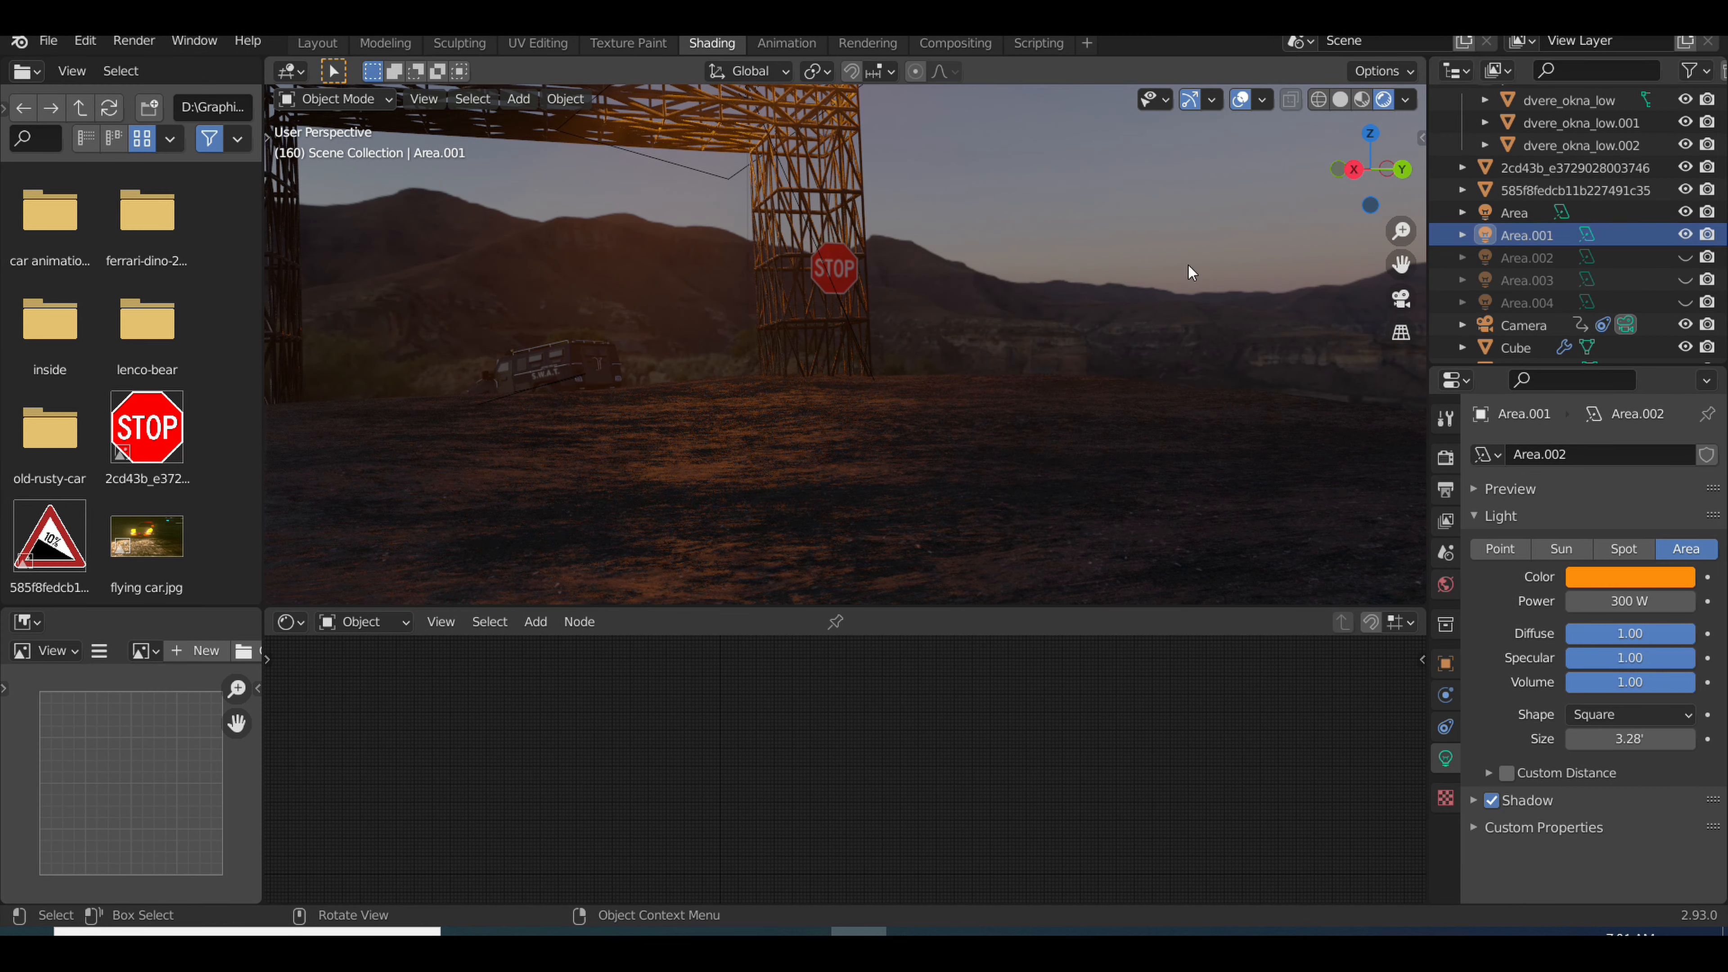
click(1486, 233)
key(KP_Decimal)
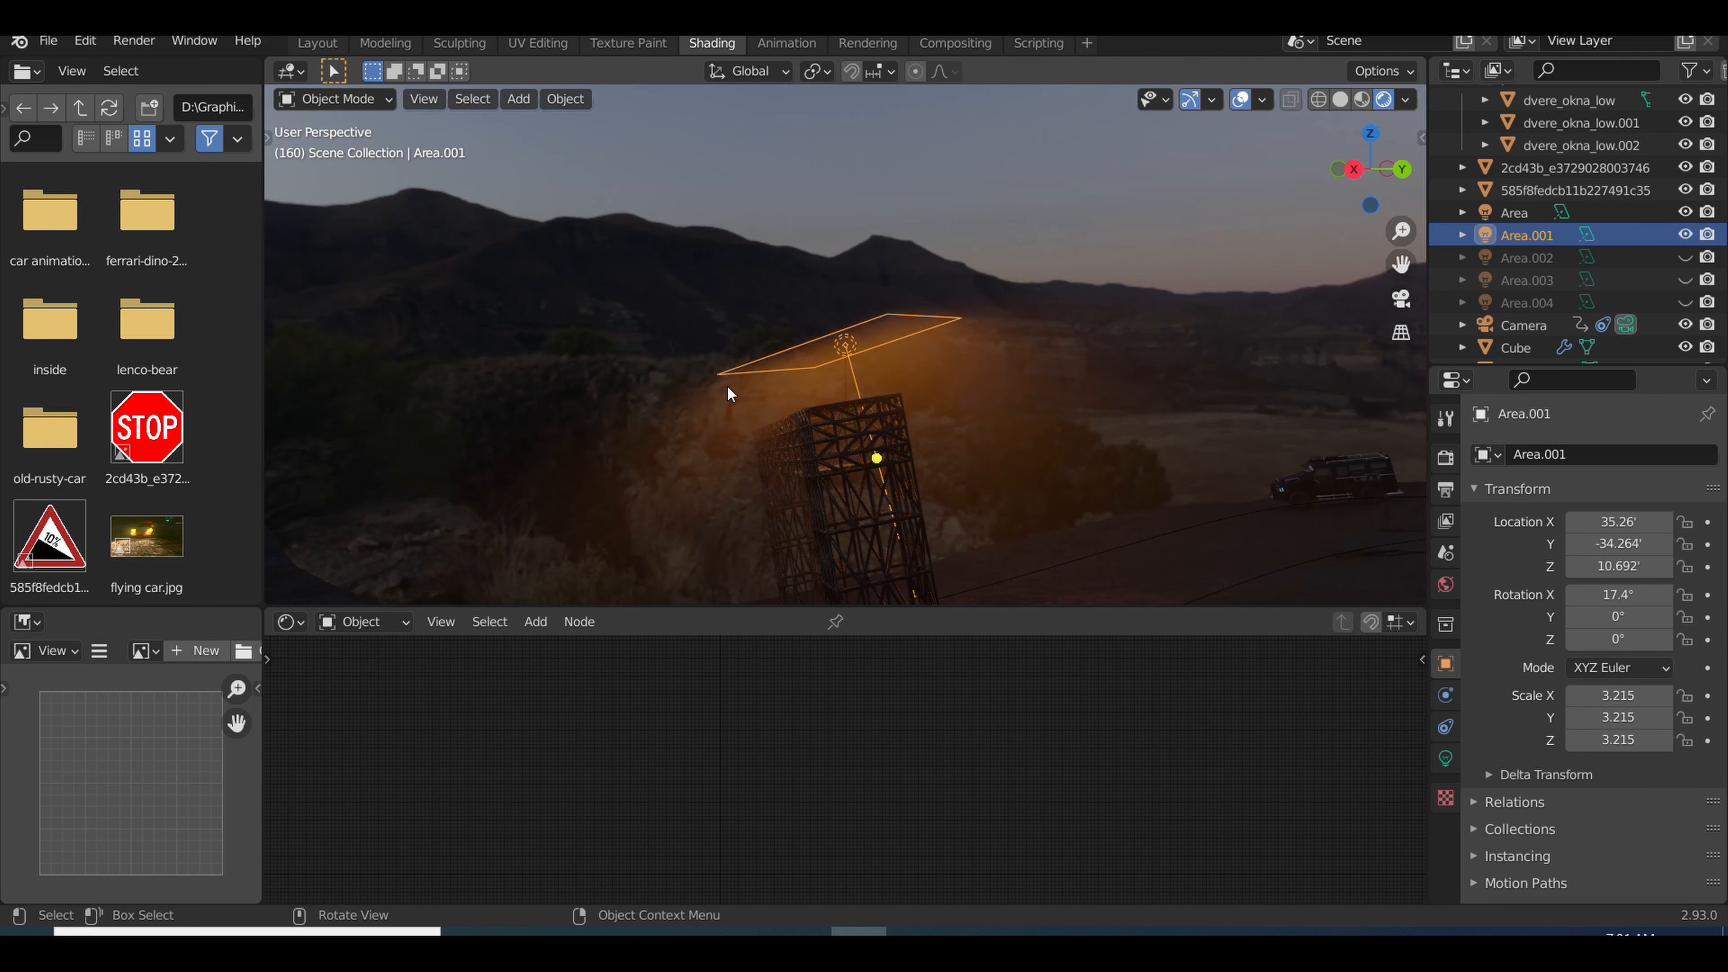
middle_drag(932, 512, 719, 478)
scroll(720, 478, down, 4)
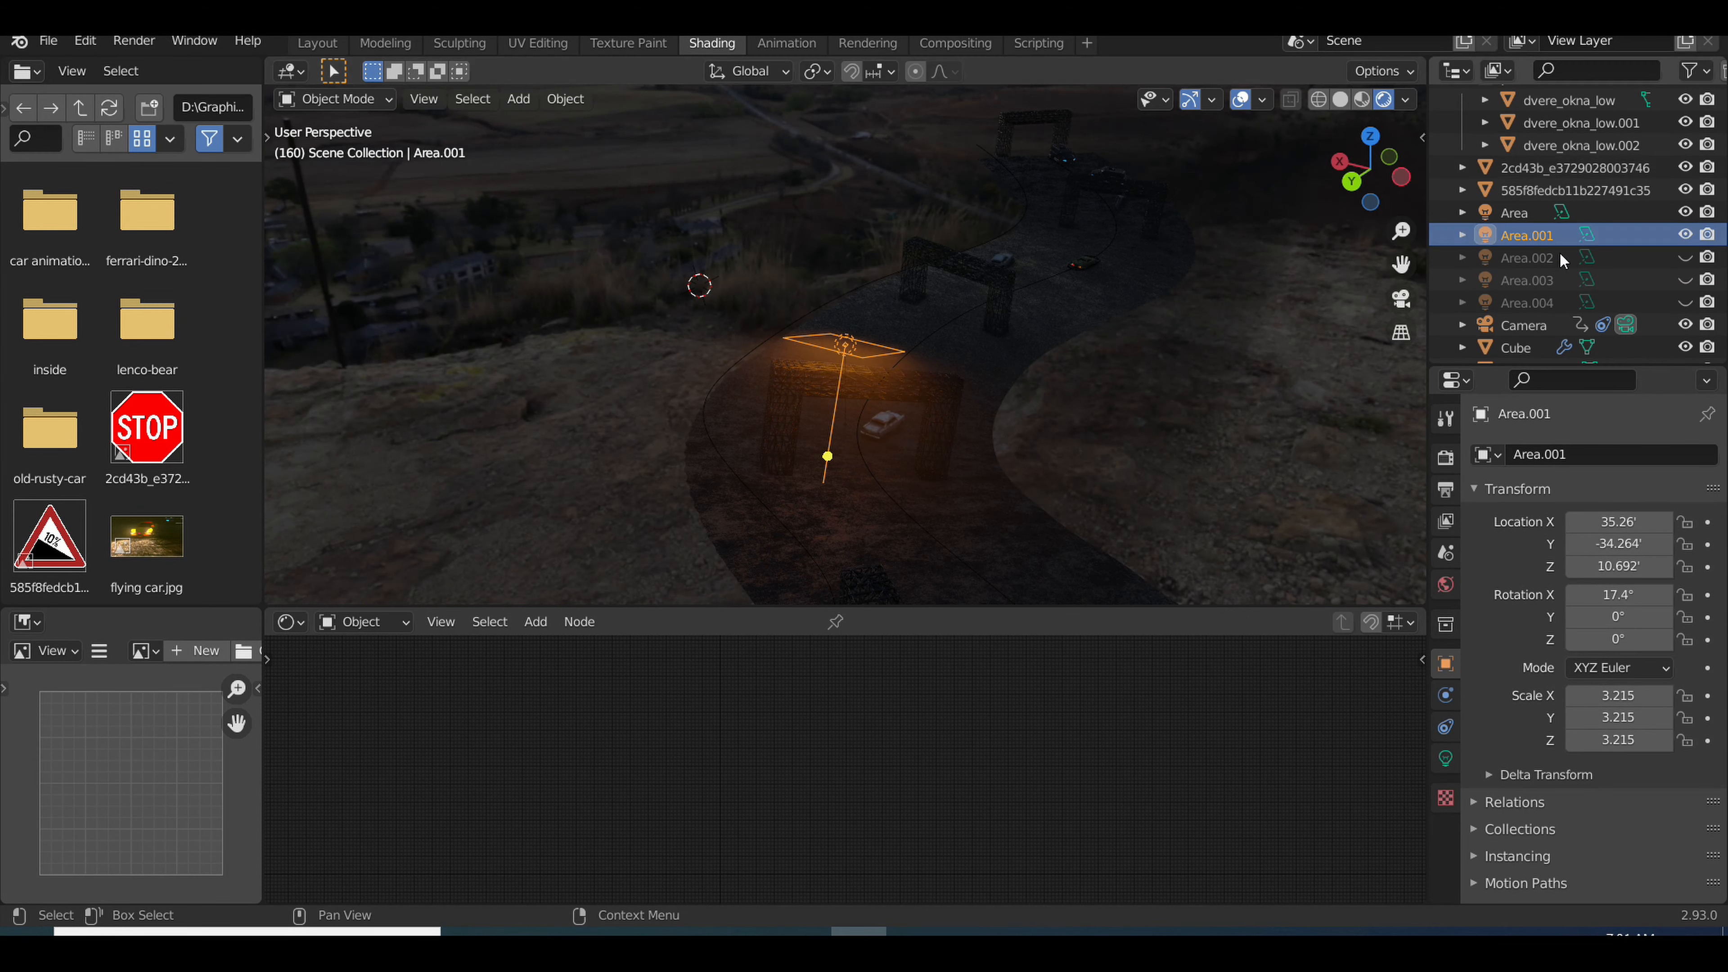
Step: Unhide the Area.002 light, select it and frame it above the next arch on the road
click(1527, 257)
click(1686, 258)
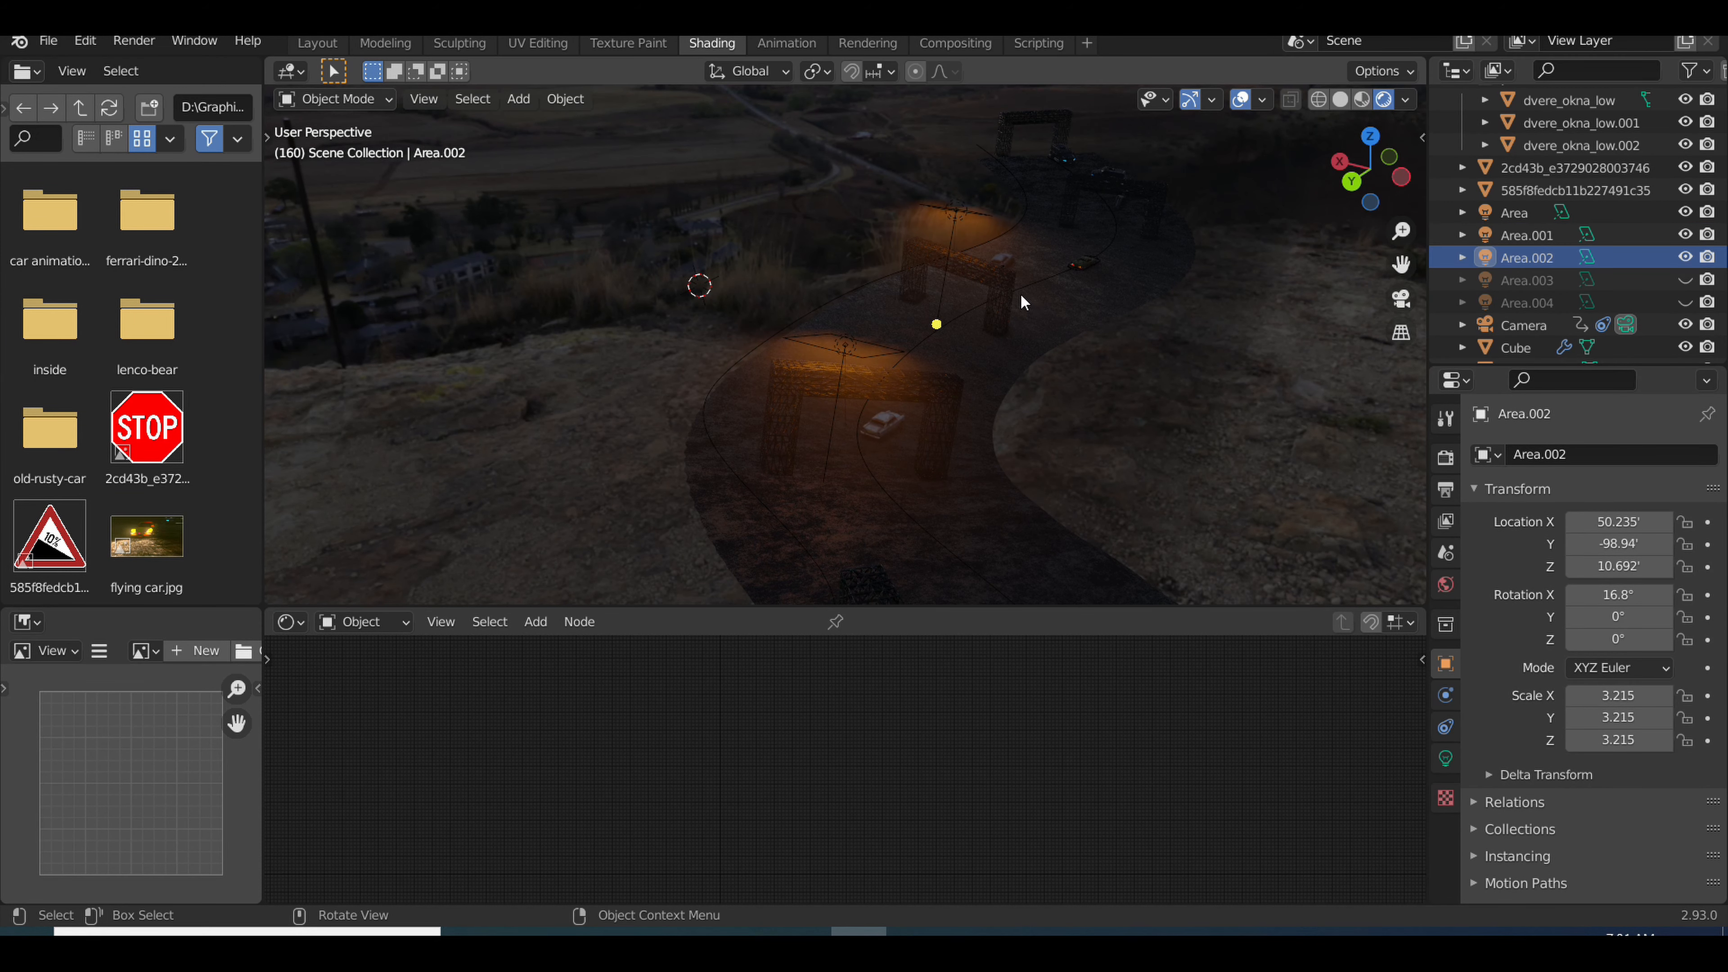
click(975, 216)
click(975, 217)
key(KP_Decimal)
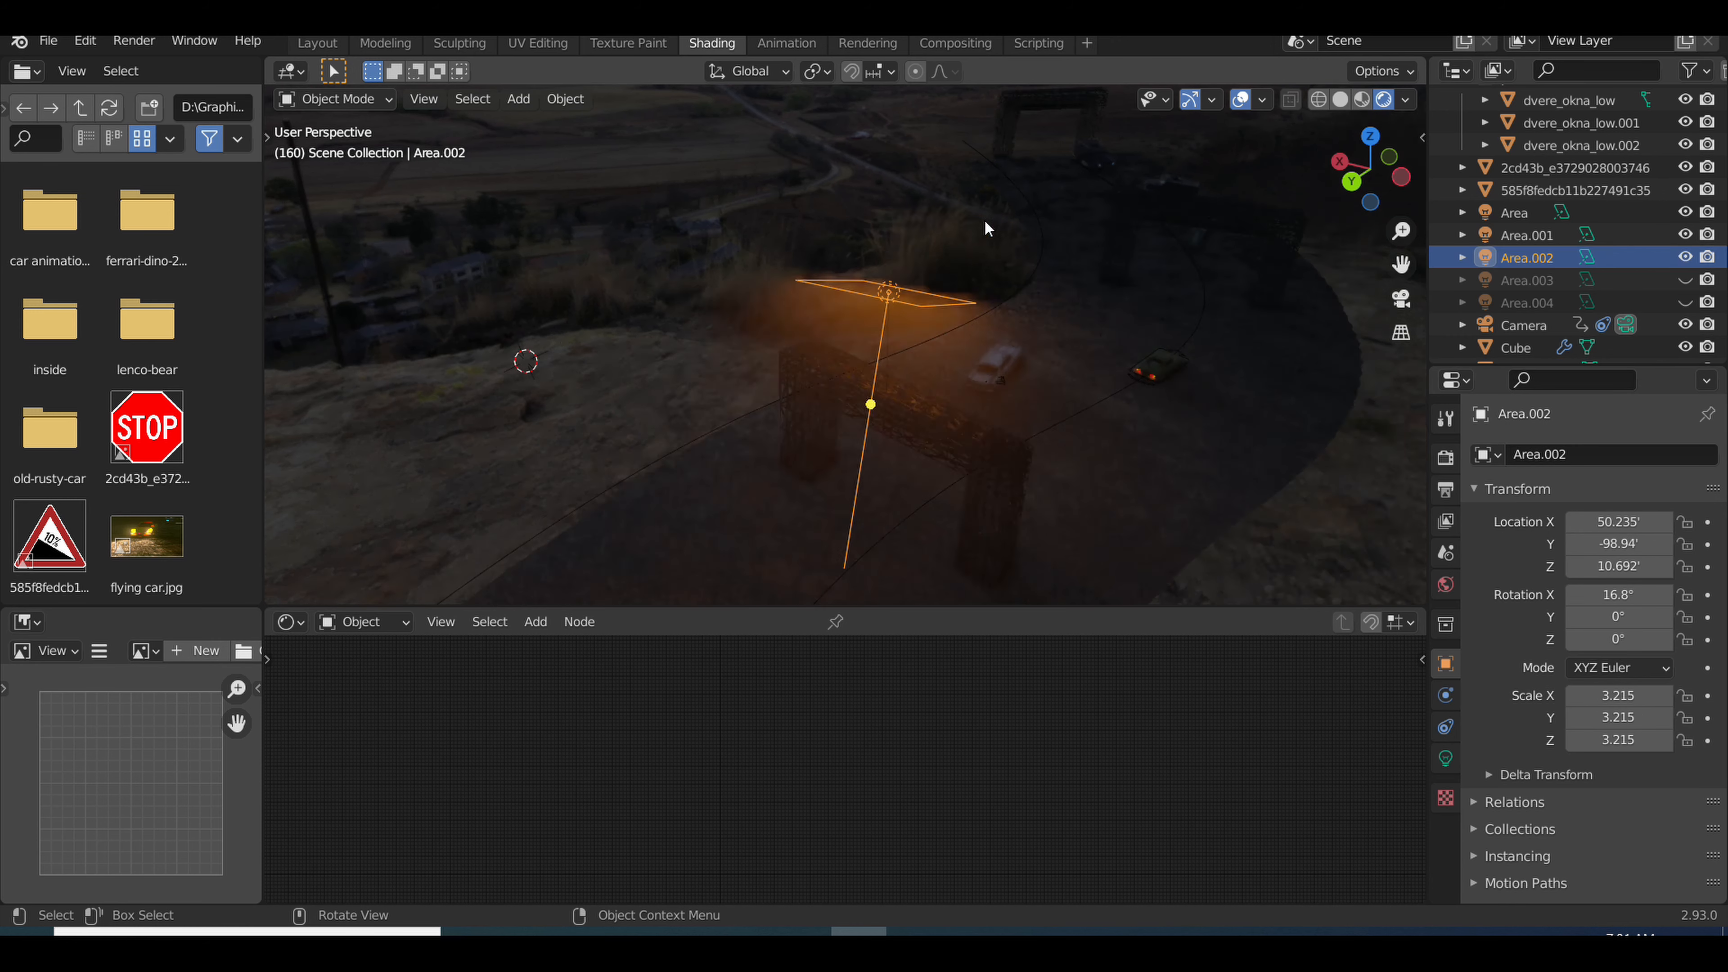
middle_drag(1078, 488, 1182, 457)
Step: Unhide the Area.003 light, select it in the scene and frame it above its arch
click(1586, 280)
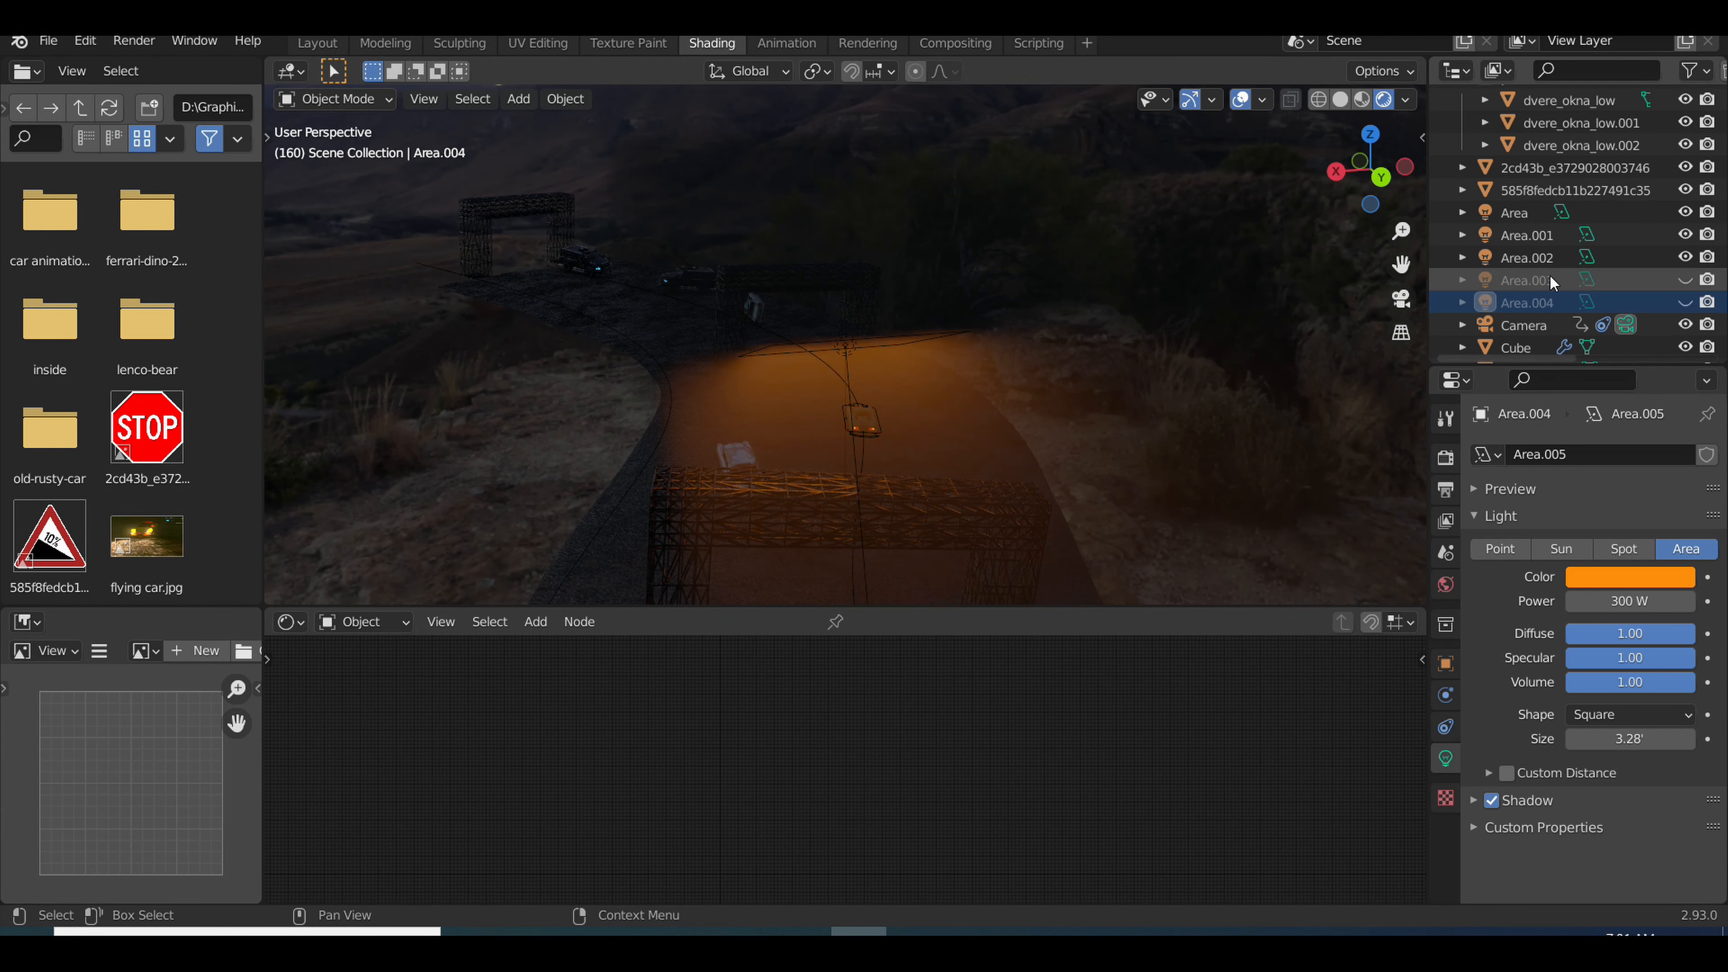
click(1686, 279)
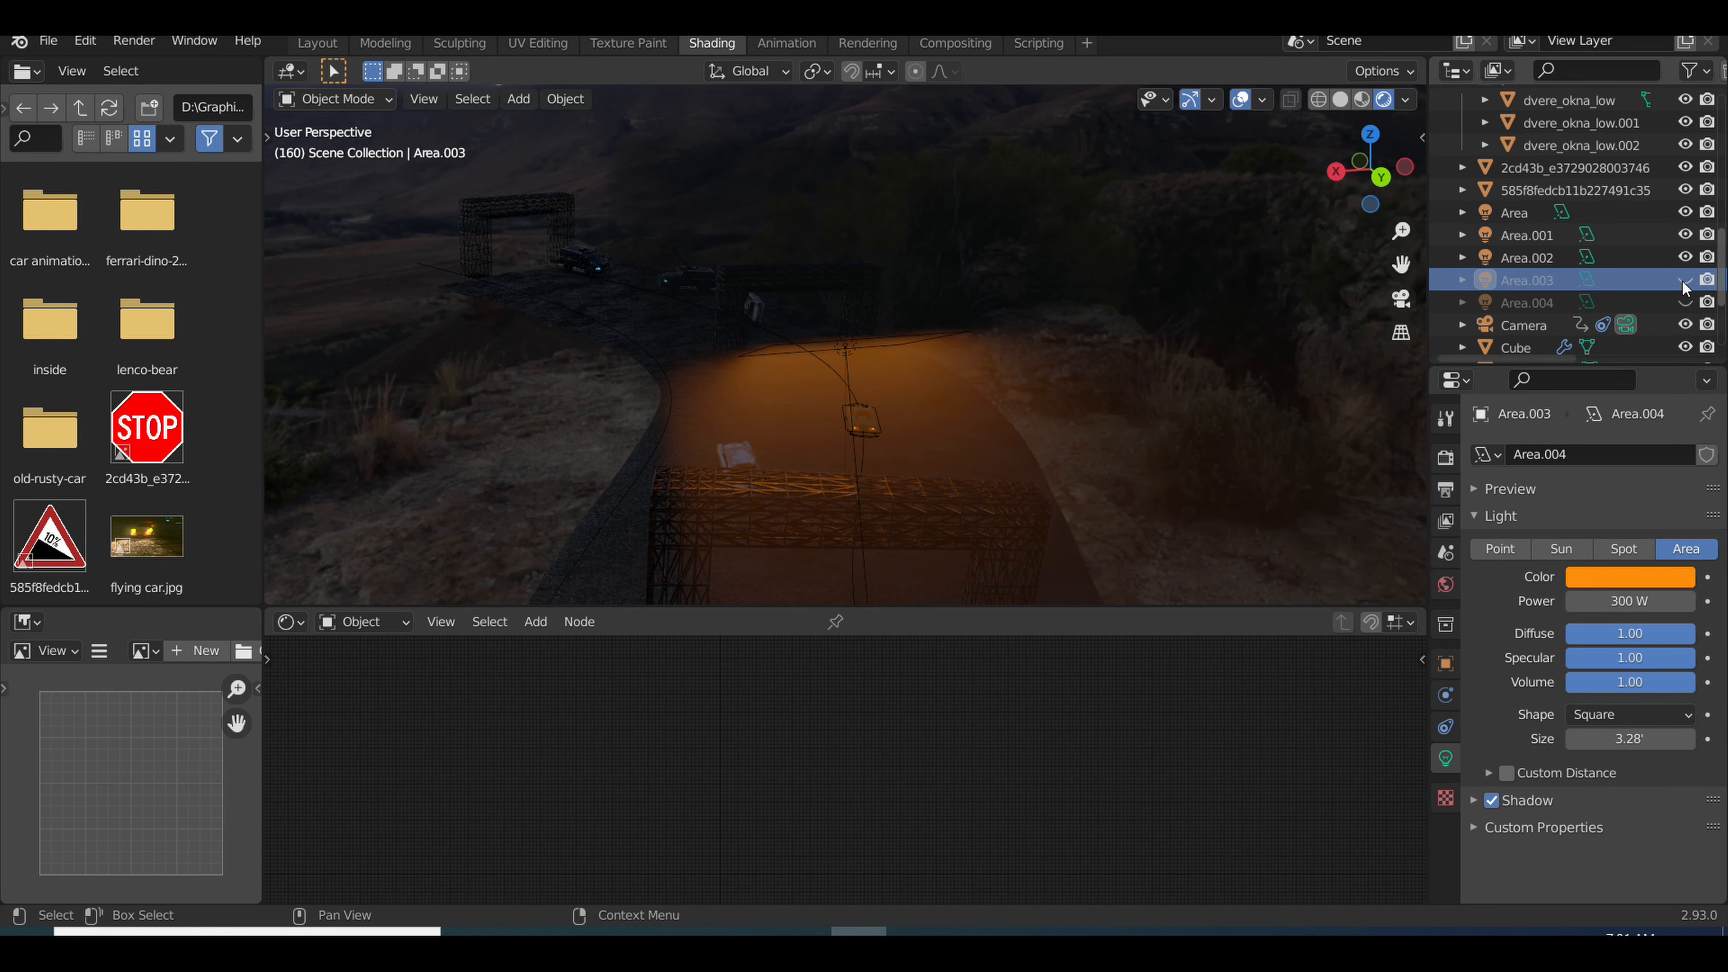
click(804, 241)
click(805, 241)
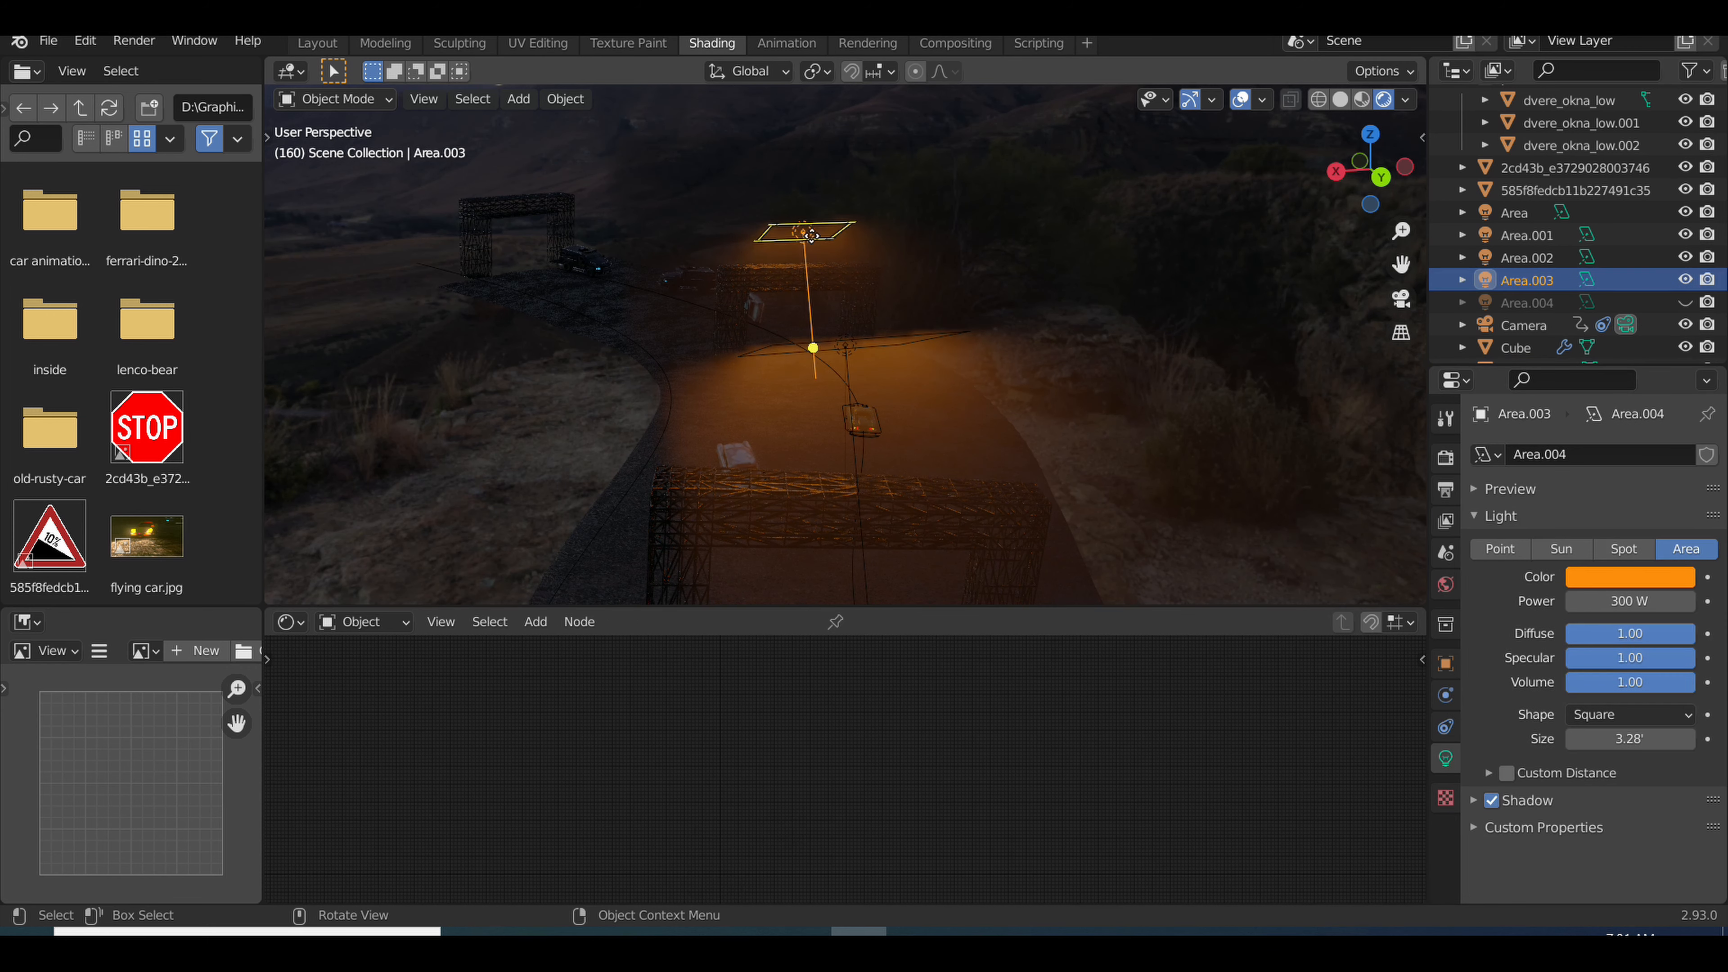
key(KP_Decimal)
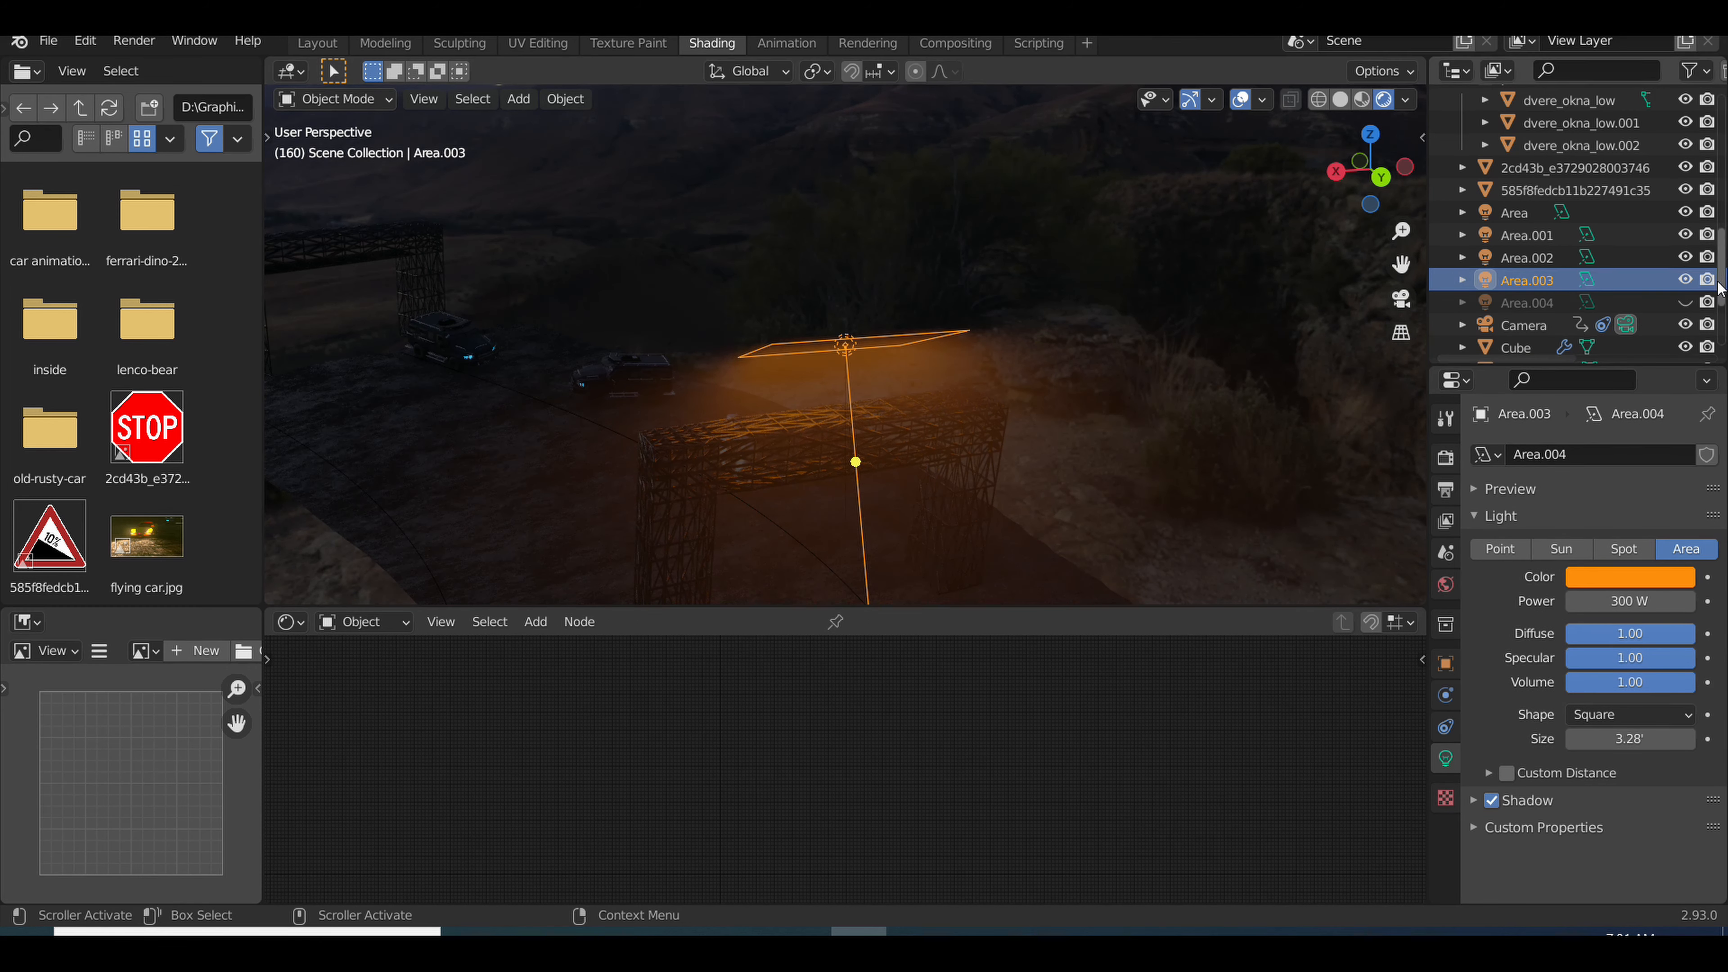
Step: Unhide the Area.004 light, select it and view it at the last arch together with the vehicles on the road
click(1686, 302)
click(1524, 302)
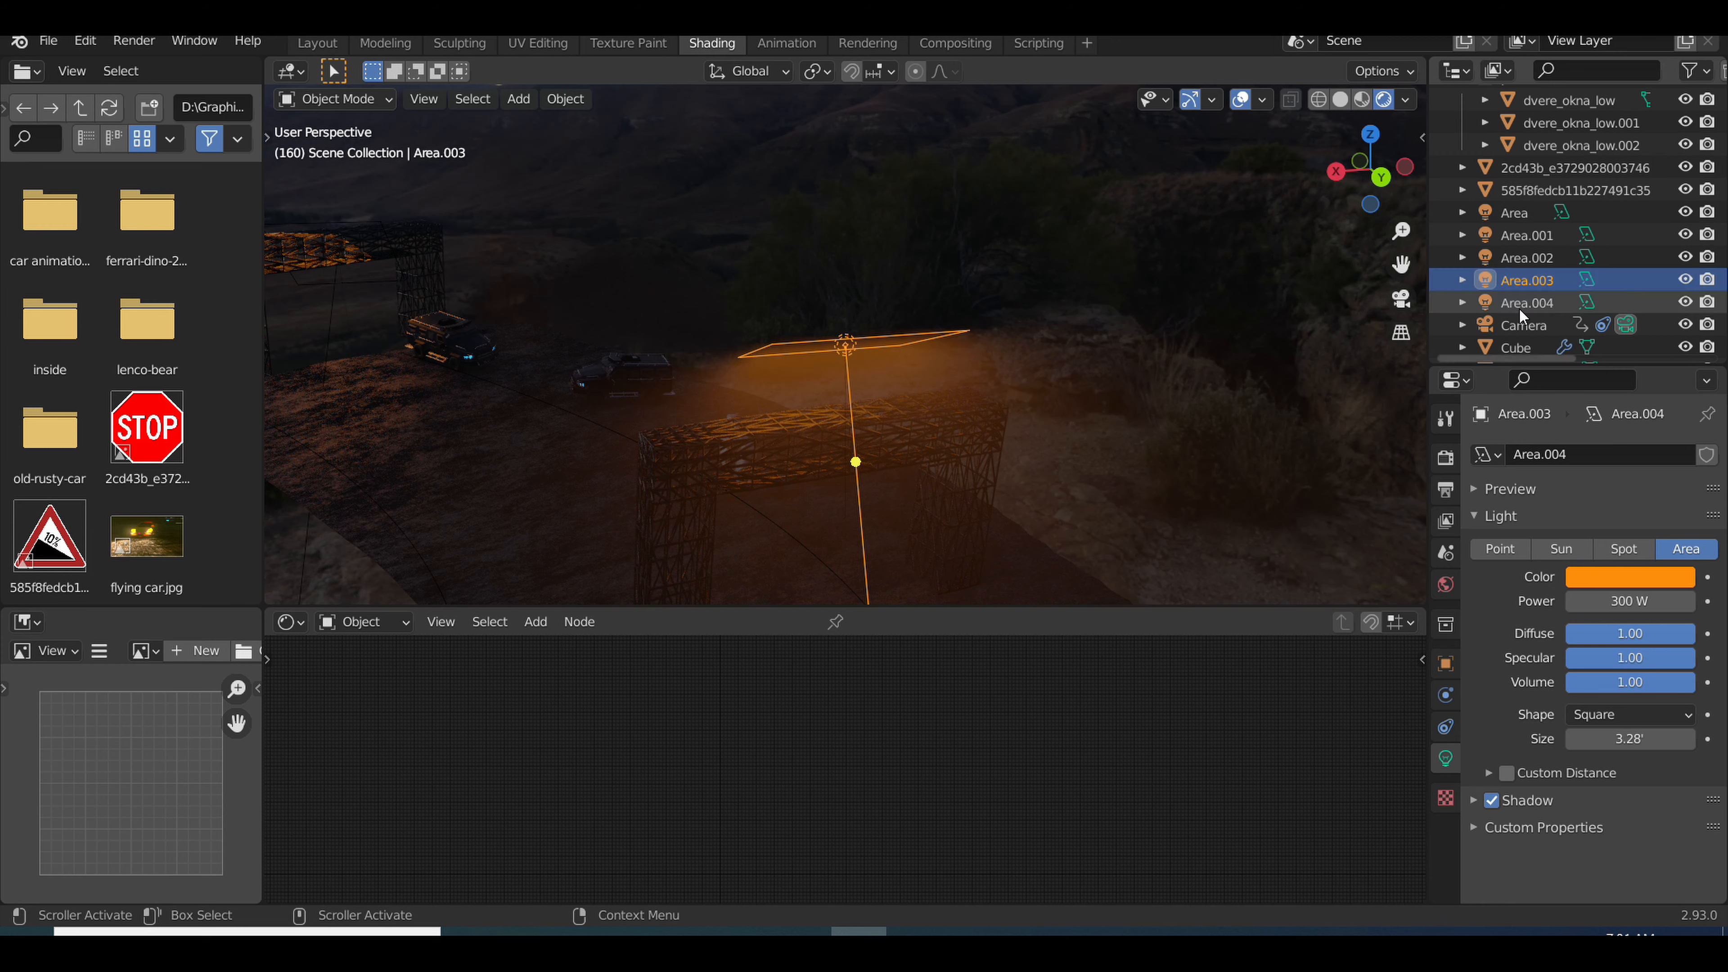
key(KP_Decimal)
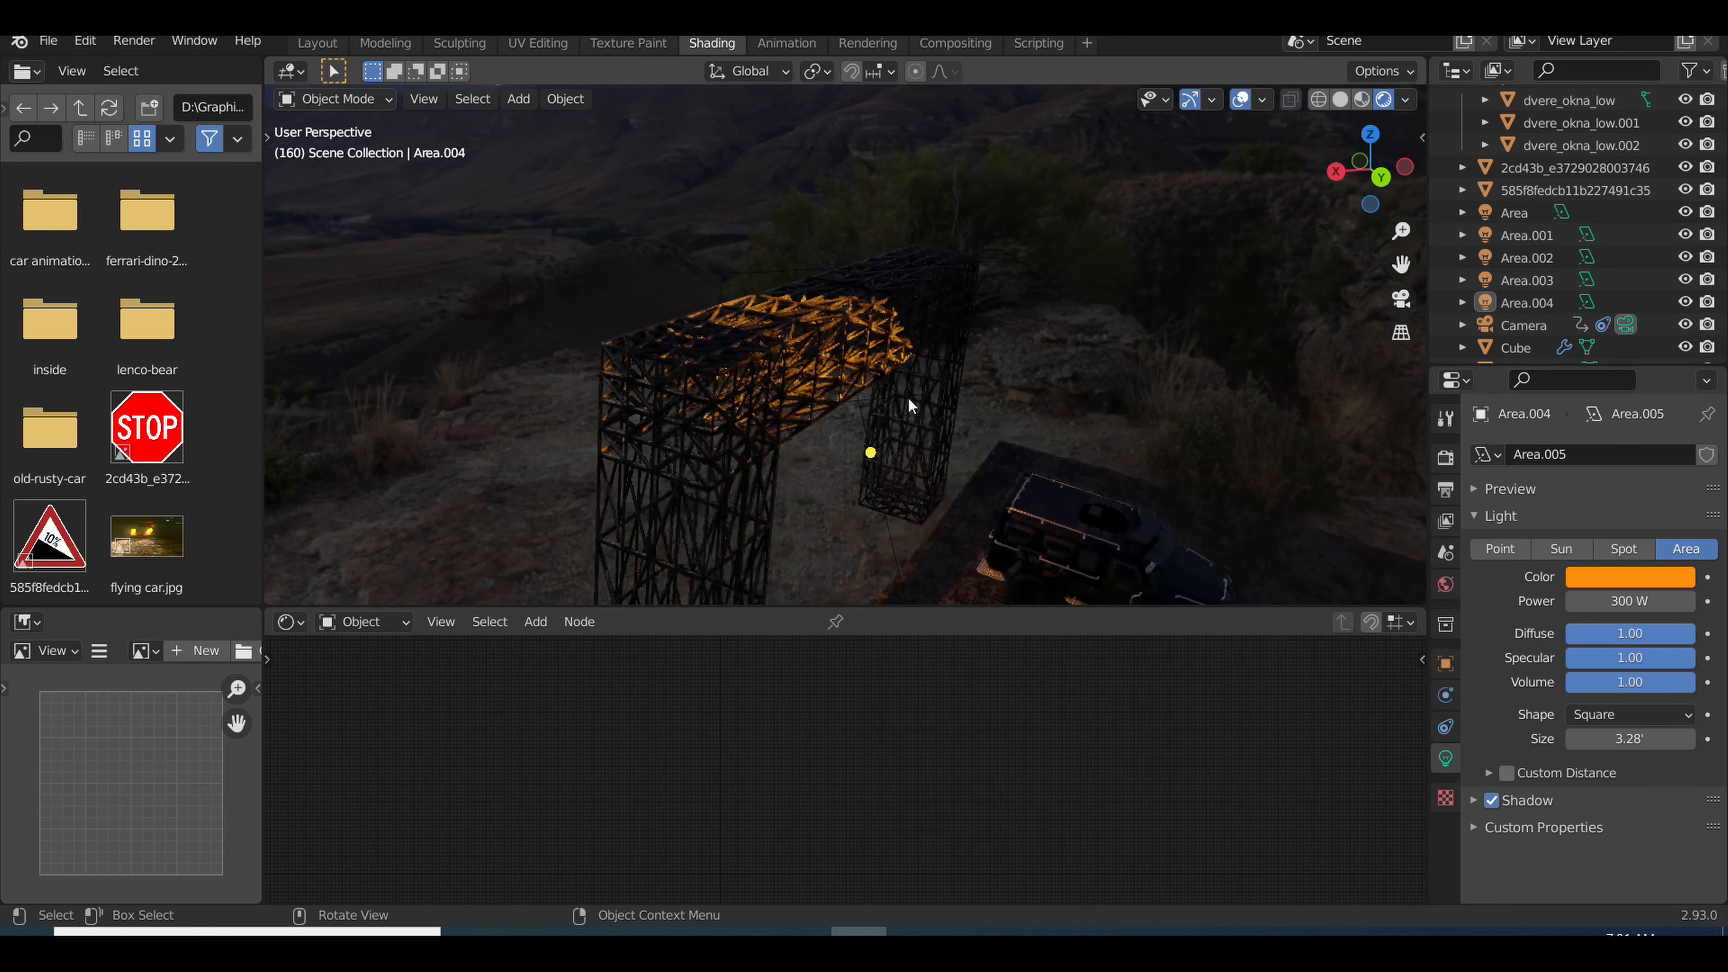
scroll(908, 406, down, 10)
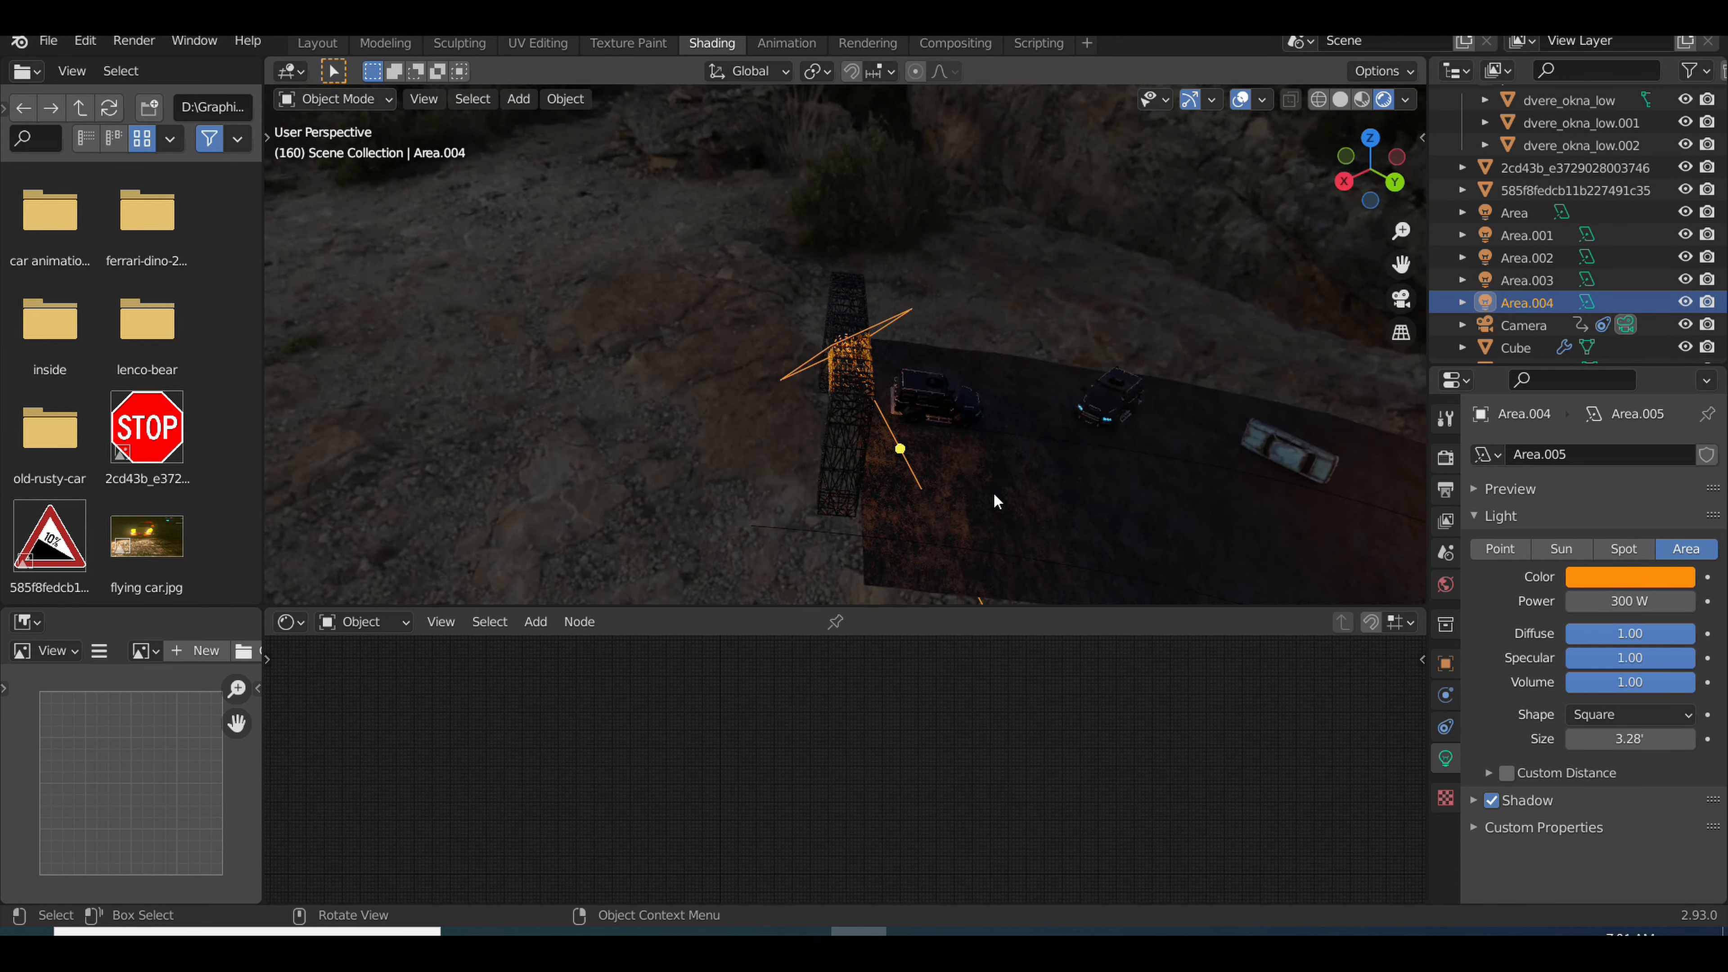
scroll(879, 411, up, 10)
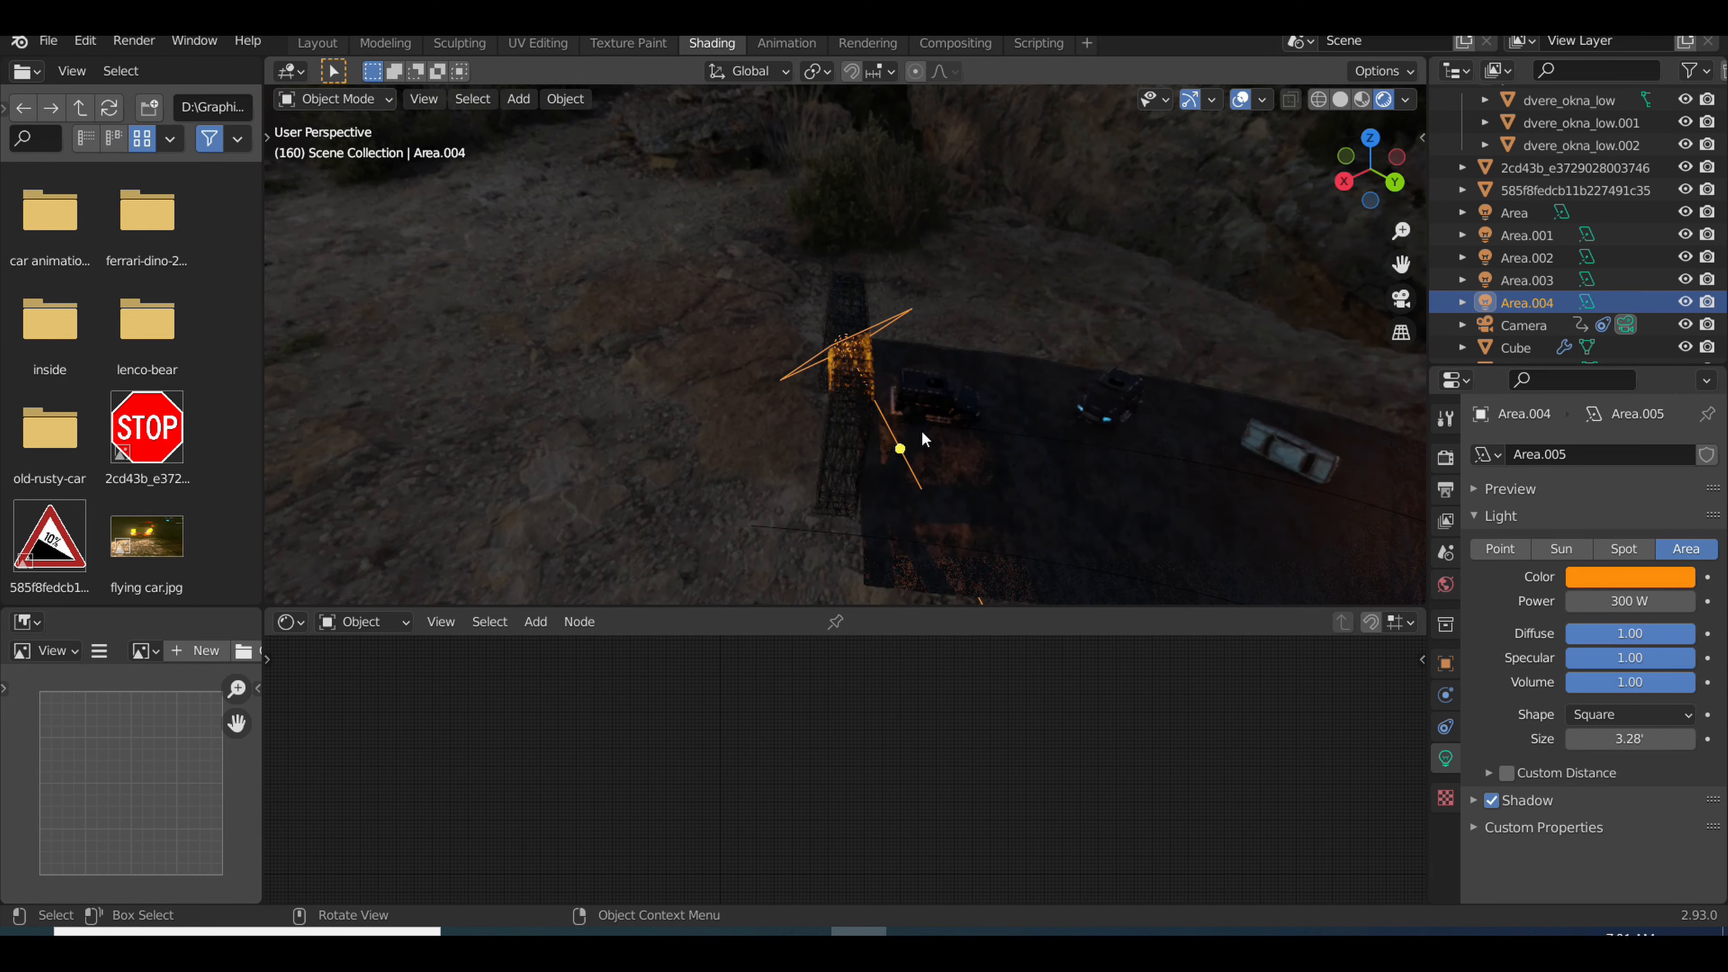
scroll(919, 468, down, 7)
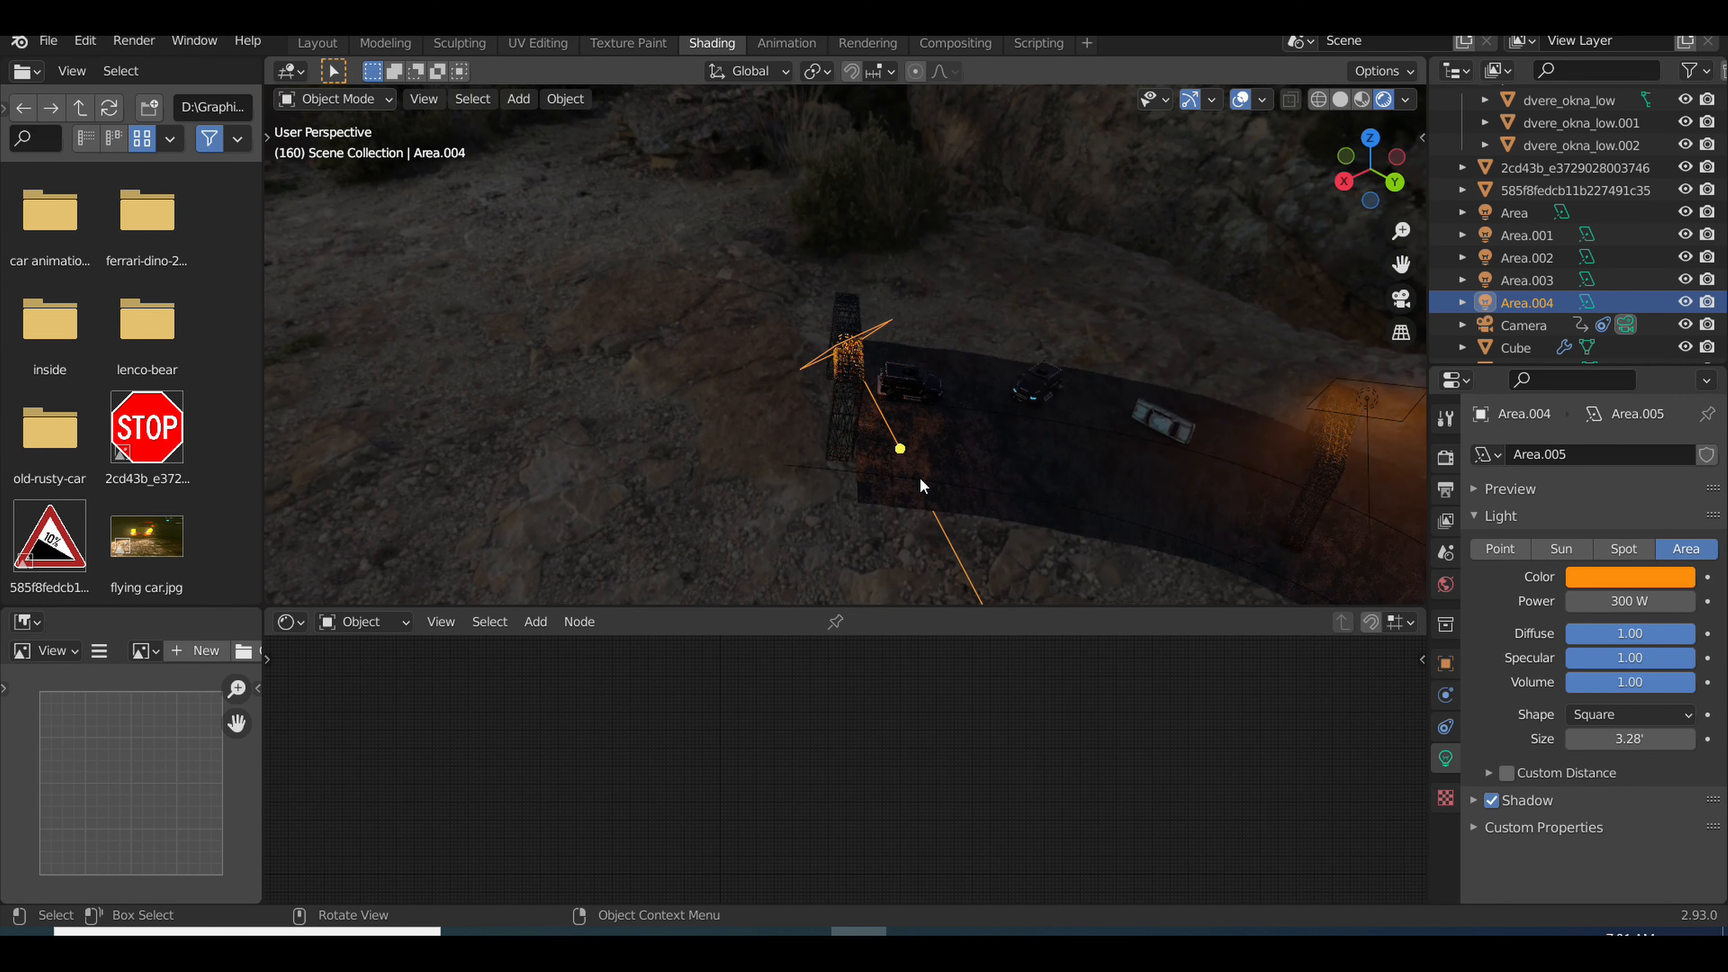
key(shift)
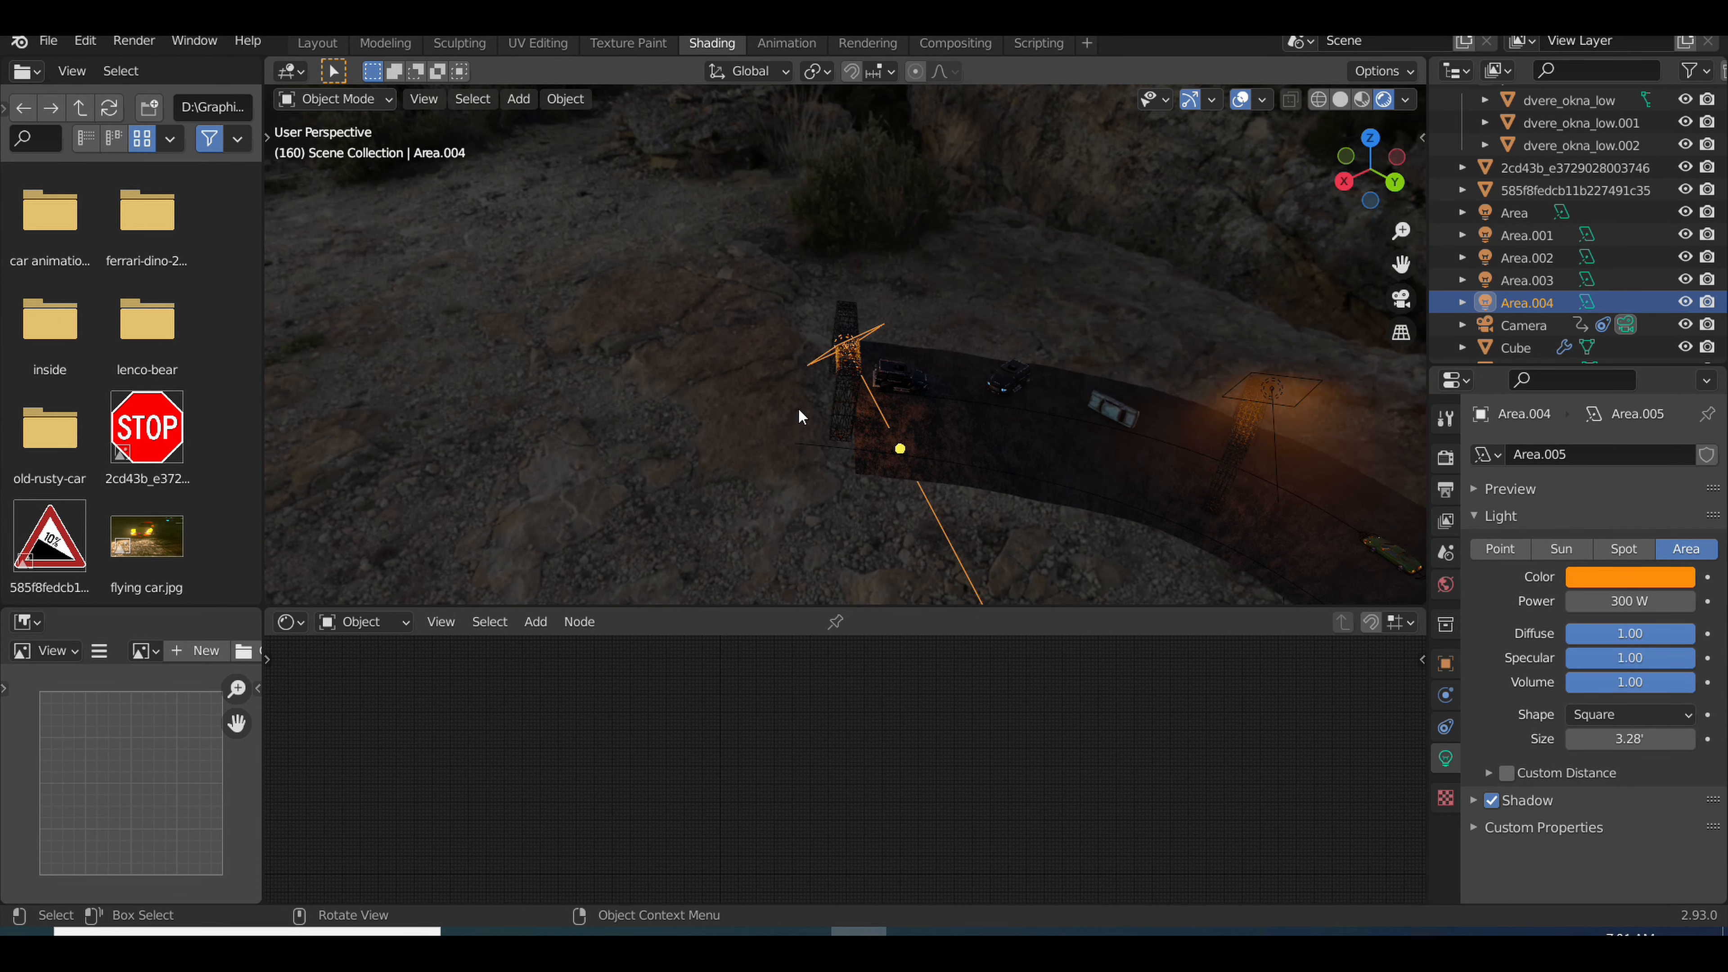
shift+middle_drag(689, 446, 492, 433)
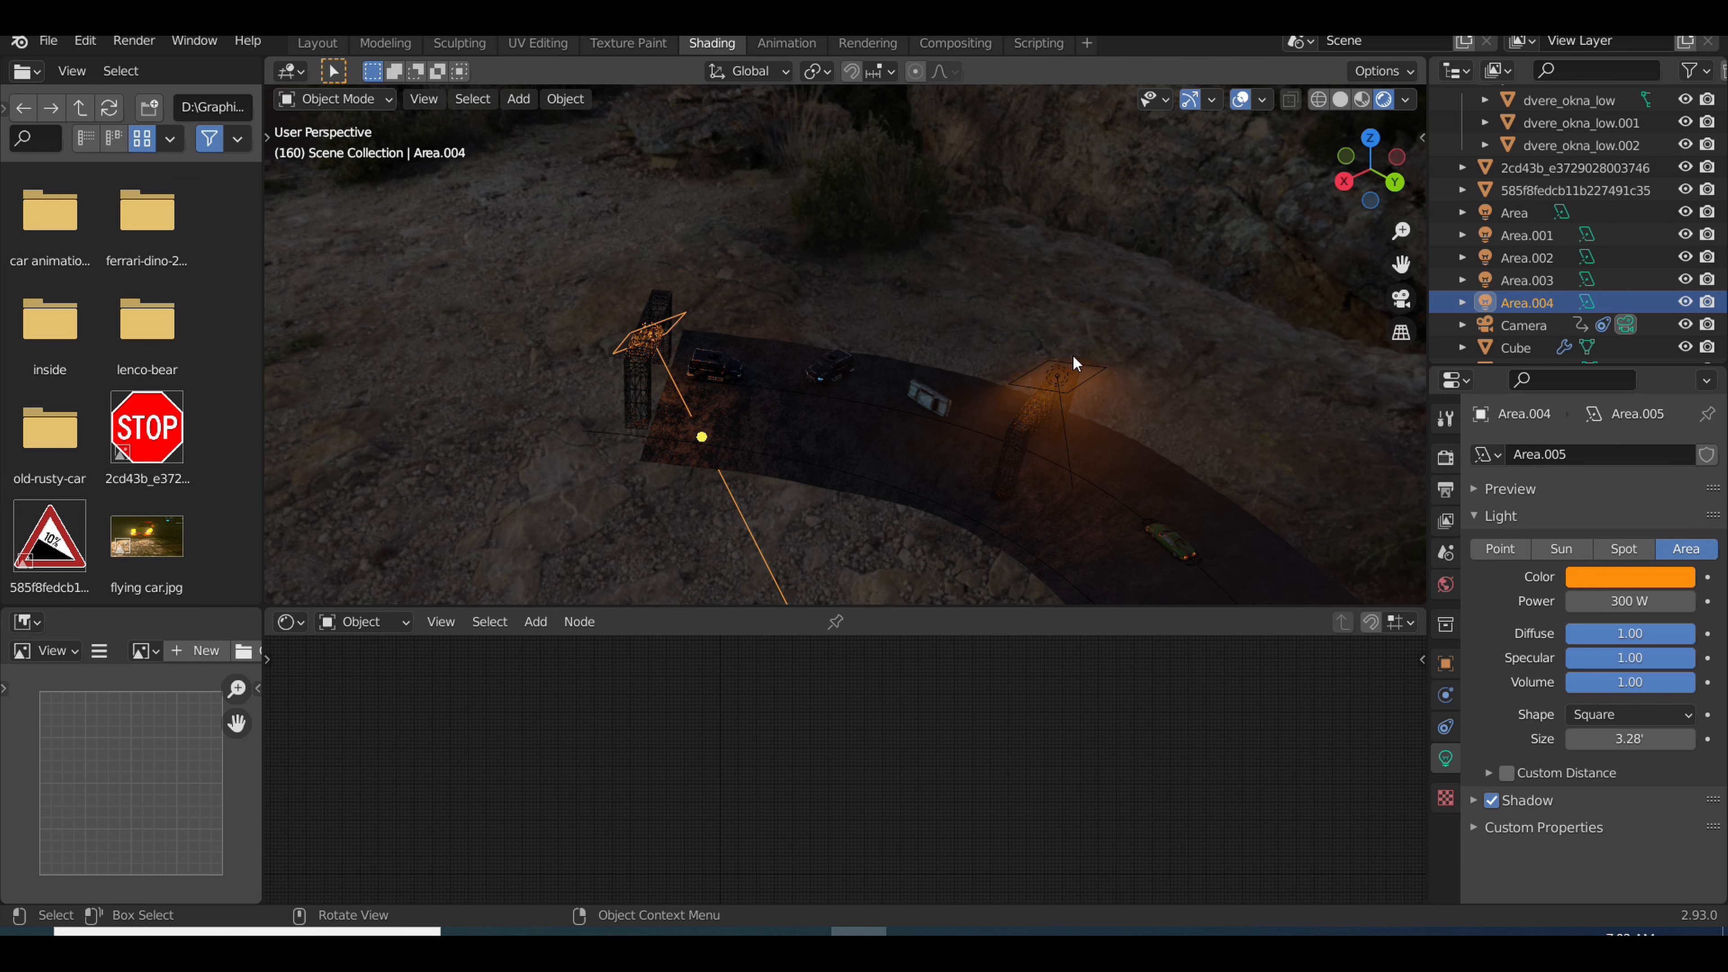
Step: Select the Area.003 light and the arch beneath it in turn, ending with Area.003 selected
click(1116, 385)
click(1073, 413)
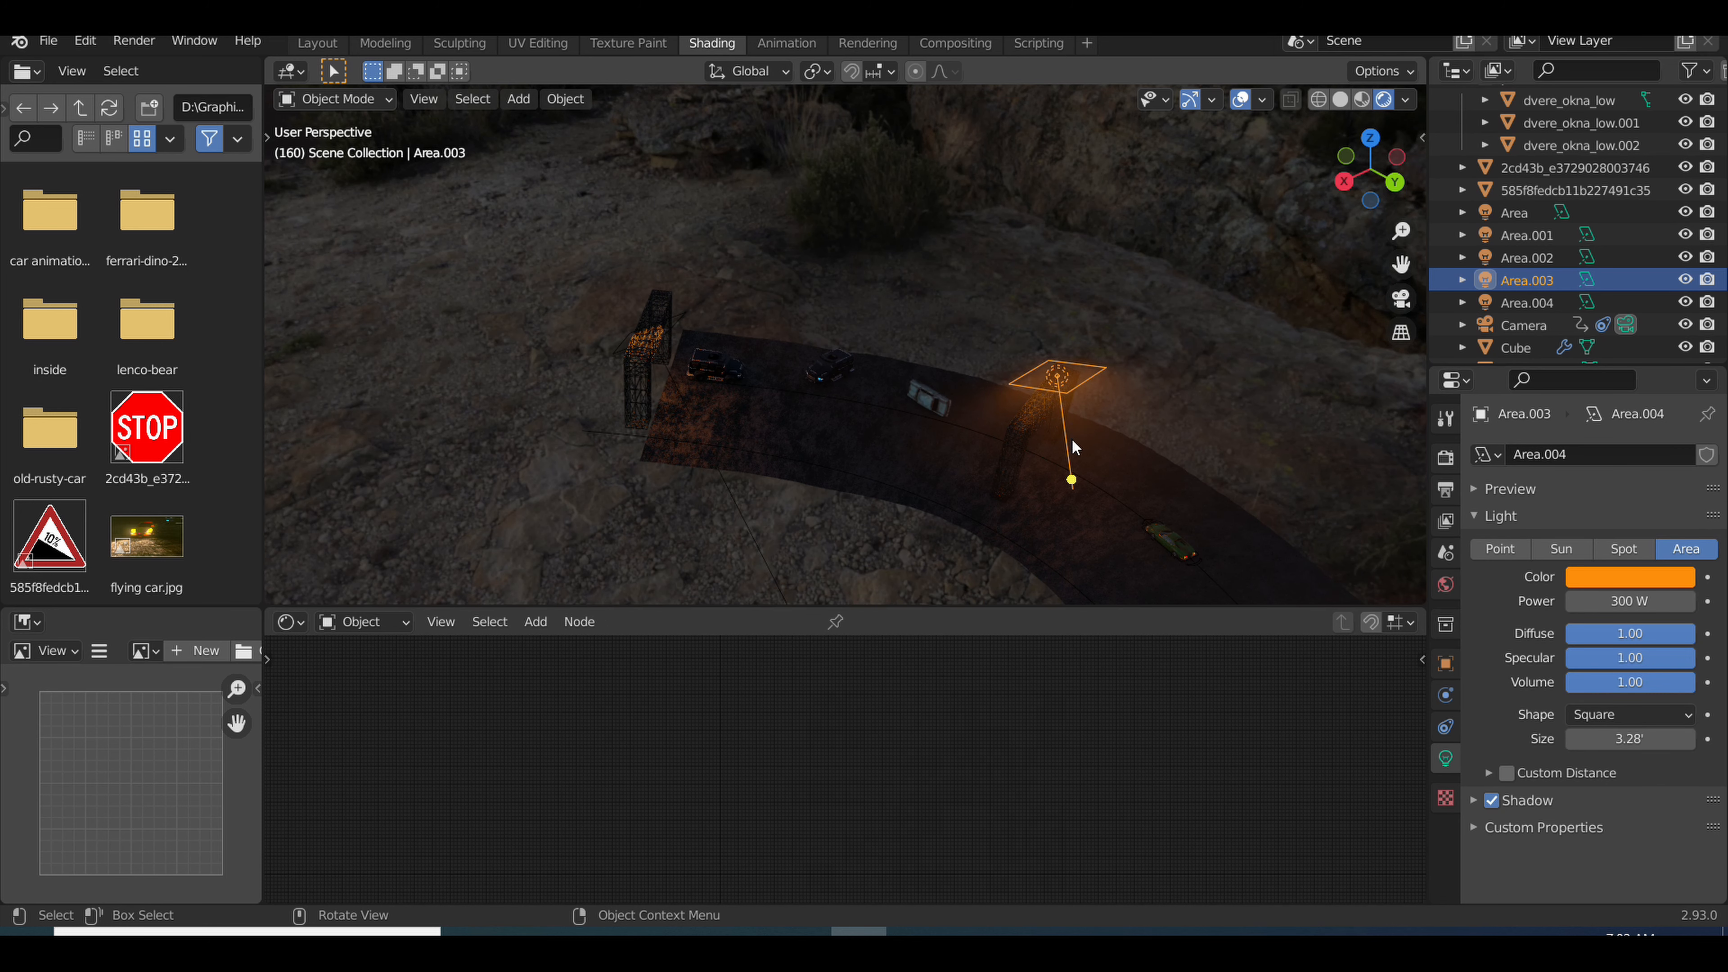
click(1020, 393)
click(1038, 379)
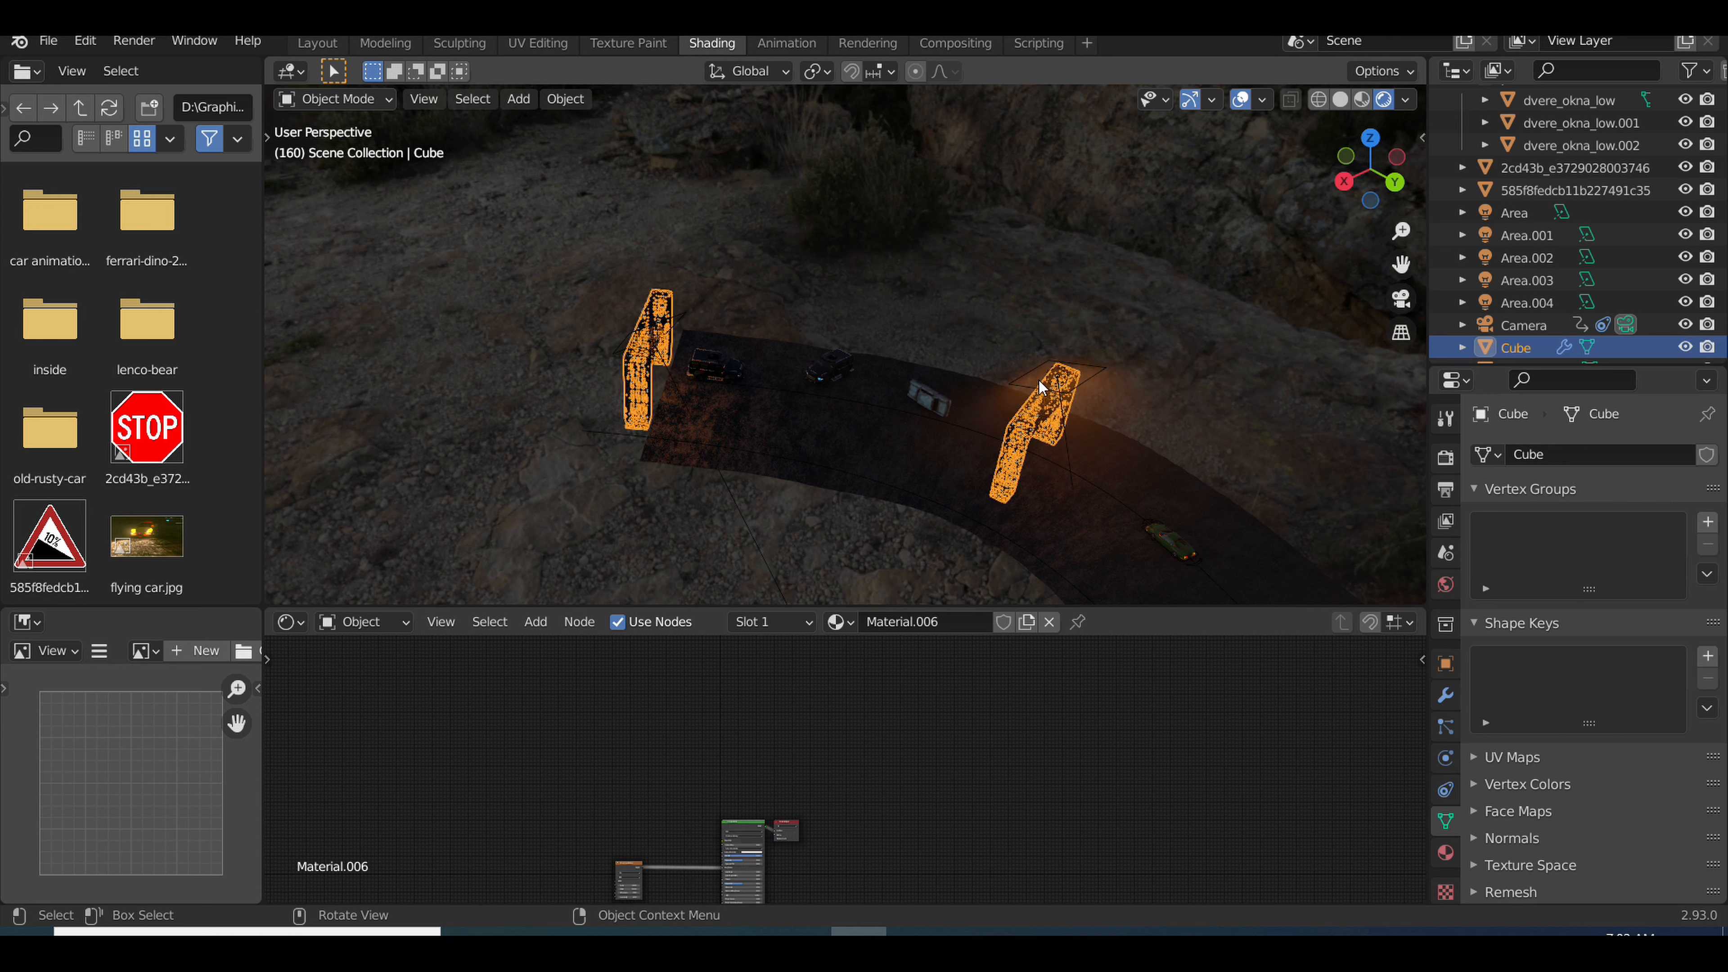
click(1073, 379)
click(1073, 379)
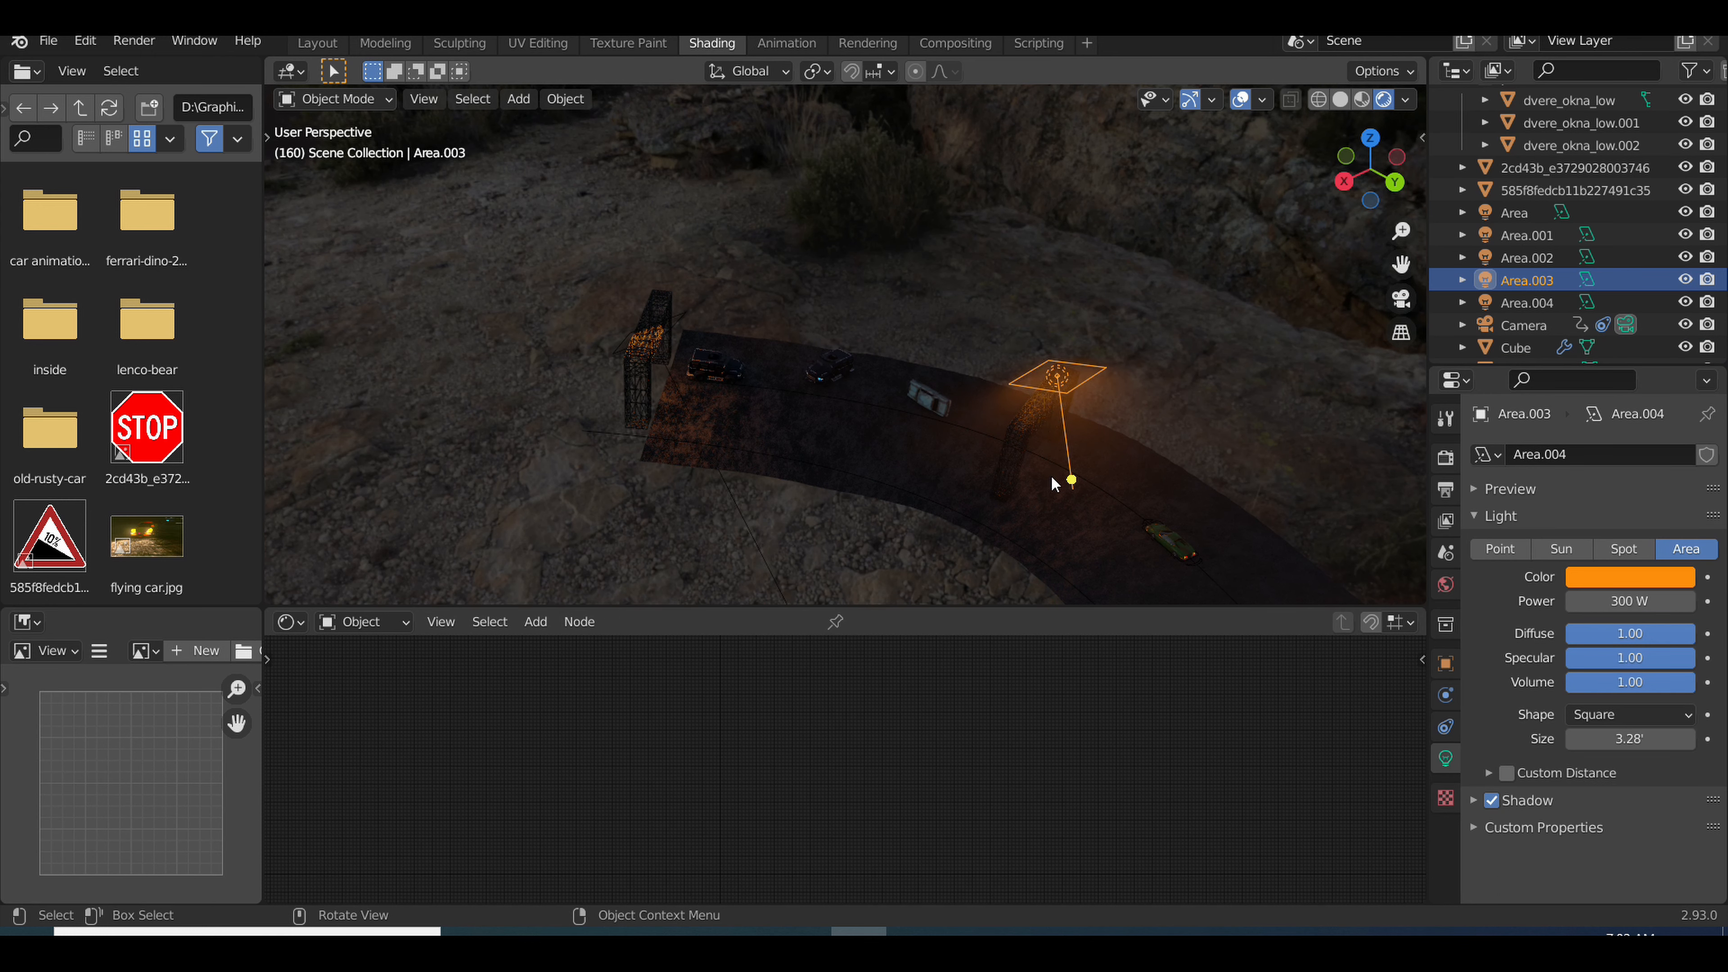
Step: Disable the Rigacar widgets collection in renders and collapse it in the scene hierarchy
scroll(1561, 267, down, 4)
scroll(1561, 281, up, 3)
scroll(1560, 306, down, 10)
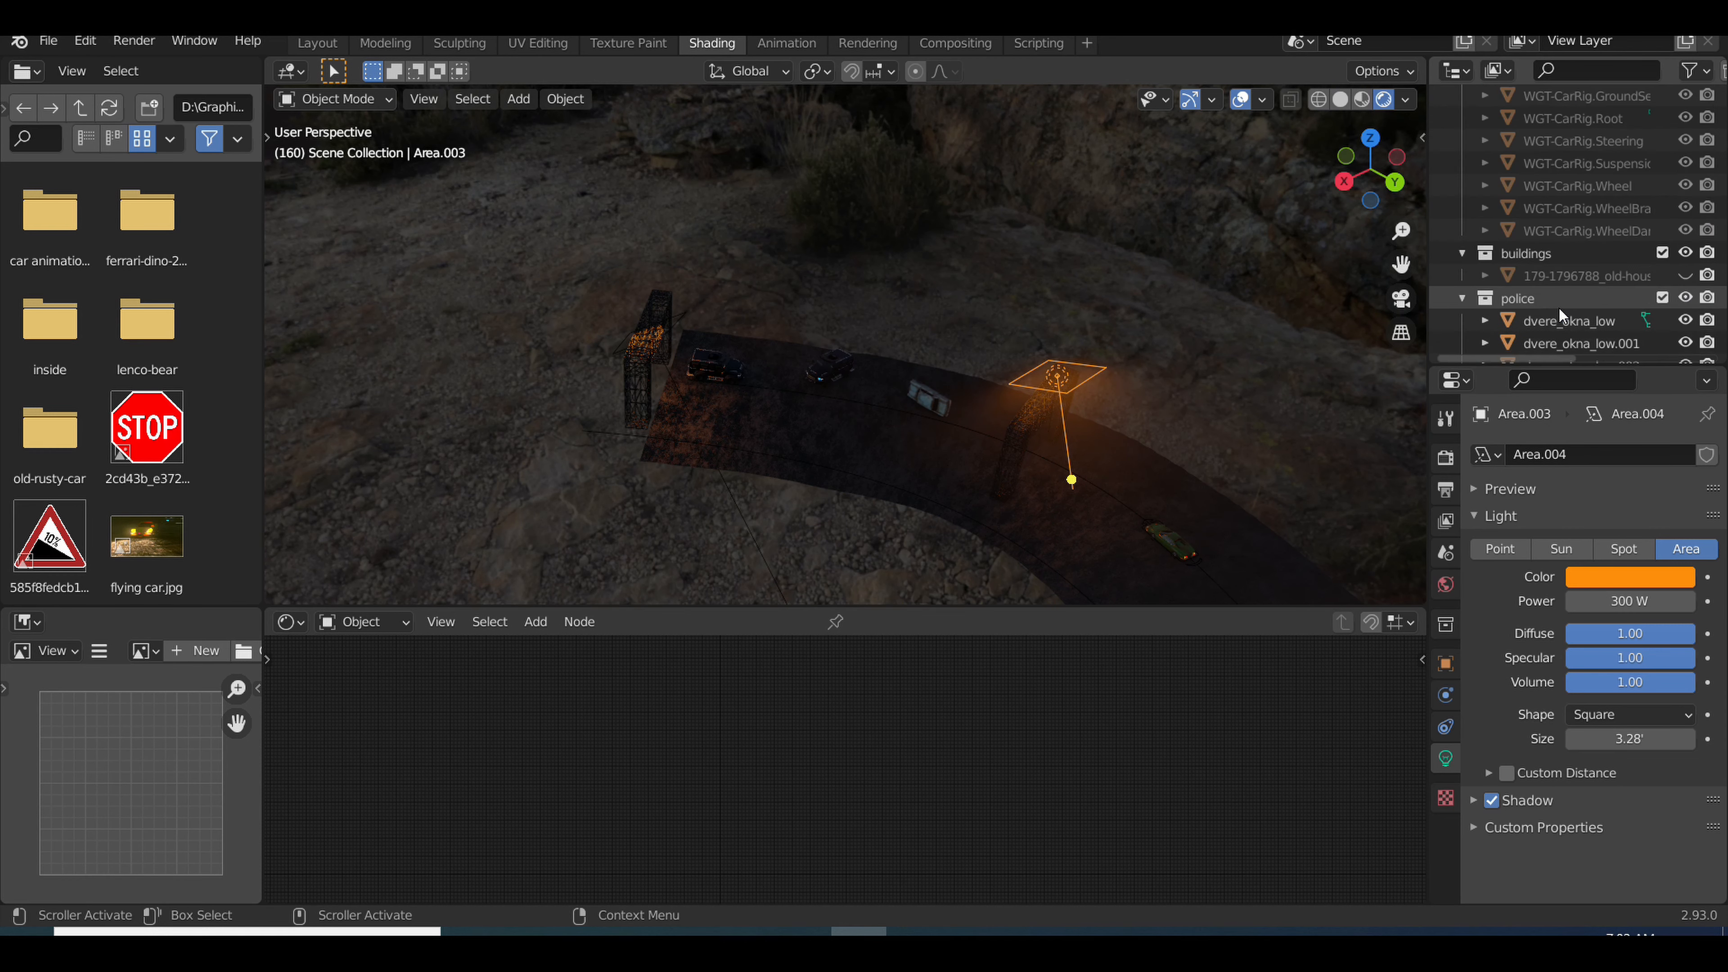
scroll(1560, 305, up, 5)
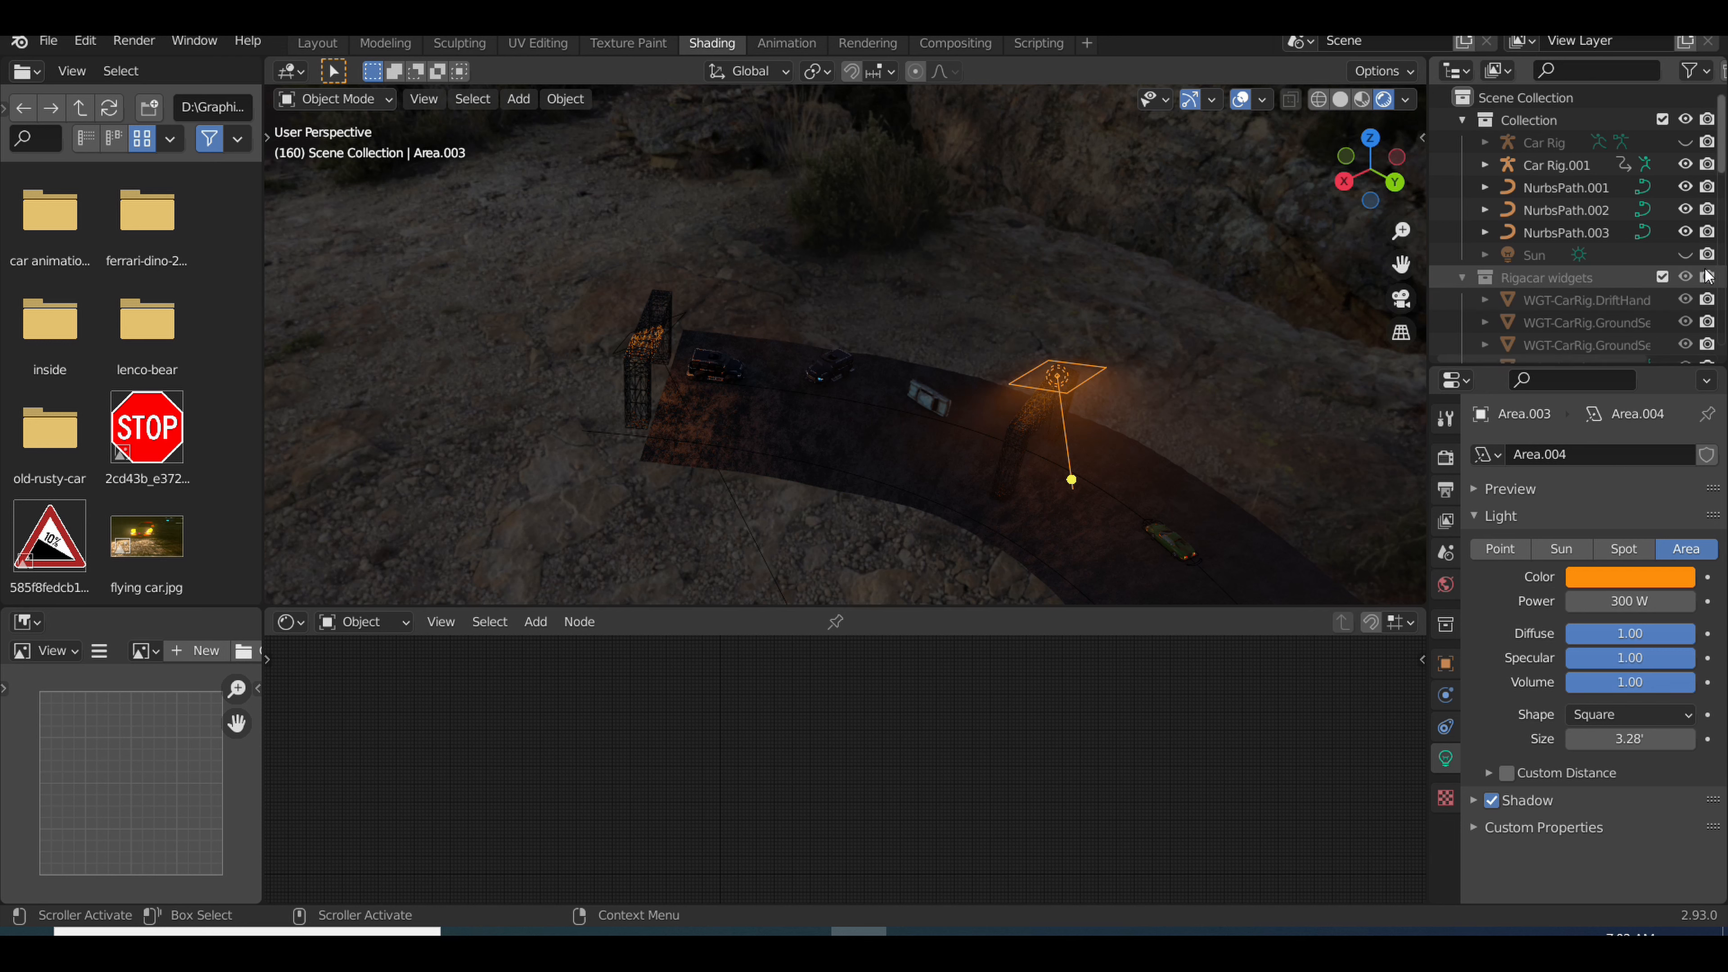
click(1598, 284)
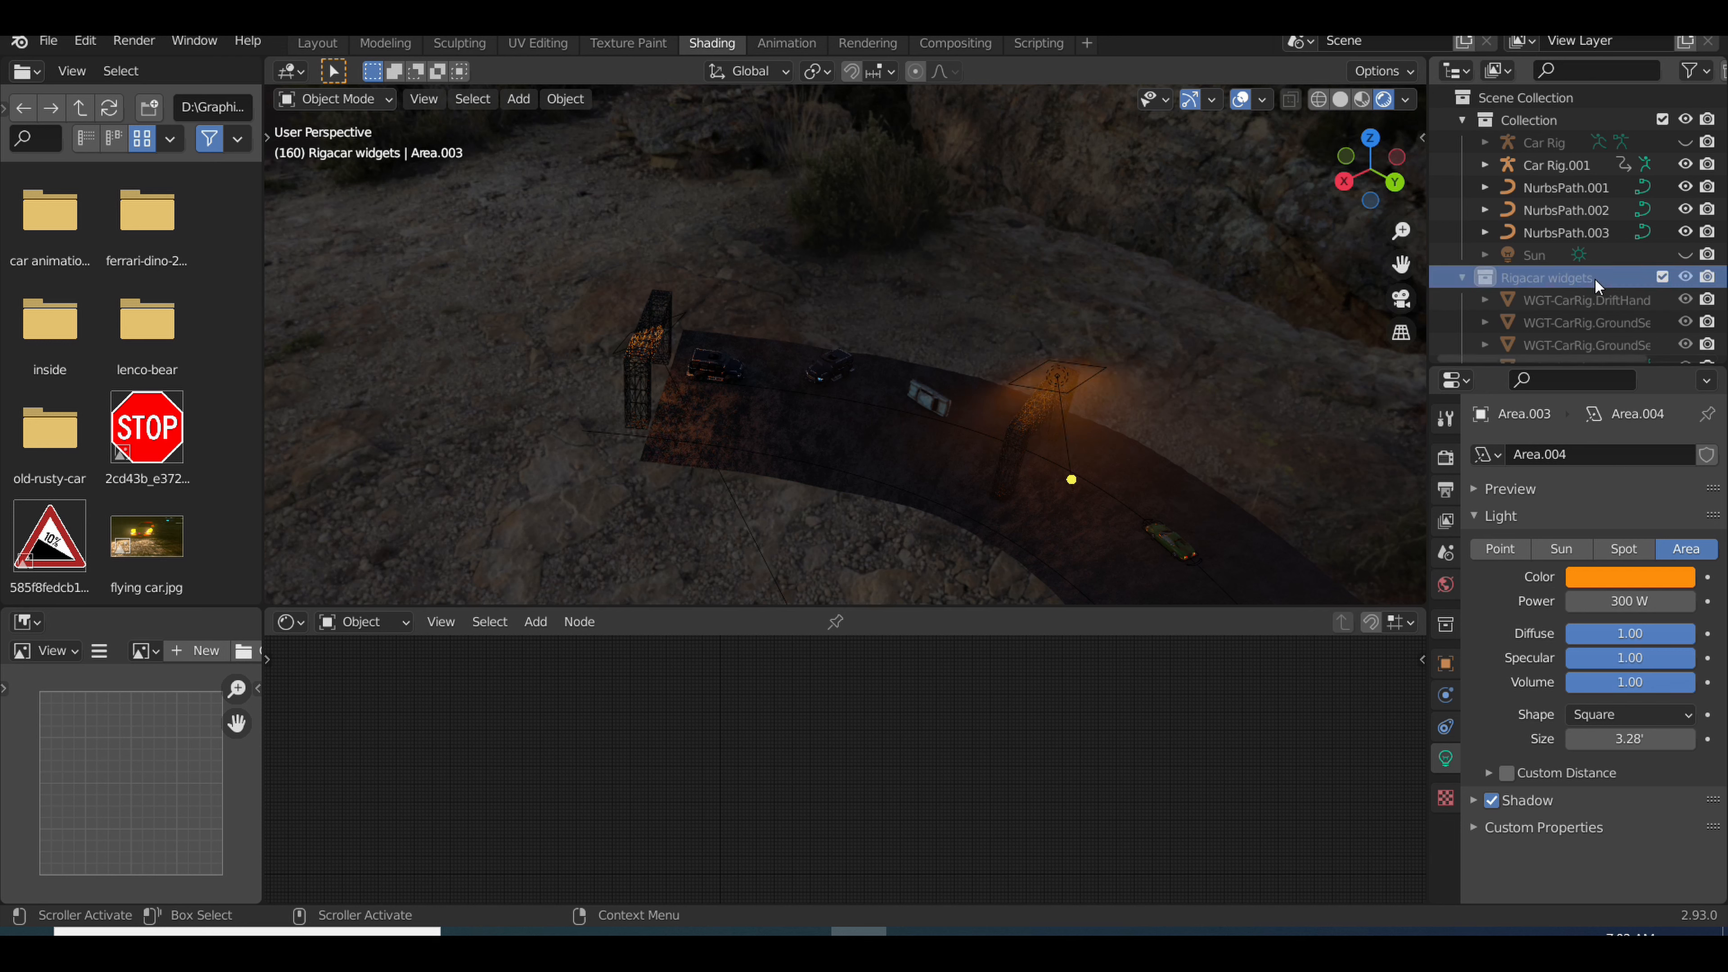
click(1687, 280)
click(1687, 282)
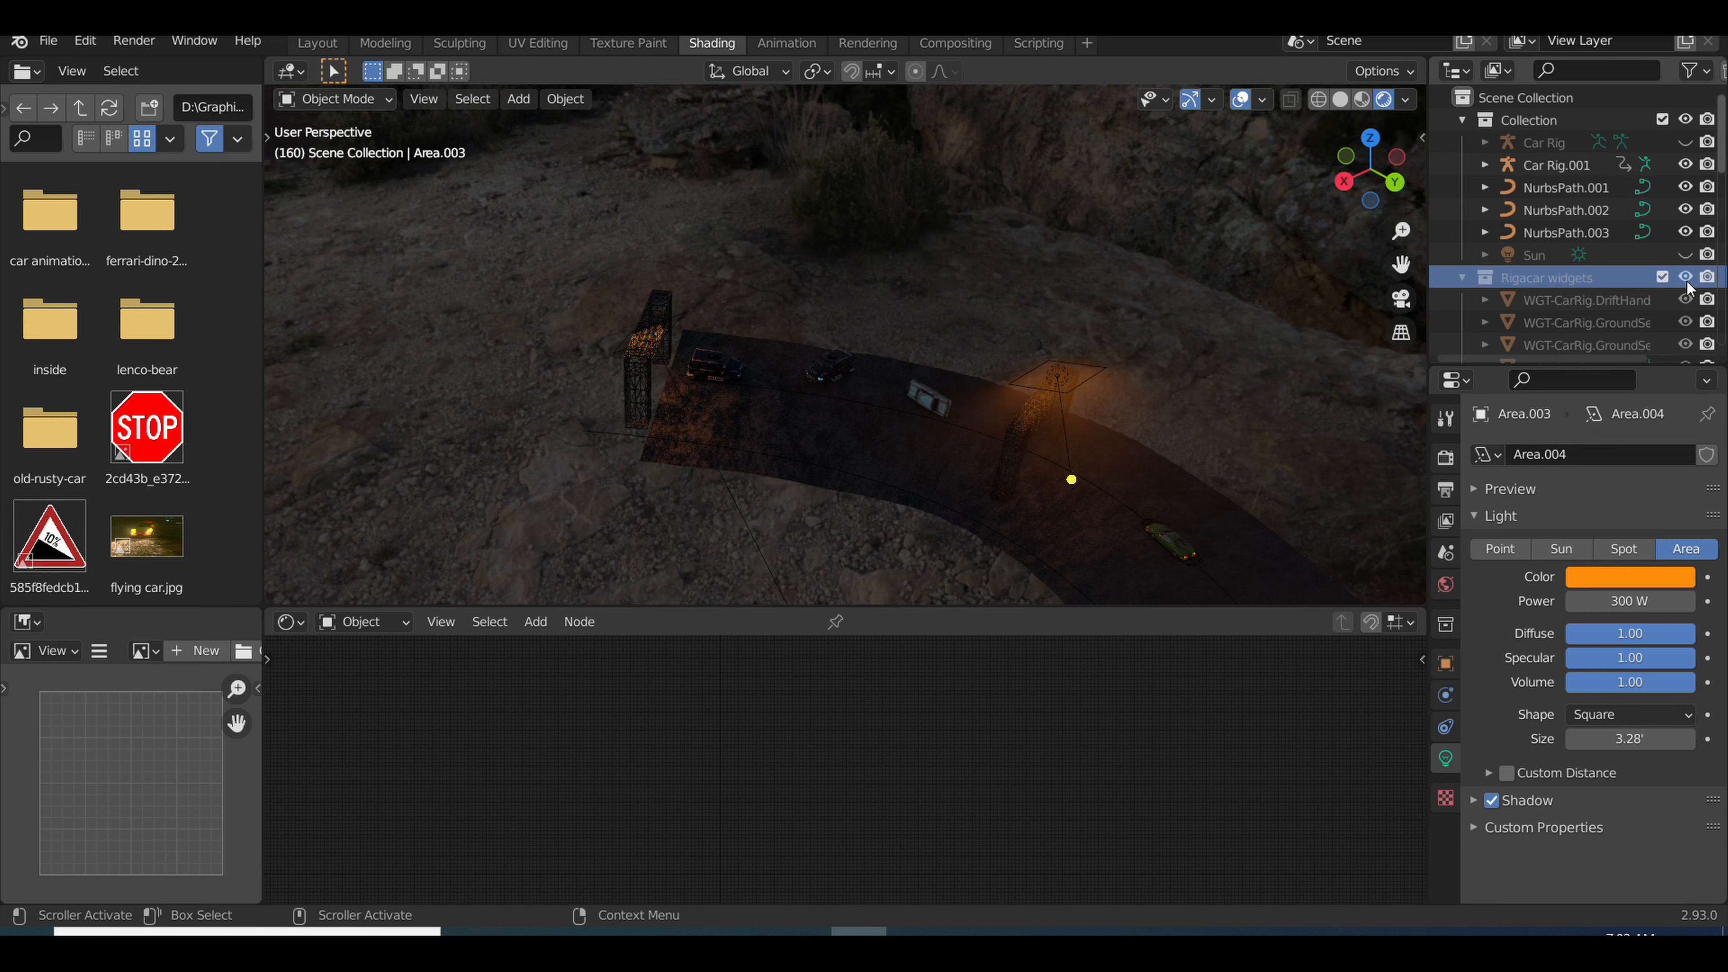
click(1603, 297)
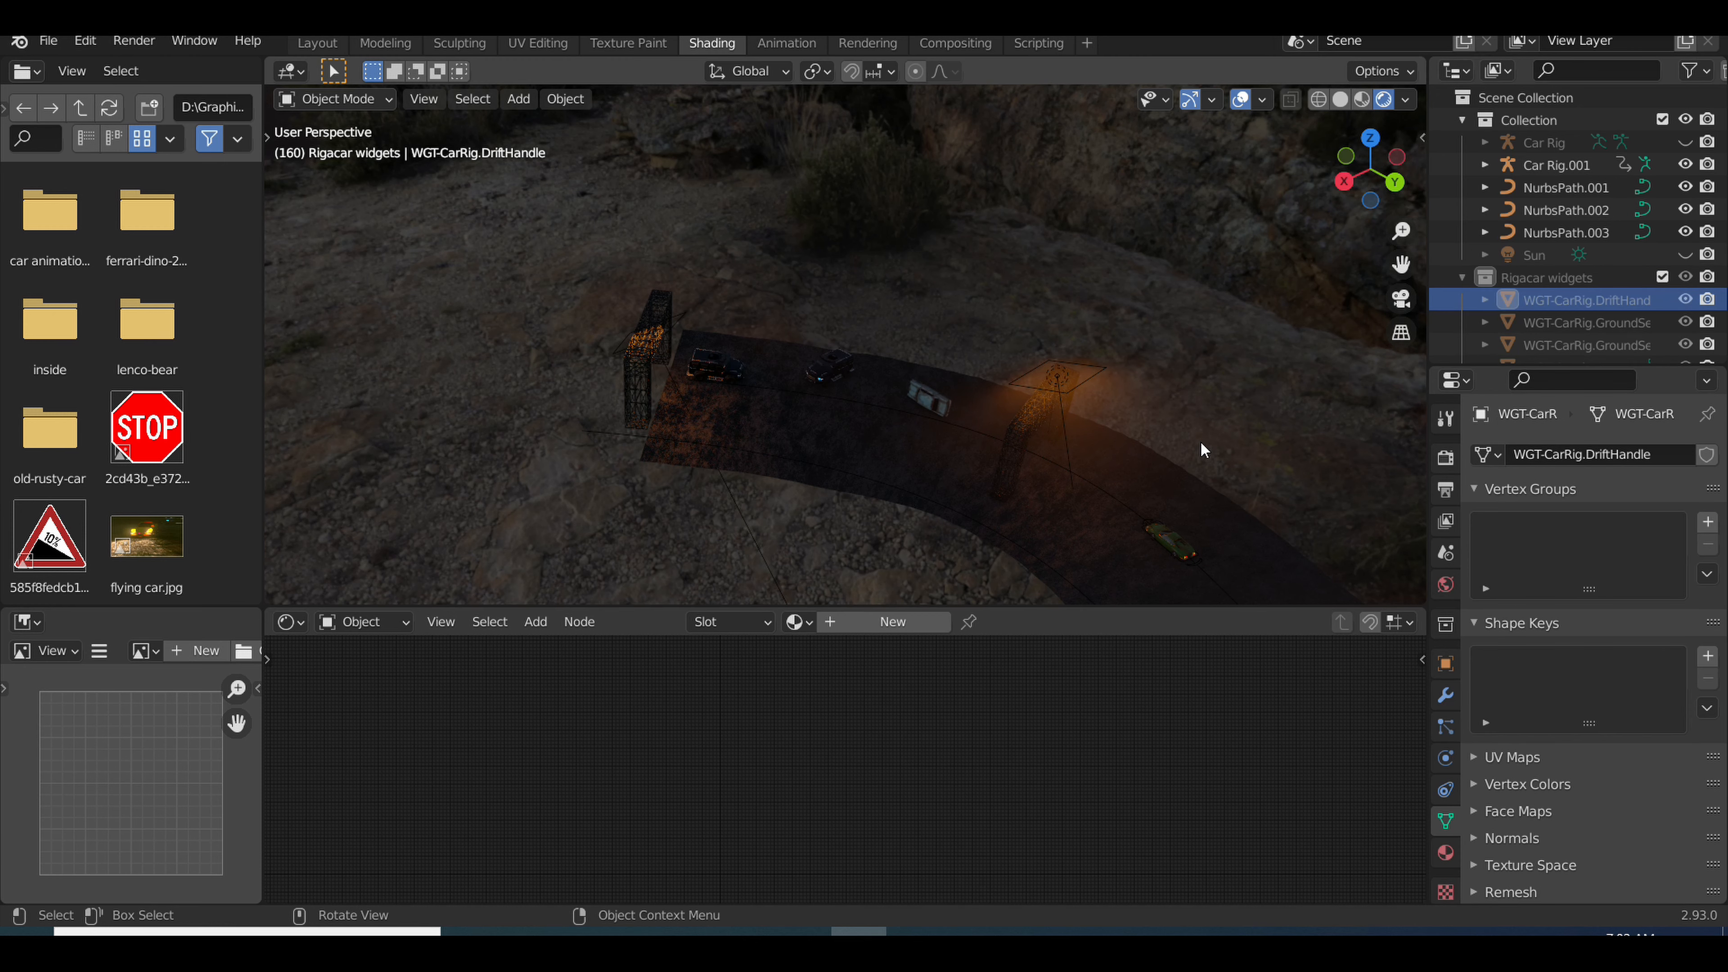
click(1708, 280)
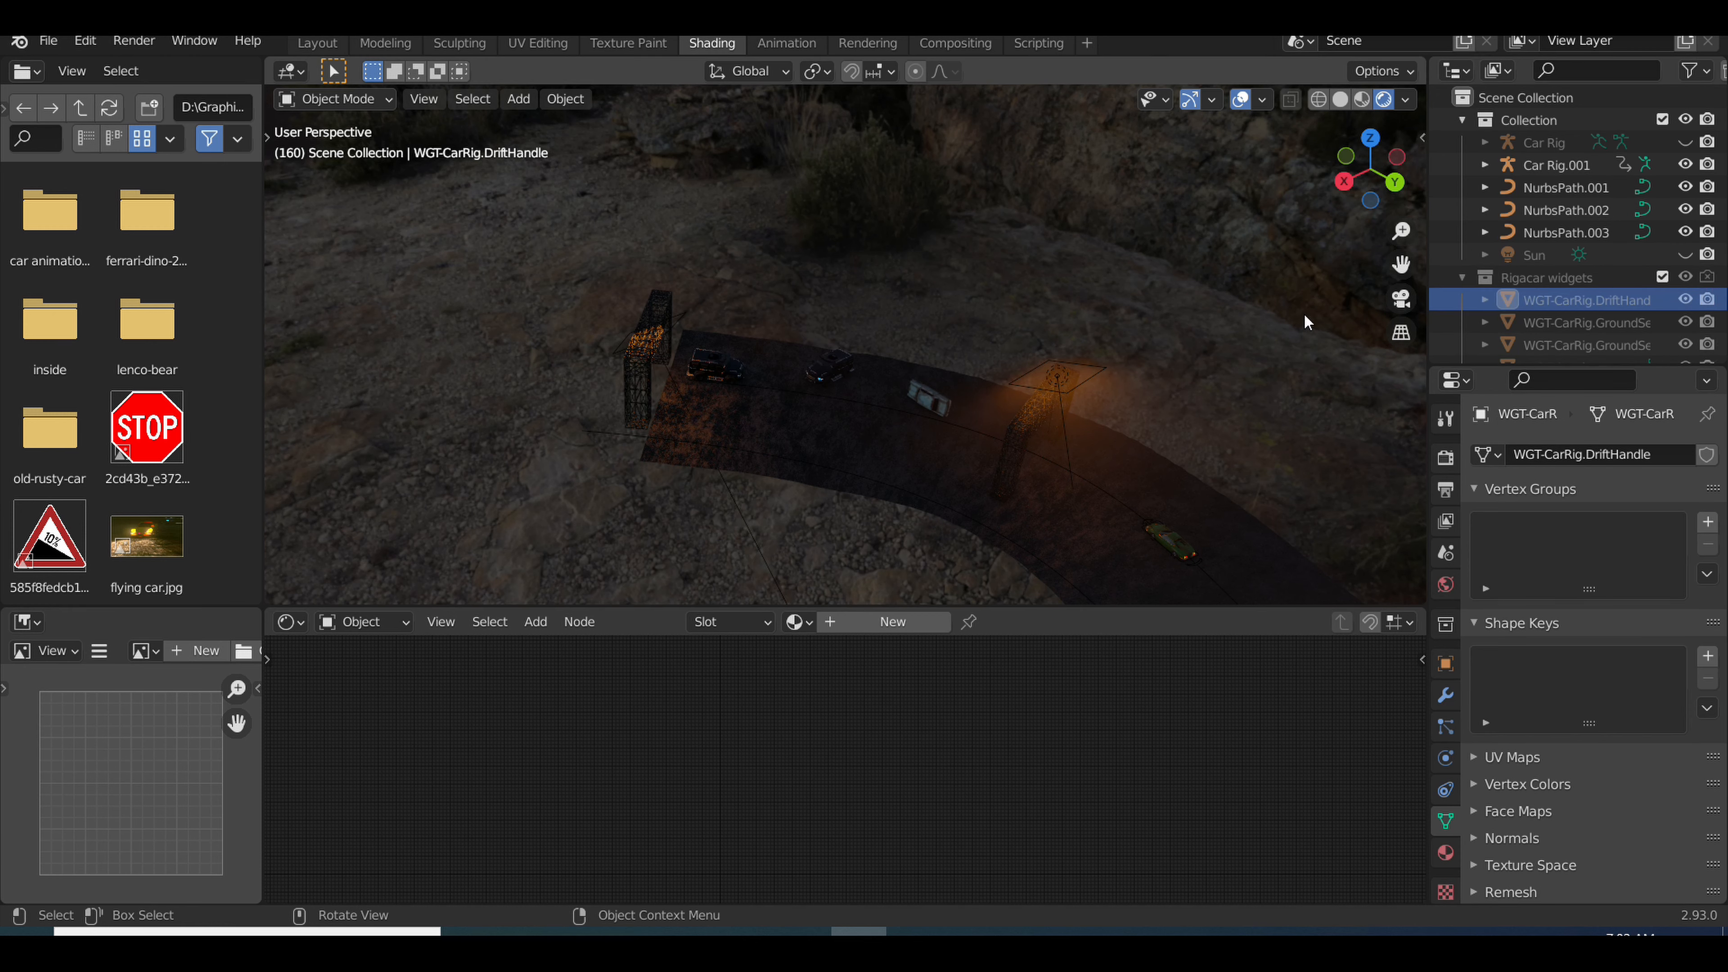
click(1463, 278)
Step: Check the old house building and the Sun light by switching their viewport visibility on and back off
scroll(1544, 282, down, 8)
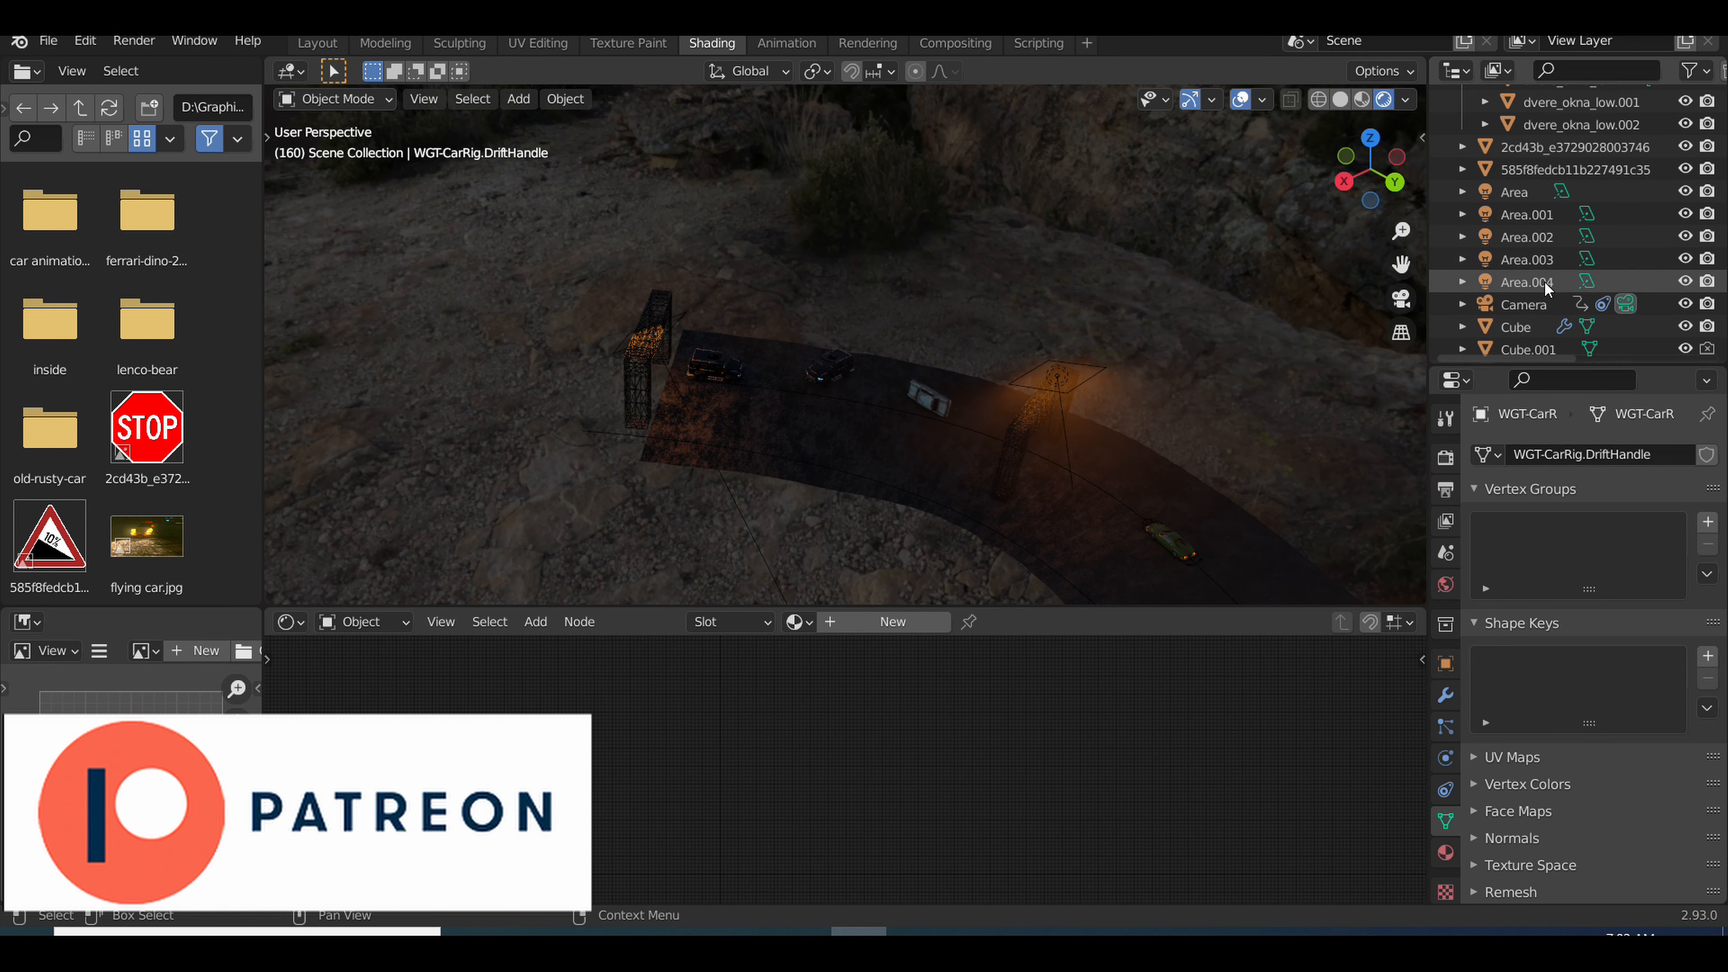
scroll(1544, 282, up, 5)
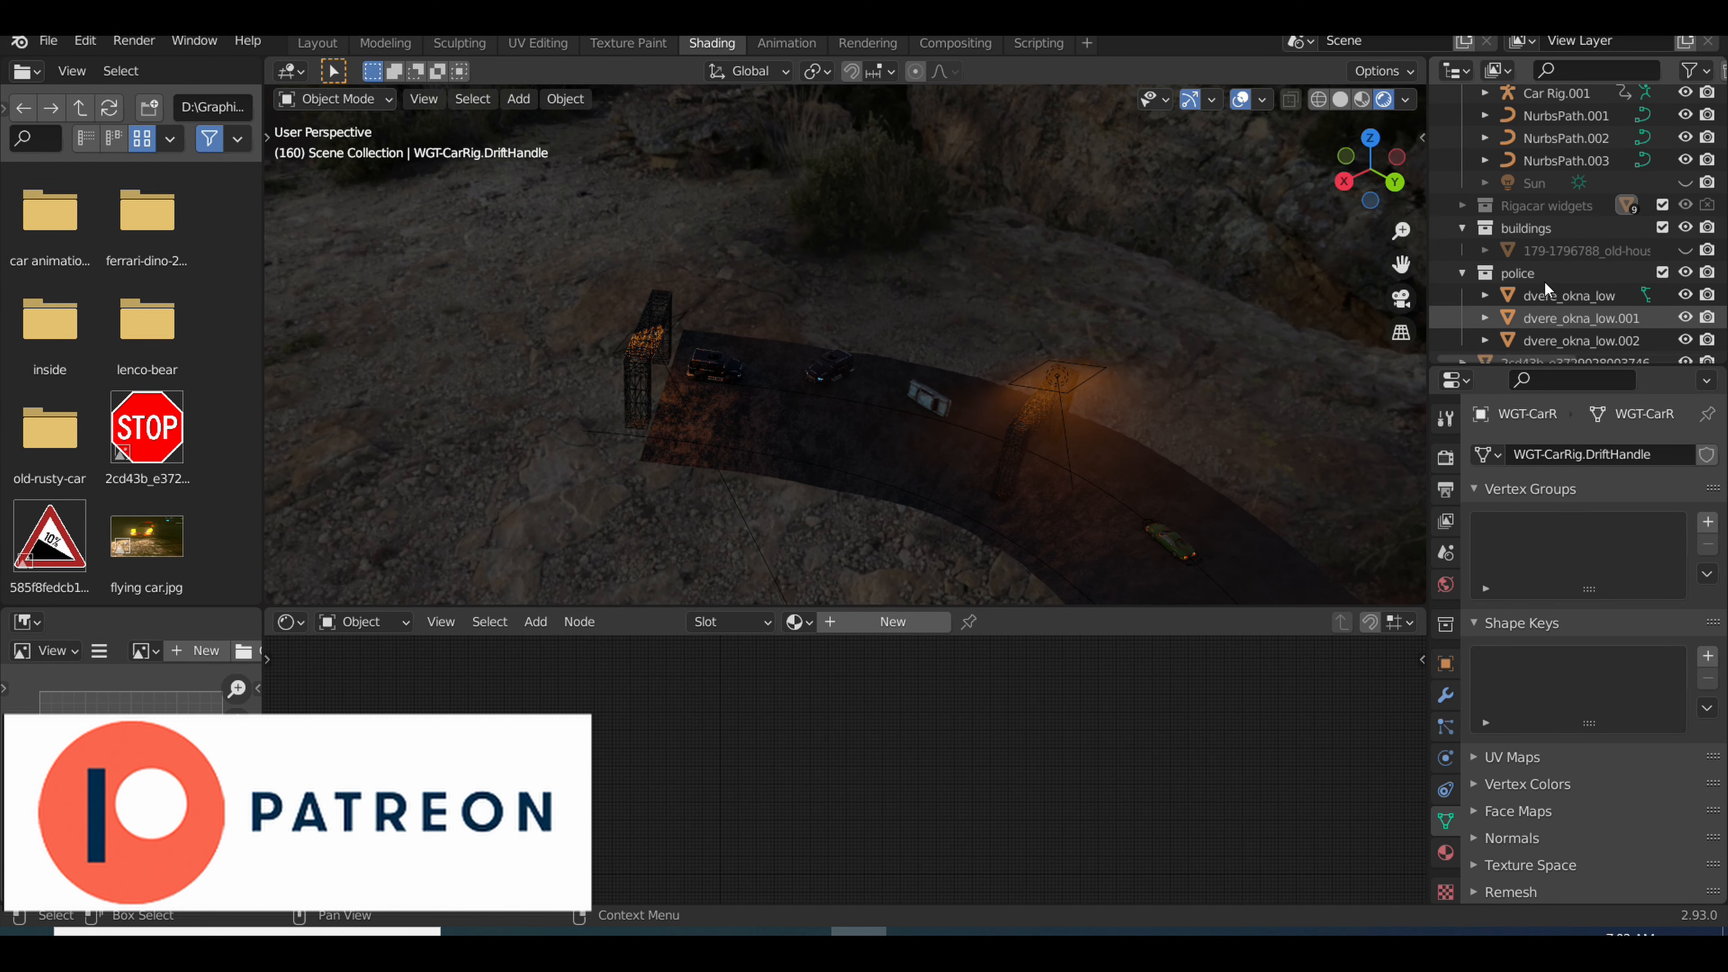
click(1684, 249)
click(1684, 250)
scroll(1680, 248, down, 8)
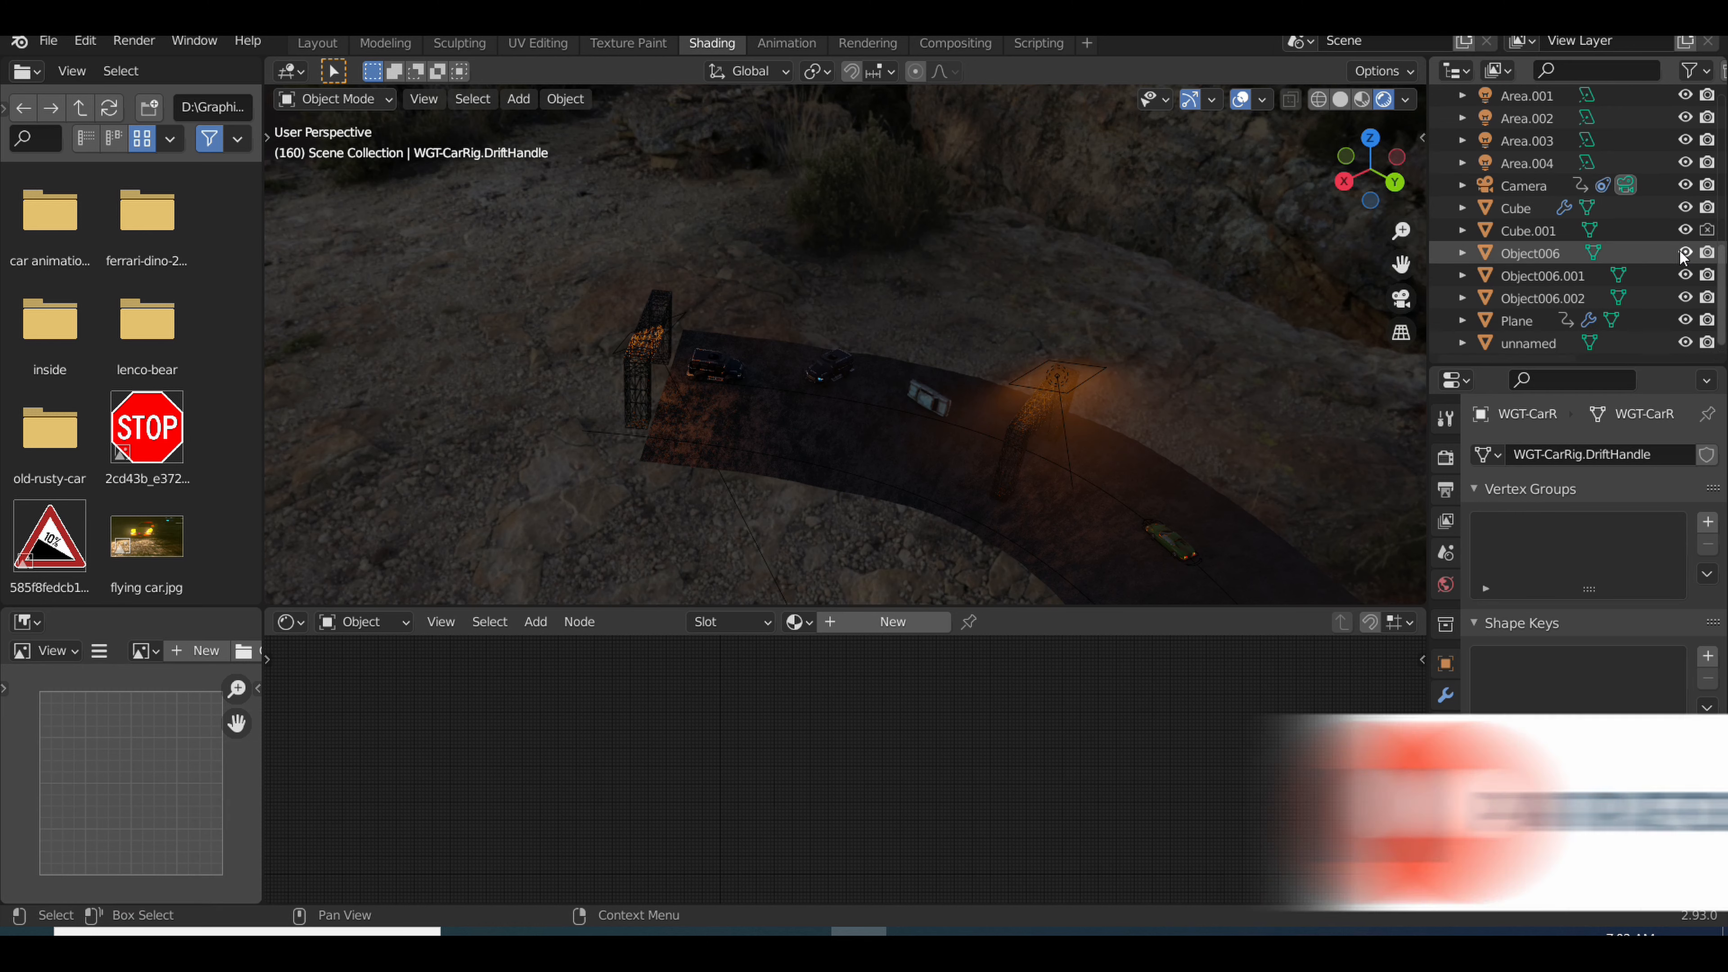
scroll(1680, 248, up, 10)
click(1685, 255)
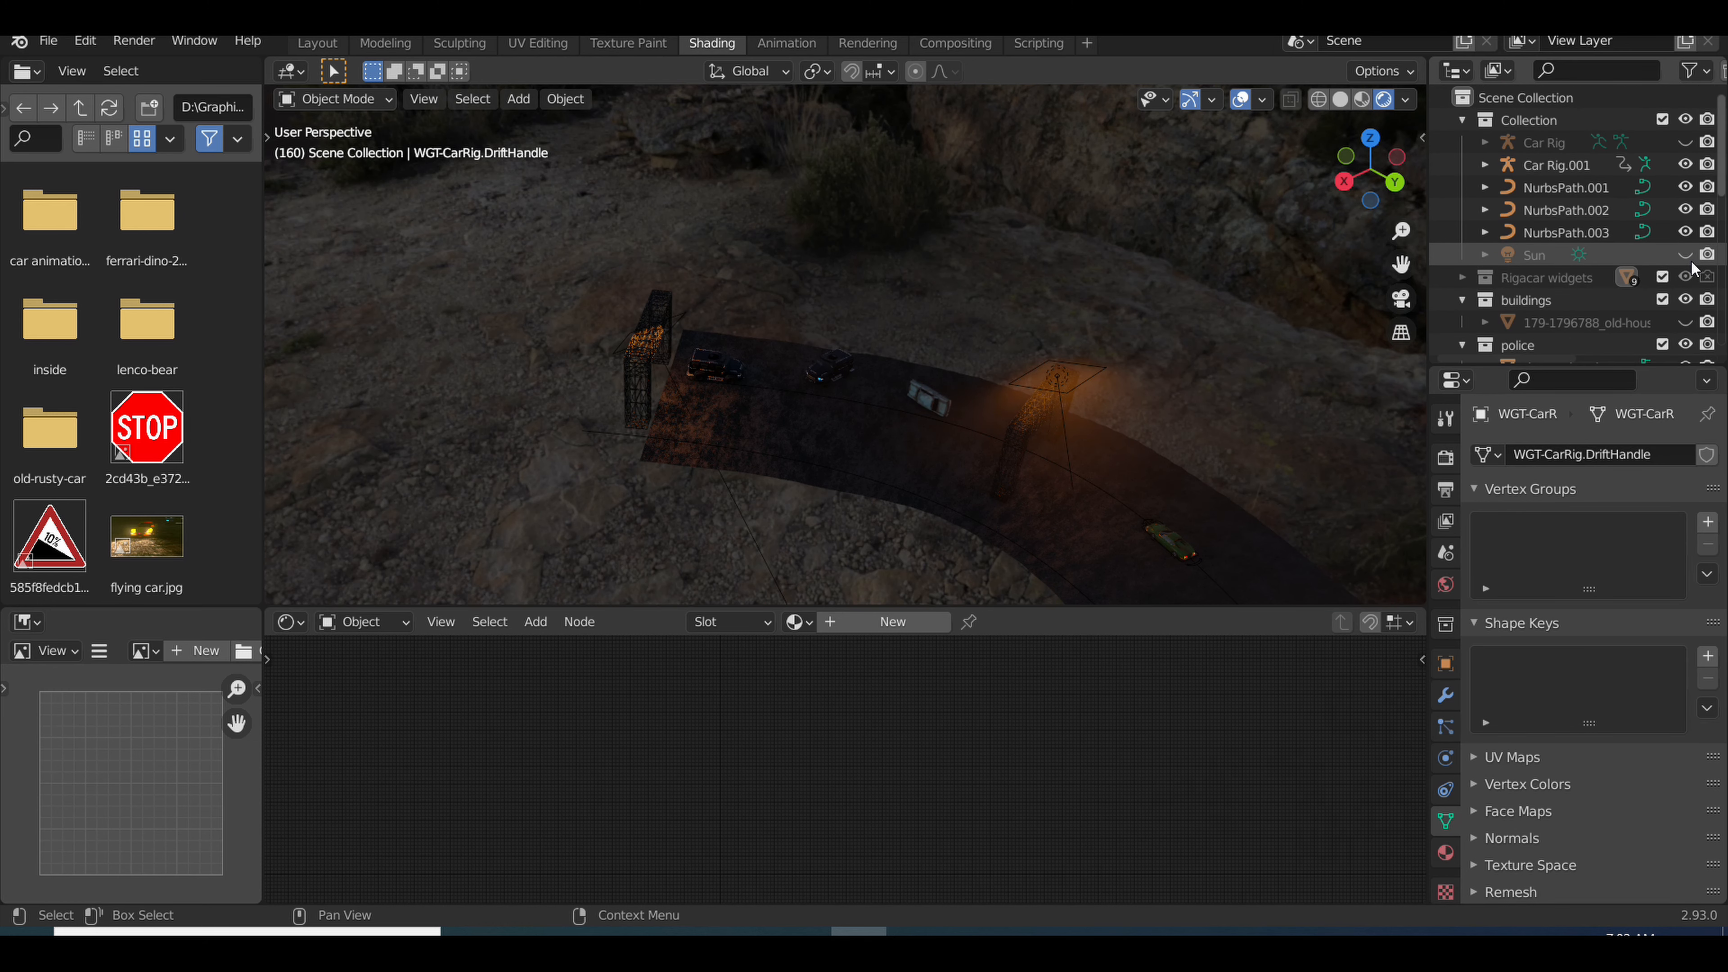
click(1685, 254)
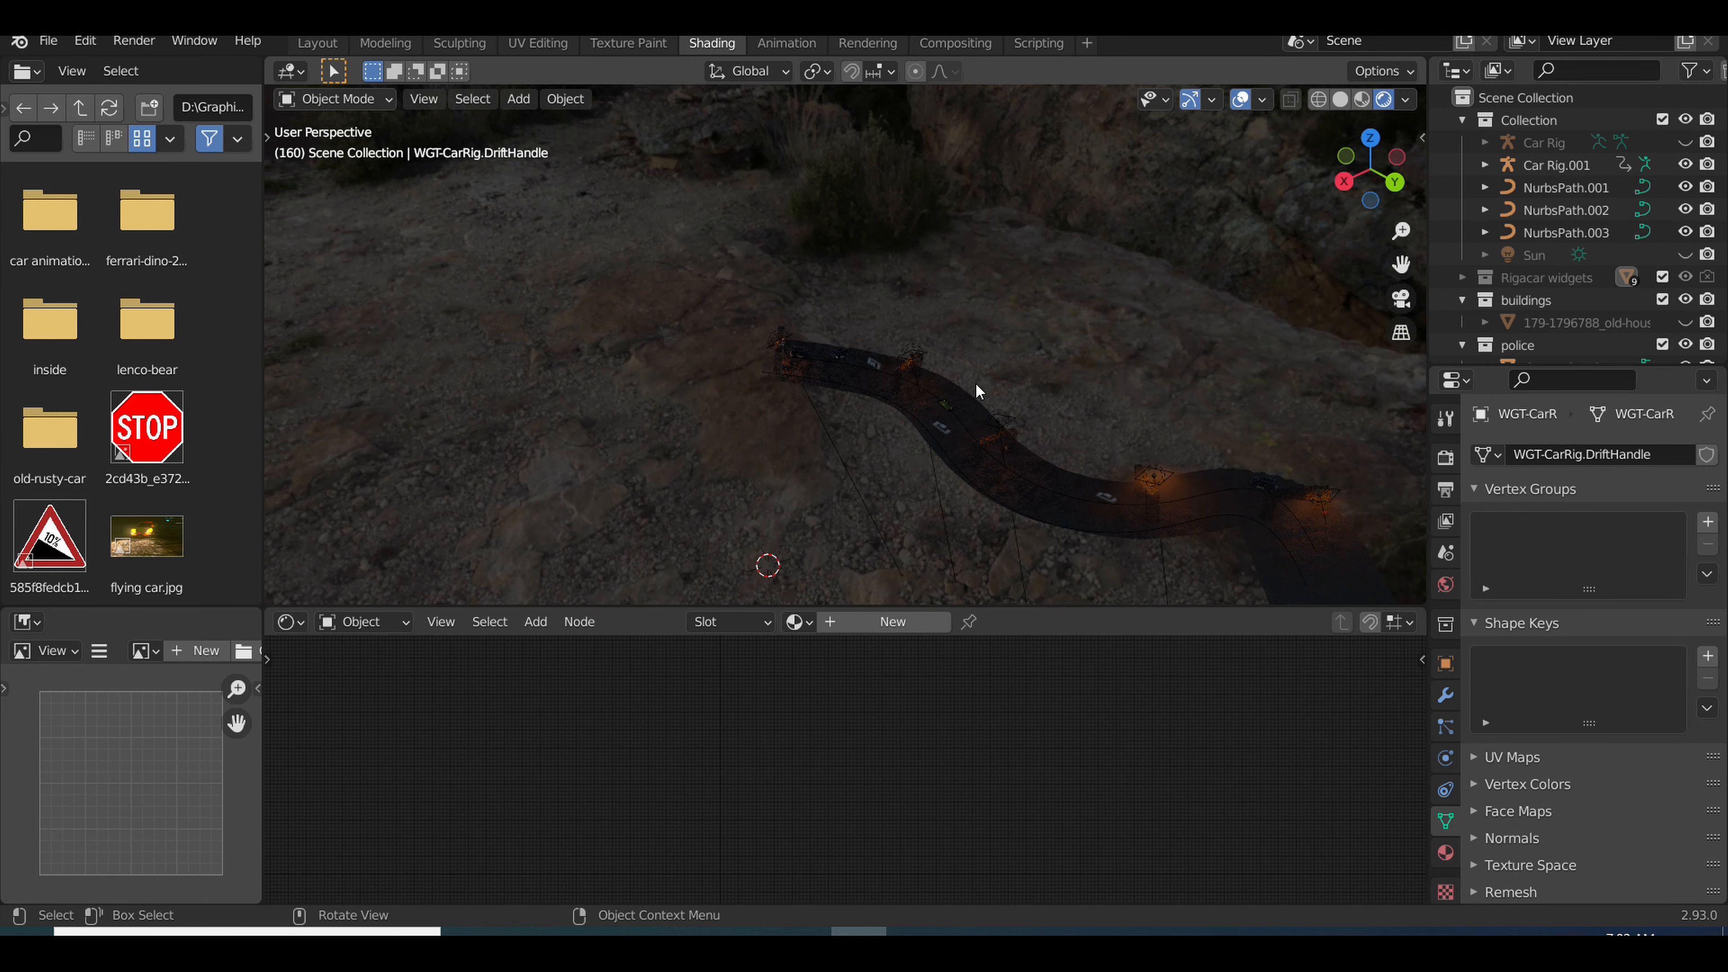
Step: Unhide the Sun light, select it and frame it in the viewport
click(1554, 254)
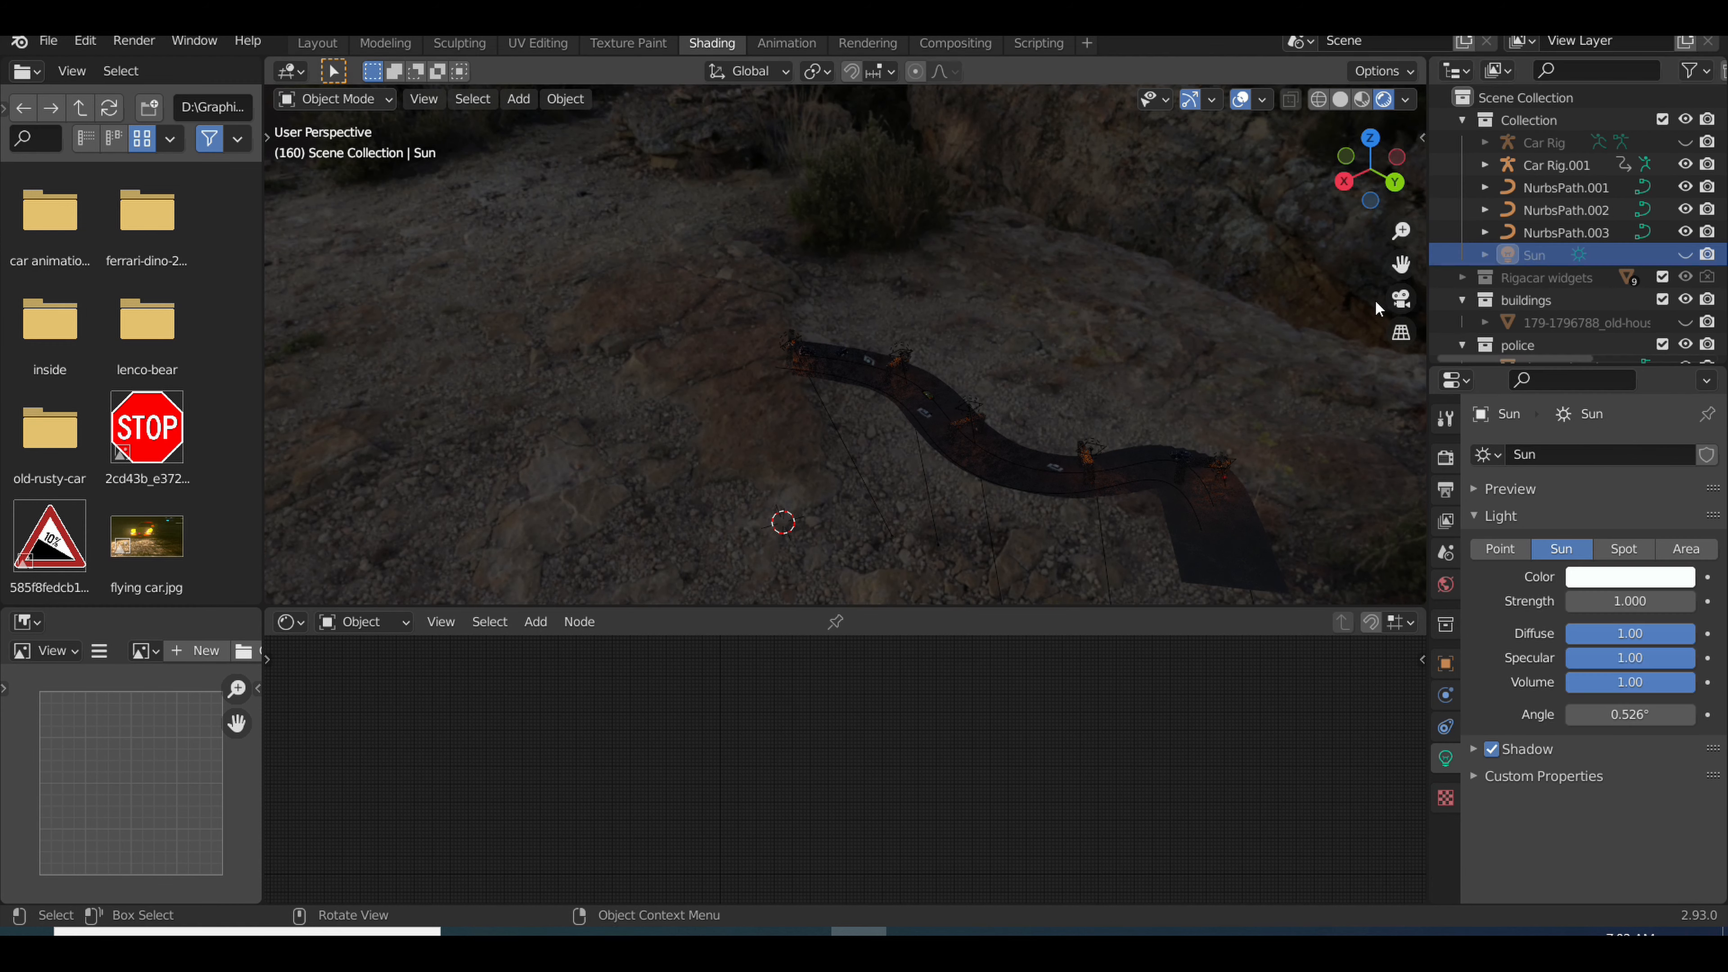
click(1686, 255)
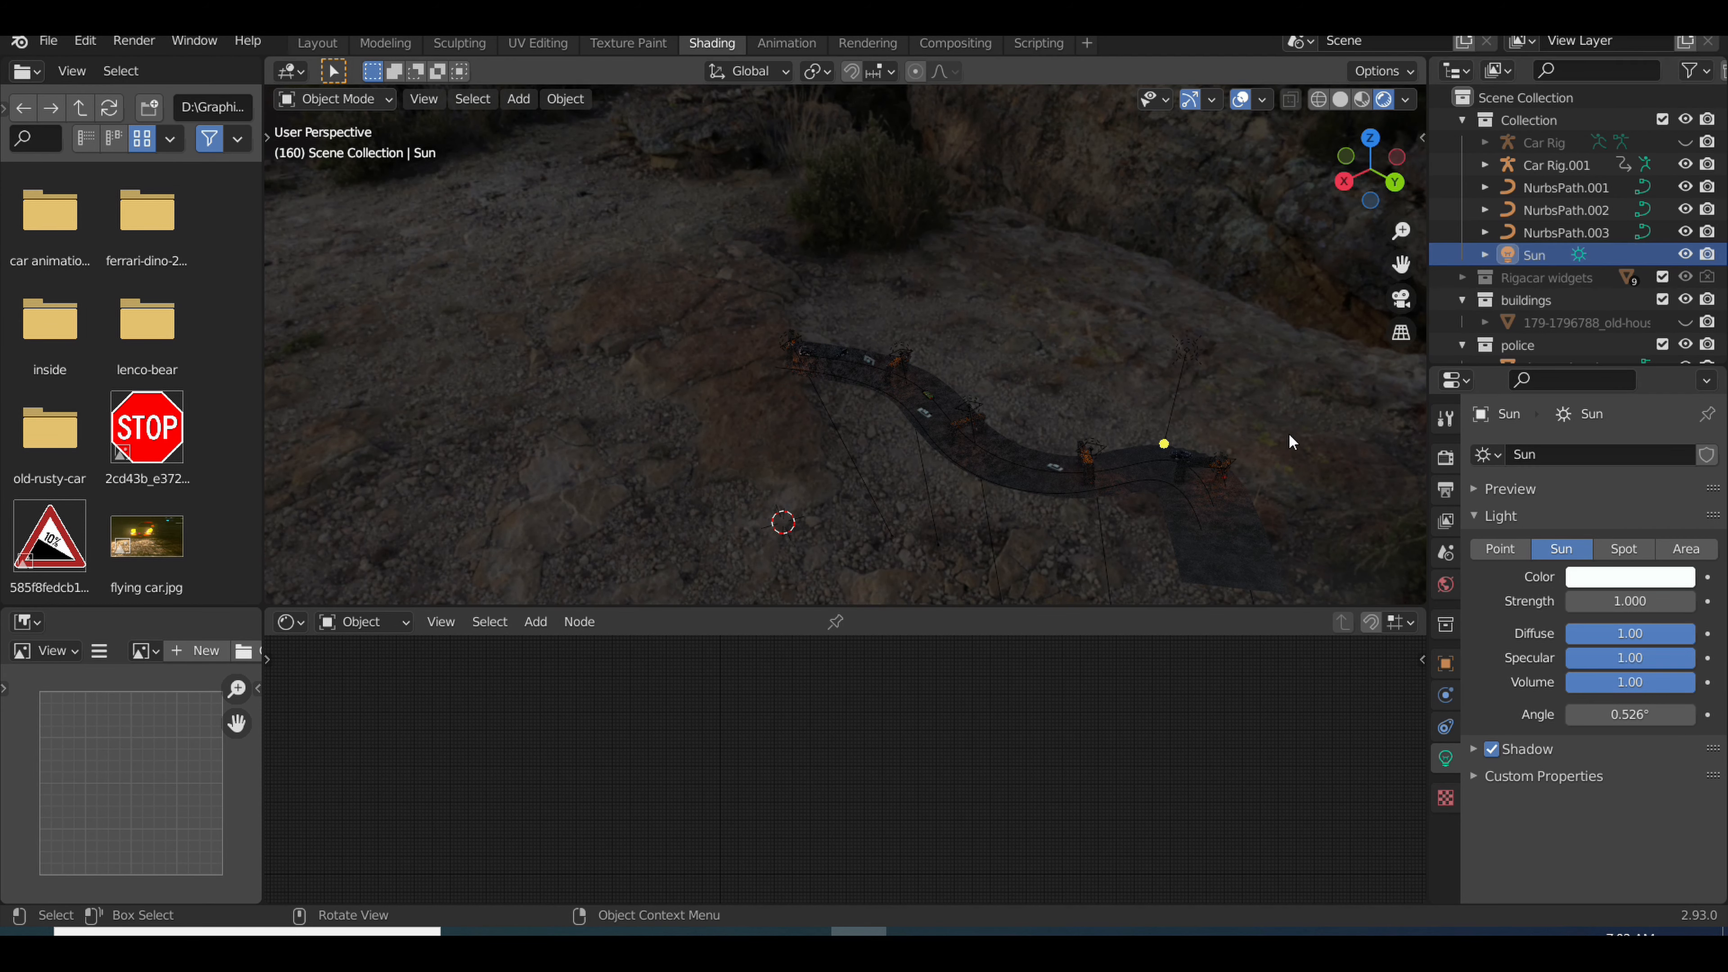
click(1536, 254)
key(KP_Decimal)
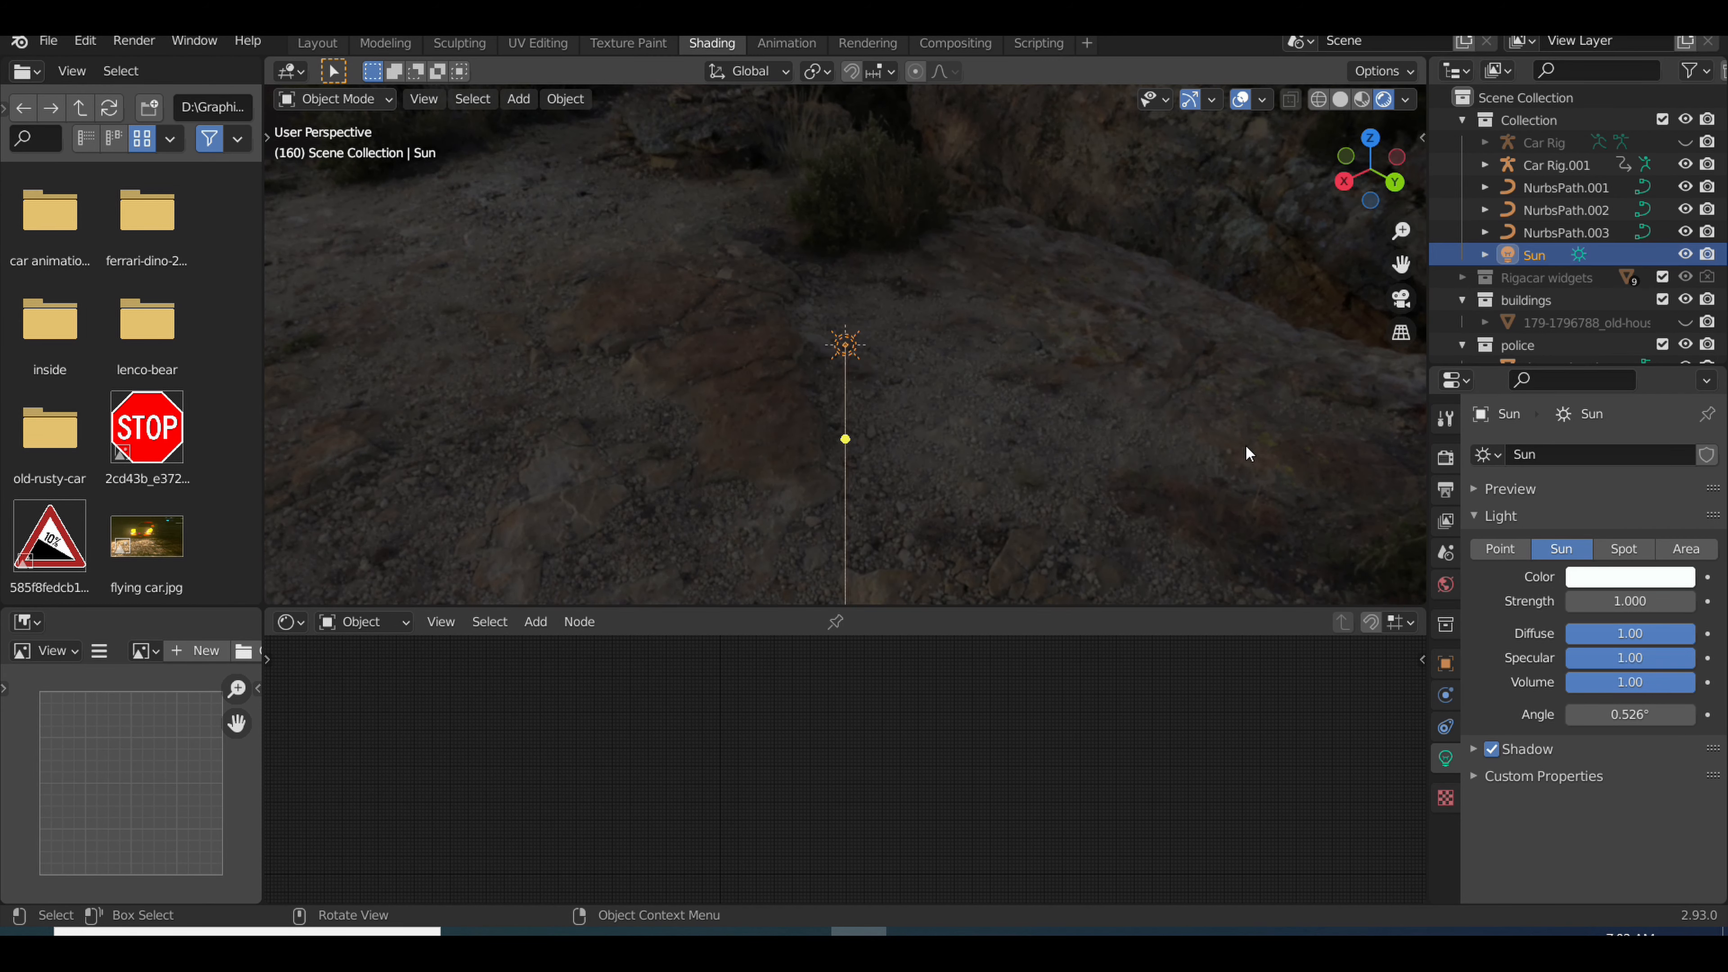
Step: Examine the Sun light's position over the road and the lit arches, with a brief check through the scene camera
middle_drag(982, 463, 963, 503)
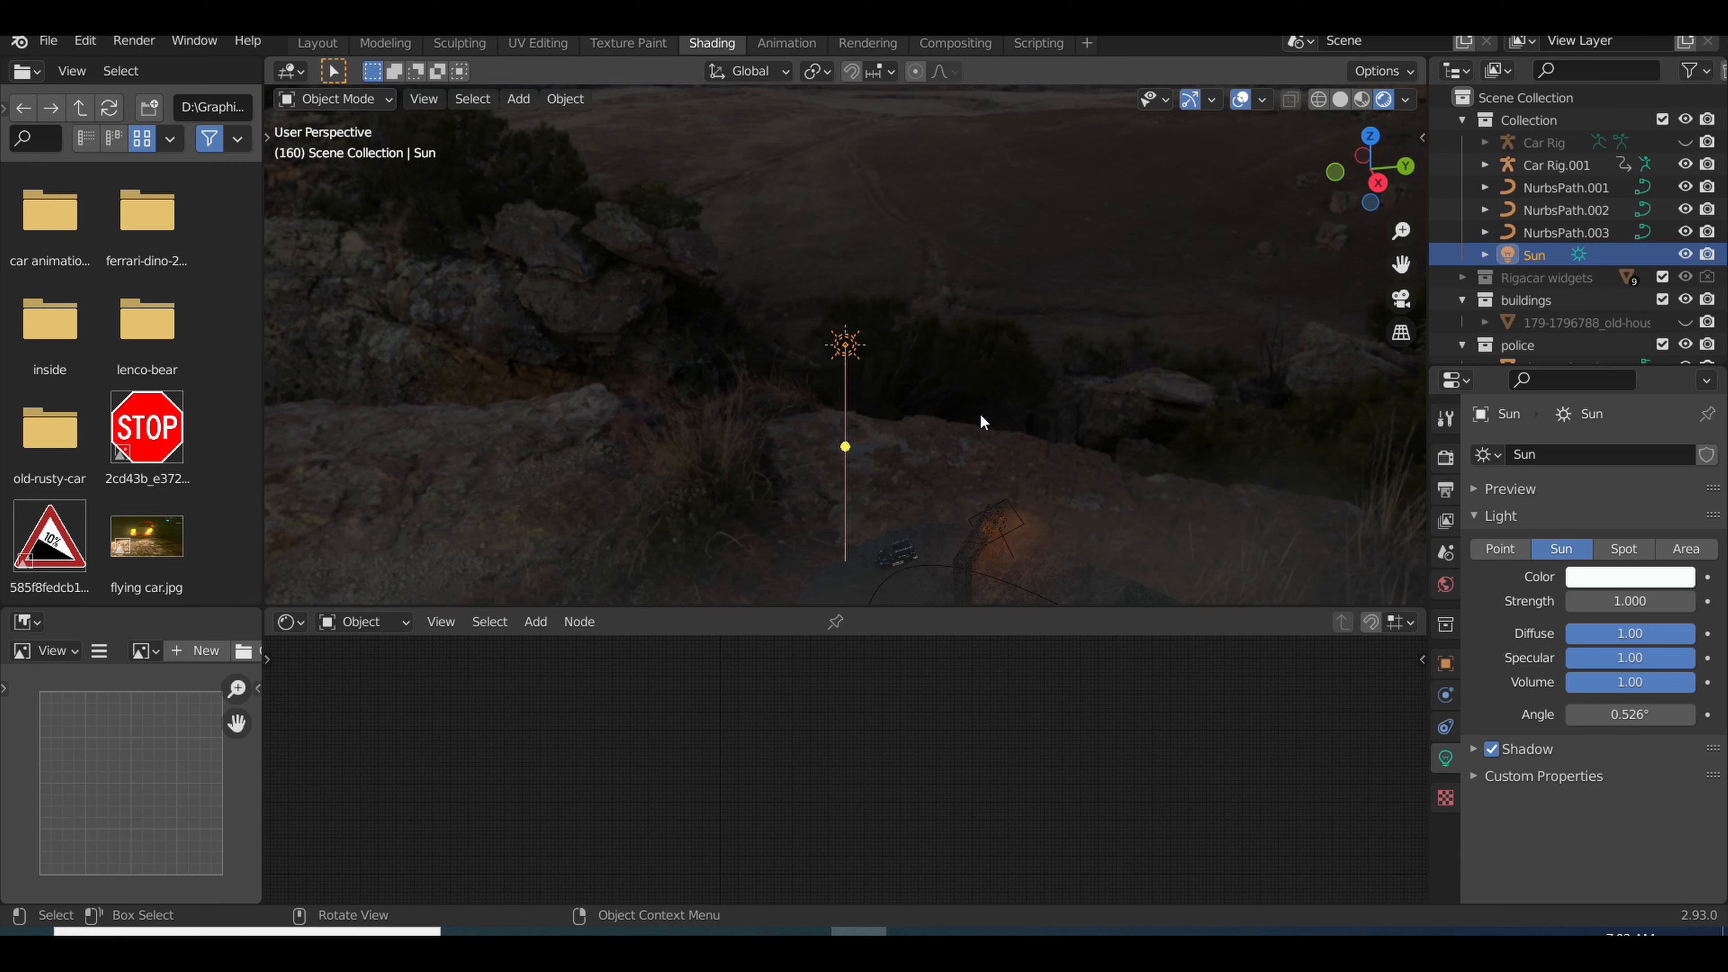
shift+middle_drag(1028, 510, 836, 280)
scroll(929, 543, up, 1)
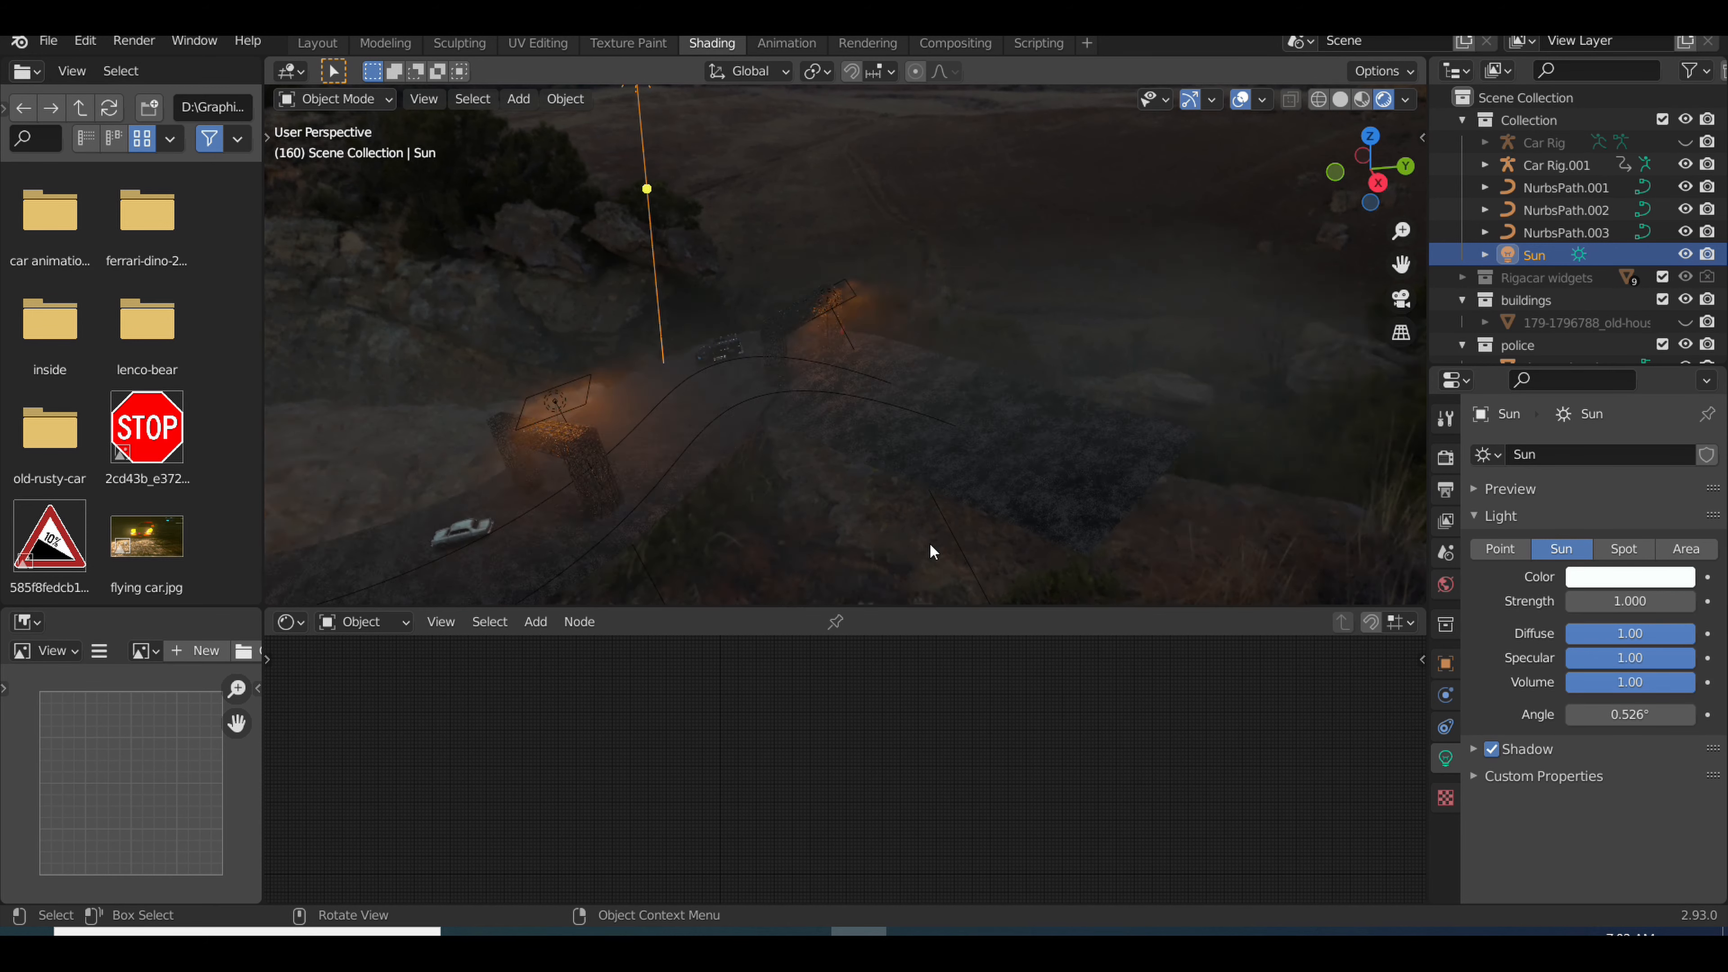
scroll(929, 543, up, 5)
key(KP_0)
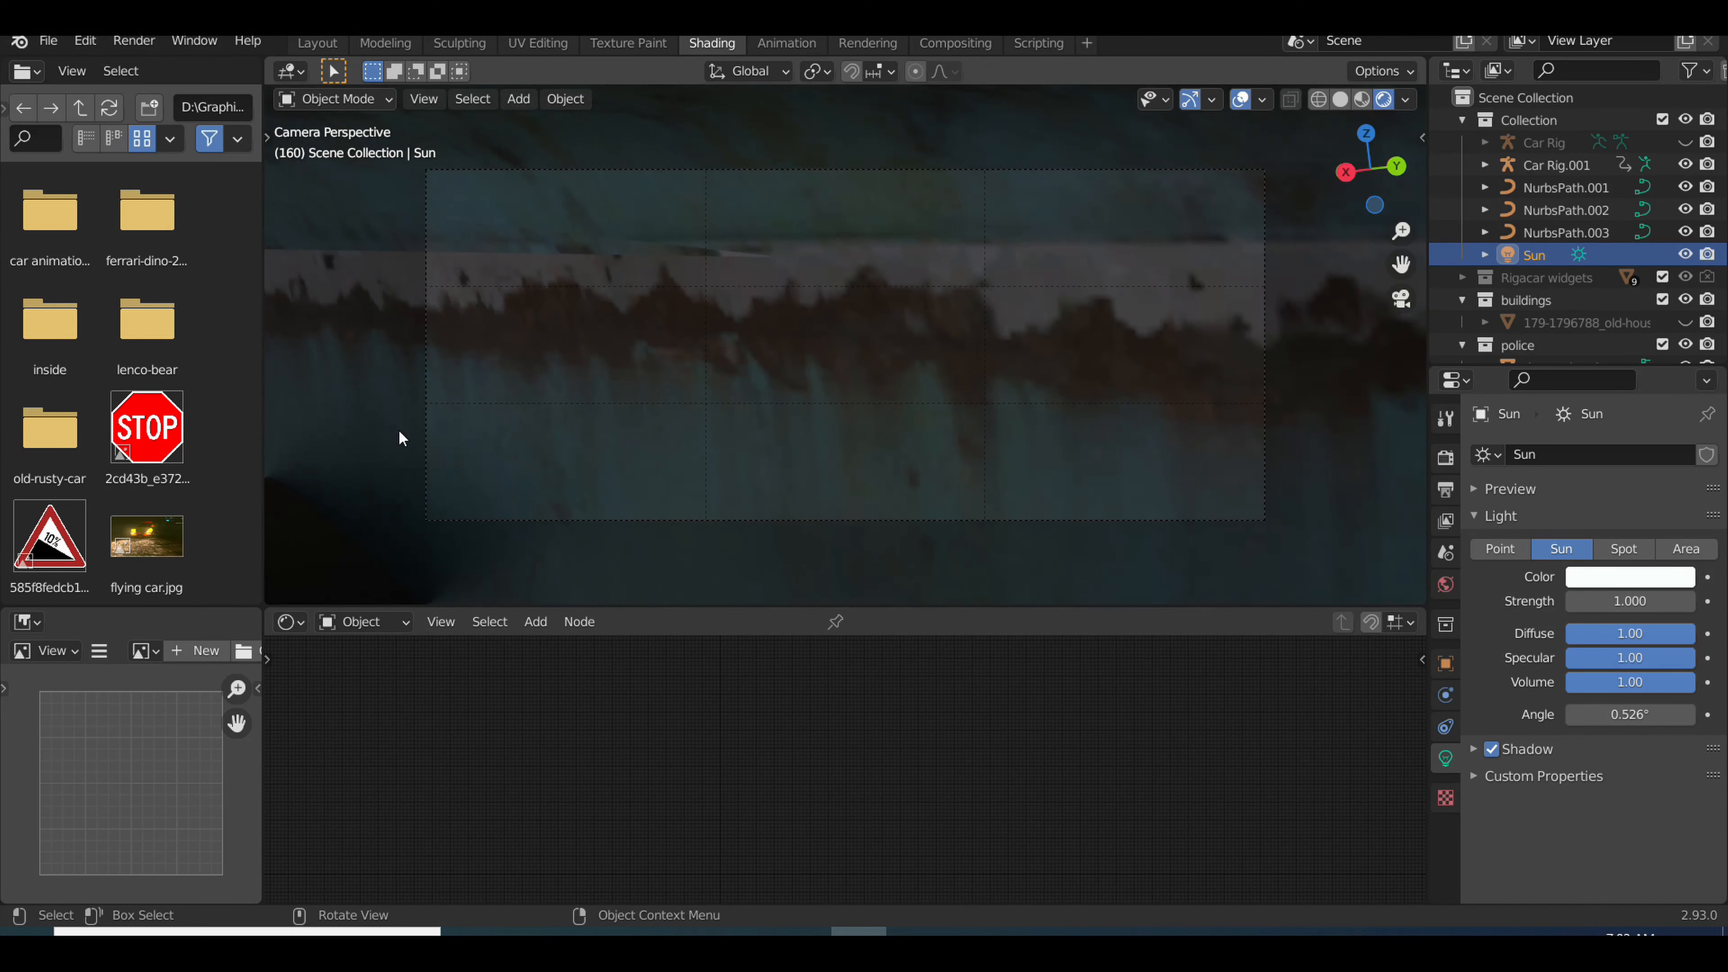
key(KP_0)
middle_drag(475, 375, 515, 417)
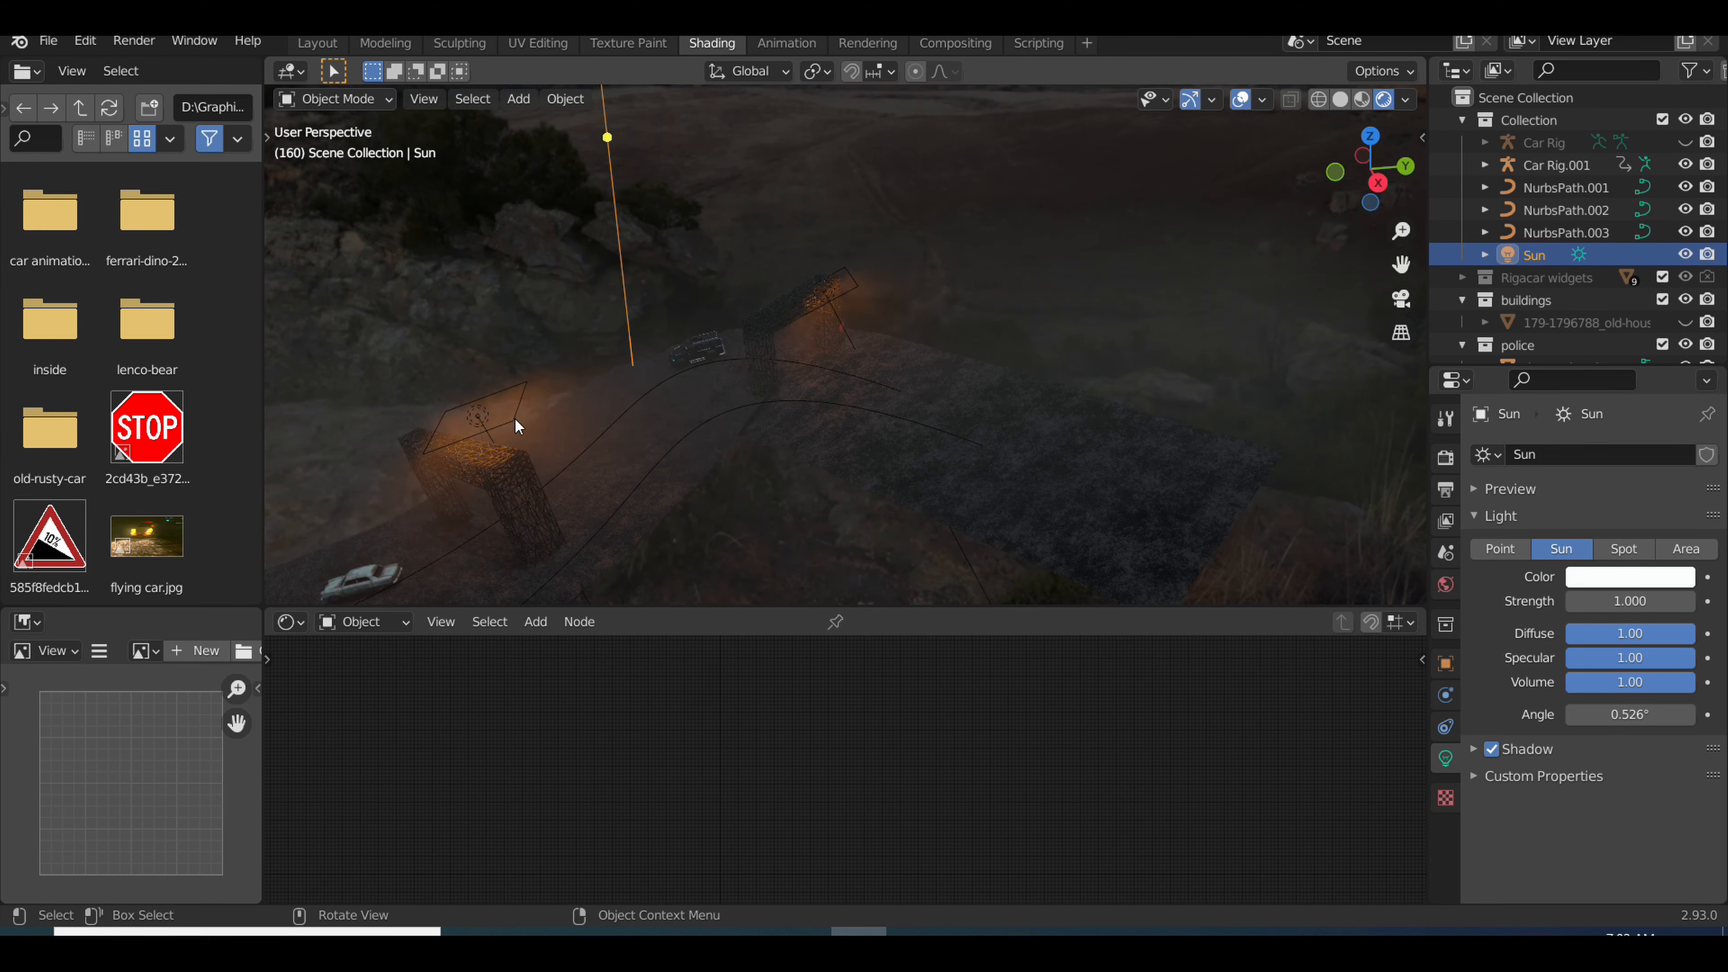
scroll(604, 354, up, 5)
scroll(669, 340, up, 2)
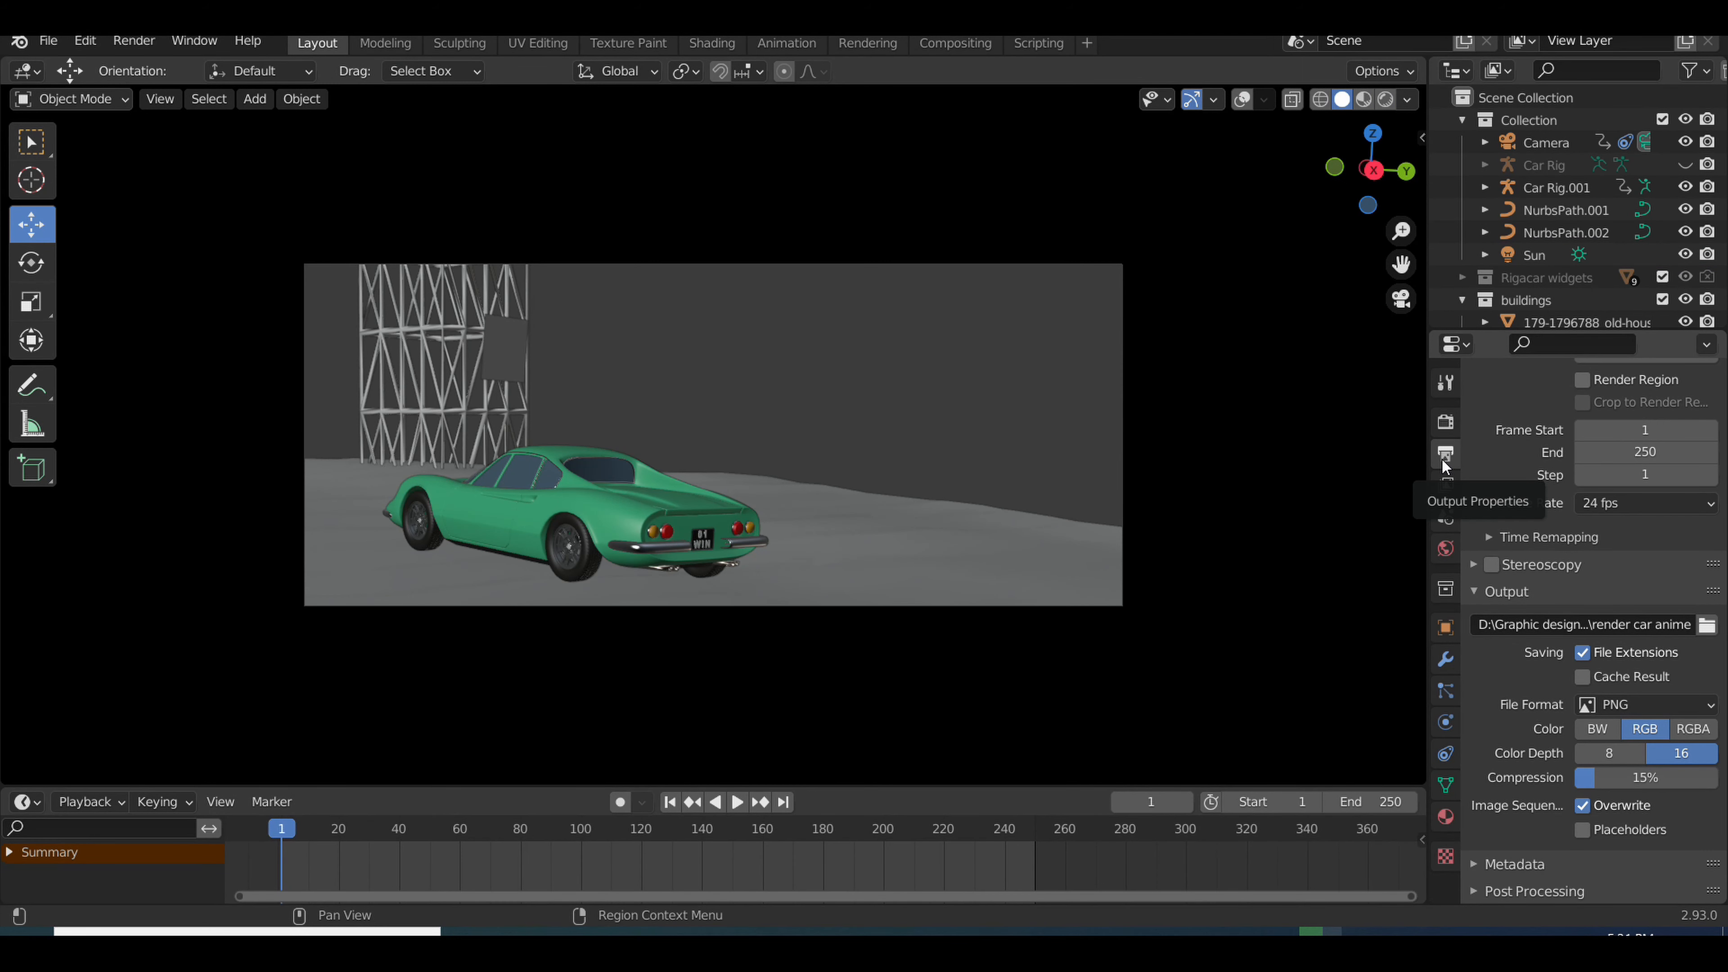
Step: Set the render output's Resolution Y to 800 px and view the camera frame closer
scroll(1565, 543, up, 5)
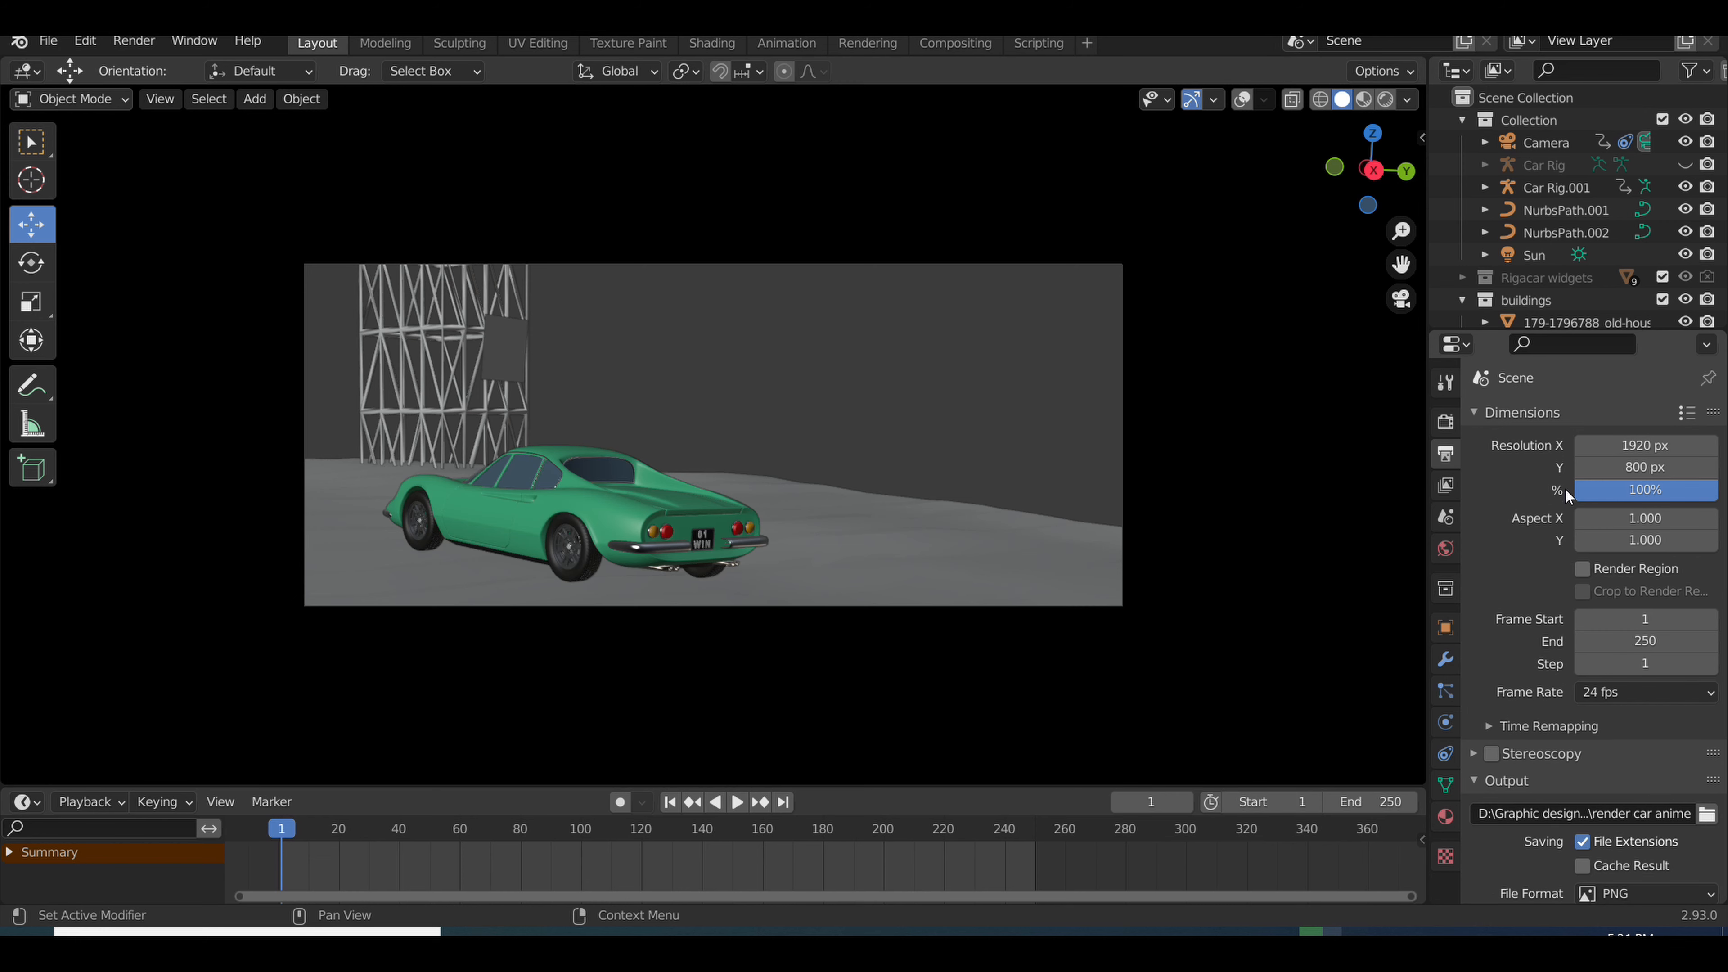
click(1631, 463)
text(800)
key(Return)
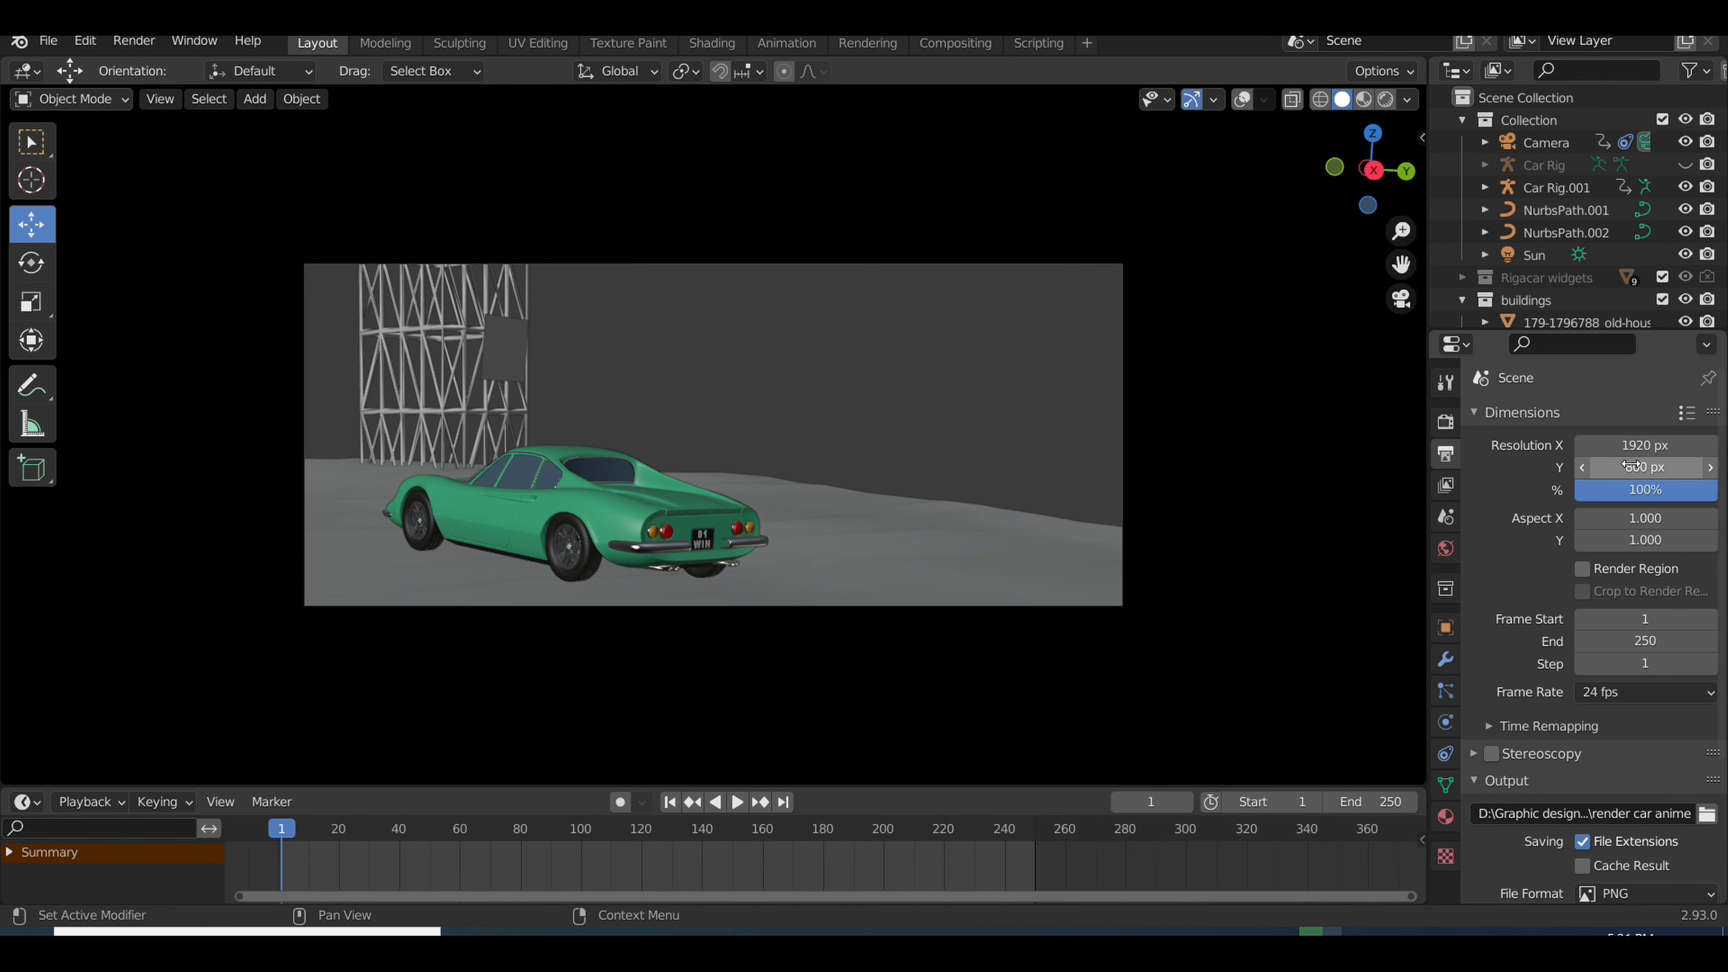
scroll(1171, 586, up, 3)
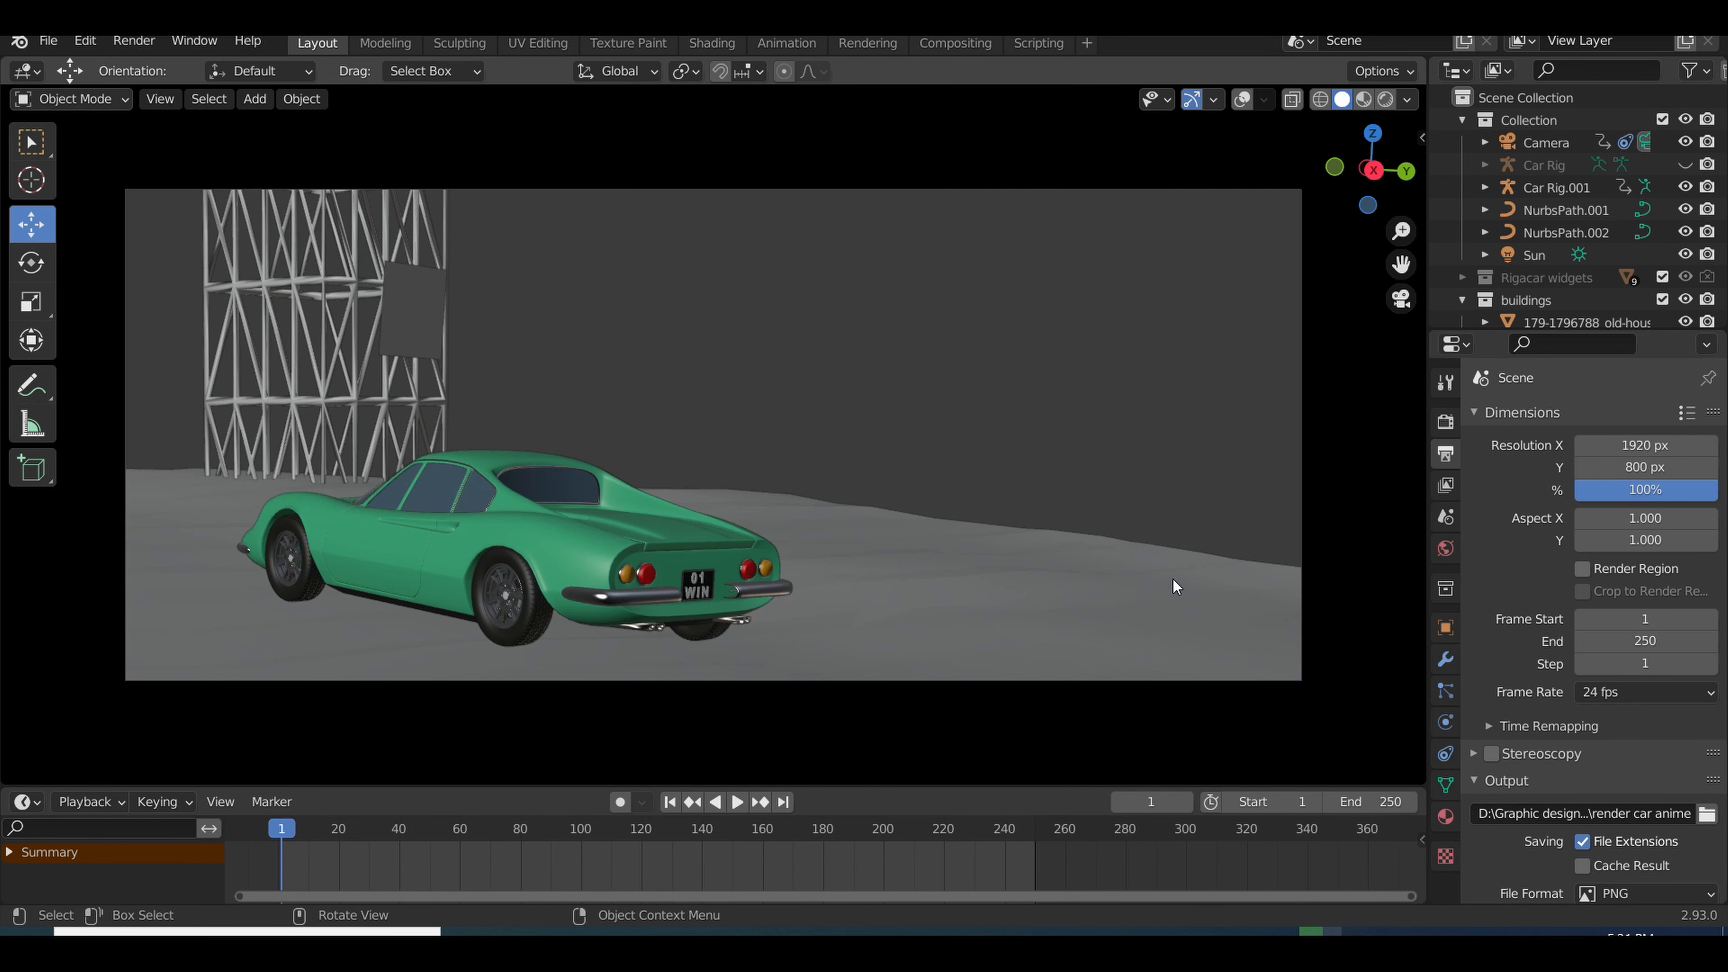
Step: Check the render output's frame rate options without changing the selection
scroll(1564, 517, down, 2)
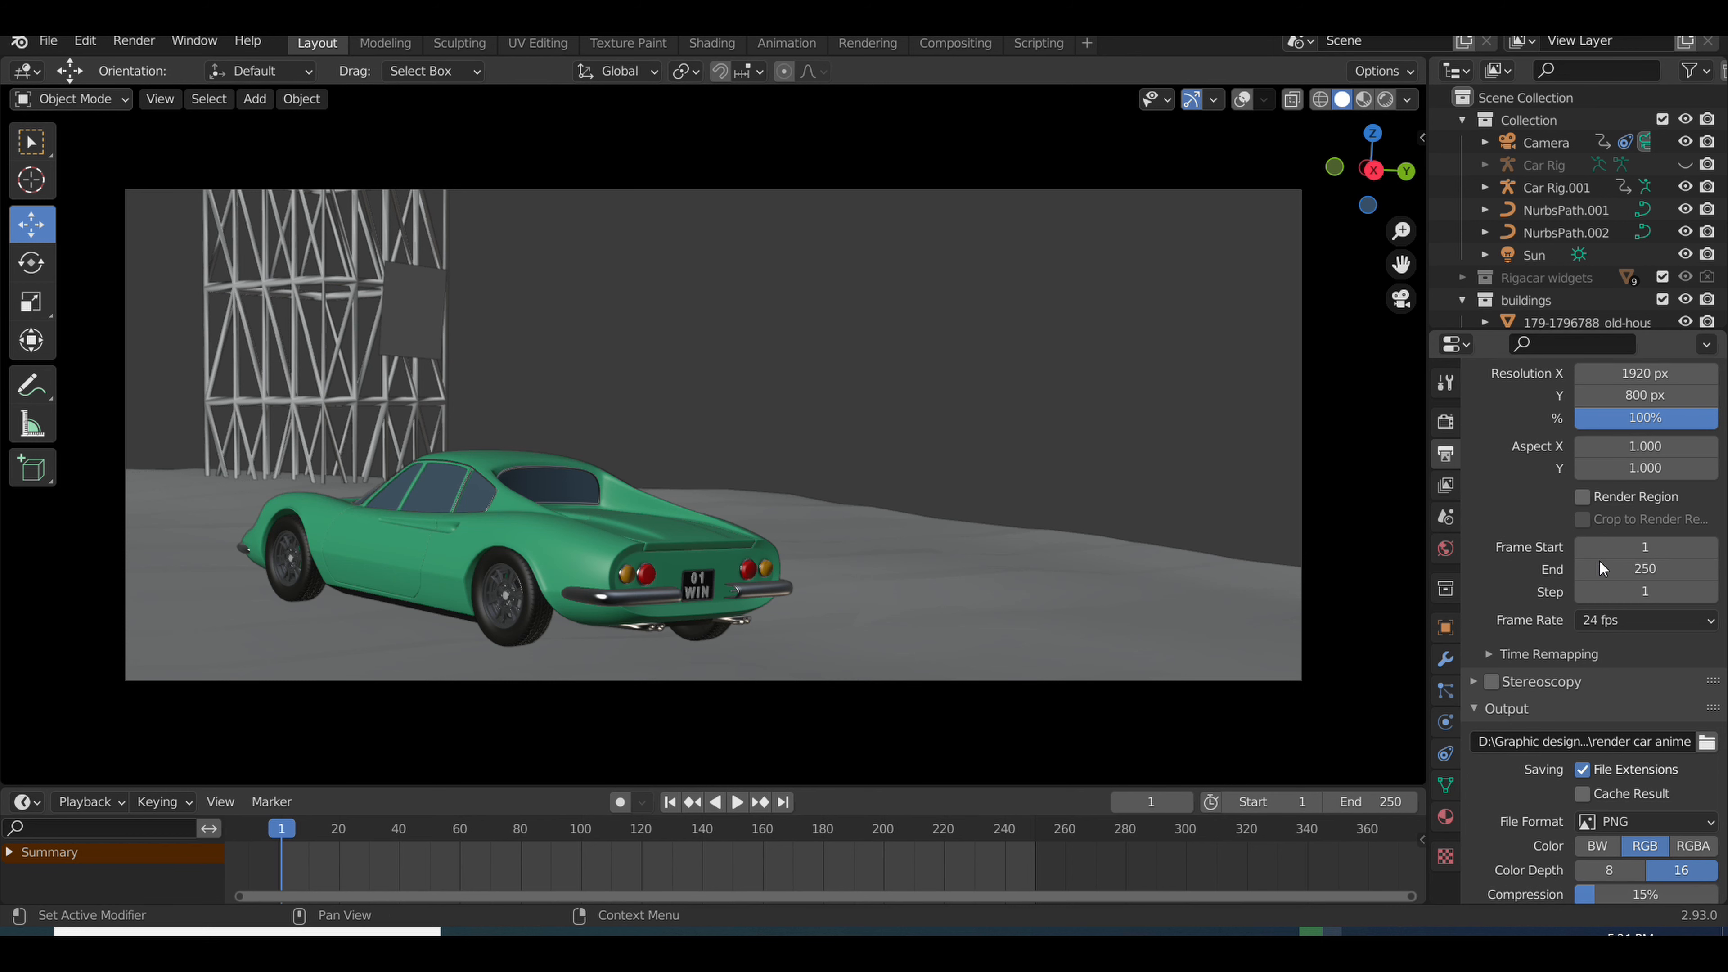
click(1633, 620)
click(1631, 619)
click(1631, 619)
click(1631, 618)
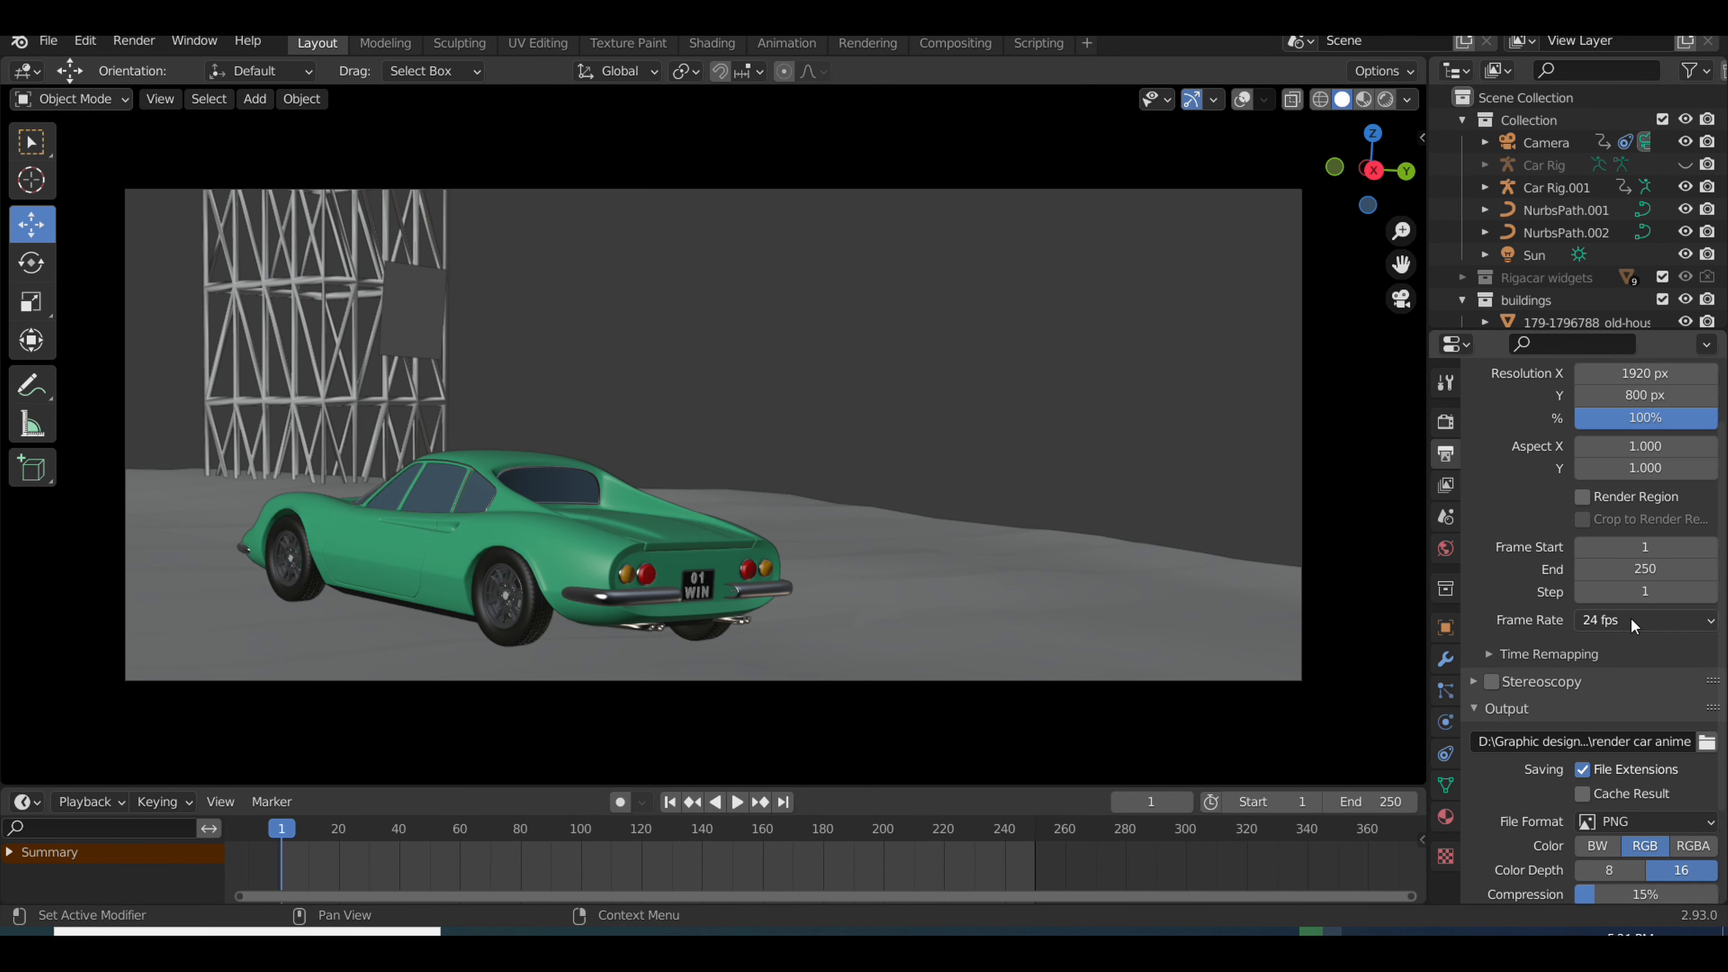
click(1614, 619)
Step: Examine the image and movie file formats available for the render output
scroll(1566, 708, down, 3)
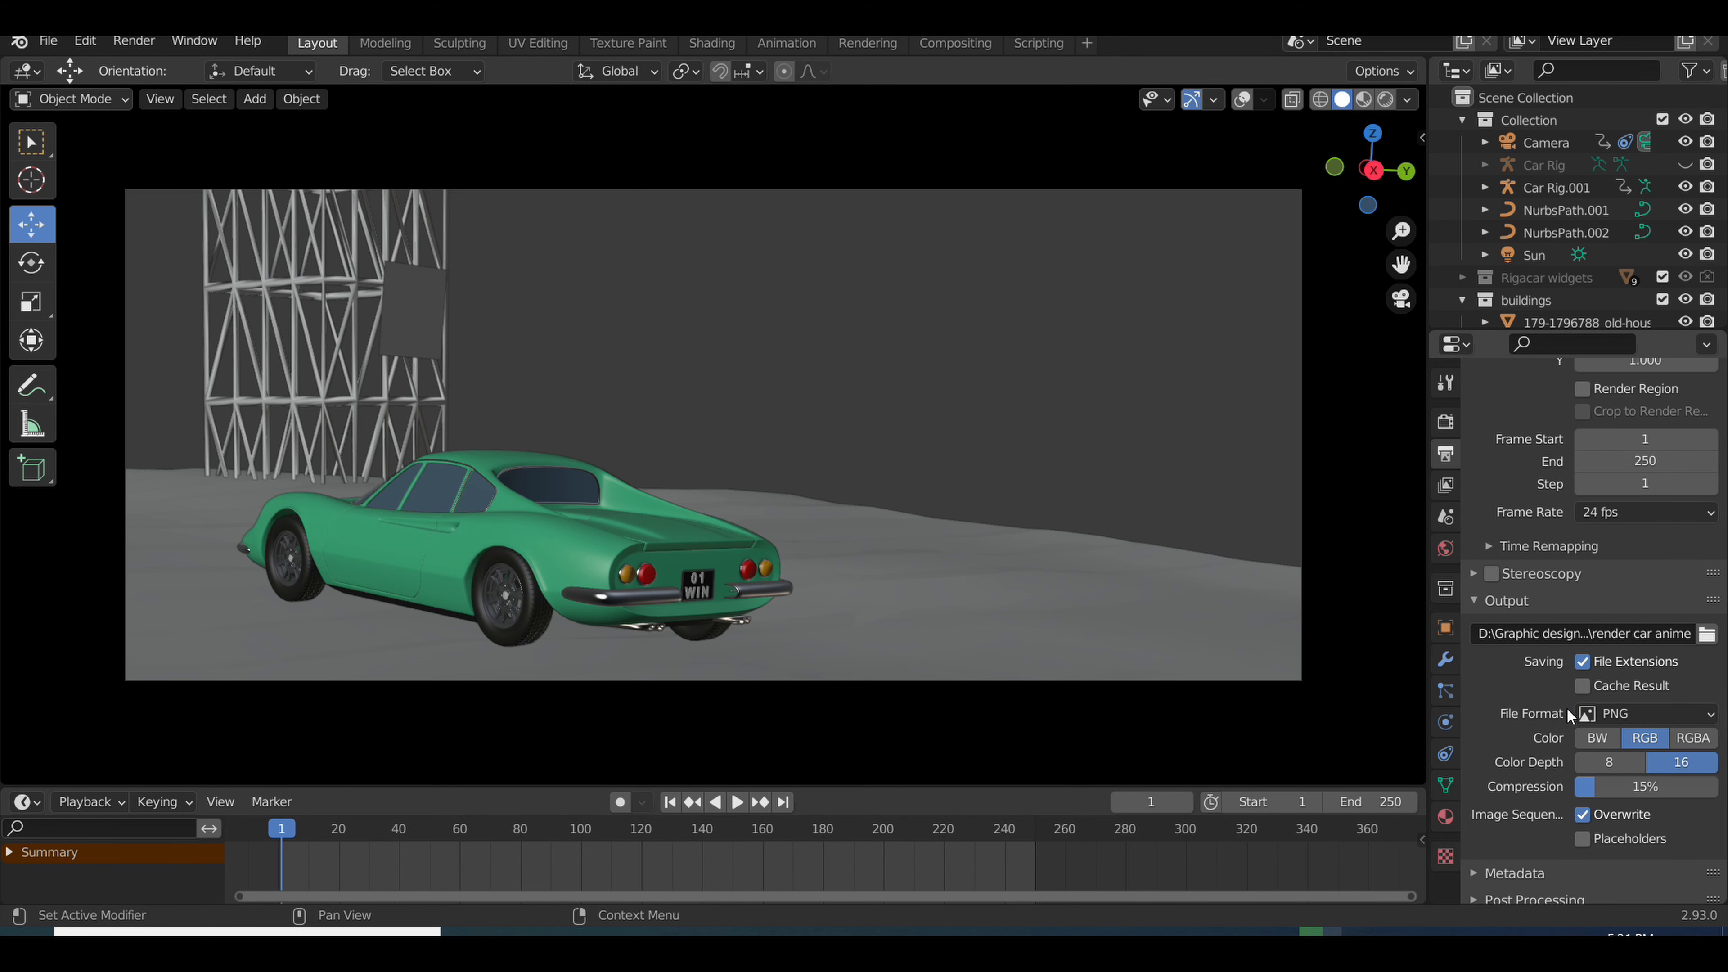
click(1616, 703)
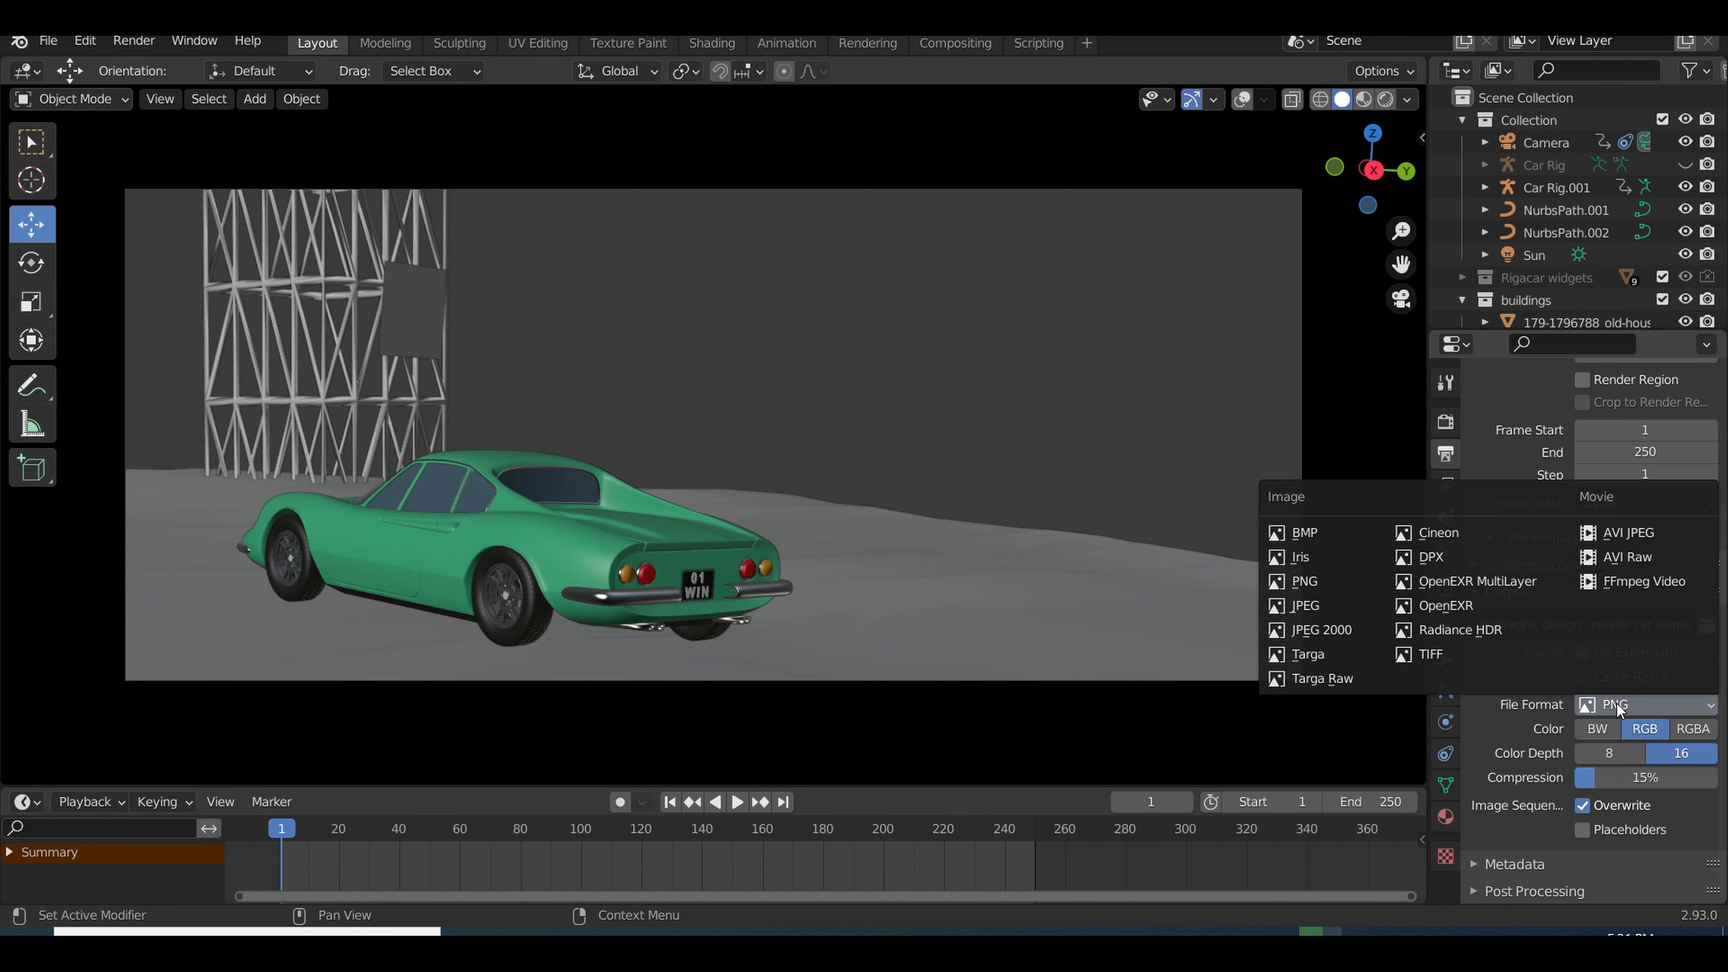
click(1616, 704)
click(1616, 704)
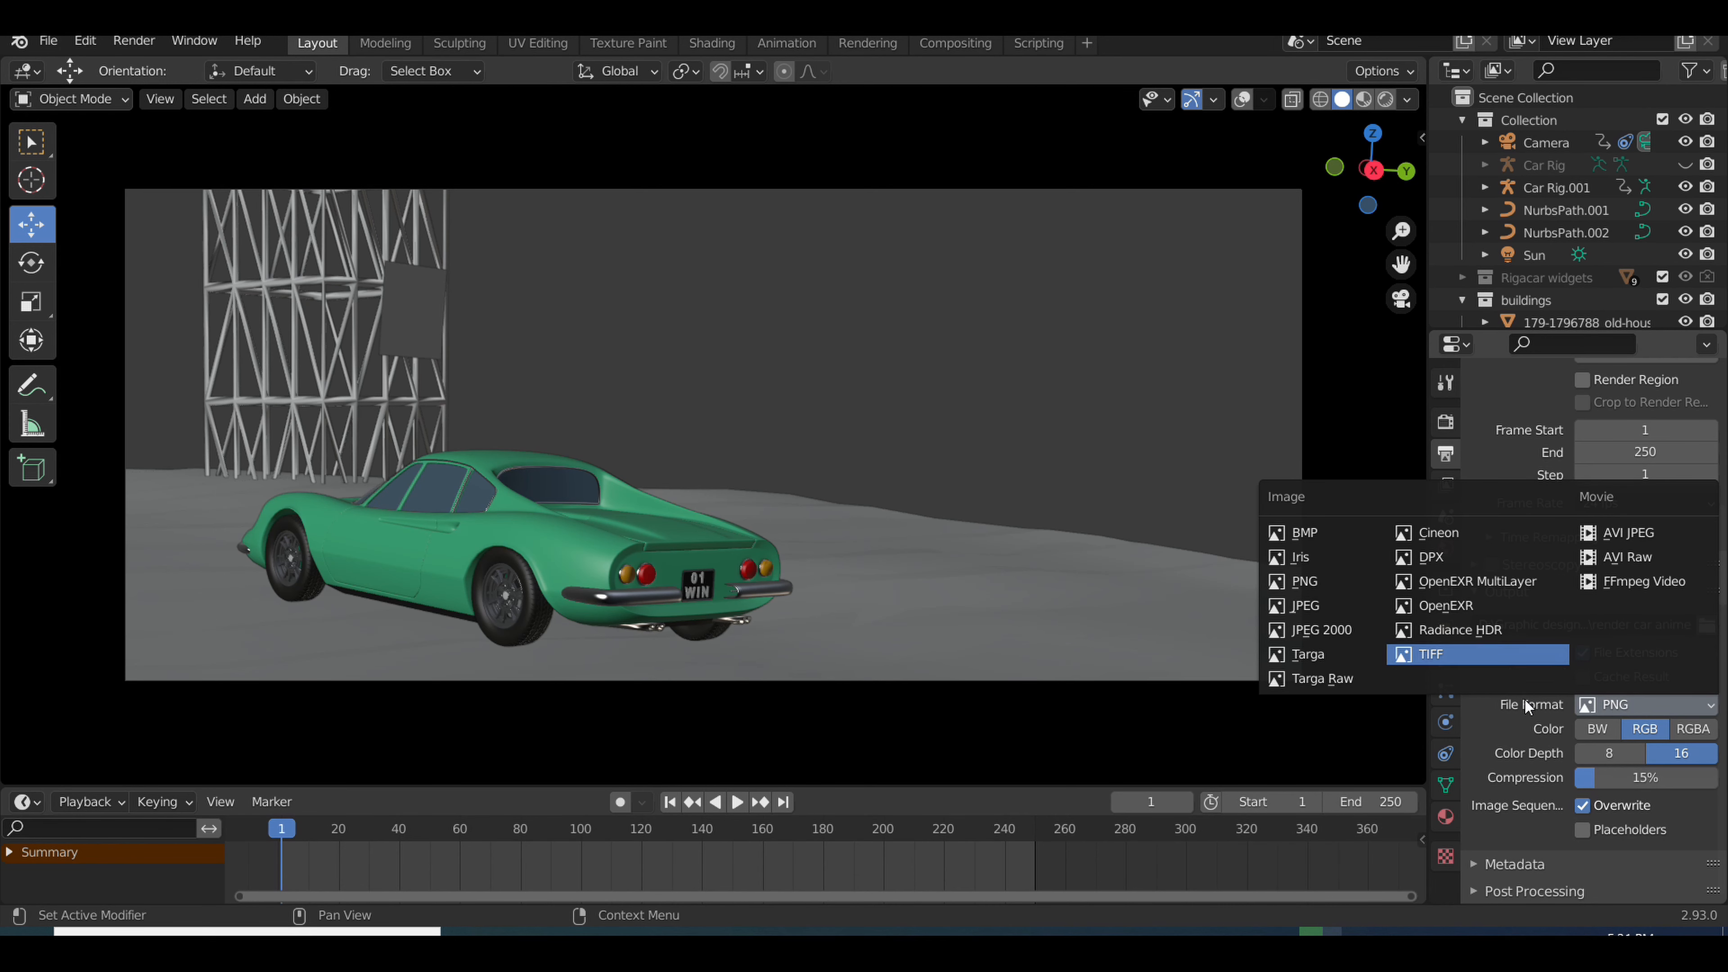
click(1611, 701)
click(1611, 702)
click(1607, 699)
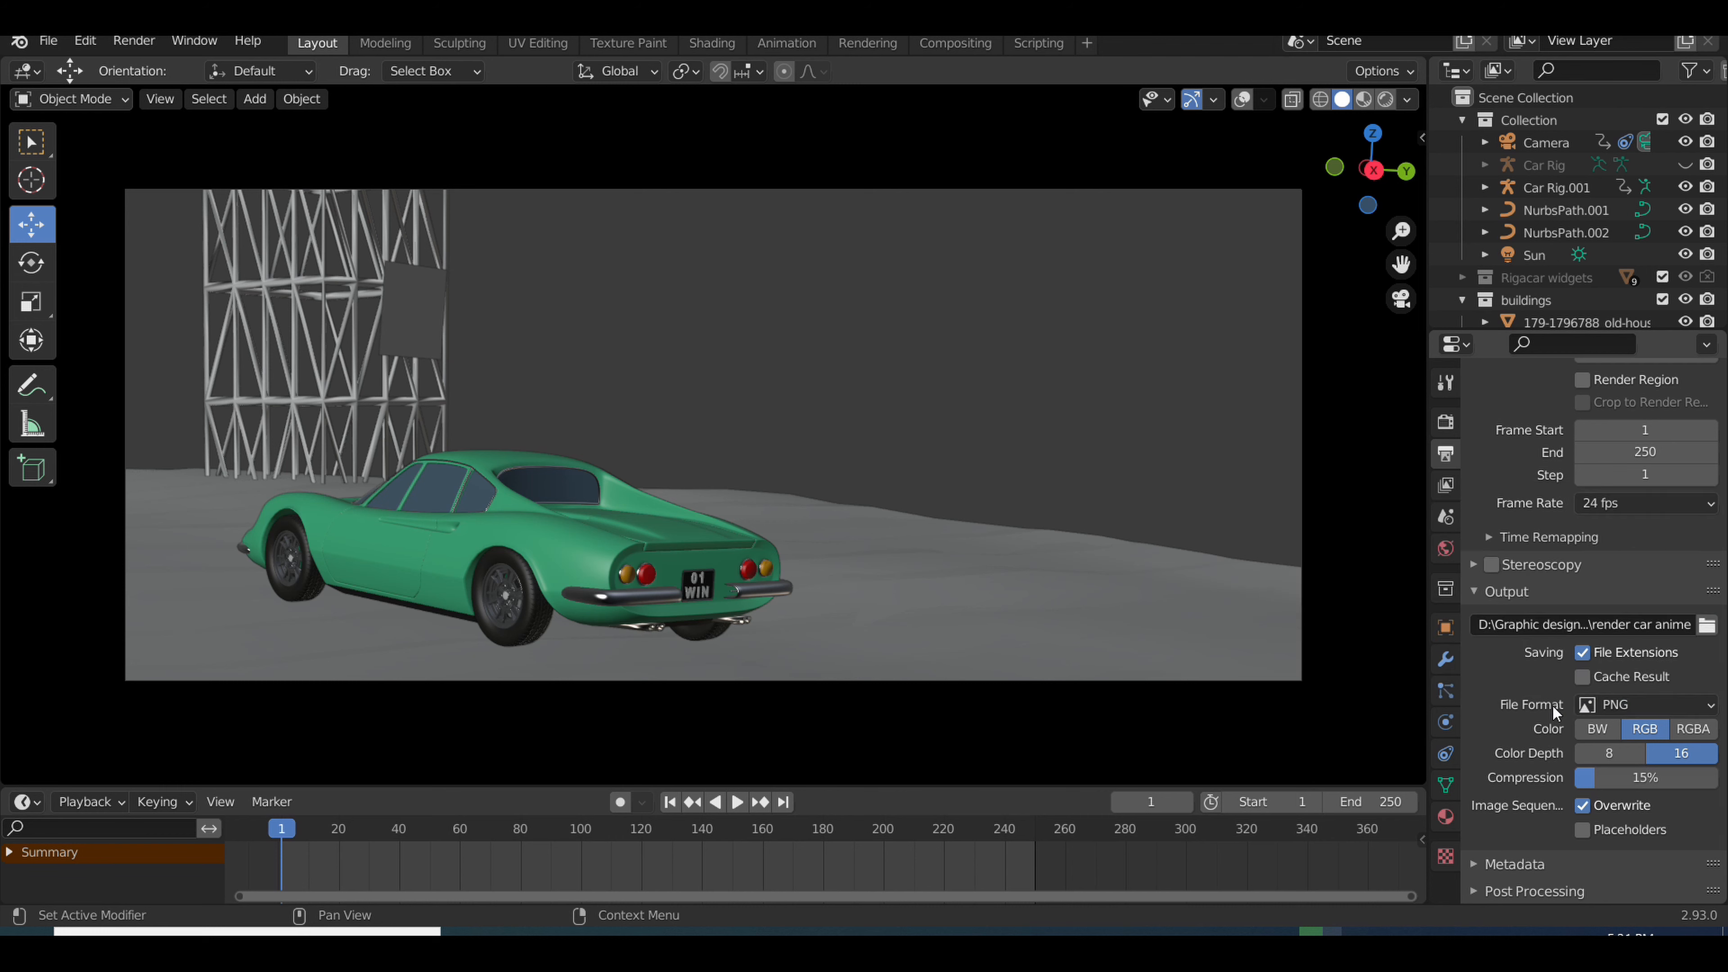
click(1601, 702)
click(1598, 708)
click(1600, 710)
click(1615, 705)
click(1544, 727)
click(1594, 714)
click(1601, 714)
click(1603, 715)
click(1602, 716)
click(1603, 716)
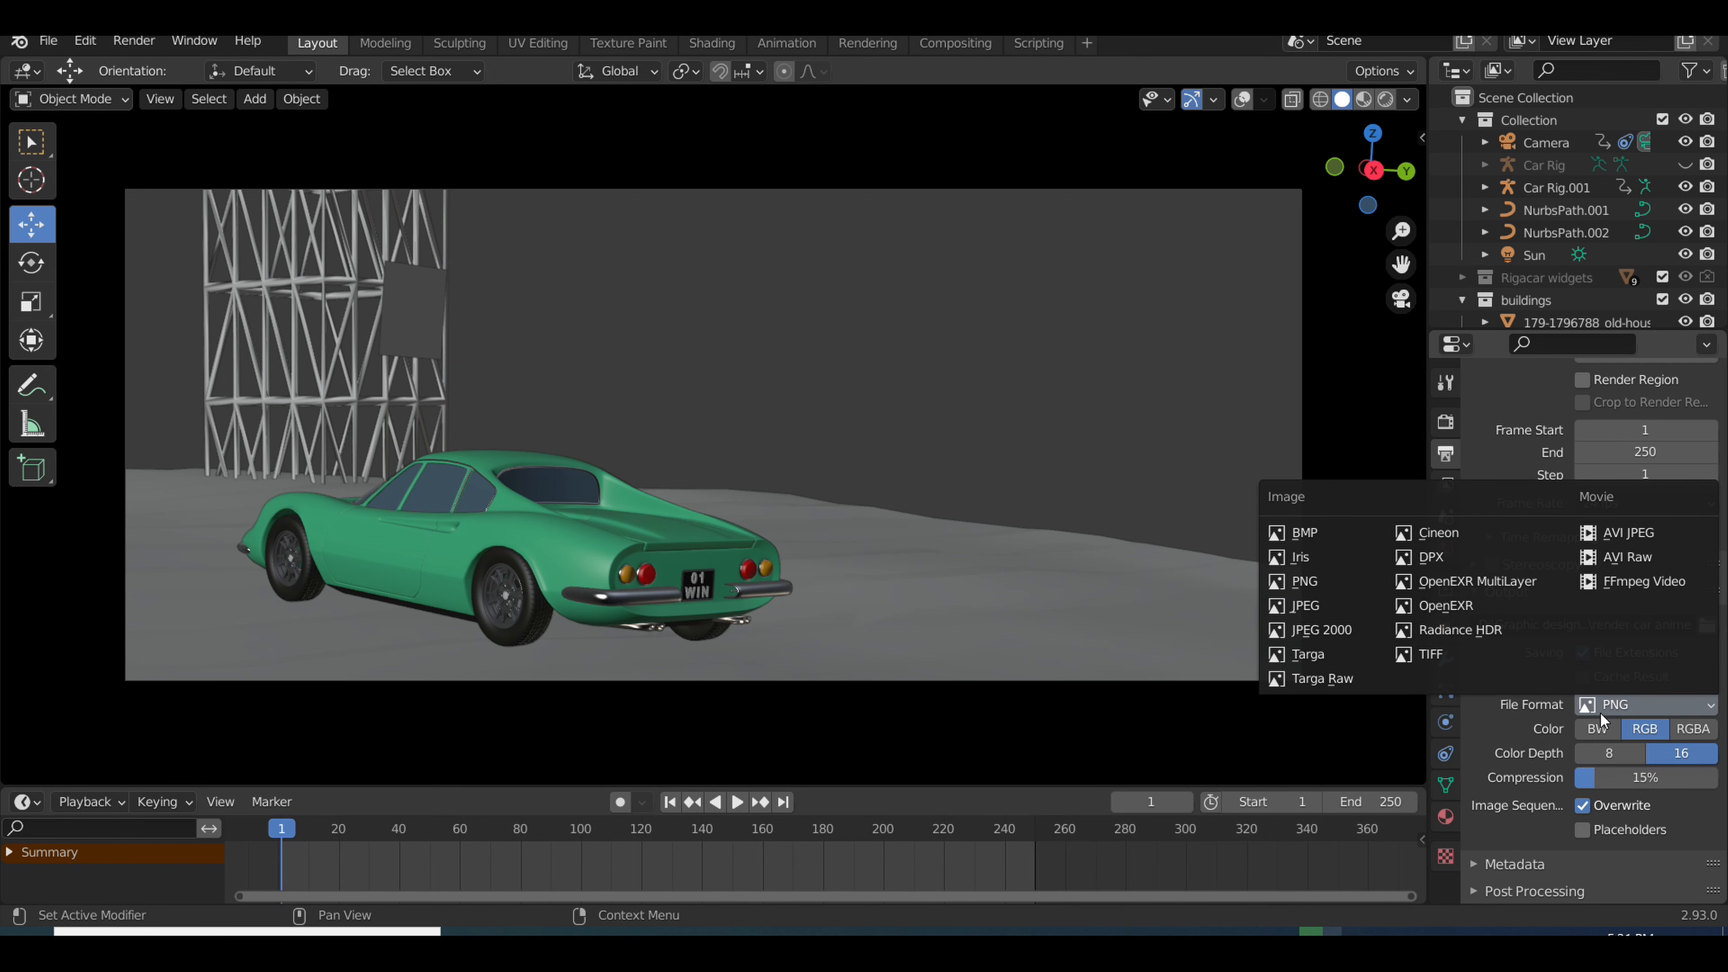
click(1602, 716)
click(1602, 716)
click(1602, 716)
click(1603, 716)
click(1600, 712)
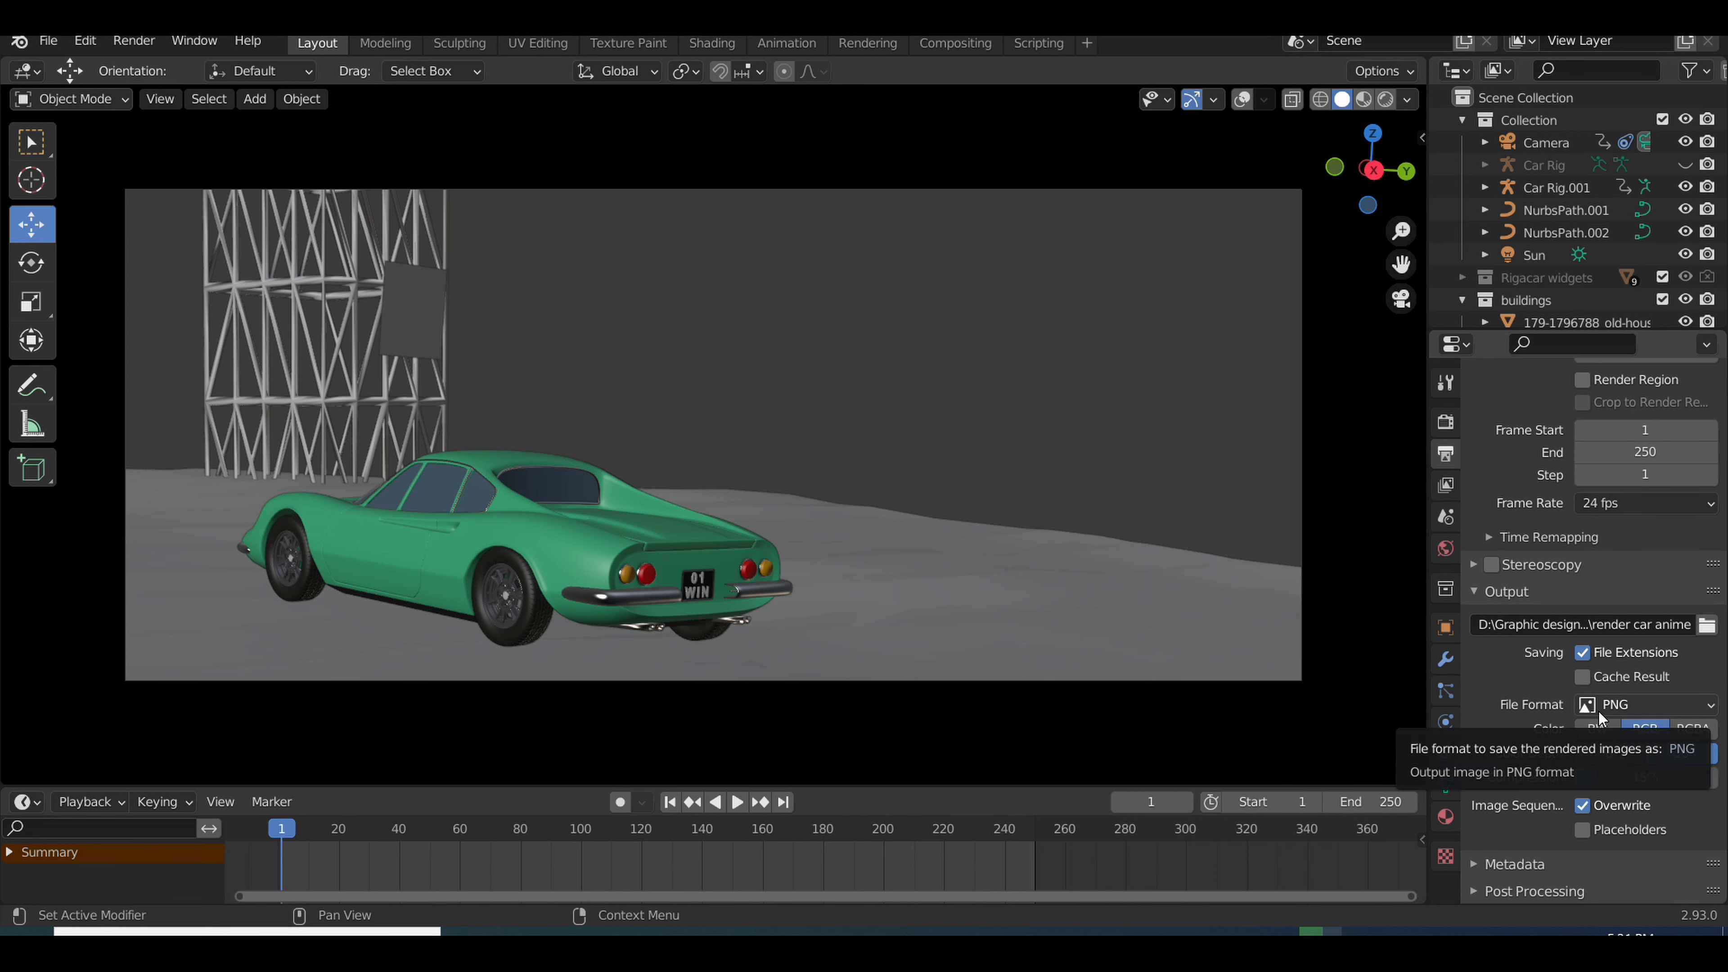
click(1605, 707)
click(1605, 708)
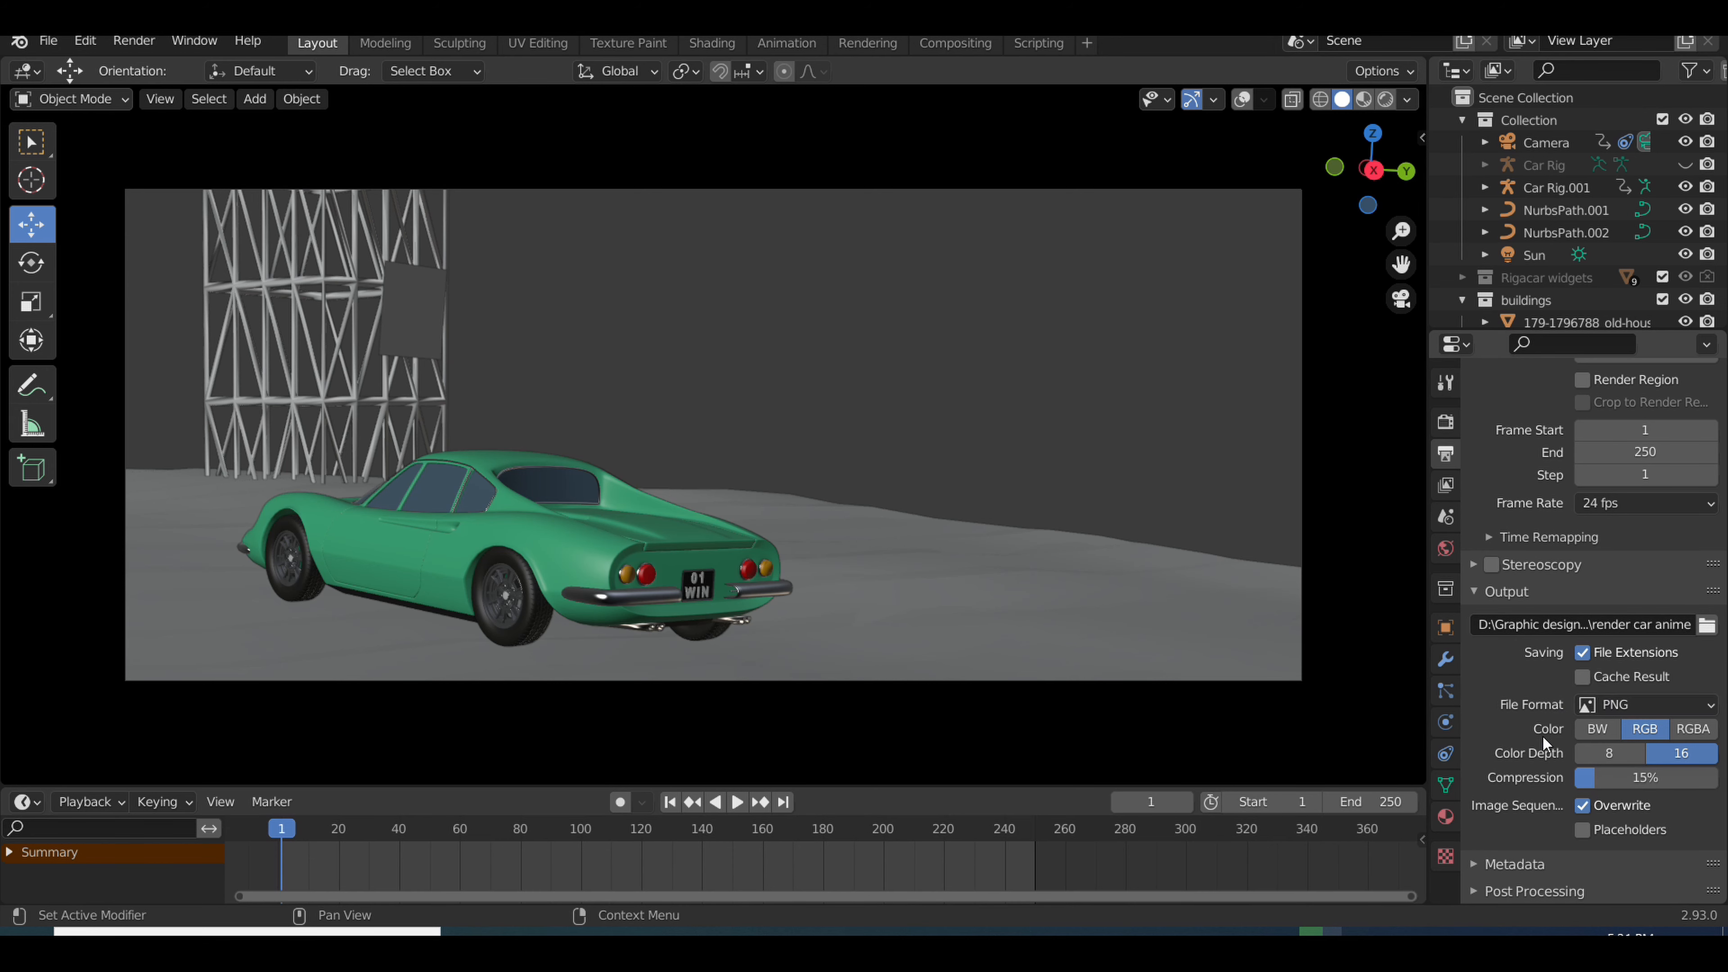
click(1606, 709)
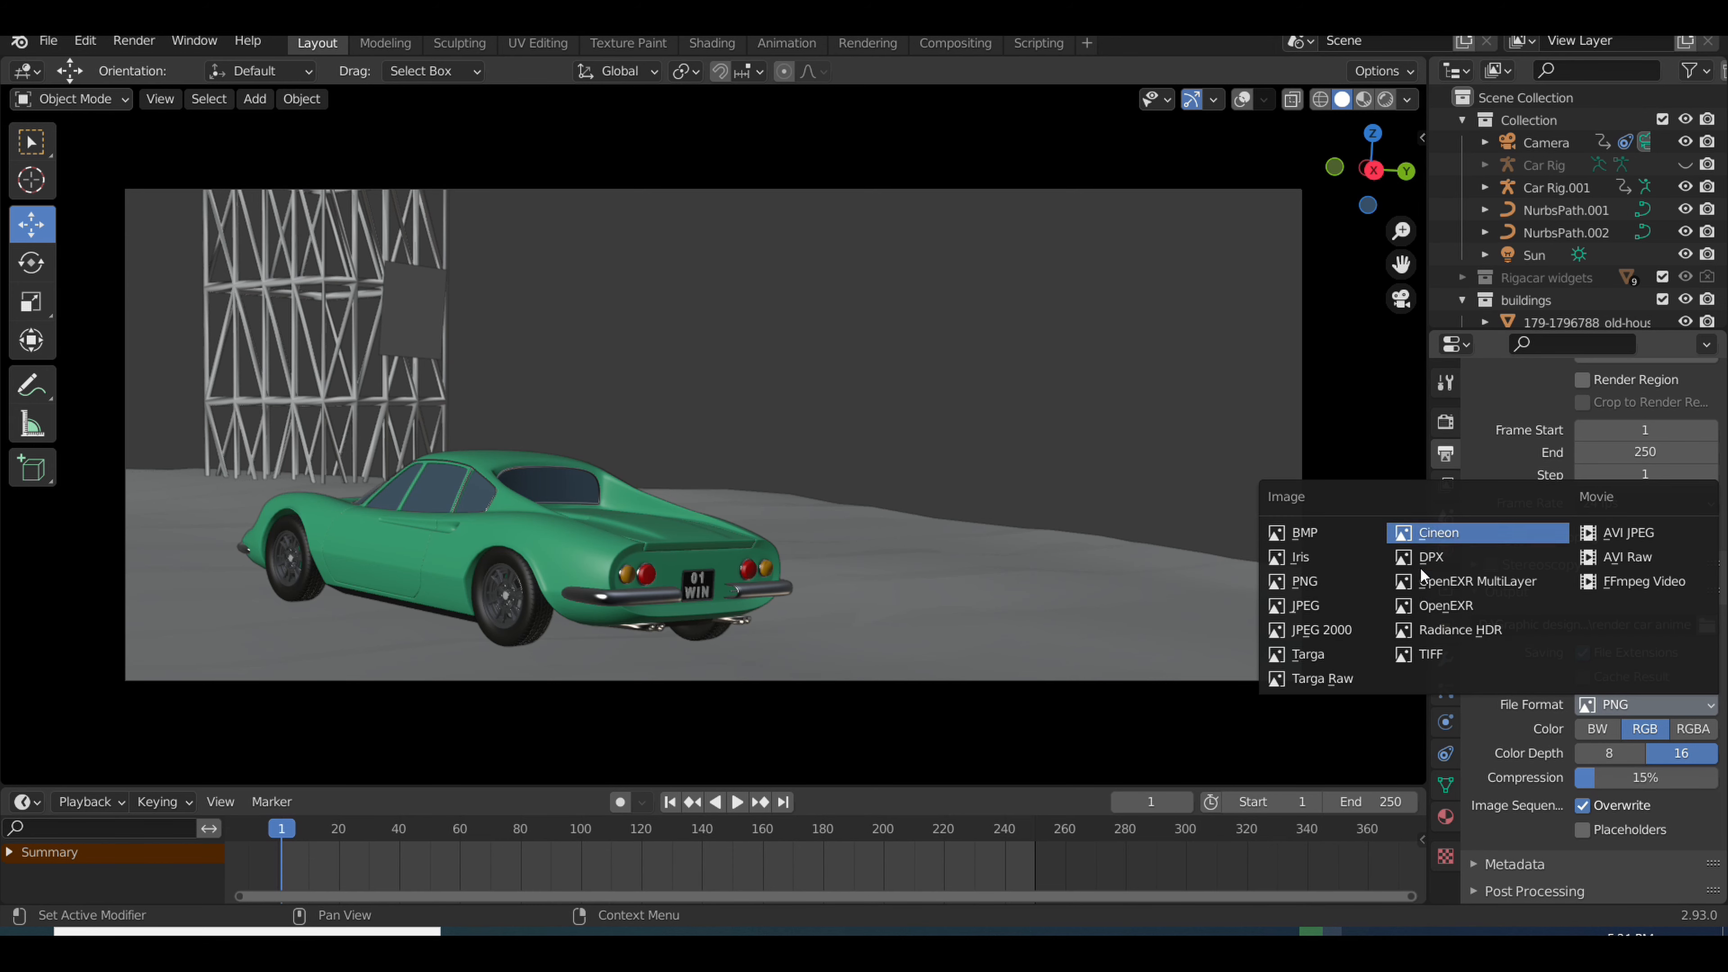